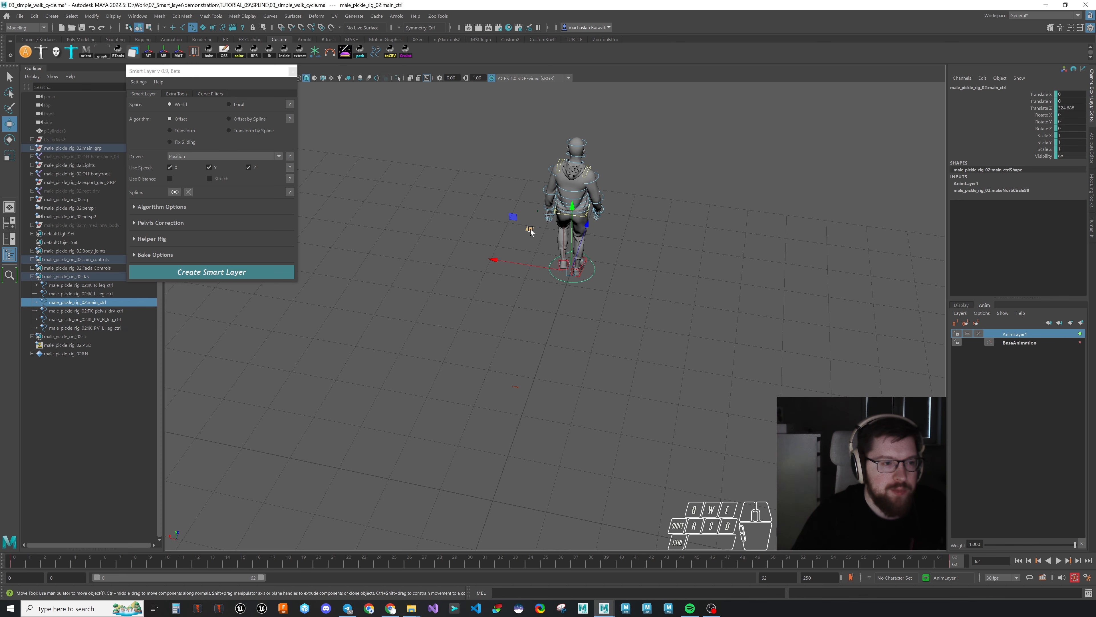
Step: Move the main control at frame 62 to about X -150.8, Z 190.9 on AnimLayer1 and play back the walk
left_click_drag(579, 268, 692, 372)
scroll(733, 408, "up", 2)
middle_click_drag(733, 408, 672, 322, "alt")
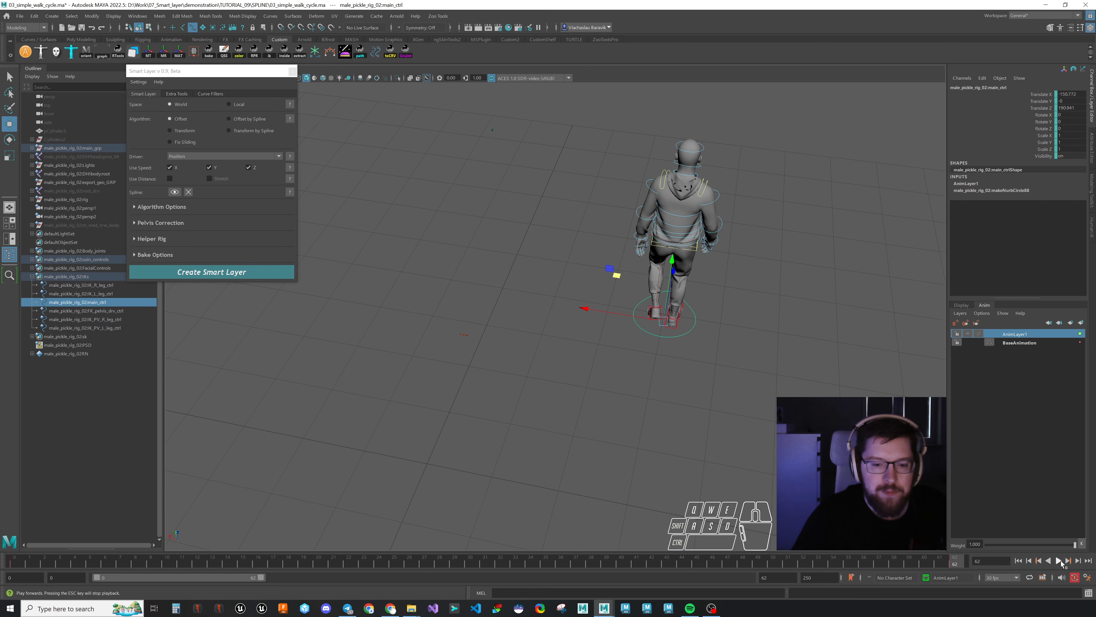
key("alt+v")
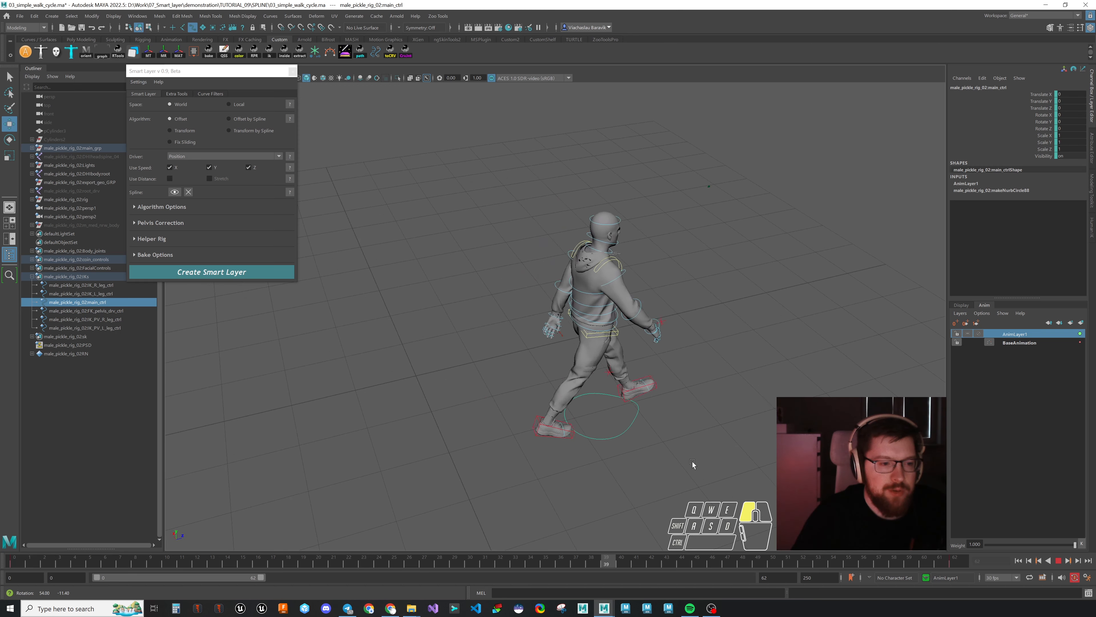
left_click(1066, 561)
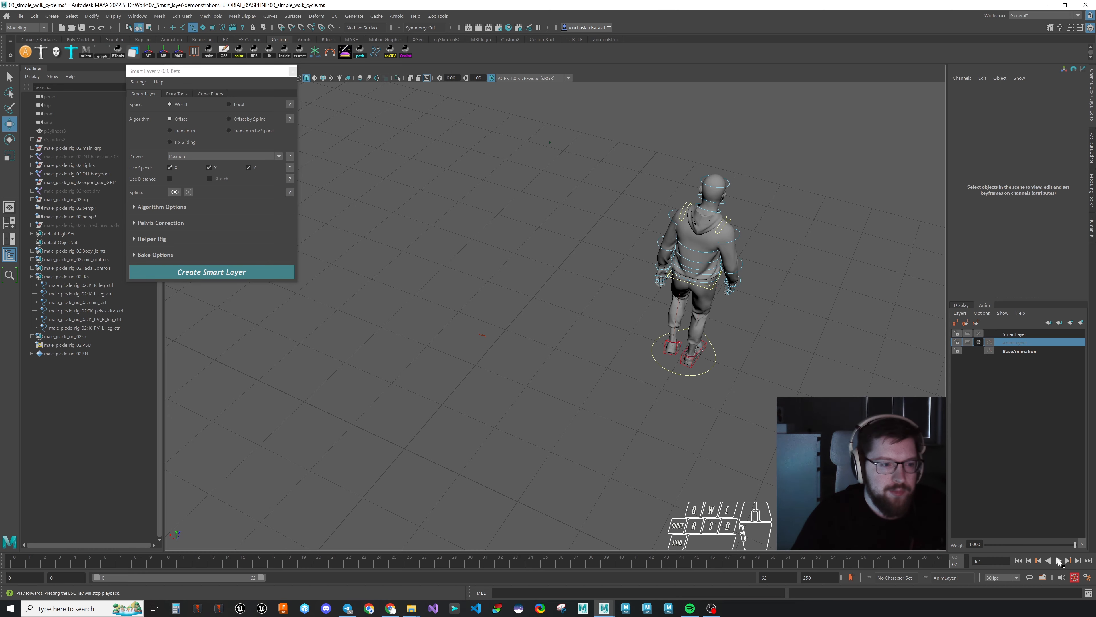
Step: Play back the Offset smart layer and examine the walk from several angles
key("alt+v")
left_click_drag(689, 435, 668, 452, "alt")
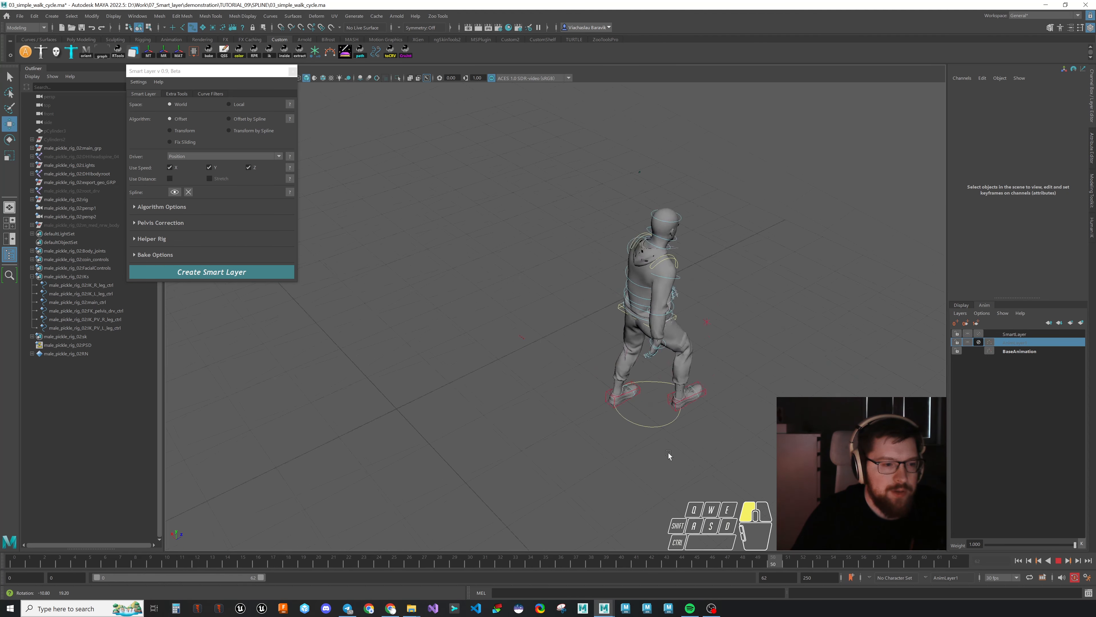
right_click_drag(668, 452, 712, 434, "alt")
middle_click_drag(712, 434, 671, 424, "alt")
left_click_drag(671, 424, 697, 441, "alt")
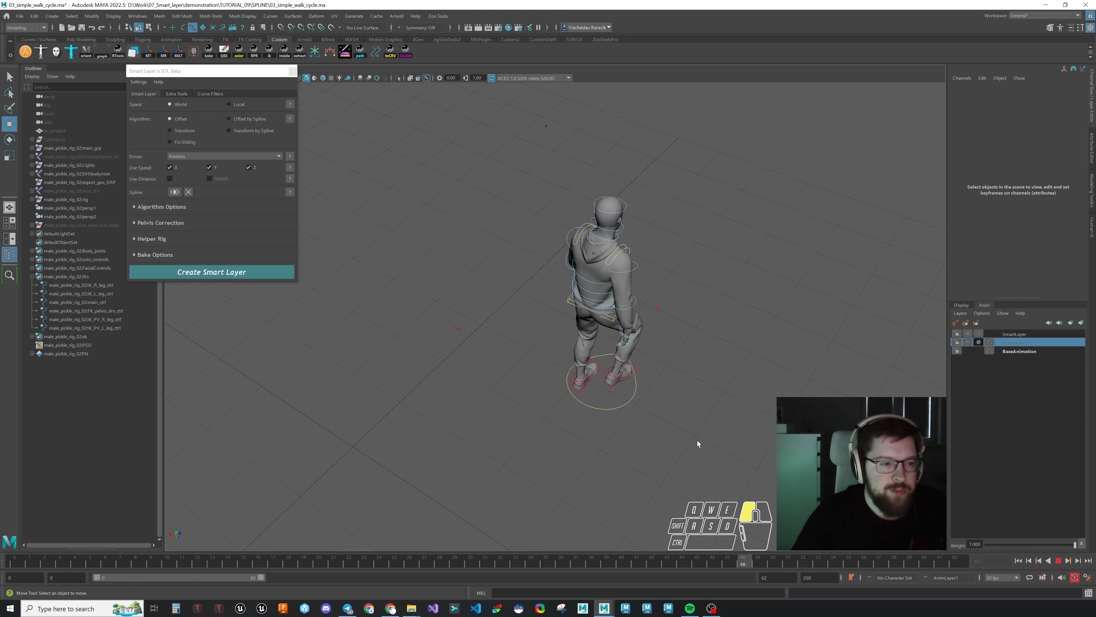
left_click(1059, 561)
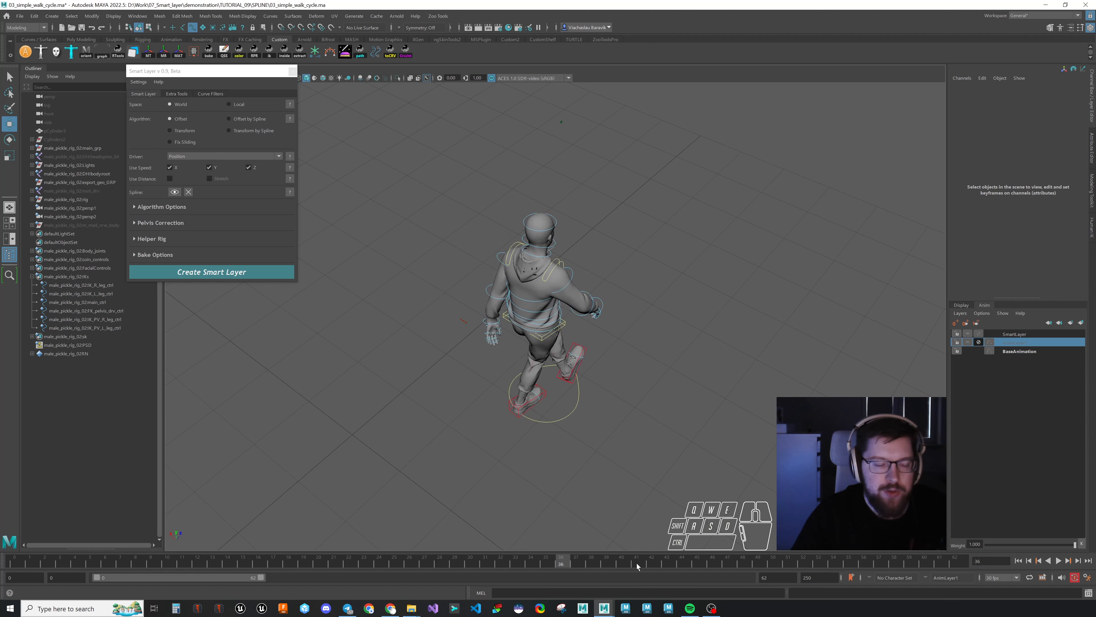
key("alt+v")
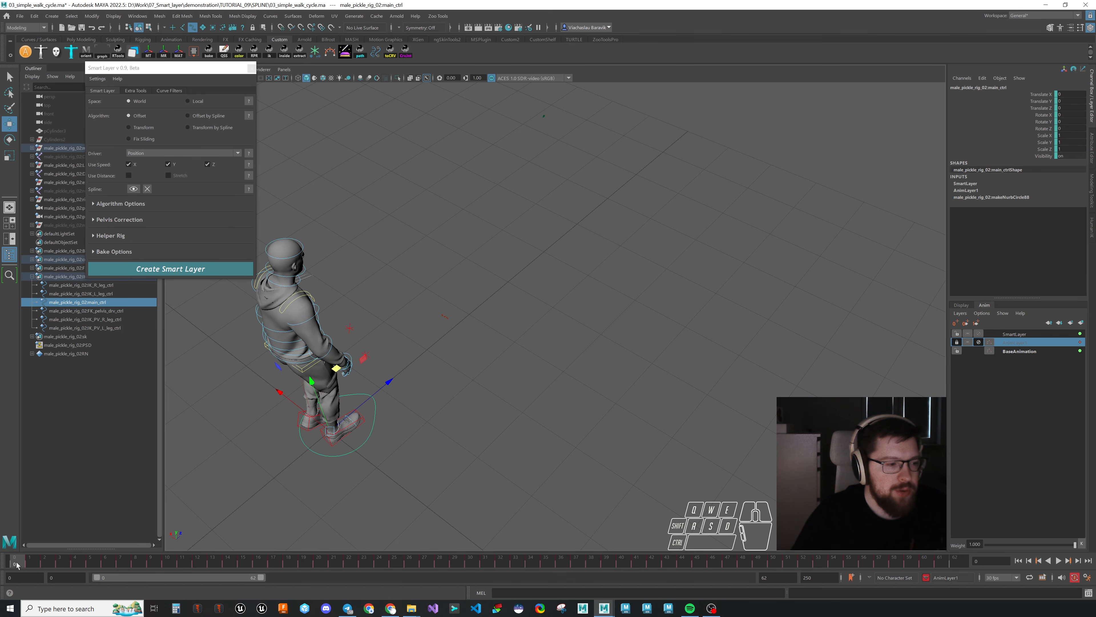
Step: Show the main control's motion trail and switch back to AnimLayer1, leaving SmartLayer locked and muted
left_click_drag(17, 565, 1040, 531)
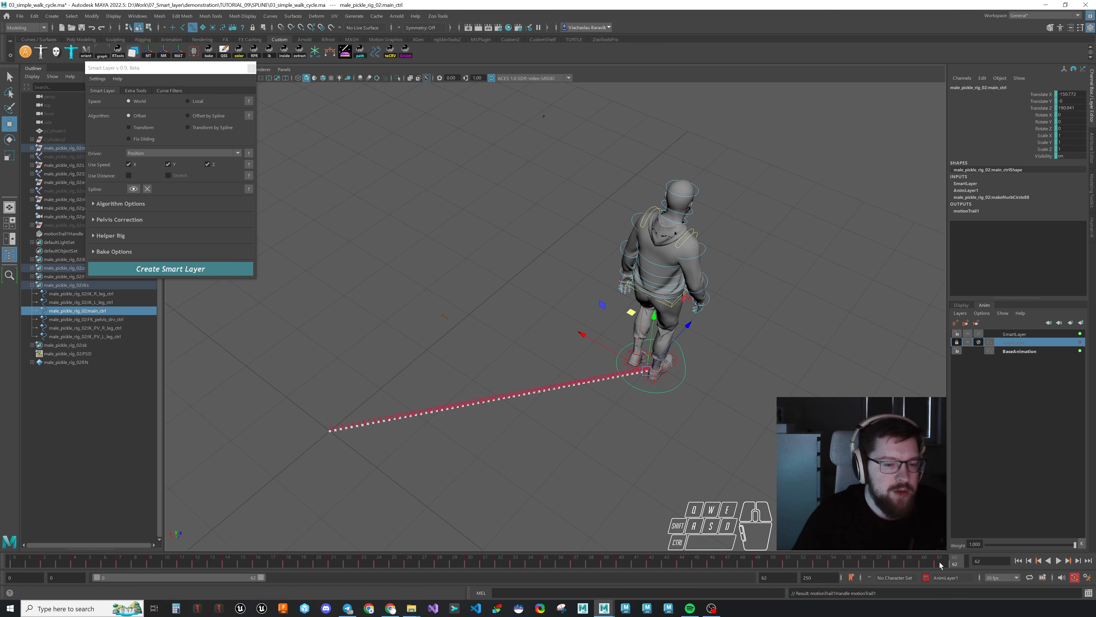
mouse_move(941, 564)
left_mouse_down()
mouse_move(30, 562)
mouse_move(958, 563)
left_mouse_up()
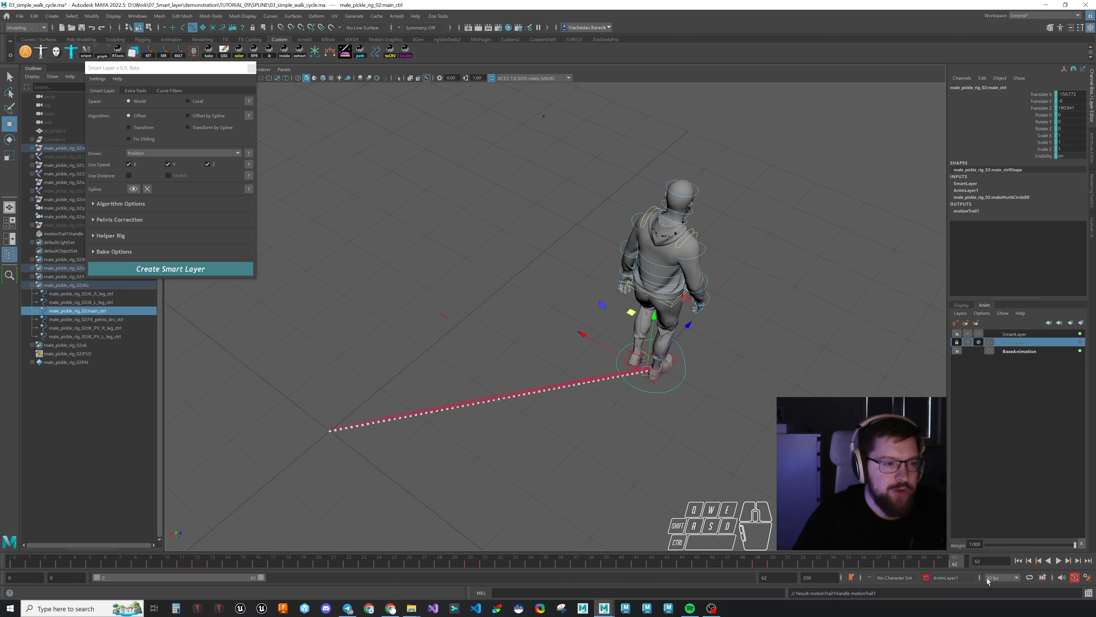
left_click(979, 333)
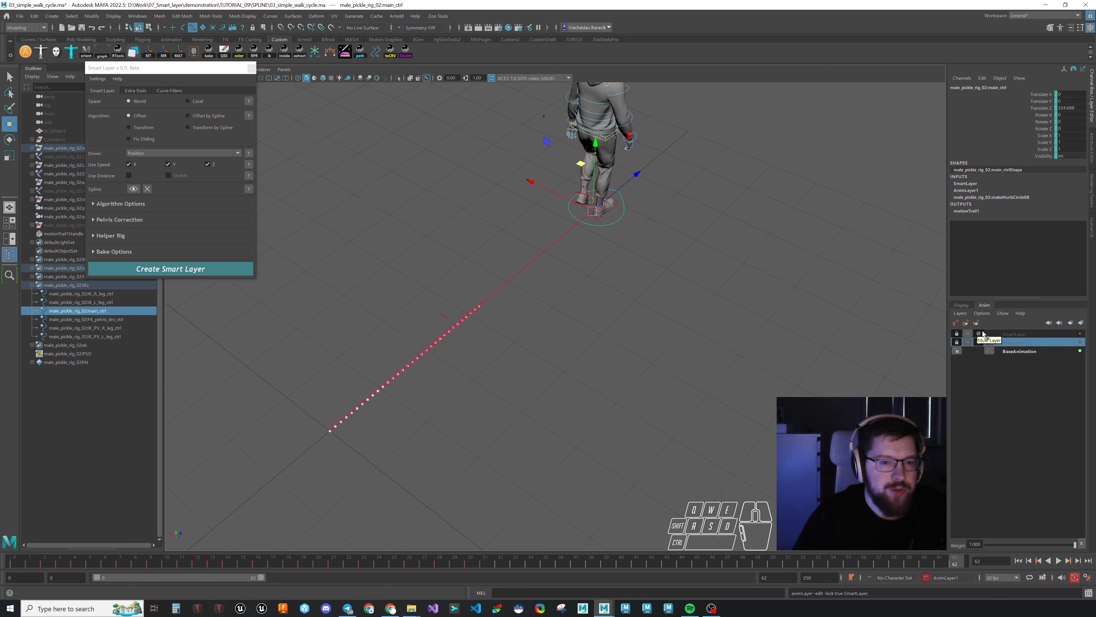
left_click(979, 334)
left_click(979, 334)
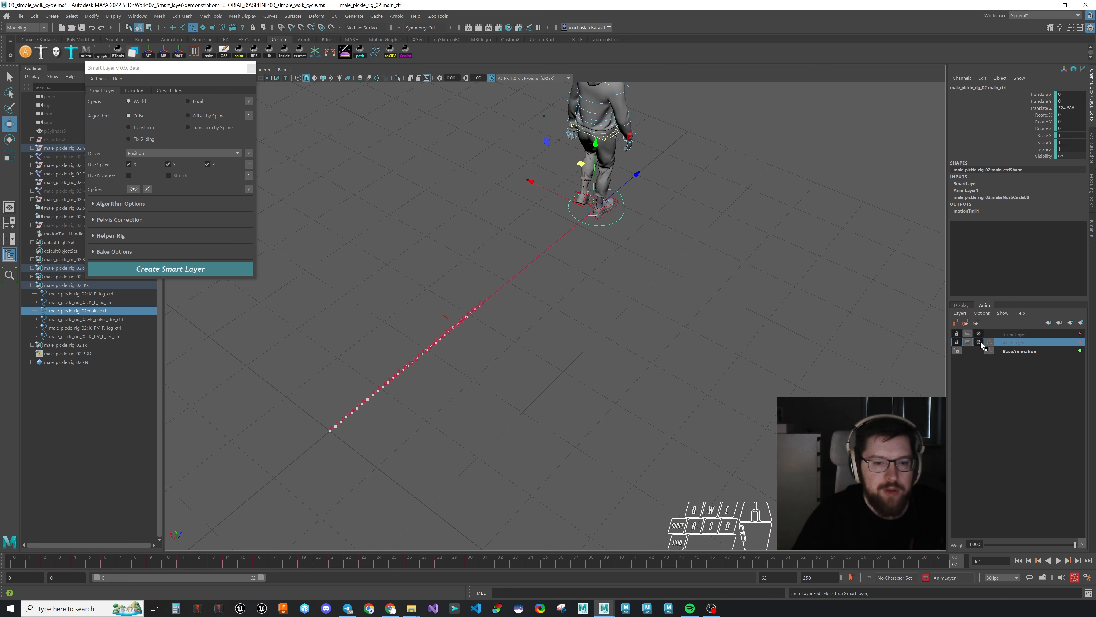
left_click(979, 341)
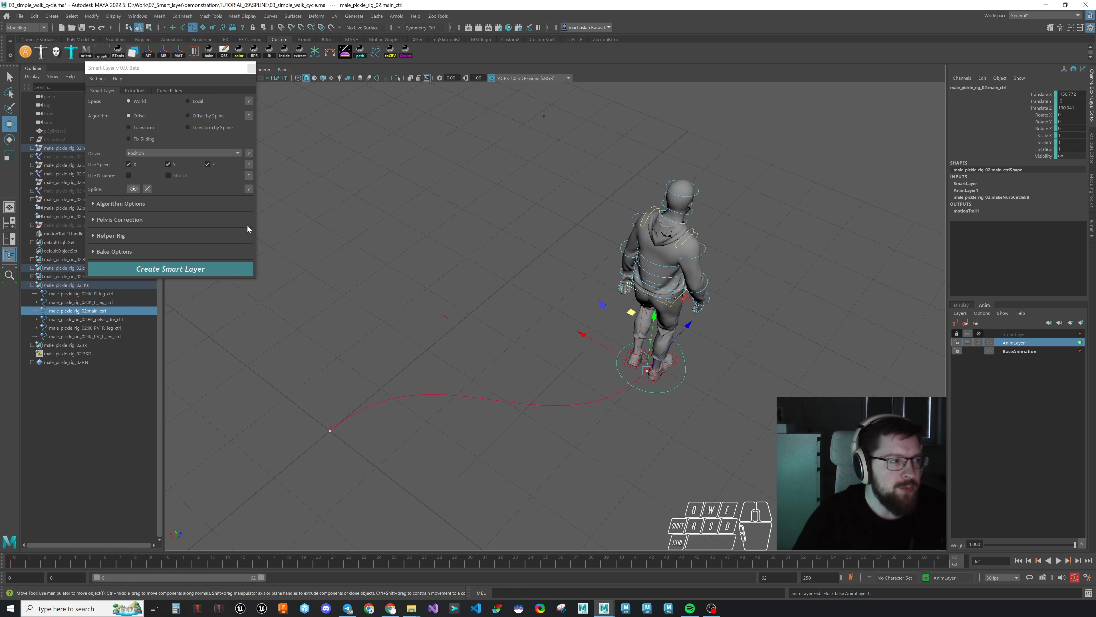
Step: Create a world-space smart layer using the Transform algorithm and scrub through its result
left_click(129, 128)
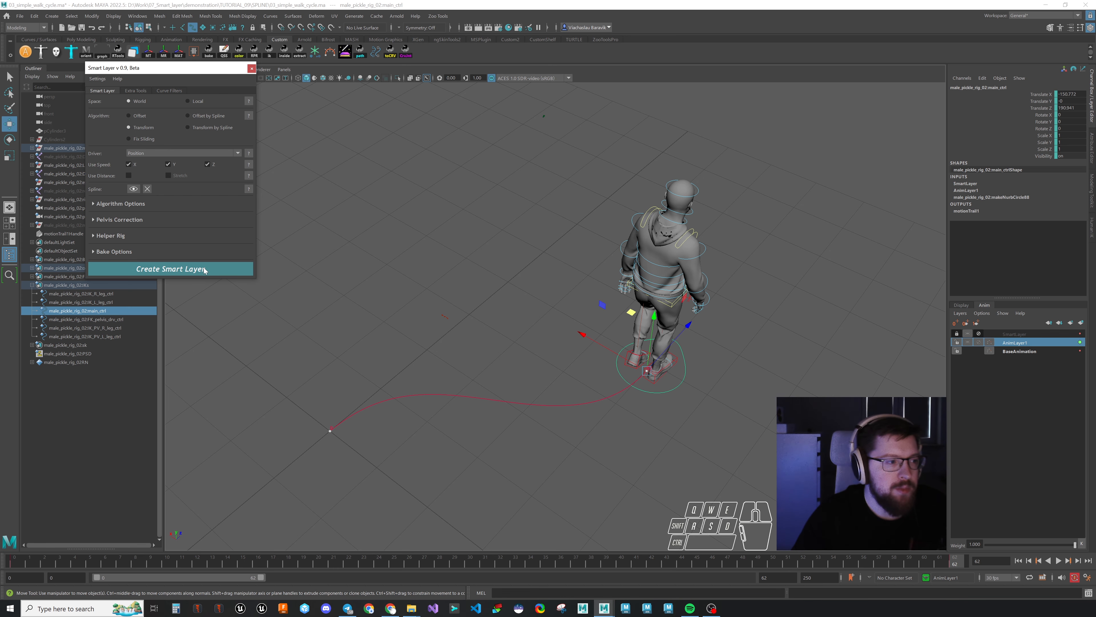
left_click_drag(922, 561, 999, 526)
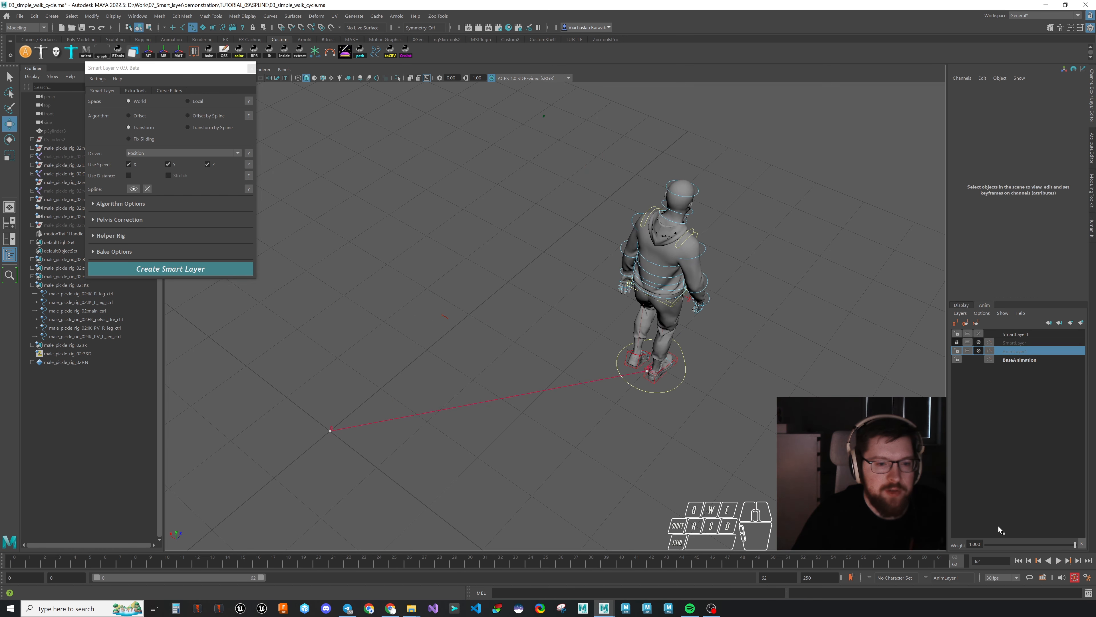
Step: Compare SmartLayer1 with AnimLayer1 by toggling their locks and mutes and scrubbing the walk, ending on AnimLayer1 at frame 0
left_click(979, 333)
left_click(957, 333)
left_click(957, 351)
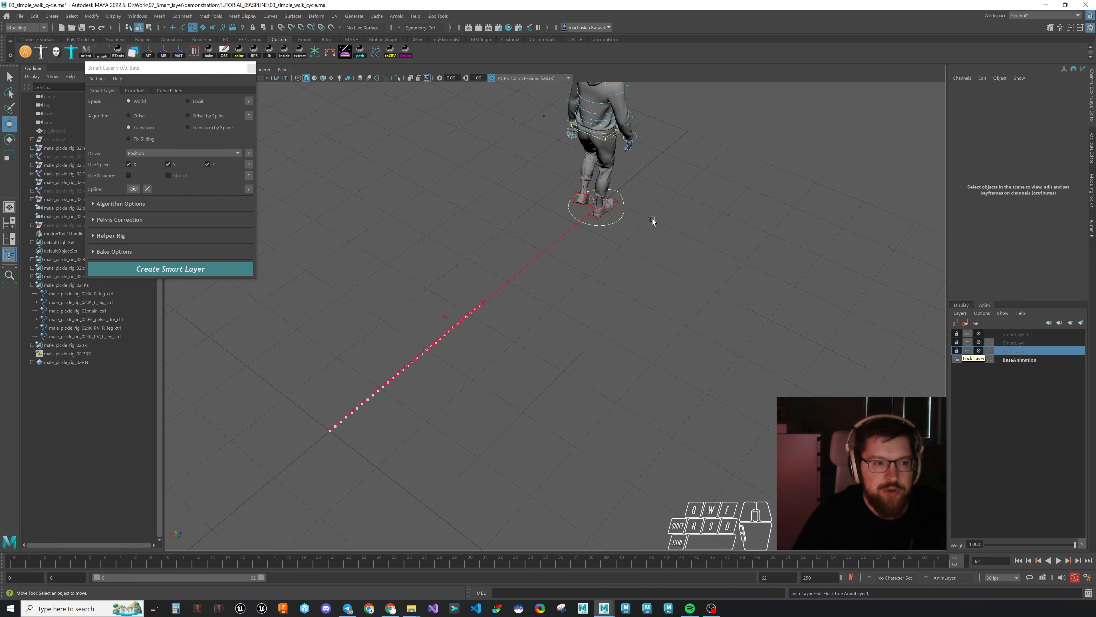
left_click(957, 351)
left_click(979, 351)
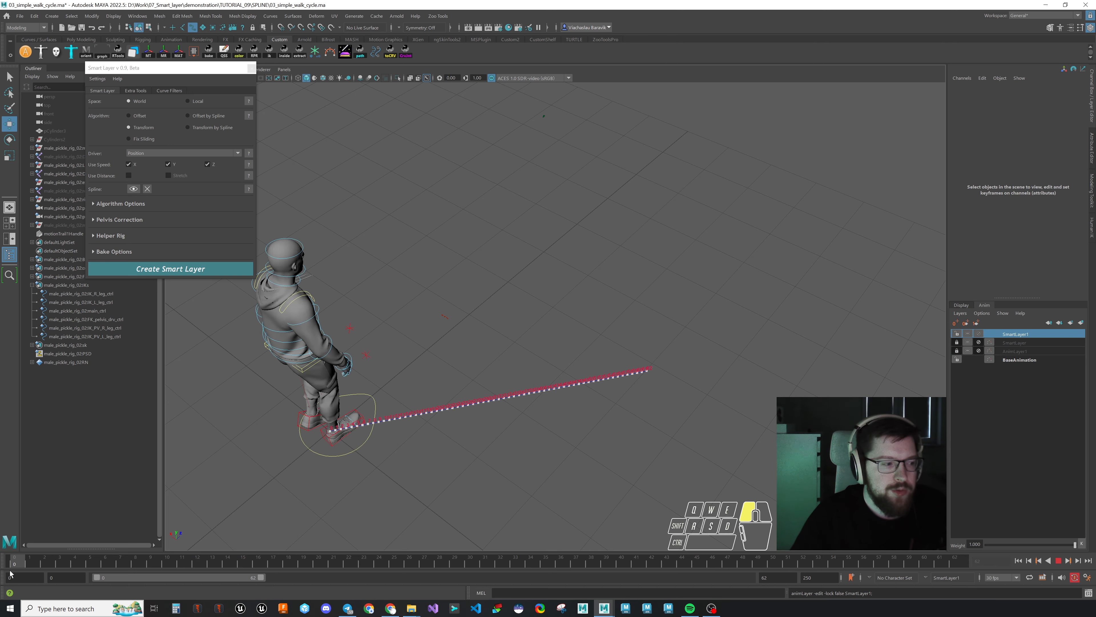
left_click_drag(17, 558, 75, 546)
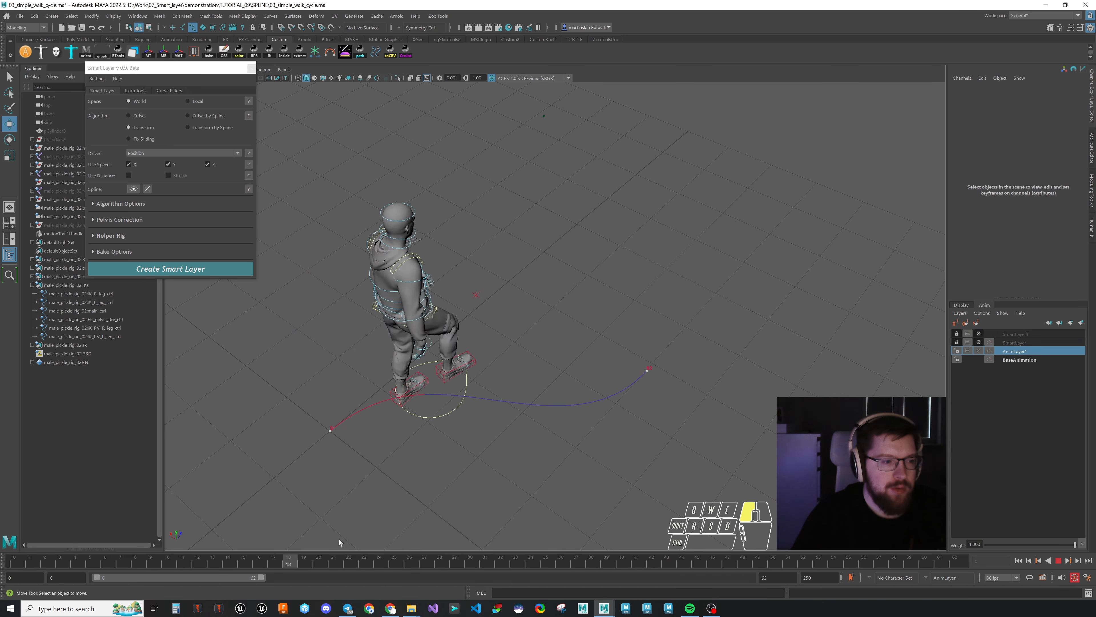
left_click_drag(194, 545, 16, 527)
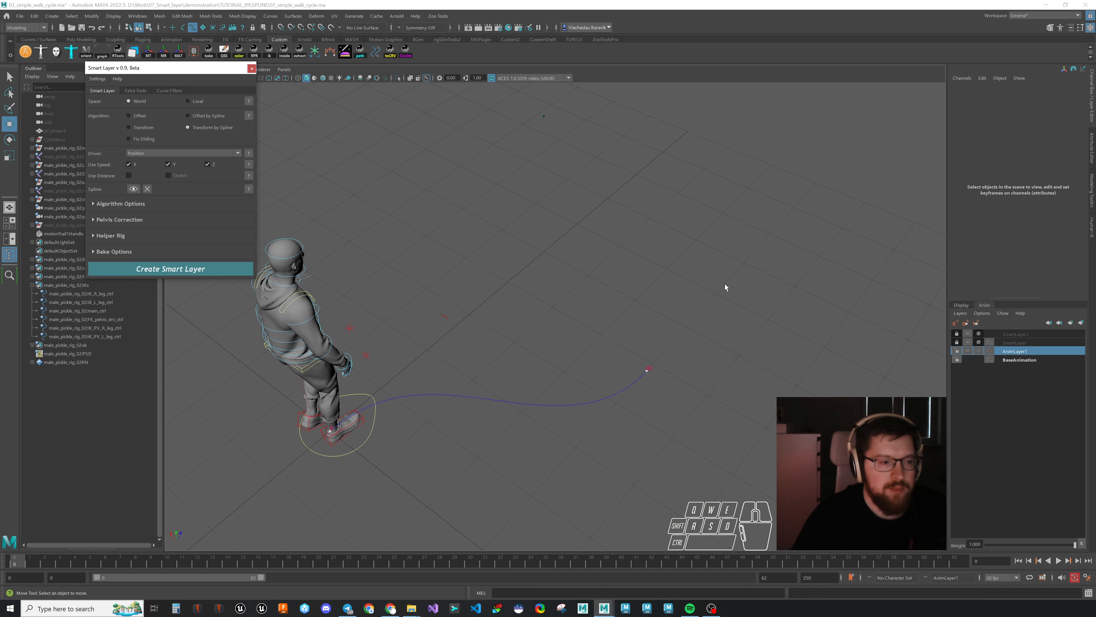
Step: Create a smart layer using the Transform by Spline algorithm and play back the walk along the curved path
left_click(1058, 560)
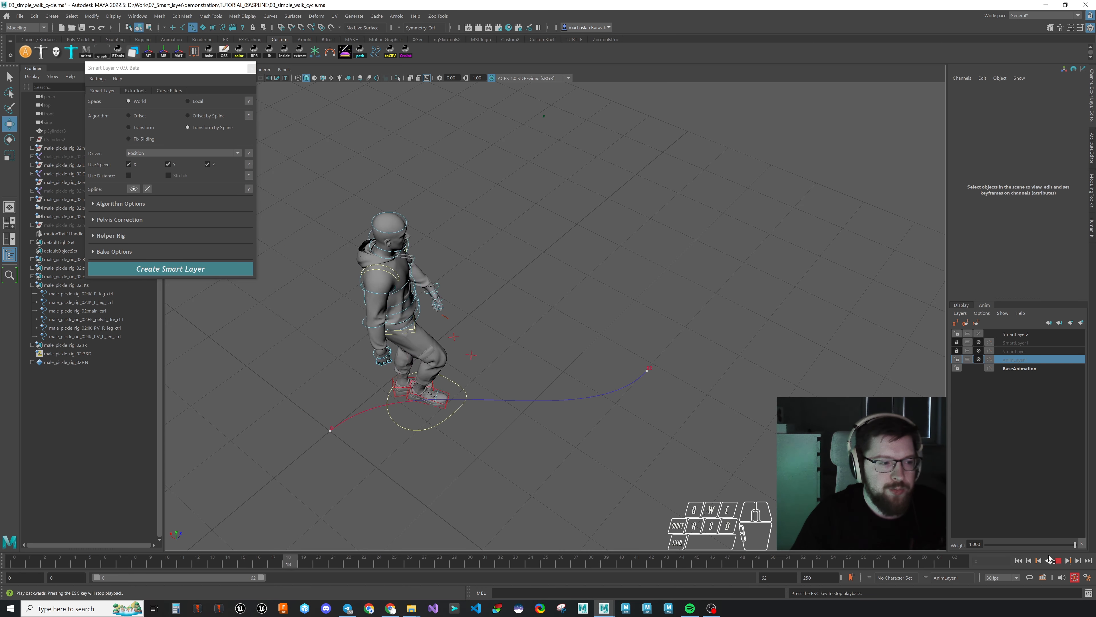
mouse_move(679, 408)
middle_mouse_down("alt")
mouse_move(722, 391)
mouse_move(674, 411)
middle_mouse_up("alt")
scroll(685, 406, "up", 1)
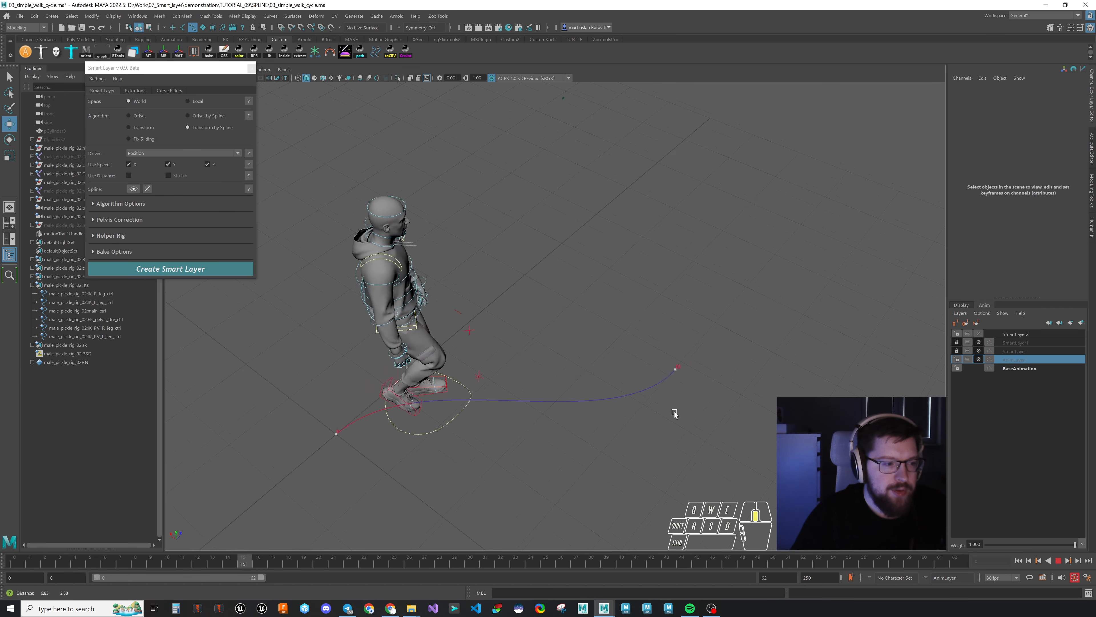
left_click_drag(674, 411, 576, 412, "alt")
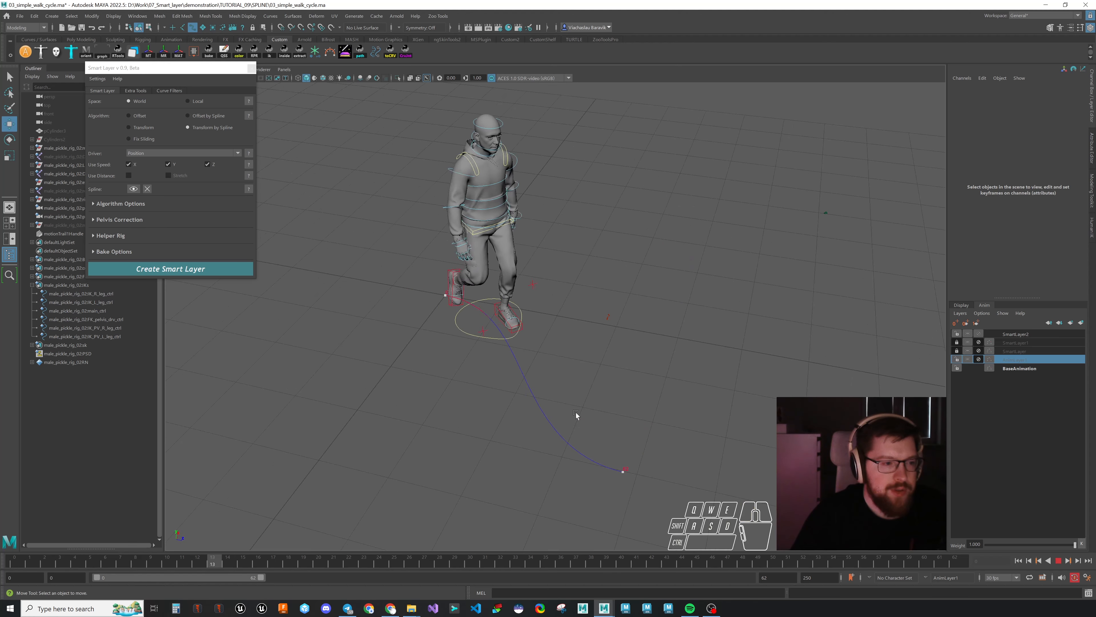
left_click_drag(682, 445, 729, 449, "alt")
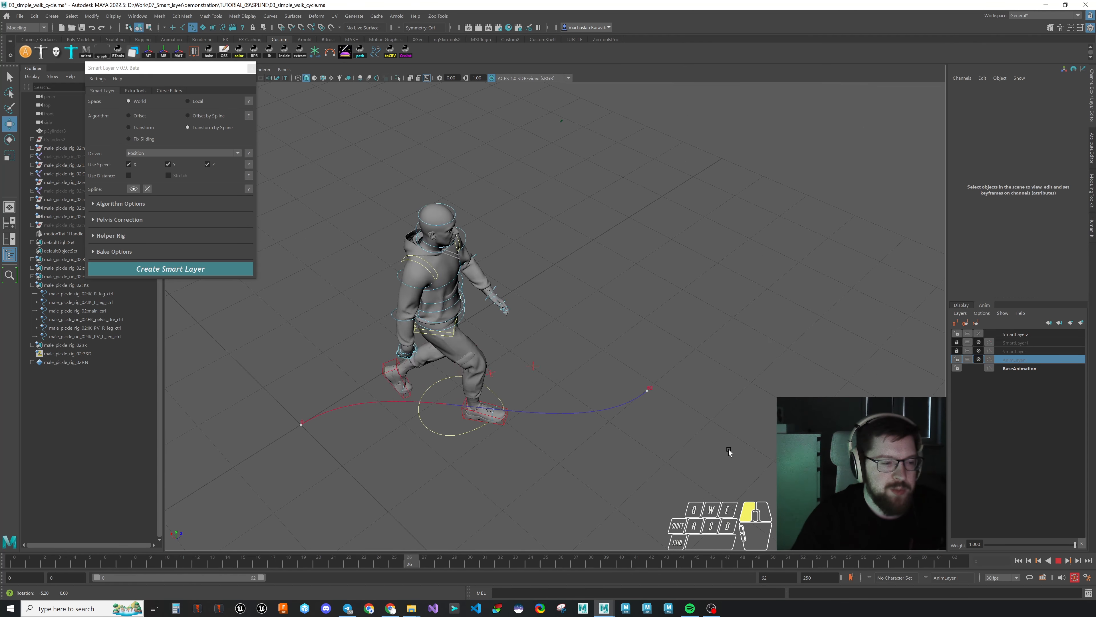
left_click(1060, 560)
left_click_drag(109, 560, 430, 557)
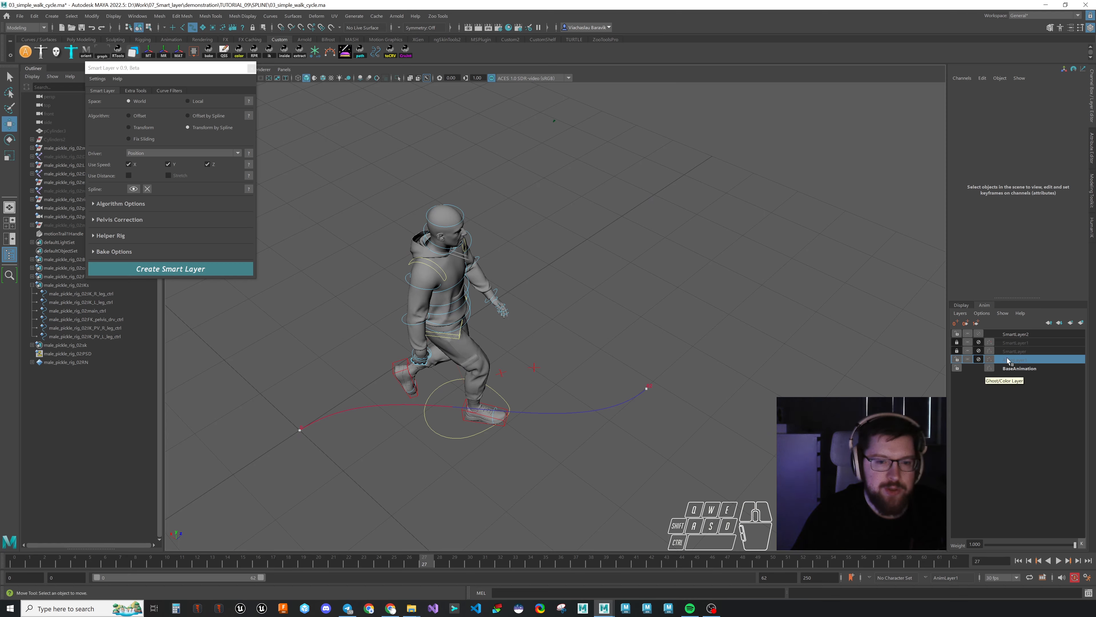
Step: Compare SmartLayer, SmartLayer1 and SmartLayer2 by enabling each one alone and scrubbing through the walk
left_click(978, 333)
left_click(979, 351)
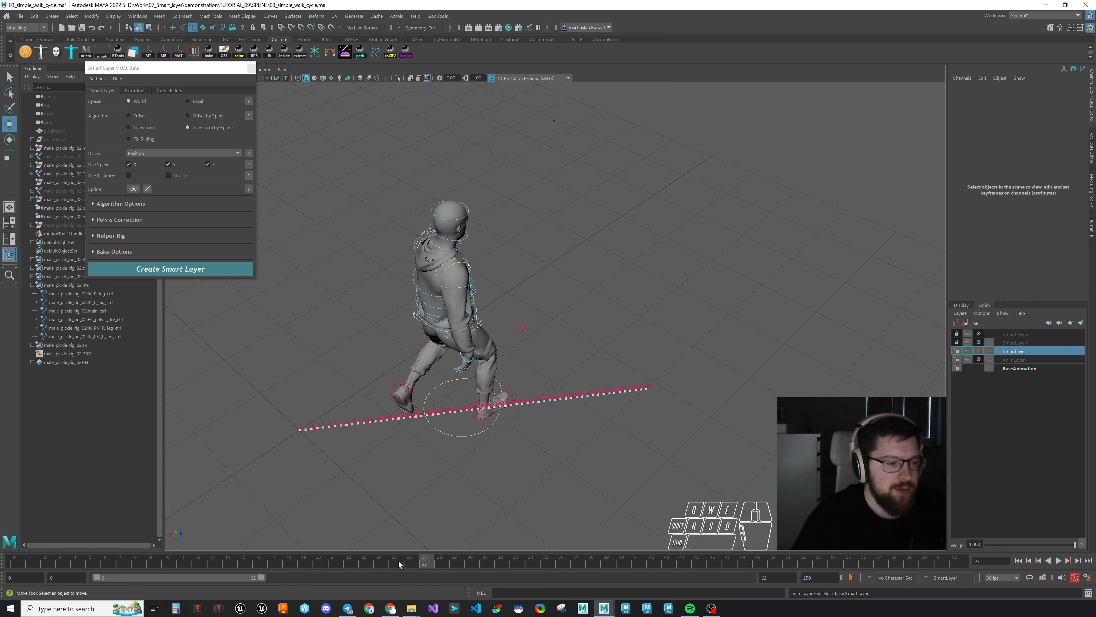
left_click_drag(399, 564, 954, 557)
left_click_drag(34, 557, 486, 562)
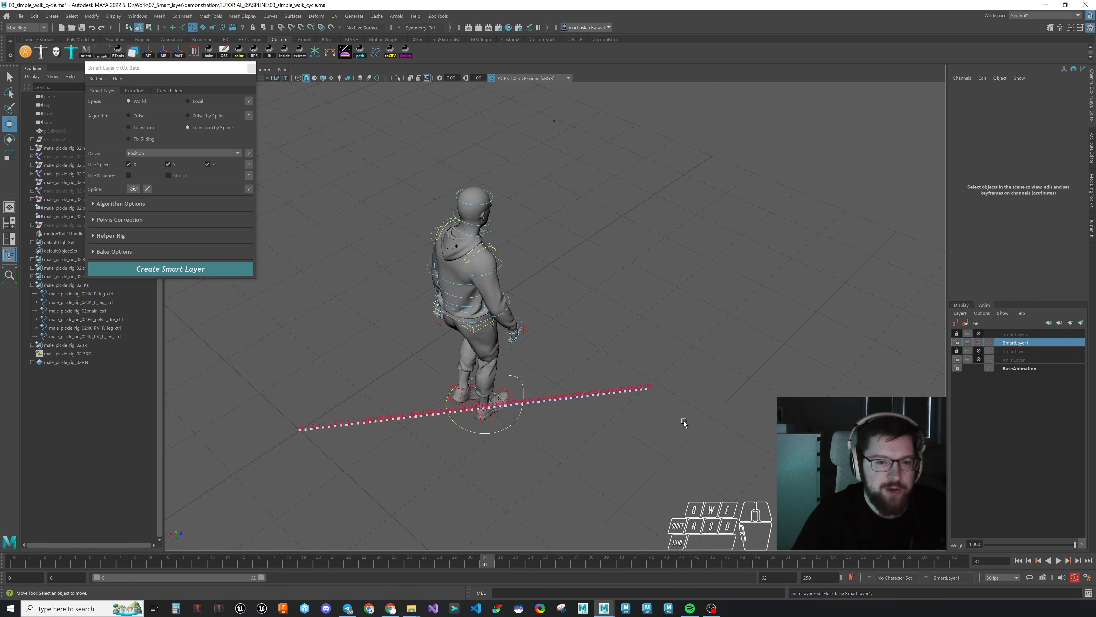
left_click(1015, 333)
left_click_drag(467, 567, 924, 531)
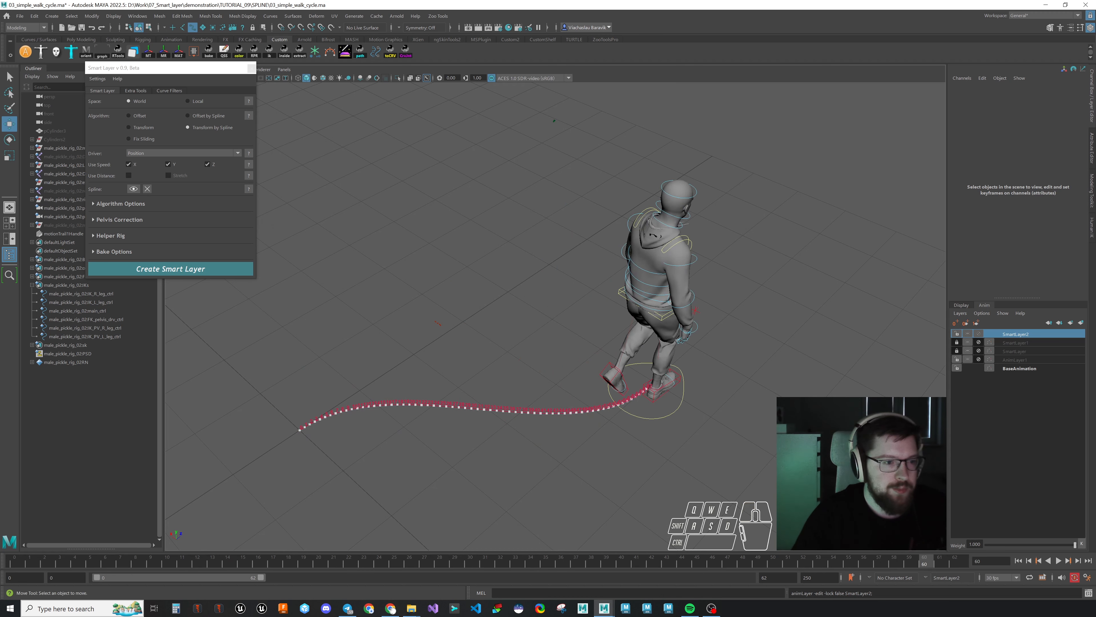
left_click_drag(17, 564, 790, 553)
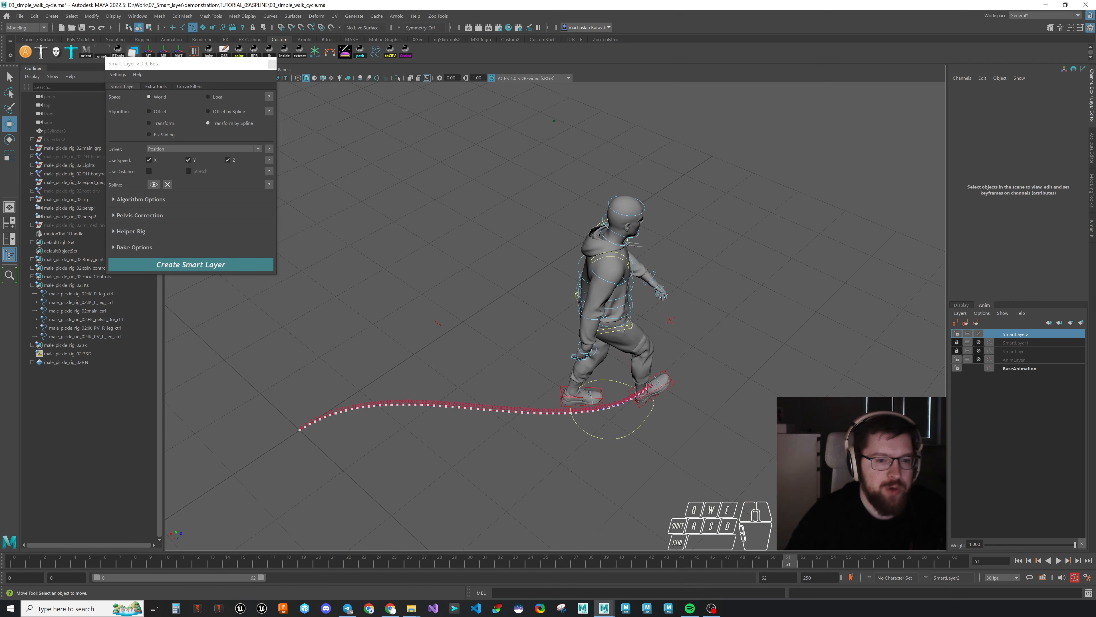
Step: Delete the three smart layers and unhide the pCylinder3 cylinder on the walk path
right_click(1021, 336)
left_click(1017, 504)
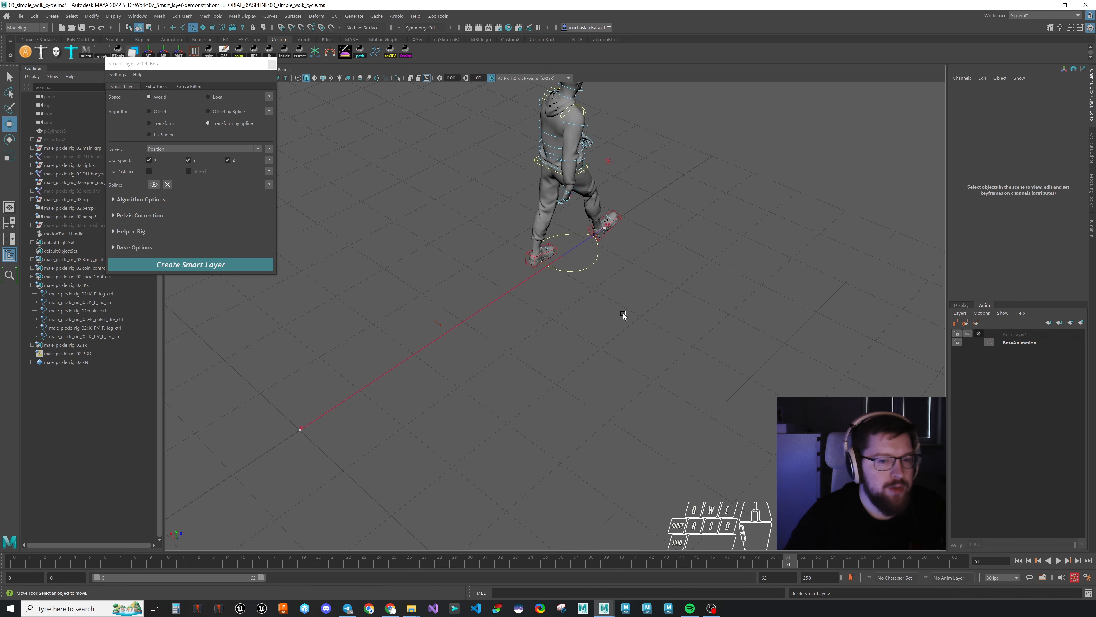
left_click(52, 131)
key("shift+h")
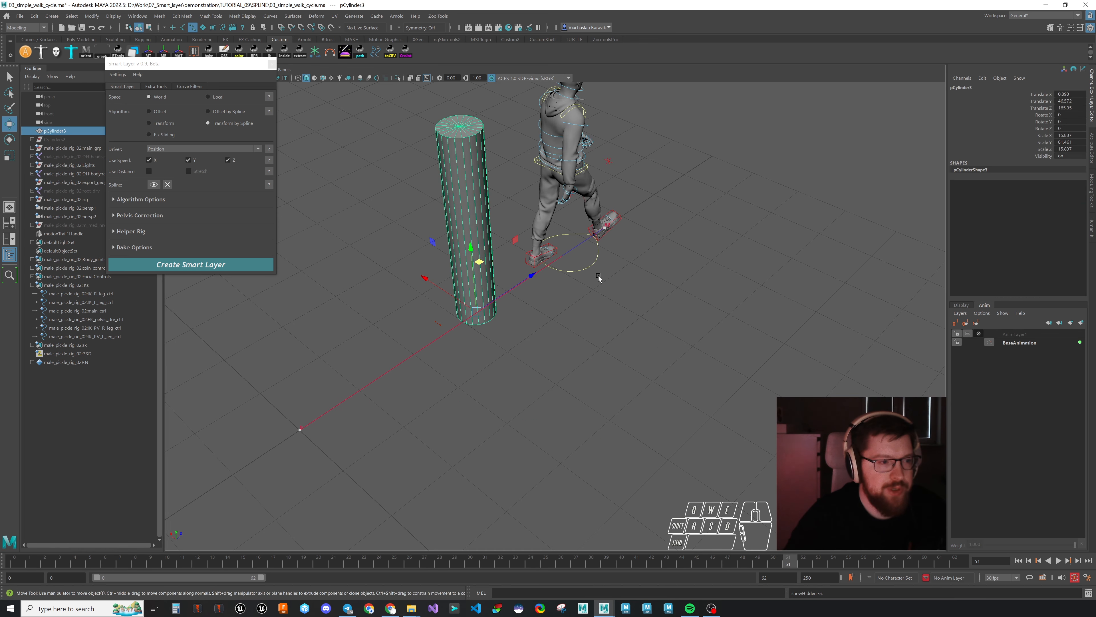
left_click_drag(599, 275, 629, 347, "alt")
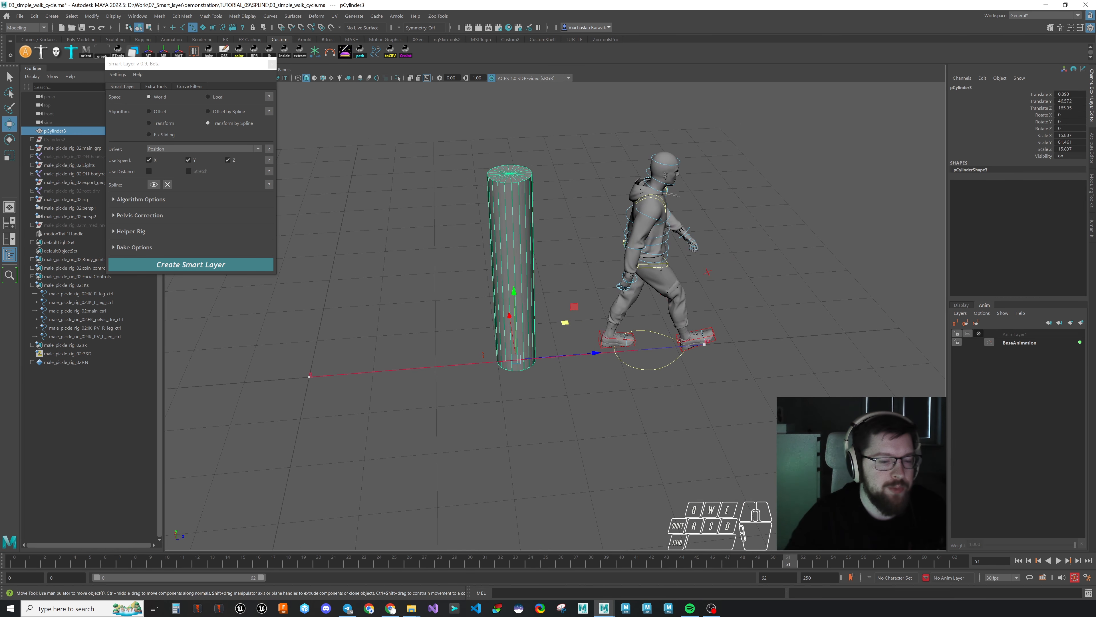
Step: Set a zero key for the main control on AnimLayer1 at frame 62
left_click_drag(794, 566, 956, 536)
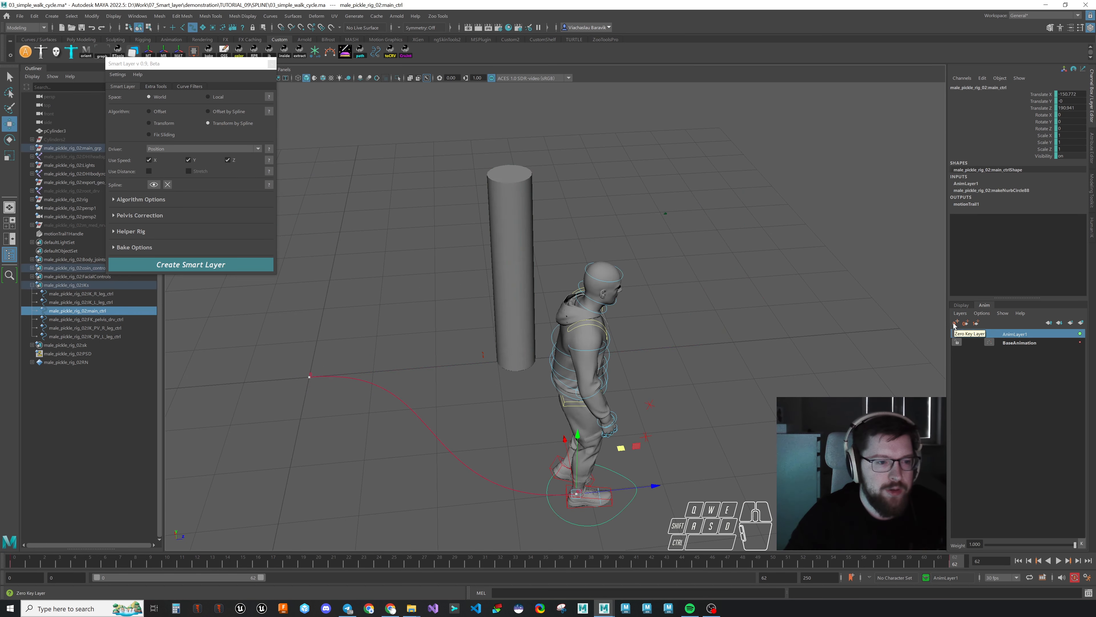
key("ctrl+z")
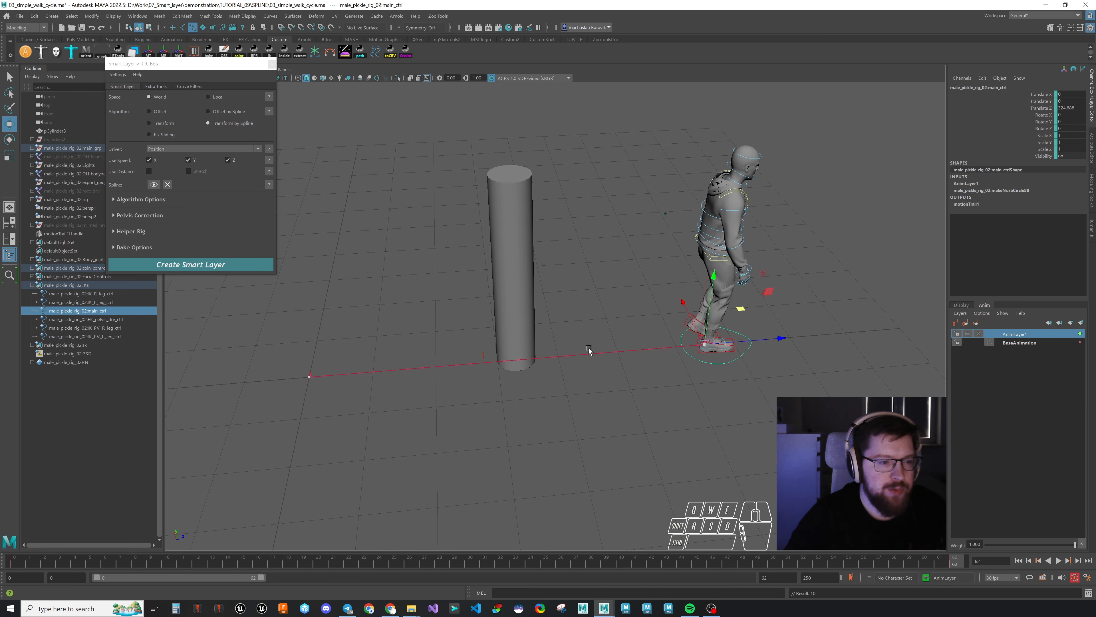
Step: At frame 33, move the main control sideways on AnimLayer1 to about X -42, beside the cylinder
left_click_drag(952, 562, 514, 568)
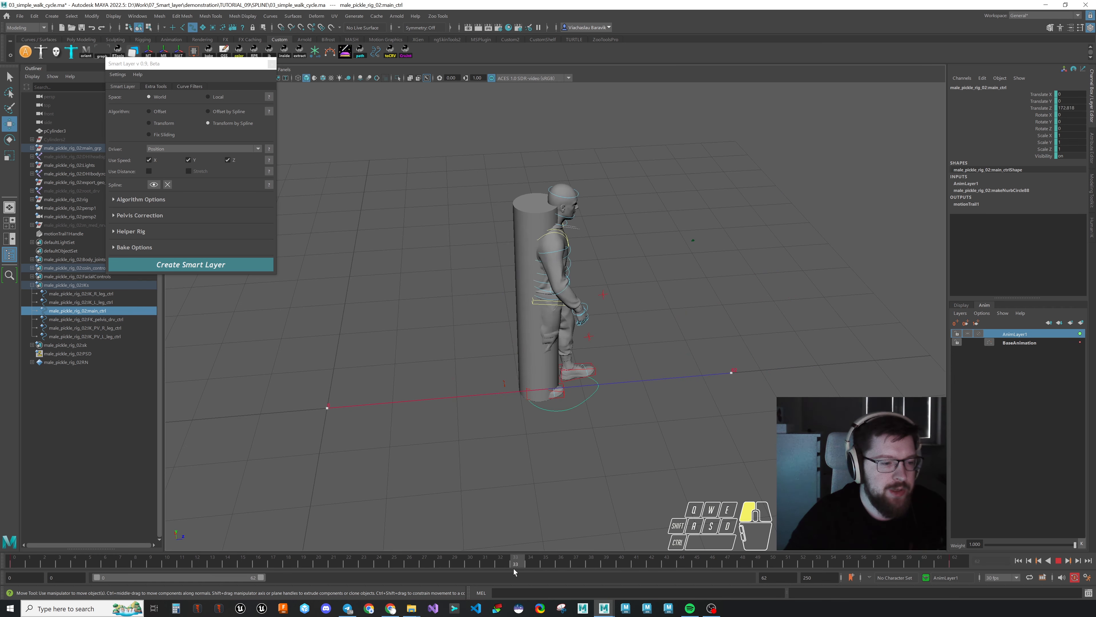
right_click(1007, 335)
left_click(1030, 363)
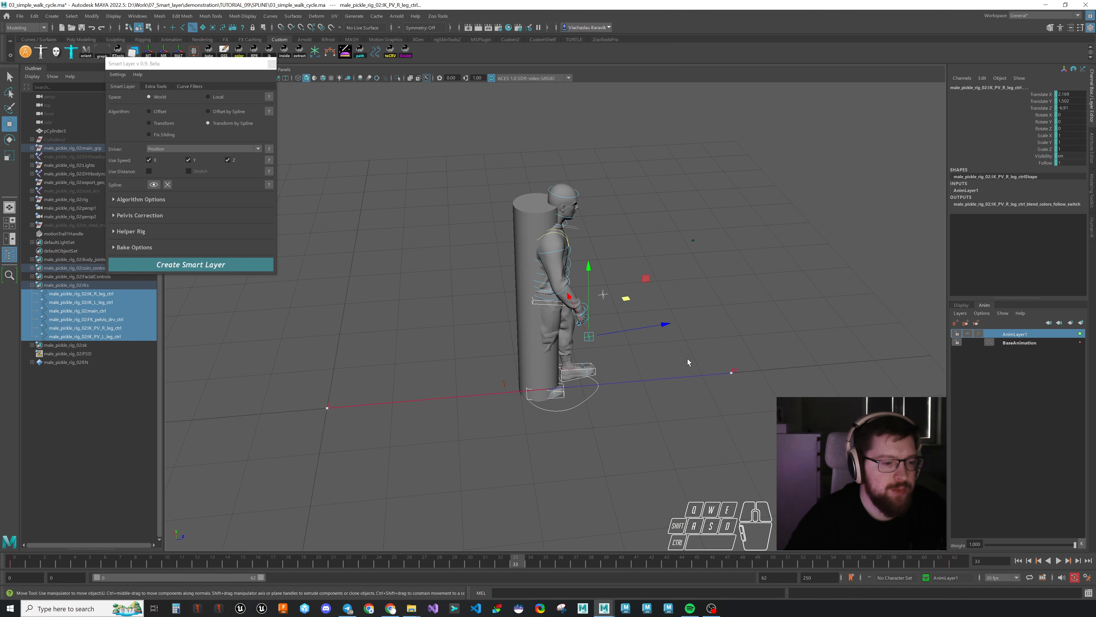
left_click_drag(576, 443, 581, 362)
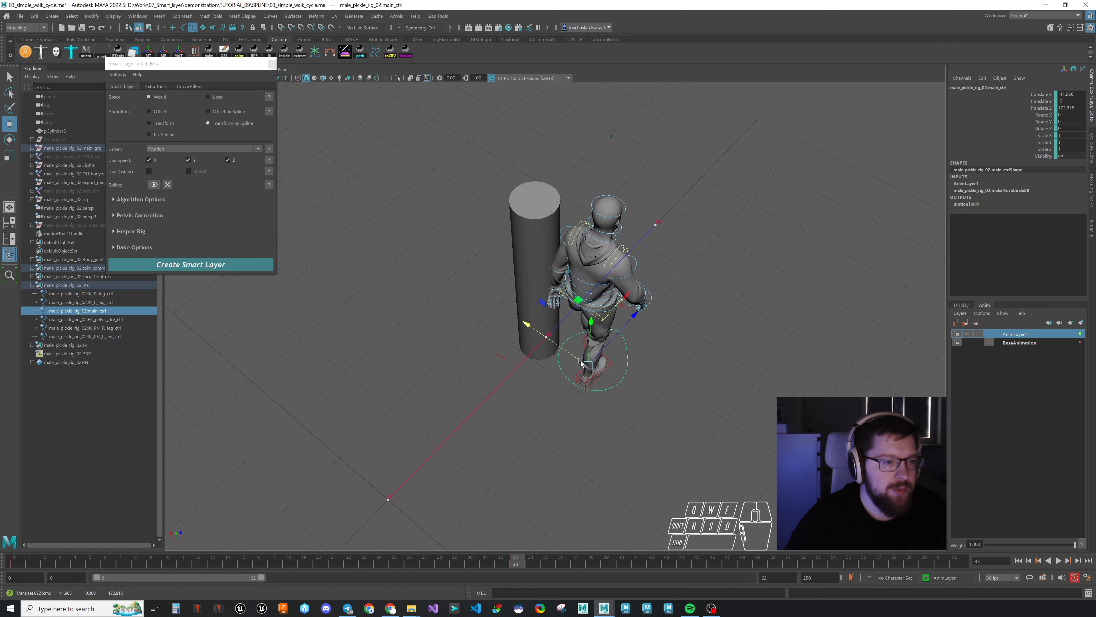
Step: Create a smart layer from AnimLayer1 with the Transform by Spline algorithm and scrub through the walk around the cylinder
left_click_drag(685, 400, 610, 426, "alt")
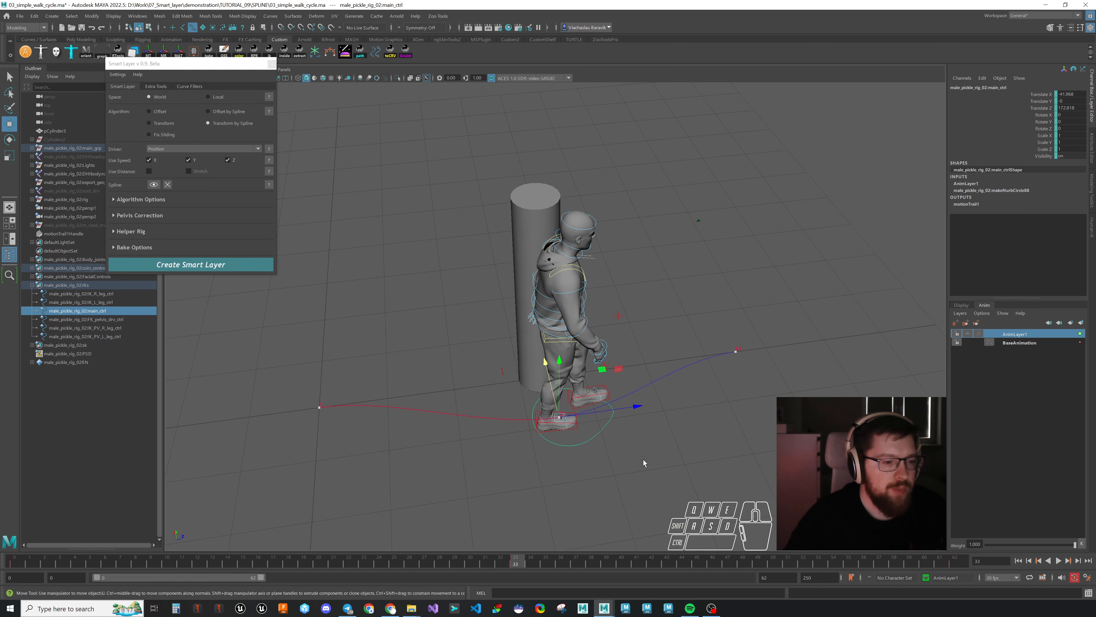
left_click_drag(504, 564, 472, 563)
left_click(232, 265)
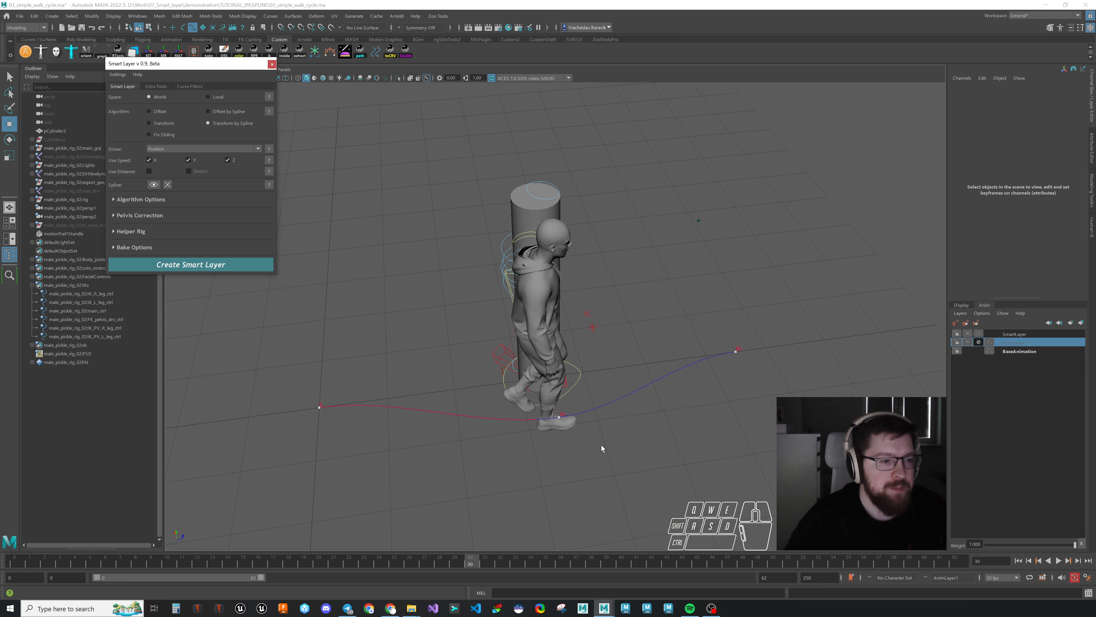
left_click_drag(341, 564, 879, 551)
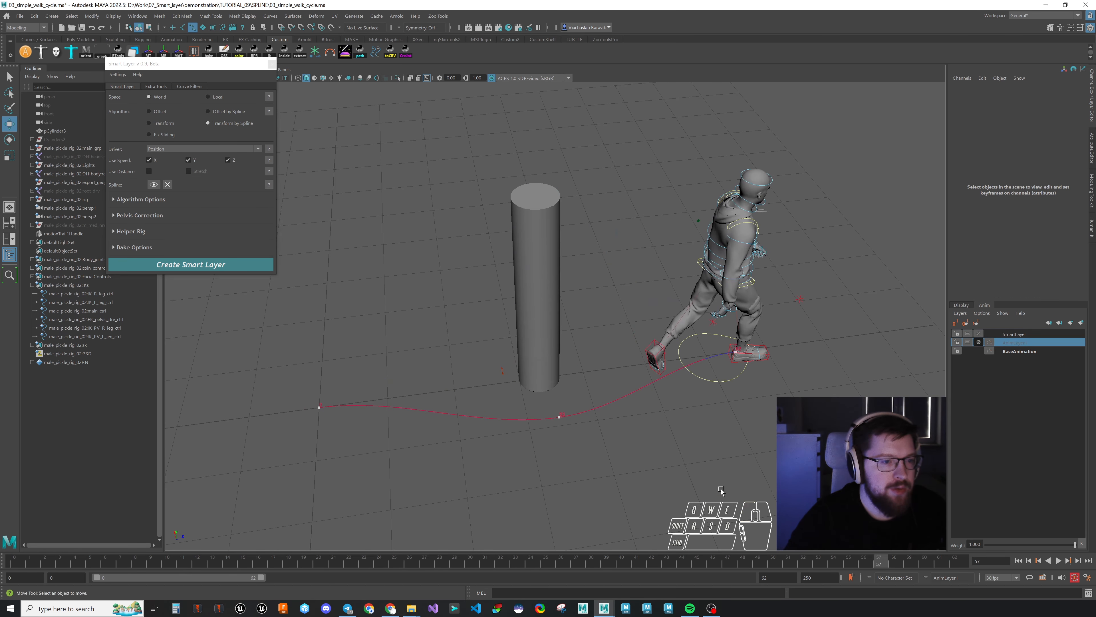
left_click_drag(583, 467, 684, 462, "alt")
middle_click_drag(684, 462, 737, 368, "alt")
left_click_drag(545, 559, 623, 522)
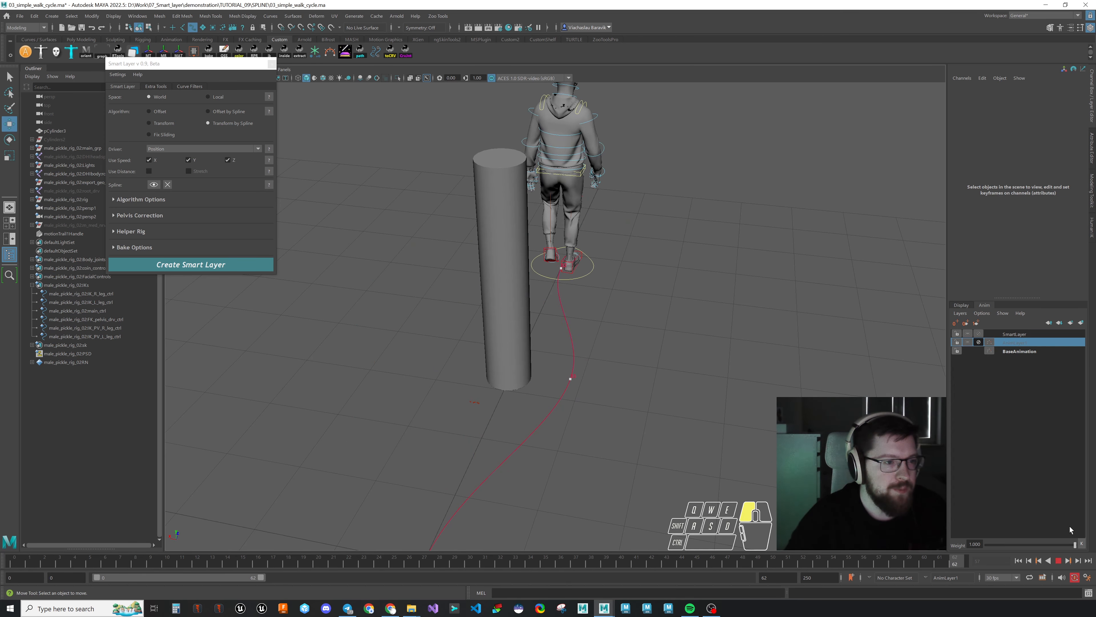
Step: Delete the motion trail, mute SmartLayer and make AnimLayer1 active again
left_click_drag(611, 419, 546, 458)
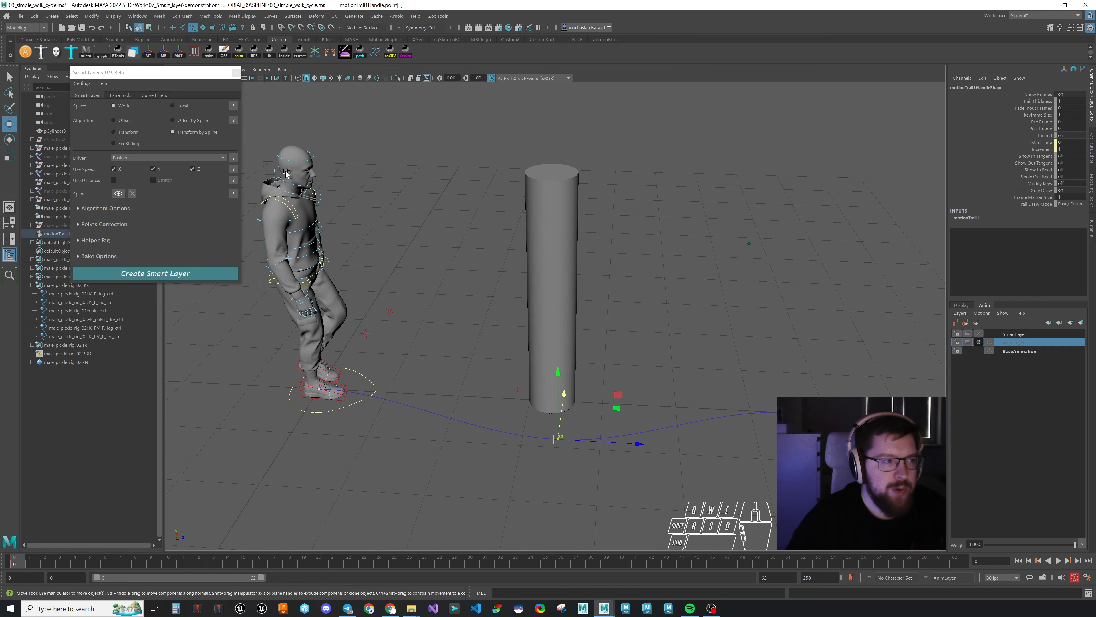
left_click_drag(167, 72, 250, 84)
key("F8")
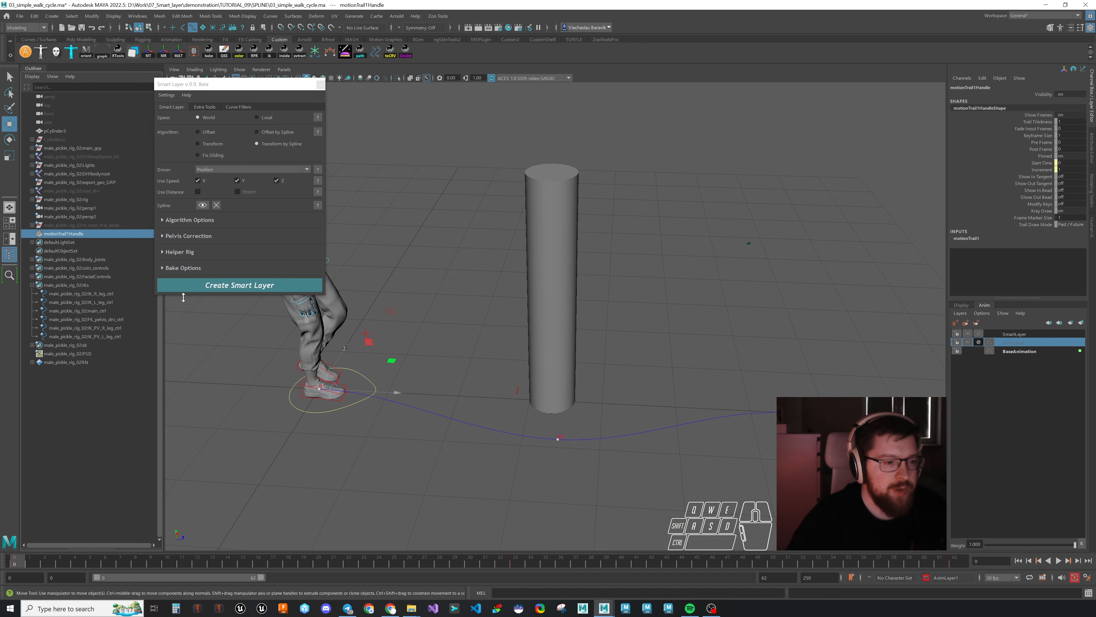
key("Delete")
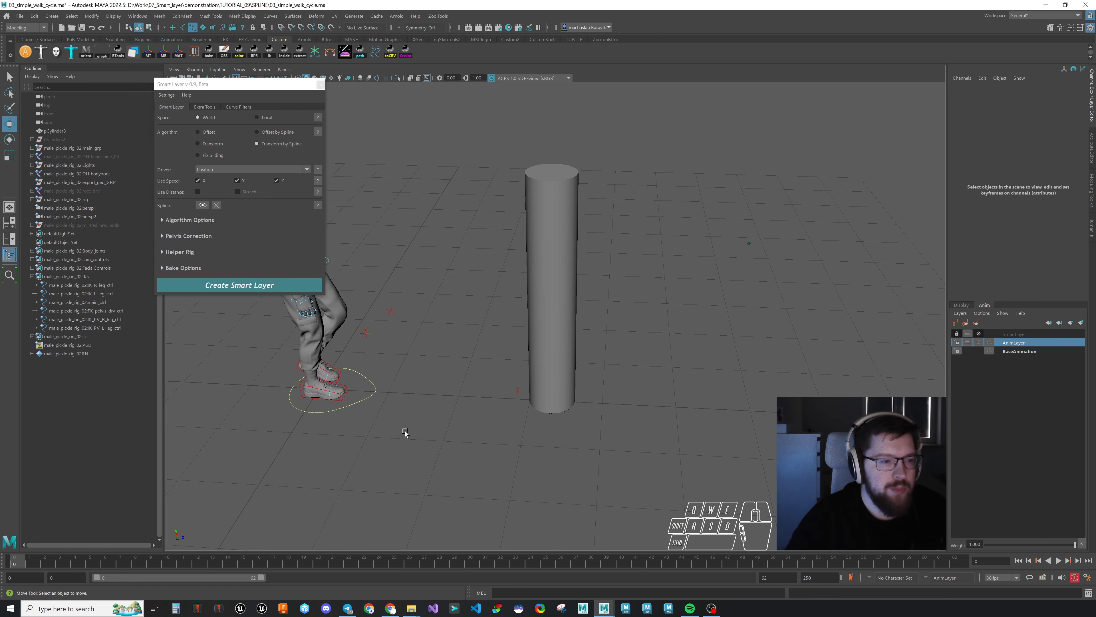
Step: Visualize the main control's approximate spline on AnimLayer1
left_click_drag(394, 403, 394, 403)
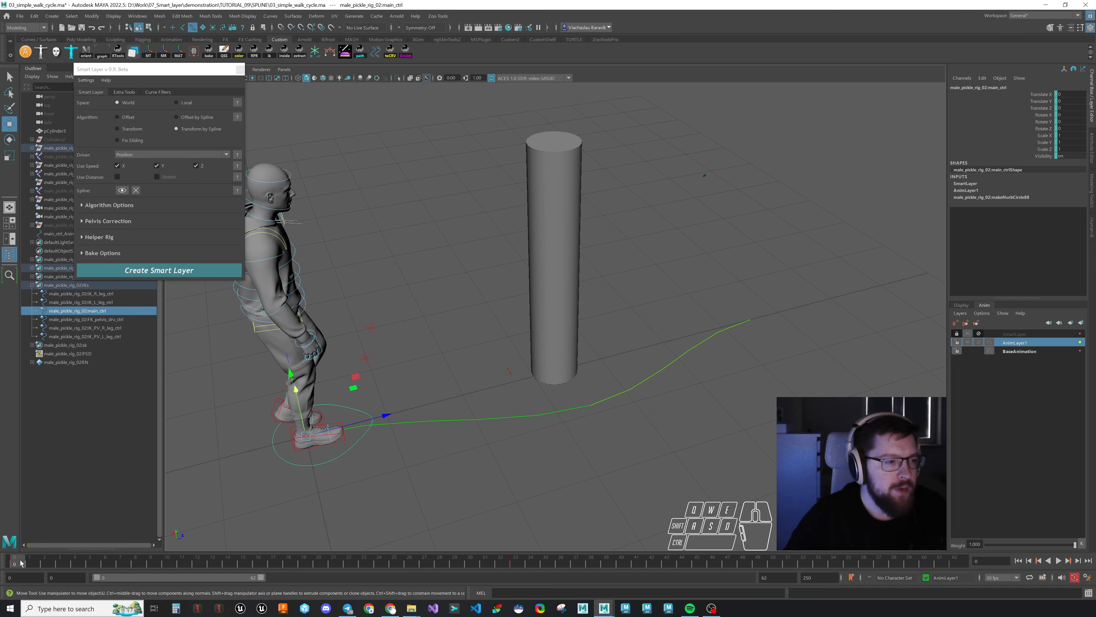
left_click_drag(26, 560, 1, 524)
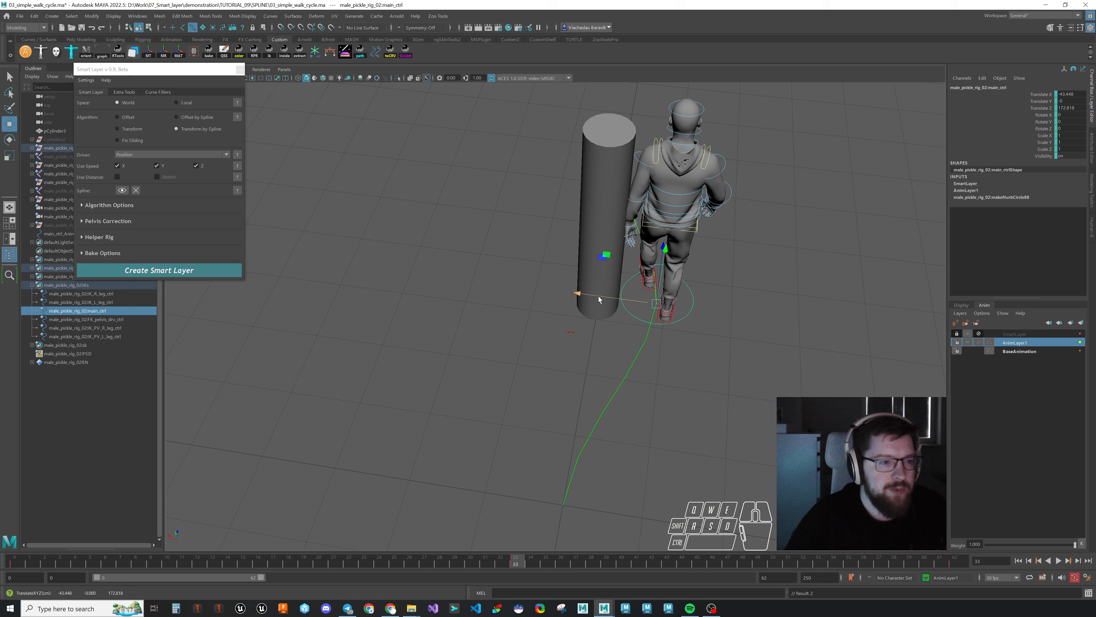
Step: At frame 33, move the main control to about X 123 and rotate it to about -24 degrees in Y
left_click_drag(598, 298, 414, 280)
key("e")
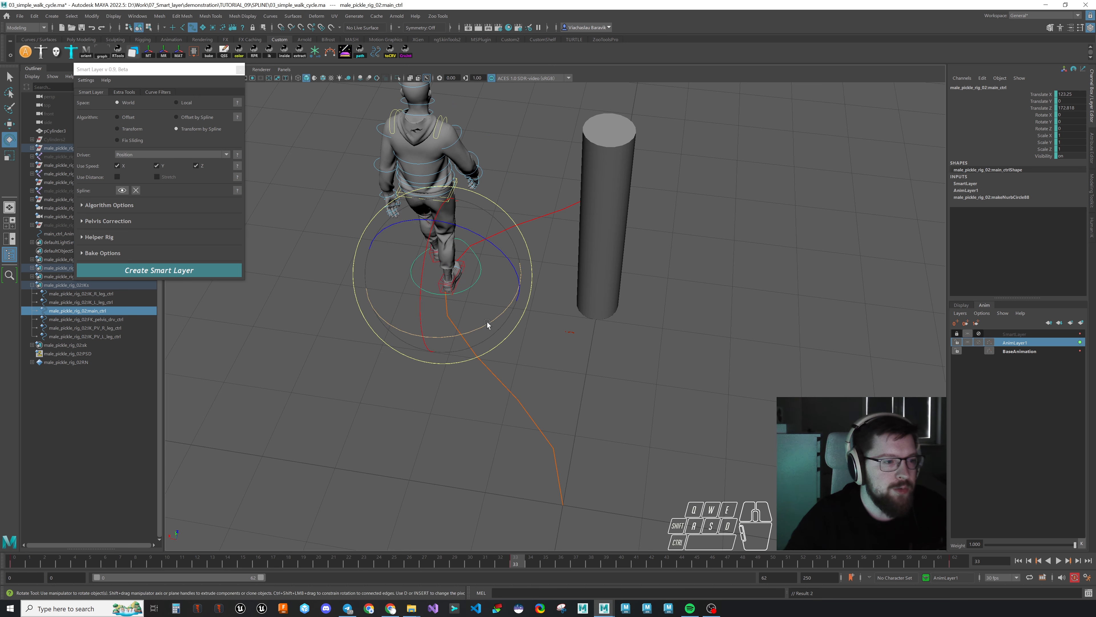
left_click_drag(520, 302, 455, 338)
key("w")
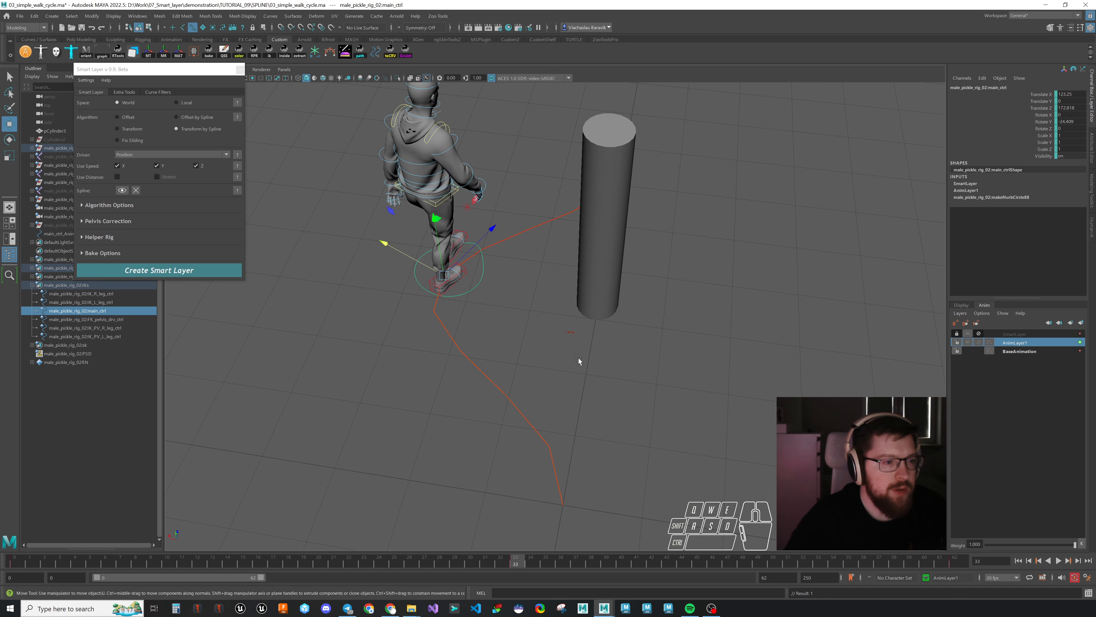
Step: Move the main control back beside the cylinder at frame 33, to about X -43 and Z 168
left_click_drag(577, 357, 647, 300, "alt")
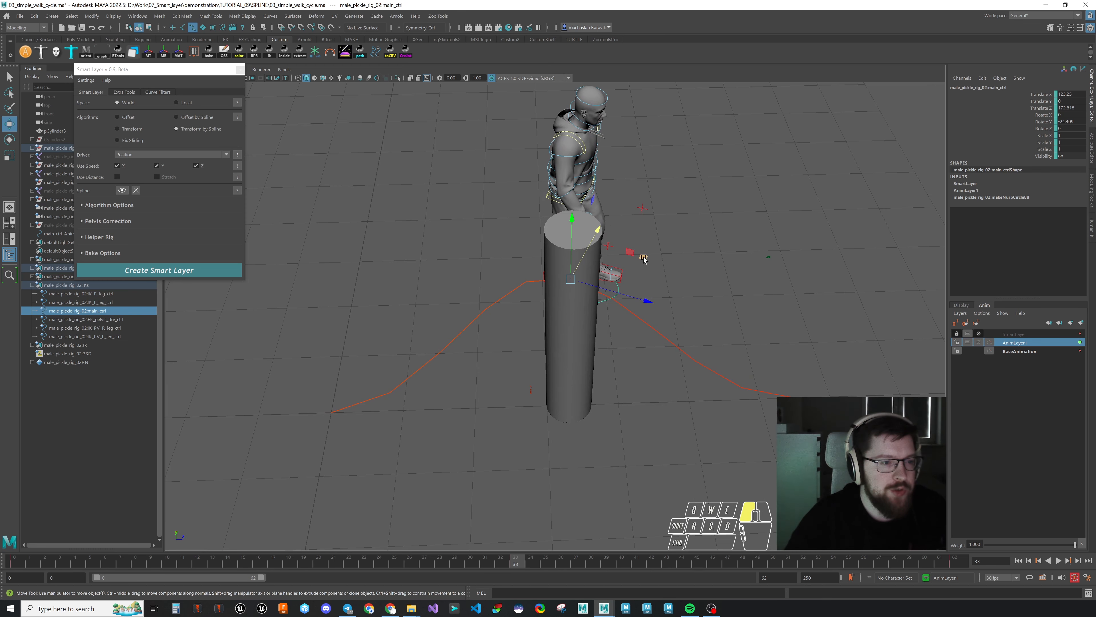
left_click_drag(644, 258, 623, 425)
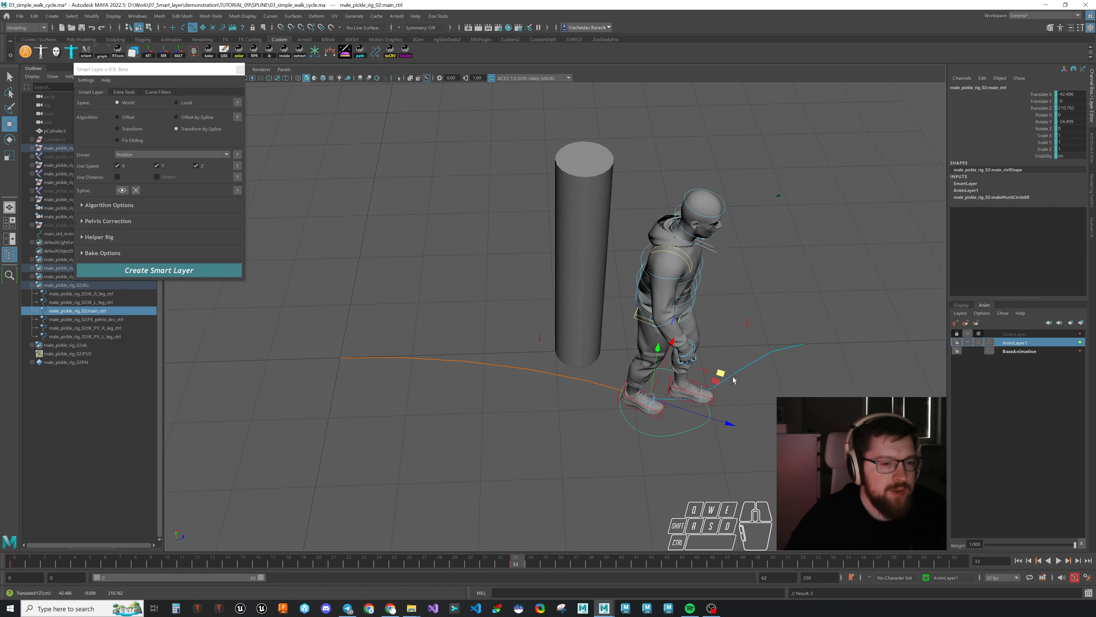
left_click_drag(720, 372, 658, 377)
middle_click_drag(634, 390, 652, 387, "alt")
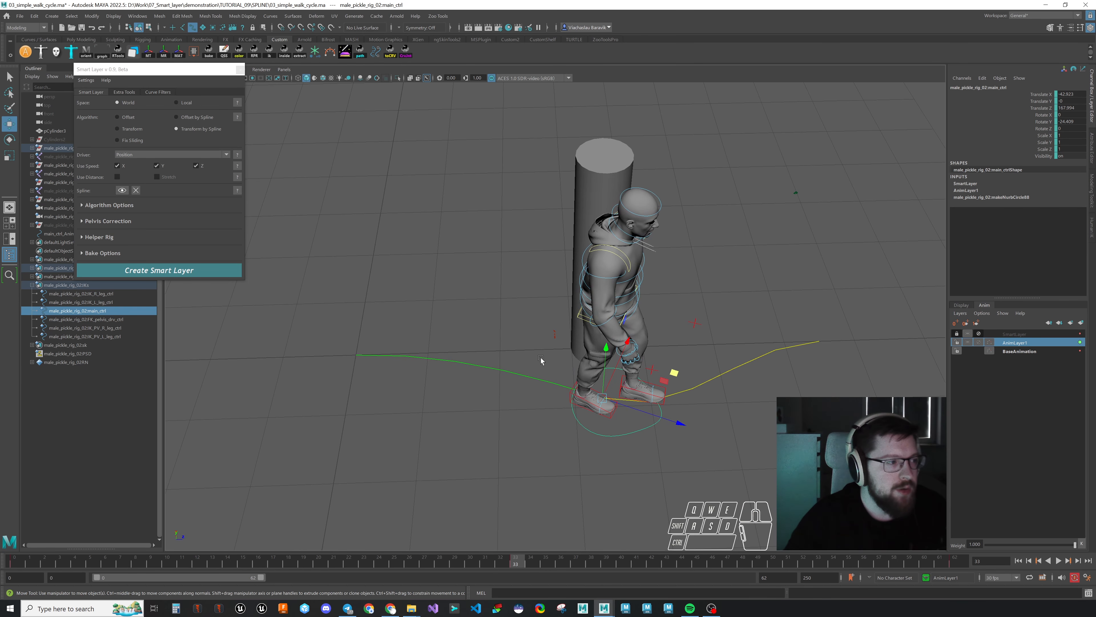
Step: Read the spline visualization help on how colours show relative path length, then close it
left_click(238, 190)
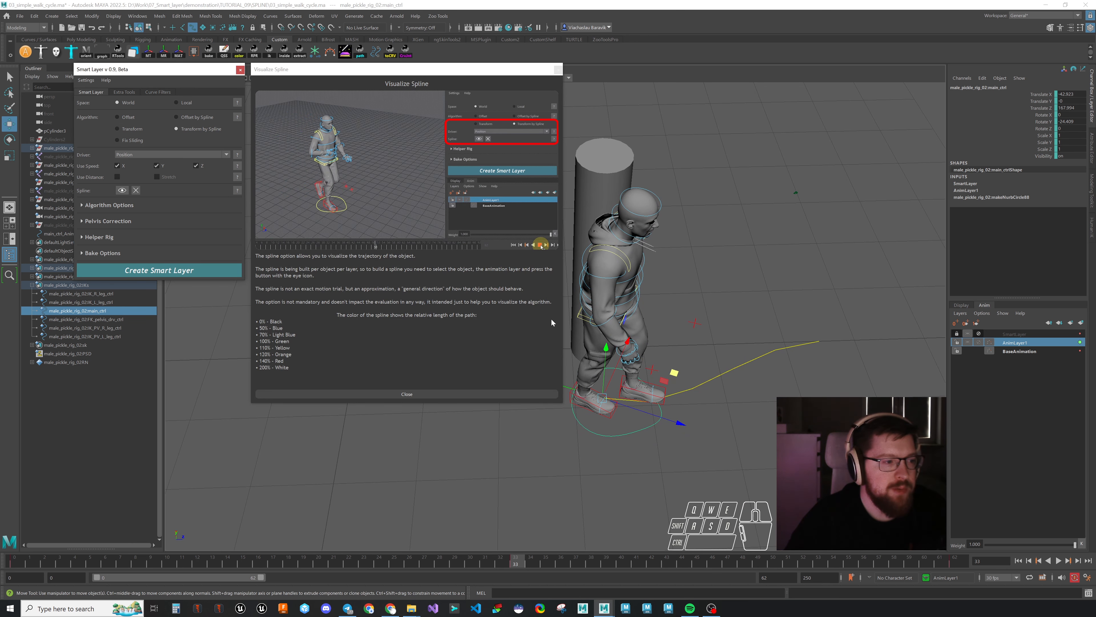
left_click_drag(257, 320, 286, 361)
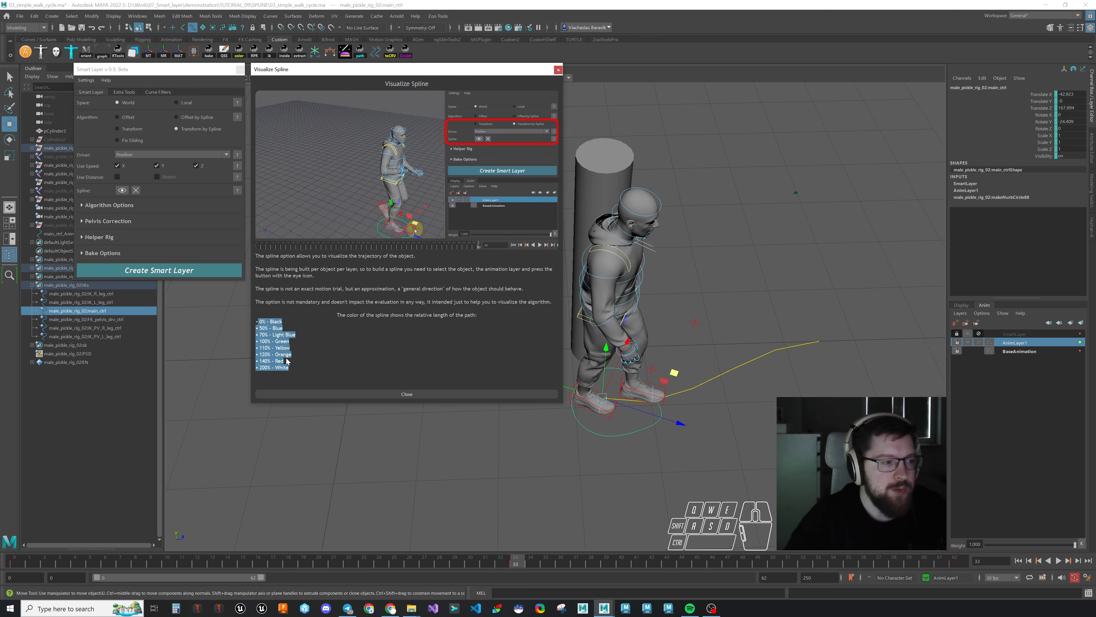
left_click(407, 316)
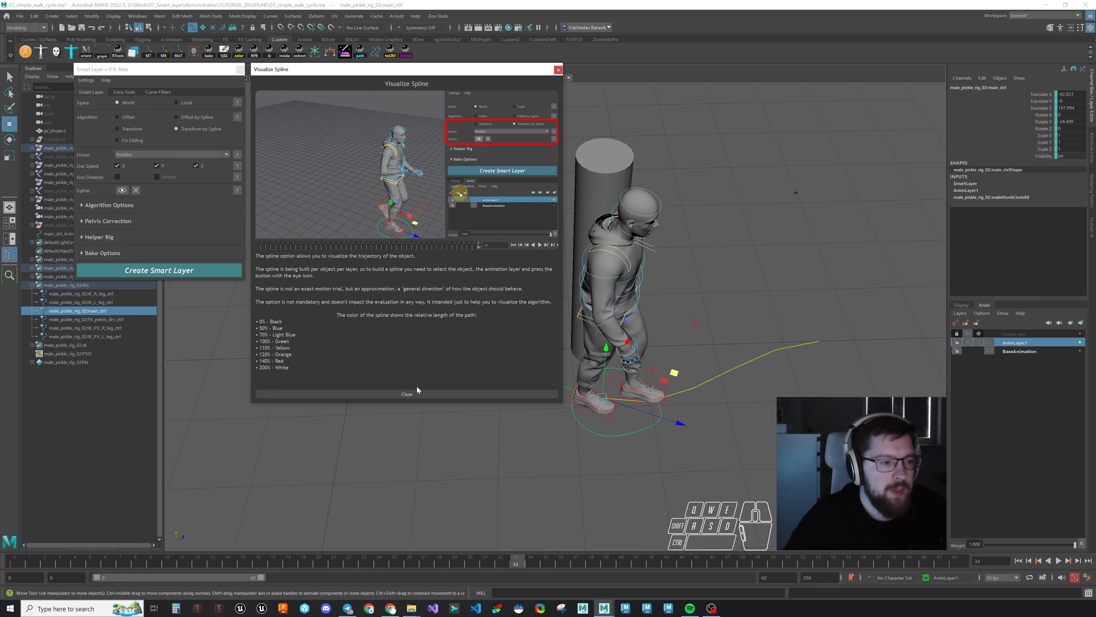
left_click(417, 393)
Step: Return the main control to the straight path at frame 33, with X translation and all rotations at 0
left_click_drag(653, 374, 520, 378)
left_click(750, 374)
left_click(725, 427)
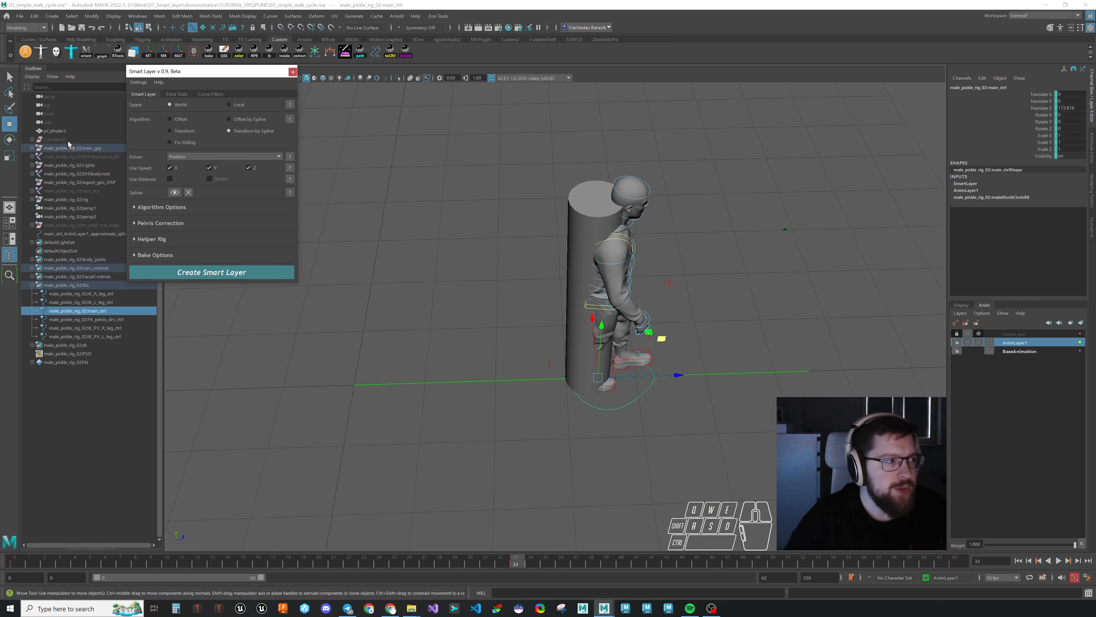
Step: Unhide the Cylinders2 group and hide the single pCylinder3 cylinder
left_click(56, 140)
key("shift+h")
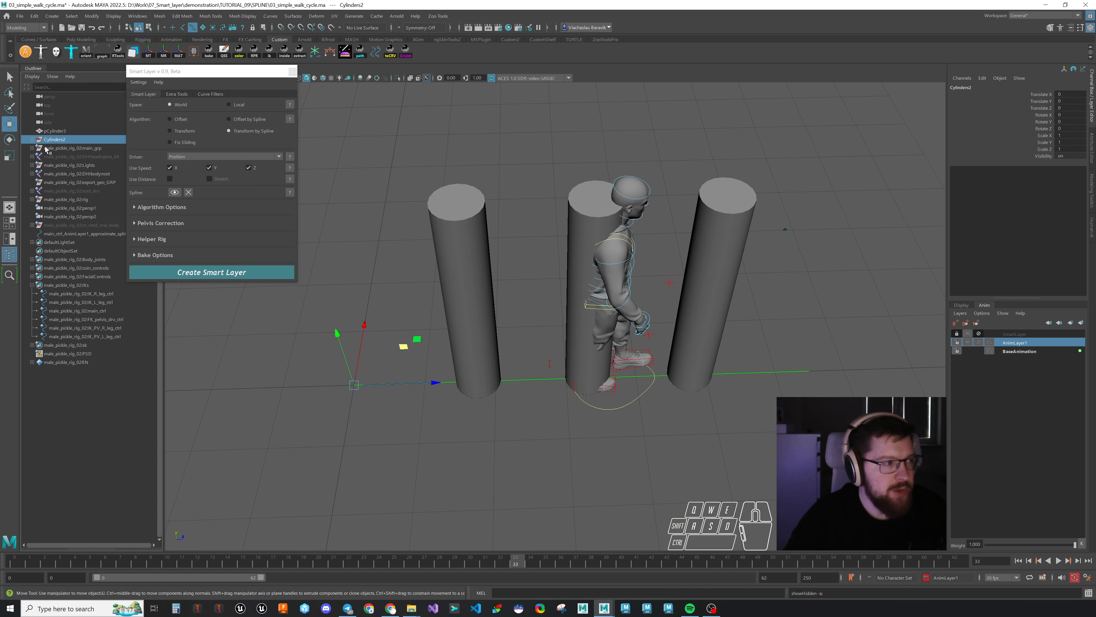
left_click(48, 131)
key("ctrl+h")
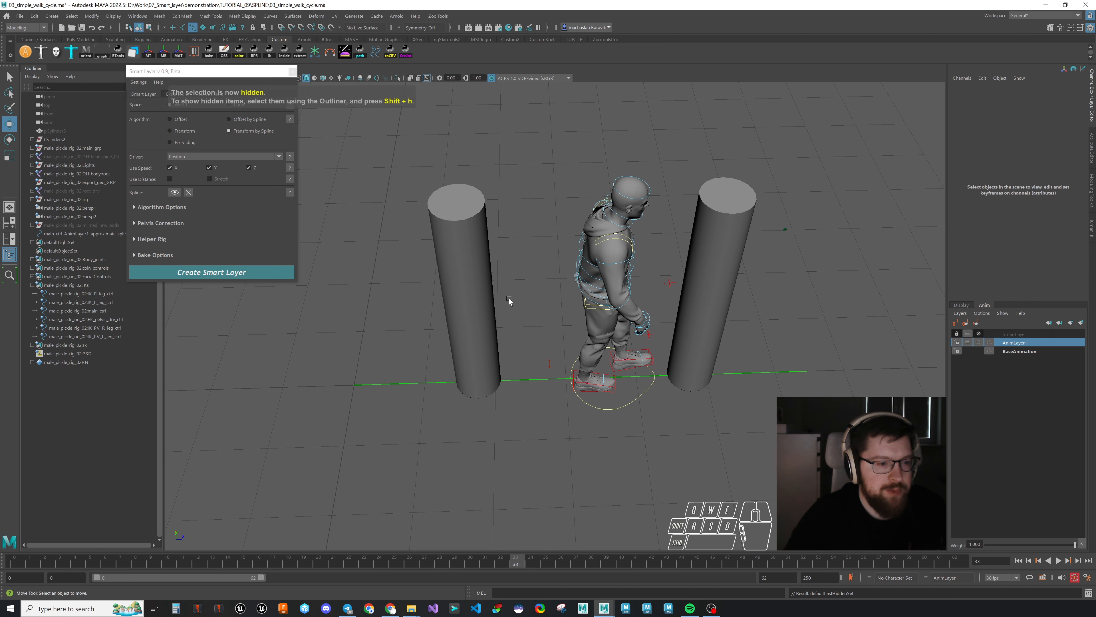
Step: Rotate the main control in Y on AnimLayer1 to about 45 degrees at frame 0 and about -45 degrees at frame 33
middle_click_drag(654, 397, 641, 362, "alt")
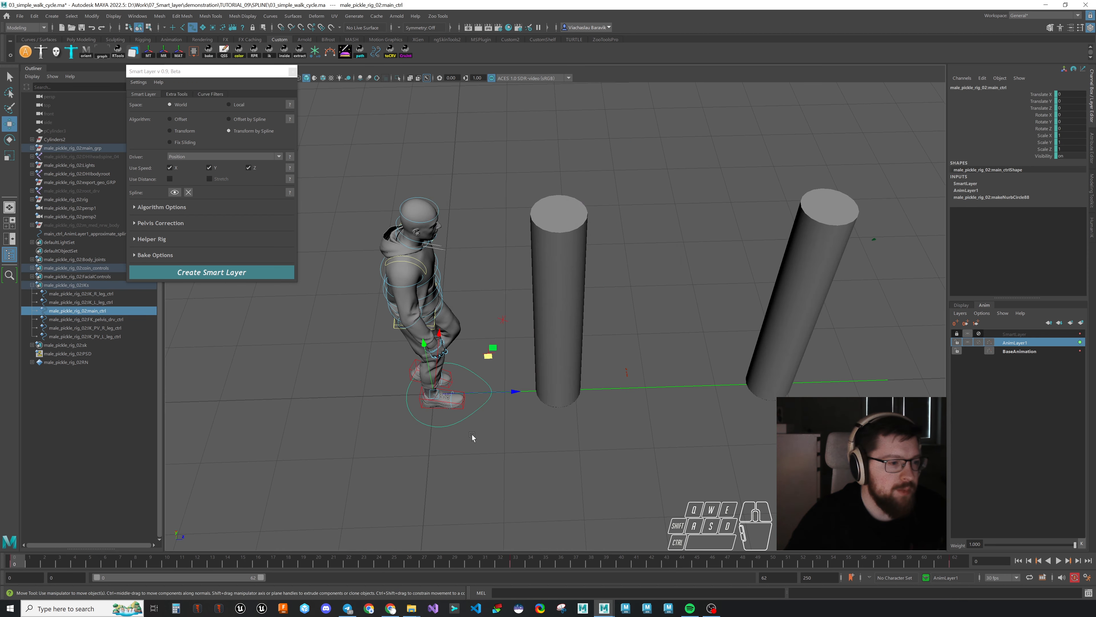
key("e")
left_click_drag(477, 445, 515, 408)
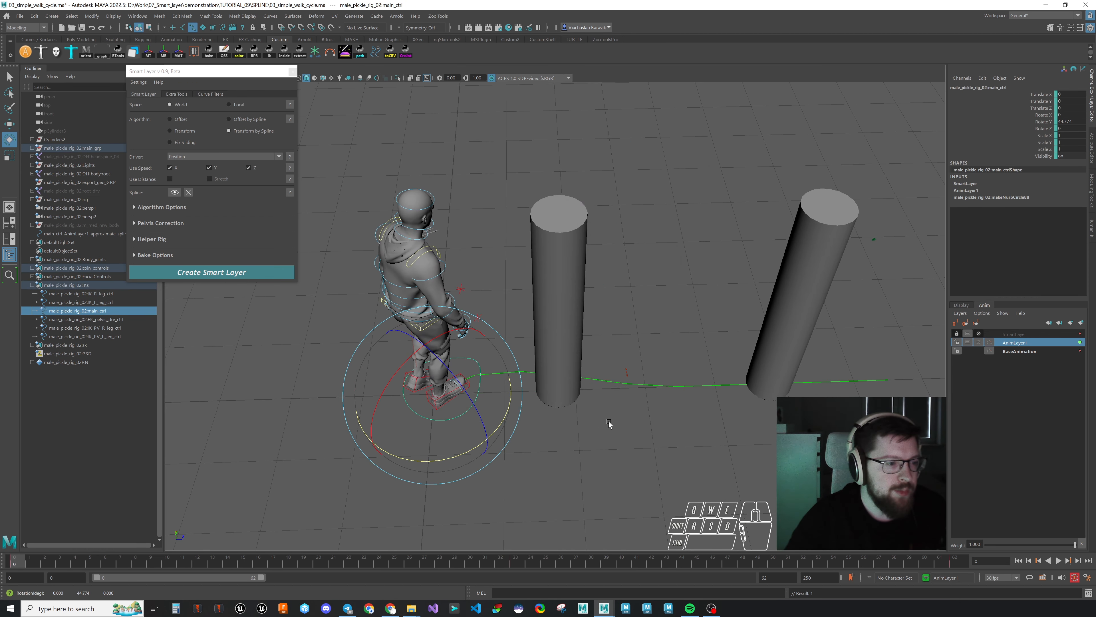
left_click(516, 558)
left_click_drag(659, 414, 661, 451)
Step: At frame 62, rotate the main control to about 39 degrees in Y
left_click(538, 560)
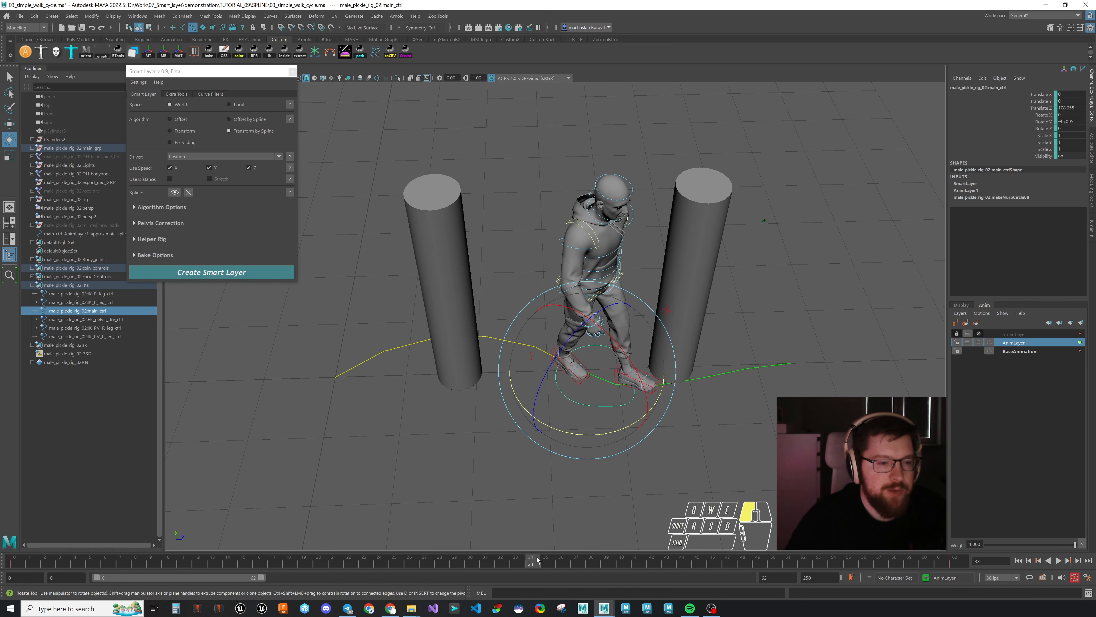
left_click_drag(537, 559, 959, 559)
left_click_drag(752, 409, 796, 420)
key("w")
scroll(682, 434, "down", 1)
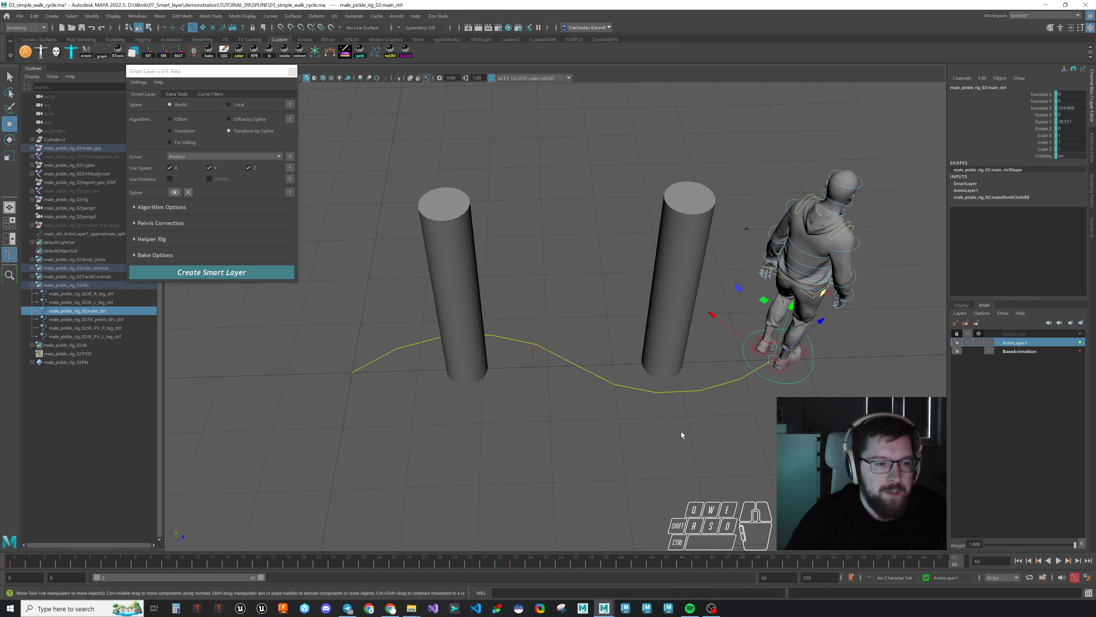
Step: Scrub from the first to the last frame to examine the curved path between the two cylinders
left_click_drag(682, 434, 663, 530, "alt")
left_click_drag(528, 566, 11, 565)
middle_click_drag(233, 329, 201, 285, "alt")
left_click_drag(189, 75, 93, 89)
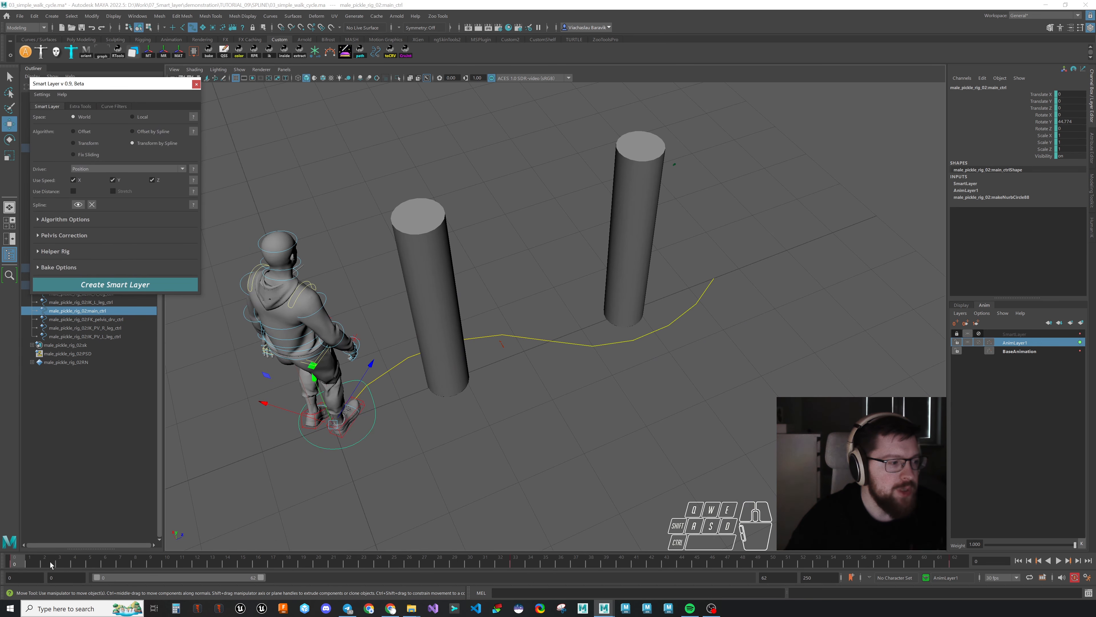
left_click_drag(51, 565, 979, 529)
middle_click_drag(660, 428, 681, 484, "alt")
left_click_drag(682, 484, 678, 463, "alt")
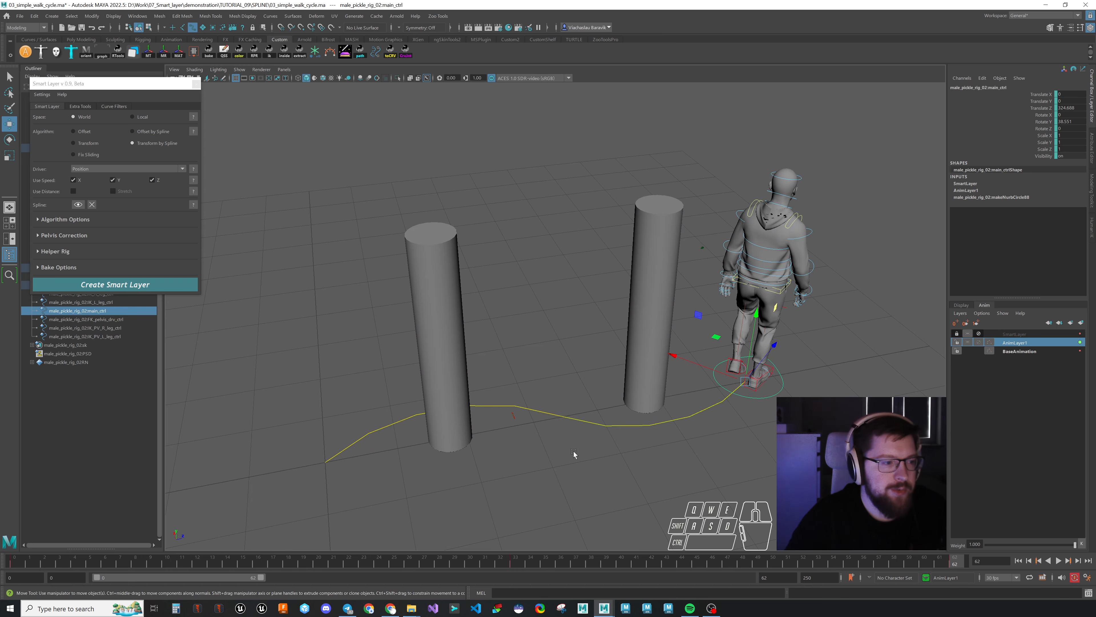
Step: Create another Transform by Spline smart layer from AnimLayer1 and play back the curved walk
left_click(150, 283)
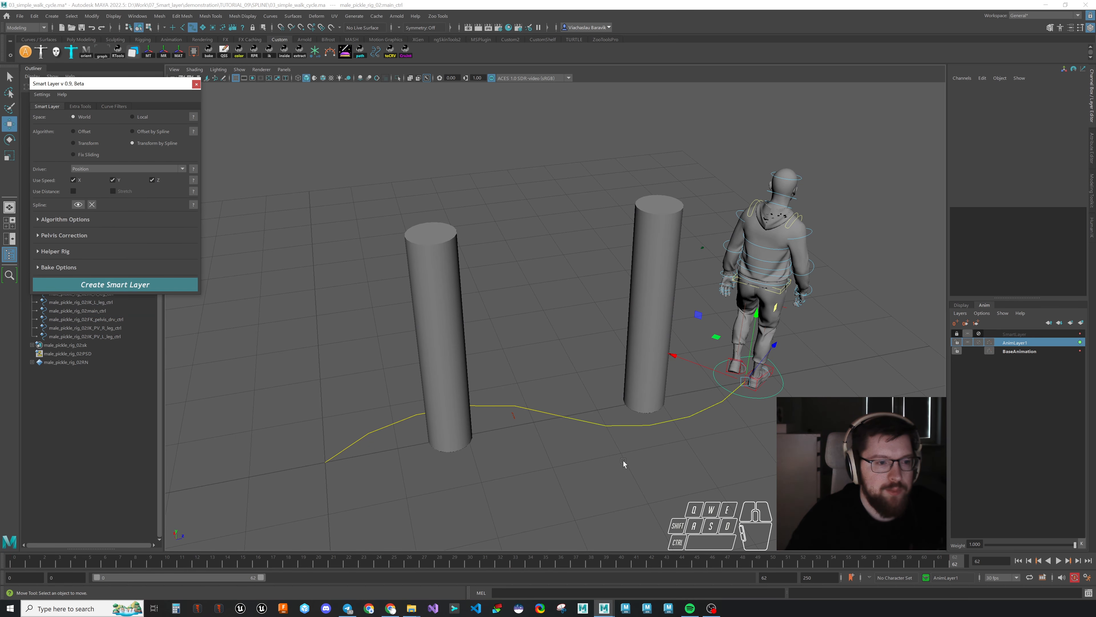
key("alt+v")
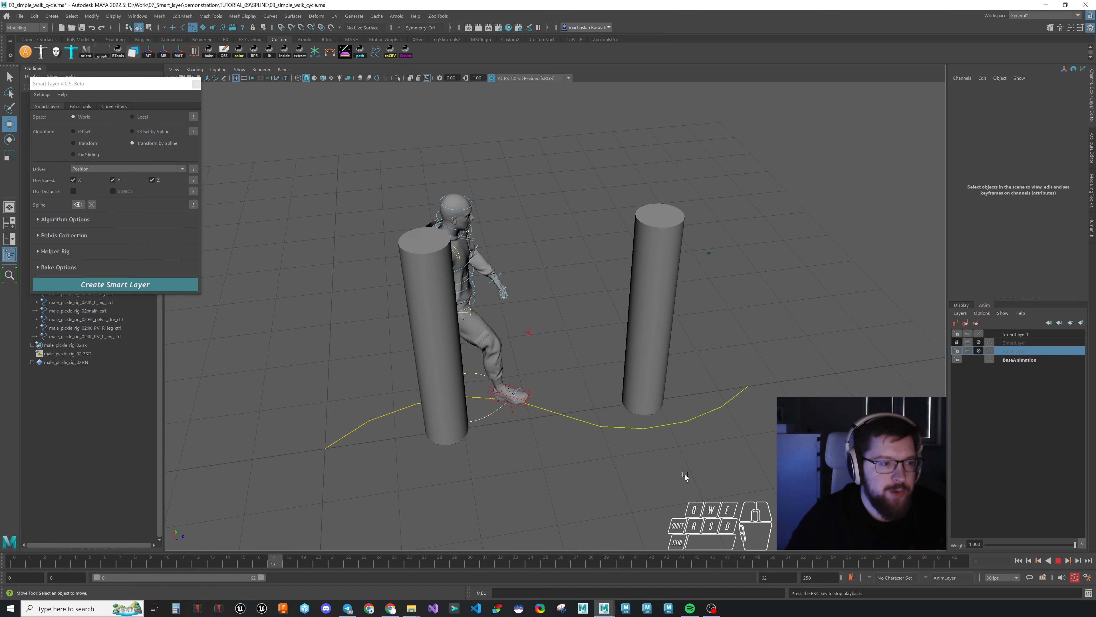
left_click_drag(685, 477, 551, 421, "alt")
key("alt+v")
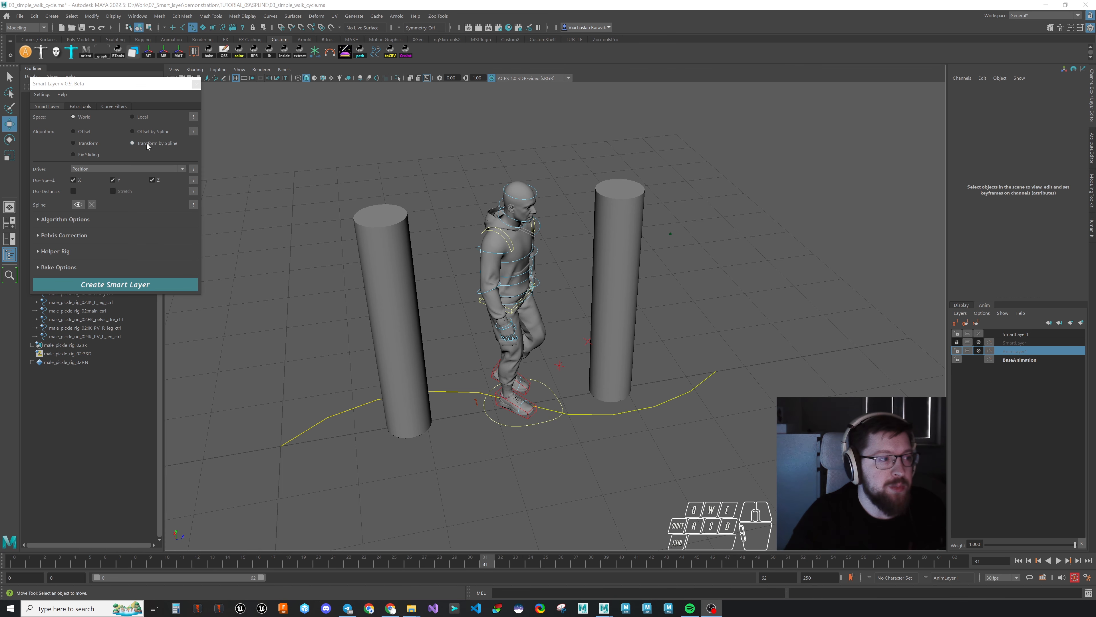
Step: Set the main control as the Center Object in the smart layer's algorithm options
left_click(89, 220)
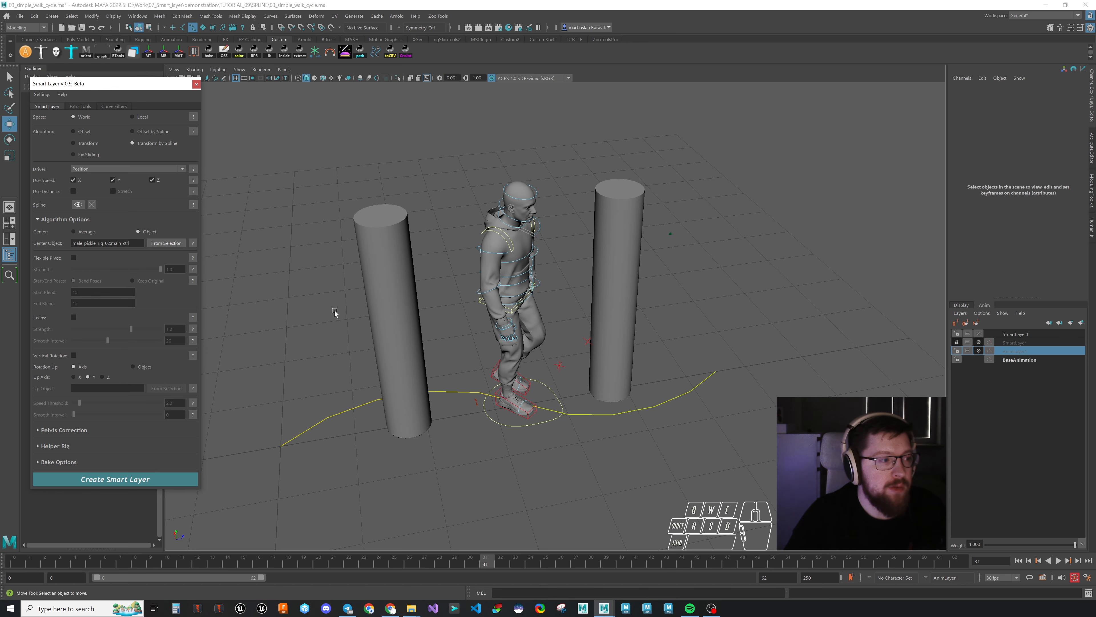
left_click(531, 428)
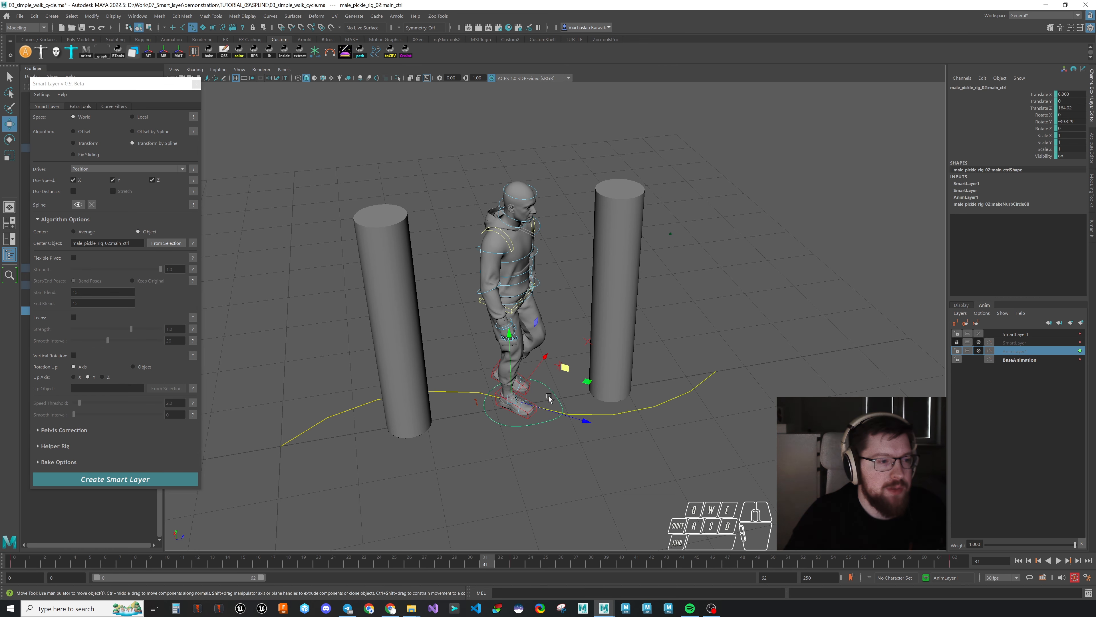
left_click(157, 244)
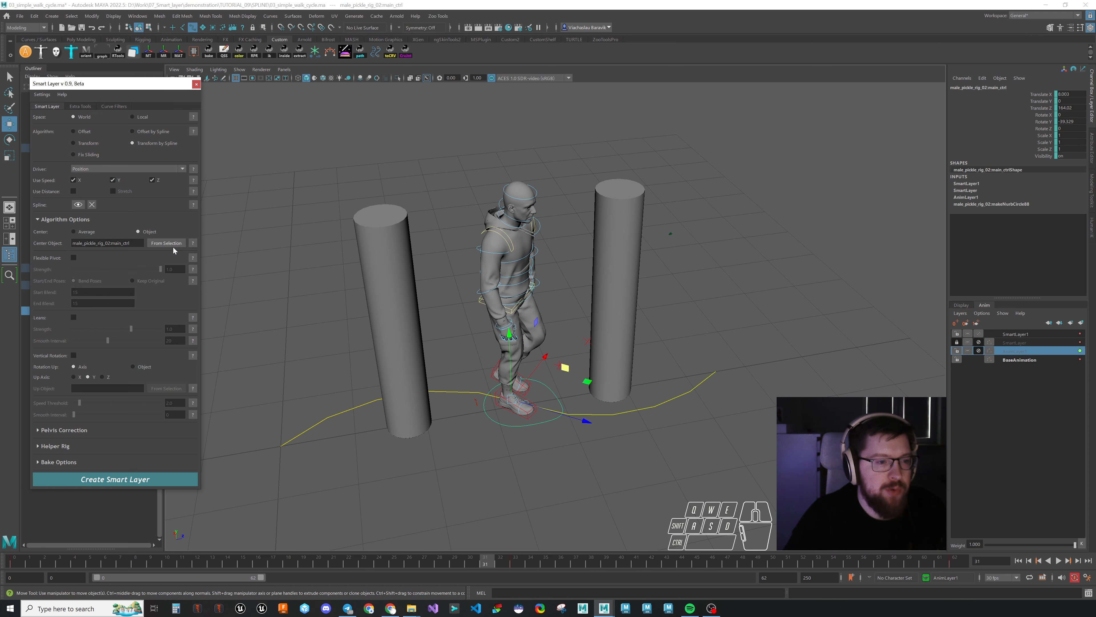
left_click(72, 222)
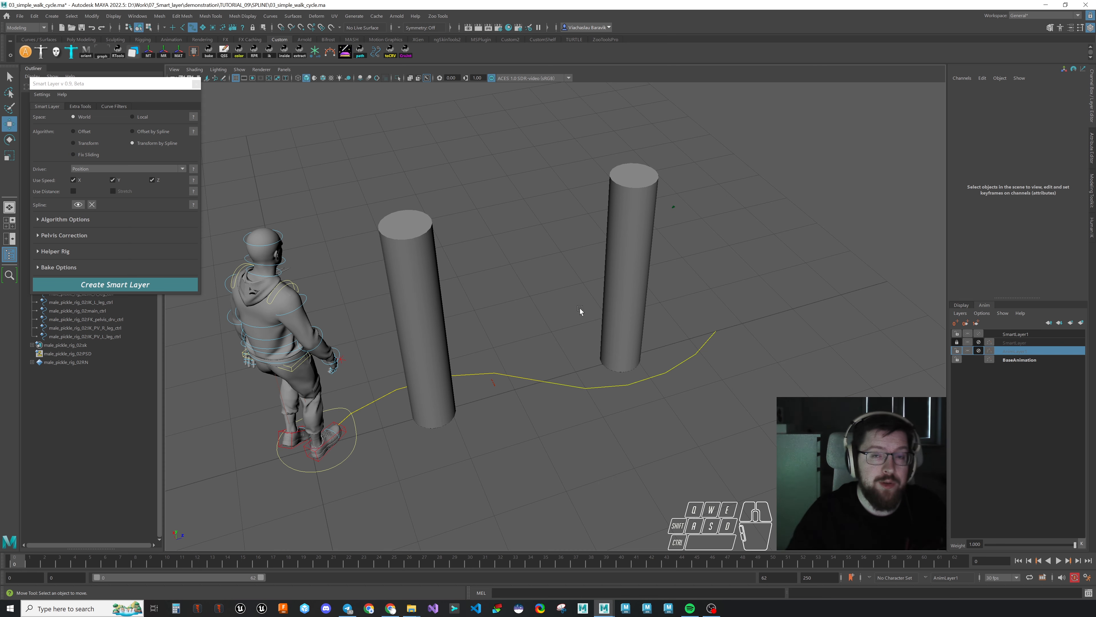
Step: Play the walk between the two cylinders again and check it from another angle
key("alt+v")
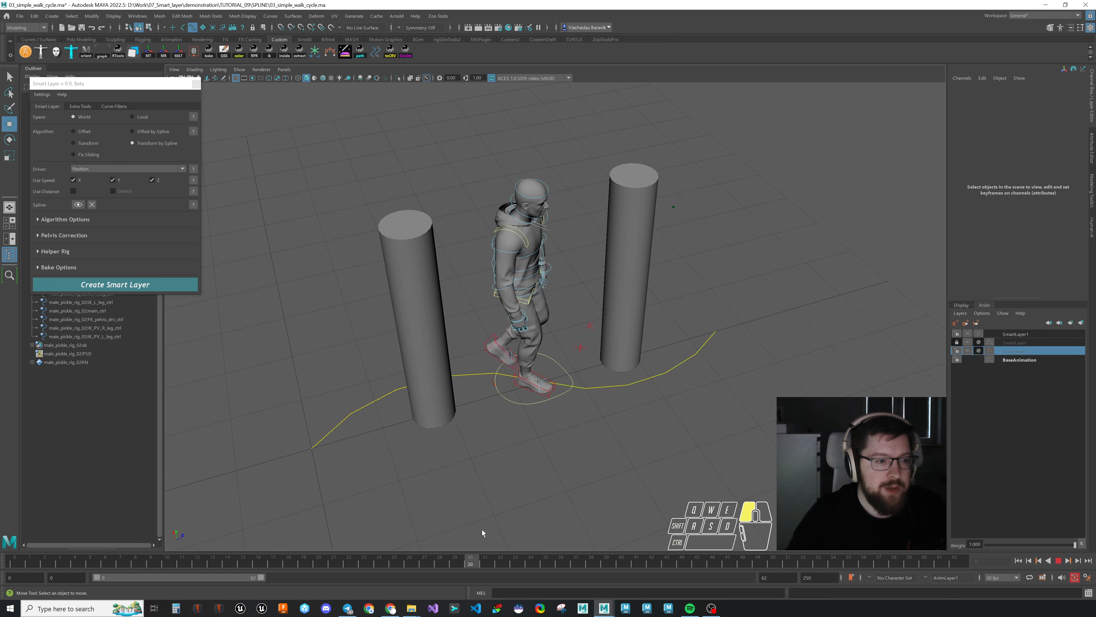
left_click_drag(776, 386, 697, 368, "alt")
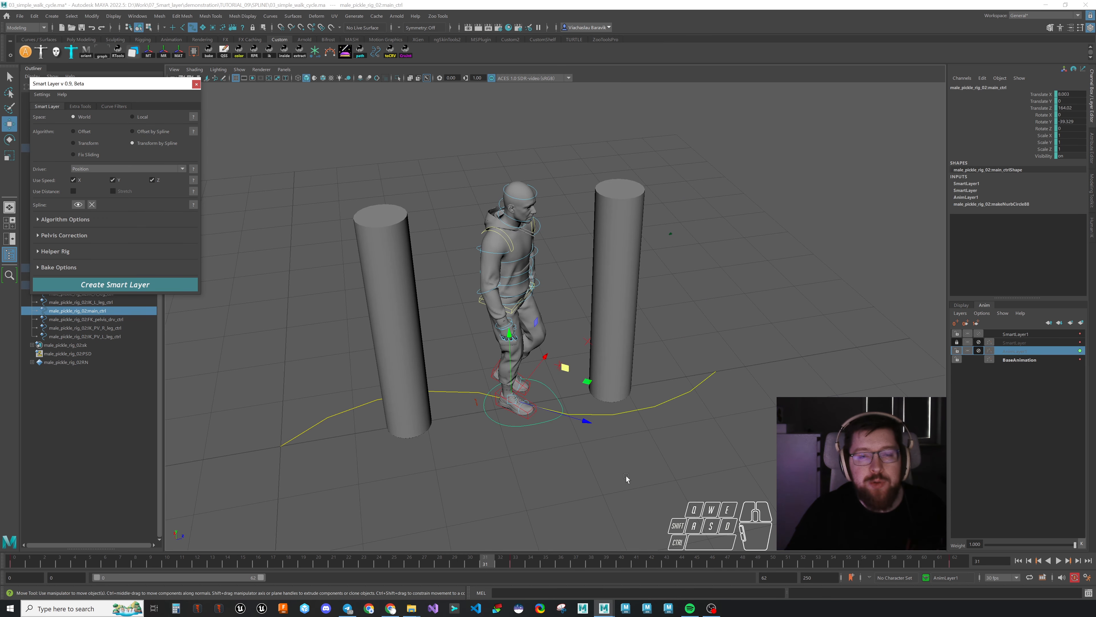
Step: Switch to the 01_dodgees.ma scene and scrub through the original dodge animation from frame 0 to 49 and back
left_click_drag(488, 566, 578, 564)
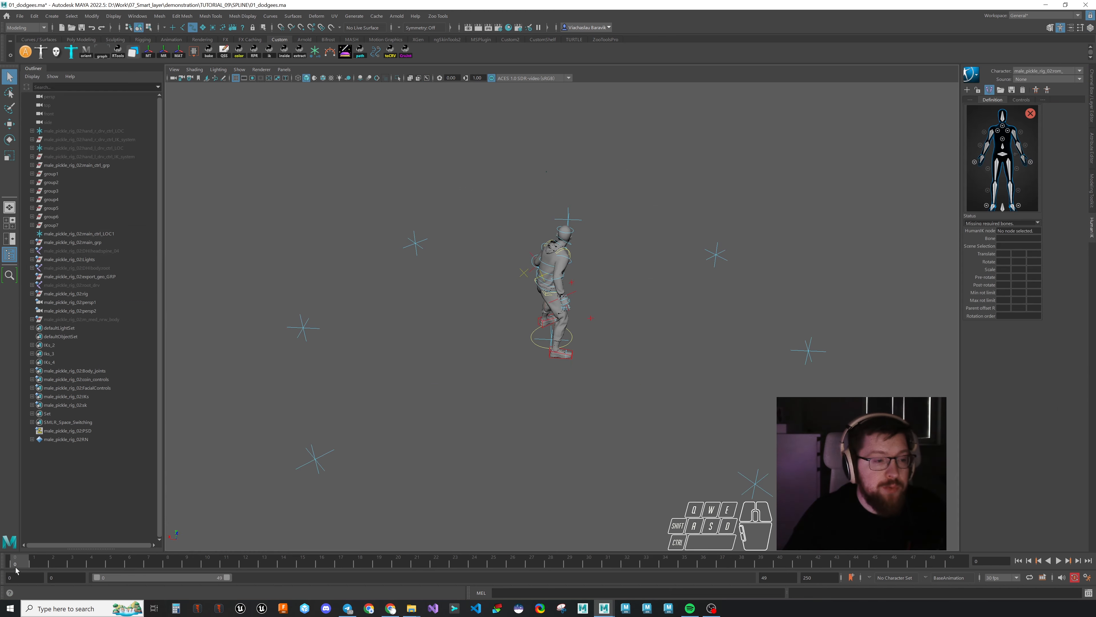
left_click_drag(15, 570, 4, 590)
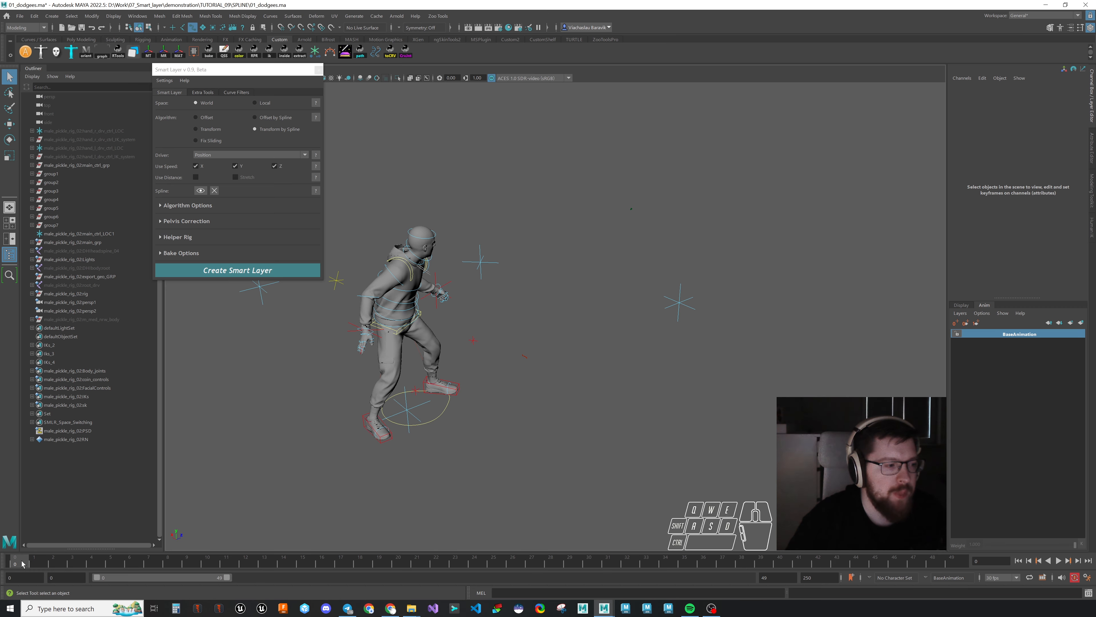
left_click_drag(16, 561, 17, 527)
scroll(436, 445, "down", 2)
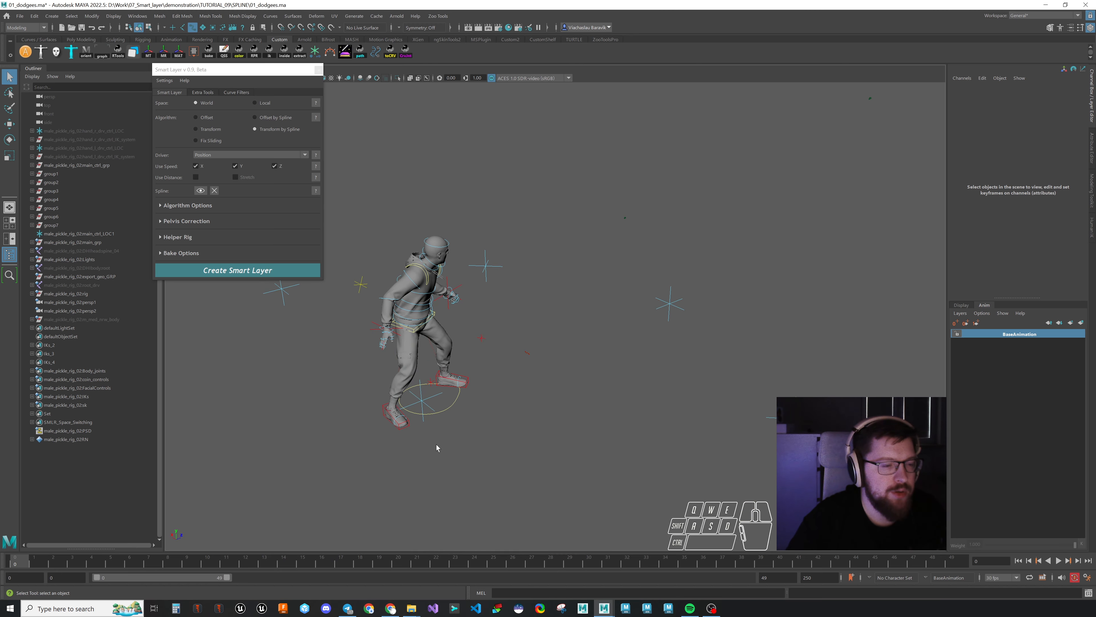
left_click_drag(436, 445, 528, 444, "alt")
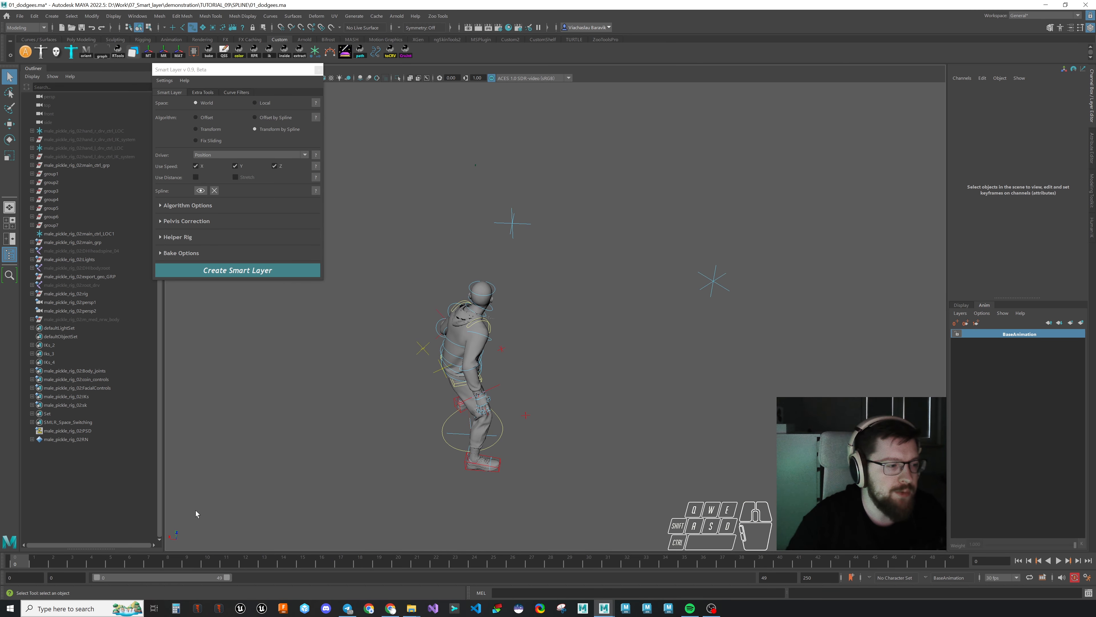
left_click_drag(123, 562, 966, 559)
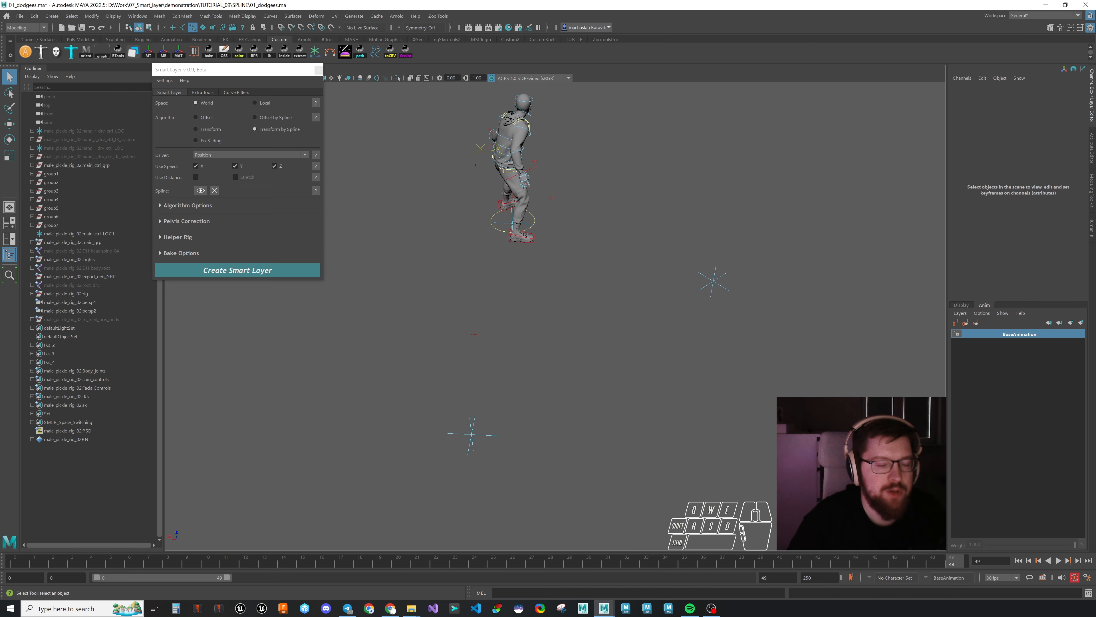
left_click_drag(912, 564, 15, 562)
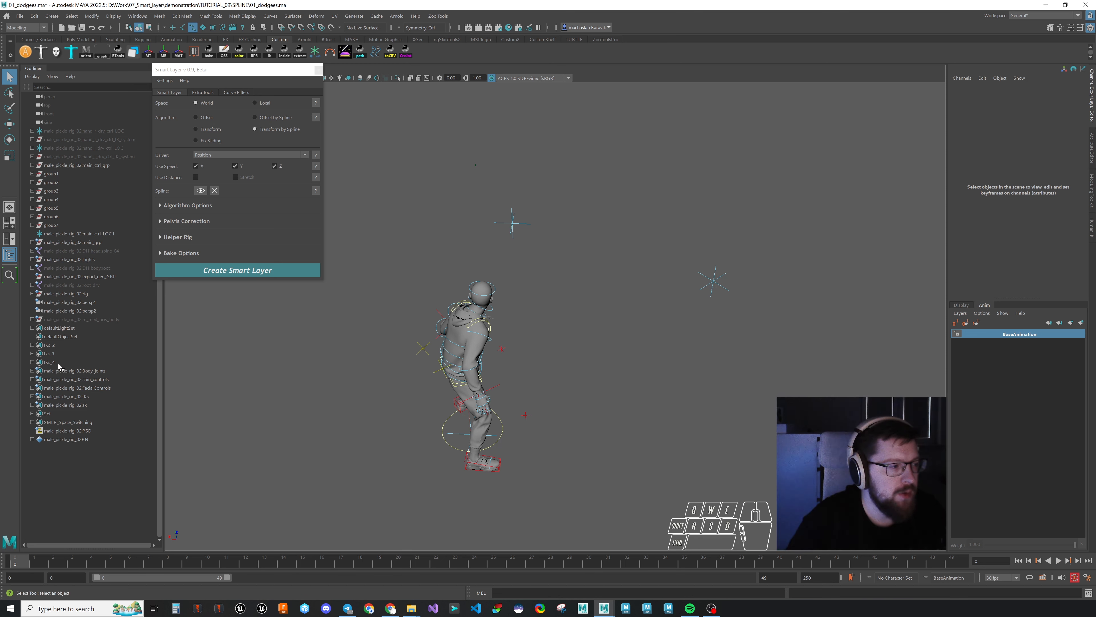
Step: Select the character's controls through their selection set, create an animation layer from them, and key them at frame 0
left_click(54, 354)
right_click(54, 354)
left_click(78, 360)
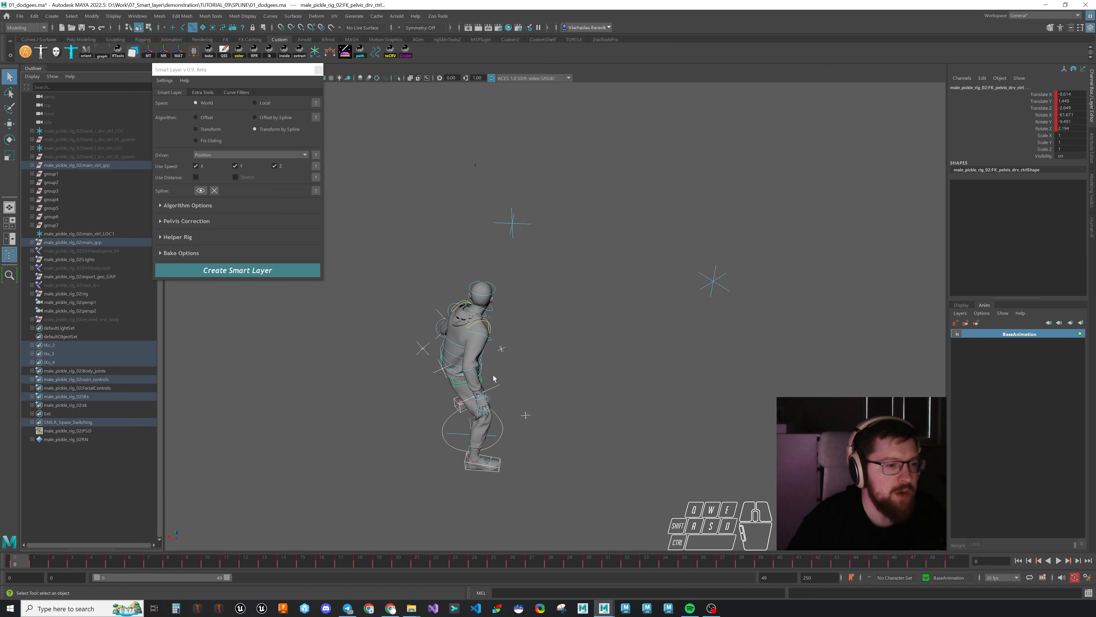
middle_click_drag(456, 425, 465, 336, "alt")
left_click_drag(465, 335, 581, 362, "alt")
mouse_move(581, 362)
right_mouse_down("alt")
mouse_move(604, 366)
mouse_move(582, 357)
mouse_move(598, 358)
right_mouse_up("alt")
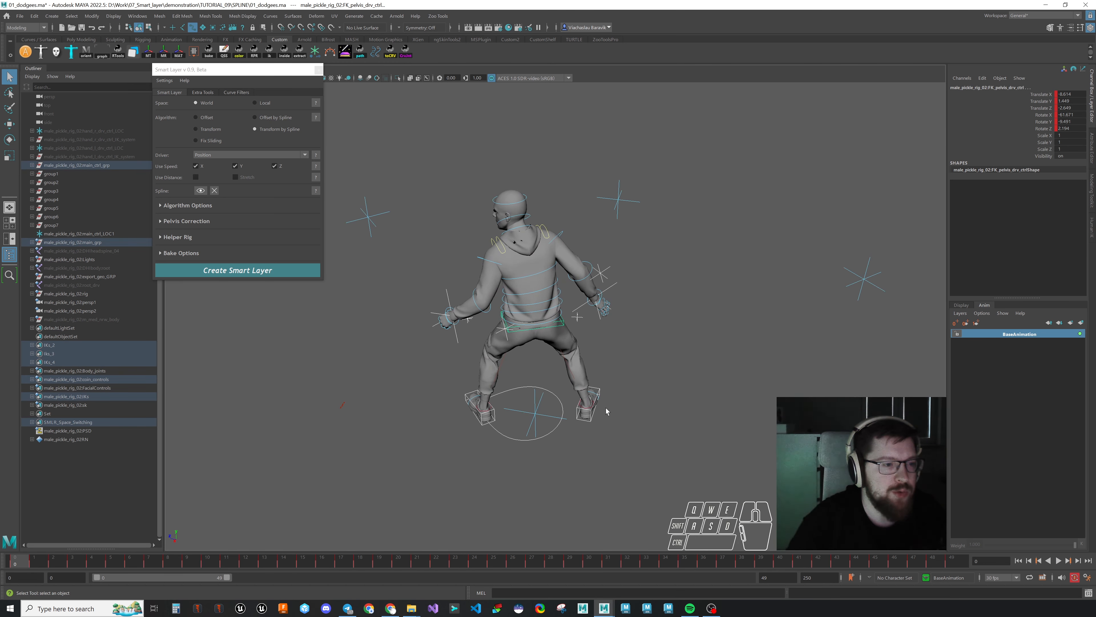
left_click_drag(597, 358, 539, 342, "alt")
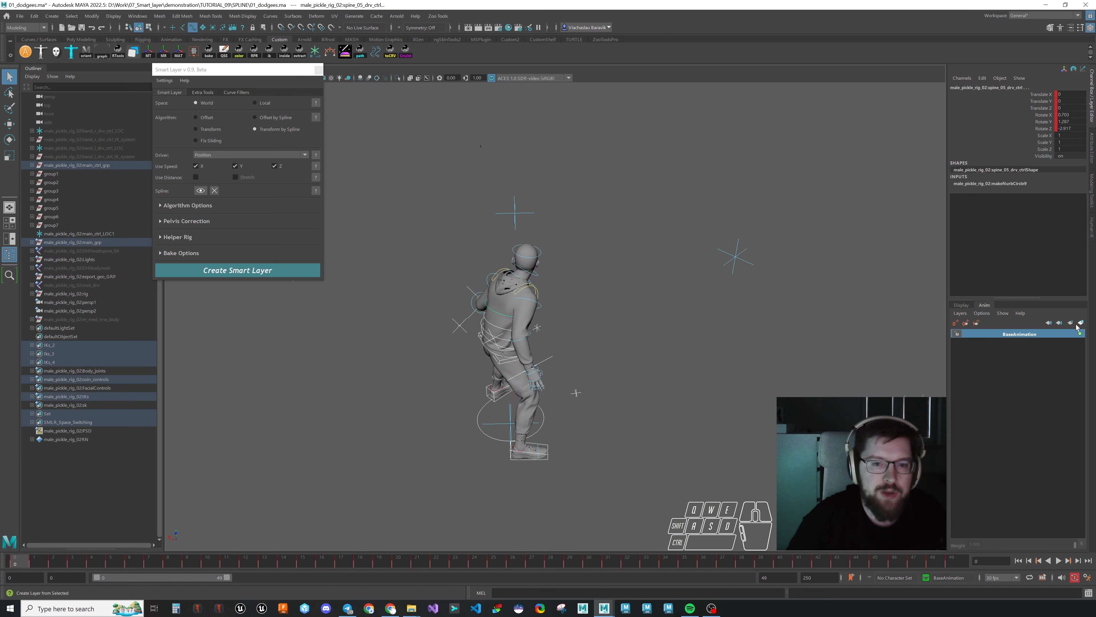
left_click(1019, 334)
key("s")
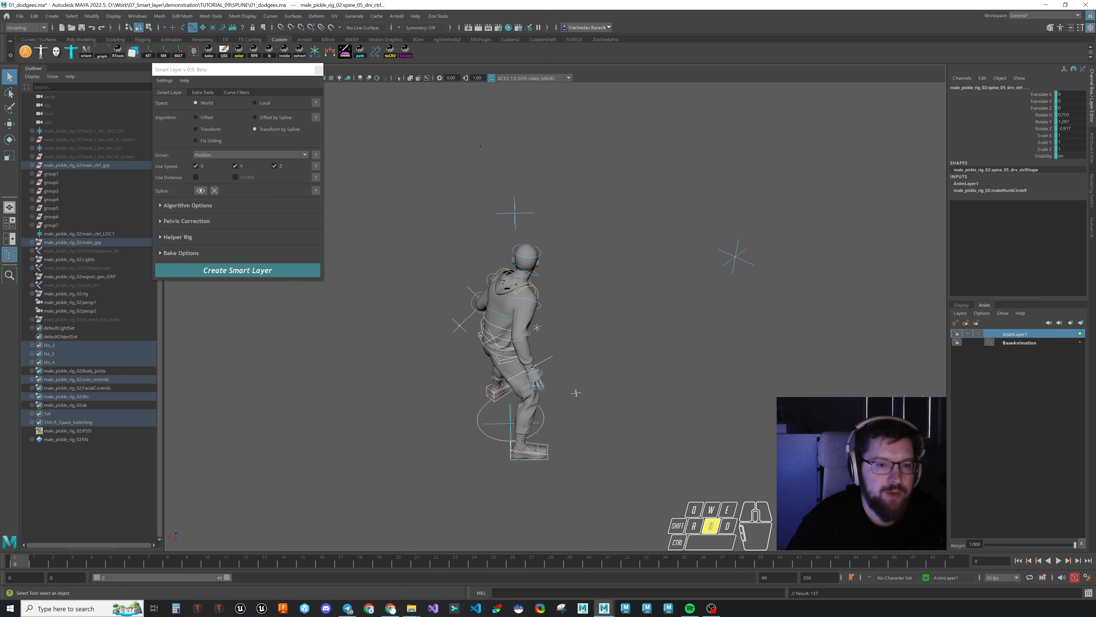
Step: Display the main control's spline, move and rotate the control onto the diagonal locator at frame 49, and play the result back
key("alt+v")
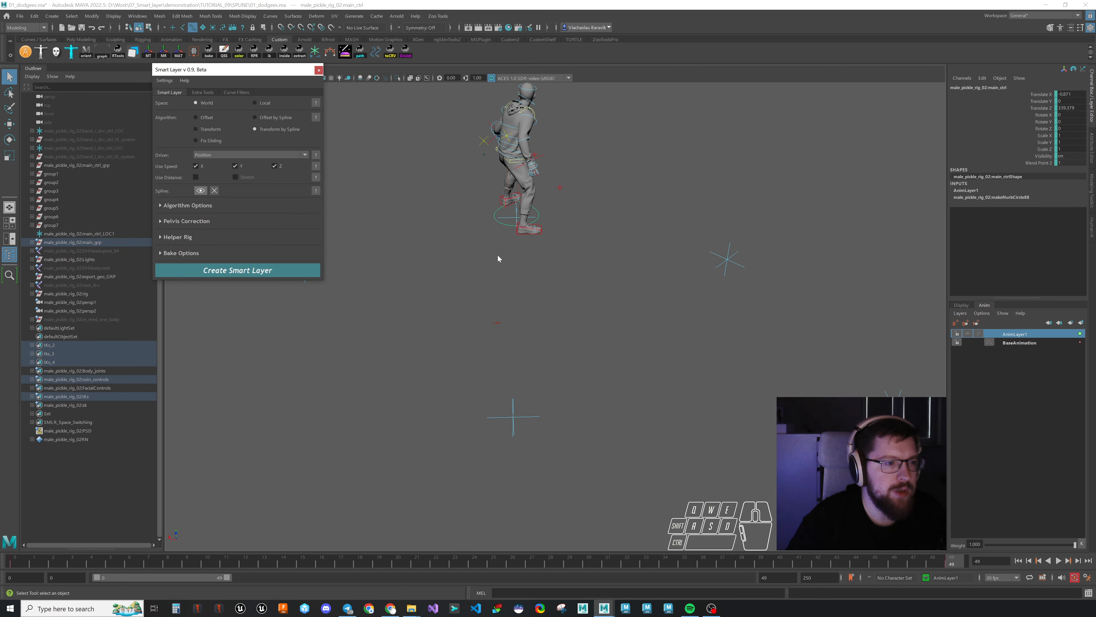
key("w")
left_click_drag(587, 267, 535, 277, "alt")
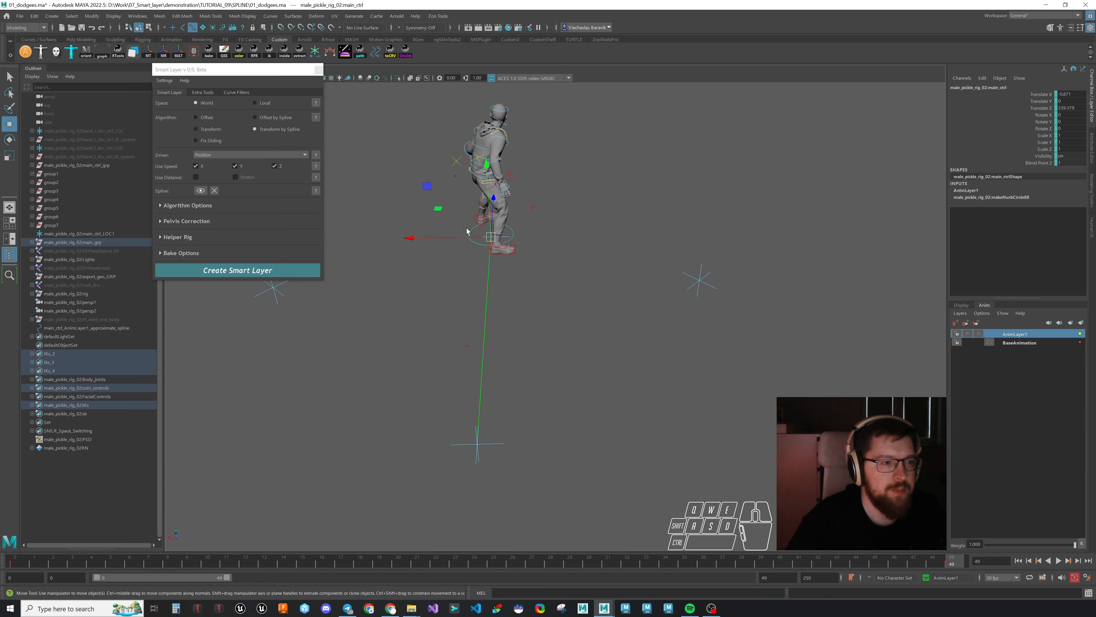
left_click_drag(437, 209, 634, 253)
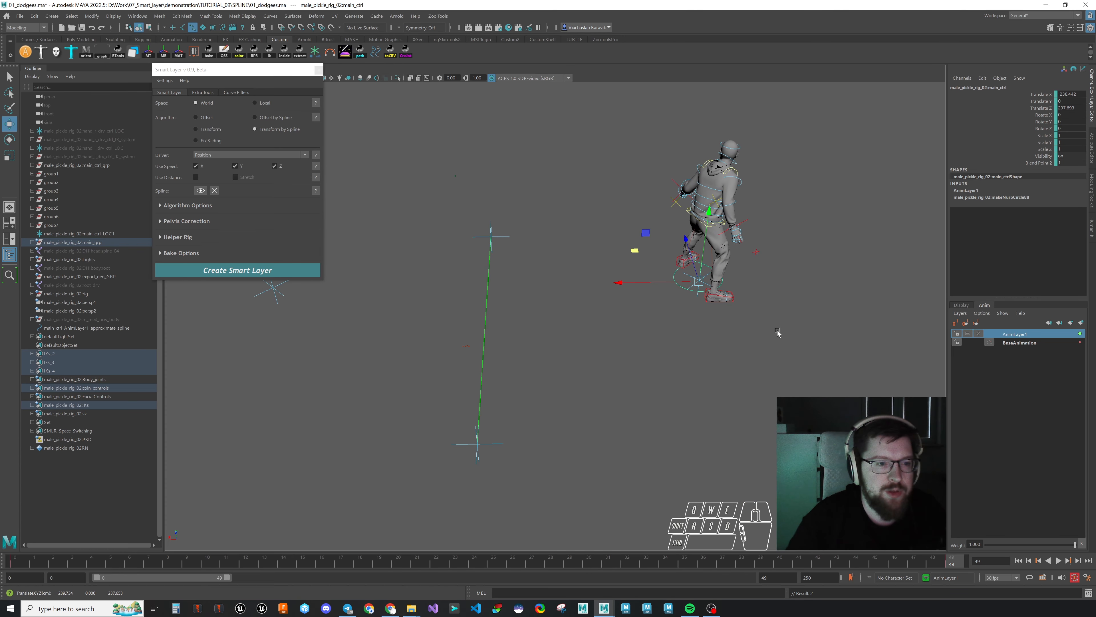
key("e")
left_click_drag(711, 323, 769, 345)
key("w")
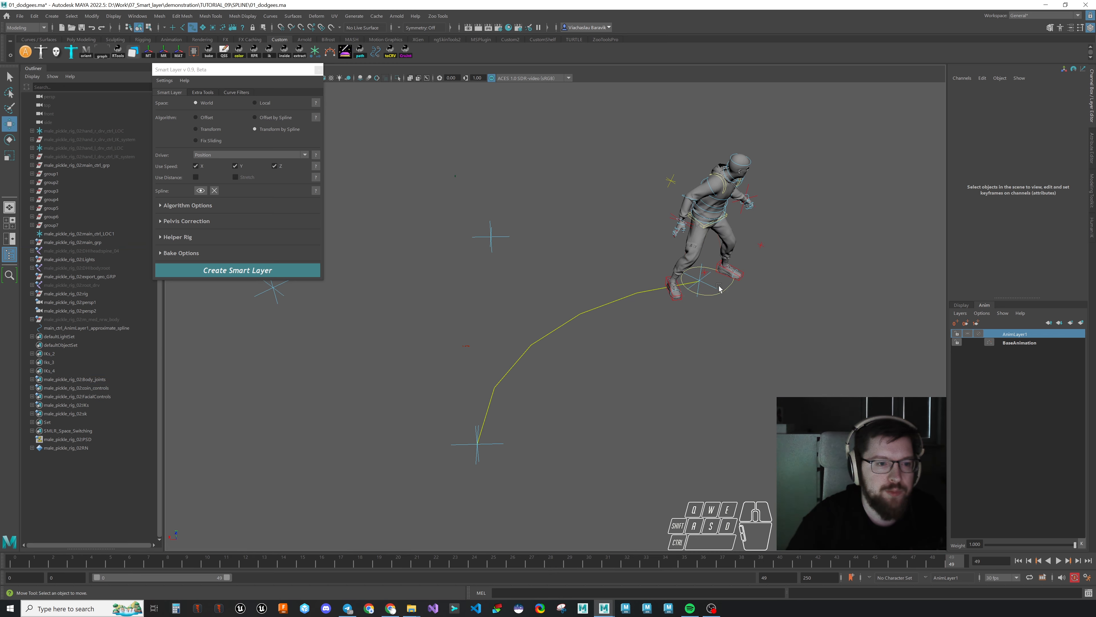
left_click(1058, 560)
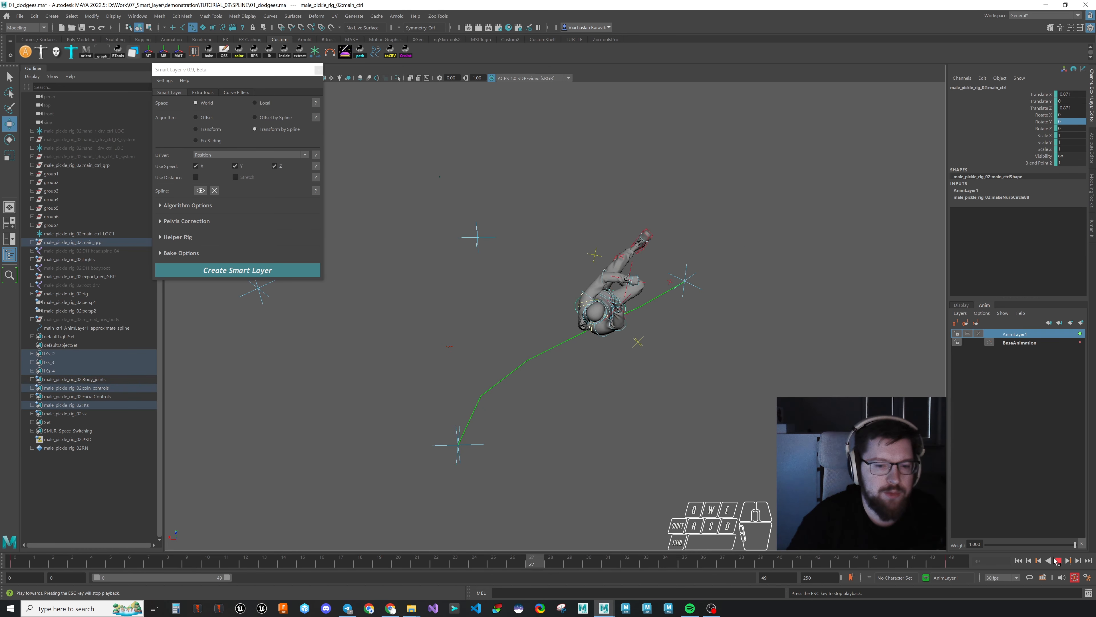
key("Escape")
Step: Set the main control as the Center Object in the algorithm options and create a Transform by Spline smart layer from AnimLayer1
left_click(196, 206)
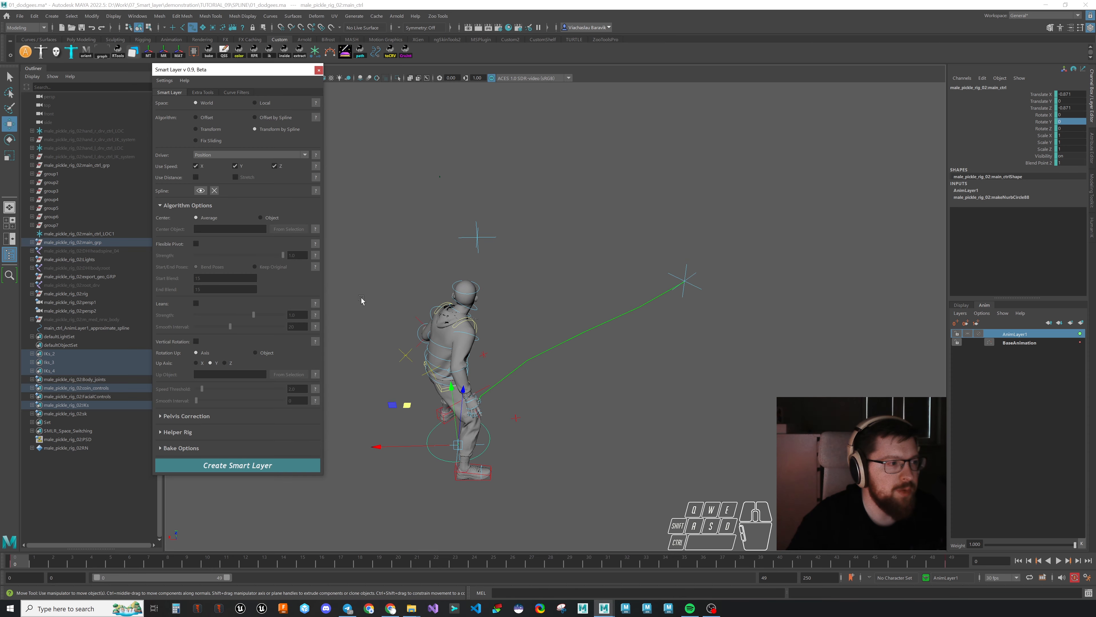
left_click(273, 219)
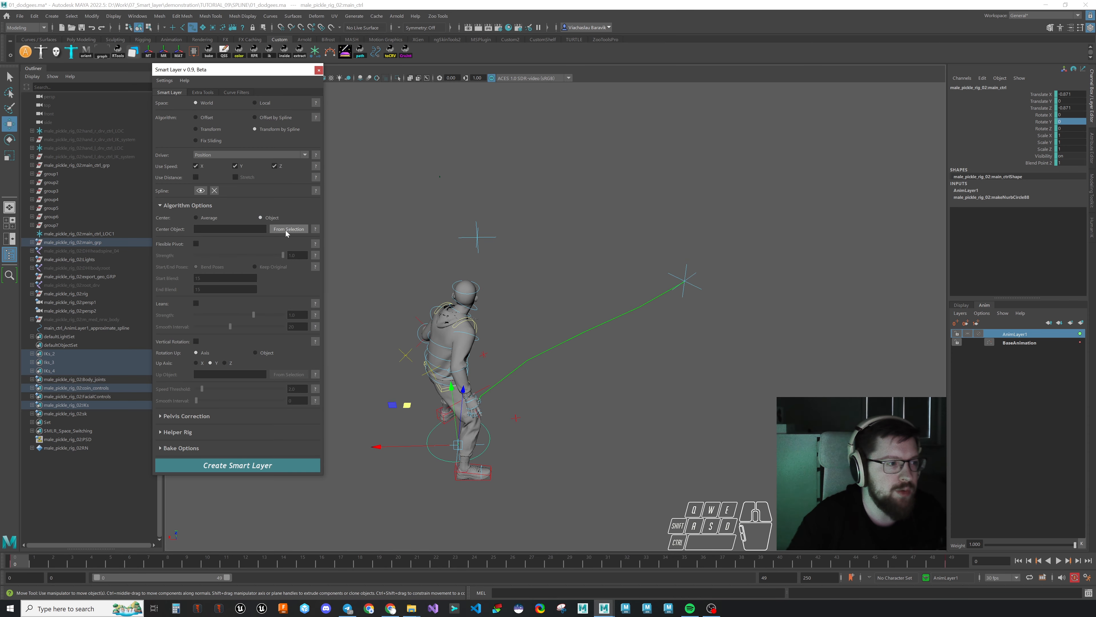
left_click(286, 230)
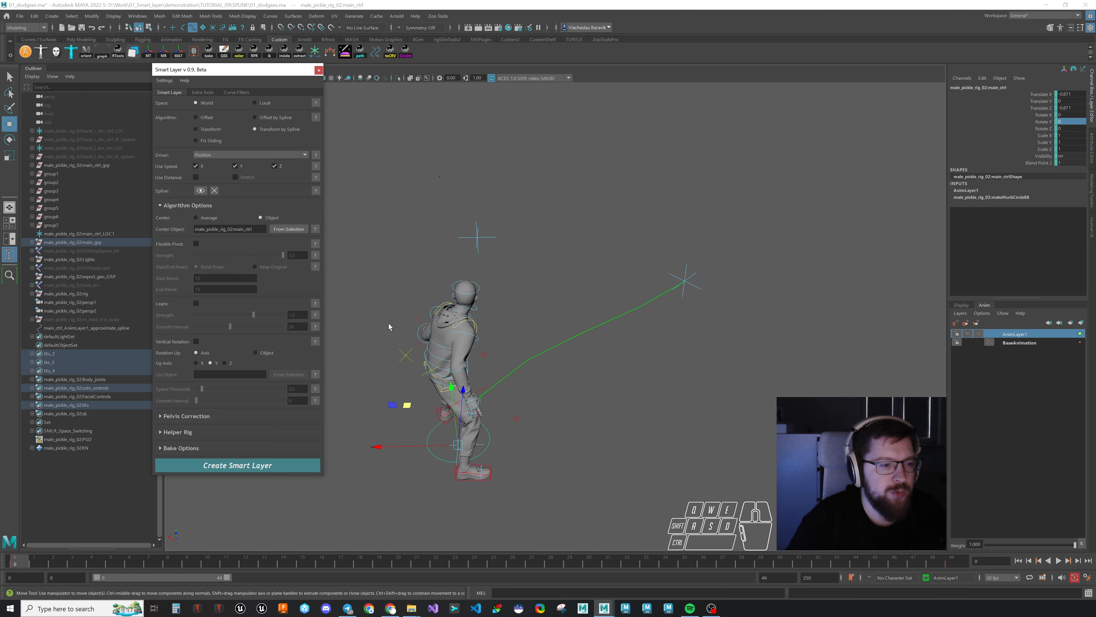
left_click(186, 207)
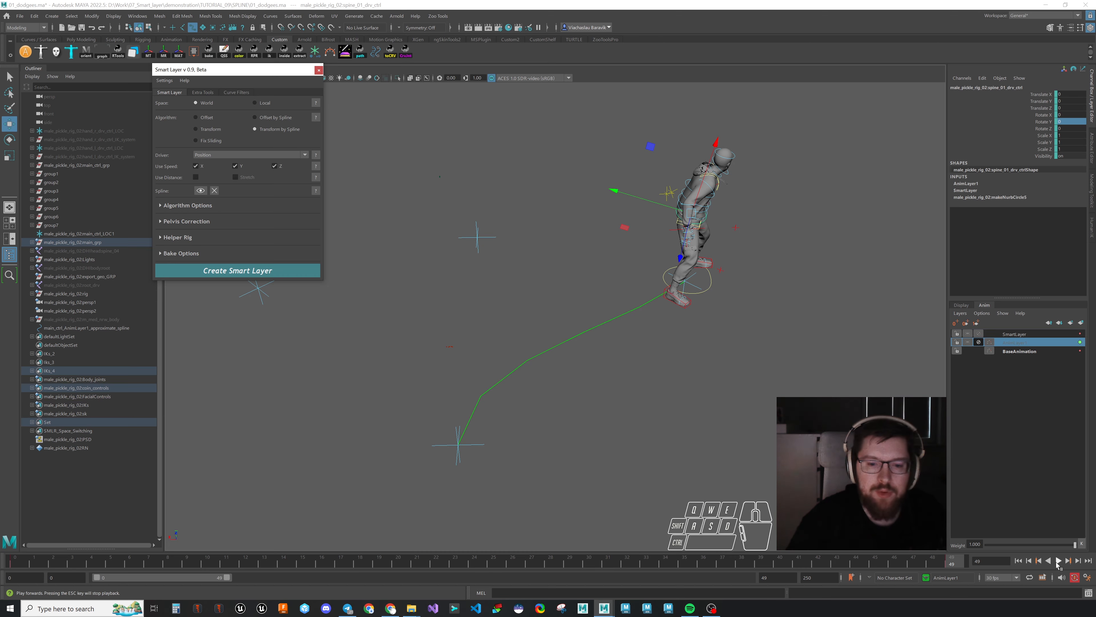
Step: Play back the dodge along the diagonal spline and check it from another angle
left_click(1059, 560)
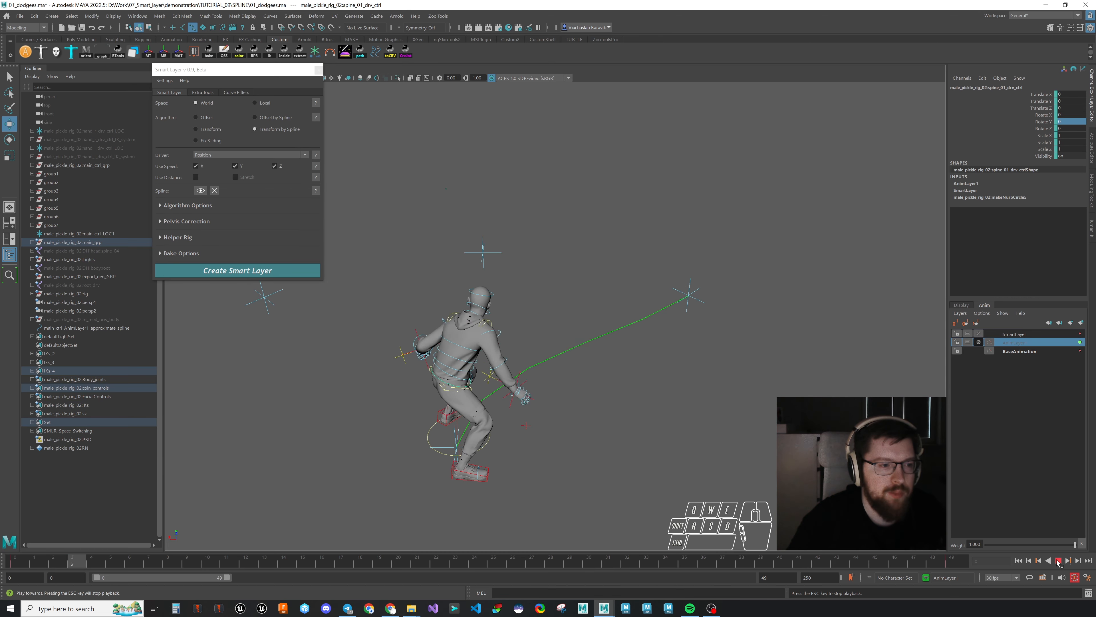
scroll(558, 436, "down", 2)
left_click_drag(558, 435, 601, 369, "alt")
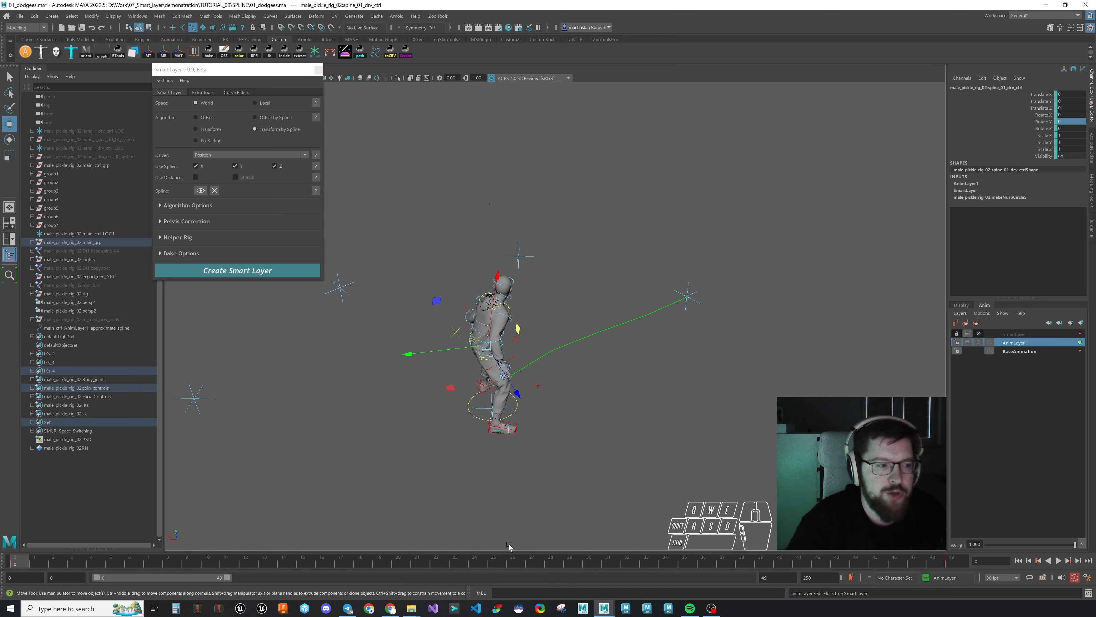
Step: On AnimLayer1 at frame 49, match the main control's position and rotation to the locator in group3, with Rotate Y at -90, and refresh the spline
left_click_drag(38, 560, 951, 560)
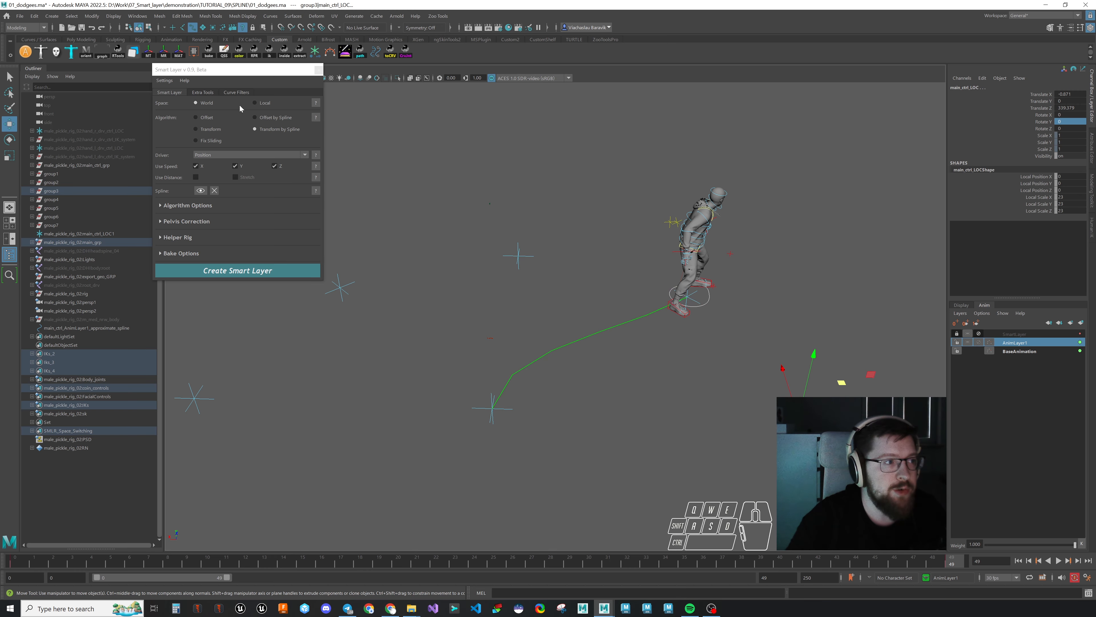
left_click(163, 54)
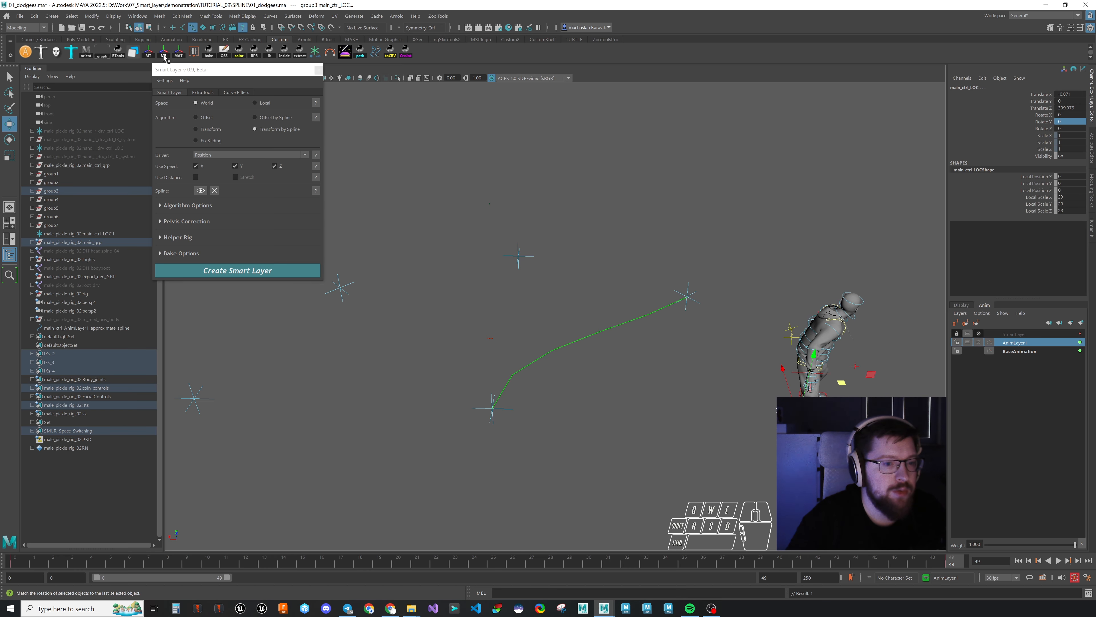
left_click(859, 436)
left_click(798, 418)
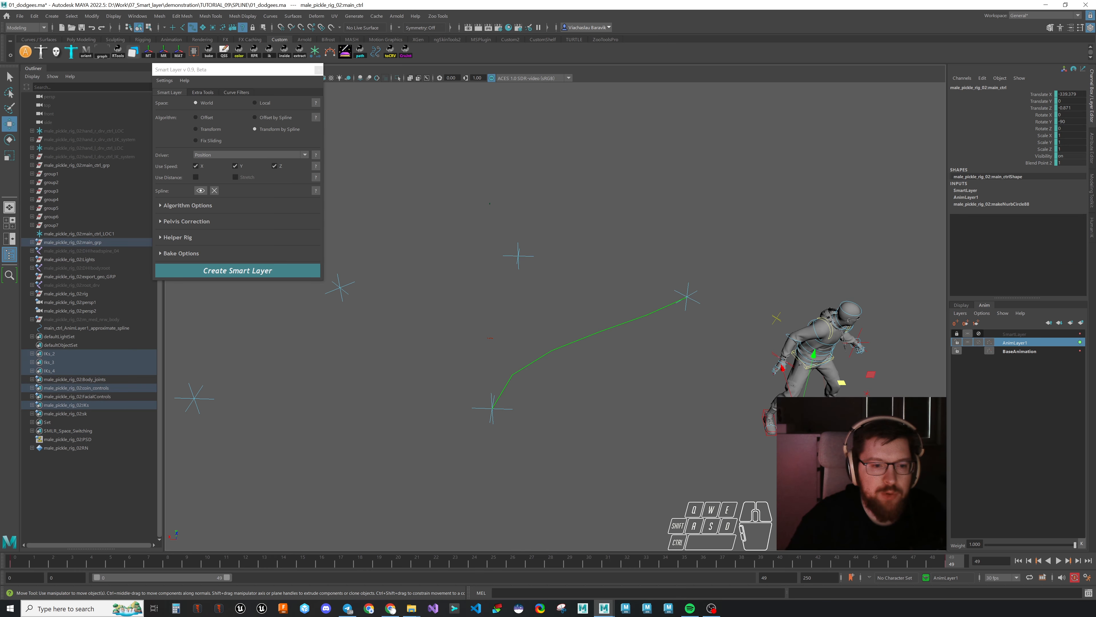
left_click(214, 190)
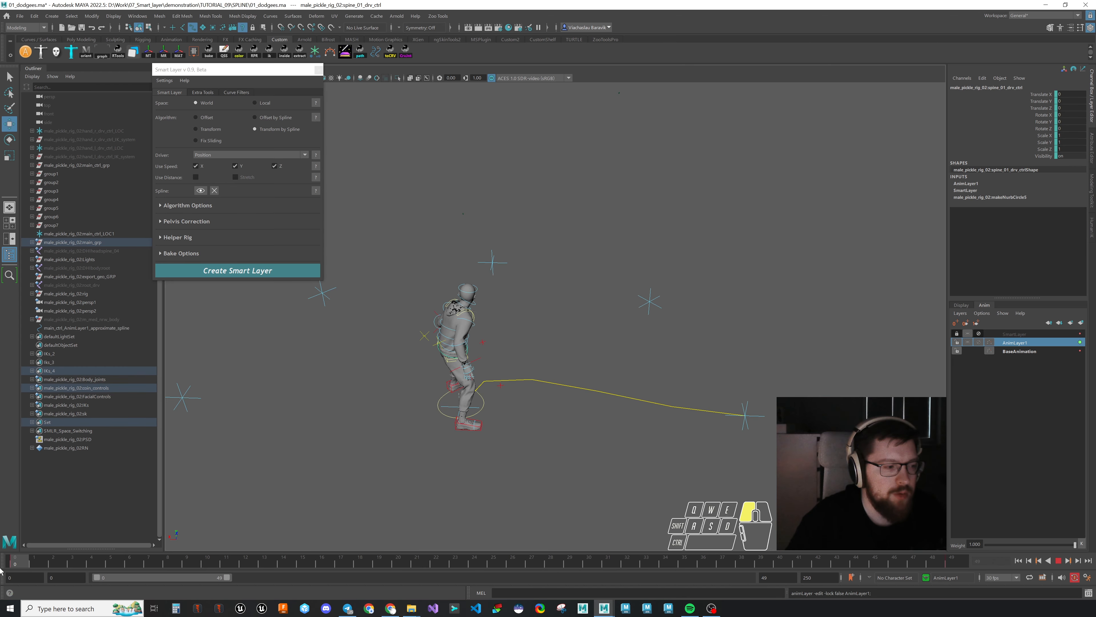
Step: Create another Transform by Spline smart layer from AnimLayer1 for the sideways path and scrub through the resulting dodge
left_click_drag(3, 572, 950, 574)
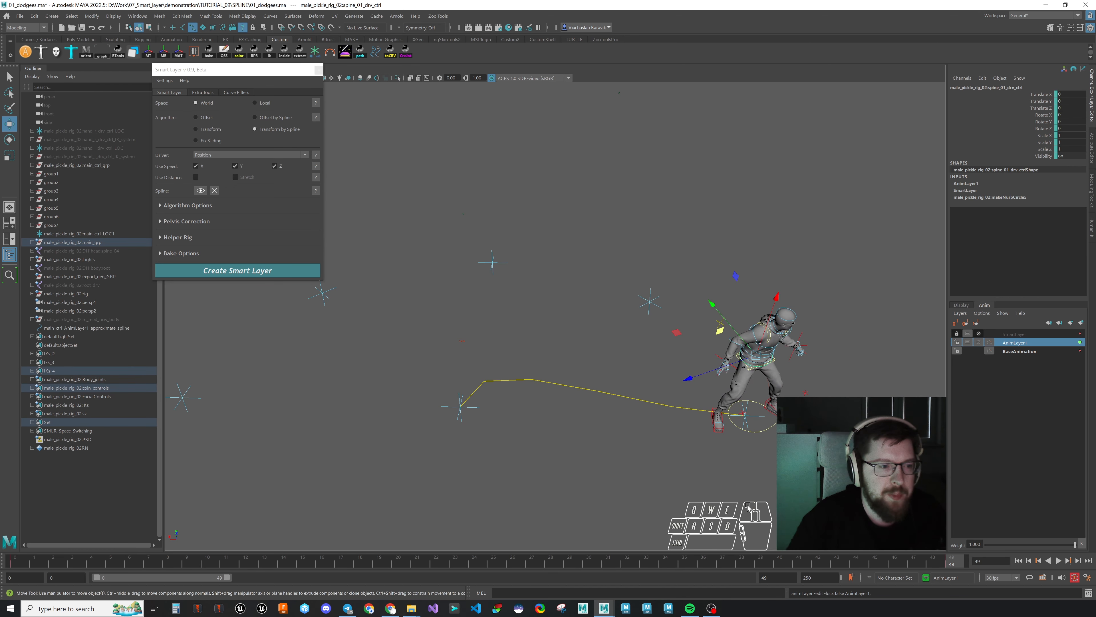
left_click(251, 271)
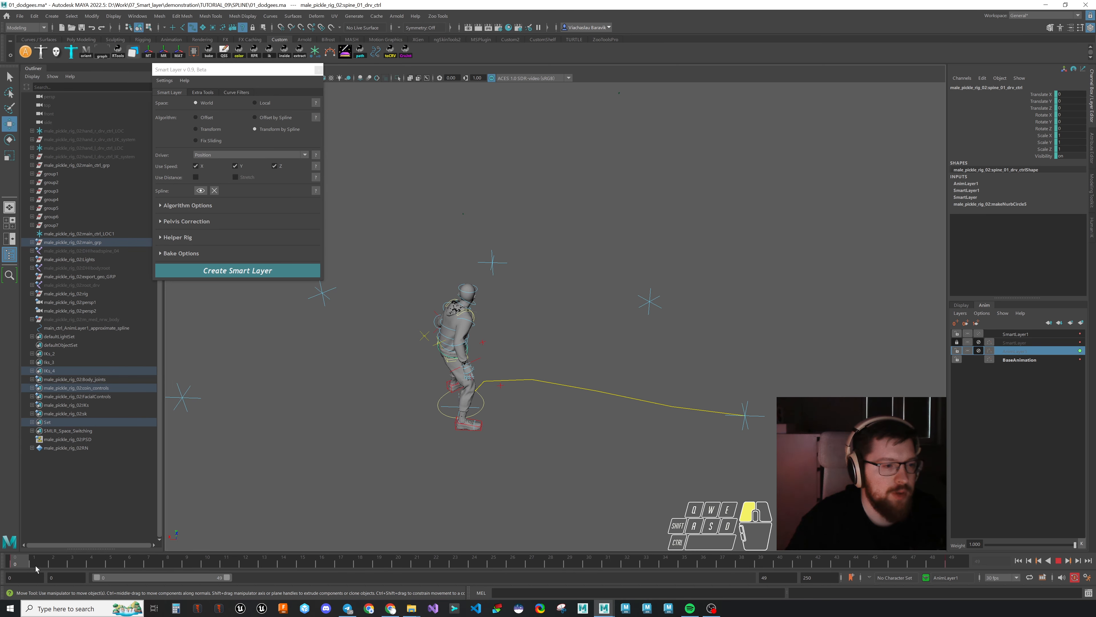
left_click_drag(35, 566, 2, 568)
left_click_drag(621, 467, 477, 522, "alt")
left_click_drag(65, 564, 248, 559)
Step: Select all objects of AnimLayer1, key them at frame 14, and select only the main control
right_click(1004, 350)
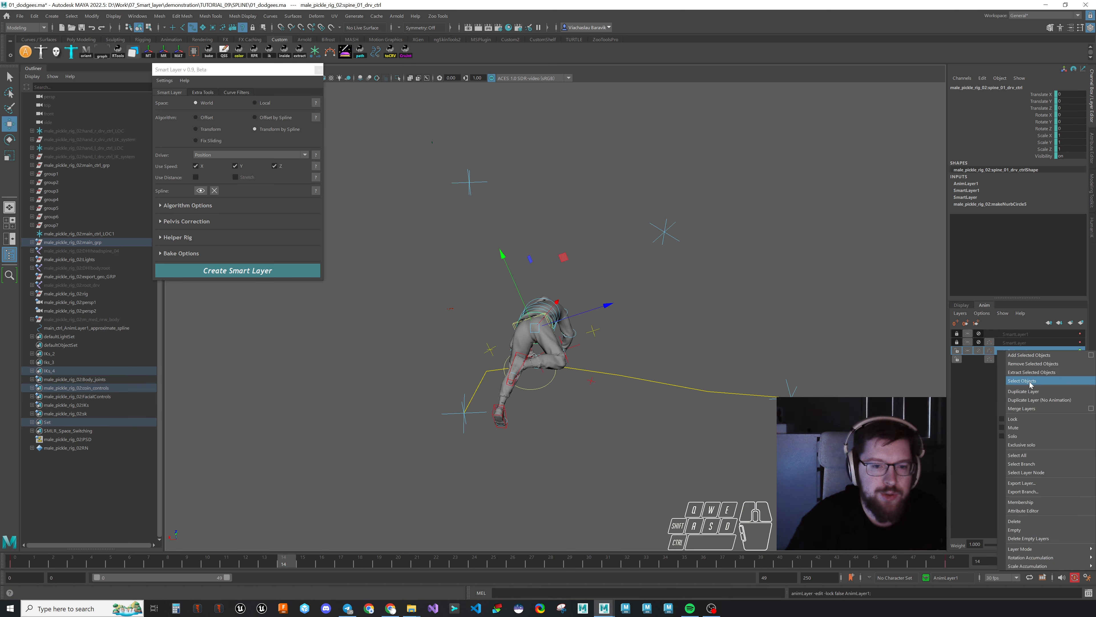
left_click(1029, 382)
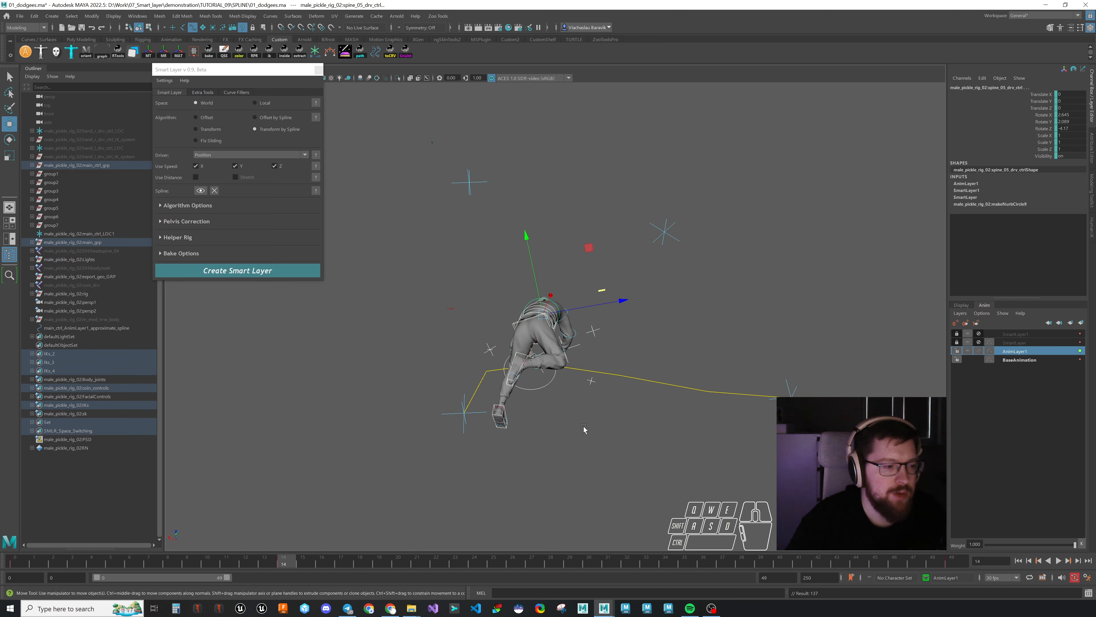
left_click(581, 445)
left_click(558, 406)
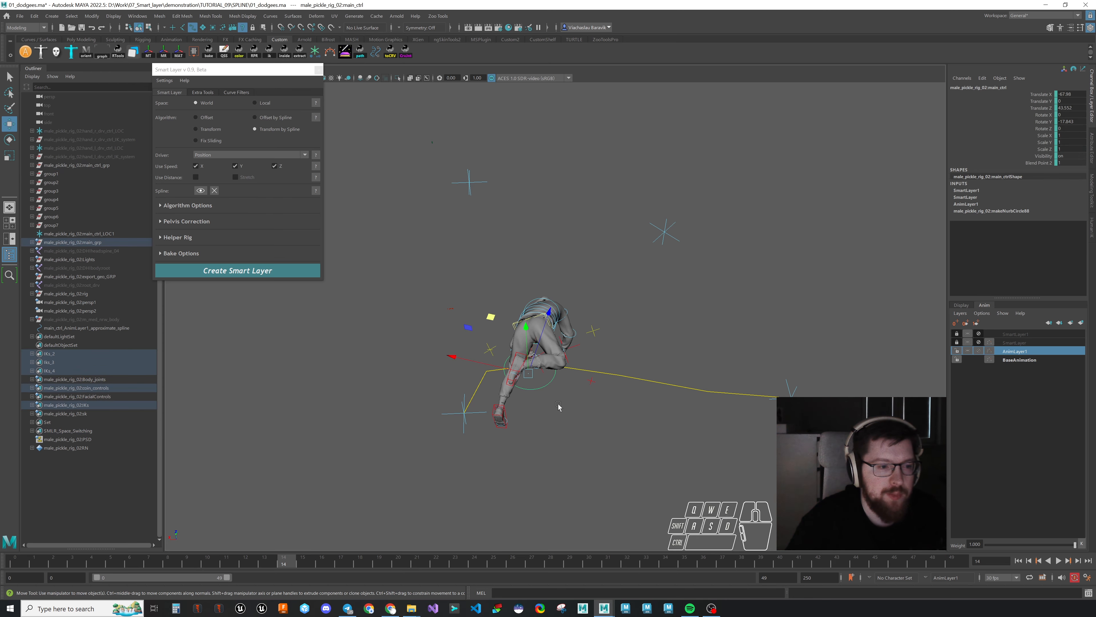
Step: Rebuild the spline display, then rotate the main control to about -73 in Y and reposition it at frame 14
left_click(215, 191)
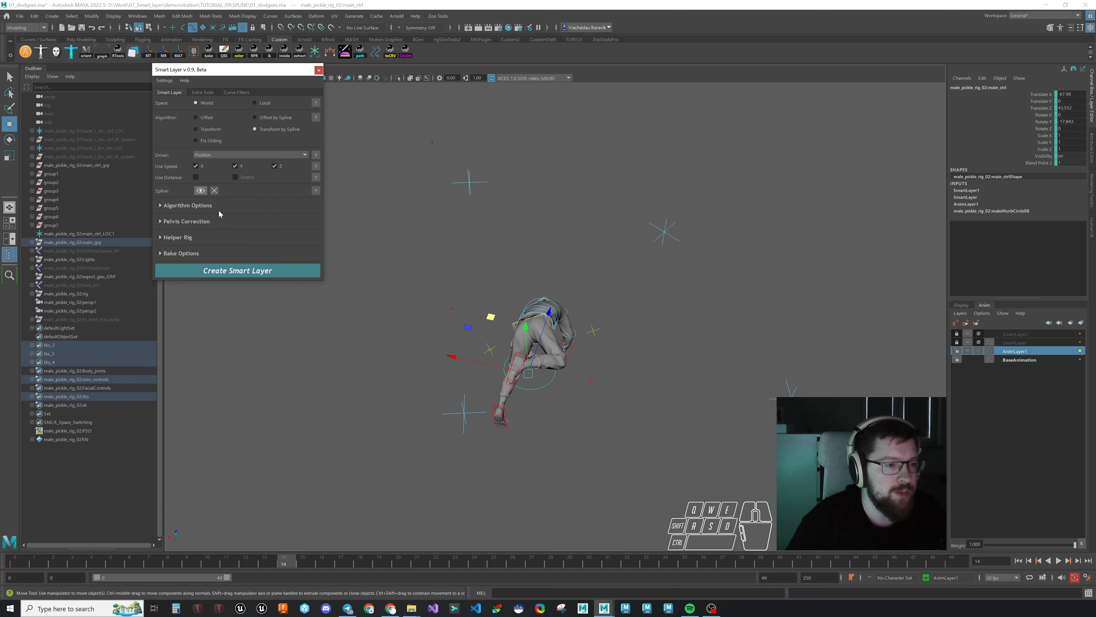
left_click_drag(561, 405, 604, 431, "alt")
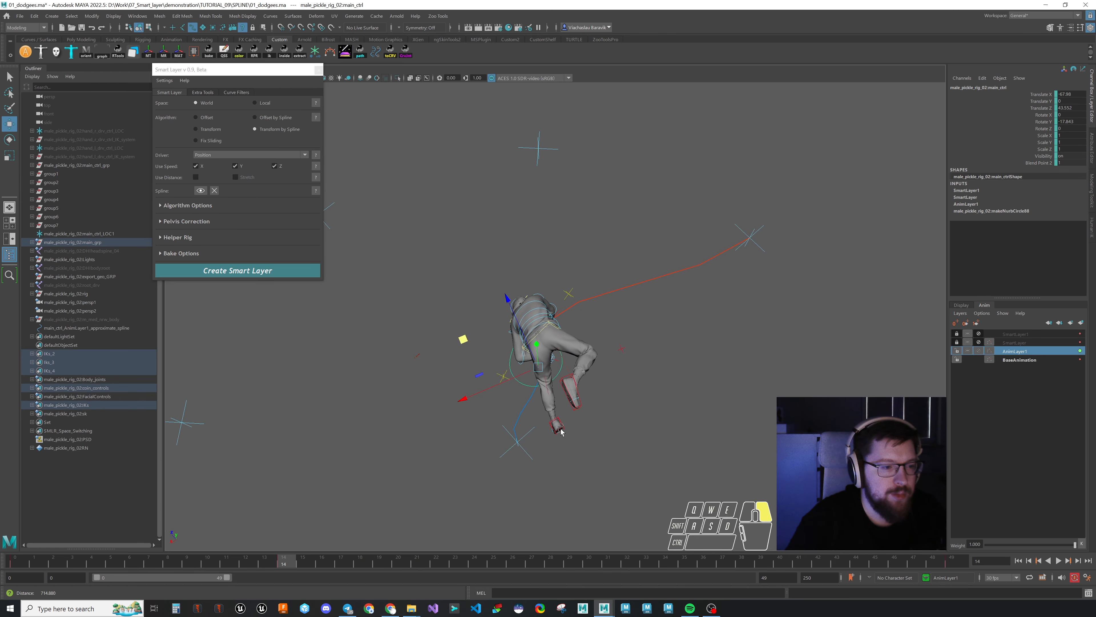
right_click_drag(604, 431, 640, 429, "alt")
key("e")
left_click_drag(600, 424, 549, 388)
key("w")
left_click_drag(517, 304, 712, 413)
left_click_drag(656, 398, 620, 414)
left_click_drag(708, 428, 563, 416, "alt")
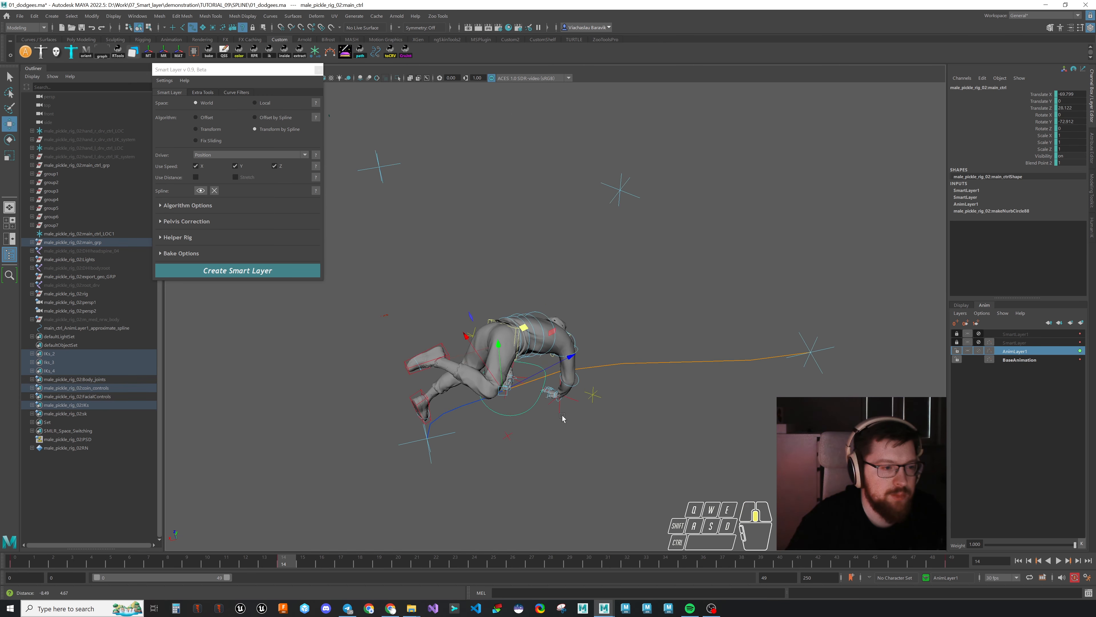
Step: Refine the main control's rotation at frame 14 and move it to about X -103, Z 25 to smooth the spline
middle_click_drag(563, 416, 575, 424, "alt")
key("e")
left_click_drag(588, 439, 575, 448)
key("w")
left_click_drag(556, 335, 585, 327)
scroll(604, 389, "down", 2)
left_click_drag(616, 403, 622, 426, "alt")
key("e")
key("w")
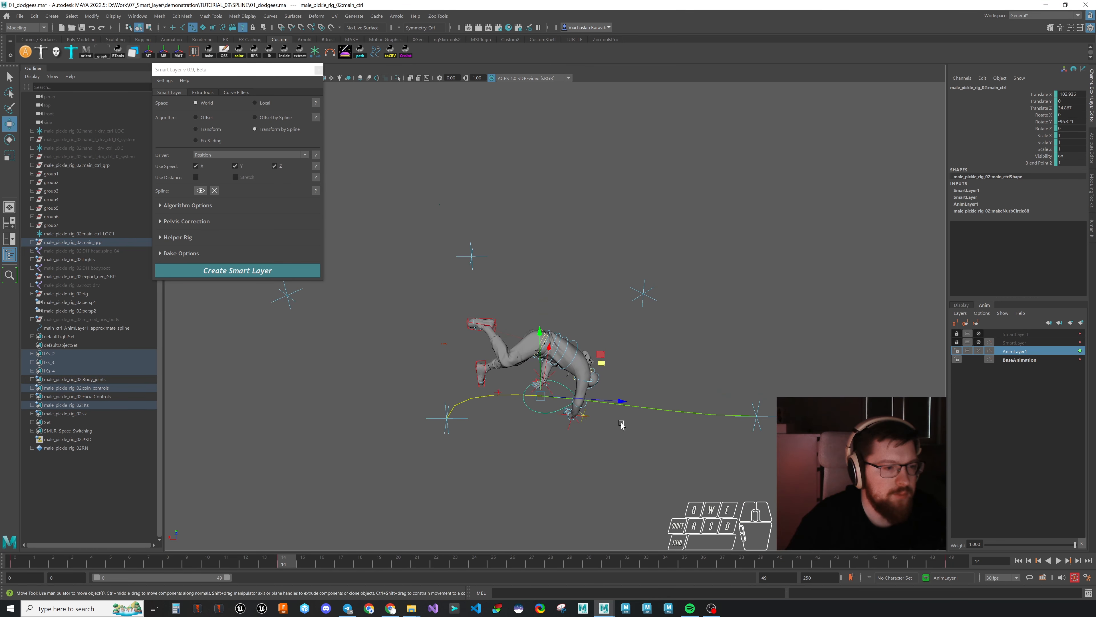
Step: Play the AnimLayer1 animation from the first frame to check the reshaped sideways path
middle_click_drag(621, 426, 629, 406, "alt")
left_click(1018, 560)
left_click(1058, 560)
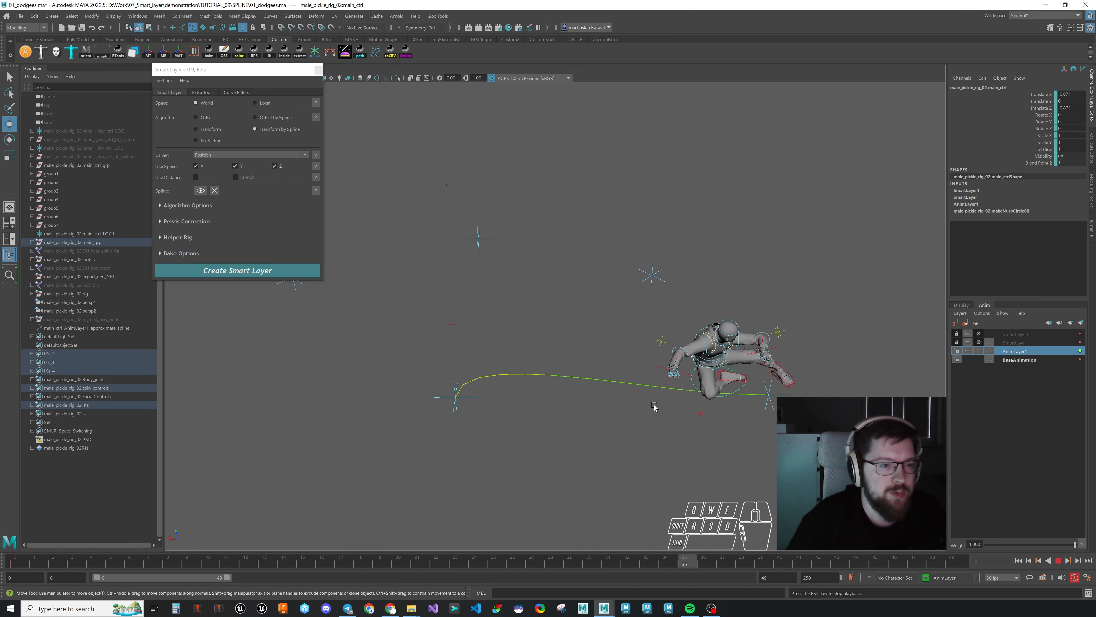
Step: Stop playback at the reshaped sideways path, create a Smart Layer from it, and play the resulting dodge
left_click(1058, 560)
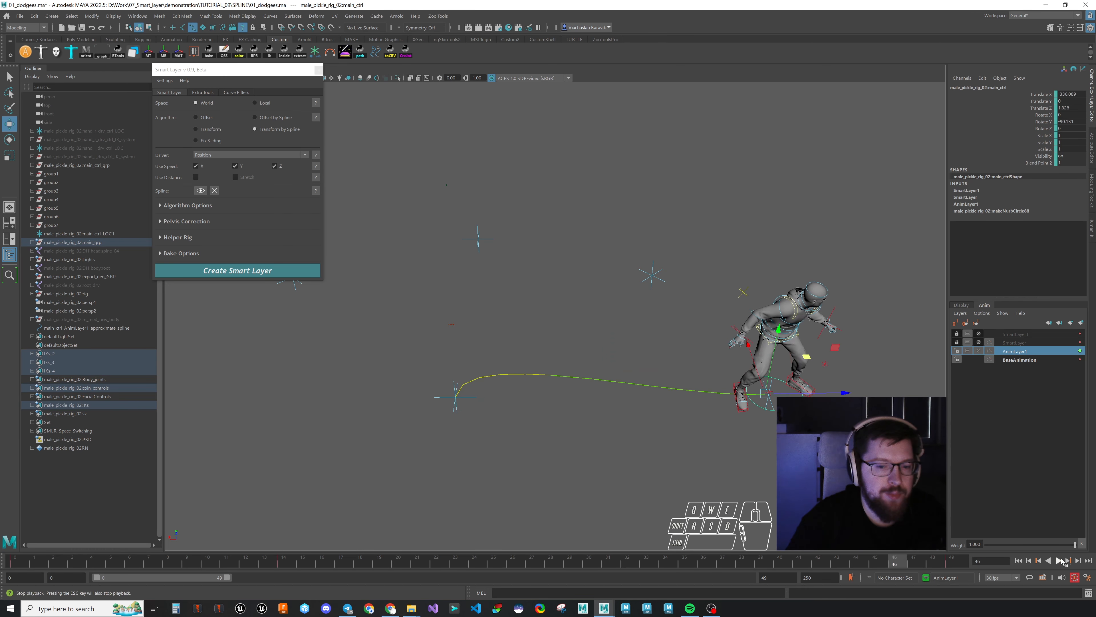
left_click(1018, 560)
left_click(244, 271)
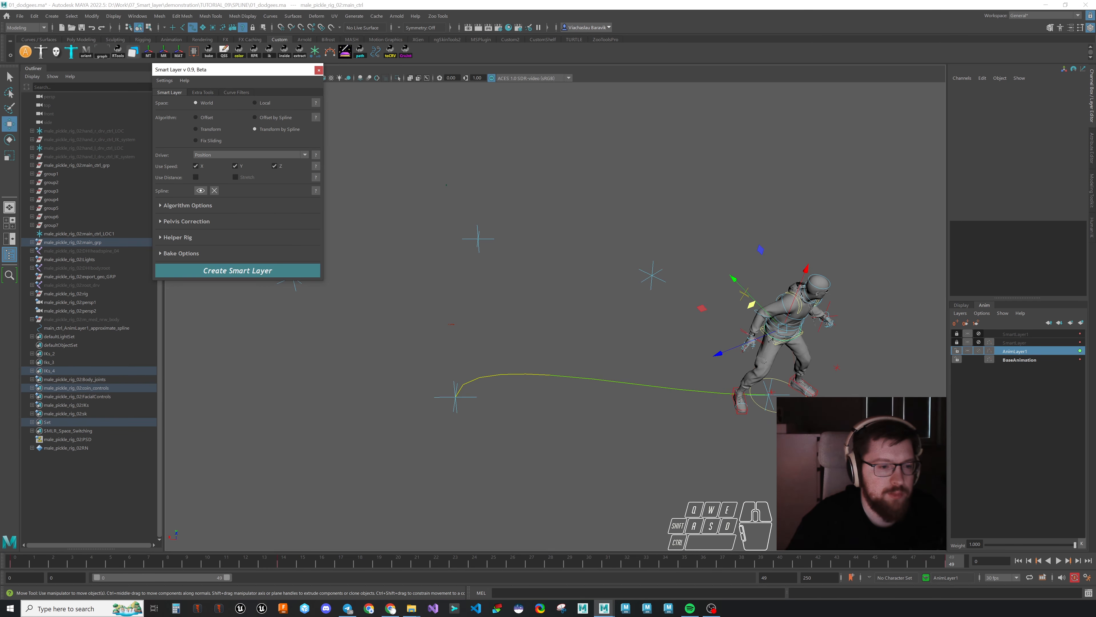
left_click(1057, 560)
scroll(661, 456, "down", 3)
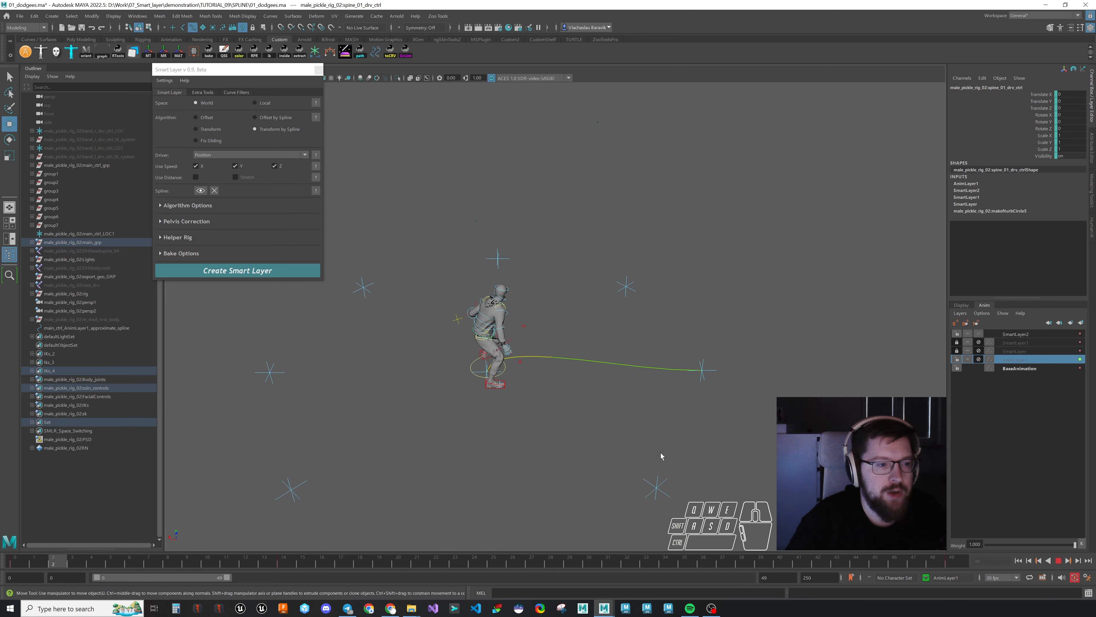
middle_click_drag(660, 447, 710, 449, "alt")
scroll(710, 449, "up", 2)
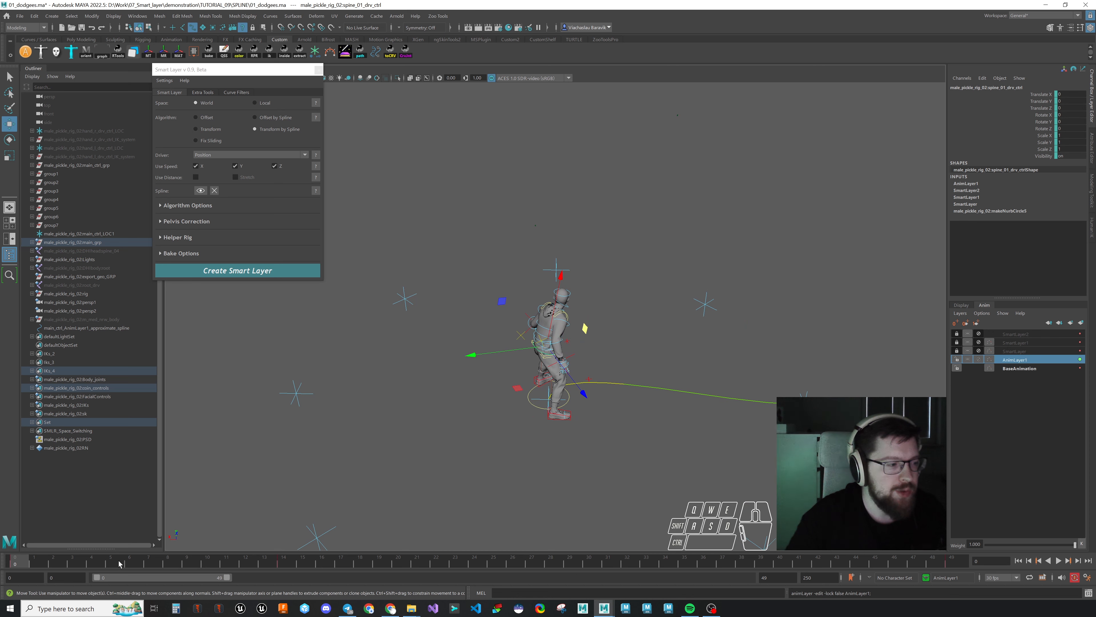
Step: At frame 49, refresh the main control's spline display and match the control to the group5 locator
left_click_drag(120, 563, 1013, 584)
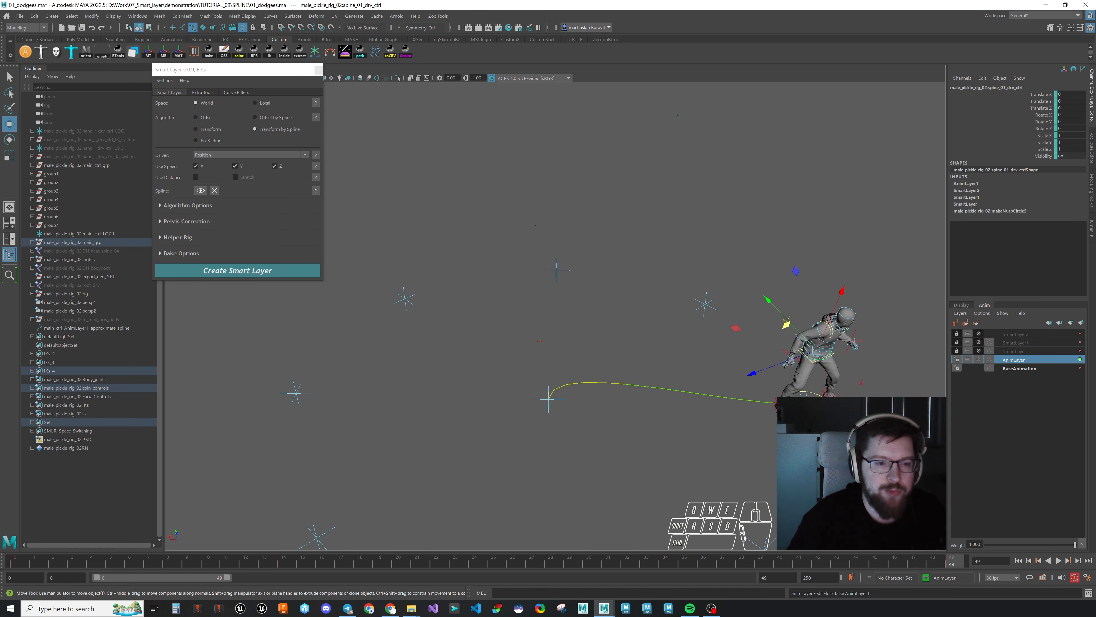
left_click(804, 392)
left_click(213, 191)
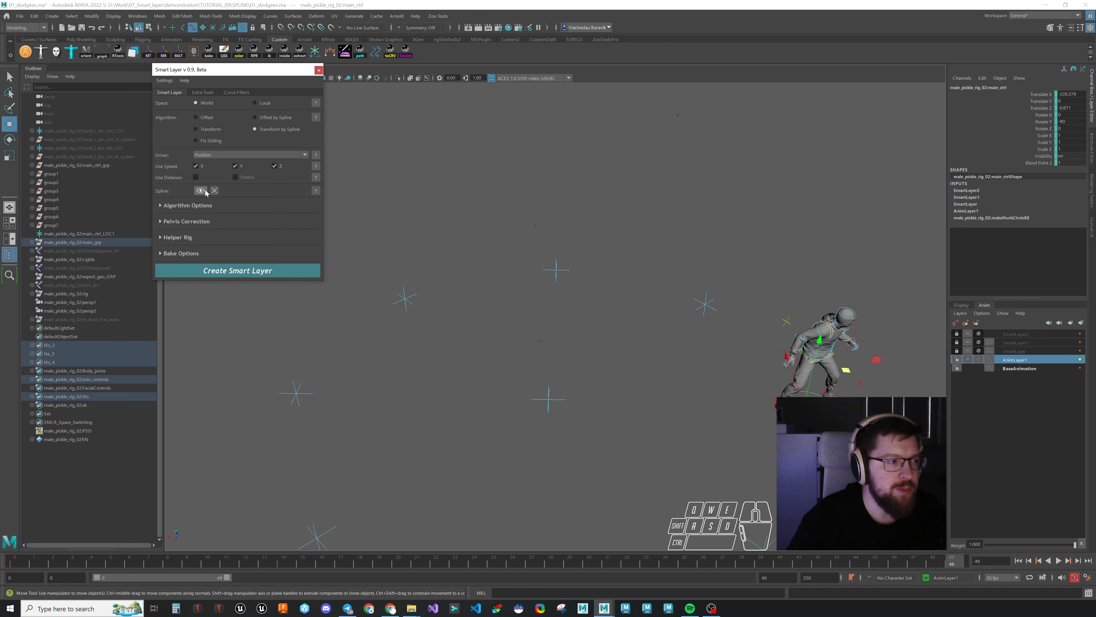
key("ctrl+z")
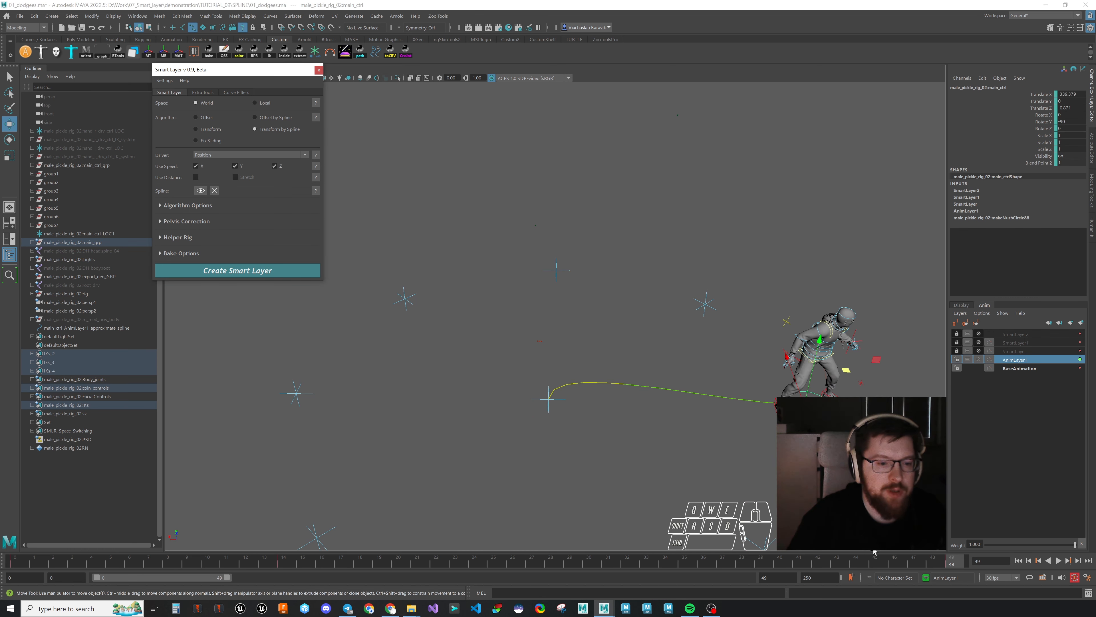
left_click(405, 298, "shift")
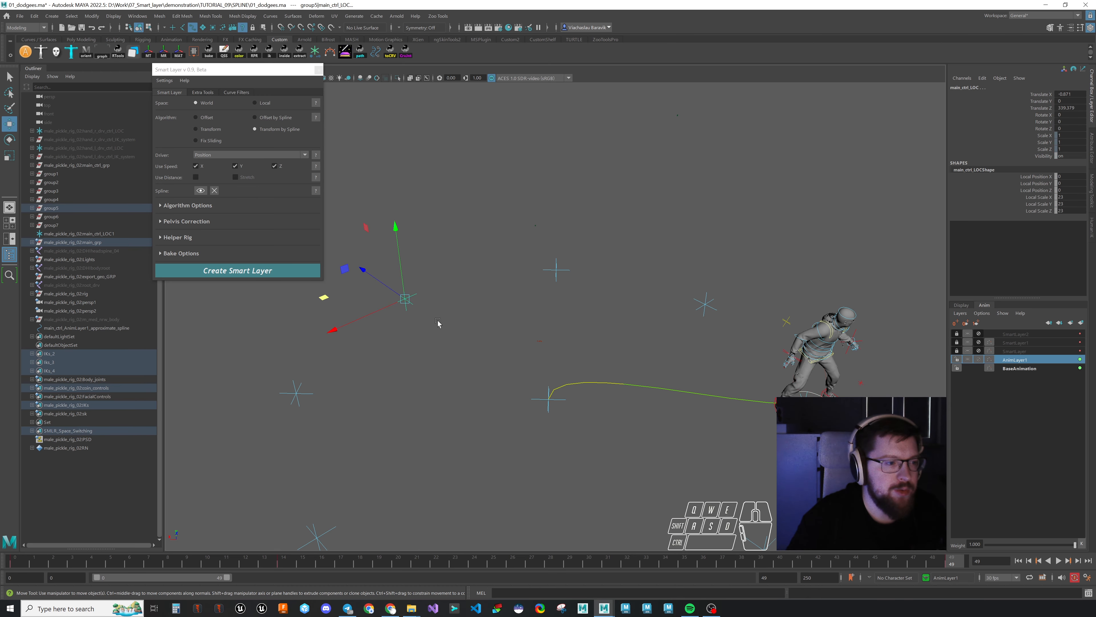
left_click(165, 53)
Step: Check the curves of the AnimLayer1 objects in the Graph Editor at frame 14 and return to the first frame
left_click(649, 448)
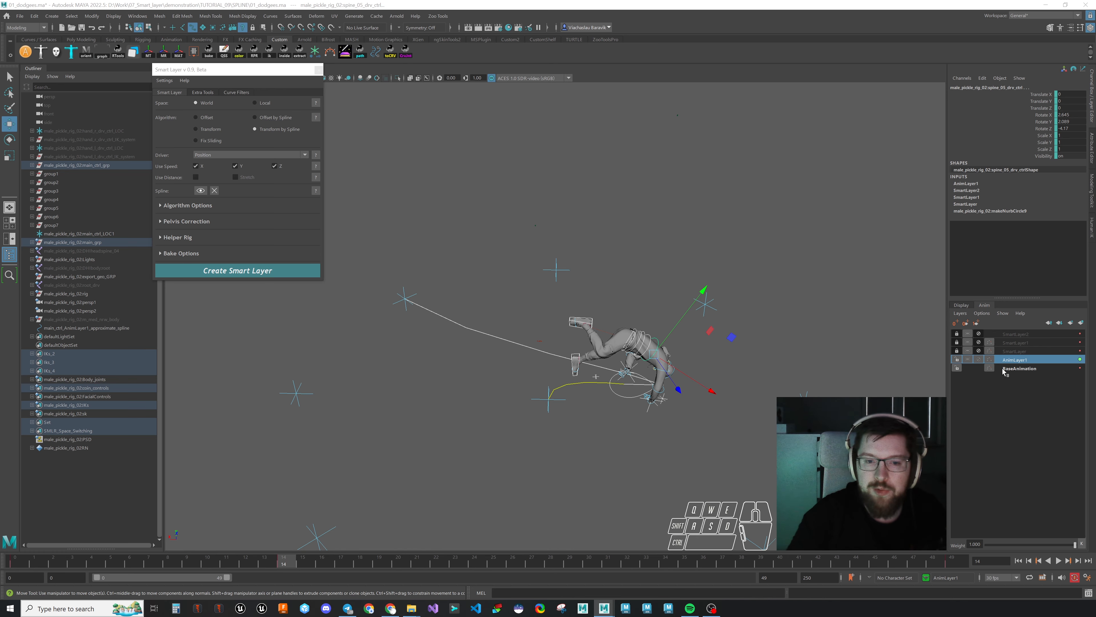
left_click(1010, 369)
left_click(1017, 361)
key("ctrl+g")
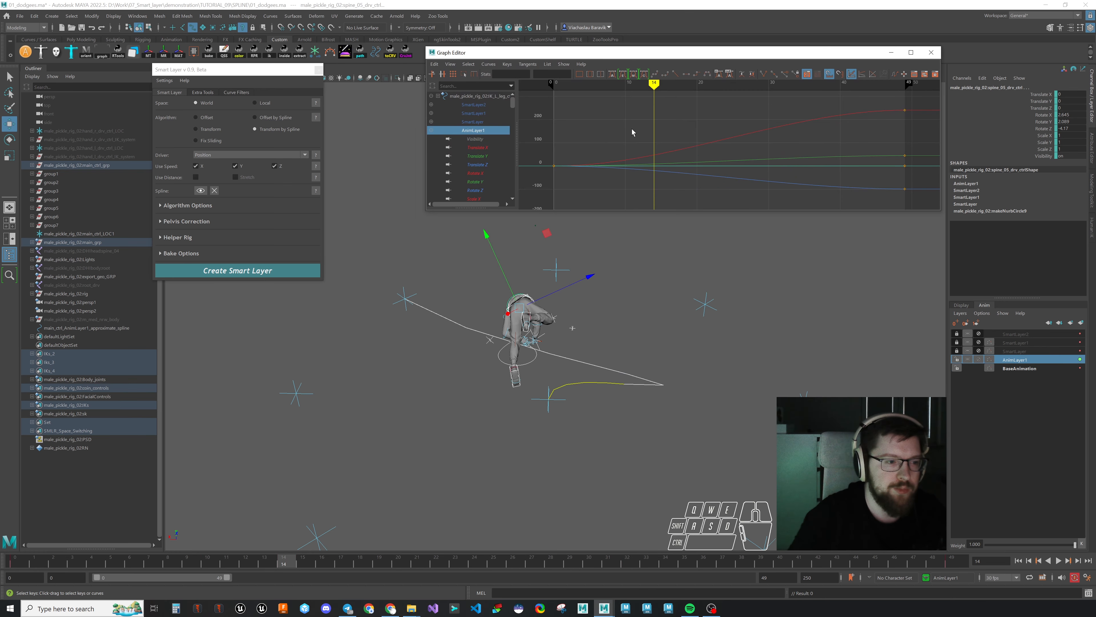
left_click(670, 404)
mouse_move(26, 558)
left_mouse_down()
mouse_move(1043, 552)
mouse_move(13, 559)
left_mouse_up()
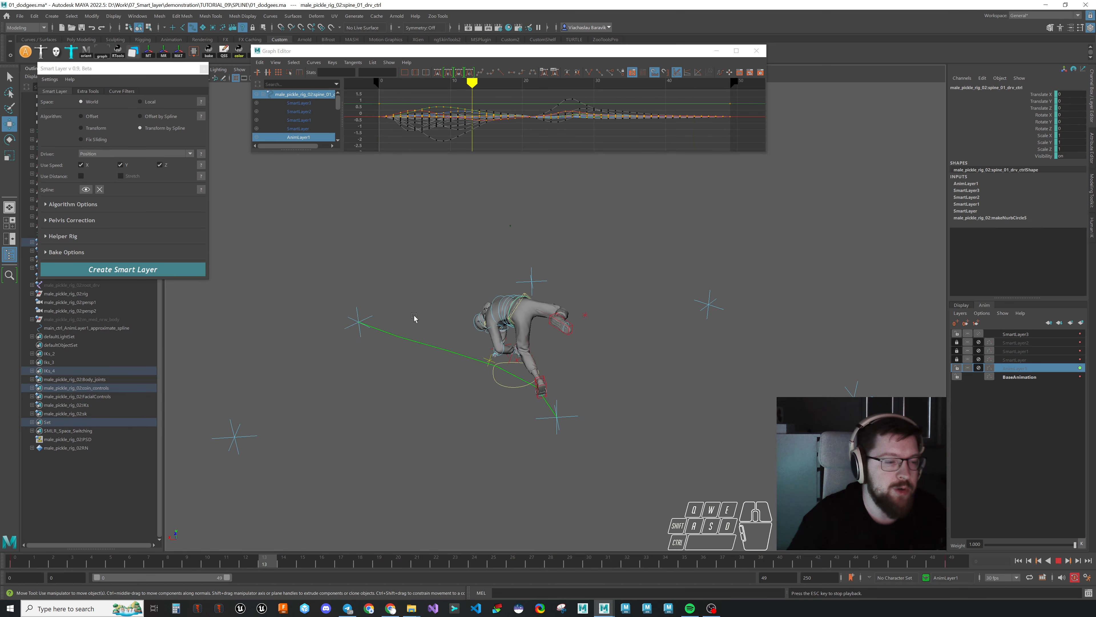
Step: Refresh the spline display and match the main control to the group6 locator at frame 49
left_click(99, 189)
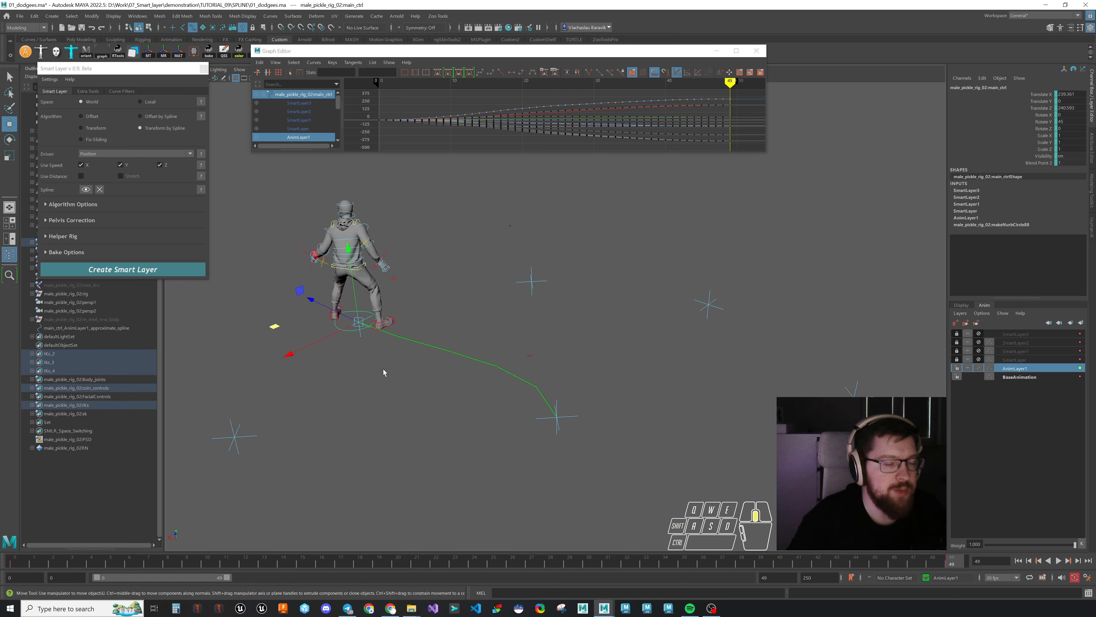
middle_click_drag(383, 369, 429, 385, "alt")
left_click(401, 358)
left_click(395, 341)
left_click(302, 451, "shift")
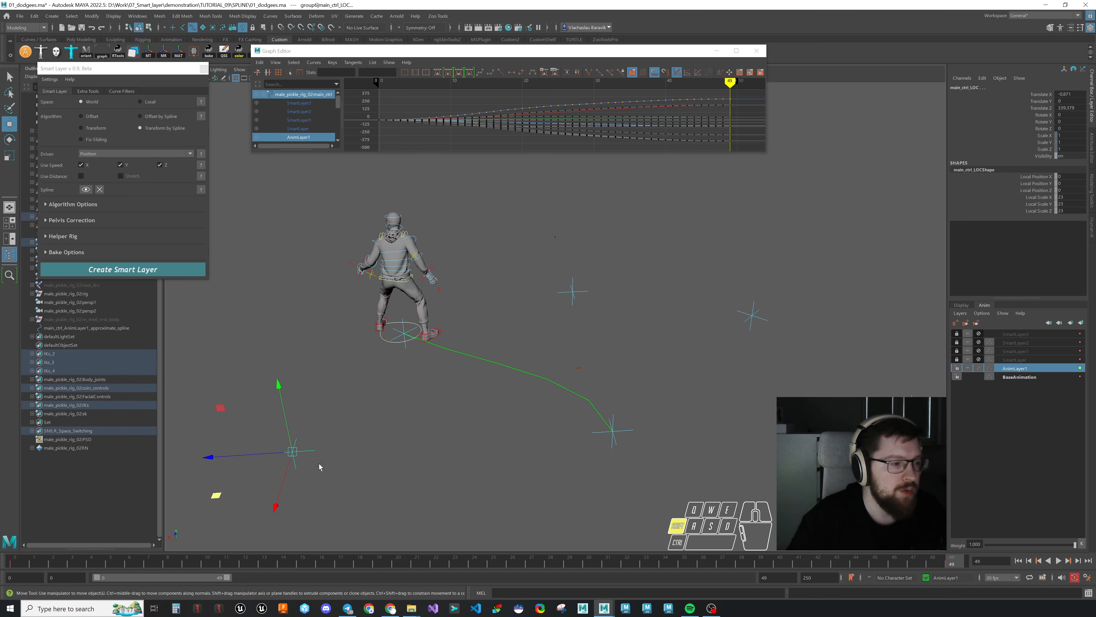
left_click_drag(248, 46, 252, 73)
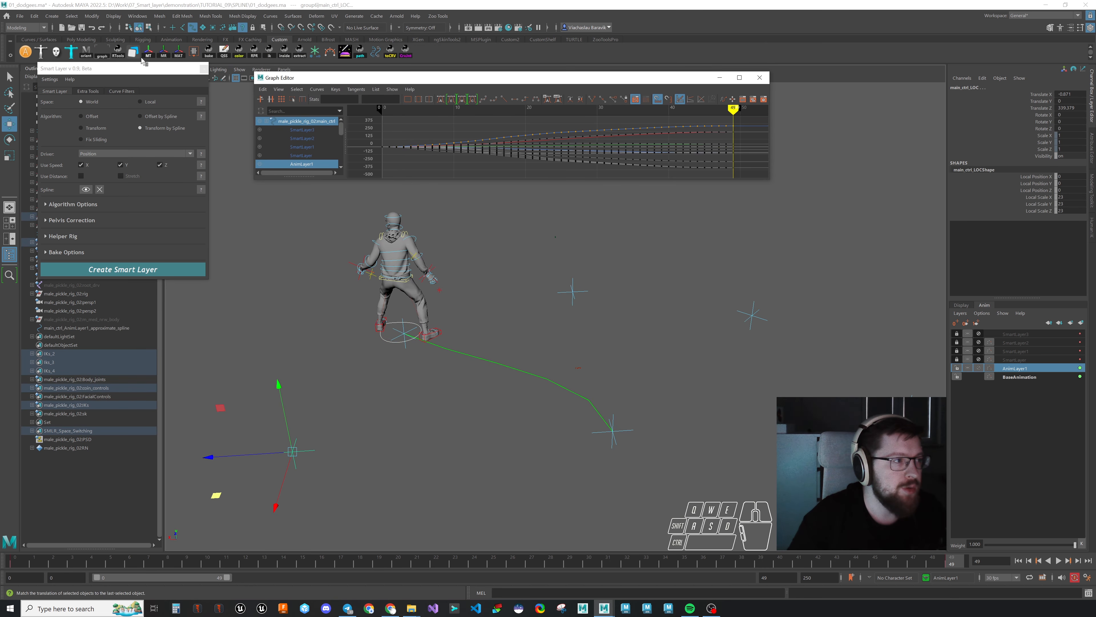
left_click(163, 56)
Step: At frame 16, rotate the main control to about 90.6 in Y and move it to about X 130, Z 40 to smooth the spline
left_click_drag(410, 359, 540, 363, "alt")
left_click_drag(733, 560, 326, 580)
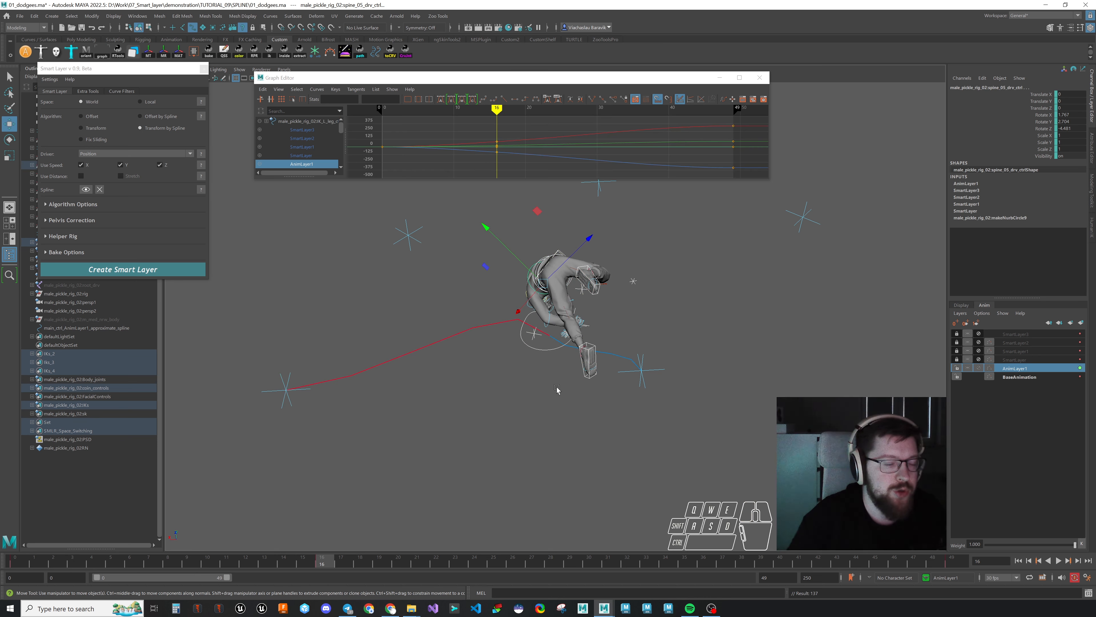
left_click(549, 350)
key("e")
left_click_drag(548, 379, 619, 403)
key("w")
left_click_drag(494, 407, 463, 419)
key("e")
left_click_drag(564, 429, 581, 421)
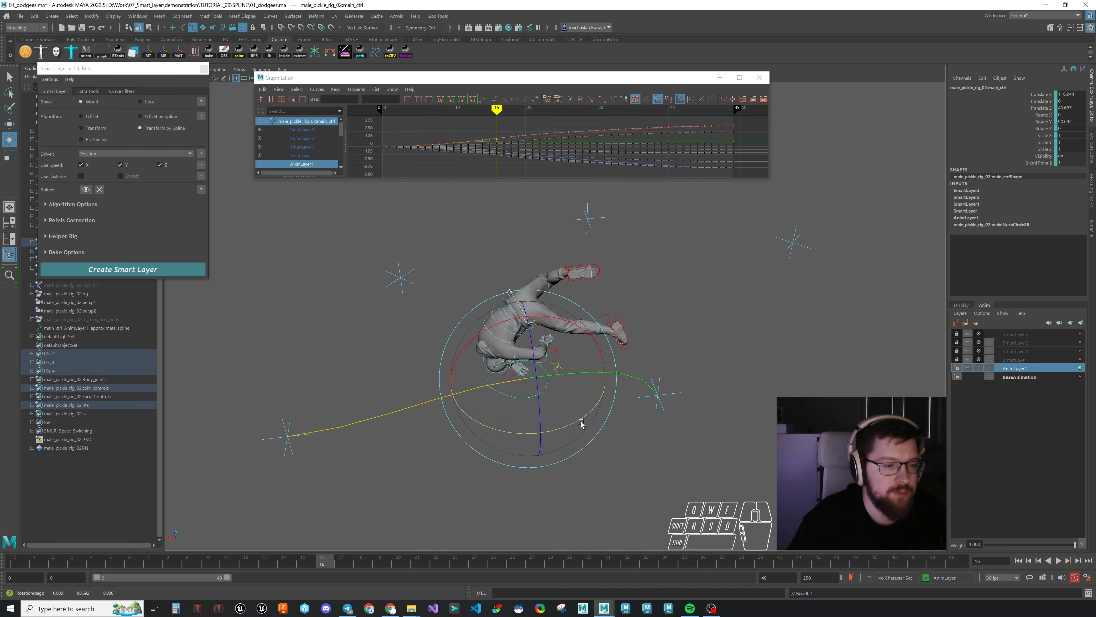
key("w")
Step: Preview the AnimLayer1 motion toward the group6 locator, create a Smart Layer from it, and watch the resulting dodge
left_click(1059, 560)
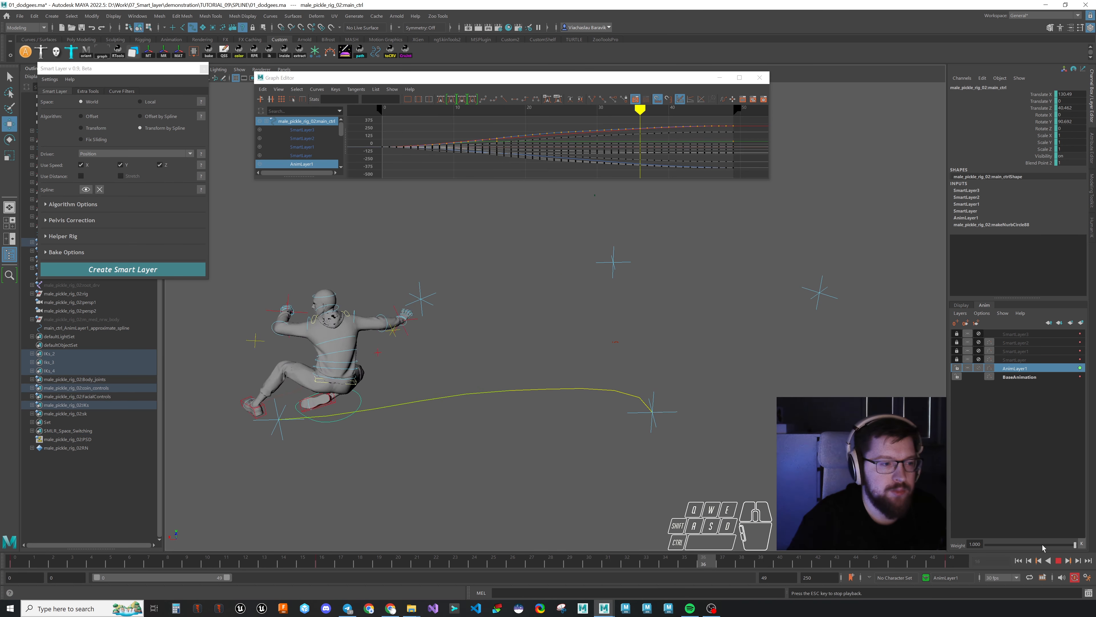
left_click(1058, 560)
left_click(146, 272)
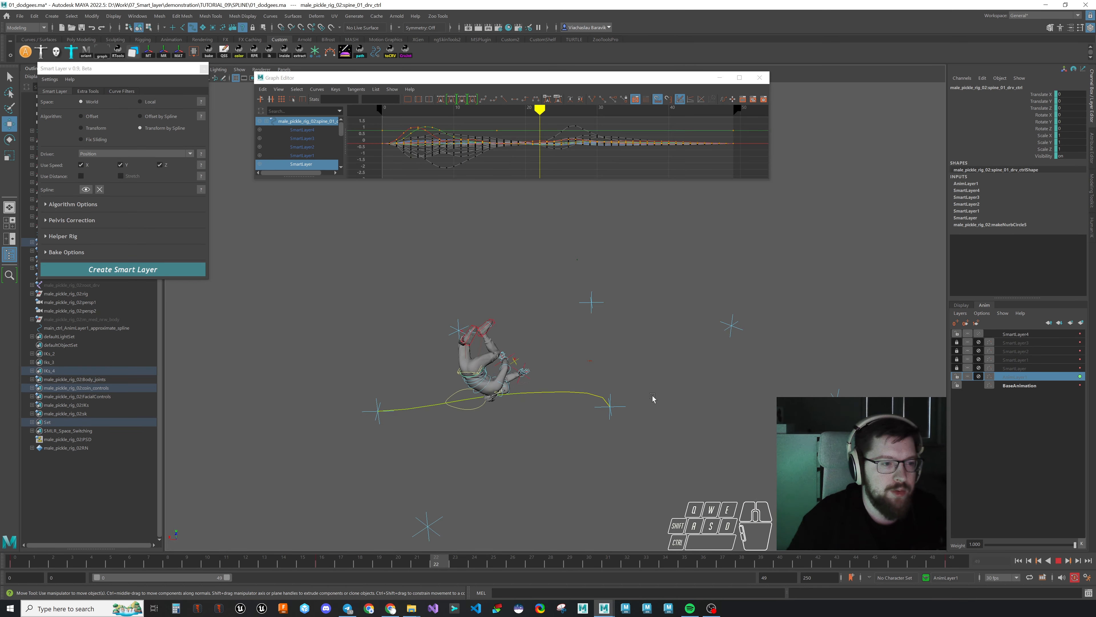
mouse_move(624, 388)
left_mouse_down("alt")
mouse_move(609, 400)
mouse_move(616, 387)
left_mouse_up("alt")
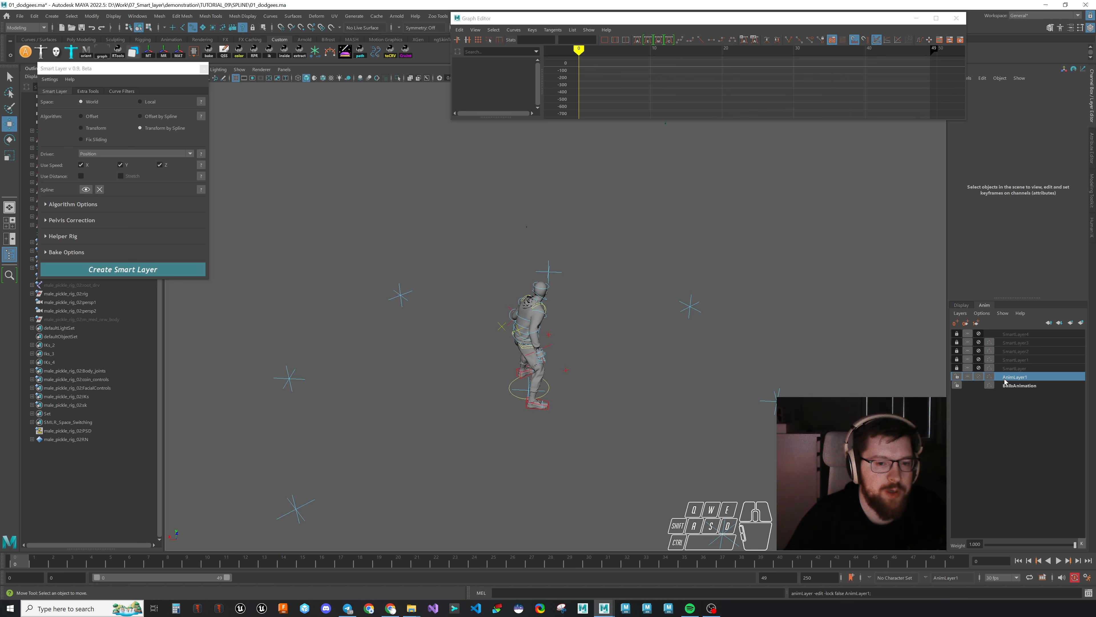
Step: At frame 49, match the AnimLayer1 main control to the group7 locator
left_click_drag(17, 566, 952, 562)
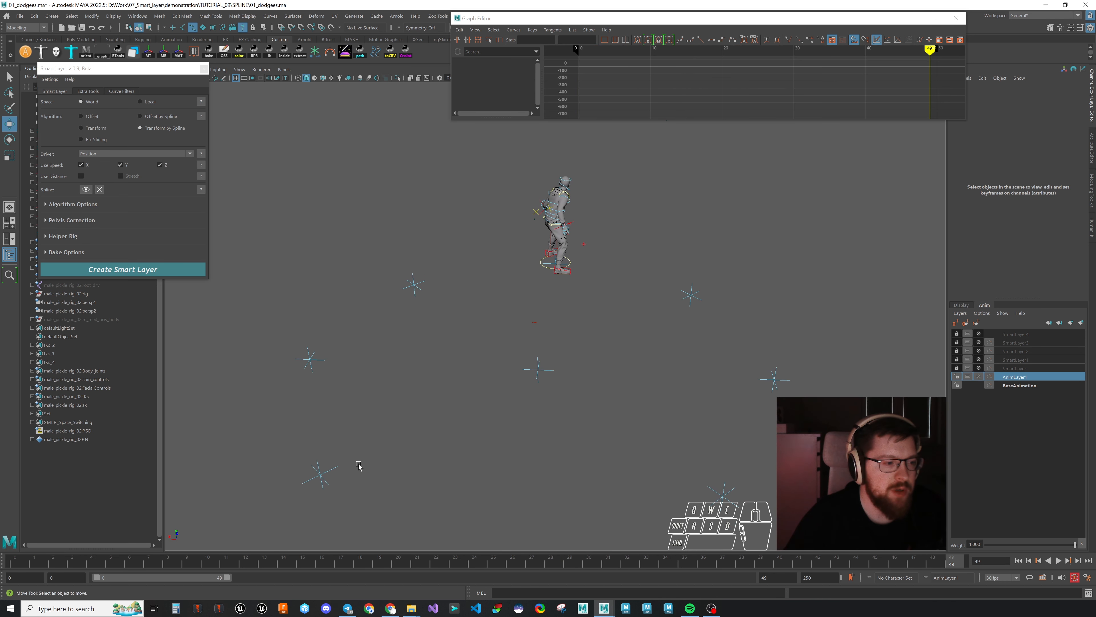
left_click(547, 267)
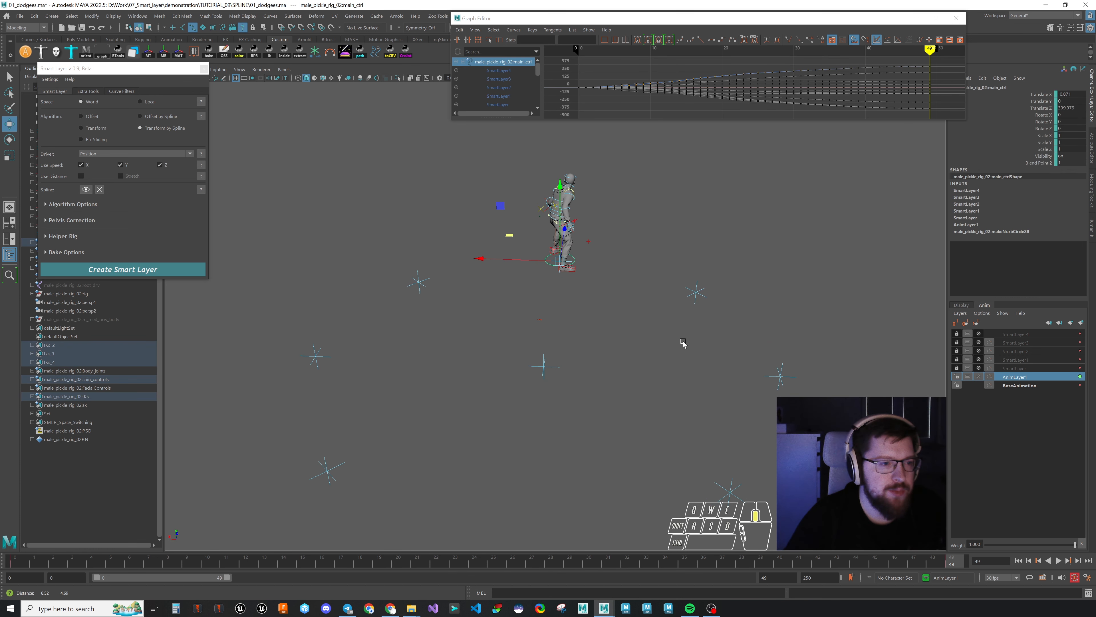
left_click(1012, 377)
left_click(347, 475, "shift")
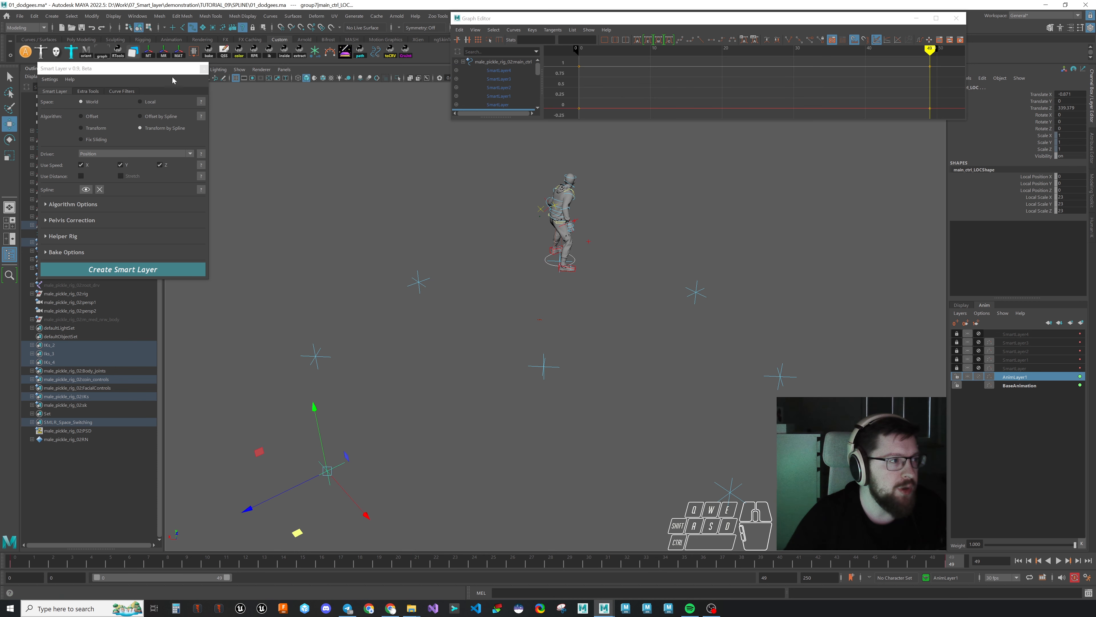
left_click(148, 55)
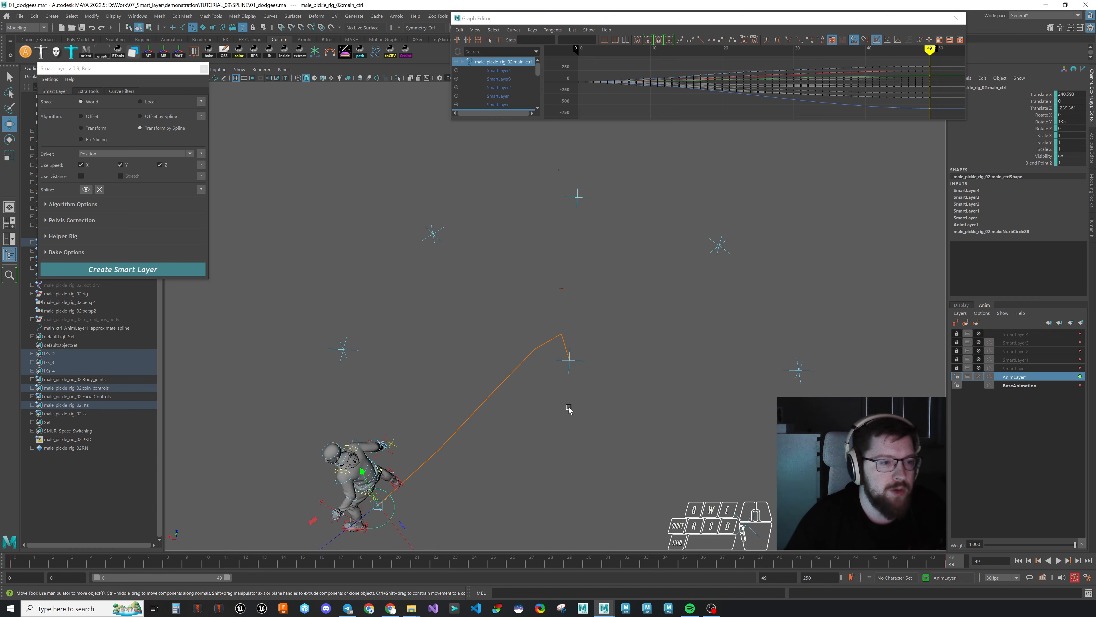
Step: Inspect the path toward the group7 locator and scrub the dodge from the start to frame 16
middle_click_drag(570, 412, 568, 389, "alt")
left_click_drag(567, 389, 528, 319, "alt")
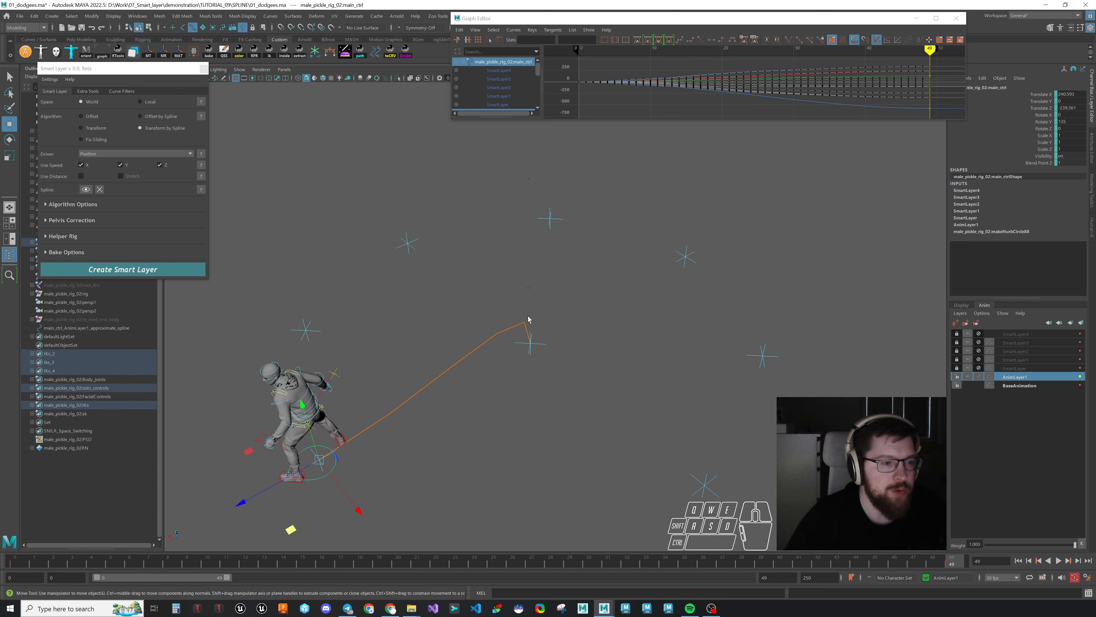
middle_click_drag(580, 357, 583, 349, "alt")
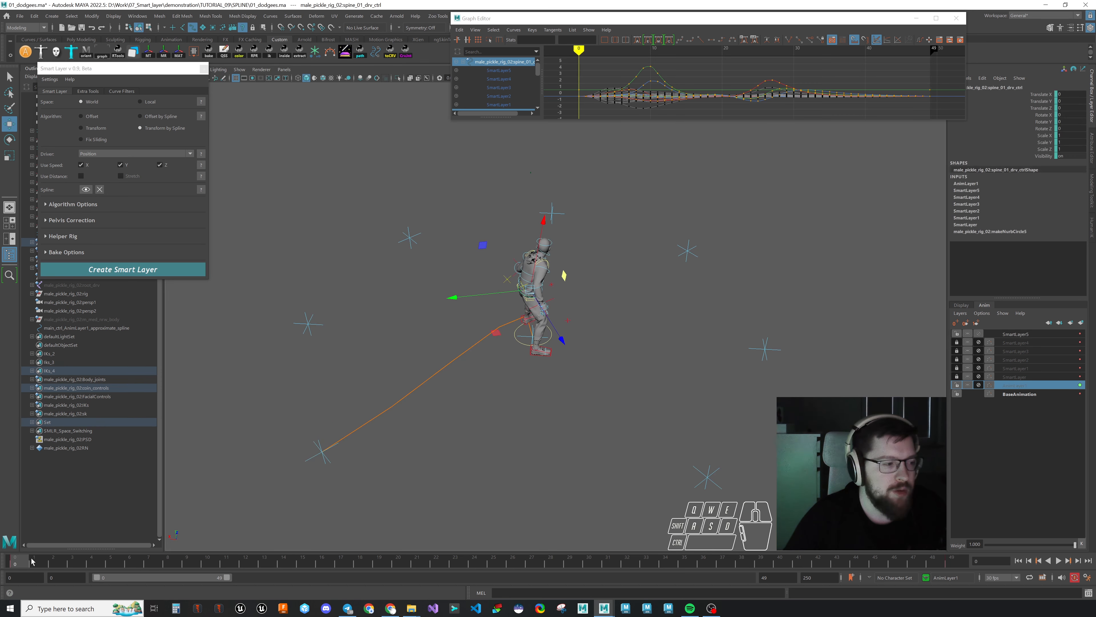
left_click(82, 562)
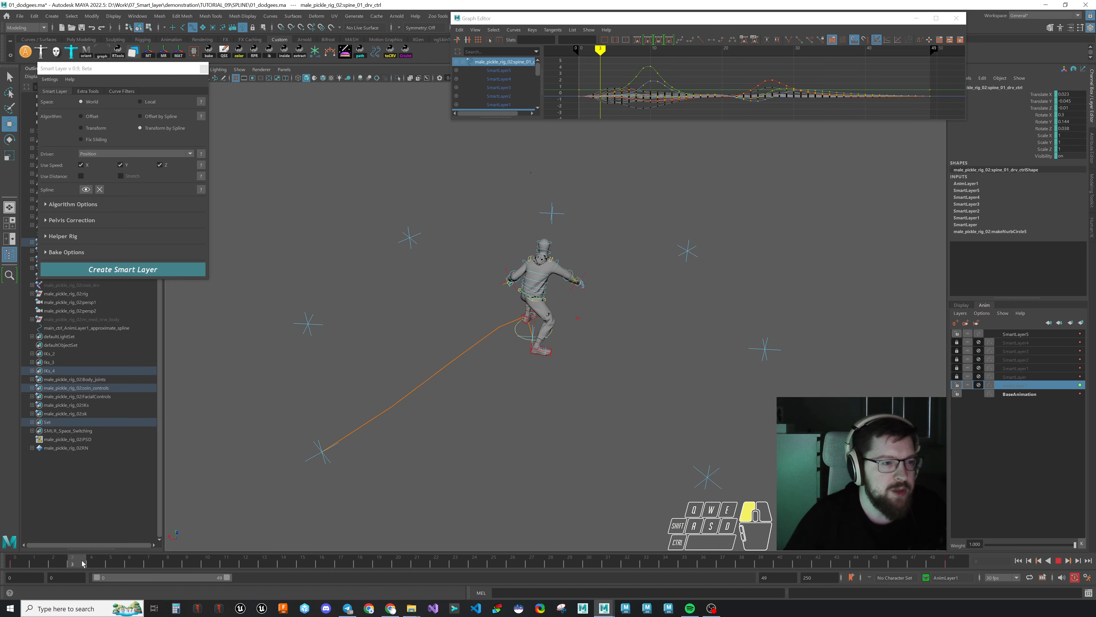
mouse_move(82, 563)
left_mouse_down()
mouse_move(941, 557)
mouse_move(472, 522)
mouse_move(26, 561)
mouse_move(360, 565)
mouse_move(322, 564)
left_mouse_up()
Step: Select all objects of AnimLayer1, key them at frame 16, and select and frame only the main control
right_click(1034, 385)
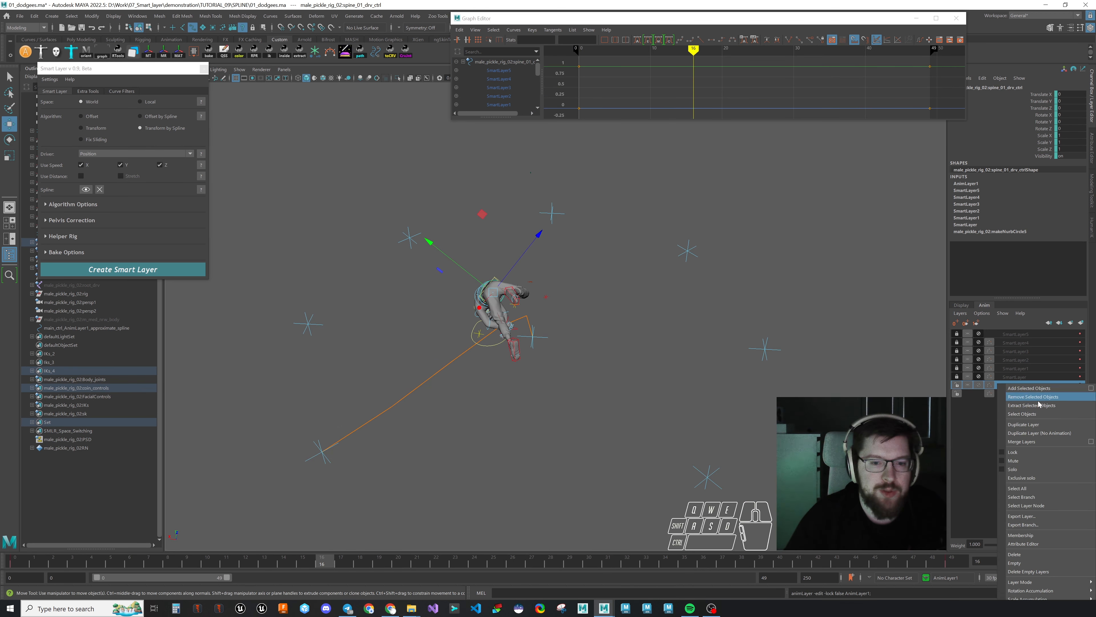
left_click(1029, 414)
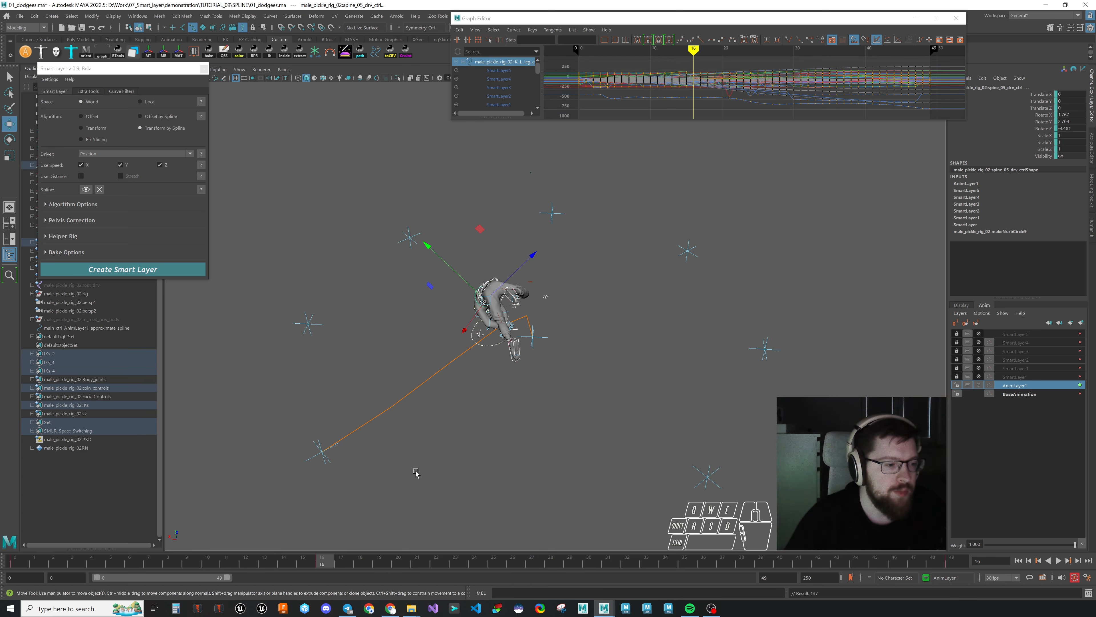
left_click(495, 414)
left_click(488, 344)
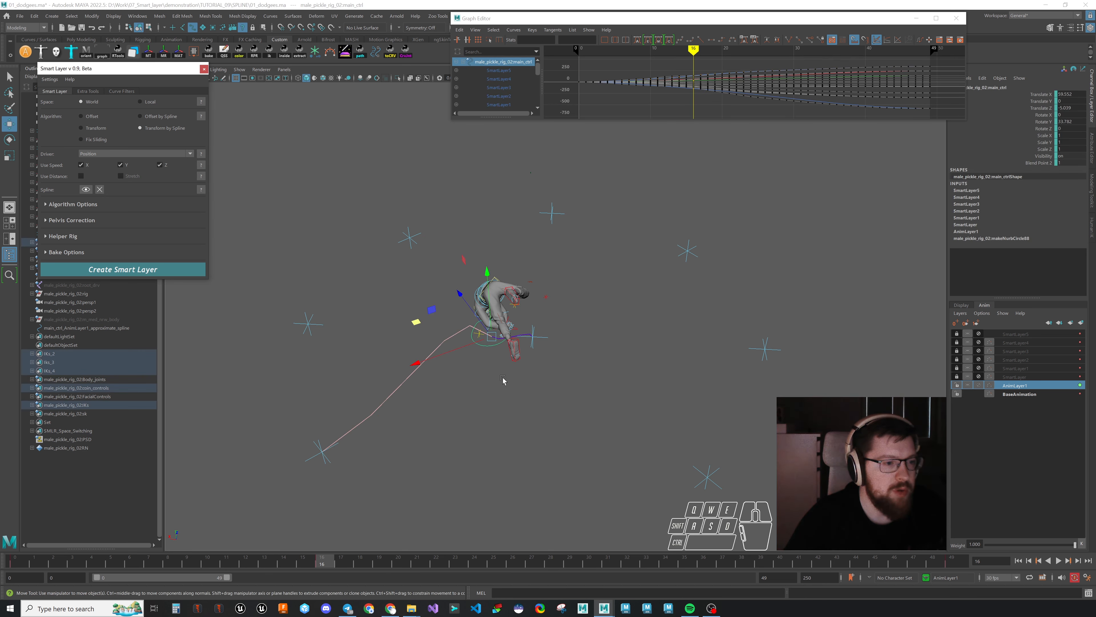
left_click(501, 381)
left_click(491, 345)
key("f")
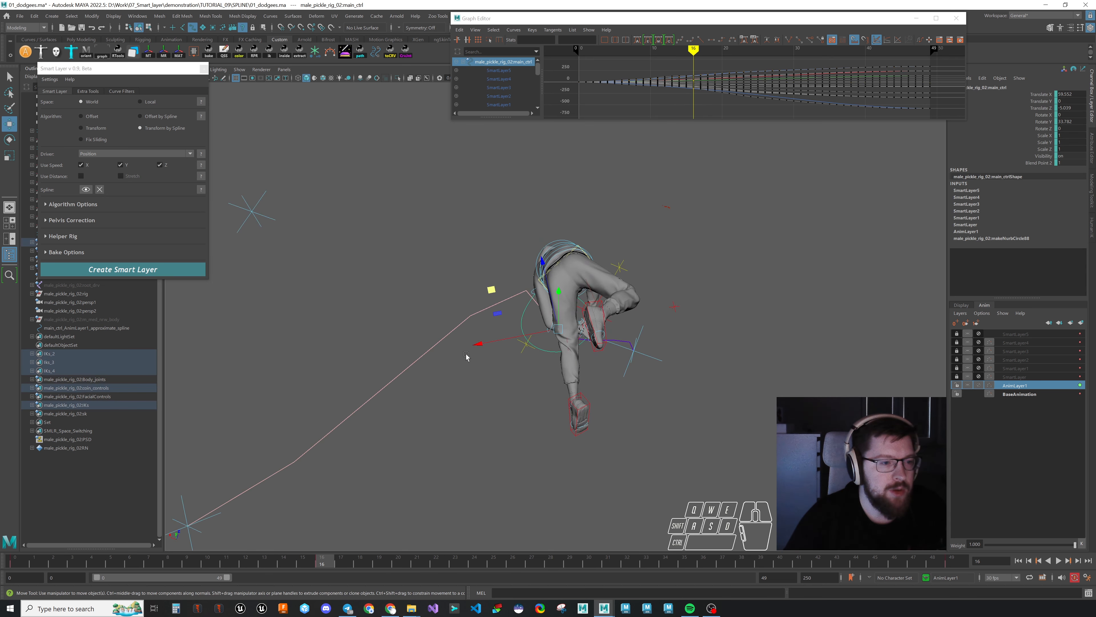
Step: Rotate and reposition the main control at frame 16 to smooth the spline toward the group7 locator
key("e")
mouse_move(573, 395)
left_mouse_down()
mouse_move(590, 404)
mouse_move(553, 396)
left_mouse_up()
key("w")
mouse_move(483, 416)
left_mouse_down()
mouse_move(499, 408)
mouse_move(470, 427)
mouse_move(480, 421)
left_mouse_up()
key("e")
left_click_drag(503, 421, 522, 420)
key("w")
Step: Scrub through the smoothed group7 path, create a Smart Layer from it, and play the result
mouse_move(72, 561)
left_mouse_down()
mouse_move(36, 561)
mouse_move(1034, 563)
mouse_move(433, 538)
left_mouse_up()
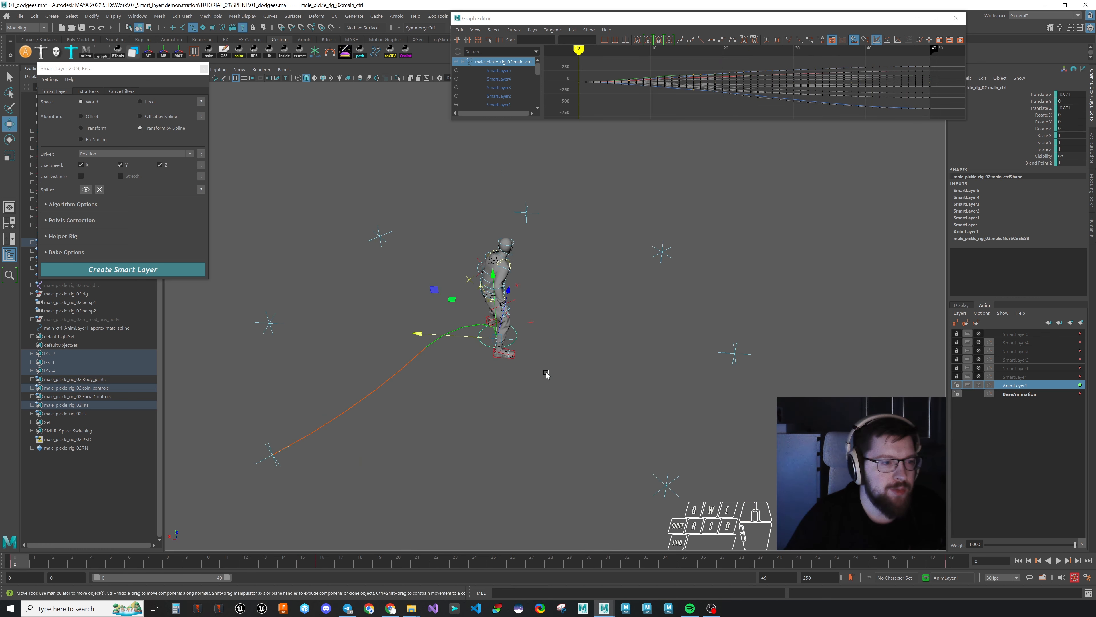
left_click(125, 268)
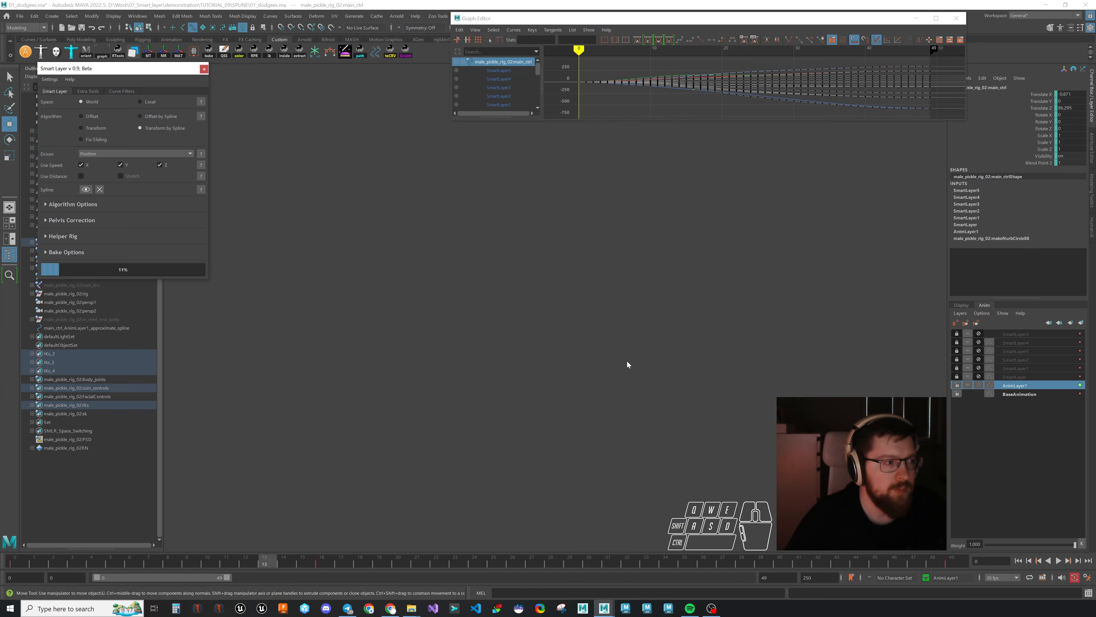
key("alt+v")
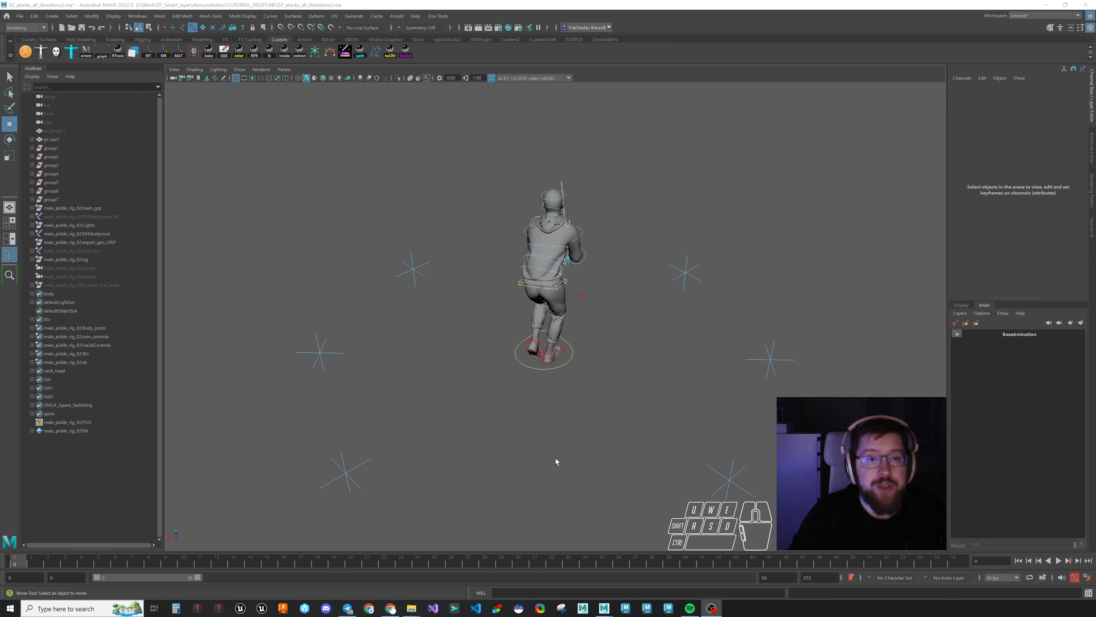
Step: In 02_atacks_all_directions2.ma, preview the attack, select the rig controls through the IKs set, and create an animation layer for them
left_click_drag(16, 566, 0, 520)
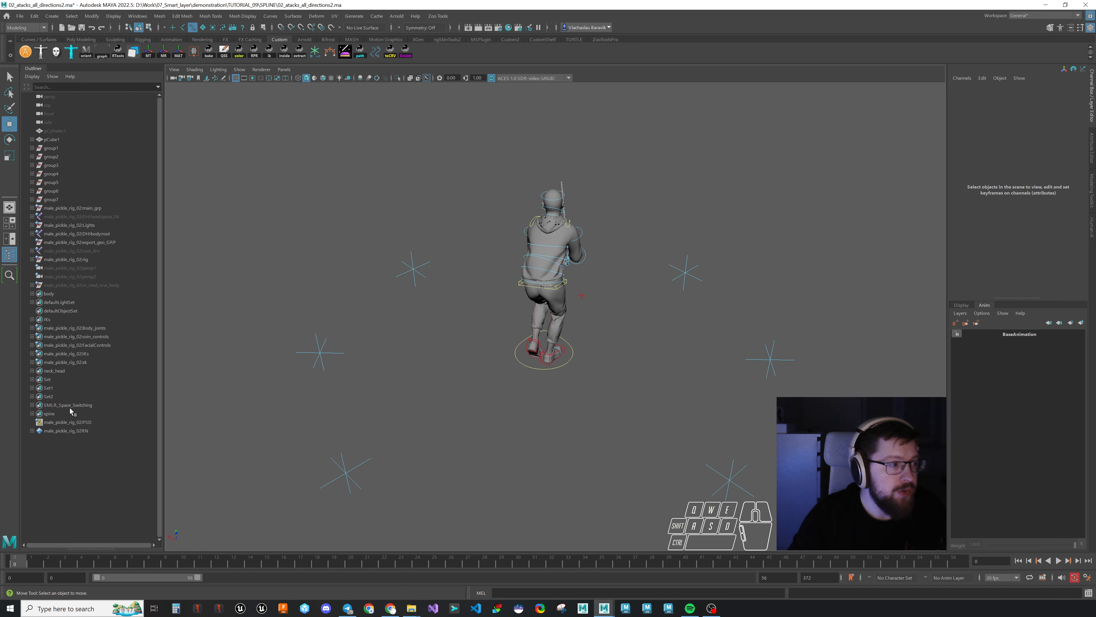
right_click(45, 319)
left_click(145, 334)
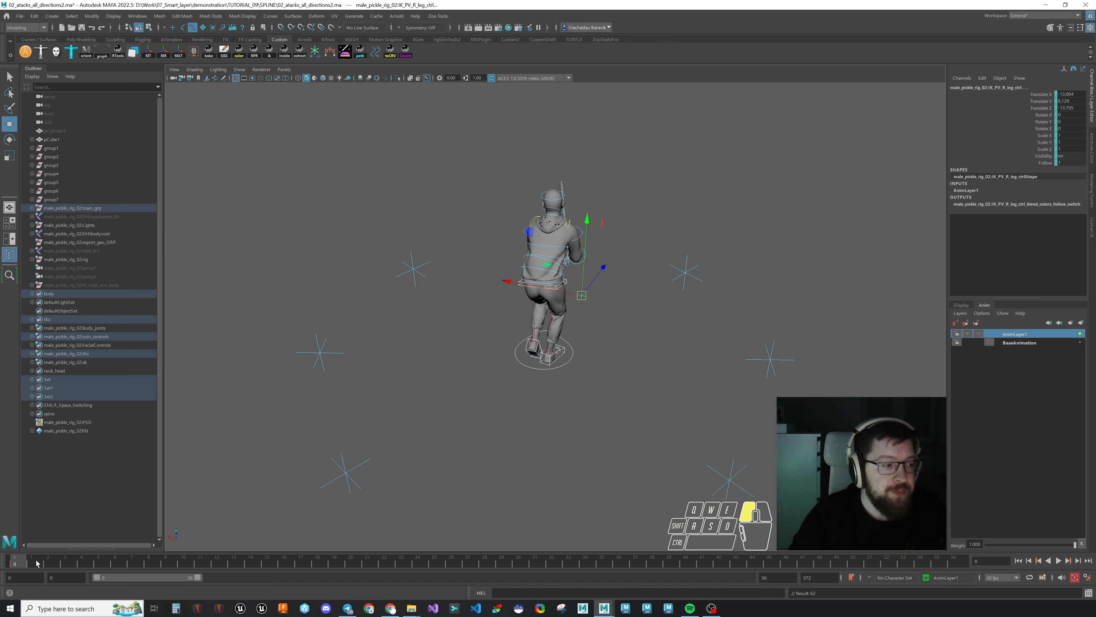
Step: At frame 56, select the main control, visualize its spline, and reposition it to match the group5 locator
left_click_drag(36, 561, 954, 561)
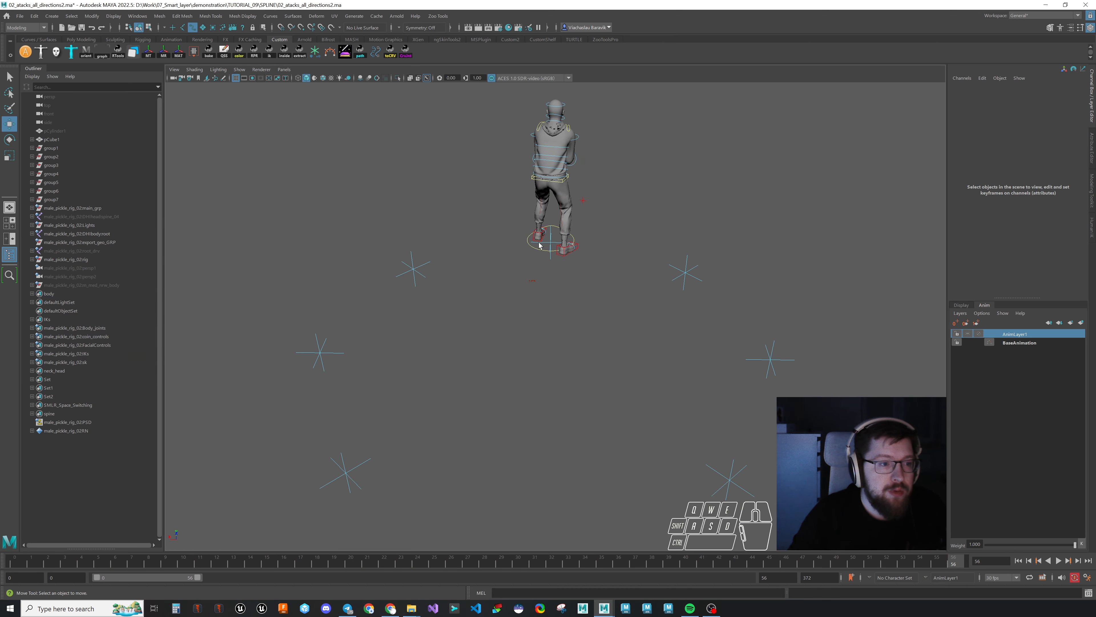
left_click(570, 255)
left_click_drag(524, 215, 398, 238)
left_click_drag(398, 239, 324, 253)
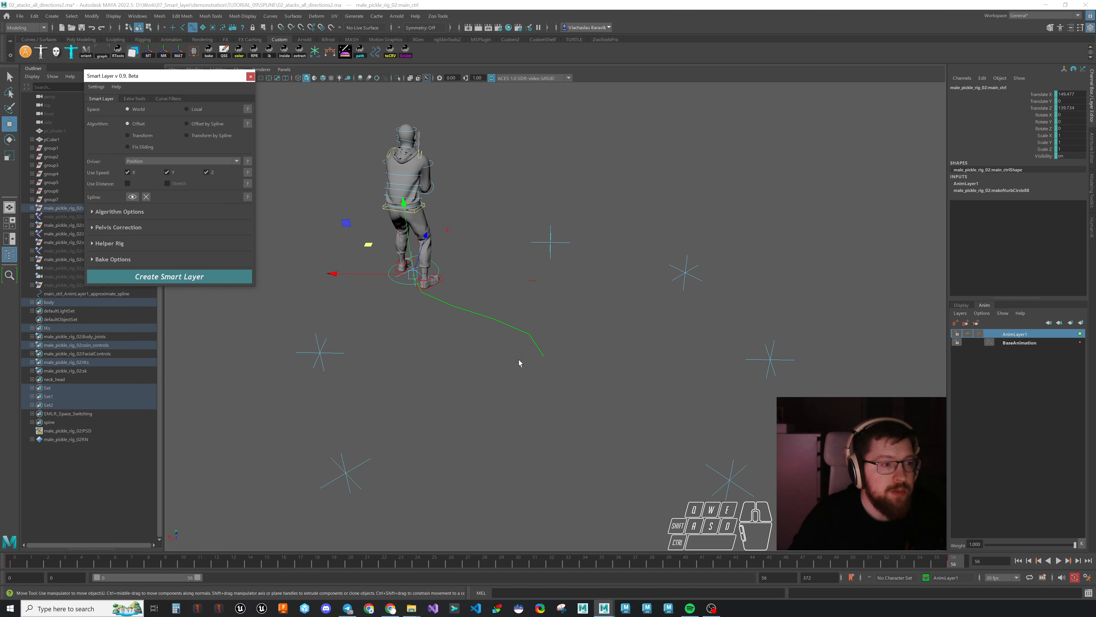
key("w")
left_click_drag(401, 333, 436, 278)
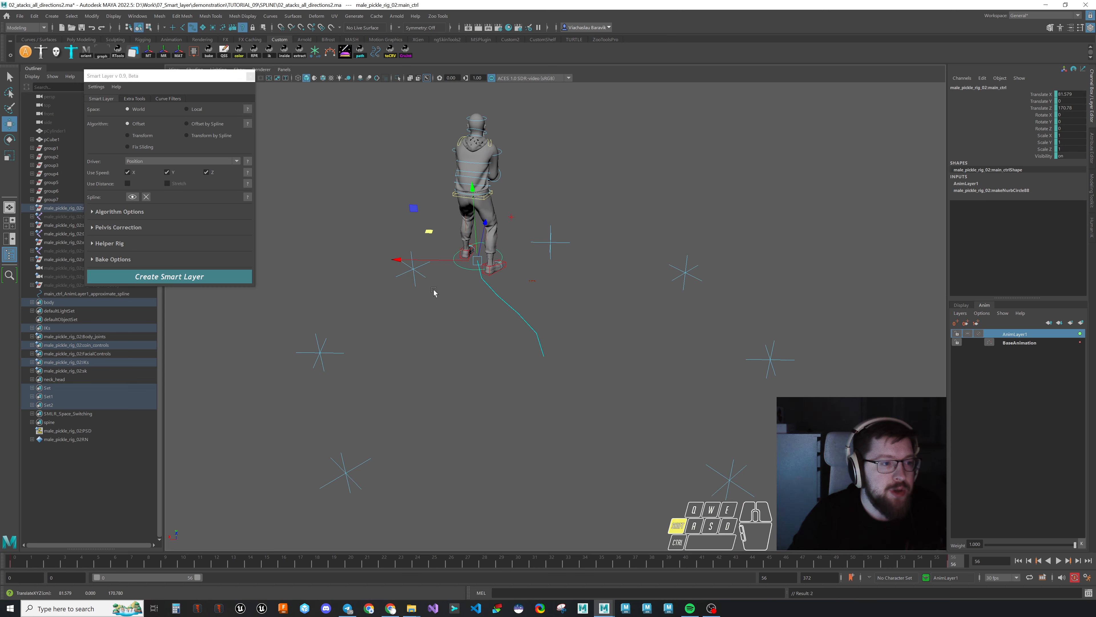
left_click(415, 281)
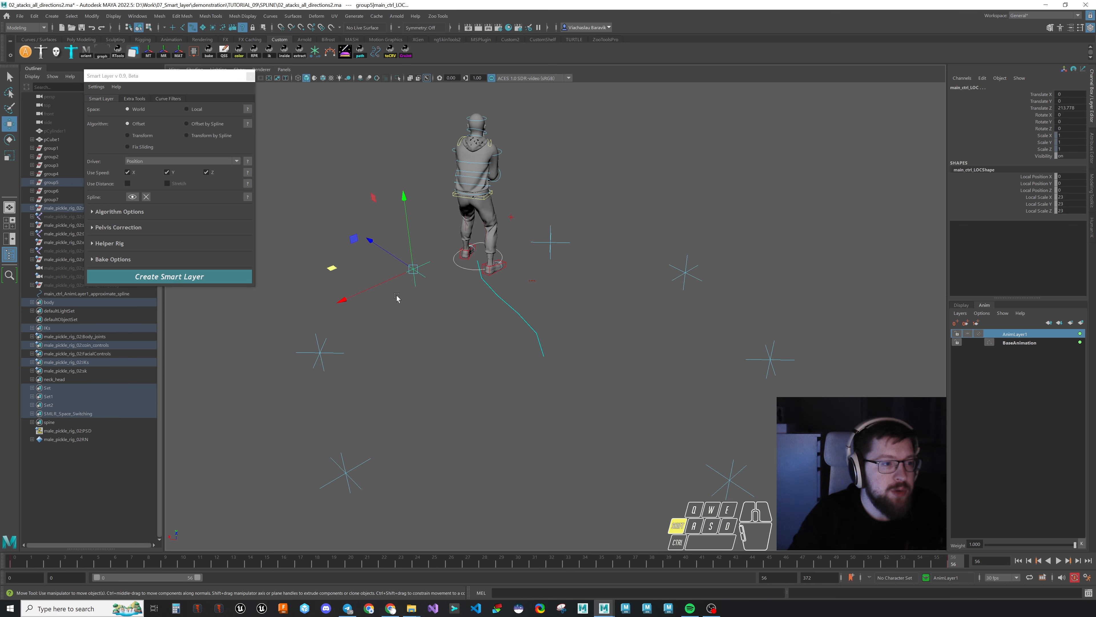
left_click(159, 60)
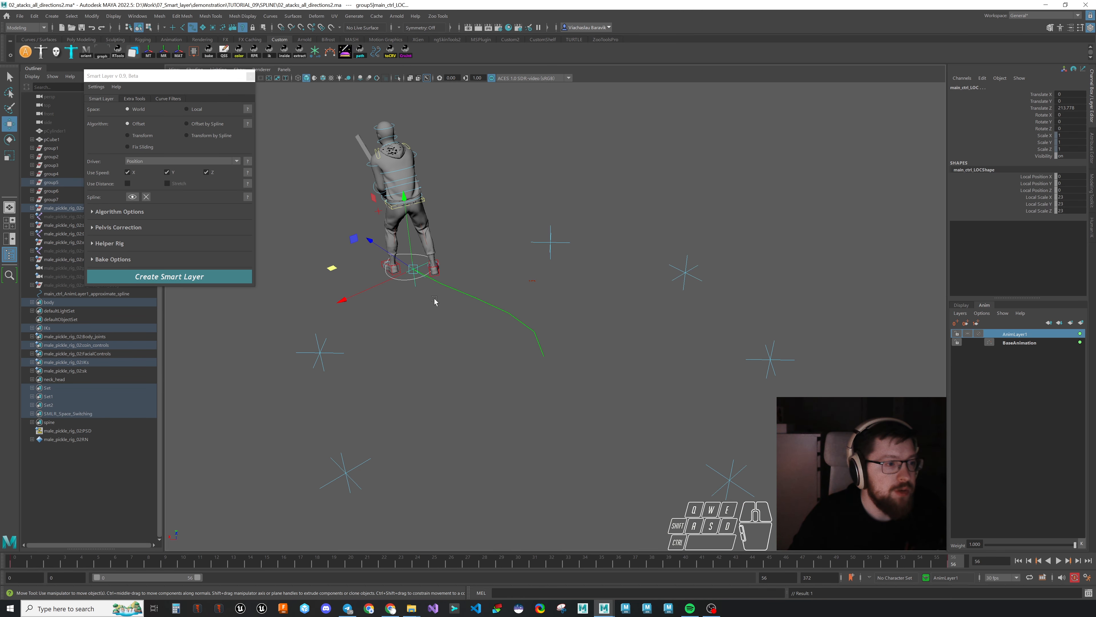
Step: Create a Transform by Spline Smart Layer using the main control as the center object, and scrub the result back to frame 0
left_click(396, 289)
left_click(406, 293)
left_click(160, 212)
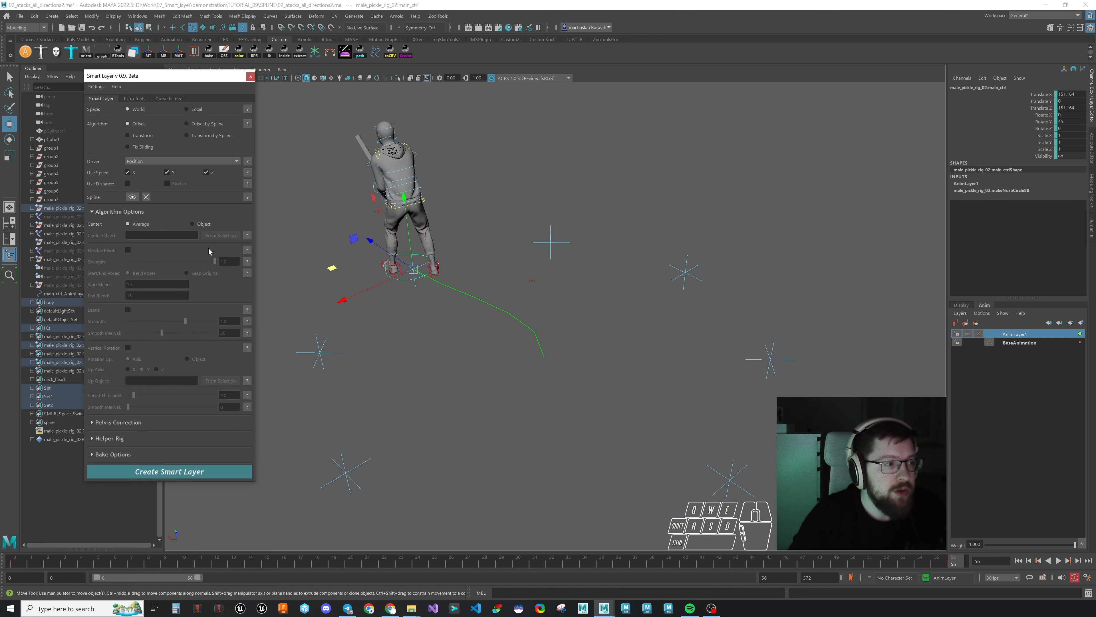
left_click(218, 236)
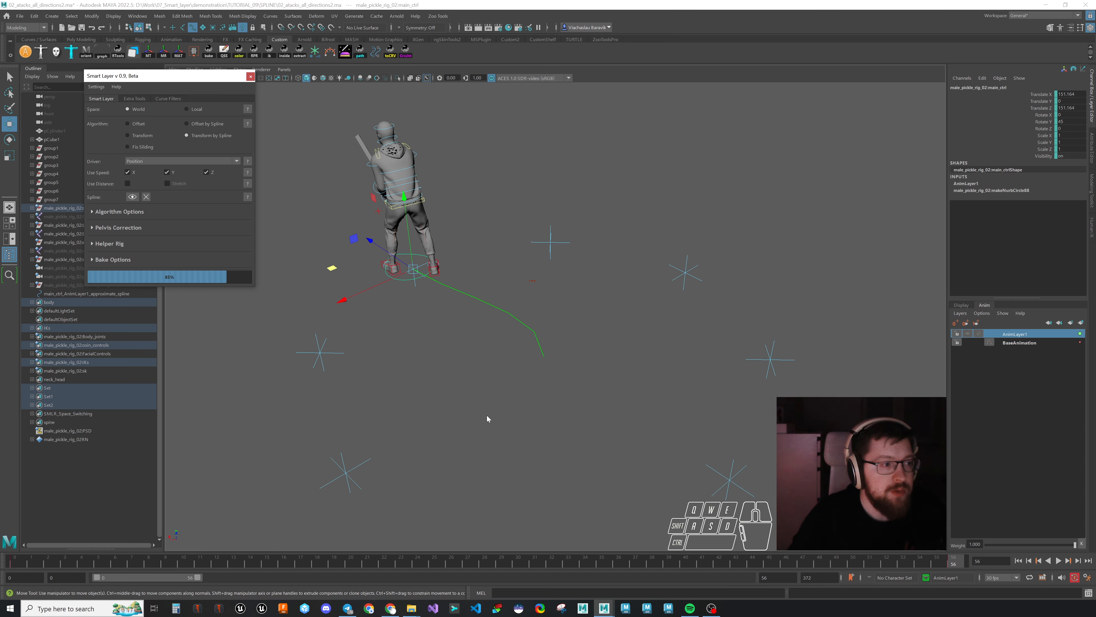
left_click_drag(825, 564, 17, 568)
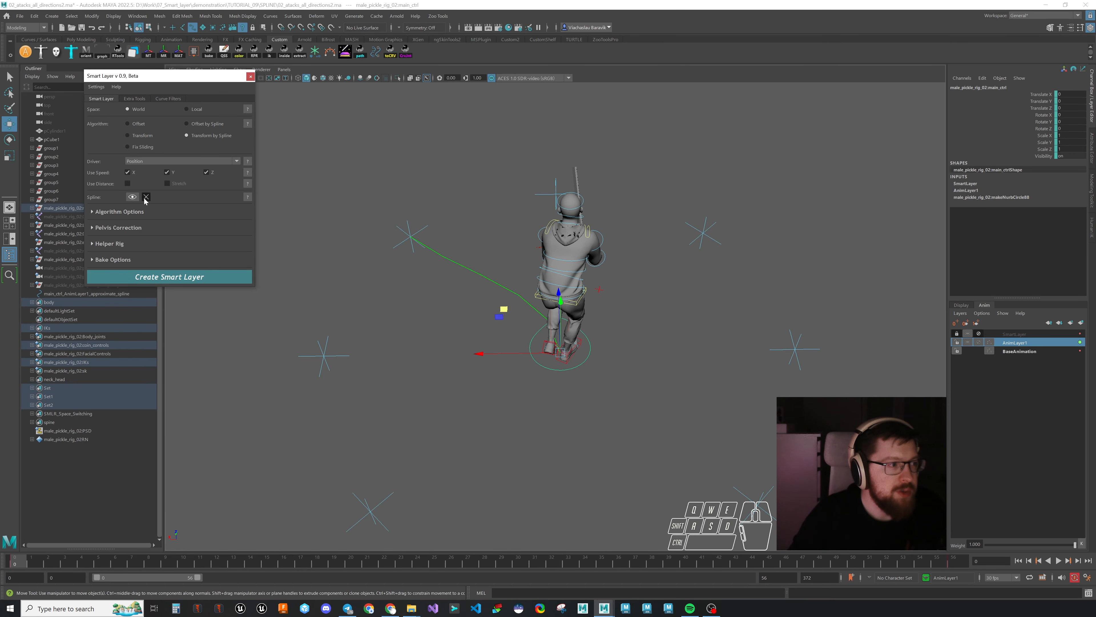
Step: Rebuild the spline visualization and match the main control to the group6 locator at frame 56
left_click(145, 197)
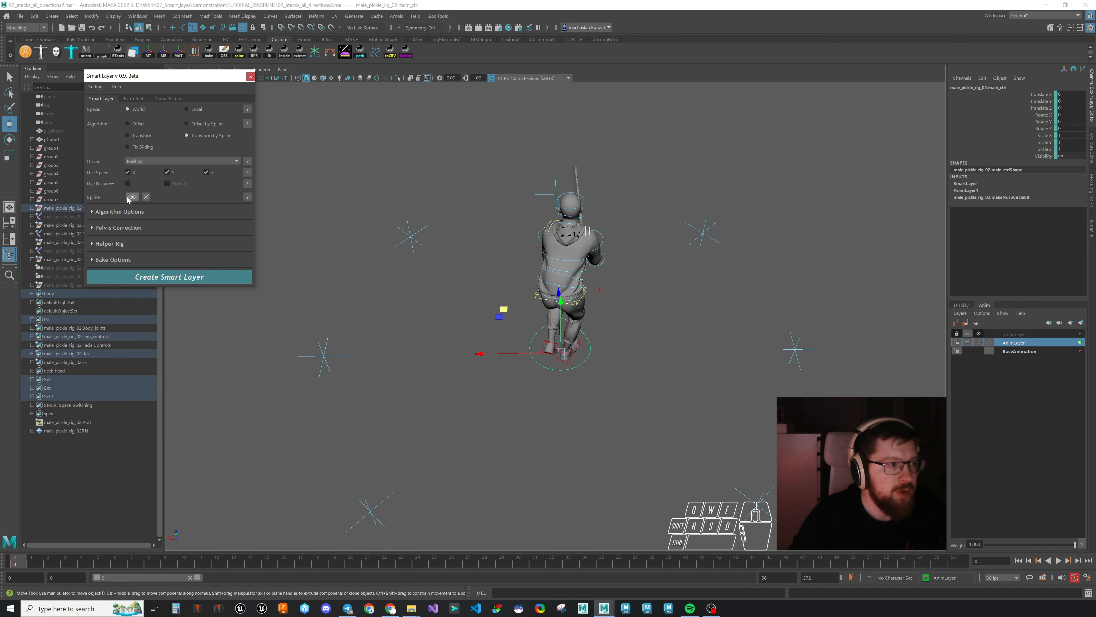
left_click(132, 196)
left_click_drag(31, 564, 1046, 564)
left_click(412, 284)
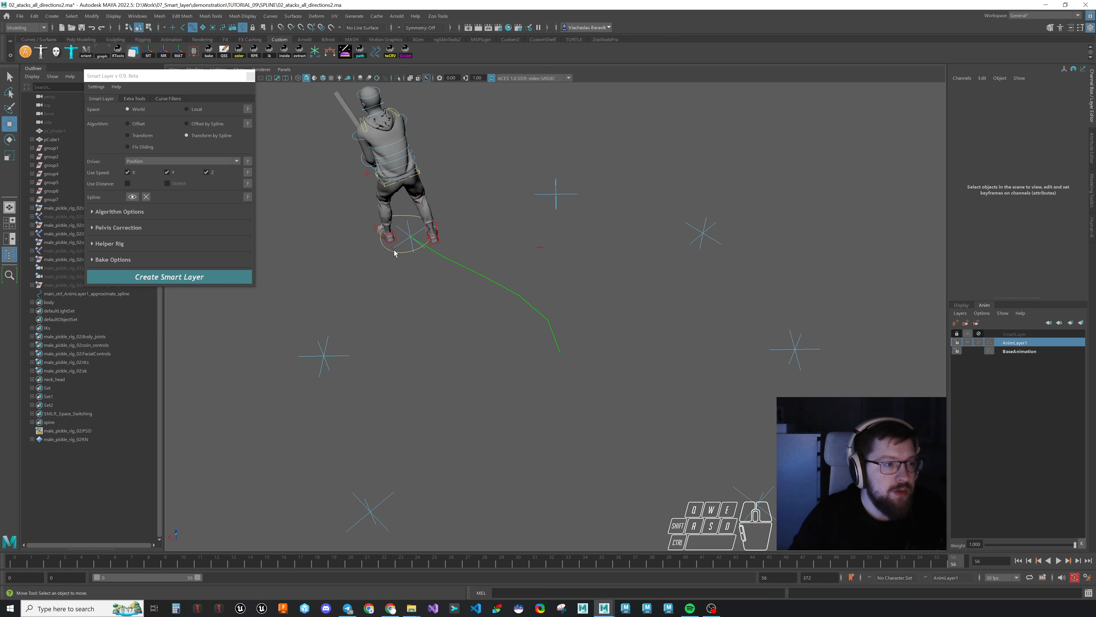
left_click(397, 252)
left_click(338, 356, "shift")
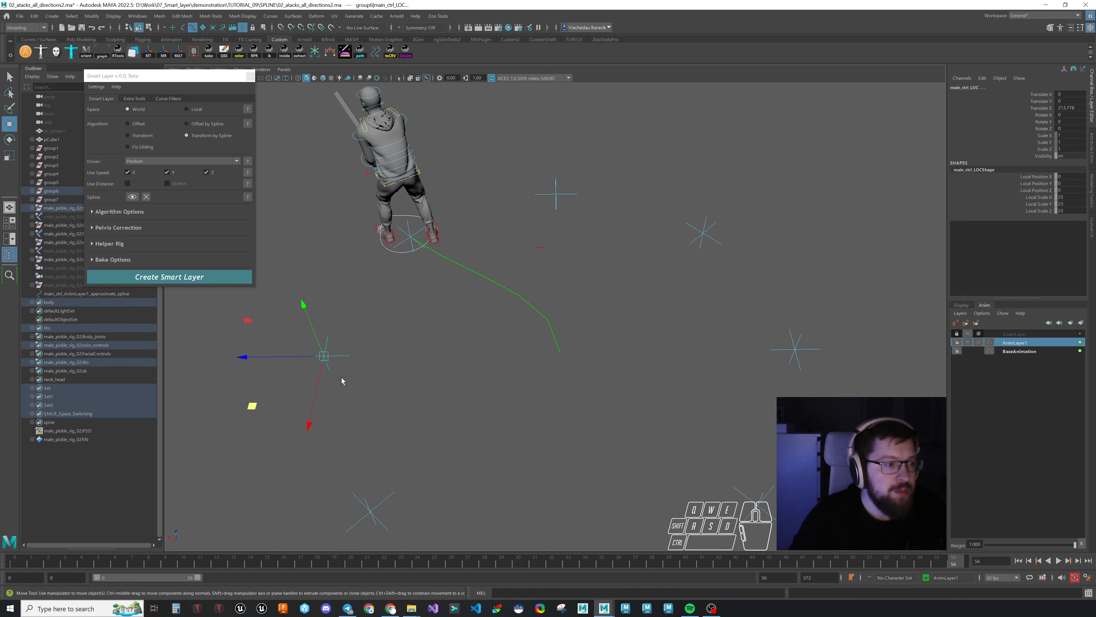
left_click(147, 57)
middle_click_drag(506, 322, 543, 315, "alt")
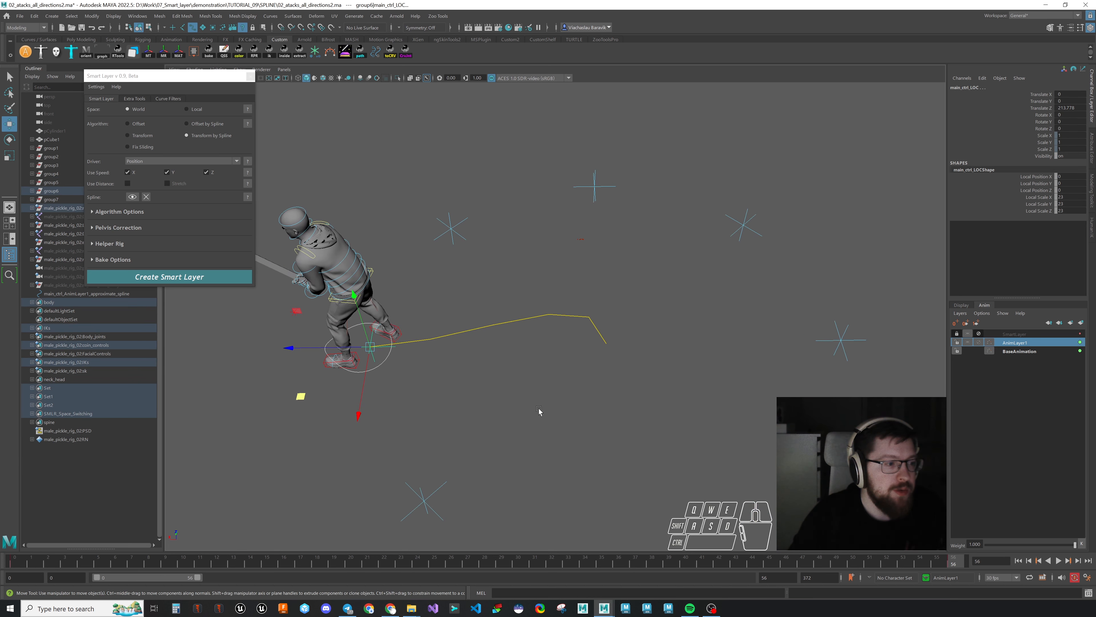
Step: Scrub the group6 path, create a Smart Layer from it, and play the attack from the front
left_click_drag(108, 562, 2, 557)
left_click_drag(261, 547, 954, 559)
left_click(190, 278)
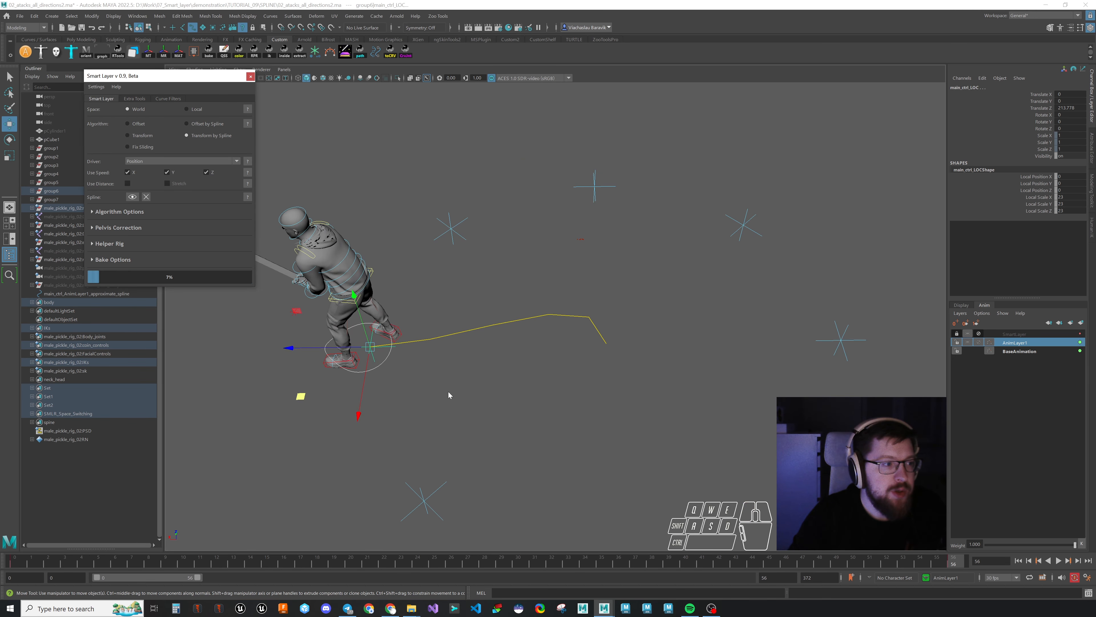
left_click(1058, 561)
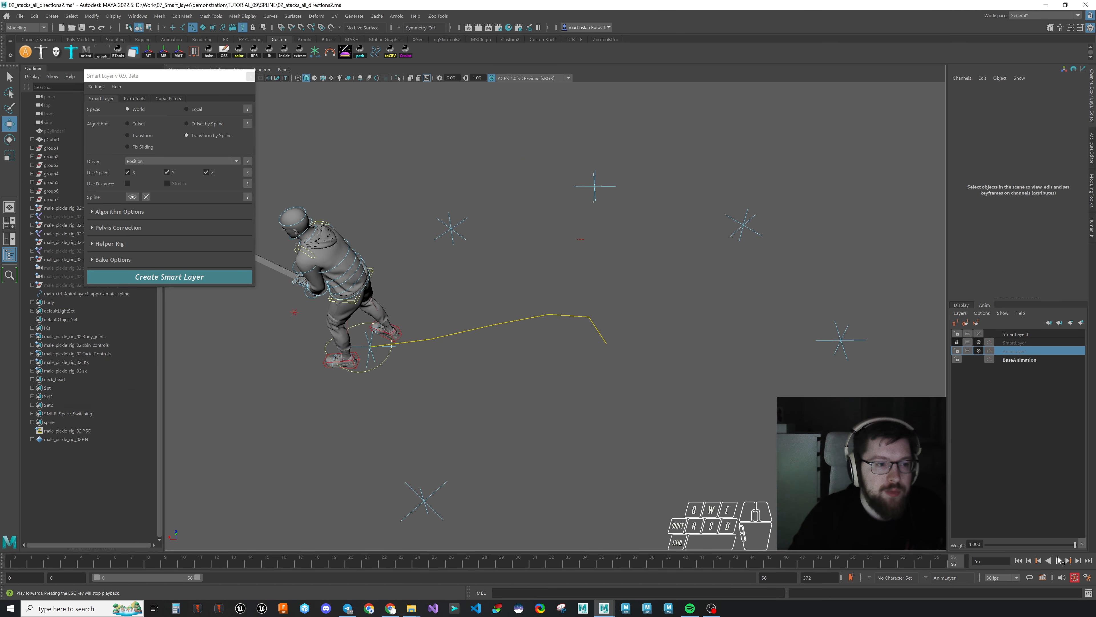
left_click_drag(658, 454, 734, 423, "alt")
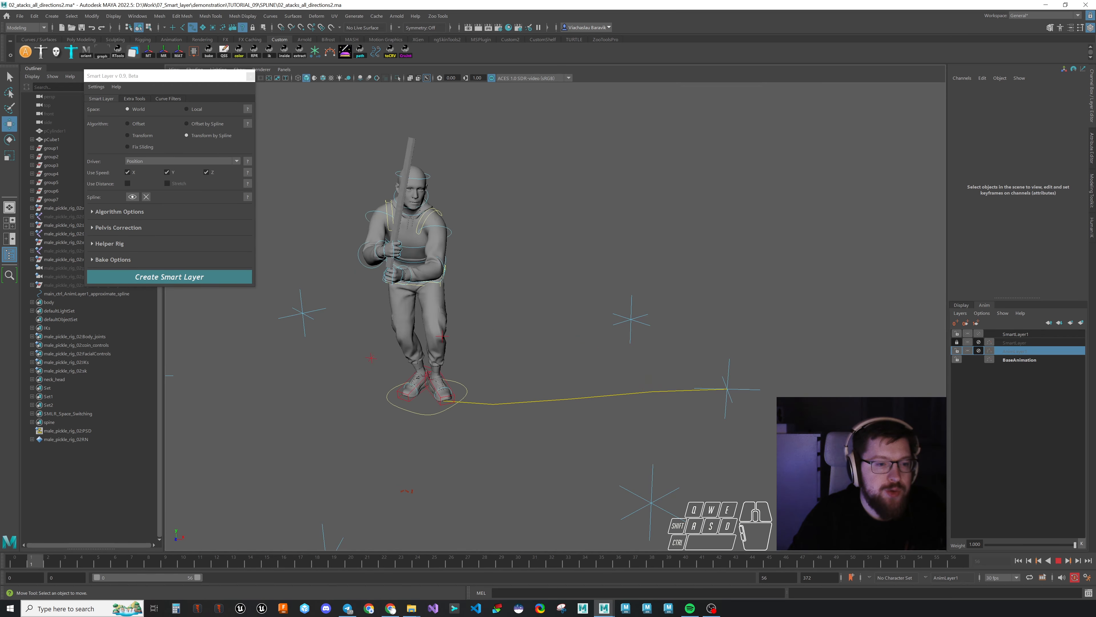
Step: Inspect the pose at frame 27, mute SmartLayer1, unmute AnimLayer1 and return to frame 0
left_click_drag(82, 560, 463, 540)
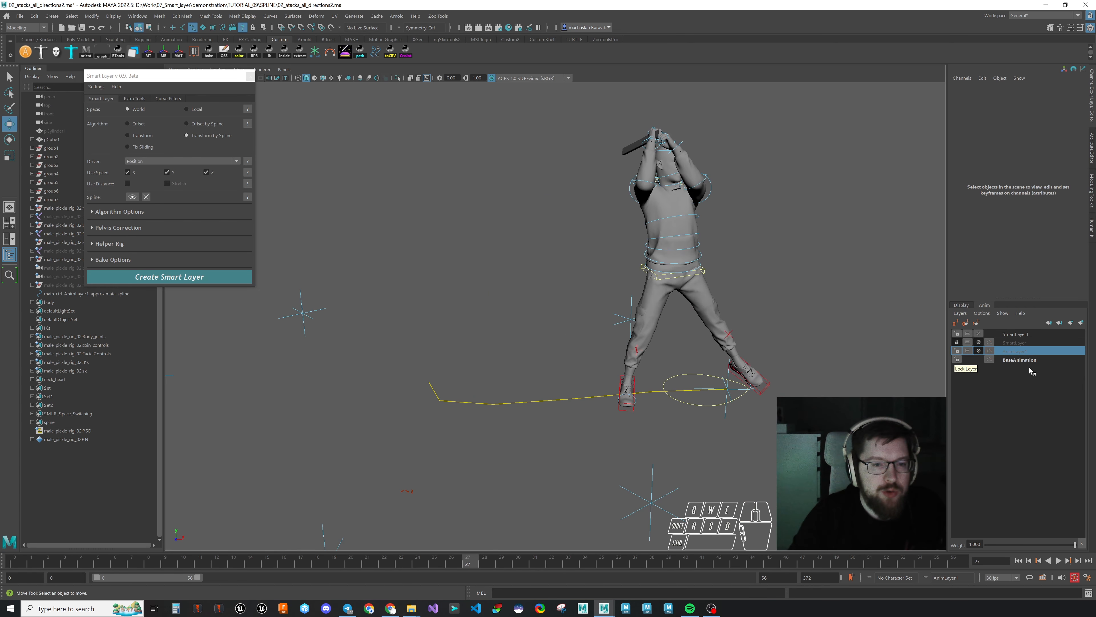
left_click(979, 333)
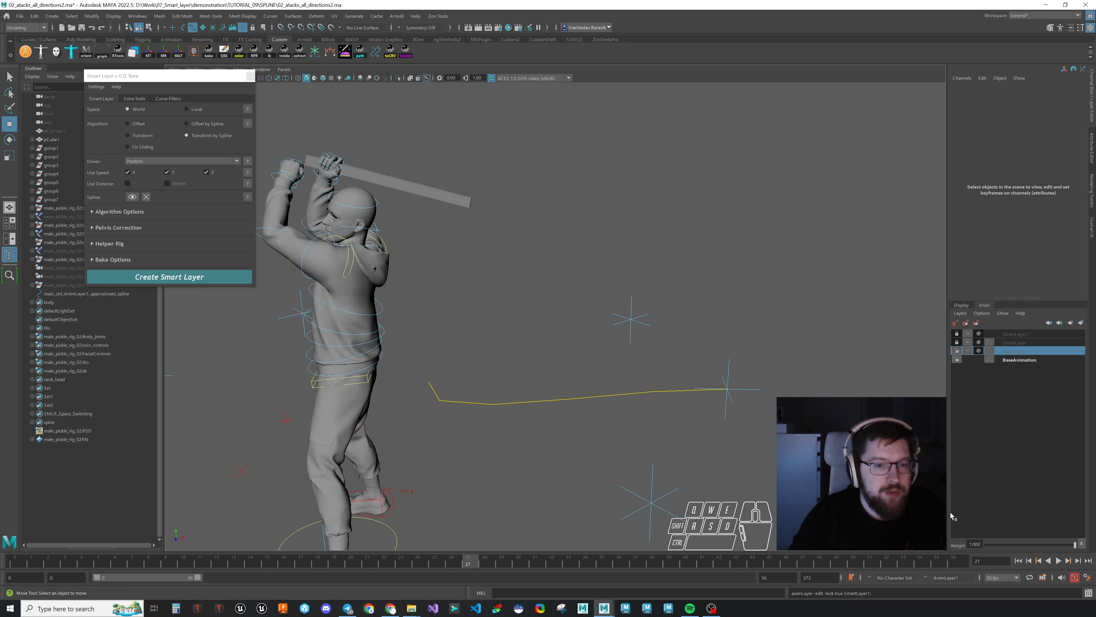
key("alt+shift+v")
Step: Enable Pelvis Correction with the metahuman config and take the male_pickle_rig_02 namespace from the selected main control
left_click(118, 228)
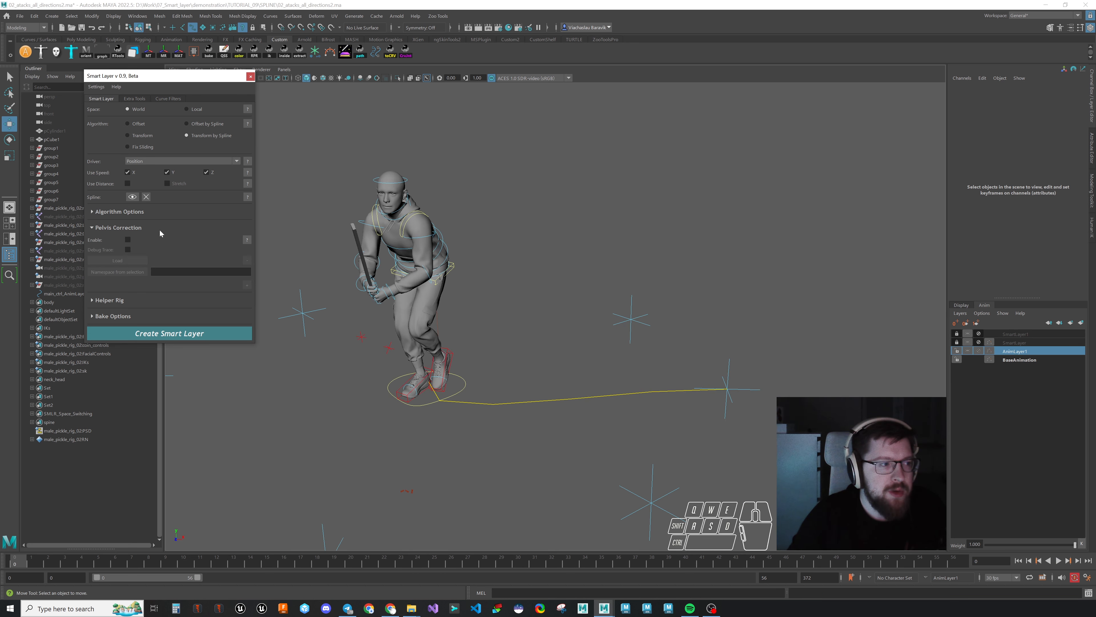
left_click(128, 239)
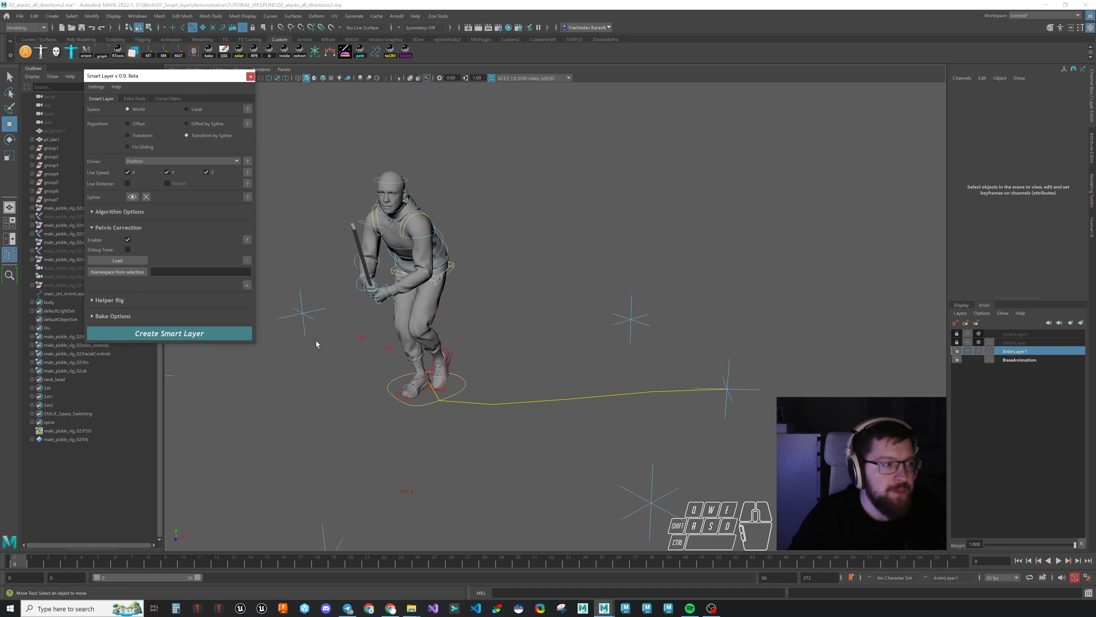
left_click(117, 261)
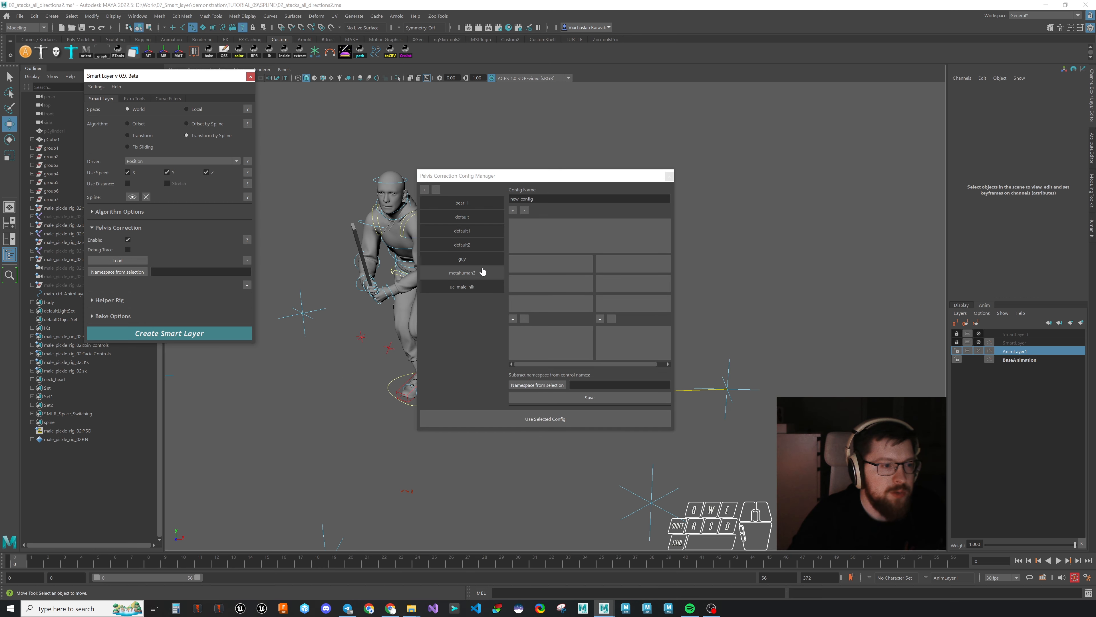
left_click(560, 420)
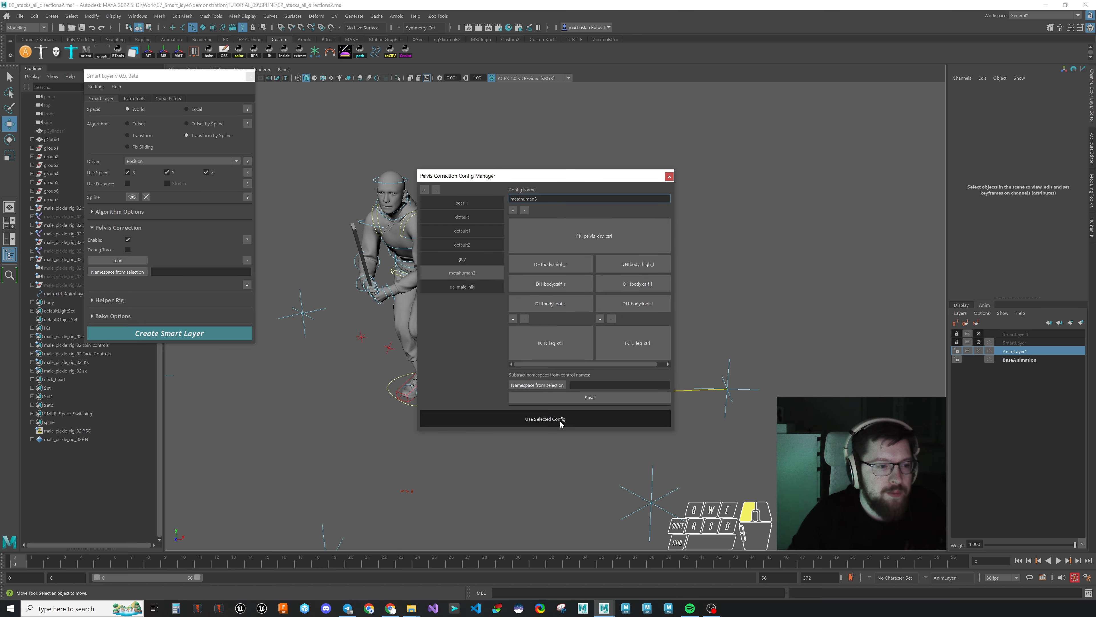
left_click(413, 407)
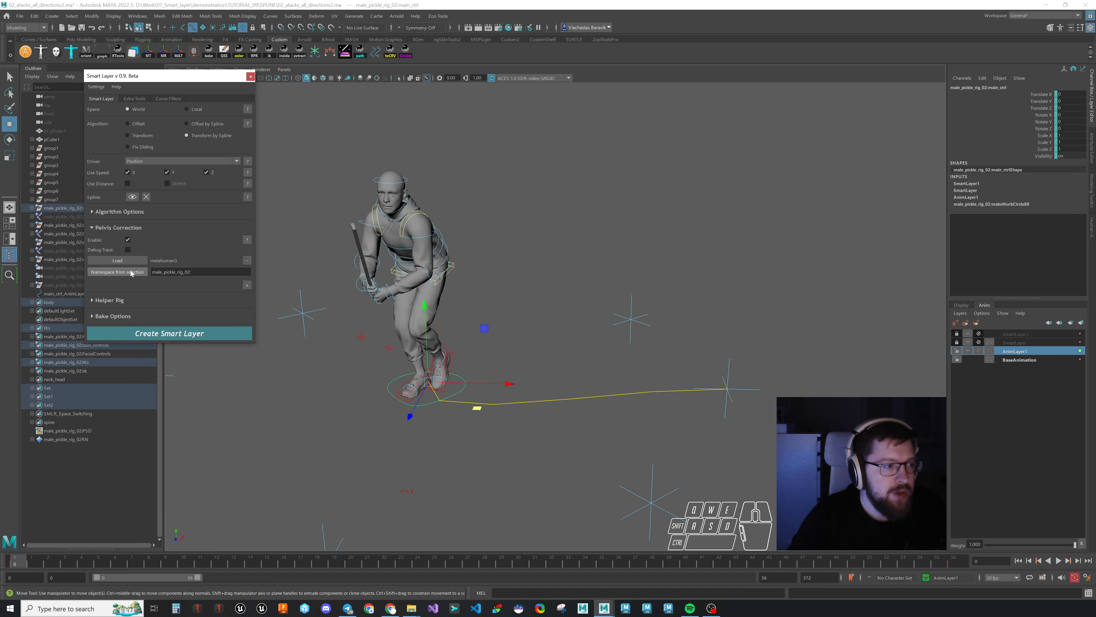
left_click(118, 271)
Step: Select the pelvis control, create a Smart Layer with pelvis correction, and scrub to frame 25
left_click(451, 266)
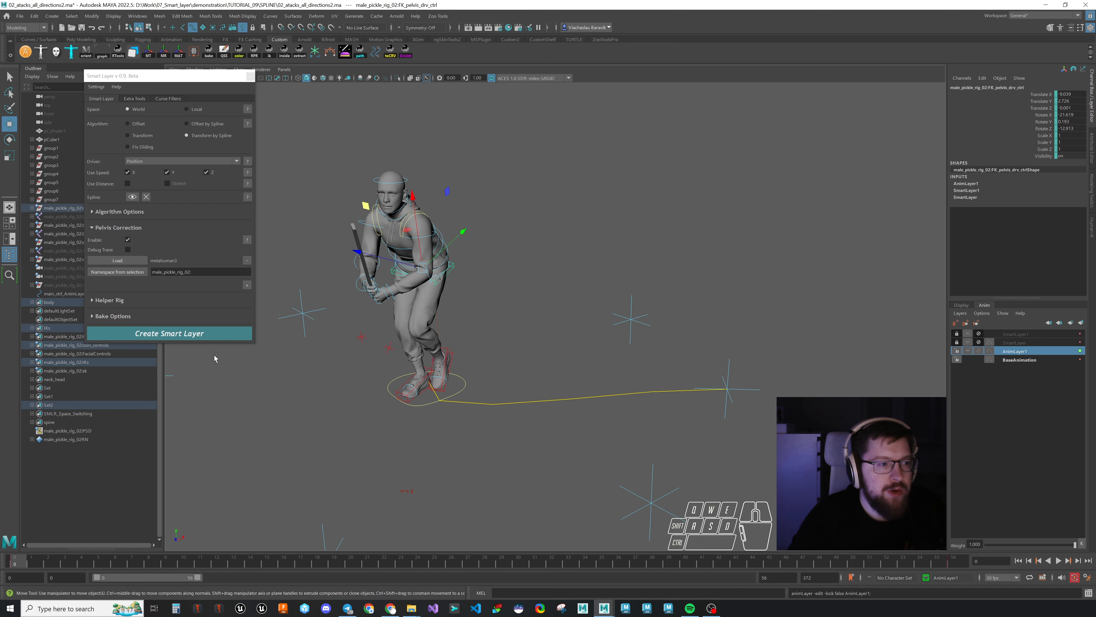
left_click(212, 332)
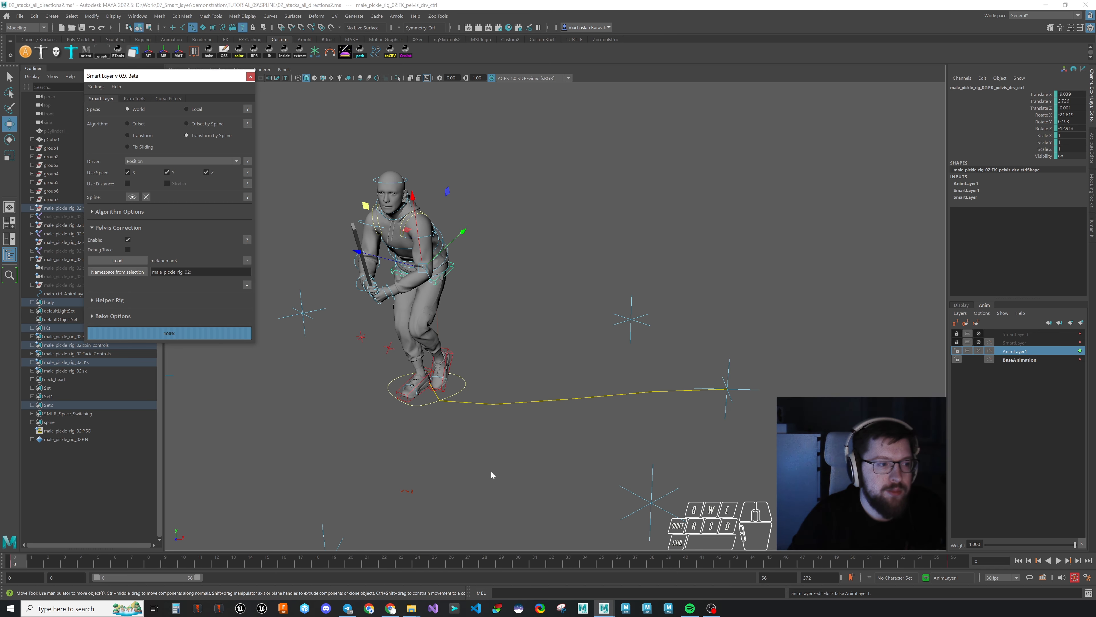
left_click_drag(25, 564, 441, 549)
Step: Compare the leg pose with and without correction by lowering the PelvisCorrection layer's weight to 0 and raising it again
left_click(1048, 334)
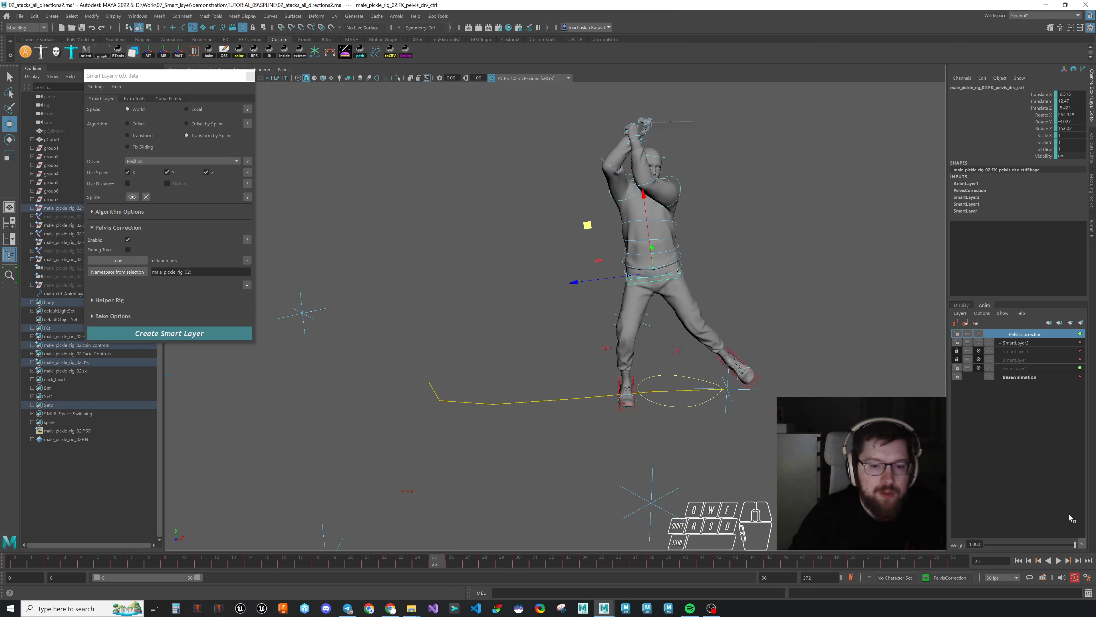
left_click_drag(1076, 545, 965, 545)
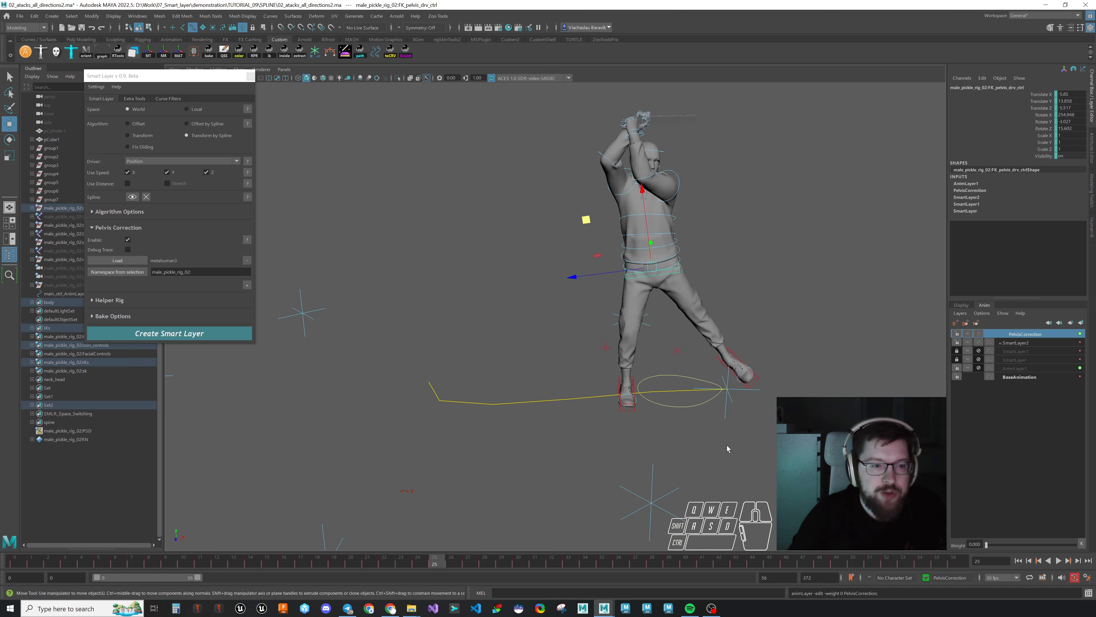
right_click_drag(702, 422, 761, 413, "alt")
left_click_drag(761, 413, 726, 442, "alt")
left_click_drag(986, 545, 1056, 548)
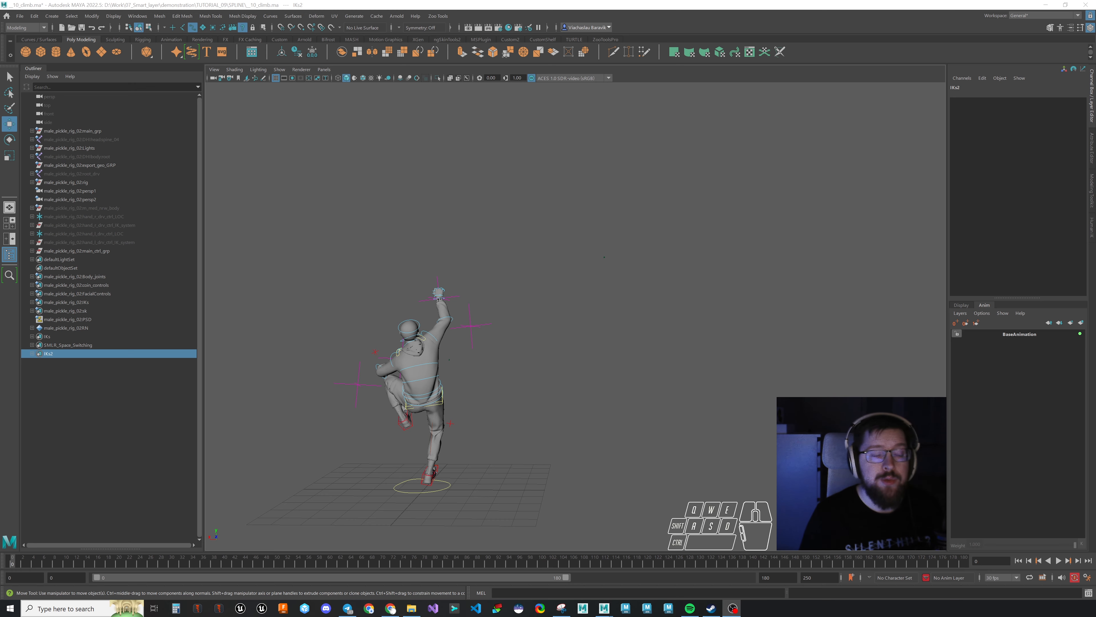
Step: In 10_climb.ma, select the rig controls in the IKs2 set and create an animation layer for them
left_click_drag(19, 562, 53, 560)
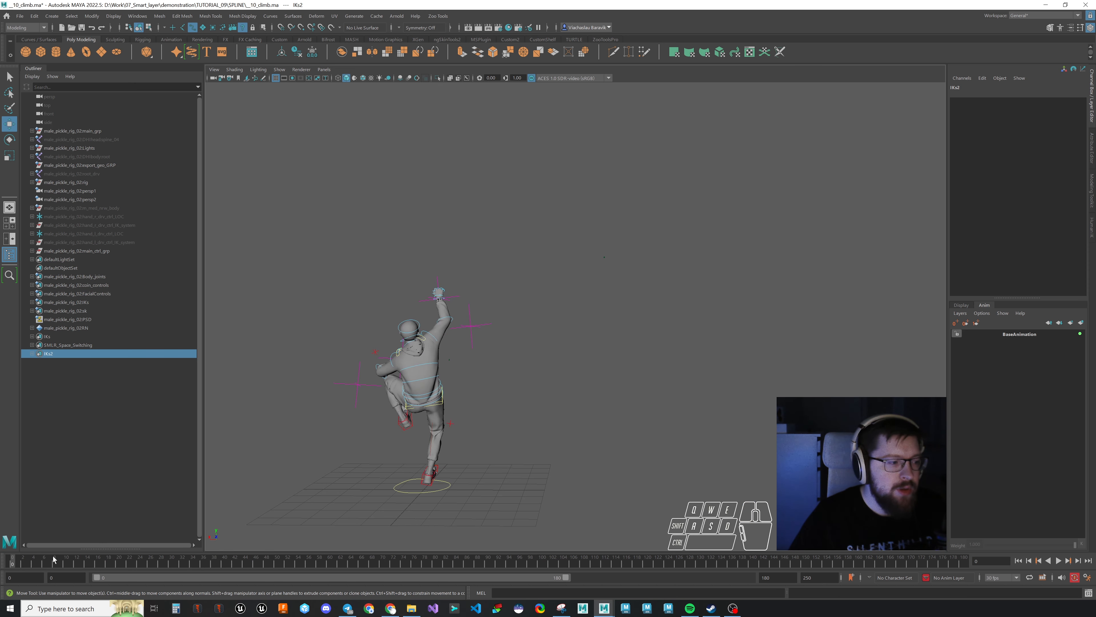
left_click(458, 499)
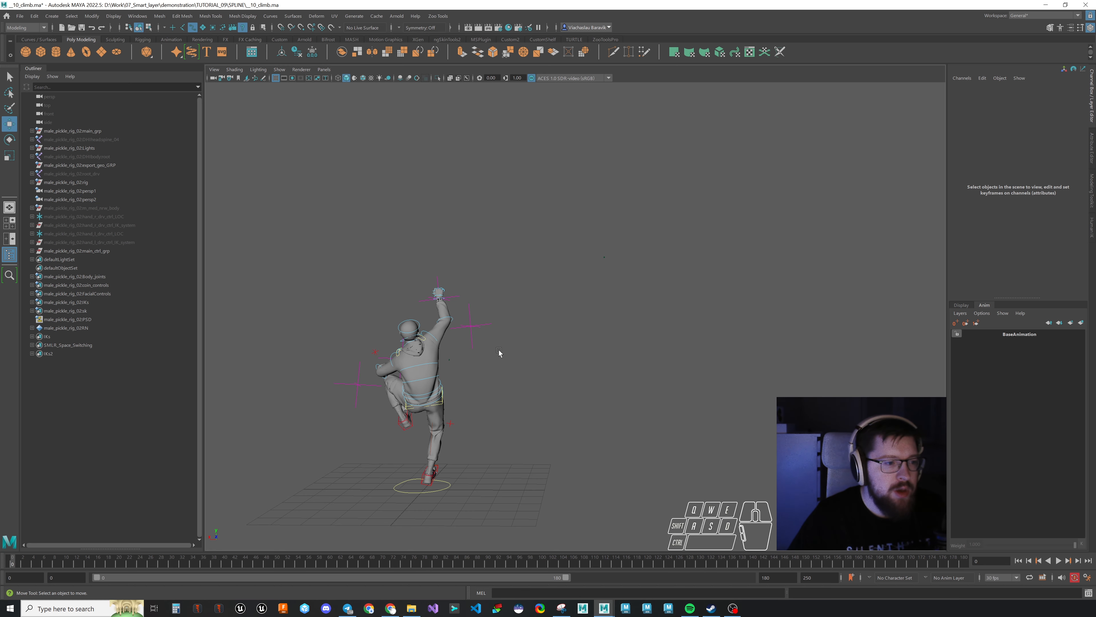
left_click(69, 353)
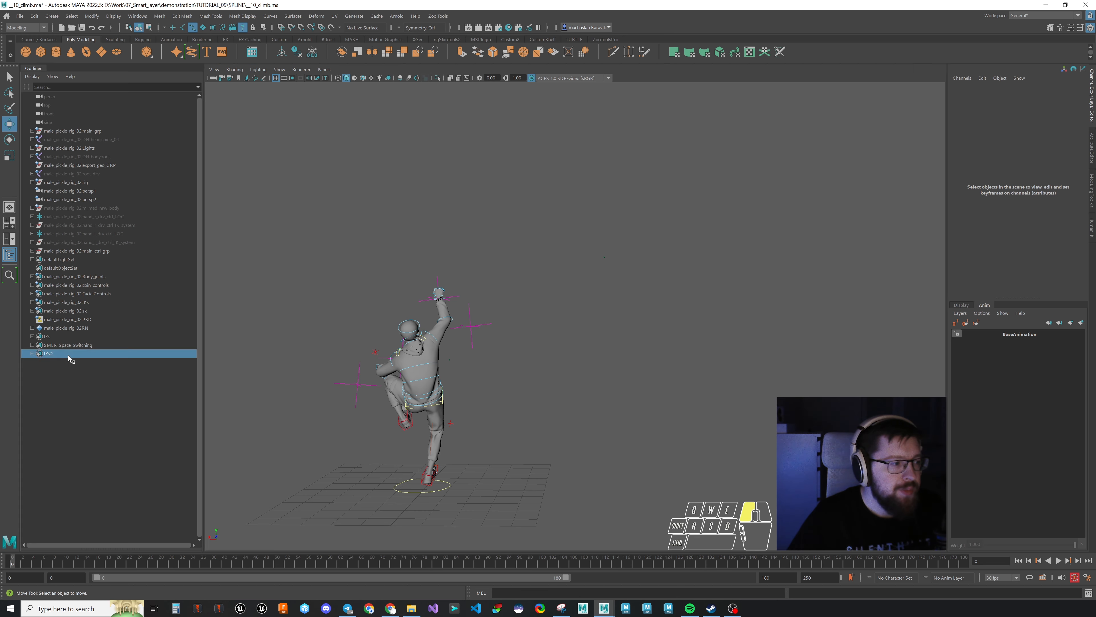
right_click(71, 355)
left_click(112, 360)
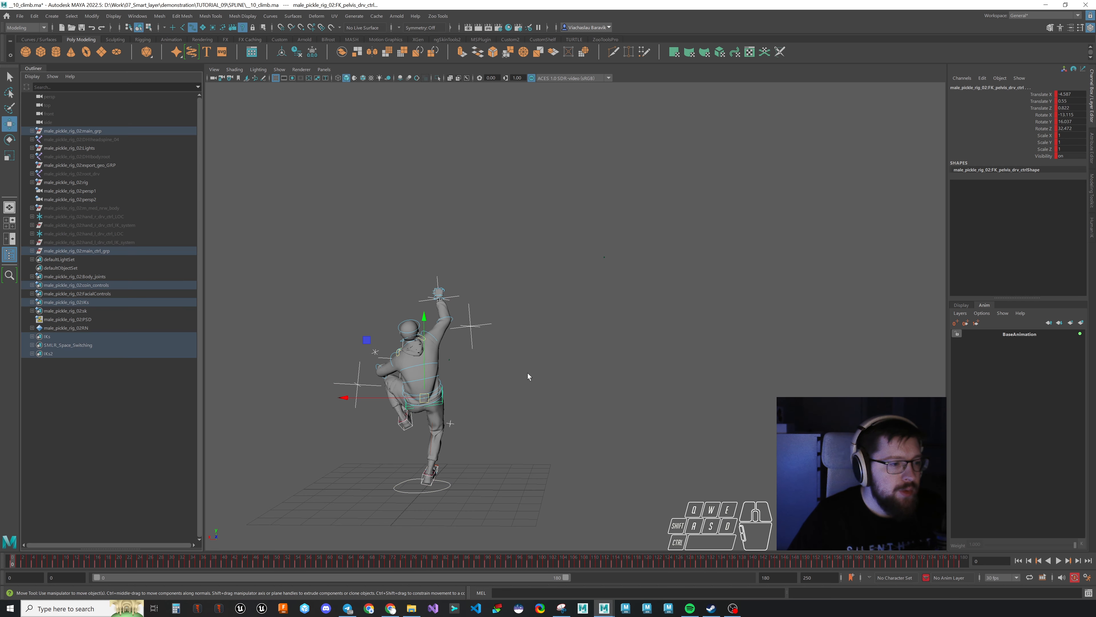
left_click(1081, 323)
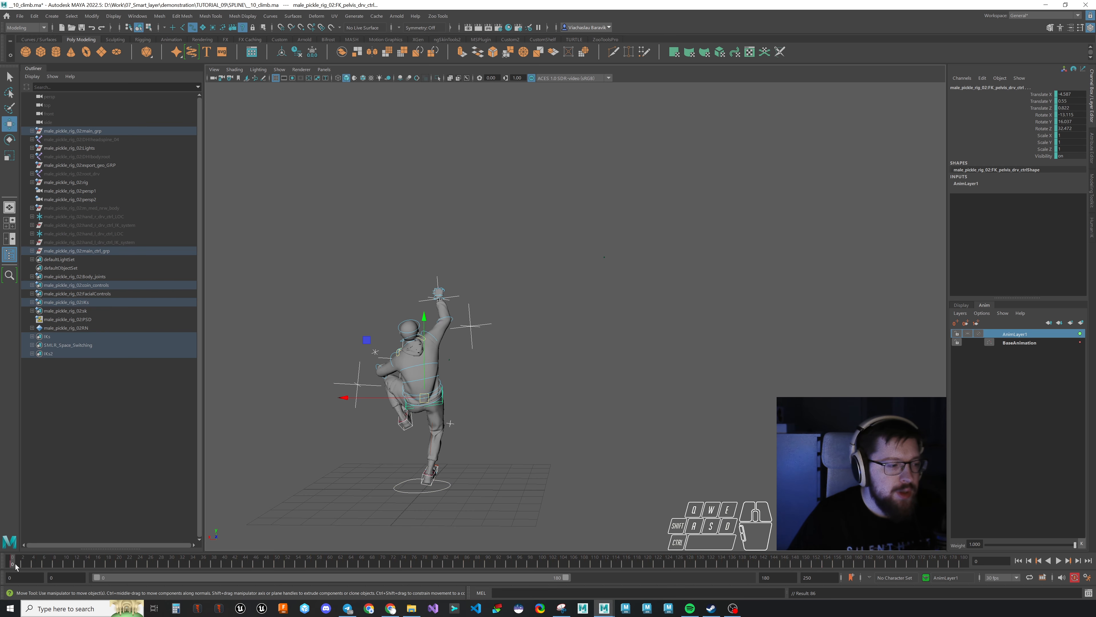
Step: Review the climb animation and set the pelvis control as the Smart Layer's center object
left_click_drag(13, 566, 964, 561)
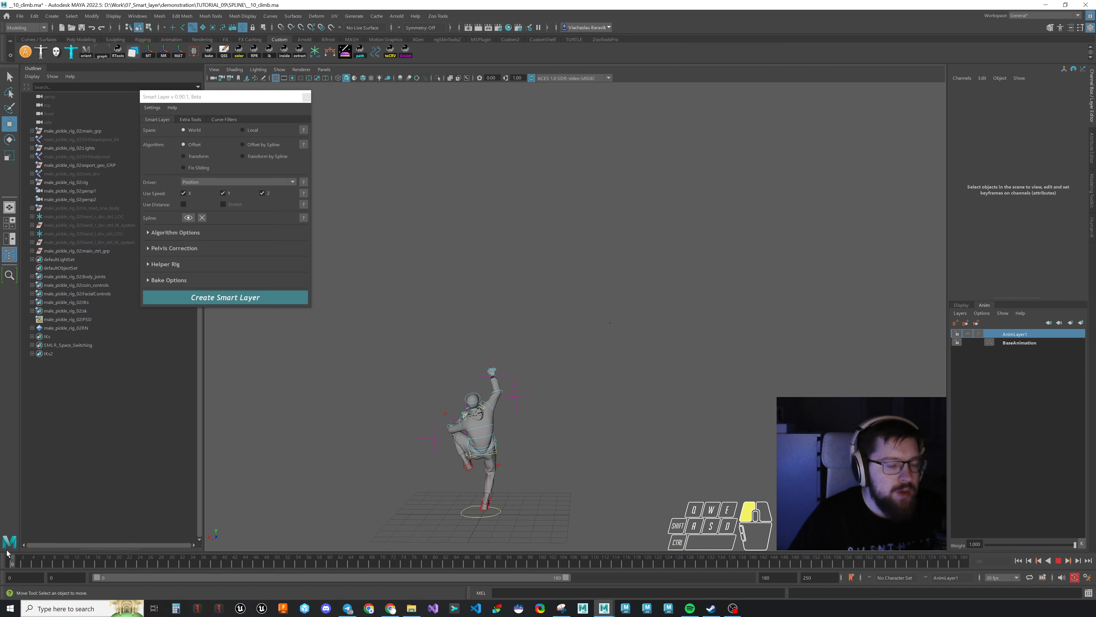
left_click_drag(226, 552, 334, 542)
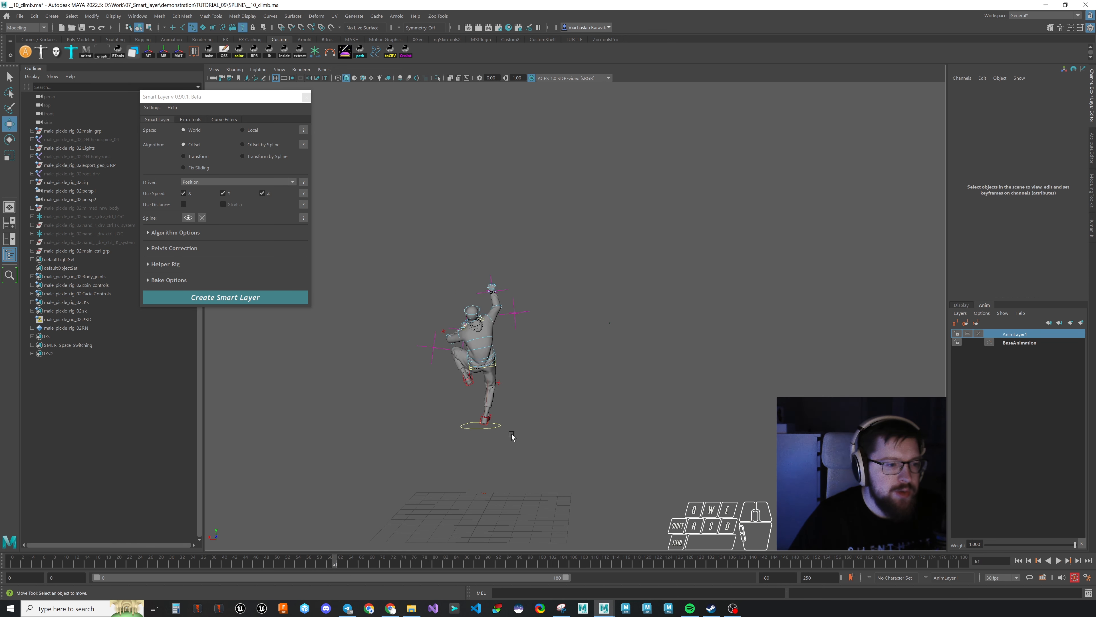
left_click(493, 367)
left_click(196, 233)
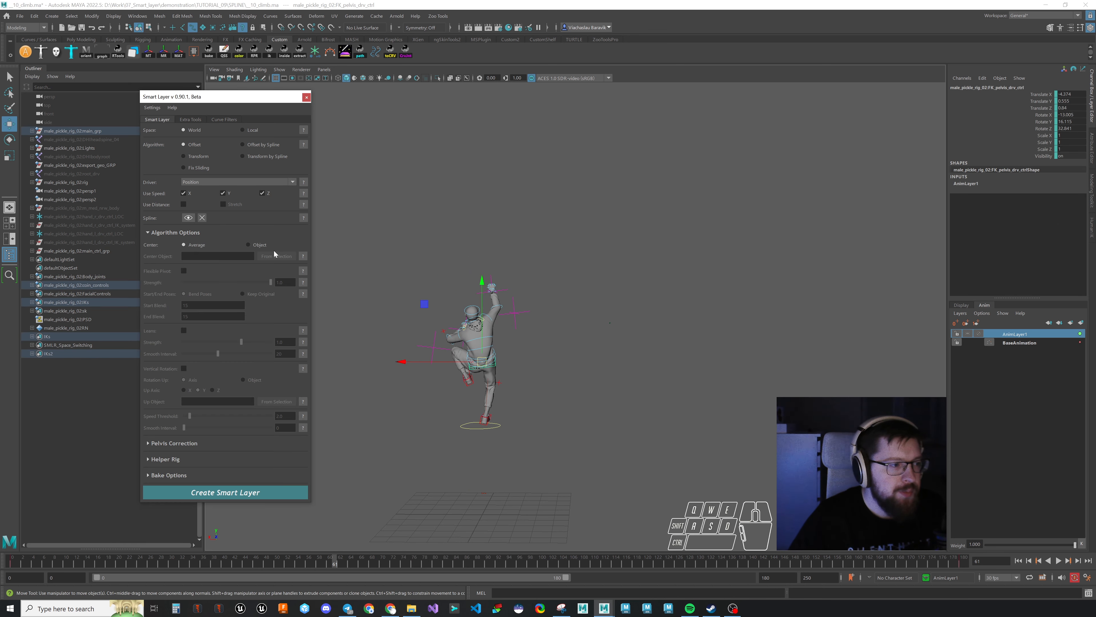
left_click(213, 234)
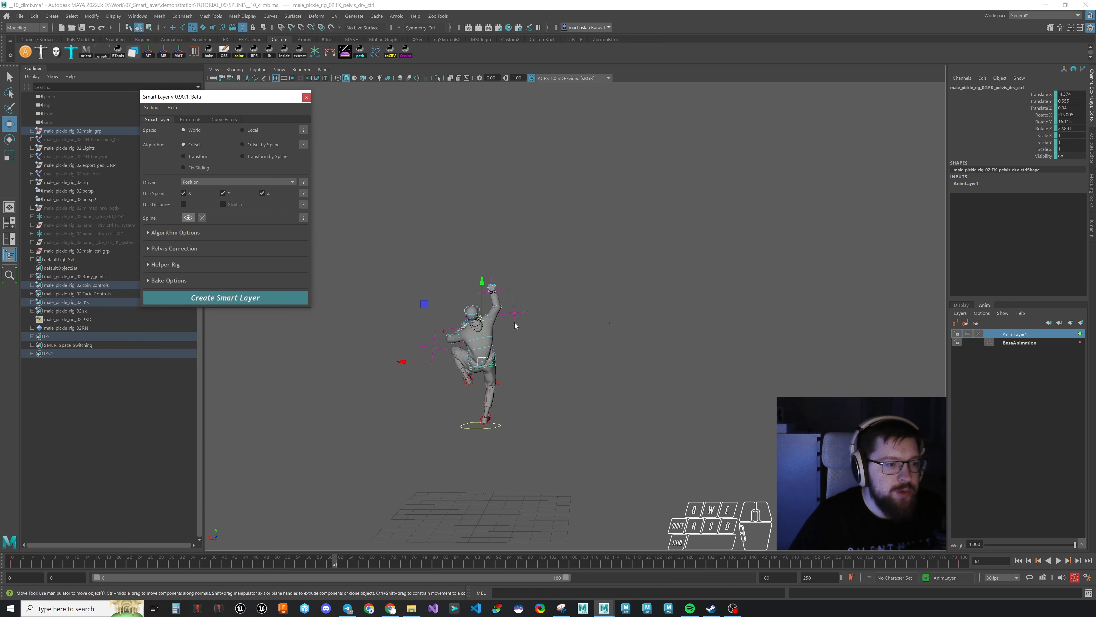
Step: Show the pelvis spline, and at frame 180 move the main control to about X -194, Y 275 to redirect the climb diagonally
left_click_drag(340, 568, 967, 551)
left_click(500, 255)
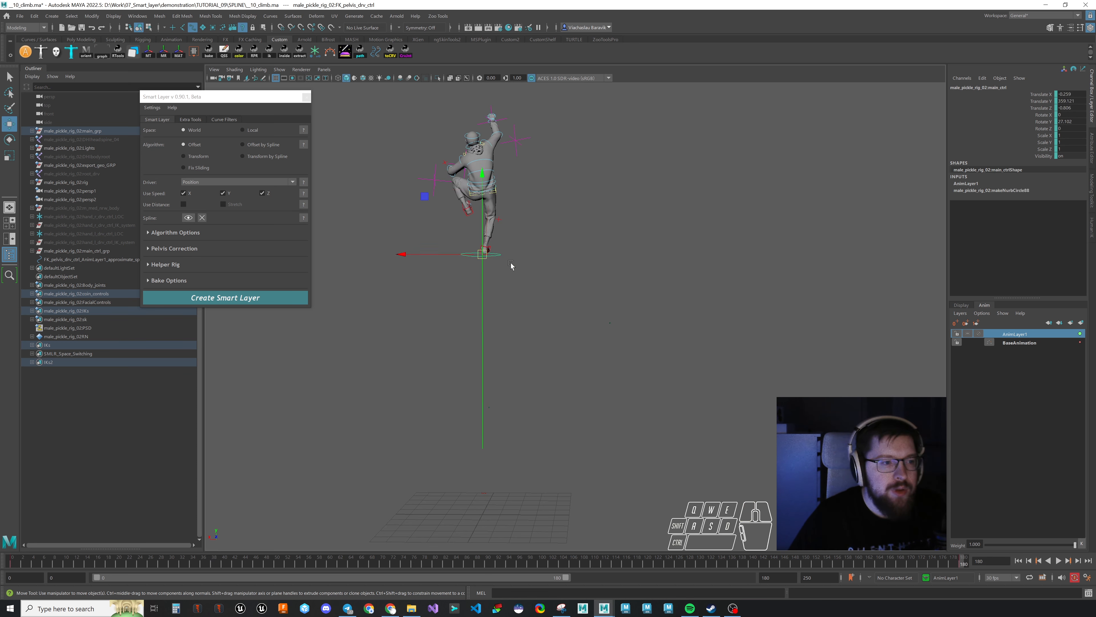
middle_click_drag(424, 199, 565, 256)
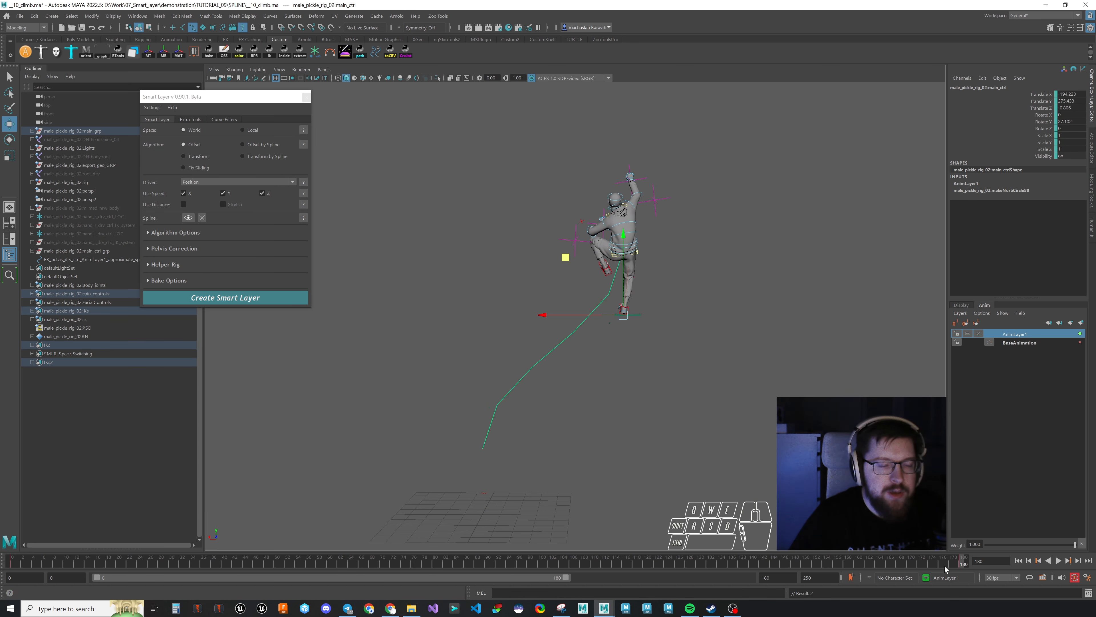
left_click_drag(962, 565, 13, 575)
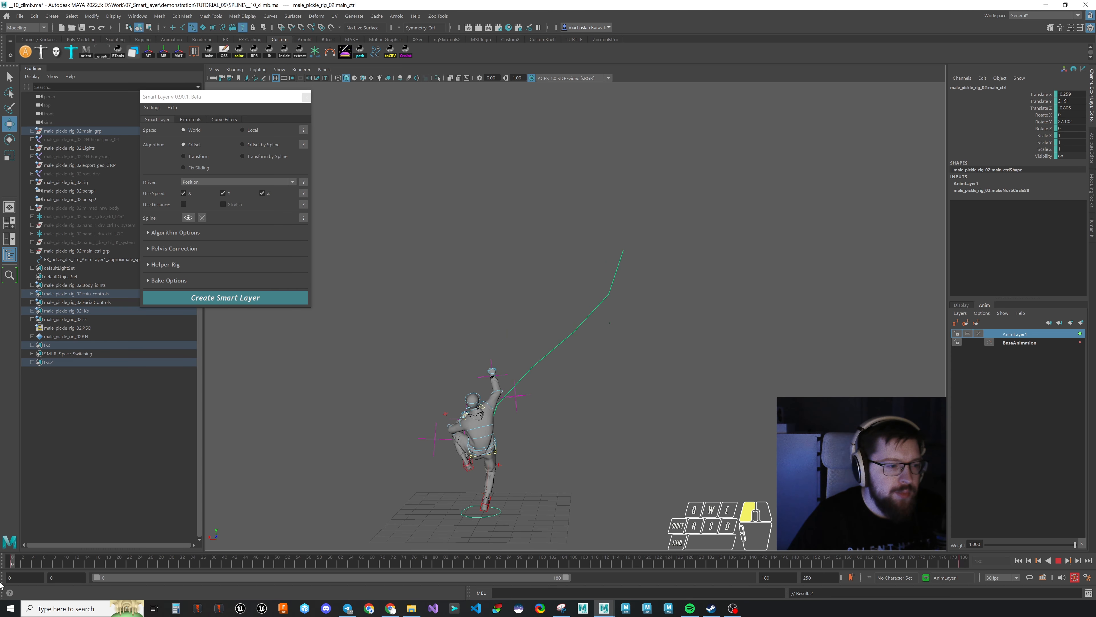
Step: Create a Smart Layer with the Transform by Spline algorithm and review the redirected climb up to frame 113
left_click(255, 157)
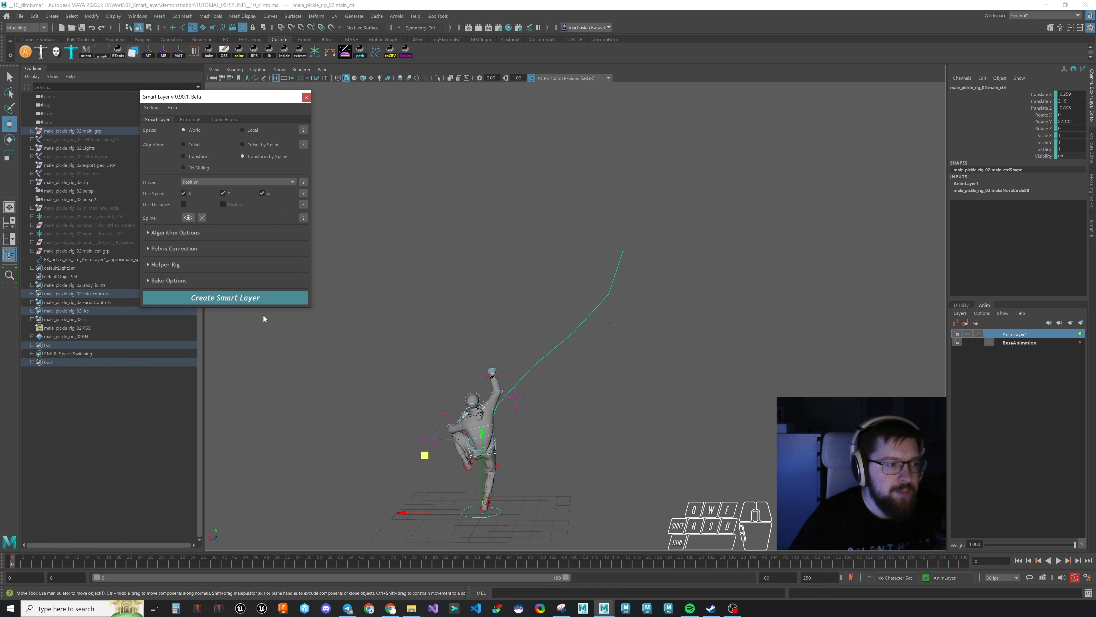
left_click(225, 297)
left_click_drag(12, 556, 939, 564)
key("alt+v")
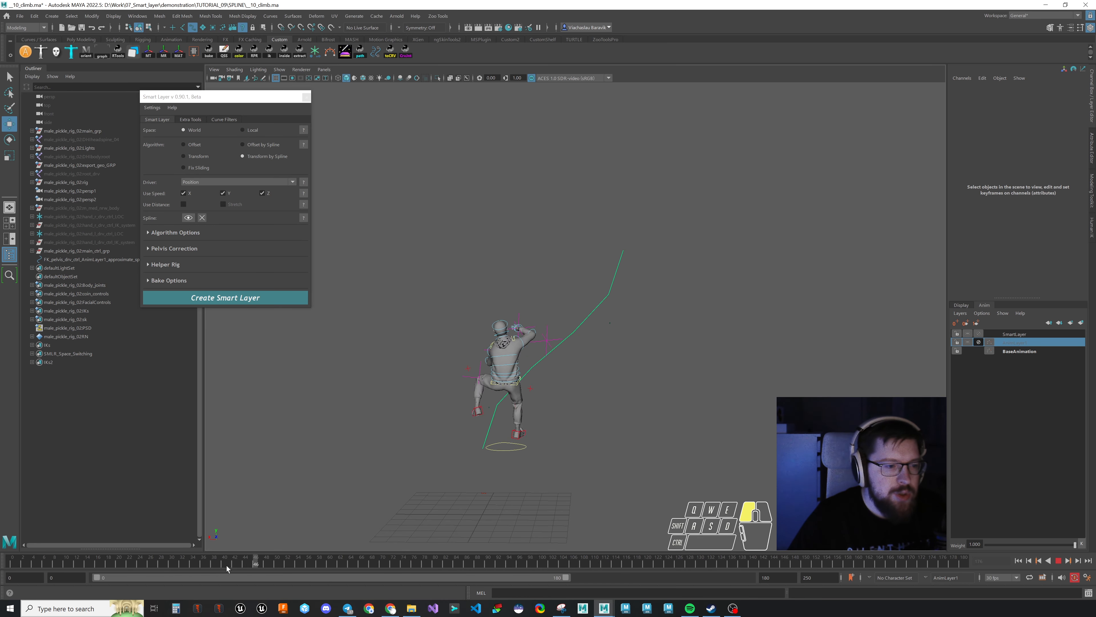
left_click_drag(304, 568, 611, 563)
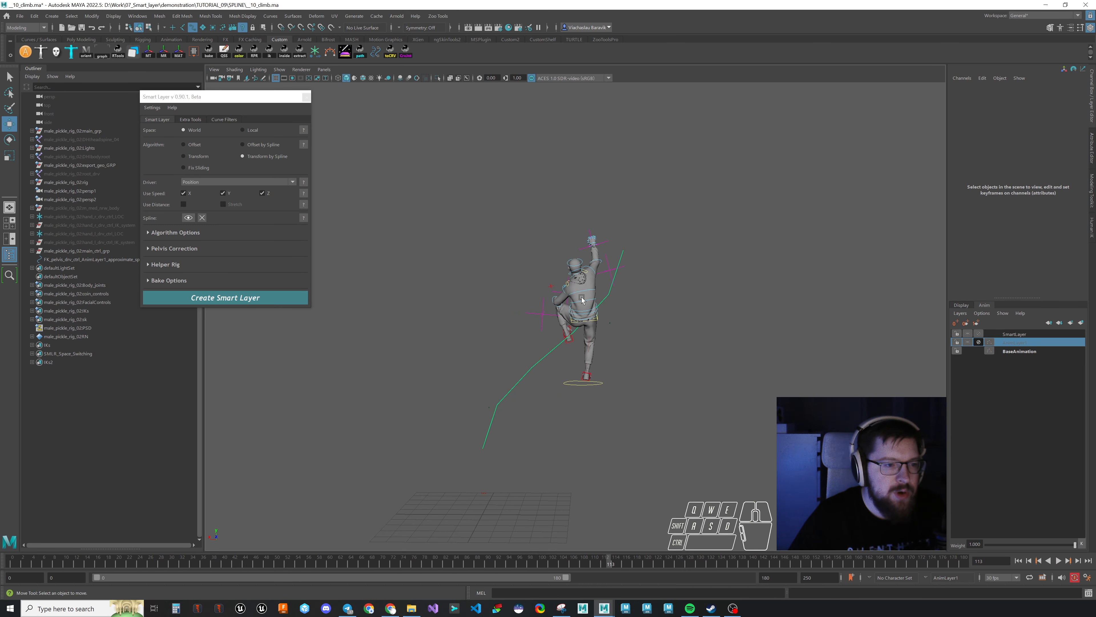
Step: Create a second Smart Layer from AnimLayer1 with Vertical Rotation enabled and the first SmartLayer muted, and review the climb
left_click(181, 233)
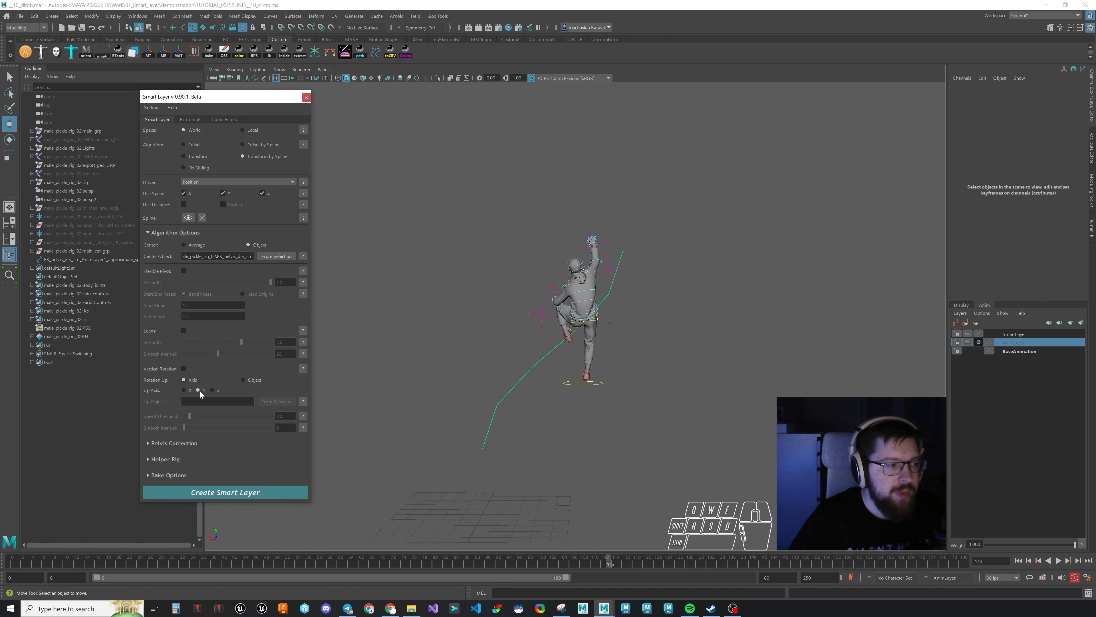
left_click(184, 368)
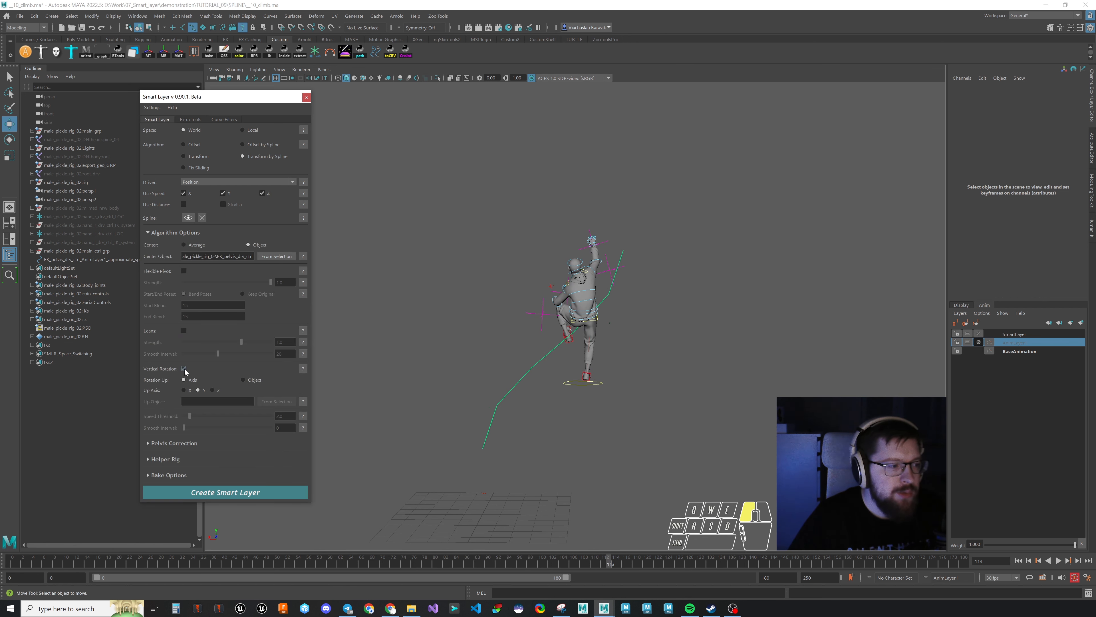
left_click(181, 234)
left_click(989, 342)
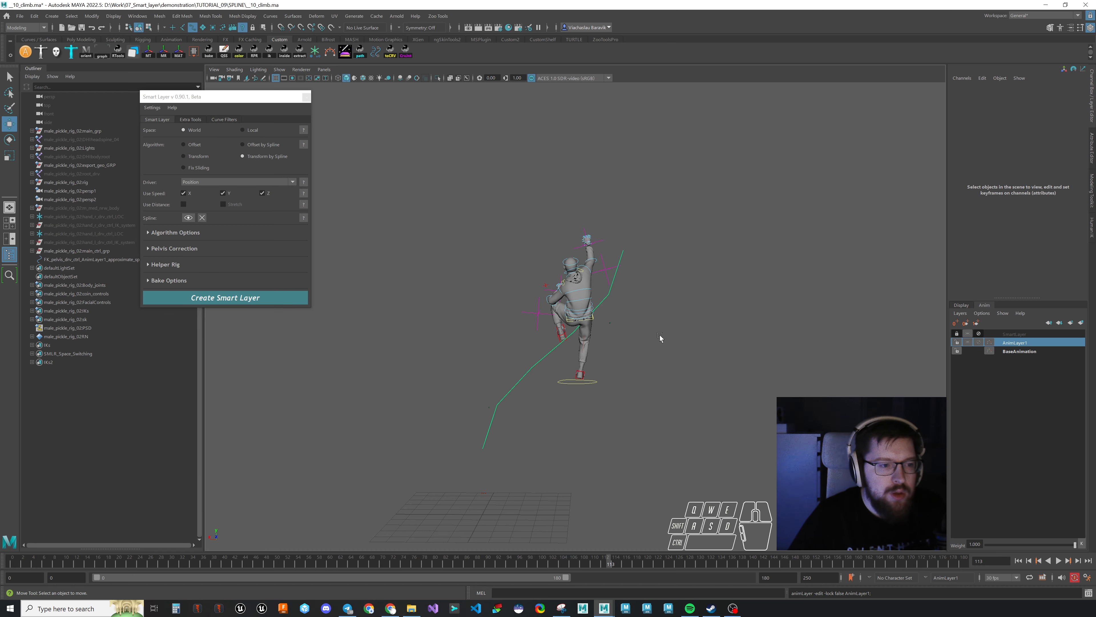
left_click(250, 303)
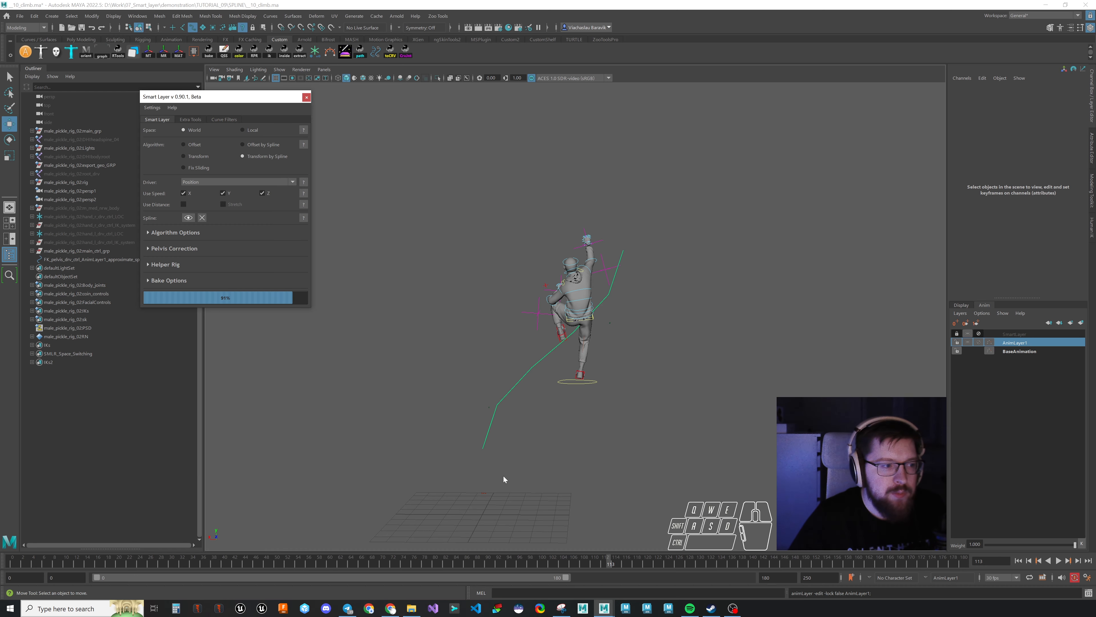
key("alt+v")
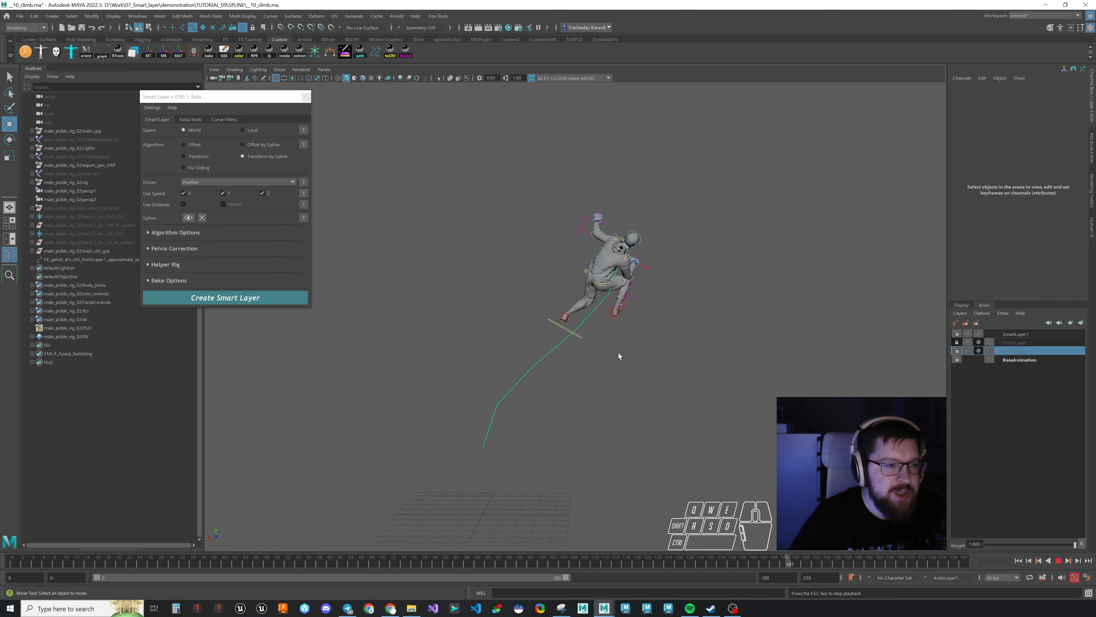
left_click(109, 557)
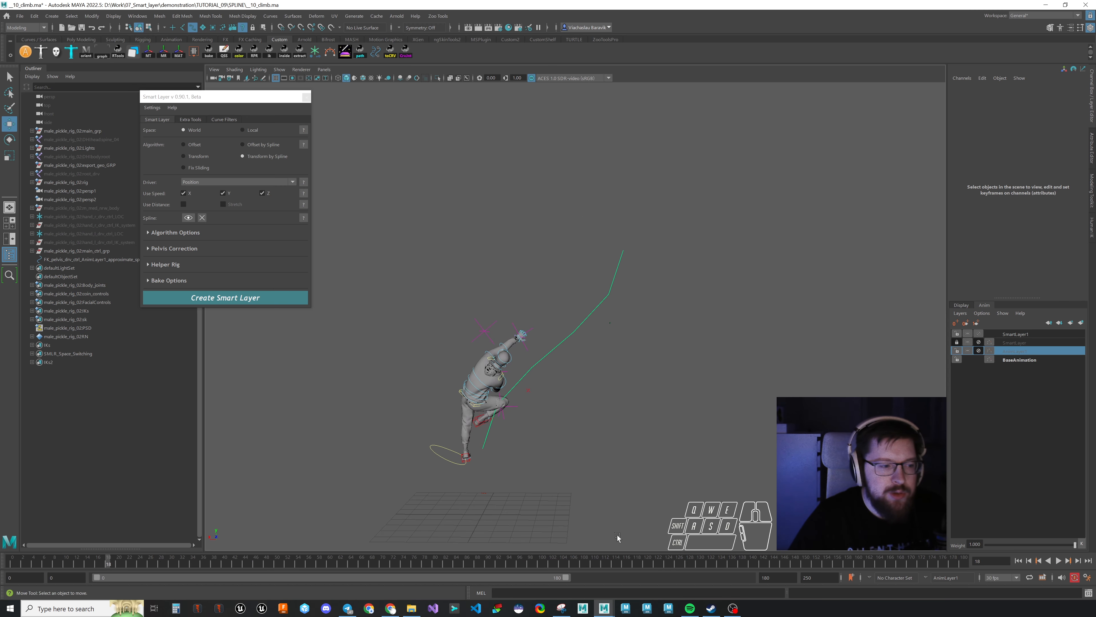
left_click_drag(109, 557, 1, 557)
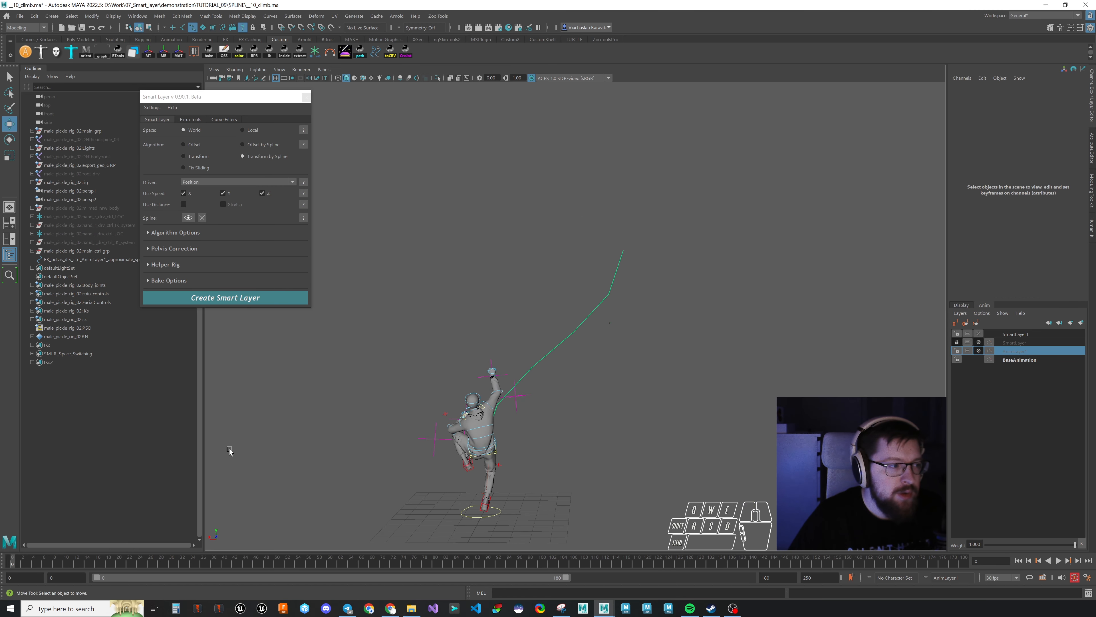
left_click(189, 236)
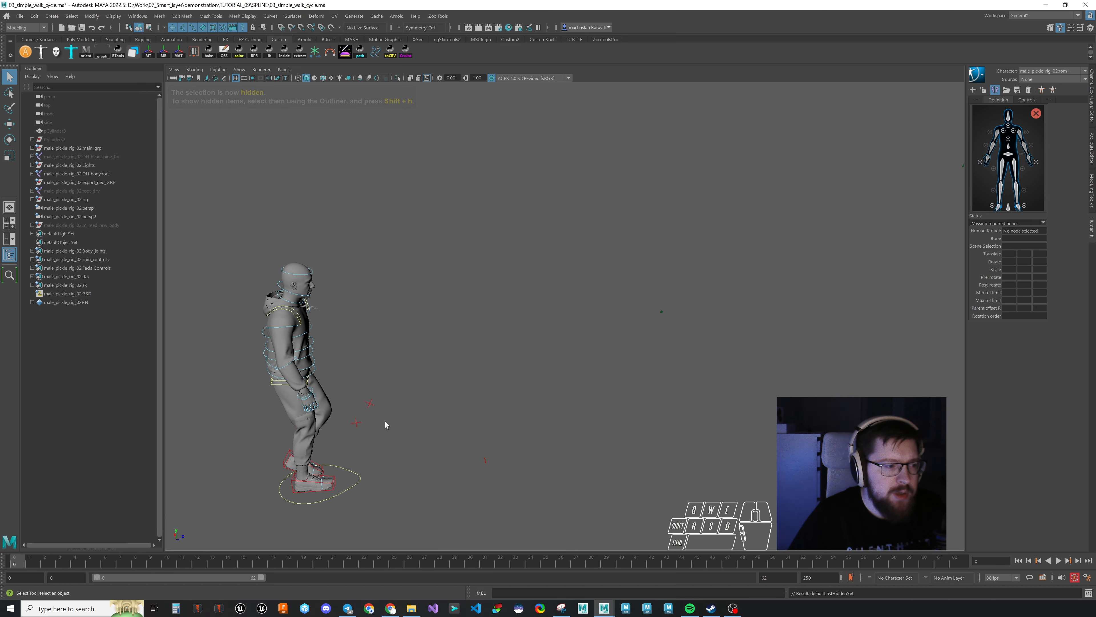
Step: In 03_simple_walk_cycle.ma, select the rig controls in the IKs set and create an animation layer from them
mouse_move(22, 561)
left_mouse_down()
mouse_move(790, 561)
mouse_move(1045, 573)
mouse_move(15, 561)
left_mouse_up()
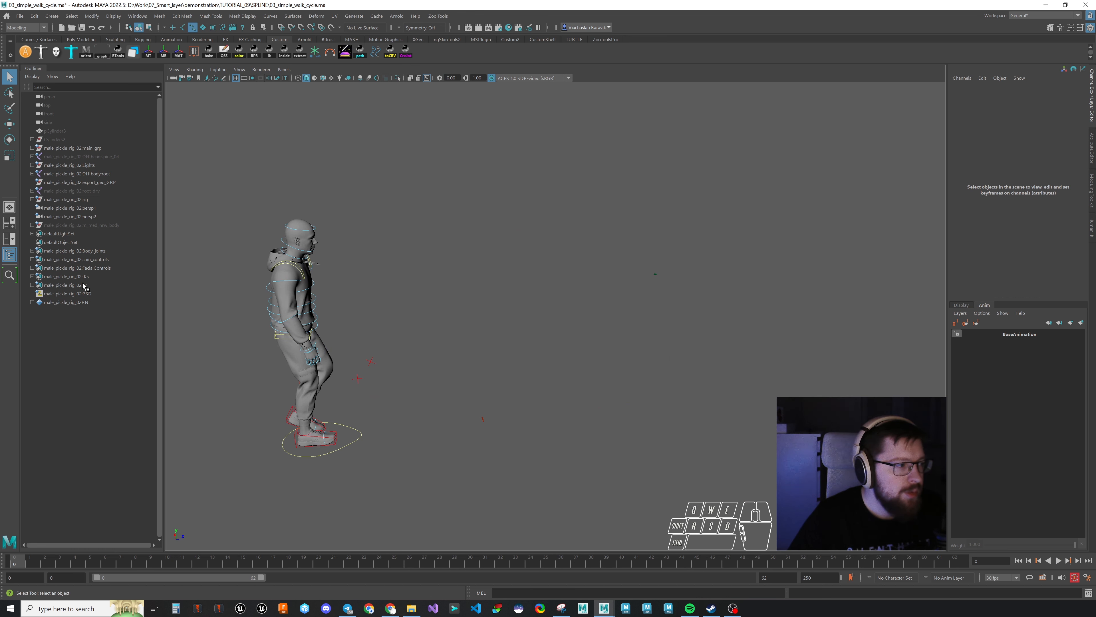
right_click(84, 286)
left_click(105, 282)
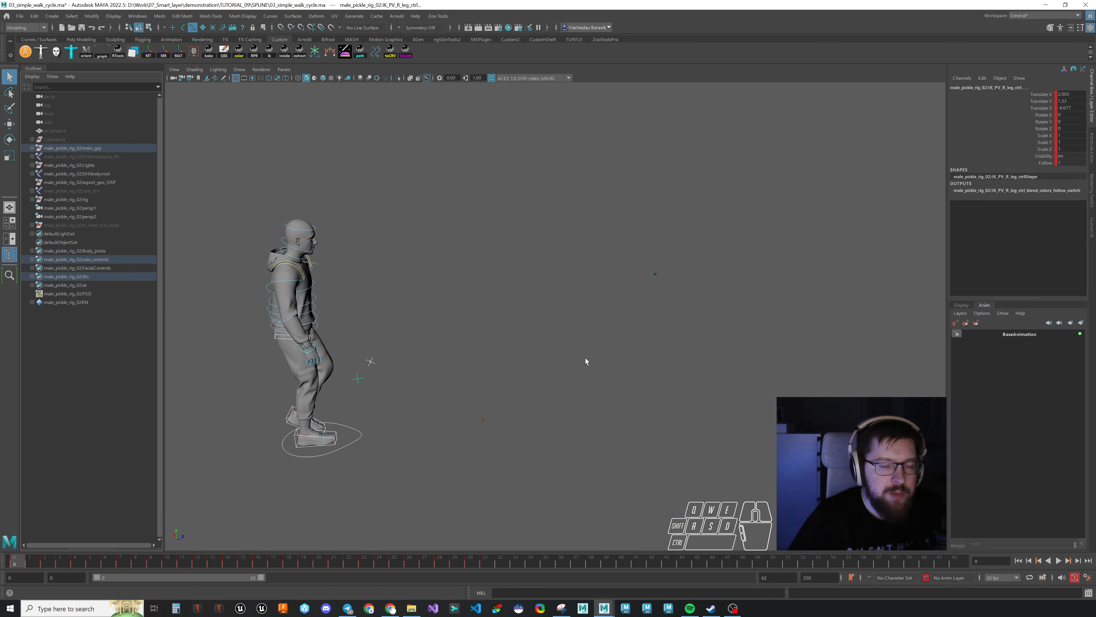
left_click(1081, 322)
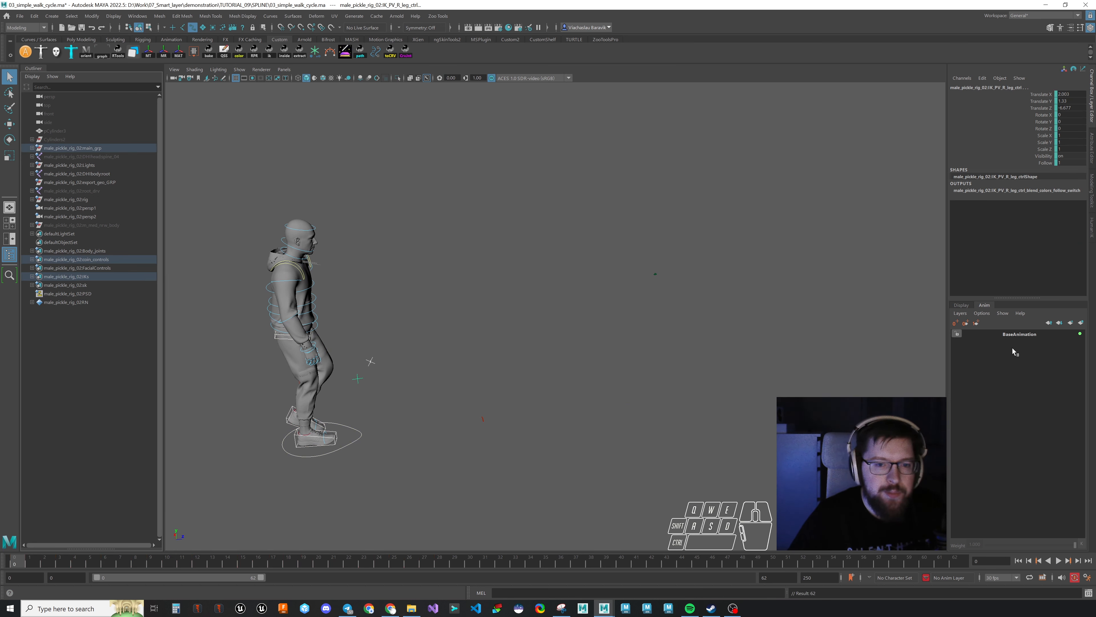
Step: At frame 62, show the main control's spline and use that control as the center object for Transform by Spline
left_click_drag(34, 560, 954, 560)
right_click_drag(627, 451, 737, 429, "alt")
middle_click_drag(736, 428, 719, 442, "alt")
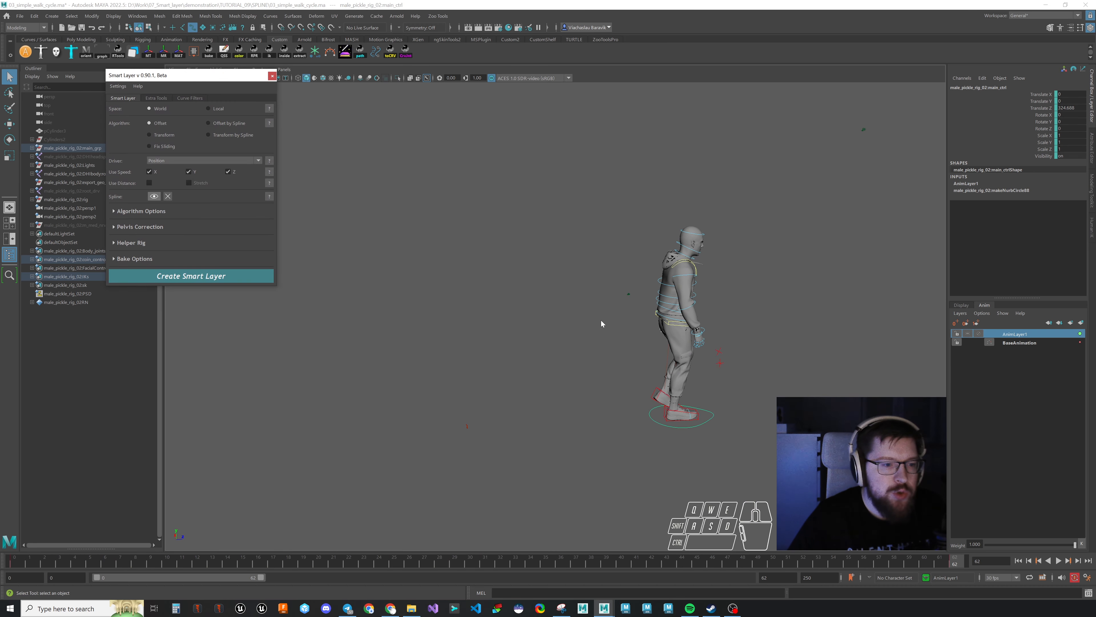
left_click(143, 210)
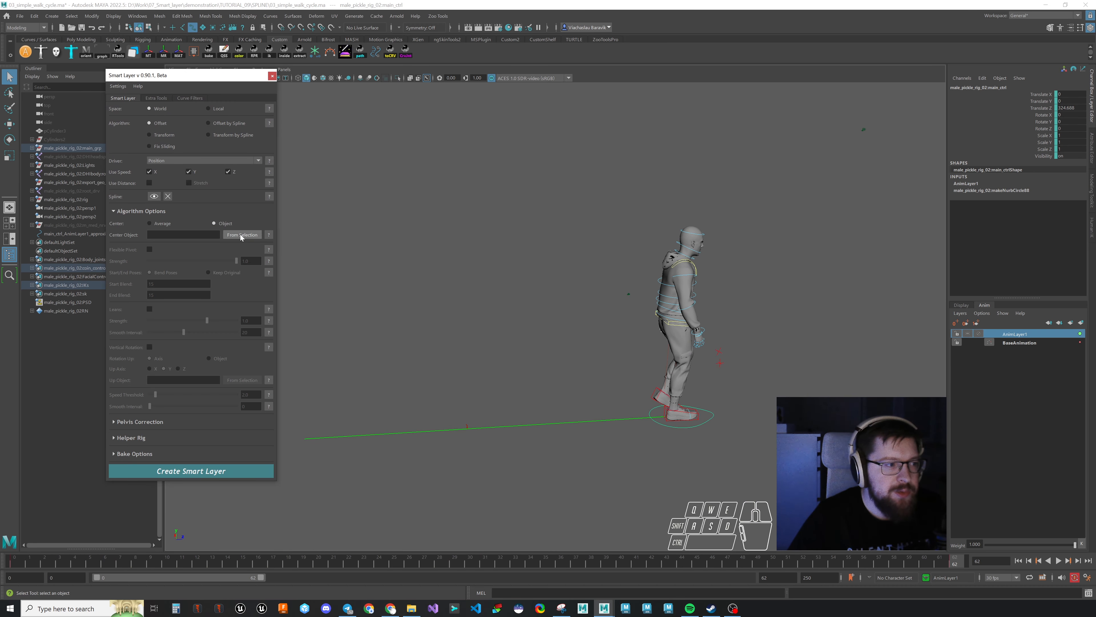
left_click(241, 236)
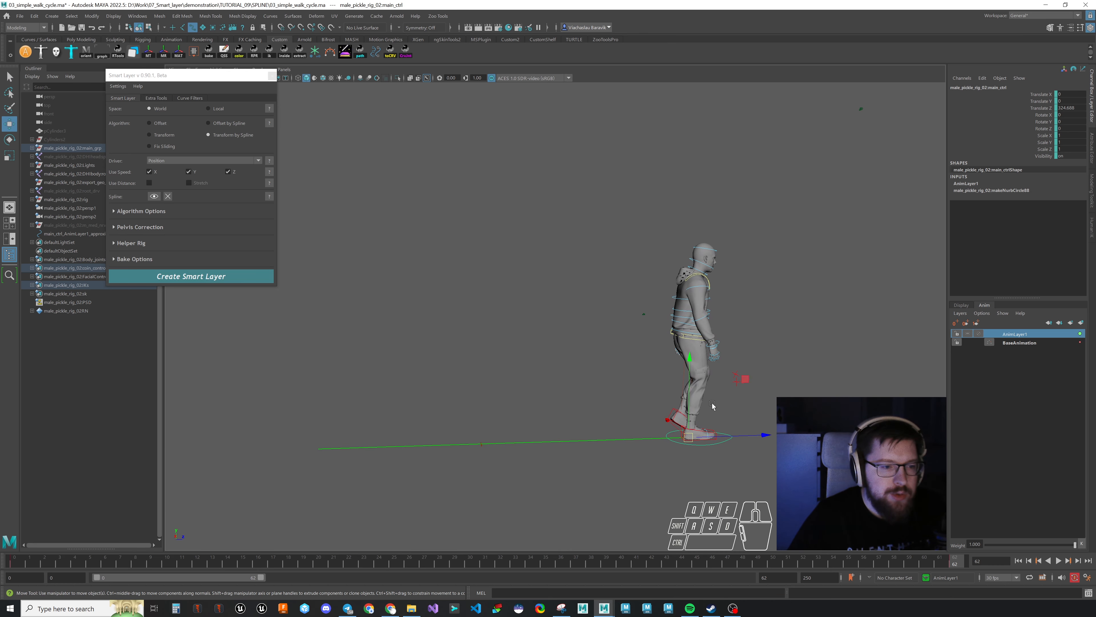
Step: Raise the main control to about Y 88 at frame 62, create a Smart Layer, and review the uphill walk
left_click_drag(689, 391, 686, 295)
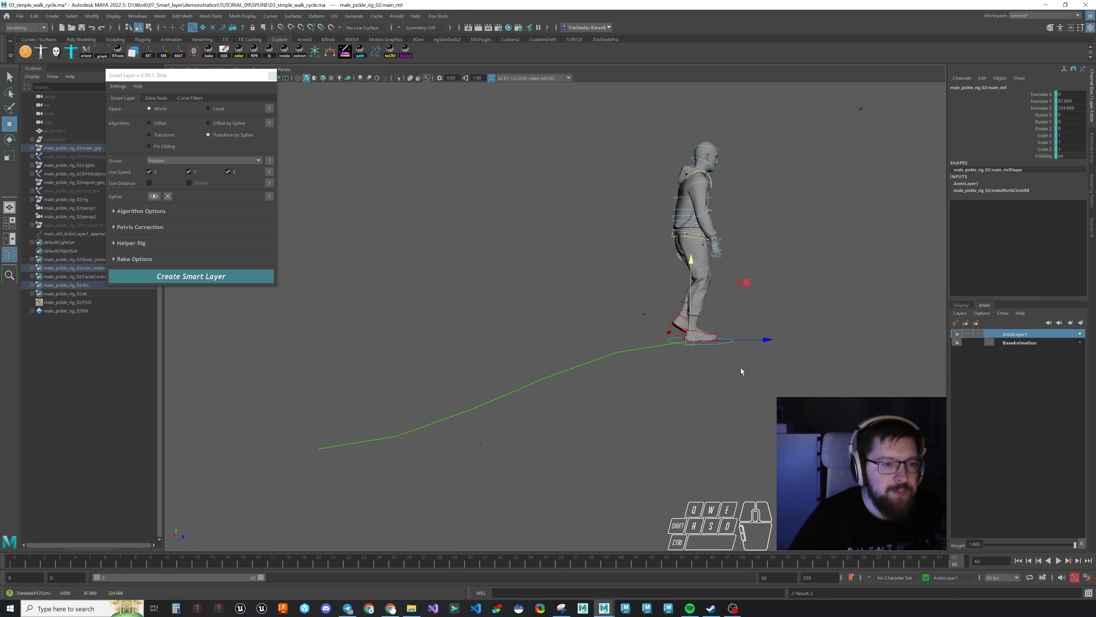
left_click(503, 373)
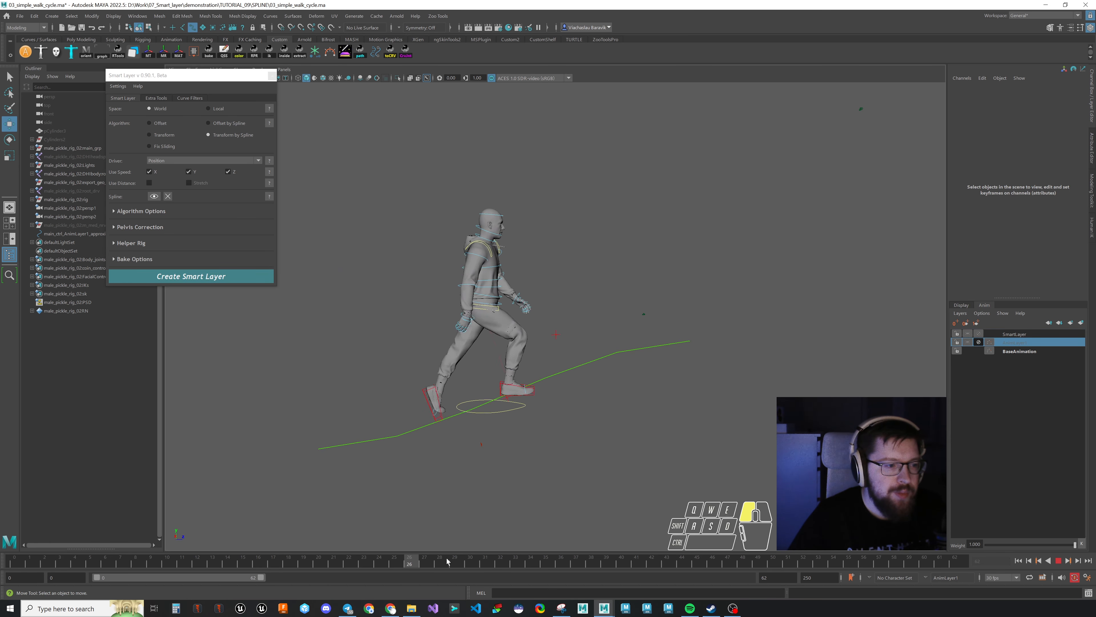
left_click(1058, 561)
mouse_move(950, 561)
left_mouse_down()
mouse_move(578, 560)
mouse_move(961, 561)
left_mouse_up()
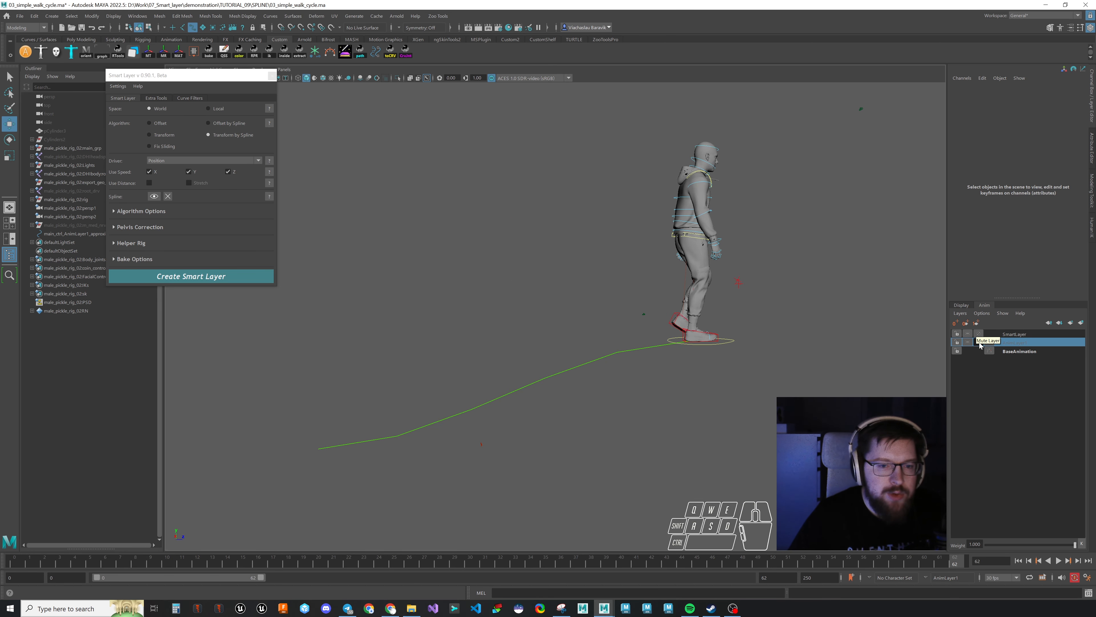
Step: Create a second Smart Layer from the reactivated AnimLayer1 with Vertical Rotation enabled, and review the walk back to frame 21
left_click(979, 341)
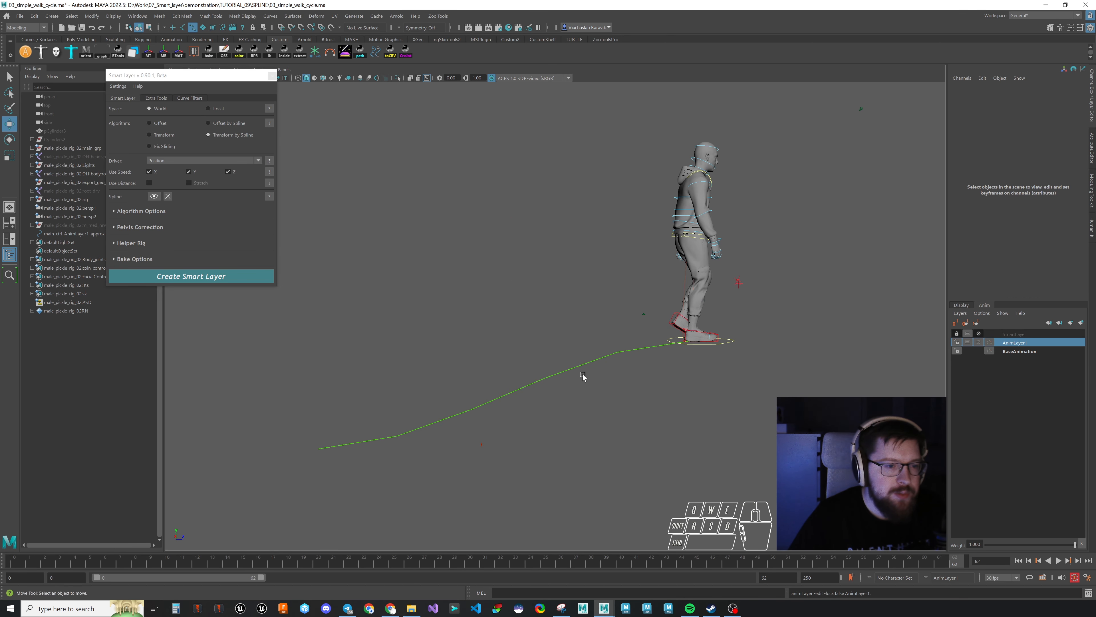
left_click(132, 212)
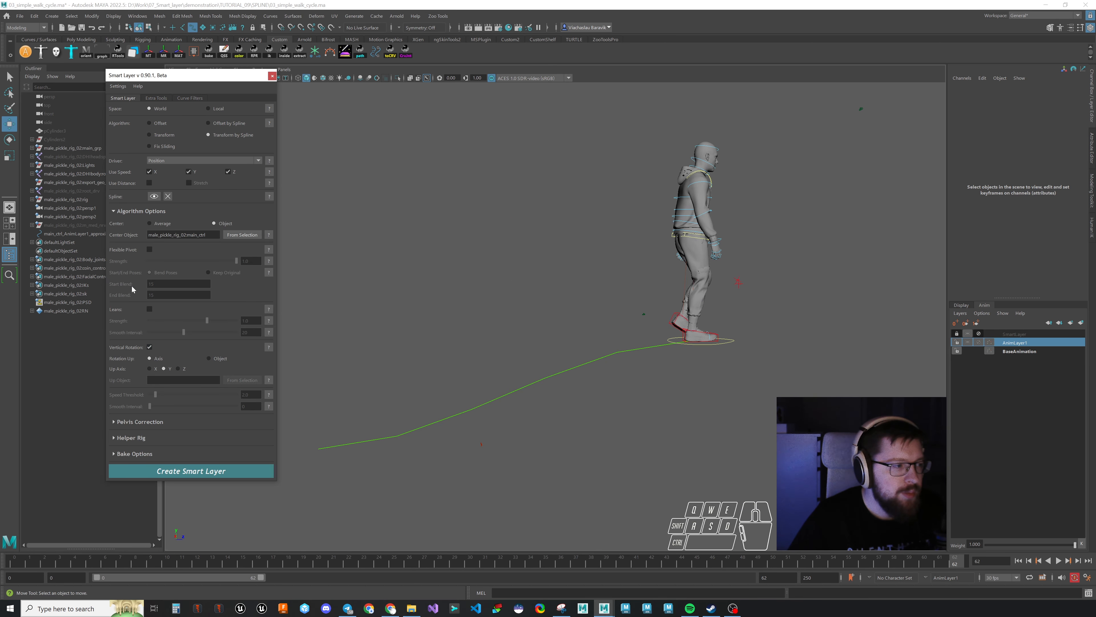
left_click(129, 211)
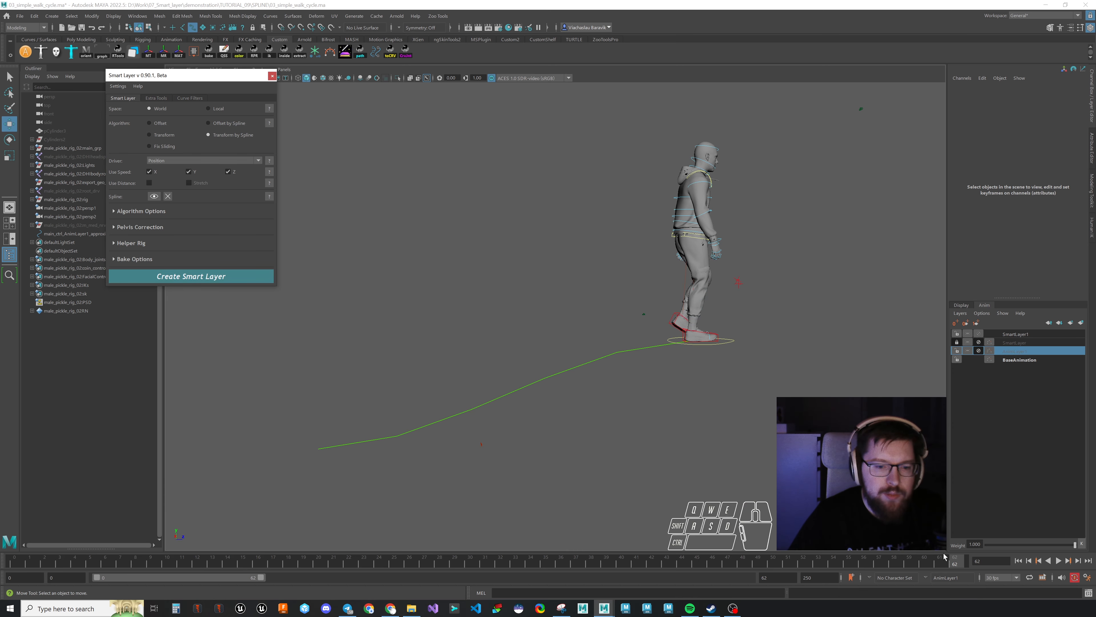
left_click_drag(865, 561, 334, 542)
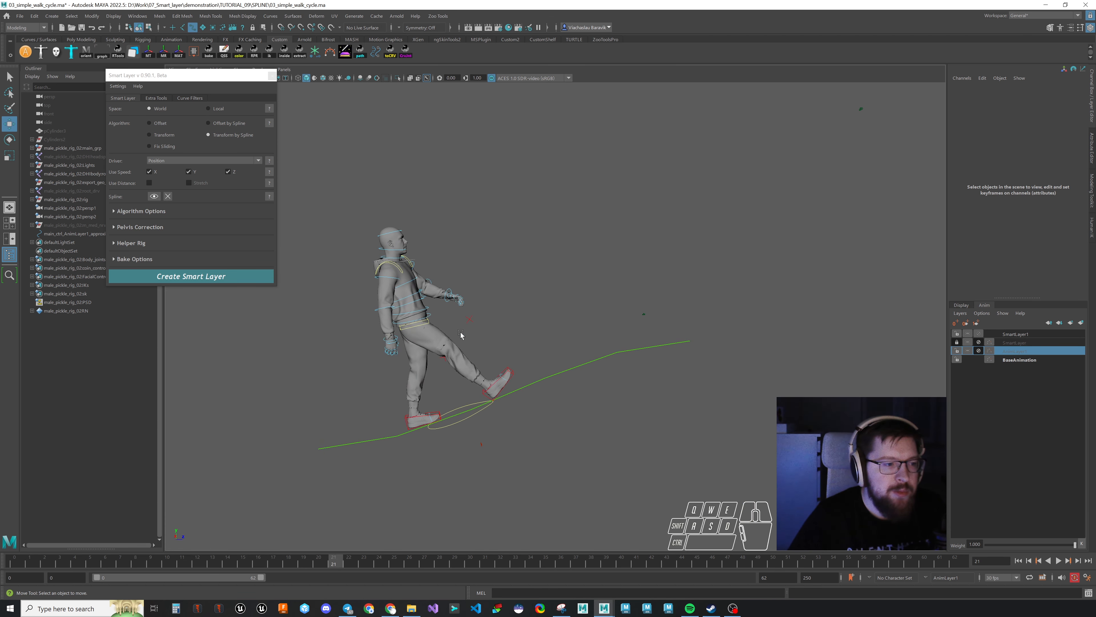
Step: Capture a screen snip of the empty viewport area around the spline's end in Snipping Tool
middle_click_drag(558, 471, 443, 396, "alt")
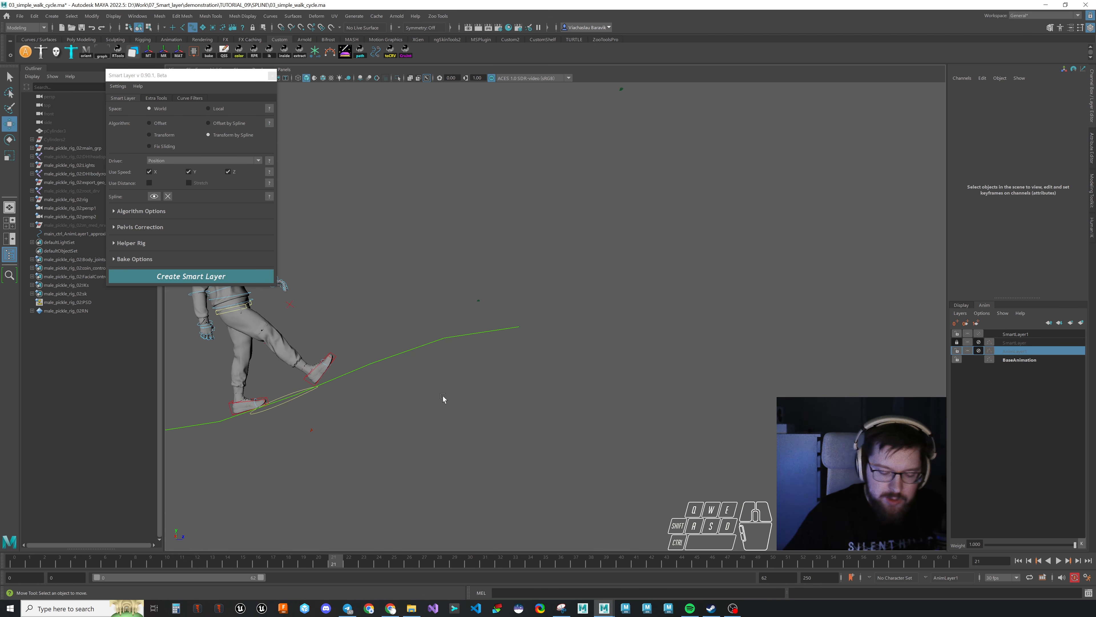
key("super+shift+s")
left_click_drag(317, 96, 921, 516)
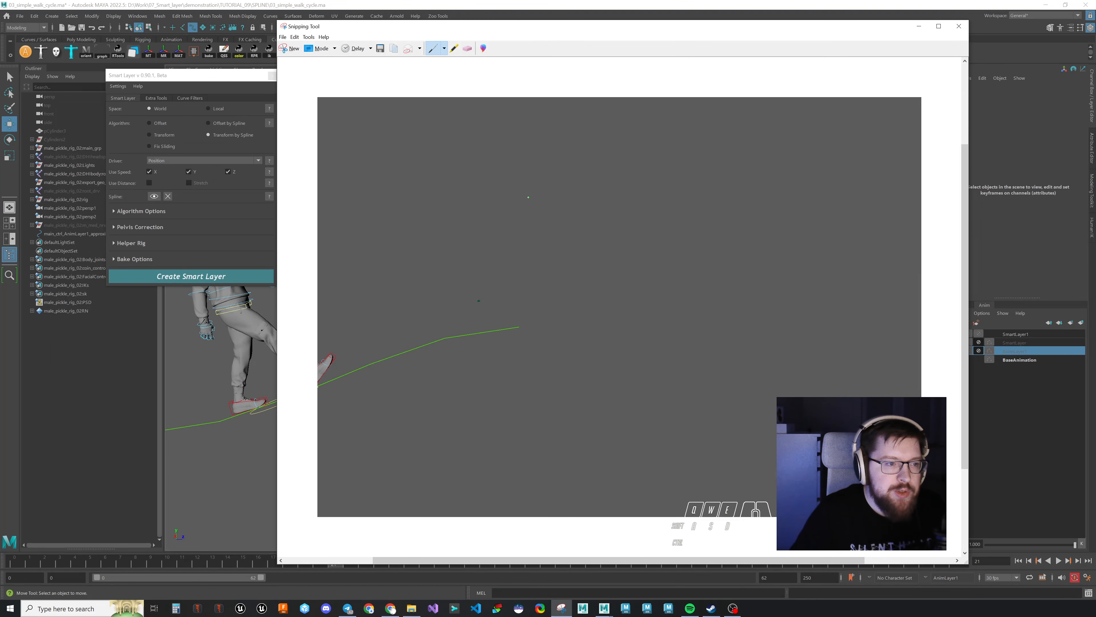
Step: Draw an up arrow labelled "Scene UP" on the snip, with a ground plane outline around its base
mouse_move(529, 188)
left_mouse_down()
mouse_move(531, 247)
mouse_move(538, 181)
mouse_move(644, 158)
left_mouse_up()
mouse_move(482, 235)
left_mouse_down()
mouse_move(461, 276)
mouse_move(571, 279)
left_mouse_up()
left_click_drag(597, 228, 573, 279)
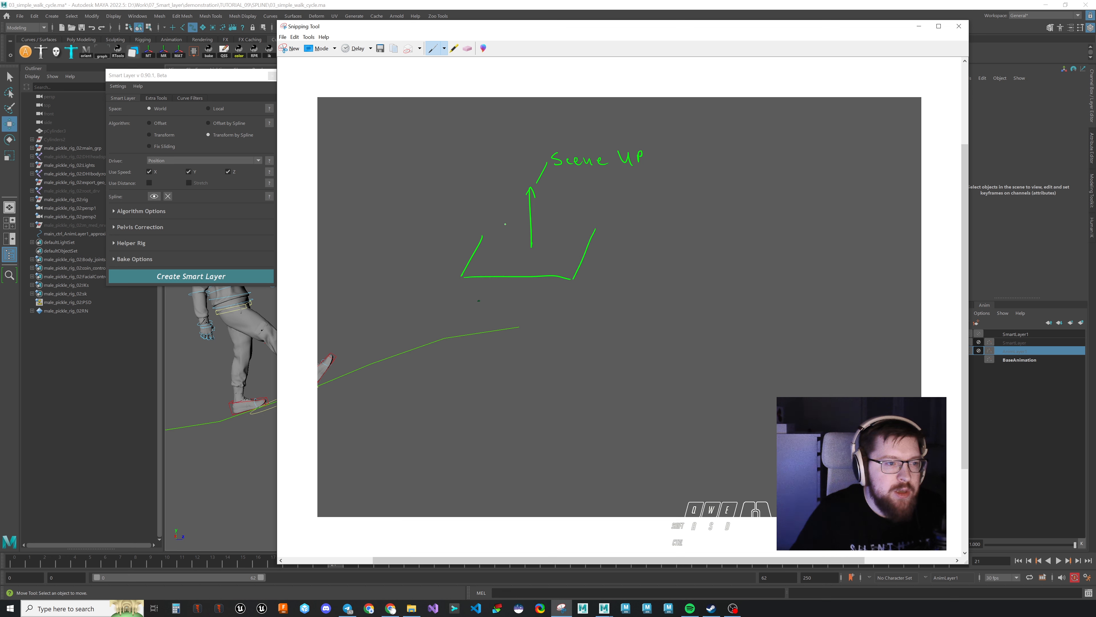
left_click_drag(490, 223, 598, 223)
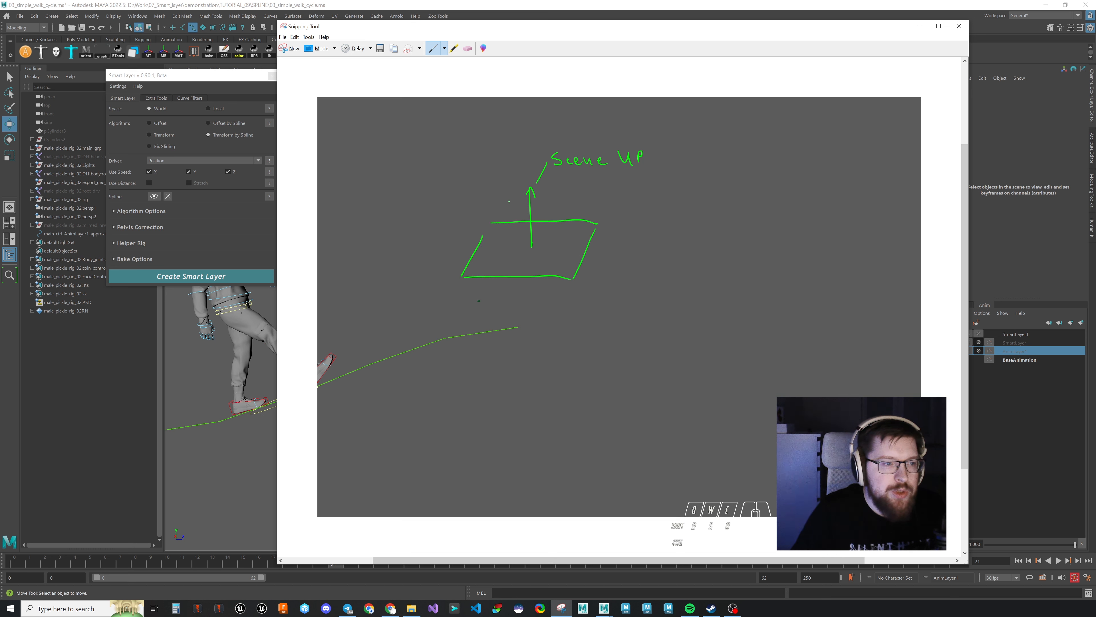
Step: Draw a green rotation arrow around the scene up arrow and label it "Yaw - Horizontal"
mouse_move(514, 204)
left_mouse_down()
mouse_move(529, 214)
mouse_move(577, 187)
mouse_move(587, 208)
left_mouse_up()
left_click(605, 205)
left_click_drag(589, 198, 723, 206)
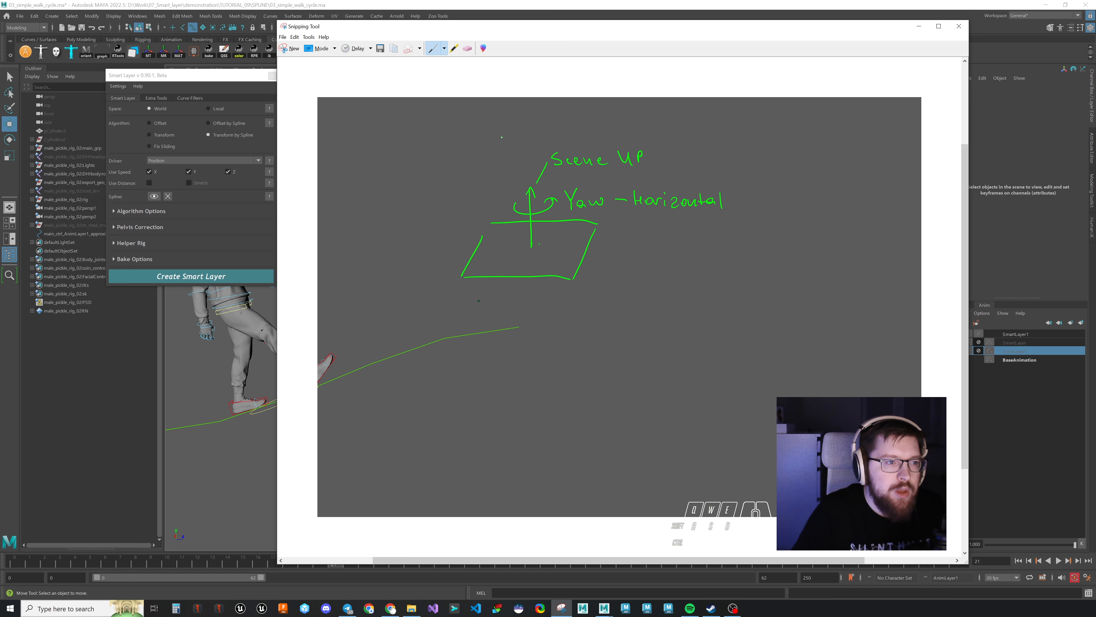
Step: Draw a curved arrow above the "Scene UP" label and label it "Pitch"
mouse_move(503, 141)
left_mouse_down()
mouse_move(556, 144)
mouse_move(582, 116)
left_mouse_up()
left_click_drag(589, 124, 592, 116)
left_click_drag(599, 117, 607, 125)
left_click_drag(617, 119, 614, 125)
left_click_drag(622, 114, 632, 125)
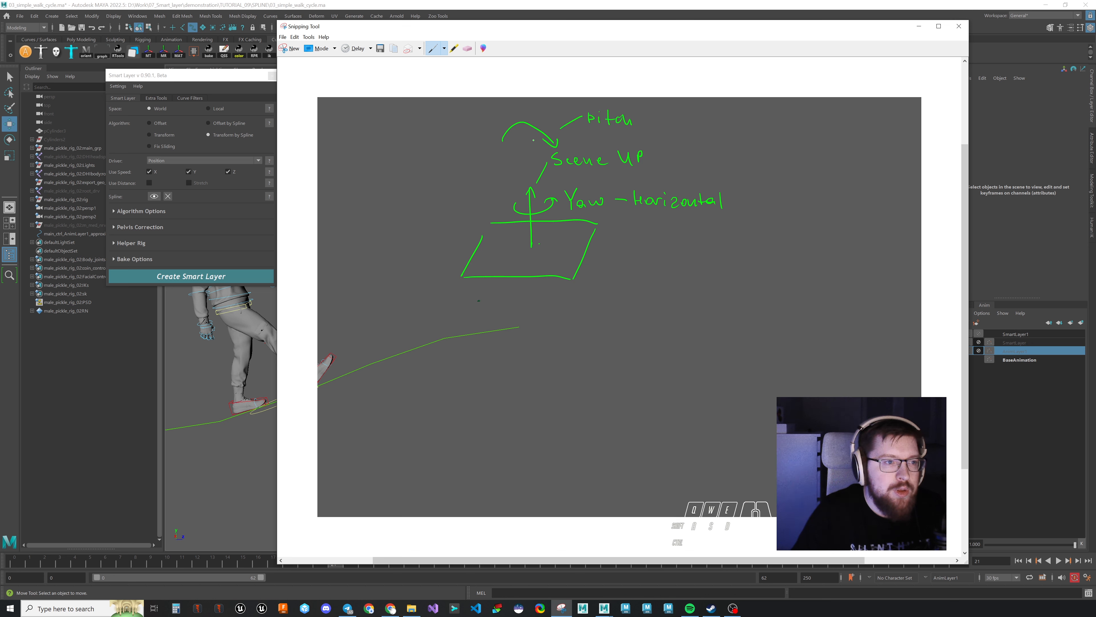
Step: Draw a second curved arrow crossing the pitch arrow and label it "Roll"
left_click_drag(514, 151, 549, 115)
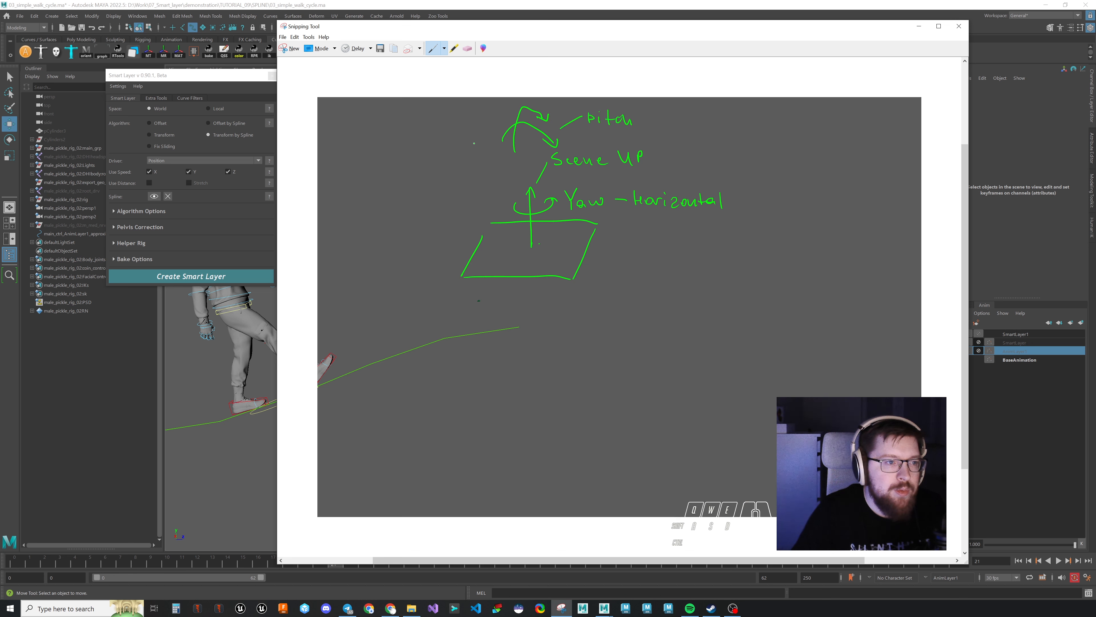
left_click_drag(457, 137, 466, 129)
left_click_drag(469, 127, 479, 133)
left_click_drag(486, 122, 486, 132)
Step: Draw an arrow from the "Pitch" label and write "Vertical" at its end
left_click_drag(647, 124, 679, 123)
left_click_drag(671, 118, 672, 127)
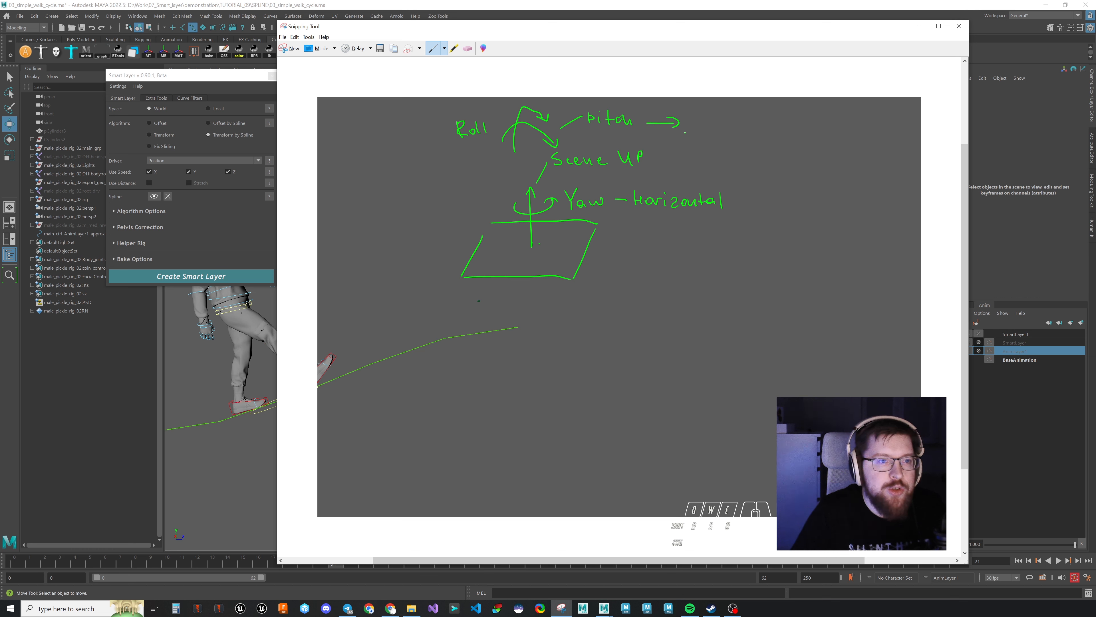
left_click_drag(690, 117, 714, 130)
left_click_drag(715, 125, 721, 126)
left_click_drag(724, 116, 731, 132)
left_click_drag(740, 126, 735, 135)
left_click_drag(751, 125, 750, 134)
left_click_drag(755, 118, 756, 137)
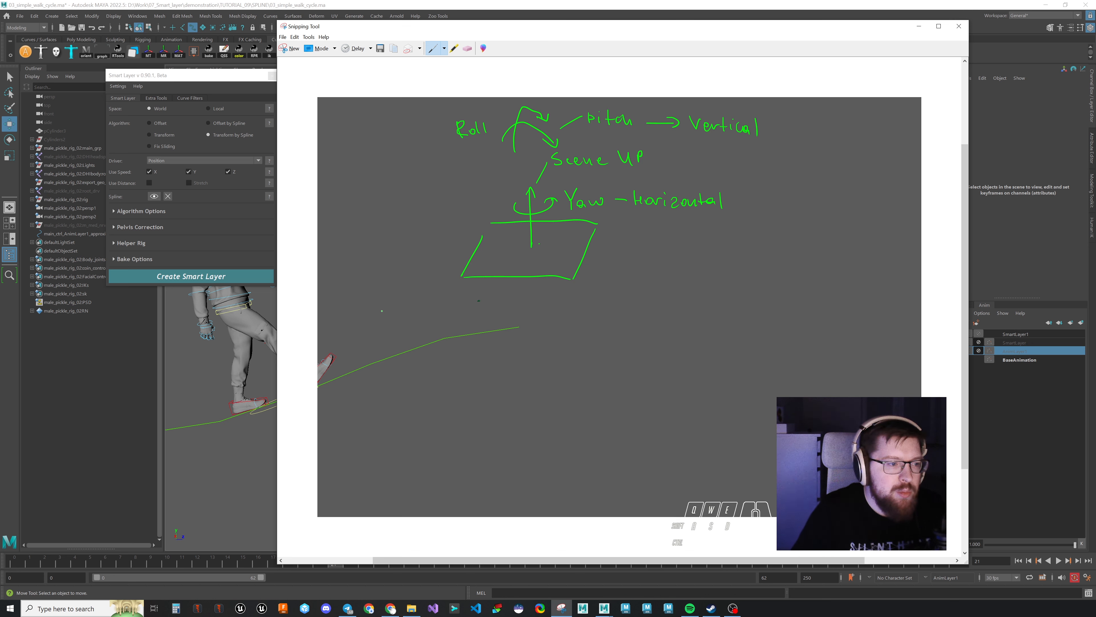
Step: Draw a short line segment below the ground plane and label its ends A and B
left_click_drag(382, 313, 444, 308)
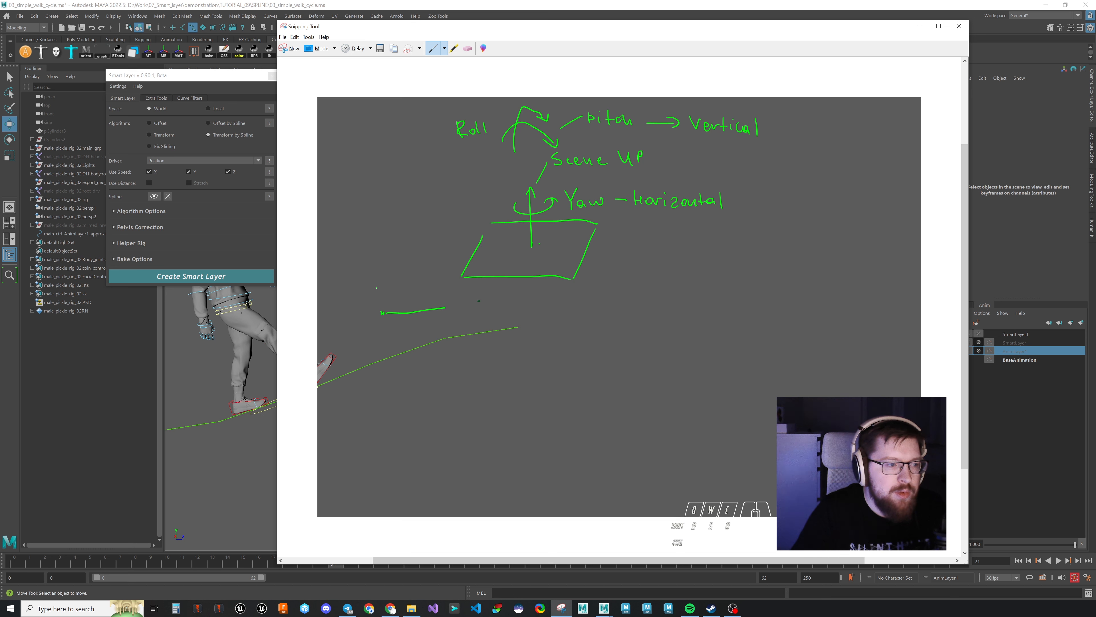
left_click_drag(376, 288, 379, 299)
mouse_move(378, 295)
left_mouse_down()
mouse_move(444, 293)
mouse_move(446, 304)
left_mouse_up()
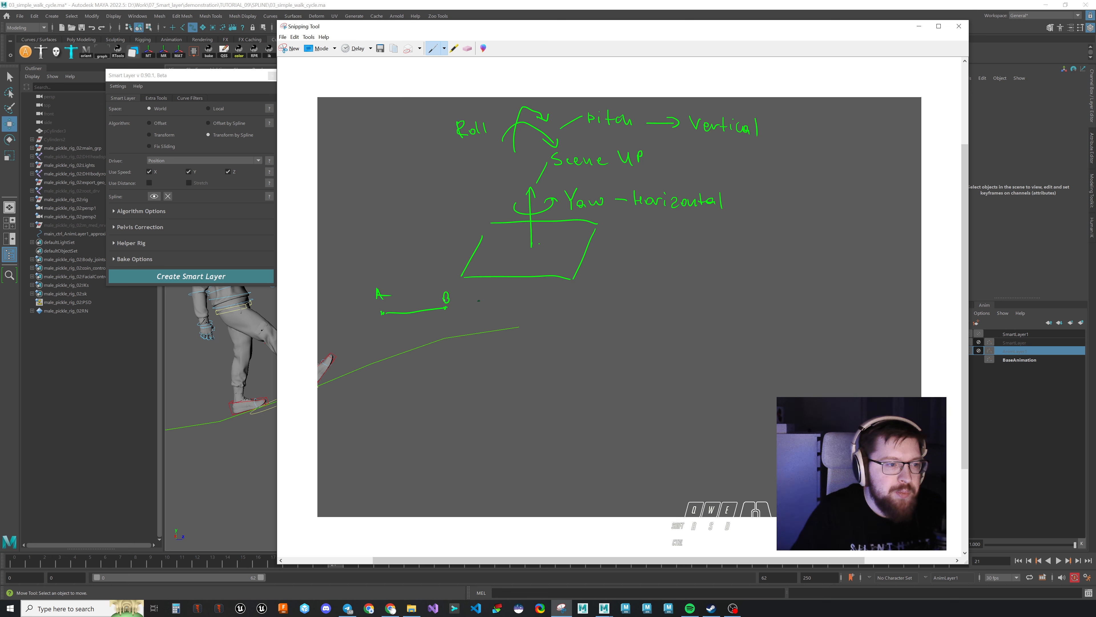
Step: Draw red direction arrows from the base of the up arrow across the ground plane, with marks at their origin
left_click_drag(534, 246, 617, 247)
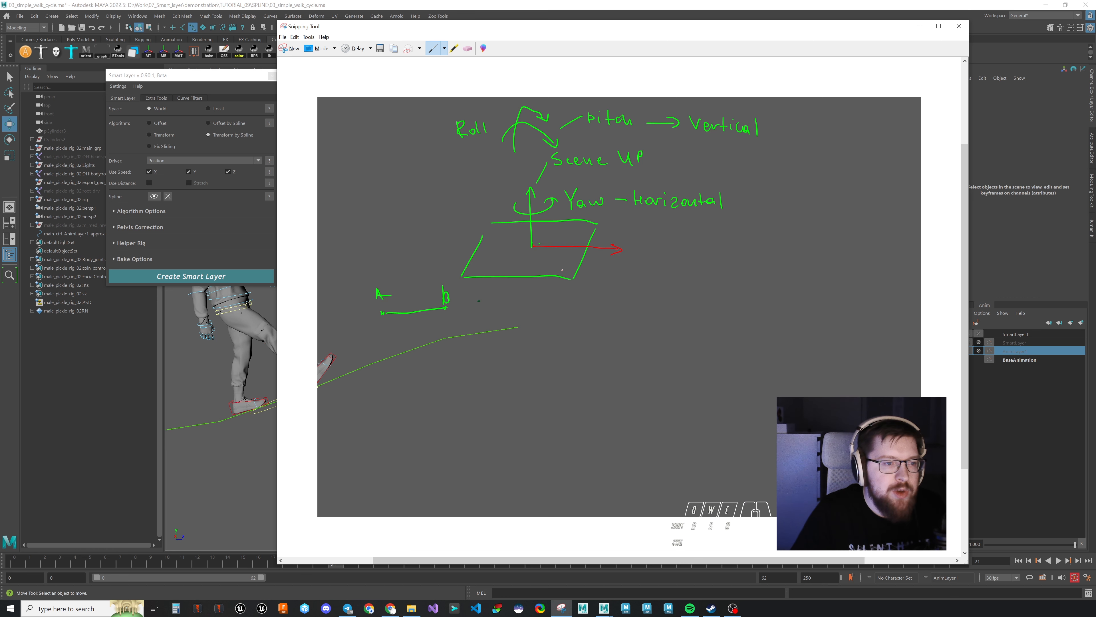
left_click_drag(533, 246, 497, 236)
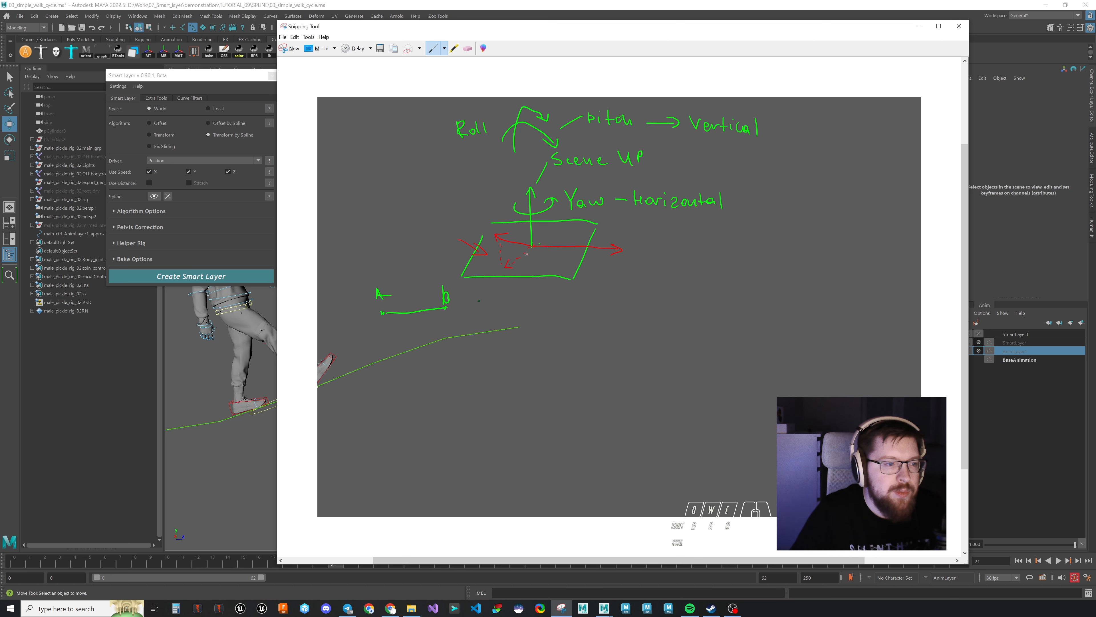
left_click_drag(535, 254, 543, 251)
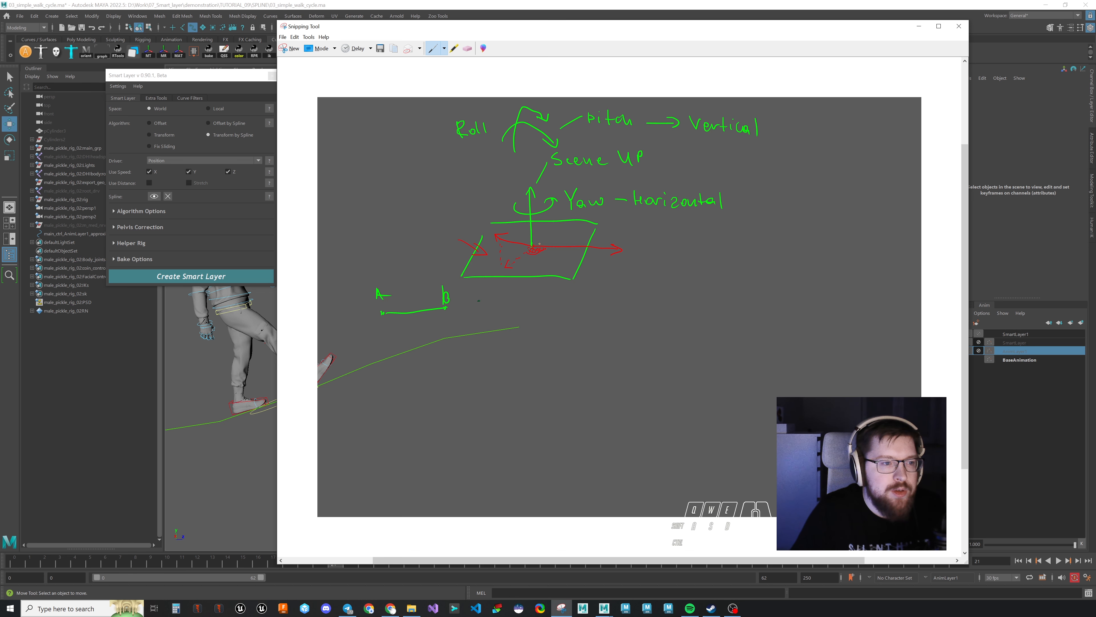
Step: Switch back to Maya and review the uphill walk with SmartLayer1 active from frame 0 to 24
left_click(220, 542)
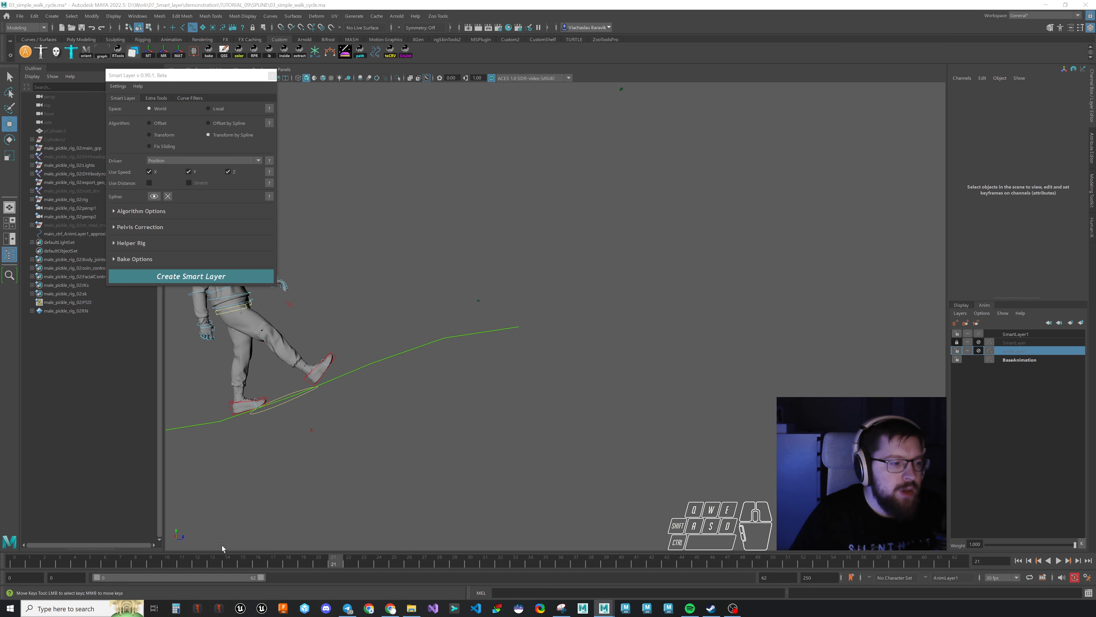
left_click_drag(276, 561, 14, 560)
middle_click_drag(324, 422, 551, 409, "alt")
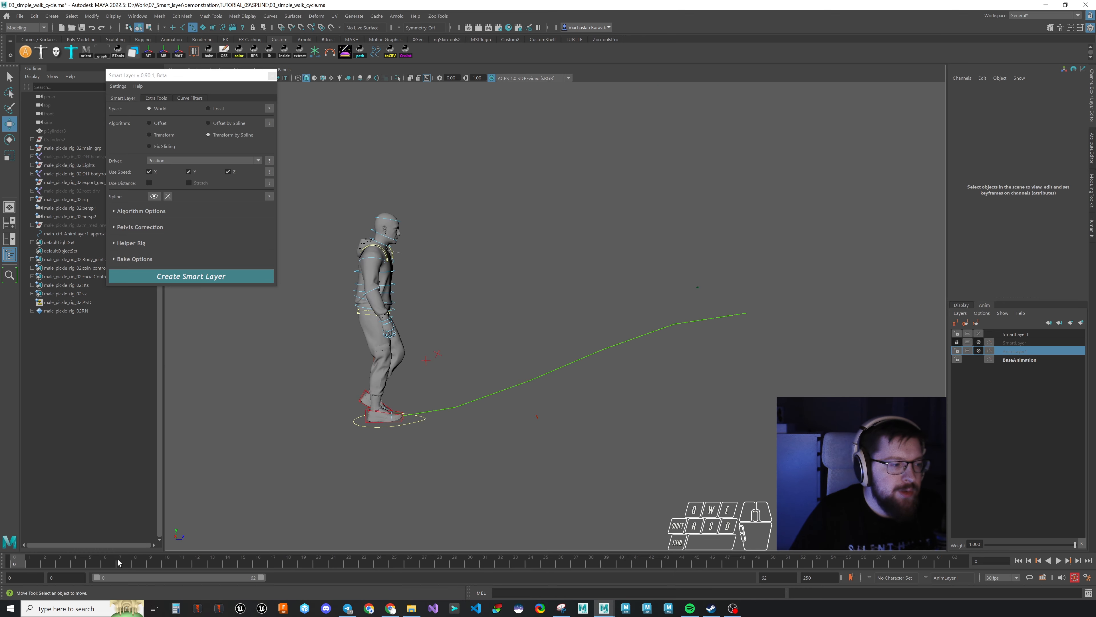
left_click_drag(75, 560, 379, 531)
Step: Mute SmartLayer1 and reactivate SmartLayer in the walk scene, and scrub through the walk for comparison
left_click(978, 334)
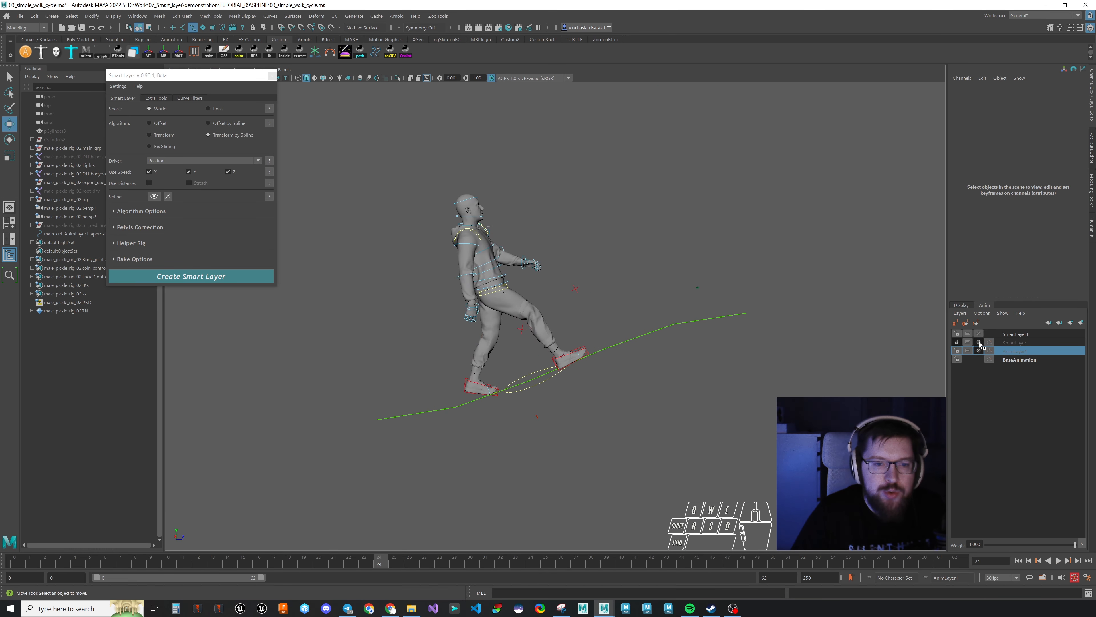
left_click(978, 343)
left_click(1019, 344)
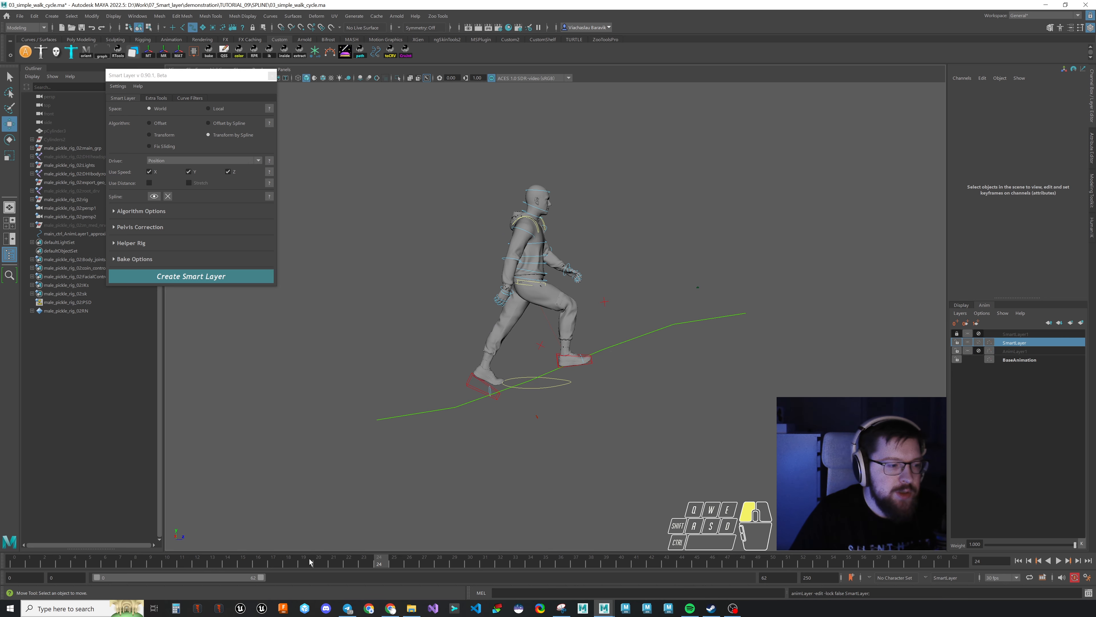
left_click_drag(311, 560, 271, 536)
Step: In the climb scene, mute SmartLayer1, reactivate AnimLayer1, and scrub the climb to frame 180
key("alt+v")
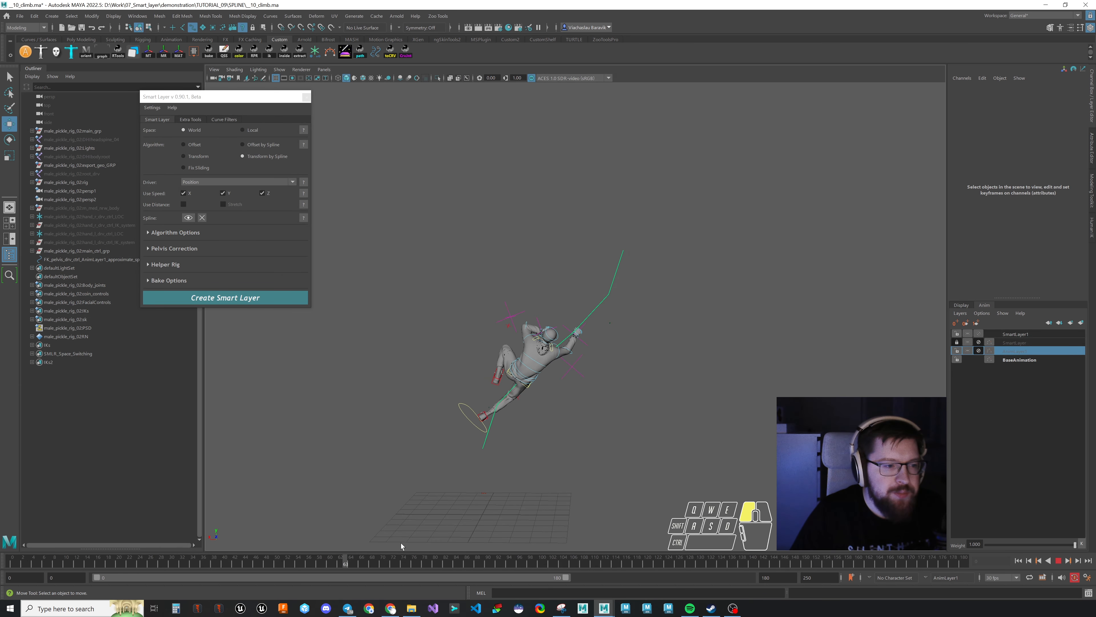
left_click(979, 333)
left_click(979, 351)
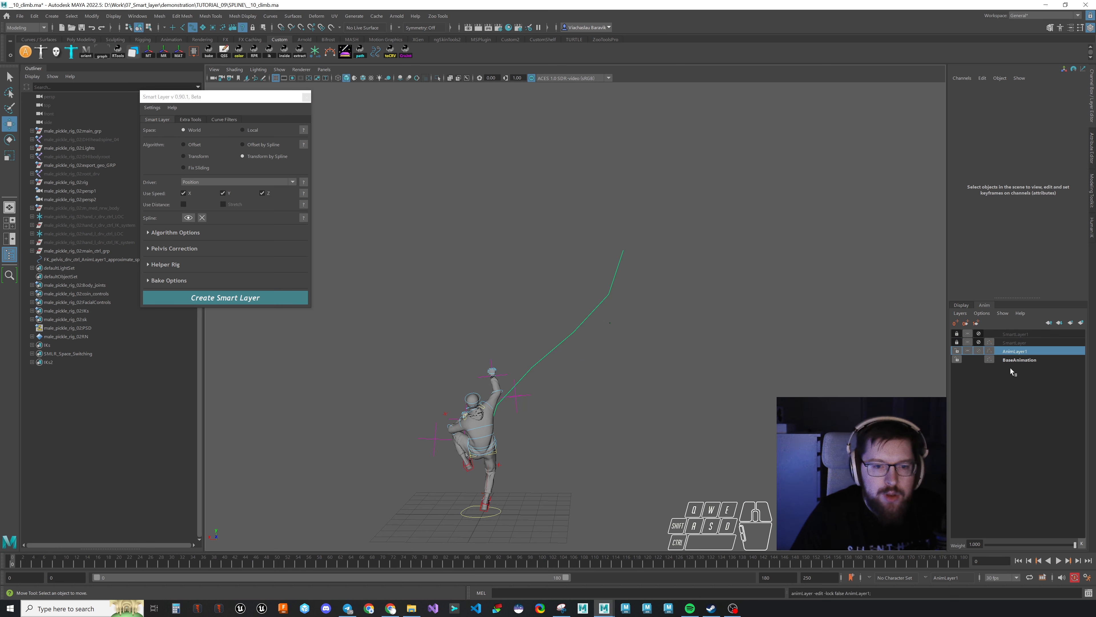
left_click_drag(20, 562, 1026, 547)
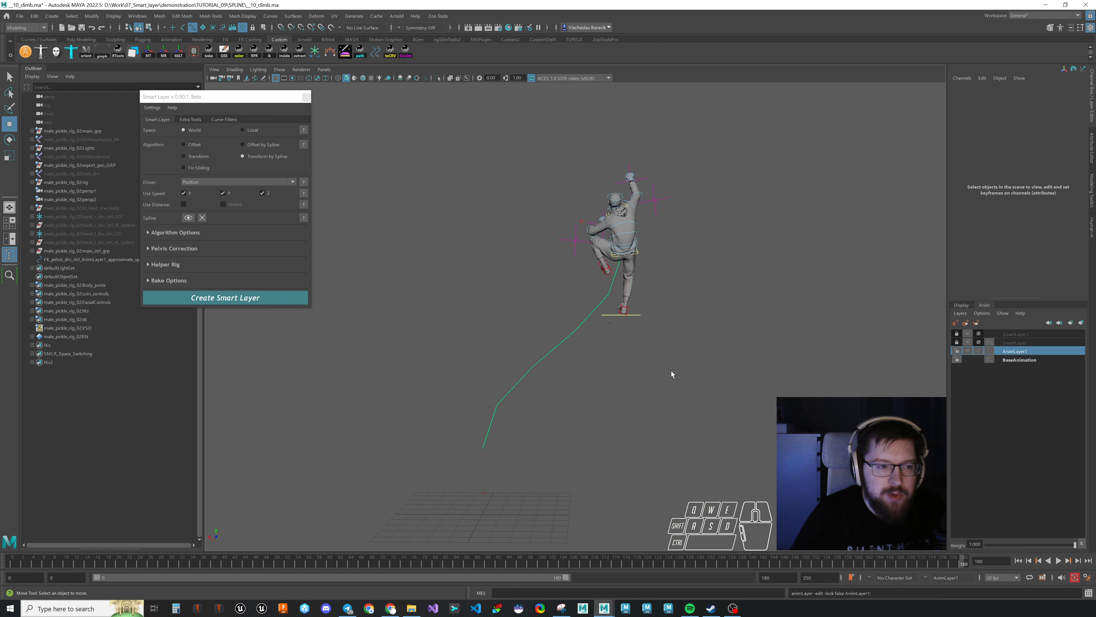
Step: Recreate the approximate spline from the pelvis control, and move the main control to about Z -146 at frame 180
left_click(639, 258)
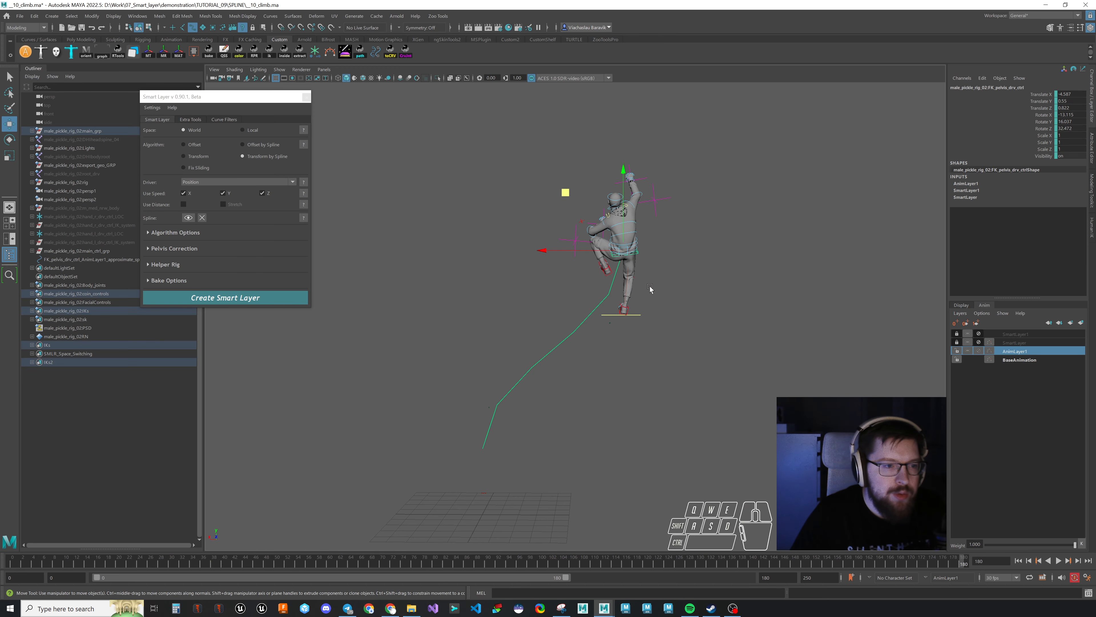
left_click(189, 218)
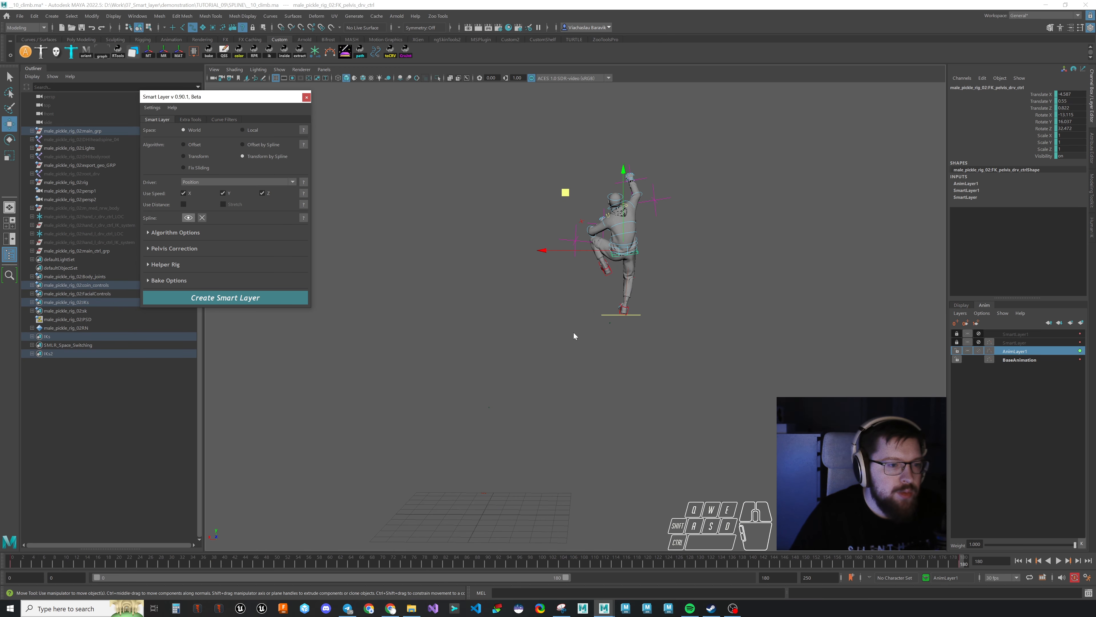
left_click(611, 318)
left_click_drag(557, 364, 611, 385, "alt")
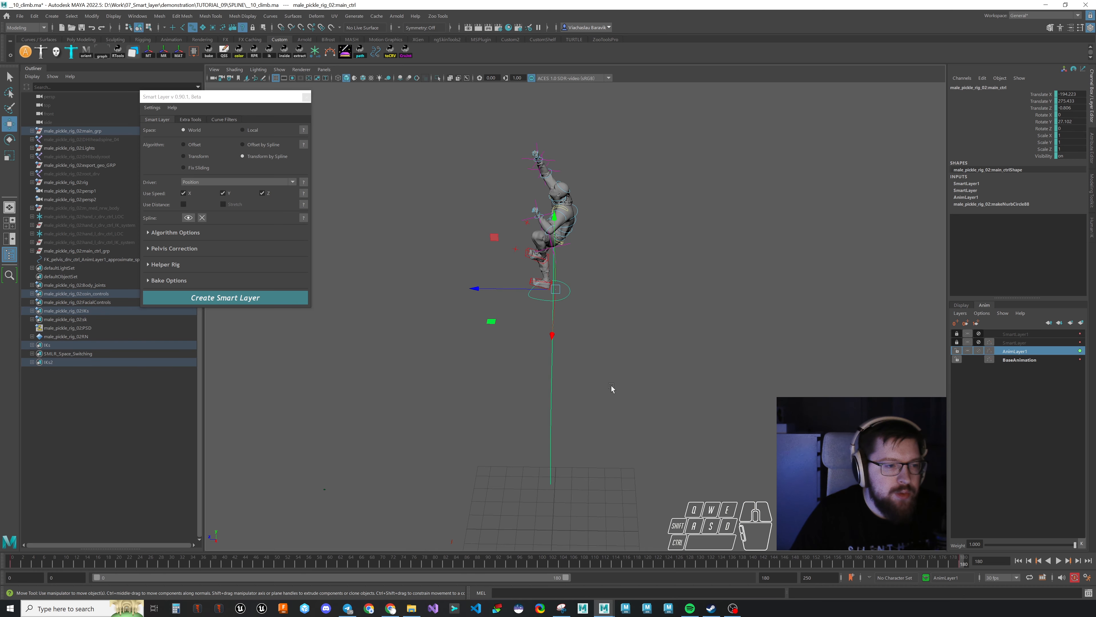
left_click_drag(464, 286, 665, 352)
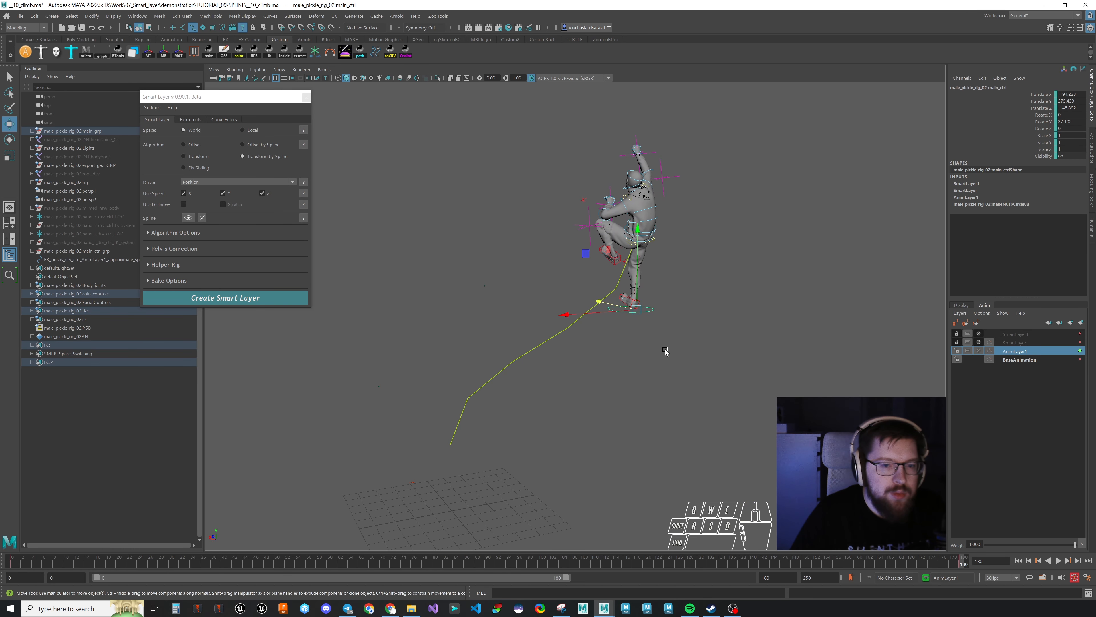
Step: Create a Smart Layer for the redirected climb, and review the result back to frame 0 from several angles
left_click(252, 300)
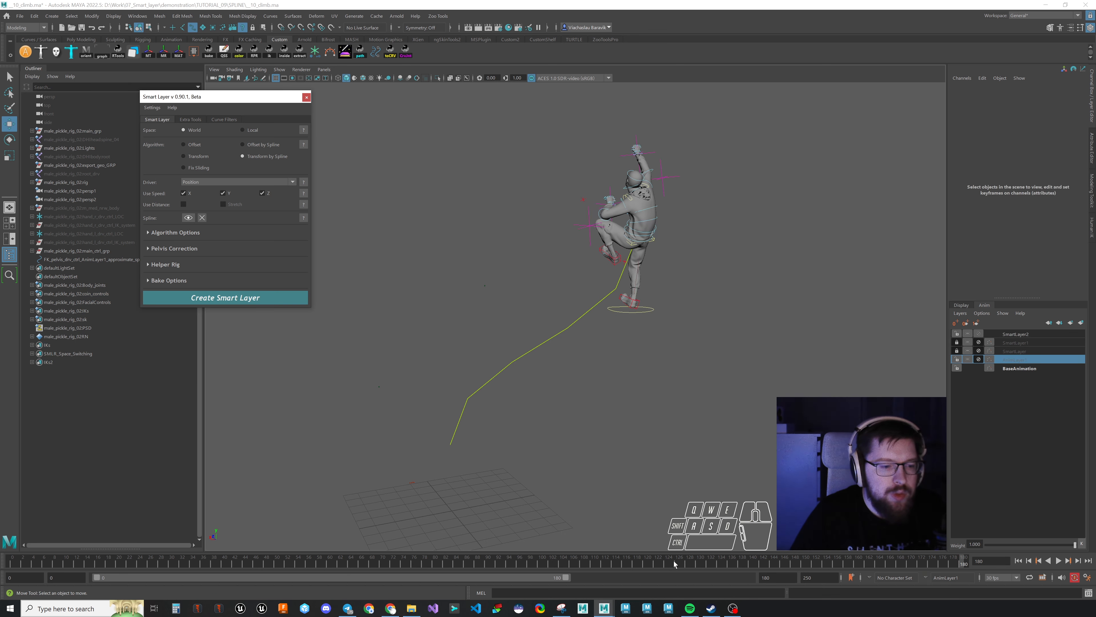
left_click_drag(139, 566, 9, 564)
left_click_drag(399, 475, 594, 447, "alt")
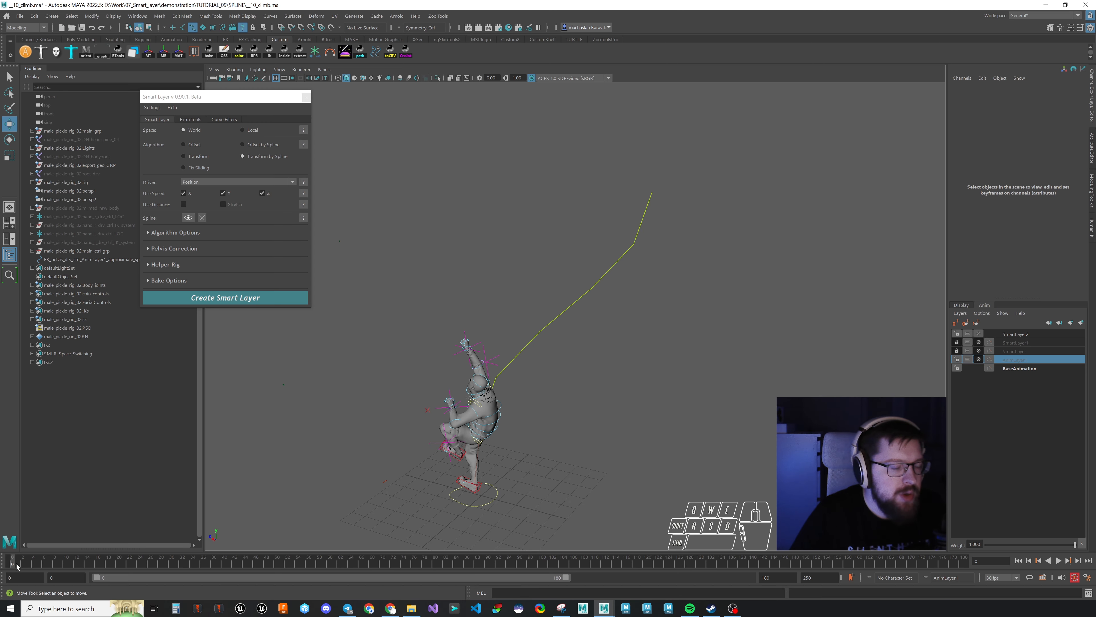
mouse_move(15, 565)
left_mouse_down()
mouse_move(767, 575)
mouse_move(10, 570)
left_mouse_up()
left_click_drag(241, 493, 634, 421, "alt")
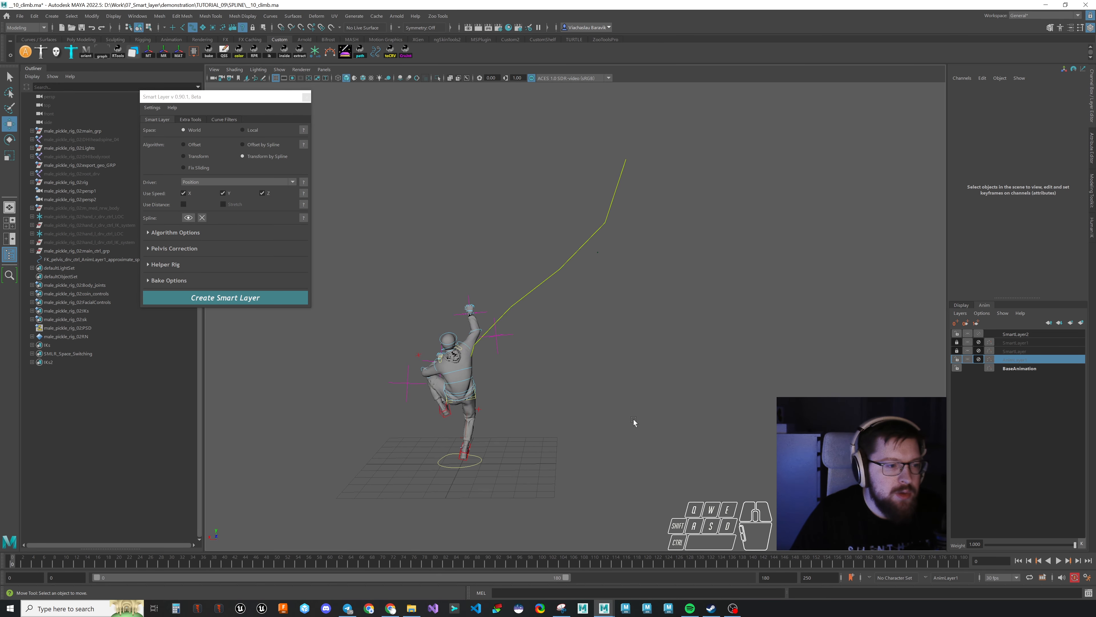
Step: Expand the Algorithm Options to examine the rotation up-axis settings
left_click(175, 232)
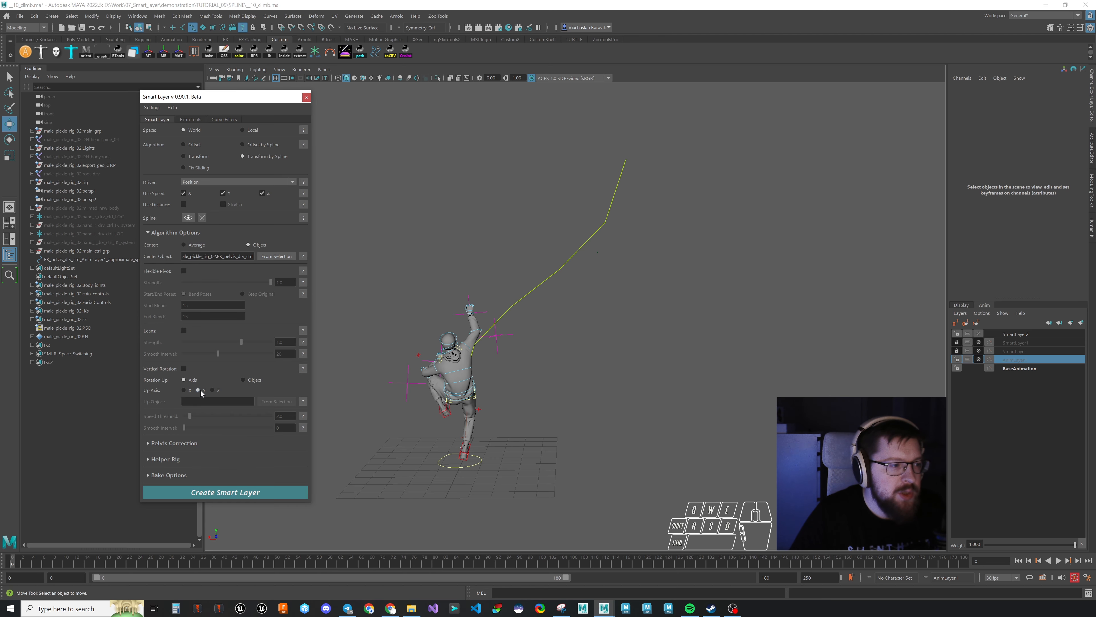
left_click_drag(729, 356, 686, 364, "alt")
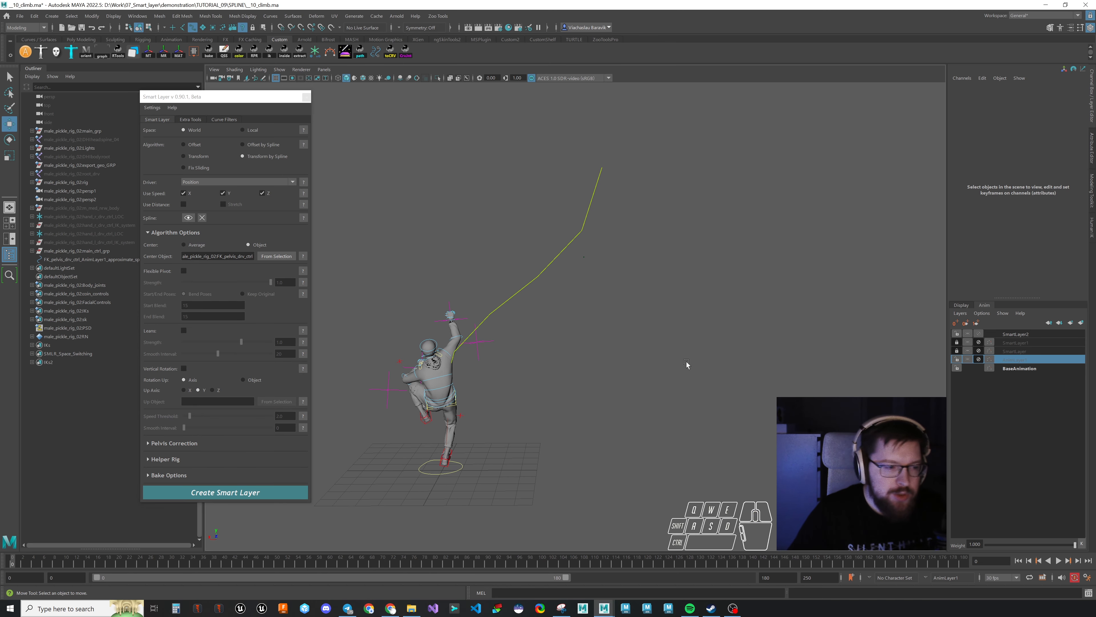
Step: Snip the climb viewport in Snipping Tool, and draw green up arrows on a ground plane and beside the climber
left_click(561, 609)
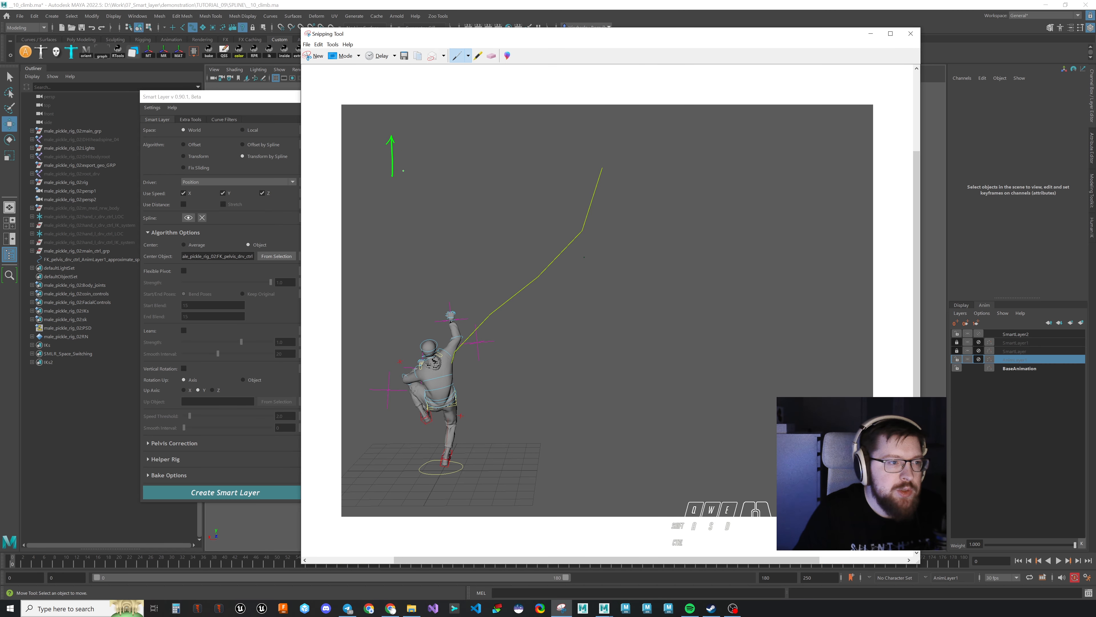
mouse_move(361, 168)
left_mouse_down()
mouse_move(380, 196)
mouse_move(439, 194)
mouse_move(447, 158)
left_mouse_up()
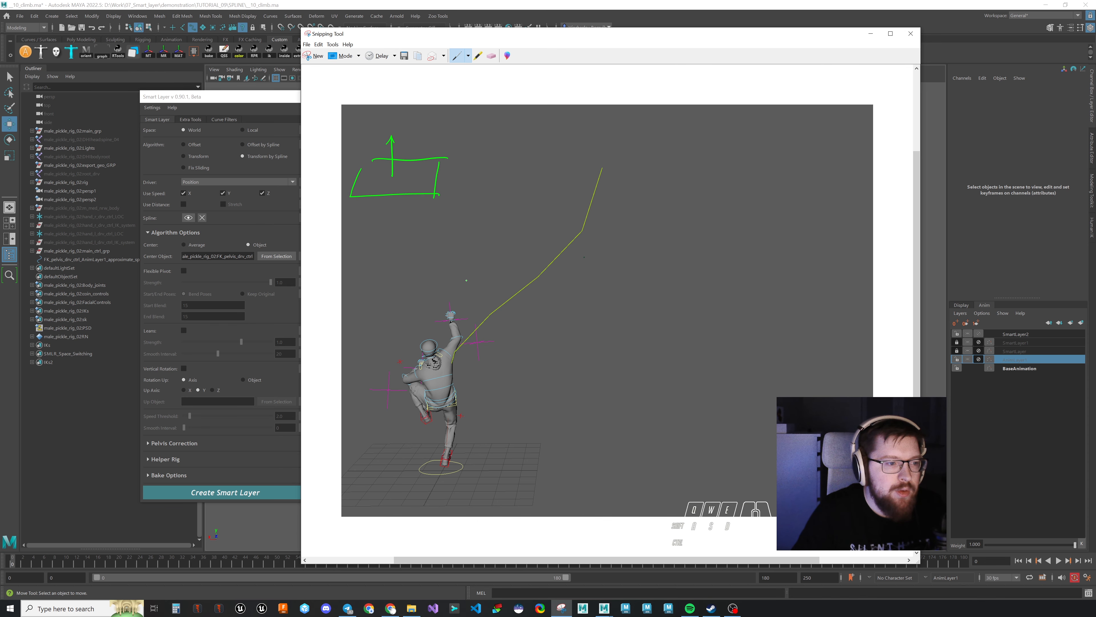
mouse_move(467, 400)
left_mouse_down()
mouse_move(468, 363)
mouse_move(477, 379)
left_mouse_up()
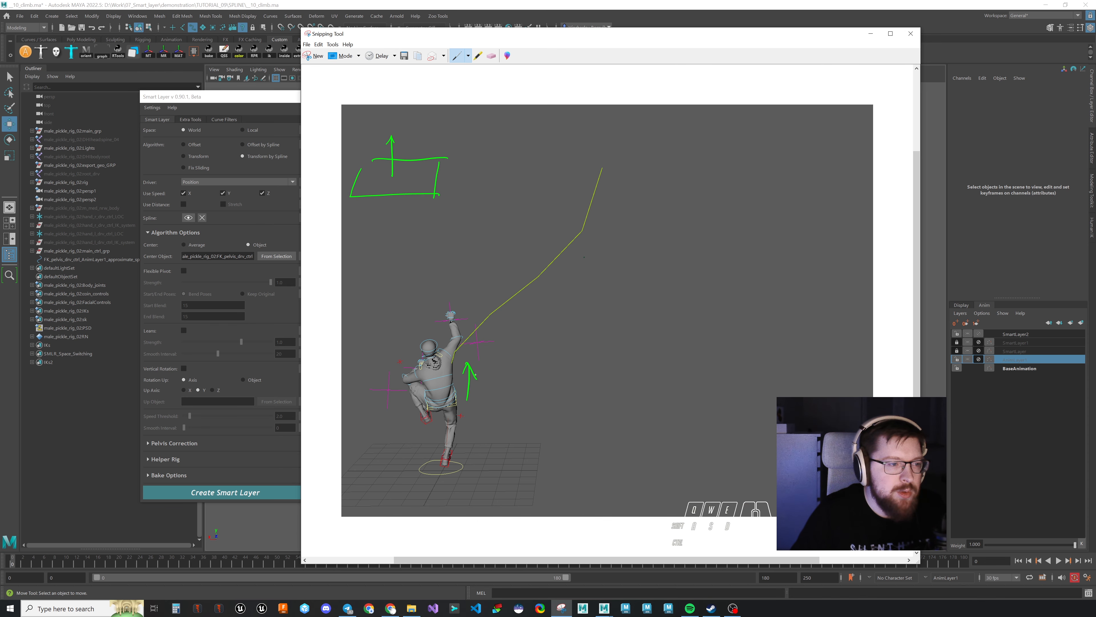
Step: With the red pen, draw direction arrows beside the scene up arrow and along the spline, plus a rotation arrow above
left_click(468, 56)
left_click(467, 69)
left_click_drag(372, 177, 371, 138)
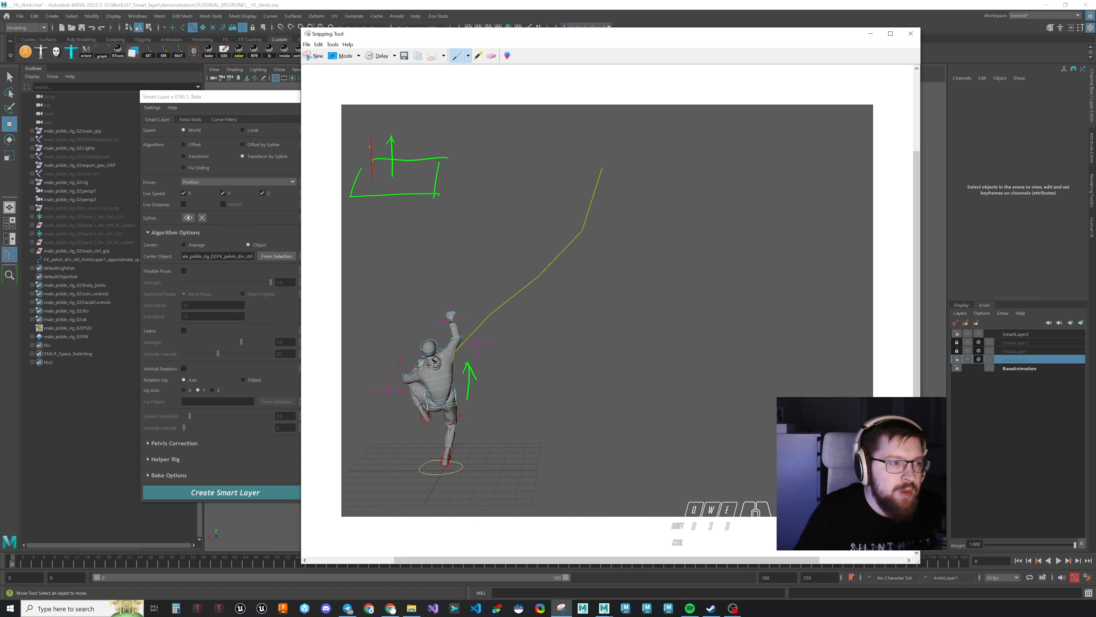
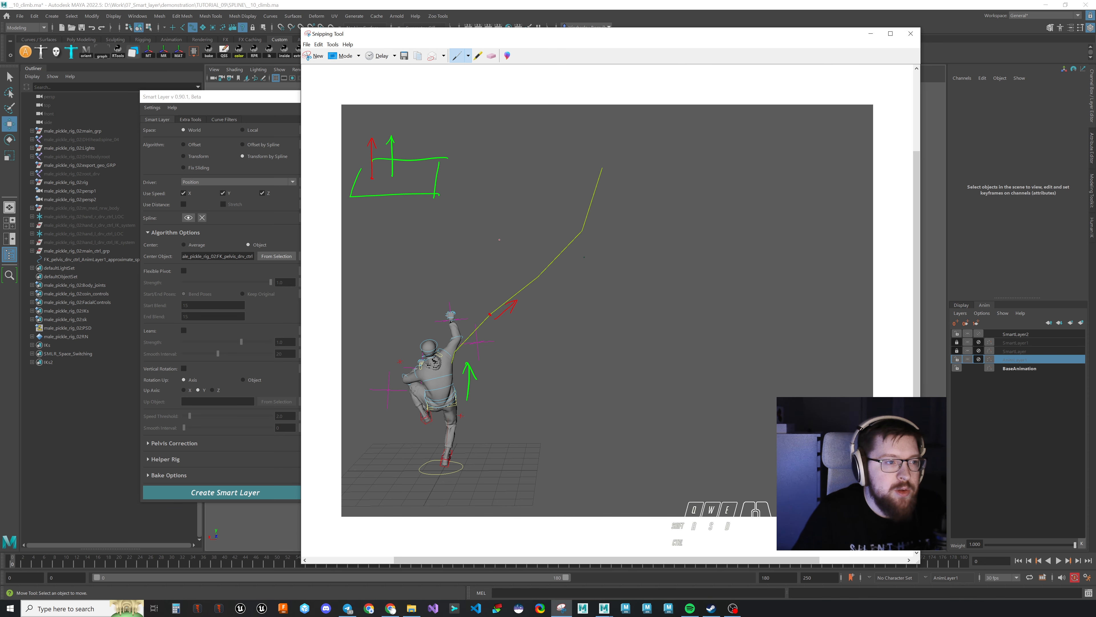
left_click_drag(379, 182, 382, 154)
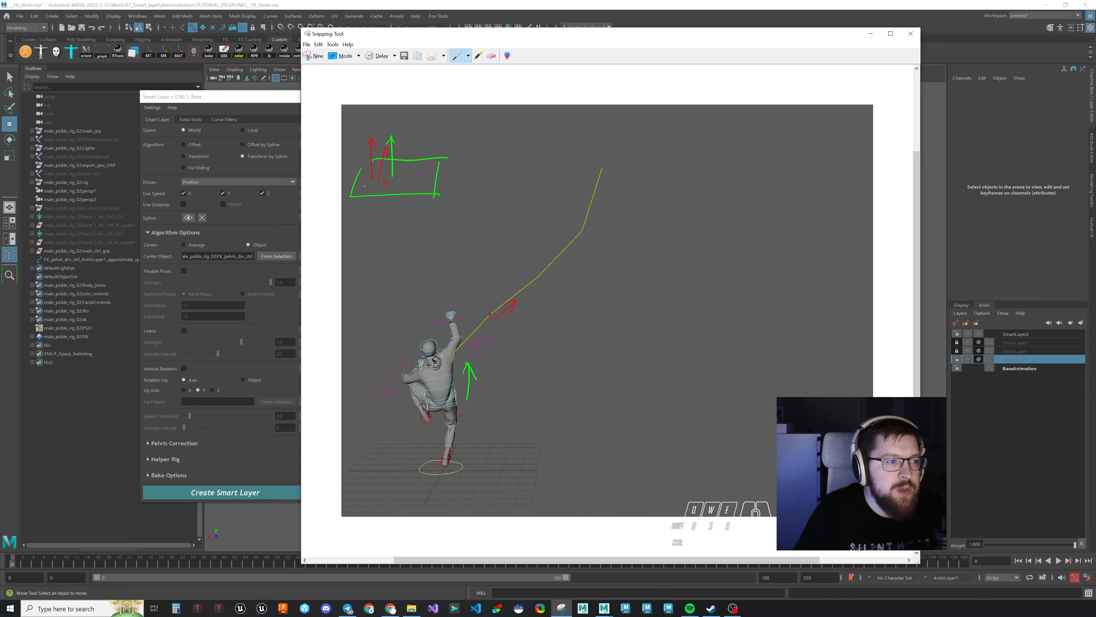
left_click_drag(365, 184, 369, 187)
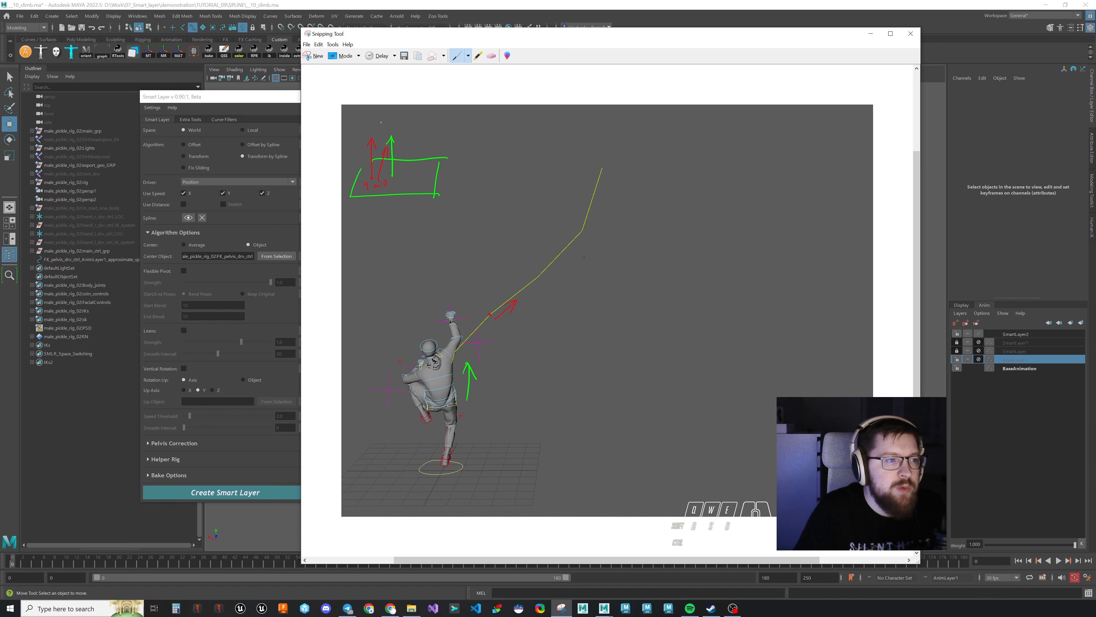
left_click_drag(381, 122, 404, 123)
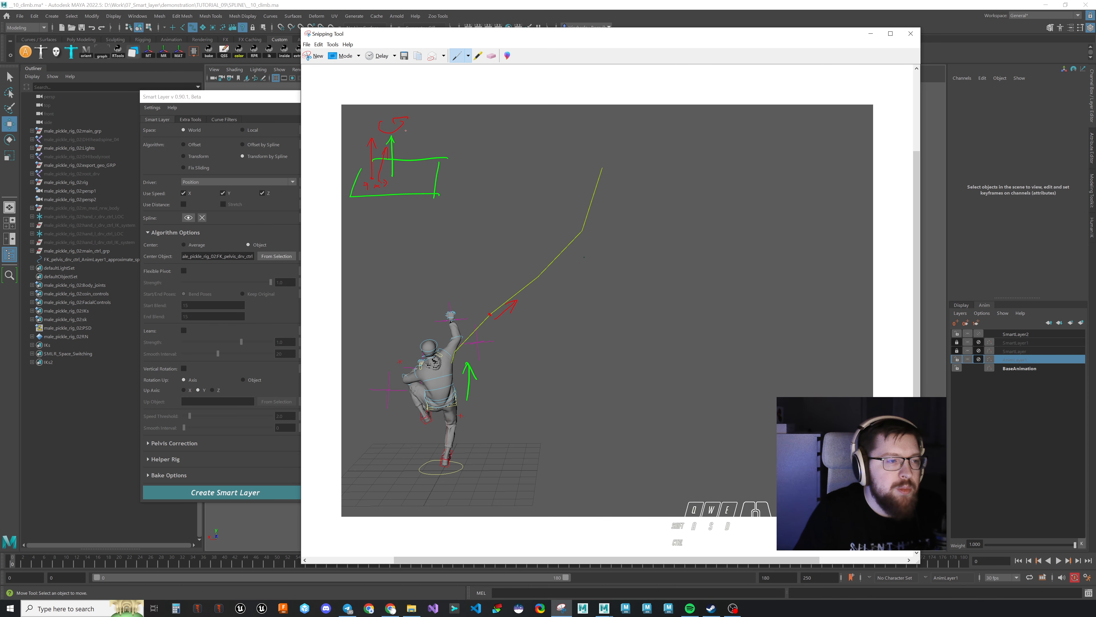
Step: With the green custom pen, write Y and X beside the ground sketch, and draw a sideways arrow through an upright plane
left_click(468, 56)
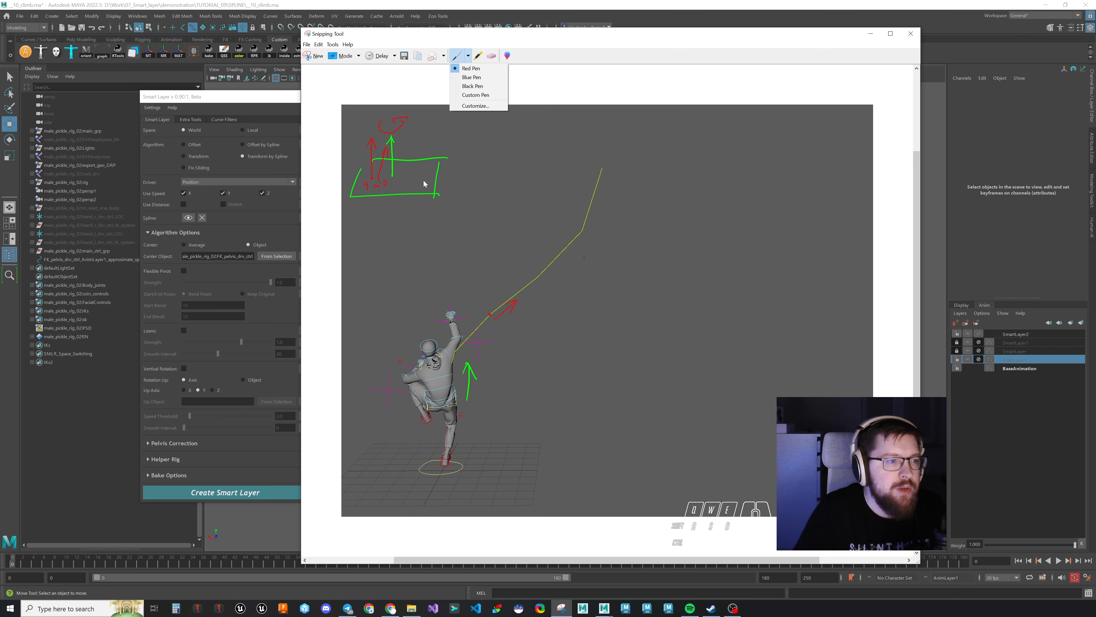
left_click(479, 95)
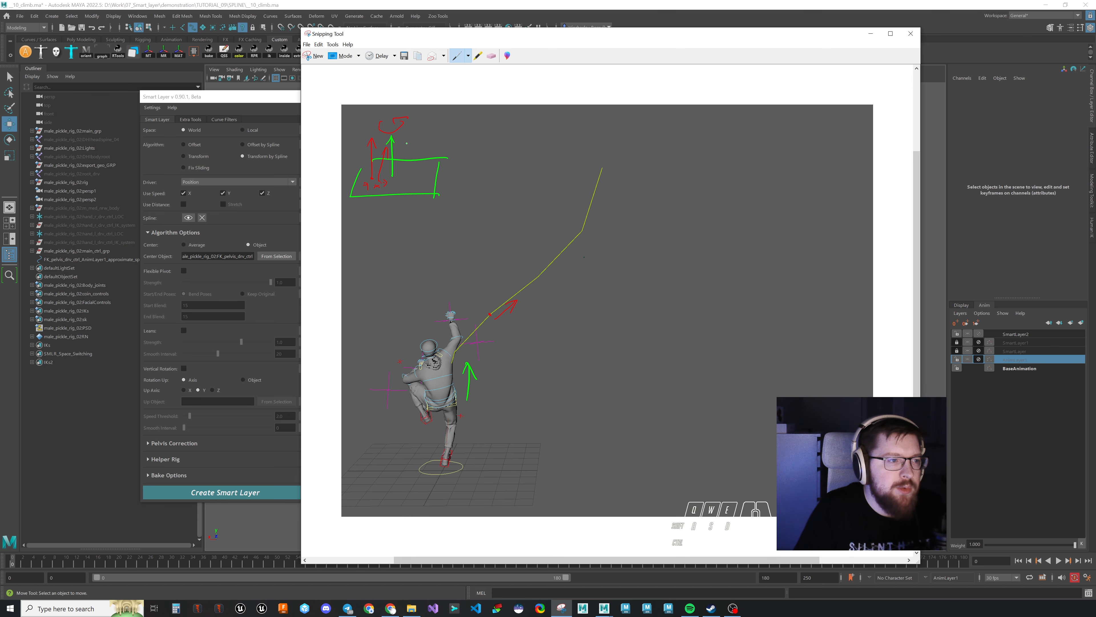
left_click_drag(420, 123, 426, 139)
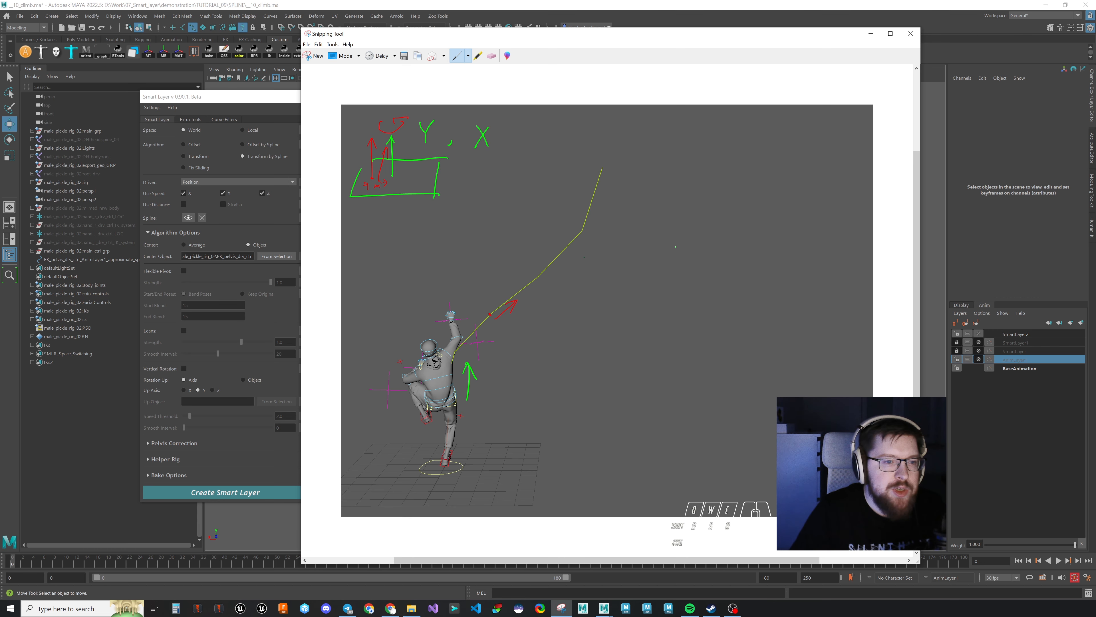
mouse_move(675, 246)
left_mouse_down()
mouse_move(749, 243)
mouse_move(739, 251)
left_mouse_up()
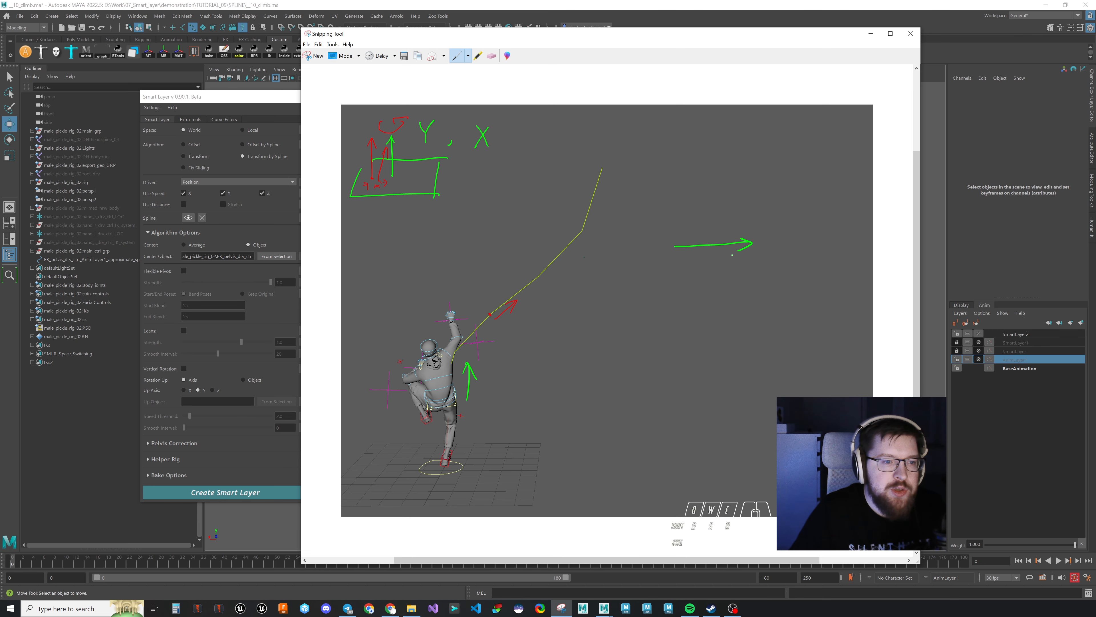
mouse_move(683, 188)
left_mouse_down()
mouse_move(664, 211)
mouse_move(660, 296)
mouse_move(685, 275)
mouse_move(685, 223)
mouse_move(685, 273)
left_mouse_up()
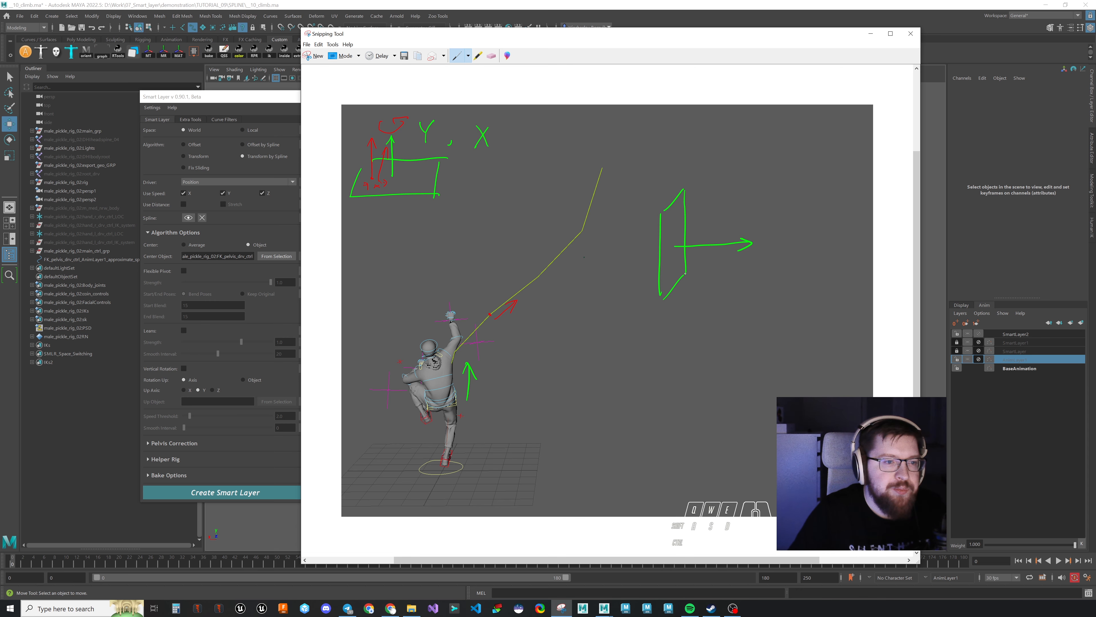
Step: With the red pen, draw upward arrows beside and on the upright plane, plus a diagonal arrow extending from it
left_click(468, 56)
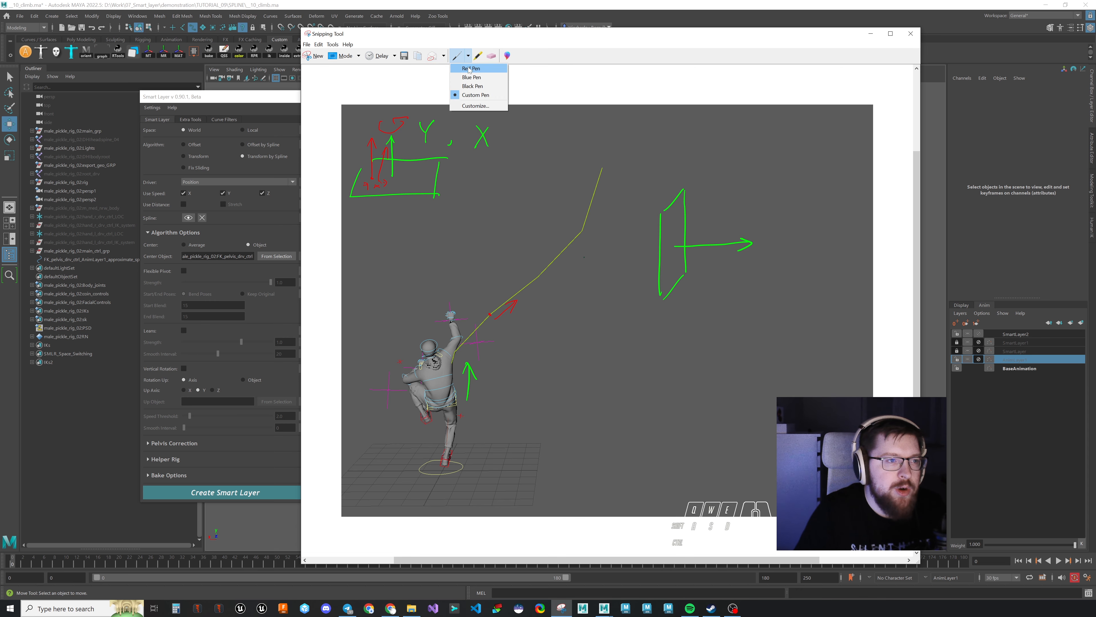
left_click(469, 69)
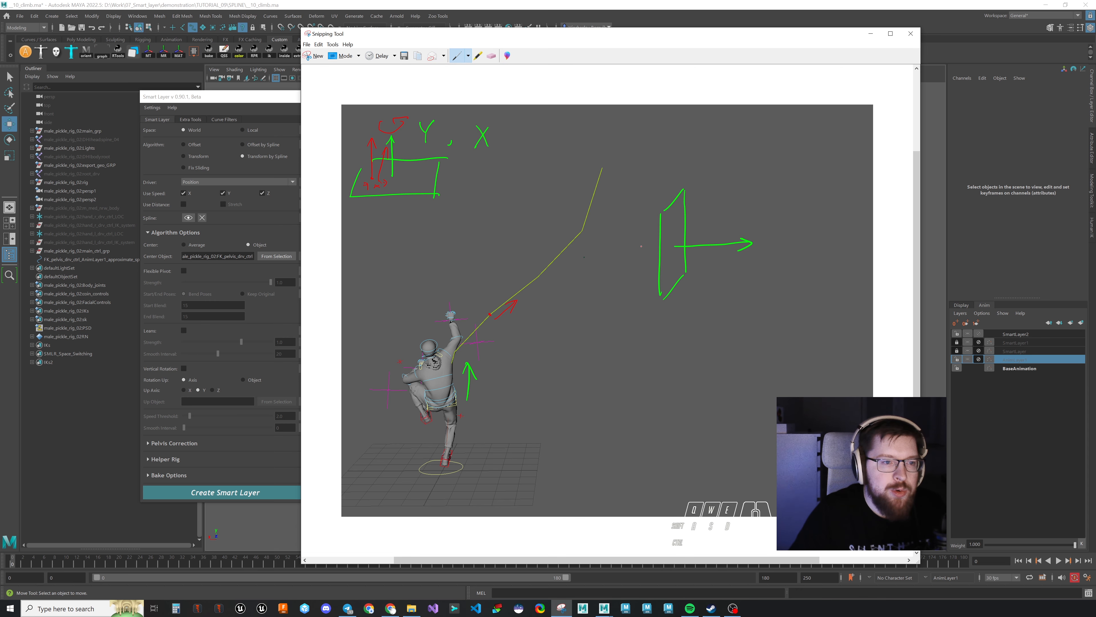
mouse_move(641, 246)
left_mouse_down()
mouse_move(639, 227)
mouse_move(671, 228)
left_mouse_up()
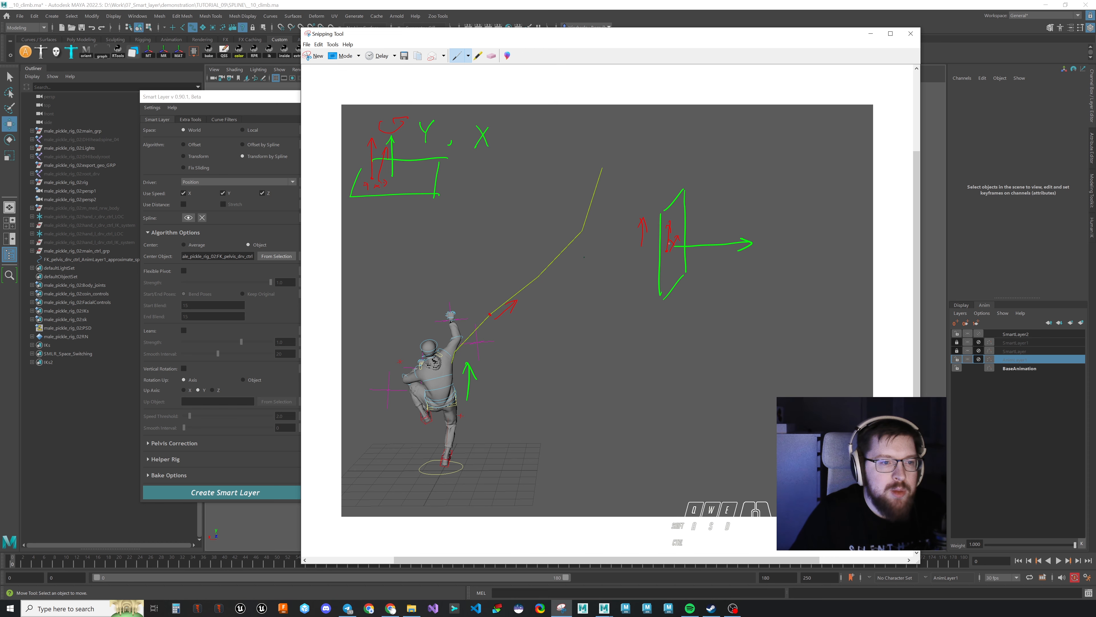
left_click_drag(668, 245, 671, 247)
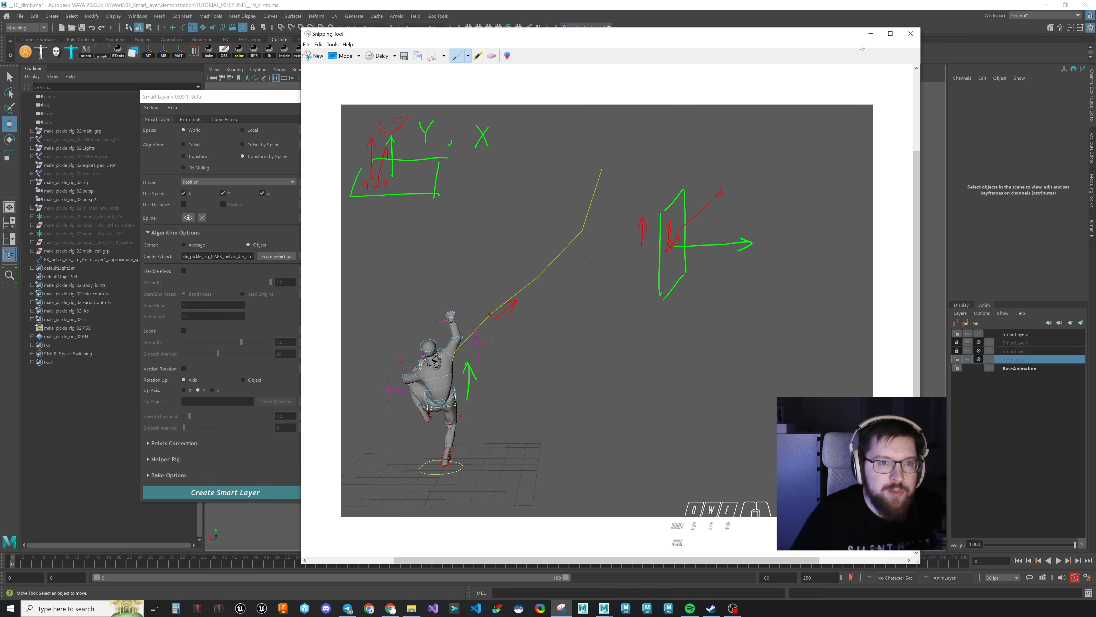
Step: Return to the climb scene, set Up Axis to X, mute SmartLayer2, unmute AnimLayer1, and create a new Smart Layer
left_click(870, 33)
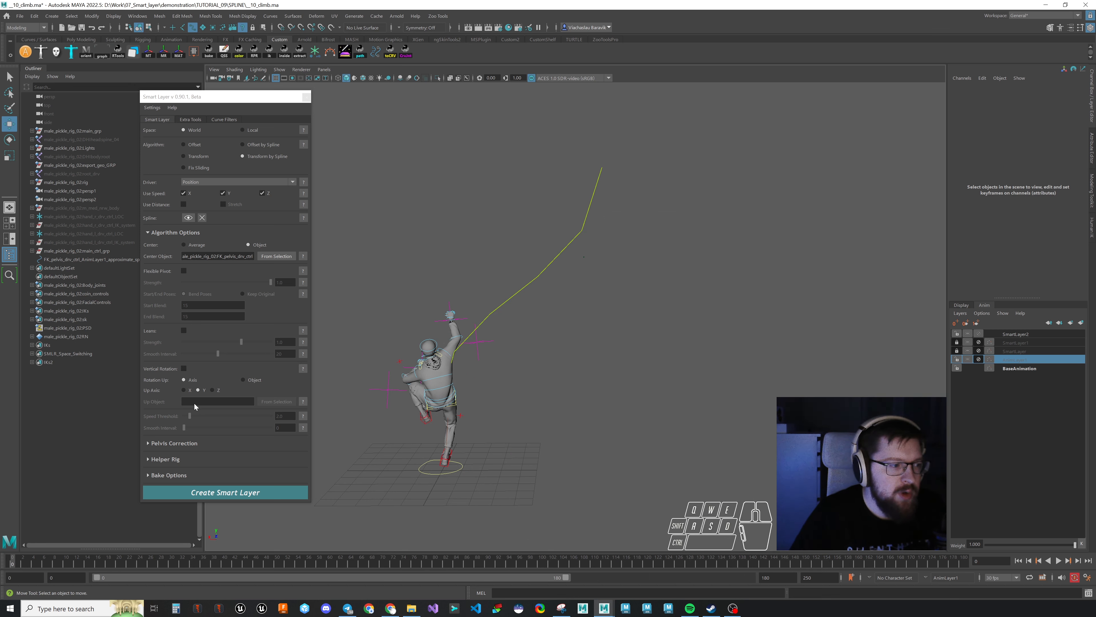
left_click(455, 481)
left_click_drag(449, 470, 456, 481)
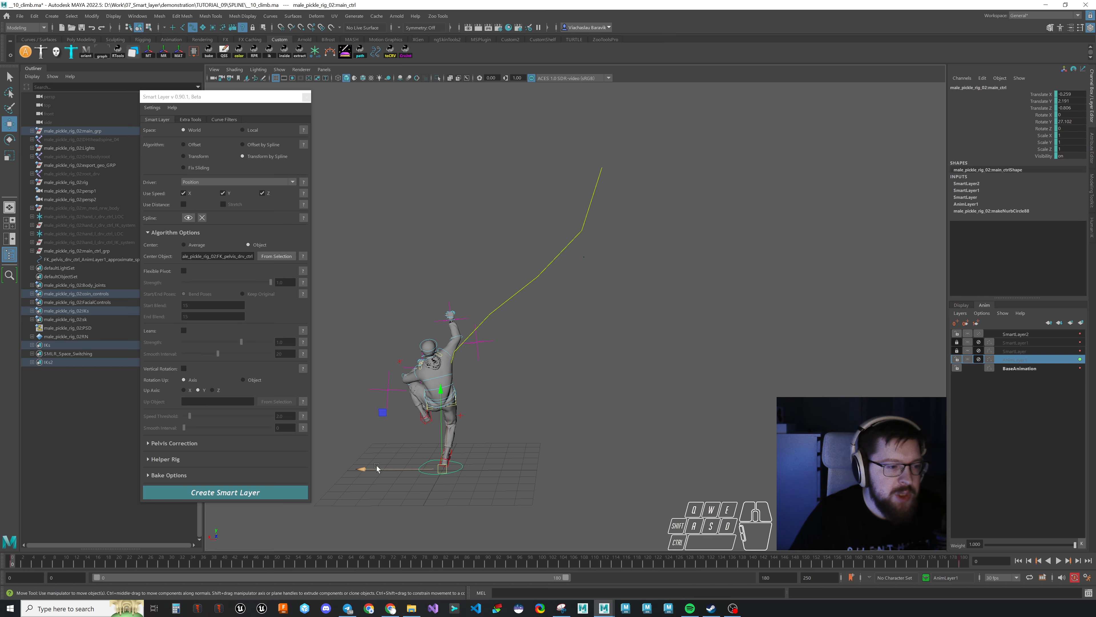
left_click(184, 389)
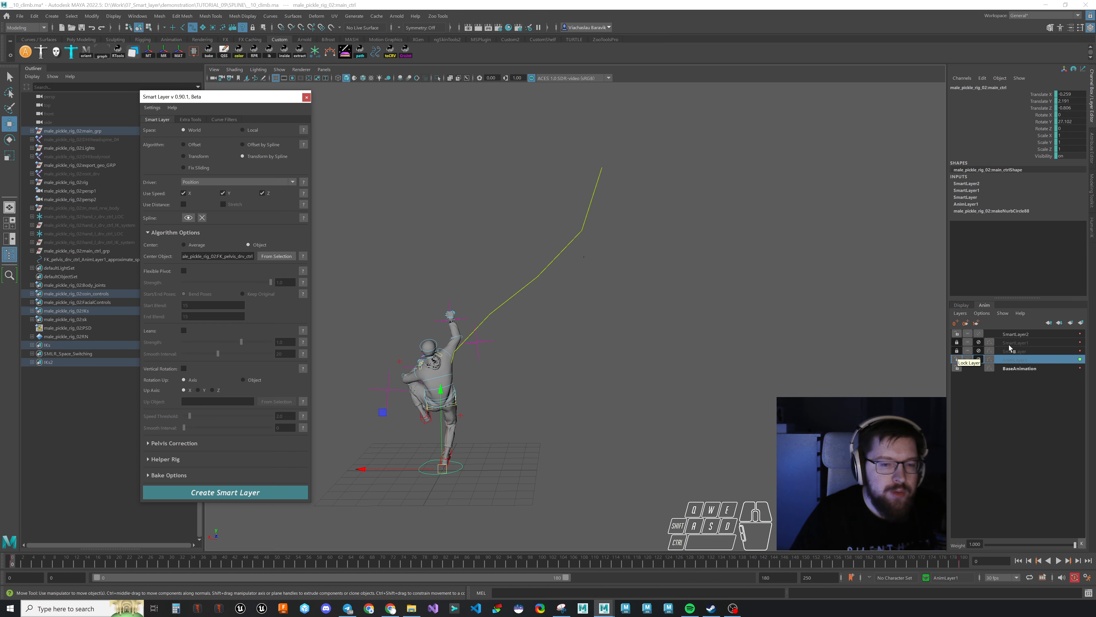
left_click(978, 334)
left_click(979, 360)
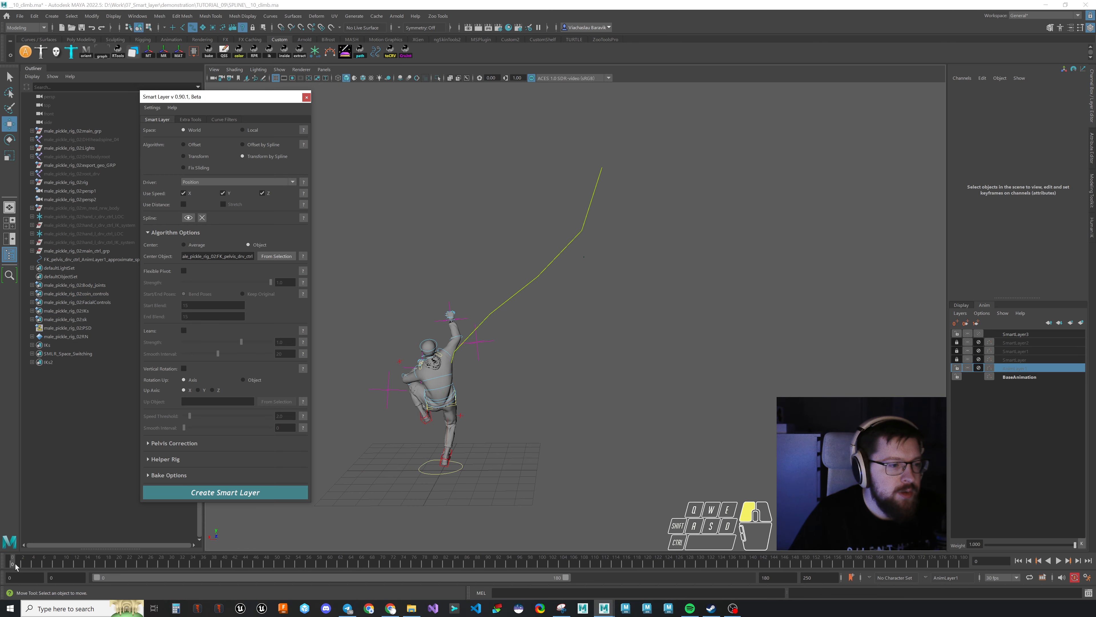
Step: Scrub and play the climb created with the X up axis, and examine the climber's rotation along the spline
left_click_drag(13, 564, 276, 521)
left_click_drag(593, 375, 637, 394, "alt")
middle_click_drag(637, 394, 625, 344, "alt")
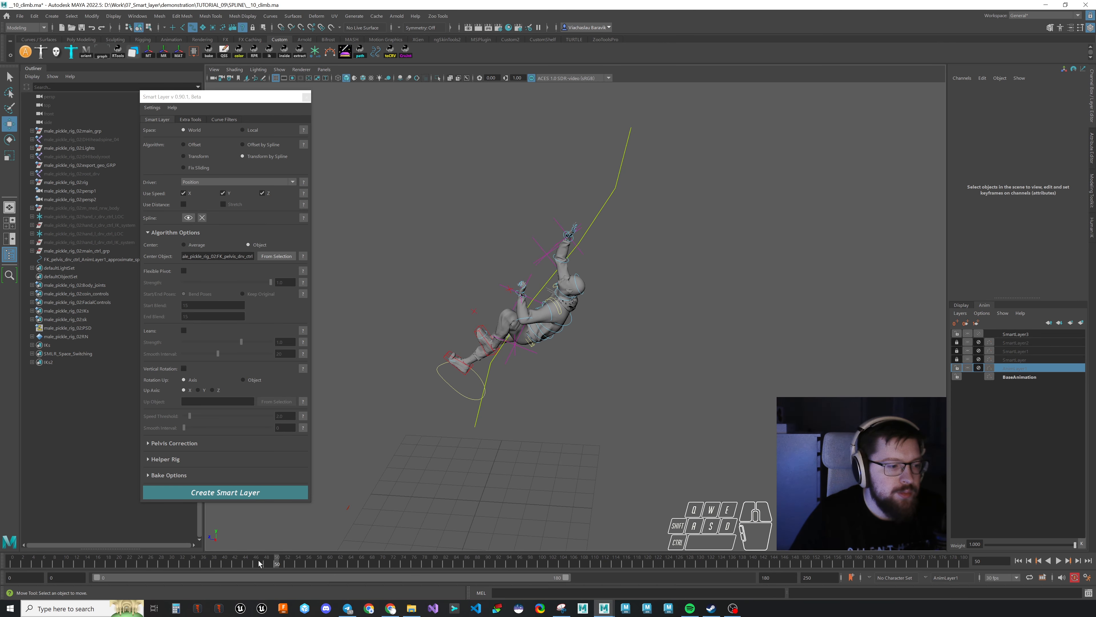
left_click_drag(257, 561, 542, 515)
key("alt+v")
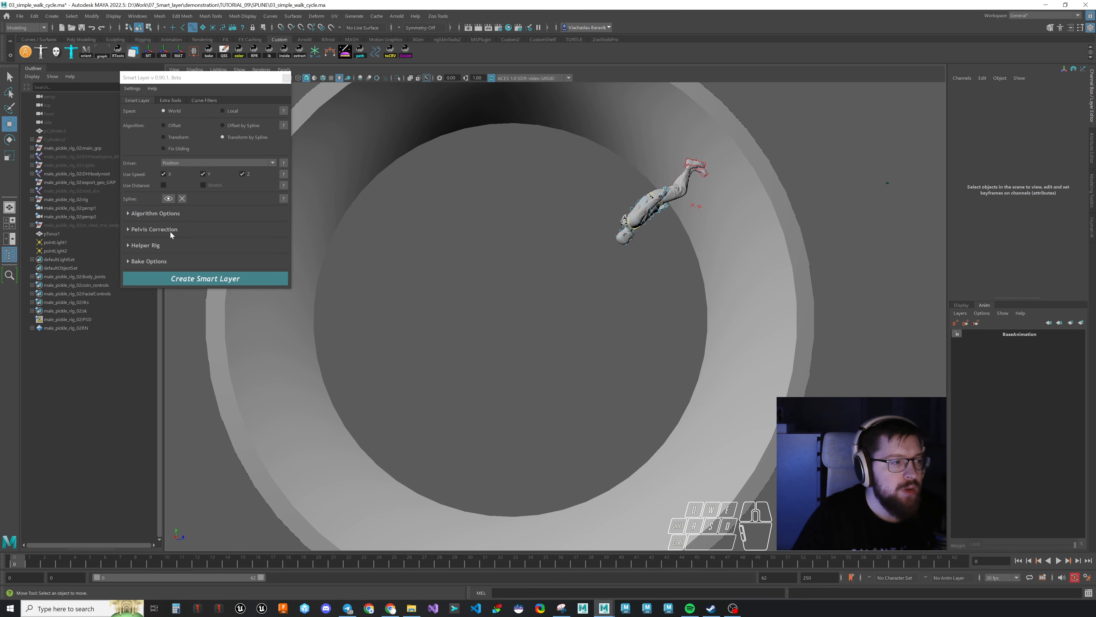
Step: In the 03_simple_walk_cycle.ma scene, turn Vertical Rotation off and set Rotation Up to Object in the Algorithm Options
left_click(156, 213)
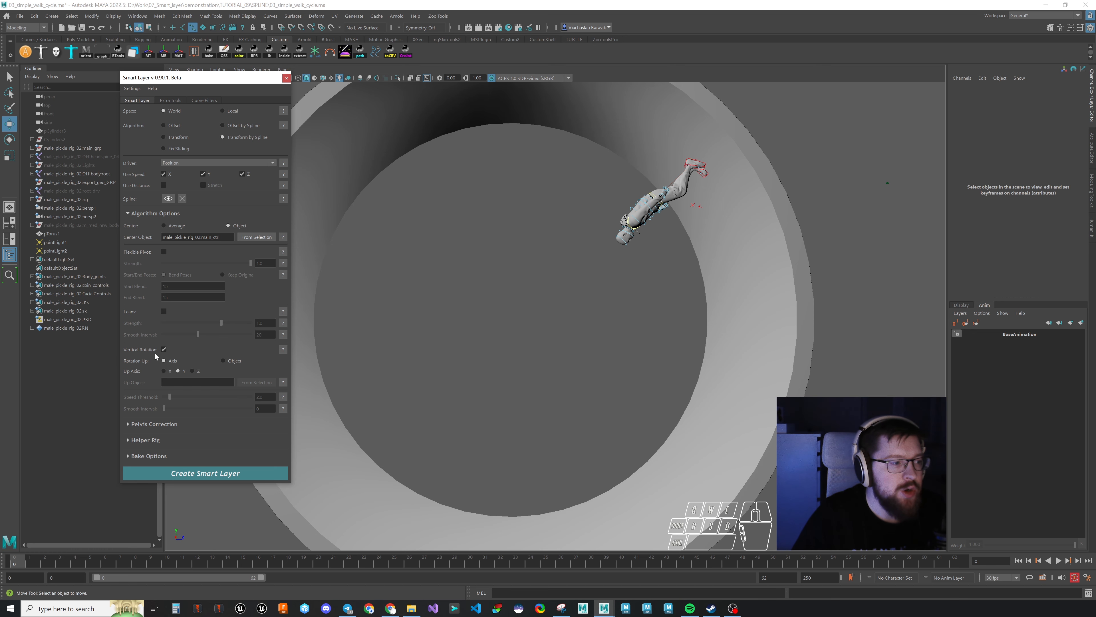
left_click(178, 370)
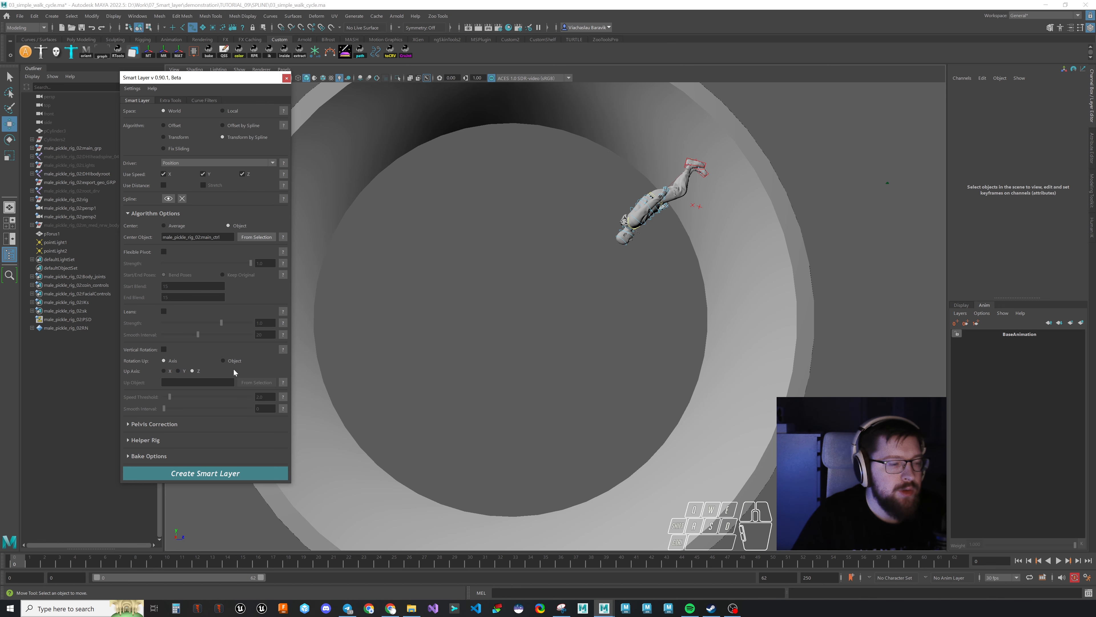
left_click(223, 360)
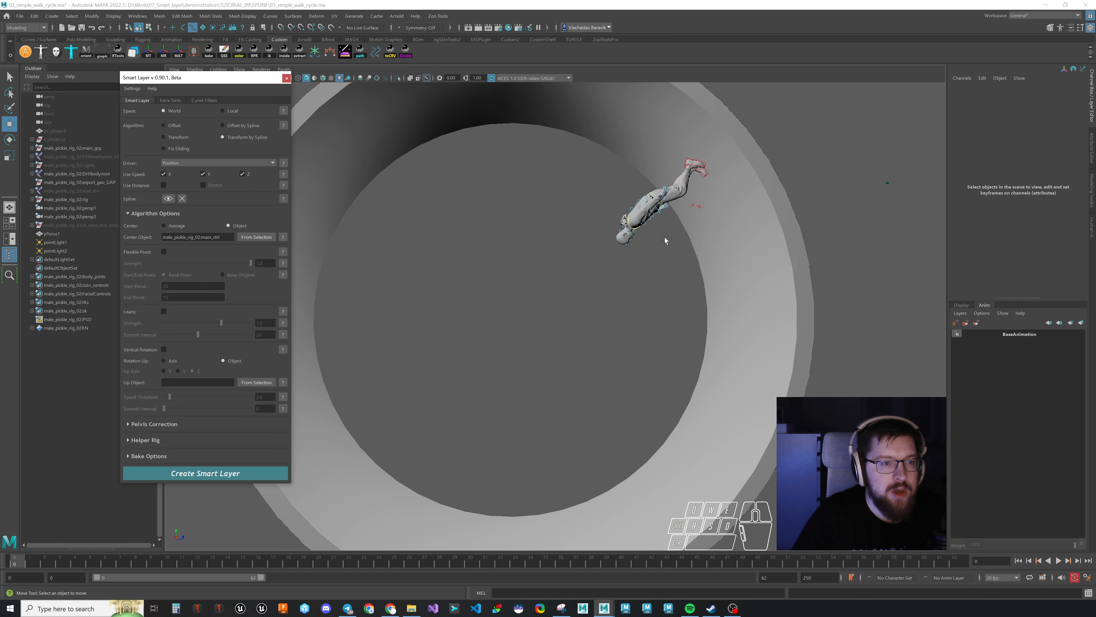
Step: Play and scrub the walk cycle on the inner wall of the ring, and return to frame 0
left_click_drag(692, 201, 581, 314, "alt")
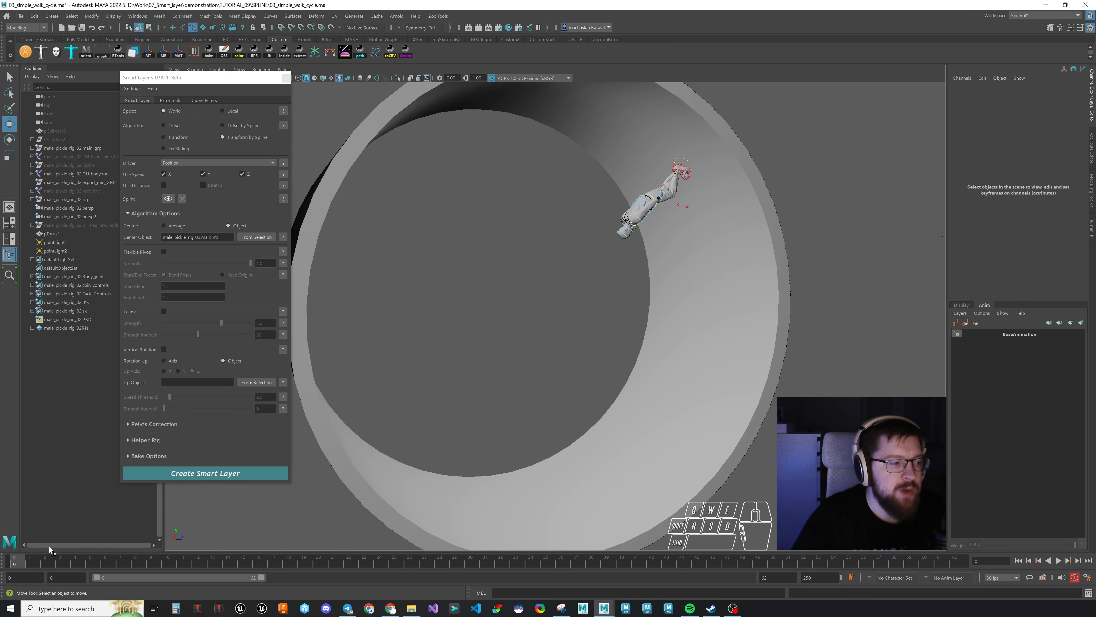
left_click_drag(74, 561, 94, 561)
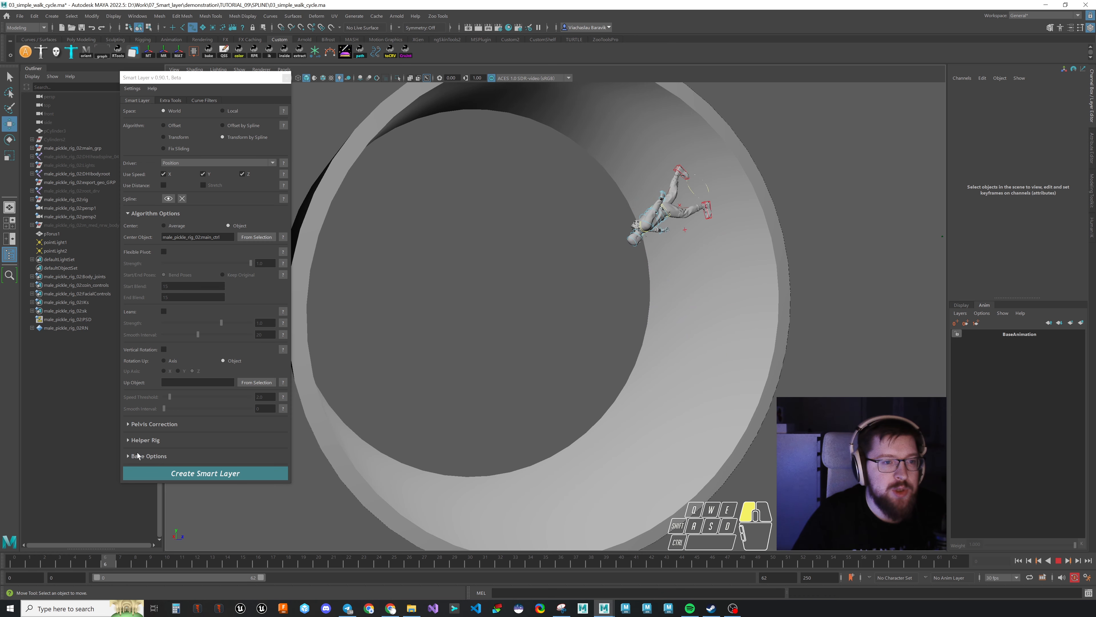
left_click_drag(563, 450, 48, 391)
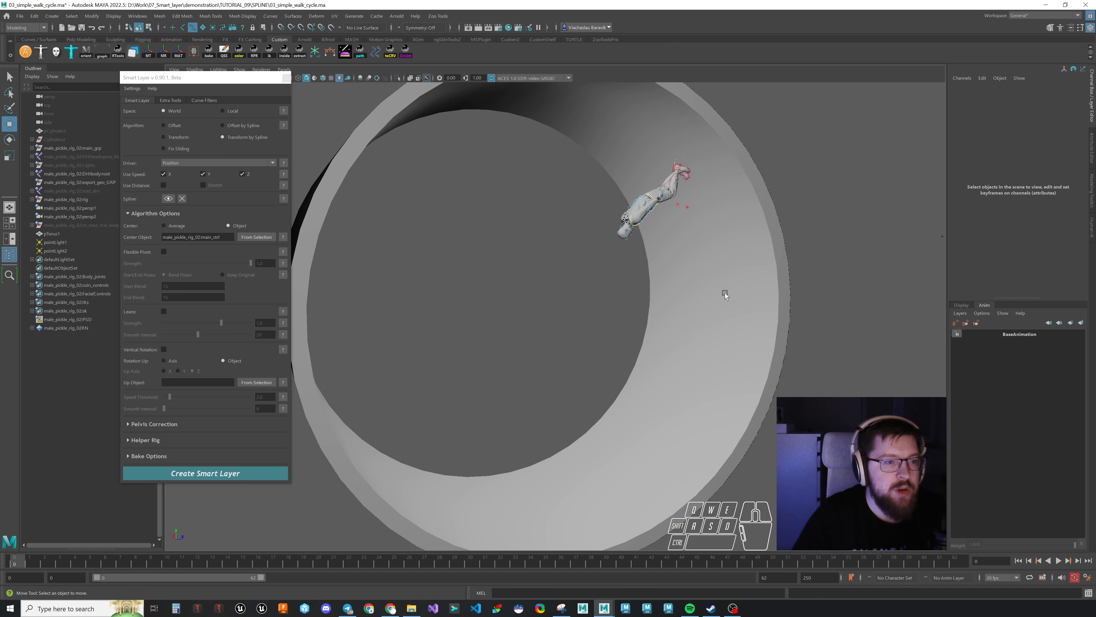
Step: Create a Space Switching locator on the walker's main_ctrl with the view in X-ray
scroll(787, 268, "up", 3)
middle_click_drag(788, 268, 720, 354, "alt")
left_click_drag(683, 354, 677, 346, "alt")
key("alt+x")
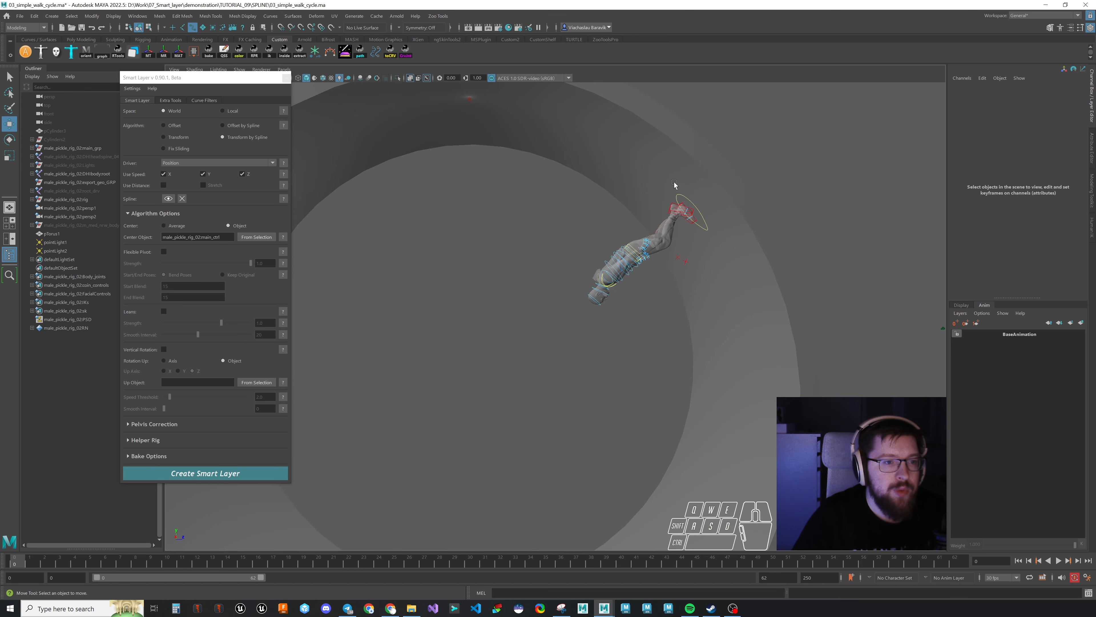
mouse_move(673, 185)
left_mouse_down()
mouse_move(687, 189)
mouse_move(681, 203)
left_mouse_up()
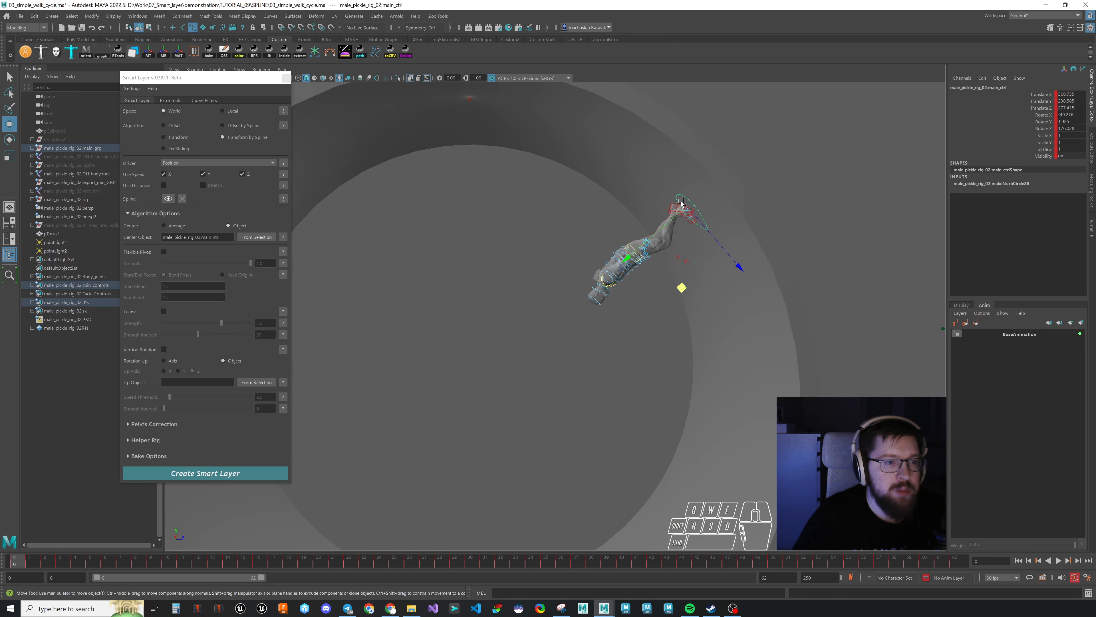
left_click(173, 100)
left_click(140, 132)
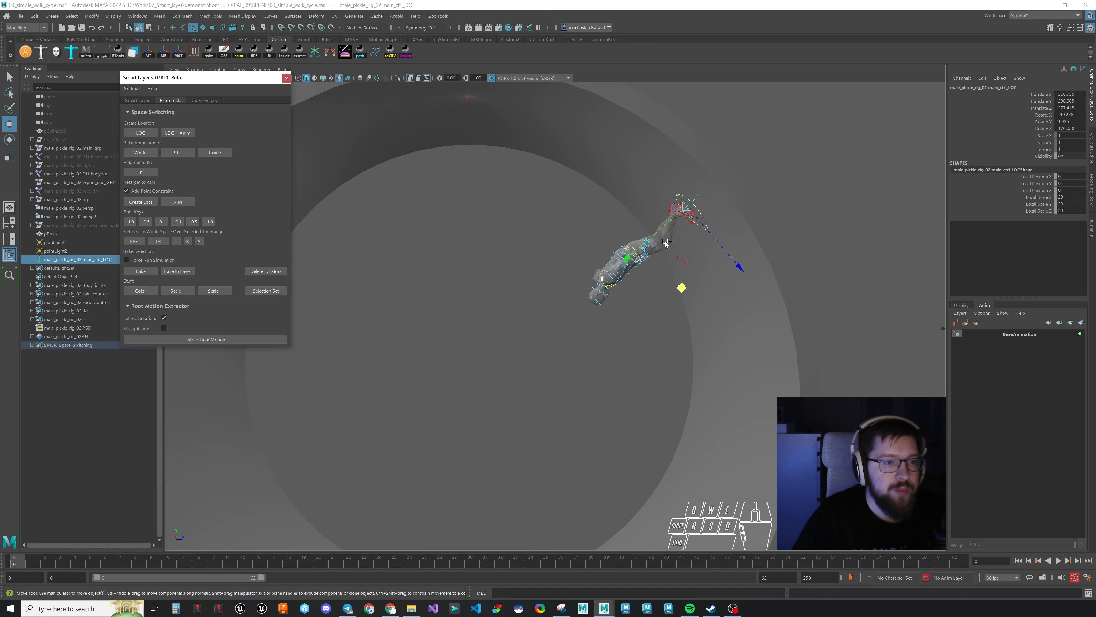
Step: Move the locator from the walker's feet along the body to just beyond the head
key("alt+x")
mouse_move(654, 233)
left_mouse_down()
mouse_move(545, 322)
mouse_move(591, 315)
left_mouse_up()
key("alt+x")
Step: Parent-constrain the locator to the walker's main_ctrl using the Rigging menu set
left_click(695, 209)
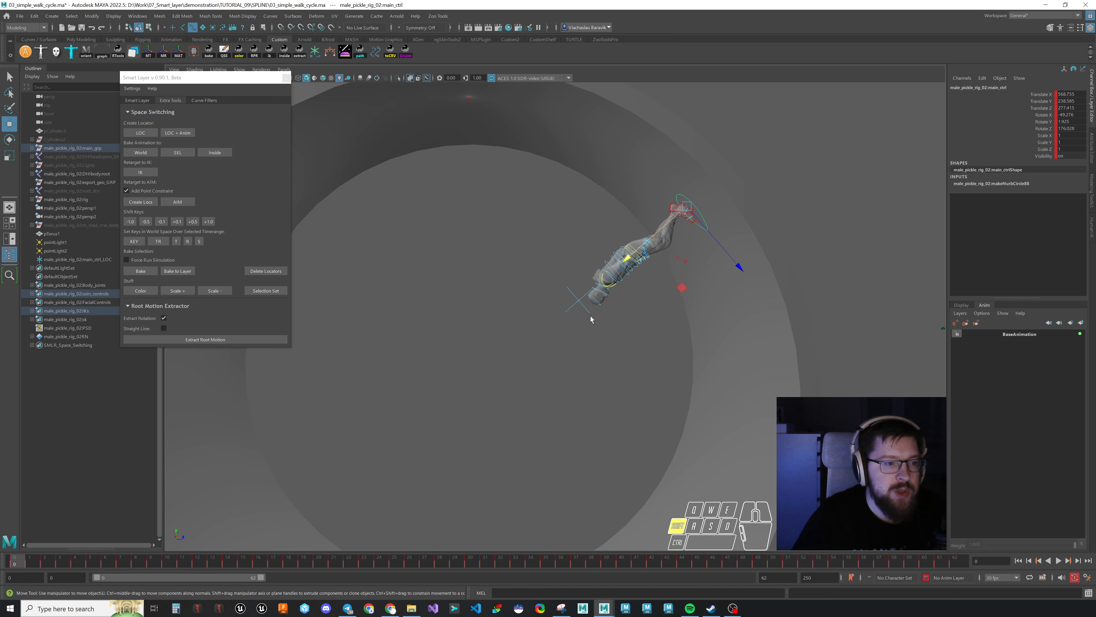
left_click(585, 309, "shift")
key("F3")
left_click(226, 16)
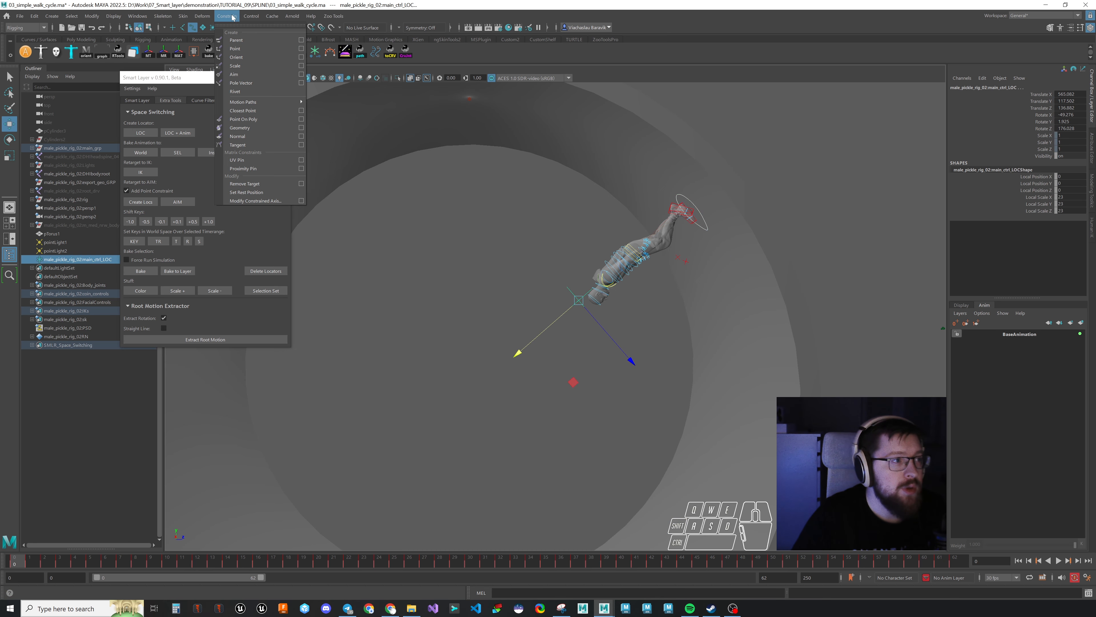
left_click(242, 39)
left_click(702, 269)
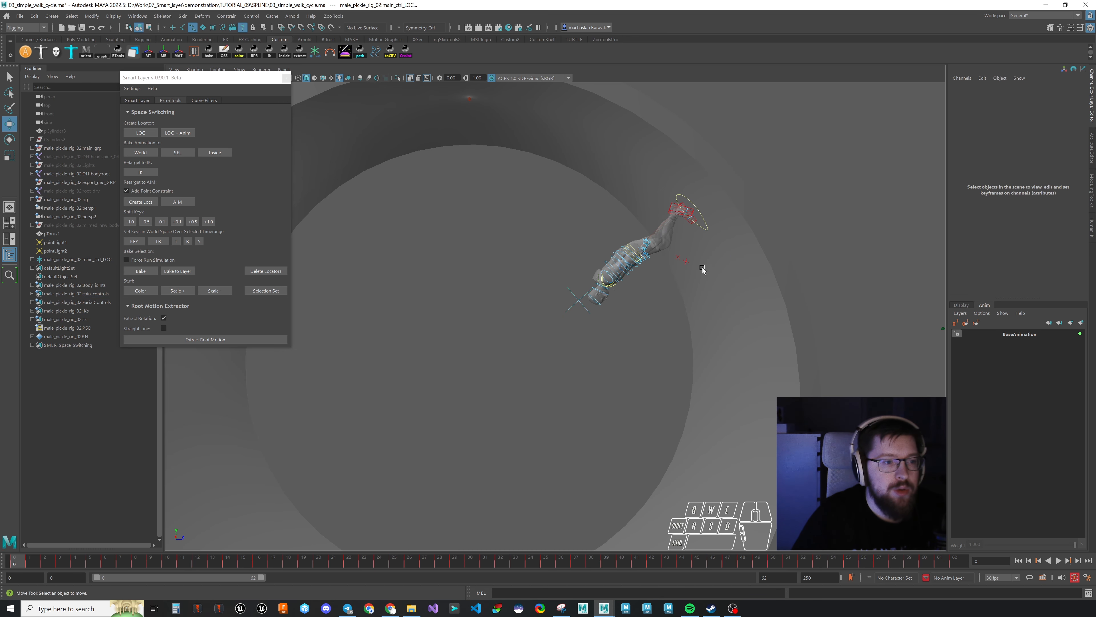
Step: Turn X-ray off and play the walk to check that the locator follows the walker
key("alt+x")
left_click(1059, 560)
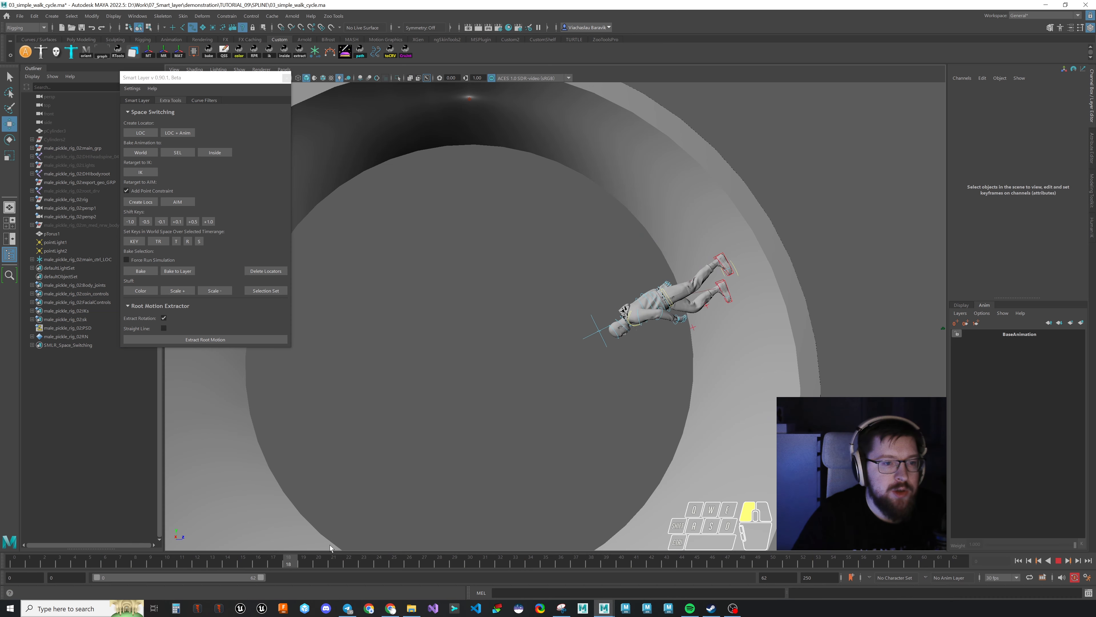
left_click_drag(1080, 535, 0, 502)
Step: Assign the main_ctrl_LOC locator as the Up Object in Smart Layer's Algorithm Options
left_click(565, 289)
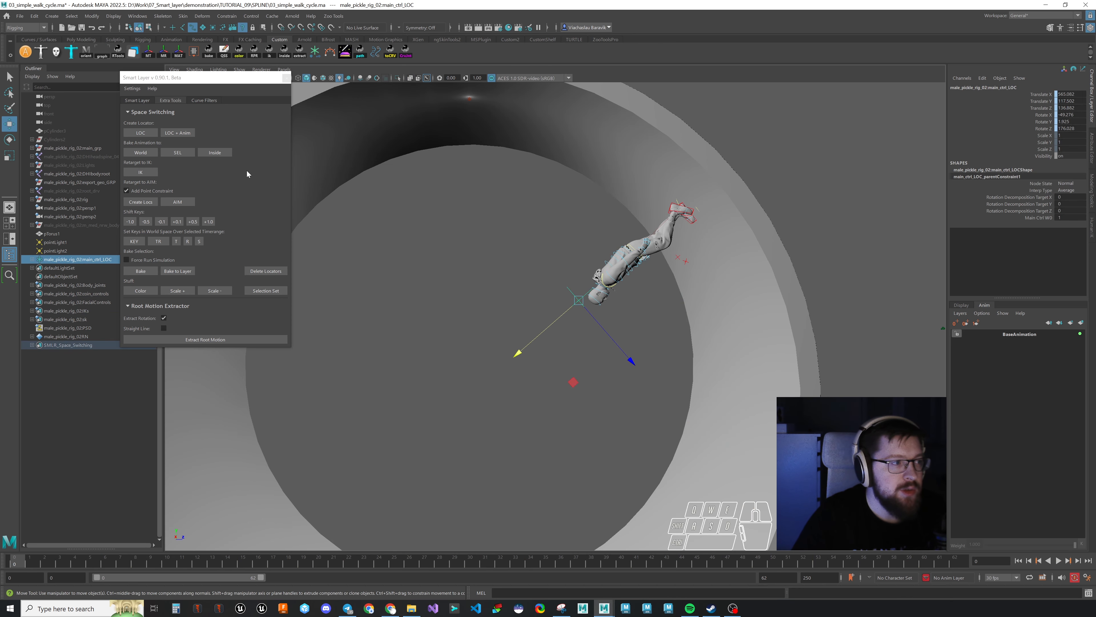
left_click(137, 100)
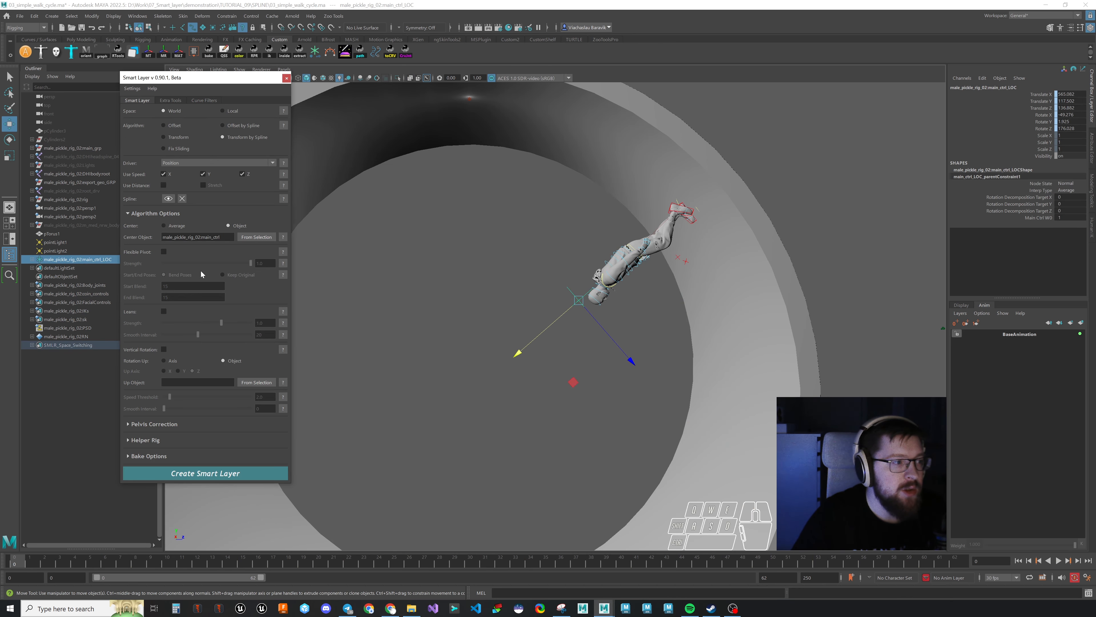
left_click(258, 383)
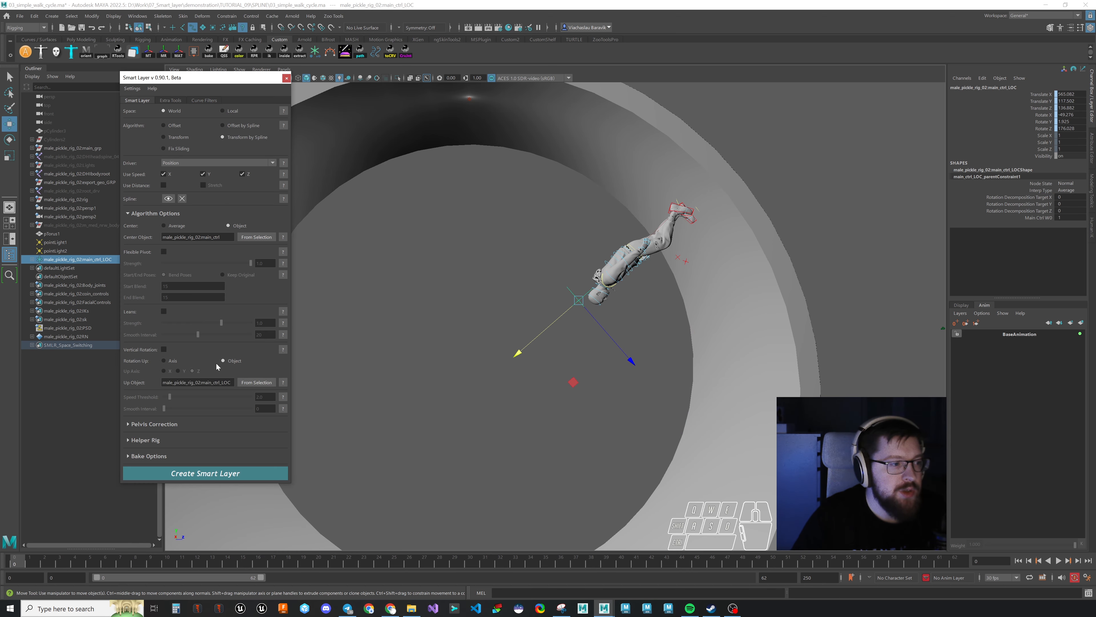
Step: Snip the walk viewport, and draw a green arrow from feet to locator, an "up" label with pointer arrow, and a plane around the feet
left_click(640, 288)
scroll(698, 303, "down", 1)
middle_click_drag(693, 300, 689, 294, "alt")
left_click_drag(300, 87, 837, 480)
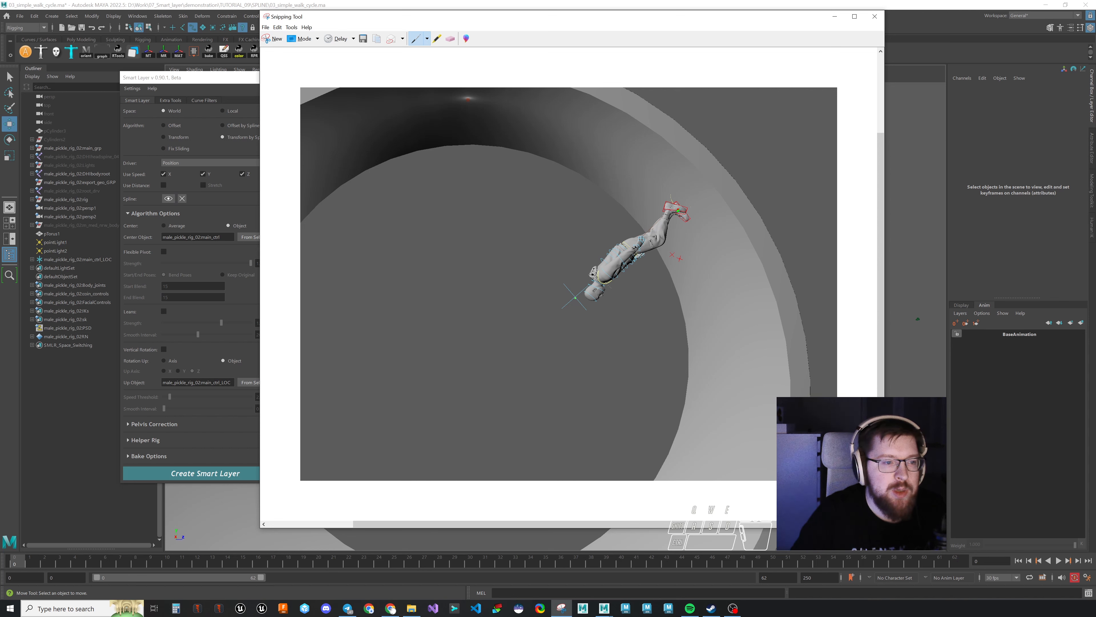
left_click_drag(580, 296, 672, 213)
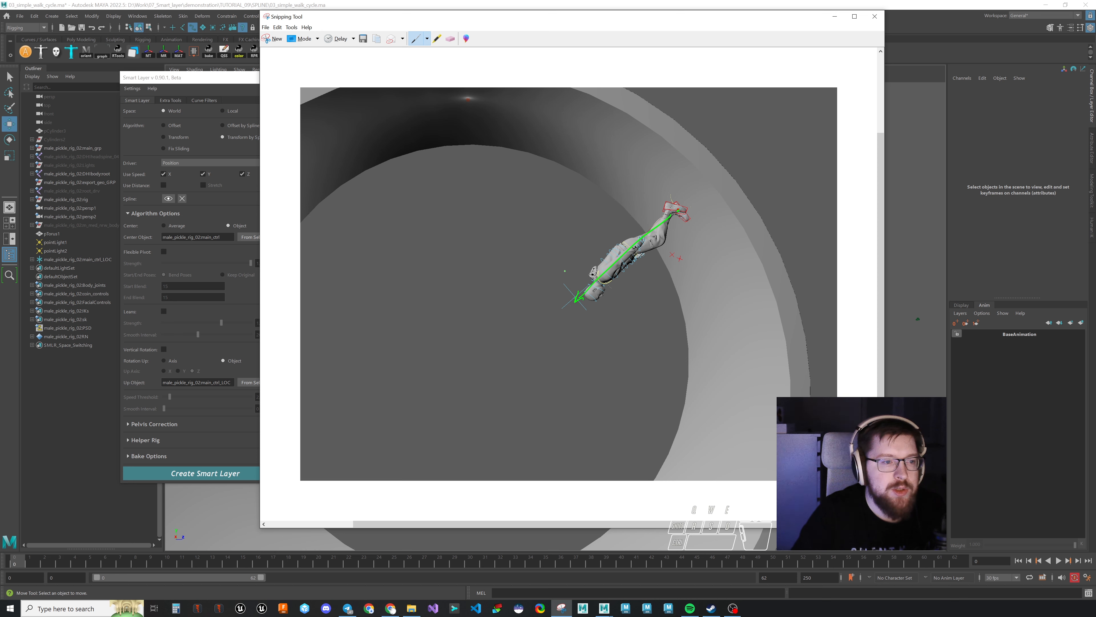
left_click_drag(552, 259, 565, 275)
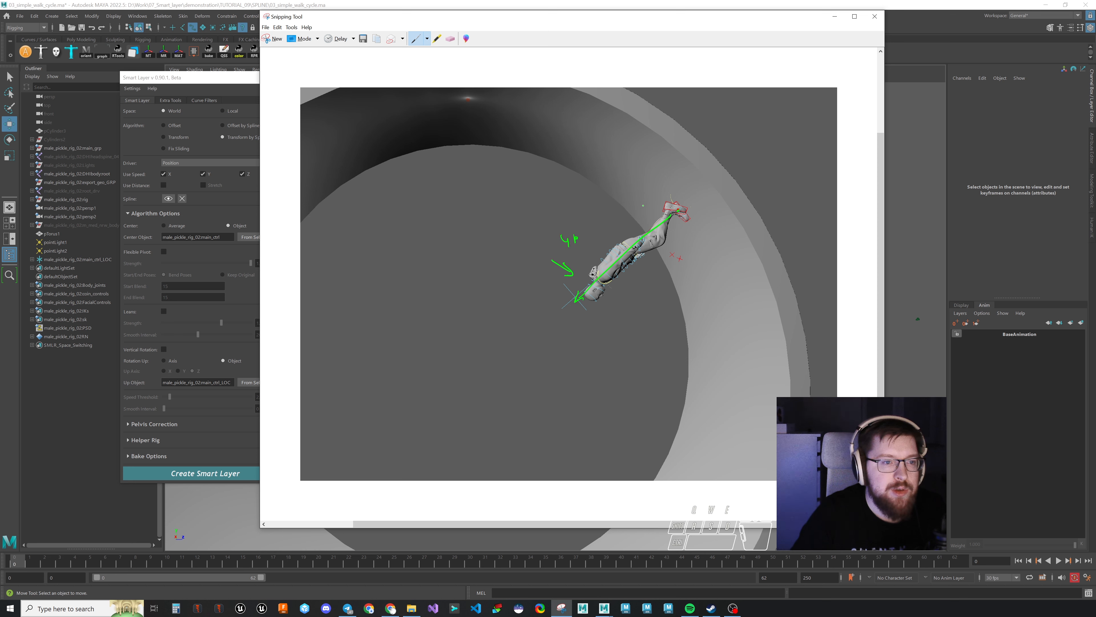
mouse_move(644, 206)
left_mouse_down()
mouse_move(668, 181)
mouse_move(699, 213)
mouse_move(667, 247)
left_mouse_up()
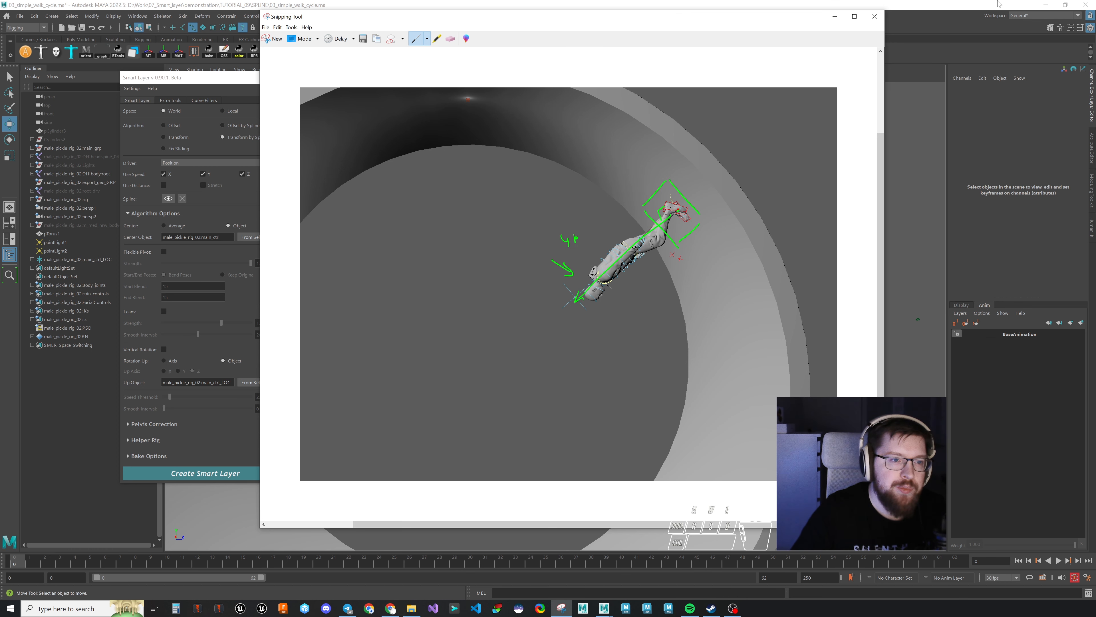
Step: Return to the Maya walk scene, select all members of the rig's IKs set, and create an animation layer from them
left_click(834, 16)
left_click_drag(698, 342, 651, 264, "alt")
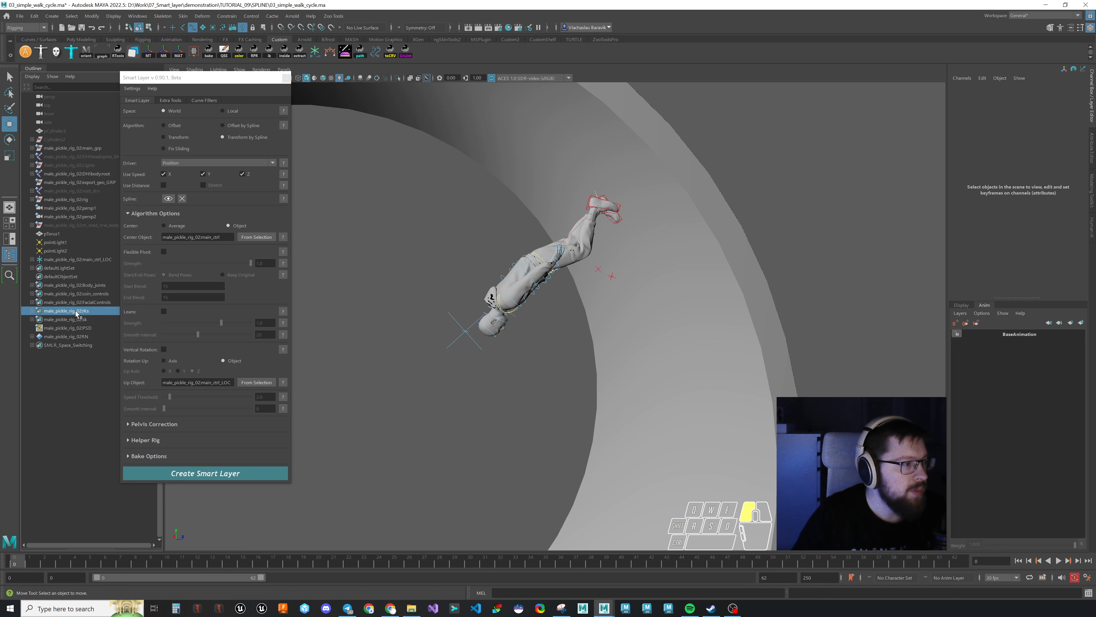
right_click(71, 311)
left_click(122, 342)
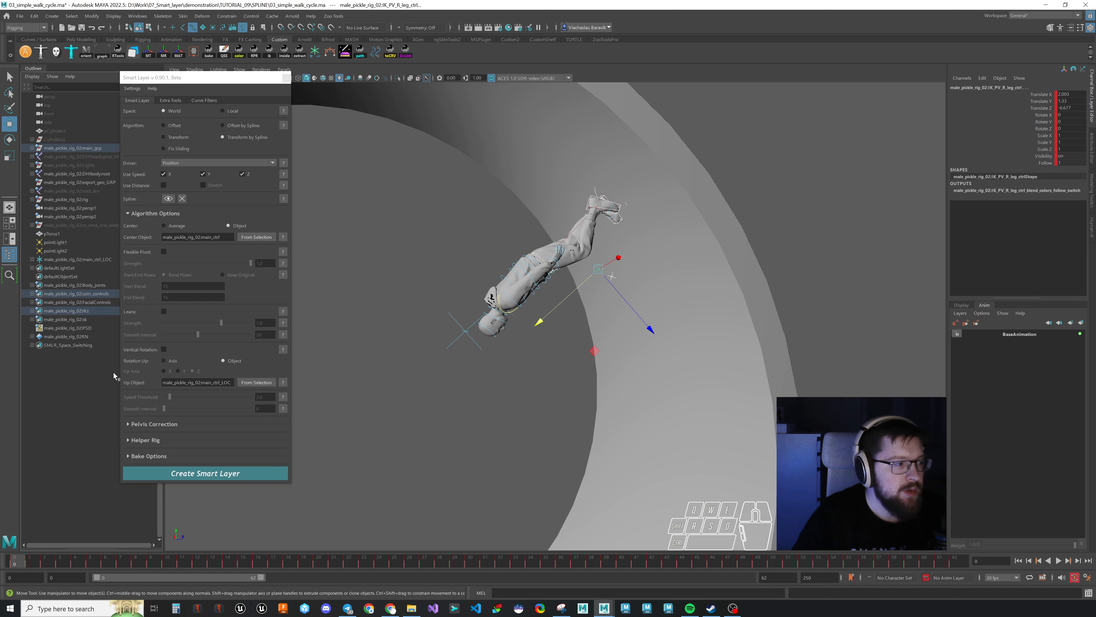
left_click(1071, 322)
left_click(1019, 334)
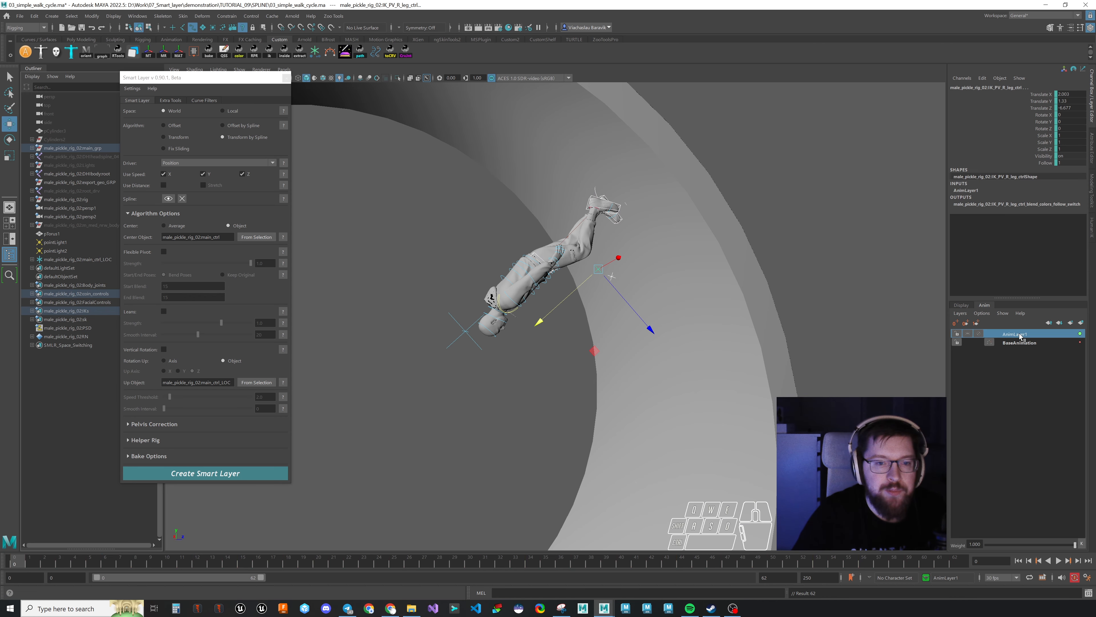
Step: At frame 30, move main_ctrl on AnimLayer1 away from the tunnel wall toward the tunnel's interior
left_click_drag(15, 560, 963, 559)
middle_click_drag(771, 483, 771, 445, "alt")
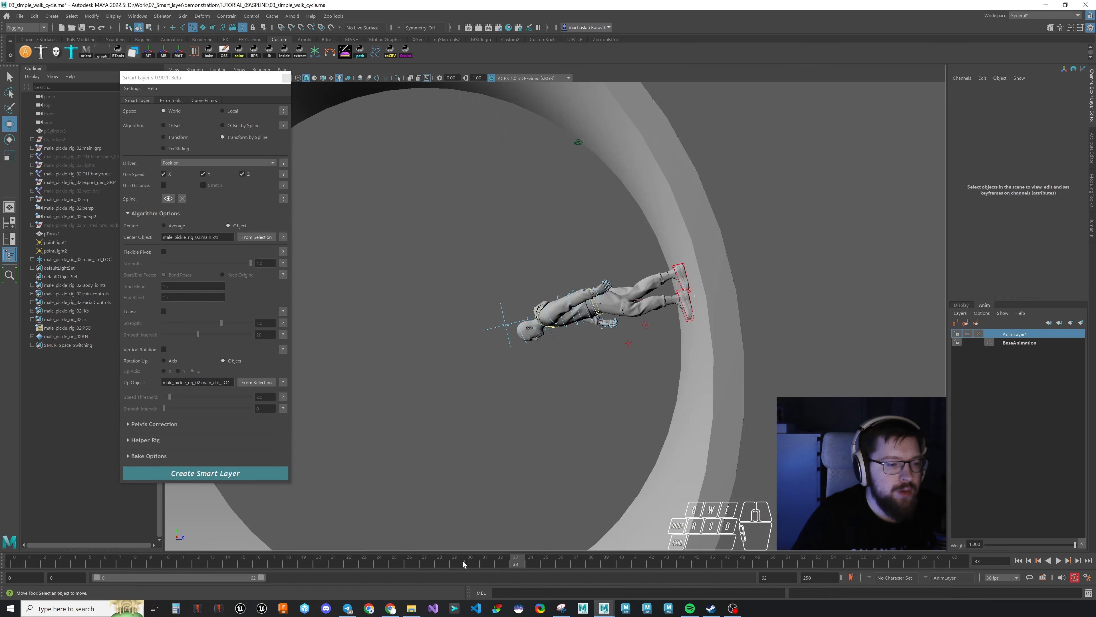
mouse_move(464, 561)
left_mouse_down()
mouse_move(222, 549)
mouse_move(34, 561)
mouse_move(937, 560)
mouse_move(122, 561)
mouse_move(470, 560)
left_mouse_up()
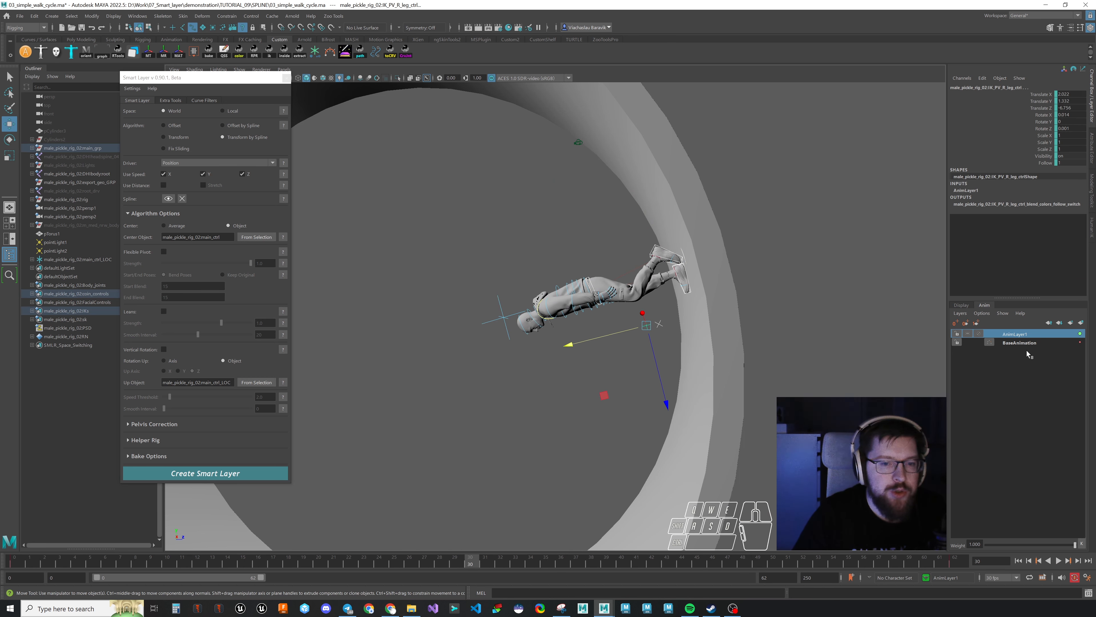
left_click(1027, 345)
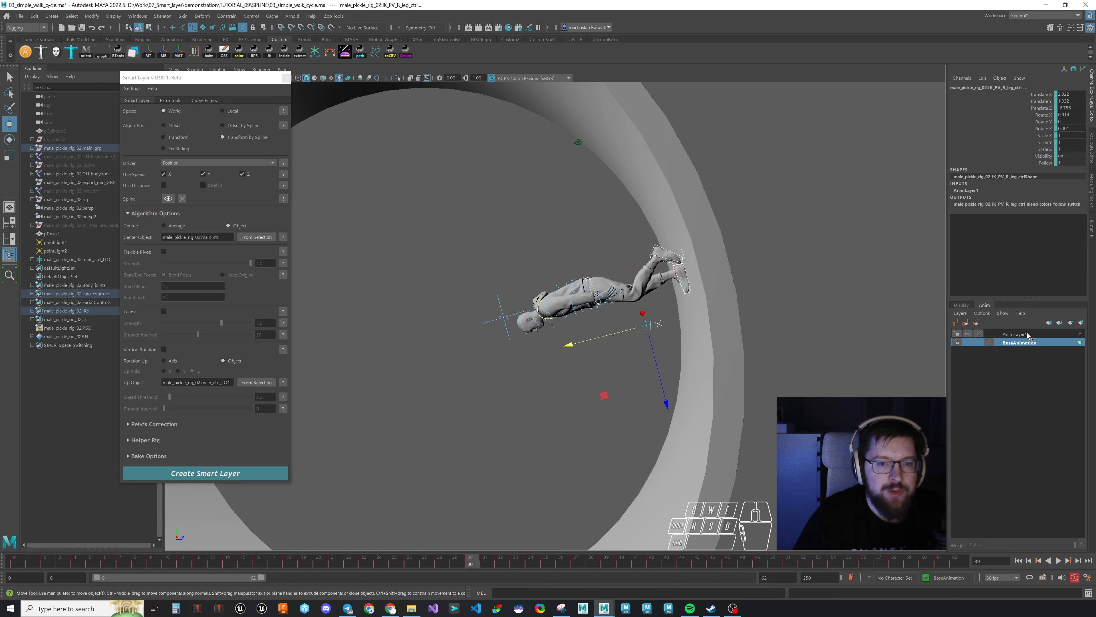
left_click(1027, 334)
left_click(696, 255)
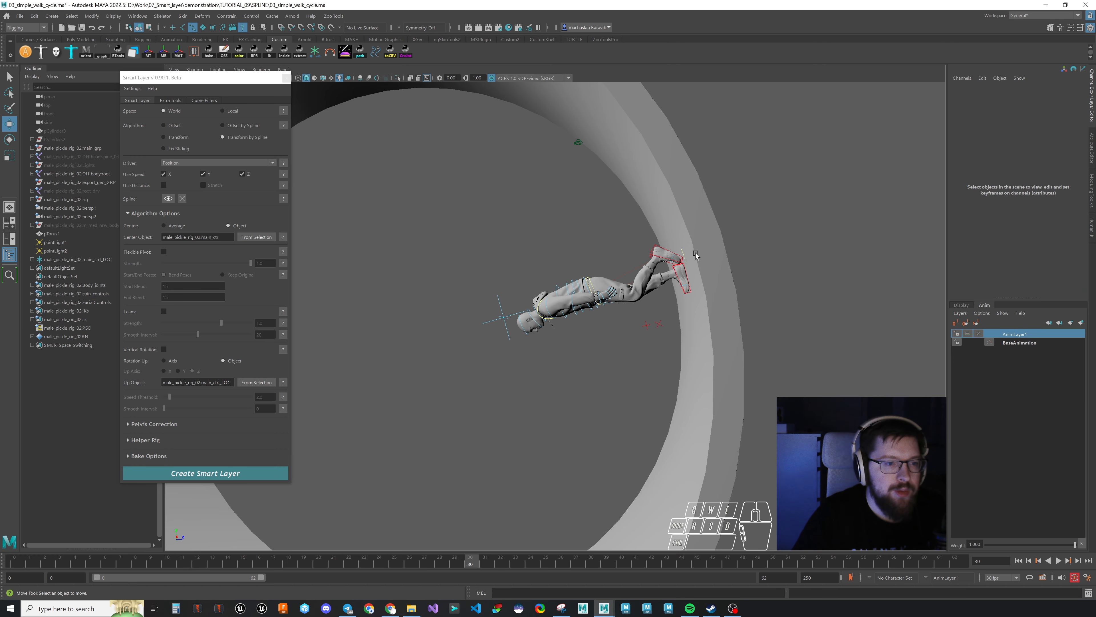
left_click(681, 251)
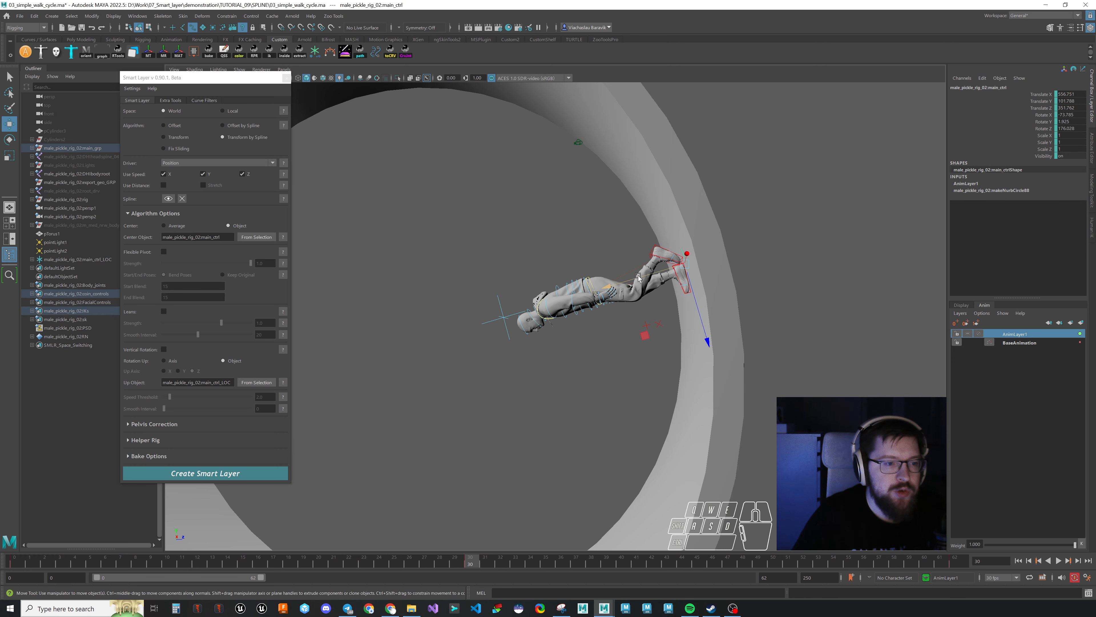
left_click_drag(638, 277, 653, 306)
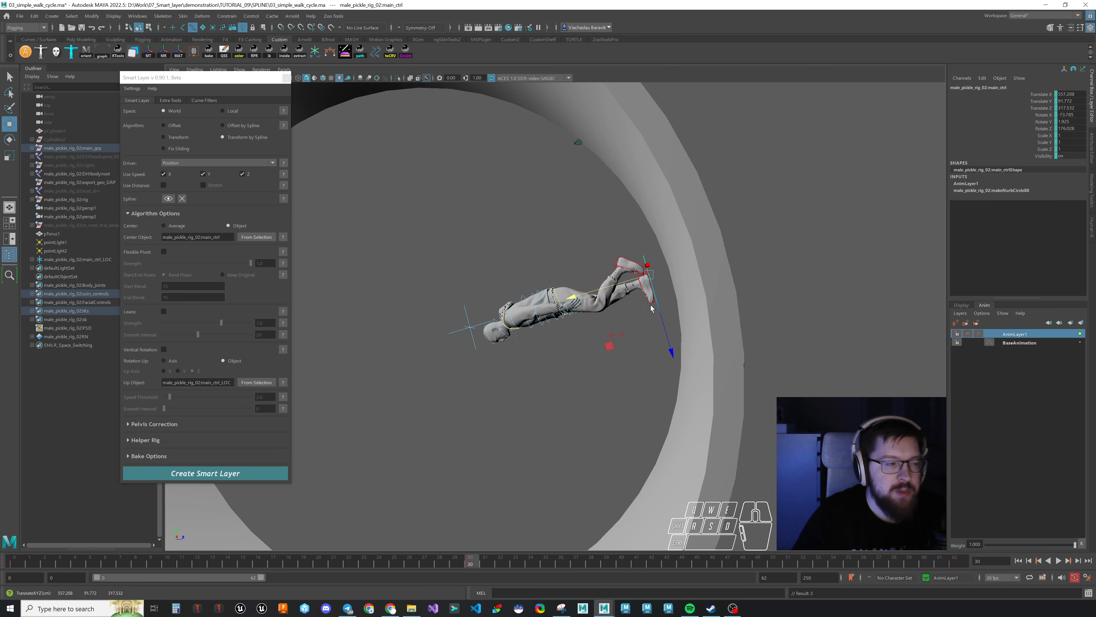
Step: Display the approximate spline for main_ctrl, check the walk against it, and create the Smart Layer
left_click(168, 199)
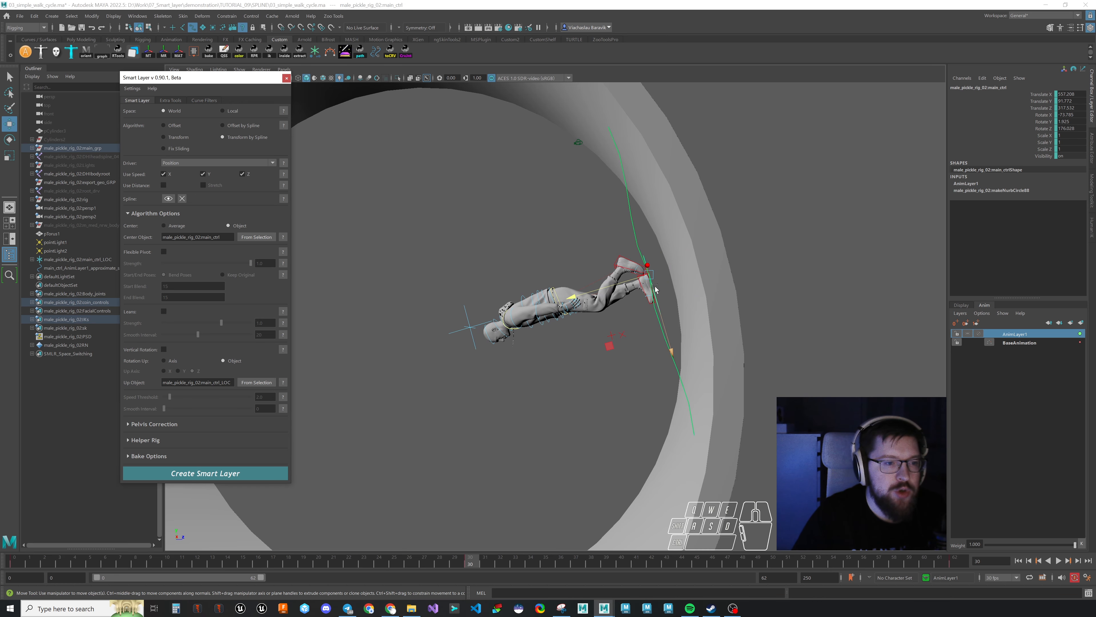
mouse_move(686, 305)
left_mouse_down("alt")
mouse_move(706, 309)
mouse_move(688, 285)
left_mouse_up("alt")
mouse_move(453, 562)
left_mouse_down()
mouse_move(18, 558)
mouse_move(956, 527)
mouse_move(534, 510)
left_mouse_up()
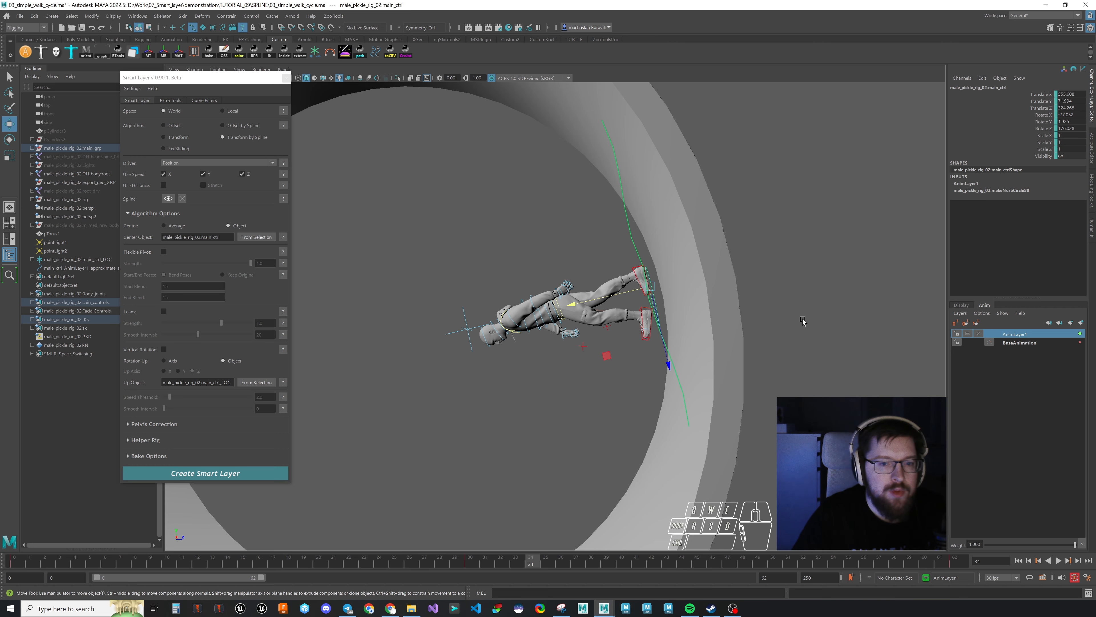
left_click(233, 473)
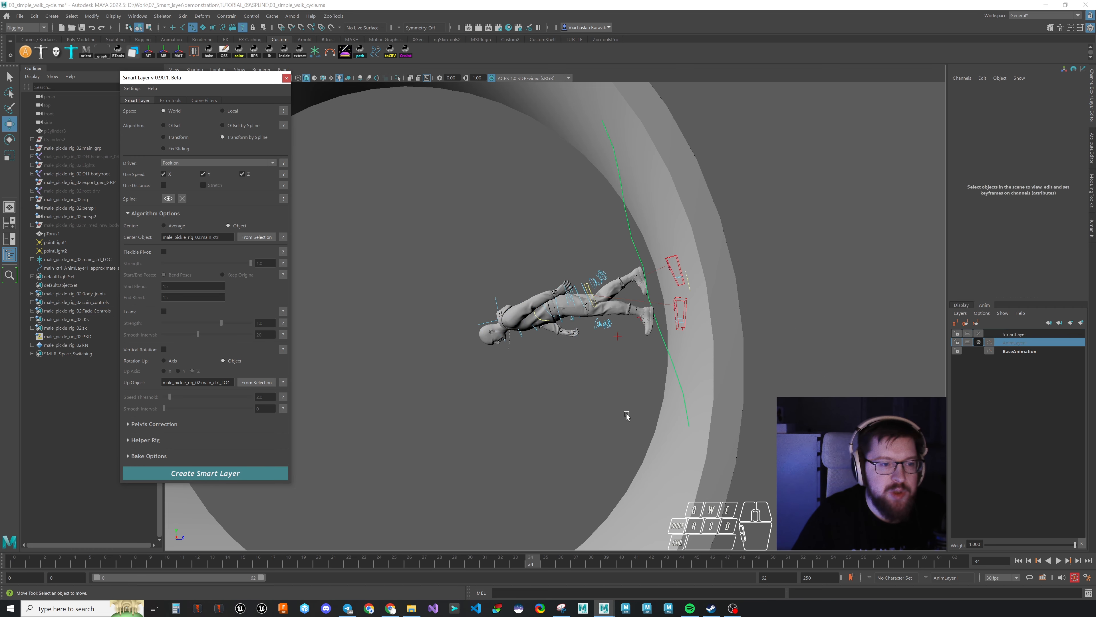
Step: Play and scrub the walk around frames 29 to 34 to examine foot placement along the spline
left_click(434, 559)
key("alt+v")
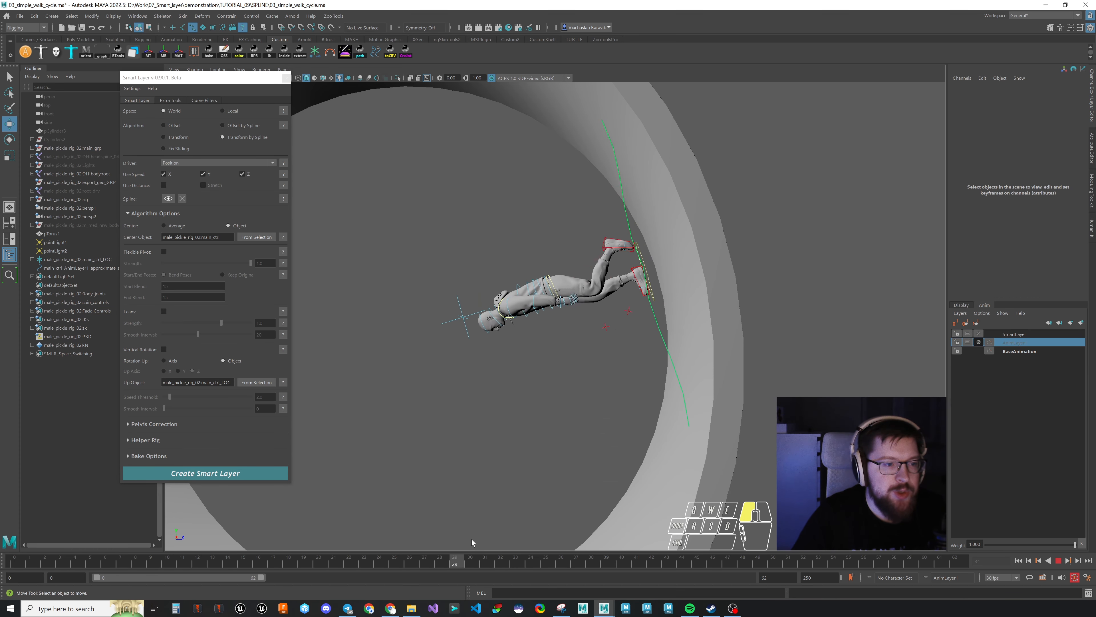
left_click_drag(747, 529, 536, 525)
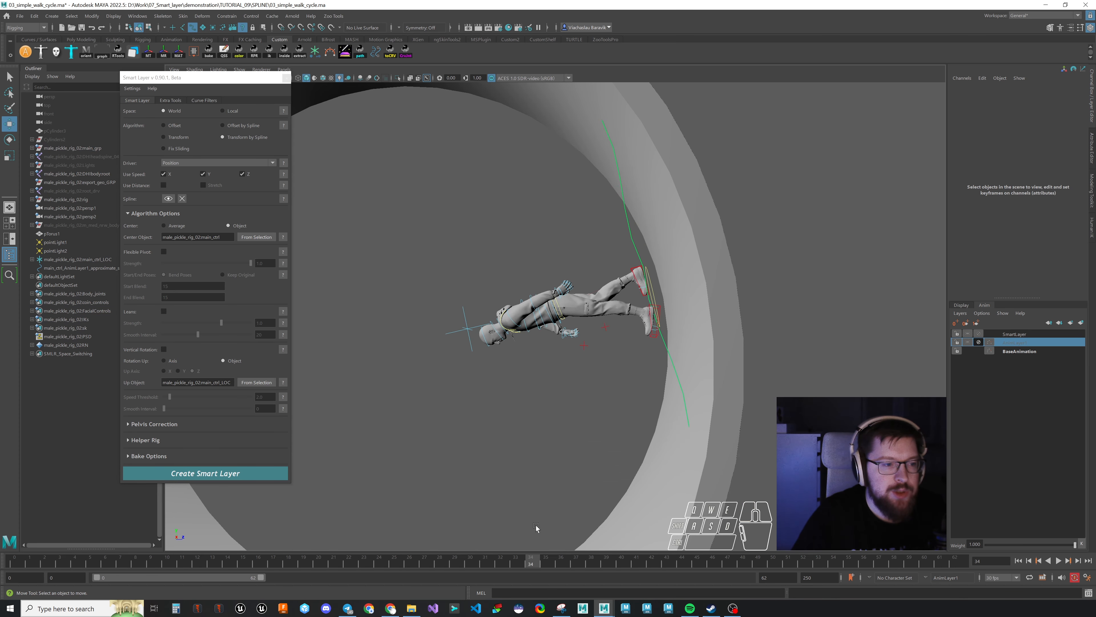
left_click_drag(531, 562, 269, 546)
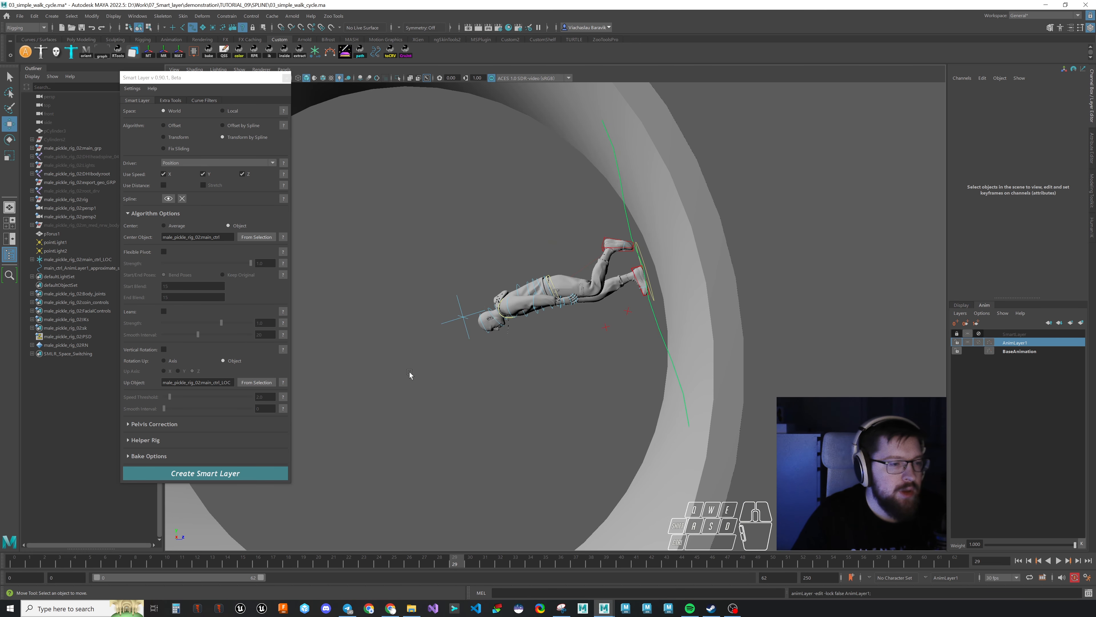
Step: Enable Vertical Rotation, create another Smart Layer, and scrub through the walk to review it
left_click(164, 350)
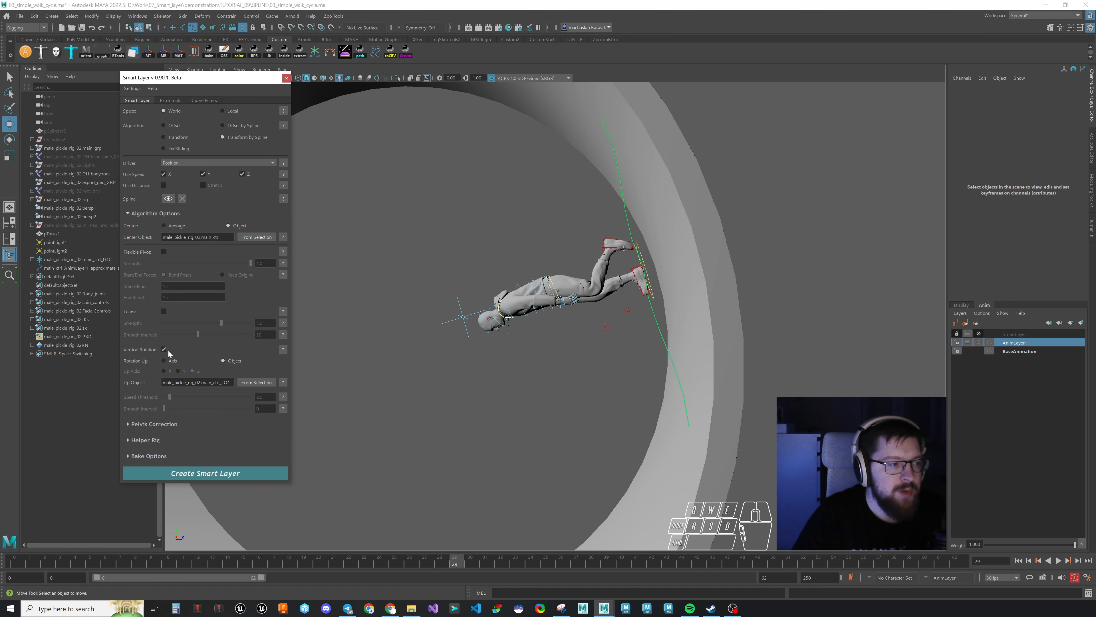
left_click(236, 474)
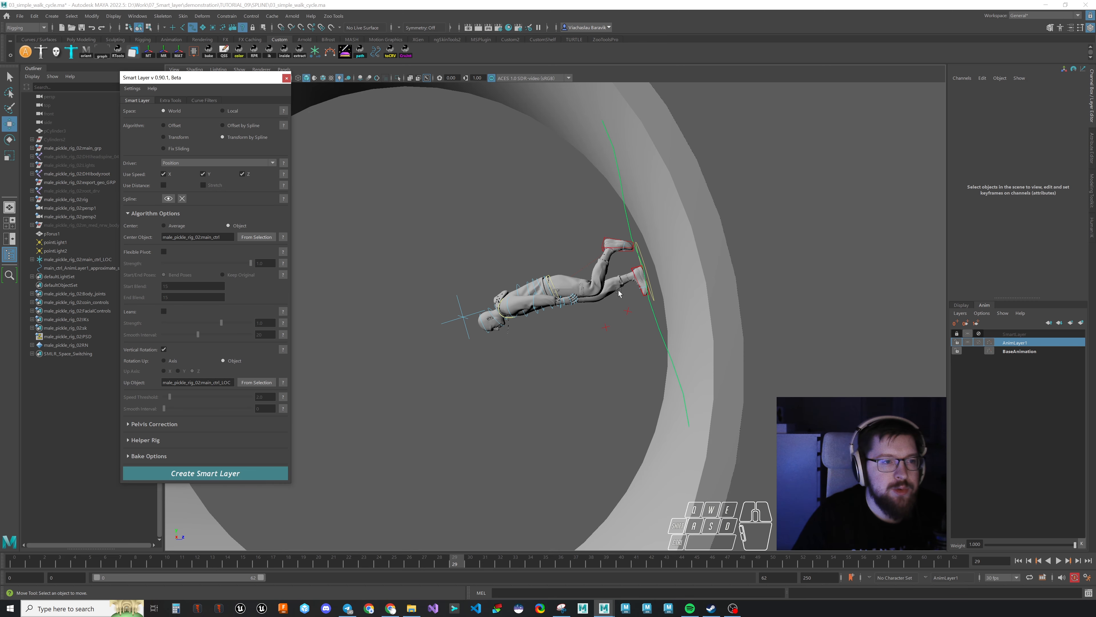
left_click_drag(436, 563, 712, 530)
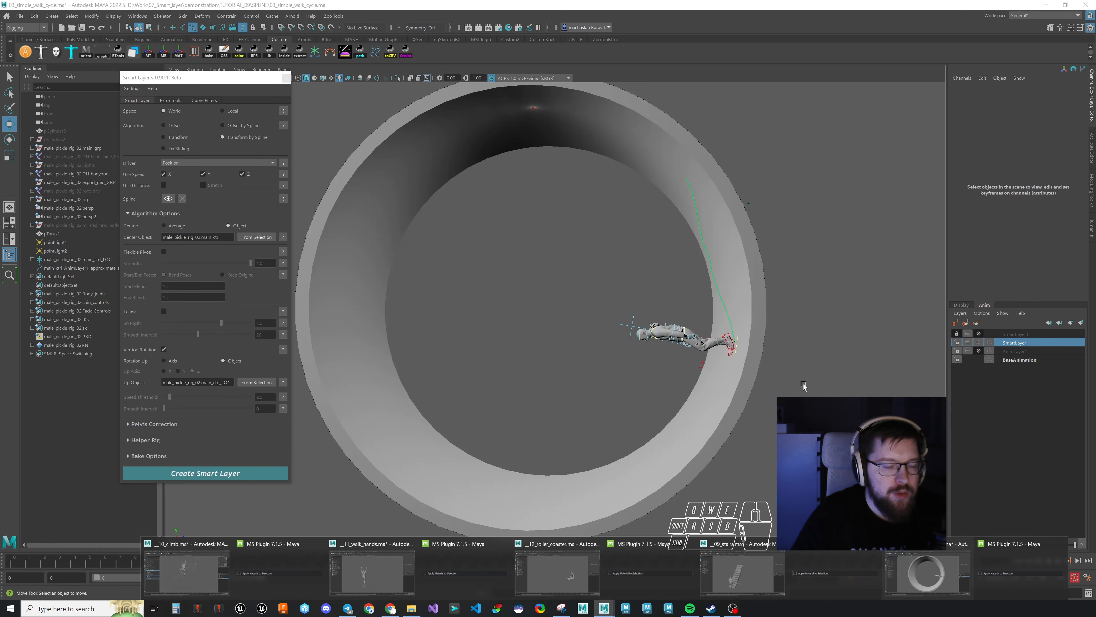
Step: Set Rotation Up to Axis in Smart Layer's Algorithm Options
right_click_drag(803, 386, 713, 390, "alt")
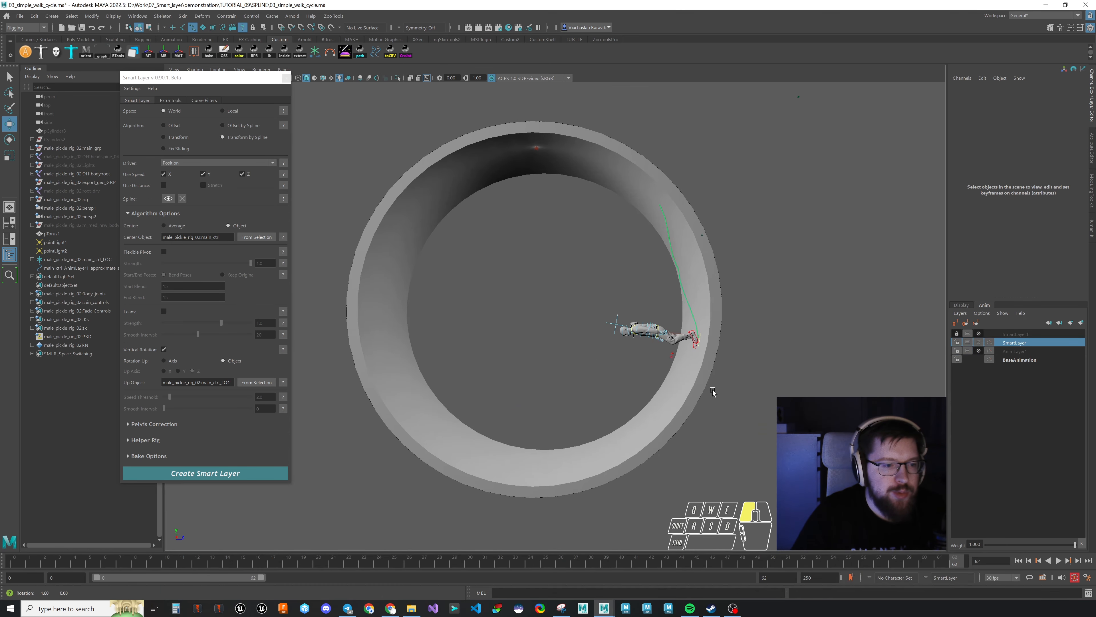
left_click_drag(713, 389, 701, 421, "alt")
middle_click_drag(701, 422, 693, 415, "alt")
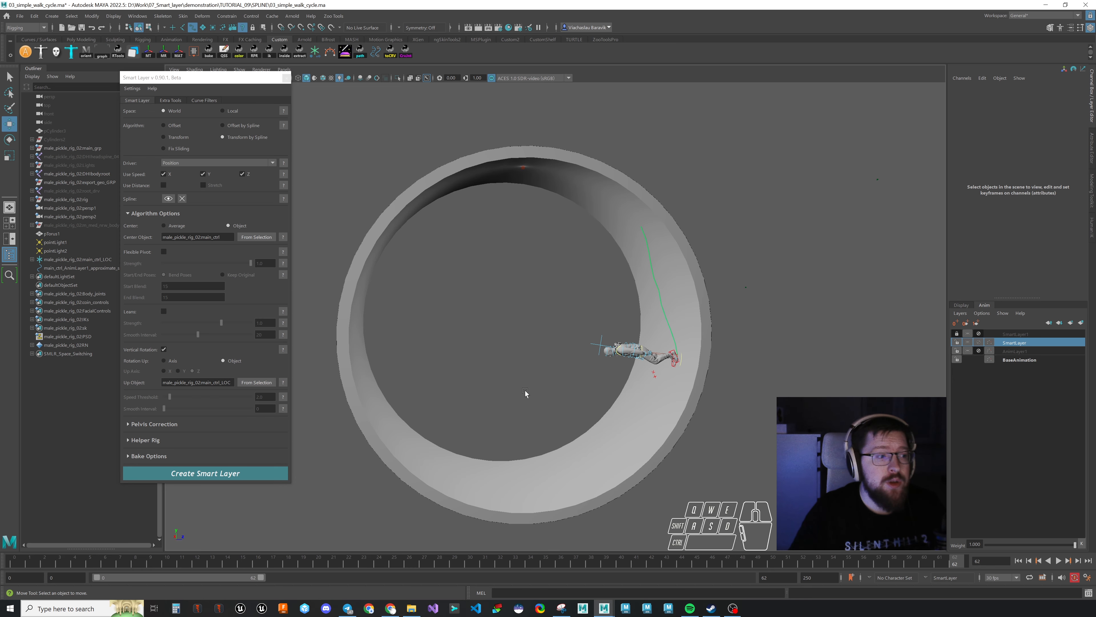
left_click(165, 361)
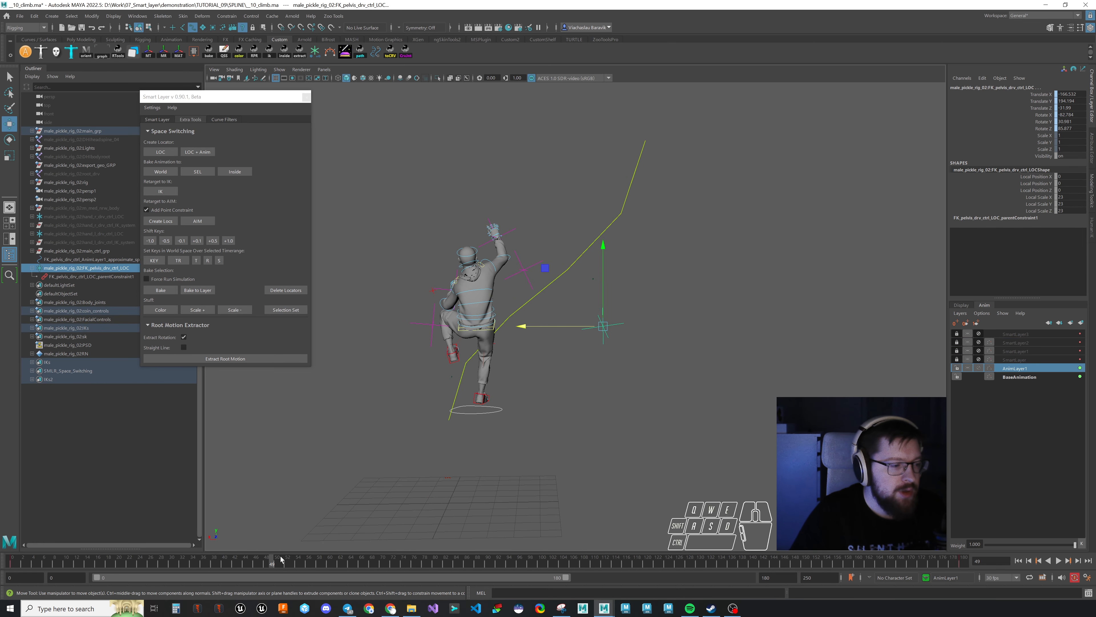
Step: Switch to the __10_climb scene and scrub through the climb to examine the pelvis locator's motion along the spline
left_click_drag(280, 559, 1049, 530)
right_click_drag(663, 379, 610, 356, "alt")
middle_click_drag(610, 356, 605, 373, "alt")
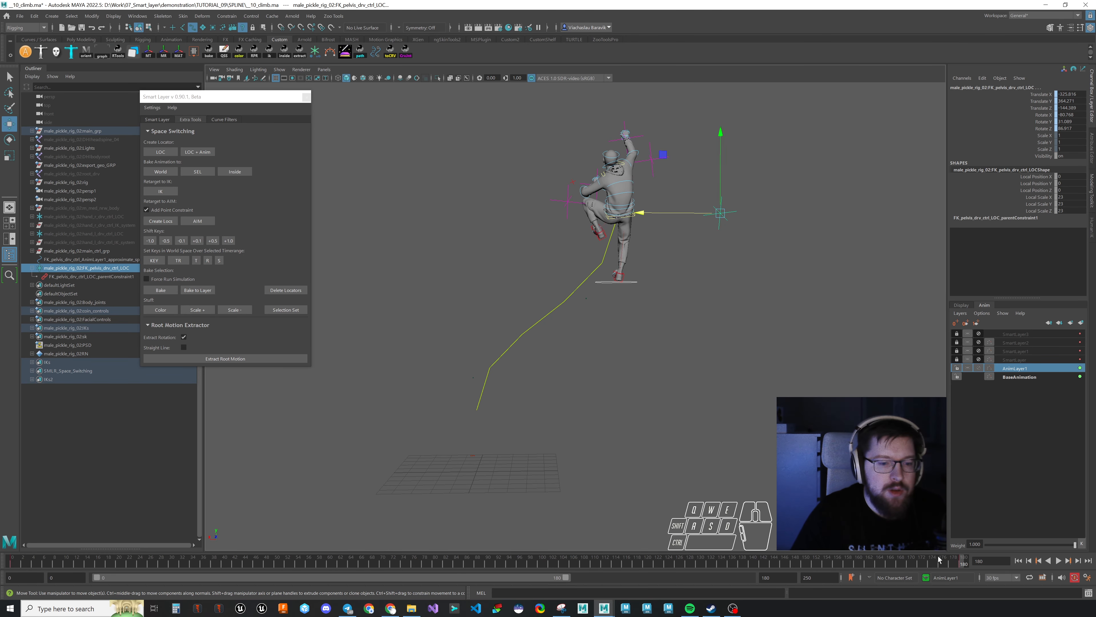
left_click_drag(938, 557, 296, 549)
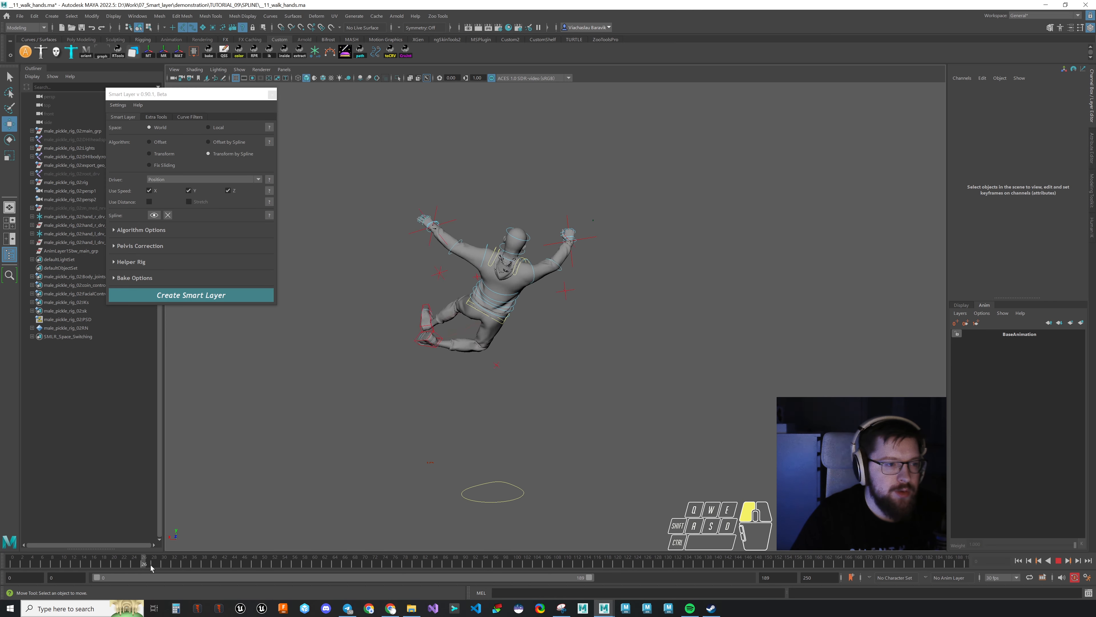
Step: Scrub through the hand-walking animation in the __11_walk_hands scene to examine the character's motion
left_click(29, 562)
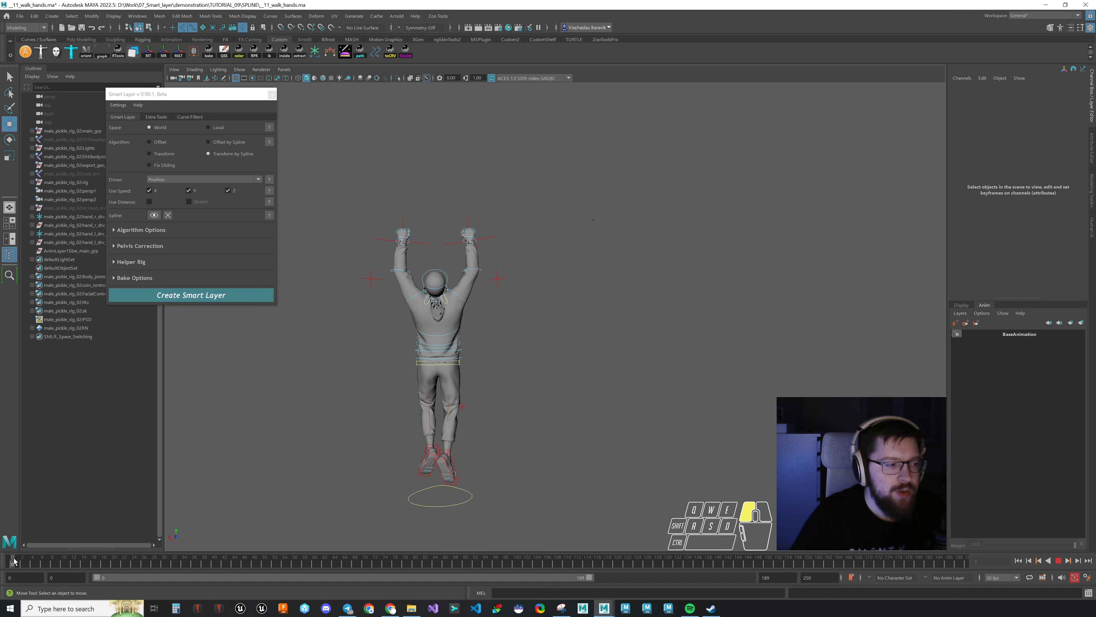
left_click_drag(31, 566, 4, 516)
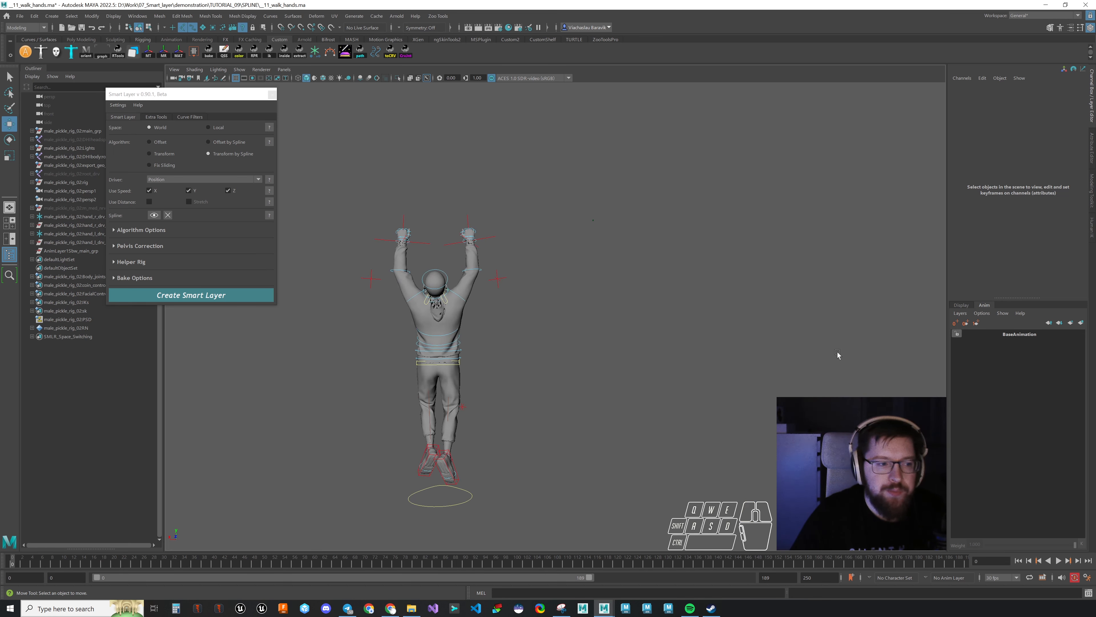
left_click_drag(13, 562, 260, 560)
Step: Try moving and rotating main_ctrl beneath the hanging character, undoing each change
left_click(574, 504)
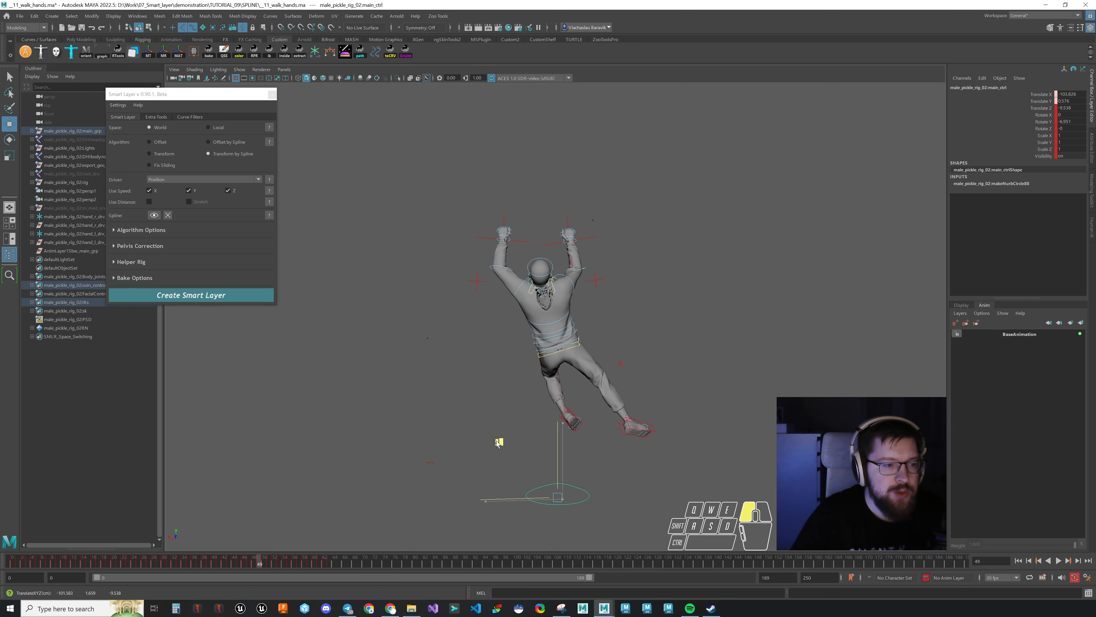
mouse_move(498, 441)
left_mouse_down()
mouse_move(517, 433)
mouse_move(504, 433)
left_mouse_up()
key("ctrl+z")
key("e")
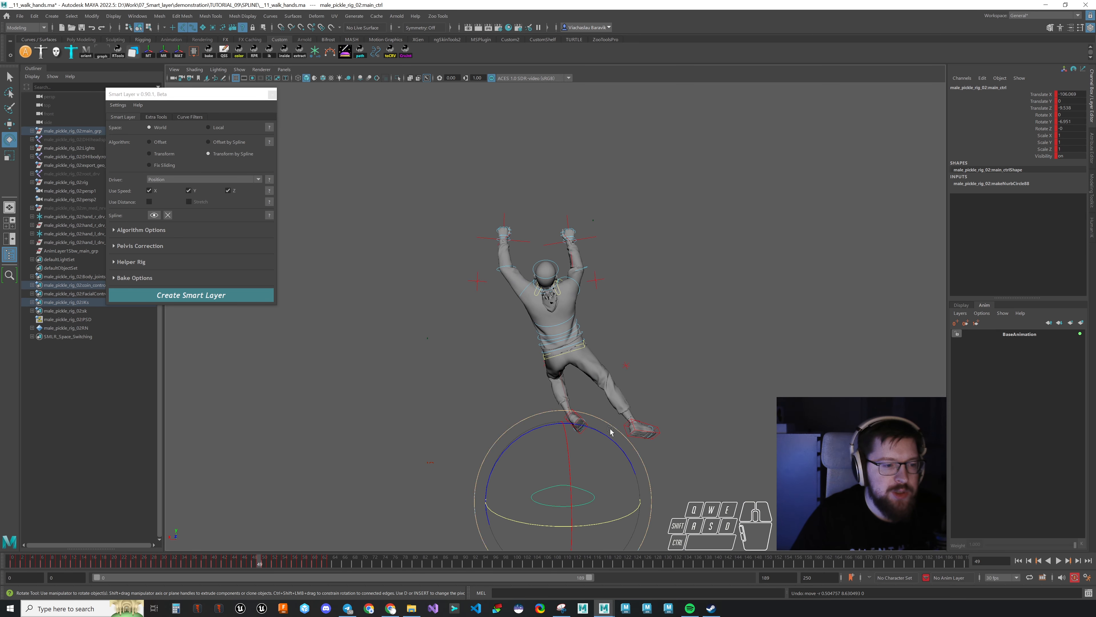
left_click_drag(610, 431, 561, 440)
key("ctrl+z")
key("w")
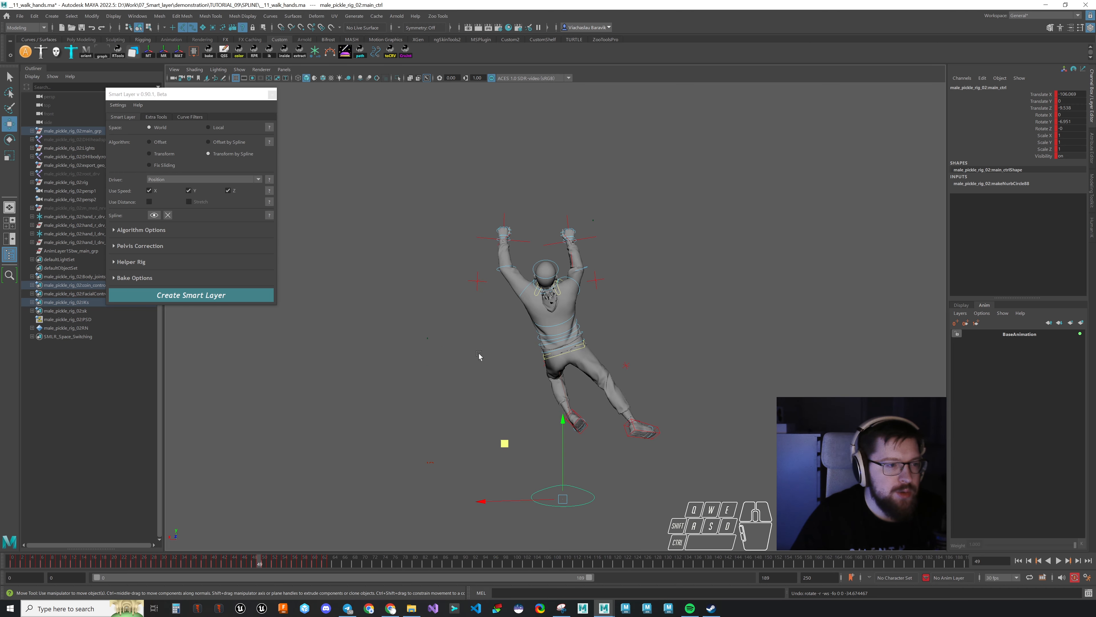
Step: Try moving the left hand's control locator, and undo the move
left_click(505, 243)
middle_click_drag(450, 185, 450, 185)
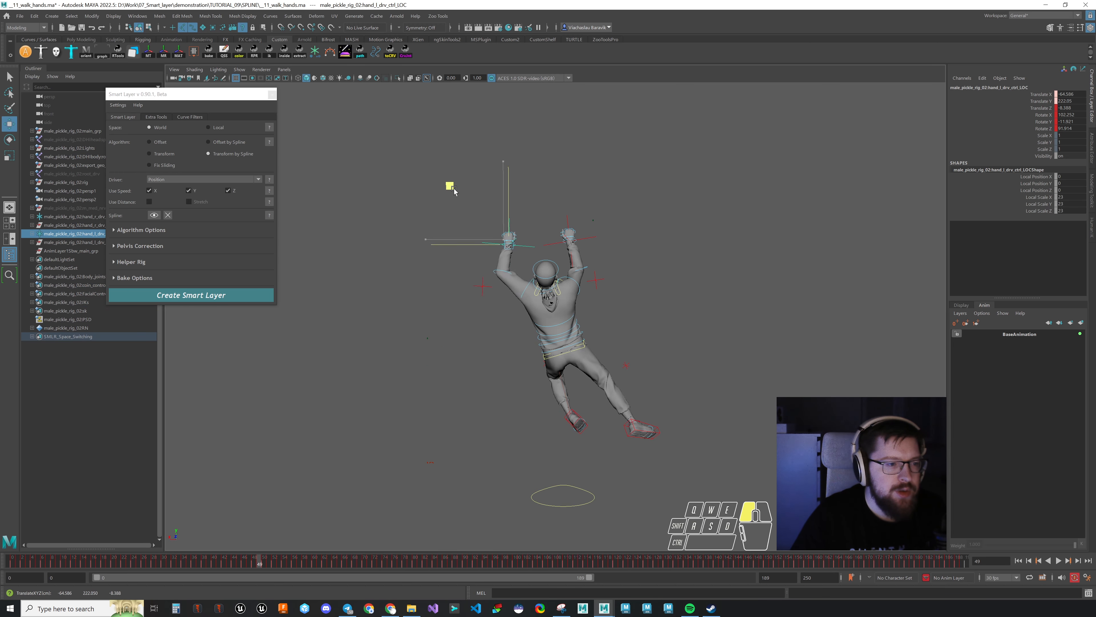
key("ctrl+z")
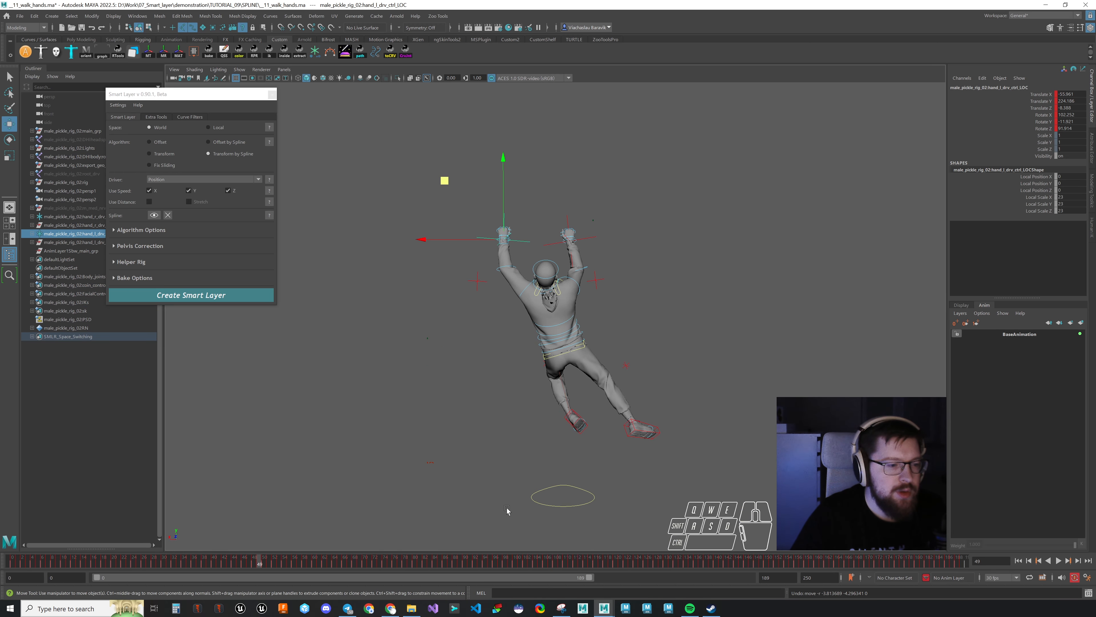
Step: Snip the hanging character at frame 0 and mark the upper back in green to indicate the center
left_click_drag(255, 563, 12, 563)
left_click(561, 609)
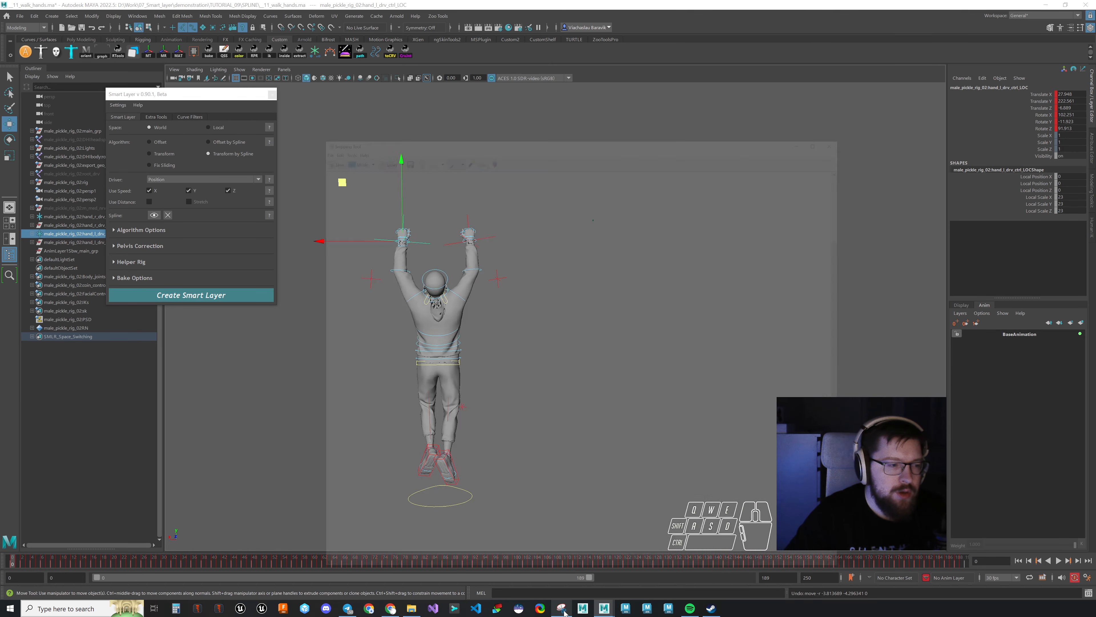
left_click(274, 39)
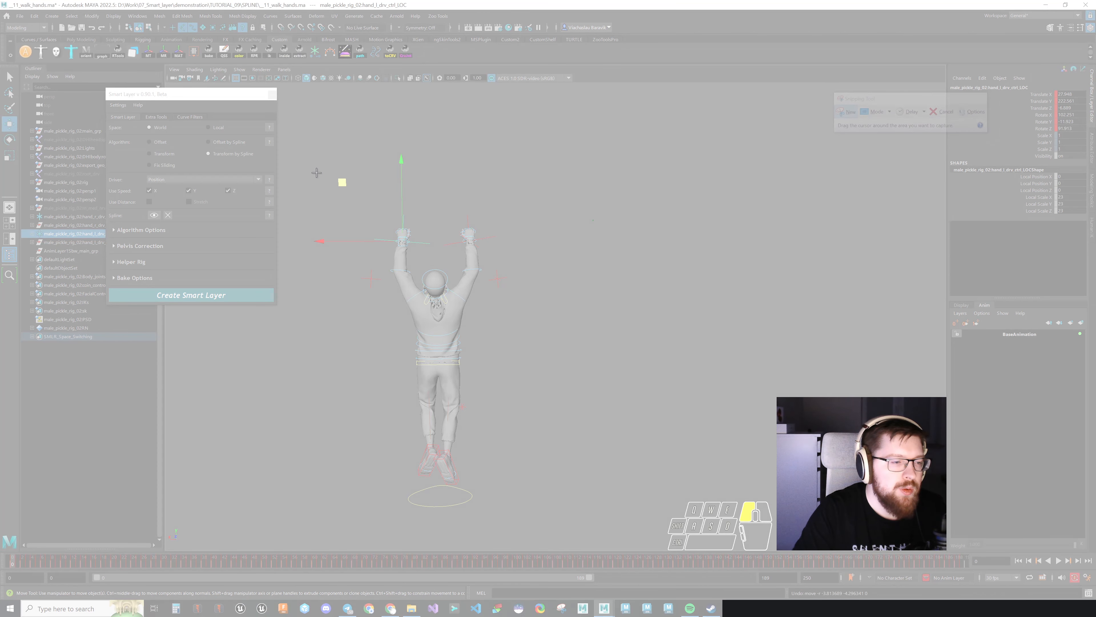
left_click_drag(295, 145, 736, 526)
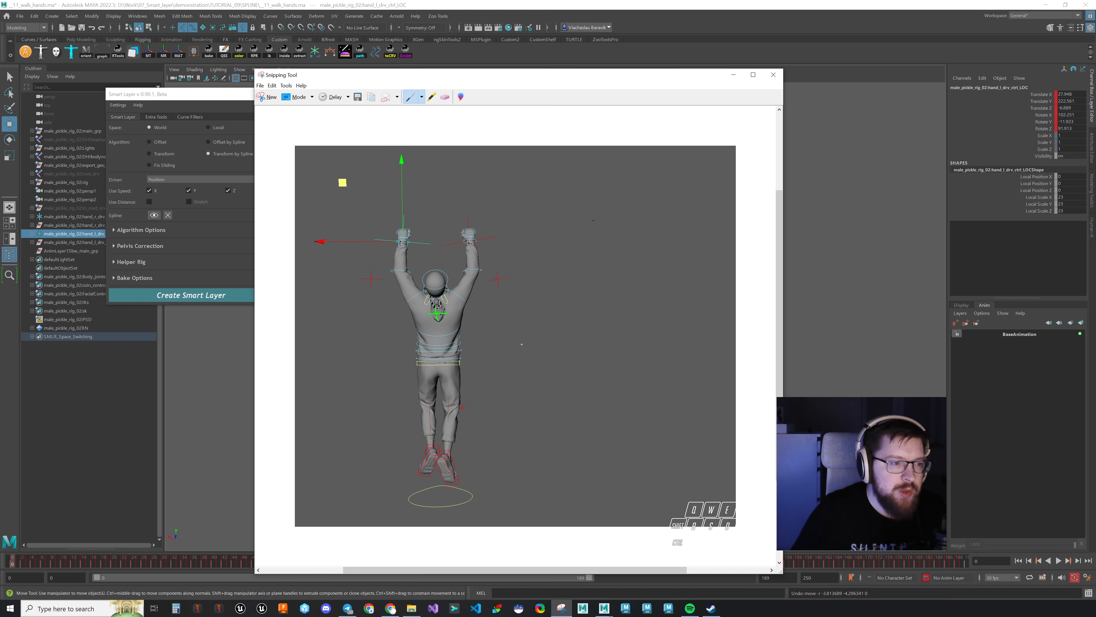
left_click(733, 74)
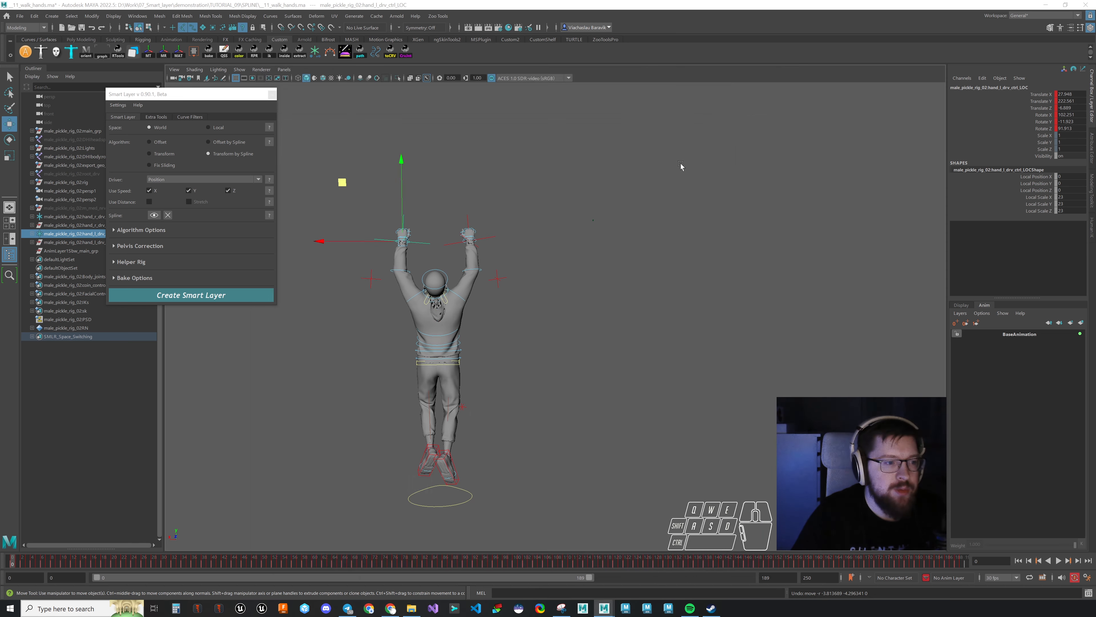
Step: Bake the animation of the upper-back control spine_05_drv_ctrl to a world-space locator using Smart Layer's space switching tools
left_click(431, 337)
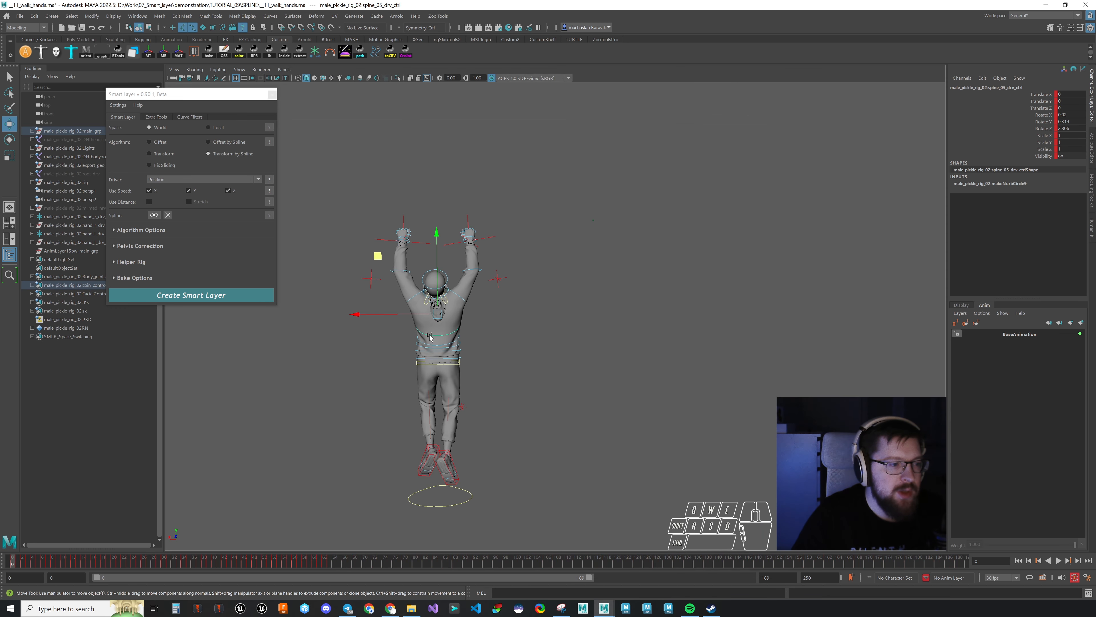
left_click_drag(423, 356, 537, 361, "alt")
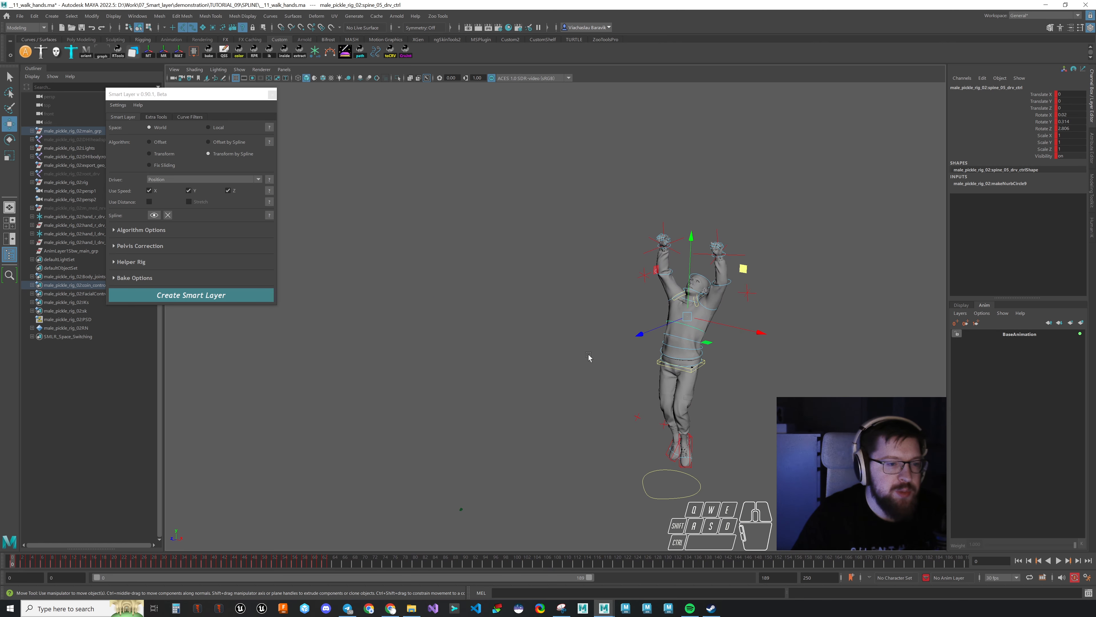
left_click_drag(631, 354, 669, 354, "alt")
middle_click_drag(628, 352, 497, 349, "alt")
right_click_drag(499, 352, 615, 352, "alt")
middle_click_drag(615, 352, 603, 358, "alt")
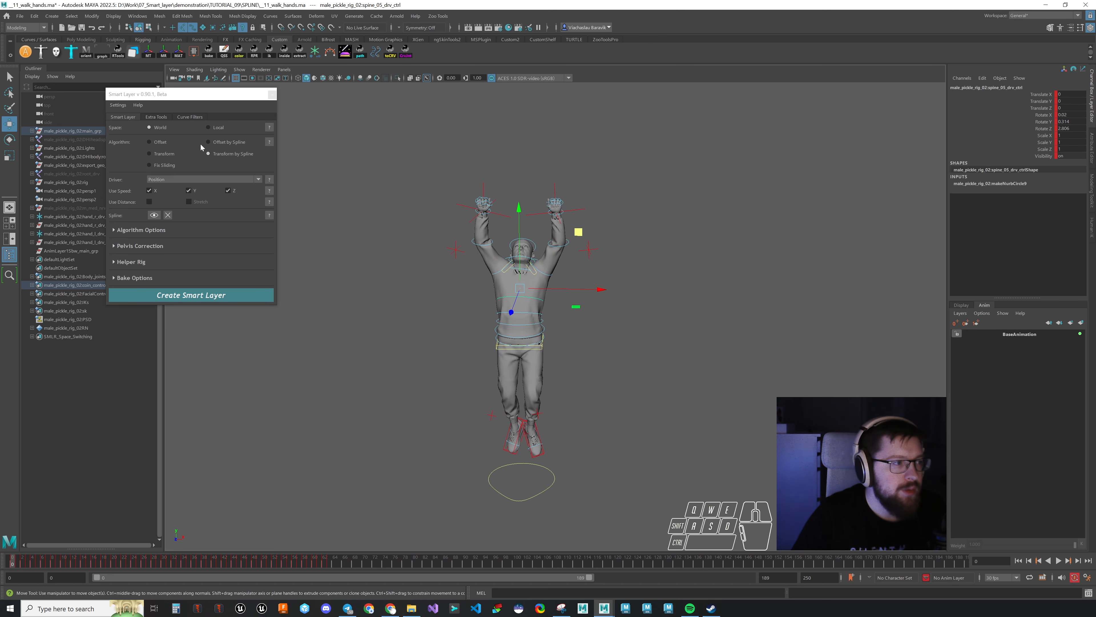
left_click(157, 118)
left_click(126, 169)
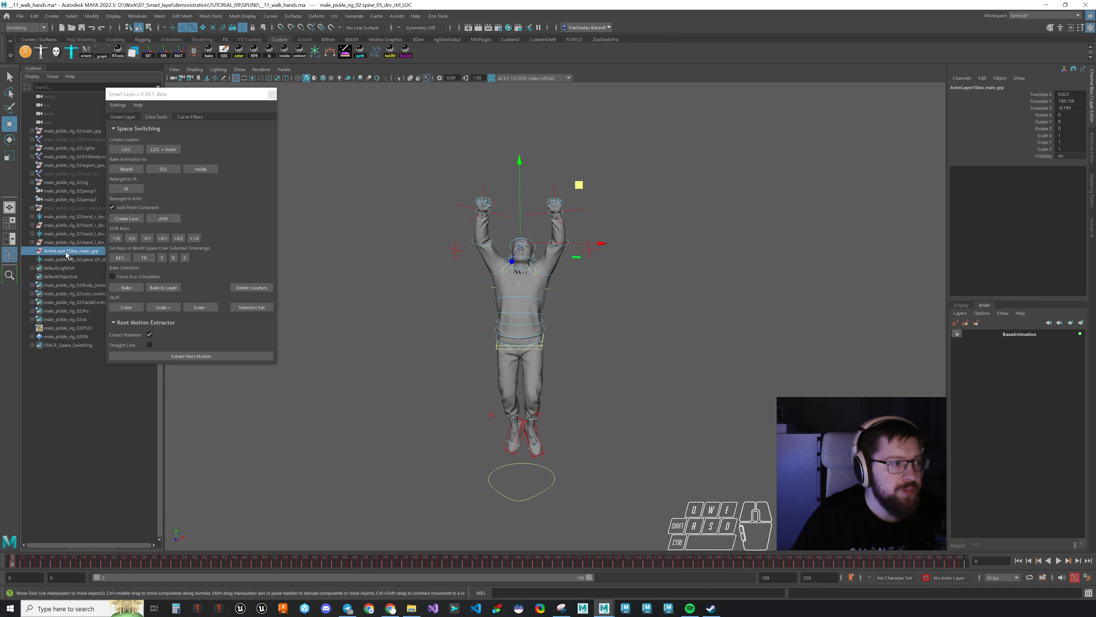
Step: Enlarge the new upper-back locator's display in seven increments to a local scale of about 110
left_click(160, 307)
left_click(161, 307)
left_click(160, 307)
left_click(160, 308)
left_click(161, 307)
left_click(160, 308)
left_click(161, 307)
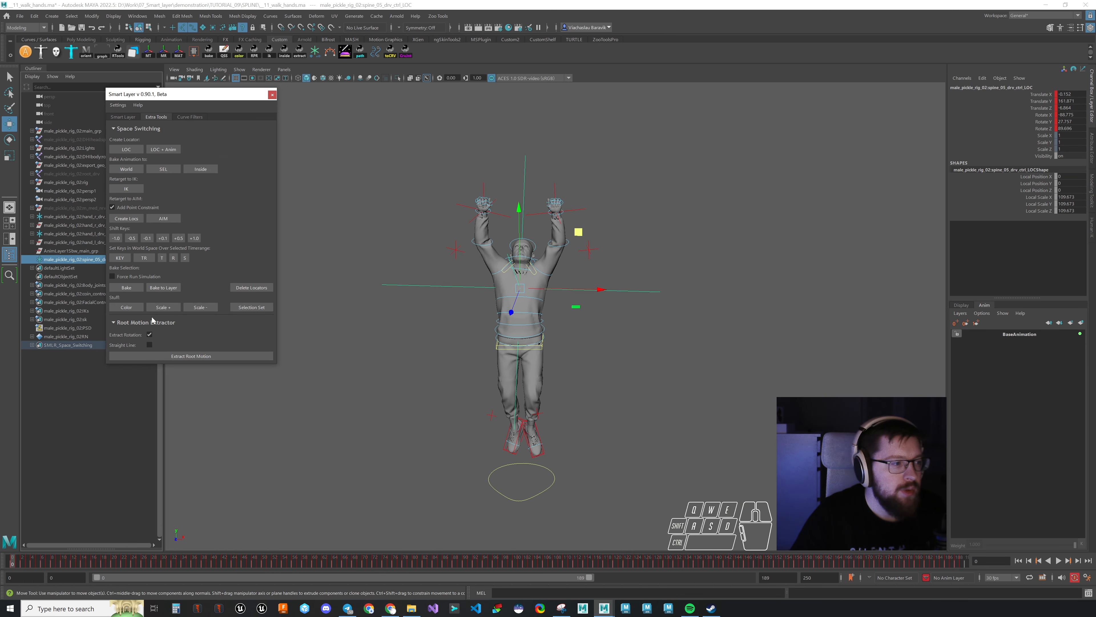
Step: Open and dismiss the locator color choices, and reduce the upper-back locator's local scale to about 70
left_click(133, 308)
left_click(217, 193)
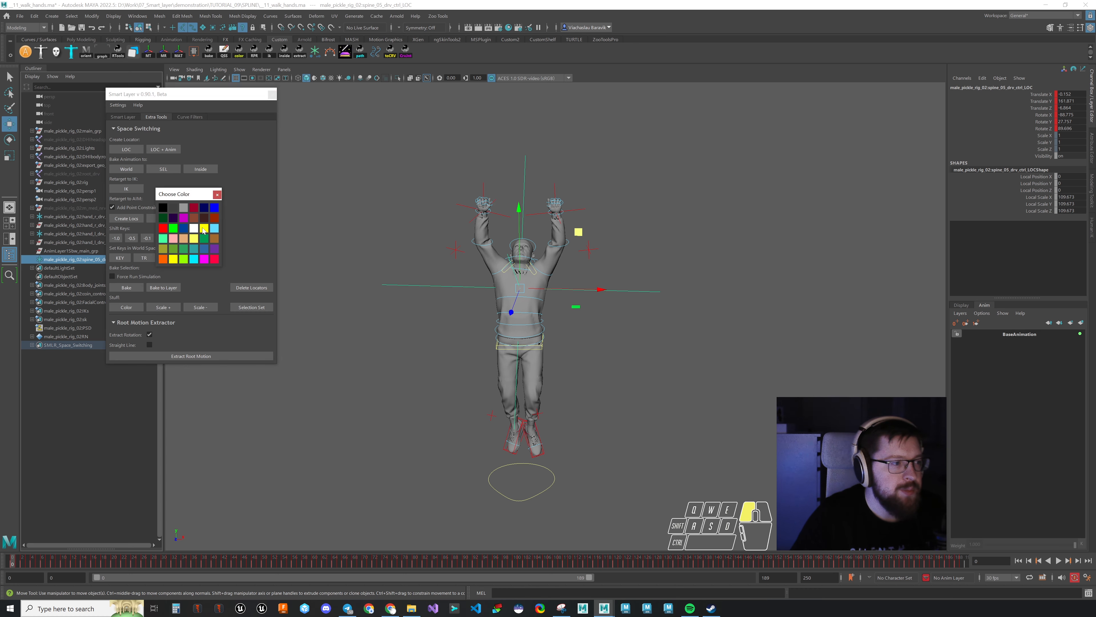
left_click(451, 341)
left_click_drag(460, 281, 453, 311)
left_click(192, 308)
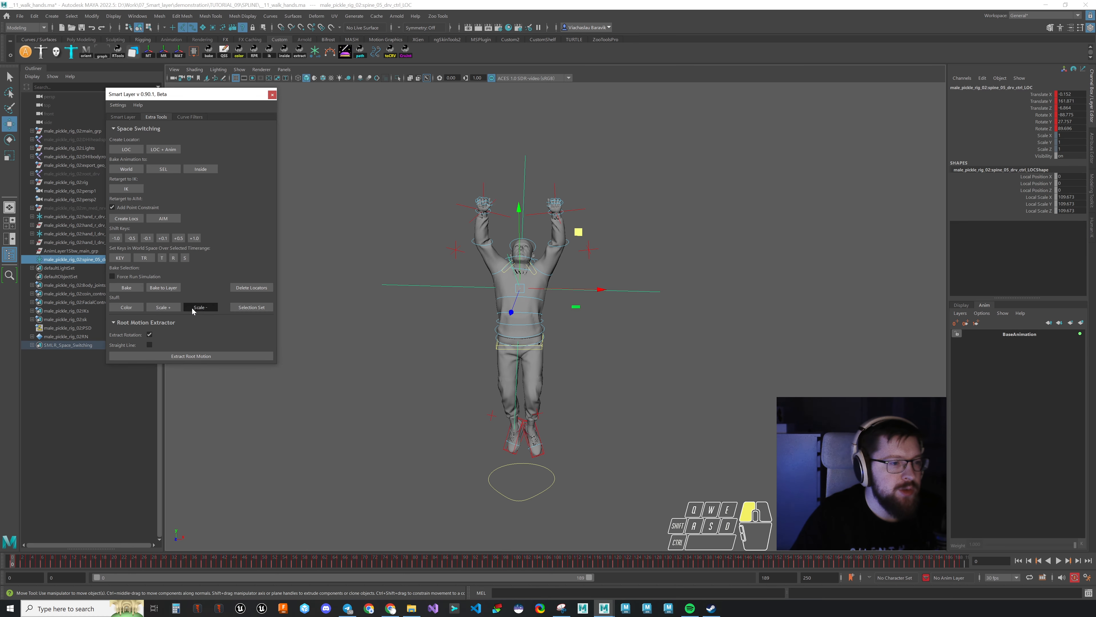
left_click(192, 308)
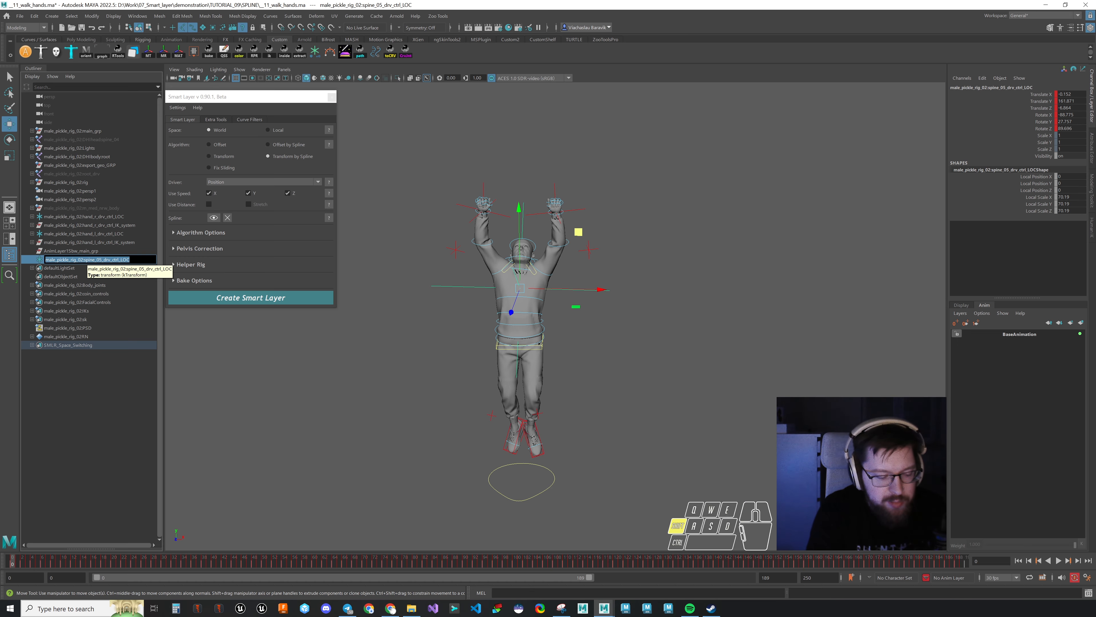
Step: Rename the spine_05 locator in the scene hierarchy
type("T")
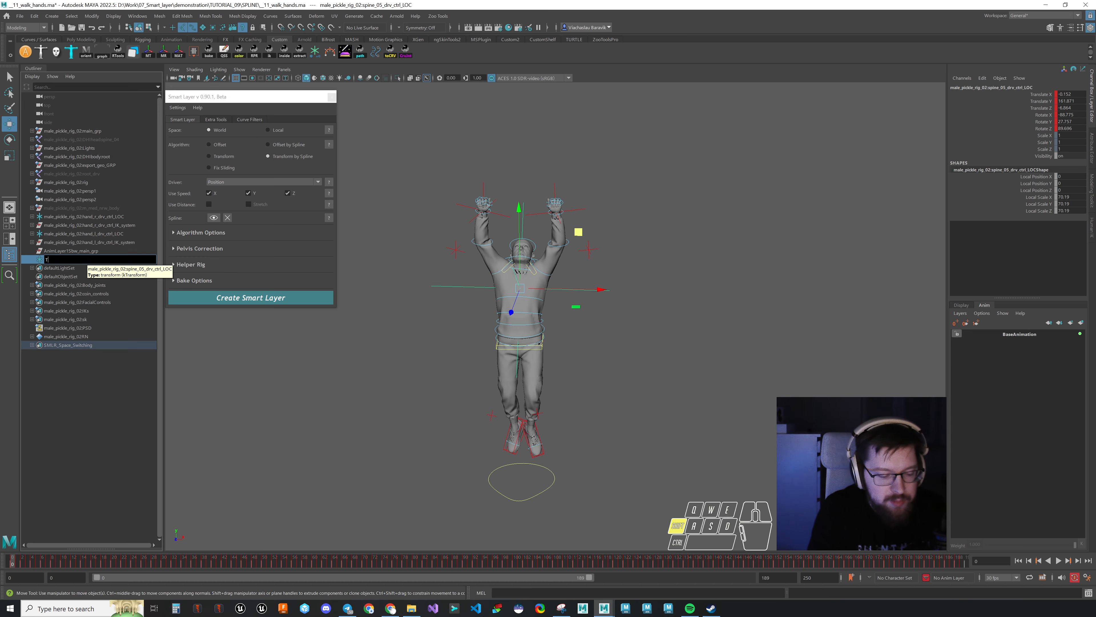
Step: Rename the spine control locator as TMP_MAIN
type("MP_MAIN")
key("Return")
Step: Try moving the TMP_MAIN locator at frame 12, undo each move, and return to frame 0
left_click(73, 561)
middle_click_drag(564, 345, 620, 356, "alt")
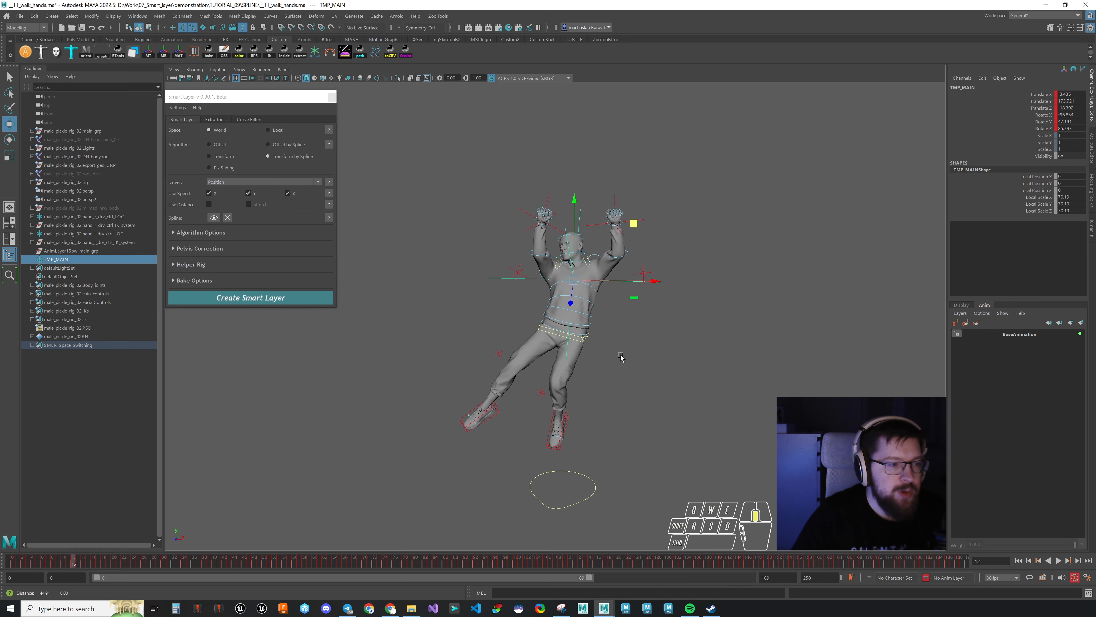
left_click_drag(632, 222, 630, 229)
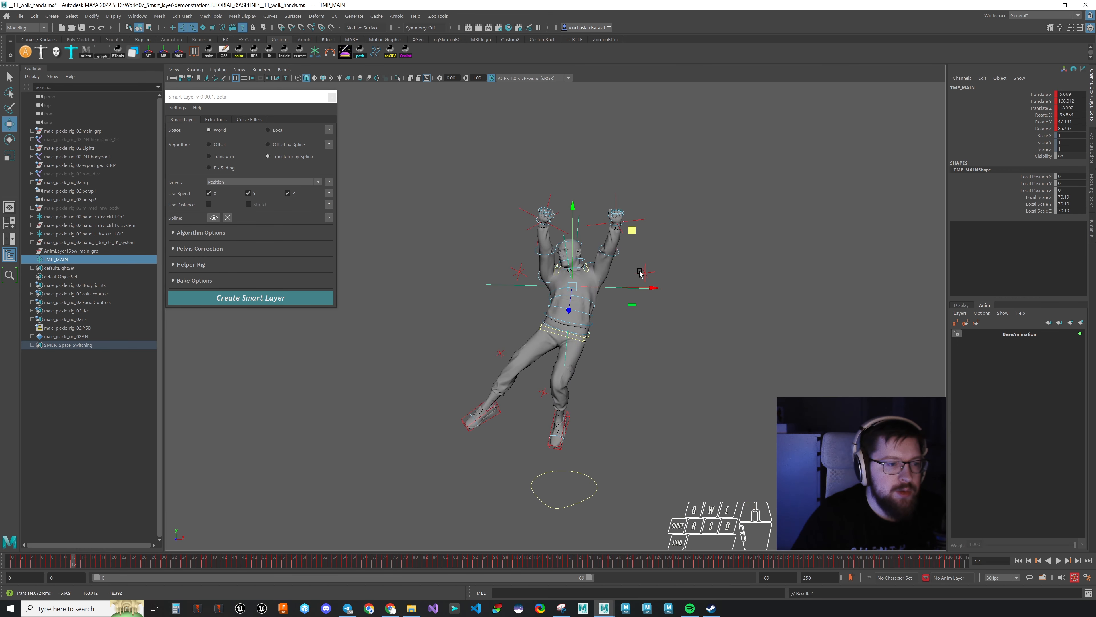
key("ctrl+z")
right_click_drag(582, 309, 656, 315, "alt")
left_click_drag(656, 316, 578, 328, "alt")
right_click_drag(647, 330, 750, 335, "alt")
middle_click_drag(750, 335, 571, 247, "alt")
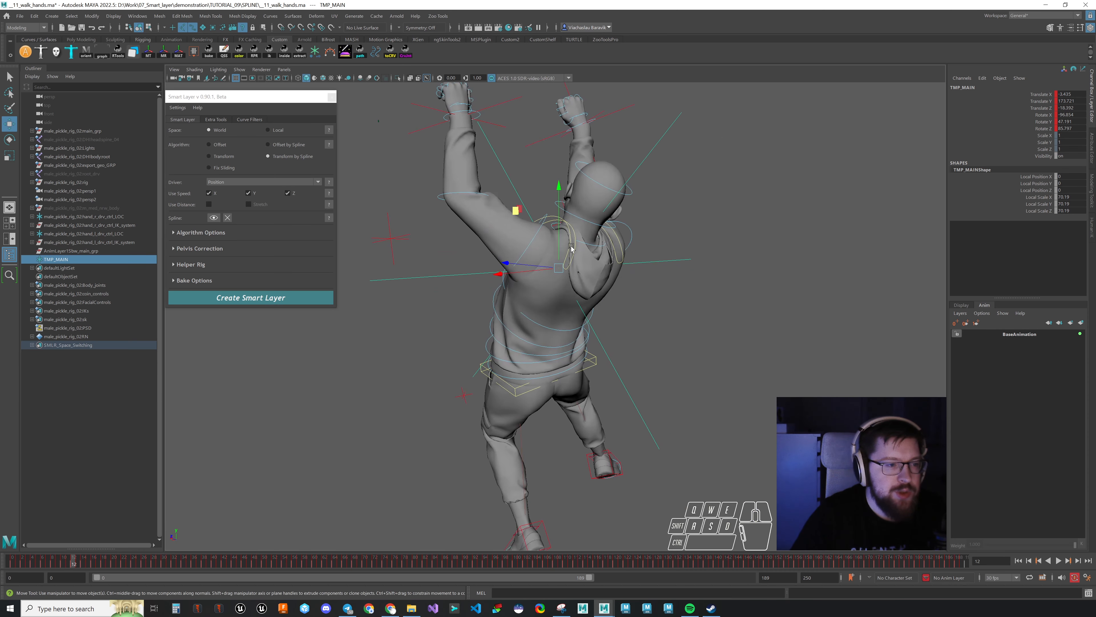
mouse_move(516, 212)
left_mouse_down()
mouse_move(517, 225)
mouse_move(514, 216)
left_mouse_up()
key("ctrl+z")
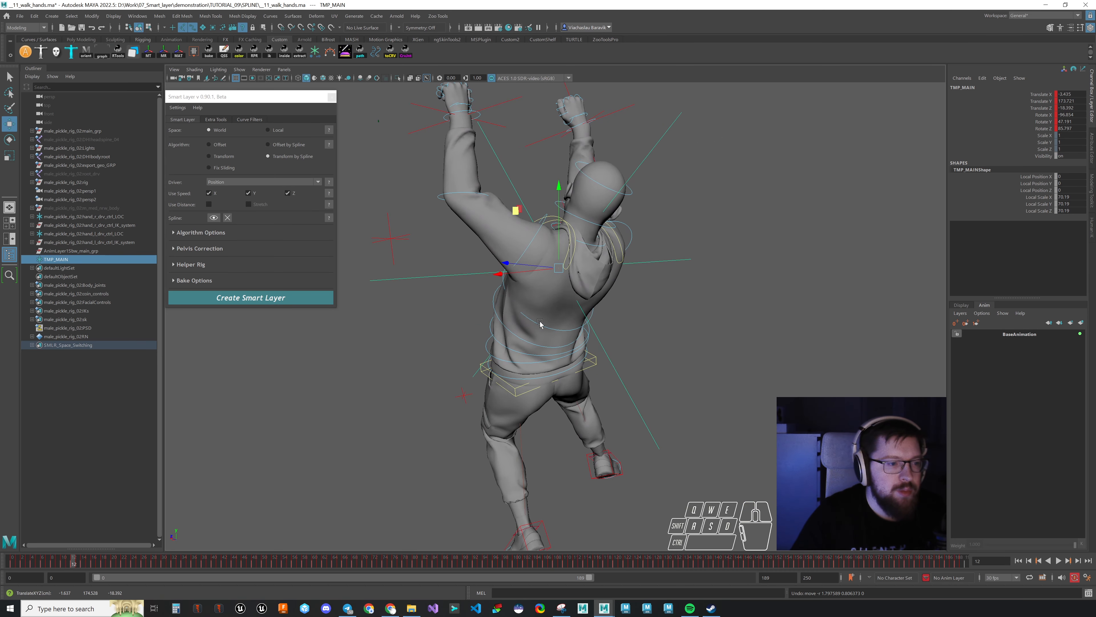
left_click(543, 324)
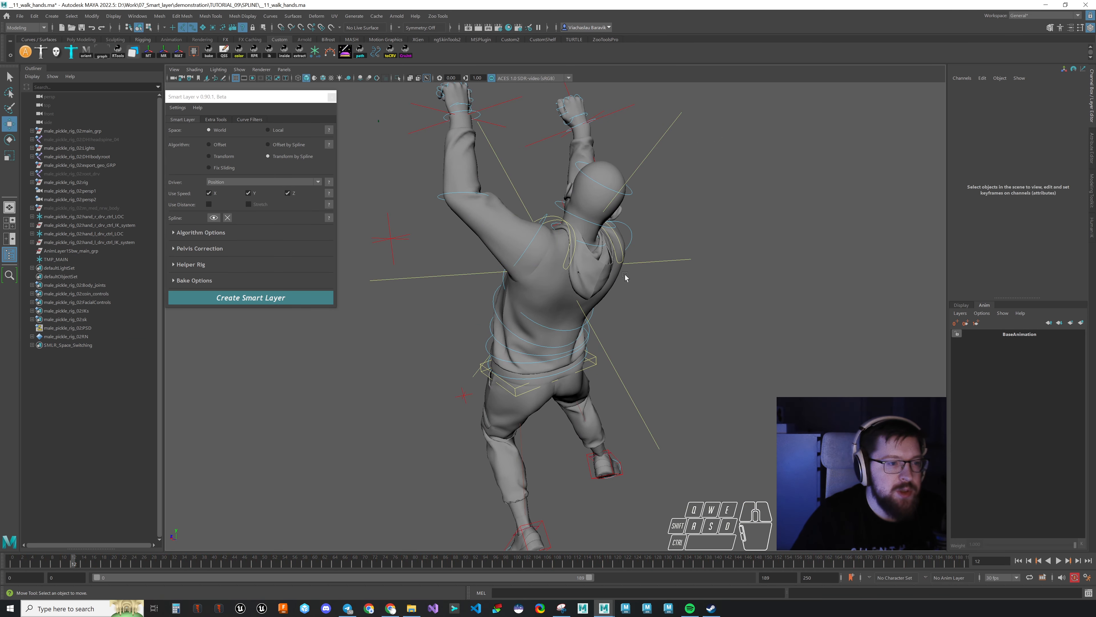
left_click_drag(74, 560, 9, 555)
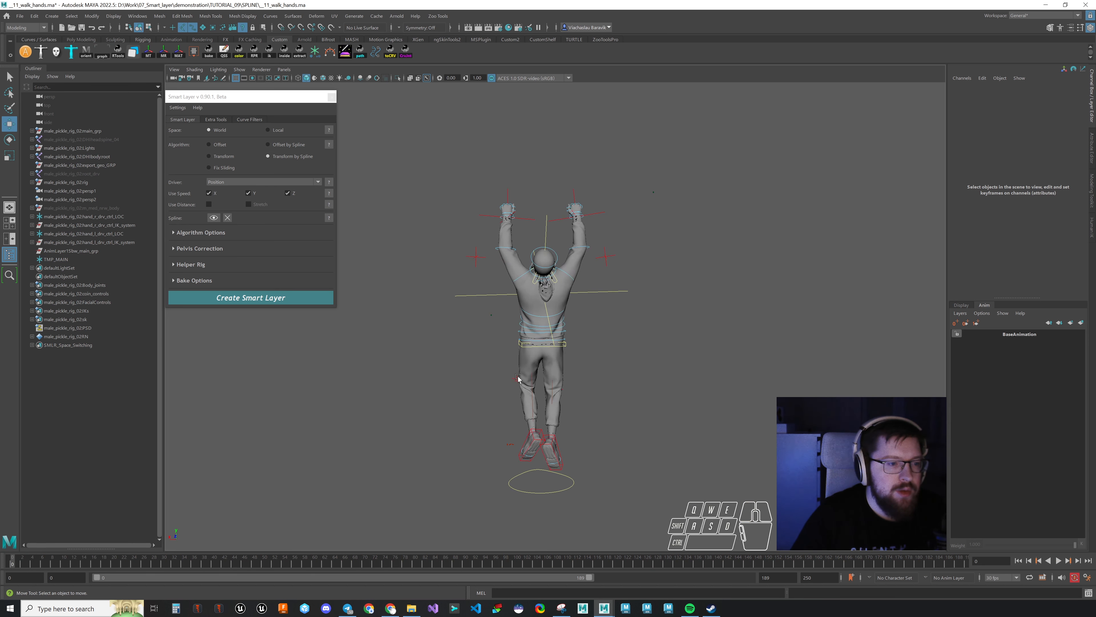
right_click_drag(461, 415, 618, 419, "alt")
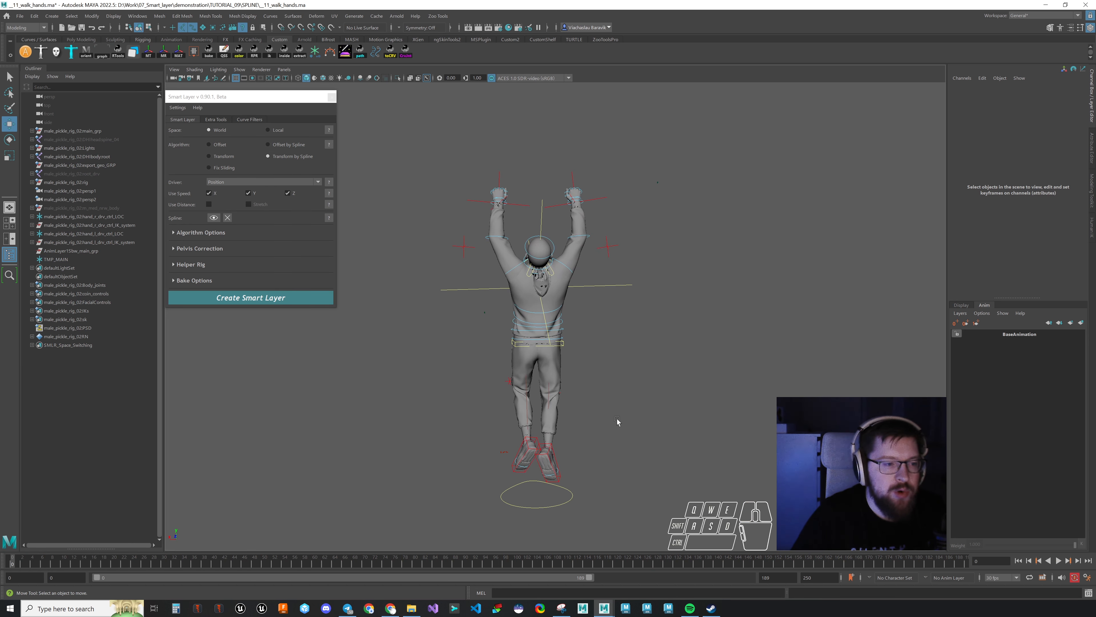
Step: Bake the animation of the main control and both hand locators inside the TMP_MAIN locator's space
left_click(558, 506)
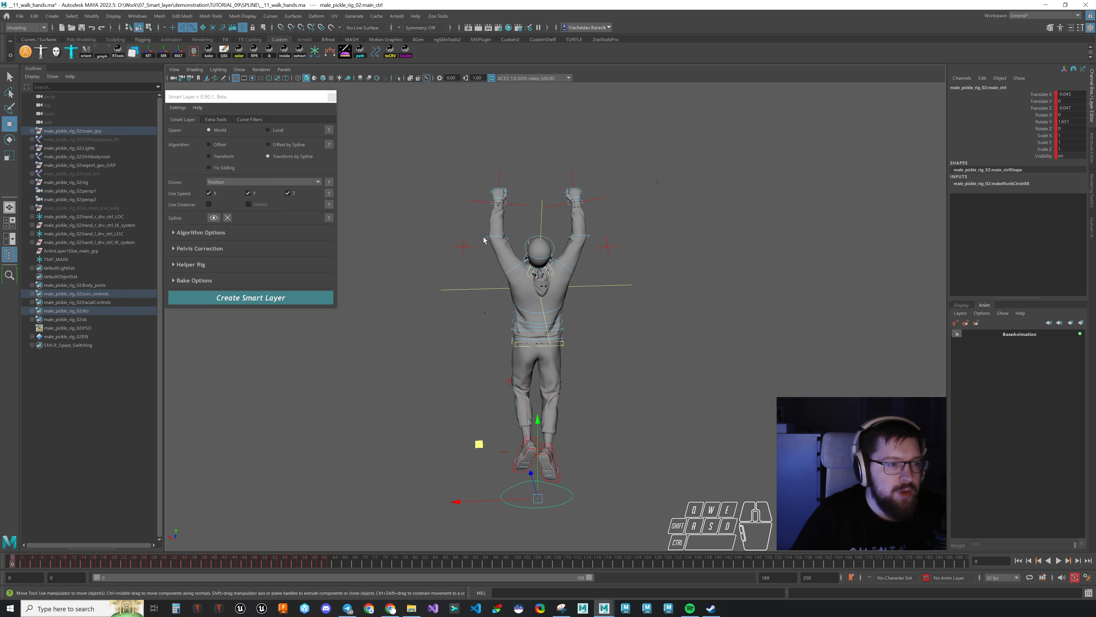
left_click(495, 205, "shift")
left_click_drag(606, 191, 622, 217, "shift")
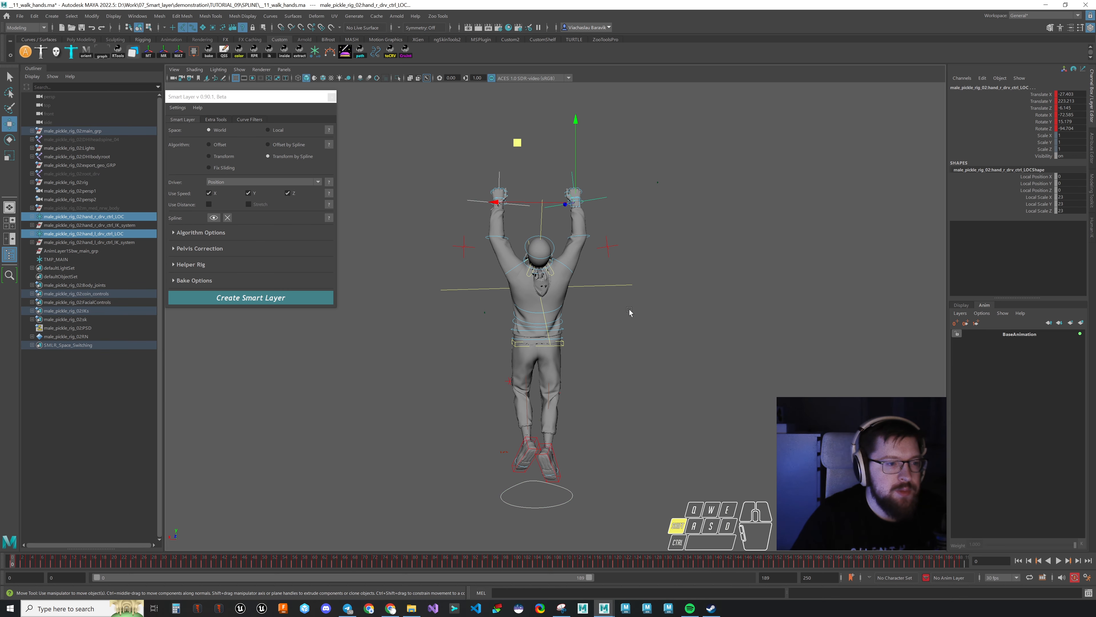
left_click_drag(605, 305, 611, 273, "shift")
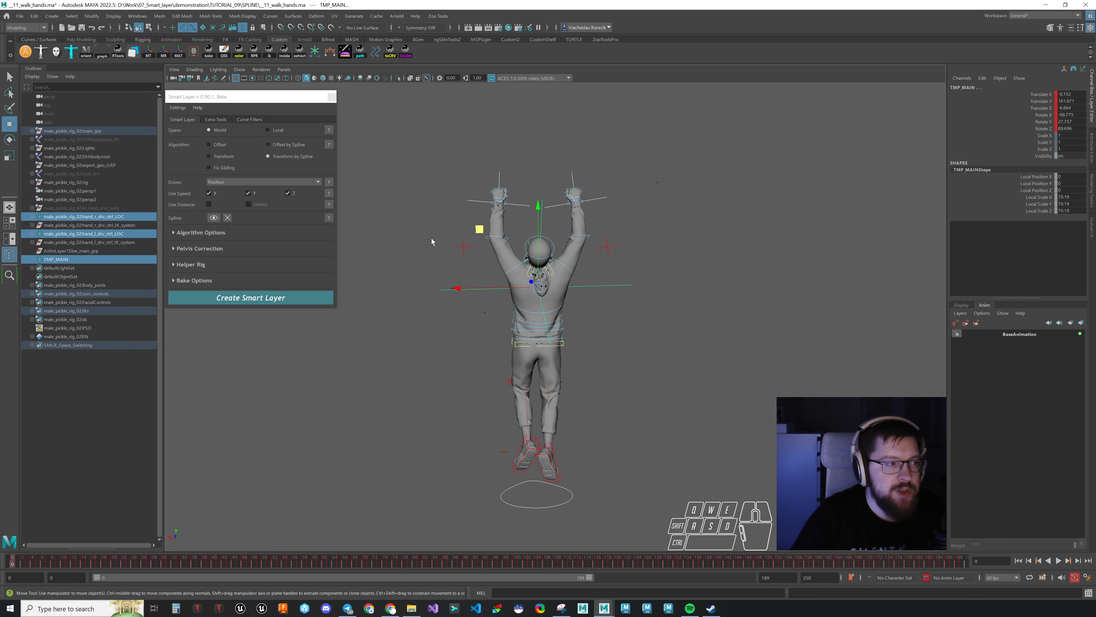
left_click(215, 120)
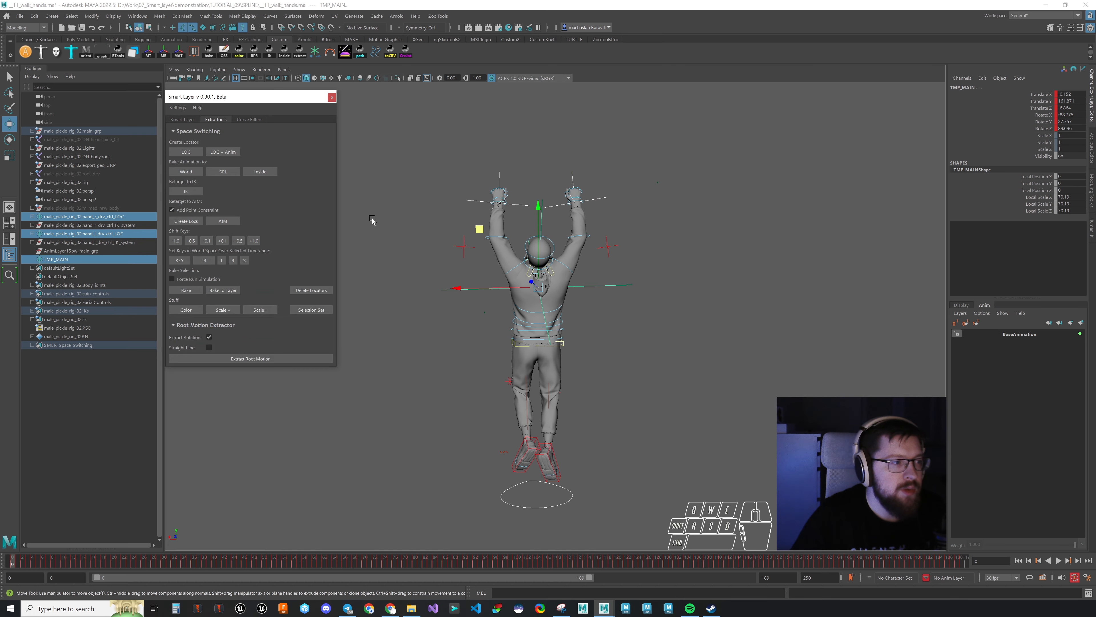
left_click(260, 172)
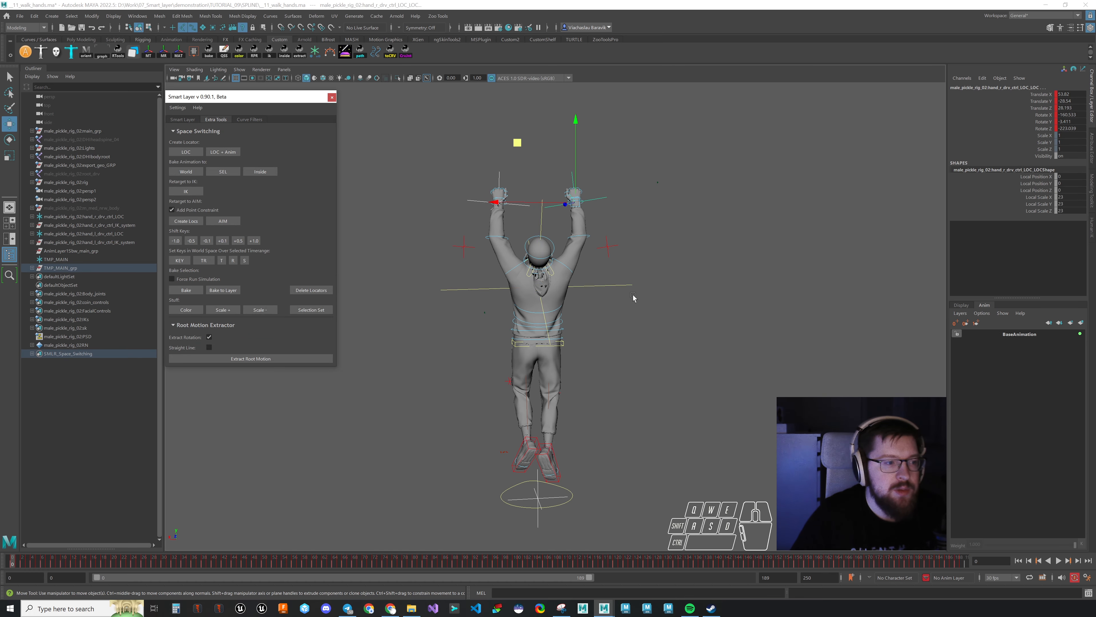
Step: Scrub through the baked animation, then try moving TMP_MAIN at frame 0 and undo the move
left_click_drag(12, 561, 846, 556)
key("alt+shift+v")
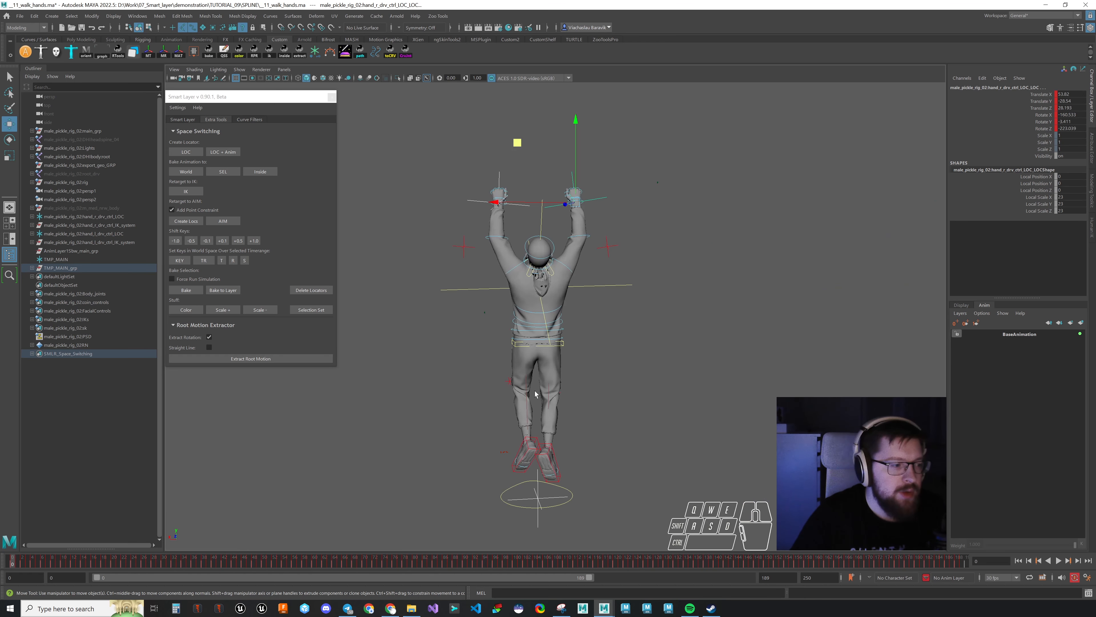
left_click(639, 373)
left_click(605, 285)
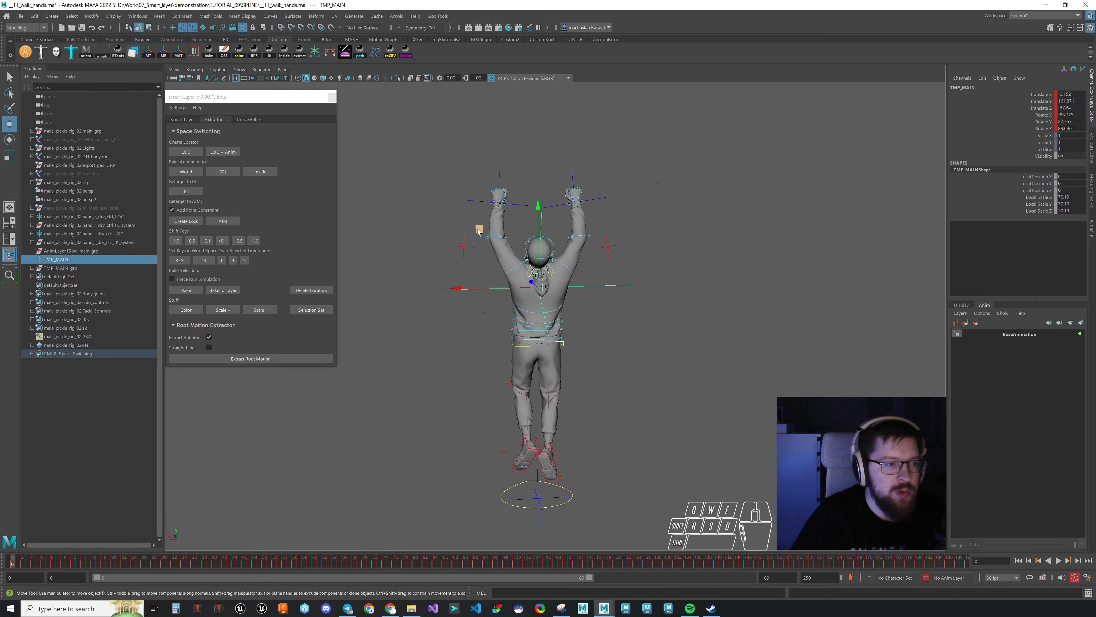
left_click_drag(479, 232, 465, 245)
key("ctrl+z")
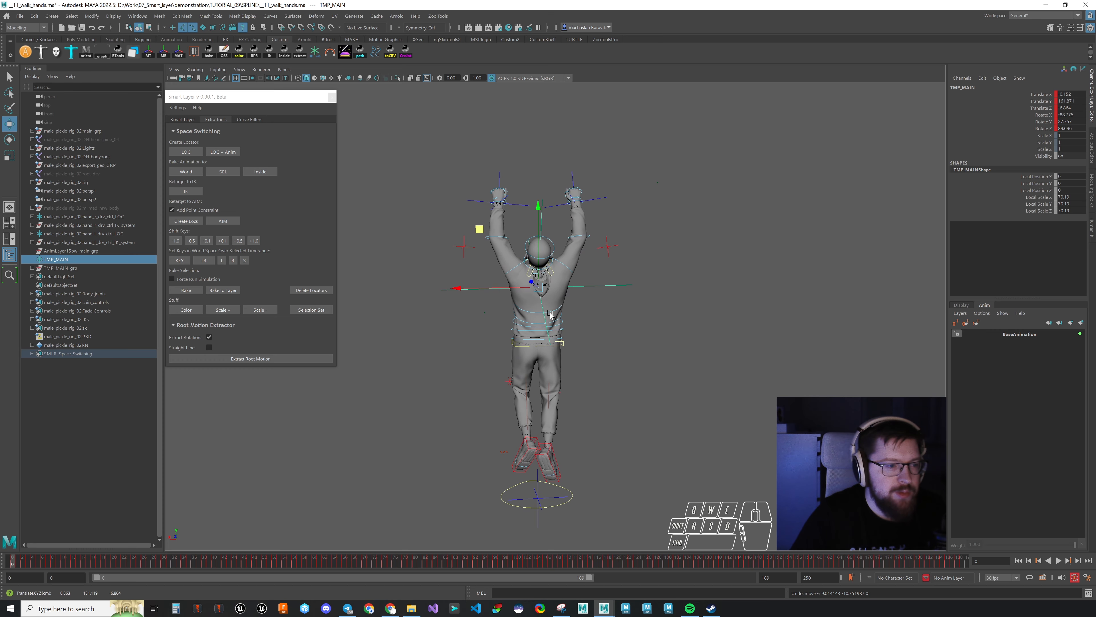
Step: Select the nested right-hand locator, try moving TMP_MAIN at frame 15, undo it, and return to frame 0
left_click(587, 202)
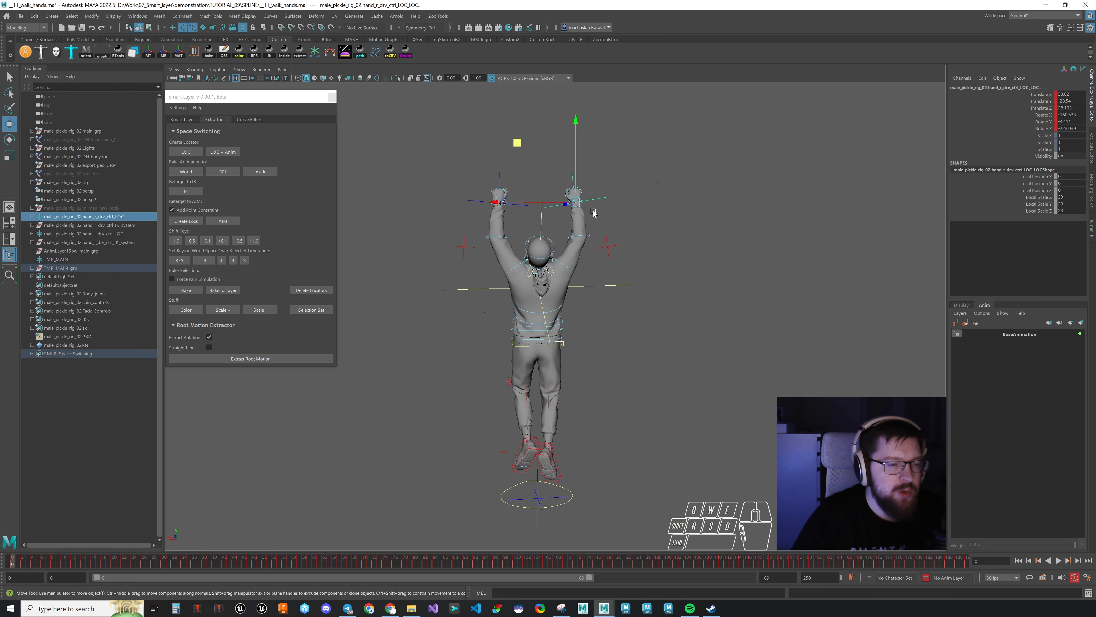
left_click_drag(161, 557, 89, 560)
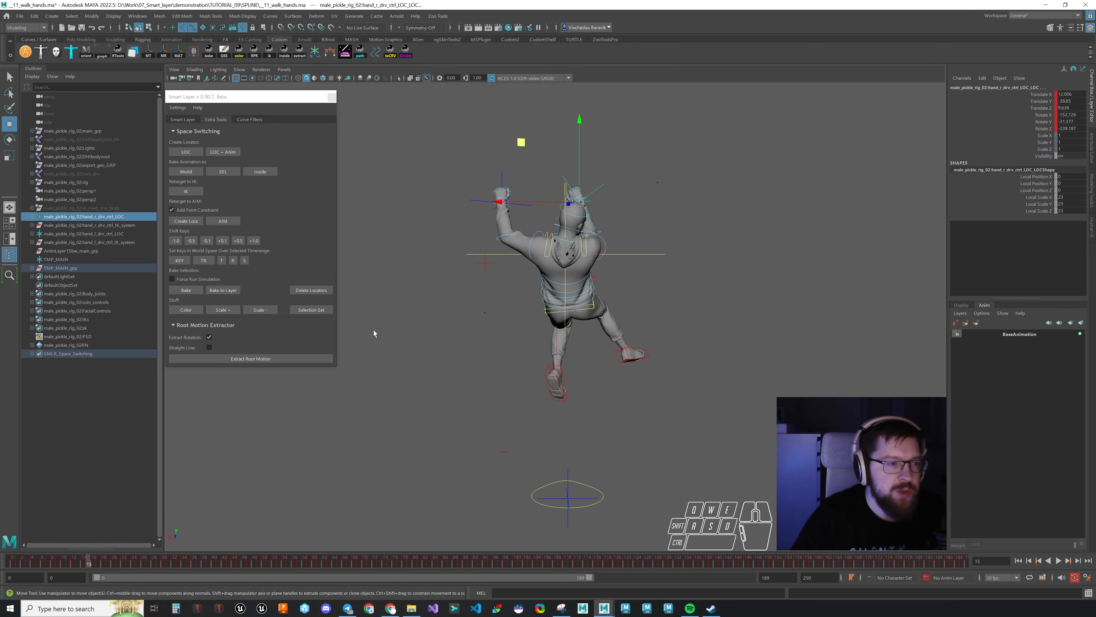
left_click(642, 255)
mouse_move(511, 197)
middle_mouse_down()
mouse_move(546, 227)
mouse_move(522, 203)
middle_mouse_up()
key("ctrl+z")
key("alt+shift+v")
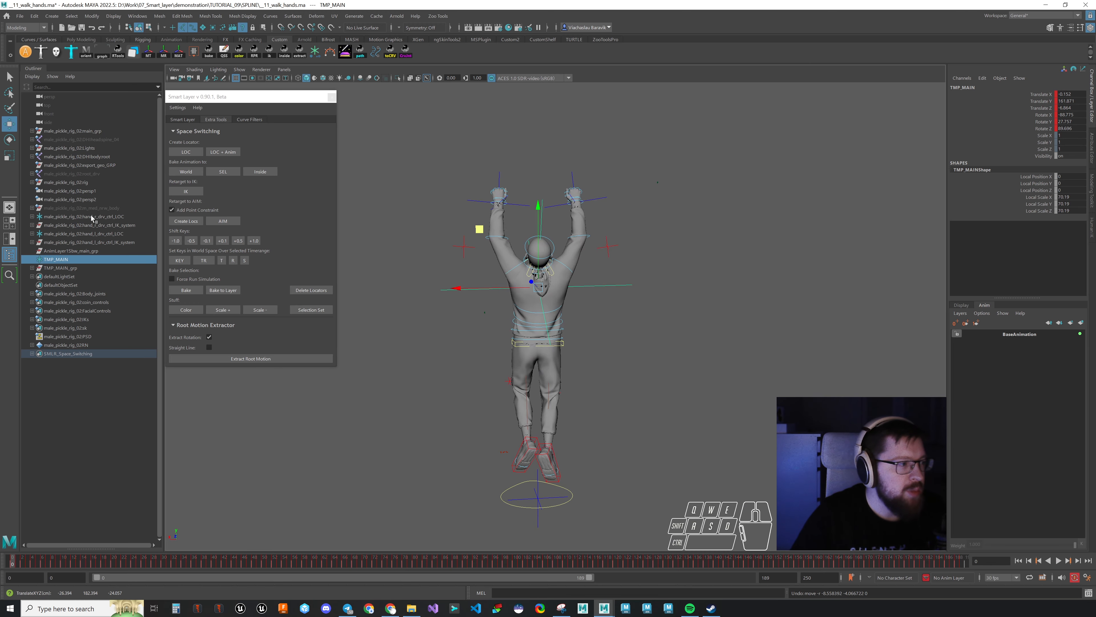
Step: Hide the original hand locators along with the right-hand IK system group, and try moving the nested right-hand locator
left_click(92, 216)
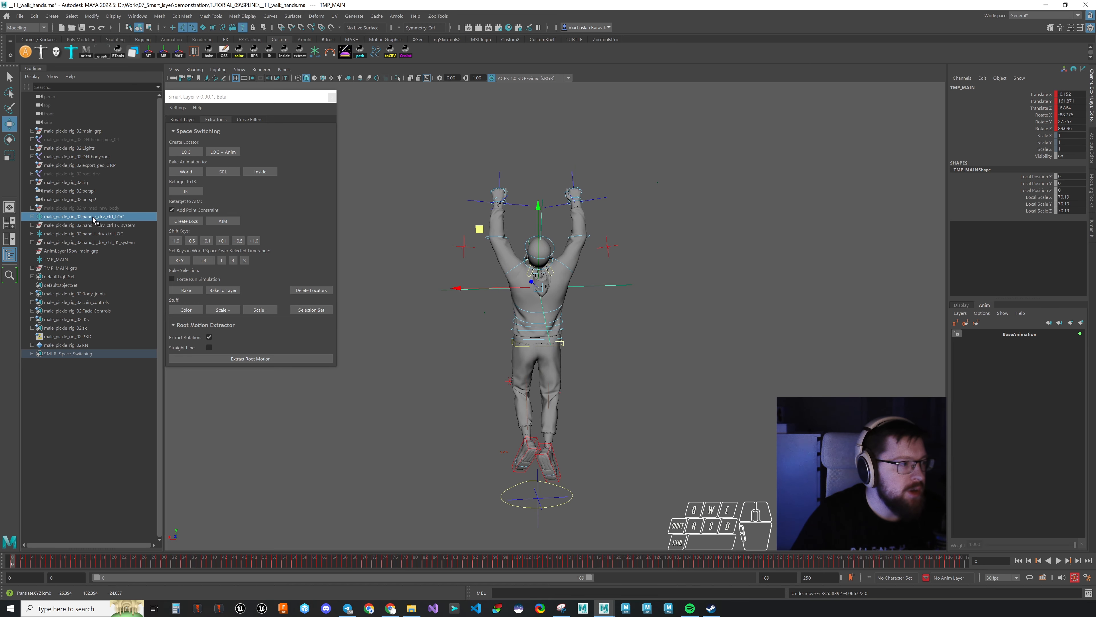
left_click(97, 233, "shift")
key("ctrl+h")
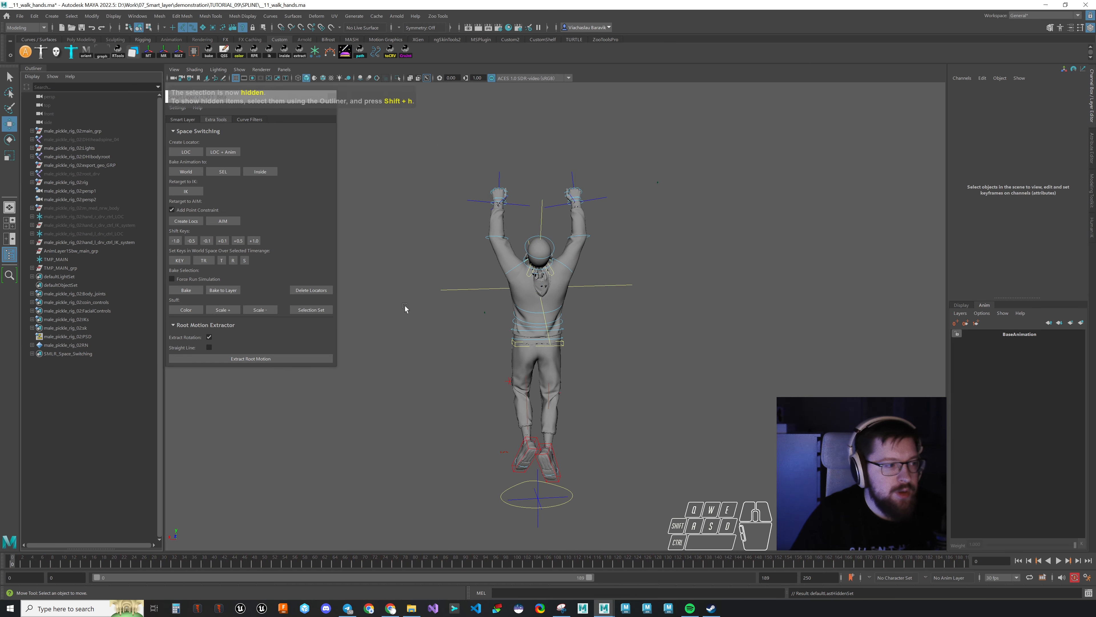
left_click(596, 198)
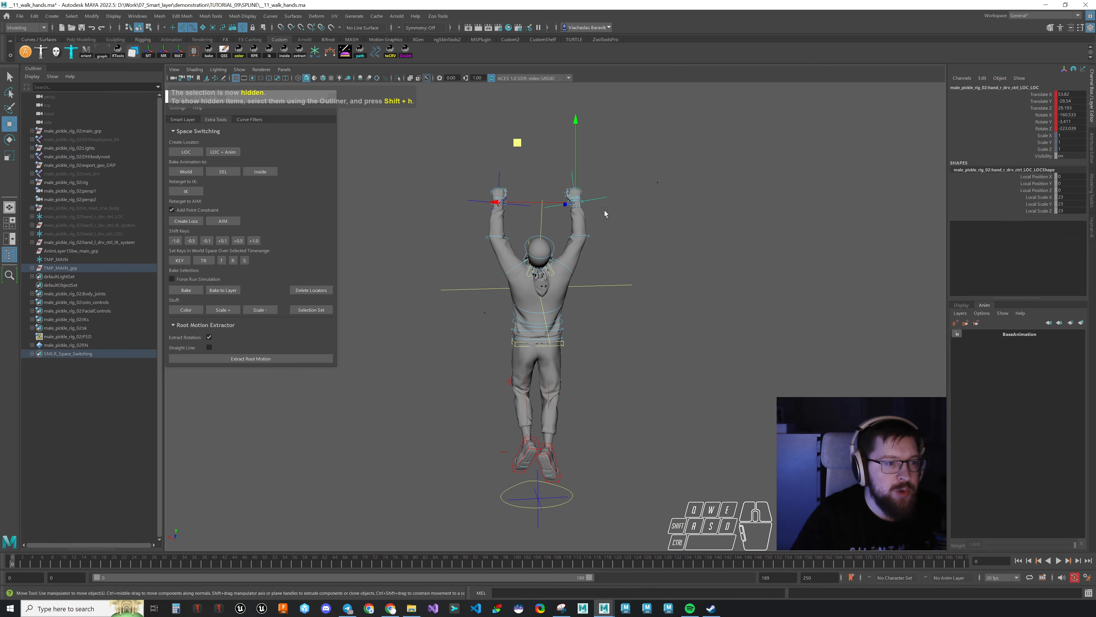
left_click_drag(518, 144, 511, 149)
Step: Create an animation layer containing TMP_MAIN and the main, left-hand and right-hand locators nested in TMP_MAIN_grp
left_click(57, 259)
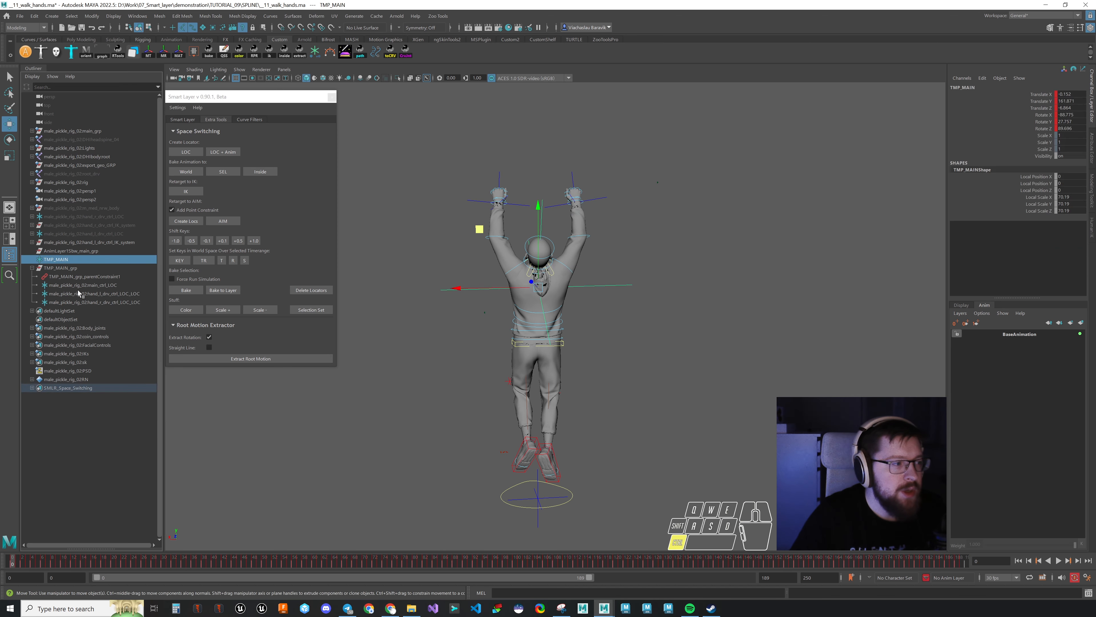
left_click(81, 286, "ctrl")
left_click(84, 294, "ctrl")
left_click(86, 301, "ctrl")
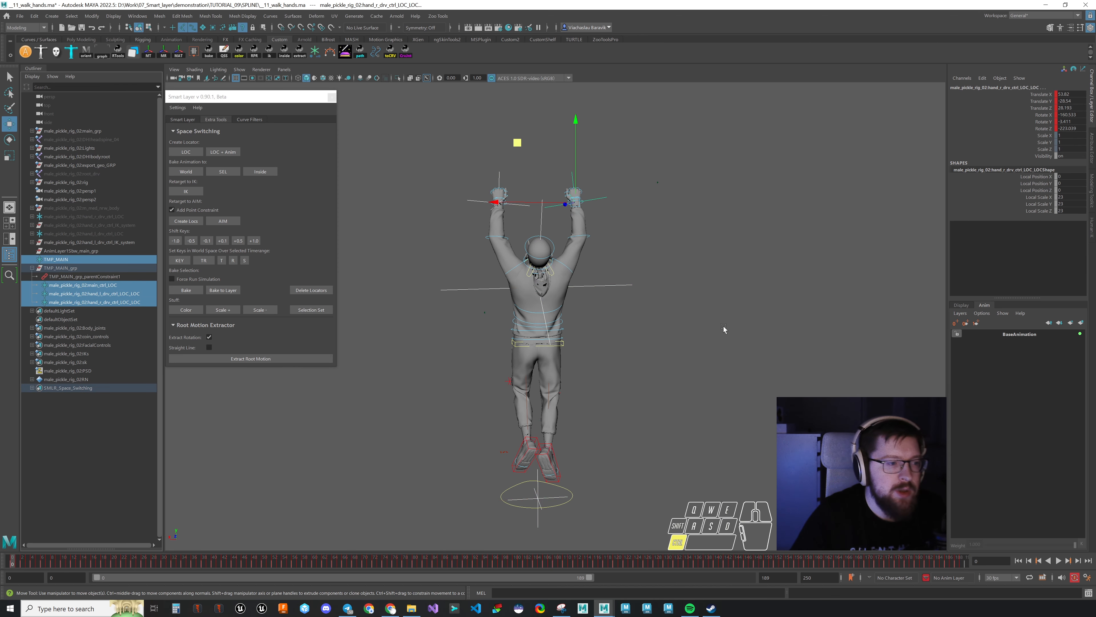
left_click(1012, 336)
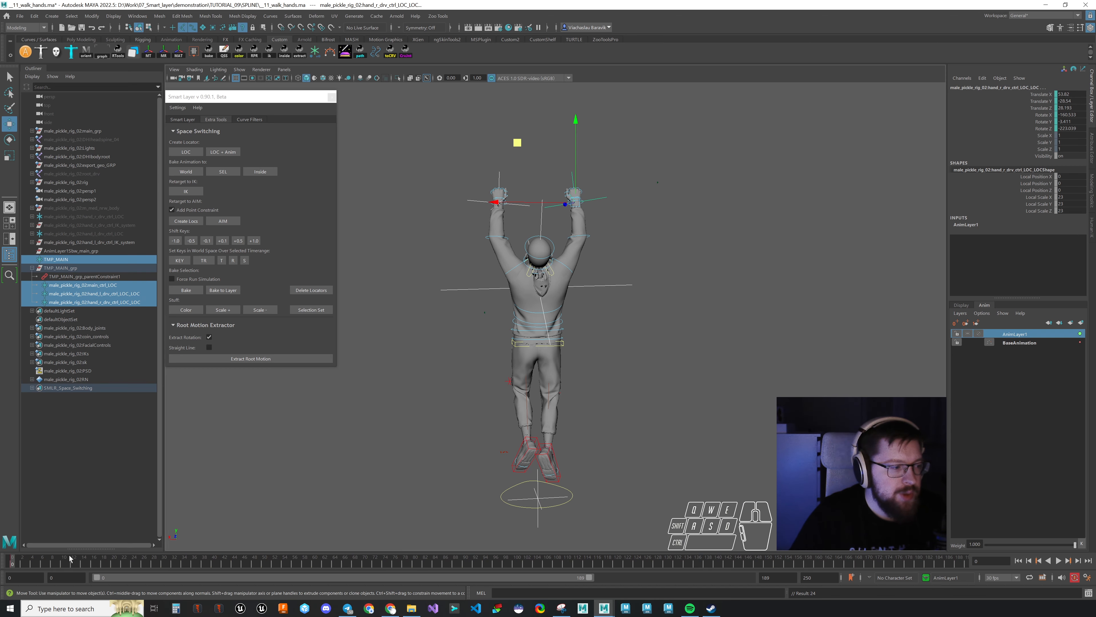
Step: Show the approximate spline for TMP_MAIN at the last frame and inspect the Smart Layer algorithm options
left_click_drag(147, 559, 986, 568)
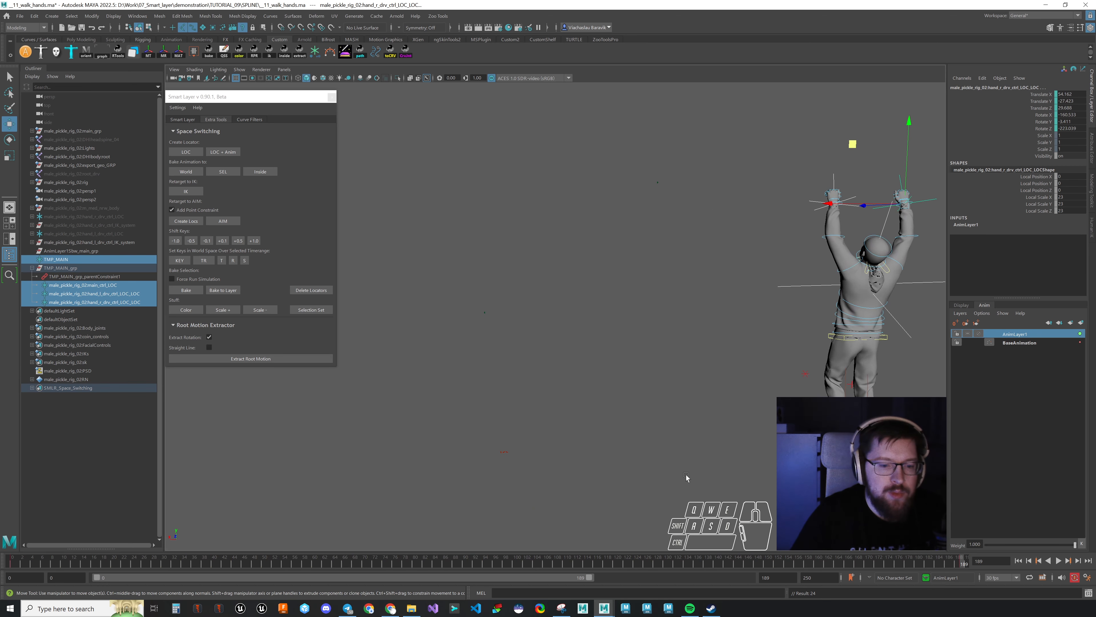
left_click(790, 285)
left_click(186, 120)
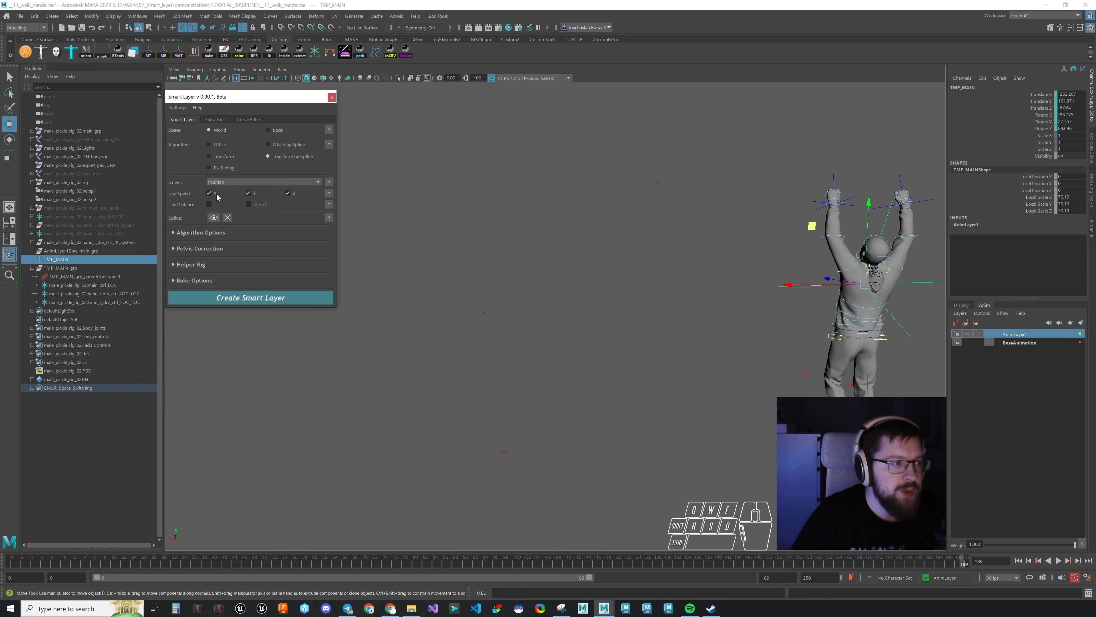
left_click(197, 233)
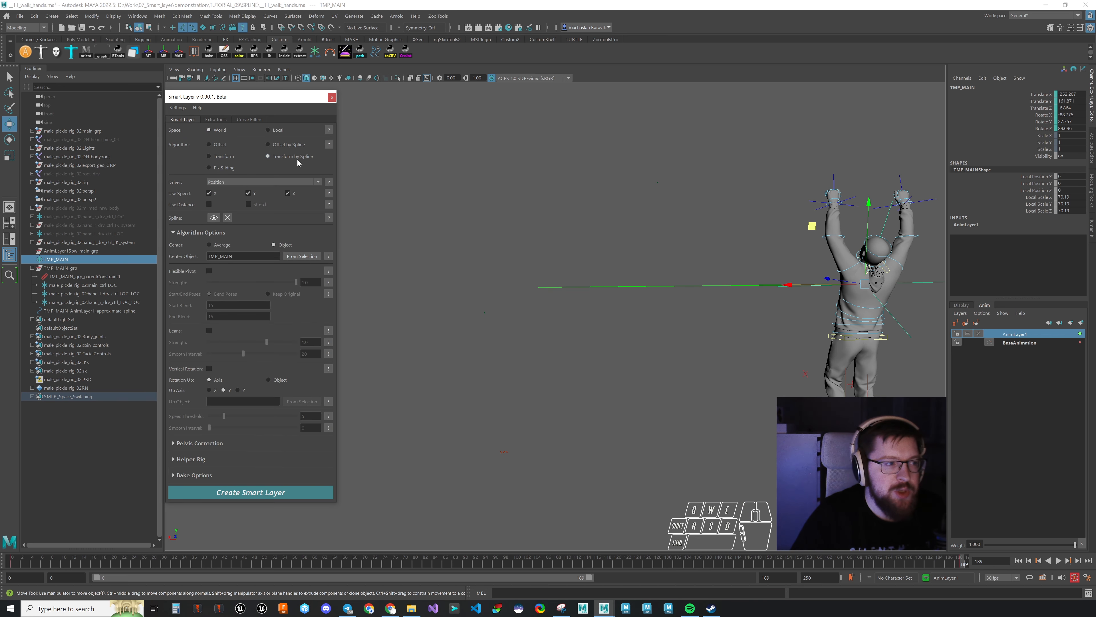
left_click(198, 233)
Step: Move TMP_MAIN at the last frame to about X -234.8 and Z 108.5, and play back the altered path
right_click_drag(613, 329, 590, 330, "alt")
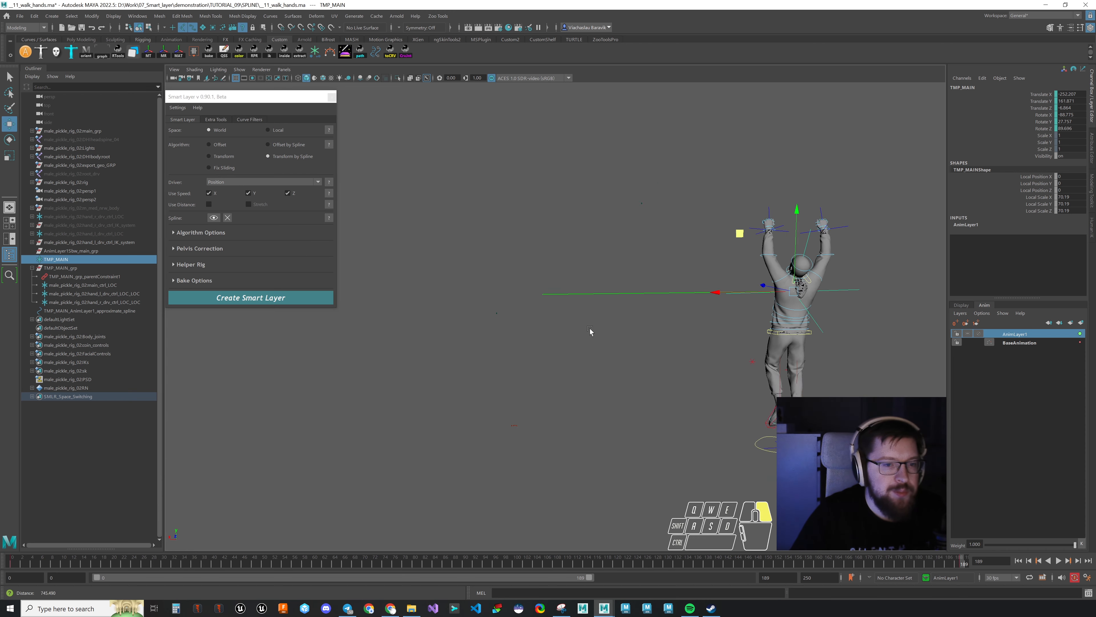
left_click_drag(589, 330, 686, 336, "alt")
middle_click_drag(687, 335, 468, 245, "alt")
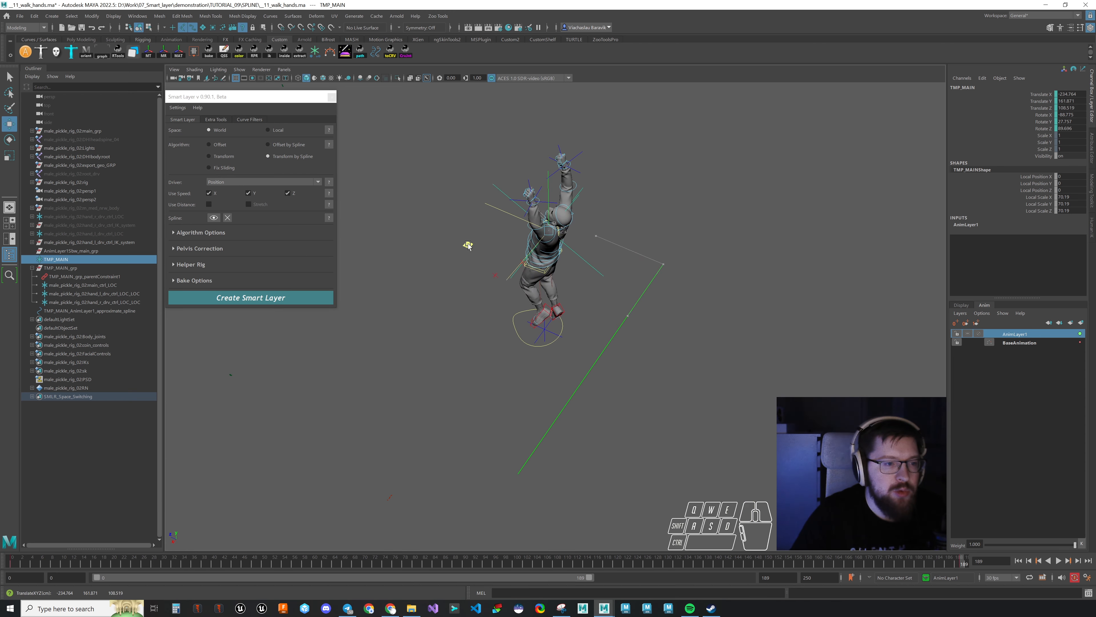
key("alt+v")
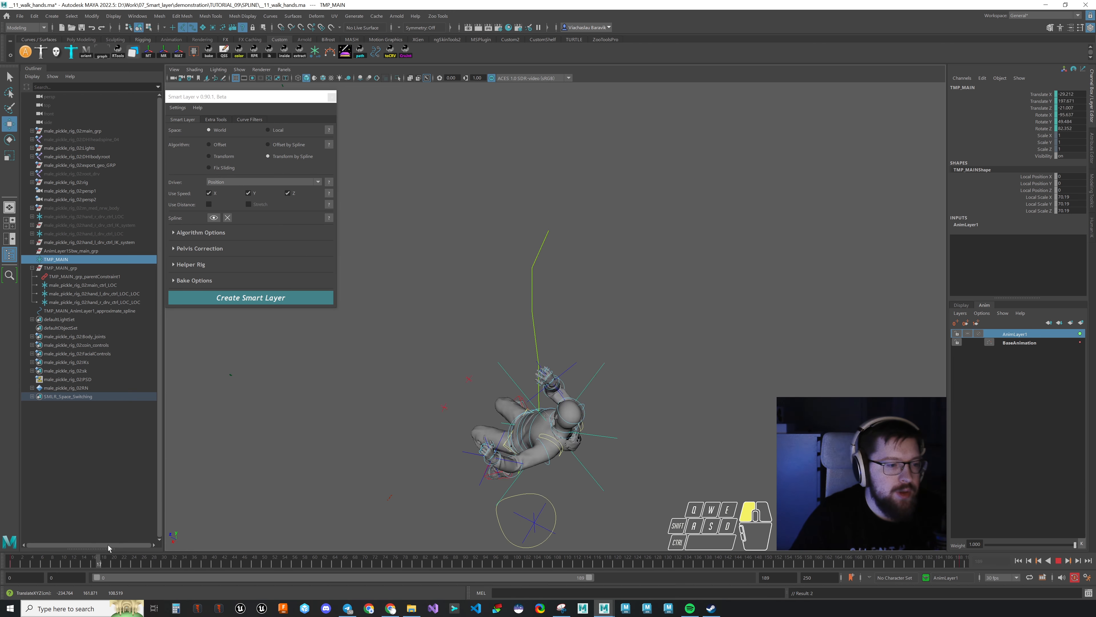
left_click_drag(729, 414, 661, 402, "alt")
middle_click_drag(660, 402, 682, 380, "alt")
left_click_drag(682, 380, 626, 432, "alt")
mouse_move(626, 432)
middle_mouse_down("alt")
mouse_move(650, 403)
mouse_move(636, 413)
middle_mouse_up("alt")
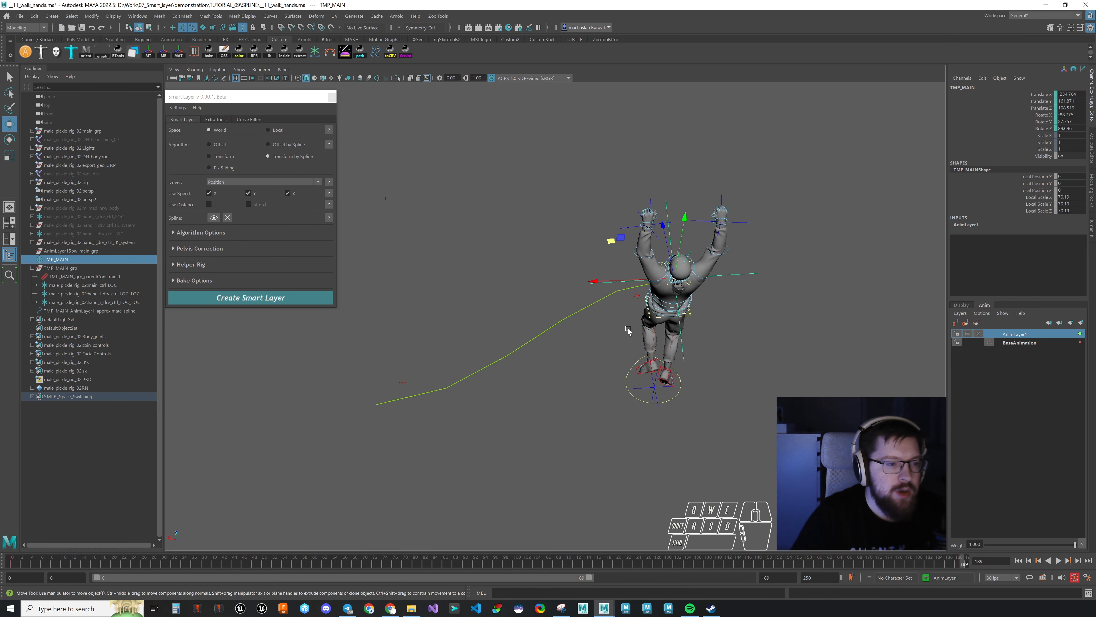
Step: Create a smart layer in World space with the Transform by Spline algorithm and review the resulting animation
left_click(243, 301)
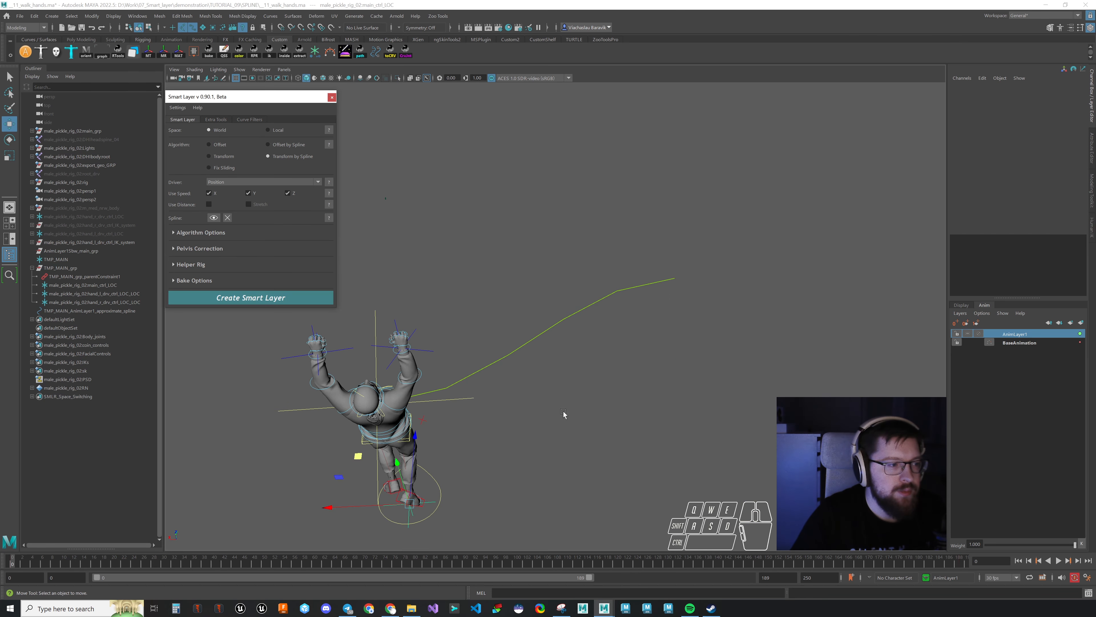
left_click_drag(564, 412, 924, 551, "alt")
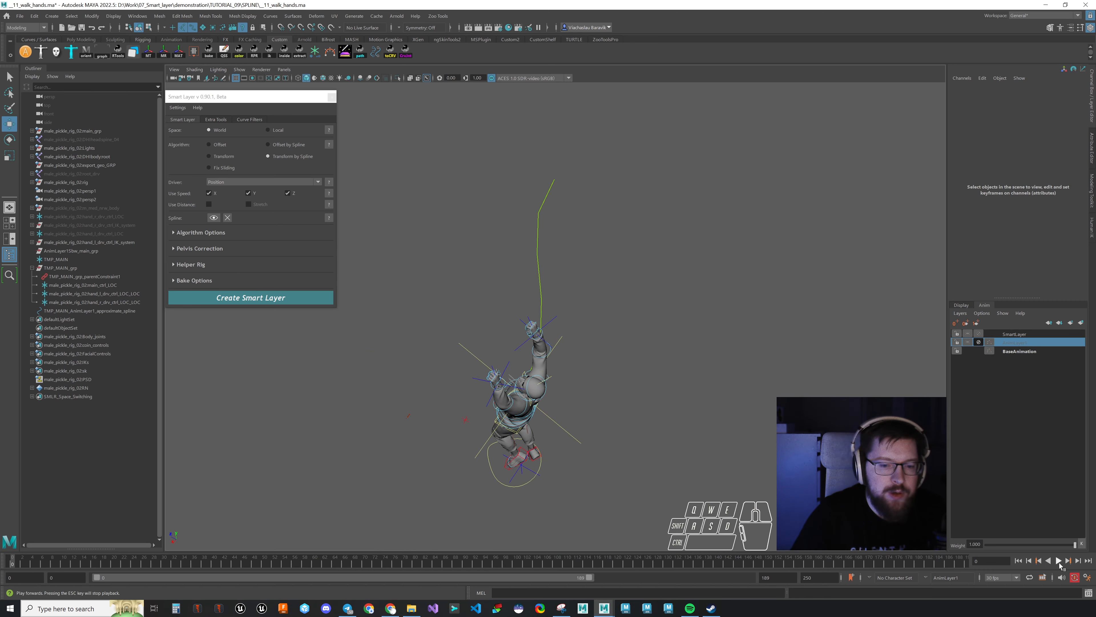
left_click_drag(710, 399, 582, 375, "alt")
Step: Mute SmartLayer, unmute AnimLayer1, and scrub to the last frame
left_click(978, 341)
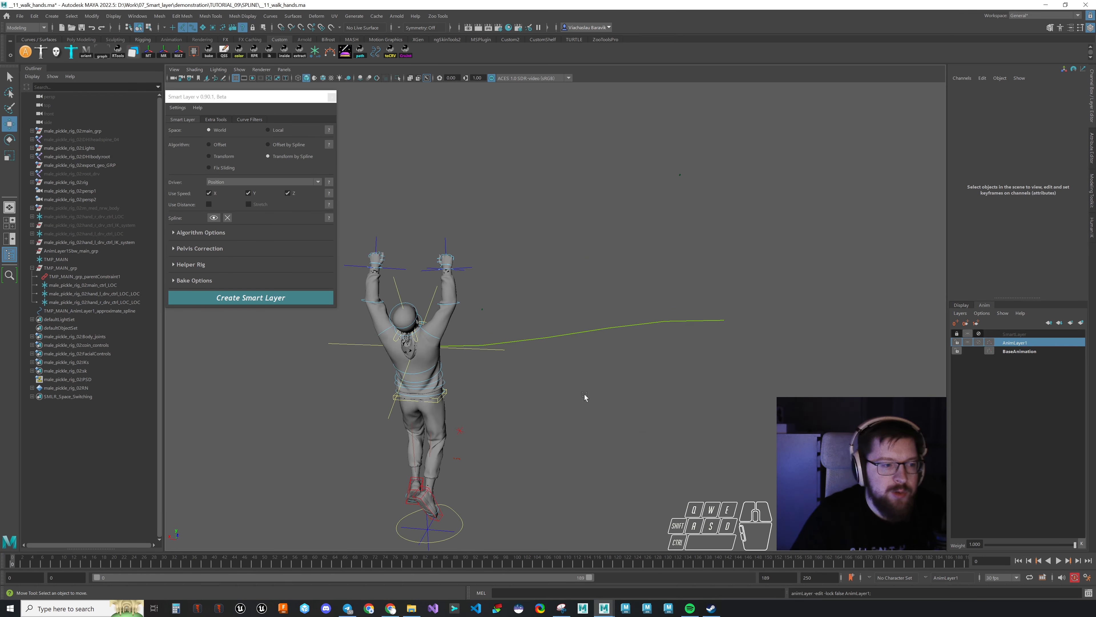
left_click_drag(223, 564, 964, 564)
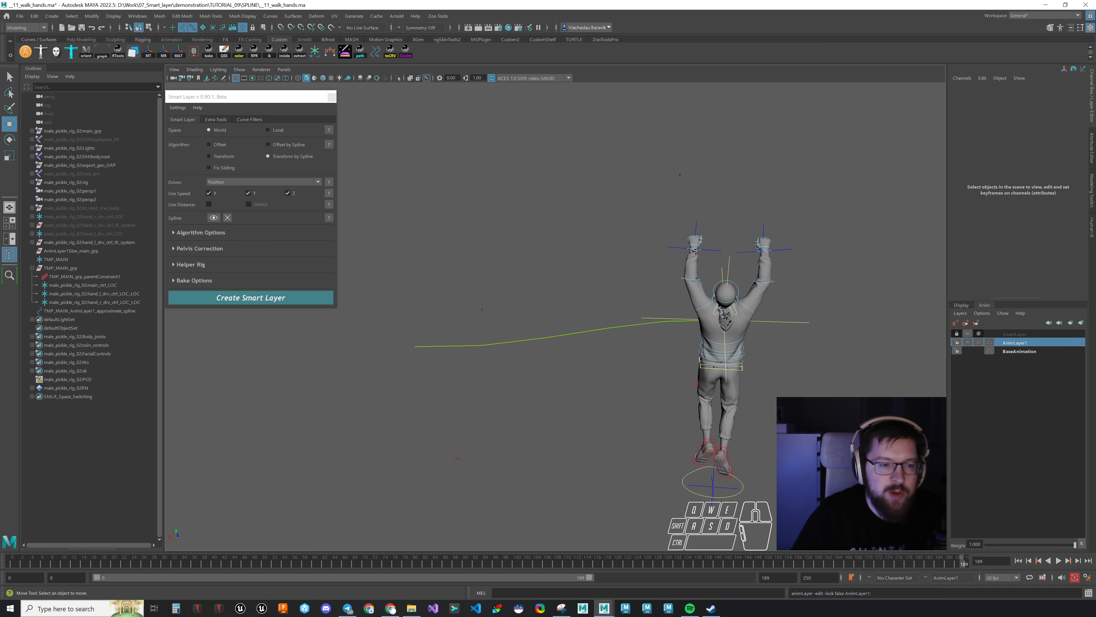
Step: Create a one-segment helper rig for TMP_MAIN's spline and rotate its middle rotator control to about 113 degrees in Y
left_click_drag(790, 312, 810, 342)
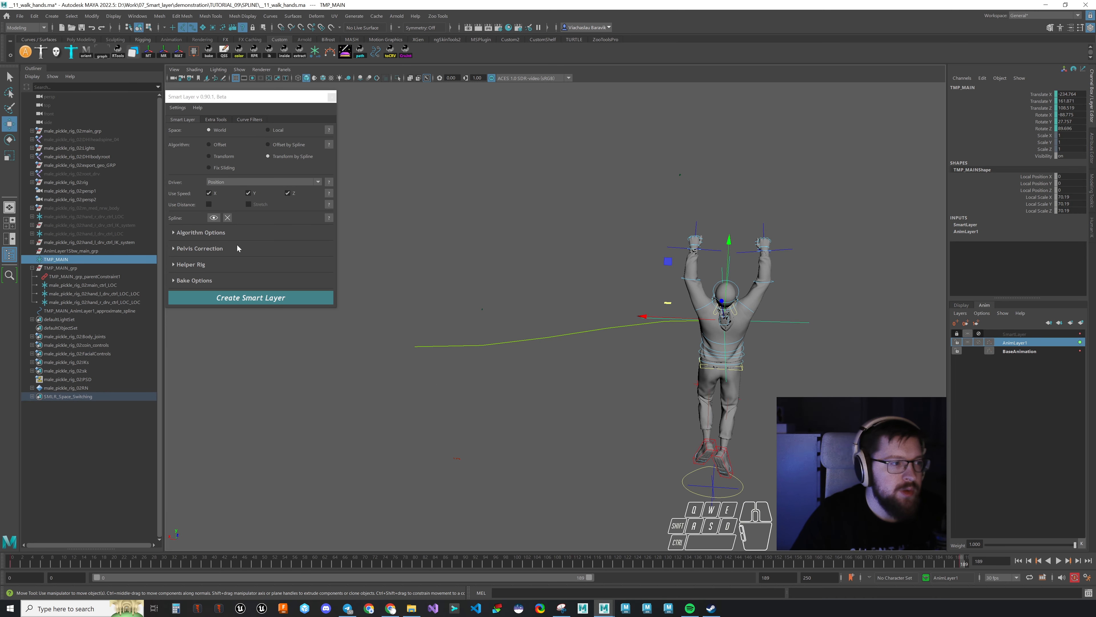
left_click(102, 272)
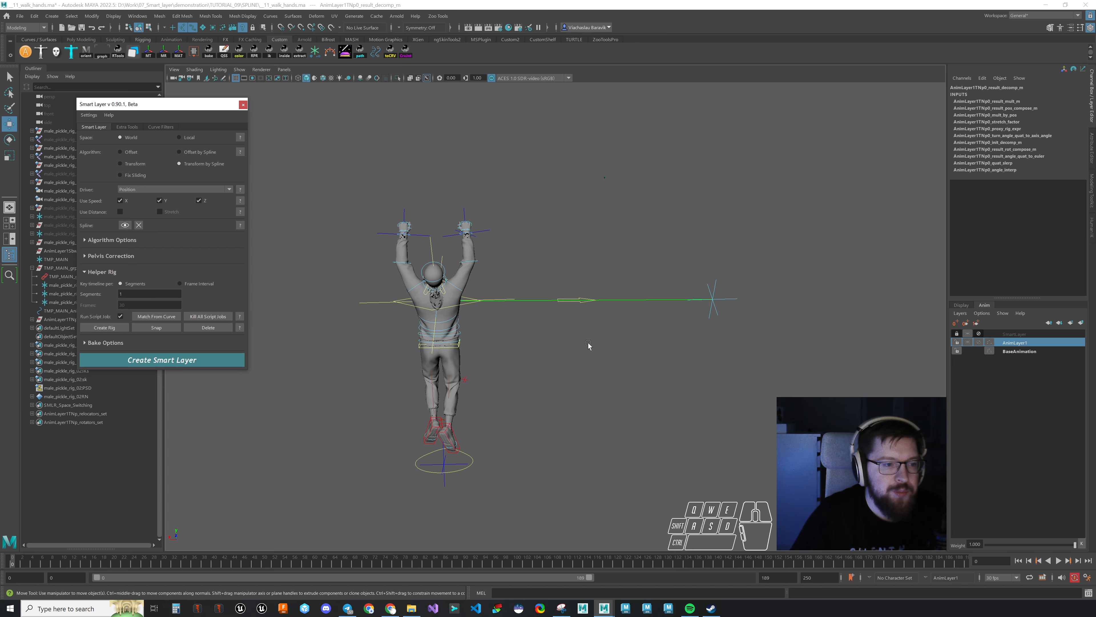
left_click_drag(589, 343, 611, 333, "alt")
left_click(577, 307)
key("e")
left_click_drag(528, 349, 673, 327)
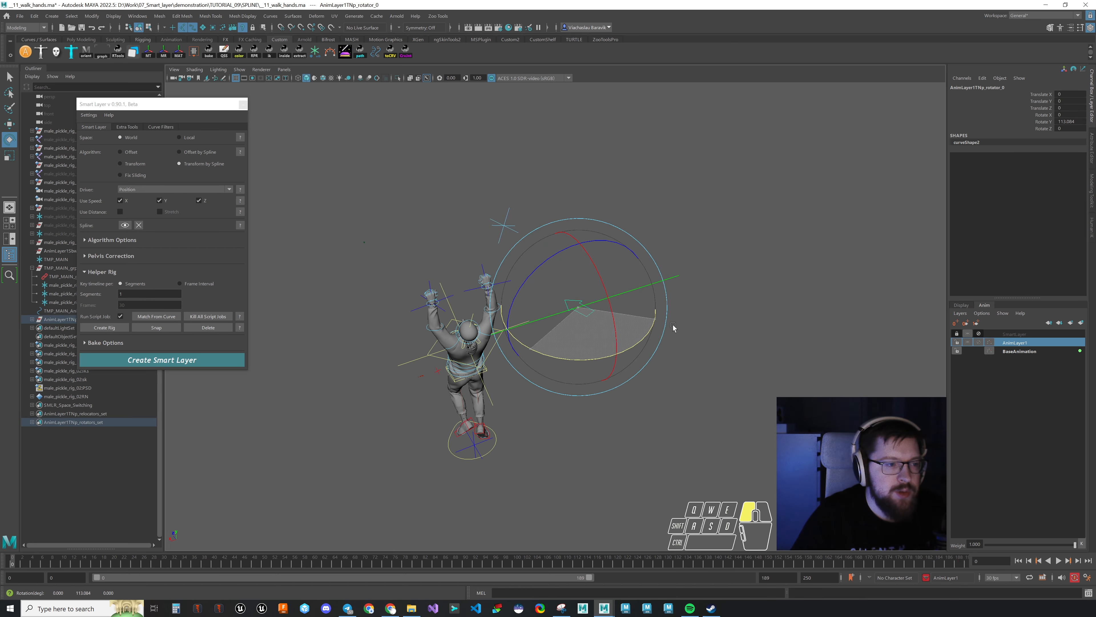
key("w")
left_click_drag(543, 407, 615, 435, "alt")
Step: Create a smart layer in World space with the Transform algorithm and play back the turned animation
left_click(124, 164)
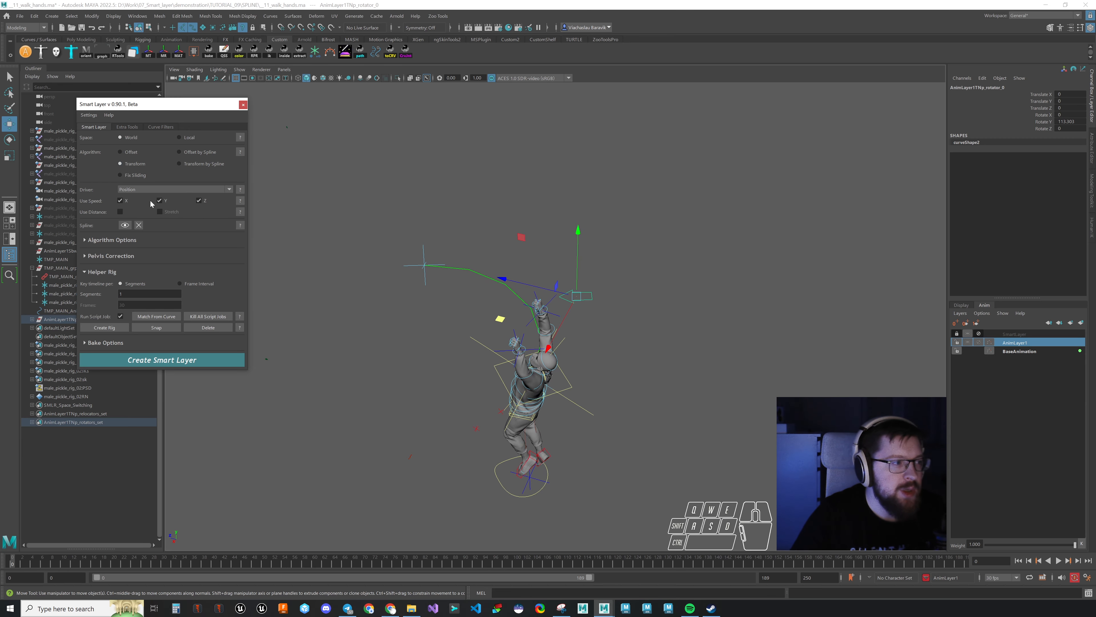
left_click(101, 274)
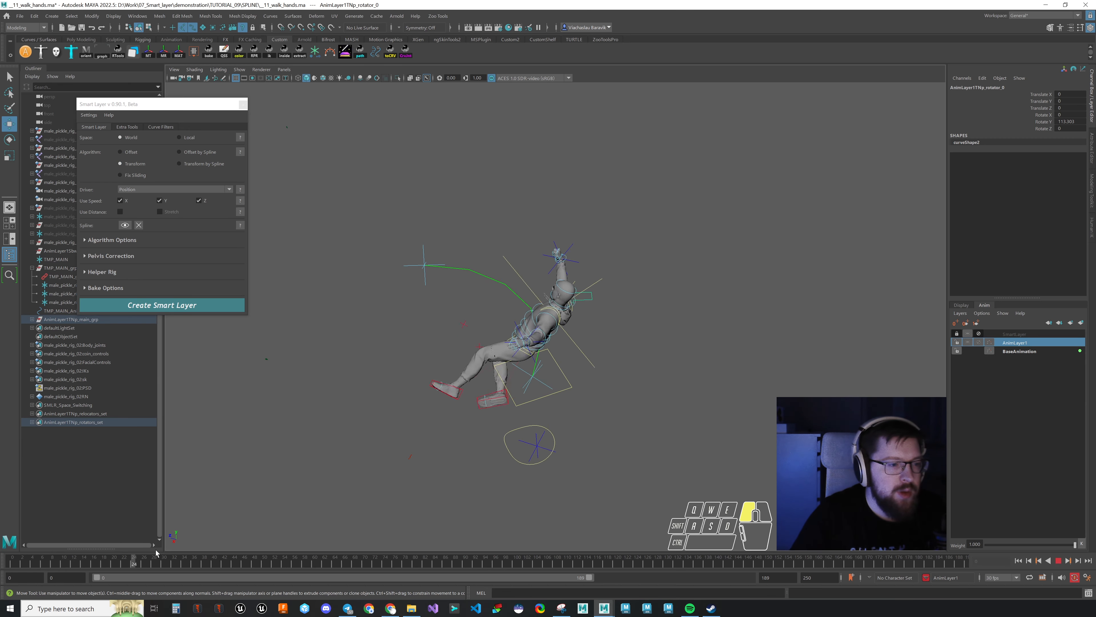
left_click(1061, 561)
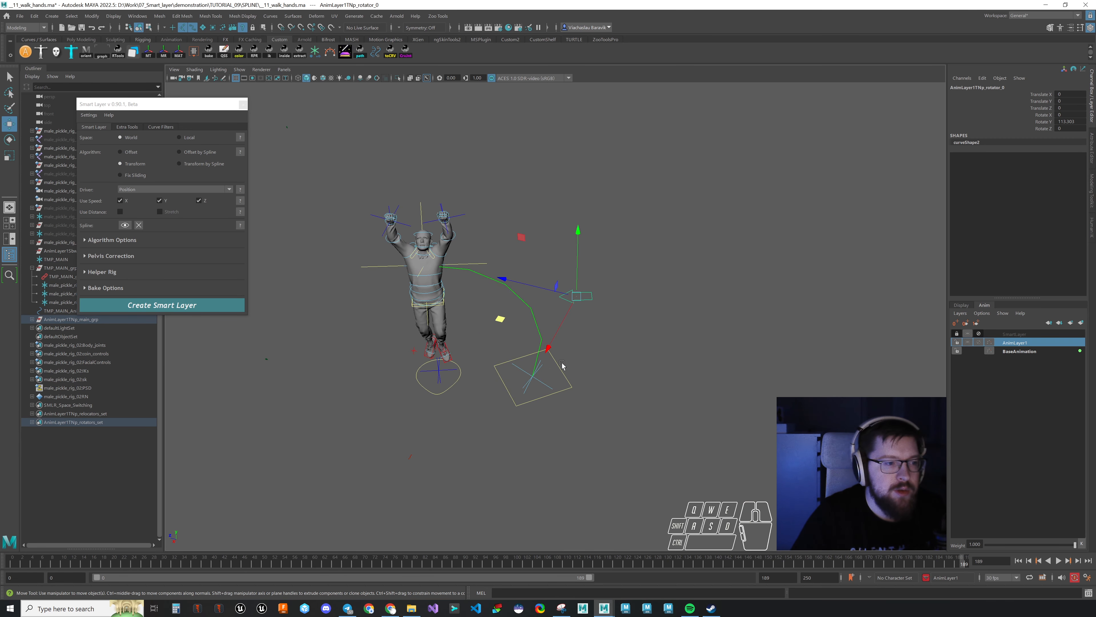
left_click_drag(485, 331, 579, 285, "alt")
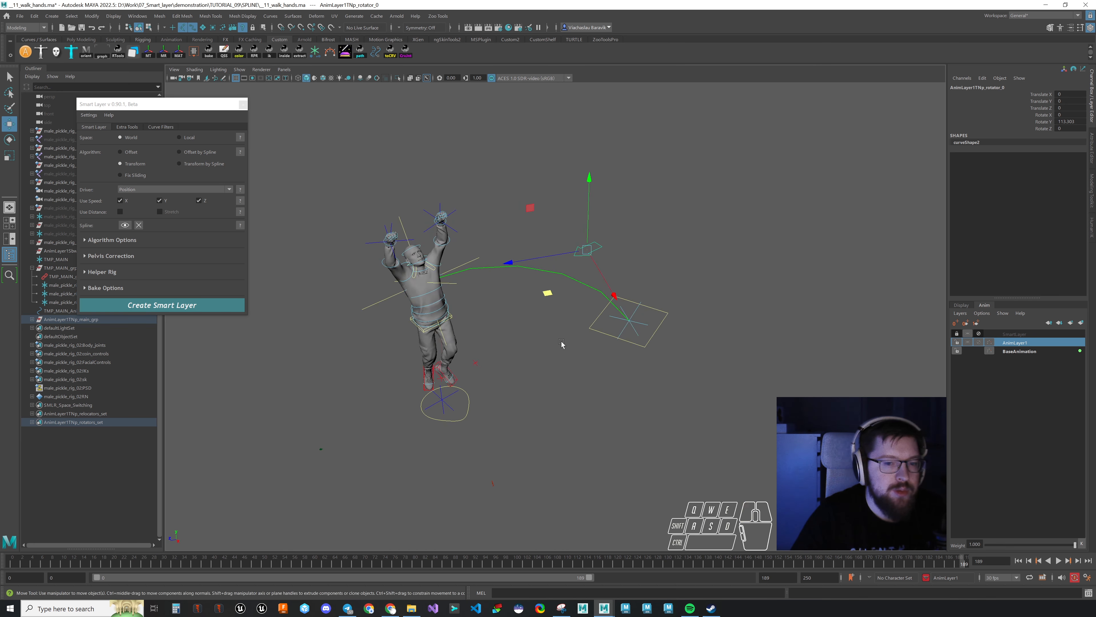
left_click(162, 305)
left_click_drag(945, 561, 2, 538)
key("alt+v")
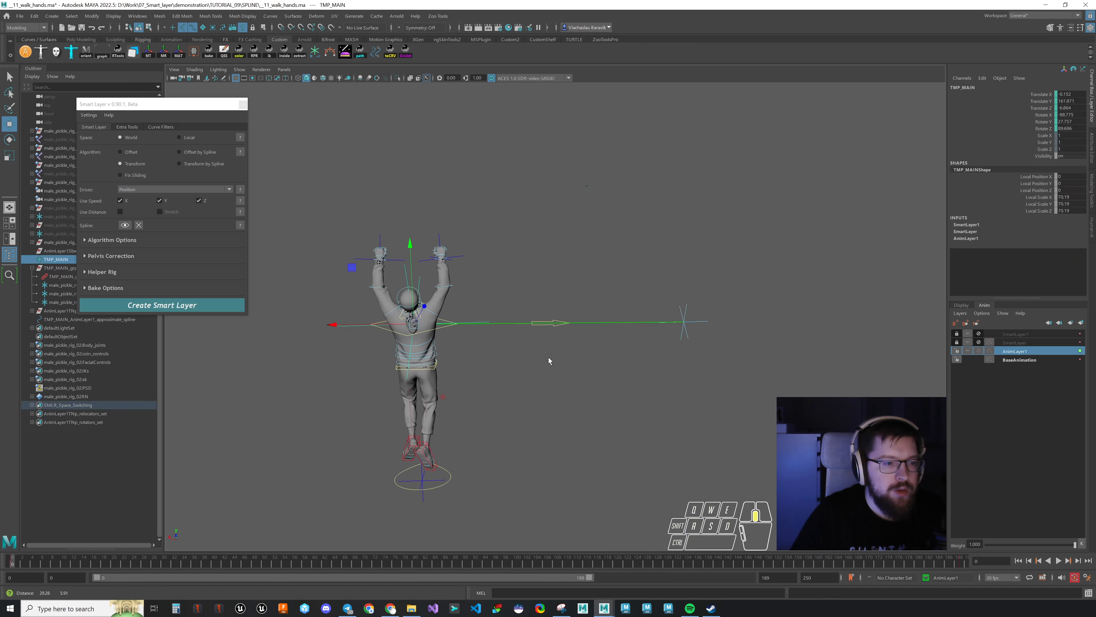
Step: Scrub AnimLayer1 to the last frame and move the helper rig's end relocator upward and to about Z -90
middle_click_drag(550, 359, 516, 362, "alt")
left_click_drag(35, 561, 1014, 552)
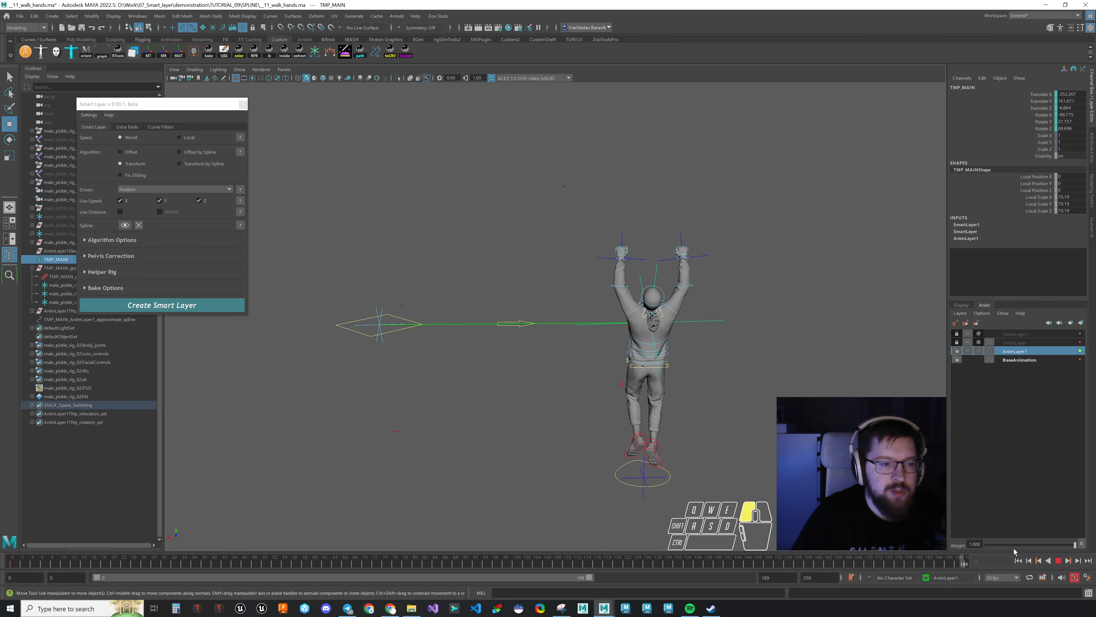
left_click_drag(886, 561, 612, 532)
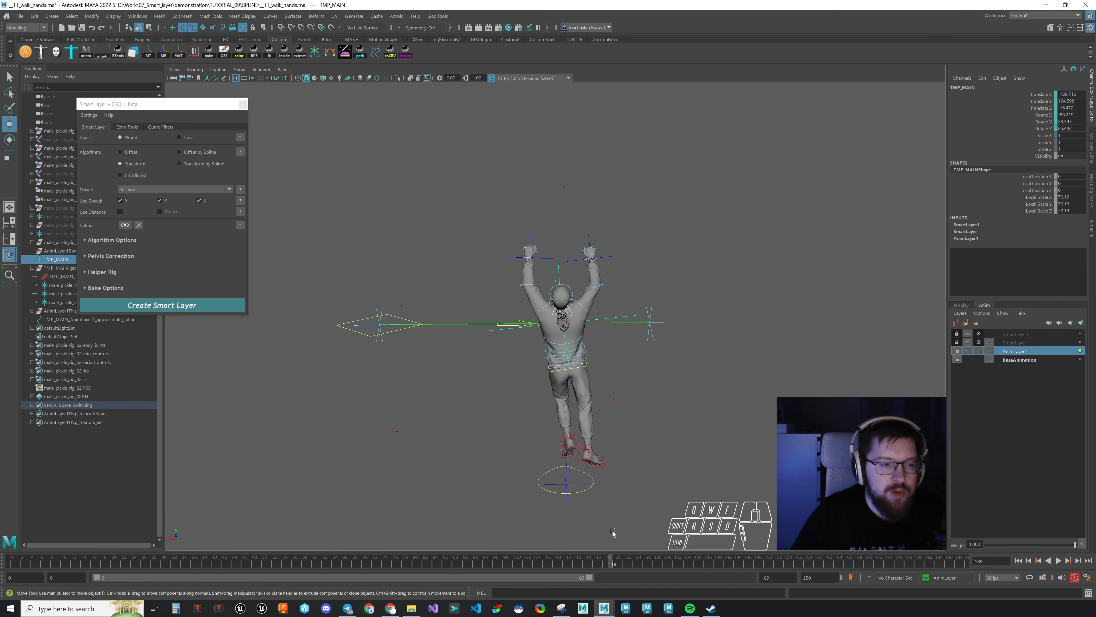
left_click_drag(664, 313, 671, 337)
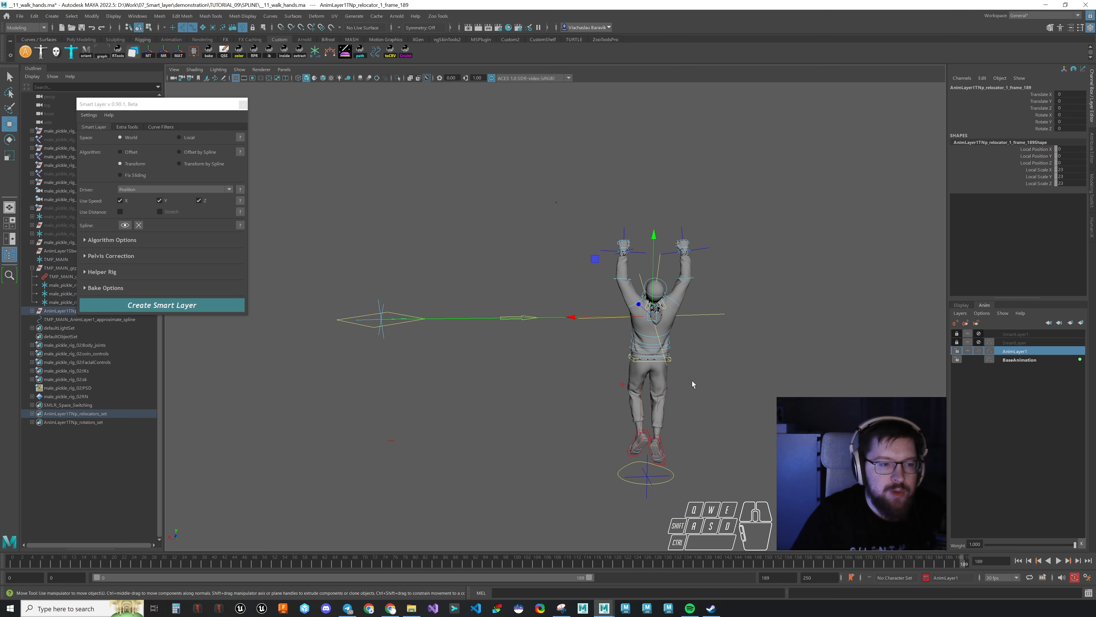
left_click_drag(682, 283, 683, 283)
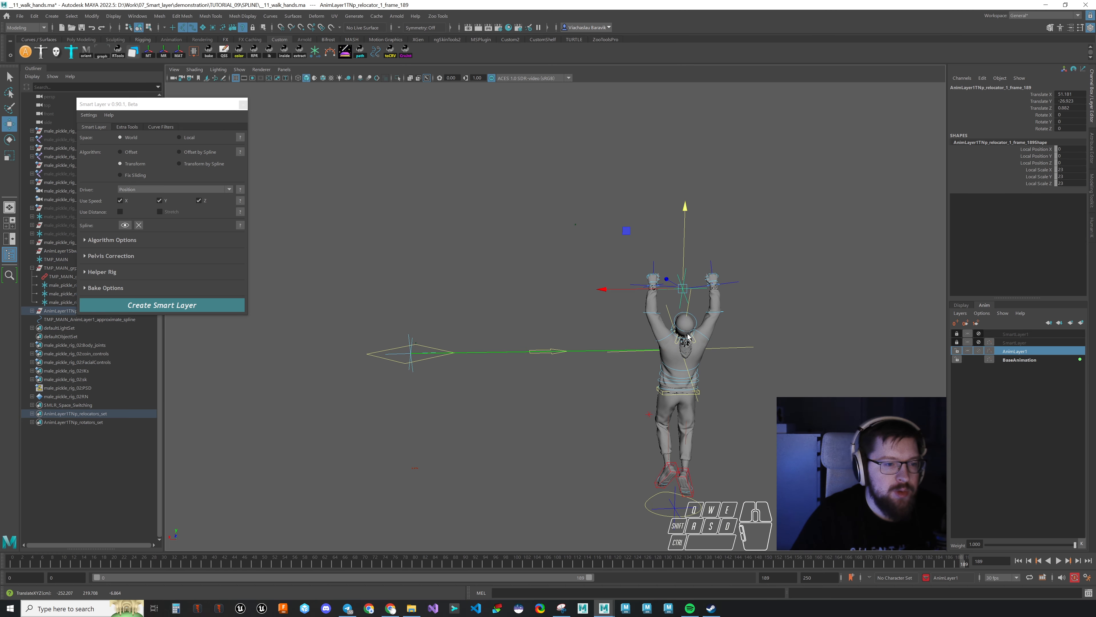
left_click_drag(688, 336, 703, 285)
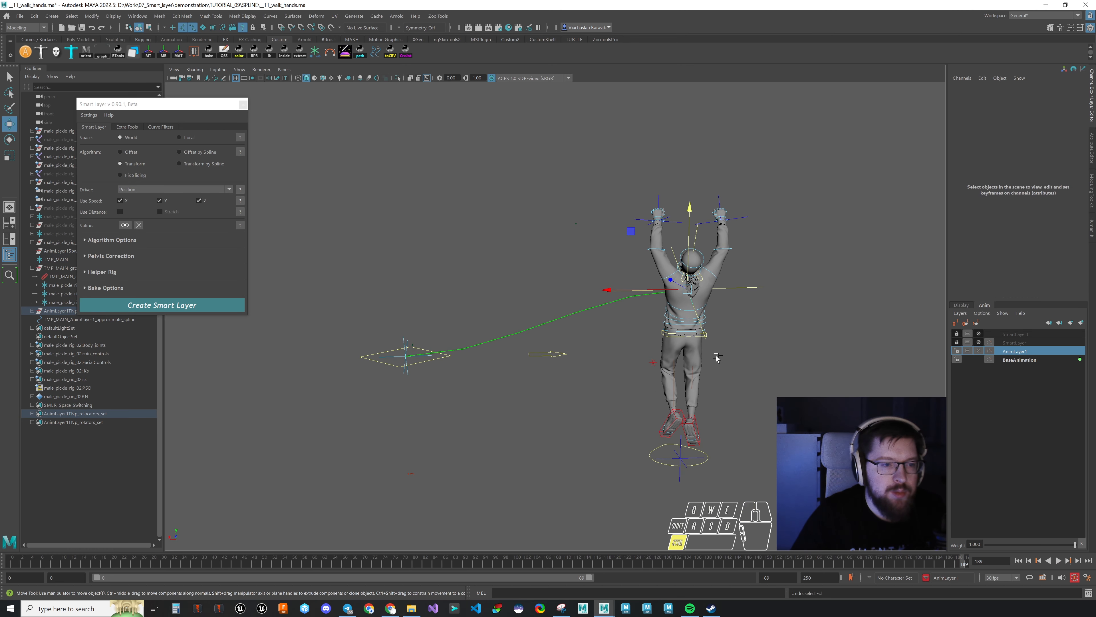
left_click_drag(632, 233, 549, 252)
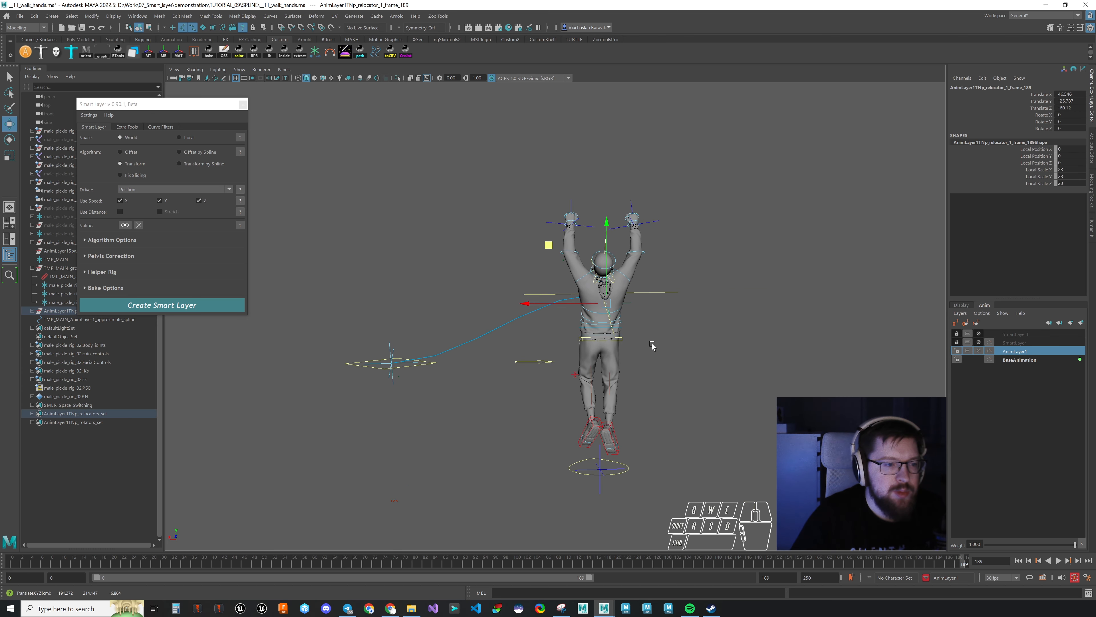
Step: Create a World-space smart layer with the Transform by Spline algorithm and scrub it from start to end
mouse_move(29, 563)
left_mouse_down()
mouse_move(293, 564)
mouse_move(12, 564)
left_mouse_up()
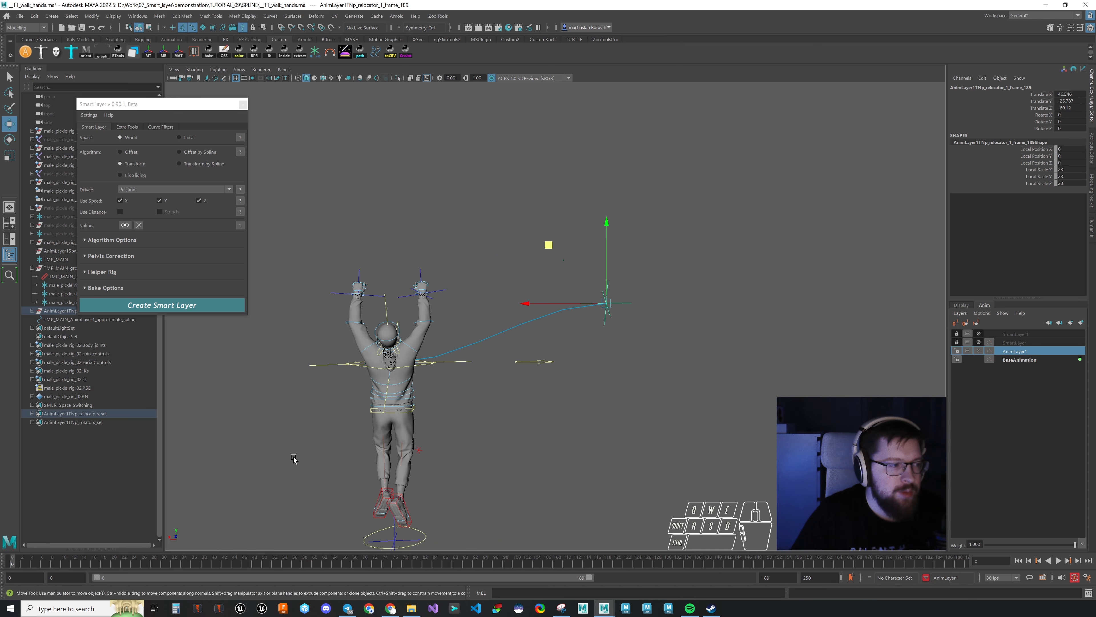
left_click(193, 163)
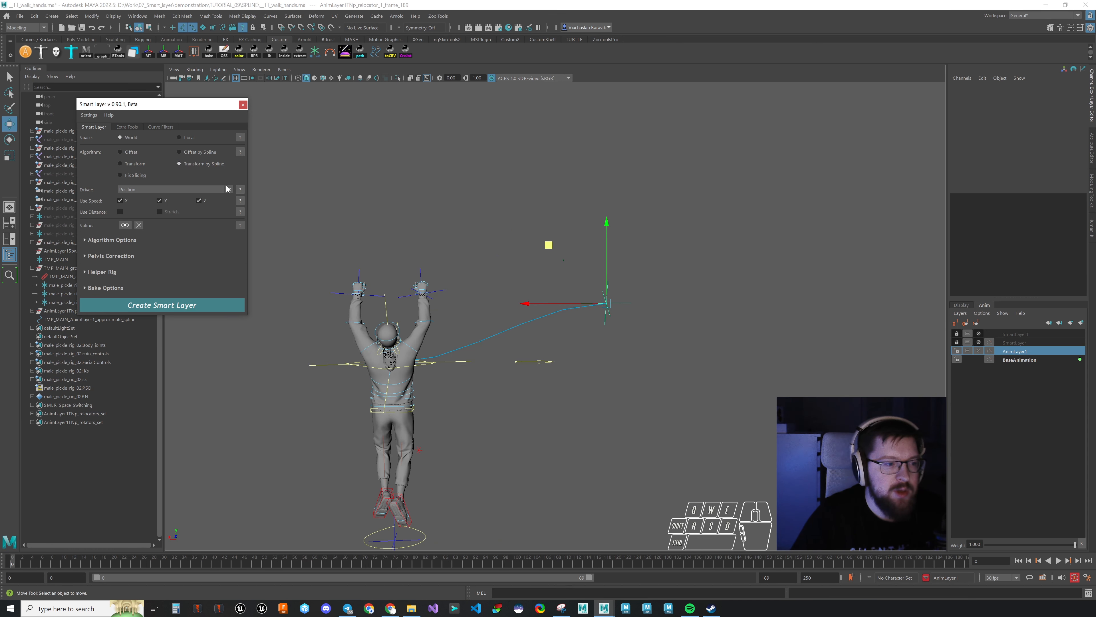
left_click_drag(5, 563, 967, 529)
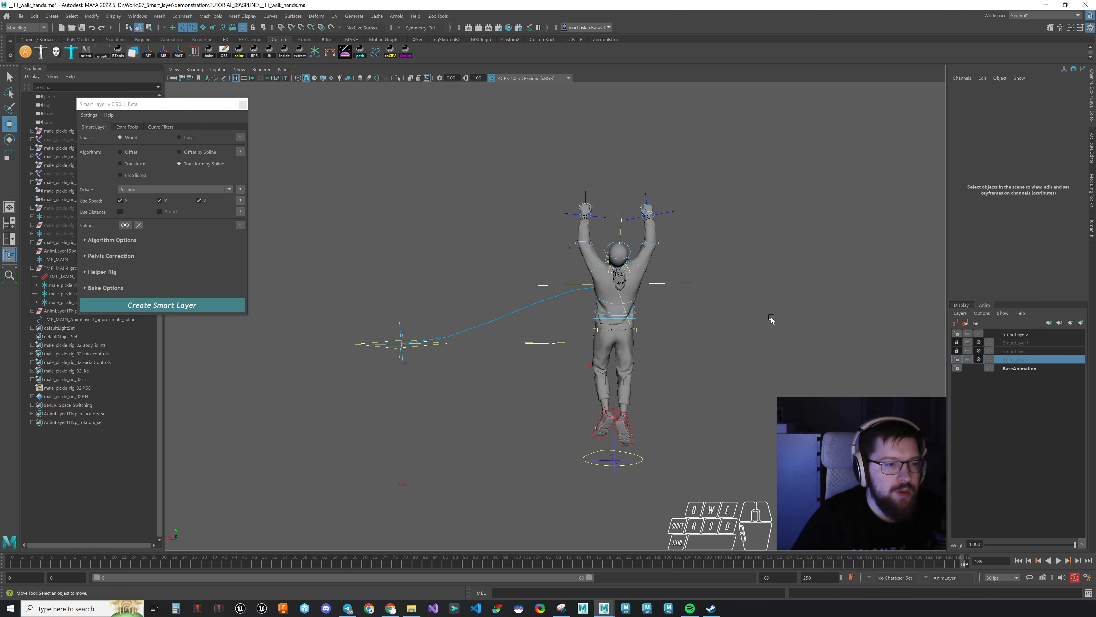
Step: Enable Vertical Rotation in the algorithm options and create another Transform by Spline smart layer from AnimLayer1
left_click(113, 239)
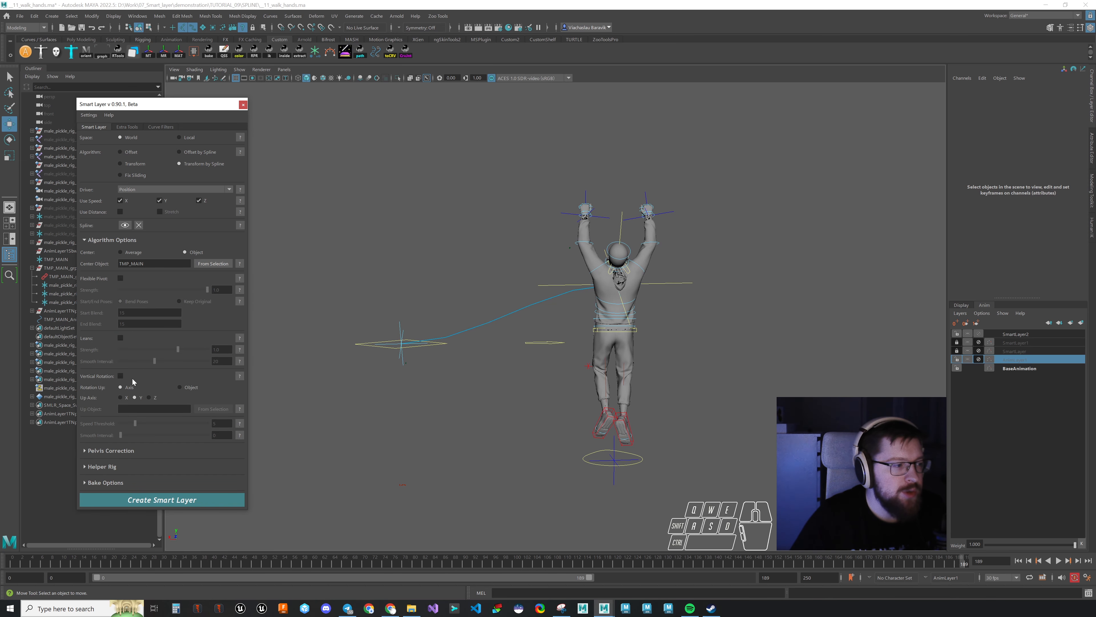
left_click(116, 240)
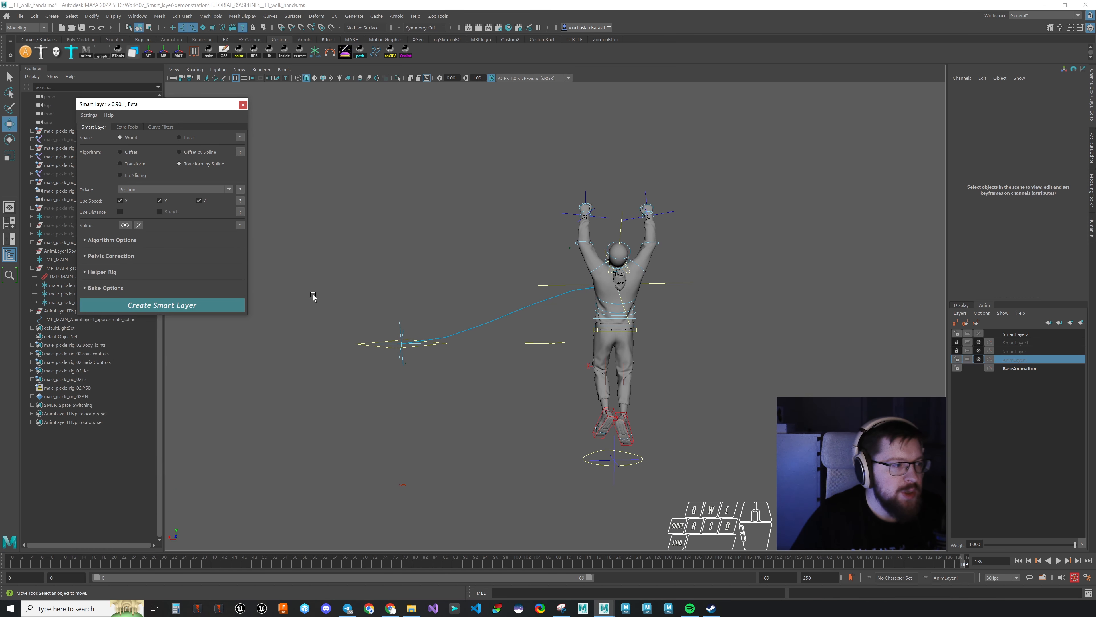
middle_click_drag(549, 392, 566, 355, "alt")
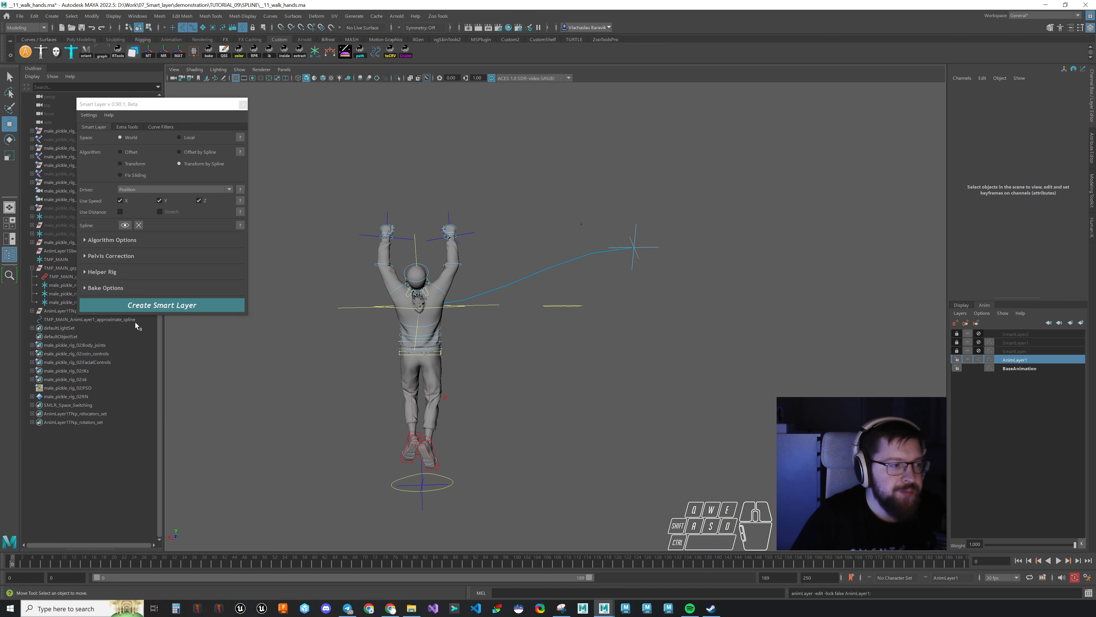
left_click(156, 307)
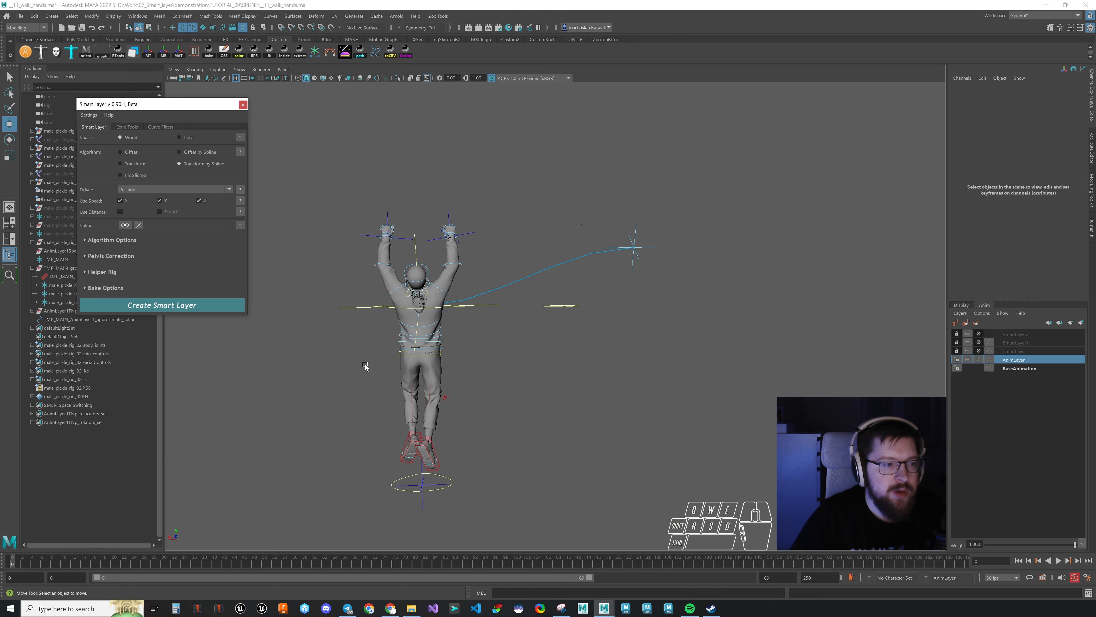
Step: Scrub and play back the new smart layer to review the body's orientation along the rising path
left_click_drag(29, 561, 355, 557)
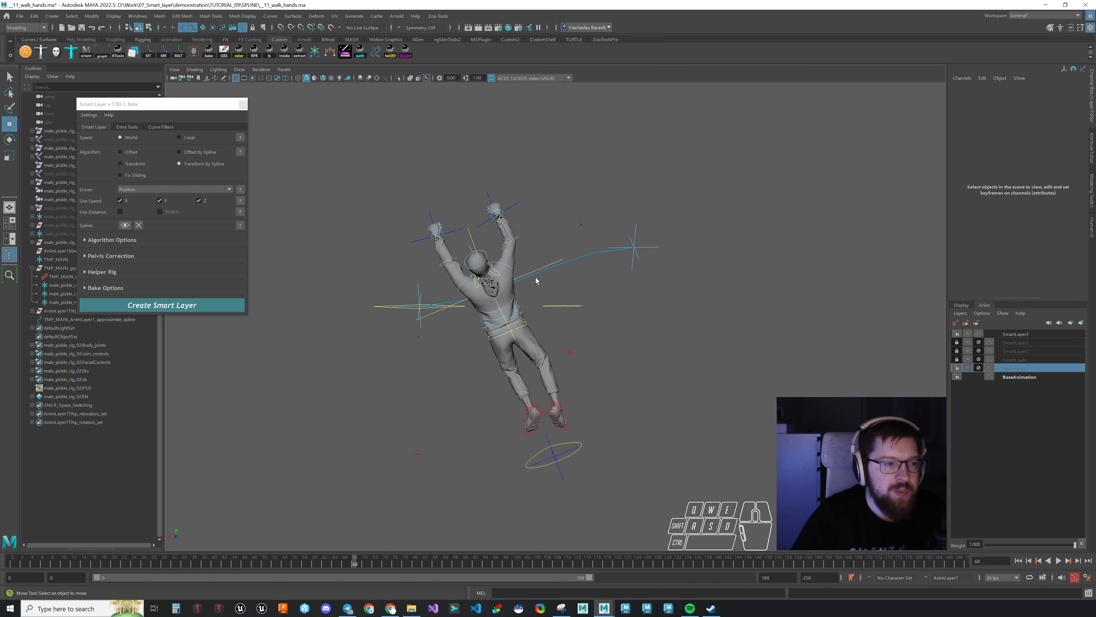
left_click_drag(364, 560, 961, 559)
left_click(1060, 561)
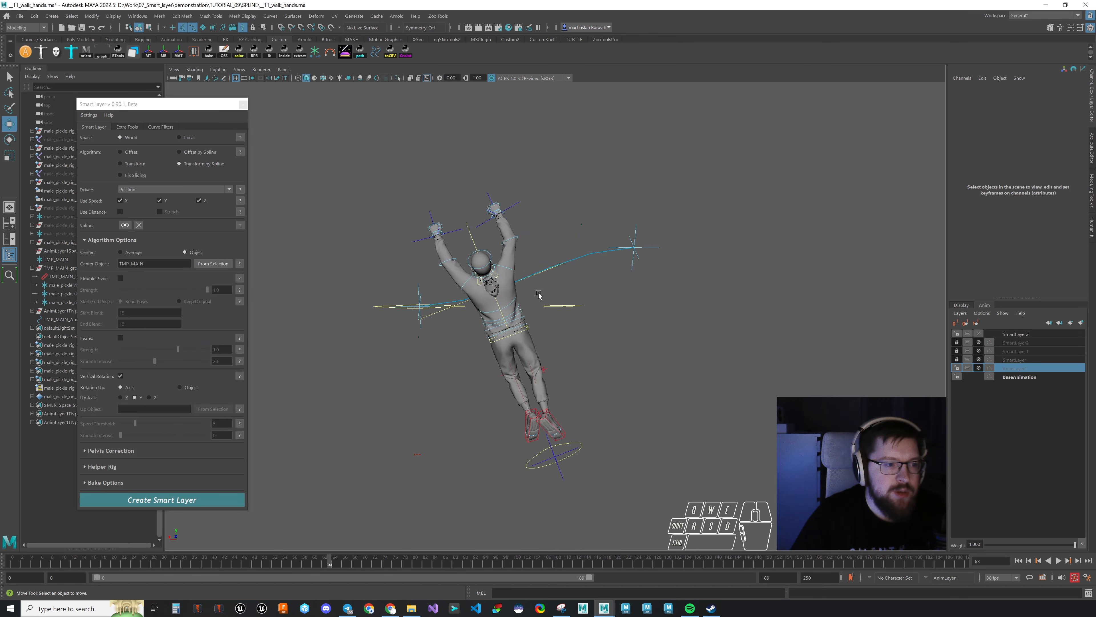
left_click_drag(332, 575, 499, 566)
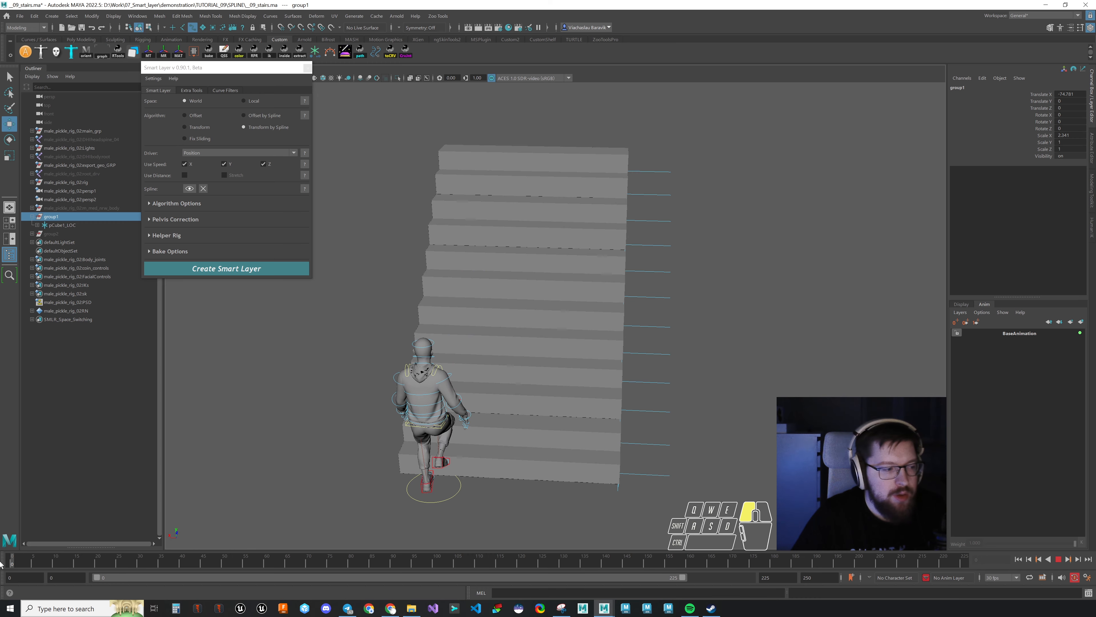
Step: In the stairs scene, add the members of the rig's IKs set to a new animation layer, select it and preview the climb
mouse_move(2, 565)
left_mouse_down()
mouse_move(637, 550)
mouse_move(823, 561)
mouse_move(12, 560)
left_mouse_up()
left_click_drag(579, 471, 499, 518, "alt")
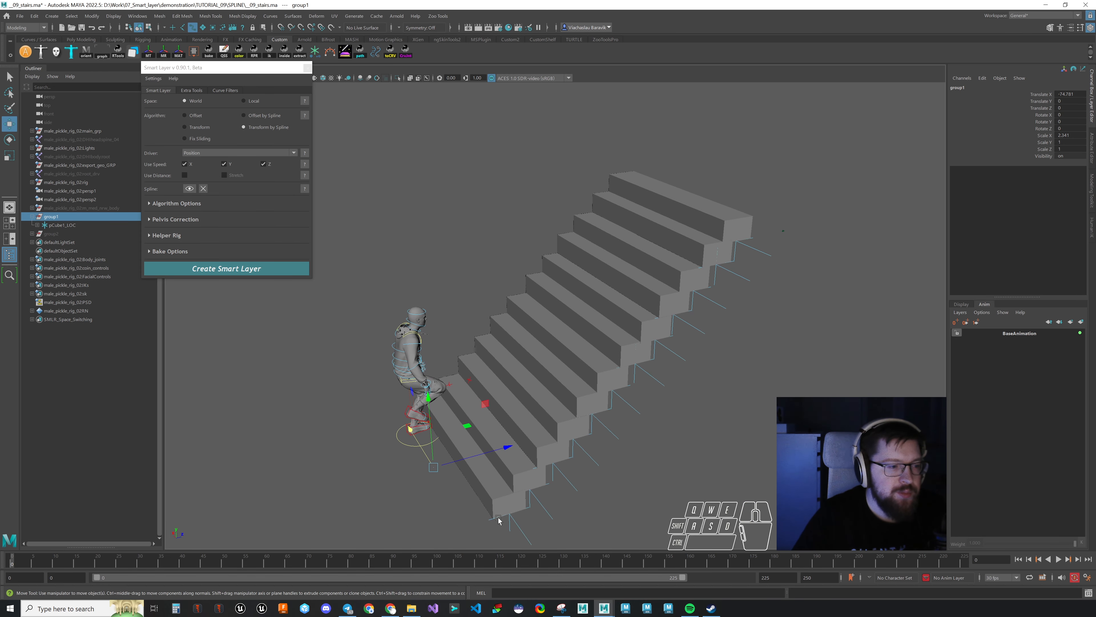
left_click_drag(19, 567, 1, 545)
right_click(83, 287)
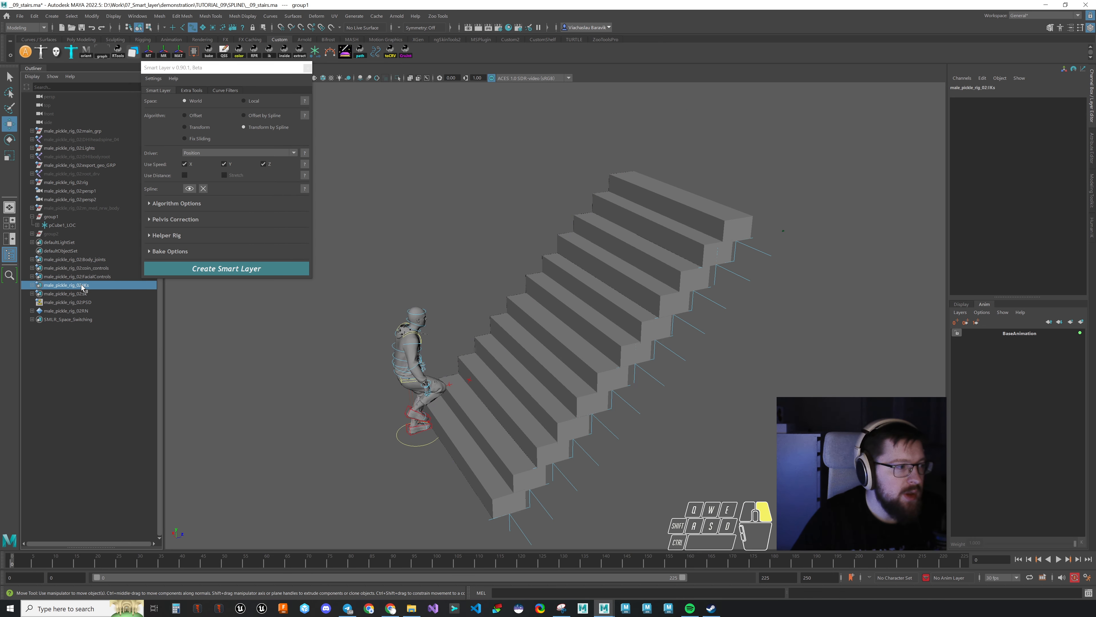
left_click(122, 289)
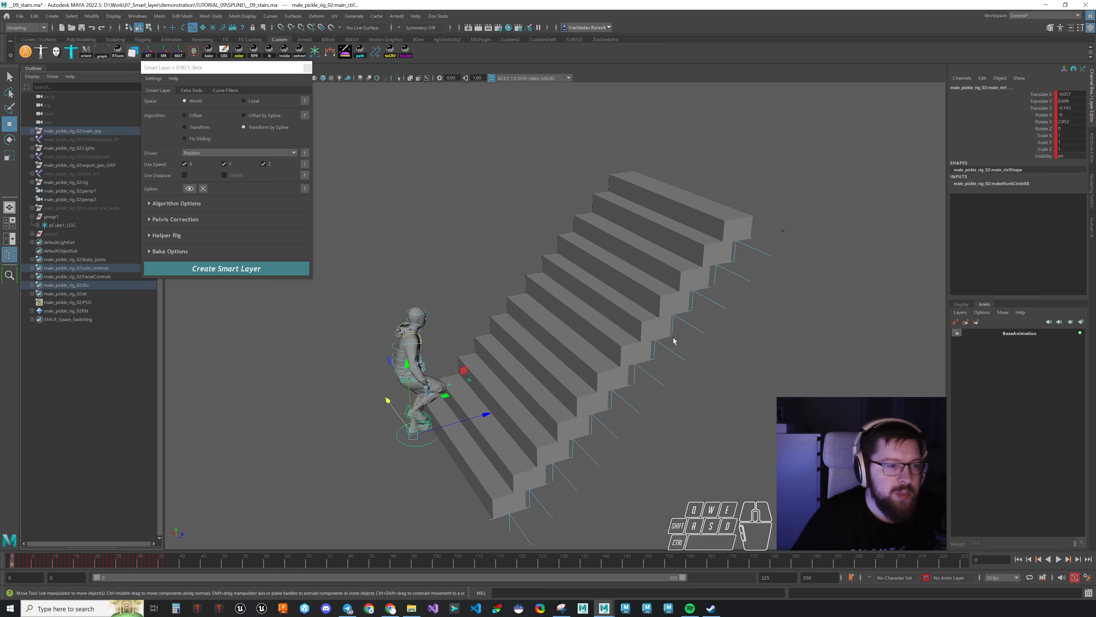
left_click(1082, 322)
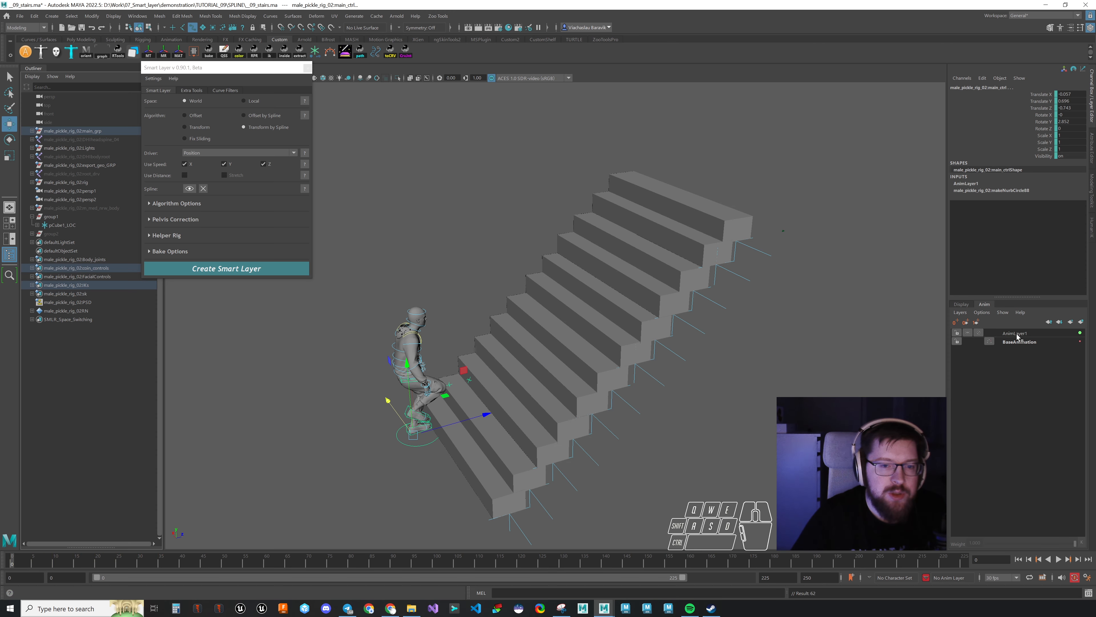
left_click(1015, 333)
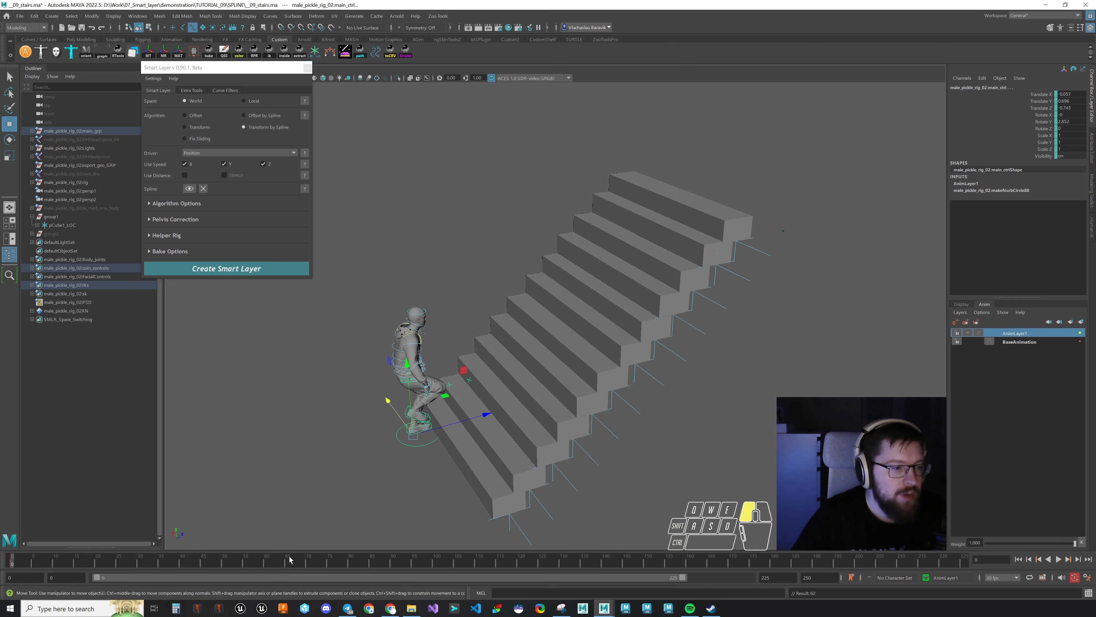
left_click_drag(290, 560, 964, 560)
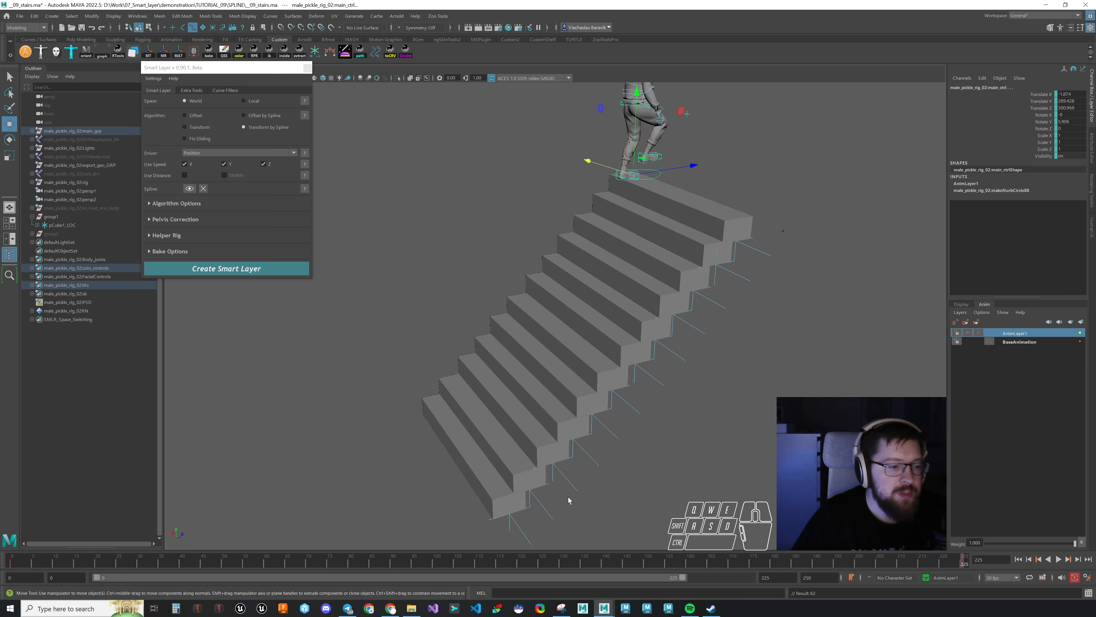
key("alt+v")
Step: Show the approximate spline for the character's main_ctrl on AnimLayer1
left_click(369, 480)
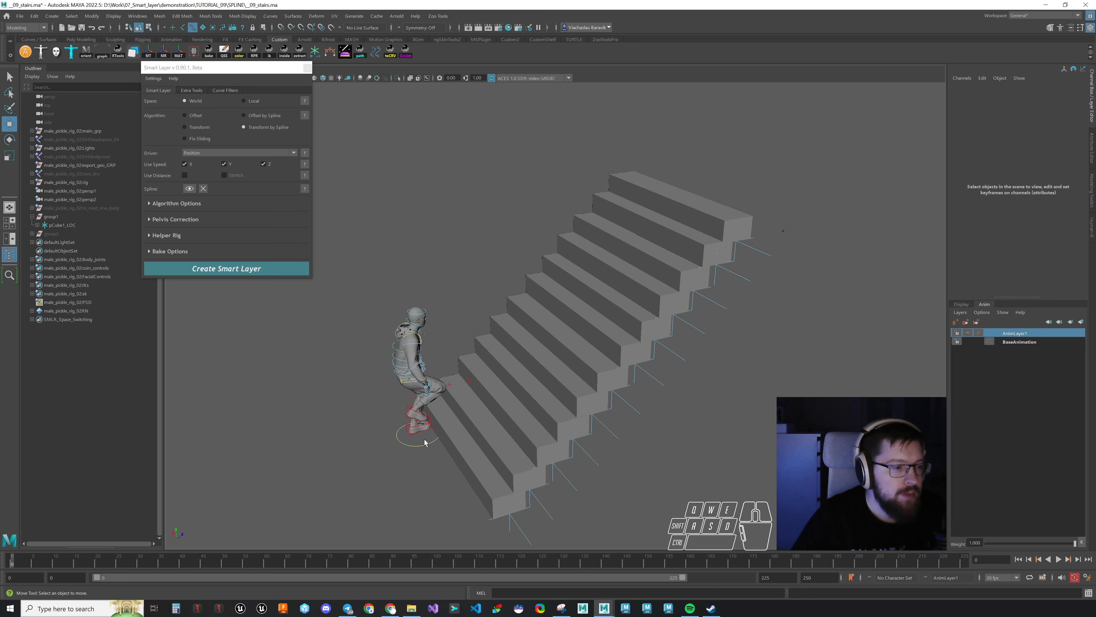
left_click(424, 443)
left_click(193, 191)
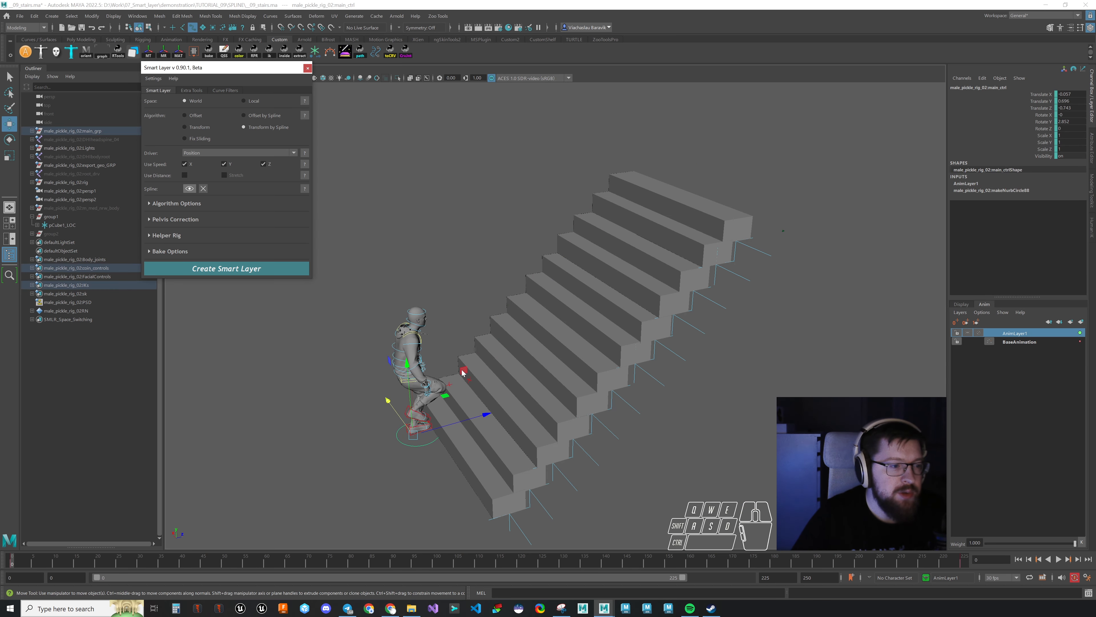
left_click_drag(463, 372, 461, 469, "alt")
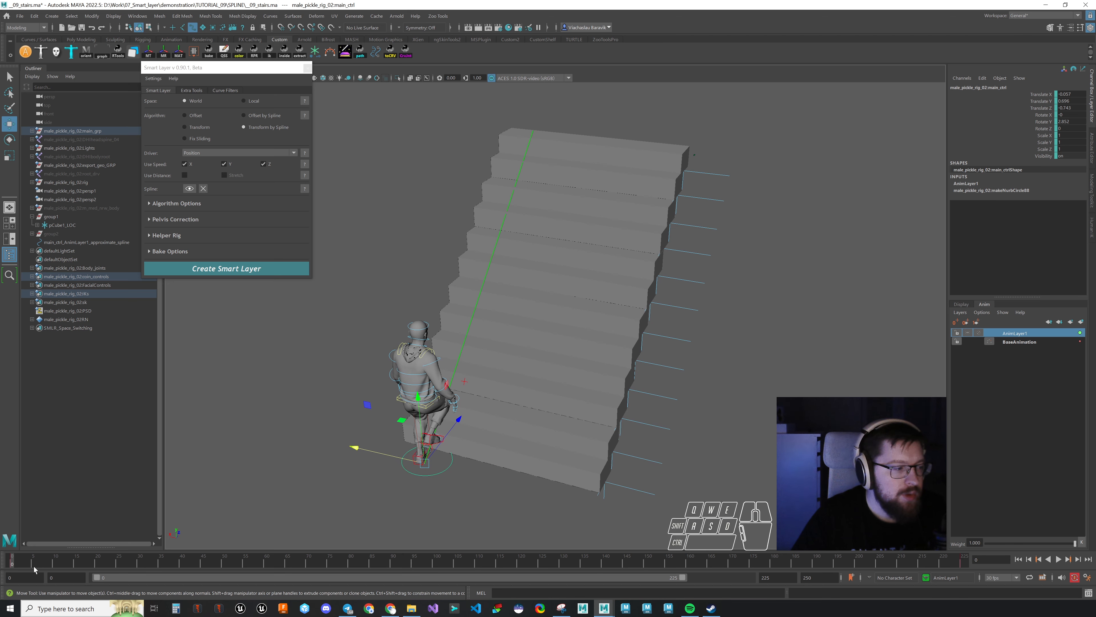
Step: At frame 225, move main_ctrl sideways across the top stair so the path runs diagonally, and return to the first frame
left_click_drag(34, 570, 934, 554)
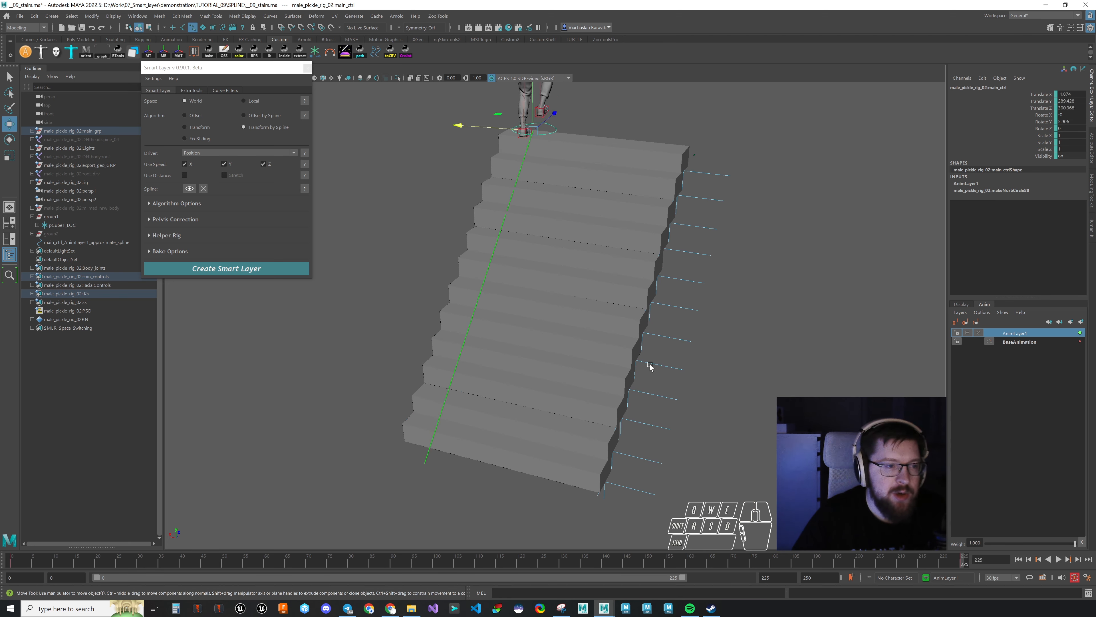
middle_click_drag(563, 147, 578, 302, "alt")
left_click_drag(577, 303, 533, 315, "alt")
right_click_drag(533, 315, 641, 307, "alt")
middle_click_drag(641, 307, 660, 393, "alt")
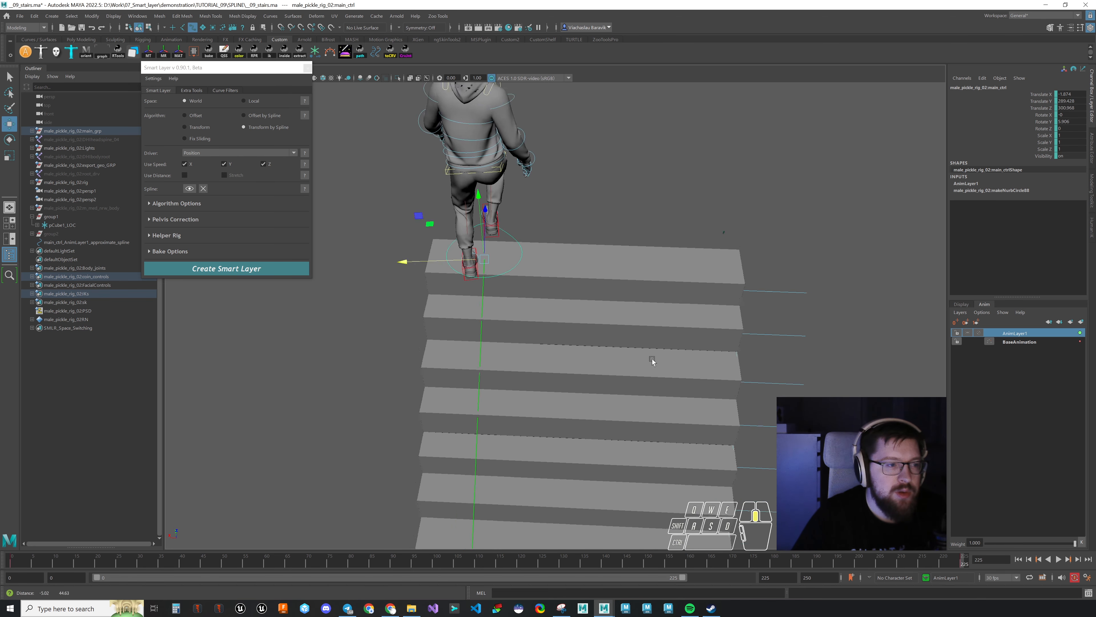
left_click_drag(439, 265, 679, 286)
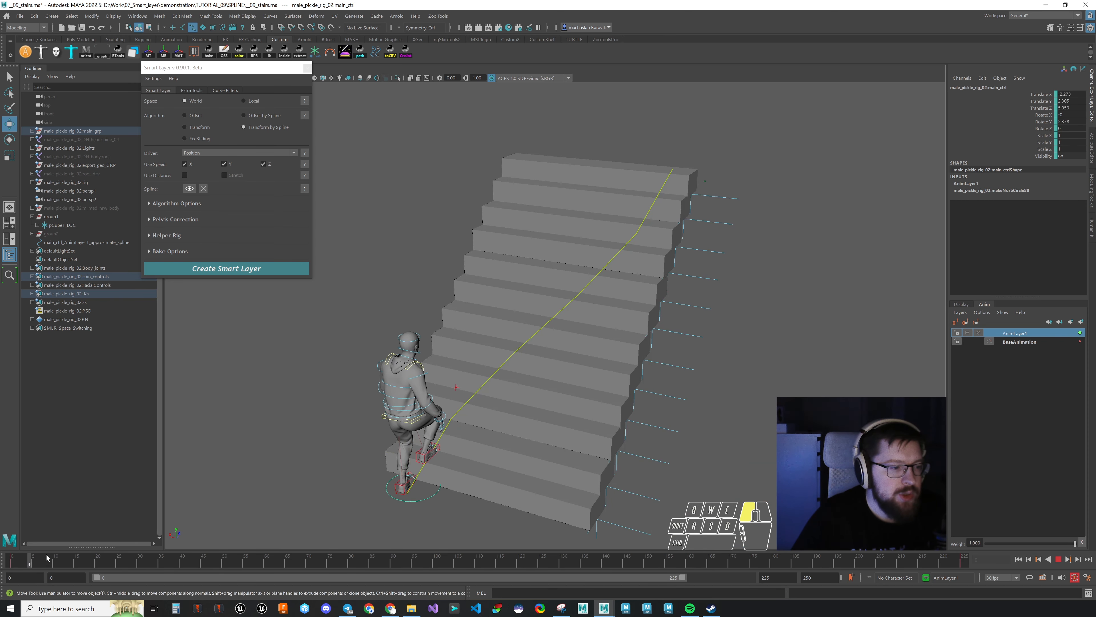
left_click_drag(73, 557, 12, 529)
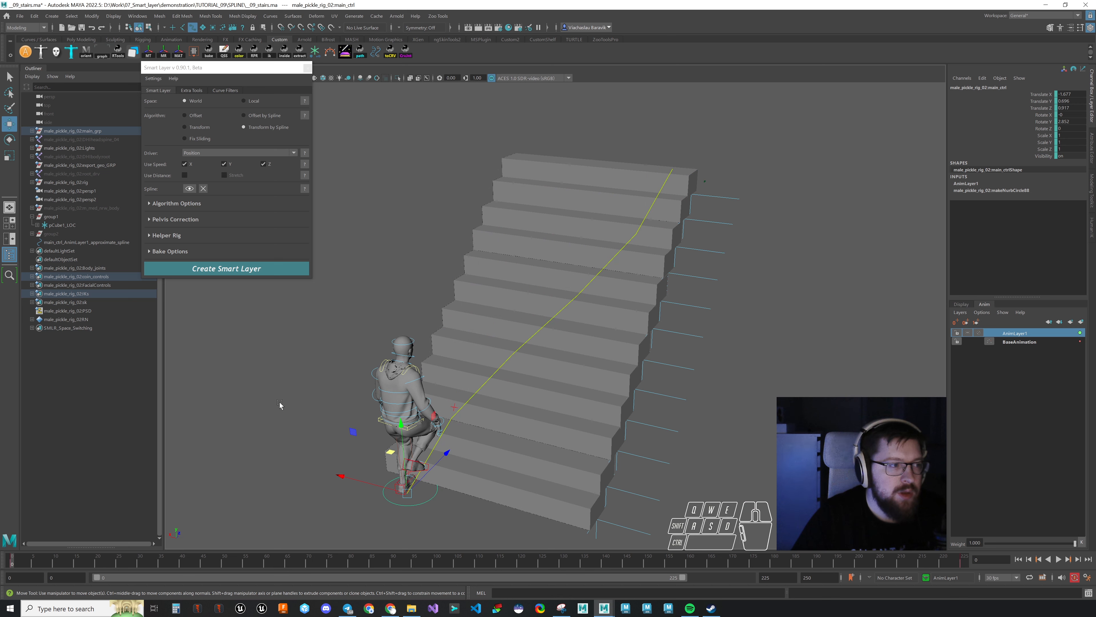
Step: Create a Transform by Spline smart layer from AnimLayer1 with main_ctrl as the center object
left_click(195, 203)
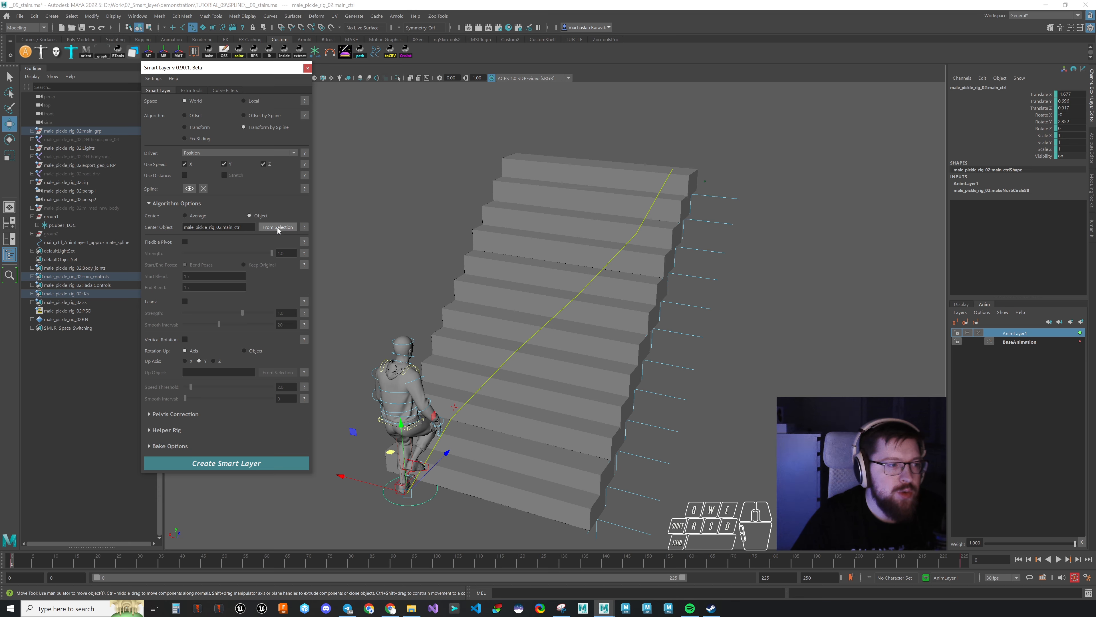
left_click(165, 206)
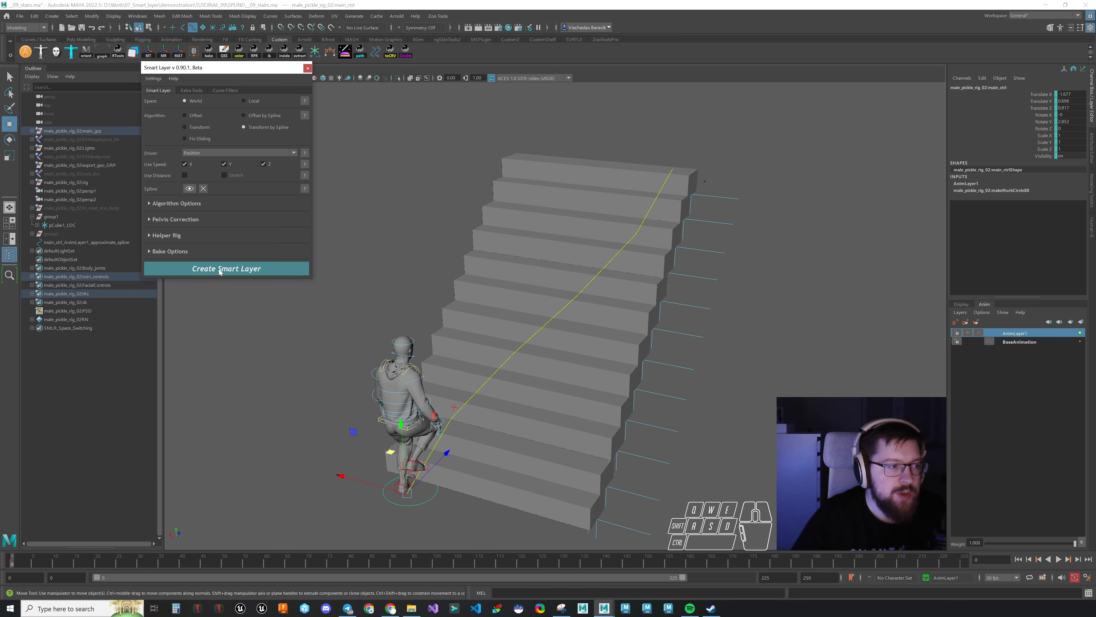
left_click(220, 269)
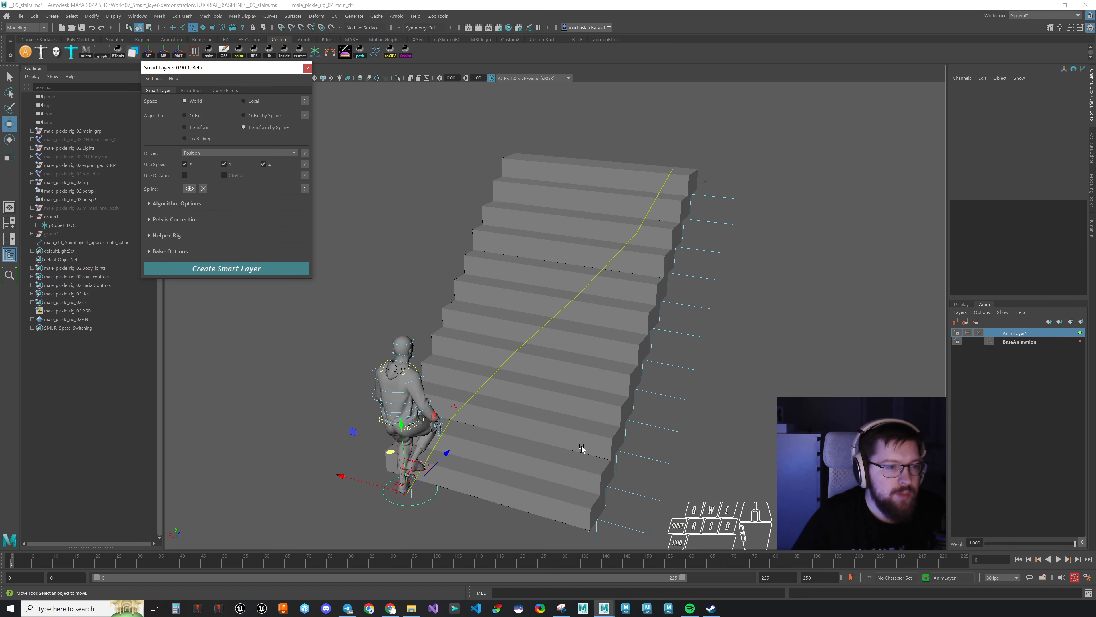
Step: Scrub through the new smart layer and check the diagonal climb on the straight stairs from several angles
left_click_drag(581, 446, 566, 444, "alt")
left_click_drag(28, 558, 965, 544)
right_click_drag(682, 449, 676, 446, "alt")
left_click_drag(675, 446, 744, 446, "alt")
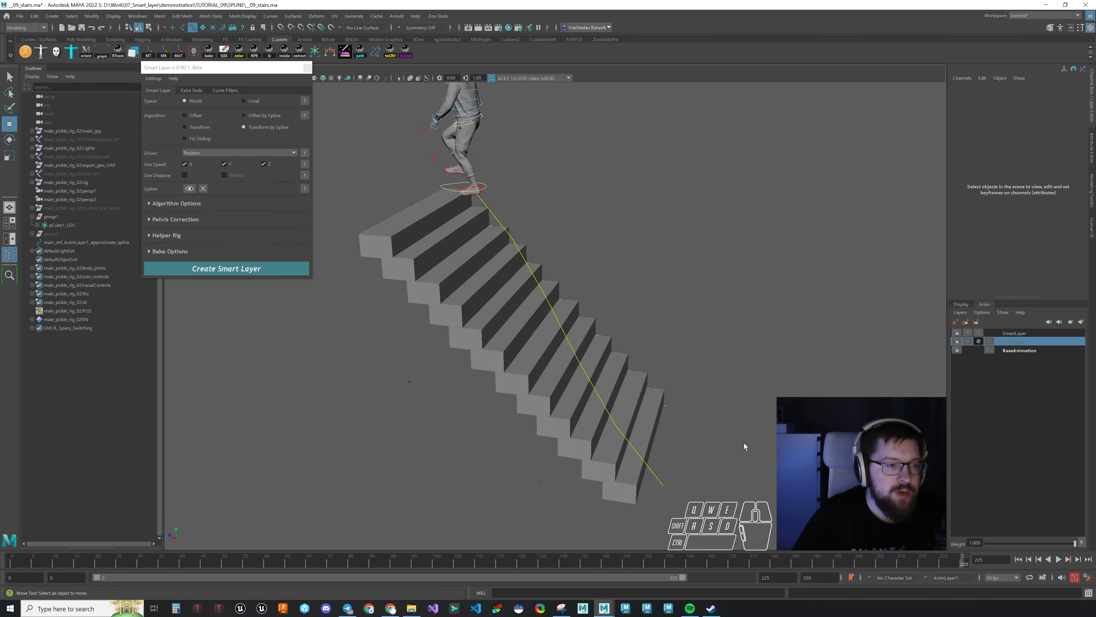
left_click_drag(387, 558, 1053, 551)
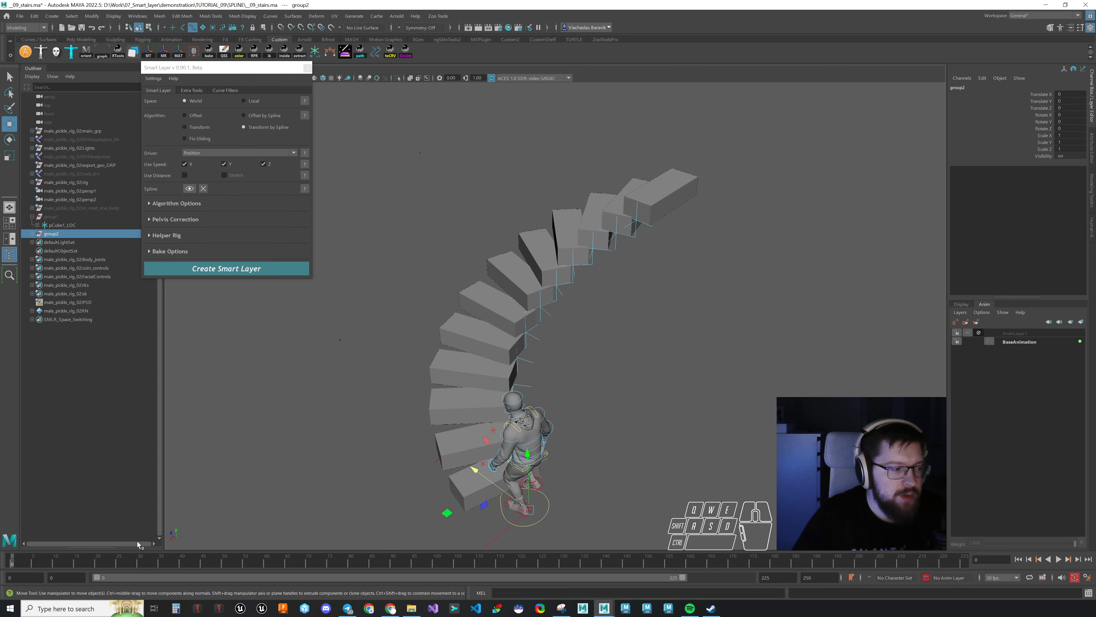
Step: Examine the curved staircase and the character's starting position from several angles
left_click_drag(579, 437, 593, 499, "alt")
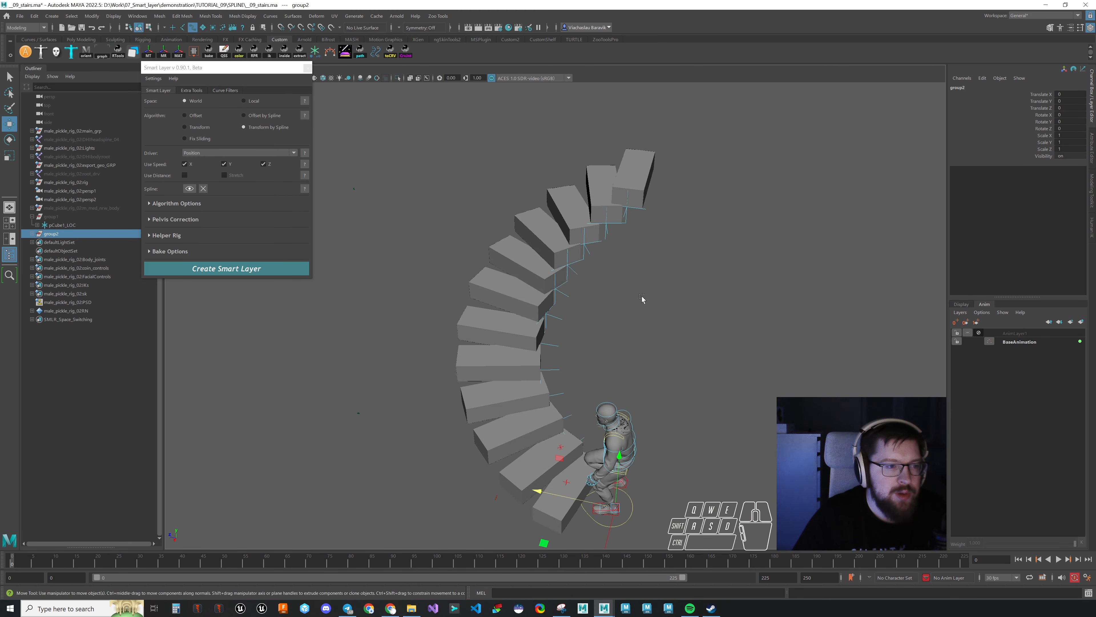
left_click_drag(643, 299, 653, 341, "alt")
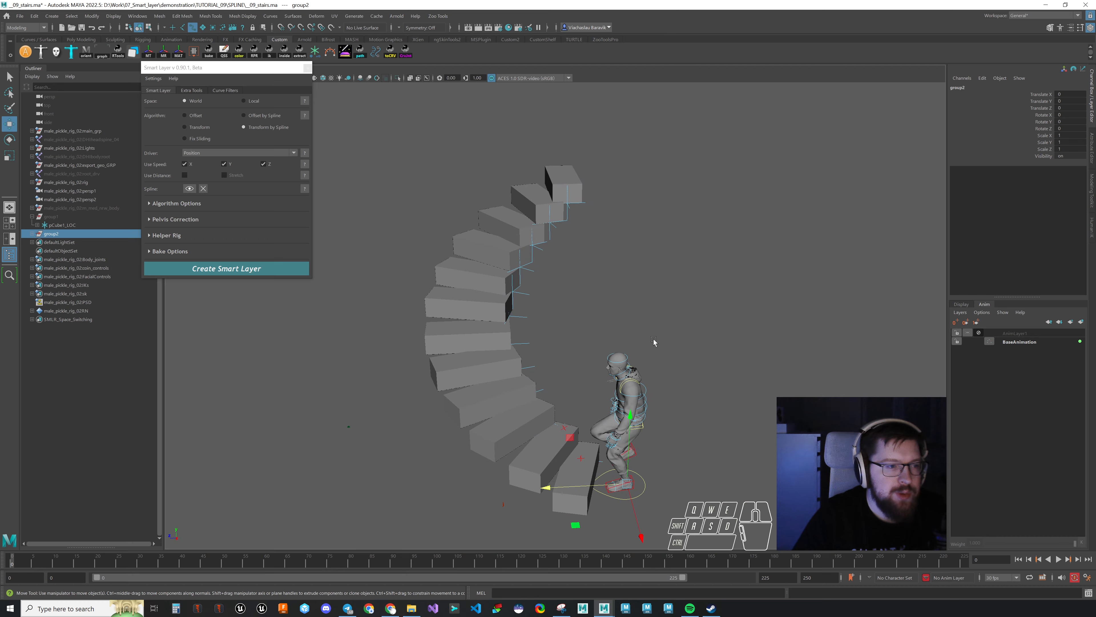
mouse_move(560, 325)
left_mouse_down("alt")
mouse_move(415, 489)
mouse_move(360, 397)
mouse_move(555, 517)
mouse_move(563, 336)
left_mouse_up("alt")
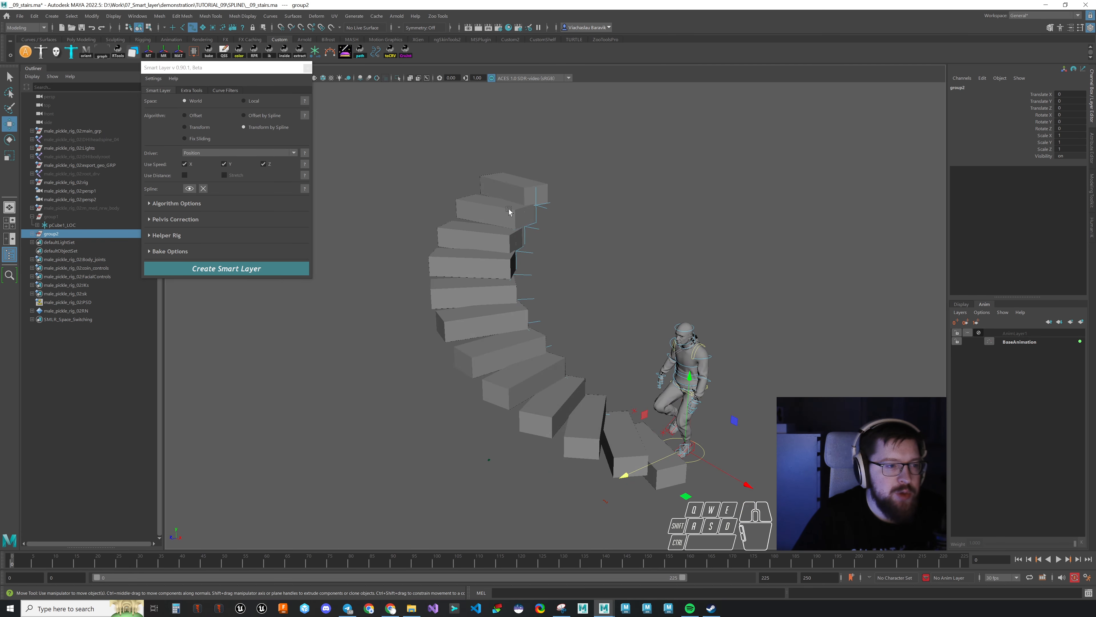
left_click_drag(631, 404, 612, 453, "alt")
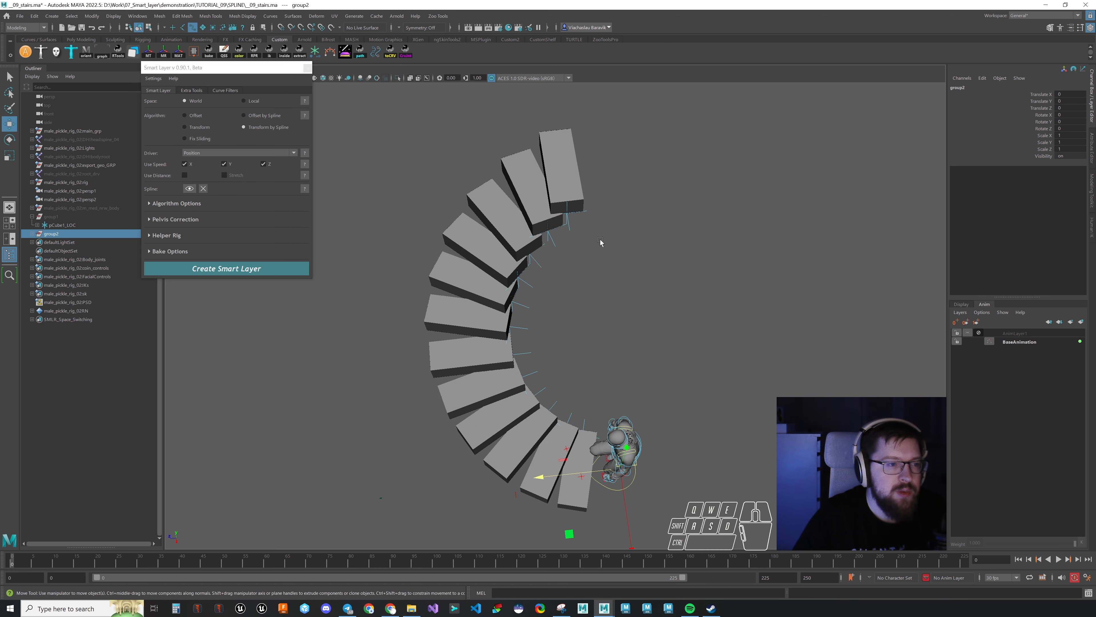
left_click(746, 425)
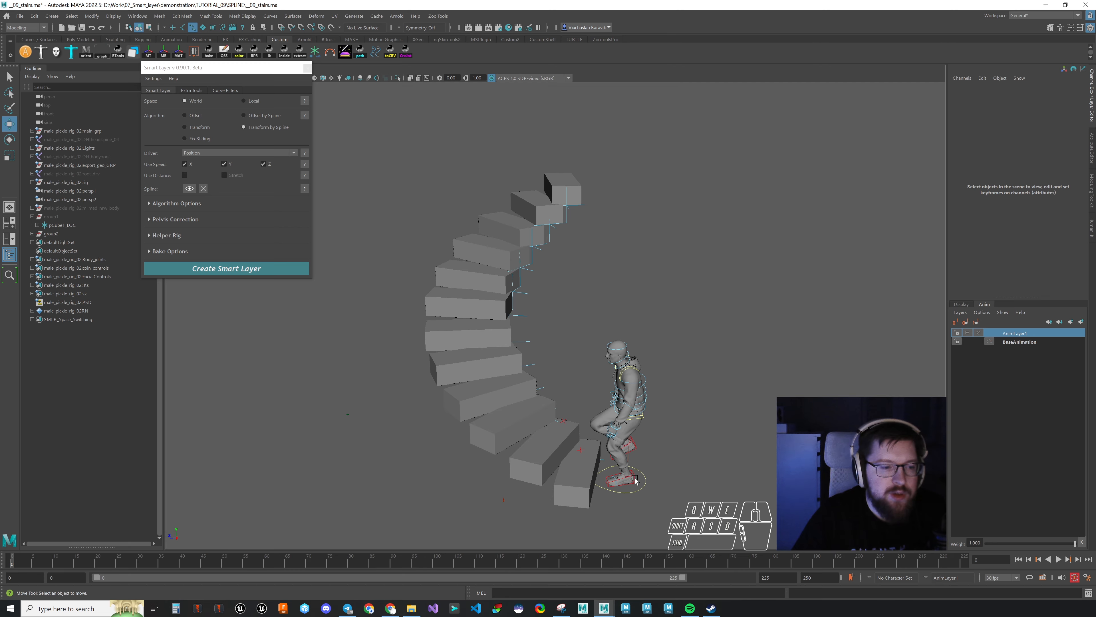
left_click_drag(21, 564, 12, 513)
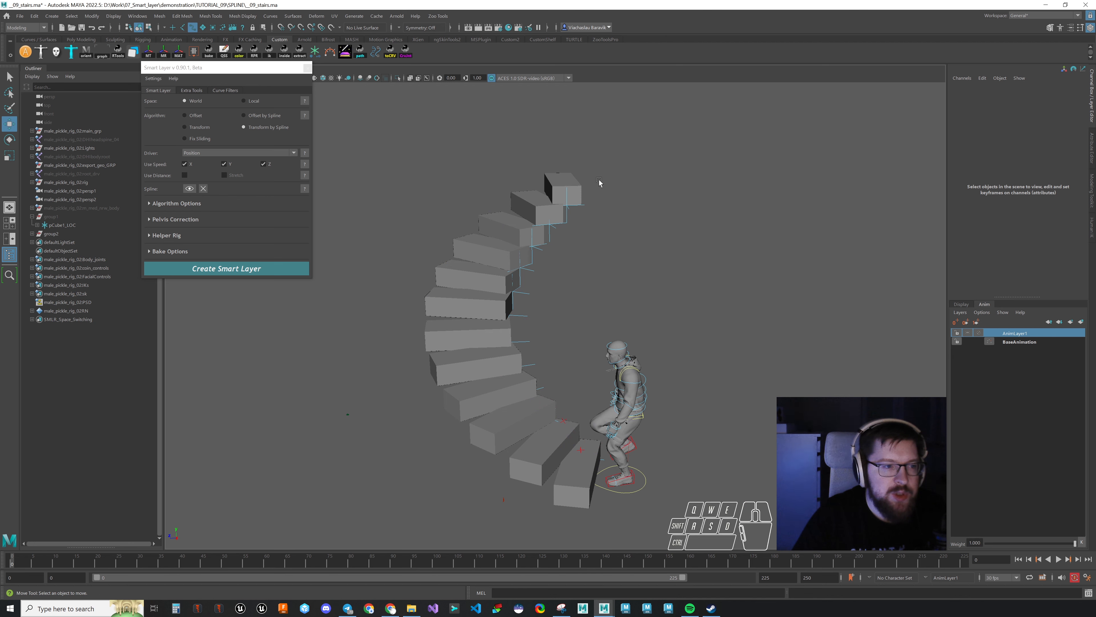
Step: Select all objects in AnimLayer1 and compare the climb's end and start positions with the curved staircase
left_click(963, 561)
right_click(1018, 333)
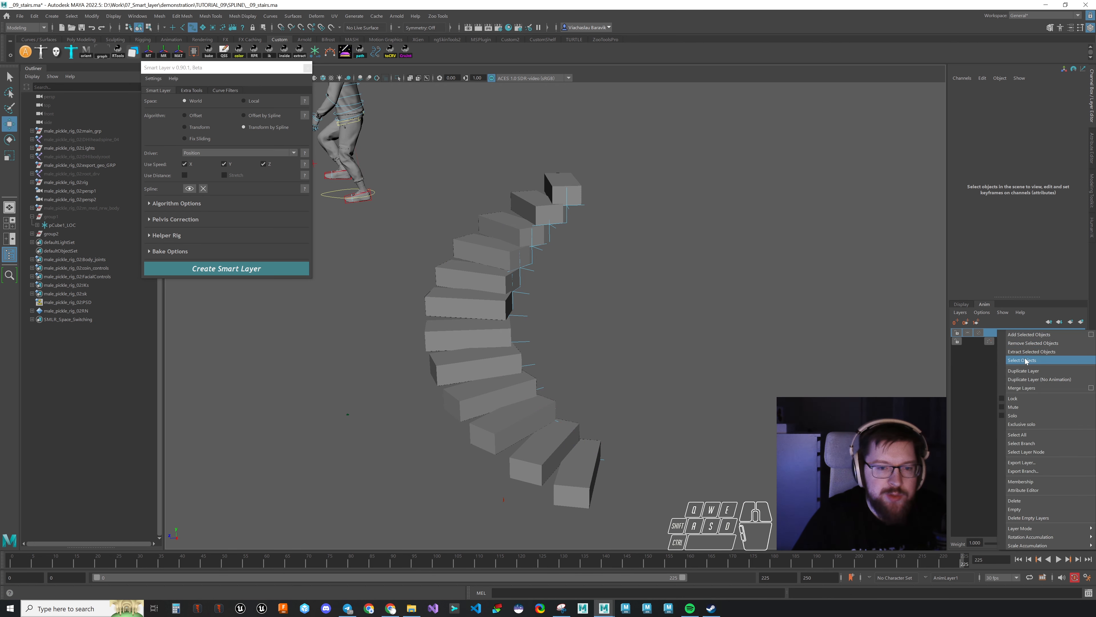
left_click(1031, 339)
left_click_drag(733, 348, 673, 372, "alt")
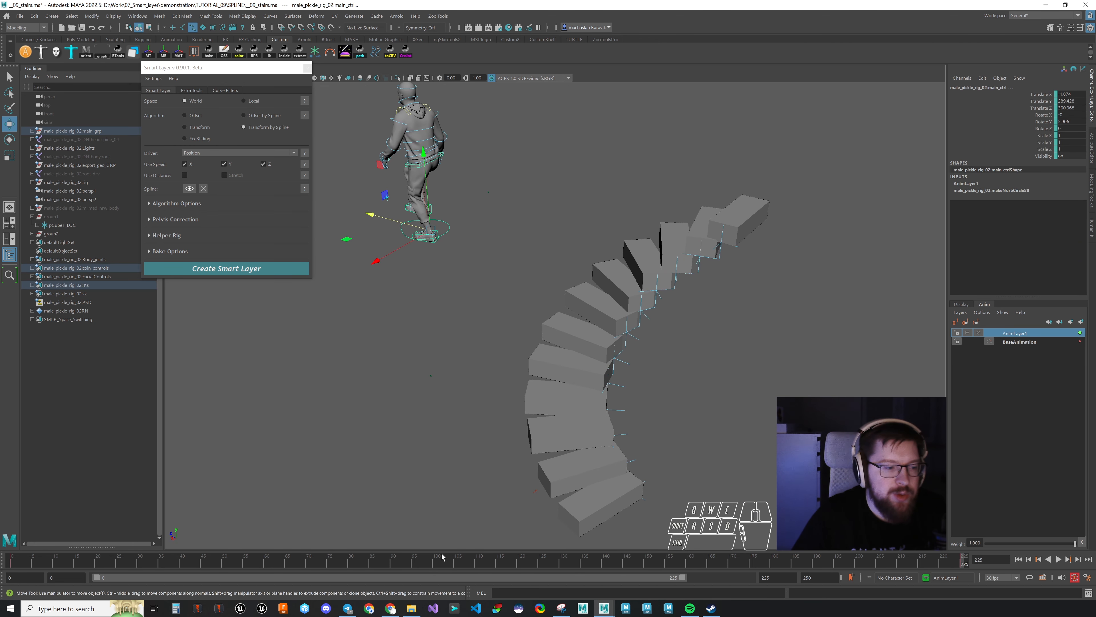
left_click_drag(199, 558, 12, 557)
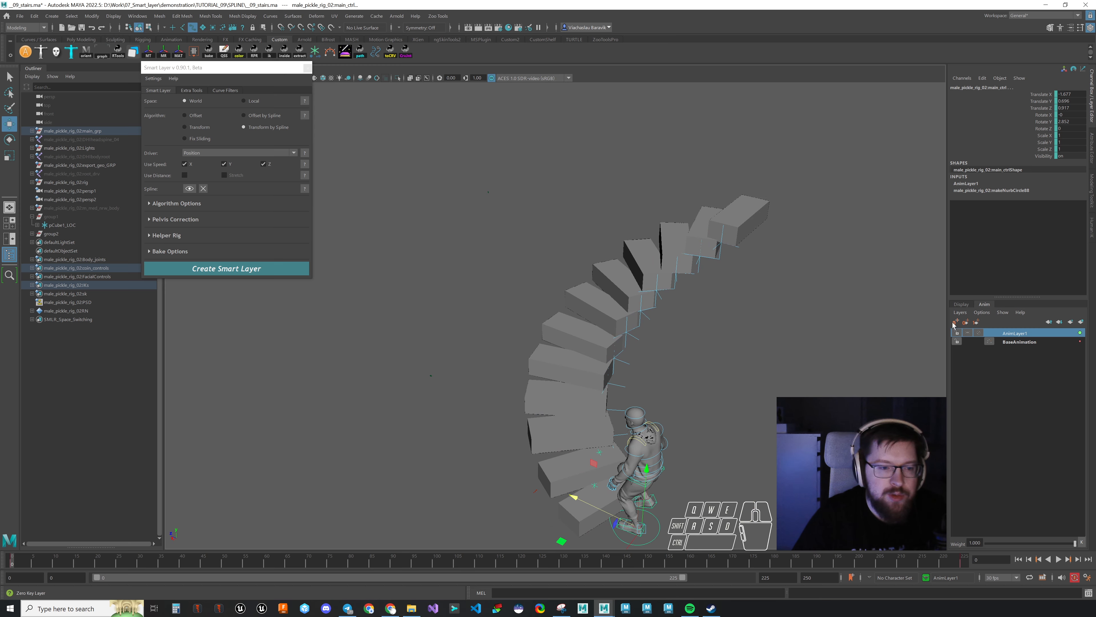
middle_click_drag(736, 418, 680, 396, "alt")
Step: Go to frame 225 and show the approximate spline of main_ctrl beside the curved staircase
left_click_drag(98, 567, 965, 560)
middle_click_drag(582, 280, 637, 390, "alt")
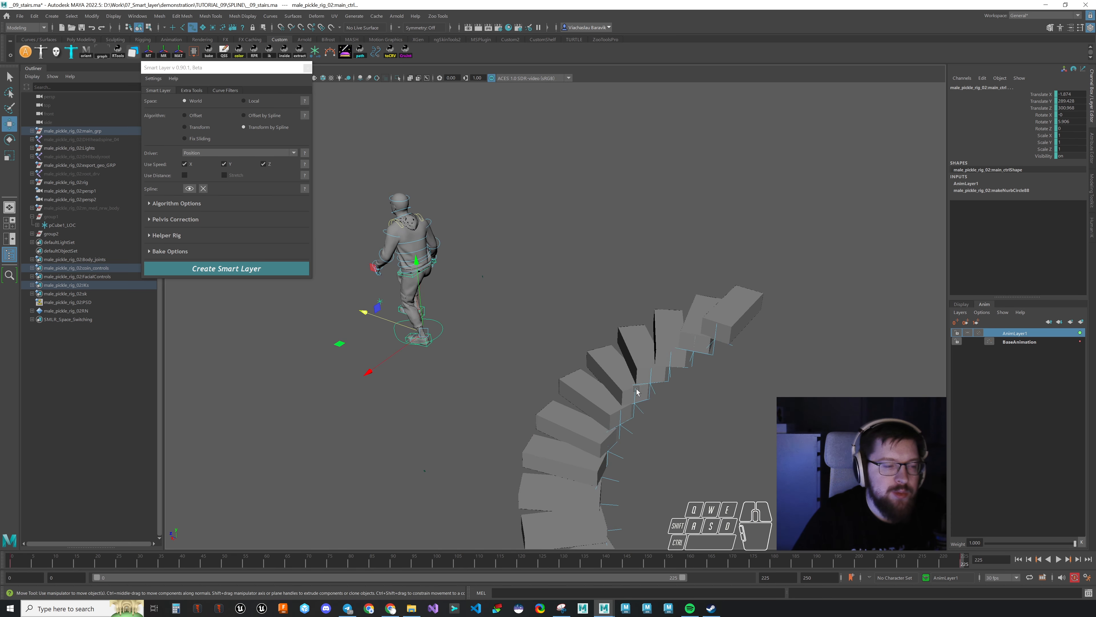
left_click_drag(466, 383, 495, 370, "alt")
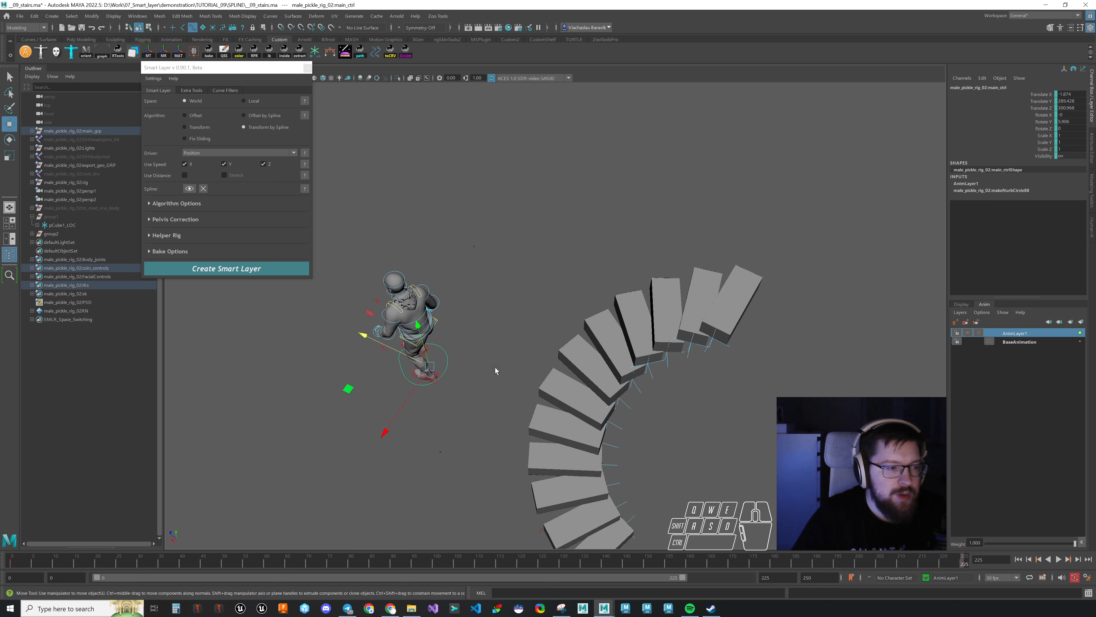
left_click(191, 189)
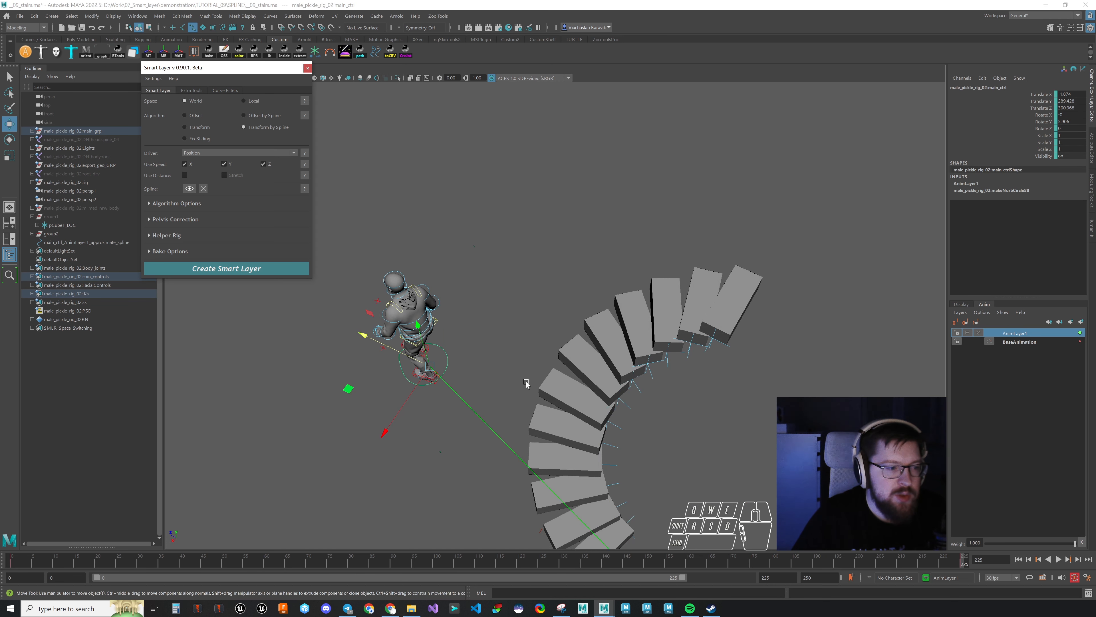
Step: Move main_ctrl onto the curved staircase's highest step and rotate it to about -169 degrees in Y
mouse_move(525, 386)
middle_mouse_down("alt")
mouse_move(512, 363)
mouse_move(515, 398)
middle_mouse_up("alt")
left_click_drag(341, 395, 669, 318)
key("e")
left_click_drag(787, 356, 686, 247)
key("w")
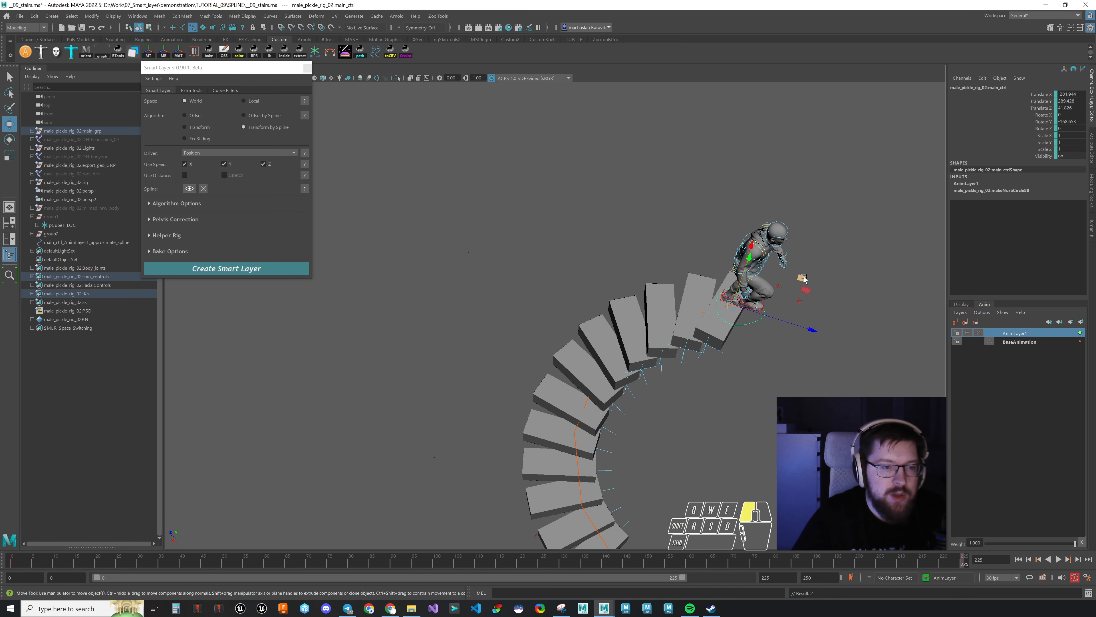
left_click_drag(804, 278, 783, 274)
scroll(784, 277, "up", 3)
left_click_drag(683, 329, 797, 312, "alt")
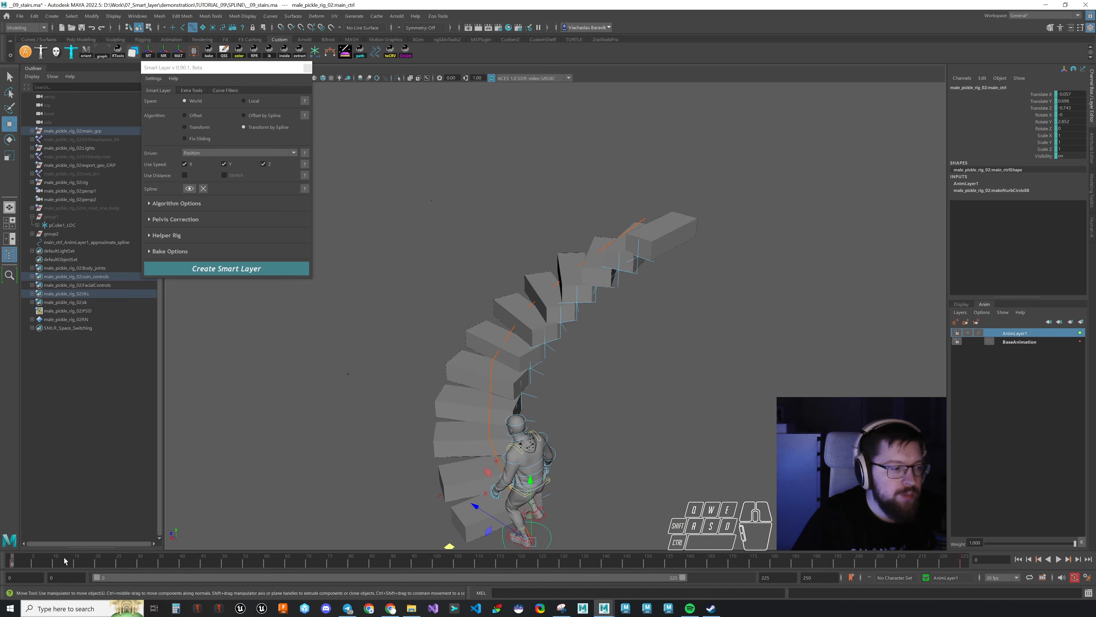
Step: Return to frame 0, switch the algorithm to Transform and create a smart layer from AnimLayer1
left_click_drag(65, 561, 10, 469)
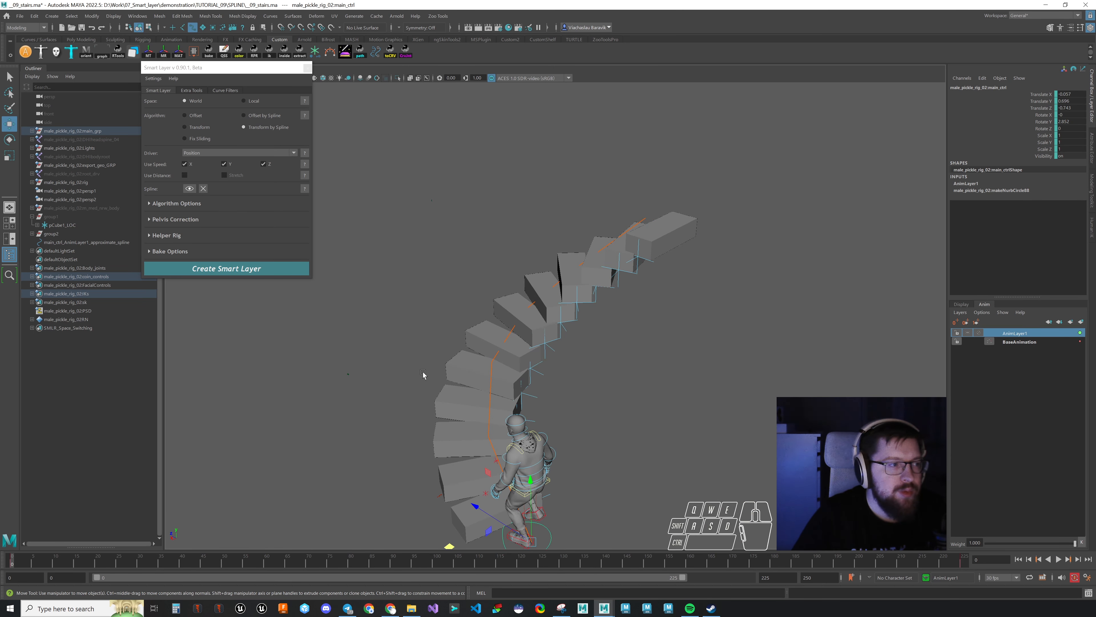
left_click(196, 127)
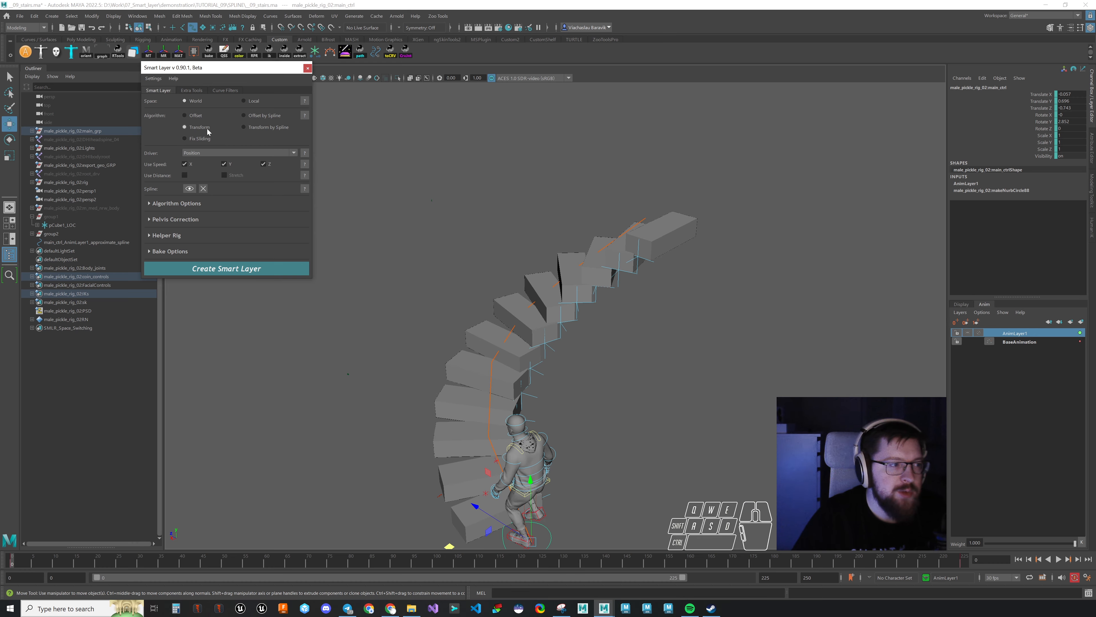
left_click(248, 269)
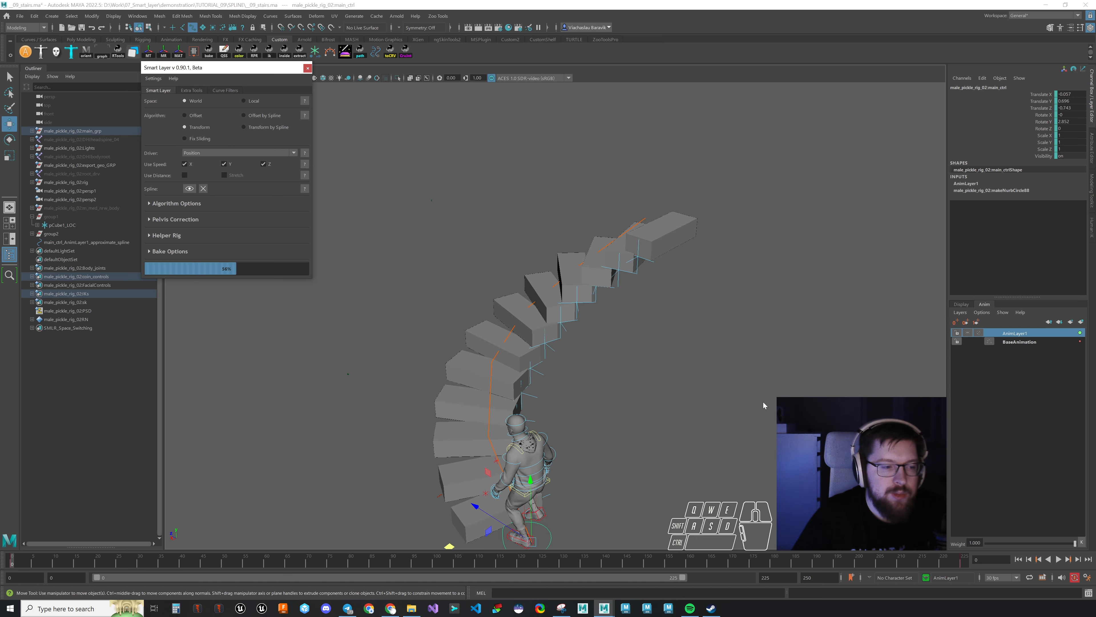
Step: Play the Transform smart layer and watch how the character climbs the curved staircase
middle_click_drag(663, 392, 660, 375, "alt")
left_click_drag(660, 375, 695, 367, "alt")
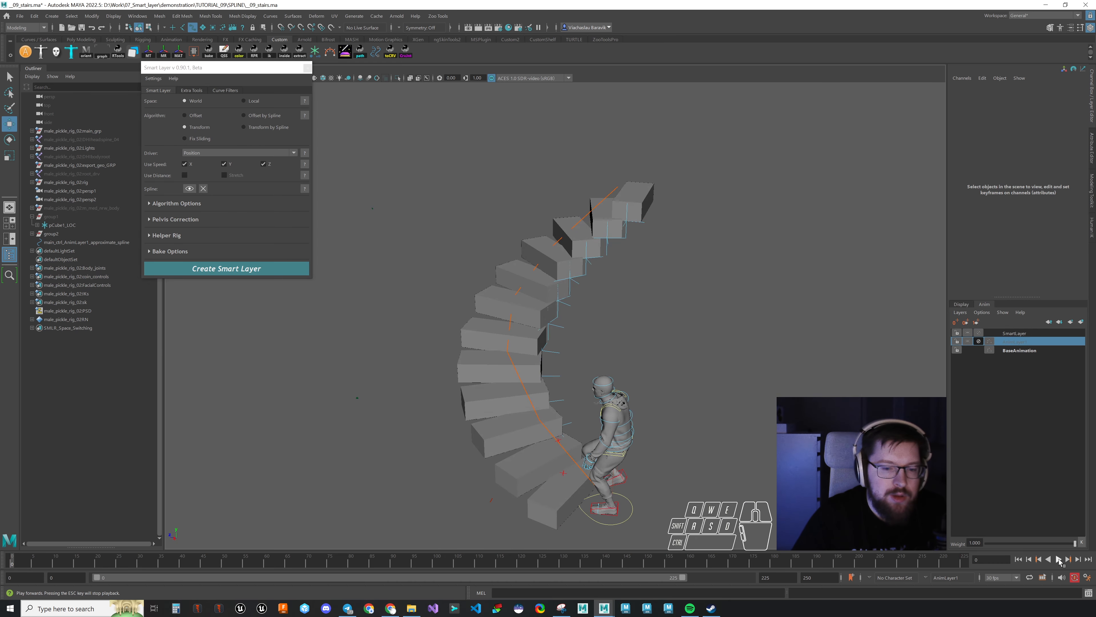
left_click(1058, 560)
right_click_drag(730, 386, 727, 384, "alt")
left_click_drag(727, 387, 874, 368, "alt")
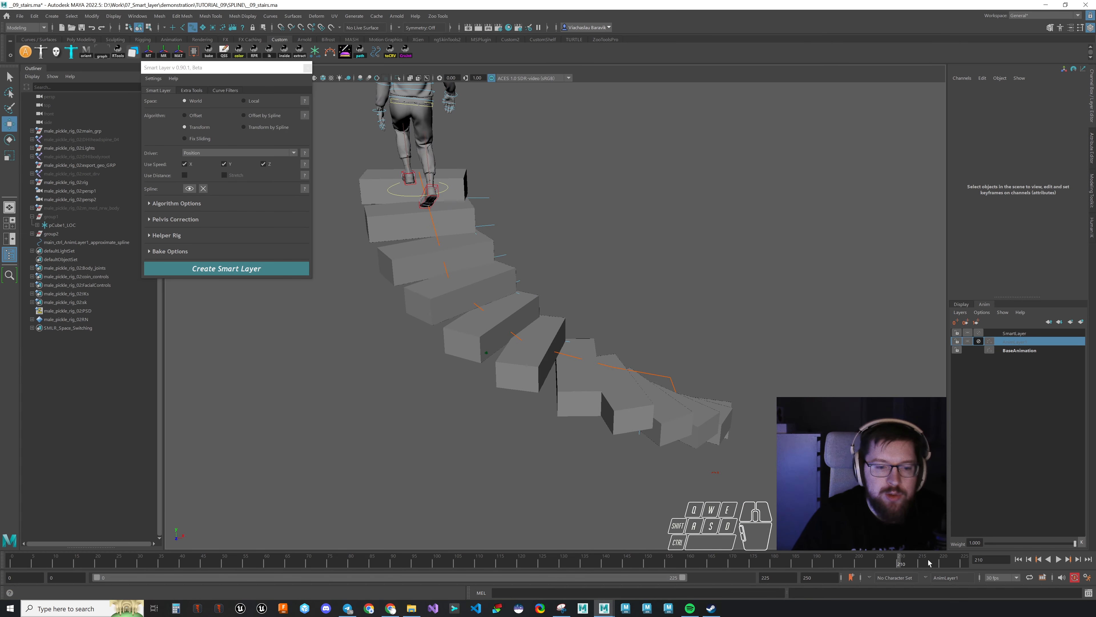
Step: With the Transform smart layer muted, switch the algorithm to Transform by Spline and create another smart layer from AnimLayer1
left_click(139, 531)
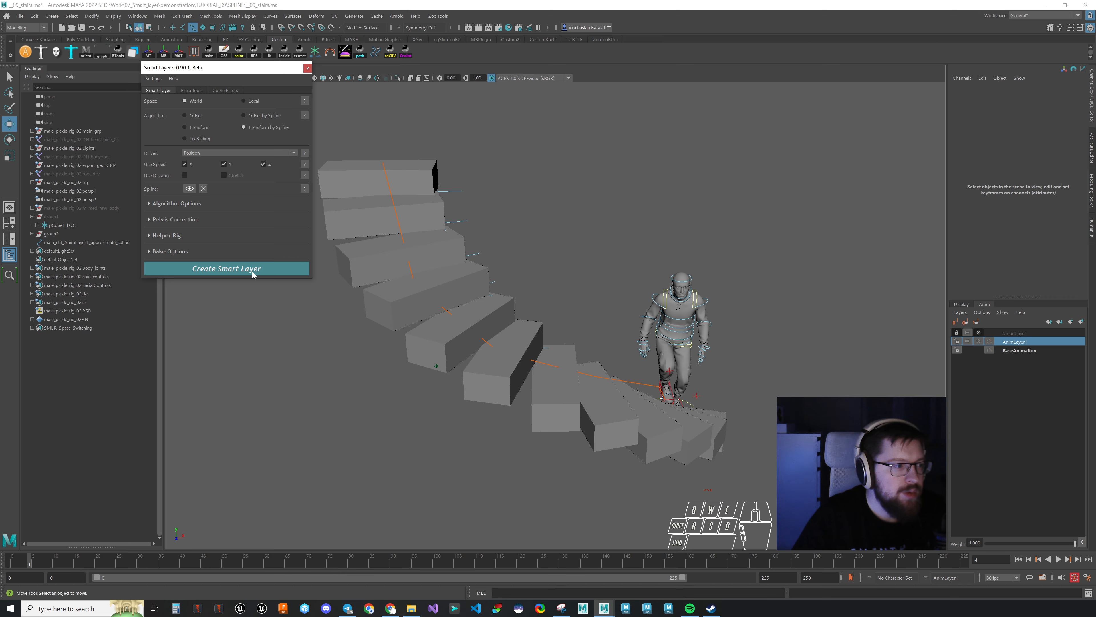
left_click(254, 272)
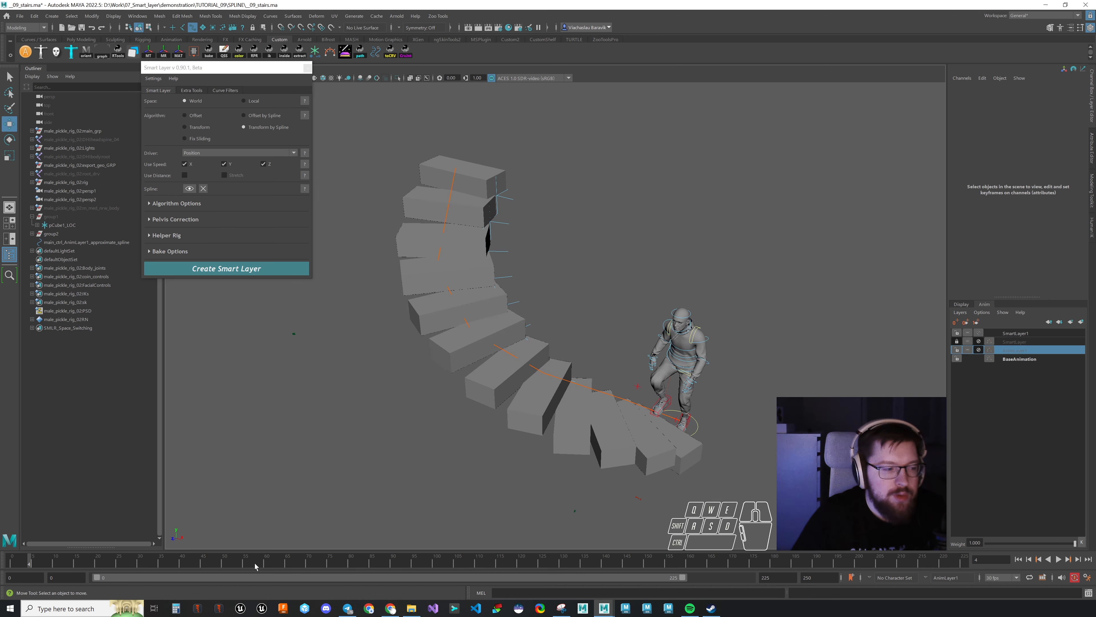
Step: Play and scrub the Transform by Spline layer, examining the foot contacts on the curved steps up close
left_click_drag(51, 561, 490, 549)
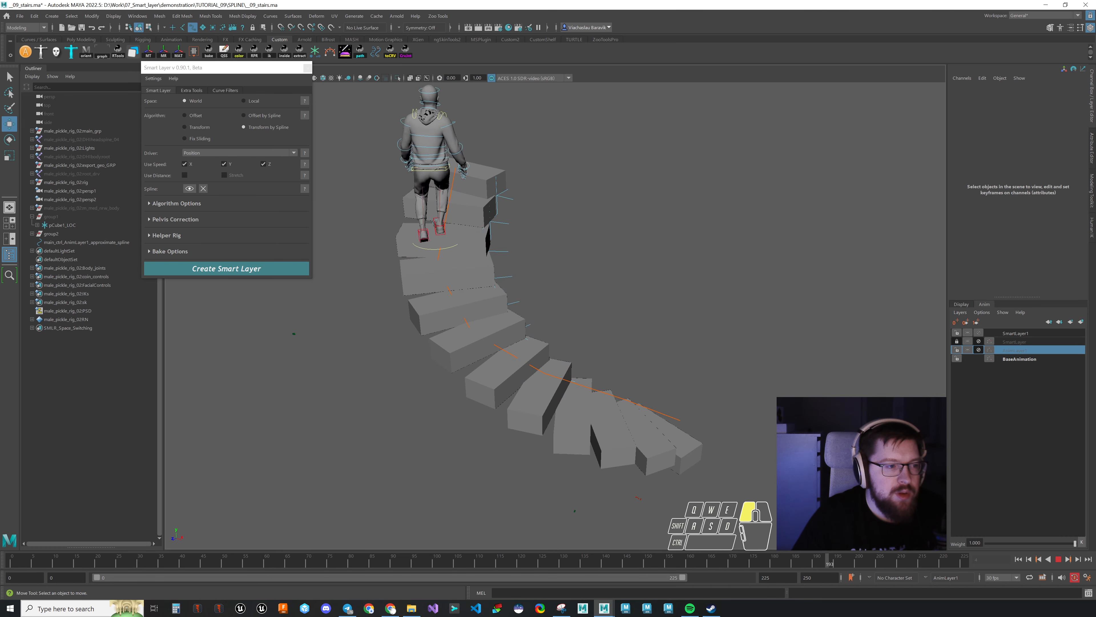
left_click_drag(855, 518, 682, 493)
left_click_drag(565, 466, 708, 441, "alt")
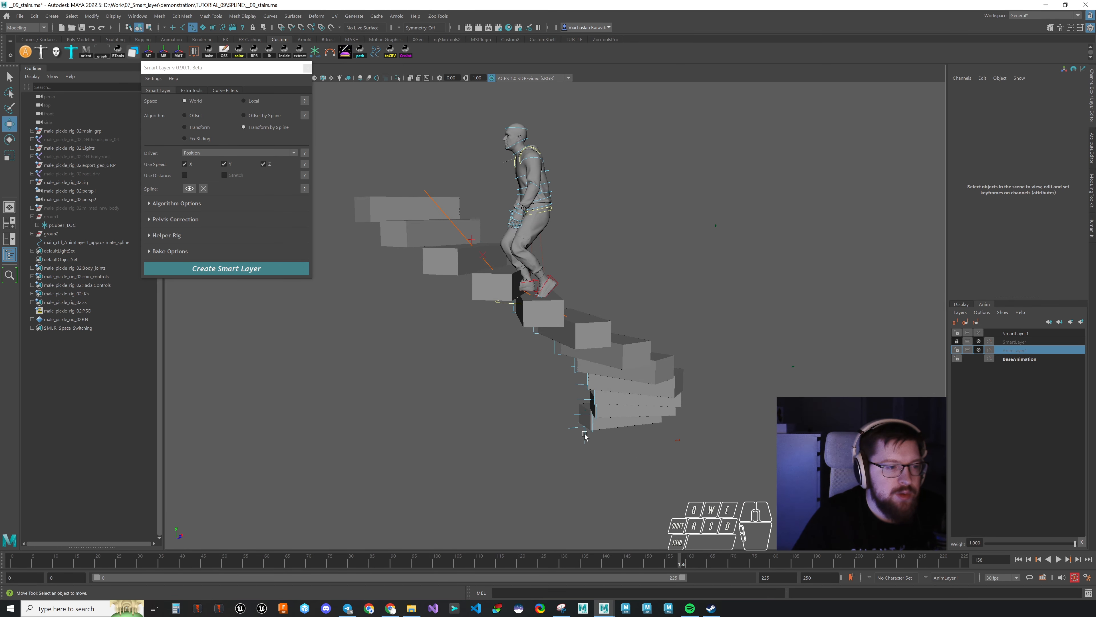
right_click_drag(585, 436, 686, 436, "alt")
middle_click_drag(687, 436, 687, 379, "alt")
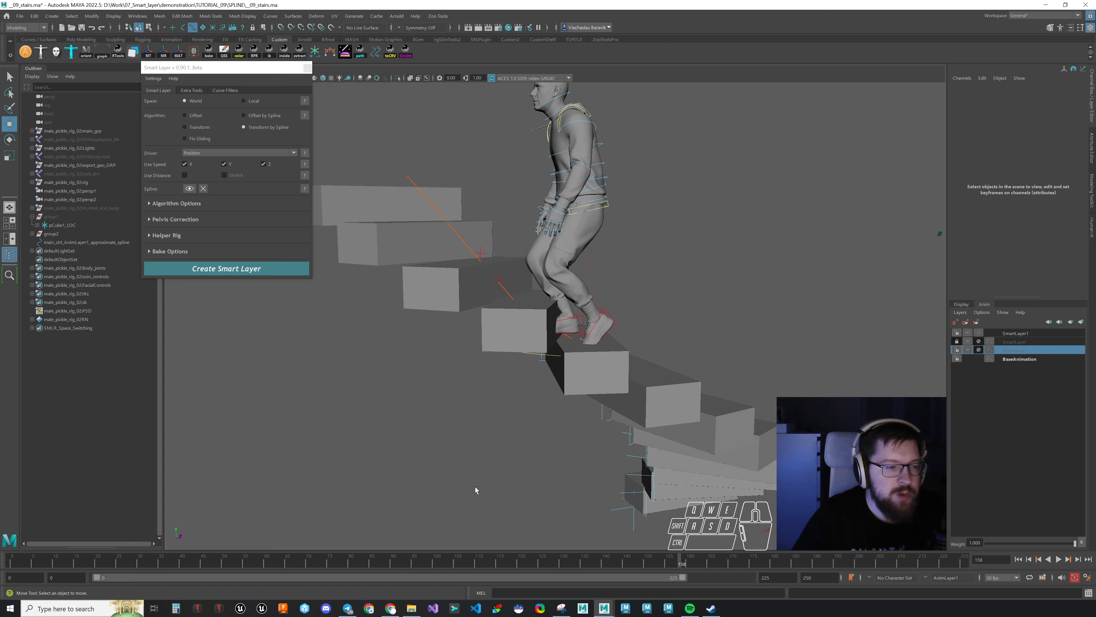
left_click_drag(363, 561, 355, 561)
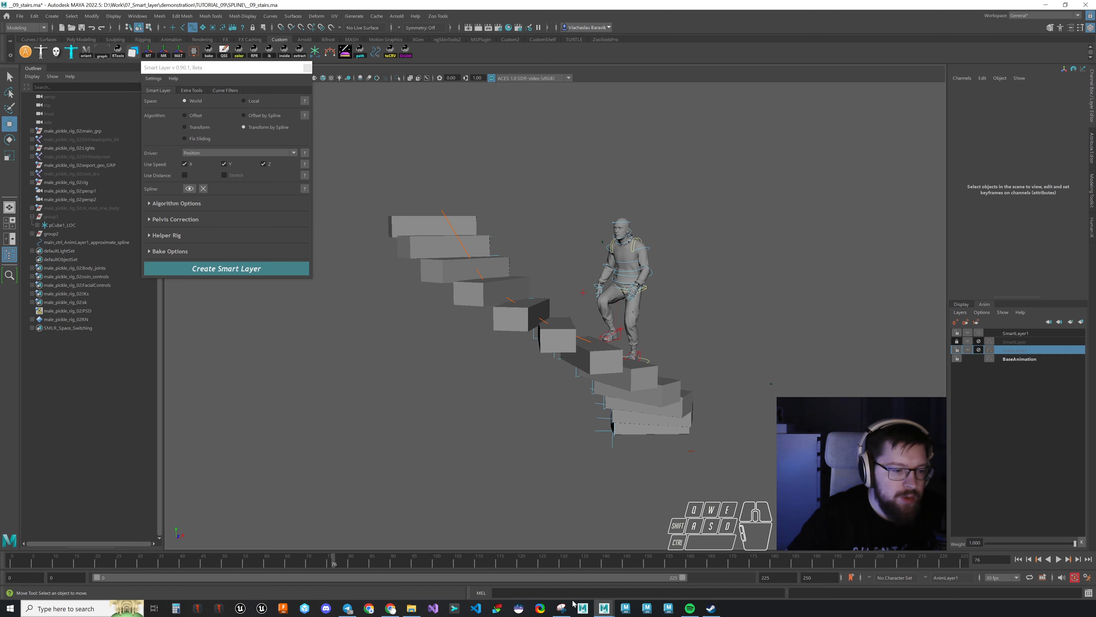
Step: Switch to Snipping Tool, capture the curved-staircase viewport and sketch a green line along the character's path down from the top step
left_click(561, 608)
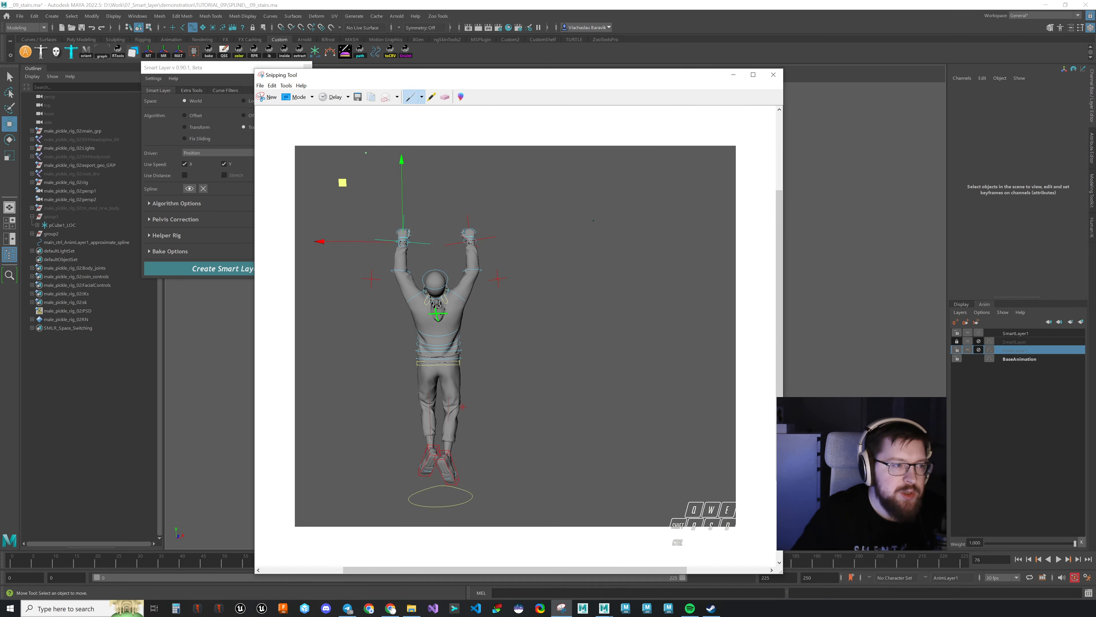
left_click(271, 97)
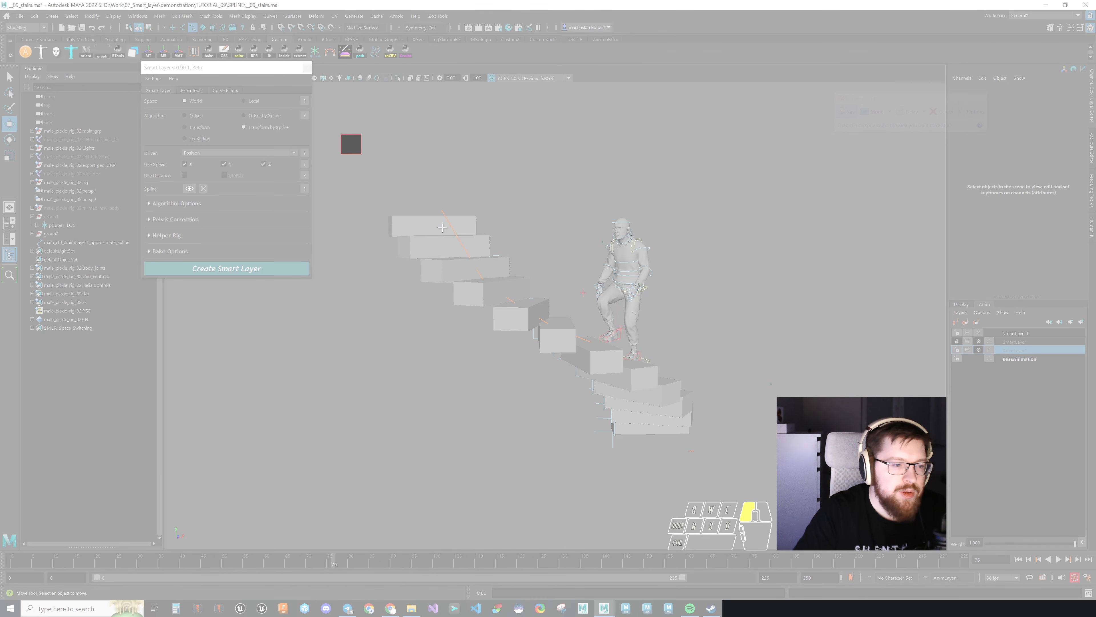
left_click_drag(341, 134, 758, 497)
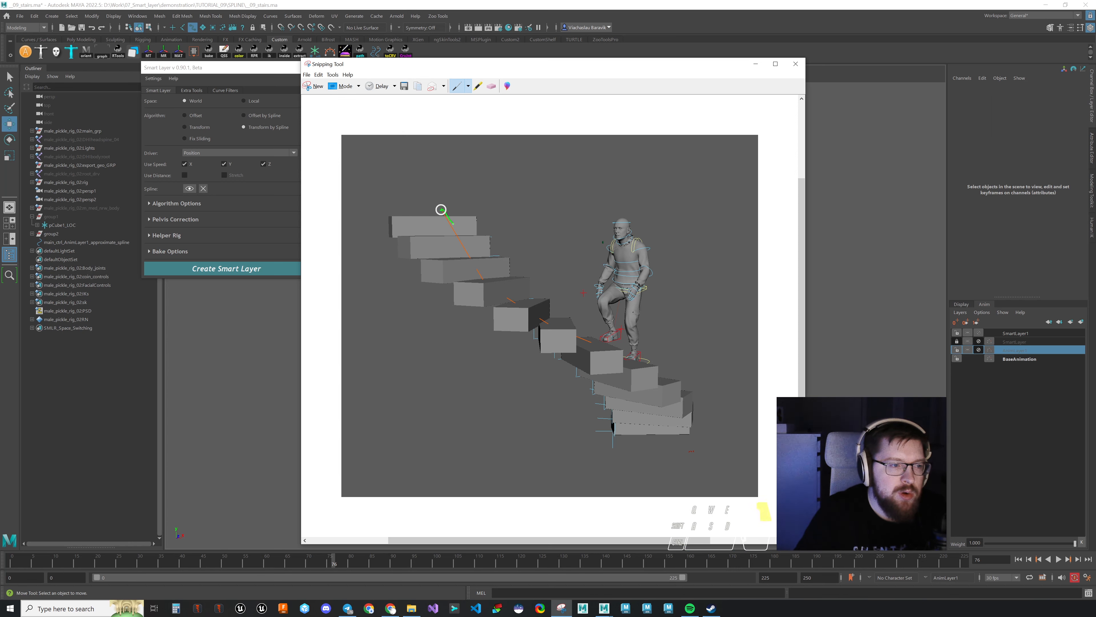
right_click_drag(499, 266, 527, 290)
left_click(458, 236)
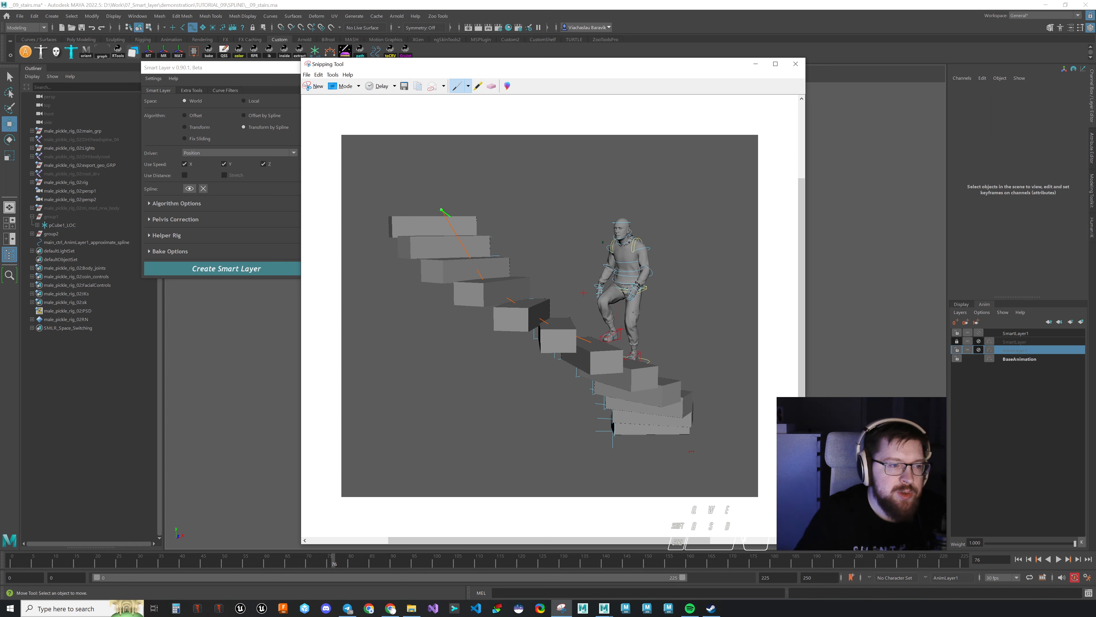
left_click_drag(450, 216, 529, 288)
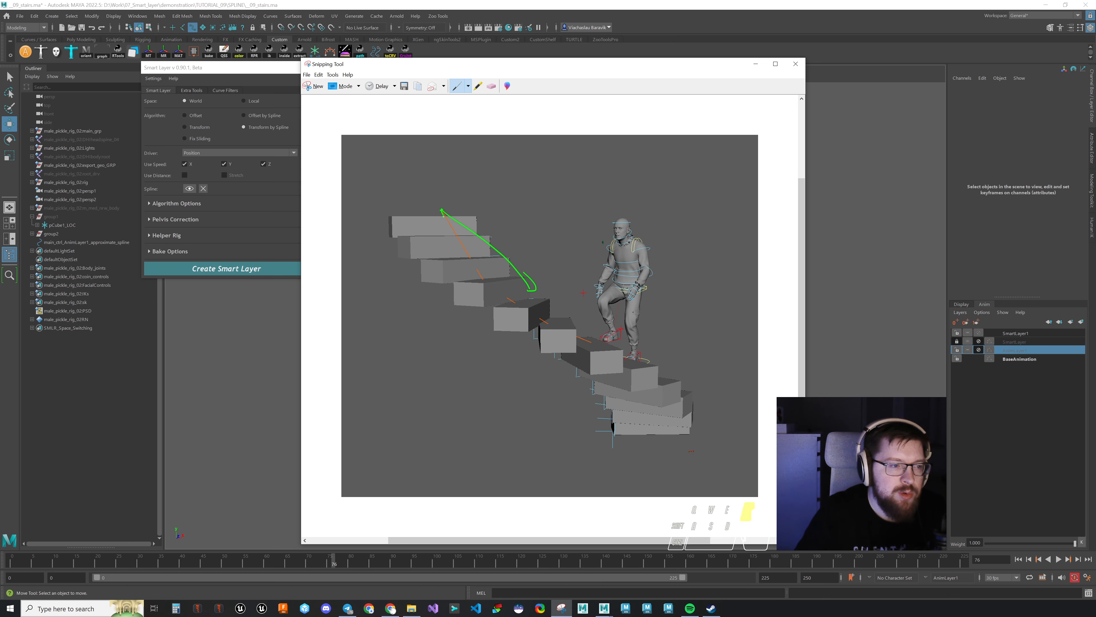
left_click_drag(618, 411, 615, 432)
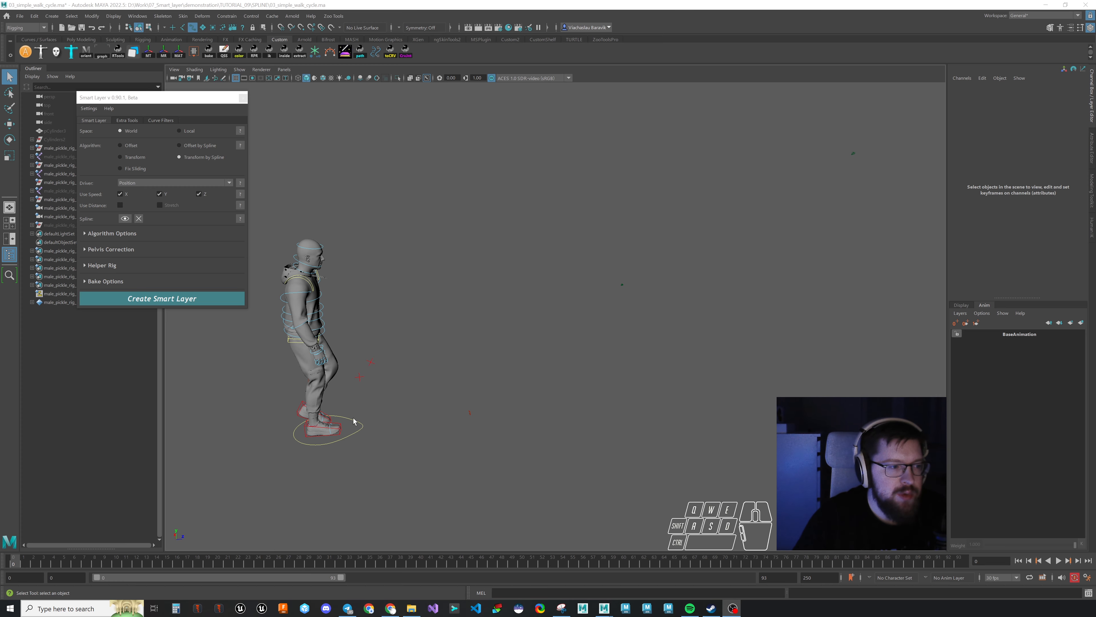
Step: In the 03_simple_walk_cycle scene, select the members of the IKs set, put them on a new animation layer and select that layer
left_click_drag(33, 561, 2, 529)
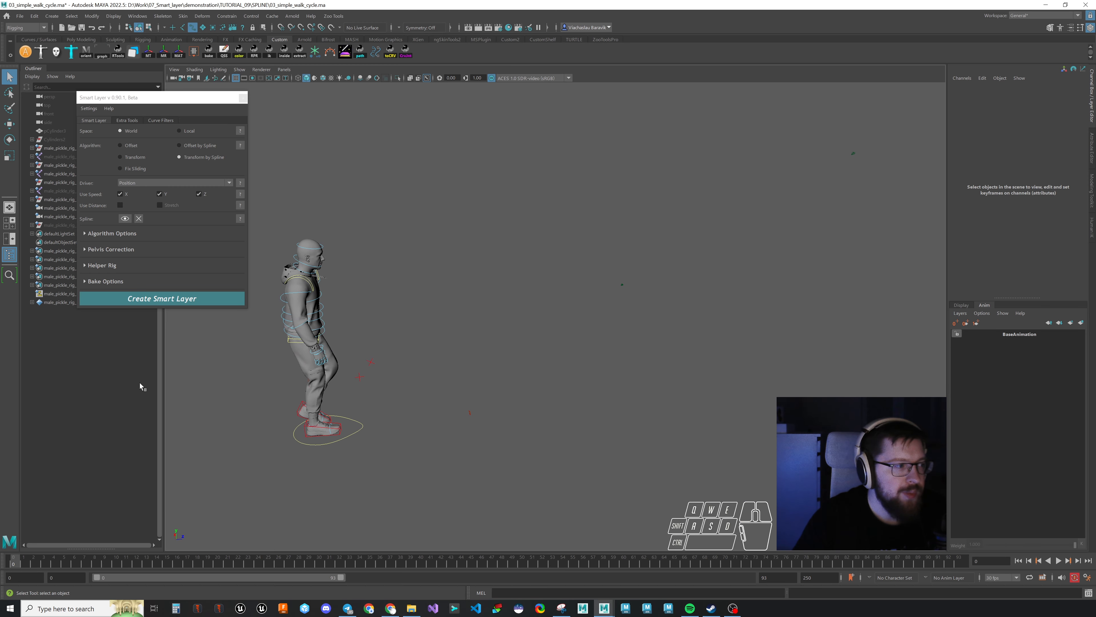
right_click_drag(83, 277, 95, 284)
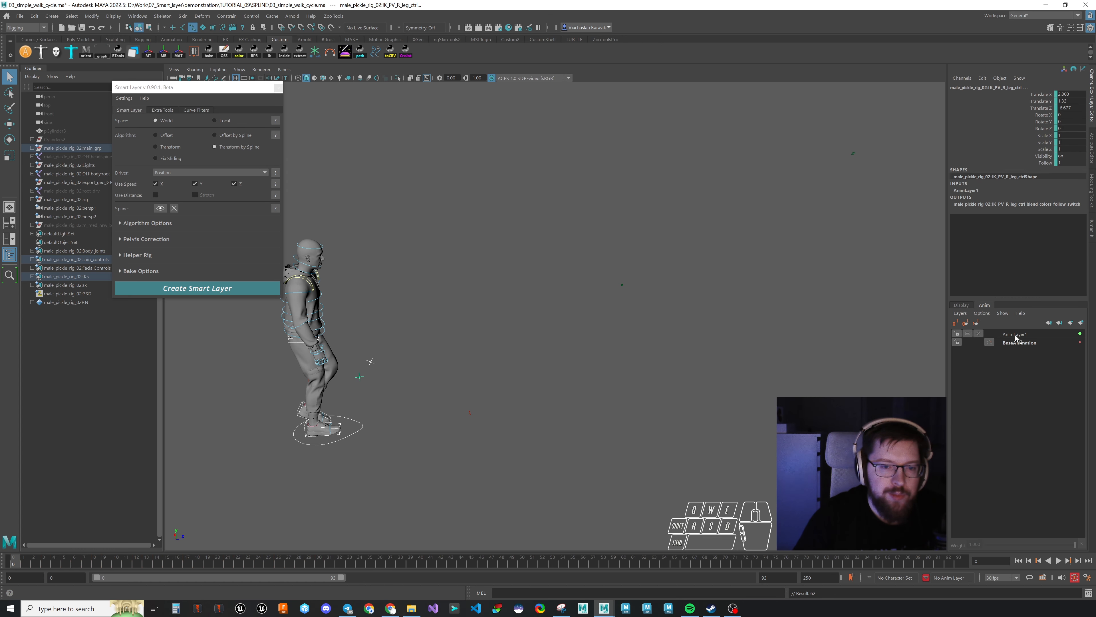
left_click(1016, 335)
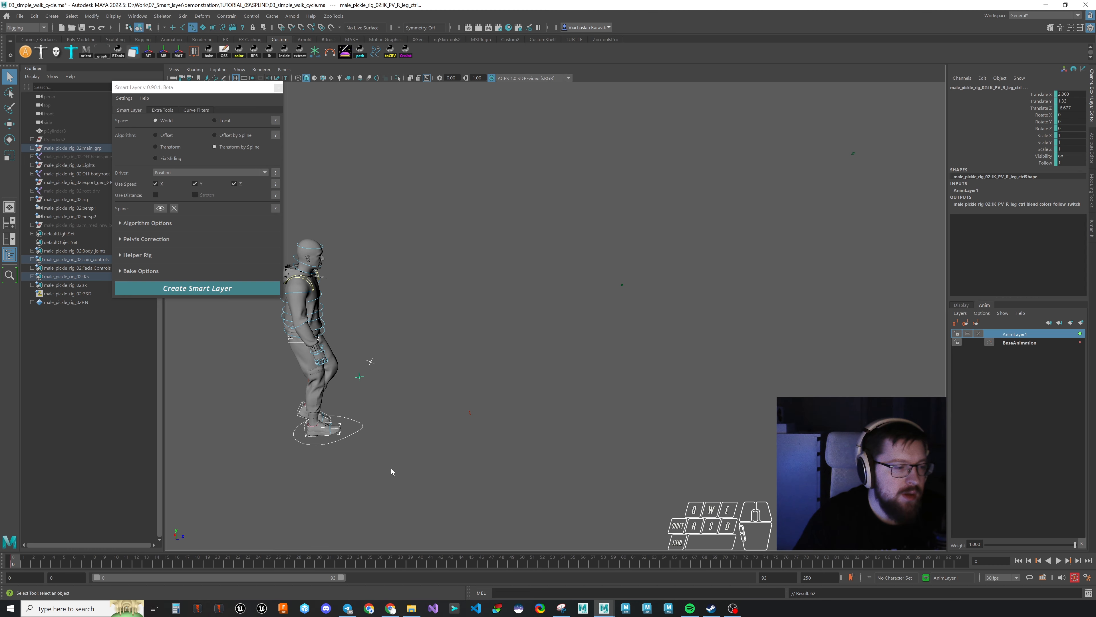
Step: Select the character's main control and create a helper rig for it split into 3 segments along the timeline
left_click(362, 424)
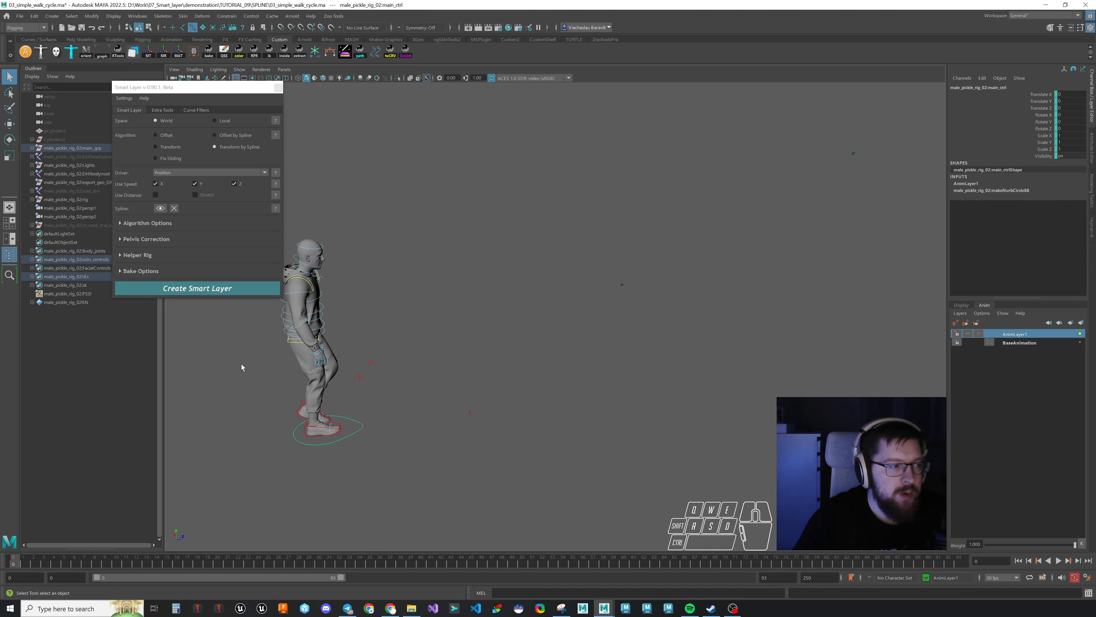
left_click(158, 255)
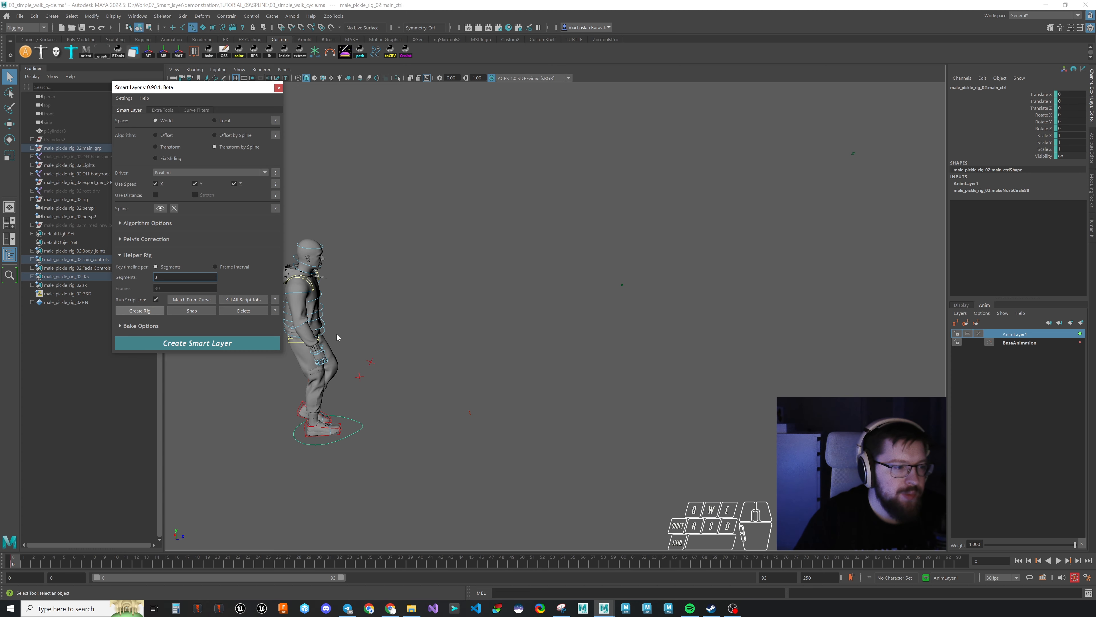
left_click(244, 342)
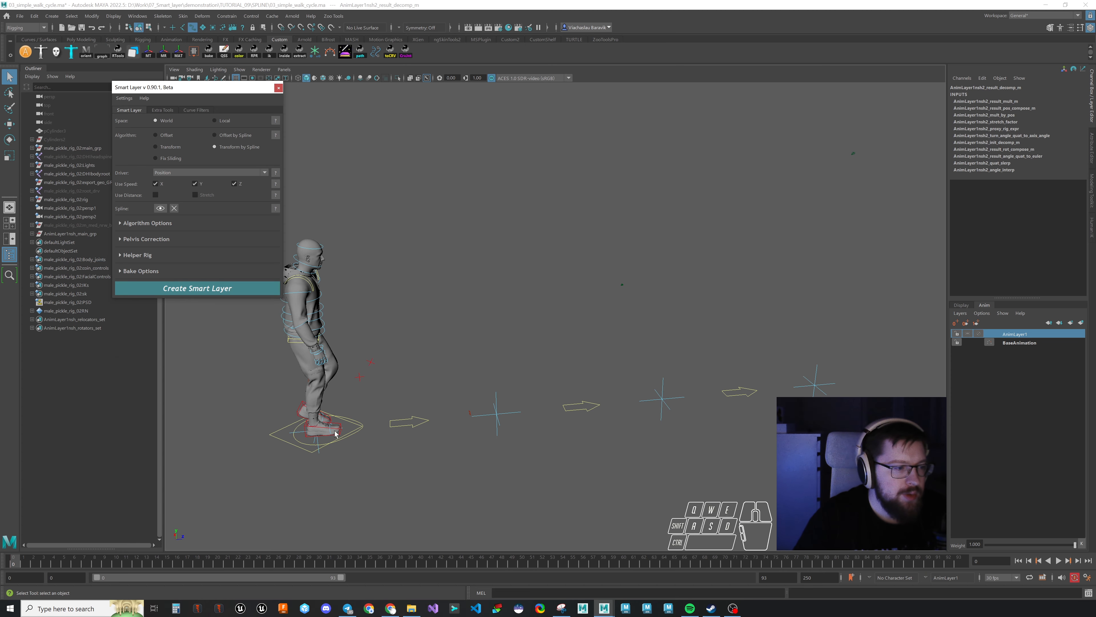
Step: Select the main control again and generate its approximate spline along the walk path
left_click(357, 439)
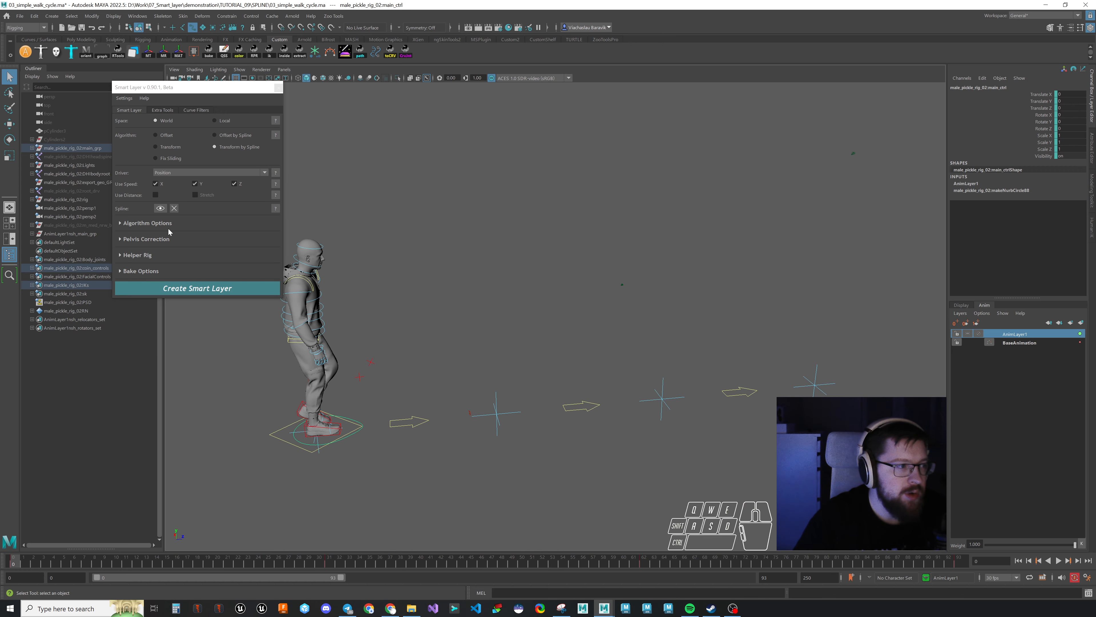
left_click(165, 211)
left_click(423, 430)
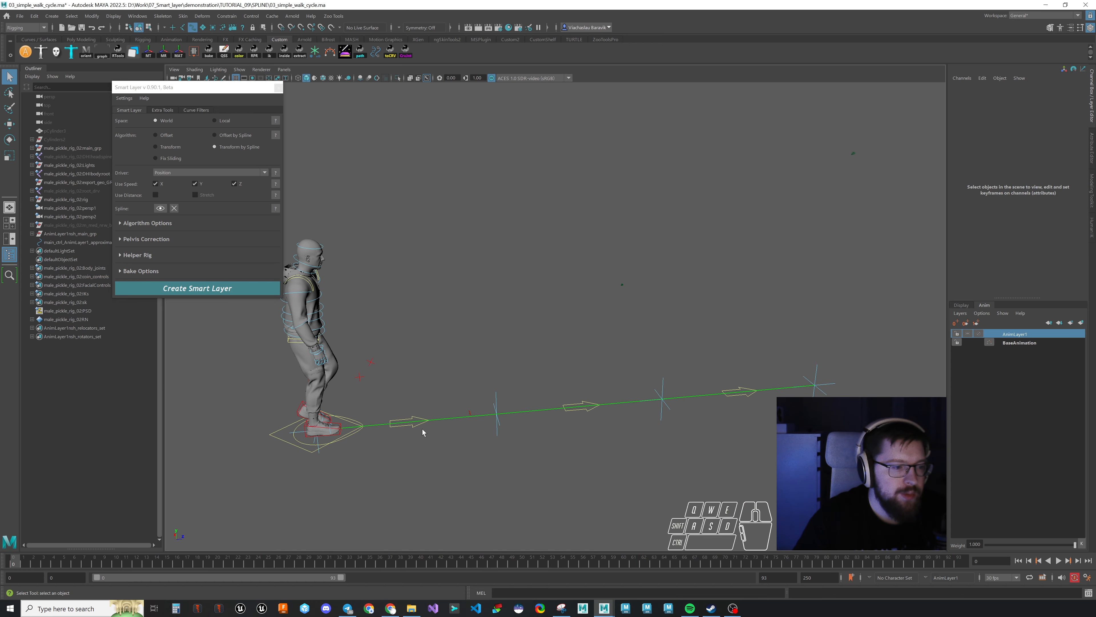
Step: Rotate the helper rig's first rotator arrow by about -67° around Y
left_click(417, 422)
left_click_drag(435, 440, 518, 465, "alt")
middle_click_drag(518, 464, 507, 401, "alt")
key("e")
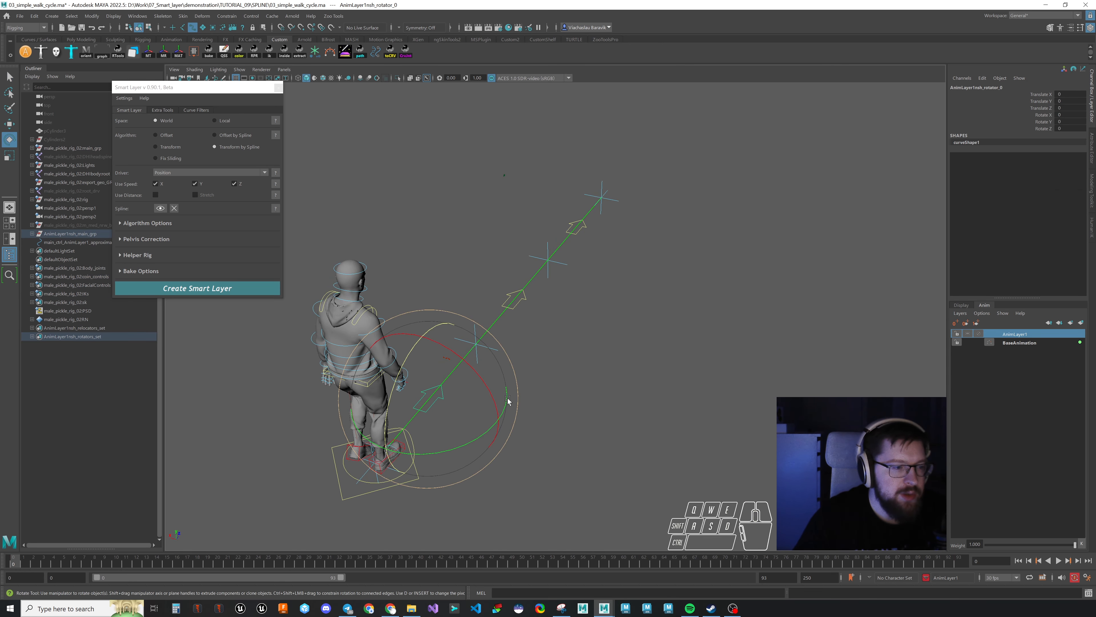
left_click_drag(508, 404, 590, 424)
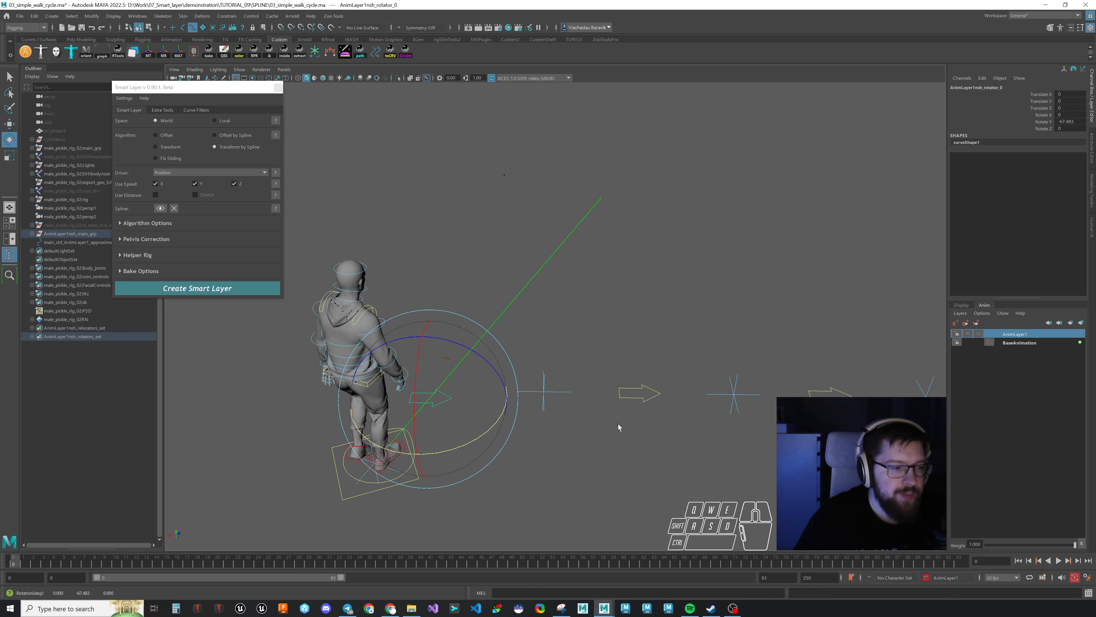
key("w")
Step: Scrub to frame 33 and rotate the second rotator arrow by about 76° around Y to bend the path
middle_click_drag(547, 404, 541, 419, "alt")
left_click_drag(139, 562, 351, 560)
left_click(574, 396)
key("e")
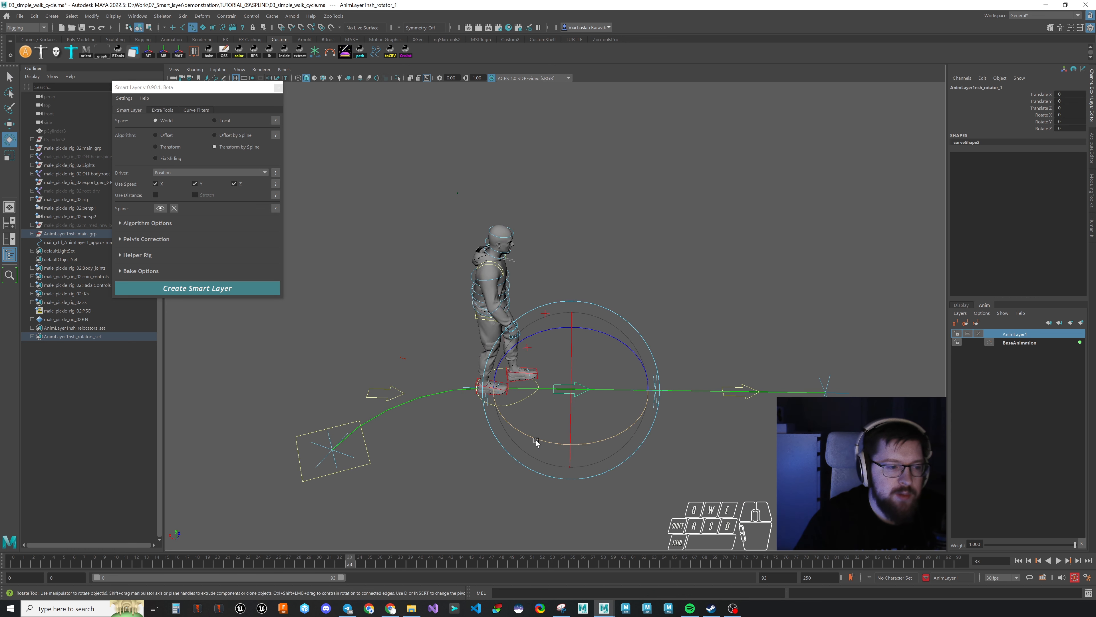
left_click_drag(537, 443, 657, 395)
key("w")
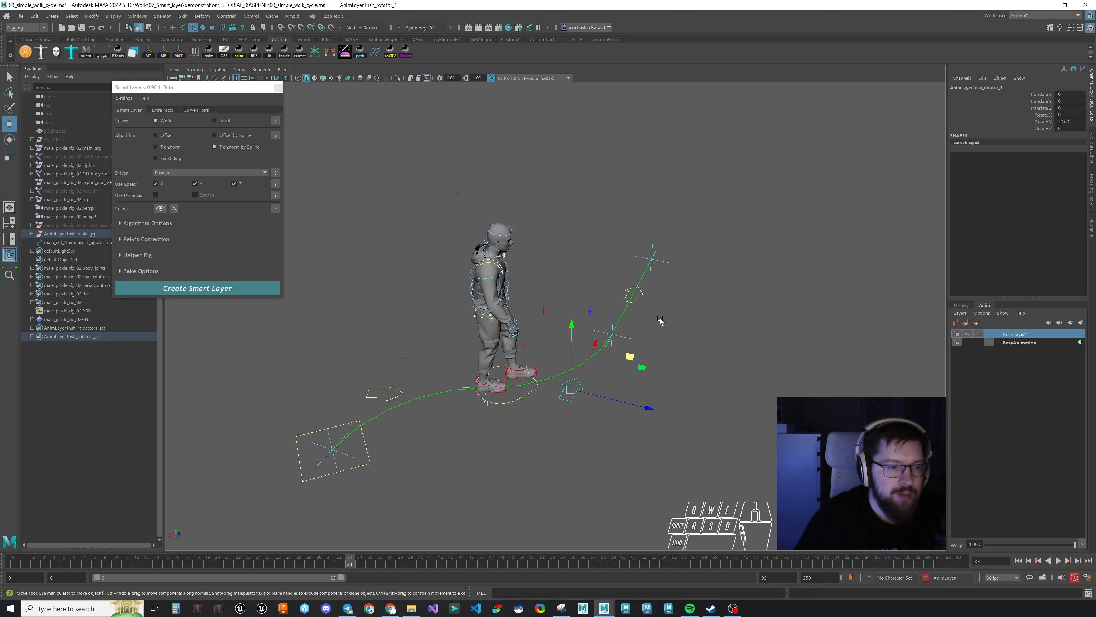
Step: Rotate the third rotator arrow by about 66.5° around Y to curl the end of the path
left_click(638, 295)
key("e")
left_click_drag(641, 346, 692, 357)
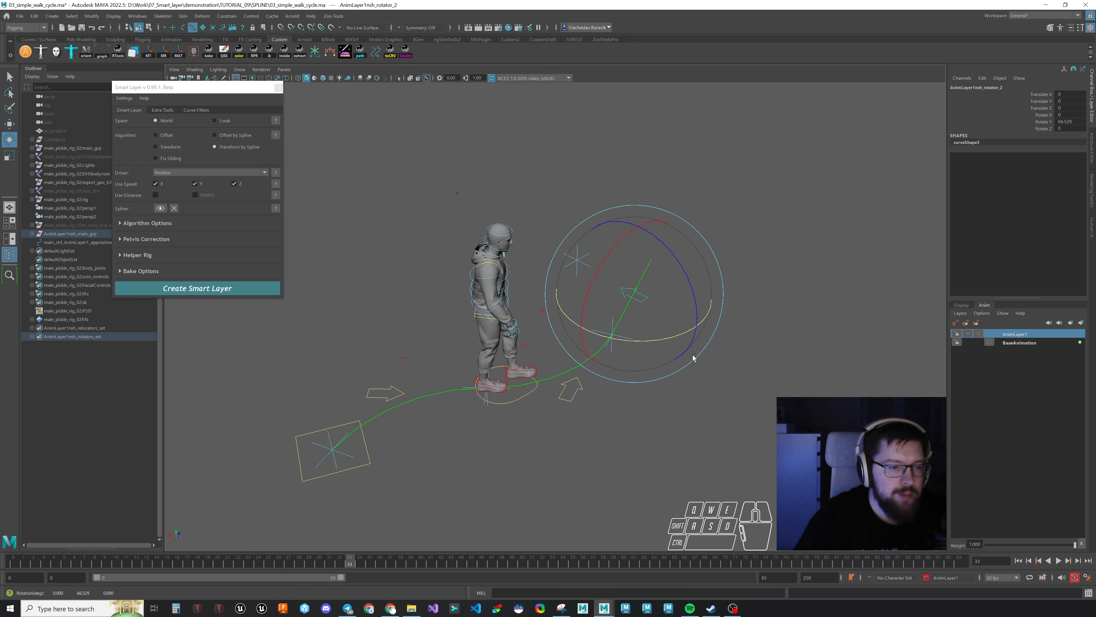
key("w")
left_click_drag(624, 396, 702, 421, "alt")
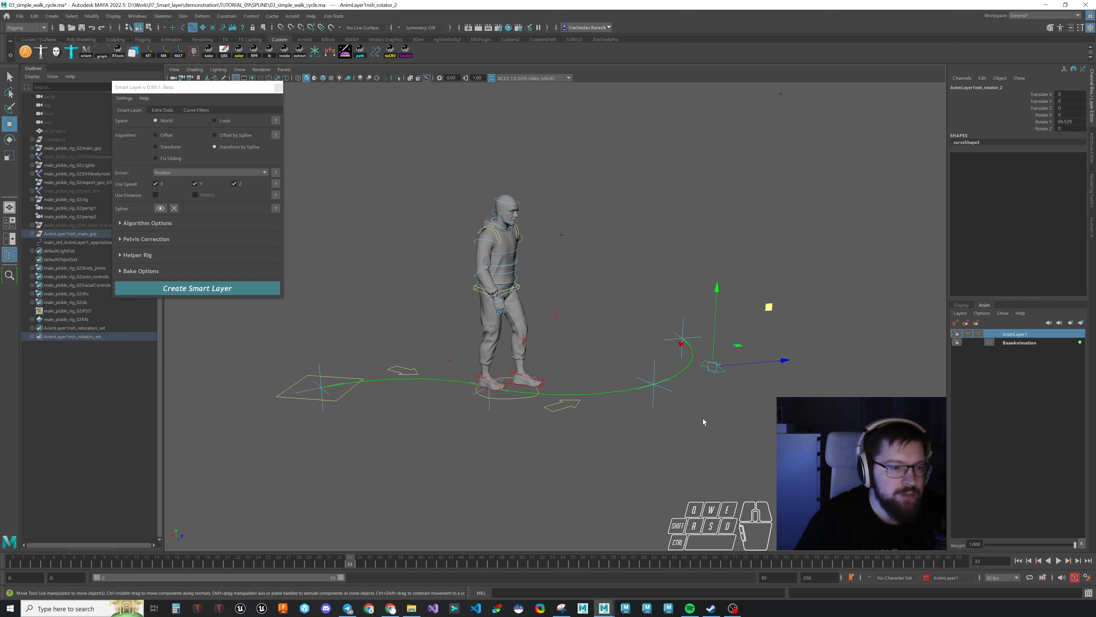
middle_click_drag(704, 421, 700, 433, "alt")
Step: Set the main control as the Center Object and create a Transform by Spline smart layer from AnimLayer1, returning to frame 0
left_click_drag(306, 560, 29, 549)
left_click(146, 223)
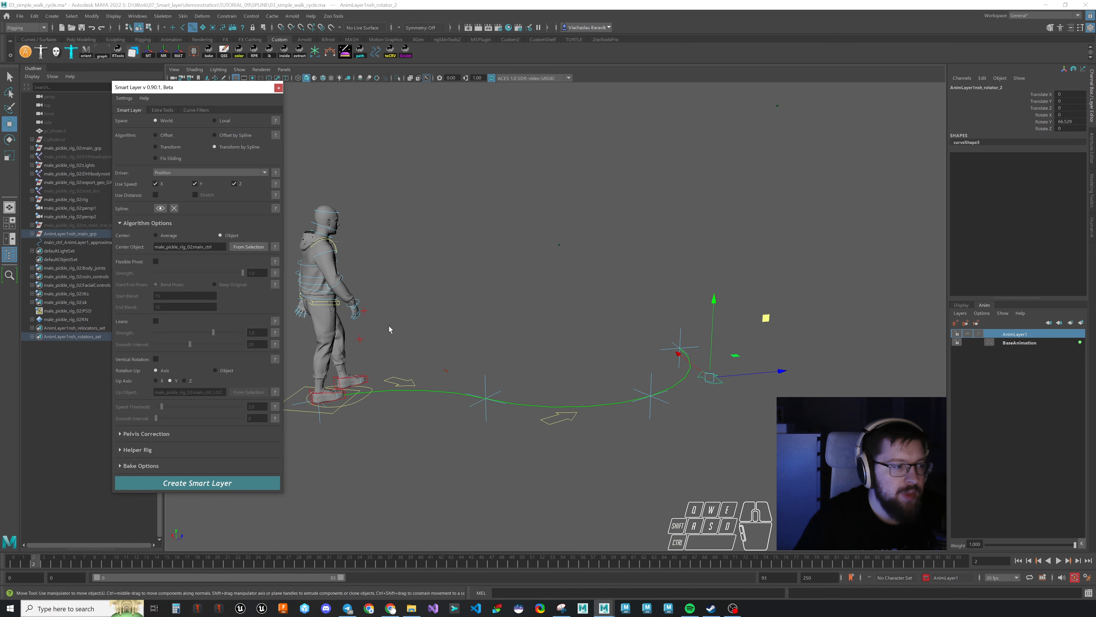
left_click(367, 409)
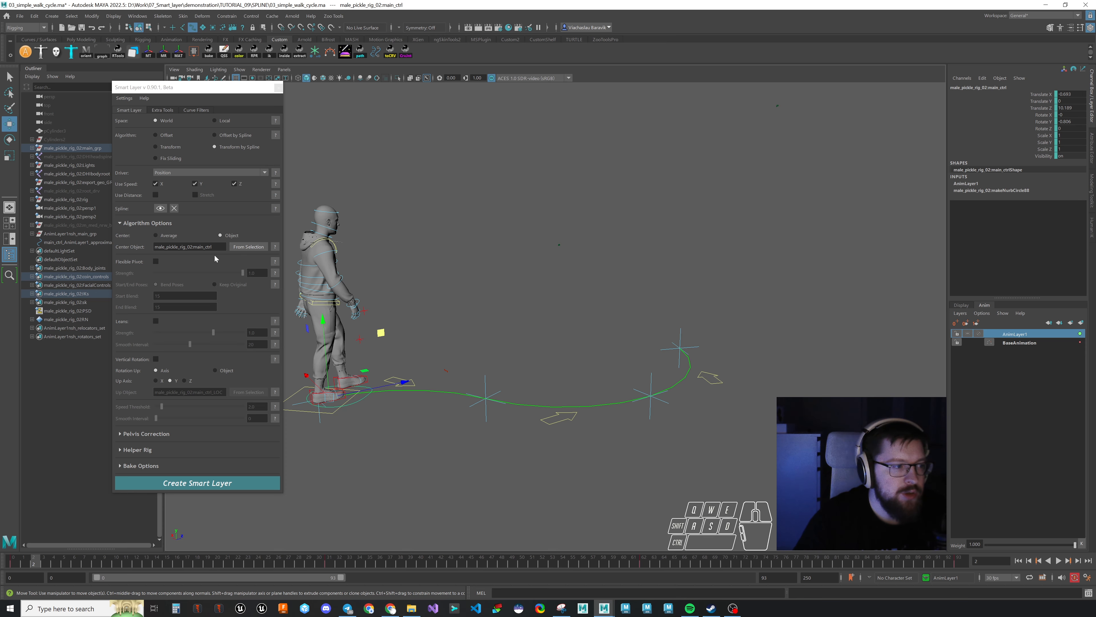
left_click(247, 247)
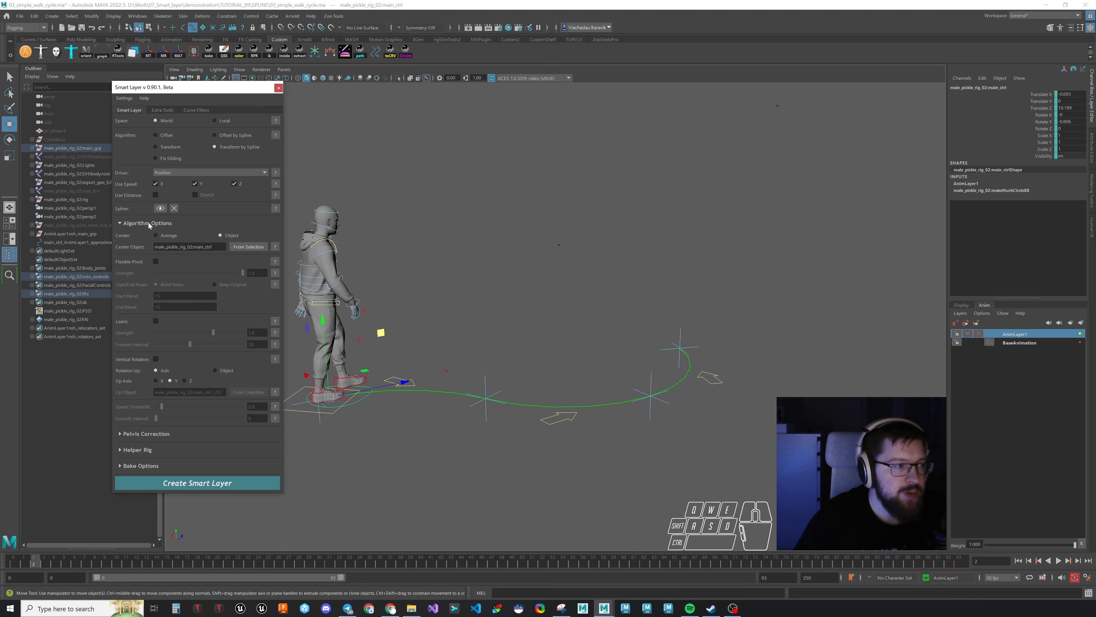
left_click(146, 223)
left_click(197, 288)
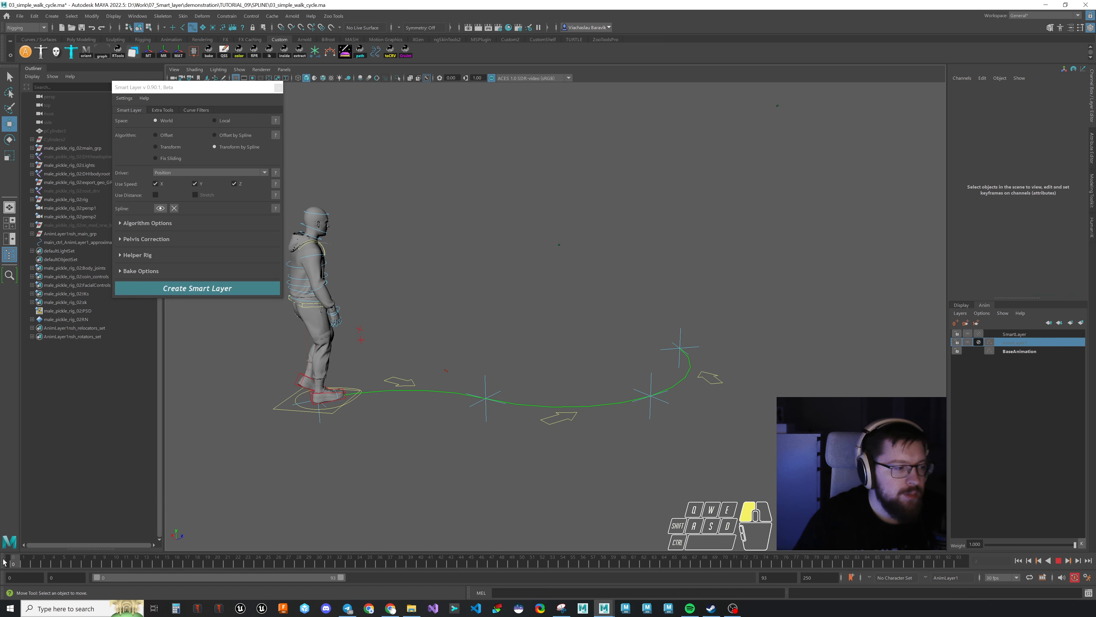
mouse_move(4, 561)
left_mouse_down()
mouse_move(949, 561)
mouse_move(13, 561)
left_mouse_up()
Step: Mute the first smart layer, unmute AnimLayer1 and create another smart layer from it with the leans option enabled
left_click(147, 223)
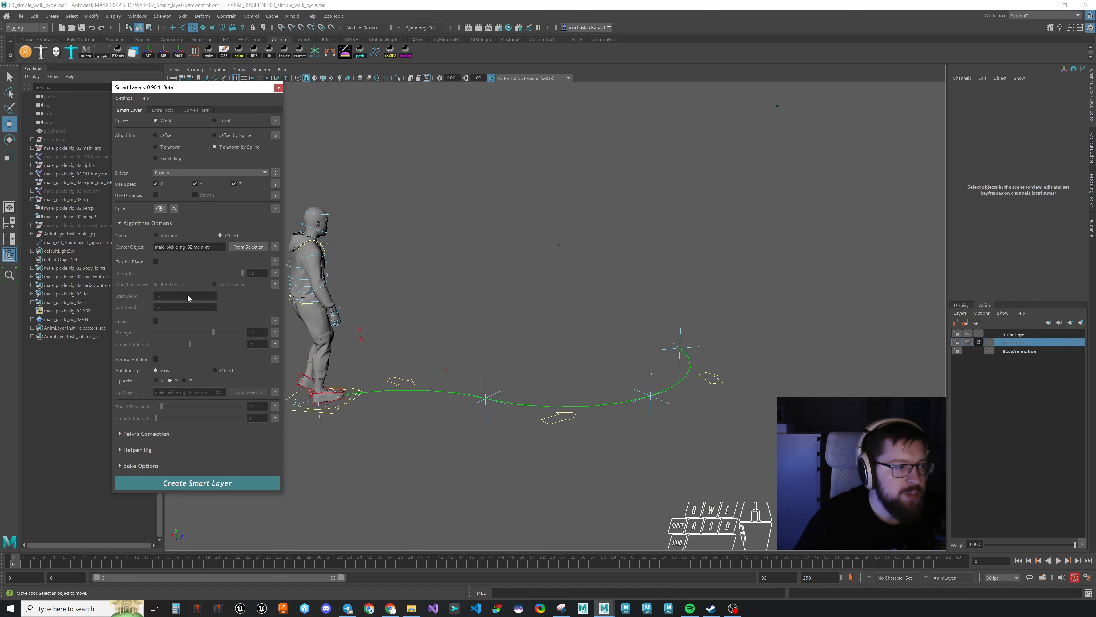
left_click(979, 334)
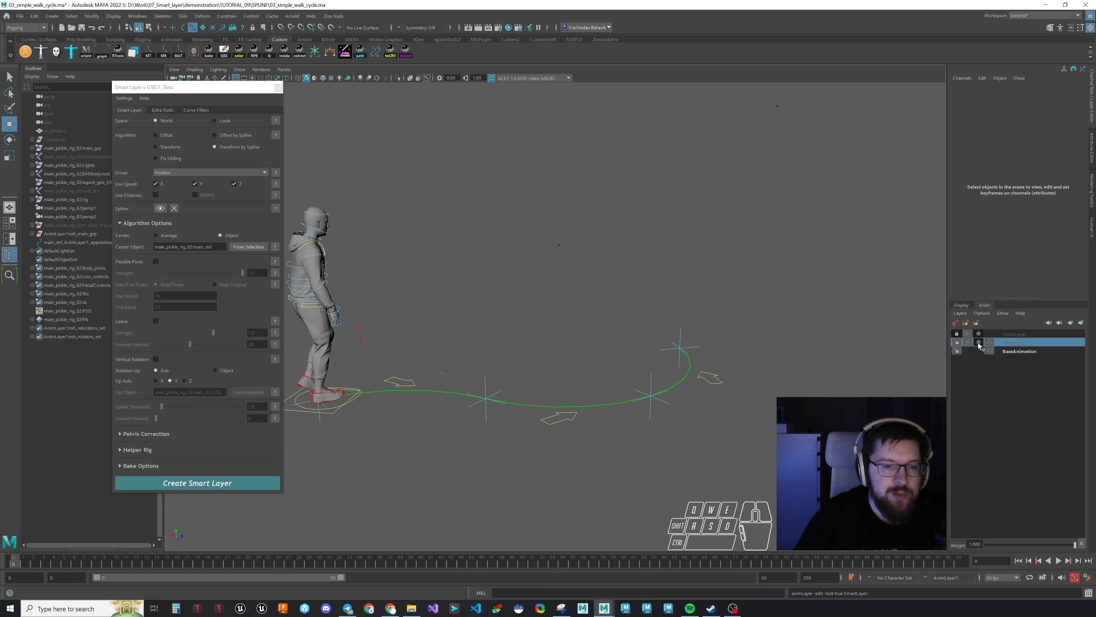
left_click(979, 342)
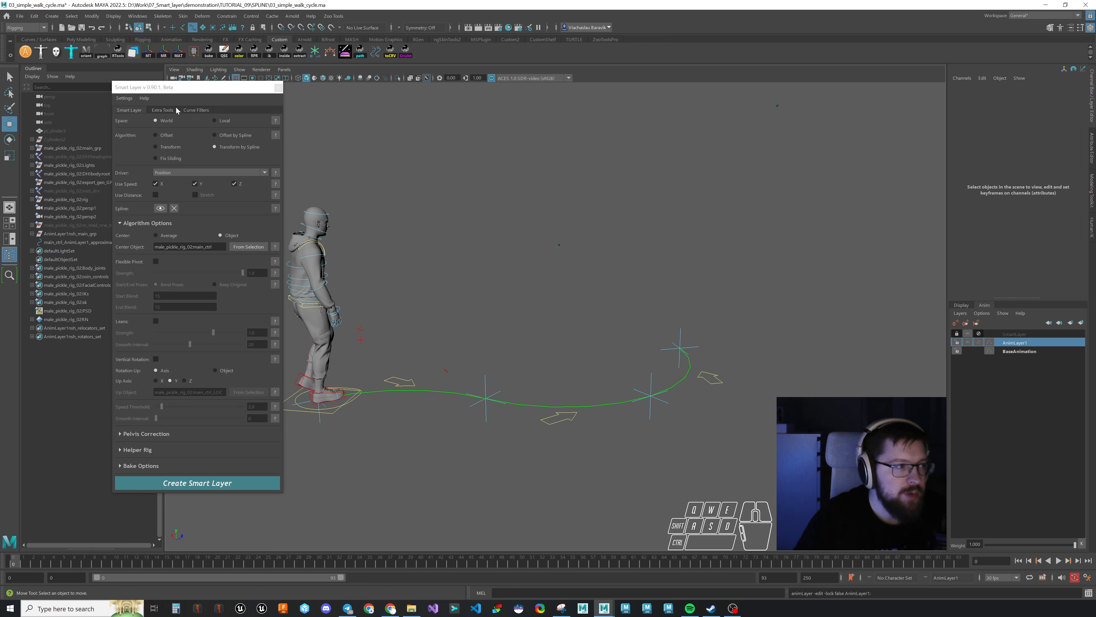
left_click_drag(197, 90, 155, 87)
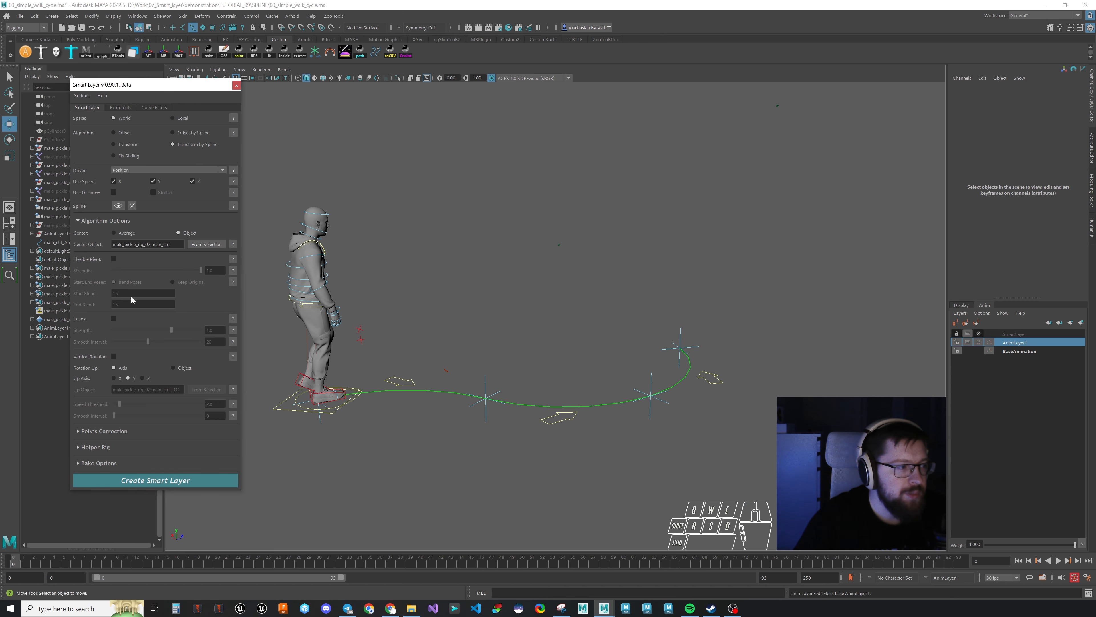
left_click(114, 318)
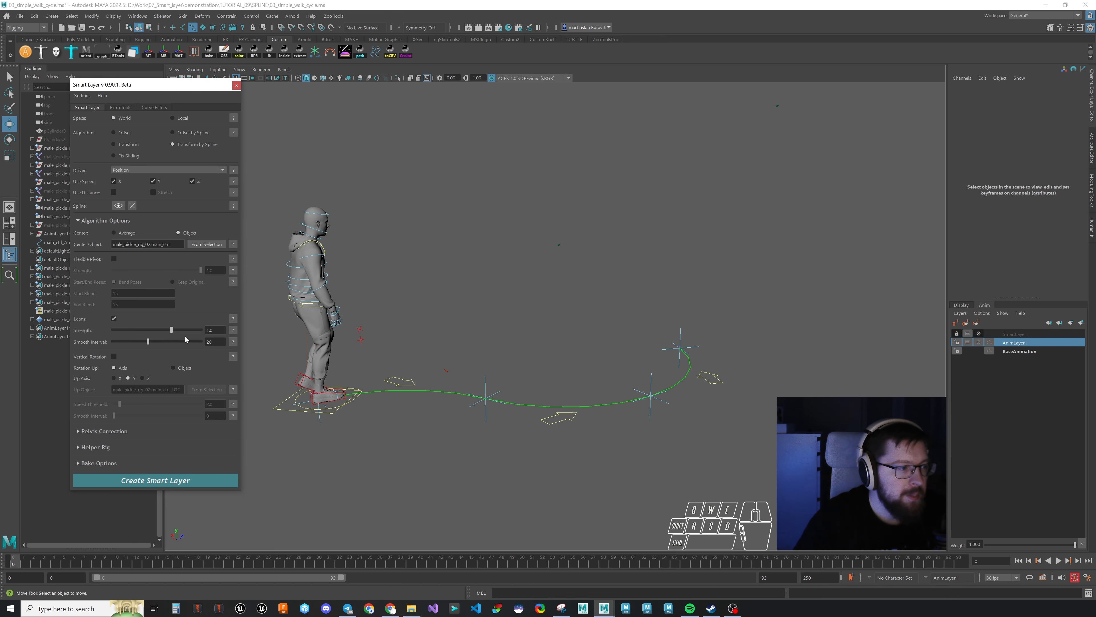
left_click(181, 488)
Step: Scrub through the smart layer with leans, examining the character's body tilt along the curved path from another angle
left_click(17, 567)
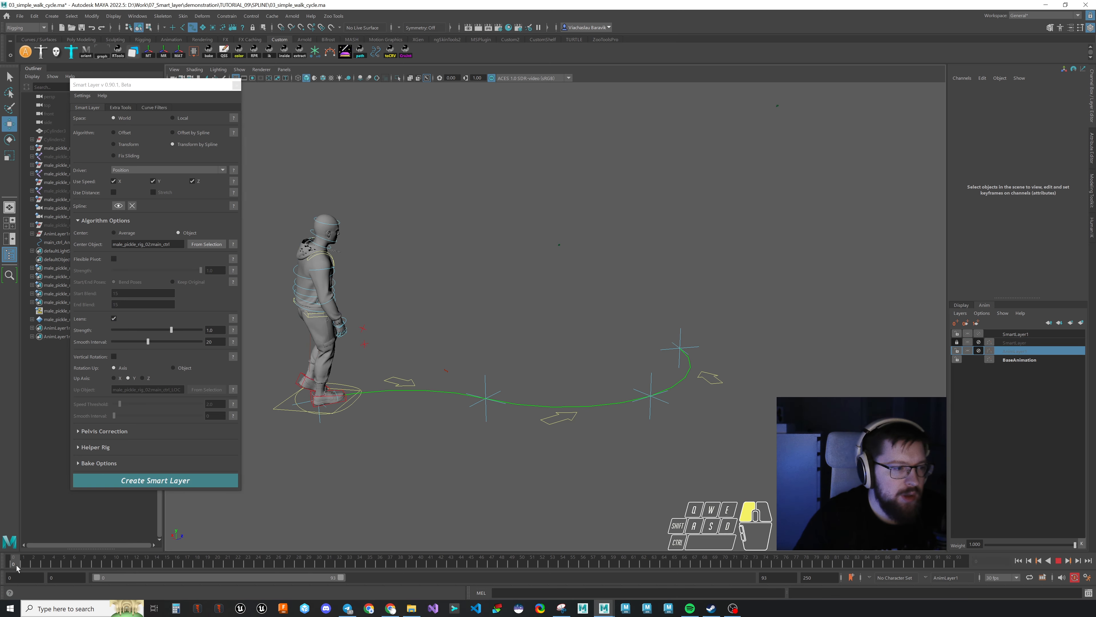
left_click_drag(17, 568, 95, 536)
left_click_drag(341, 484, 528, 471, "alt")
middle_click_drag(526, 469, 487, 438, "alt")
left_click_drag(108, 566, 520, 540)
left_click_drag(699, 548, 927, 577)
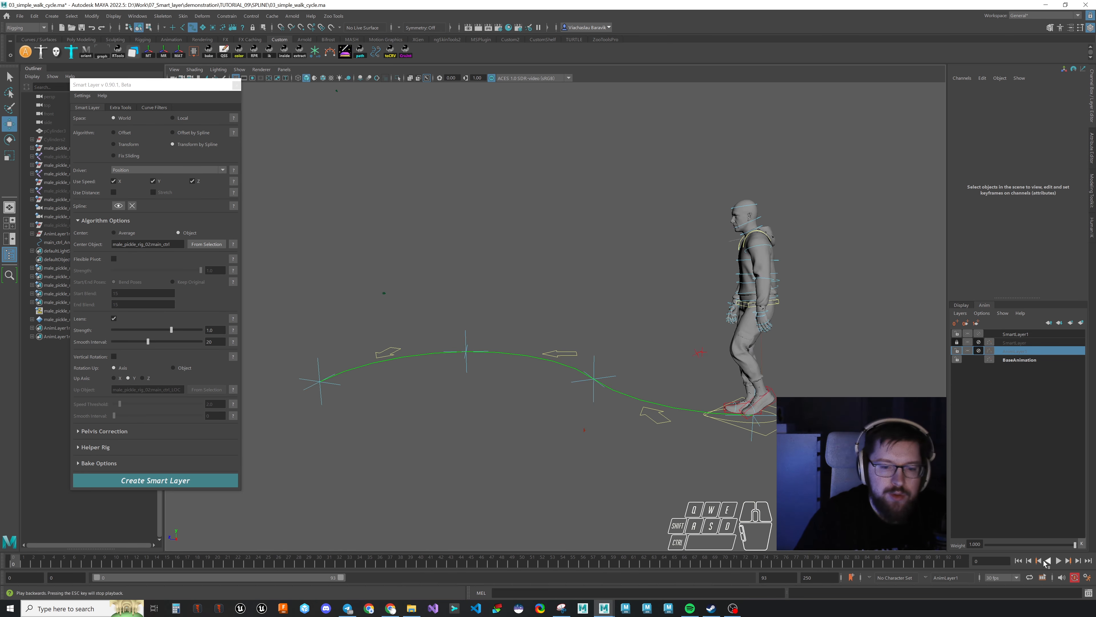
Step: Play the leaning walk while orbiting around the character, stop playback and scrub to frame 56 to inspect the lean in the turn
left_click(1057, 560)
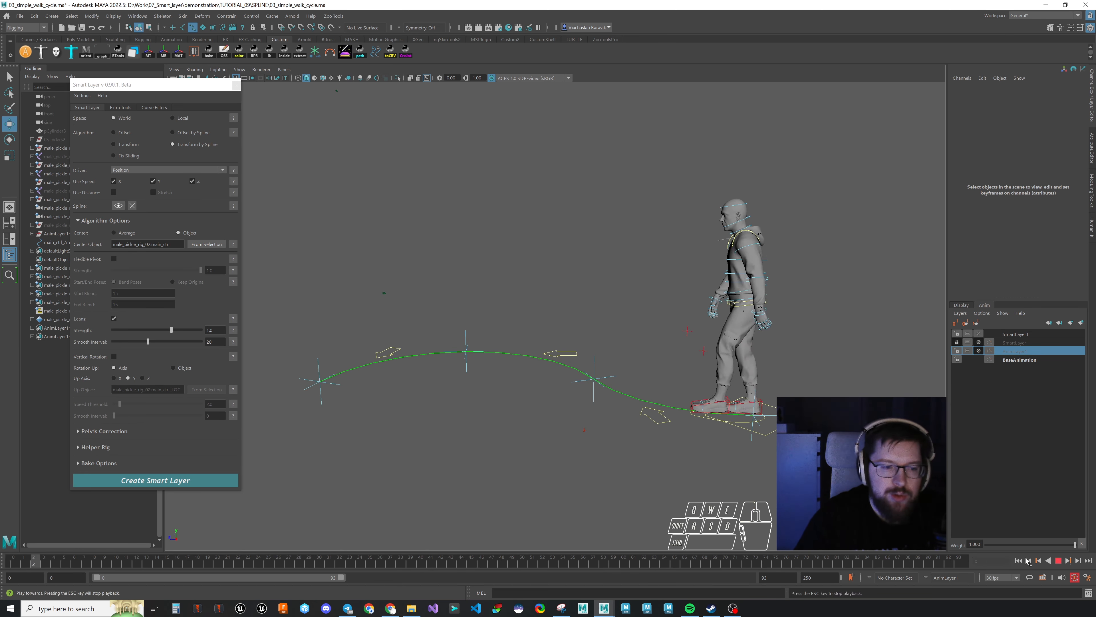
left_click_drag(627, 448, 743, 436, "alt")
right_click_drag(743, 436, 683, 429, "alt")
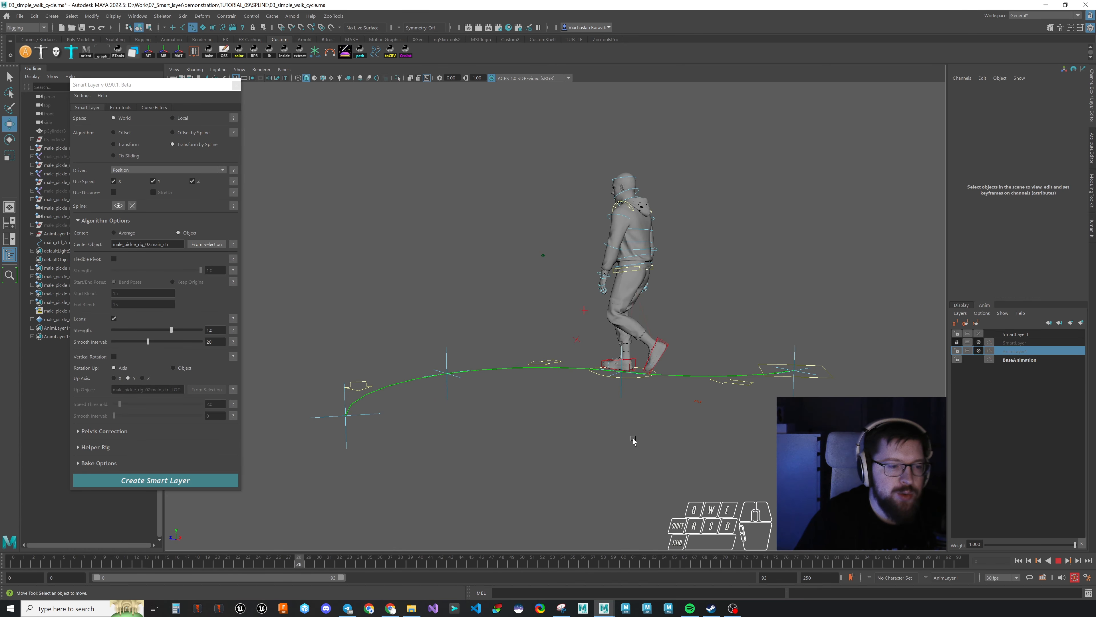
left_click_drag(631, 441, 536, 453, "alt")
left_click_drag(607, 427, 673, 443, "alt")
left_click(1060, 561)
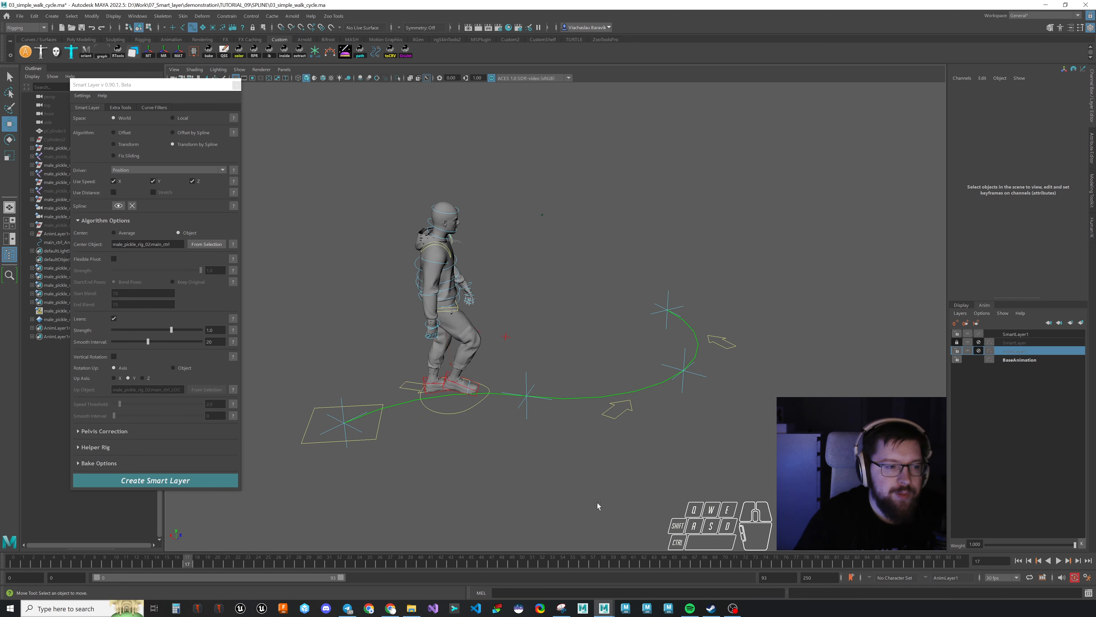
left_click_drag(225, 561, 583, 543)
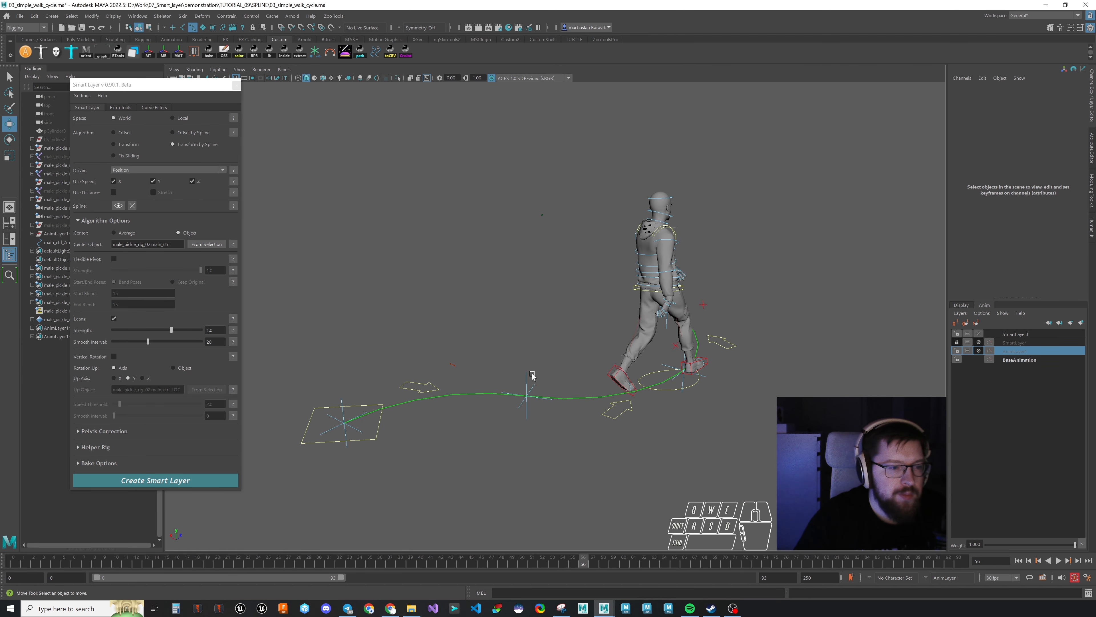
Step: Return to frame 0, play the leaning walk along the whole path and stop at frame 20
left_click_drag(582, 560, 322, 421)
right_click_drag(322, 421, 463, 412, "alt")
middle_click_drag(463, 412, 489, 359, "alt")
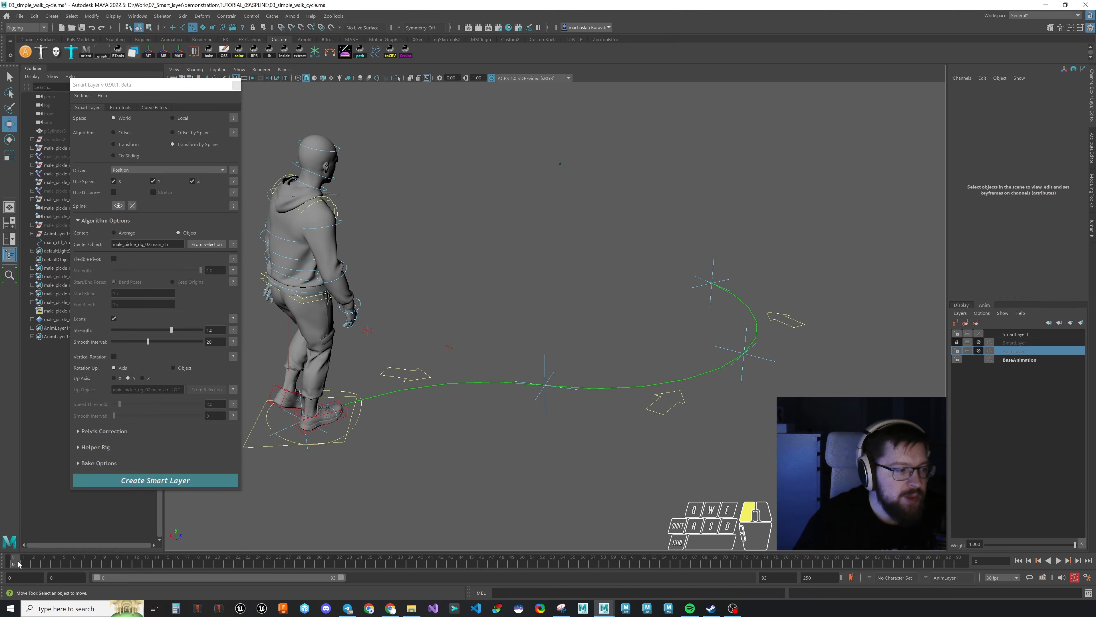
key("alt+v")
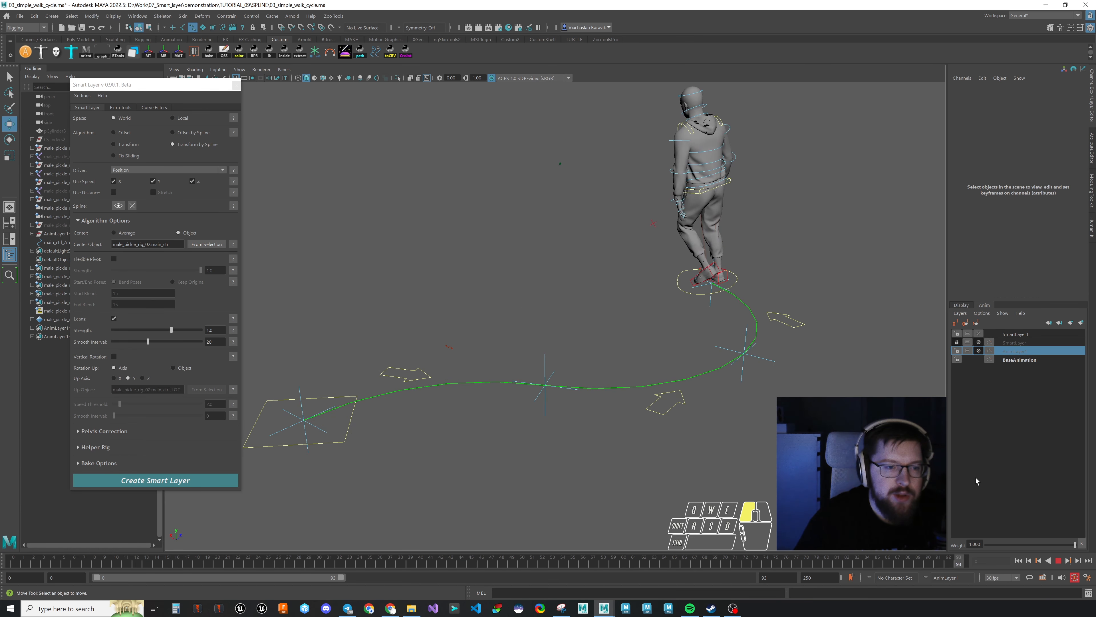
key("alt+v")
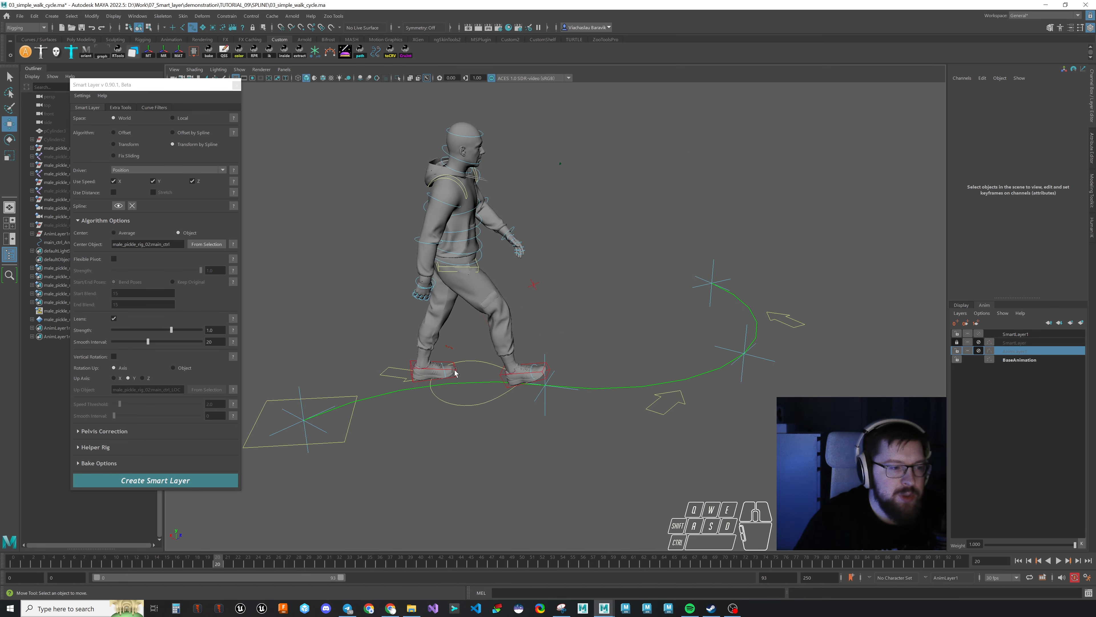
Step: Select both foot controls, create a new animation layer from them and key them at frame 0
left_click(456, 373)
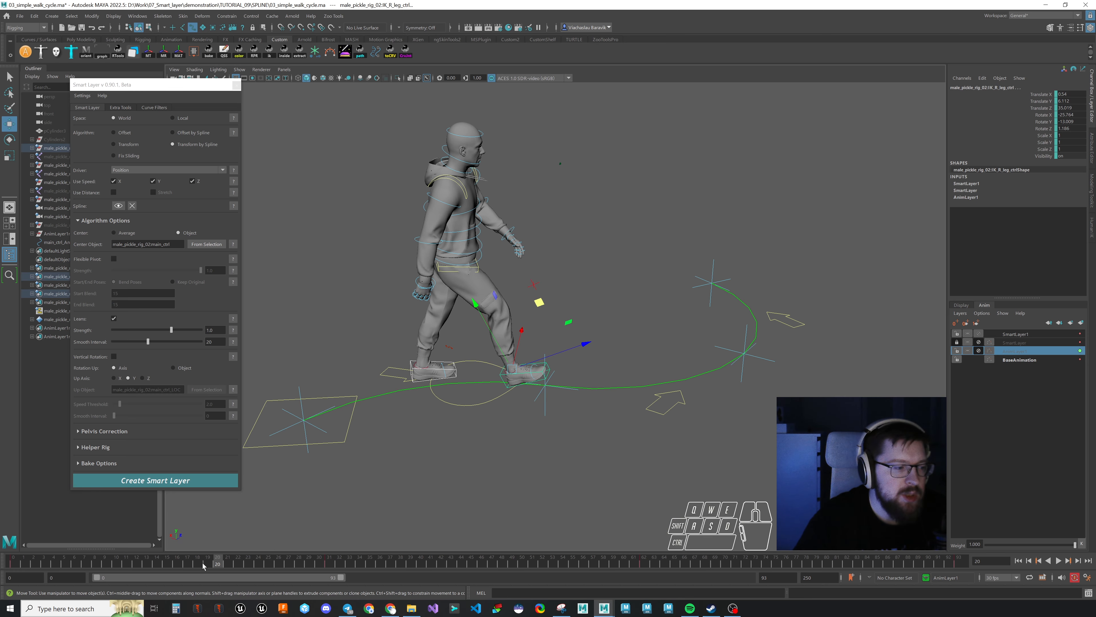
left_click_drag(203, 566, 11, 560)
middle_click_drag(455, 437, 465, 442, "alt")
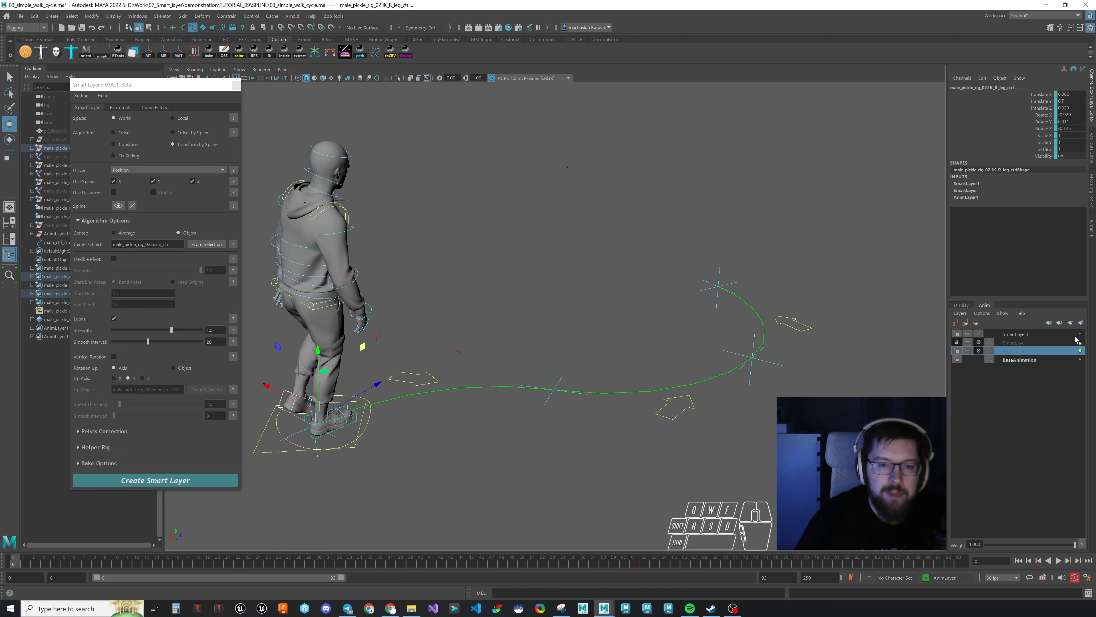
left_click(1010, 334)
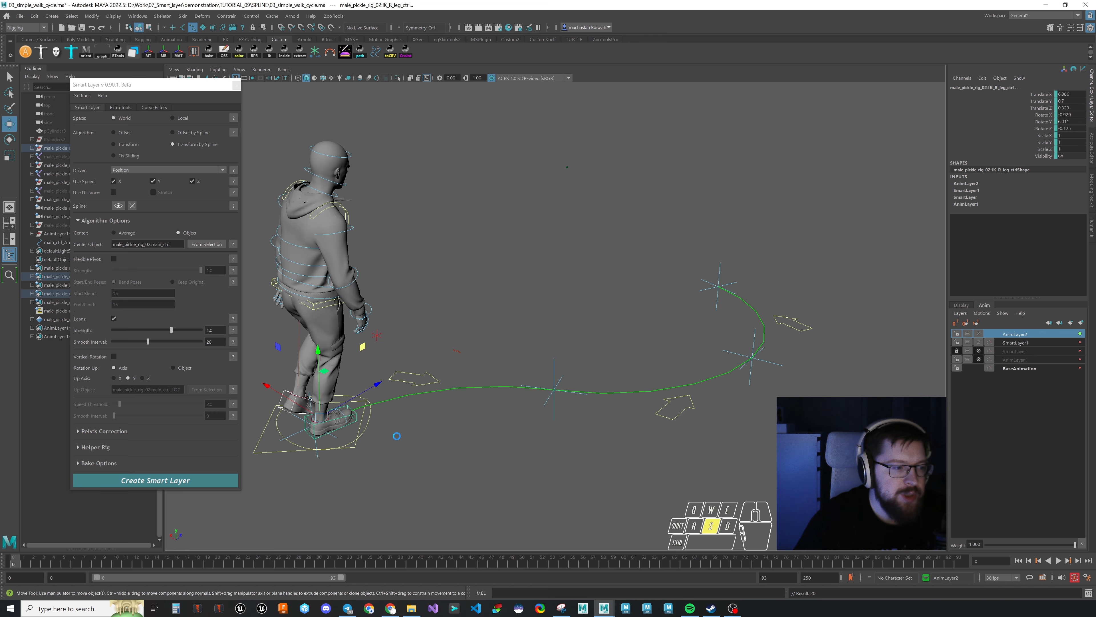
Step: Create a Fix Sliding smart layer for the feet with Speed Threshold set to 1 and play the walk
left_click(122, 157)
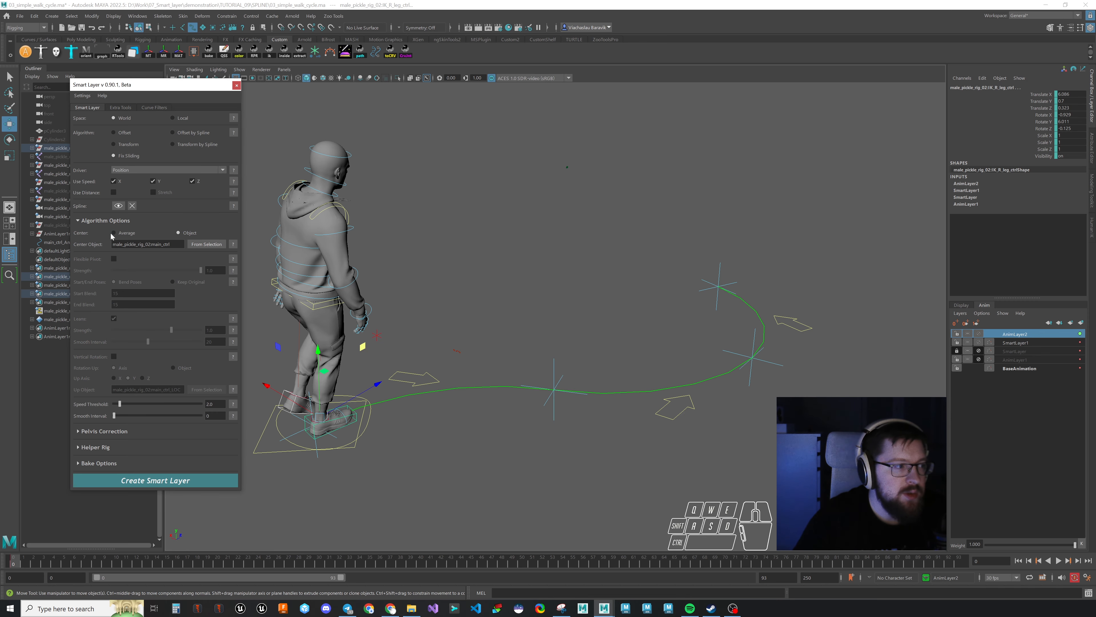
left_click(105, 221)
left_click(104, 221)
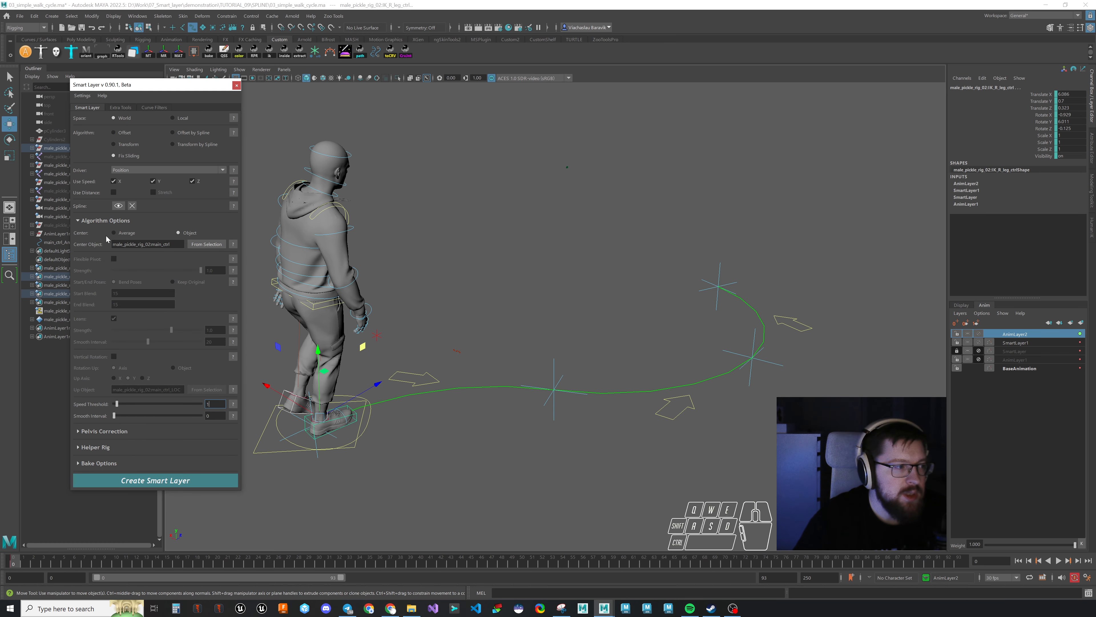
left_click(106, 220)
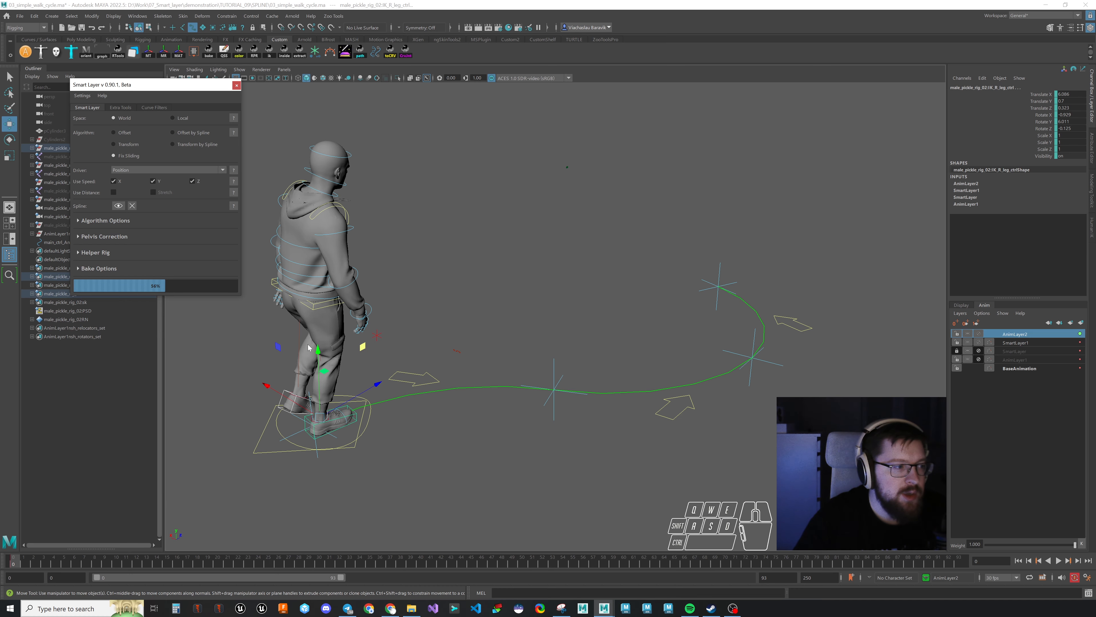
left_click(1058, 561)
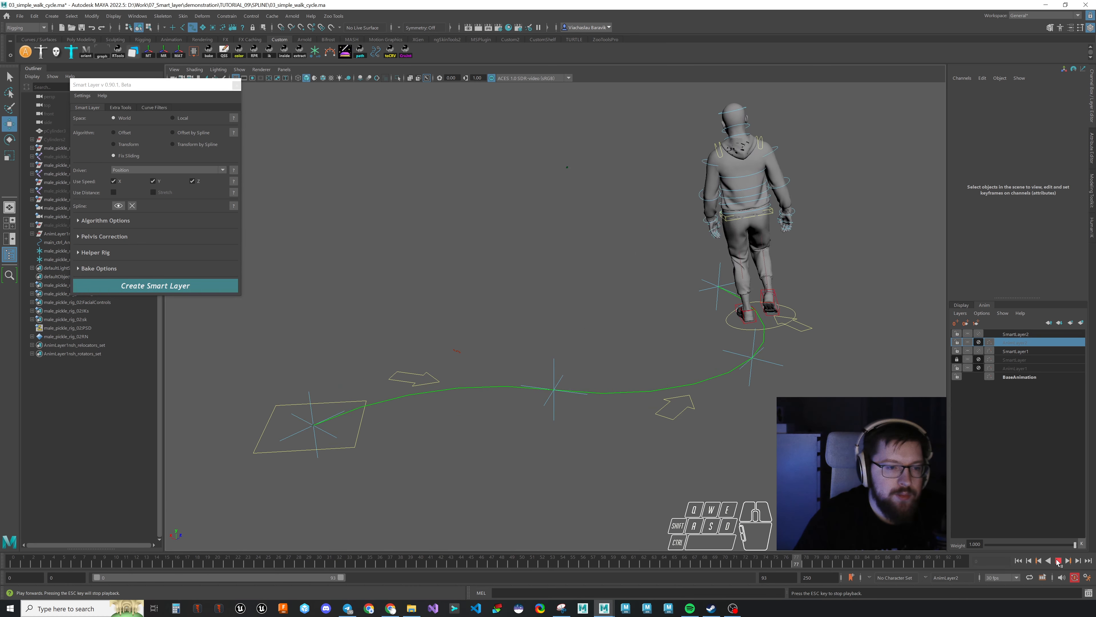
left_click(1058, 561)
Step: Examine the left foot's debug speed curves against the threshold line in the Graph Editor across several steps of the walk
left_click(55, 259)
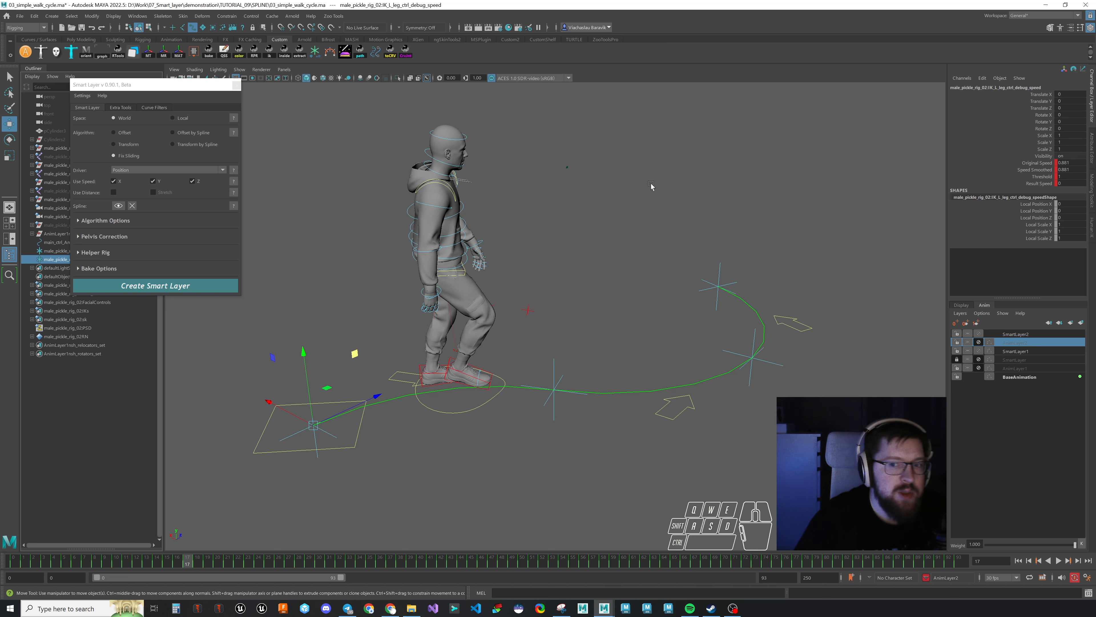
left_click_drag(921, 107, 621, 85)
scroll(602, 340, "up", 3)
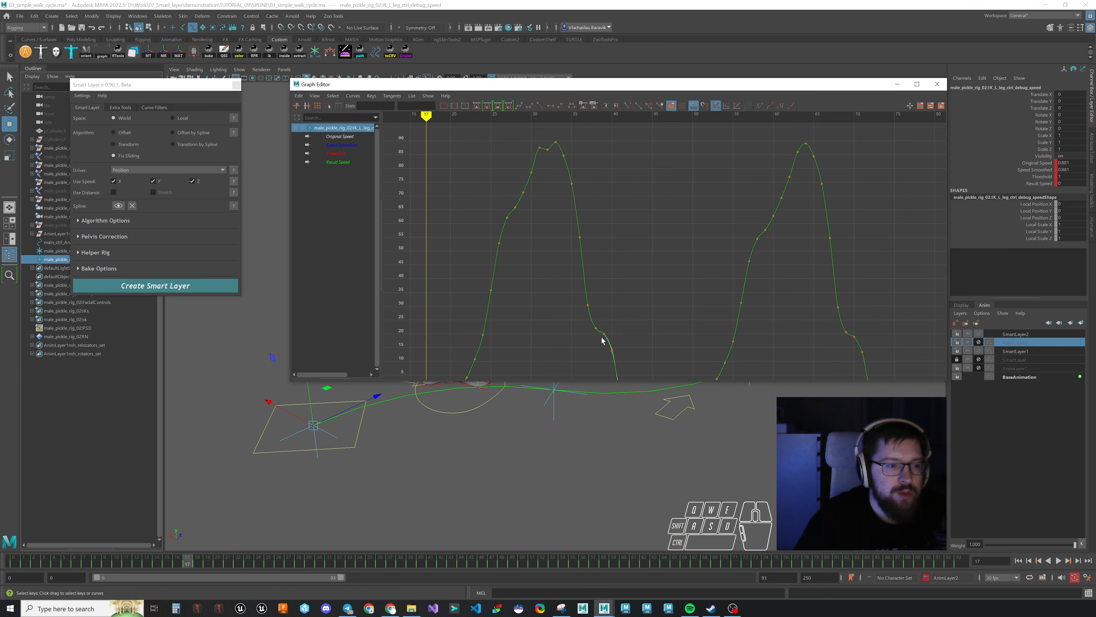
middle_click_drag(602, 340, 769, 203, "alt")
scroll(610, 240, "up", 3)
middle_click_drag(608, 237, 652, 260, "alt")
right_click_drag(678, 281, 680, 252, "alt+shift")
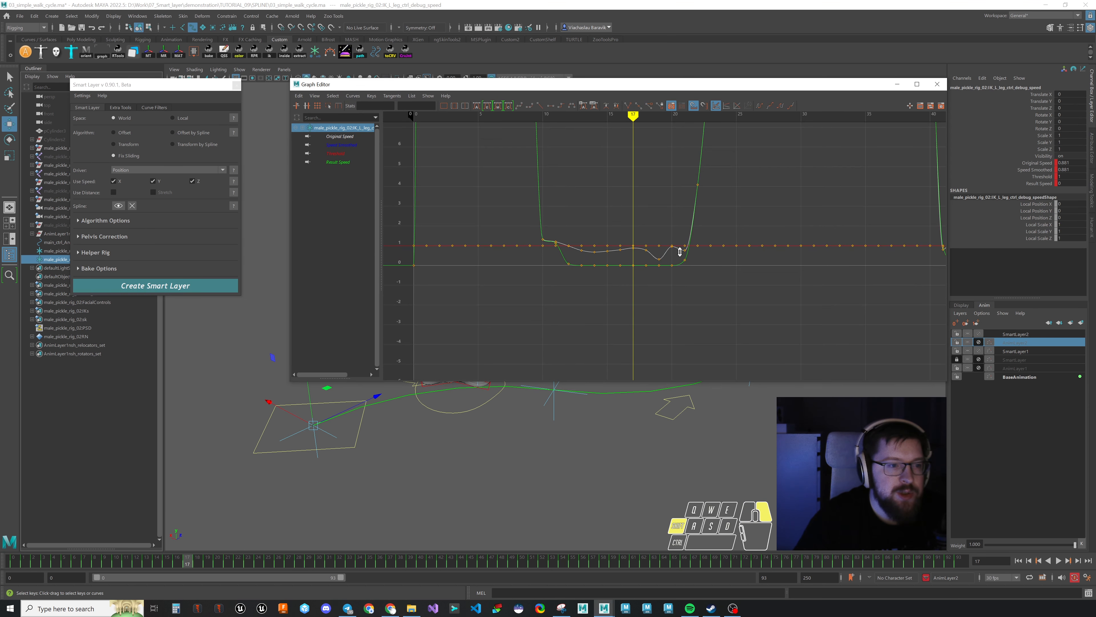
scroll(674, 254, "up", 3)
middle_click_drag(677, 253, 731, 271, "alt")
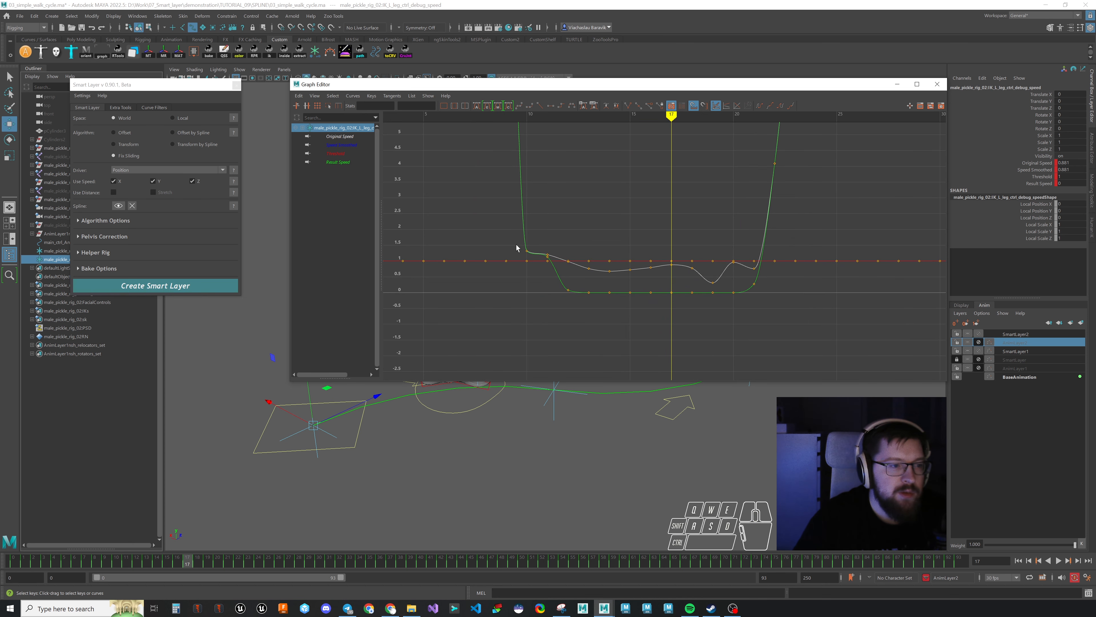
middle_click_drag(743, 249, 507, 245, "alt")
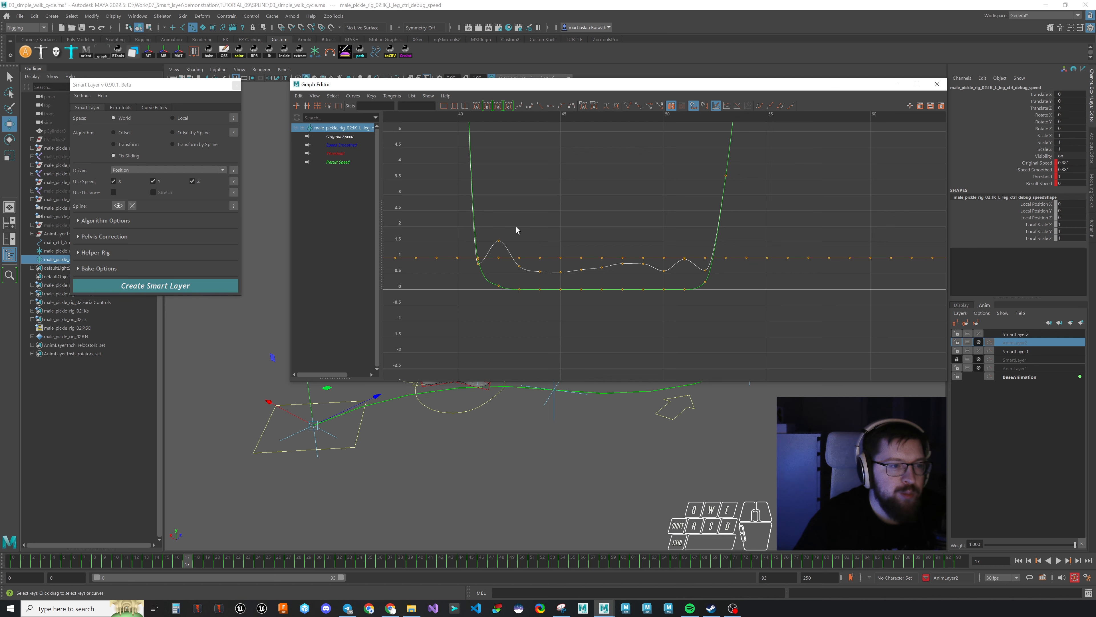
right_click_drag(831, 250, 620, 247, "alt")
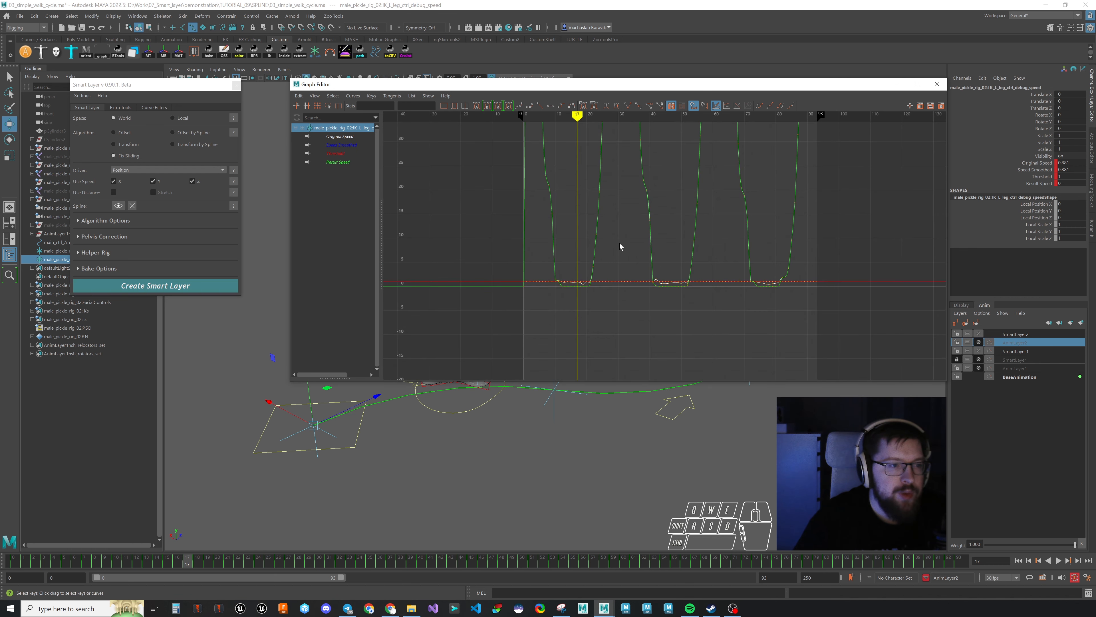
left_click(937, 83)
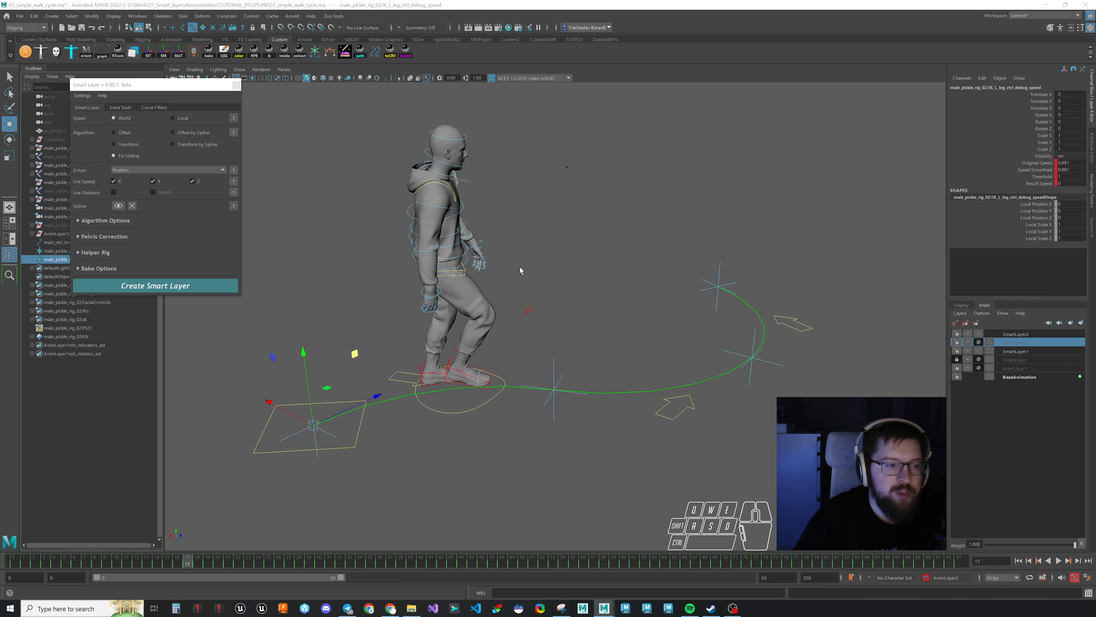
Step: Delete the Fix Sliding smart layer, recreate it from the unmuted AnimLayer2 with Speed Threshold 2 and return to frame 0
right_click(1018, 334)
left_click(1023, 367)
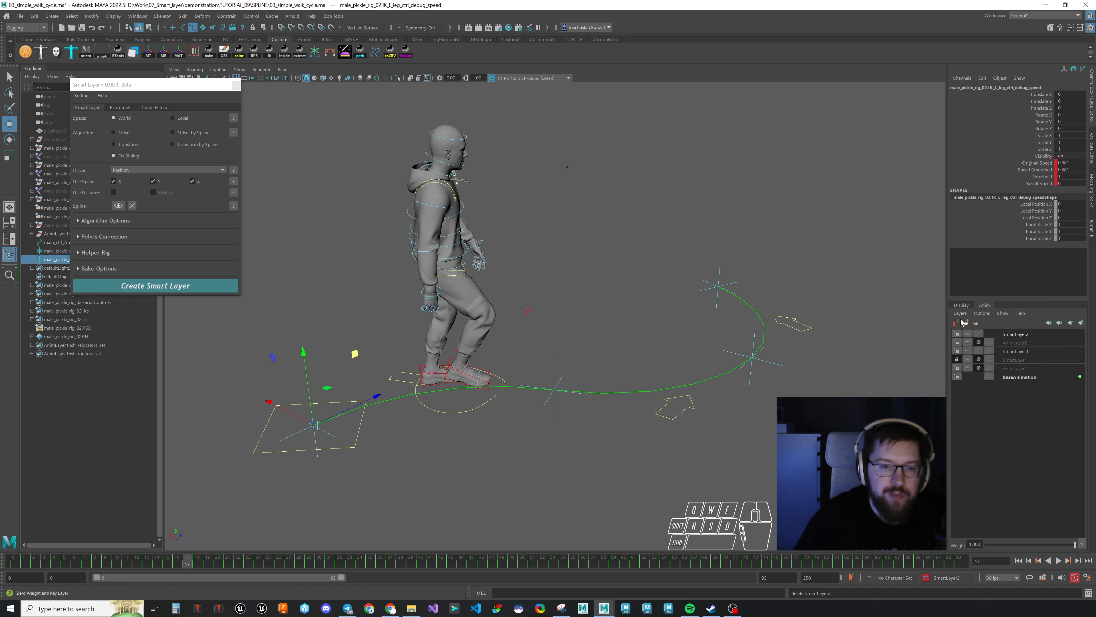
left_click(105, 220)
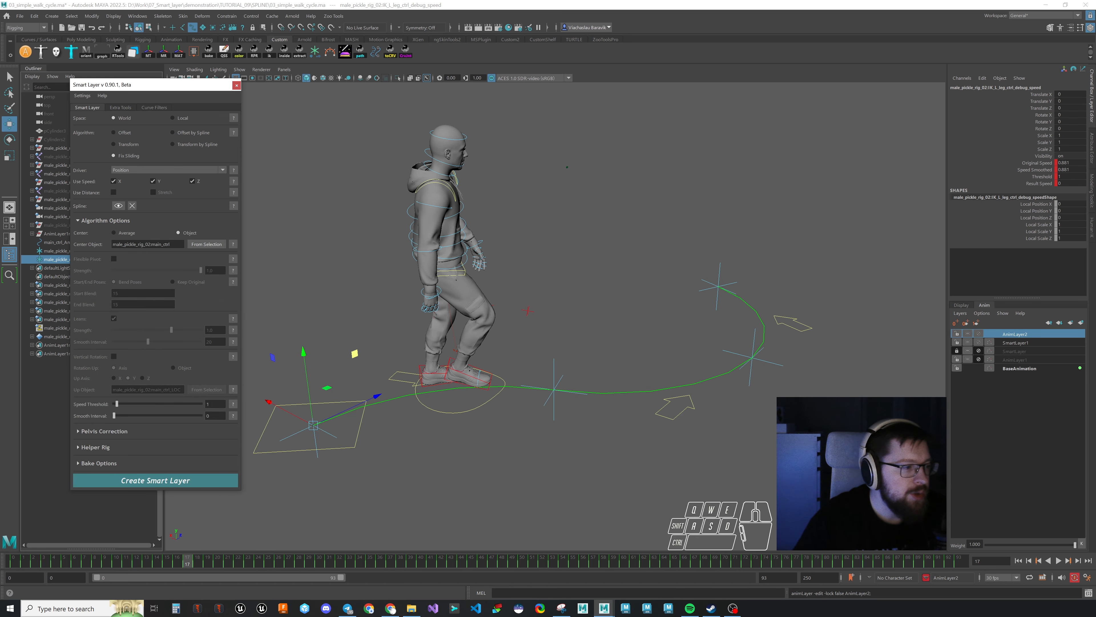
left_click(218, 480)
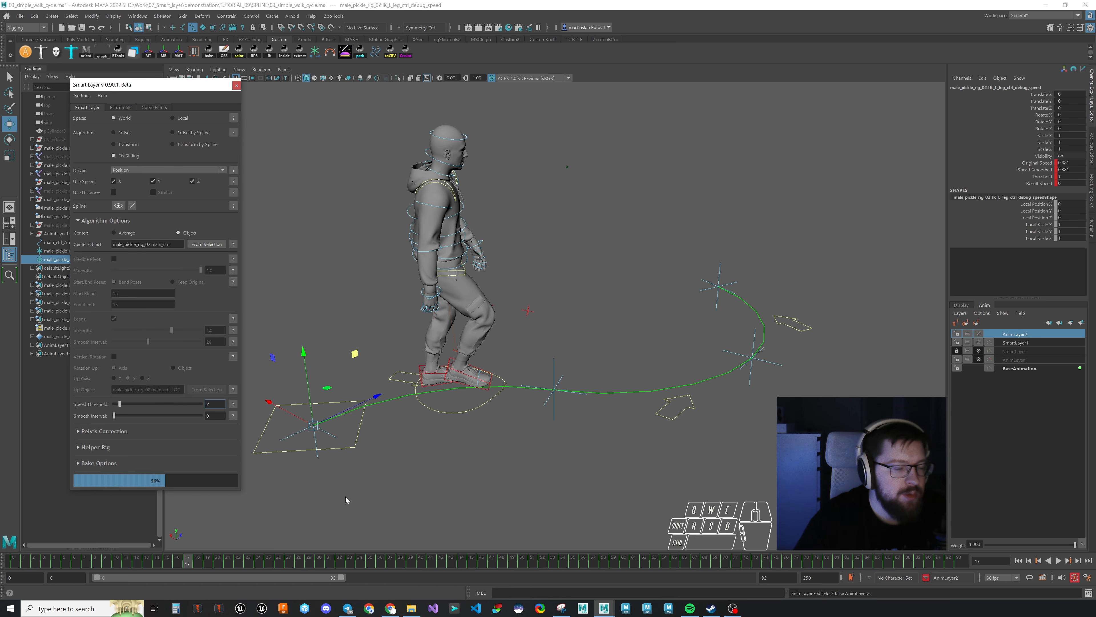
mouse_move(320, 562)
left_mouse_down()
mouse_move(1, 566)
mouse_move(510, 546)
mouse_move(605, 560)
mouse_move(858, 560)
mouse_move(672, 551)
mouse_move(13, 562)
left_mouse_up()
scroll(551, 343, "up", 2)
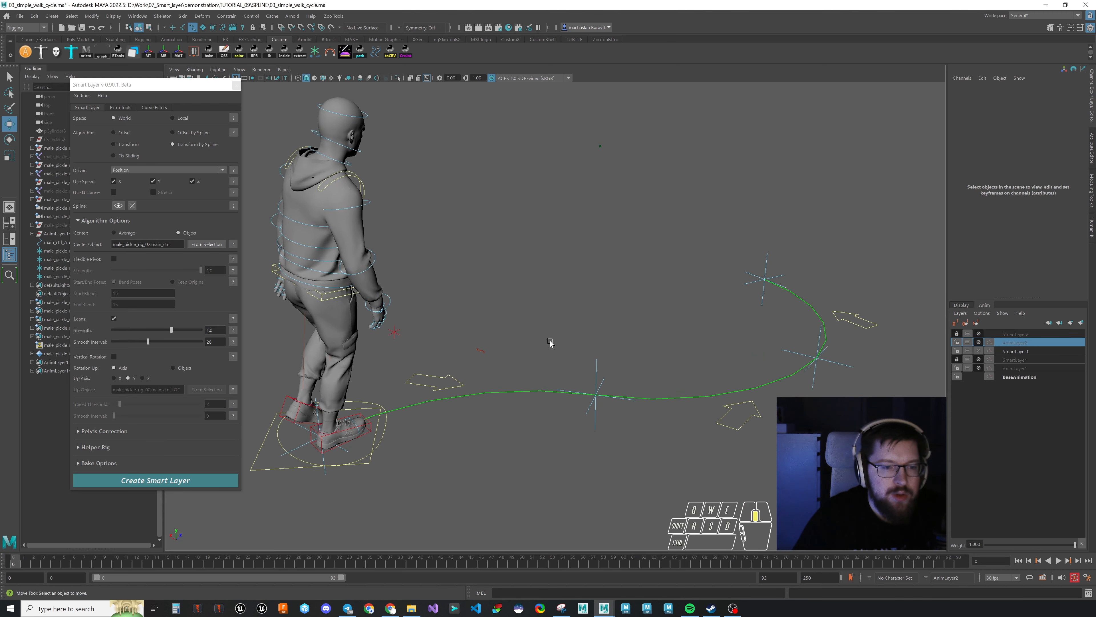
Step: Delete all smart layers and AnimLayer2, leaving only AnimLayer1 above the base animation
middle_click_drag(550, 341, 546, 343, "alt")
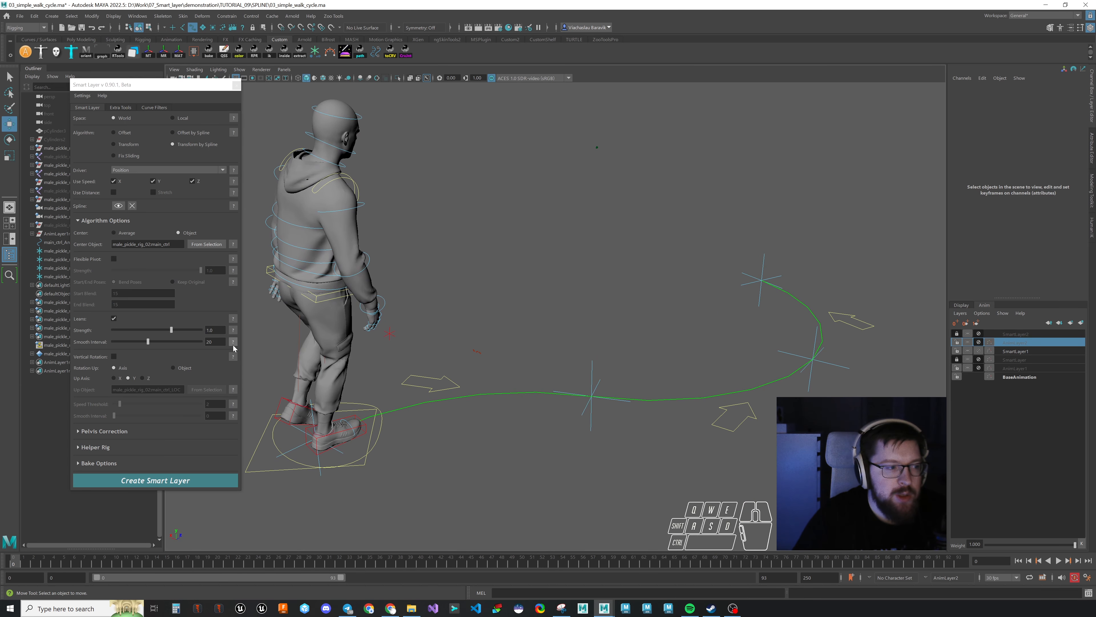
left_click(1016, 336)
right_click(1016, 340)
left_click(1029, 516)
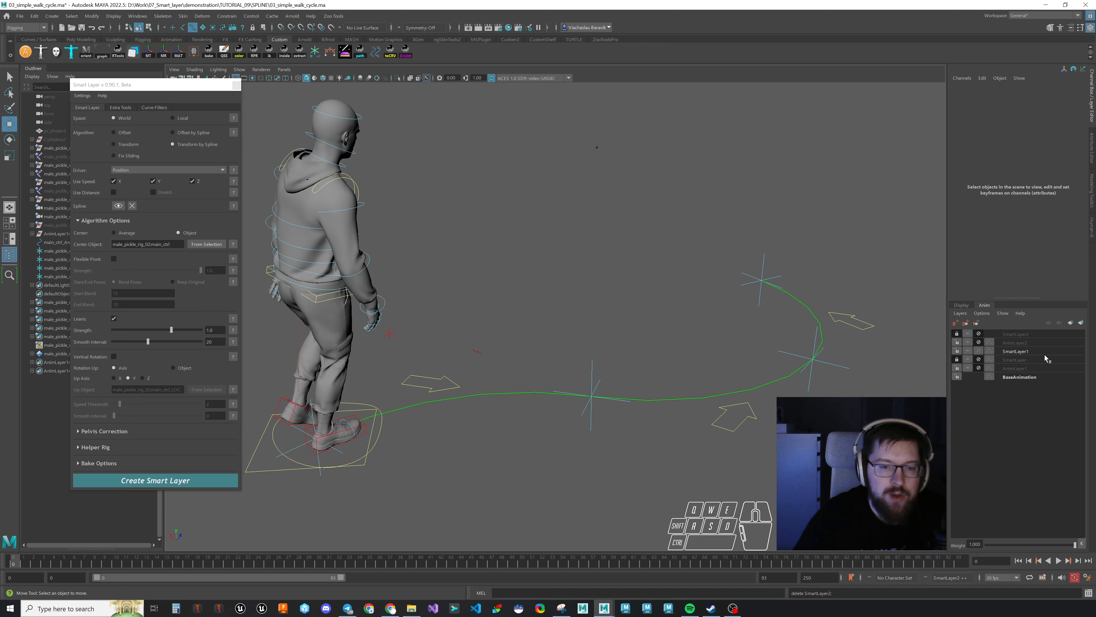
Step: Unmute AnimLayer1 and create a Transform by Spline smart layer from it with leans on and Smooth Interval 0
left_click(1023, 335)
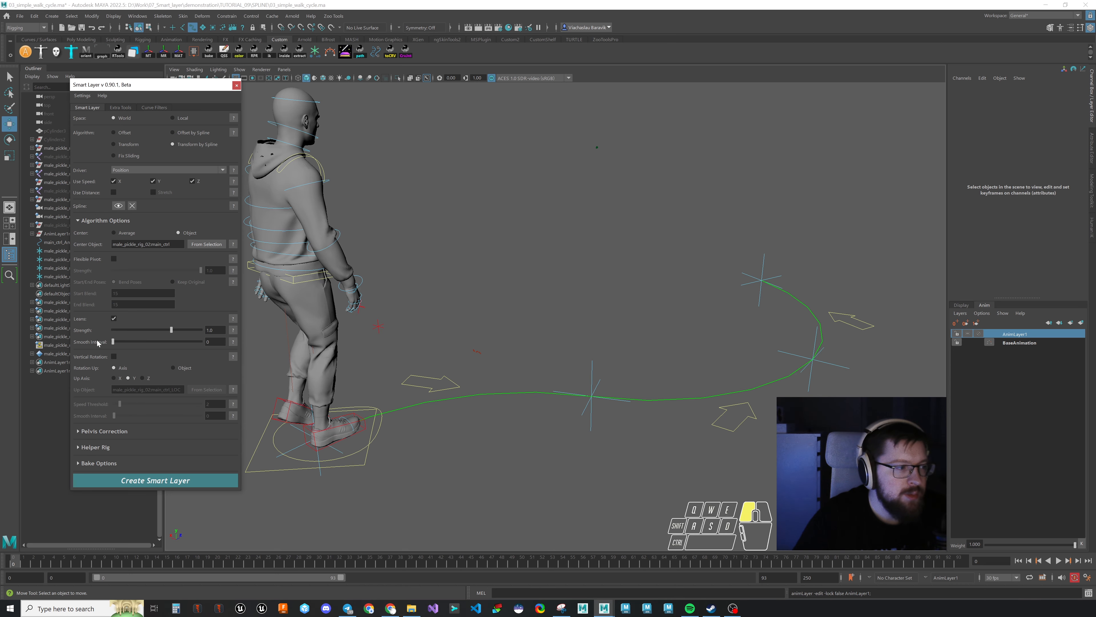
right_click_drag(504, 328, 389, 371, "alt")
left_click(158, 480)
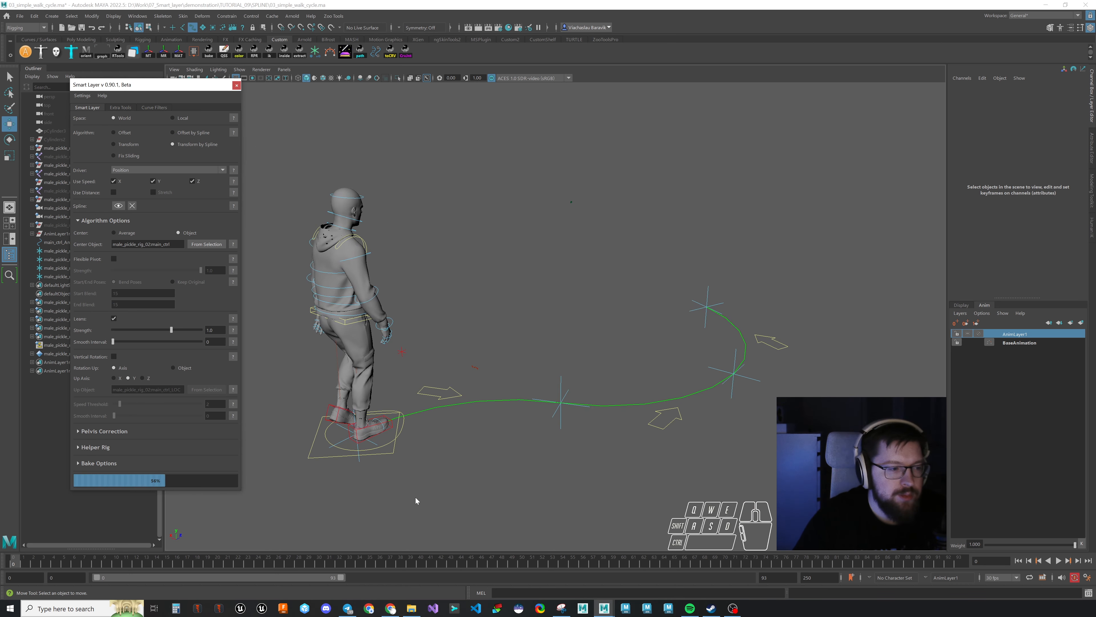
Step: Scrub the unsmoothed leaning walk back and forth from several angles, examining the body tilt in the curves
left_click_drag(71, 562, 413, 571)
left_click_drag(607, 468, 625, 437, "alt")
left_click_drag(409, 562, 105, 561)
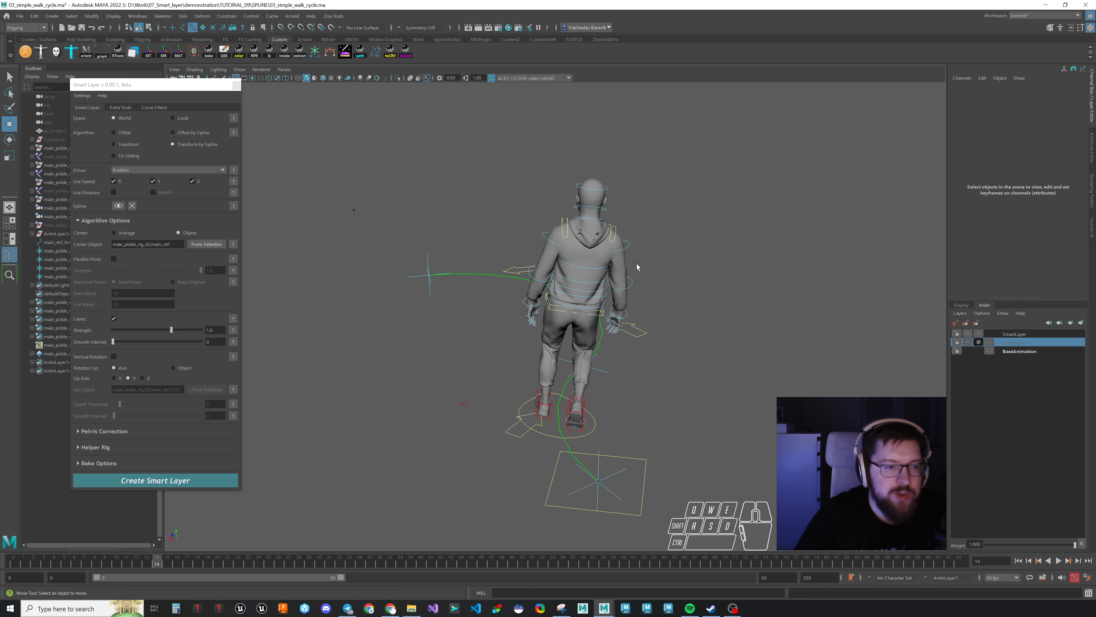
left_click_drag(644, 374, 726, 399, "alt")
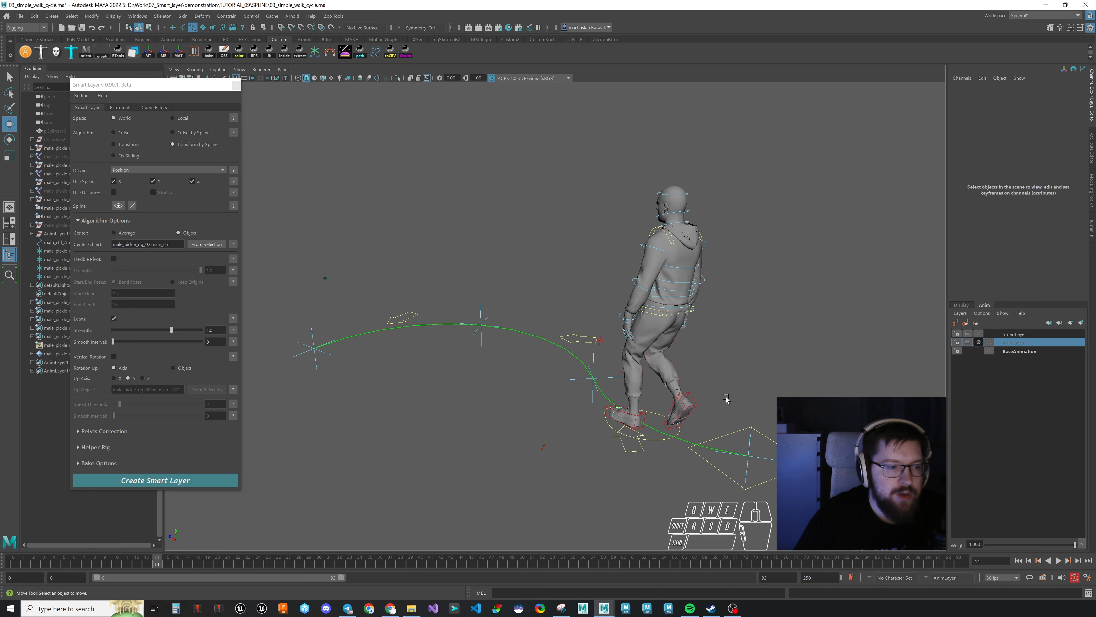
left_click_drag(337, 564, 492, 561)
mouse_move(552, 454)
left_mouse_down("alt")
mouse_move(503, 466)
mouse_move(556, 466)
left_mouse_up("alt")
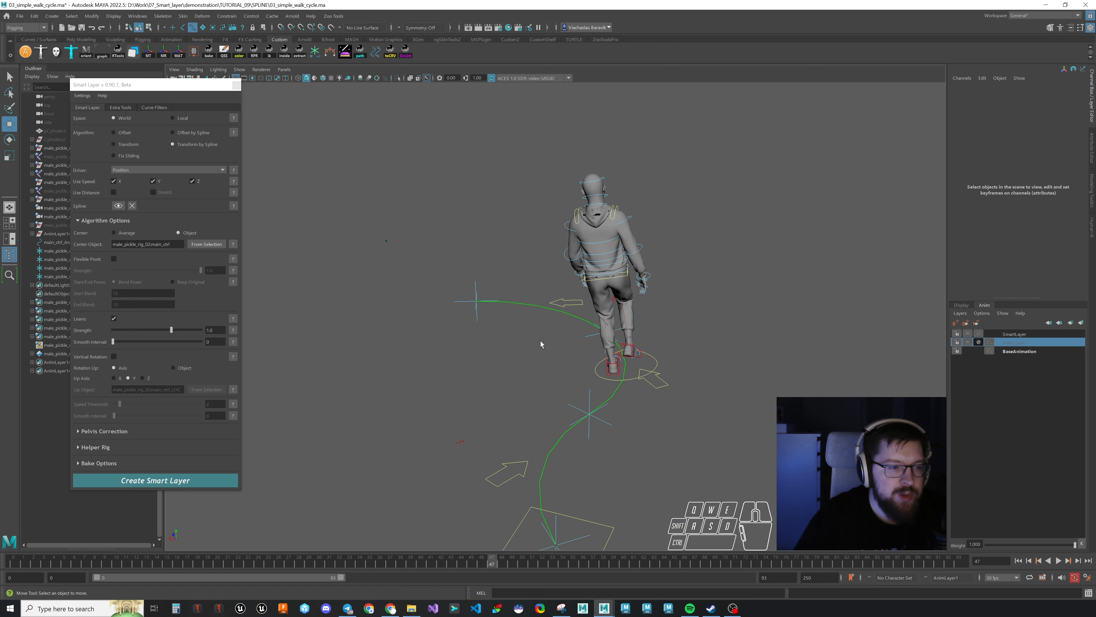
middle_click_drag(625, 388, 628, 369, "alt")
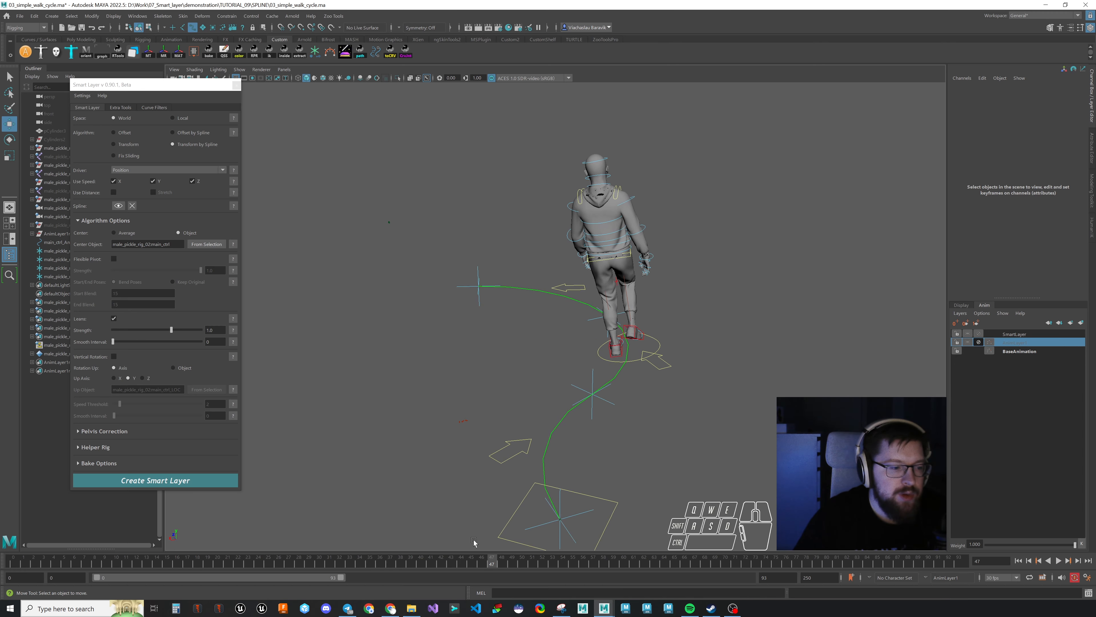
mouse_move(460, 566)
left_mouse_down()
mouse_move(113, 592)
mouse_move(445, 563)
left_mouse_up()
left_click_drag(564, 459, 583, 365, "alt")
middle_click_drag(584, 365, 561, 376, "alt")
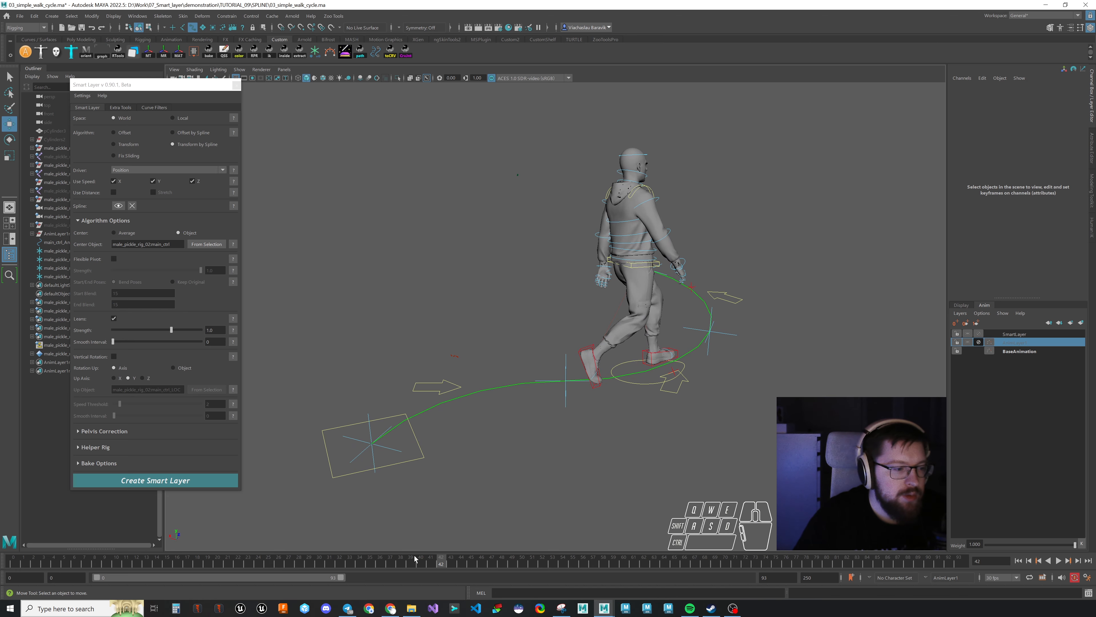
left_click_drag(415, 559, 328, 562)
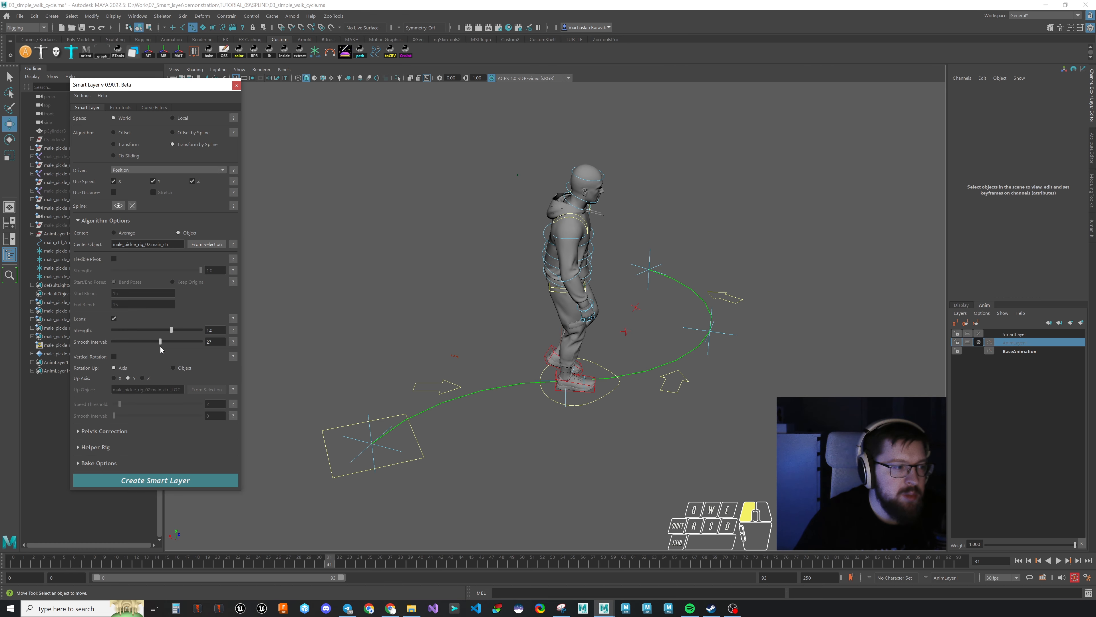
Step: Mute and lock the unsmoothed smart layer, unmute AnimLayer1, create another with the leans' Smooth Interval at 30 and play it
left_click(979, 342)
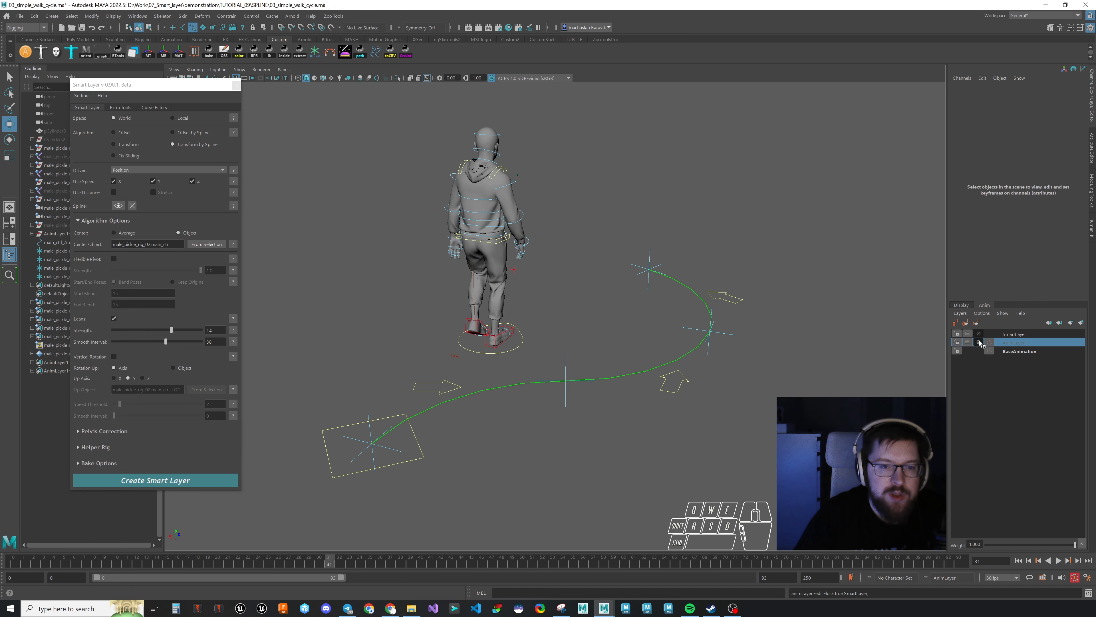
left_click(177, 484)
left_click(202, 567)
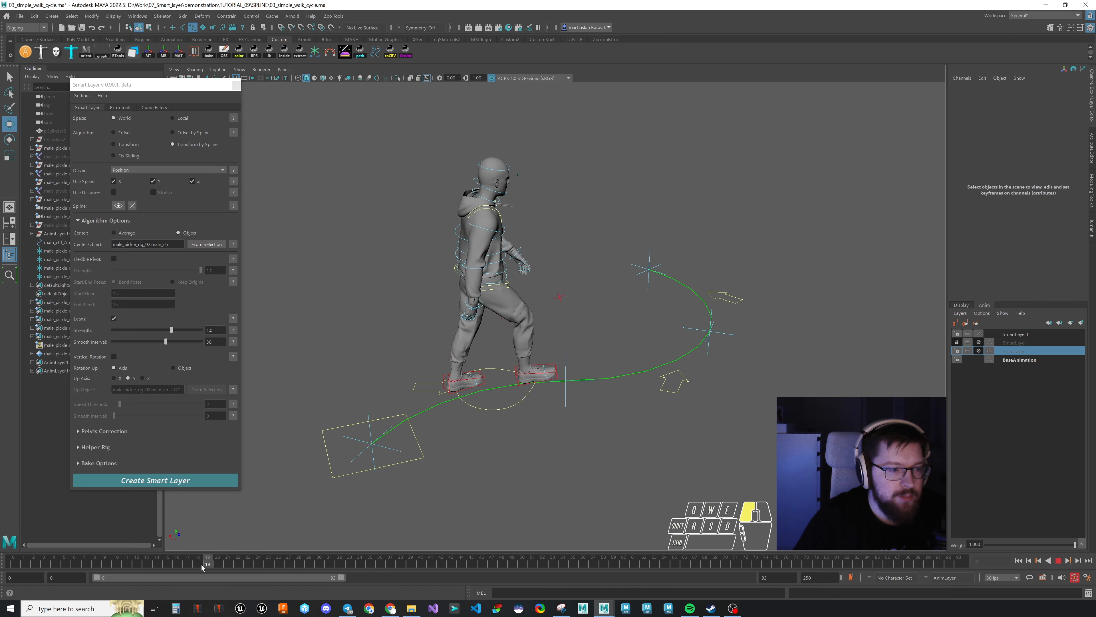
left_click_drag(202, 567, 213, 612)
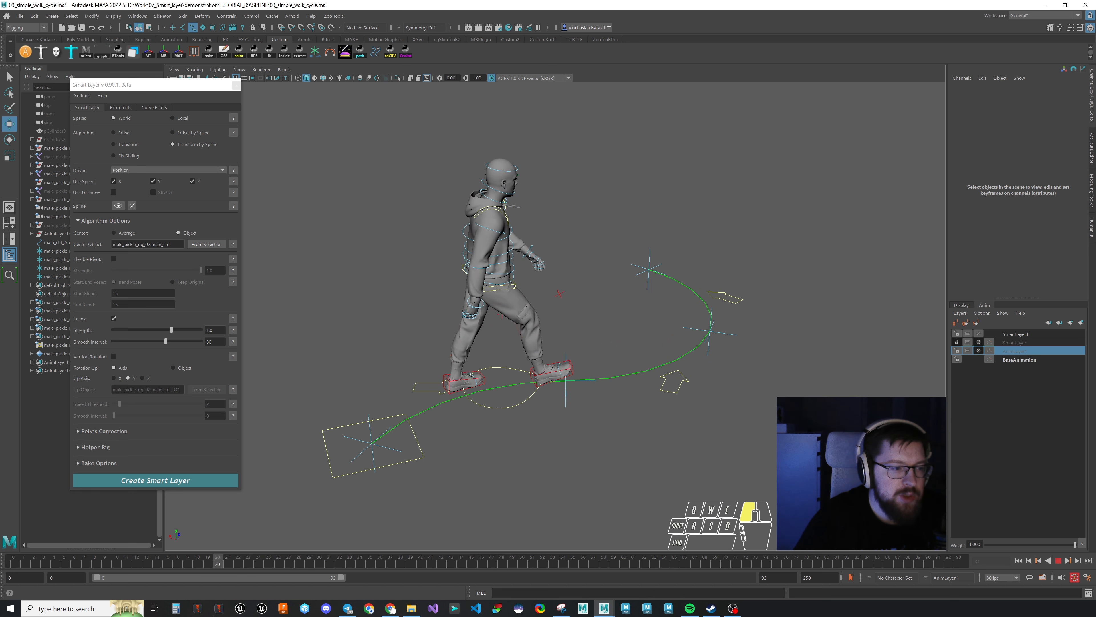
key("alt+v")
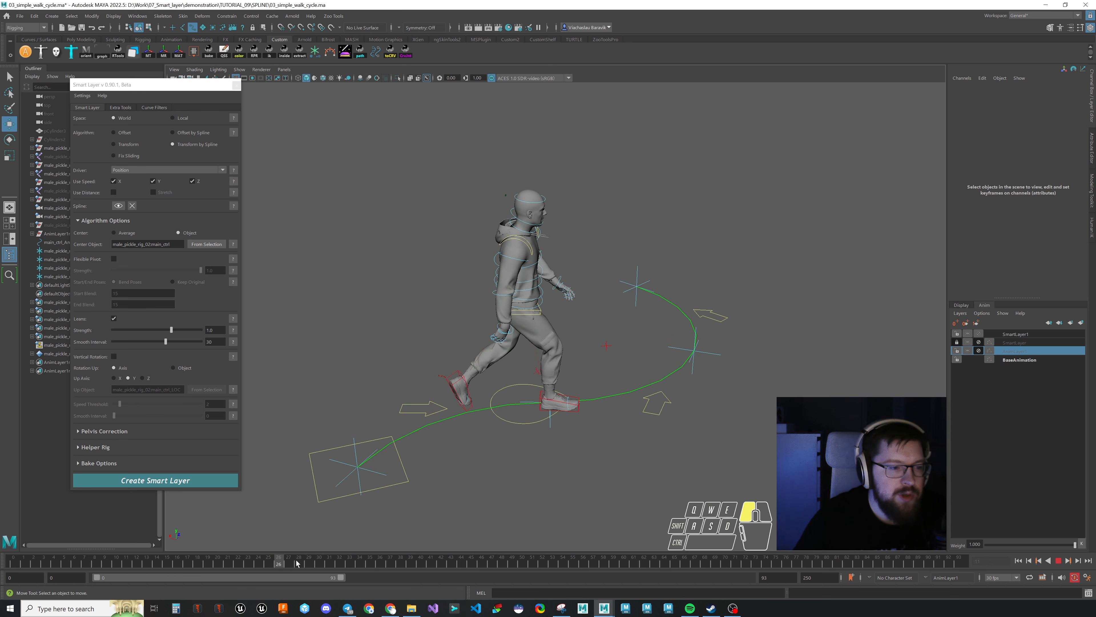
Step: Scrub the walk with the 30-frame smoothed leans further along the curved path to examine the body tilt
left_click_drag(553, 559, 675, 559)
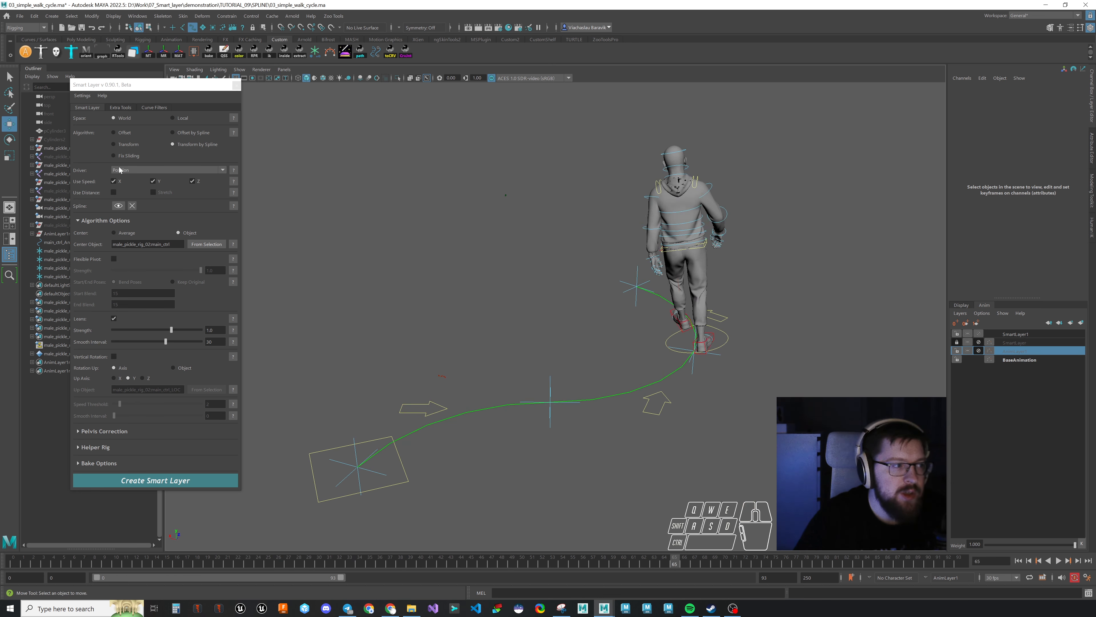
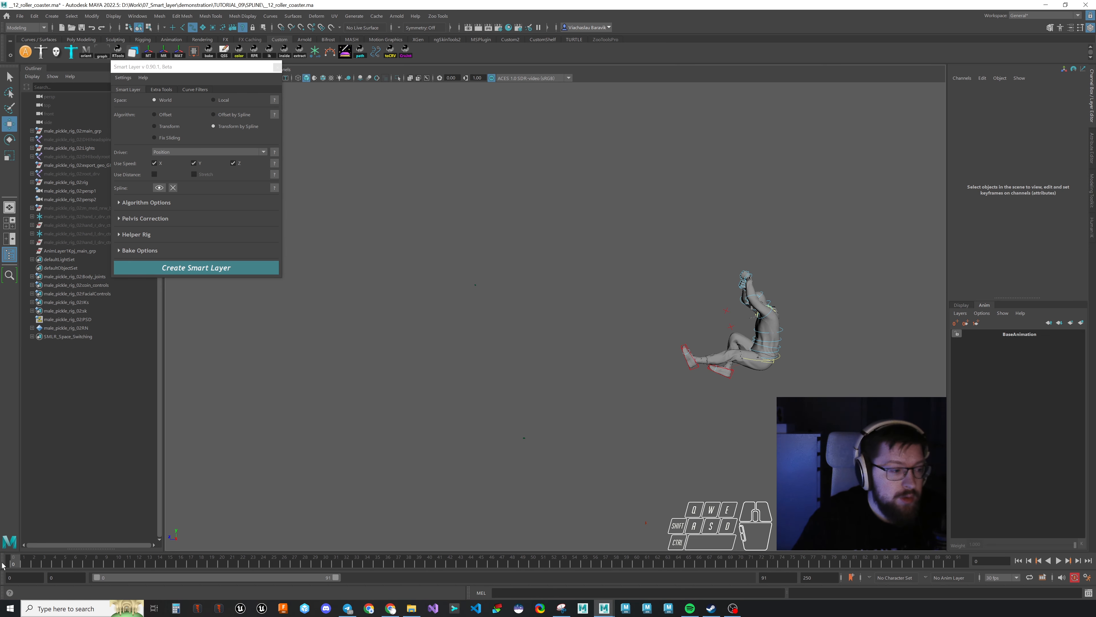
Step: In the 12_roller_coaster scene, scrub the opening frames to examine the seated character's raised-arm pose and travel
left_click_drag(13, 570, 16, 544)
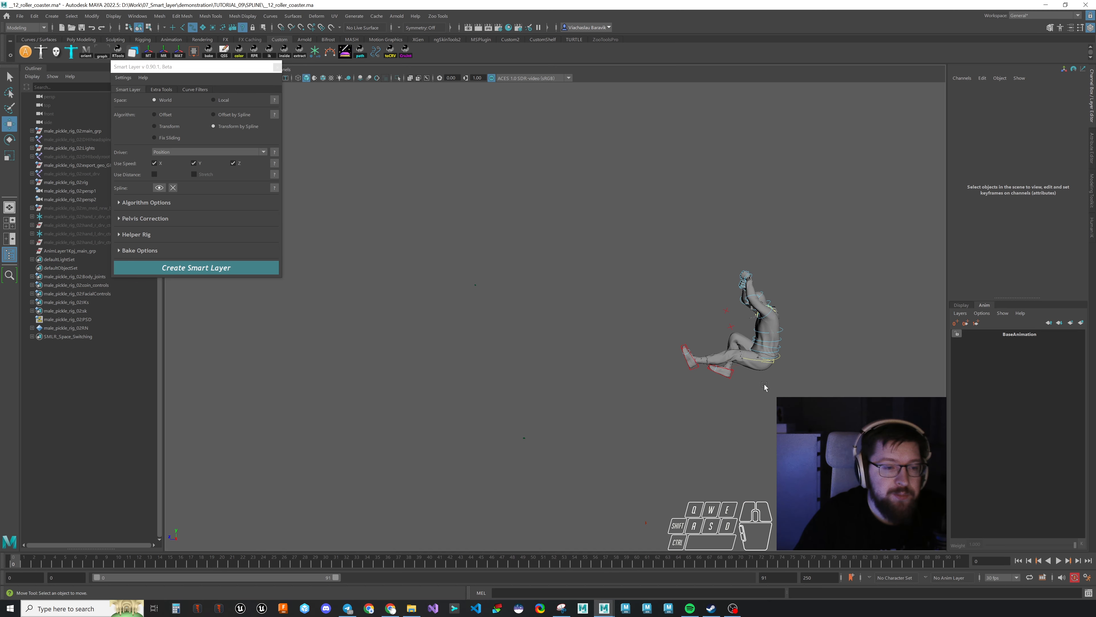
scroll(765, 387, "up", 5)
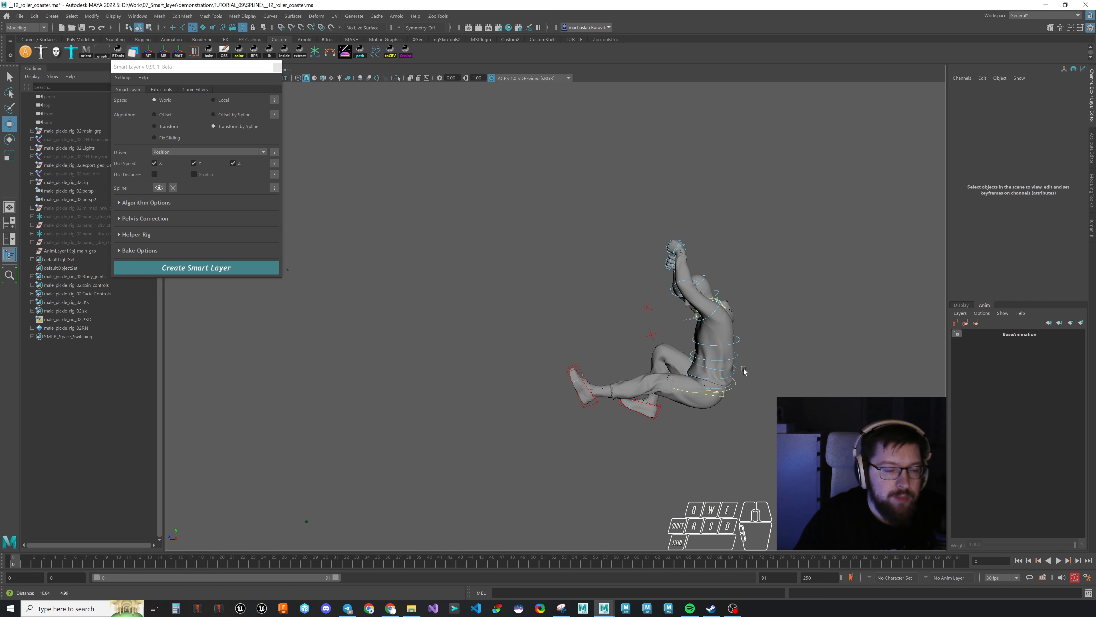
left_click_drag(13, 563, 141, 560)
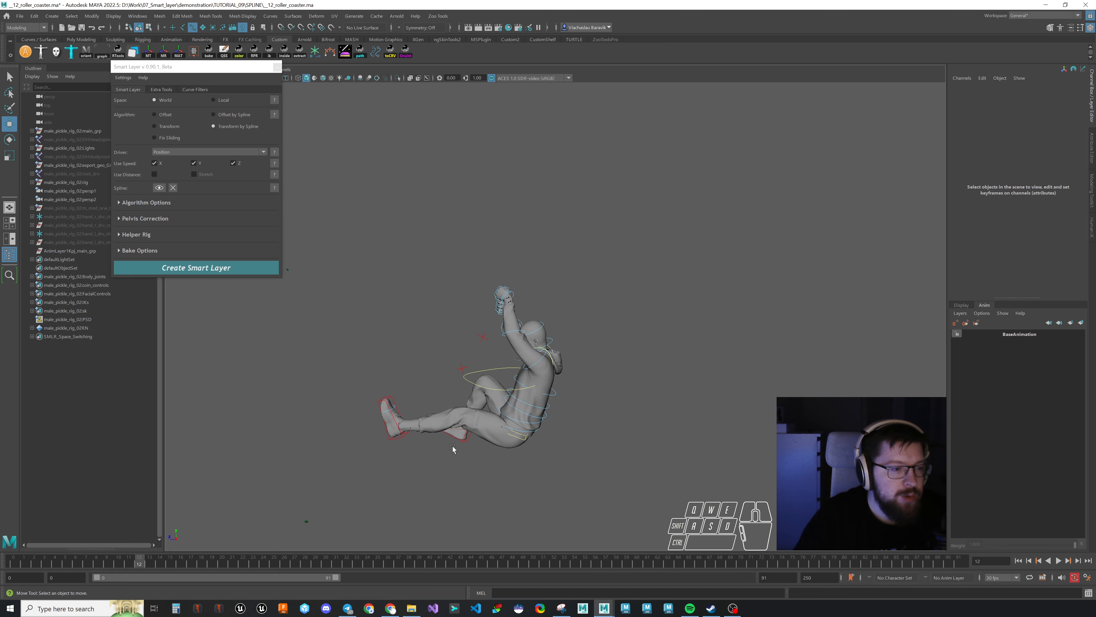
middle_click_drag(493, 445, 729, 412, "alt")
scroll(487, 438, "down", 3)
right_click_drag(619, 412, 631, 444, "alt")
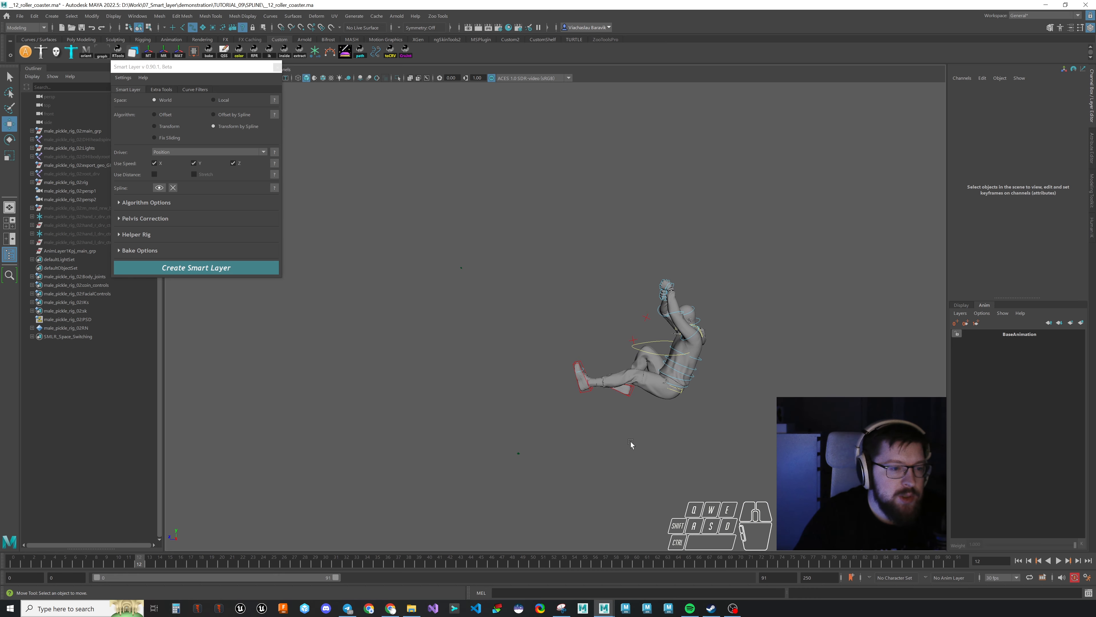
left_click_drag(145, 564, 44, 514)
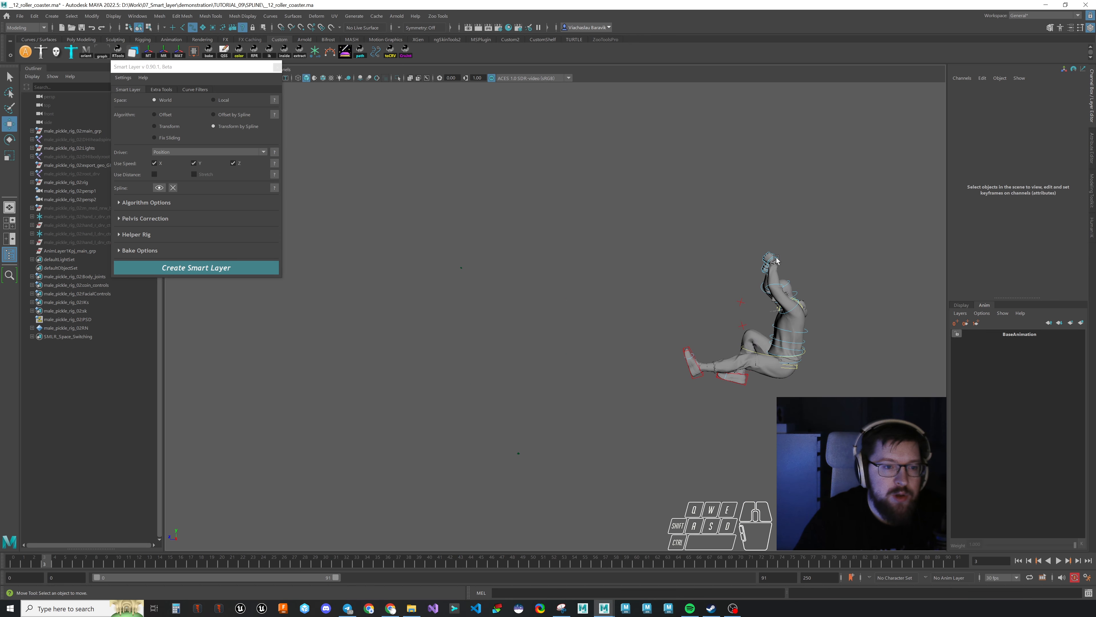
left_click_drag(18, 561, 168, 550)
Step: Select the left-hand control's locator and create a new locator from it carrying its animation
left_click(658, 273)
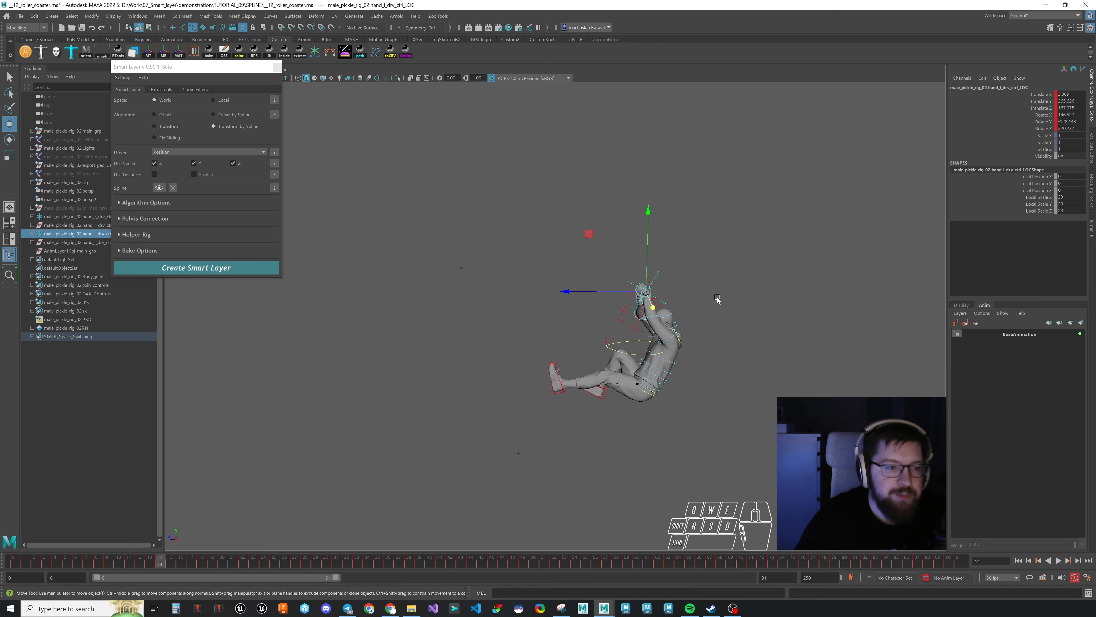
key("f")
right_click_drag(717, 323, 637, 327, "alt")
middle_click_drag(637, 328, 686, 253, "alt")
right_click_drag(686, 252, 647, 299, "alt")
left_click_drag(648, 299, 626, 313, "alt")
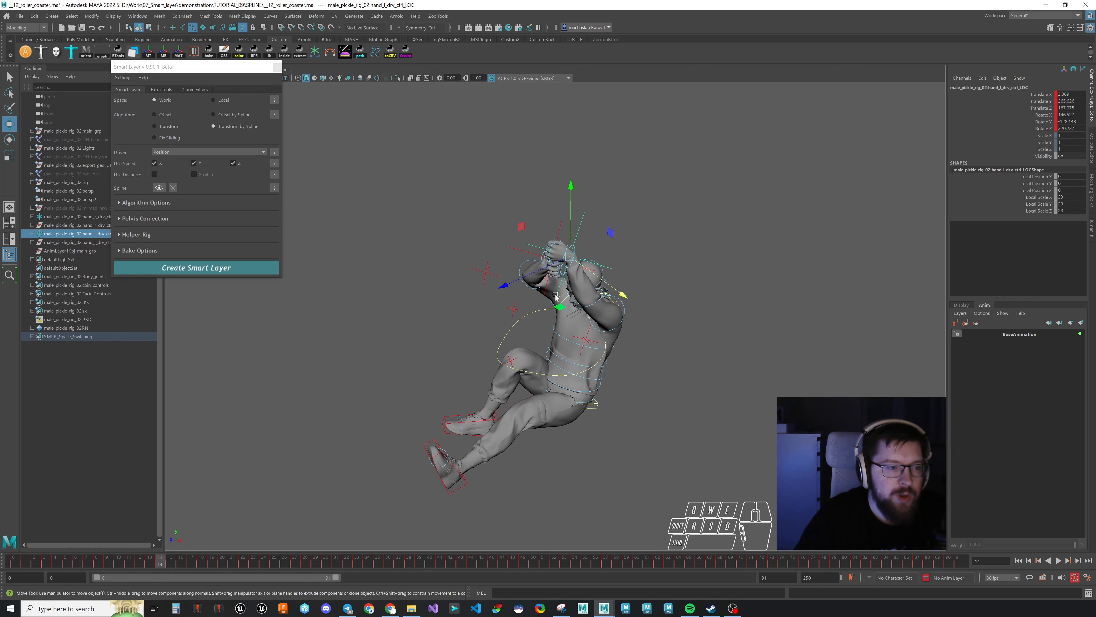
left_click_drag(555, 296, 540, 270, "alt")
left_click_drag(622, 293, 534, 304, "alt")
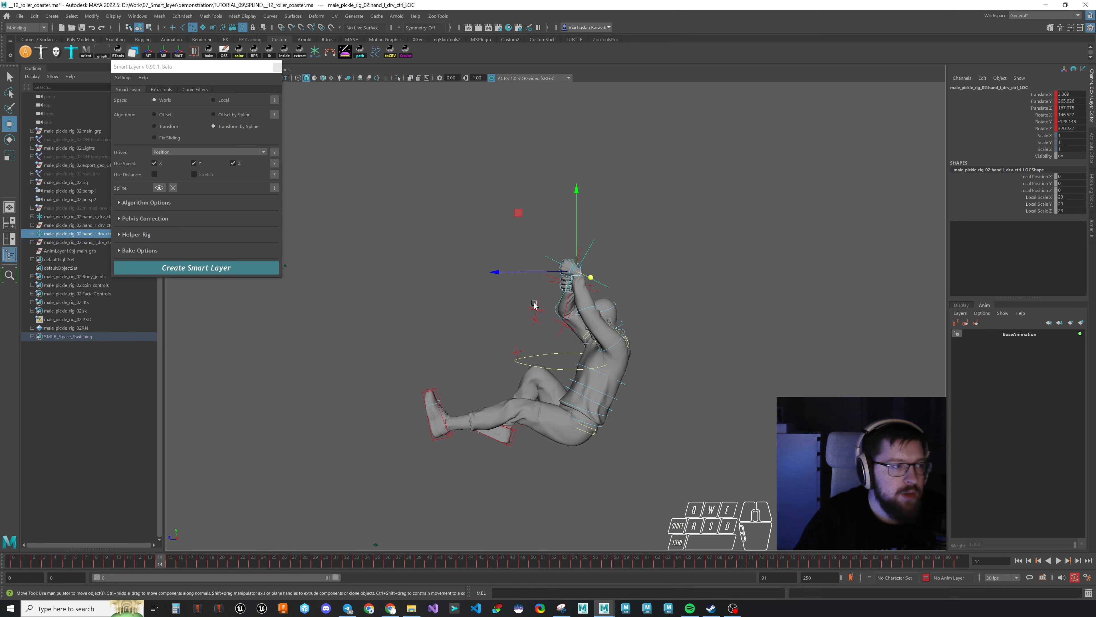
left_click(160, 89)
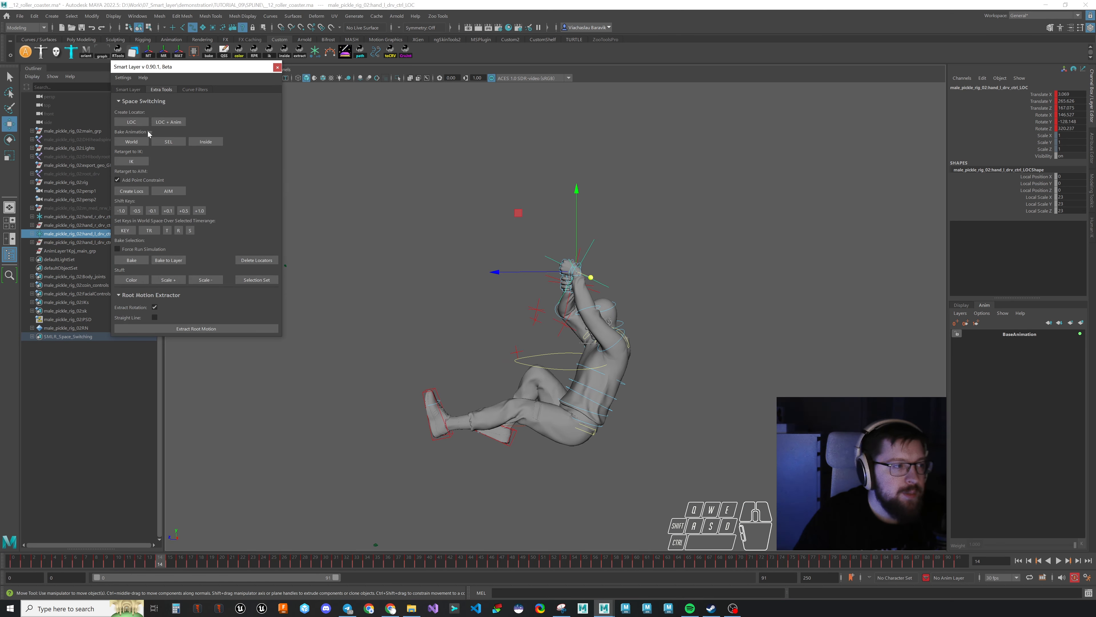
left_click(177, 141)
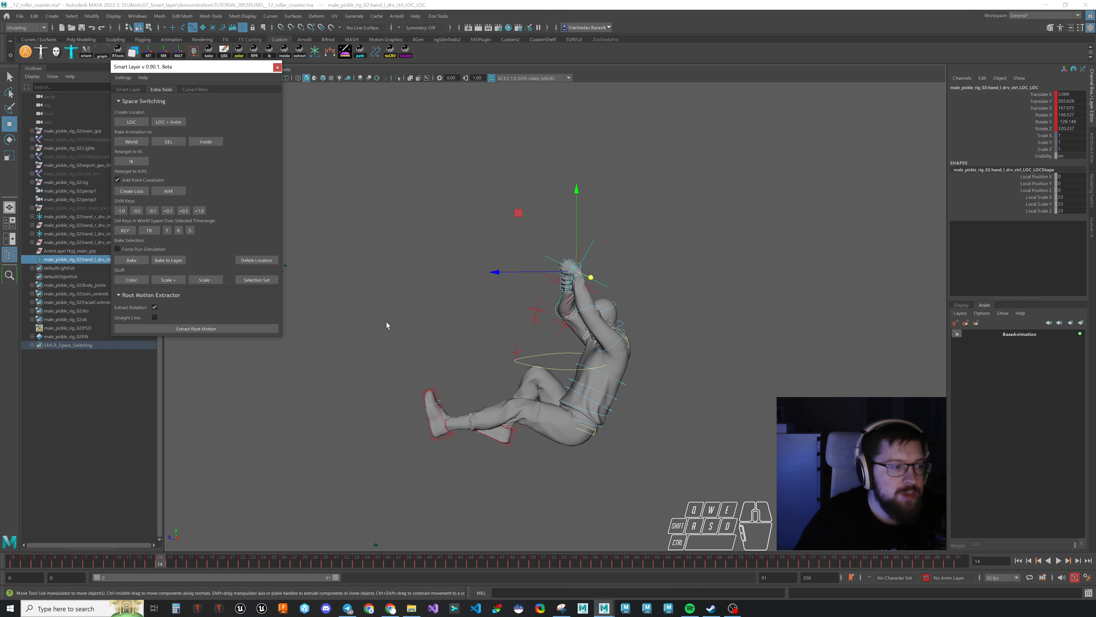
Step: Enlarge the new hand locator and color it yellow
left_click(176, 280)
left_click(175, 280)
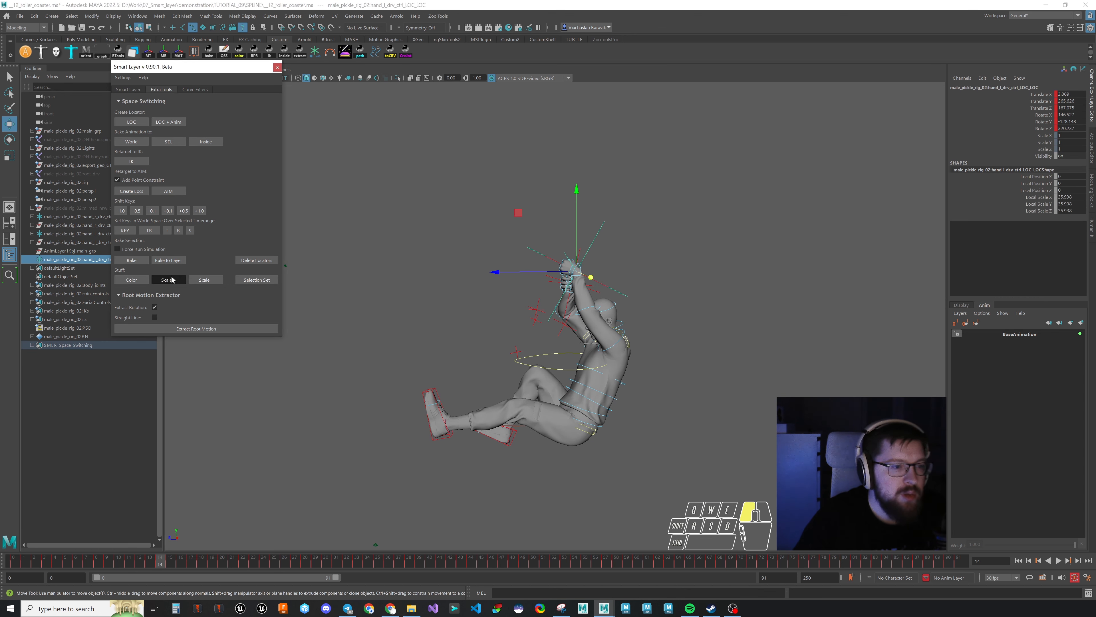
left_click(131, 279)
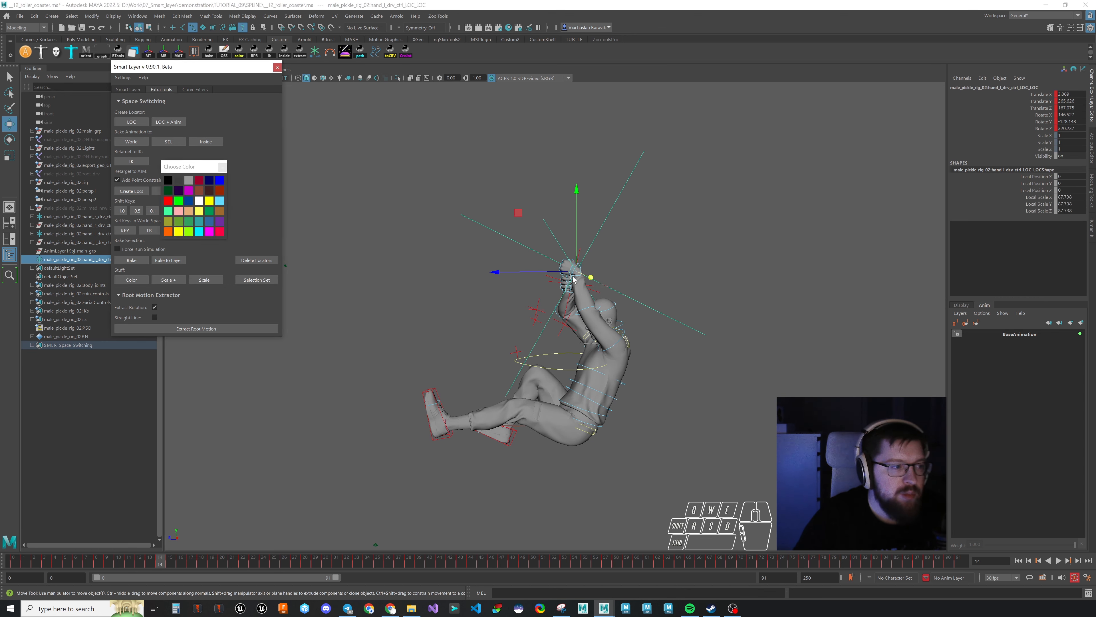
left_click(208, 200)
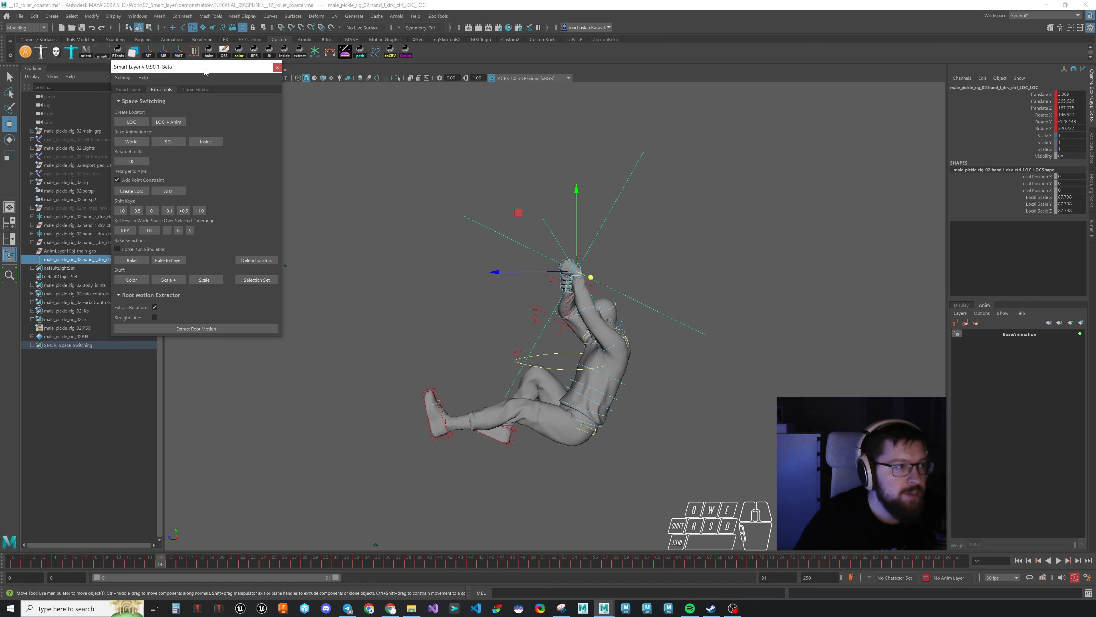
left_click_drag(205, 71, 301, 81)
Step: Rename the new locator to TMP_MAIN and clear the selection
double_click(94, 259)
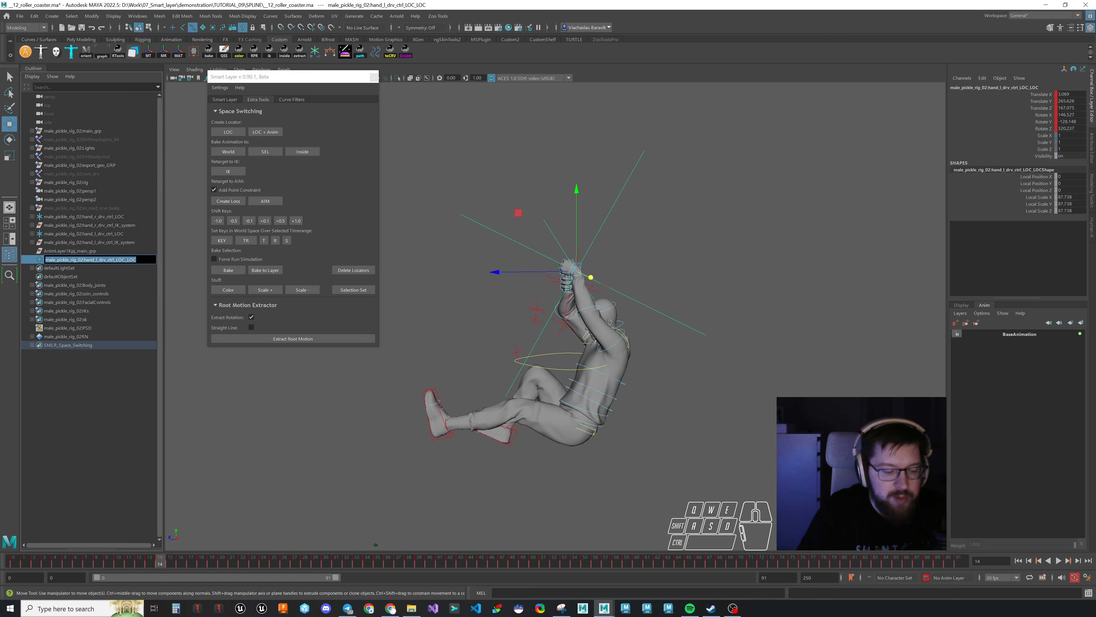
type("TMP_MAIN")
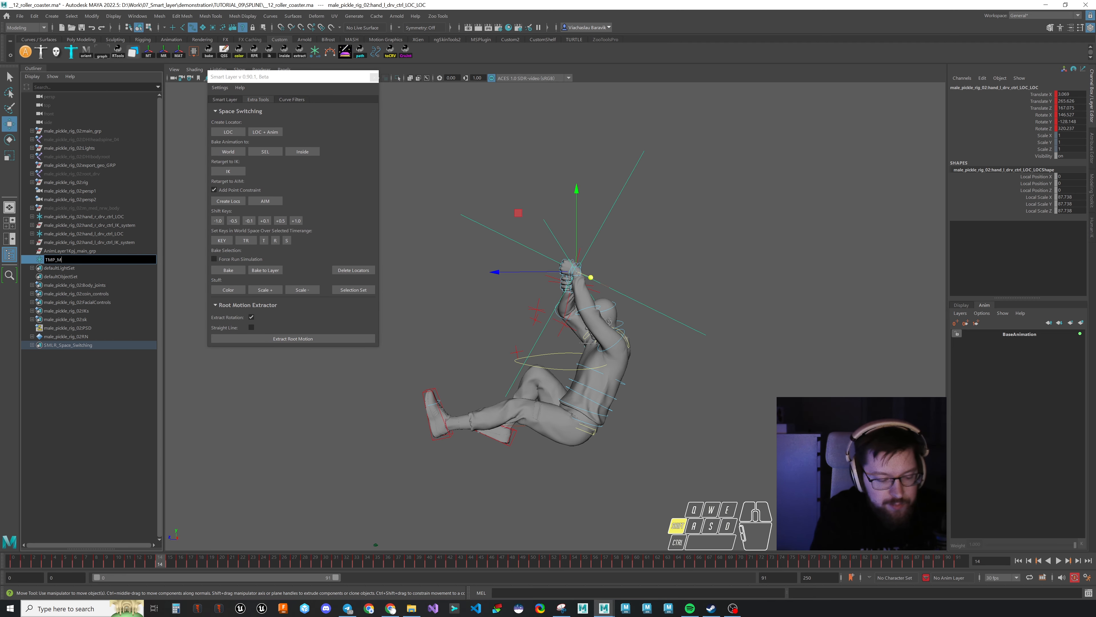
key("Return")
left_click(640, 250)
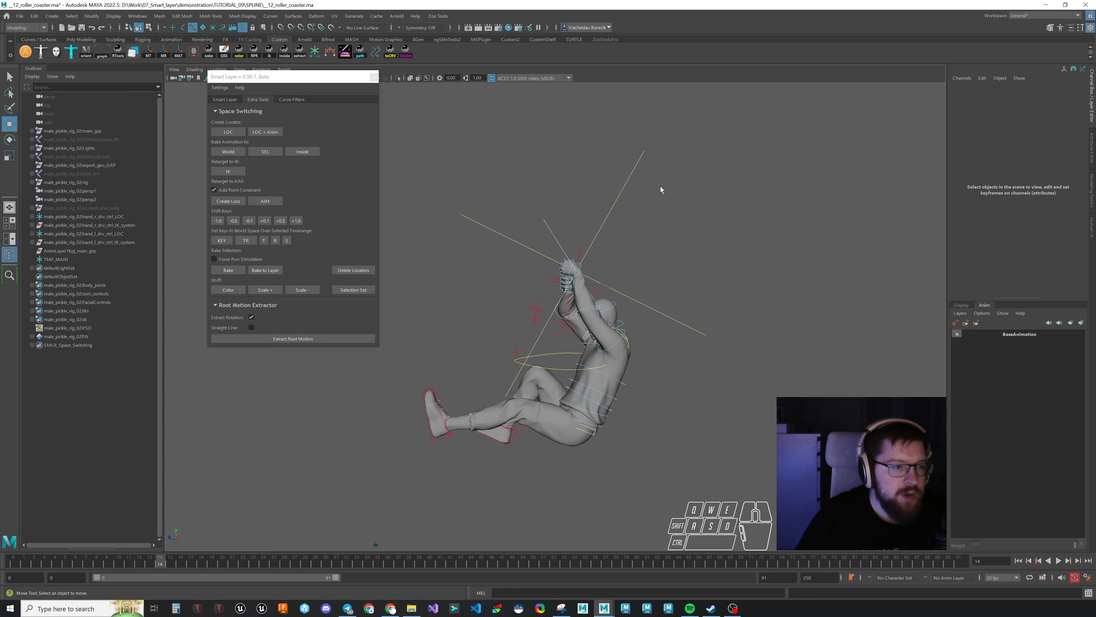
Step: Delete all keys on TMP_MAIN's Rotate X, Y and Z curves in the Graph Editor
left_click(622, 177)
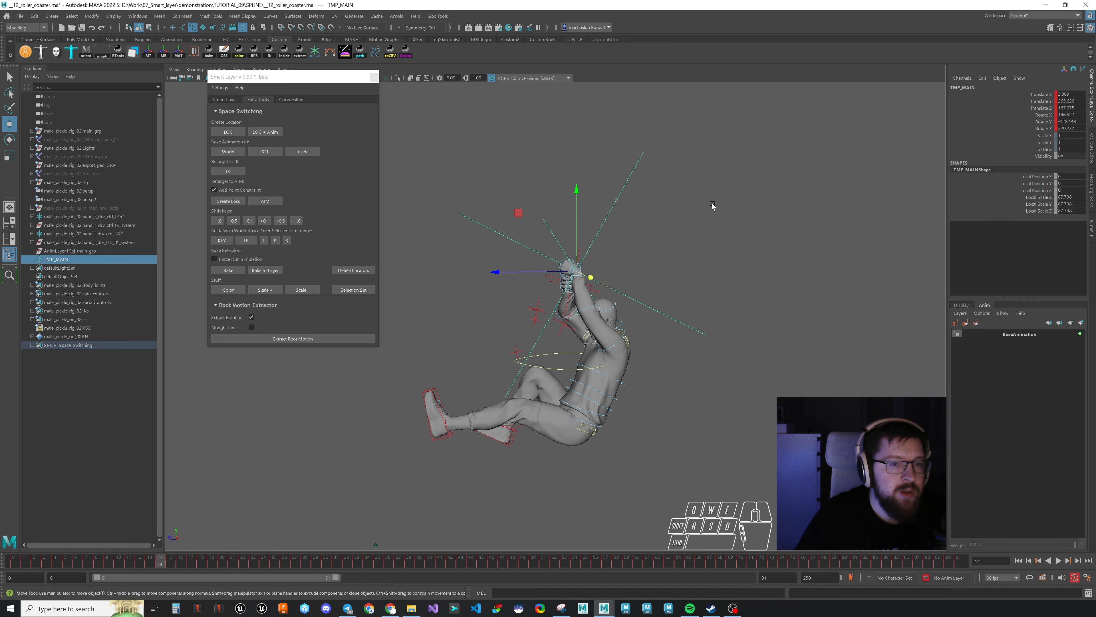
left_click_drag(1095, 73, 496, 32)
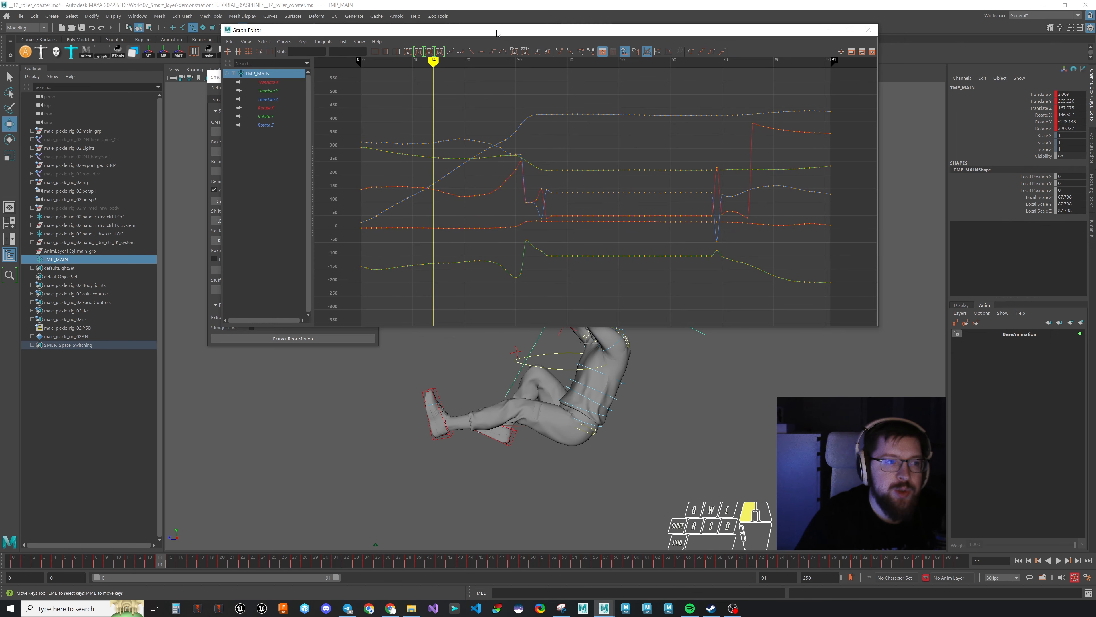
left_click(265, 108)
left_click(266, 125, "shift")
left_click_drag(857, 305, 342, 81)
key("Delete")
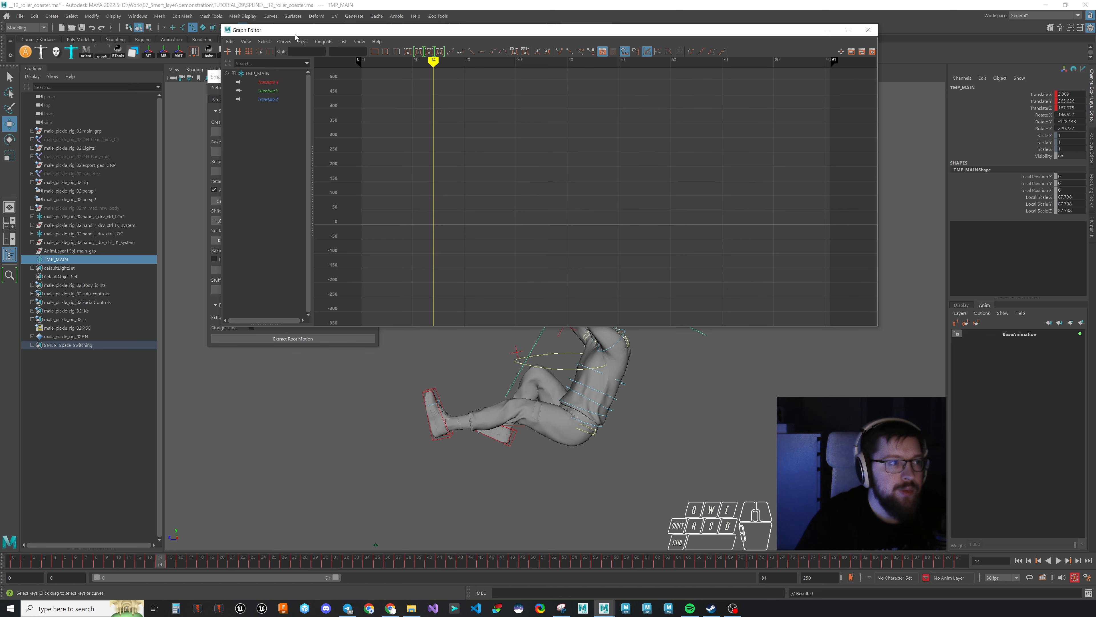
Step: Put the Graph Editor away and set TMP_MAIN's Rotate X, Y and Z to 0
left_click_drag(295, 34, 1095, 78)
left_click_drag(1068, 115, 1073, 130)
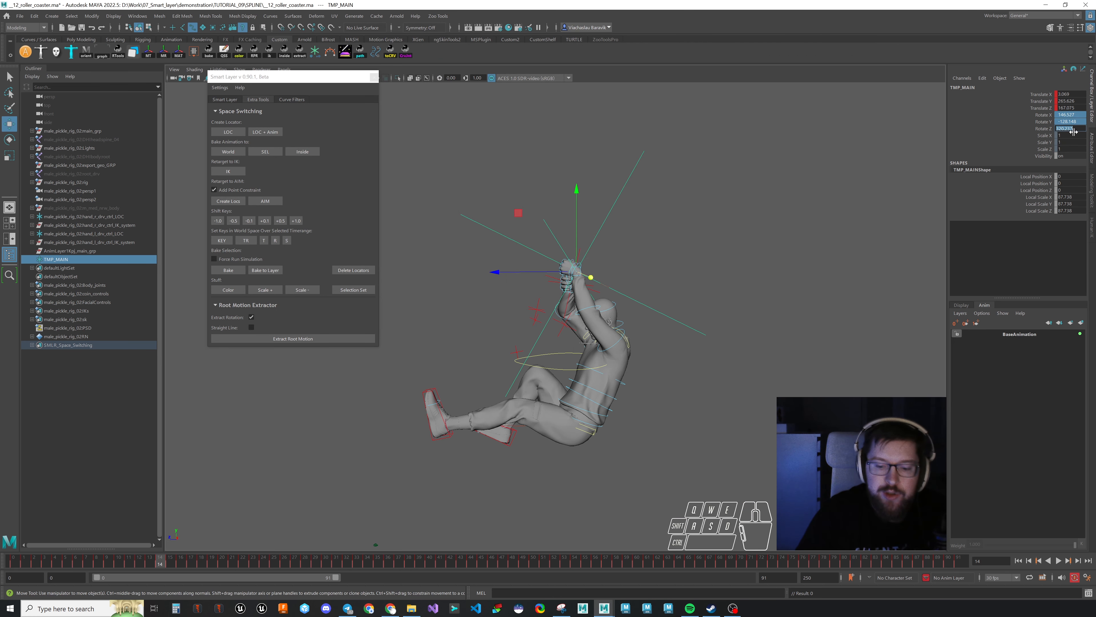
type("0")
key("Return")
Step: Scrub through the animation to check how the TMP_MAIN locator follows the character's hands
right_click_drag(721, 323, 480, 347, "alt")
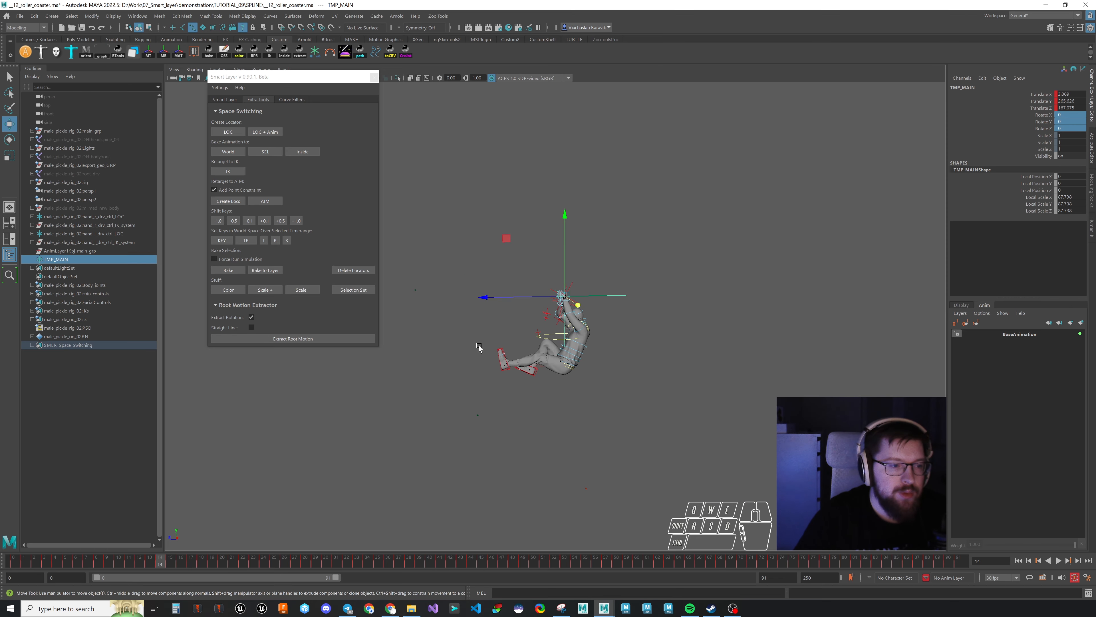
middle_click_drag(480, 347, 634, 316, "alt")
left_click_drag(633, 316, 609, 362, "alt")
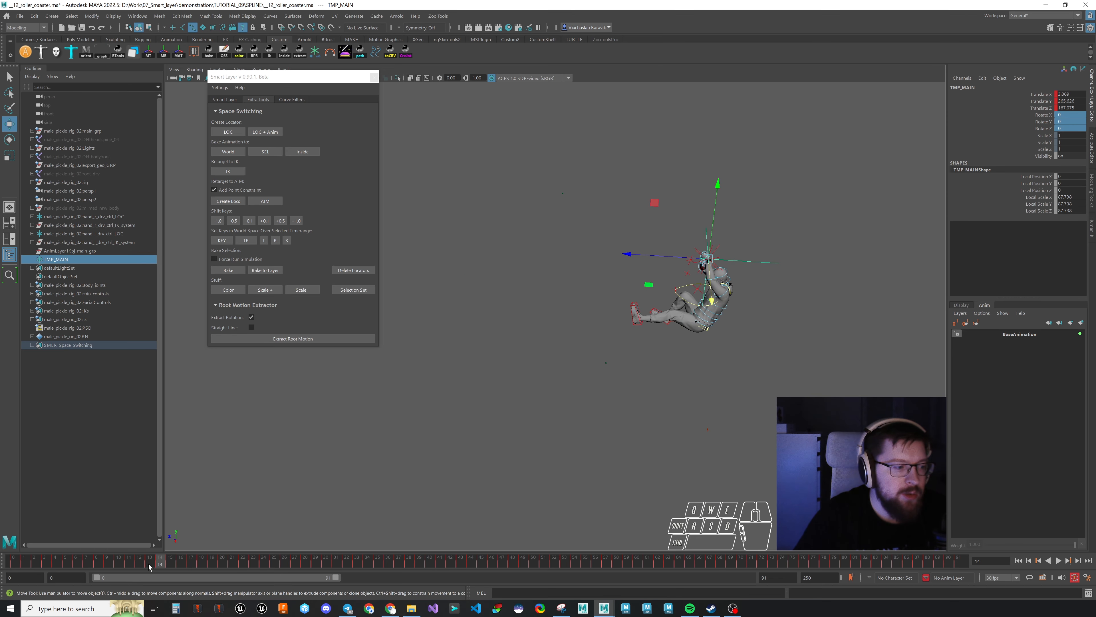
left_click_drag(149, 566, 989, 518)
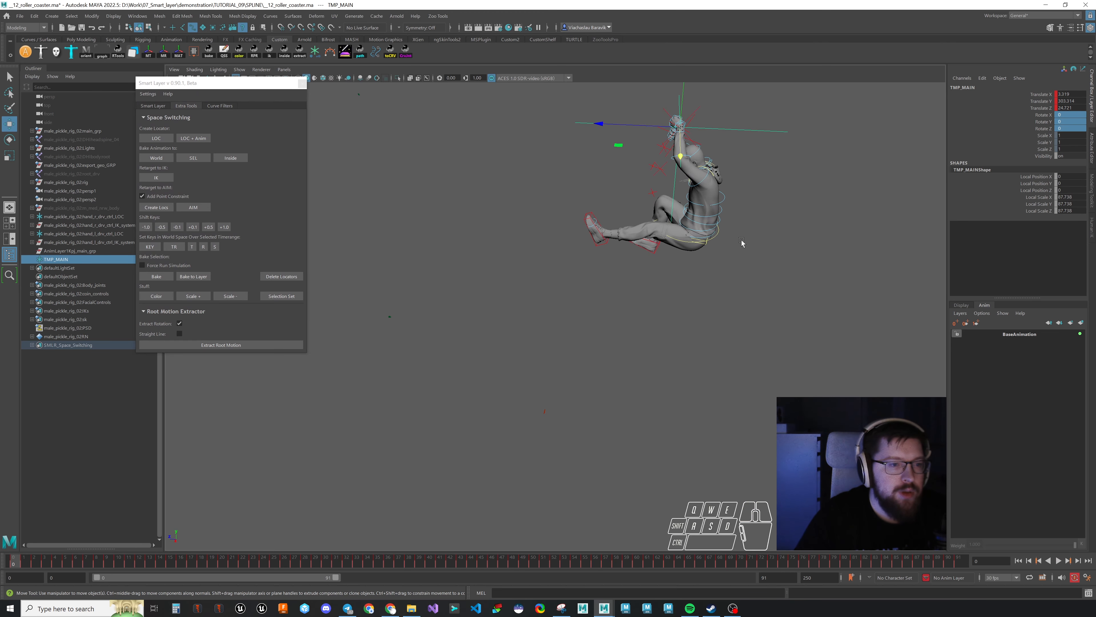
Step: Test-move the character's main control up and back at frame 0, and undo the move
left_click_drag(742, 243, 697, 328)
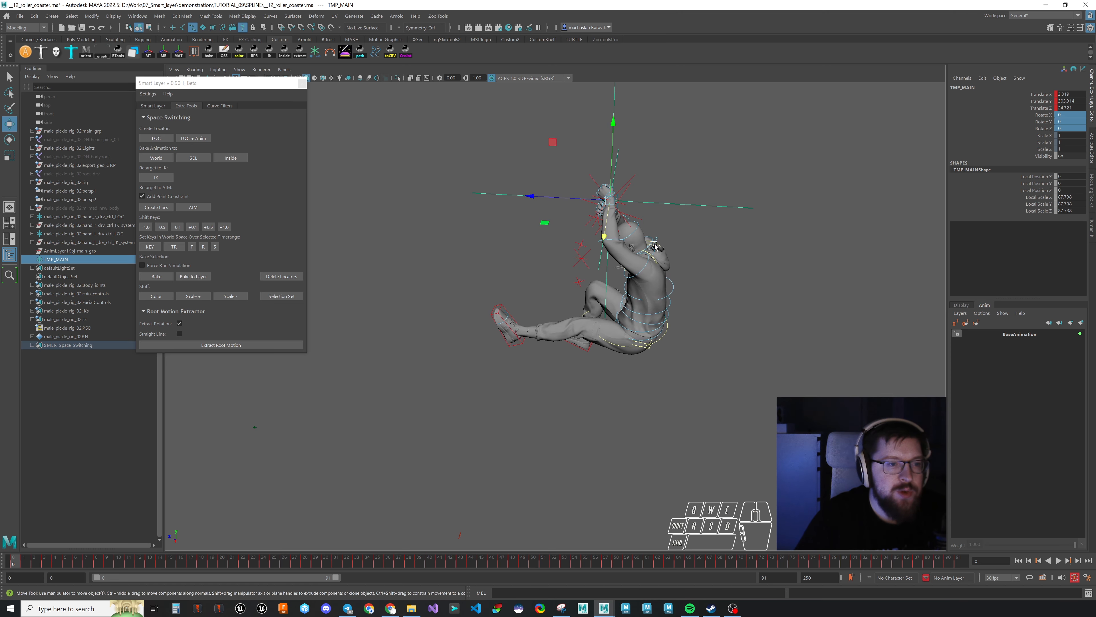
right_click_drag(587, 264, 755, 374, "alt")
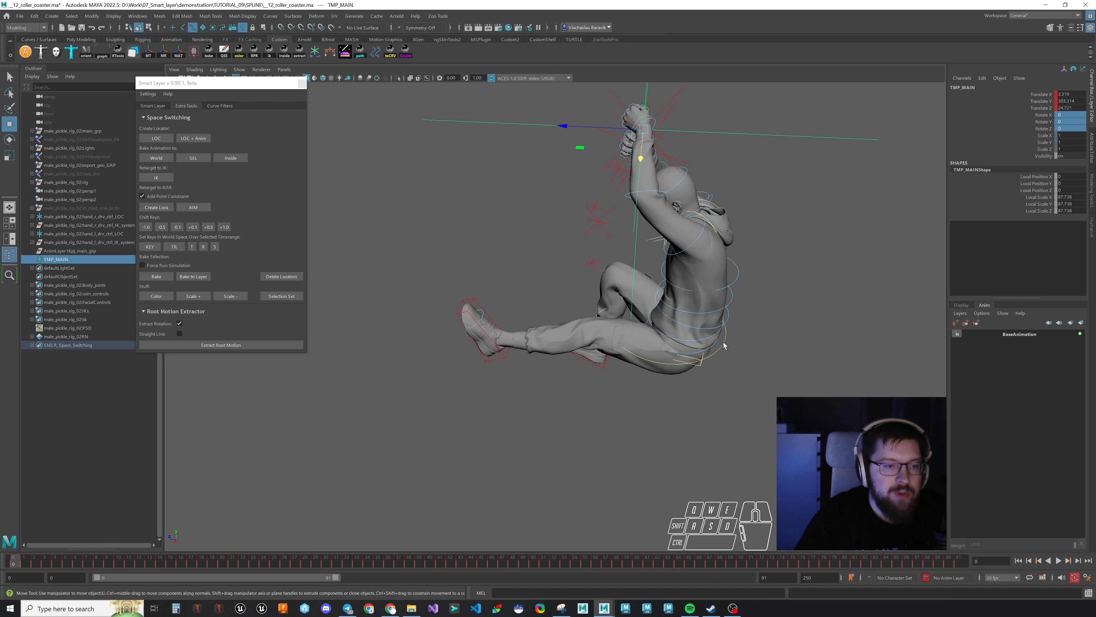
left_click(726, 353)
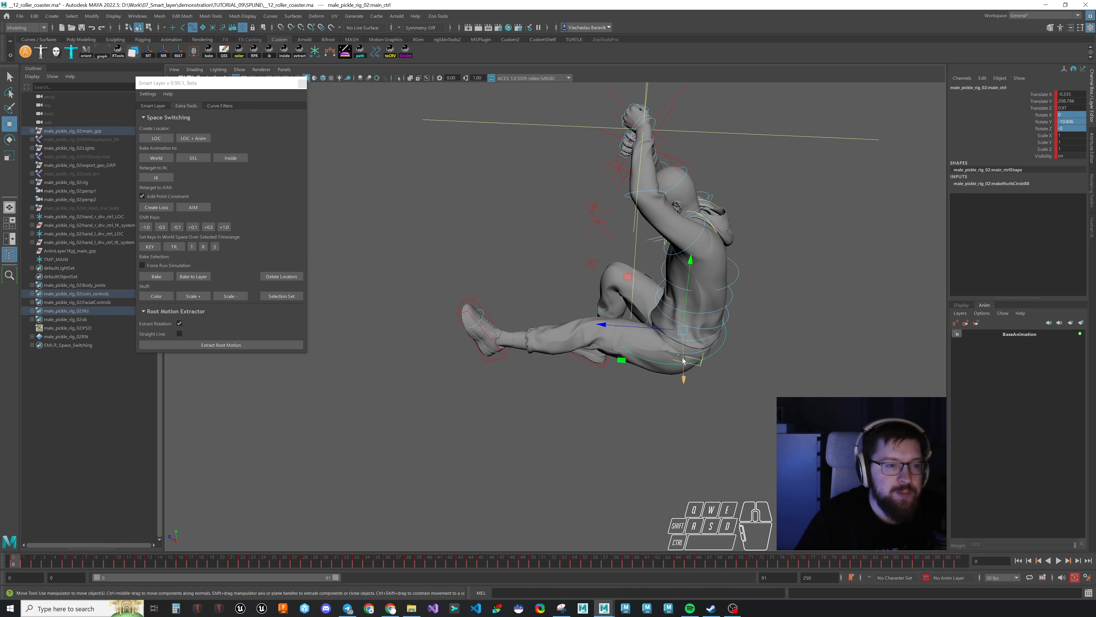
left_click_drag(683, 361, 794, 309)
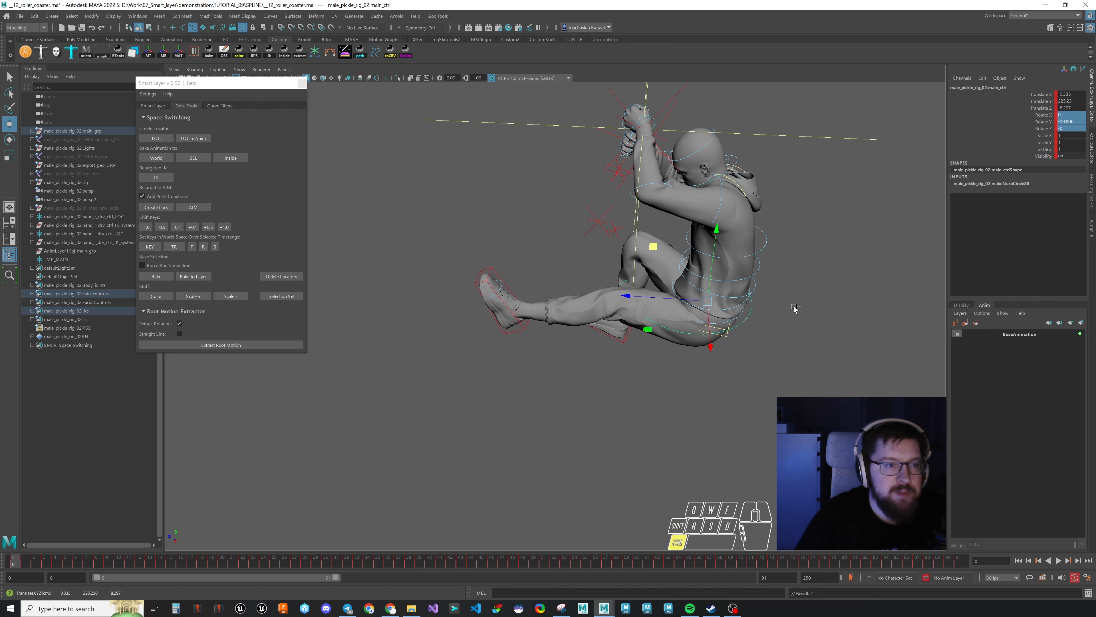
key("ctrl+z")
Step: Add both hand locators and lastly TMP_MAIN to the main control selection, and bake the animation inside TMP_MAIN
middle_click_drag(771, 175, 737, 289, "alt")
left_click_drag(636, 212, 663, 241, "shift")
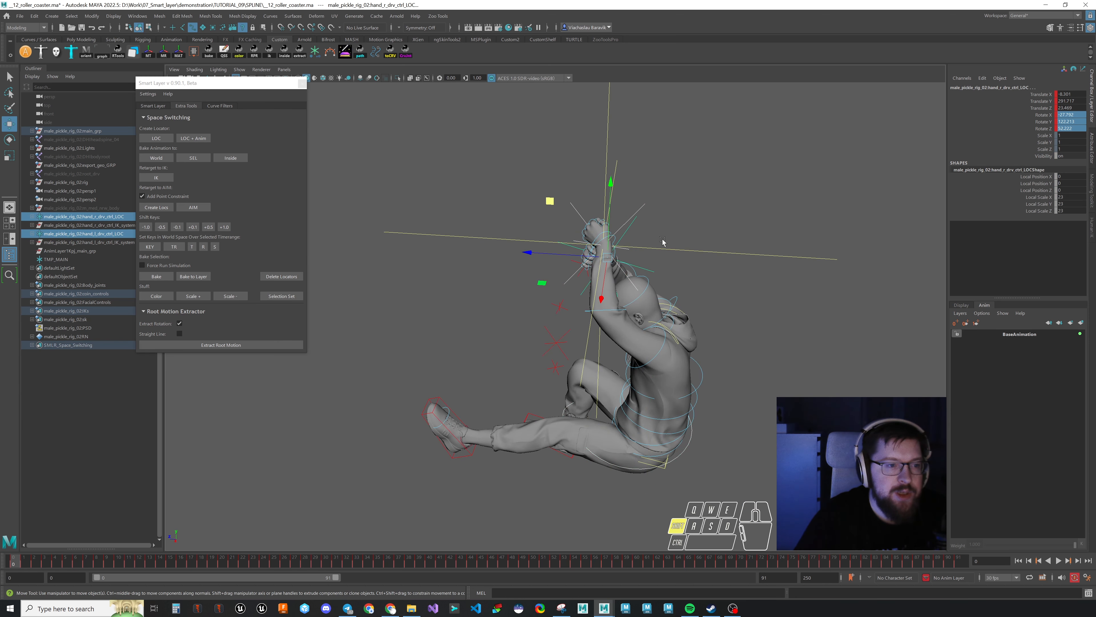
middle_click_drag(742, 321, 739, 275, "alt")
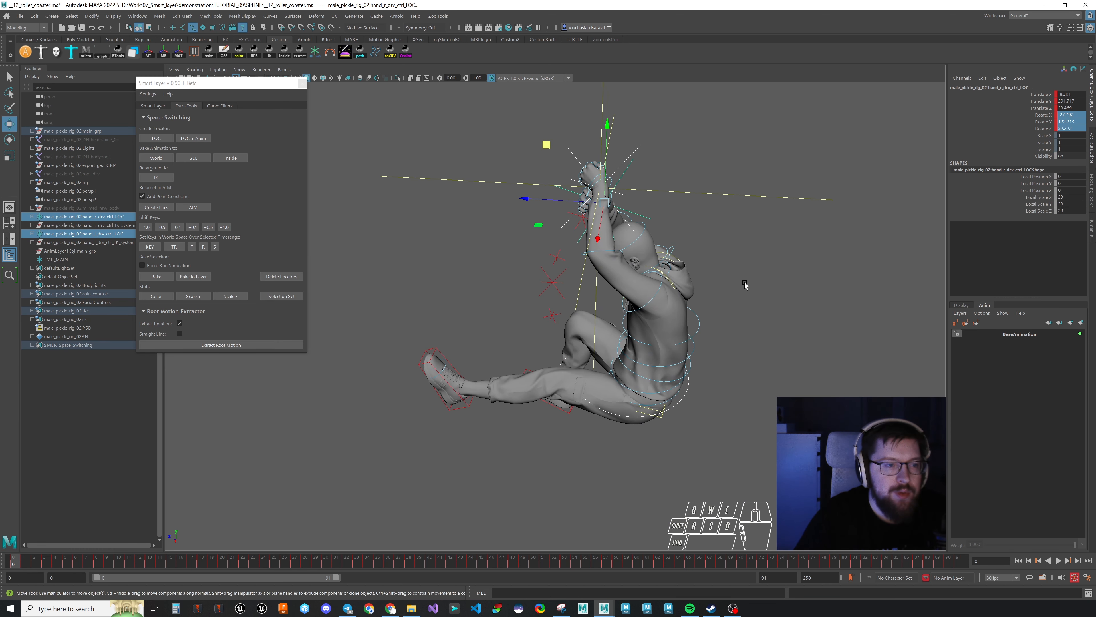
left_click_drag(759, 169, 712, 256, "shift")
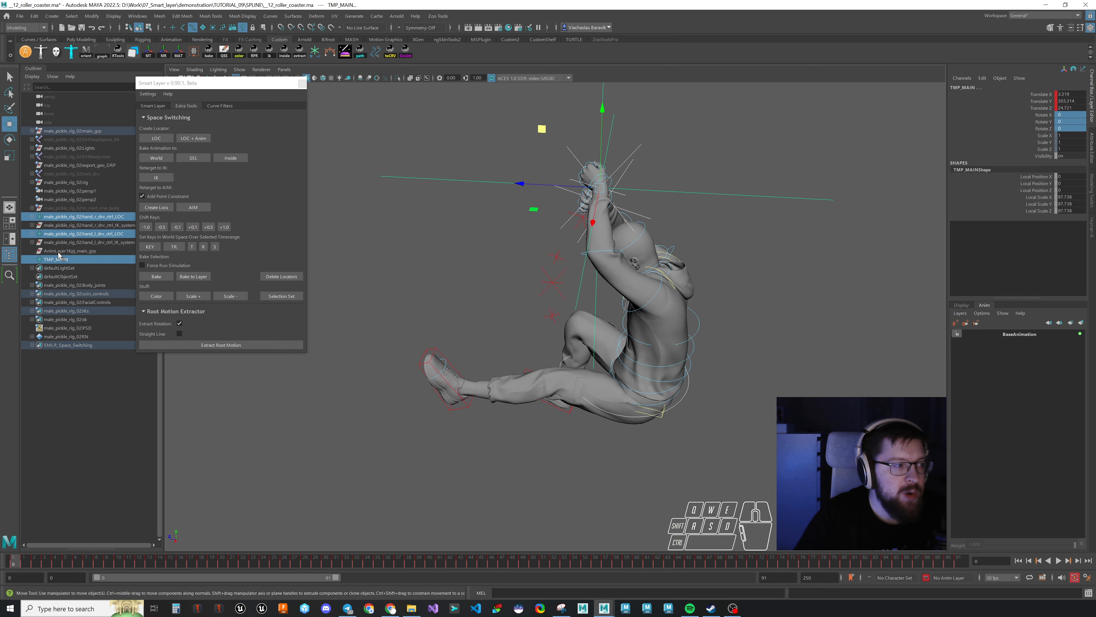
left_click(230, 158)
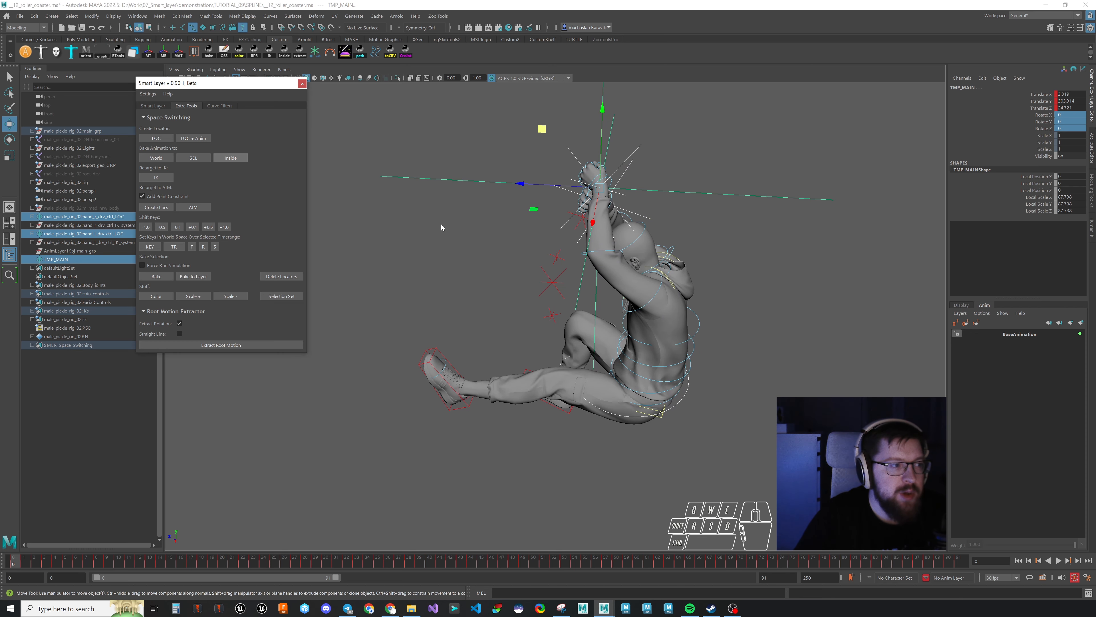
scroll(838, 288, "down", 3)
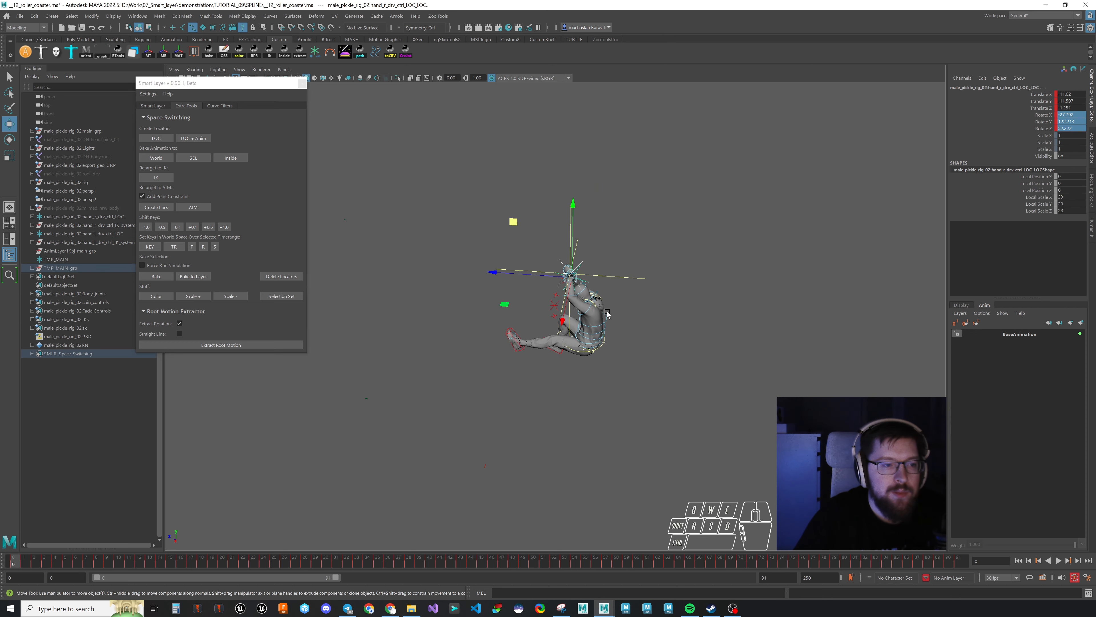
middle_click_drag(631, 299, 741, 274, "alt")
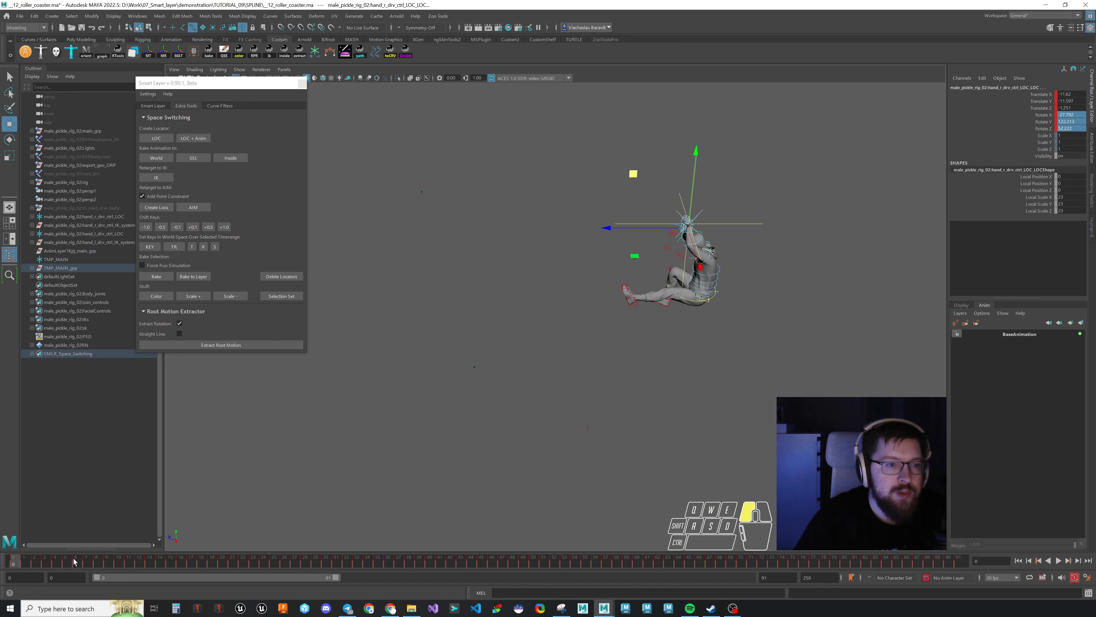
Step: Play back the baked animation and test-move the TMP_MAIN locator at frame 0, undoing the move
key("alt+v")
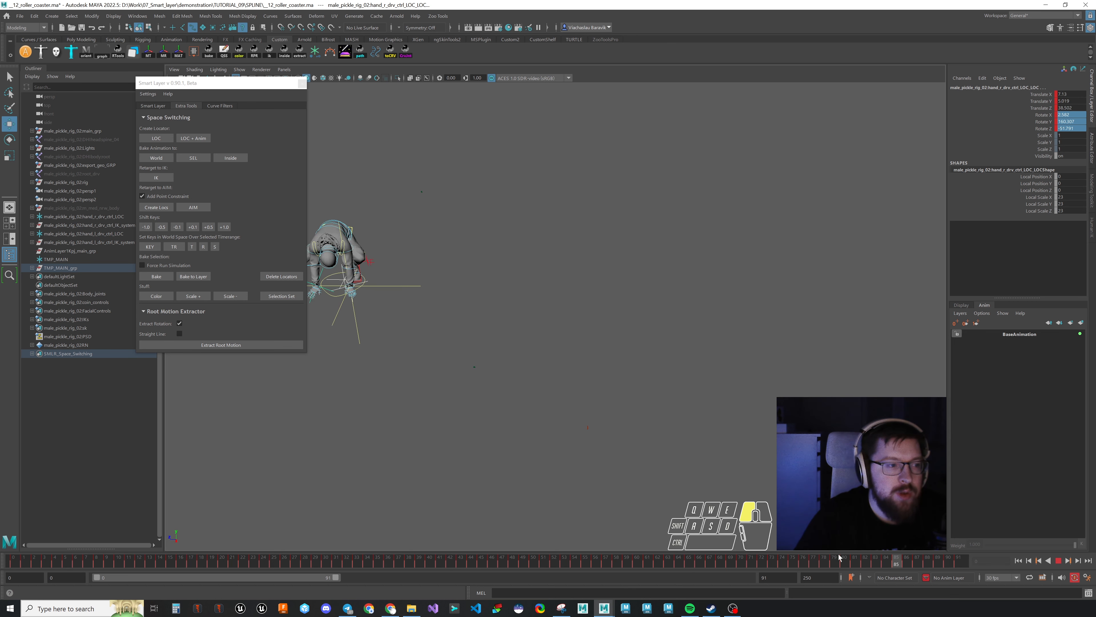
left_click_drag(839, 557, 12, 510)
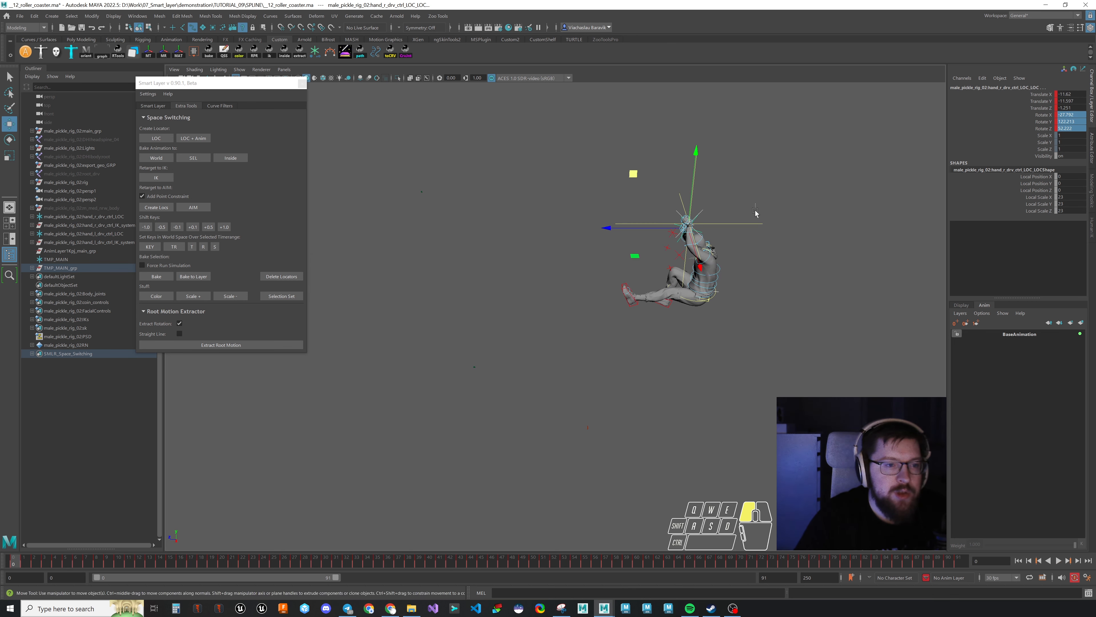
left_click_drag(756, 211, 764, 224)
mouse_move(641, 169)
left_mouse_down()
mouse_move(607, 169)
mouse_move(676, 154)
mouse_move(654, 181)
left_mouse_up()
key("ctrl+z")
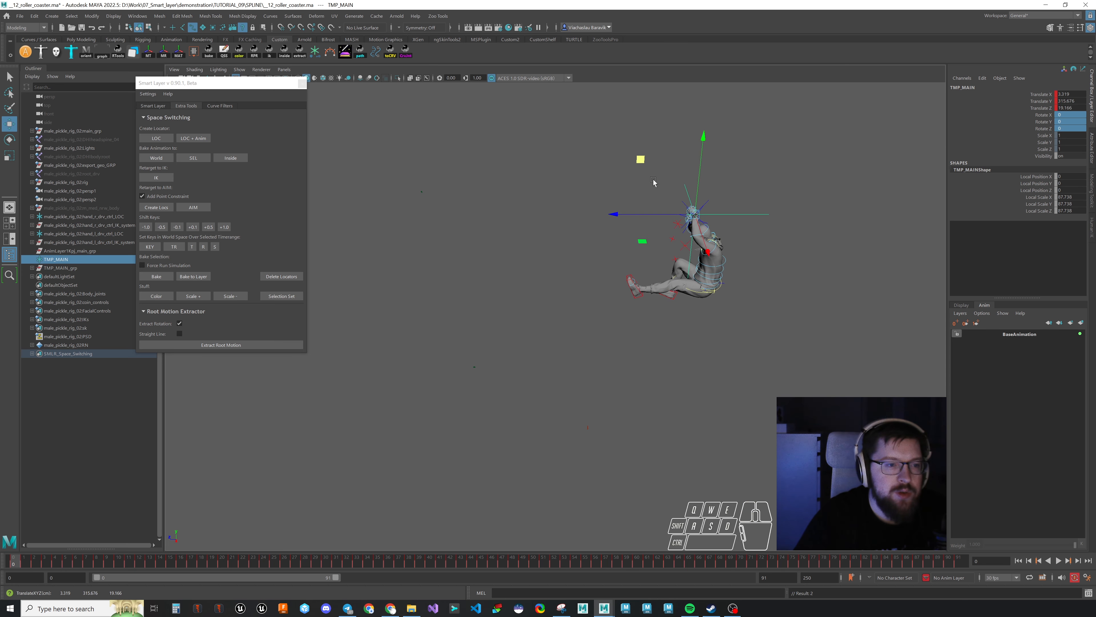
key("ctrl+z")
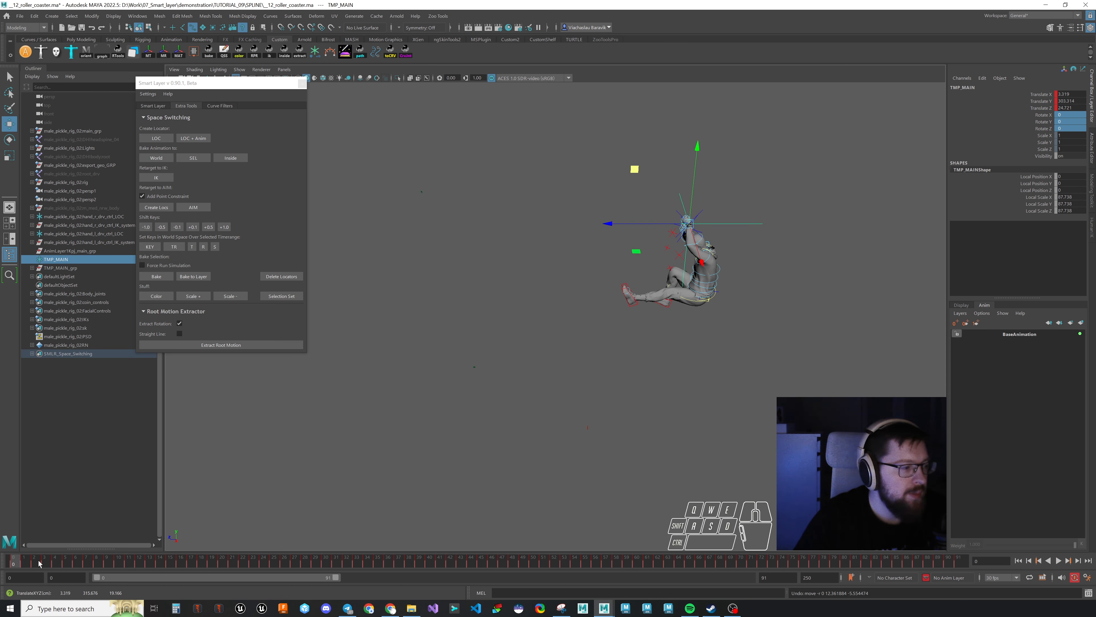
key("alt+v")
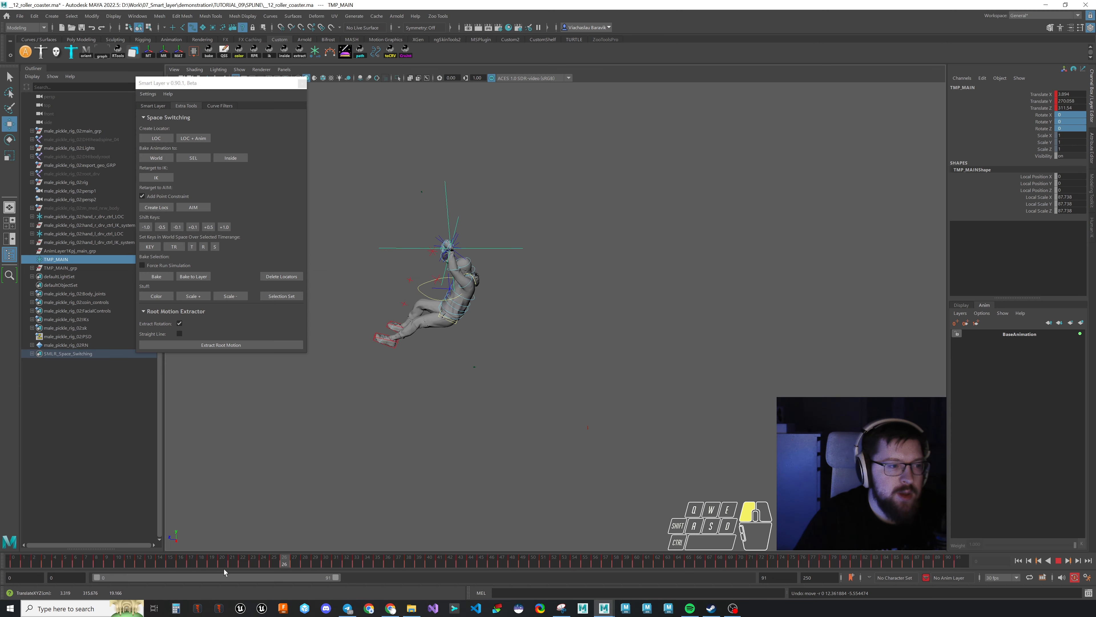
left_click_drag(225, 569, 13, 563)
middle_click_drag(738, 355, 730, 374, "alt")
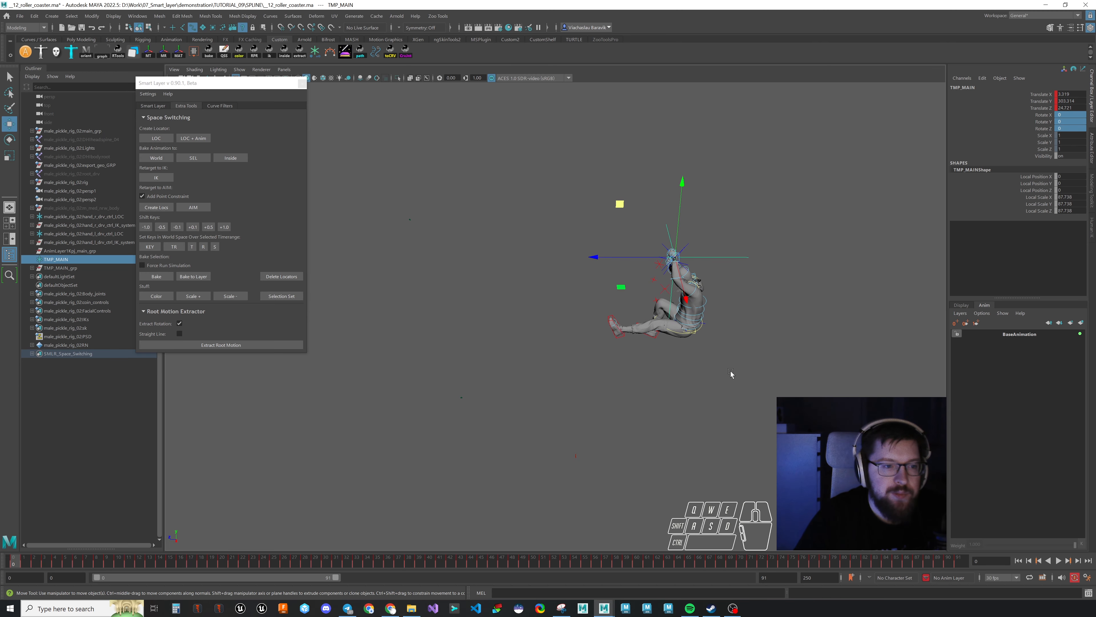
Step: Add the main and both hand locators inside TMP_MAIN_grp to the TMP_MAIN selection and create an animation layer from the selected objects
left_click(32, 268)
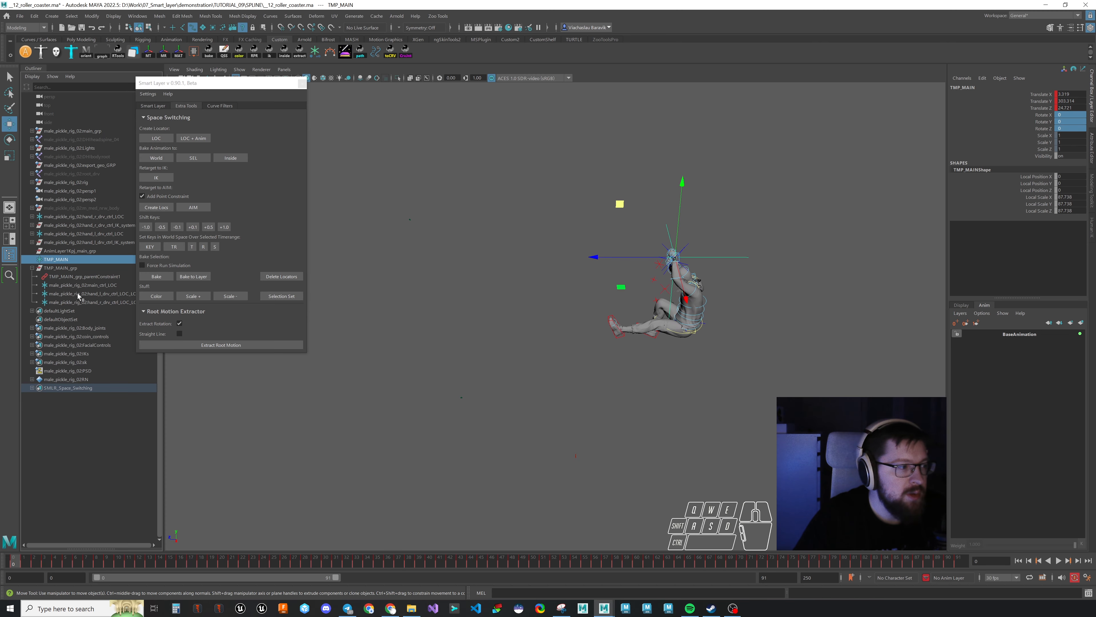
left_click_drag(78, 285, 82, 302, "ctrl")
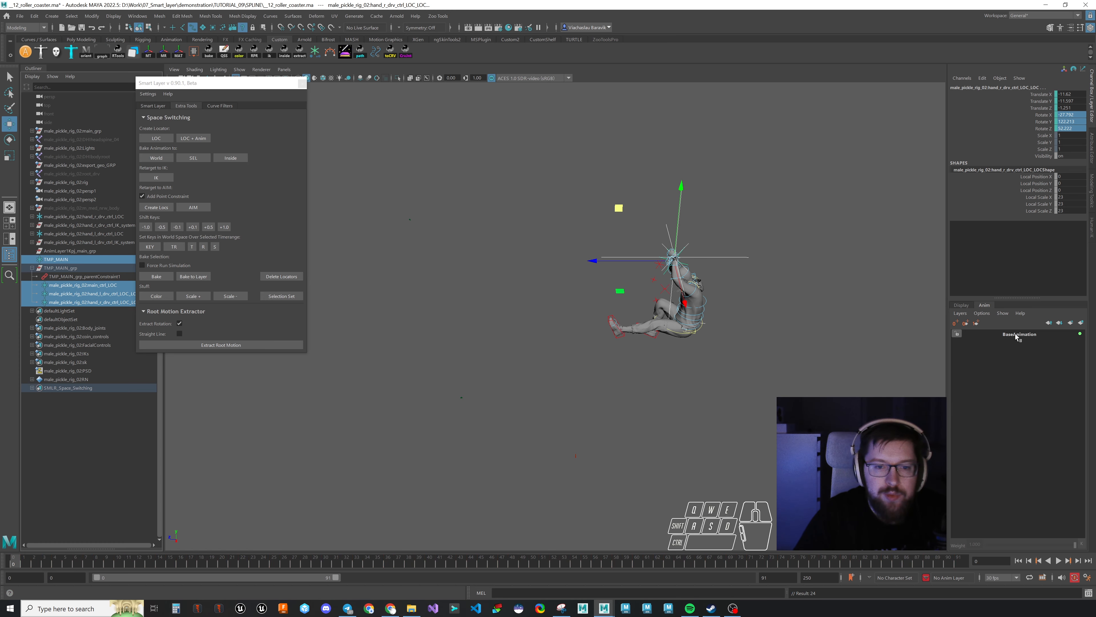
left_click(1005, 336)
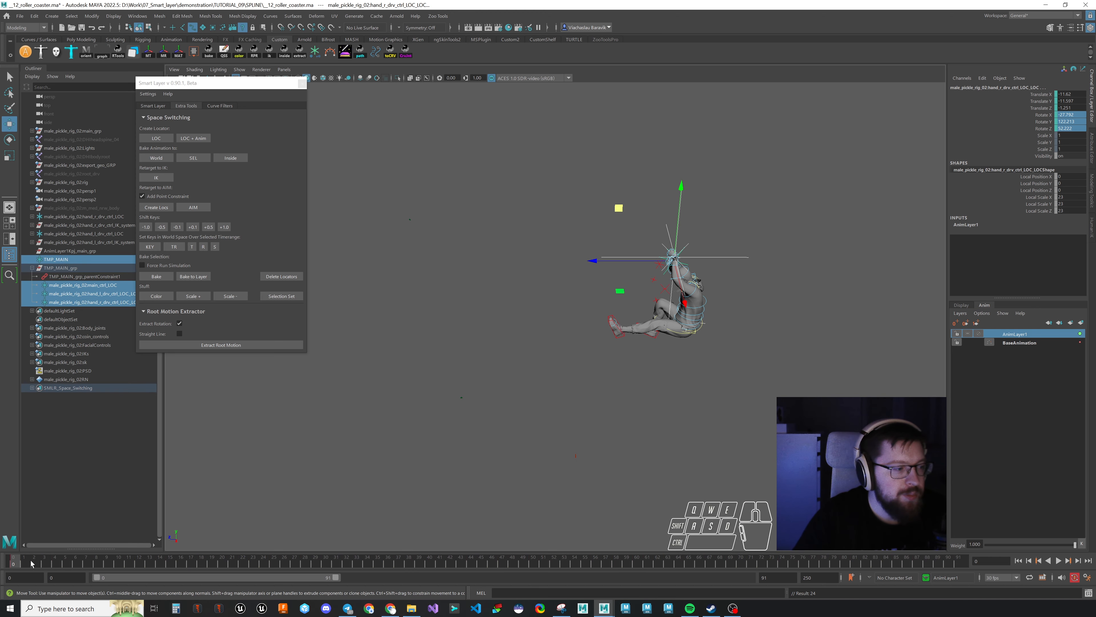
mouse_move(31, 563)
left_mouse_down()
mouse_move(218, 560)
mouse_move(13, 555)
left_mouse_up()
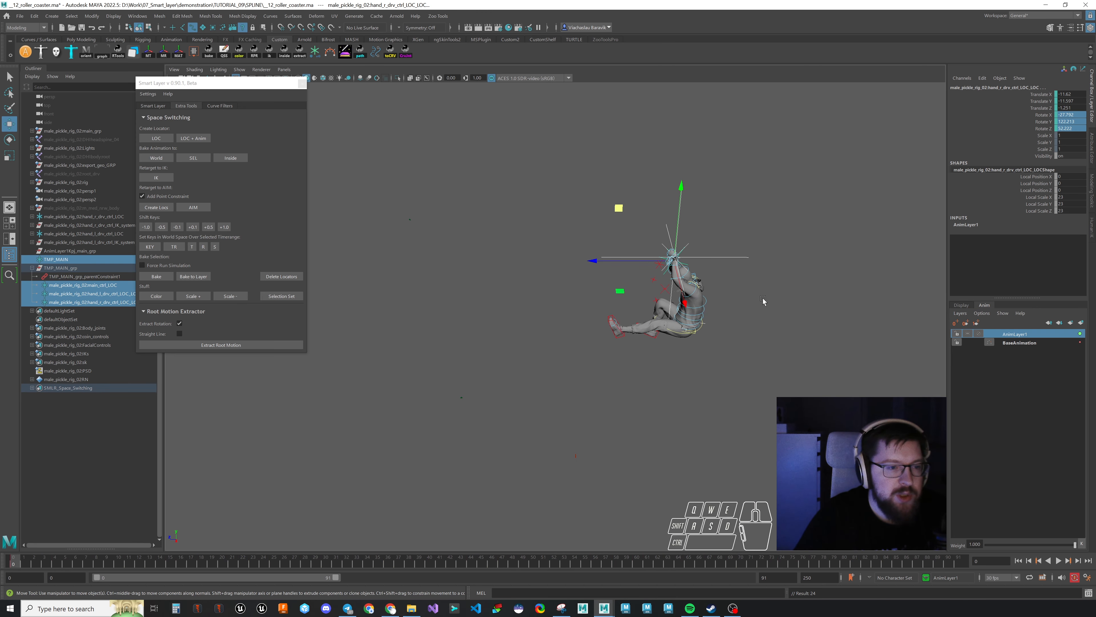
Step: Select only TMP_MAIN, create a segment-based helper rig for it in Smart Layer, and display its spline
left_click(761, 332)
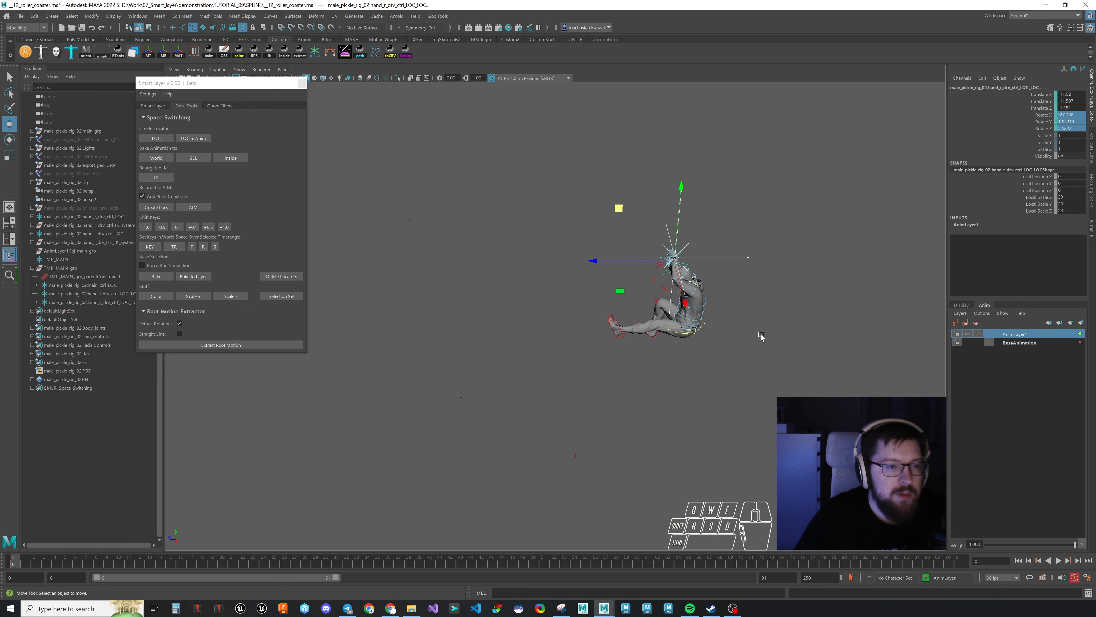
left_click(153, 106)
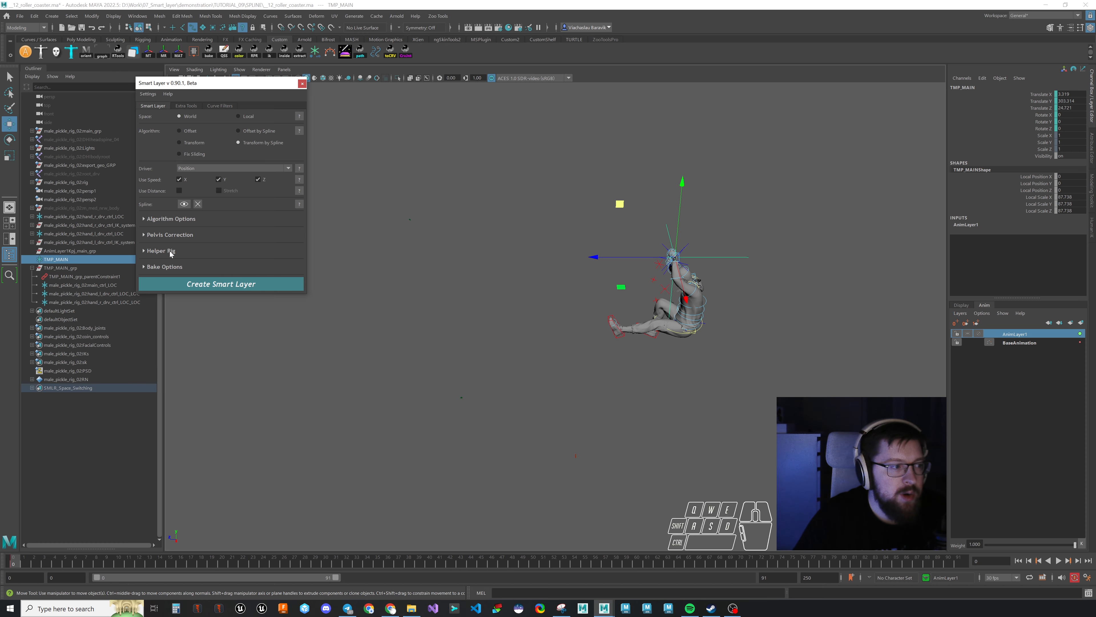
left_click(161, 250)
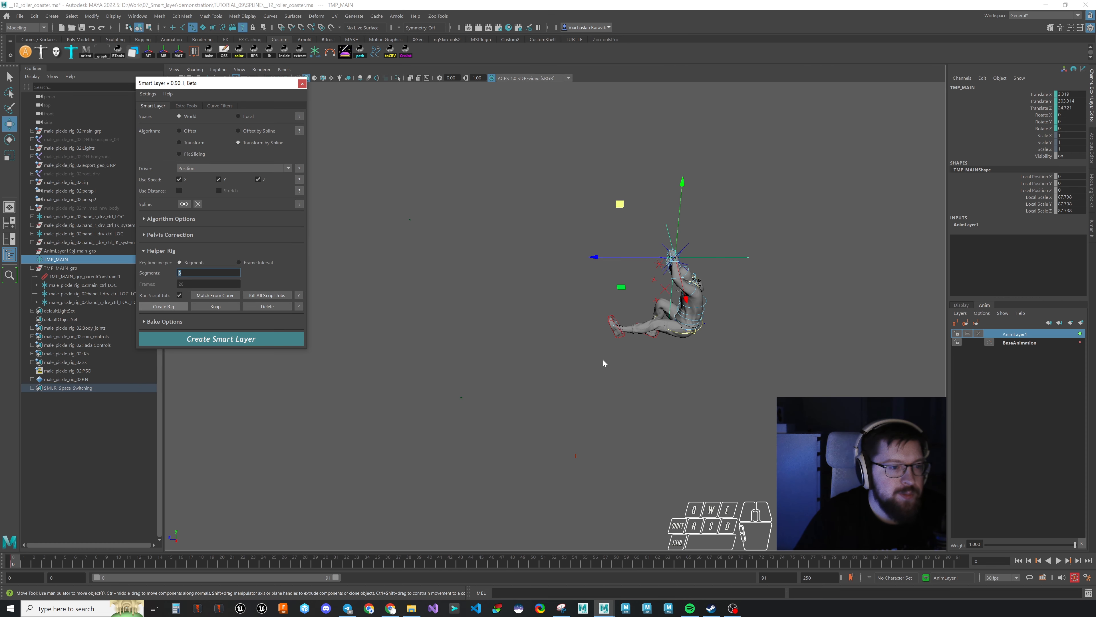
left_click(741, 262)
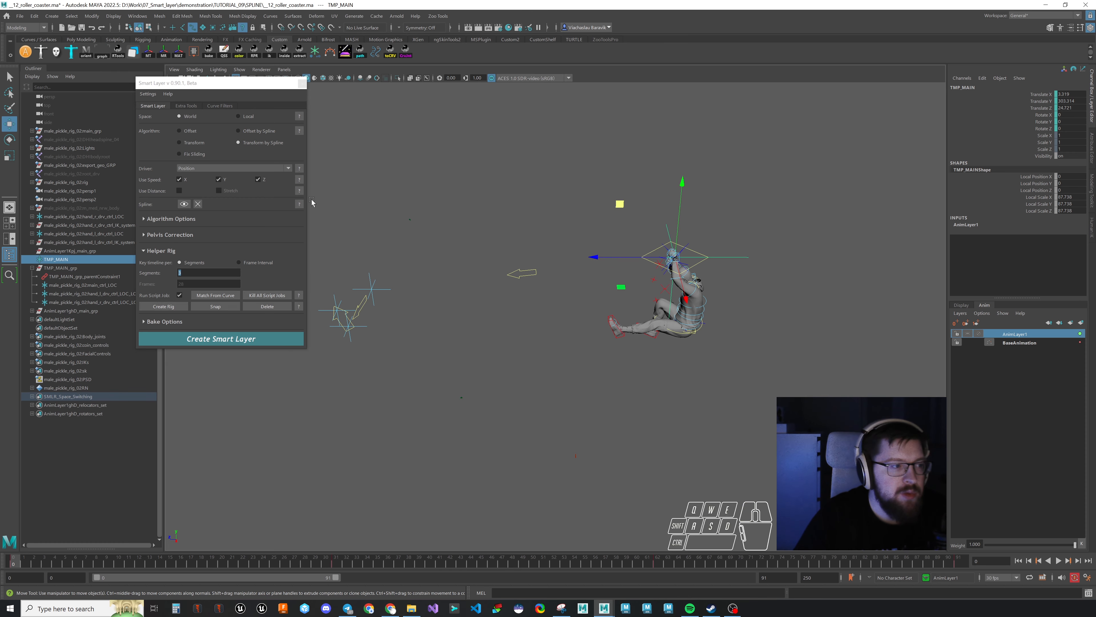
left_click(183, 204)
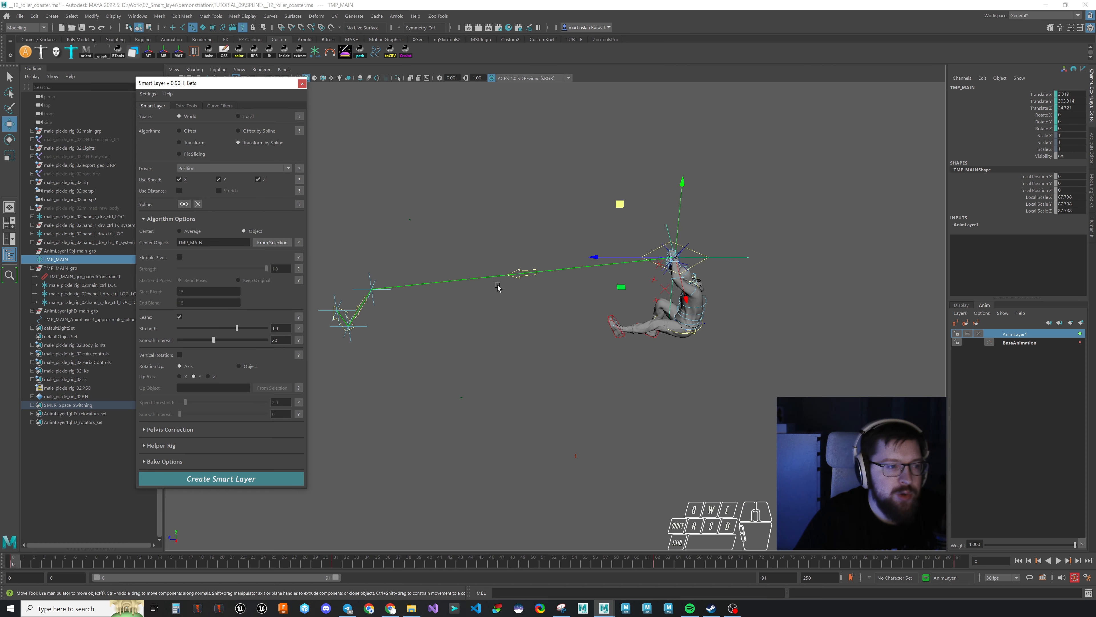
Step: Use TMP_MAIN as the center object in the algorithm options and turn off Leans
double_click(194, 242)
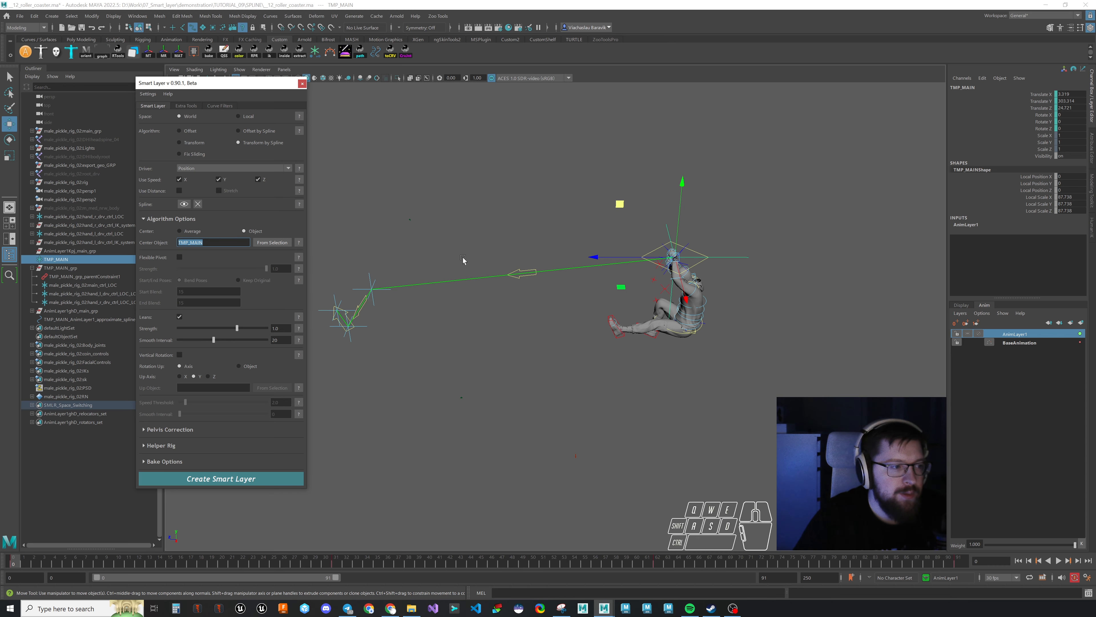
left_click(279, 244)
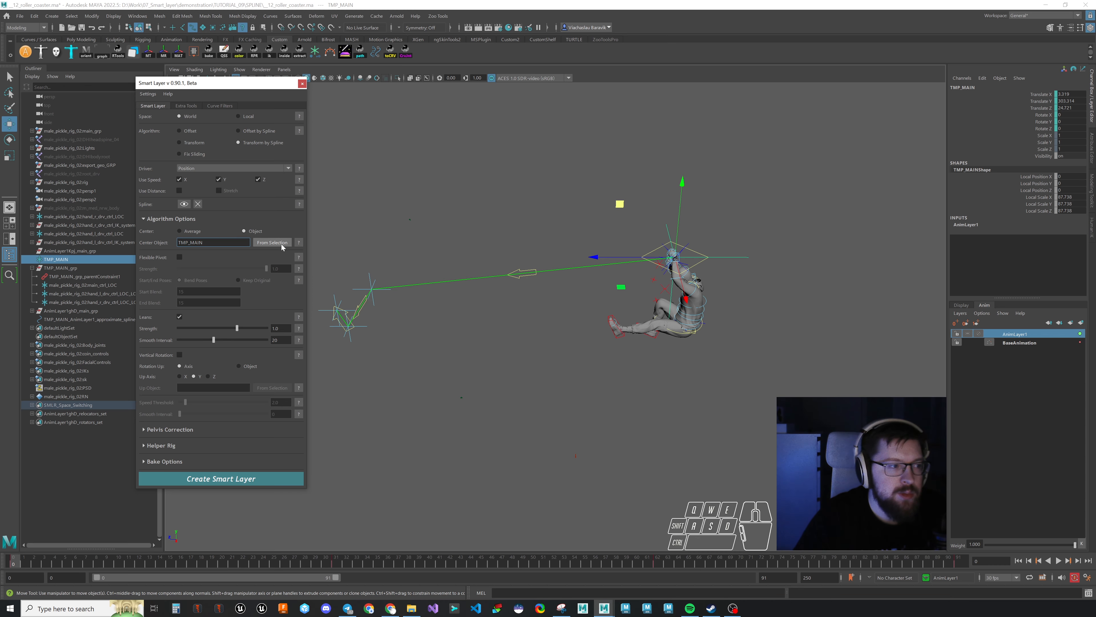
left_click(176, 218)
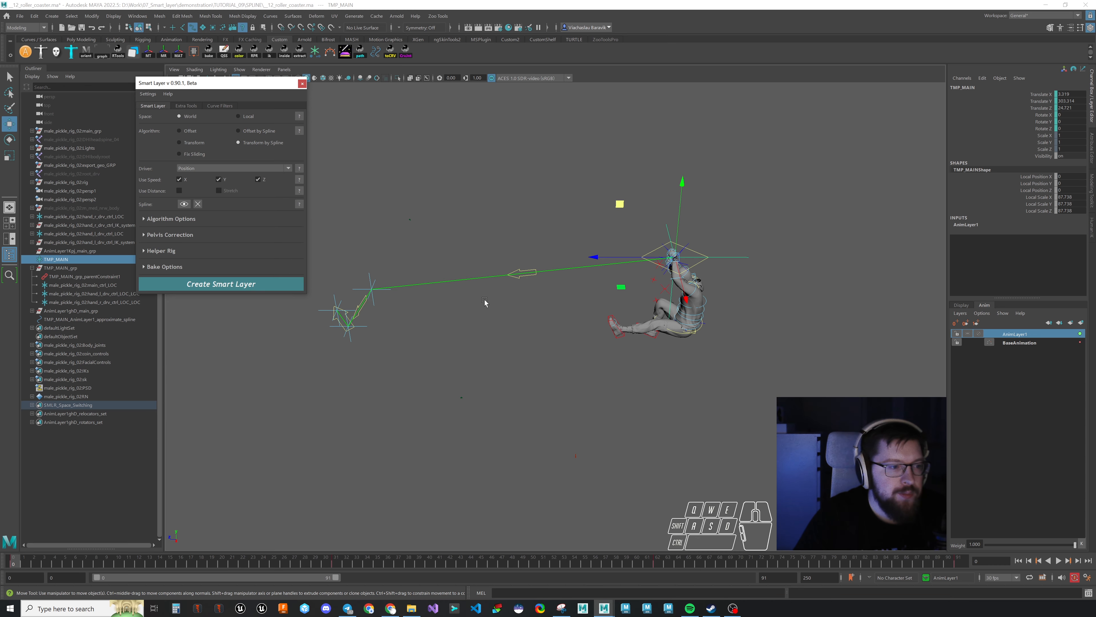
Step: Rotate the helper rig's middle arrow rotator about 97 degrees around Y to bend the path
left_click(517, 277)
left_click_drag(497, 315, 648, 354, "alt")
scroll(623, 340, "up", 2)
key("e")
left_click_drag(533, 385, 602, 294)
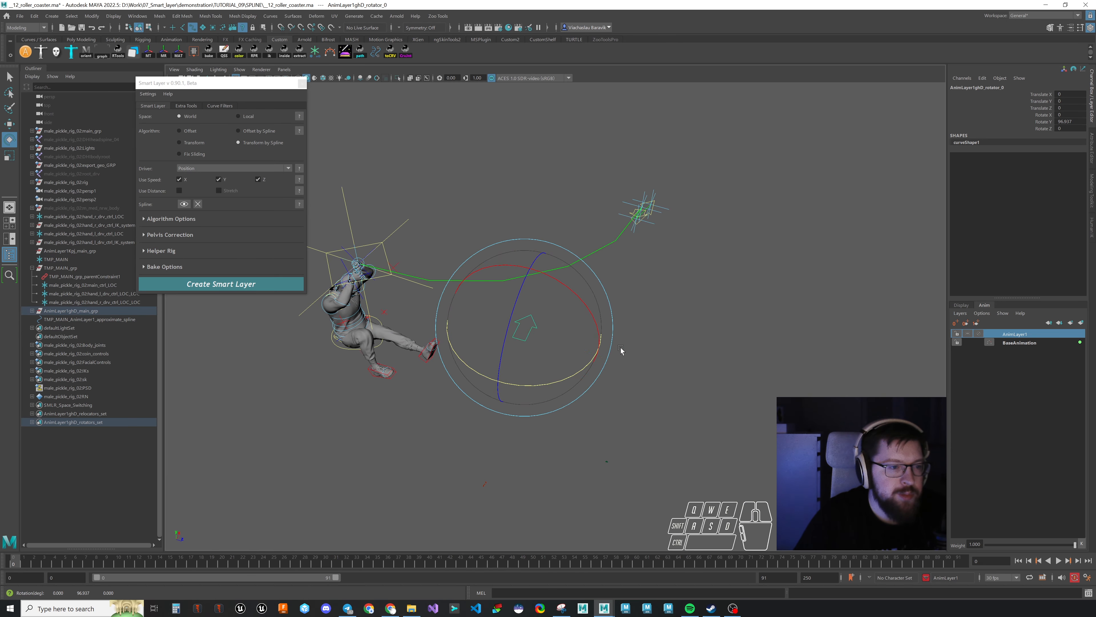
key("w")
left_click_drag(619, 355, 475, 280, "alt")
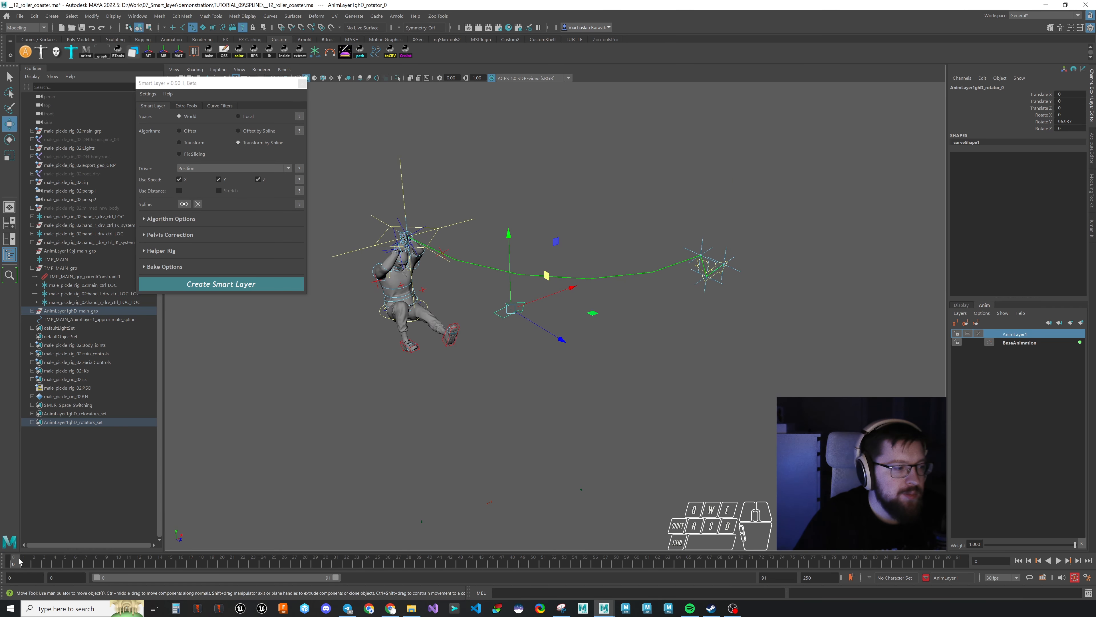
Step: Create a Transform by Spline smart layer for the bent path and scrub through the redirected animation
mouse_move(19, 561)
left_mouse_down()
mouse_move(946, 572)
mouse_move(105, 571)
mouse_move(12, 555)
left_mouse_up()
left_click(679, 425)
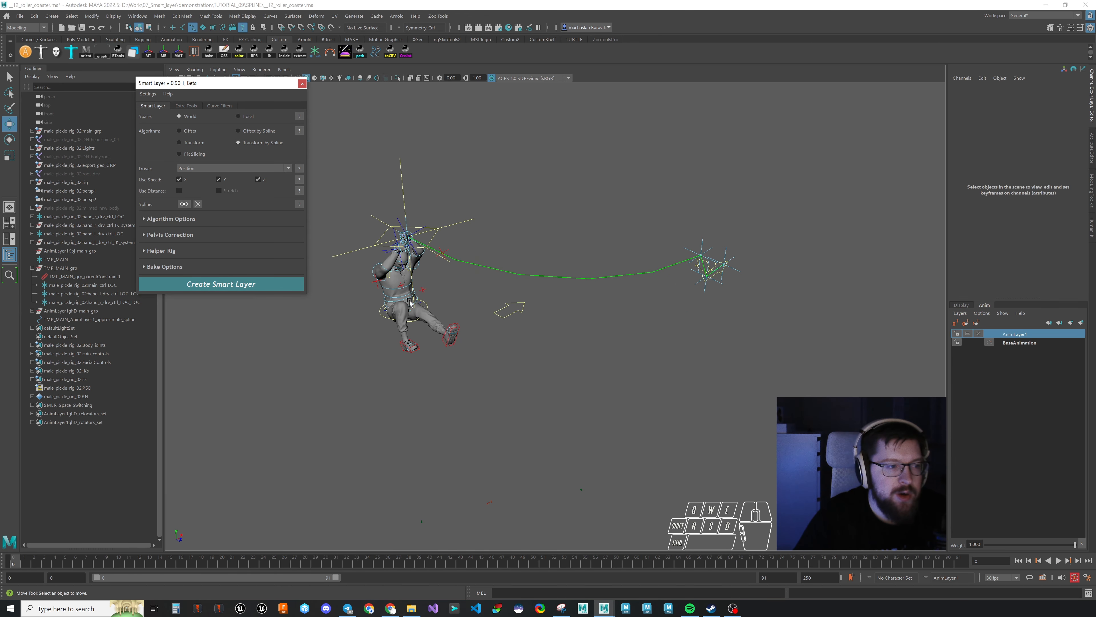
left_click(240, 285)
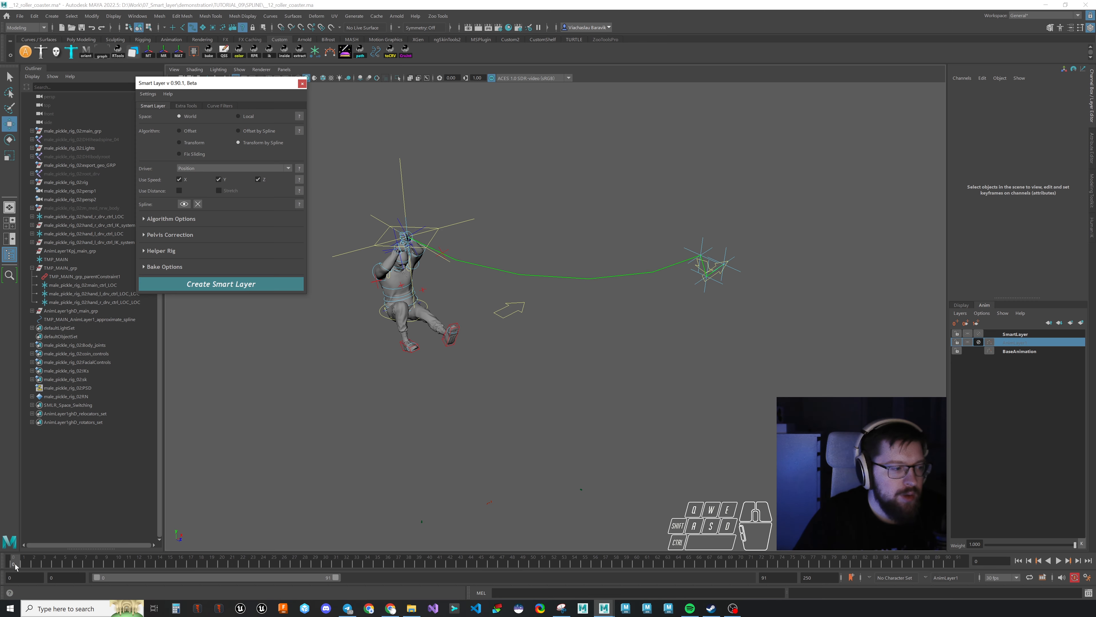
left_click_drag(15, 563, 190, 578)
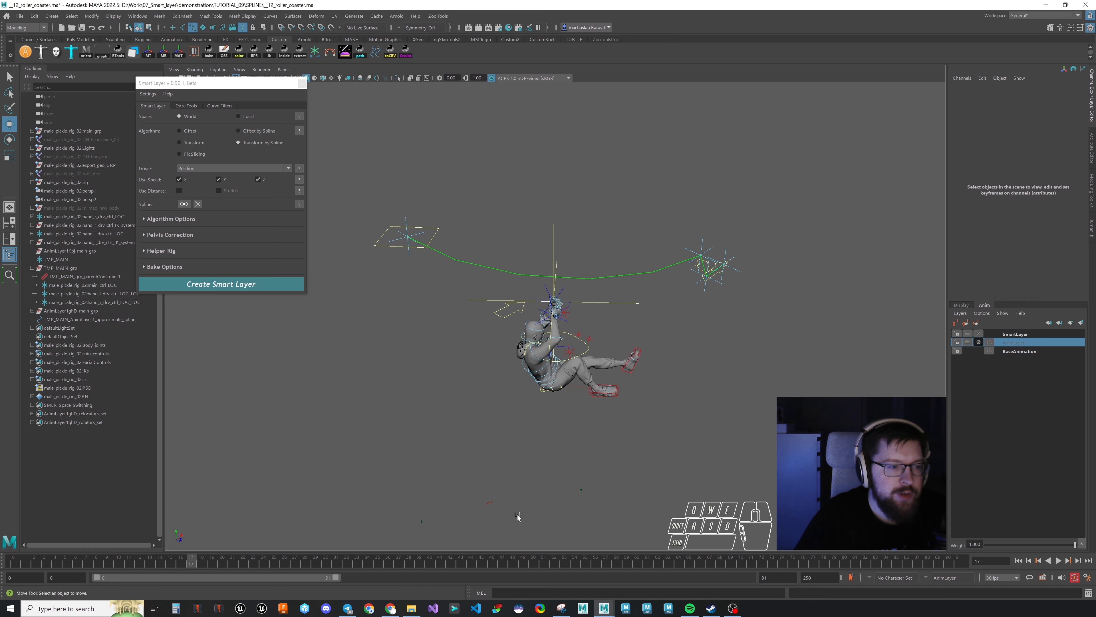
left_click_drag(518, 517, 590, 447, "alt")
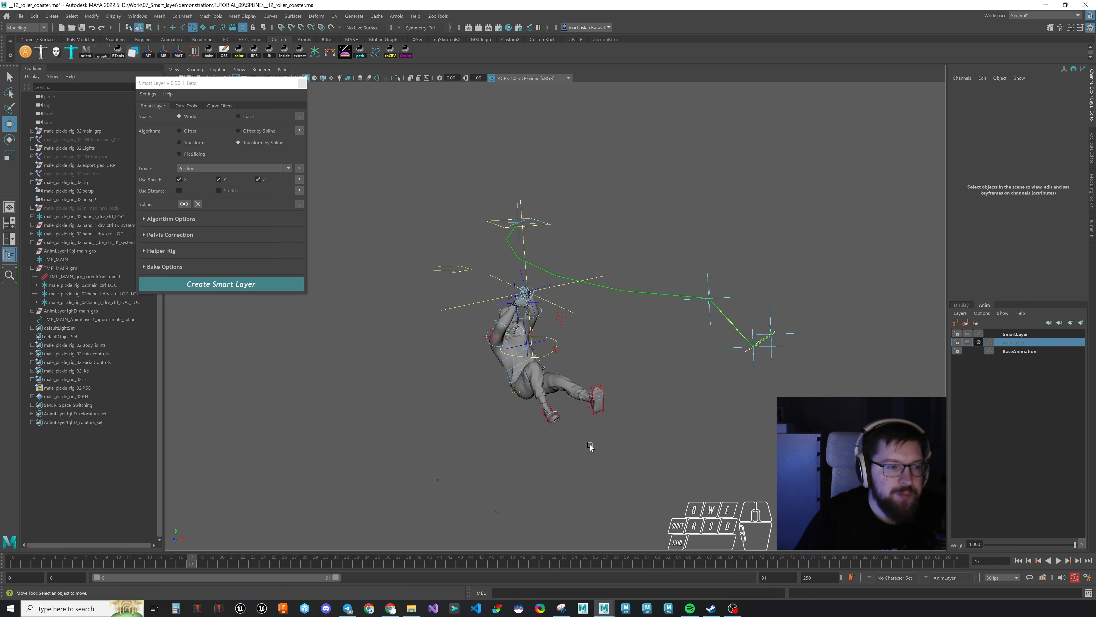
left_click_drag(207, 560, 0, 525)
Step: Mute SmartLayer, reactivate AnimLayer1, turn on Leans, and create another smart layer from the same bent path
left_click(978, 339)
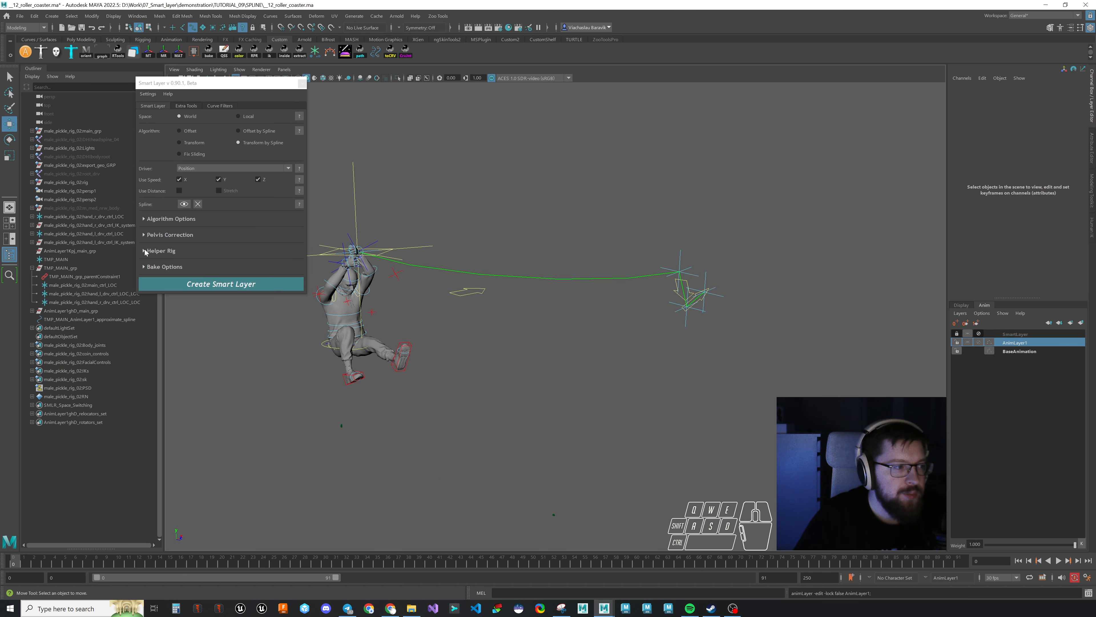
left_click(184, 218)
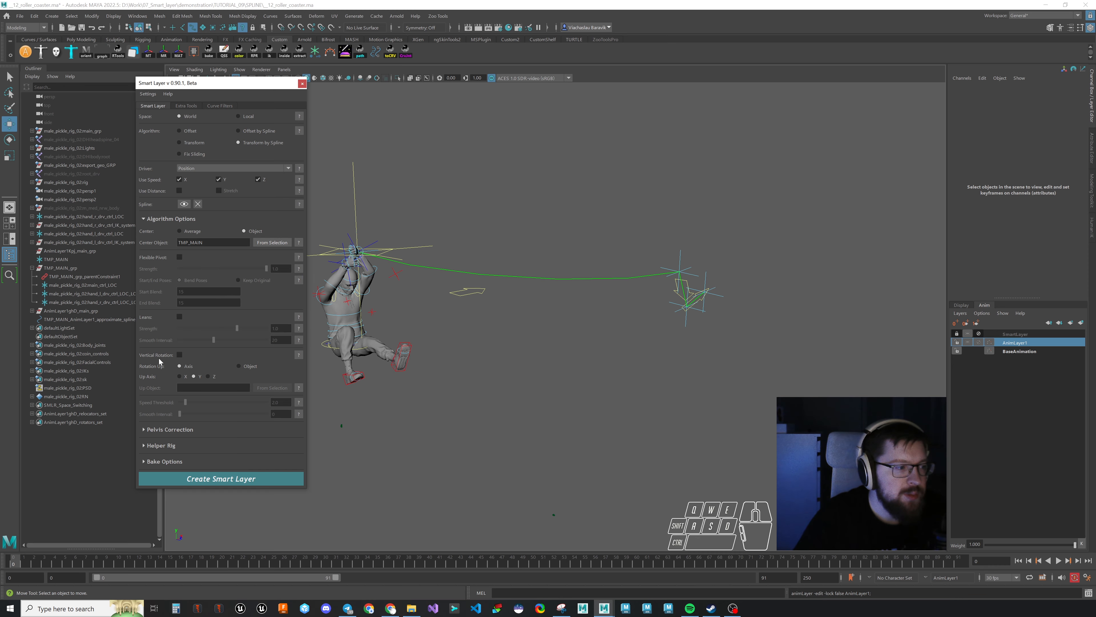
left_click(179, 317)
left_click(162, 218)
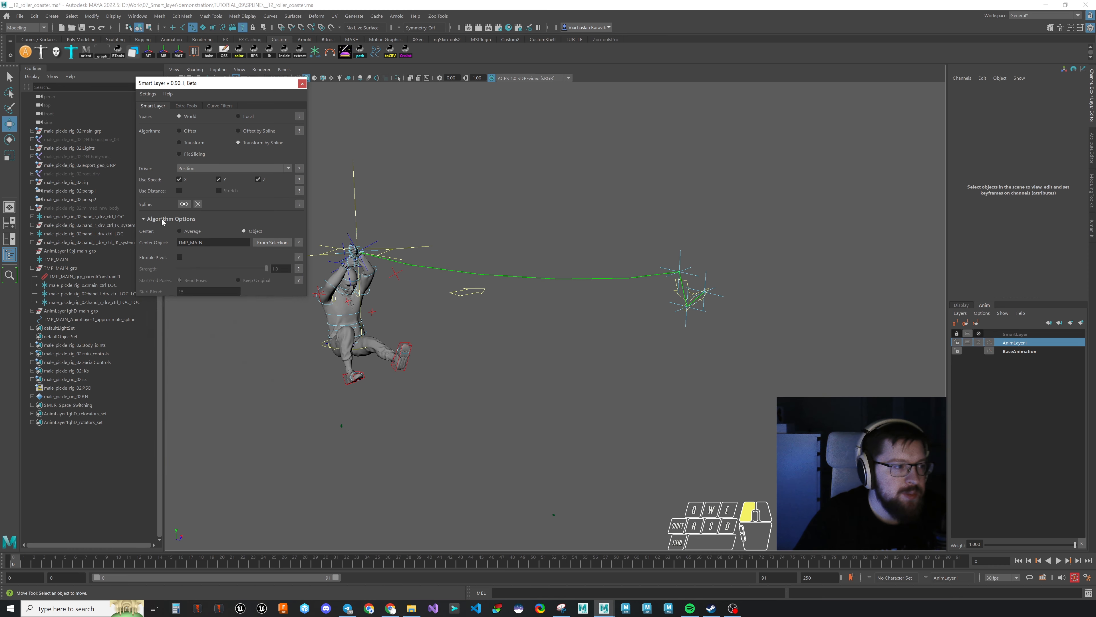
left_click(237, 286)
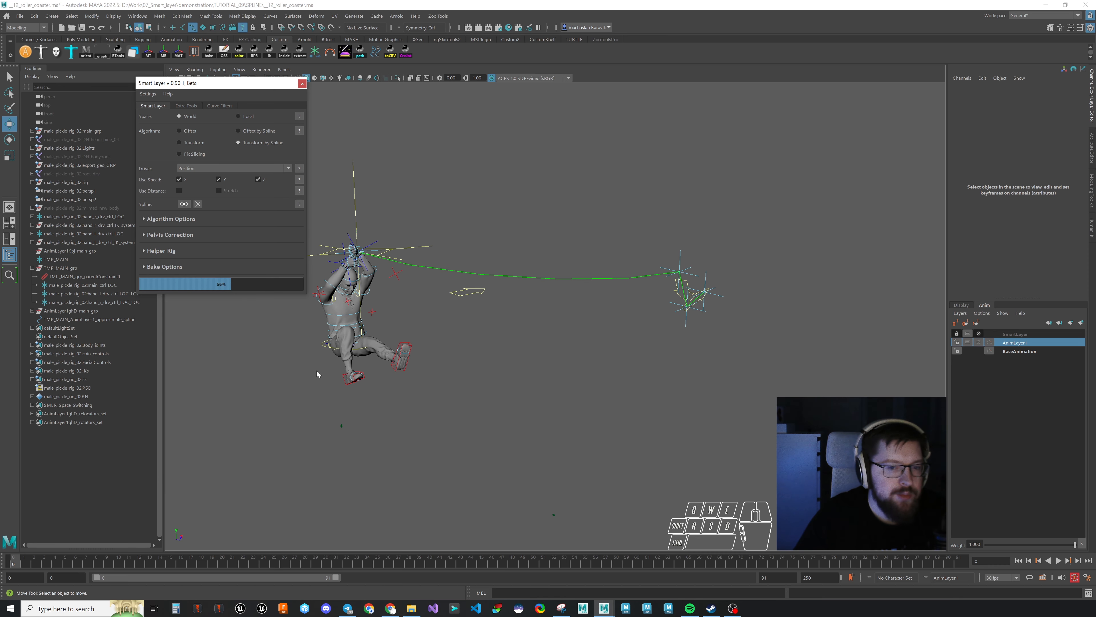
Step: View the character from behind and play the animation to check how the body leans through the turn
middle_click_drag(410, 398, 432, 385, "alt")
left_click_drag(433, 386, 524, 393, "alt")
middle_click_drag(525, 393, 543, 391, "alt")
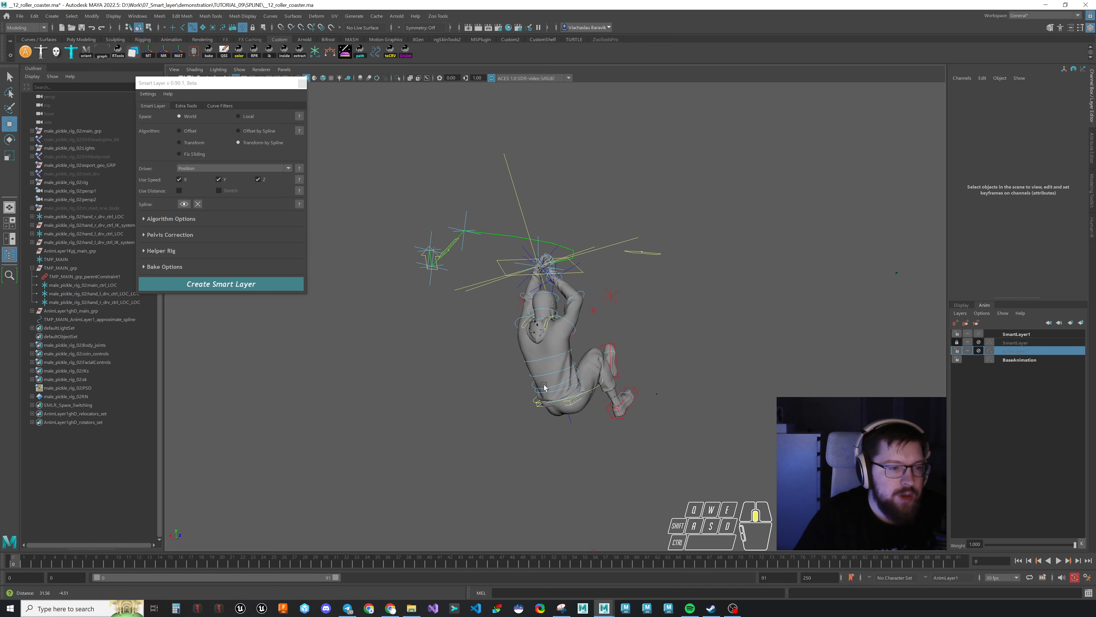
left_click_drag(544, 390, 597, 376, "alt")
middle_click_drag(597, 376, 592, 399, "alt")
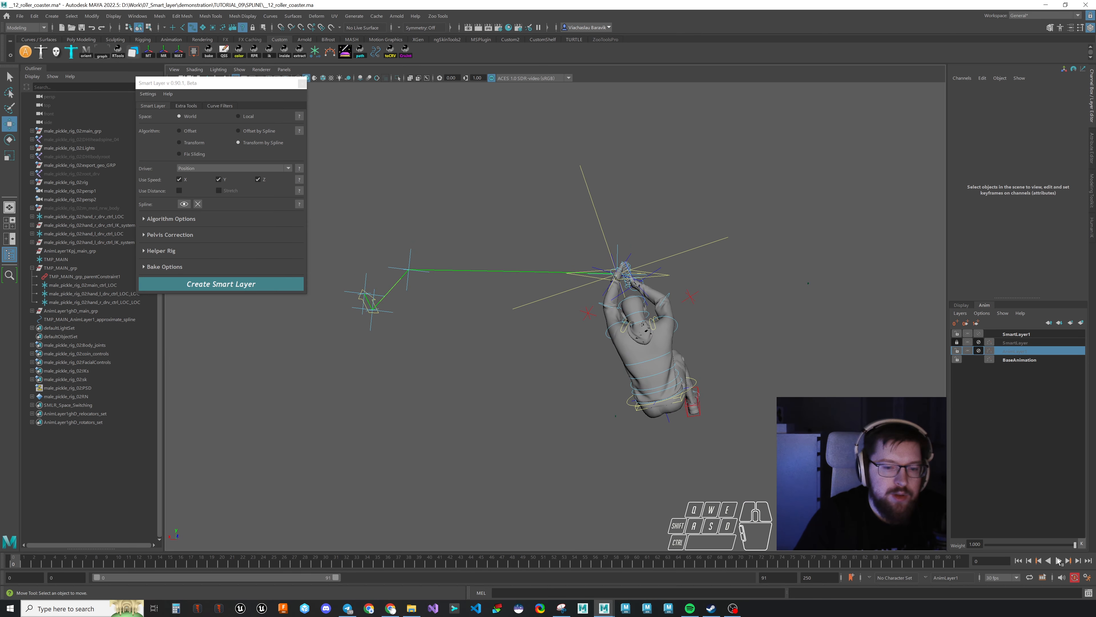
left_click(1058, 560)
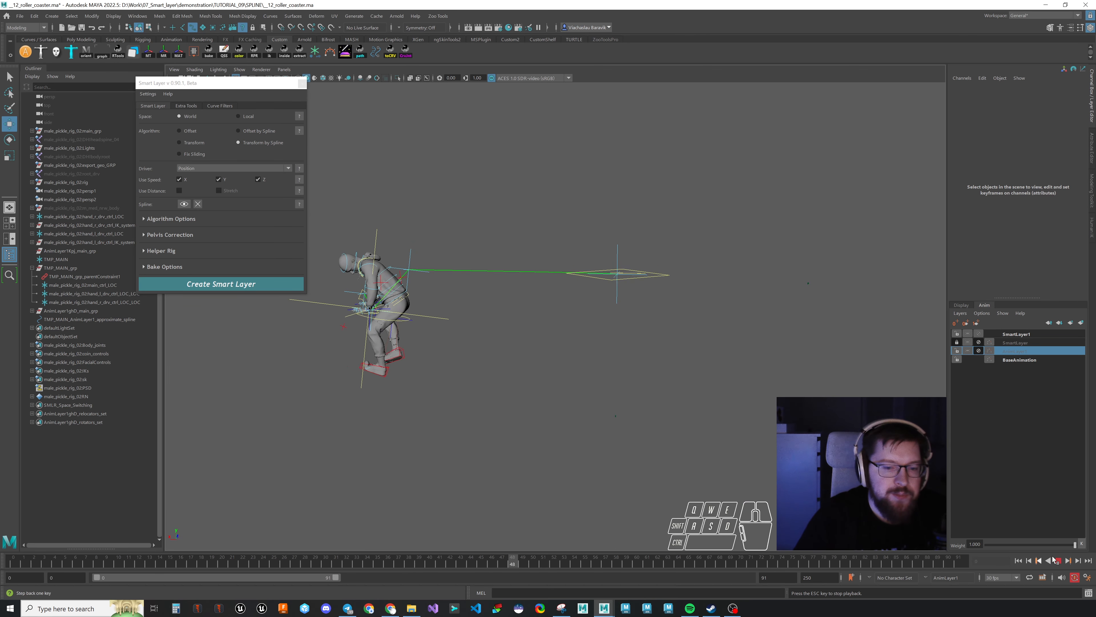
left_click(1058, 561)
left_click_drag(598, 561, 1, 551)
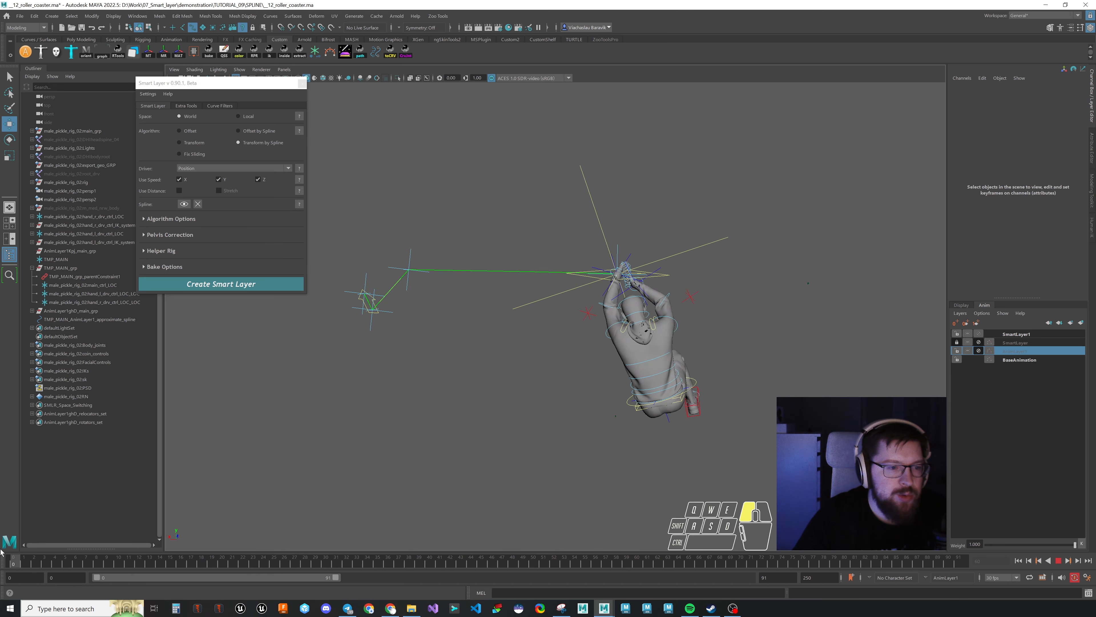
Step: Move the Smart Layer window clear of the character and replay the leaning motion along the whole path from the front
left_click_drag(695, 406, 550, 414, "alt")
middle_click_drag(551, 413, 578, 431, "alt")
left_click_drag(577, 431, 557, 411, "alt")
middle_click_drag(556, 411, 546, 399, "alt")
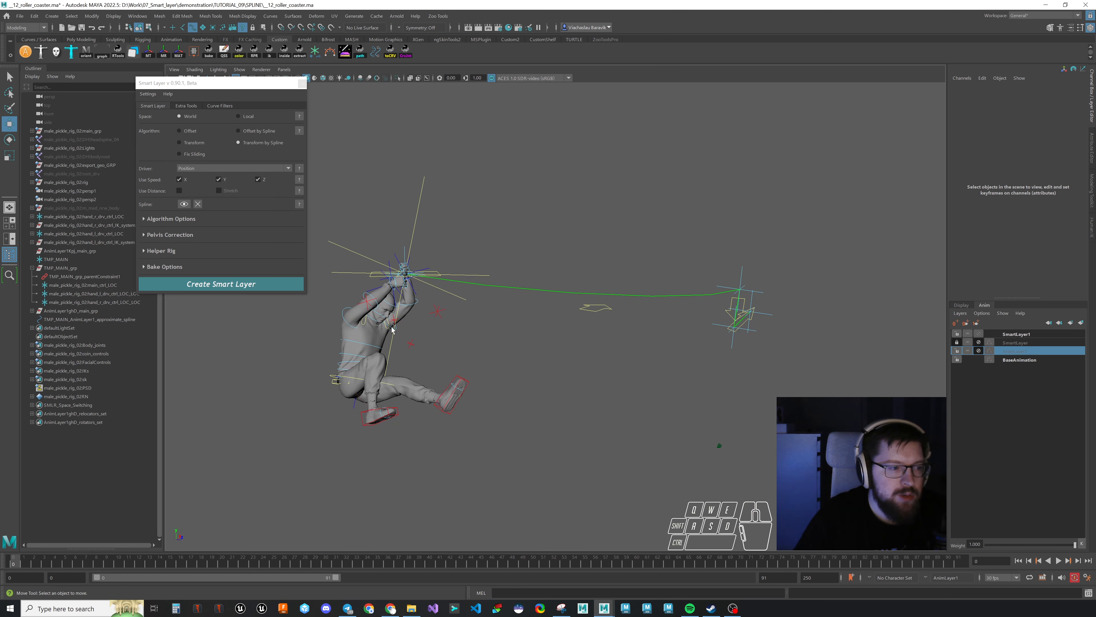
middle_click_drag(462, 347, 444, 314, "alt")
left_click_drag(225, 85, 147, 94)
middle_click_drag(479, 281, 444, 290, "alt")
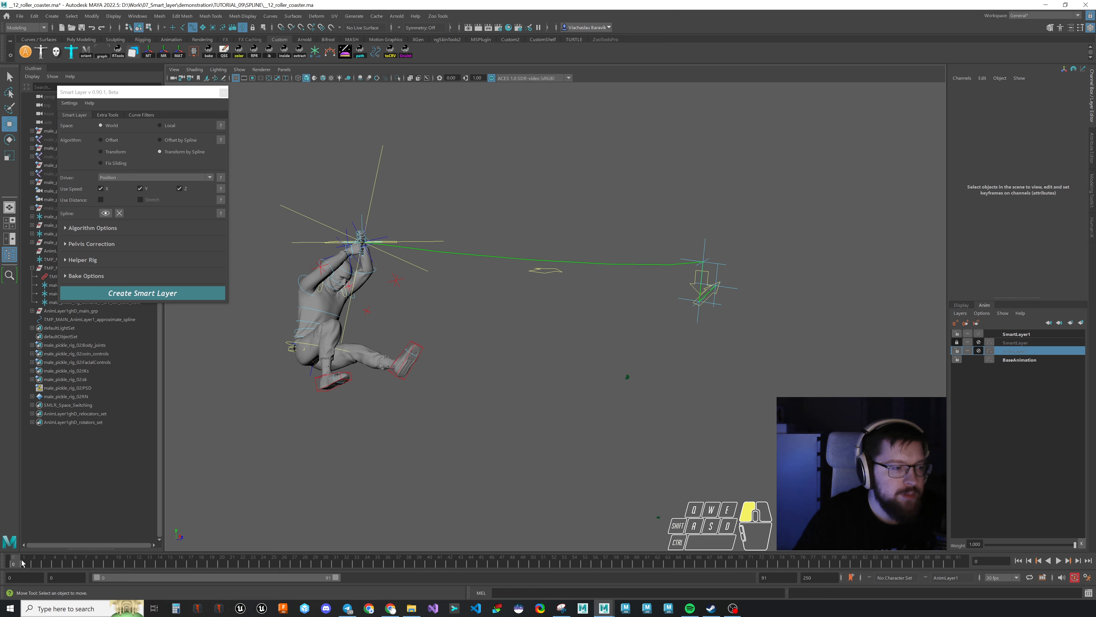
key("alt+v")
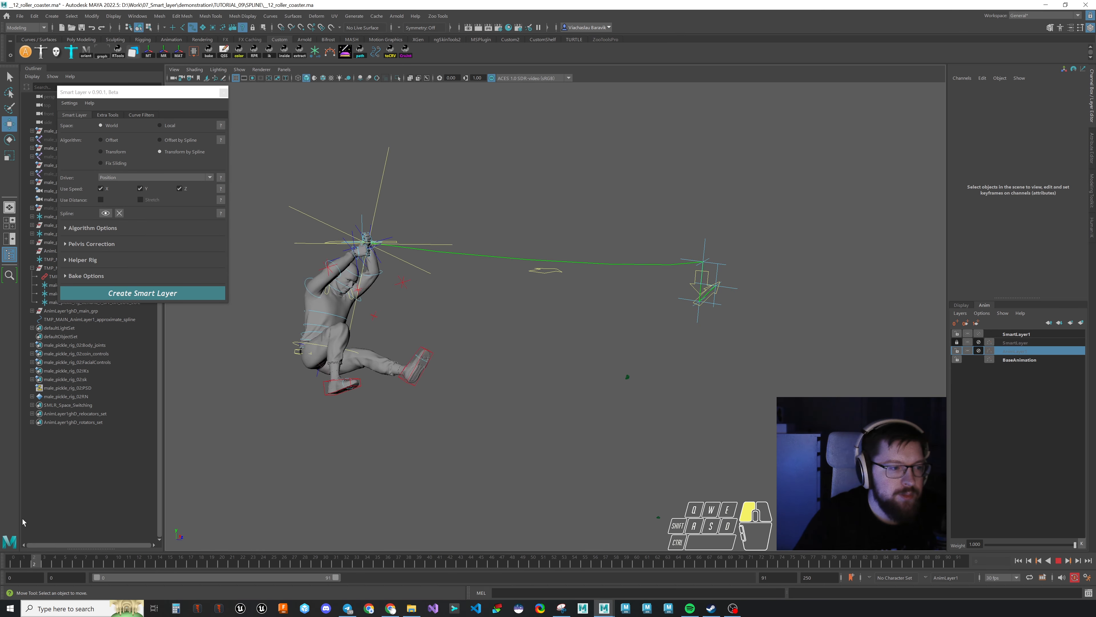
Step: Stop playback, return to the first frame, and check the result layer mode in the Bake Options
key("alt+v")
key("alt+shift+v")
left_click(86, 276)
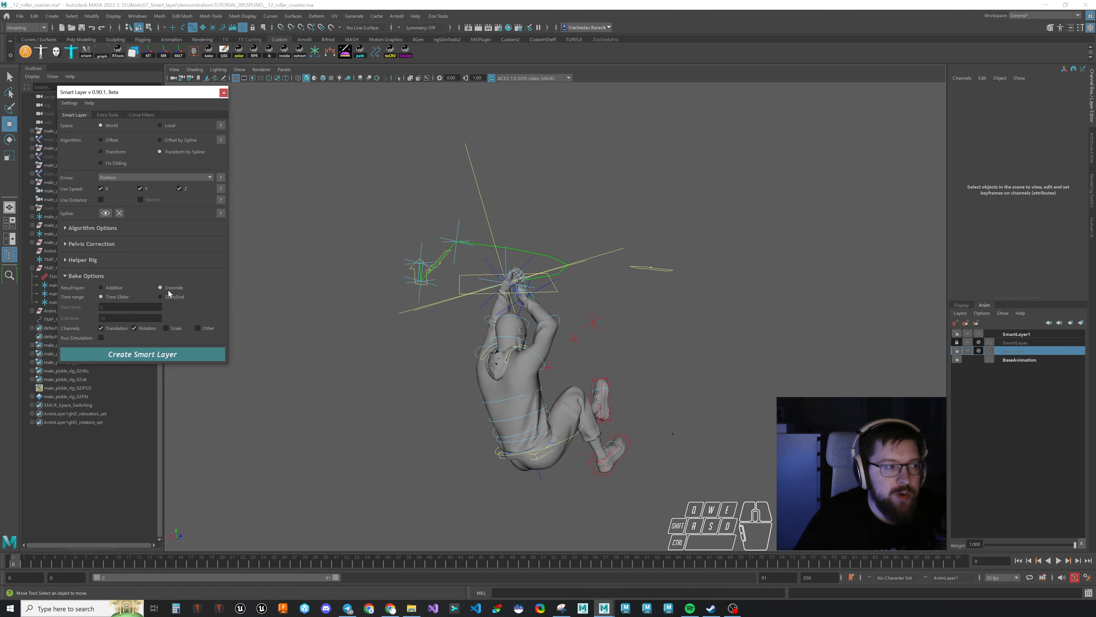
left_click(86, 275)
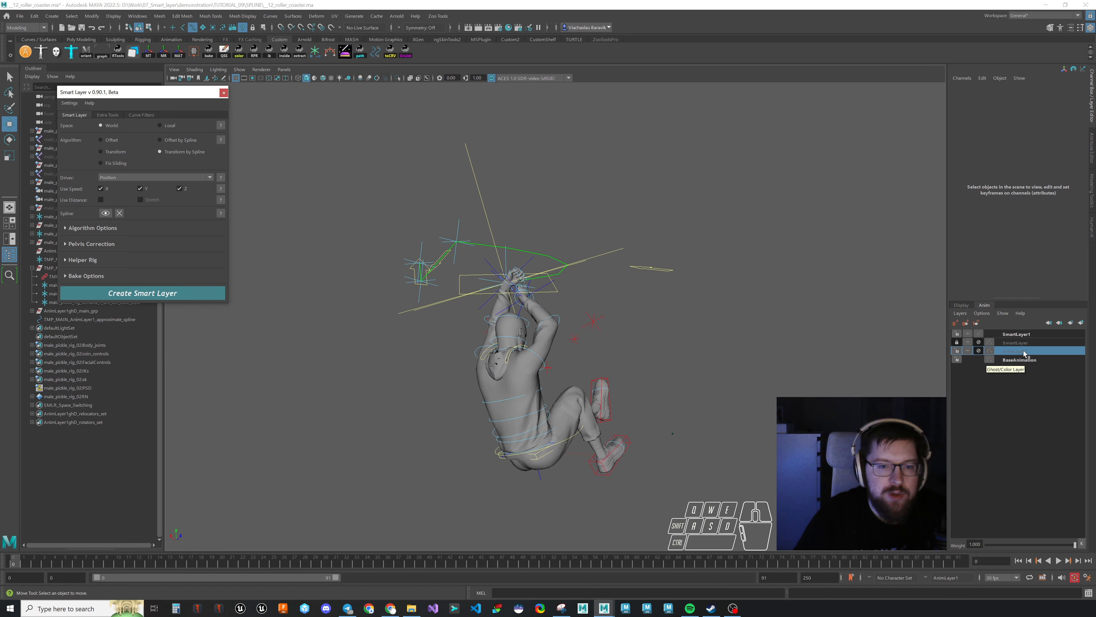
Step: Rename SmartLayer1 as Leans and SmartLayer as NO_Leans
double_click(1019, 335)
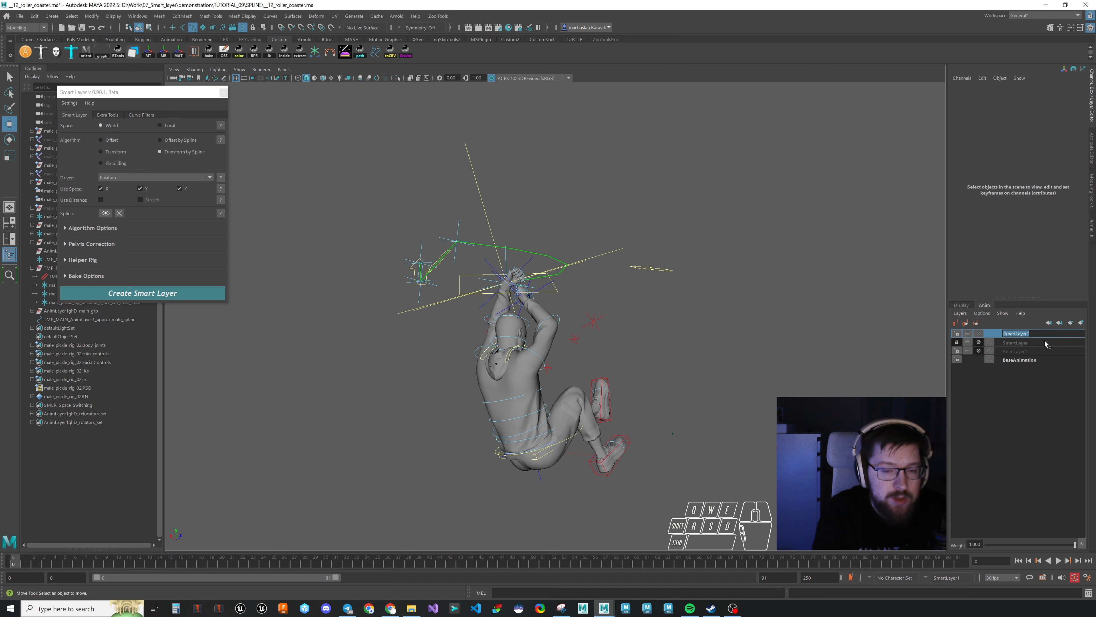
type("Leans")
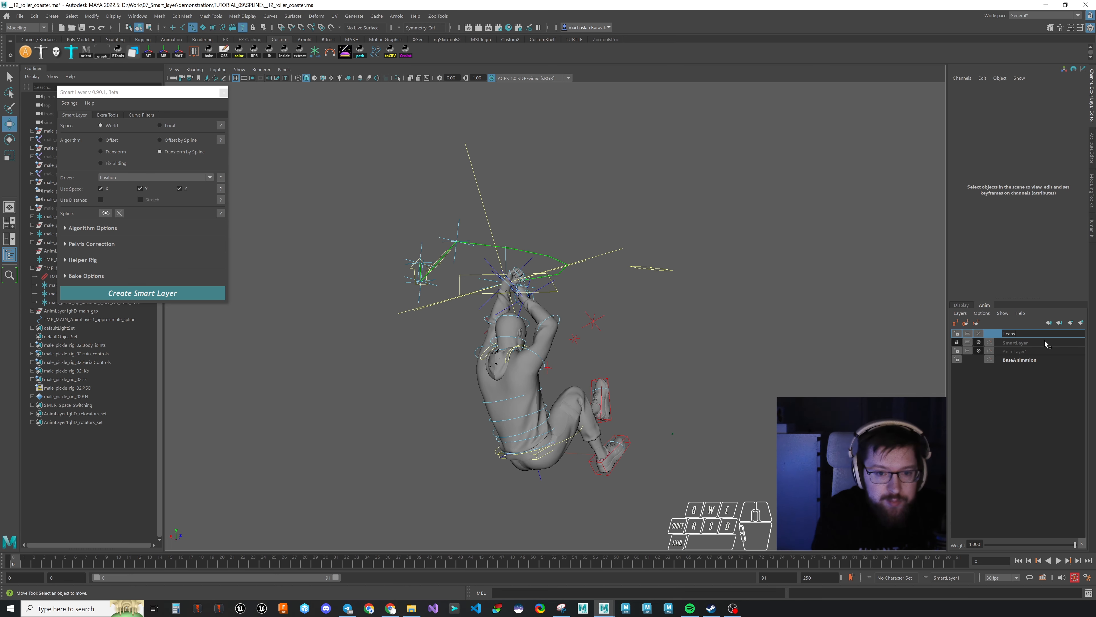
key("Return")
double_click(1023, 342)
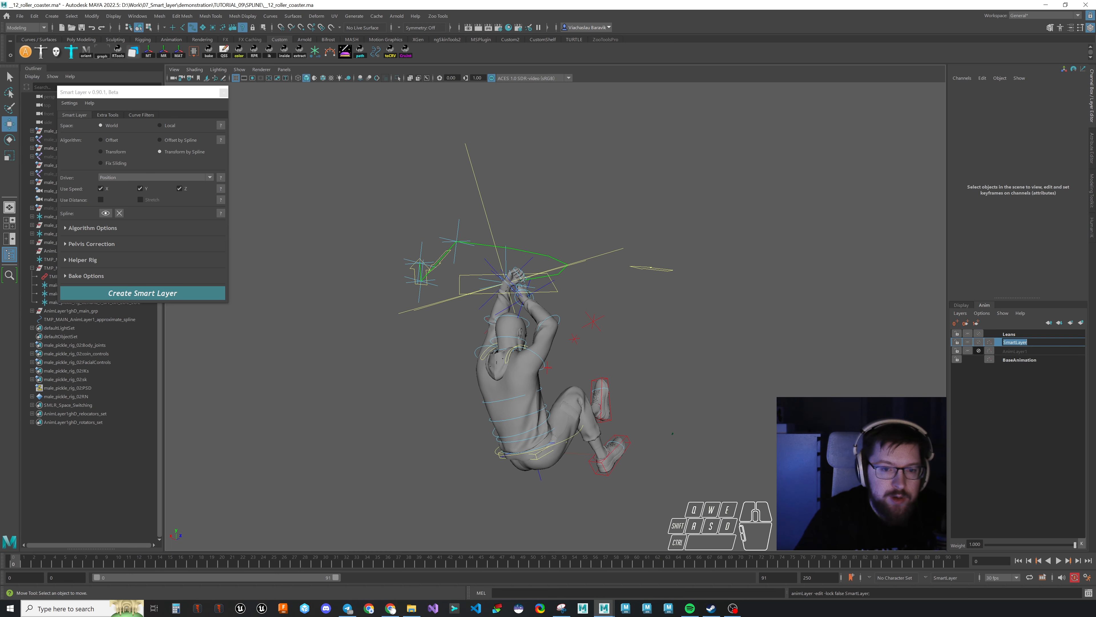
type("N")
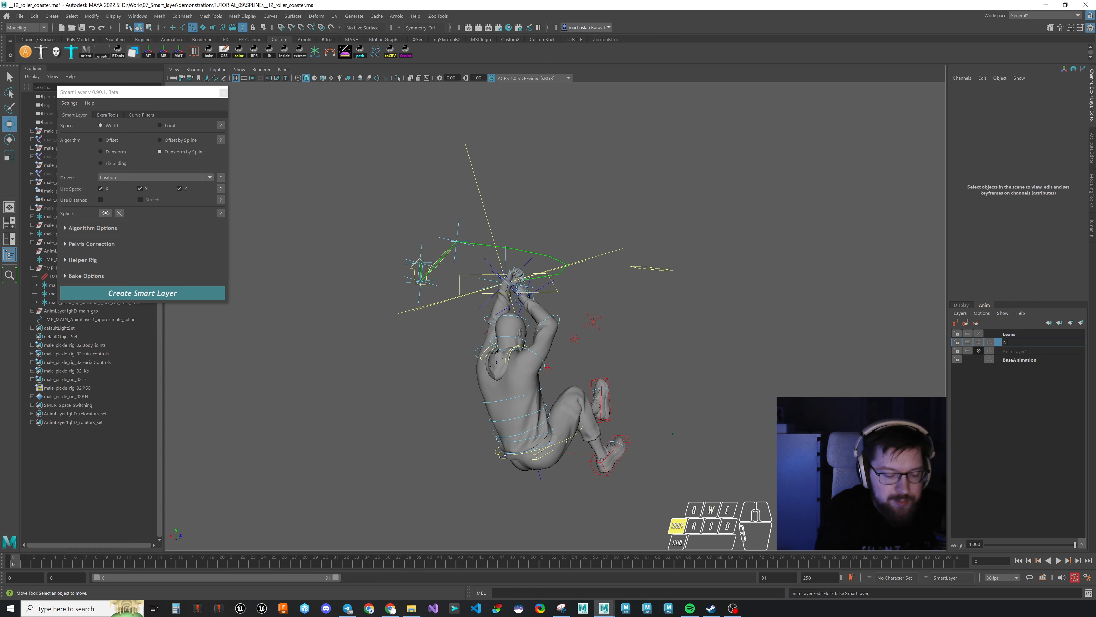
type("O_Leans")
key("Return")
Step: Set the Leans layer's rotation accumulation to Layer, keep its weight at 1, and play the animation
right_click(1006, 335)
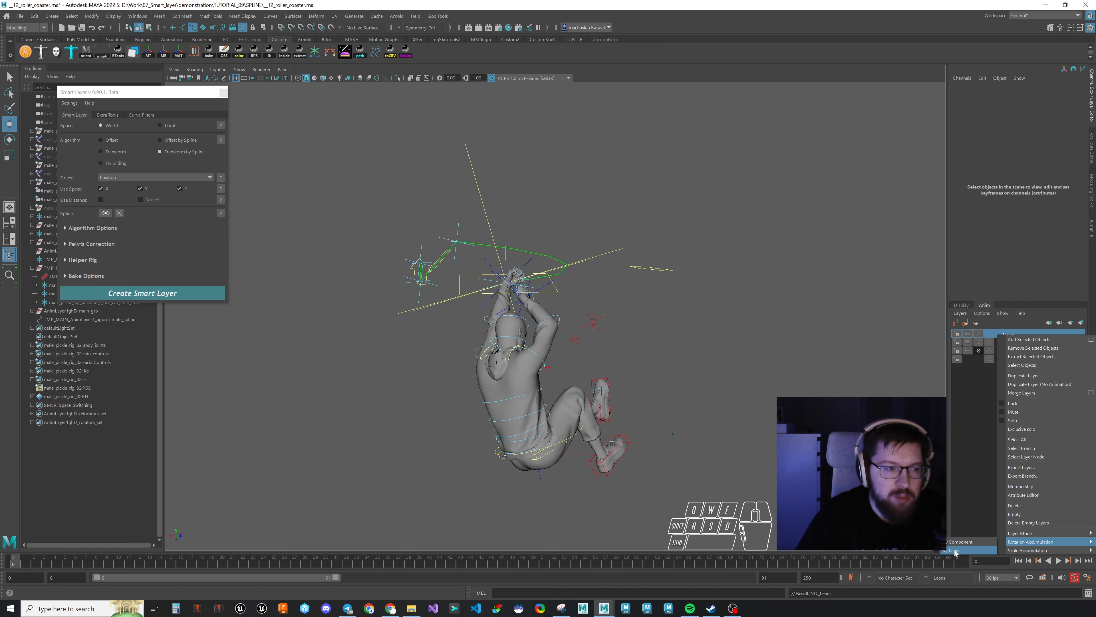
left_click(954, 551)
mouse_move(1074, 545)
left_mouse_down()
mouse_move(972, 552)
mouse_move(1075, 545)
left_mouse_up()
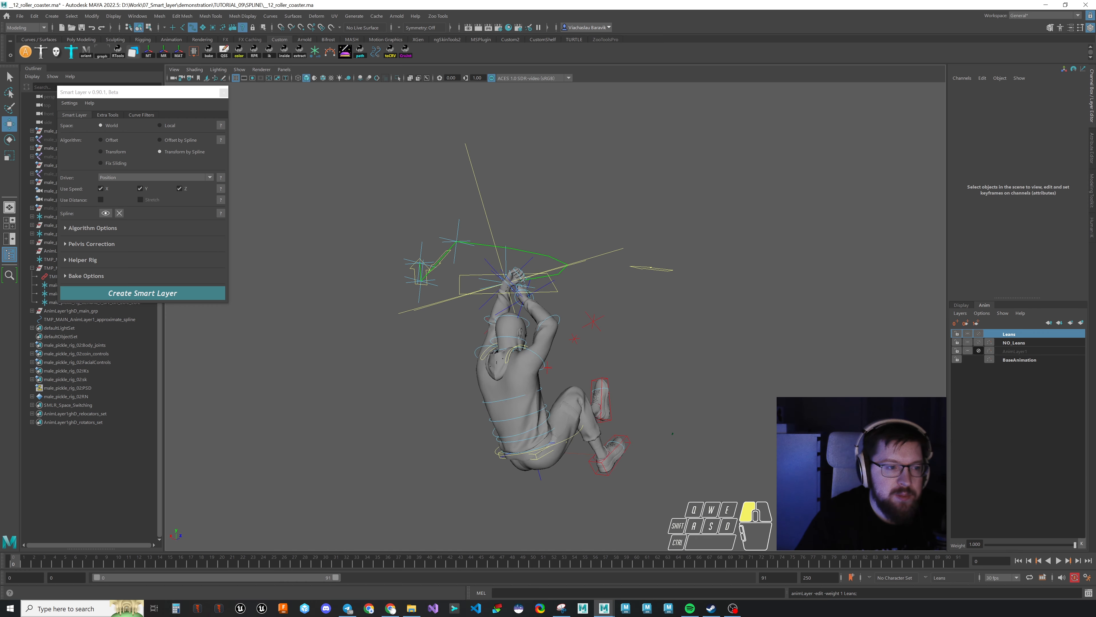
key("alt+v")
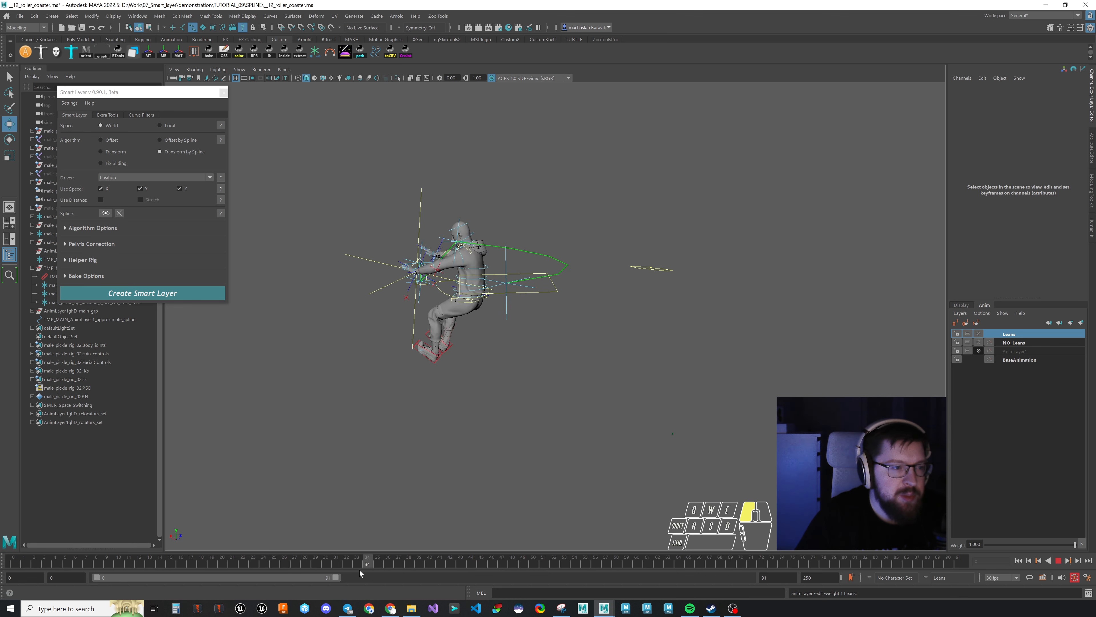
left_click(228, 562)
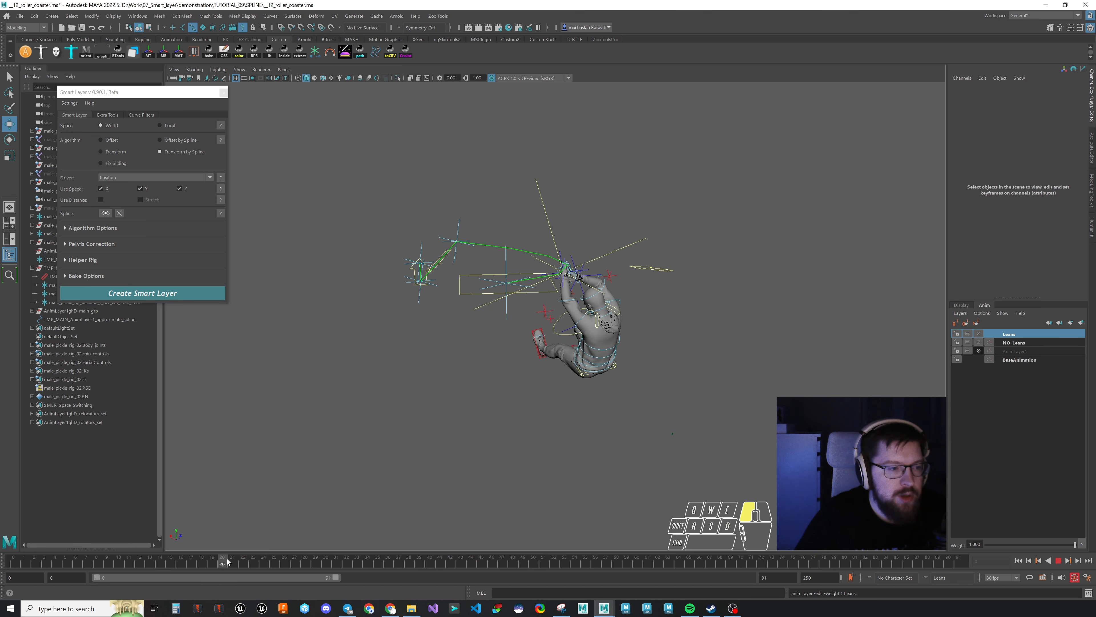
Step: Key the Leans layer's weight at 1 midway through the turn and at 0 on frames 0 and 31
mouse_move(228, 561)
left_mouse_down()
mouse_move(263, 562)
mouse_move(212, 562)
left_mouse_up()
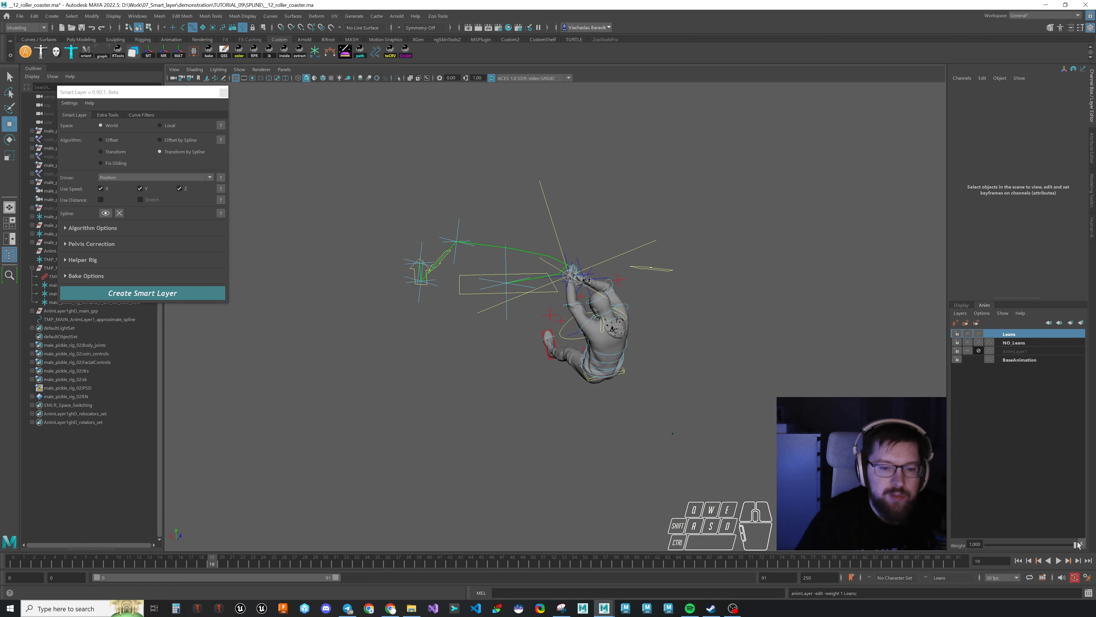
left_click(1082, 545)
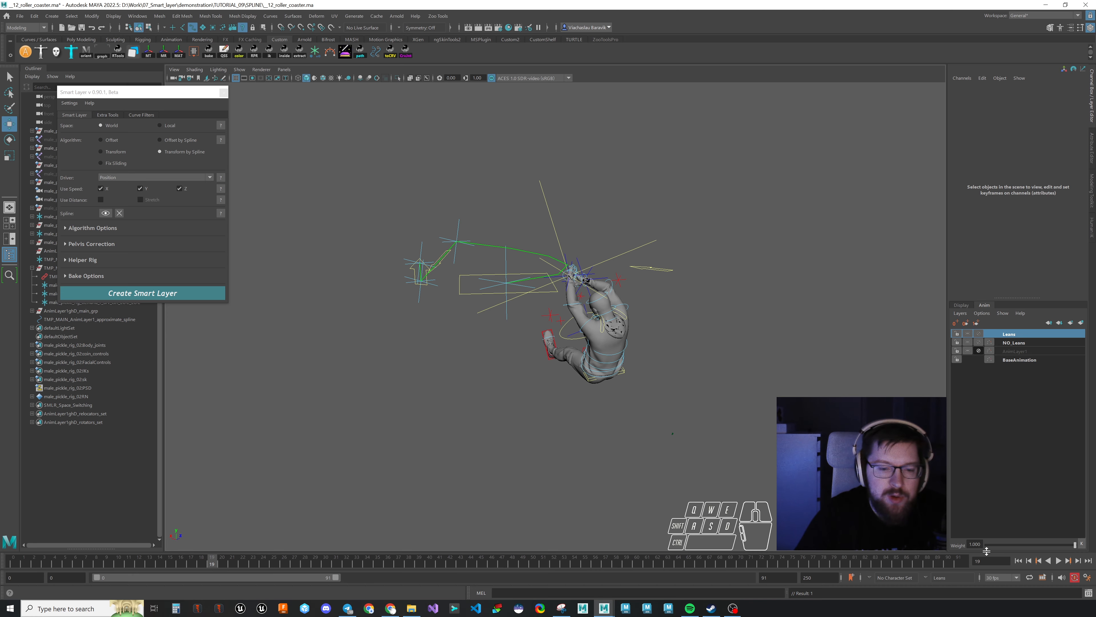
left_click_drag(196, 561, 10, 564)
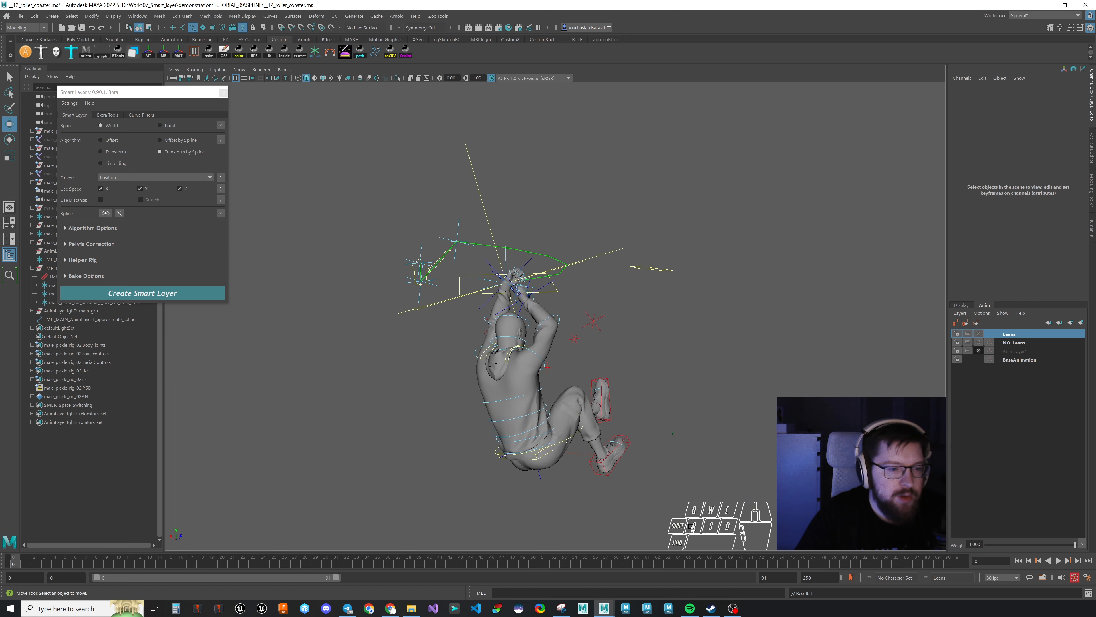
left_click_drag(1072, 545, 781, 558)
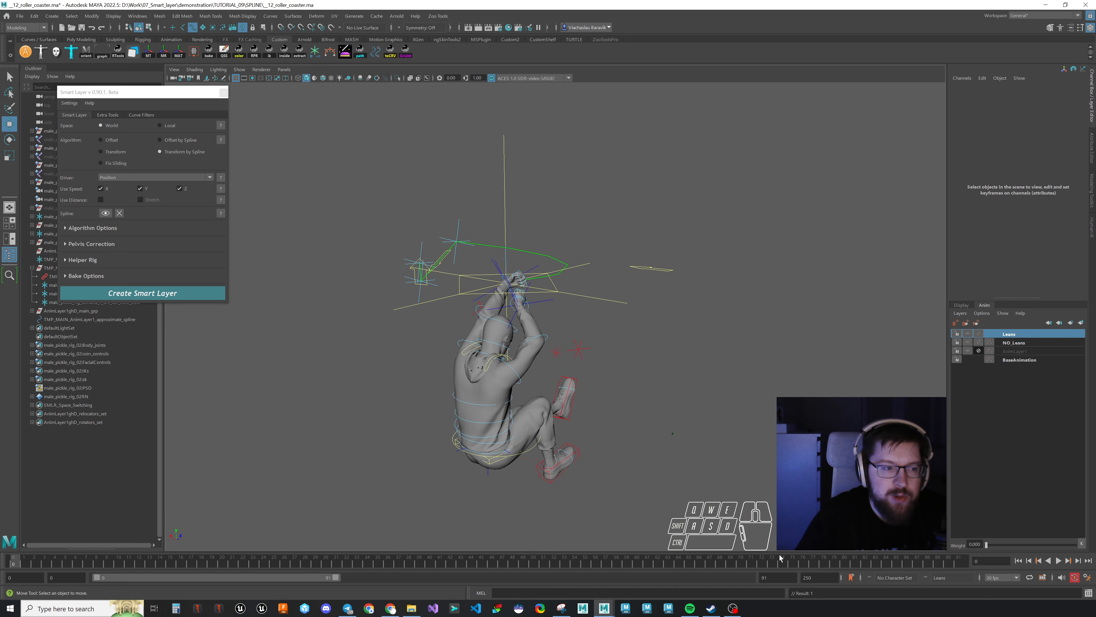
left_click_drag(26, 561, 337, 567)
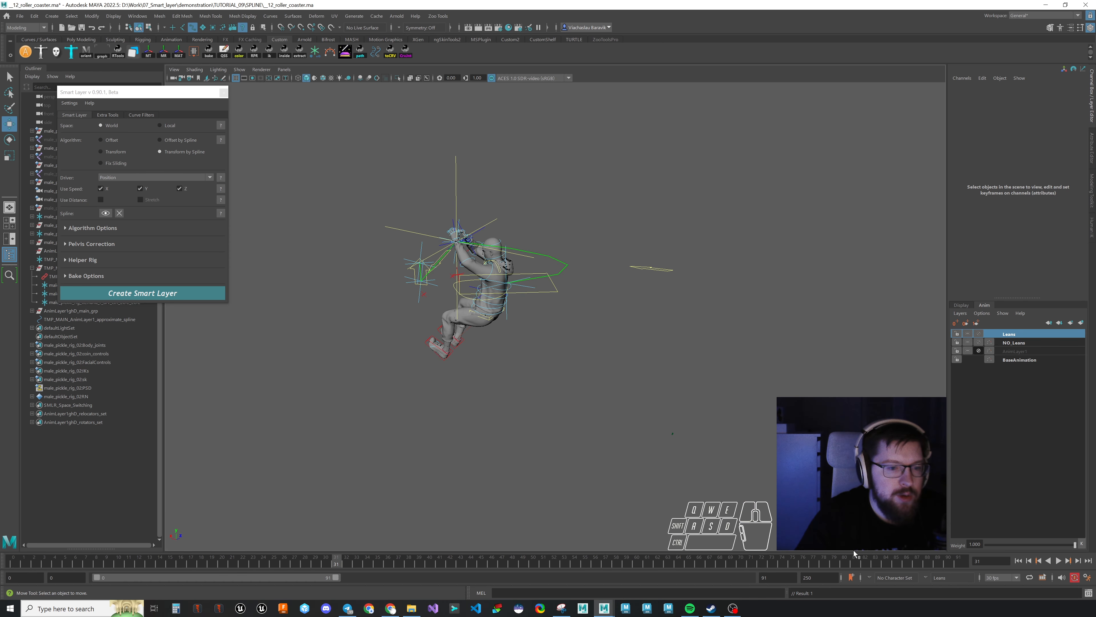
left_click_drag(987, 544, 1079, 543)
left_click(1063, 549)
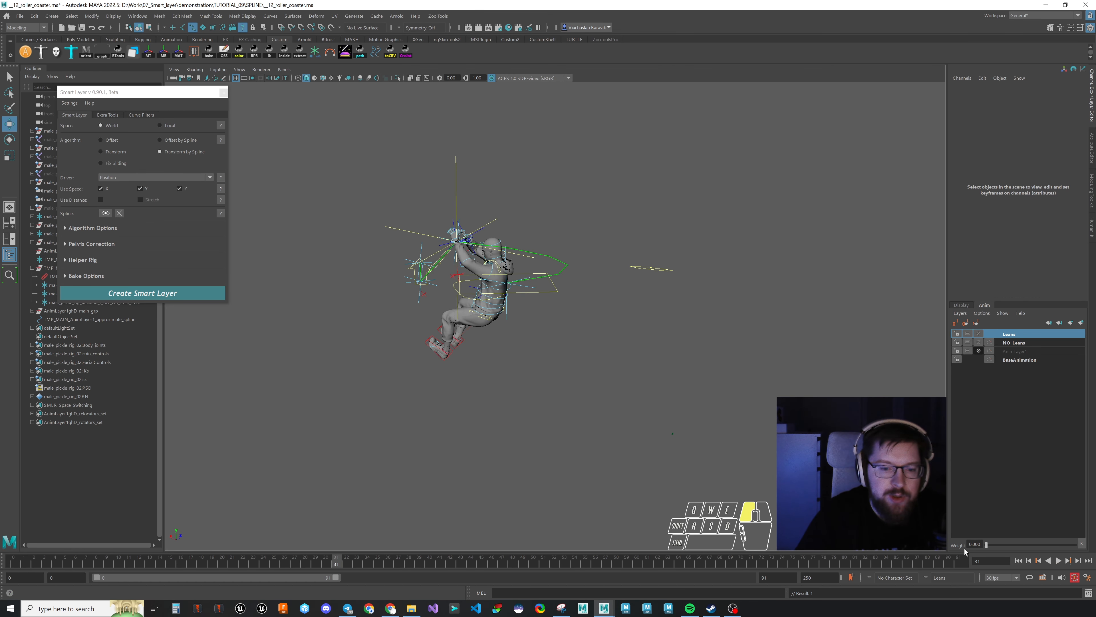
left_click_drag(965, 553, 965, 553)
key("ctrl+z")
Step: Inspect TMP_MAIN's Weight curve on the Leans layer in the Graph Editor, clear the editor away, and replay the blended animation
left_click_drag(1095, 112, 515, 50)
left_click_drag(425, 120, 369, 135)
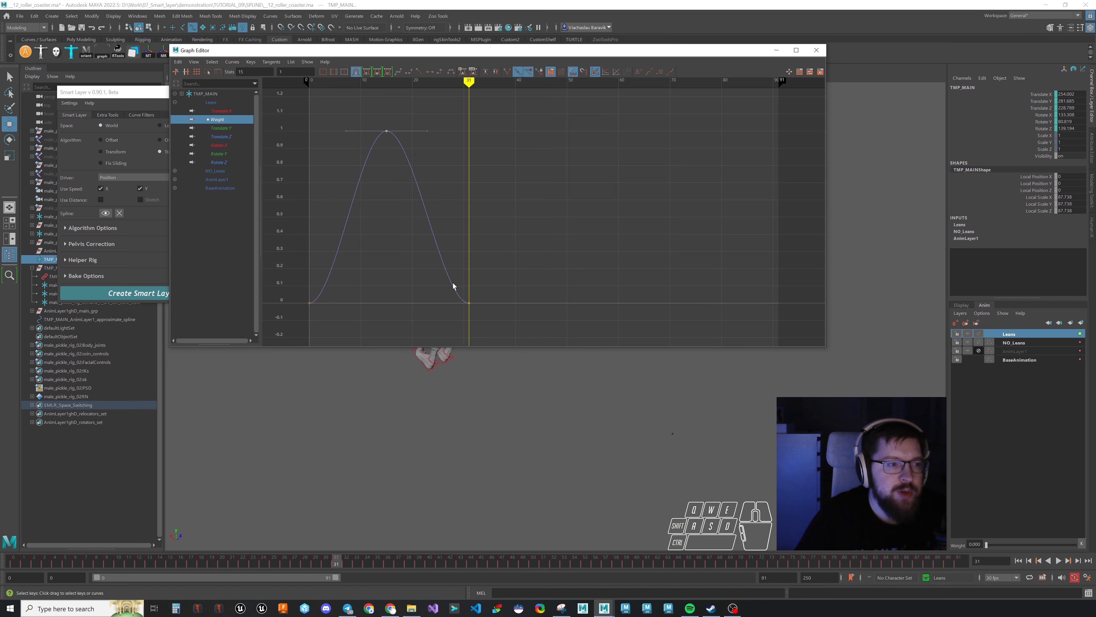
left_click_drag(289, 52, 1095, 111)
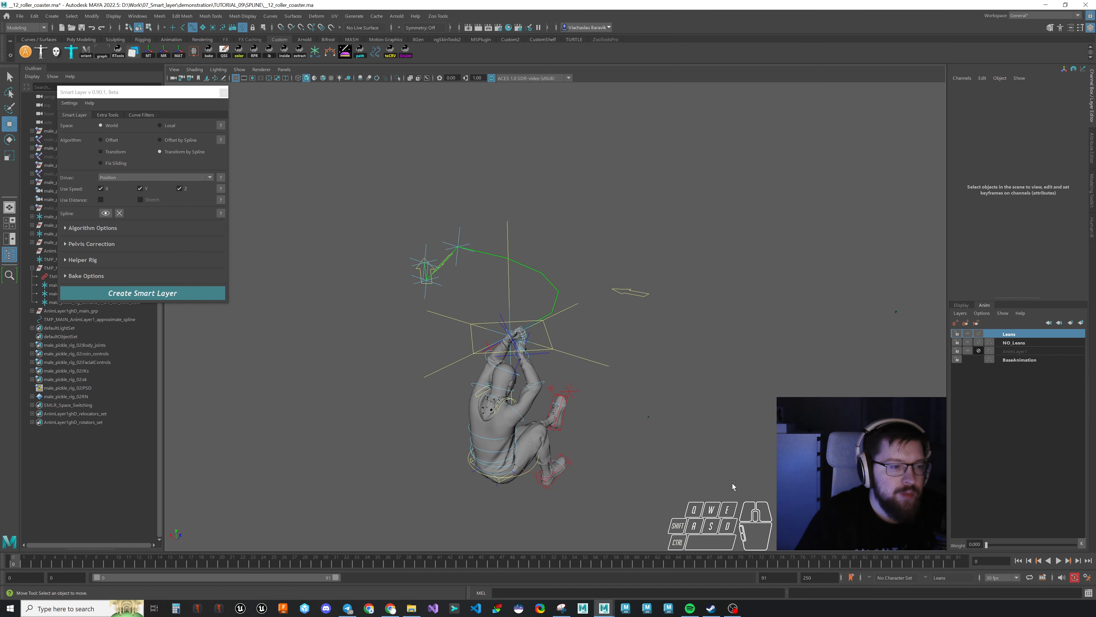
left_click(1058, 560)
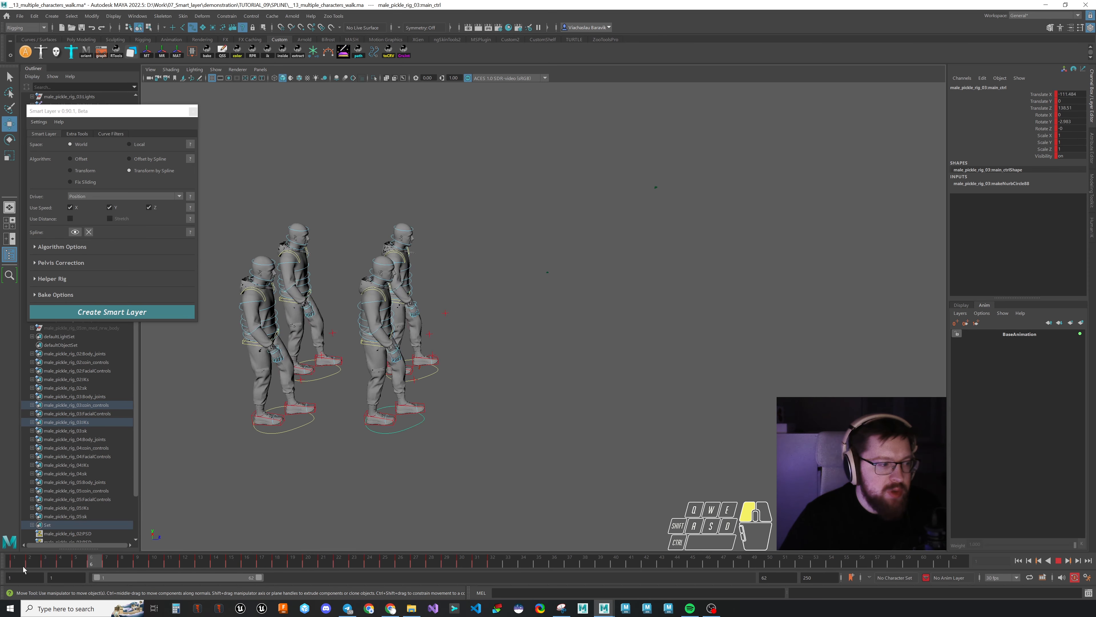
Step: Play and scrub the four-character walk in the __13_multiple_characters_walk scene, stopping at frame 33
left_click_drag(278, 566, 9, 561)
left_click(1059, 560)
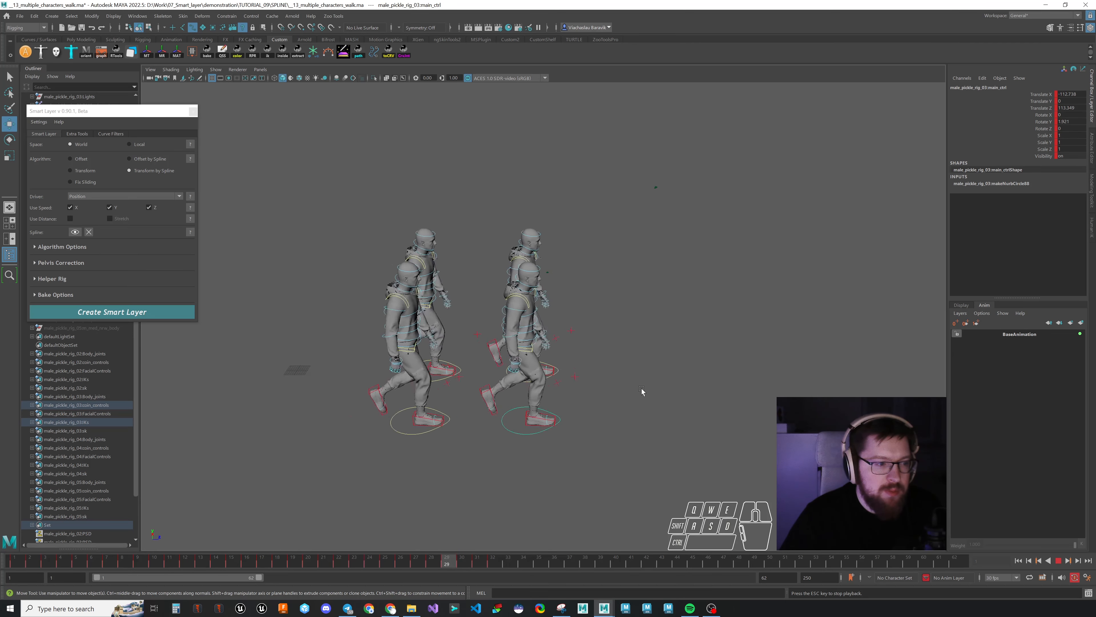
key("Escape")
left_click_drag(155, 565, 508, 536)
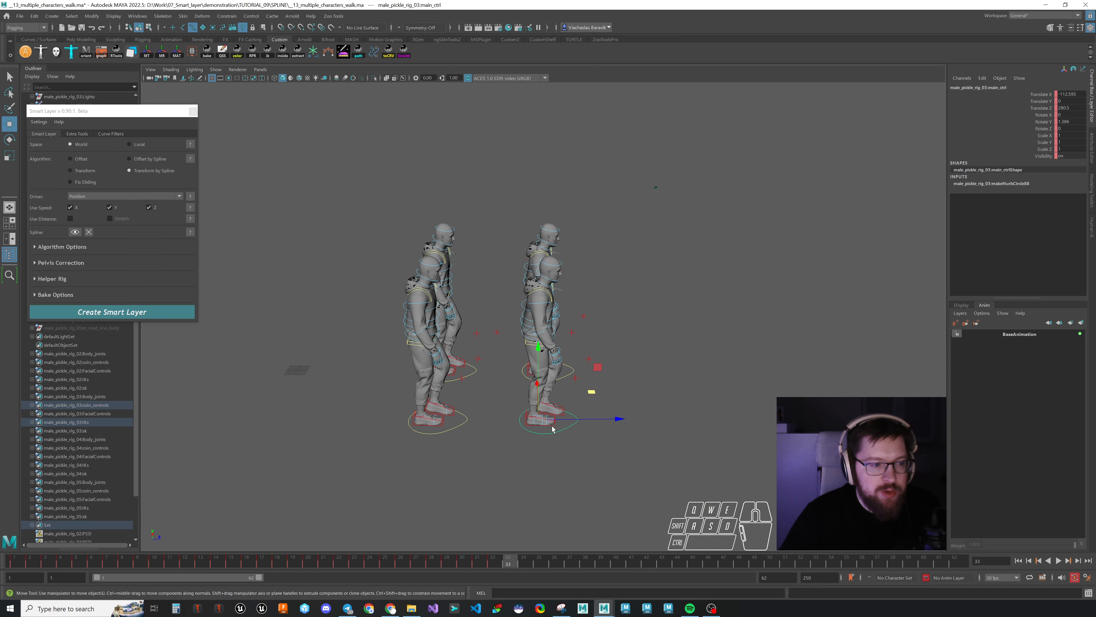
Step: Select the main controls and both foot IK controls of all four characters
left_click_drag(538, 426, 586, 384, "alt")
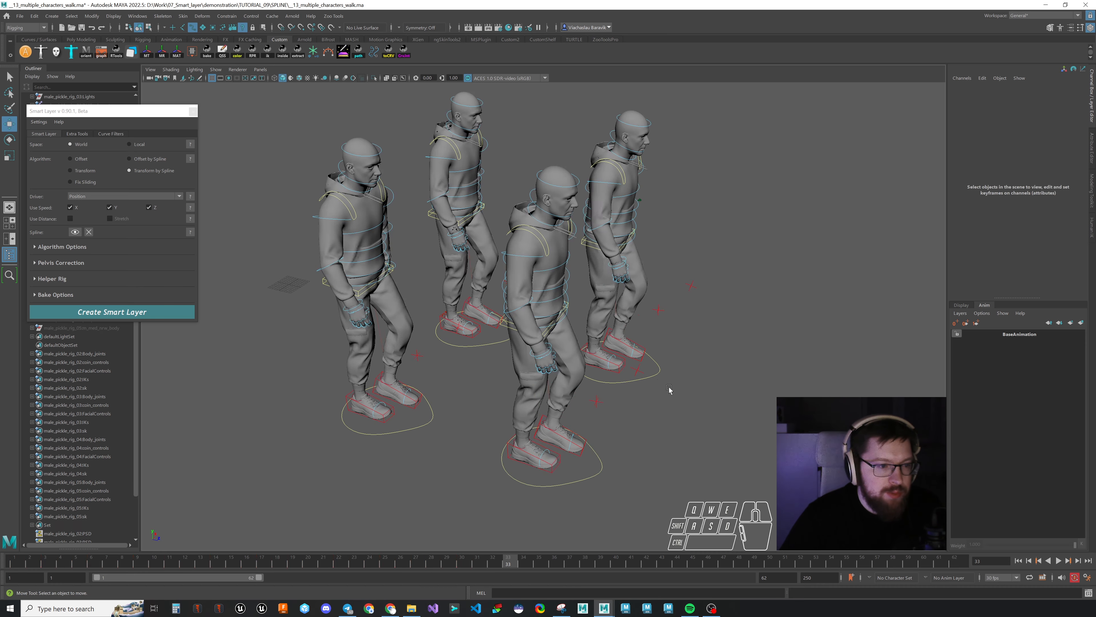
left_click(602, 467, "shift")
left_click(659, 371, "shift")
left_click(454, 344, "shift")
left_click(432, 417, "shift")
left_click(583, 455, "shift")
left_click(559, 466, "shift")
left_click(645, 359, "shift")
left_click(621, 369, "shift")
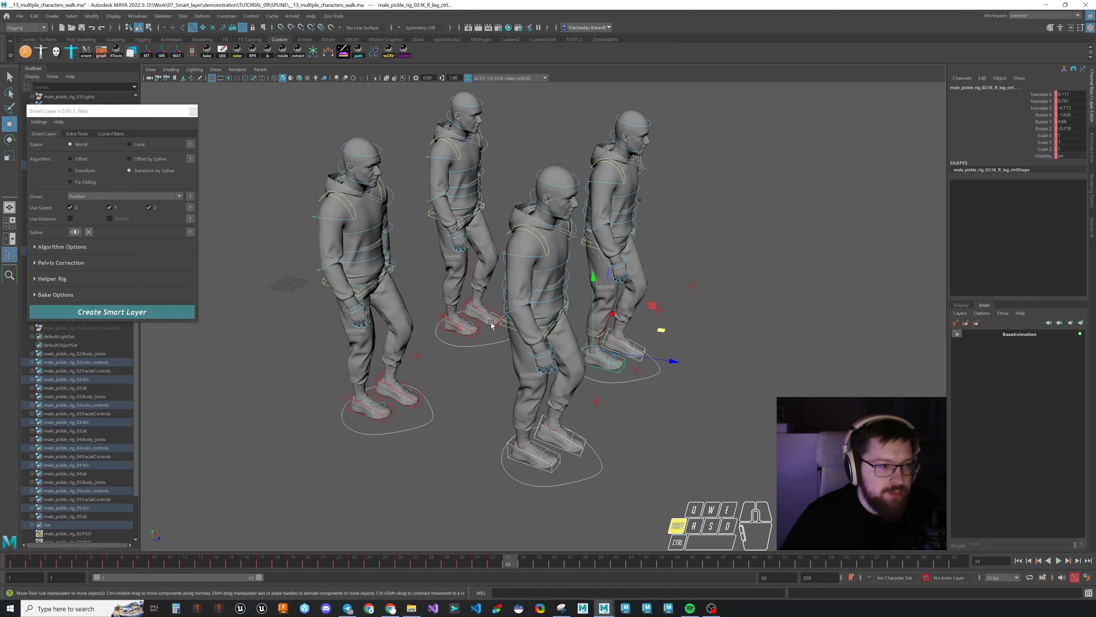
left_click(412, 407, "shift")
left_click(390, 415, "shift")
Step: Add the four pelvis controls to the selection, put all selected controls on a new animation layer, and return to frame 1
left_click(621, 245, "shift")
left_click(545, 329, "shift")
left_click(462, 218, "shift")
left_click(360, 292, "shift")
middle_click_drag(698, 282, 681, 284, "alt")
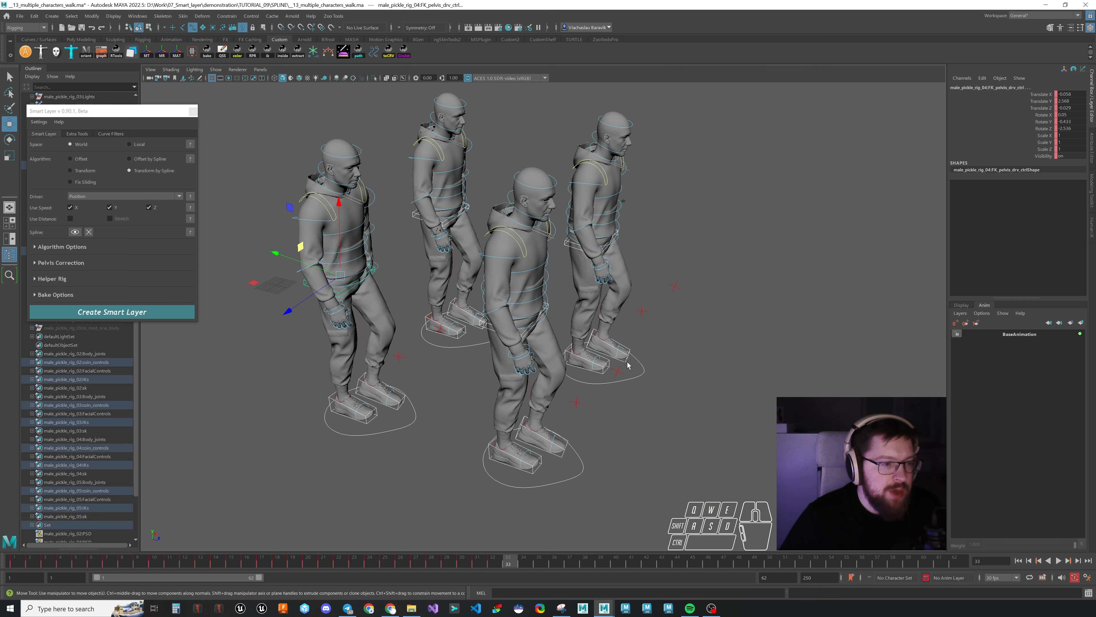
key("alt+shift+v")
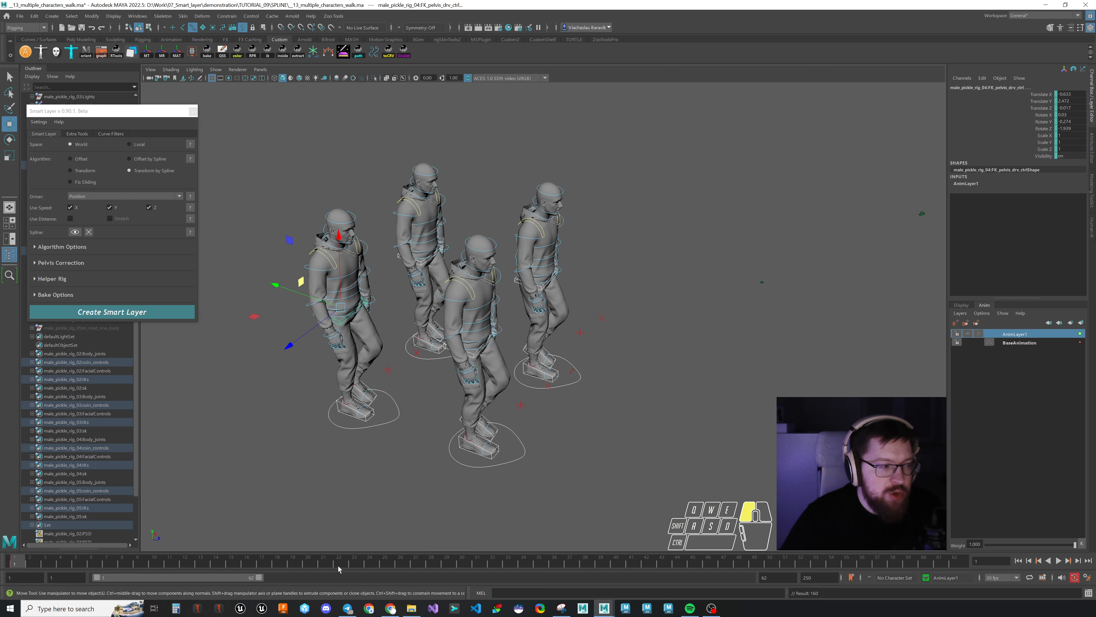
Step: Go to frame 62 and select only the main controls of all four characters
left_click_drag(623, 558, 935, 557)
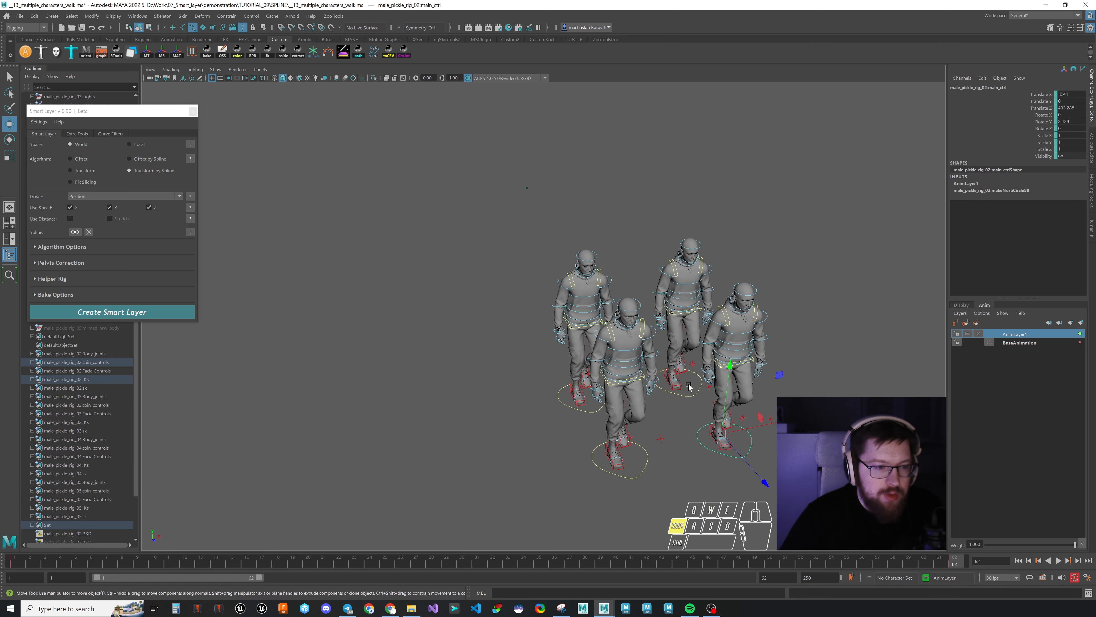
left_click(689, 393, "shift")
left_click(579, 409, "shift")
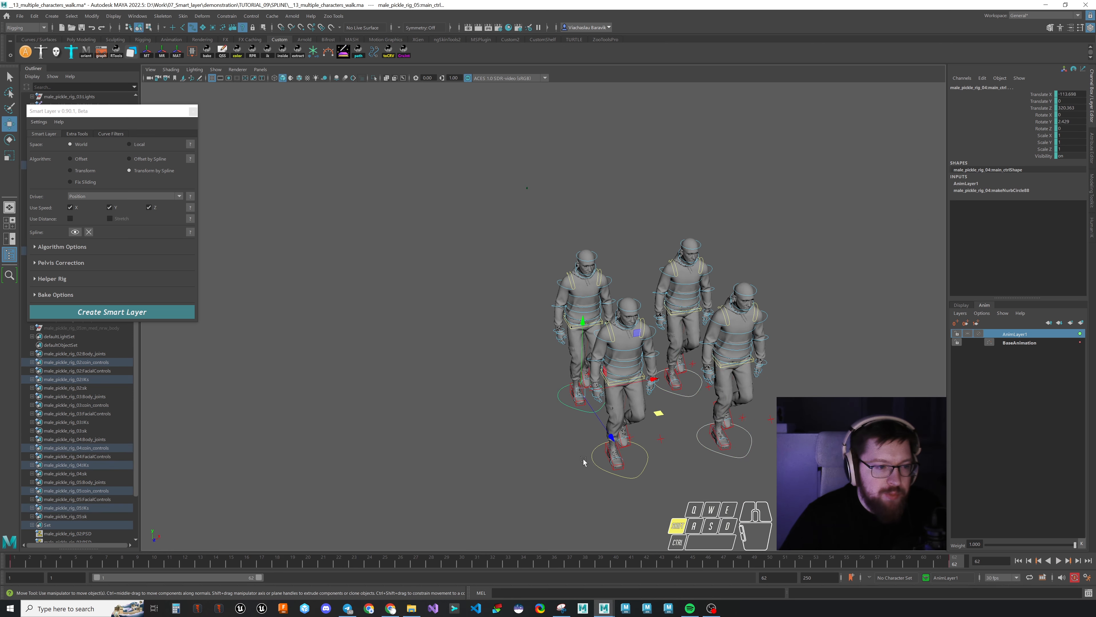
left_click(632, 478, "shift")
mouse_move(632, 481)
left_mouse_down("alt")
mouse_move(645, 496)
mouse_move(639, 487)
left_mouse_up("alt")
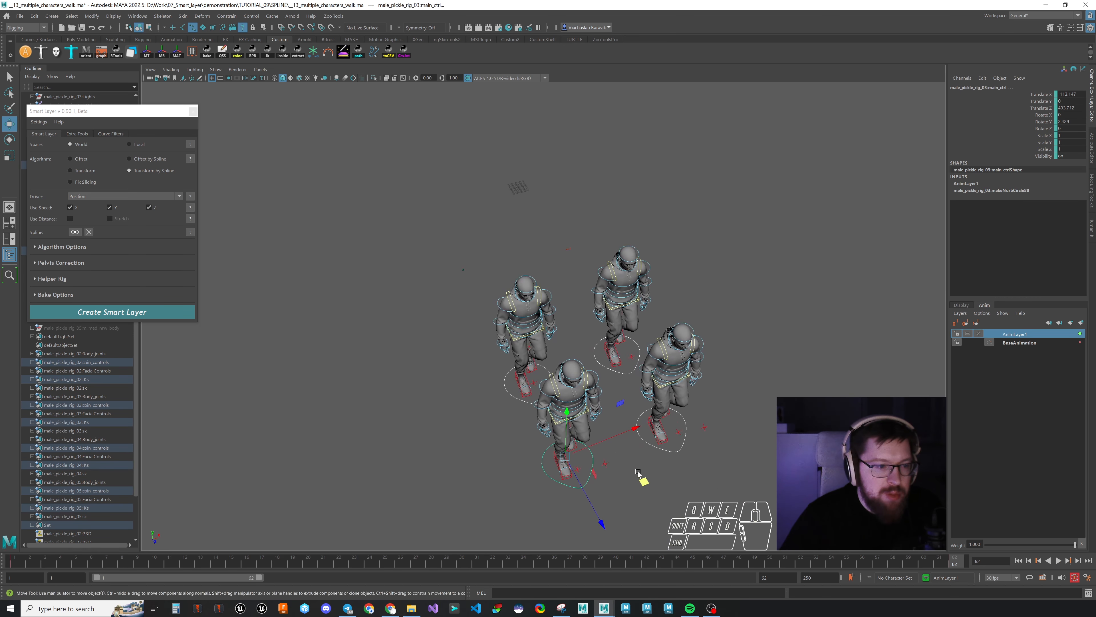
Step: Try moving and rotating the four main controls together on the last frame, and undo these changes
middle_click_drag(644, 482, 624, 440)
key("e")
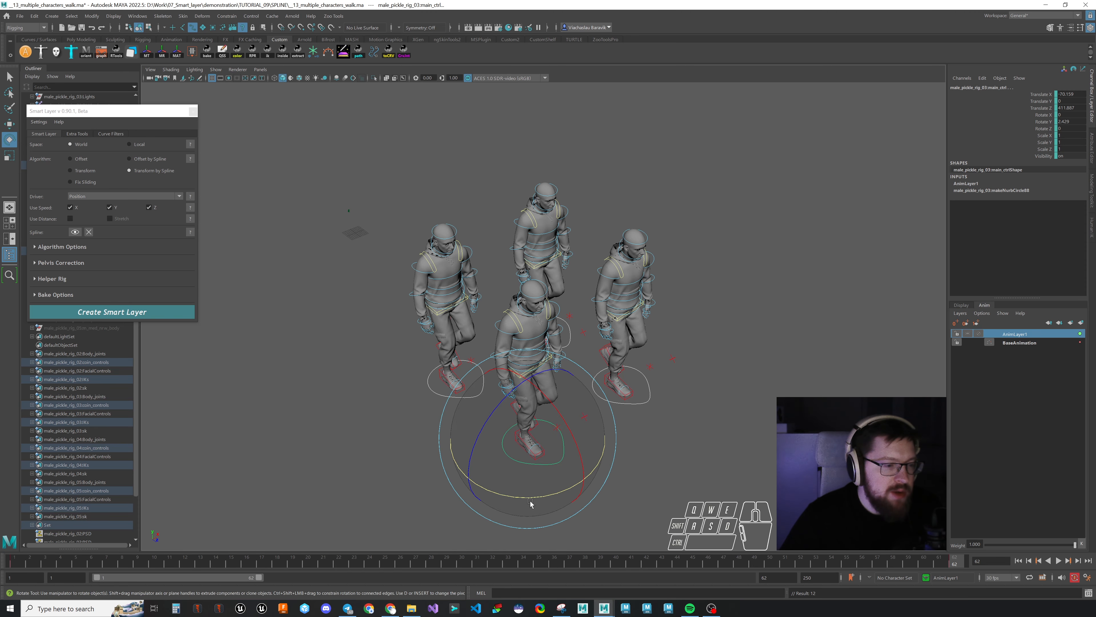
left_click_drag(533, 499, 544, 451)
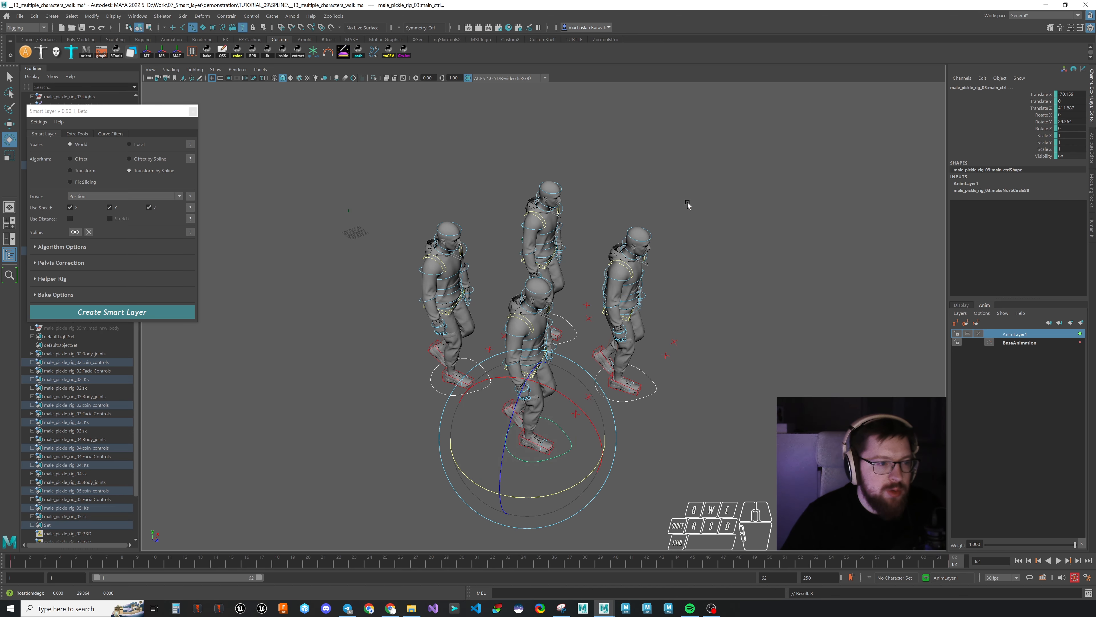
left_click_drag(605, 217, 700, 409, "alt")
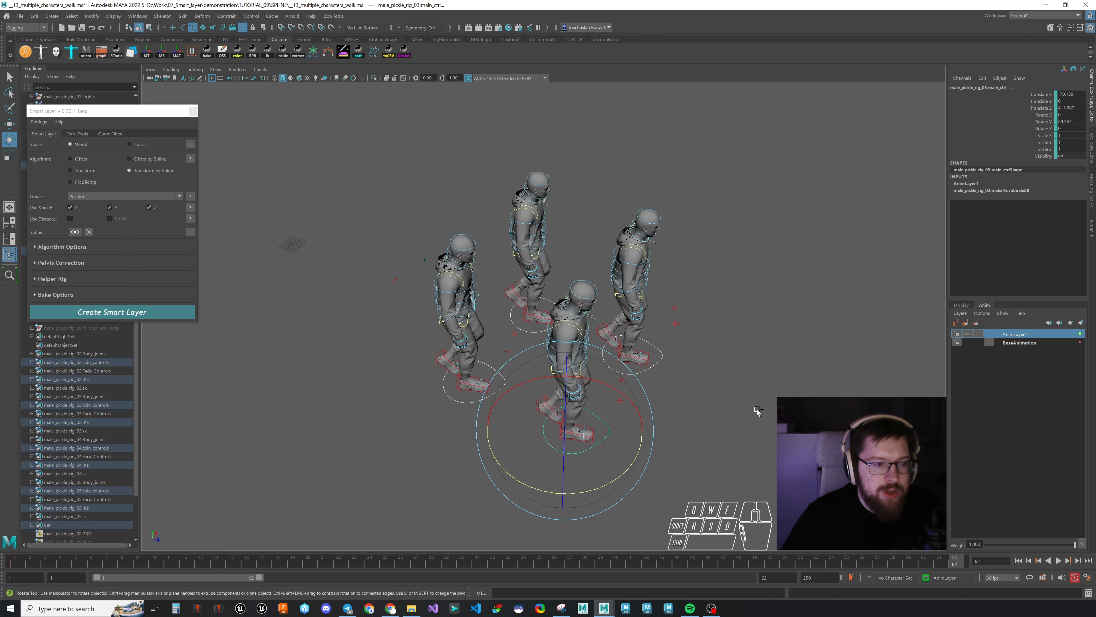
key("ctrl+z")
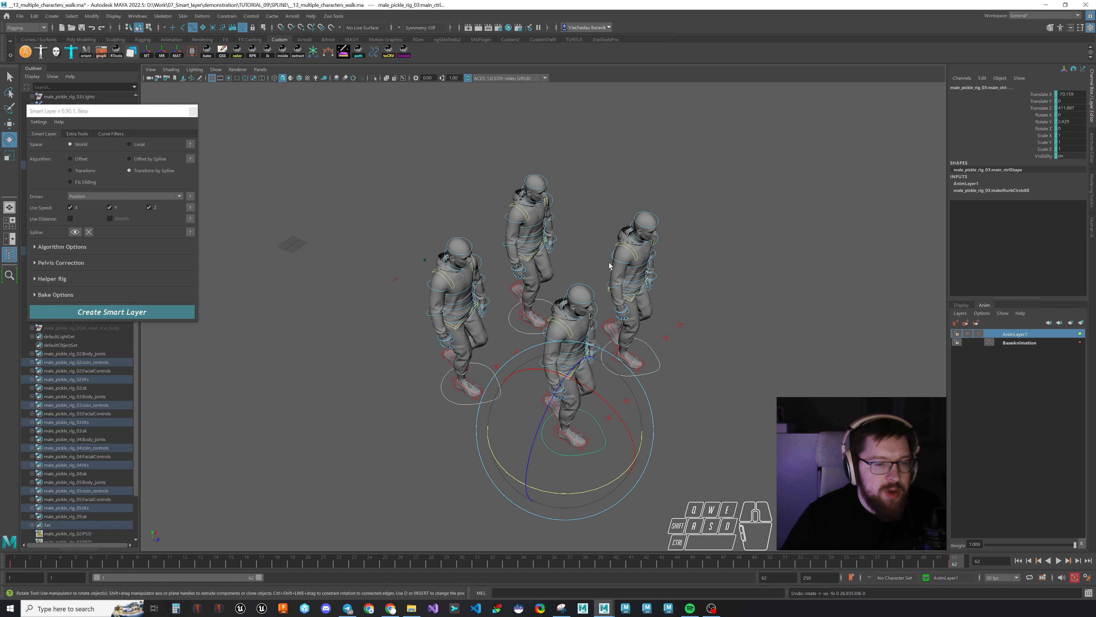
Step: Key the four main controls on frame 62, expand the Helper Rig options, and return to frame 1 with the Move tool active
key("s")
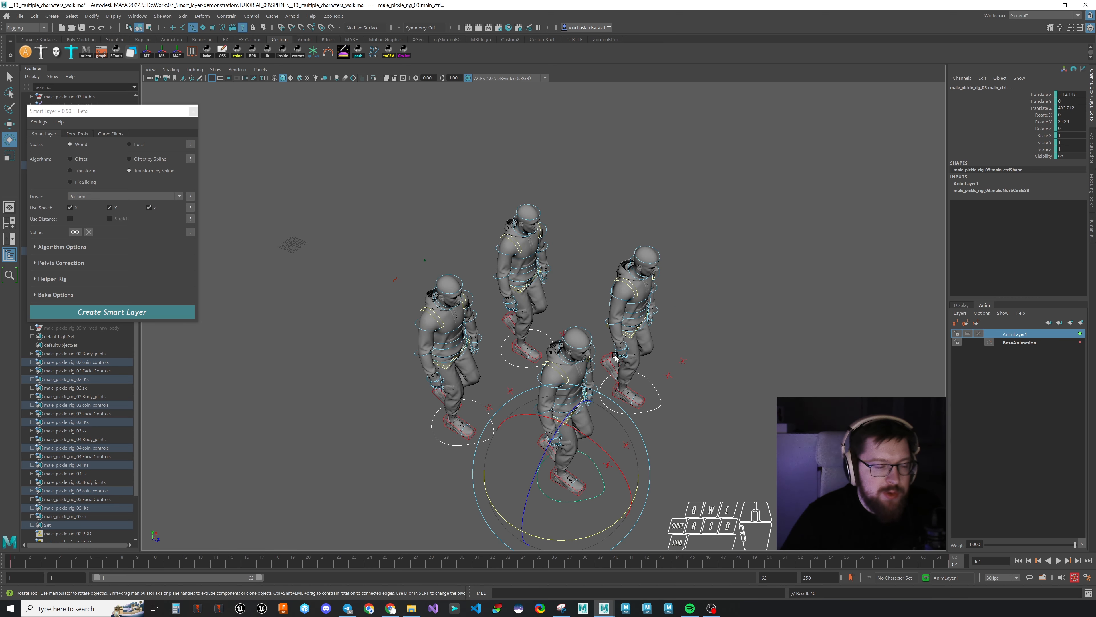
left_click_drag(600, 357, 661, 324, "alt")
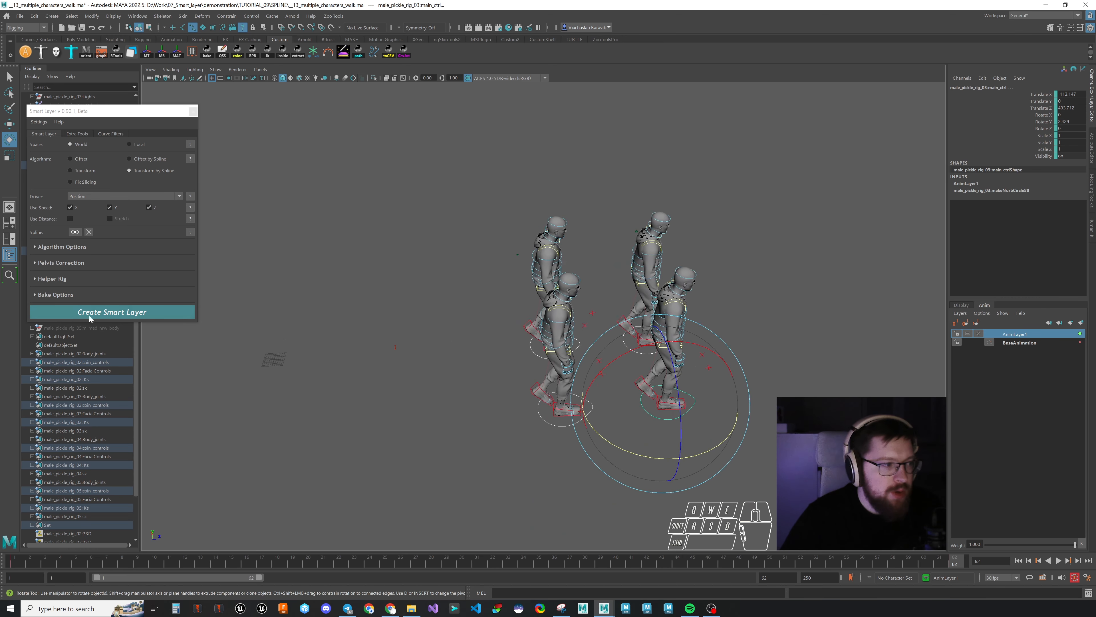
left_click(59, 278)
left_click_drag(947, 563, 14, 562)
key("w")
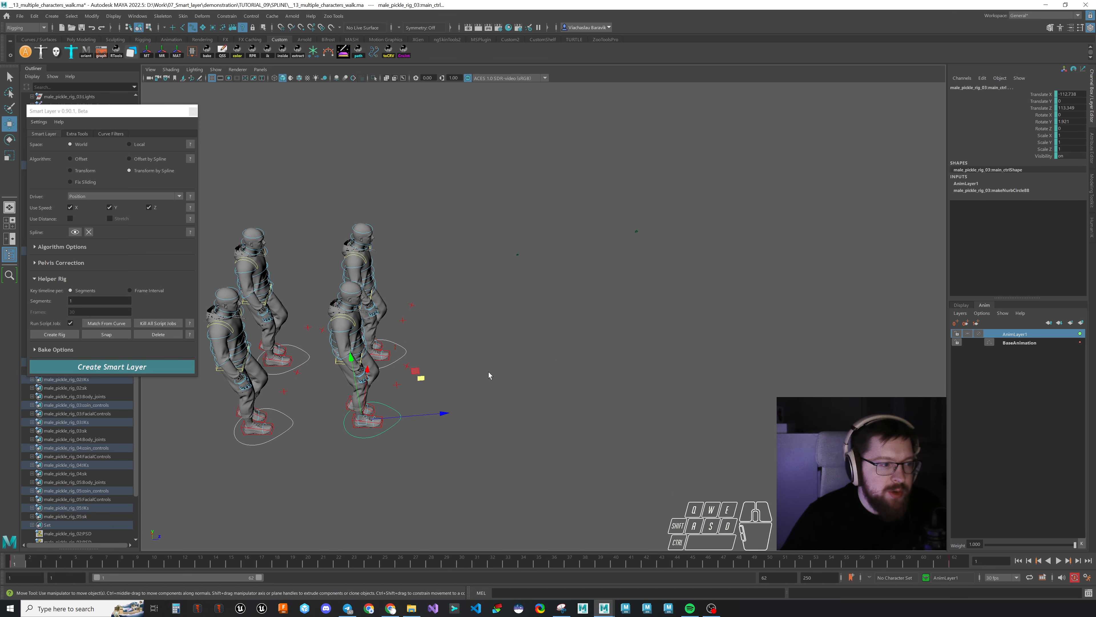
Step: Create a one-segment helper rig for the four characters' main controls and select its start locator at frame 1
left_click_drag(489, 375, 576, 345, "alt")
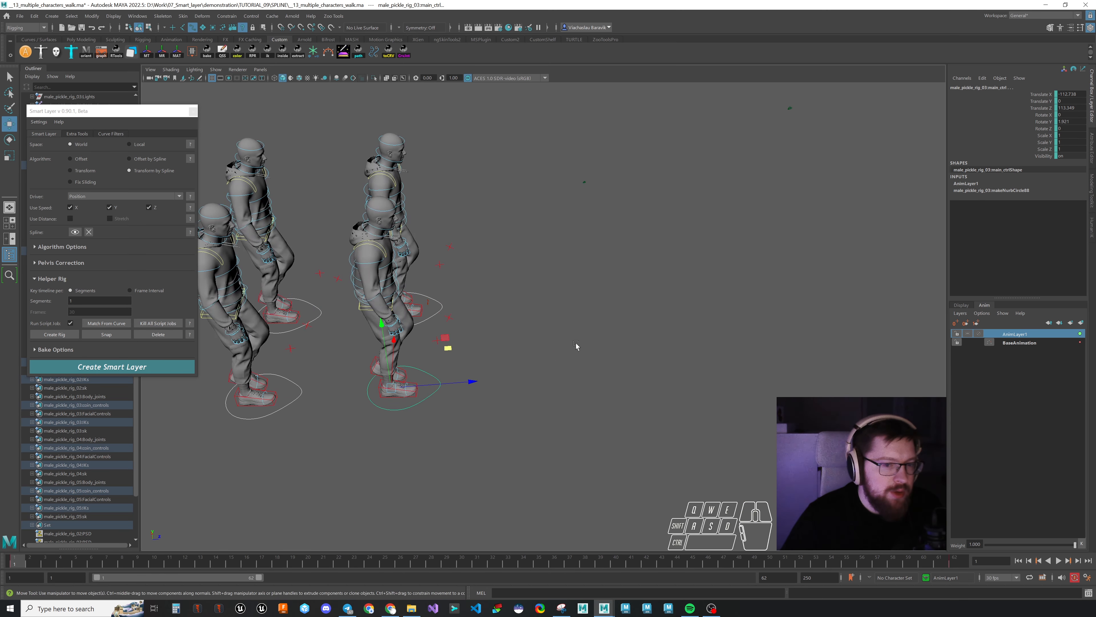
left_click(64, 335)
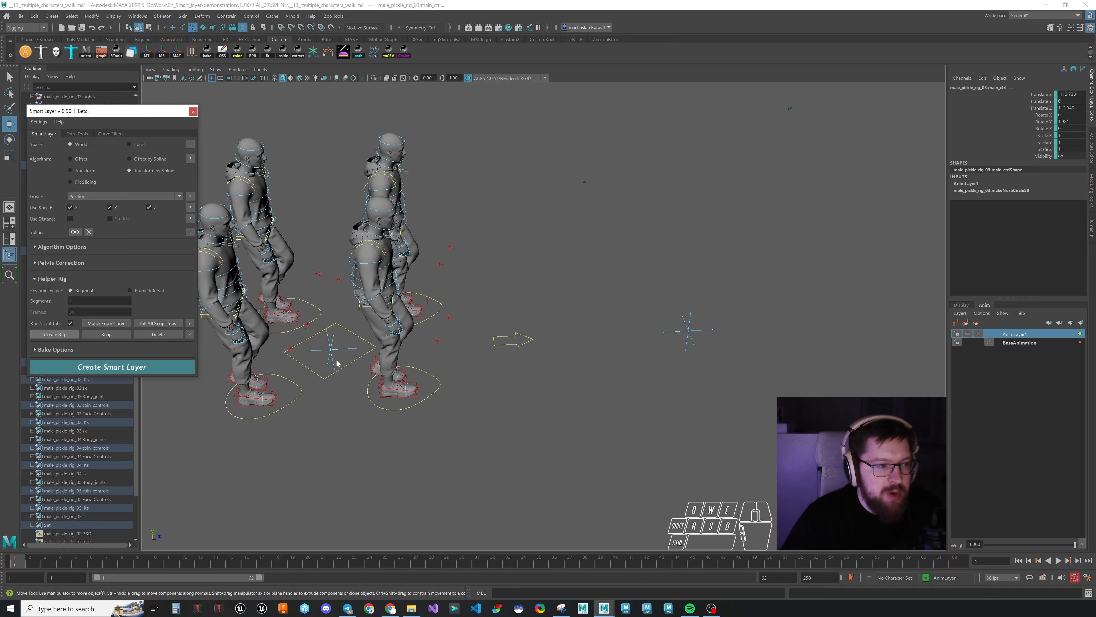
left_click(356, 348)
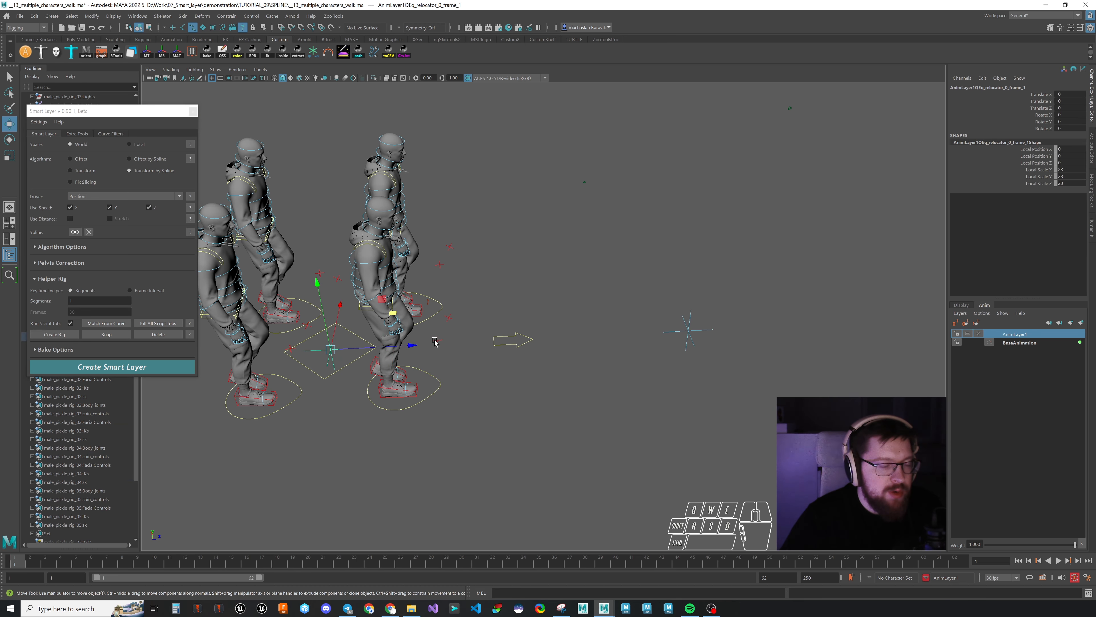
Step: Try rotating the helper rig's start locator around Y in both directions to turn the whole group at frame 1
middle_click_drag(463, 329, 533, 335, "alt")
right_click_drag(533, 335, 607, 337, "alt")
middle_click_drag(531, 332, 587, 346, "alt")
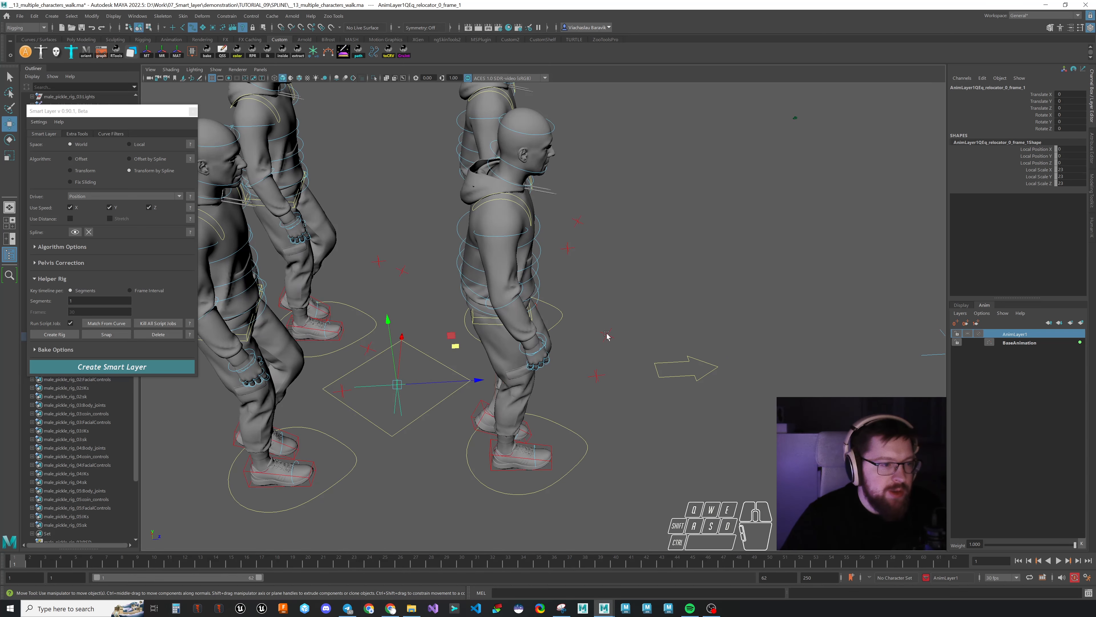
right_click_drag(628, 349, 453, 367, "alt")
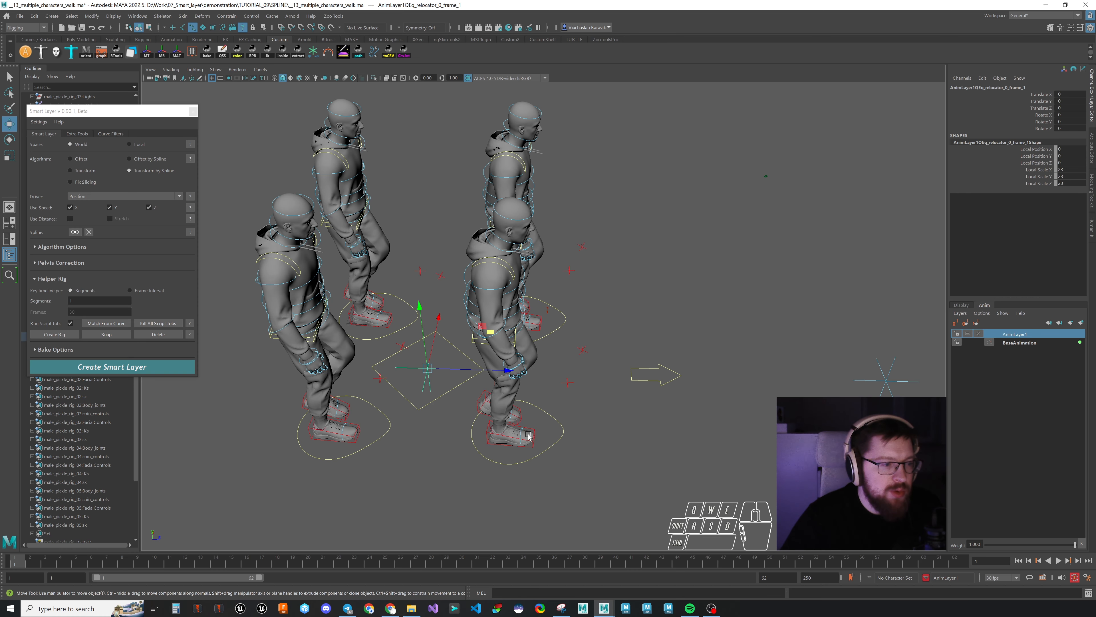
key("e")
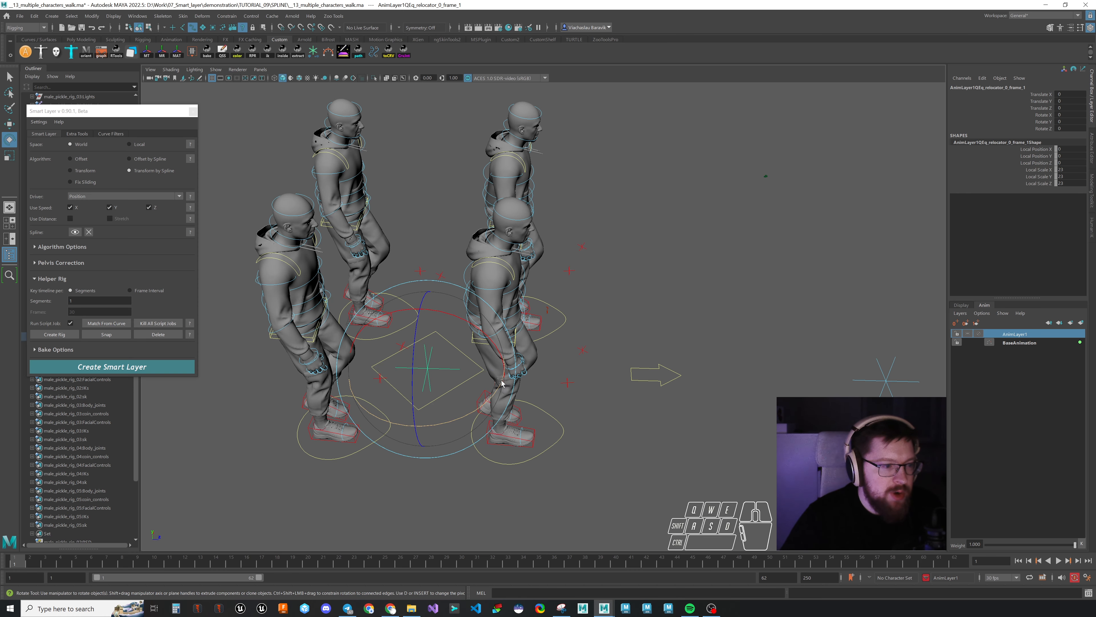
left_click_drag(501, 382, 501, 497)
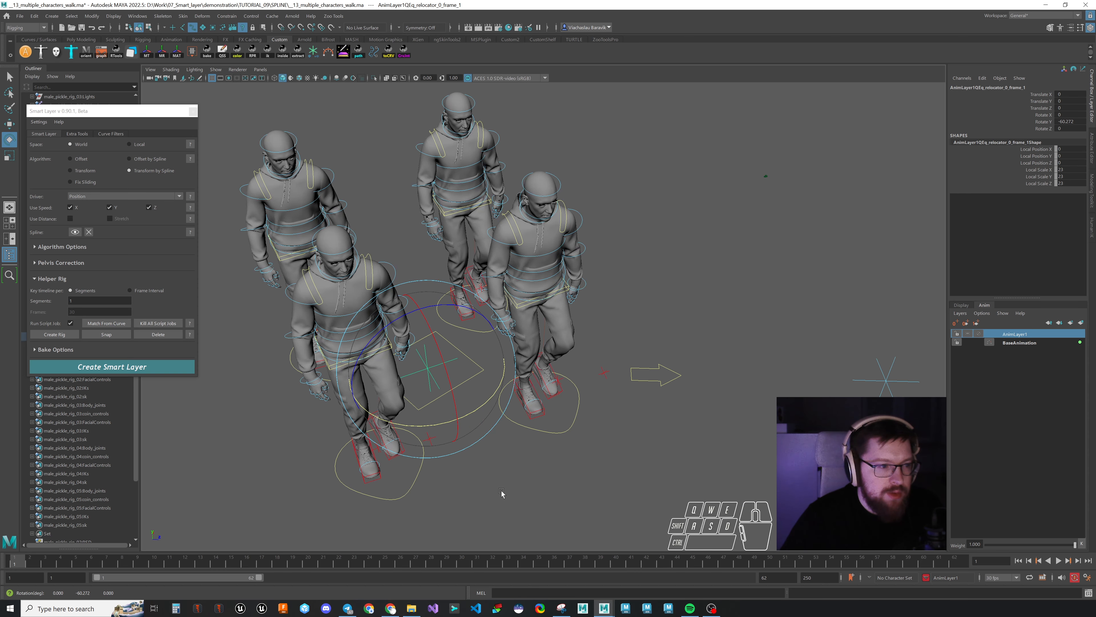
left_click_drag(477, 450, 493, 426, "alt")
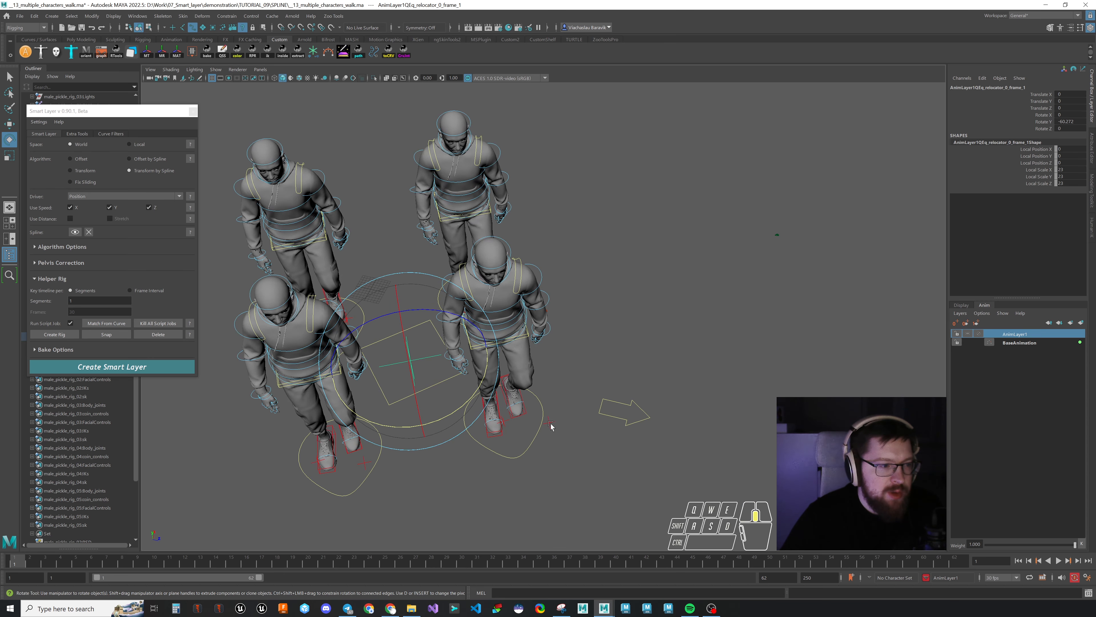
key("w")
left_click_drag(422, 380, 414, 393, "alt")
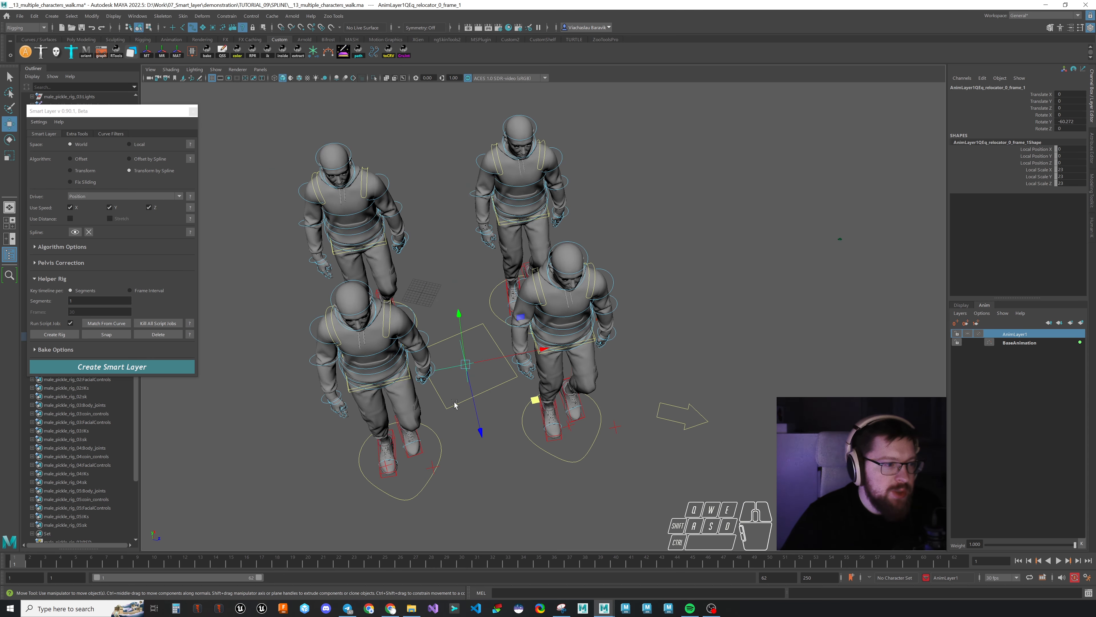
key("e")
left_click_drag(472, 415, 560, 411)
key("w")
left_click_drag(609, 378, 544, 393, "alt")
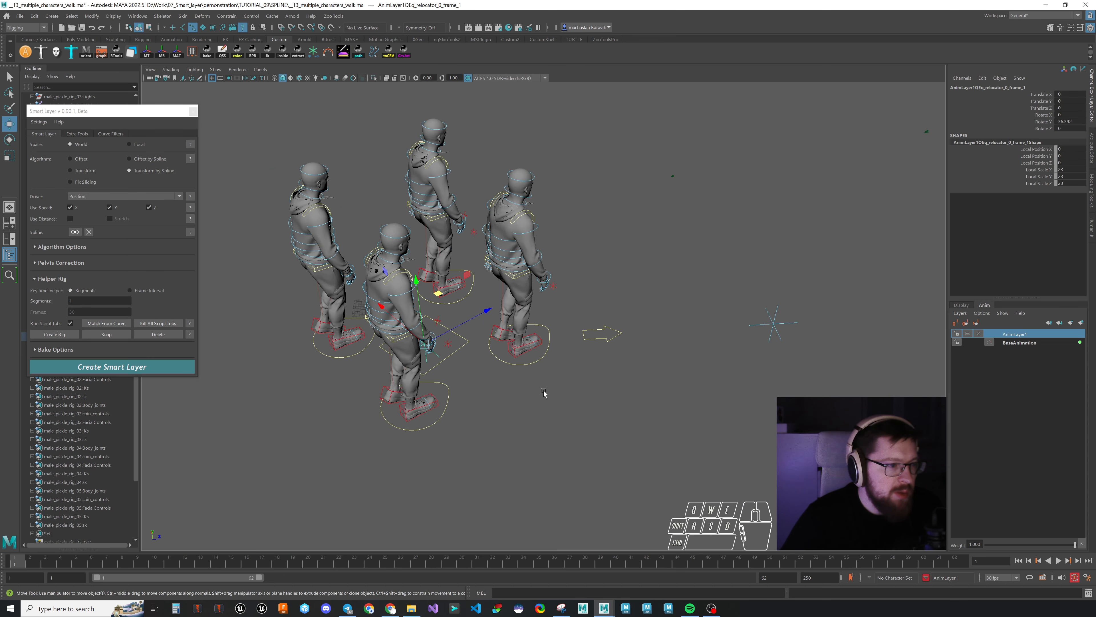
middle_click_drag(554, 382, 511, 409, "alt")
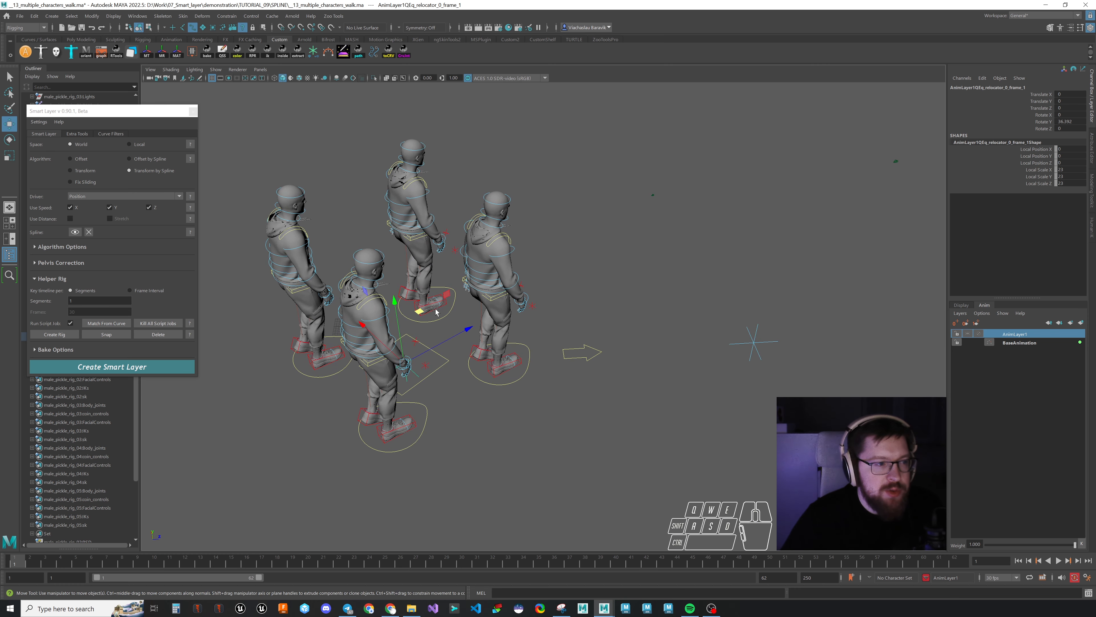
Step: Rotate the helper rig's arrow control around Y to redirect the group's path, and check the result at frame 62
left_click(583, 358)
left_click_drag(598, 361, 661, 390, "alt")
key("e")
key("w")
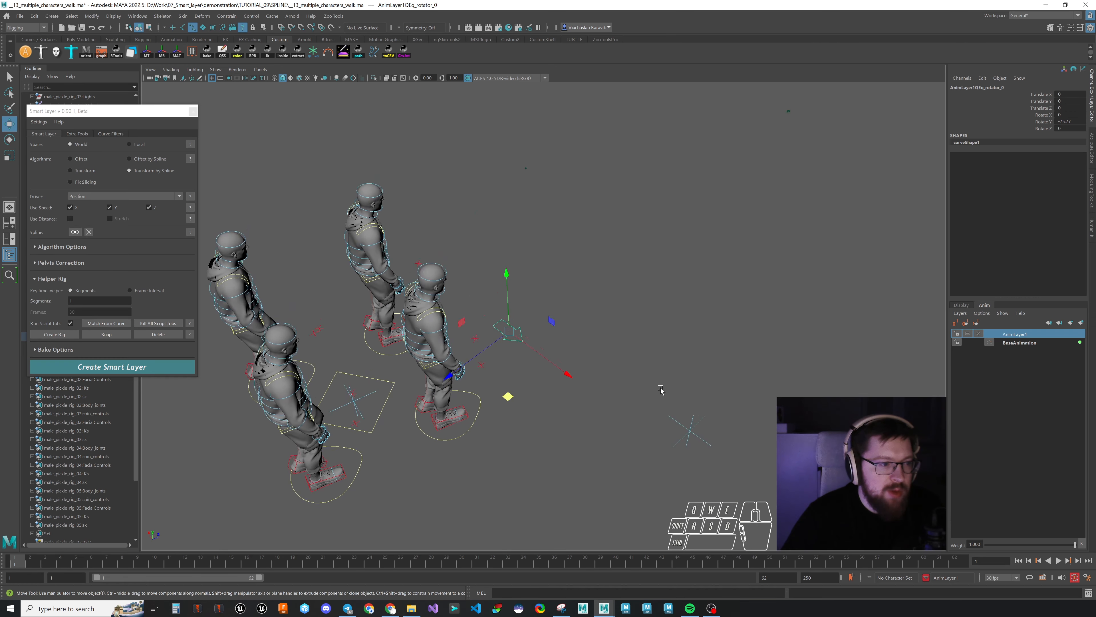
left_click_drag(20, 561, 1063, 575)
middle_click_drag(644, 438, 529, 336, "alt")
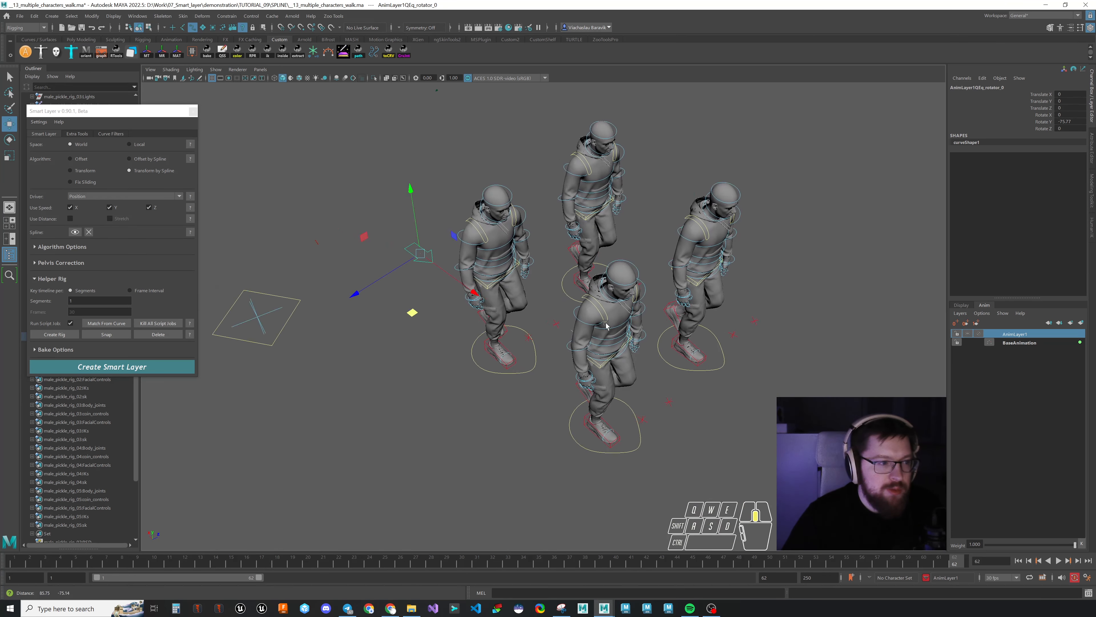
Step: At frame 1, select the two front characters' main controls and generate approximate path splines for them
left_click_drag(943, 564, 8, 505)
left_click(491, 387)
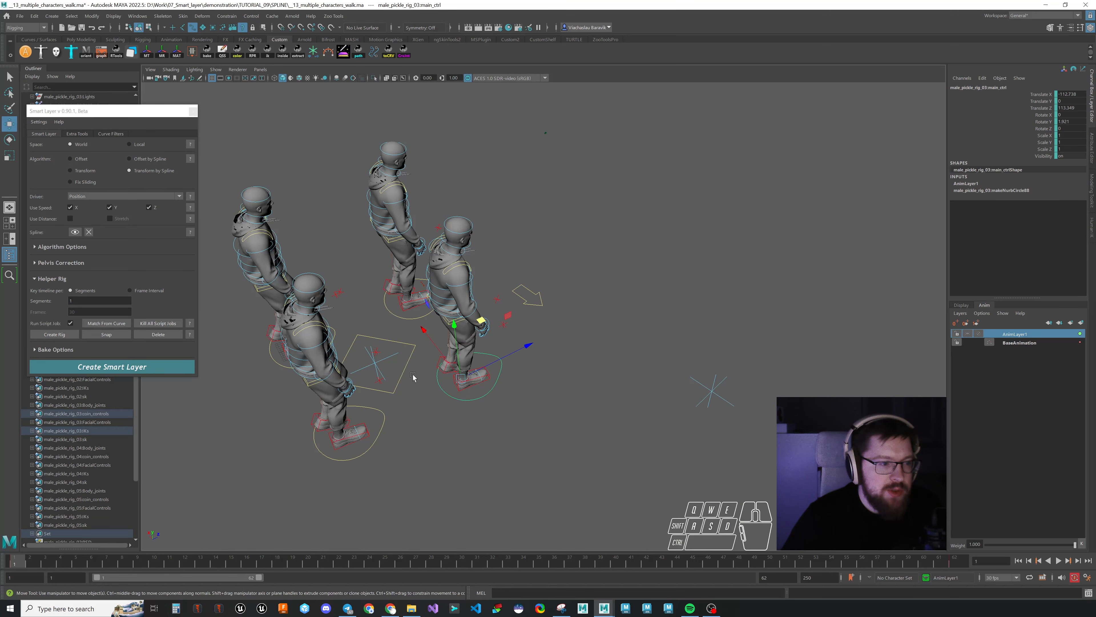
left_click(407, 315, "shift")
scroll(507, 348, "down", 1)
middle_click_drag(504, 347, 469, 348, "alt")
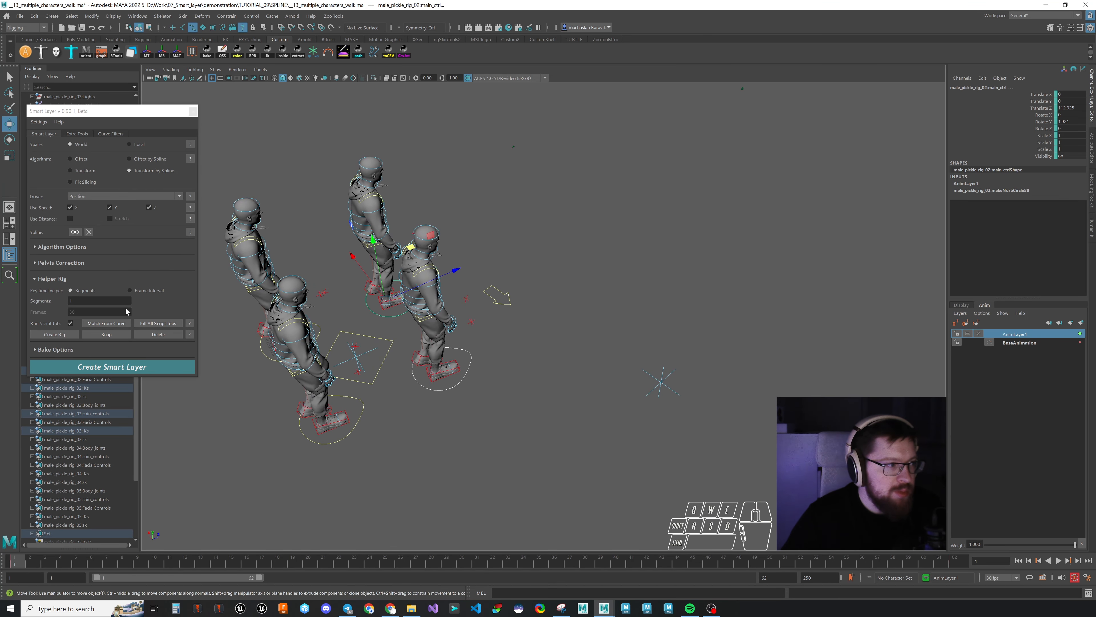
left_click(47, 278)
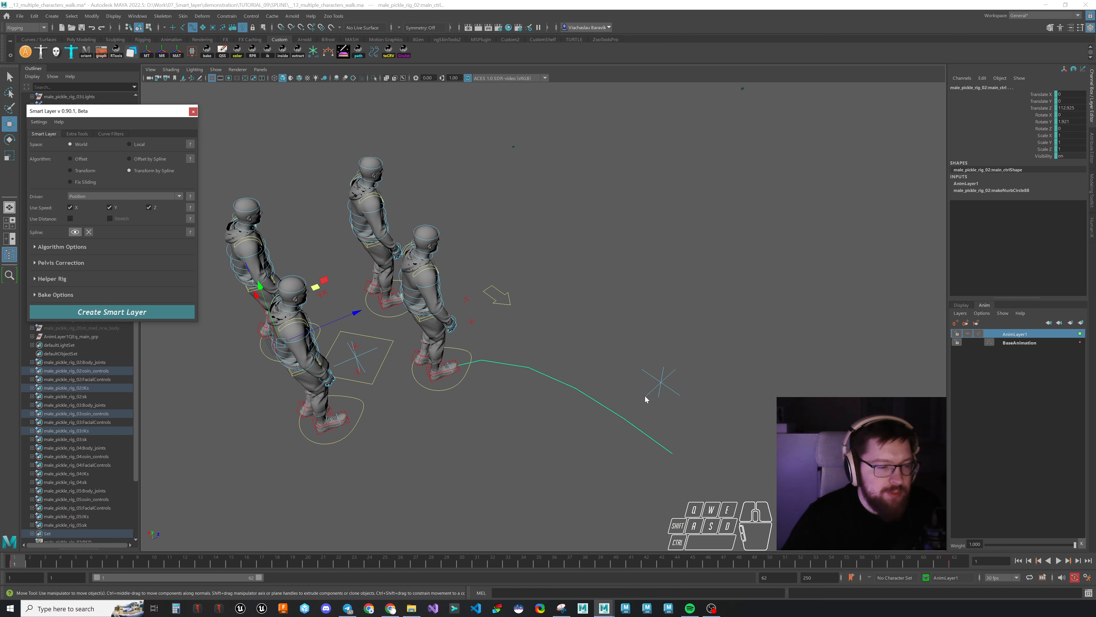
left_click(647, 416)
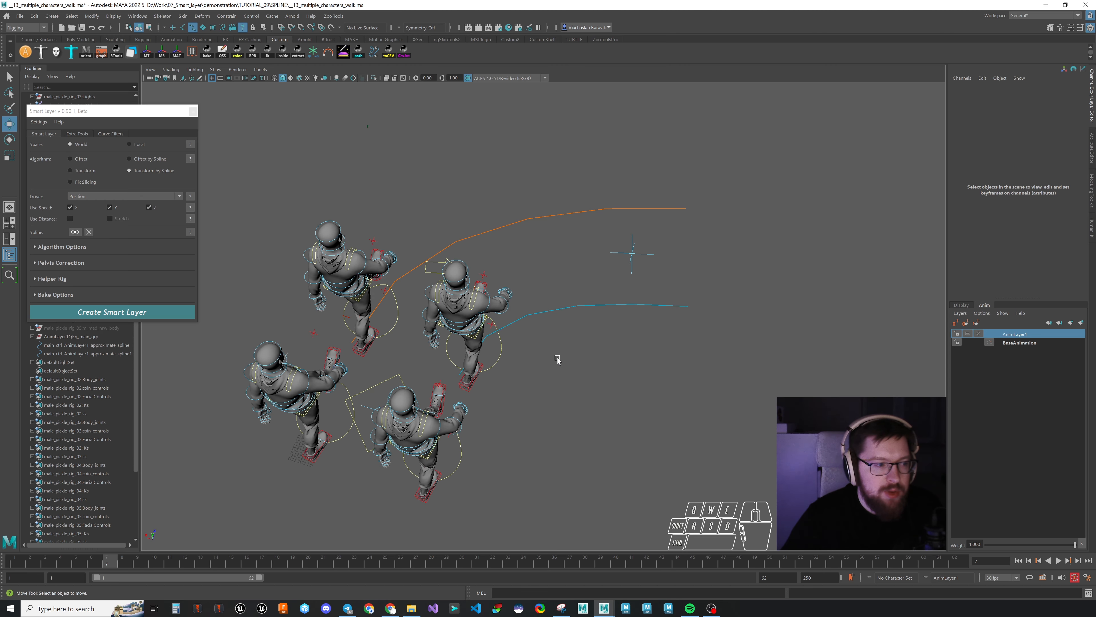
Step: Inspect the two path splines and the algorithm options, and create a Transform by Spline smart layer for the group walk
left_click_drag(391, 375, 387, 387, "alt")
middle_click_drag(387, 388, 395, 392, "alt")
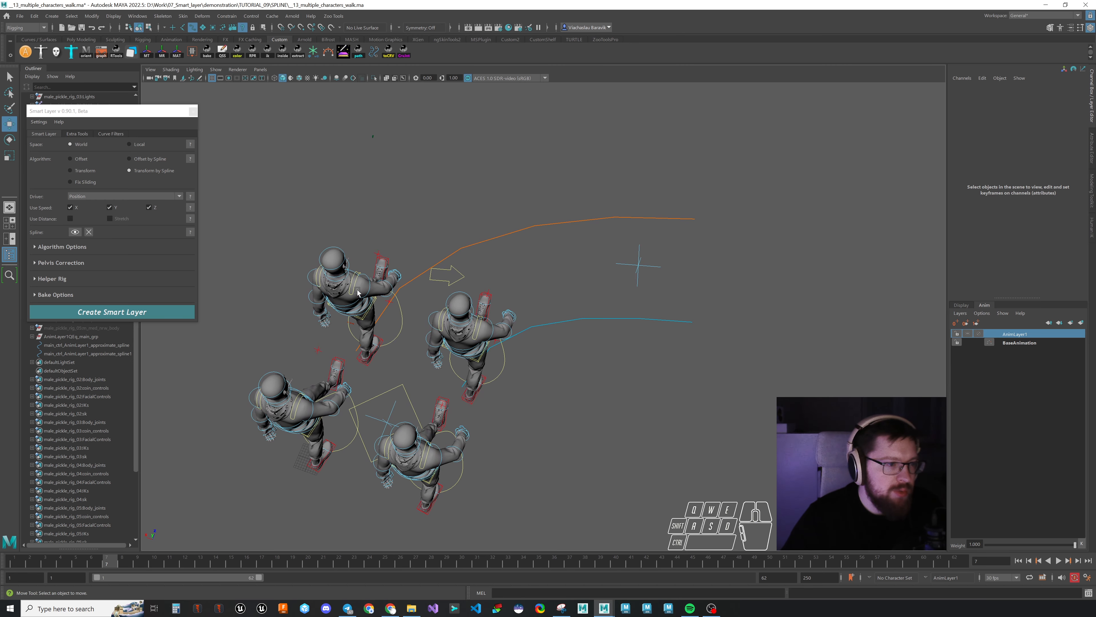
left_click_drag(716, 216, 695, 418, "alt")
left_click(694, 419)
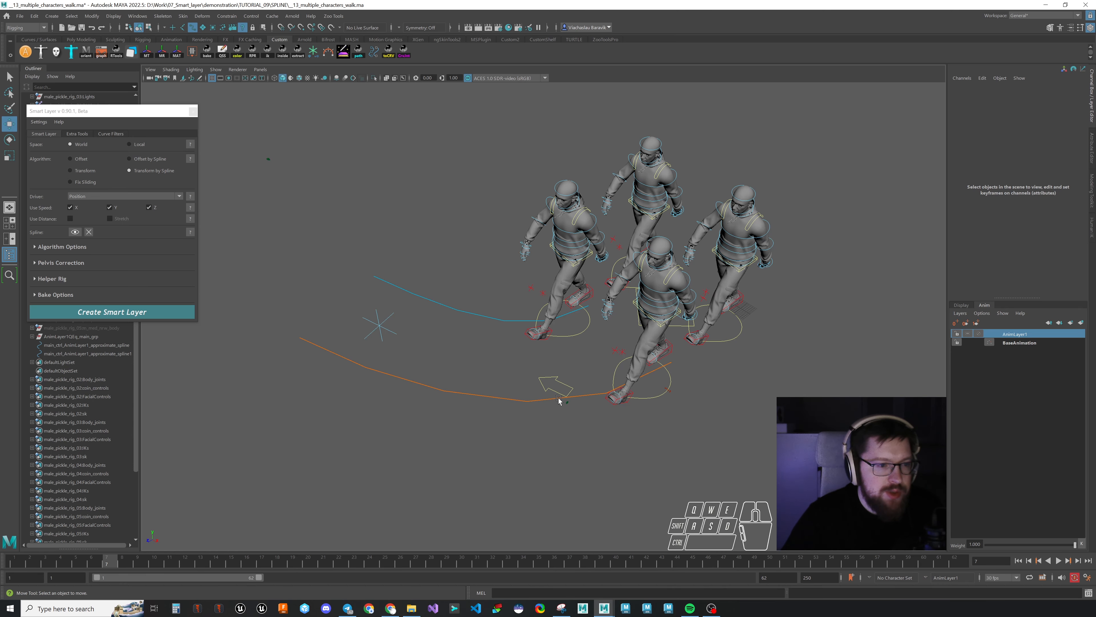
left_click_drag(690, 386, 500, 356, "alt")
left_click(92, 248)
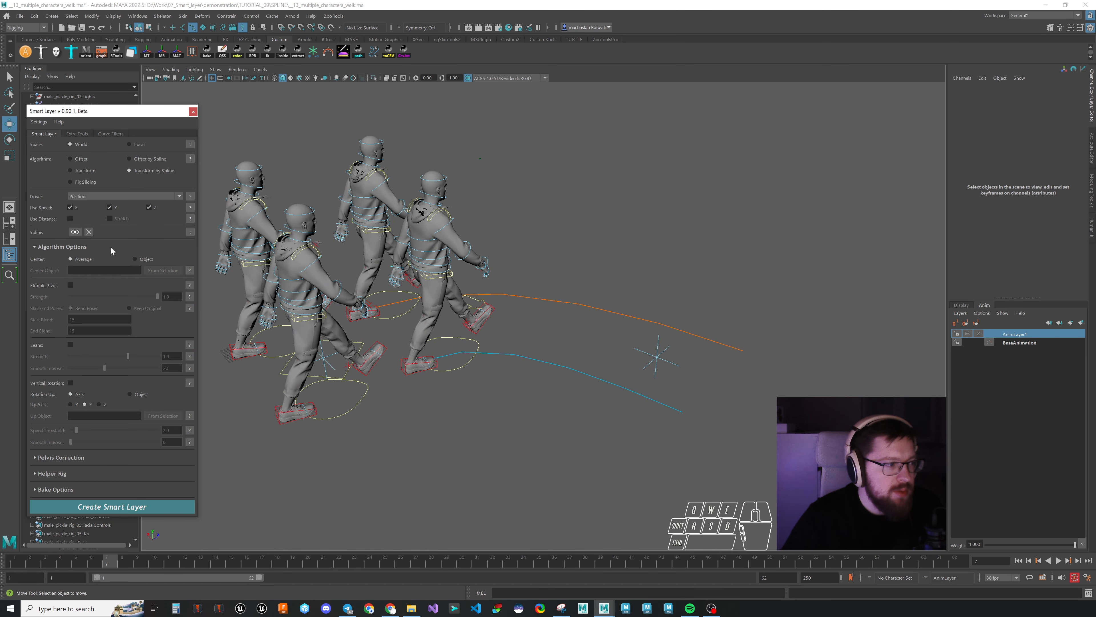
left_click(68, 248)
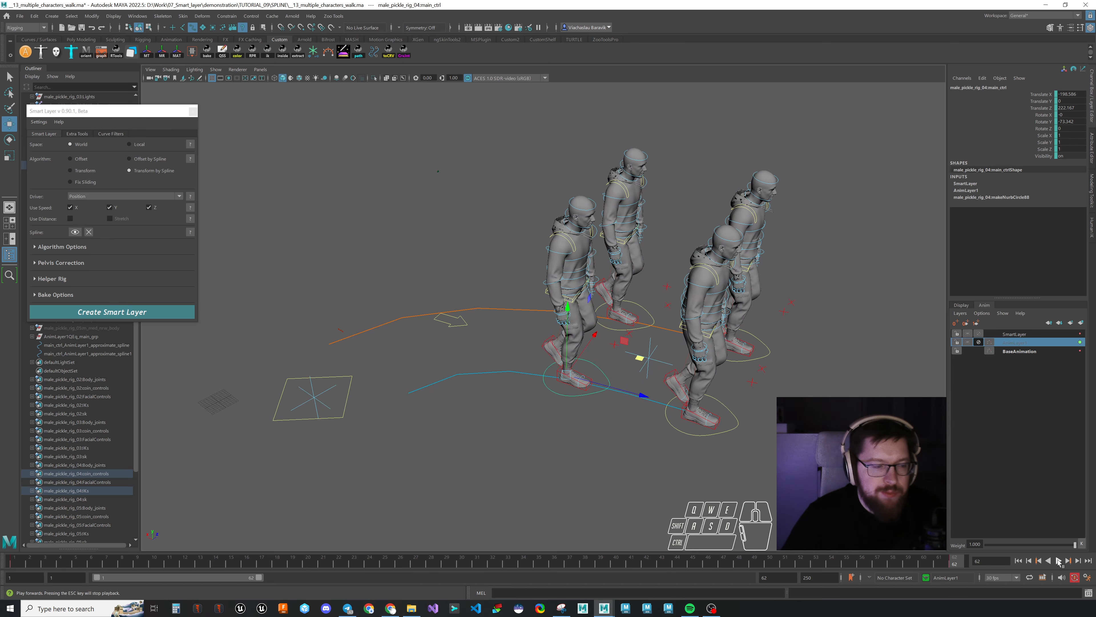
Step: Play and scrub the redirected walk between frames 1 and 62, examining how the four characters follow the curved paths
left_click(1058, 560)
left_click_drag(496, 457, 469, 481, "alt")
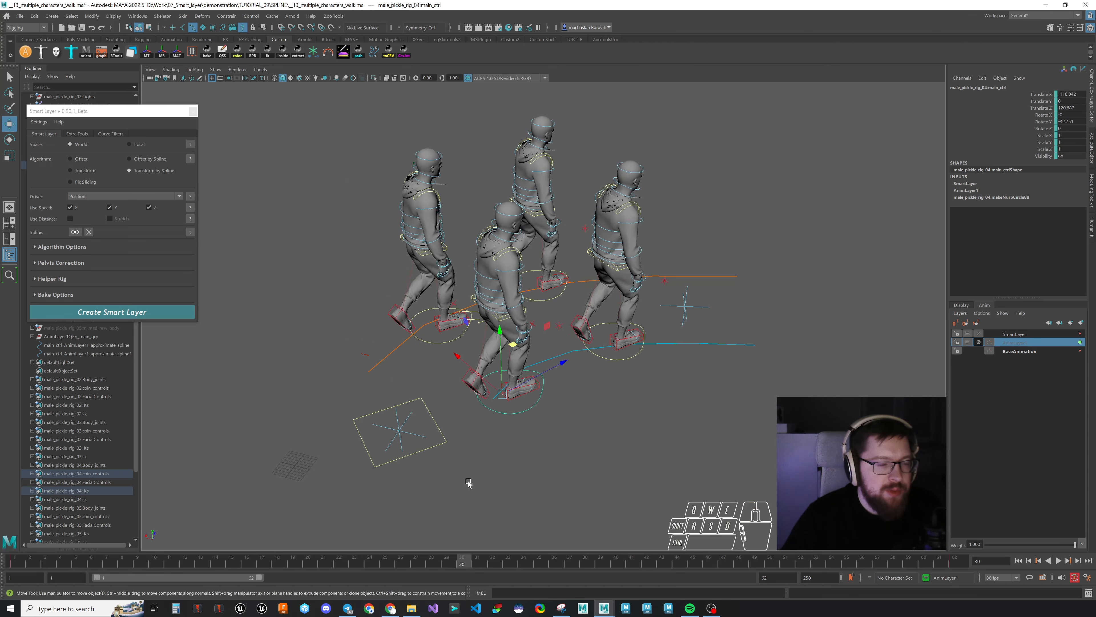
left_click_drag(552, 434, 530, 419, "alt")
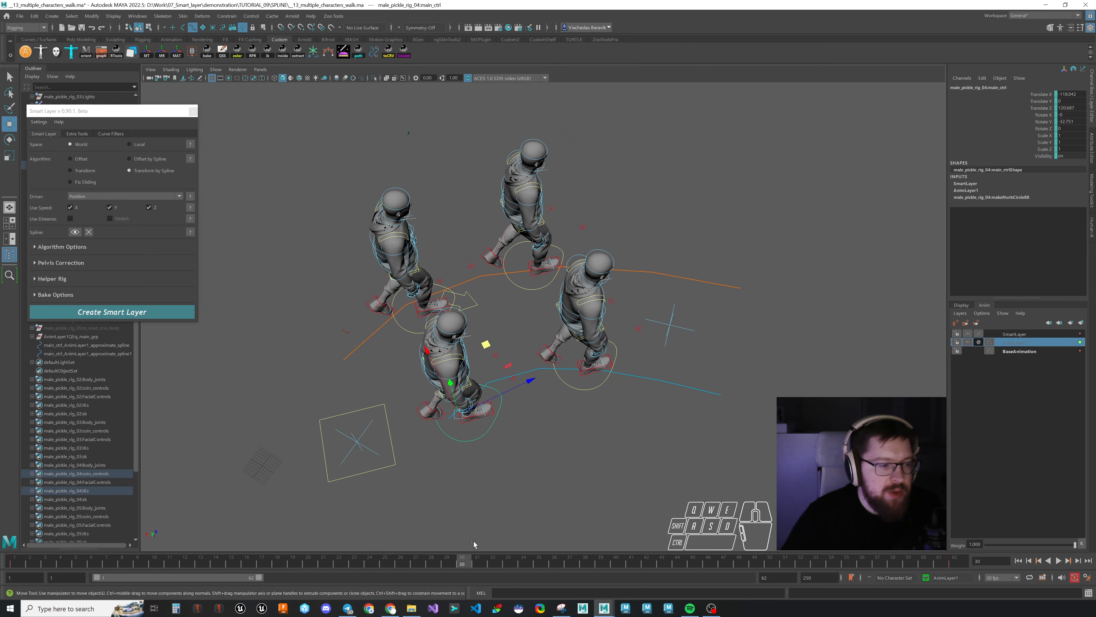
left_click_drag(447, 562, 878, 458)
left_click_drag(877, 561, 955, 561)
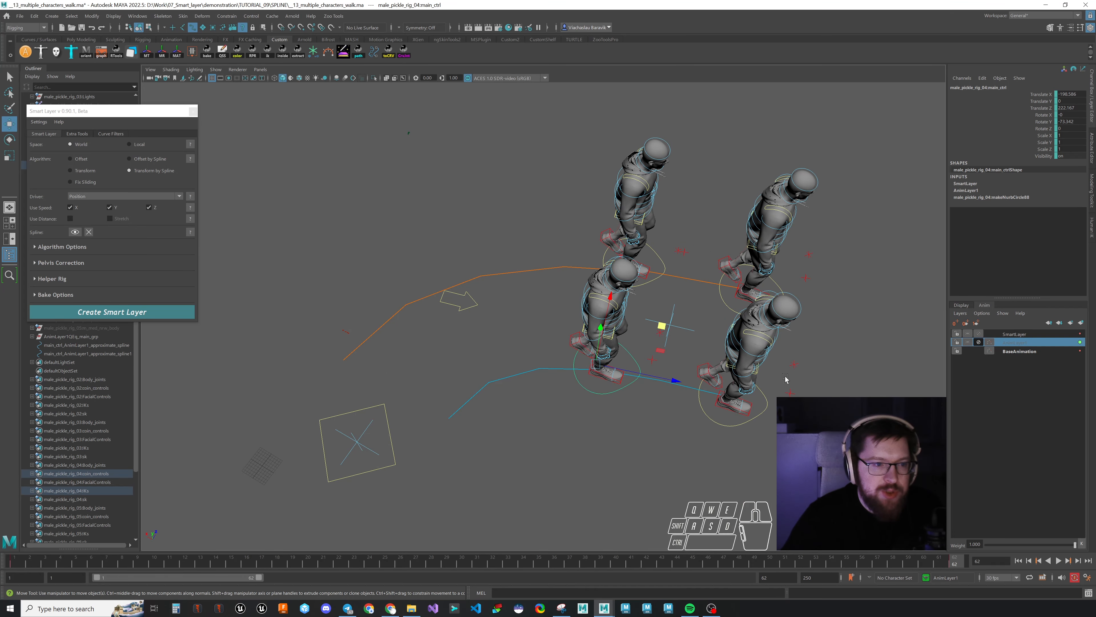
left_click_drag(696, 286, 244, 343)
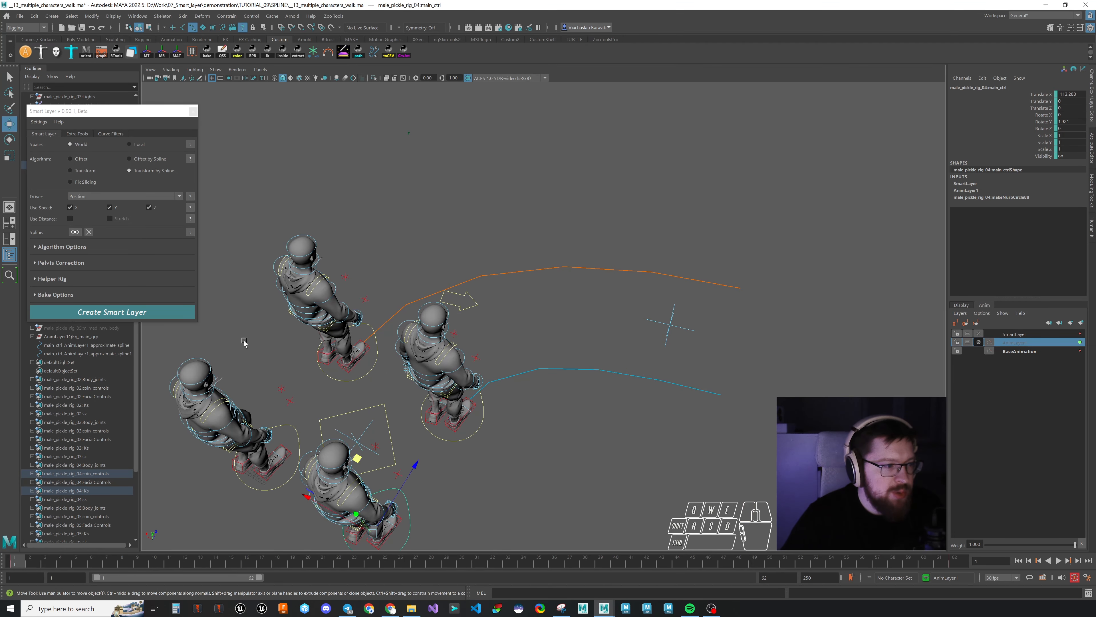
key("alt+v")
left_click_drag(108, 111, 96, 85)
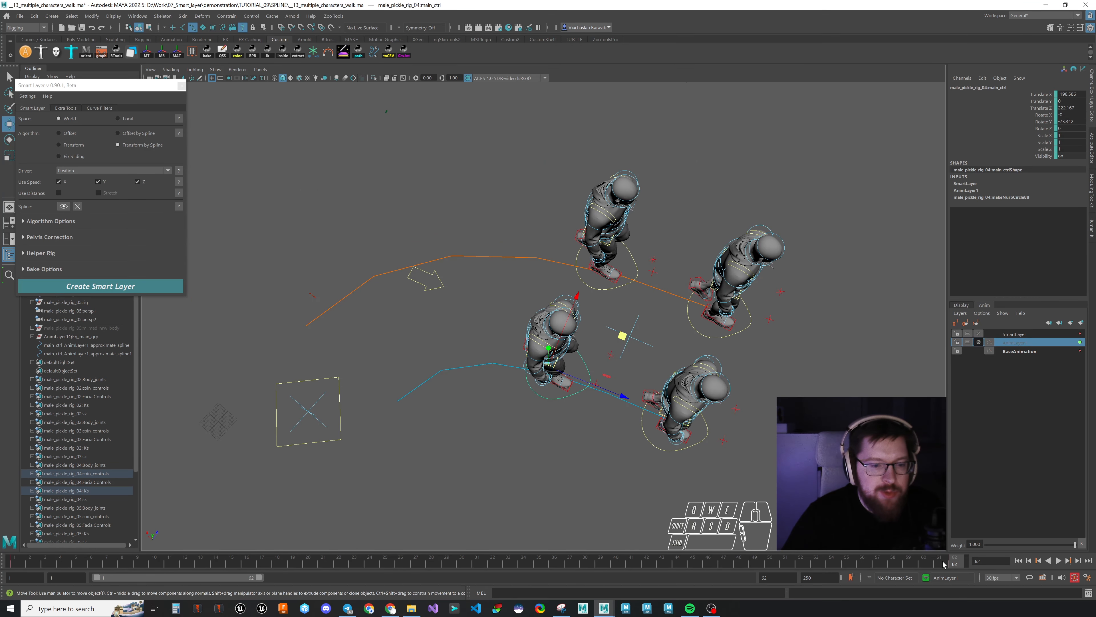
key("alt+v")
left_click_drag(882, 567, 416, 547)
middle_click_drag(531, 416, 605, 399, "alt")
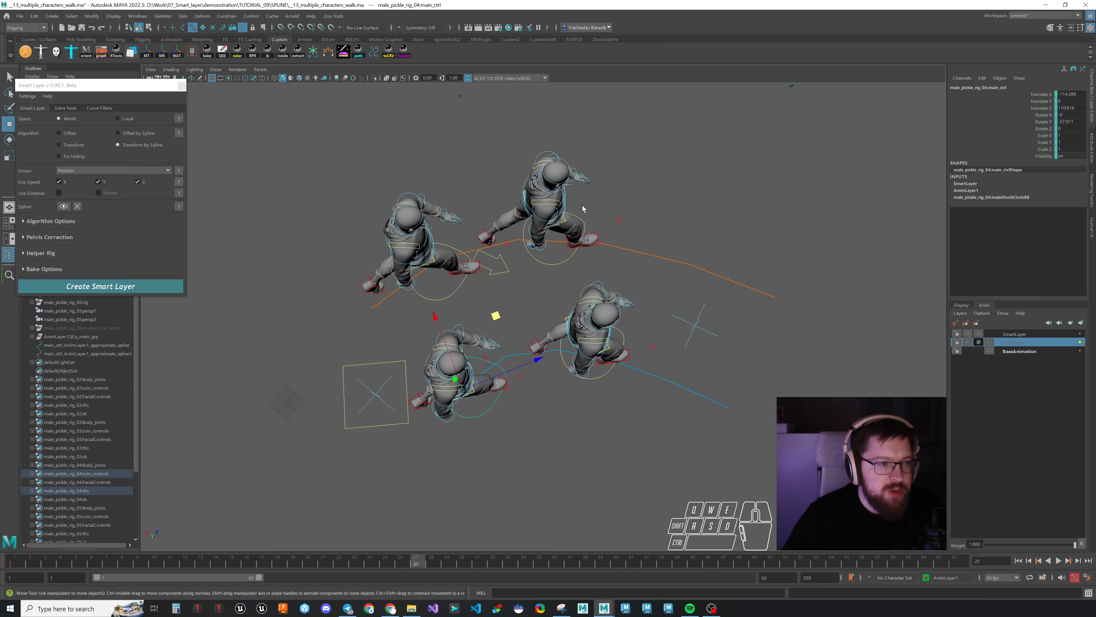
Step: With the first smart layer muted and AnimLayer1 active, review the Flexible Pivot options and create a second smart layer
left_click(48, 220)
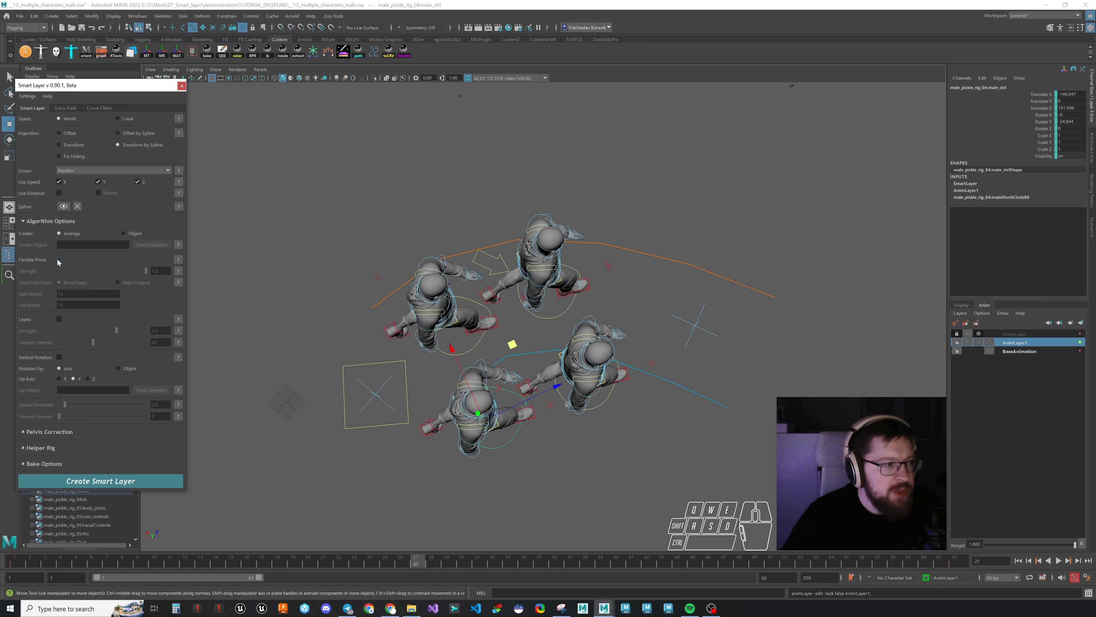
left_click(51, 221)
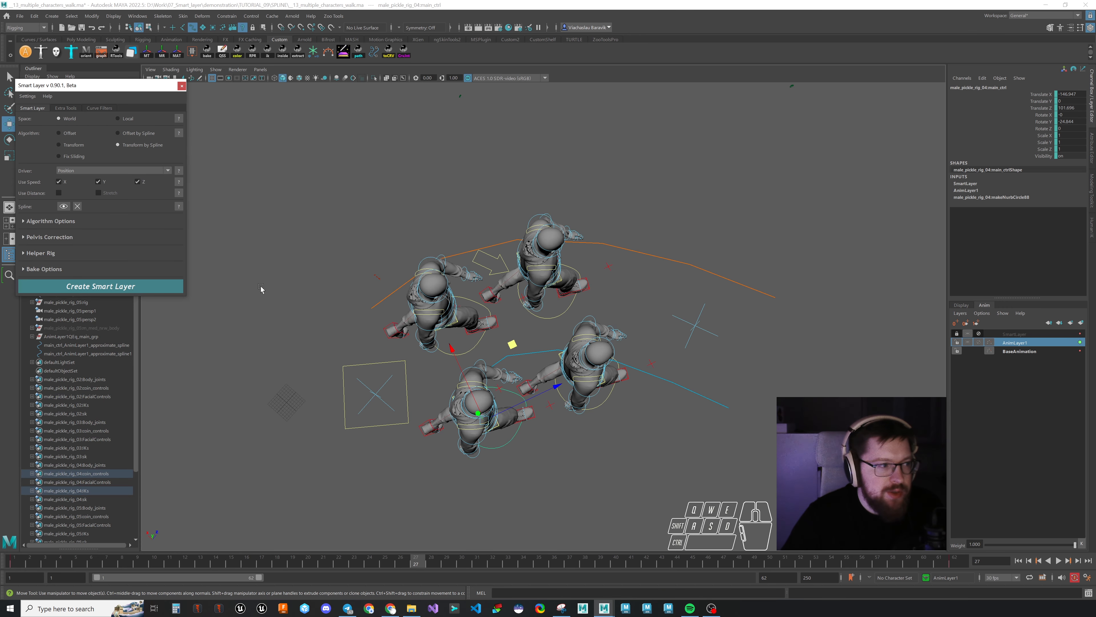
left_click(121, 286)
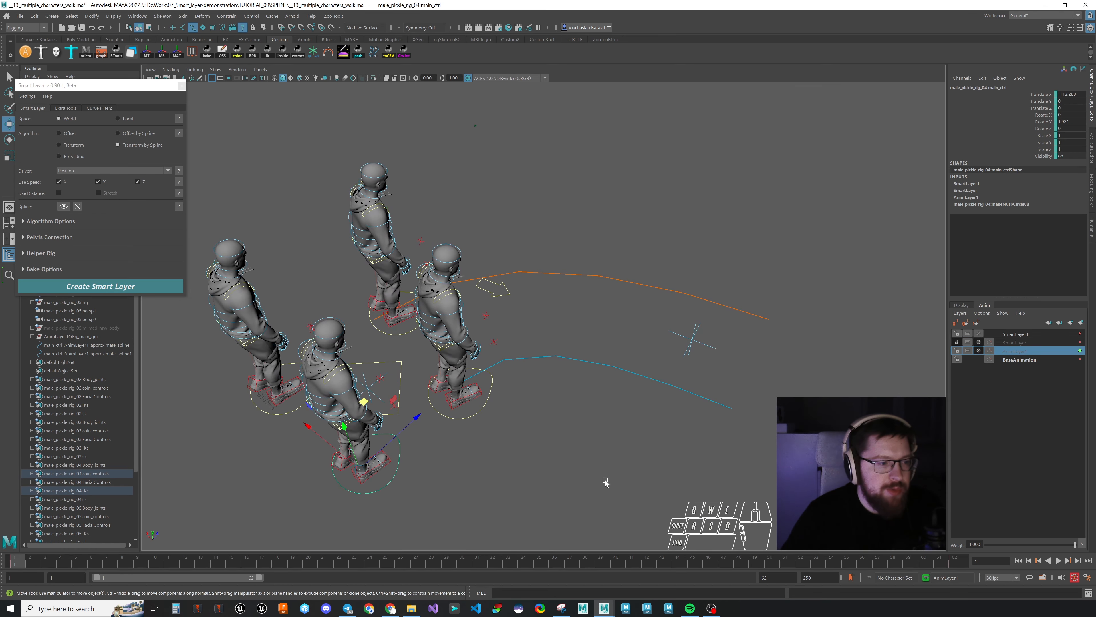
Step: Play and scrub the new smart layer's result, examining the characters' spacing and foot placement along both curves from several angles
left_click_drag(716, 367, 664, 429, "alt")
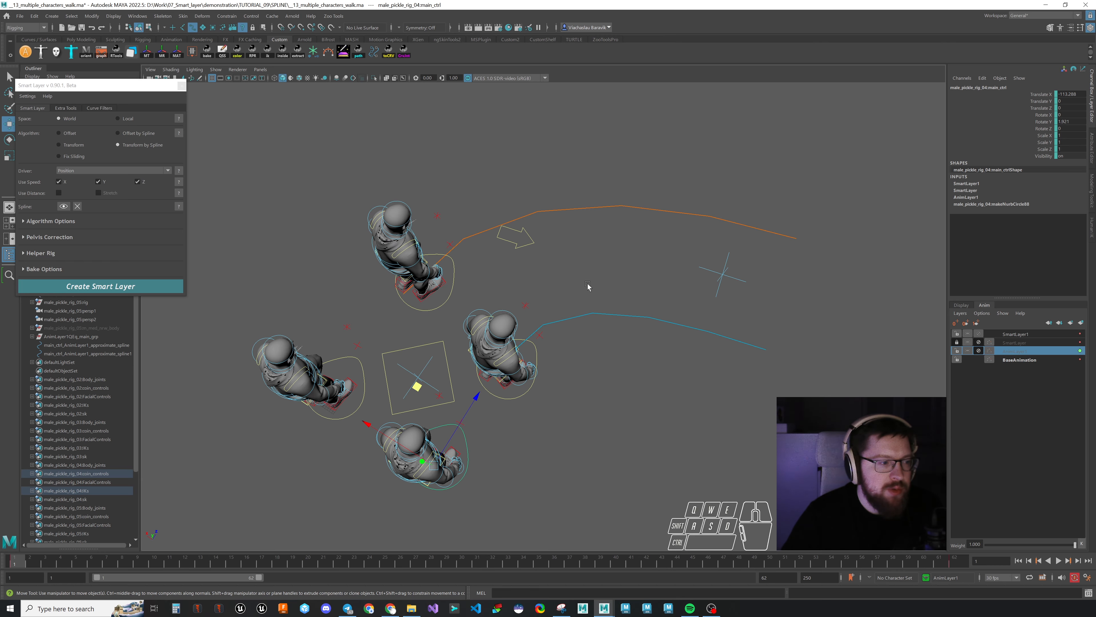
left_click(1058, 560)
middle_click_drag(705, 426, 727, 437, "alt")
left_click(1059, 560)
left_click(463, 561)
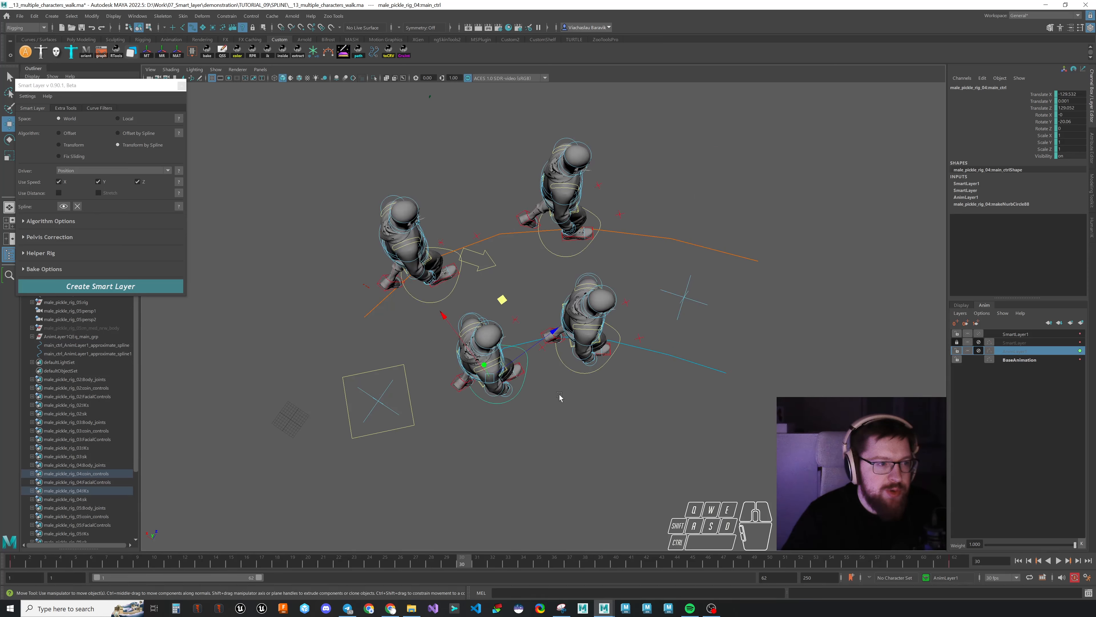
left_click_drag(555, 193, 582, 452, "alt")
left_click_drag(476, 569, 1064, 547)
left_click(1059, 560)
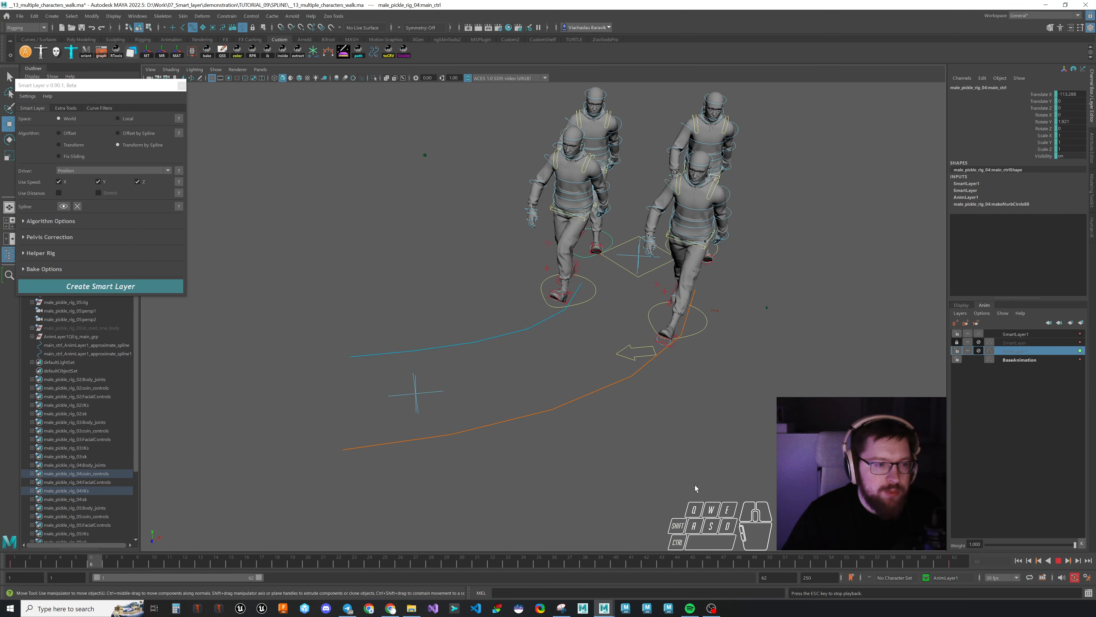
left_click_drag(698, 489, 649, 467, "alt")
left_click_drag(431, 560, 358, 555)
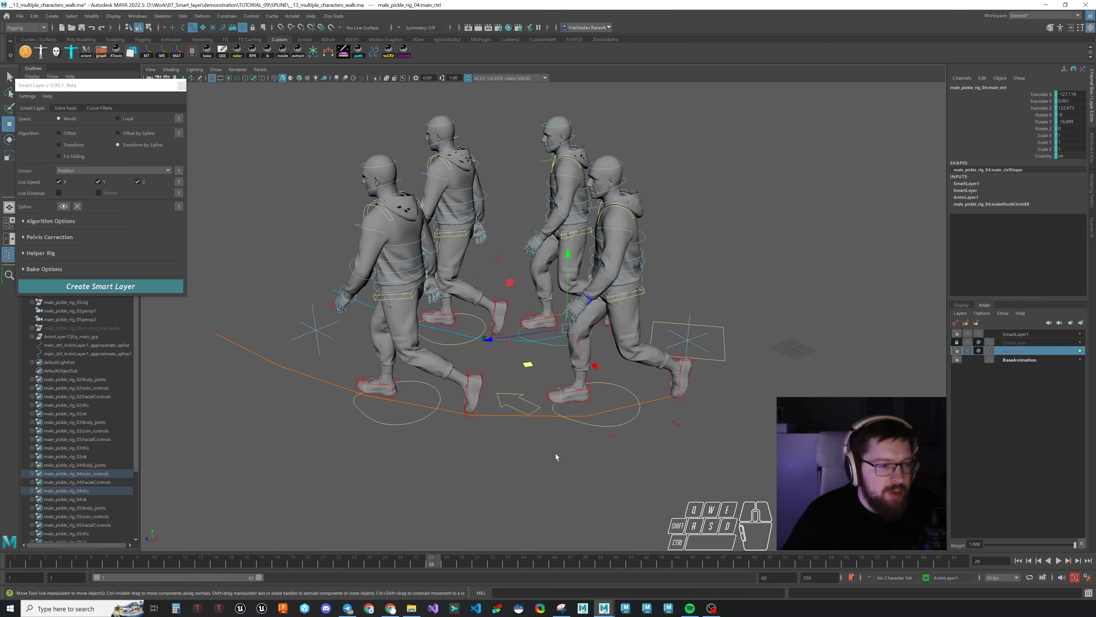
scroll(656, 421, "up", 1)
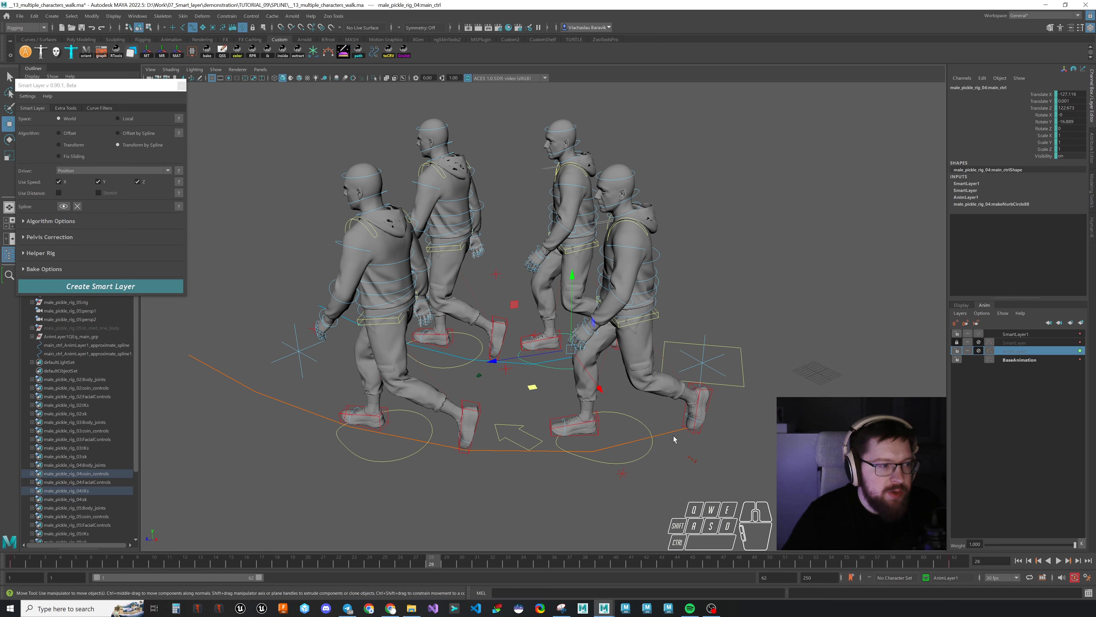
Step: Scrub the second smart layer's walk between frames 28 and 42, examining the characters' poses and foot contacts from both sides of the group
left_click_drag(673, 437, 641, 348, "alt")
left_click_drag(437, 561, 600, 560)
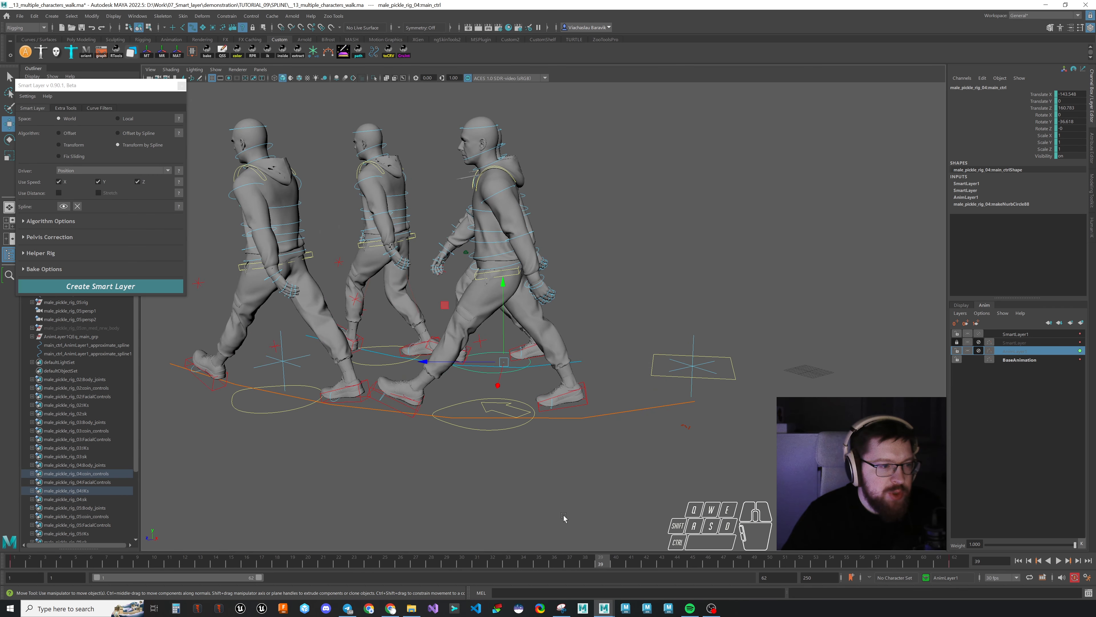
left_click_drag(482, 309, 594, 264, "alt")
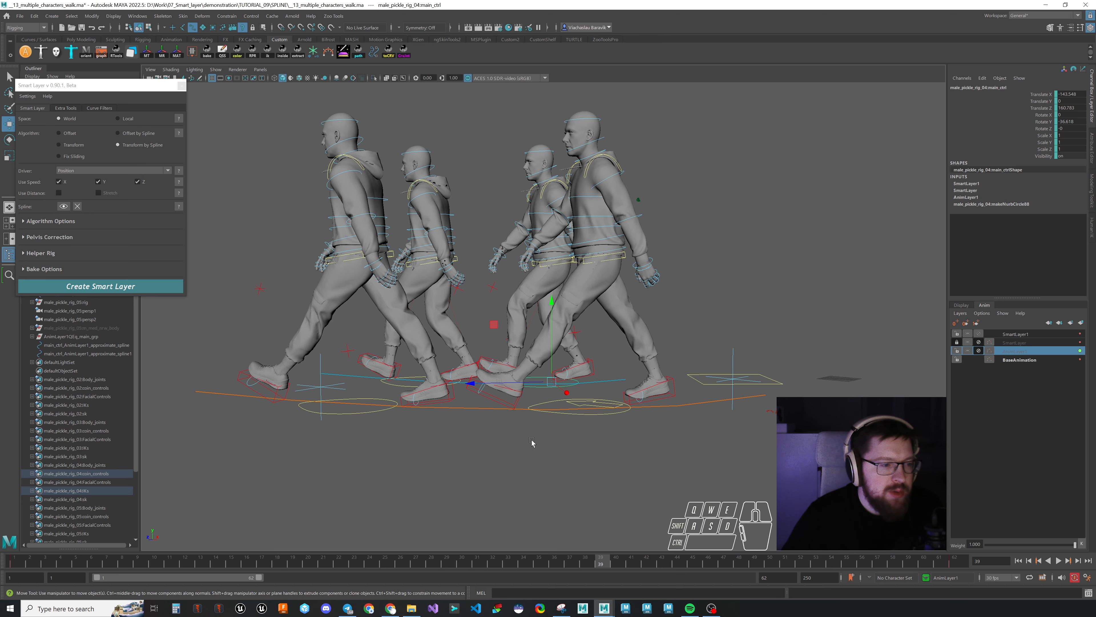
key("alt+comma")
left_click_drag(615, 493, 523, 344, "alt")
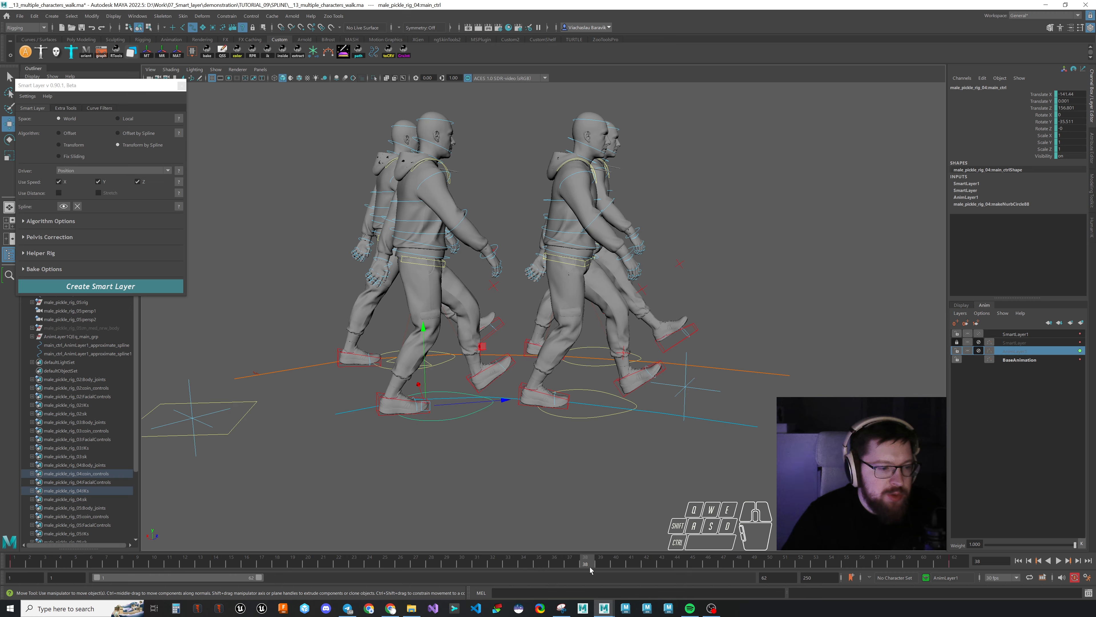
left_click_drag(586, 566, 657, 352)
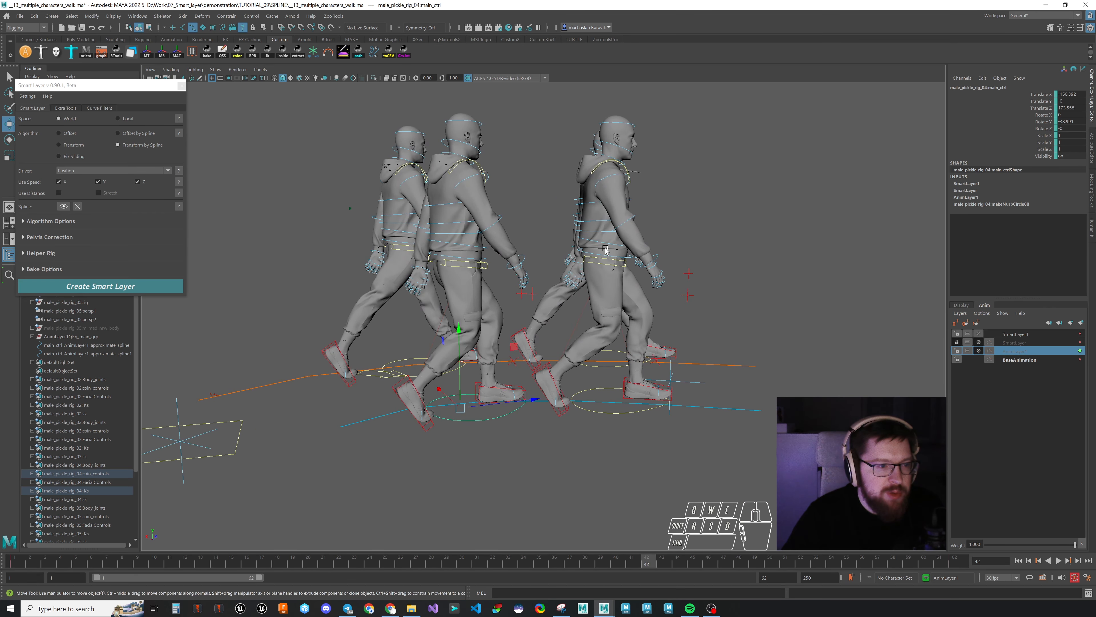
mouse_move(511, 563)
left_mouse_down()
mouse_move(289, 562)
mouse_move(533, 564)
mouse_move(270, 566)
mouse_move(511, 575)
left_mouse_up()
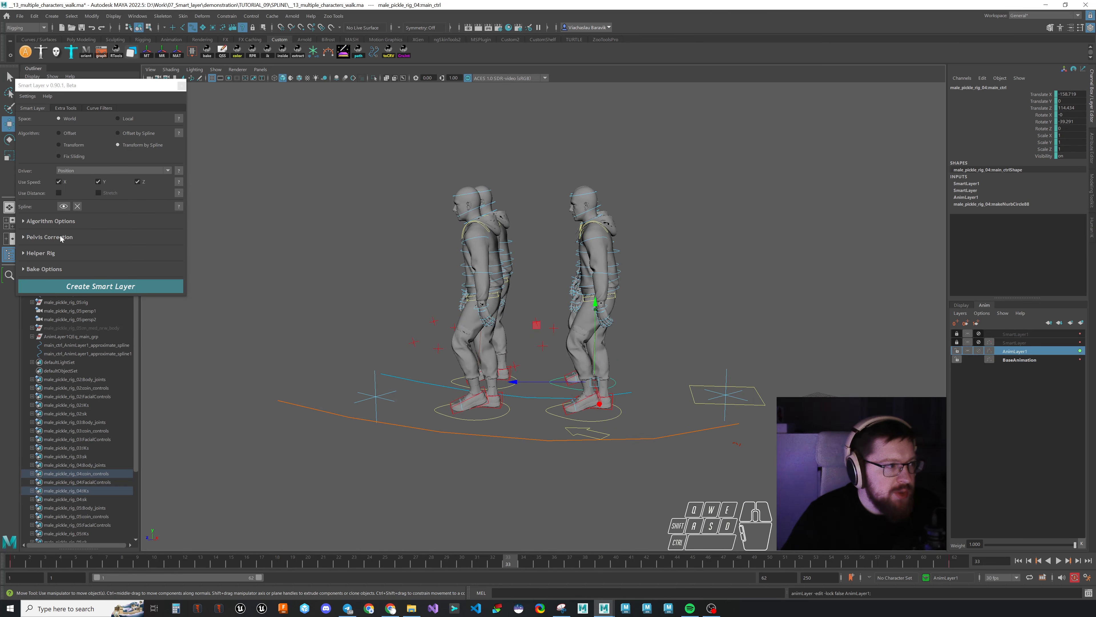
Step: With both smart layers muted, enable Pelvis Correction and open its configuration manager to load a config
left_click(62, 237)
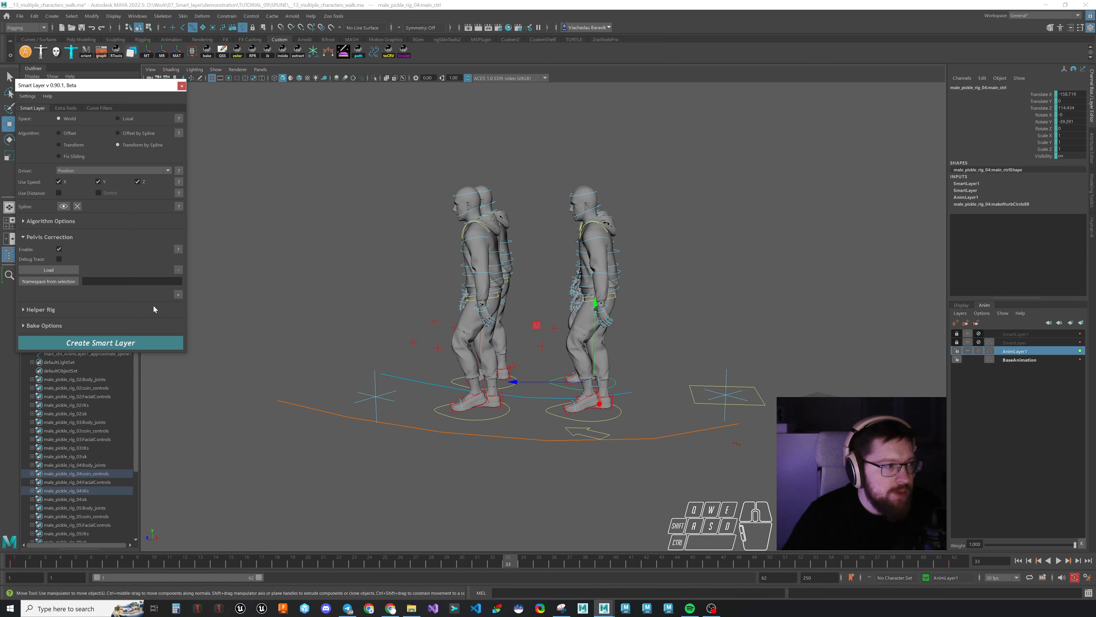
left_click(59, 249)
left_click(48, 270)
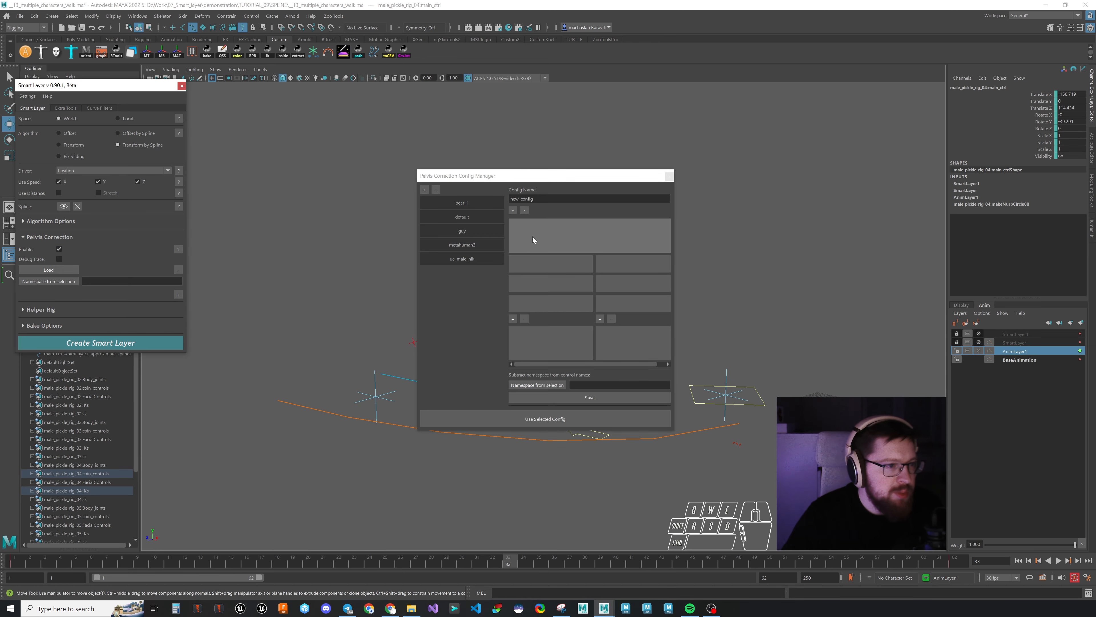
Step: Assign the metahuman3 config to the first Pelvis Correction slot and add three more slots
left_click(465, 245)
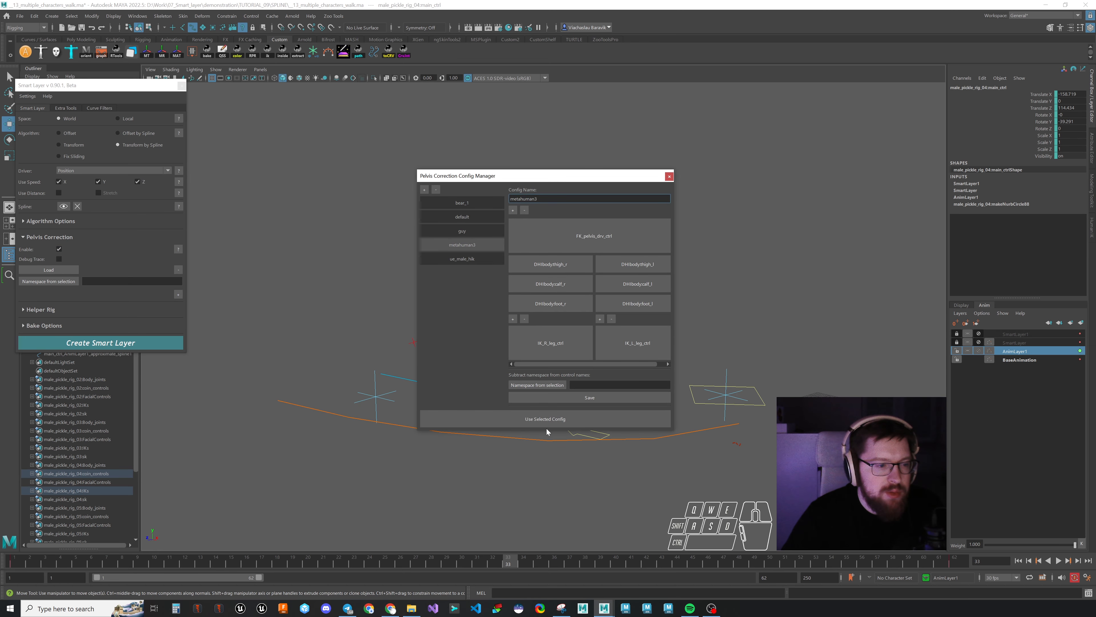
left_click(551, 419)
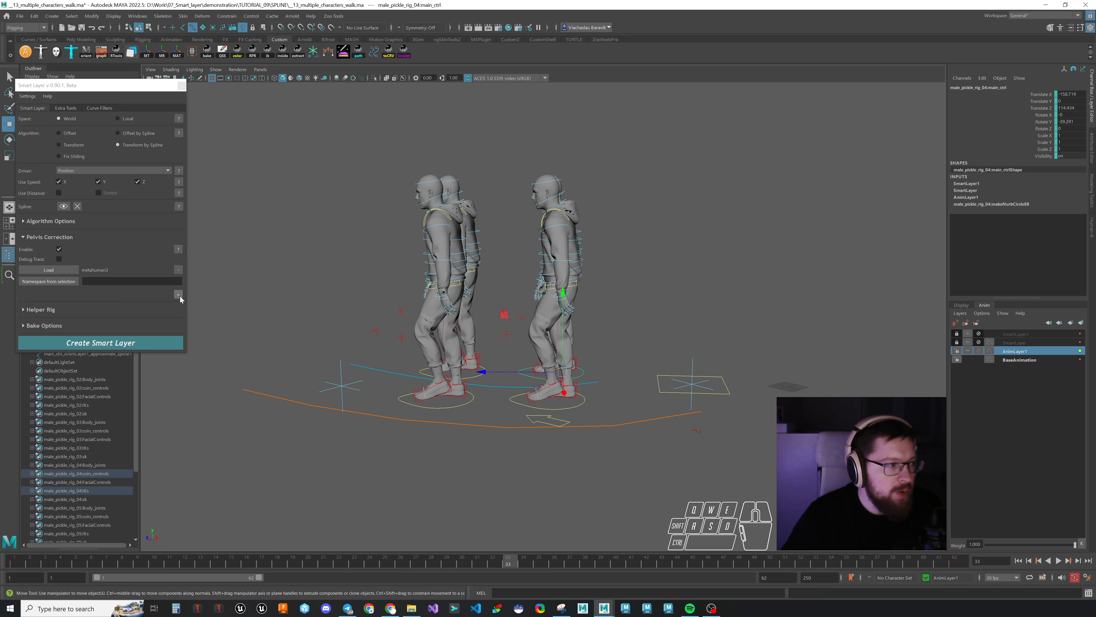
left_click(178, 295)
left_click(177, 321)
left_click(177, 346)
Step: Assign the metahuman3 config to the remaining Pelvis Correction slots
left_click(48, 295)
left_click(483, 246)
left_click(553, 418)
left_click(48, 321)
left_click(484, 246)
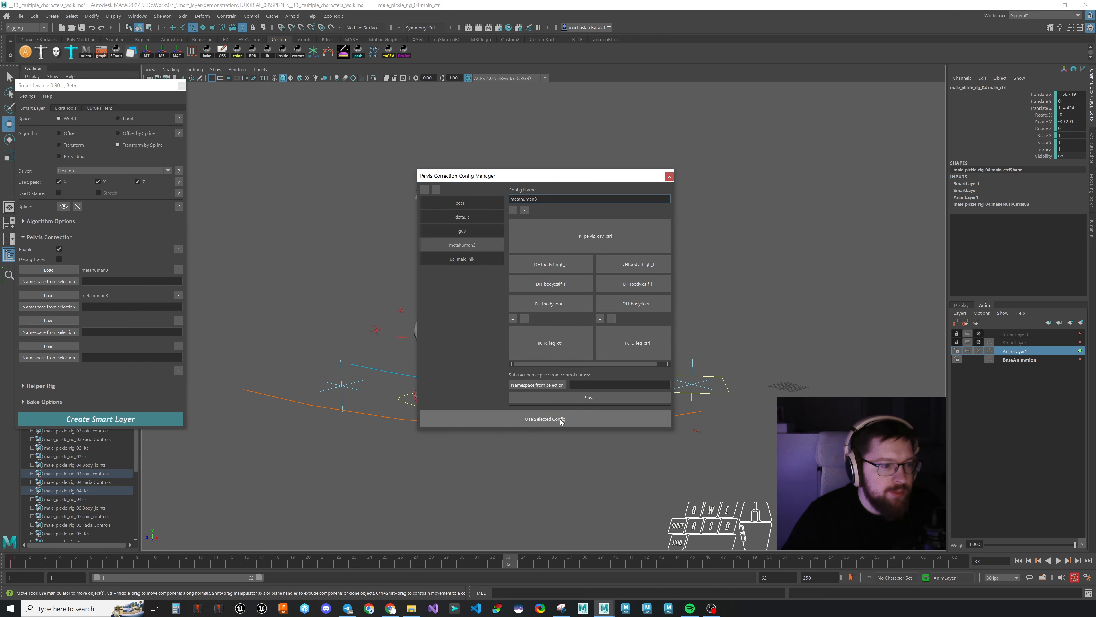
left_click(557, 419)
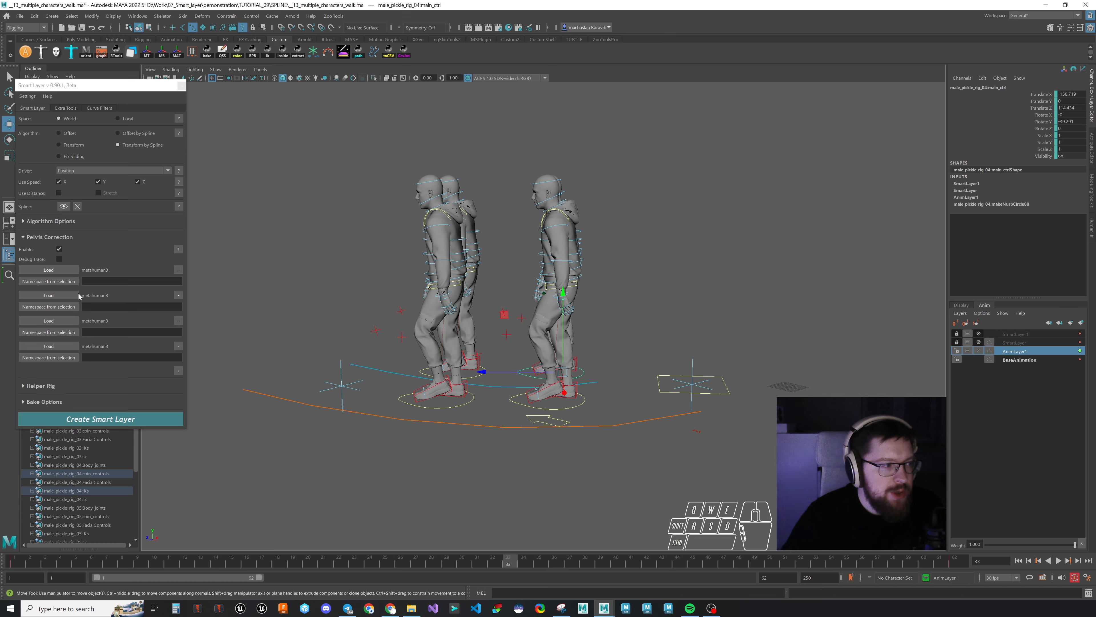
Step: Fill the four slots' namespaces from the characters' selected main controls: male_pickle_rig_04, male_pickle_rig_03, male_pickle_rig_02 and male_pickle_rig_05
left_click(49, 281)
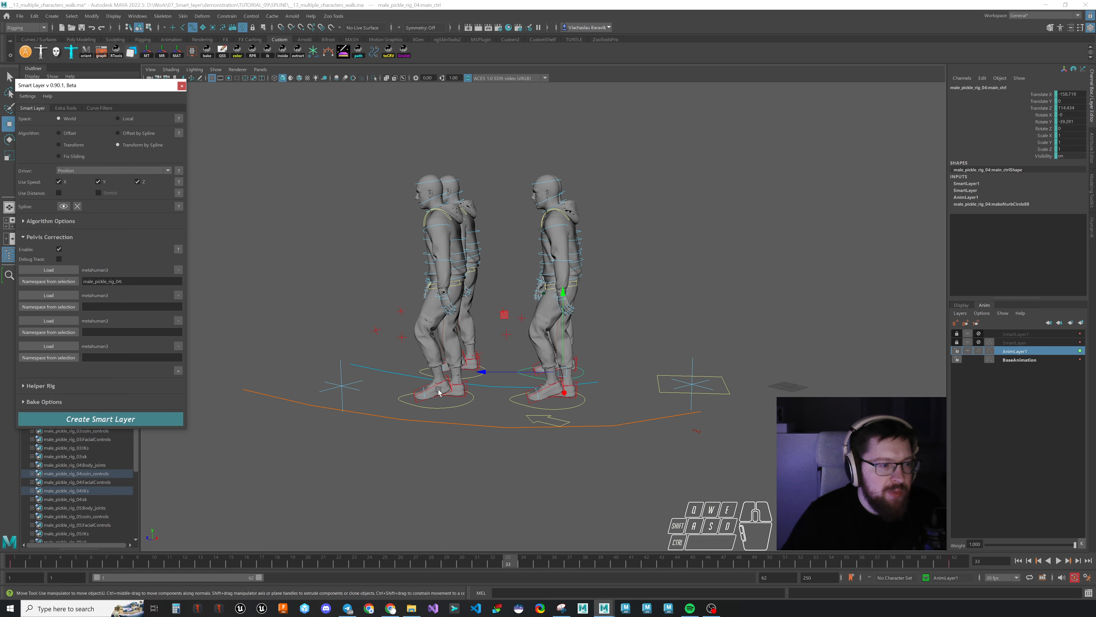
left_click(423, 374)
left_click(60, 306)
left_click(447, 408)
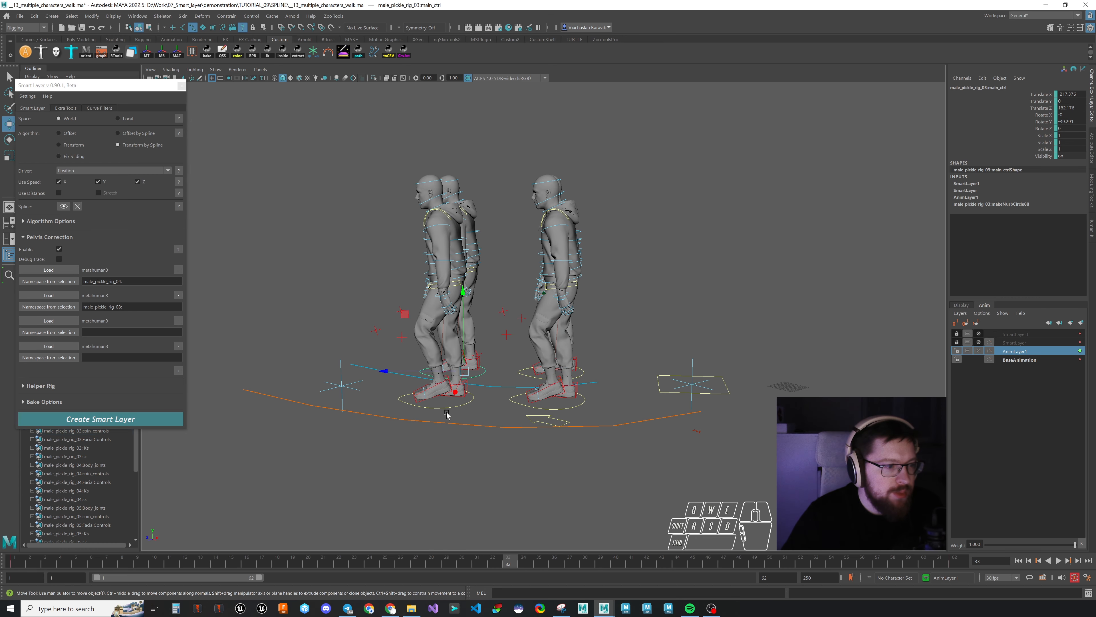
left_click(60, 332)
left_click(332, 367)
left_click(48, 358)
Step: Create the smart layer with Debug Trace enabled for pelvis correction and return to frame 1
left_click(59, 259)
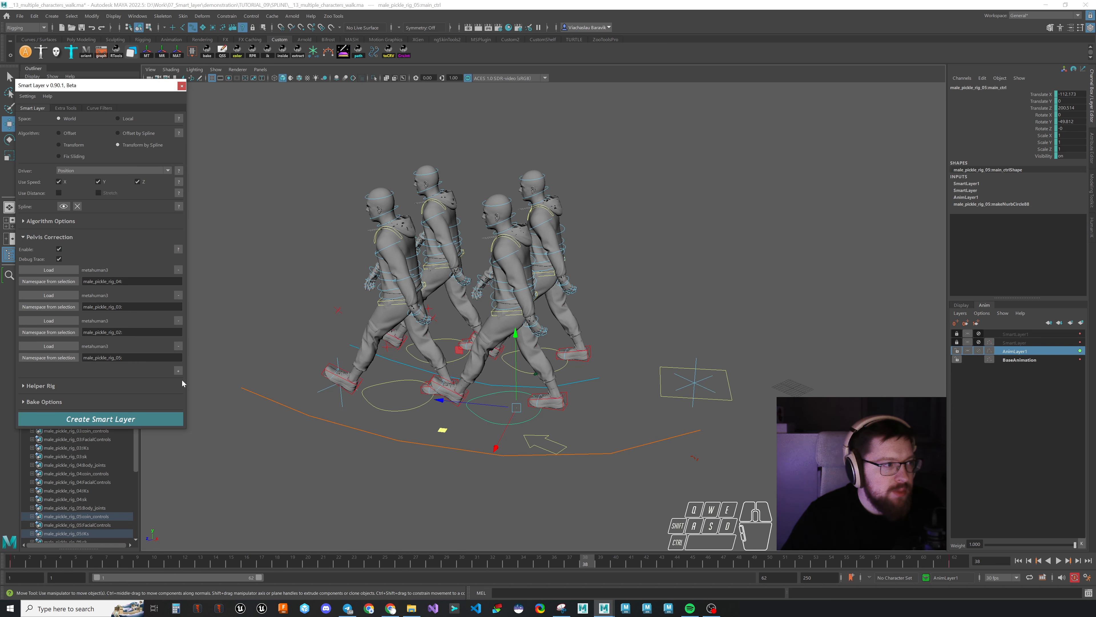
left_click(86, 415)
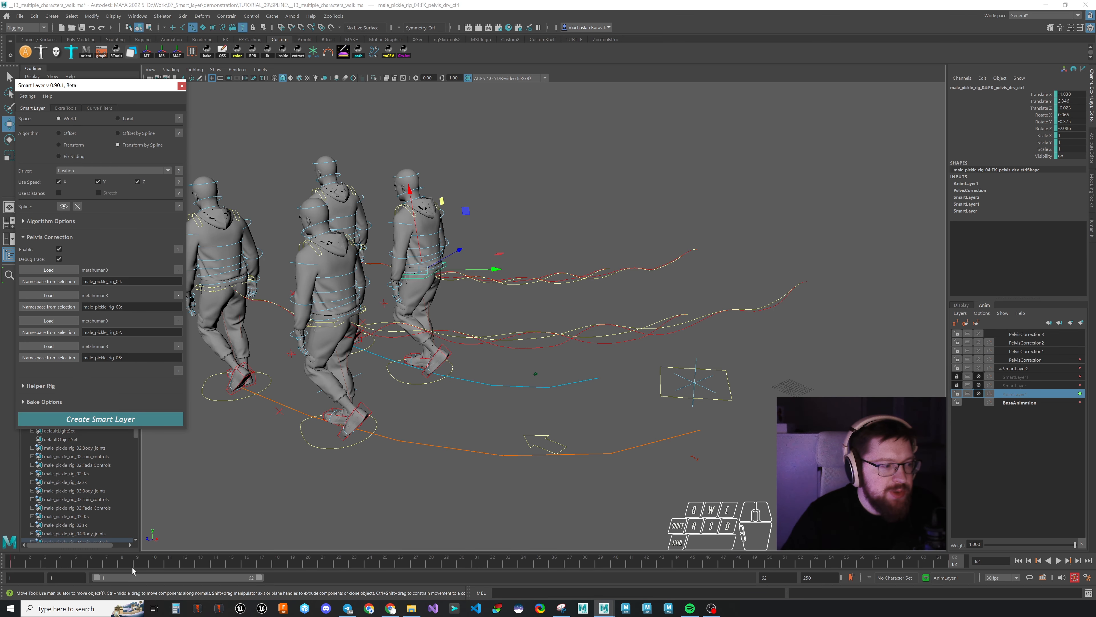
left_click(14, 561)
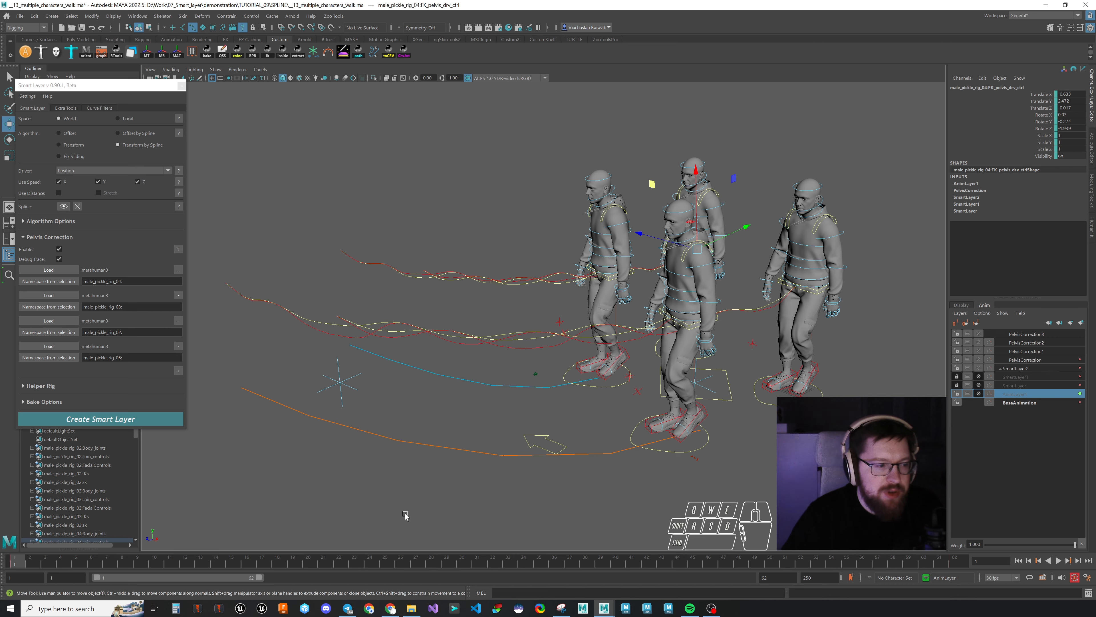
Step: Compare the male_pickle_rig_05 pelvis at frame 25 with the PelvisCorrection3 layer weight at 0 and back at 1
left_click_drag(49, 566, 390, 542)
right_click_drag(605, 345, 716, 304, "alt")
left_click(716, 305)
left_click(1029, 334)
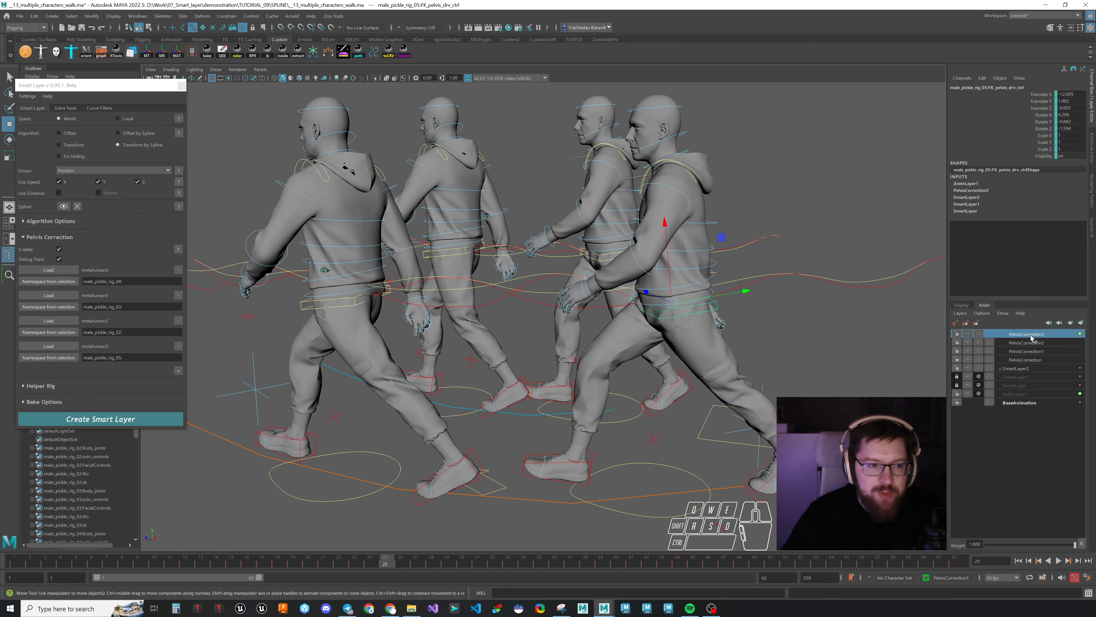
middle_click_drag(810, 434, 607, 383, "alt")
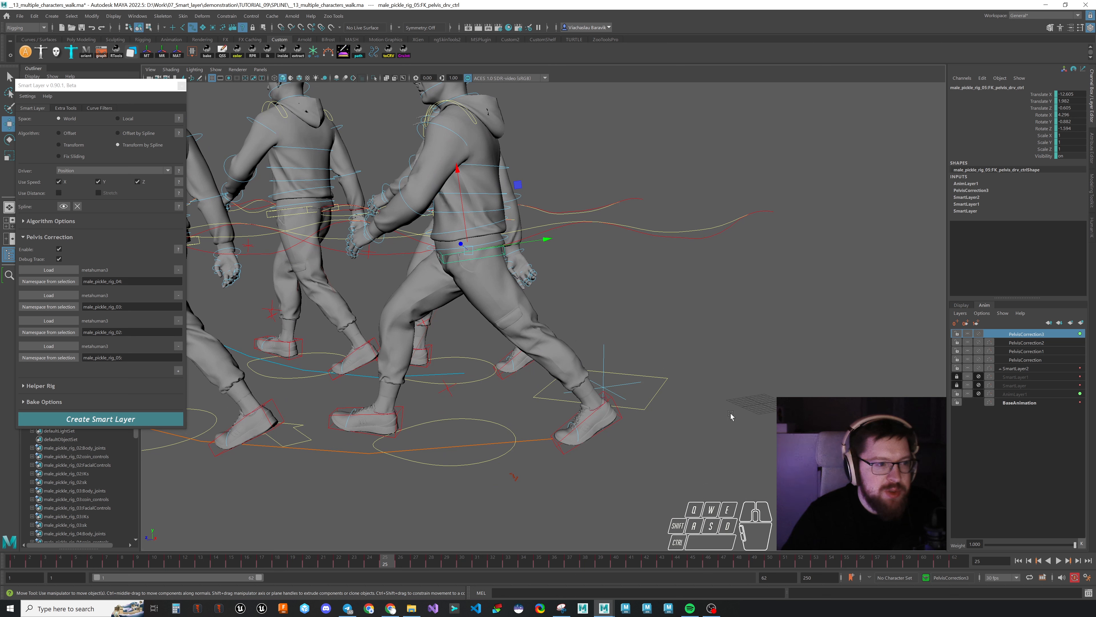
left_click_drag(1074, 545, 662, 477)
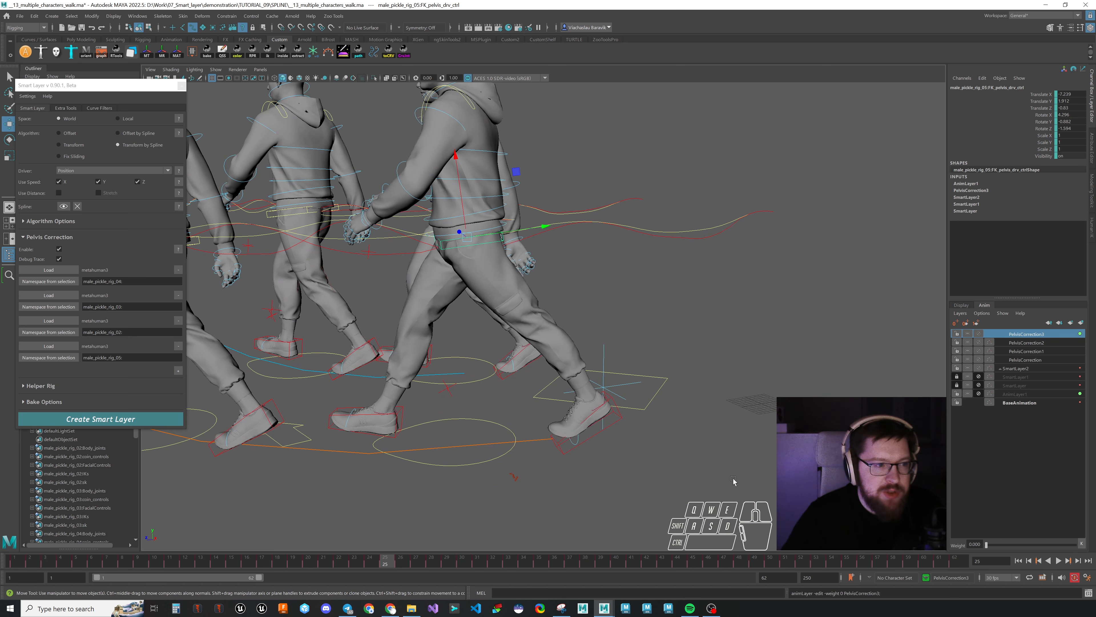
left_click_drag(986, 545, 1075, 545)
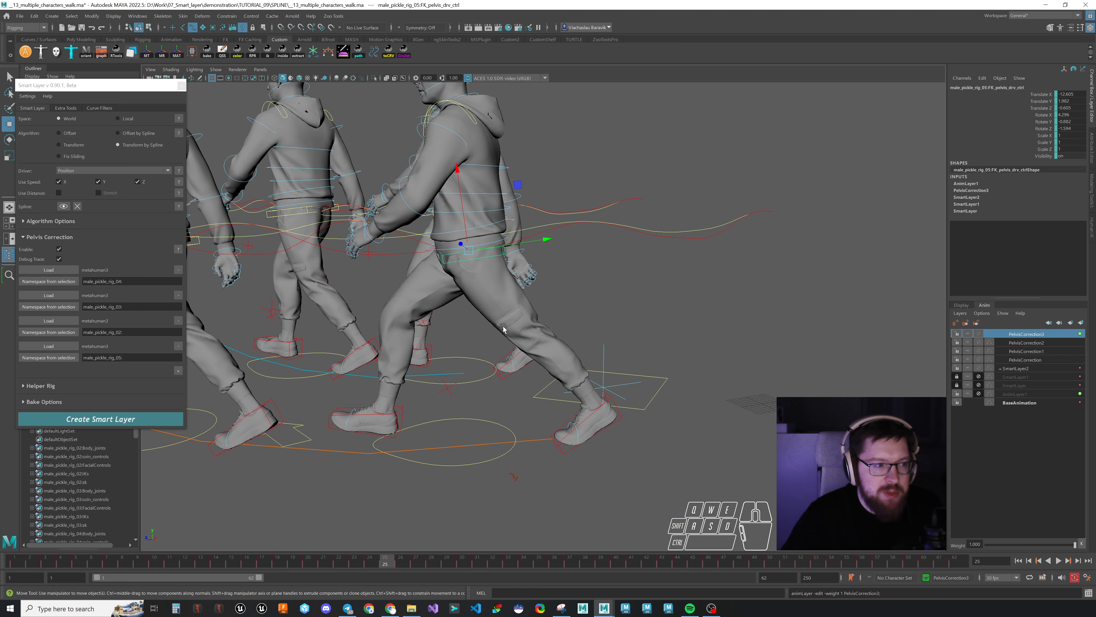
Step: Scrub through the walk to examine the pelvis correction on the male_pickle_rig_02 character around frame 41
middle_click_drag(382, 326, 551, 326, "alt")
left_click_drag(551, 326, 563, 327, "alt")
left_click_drag(459, 331, 474, 330, "alt")
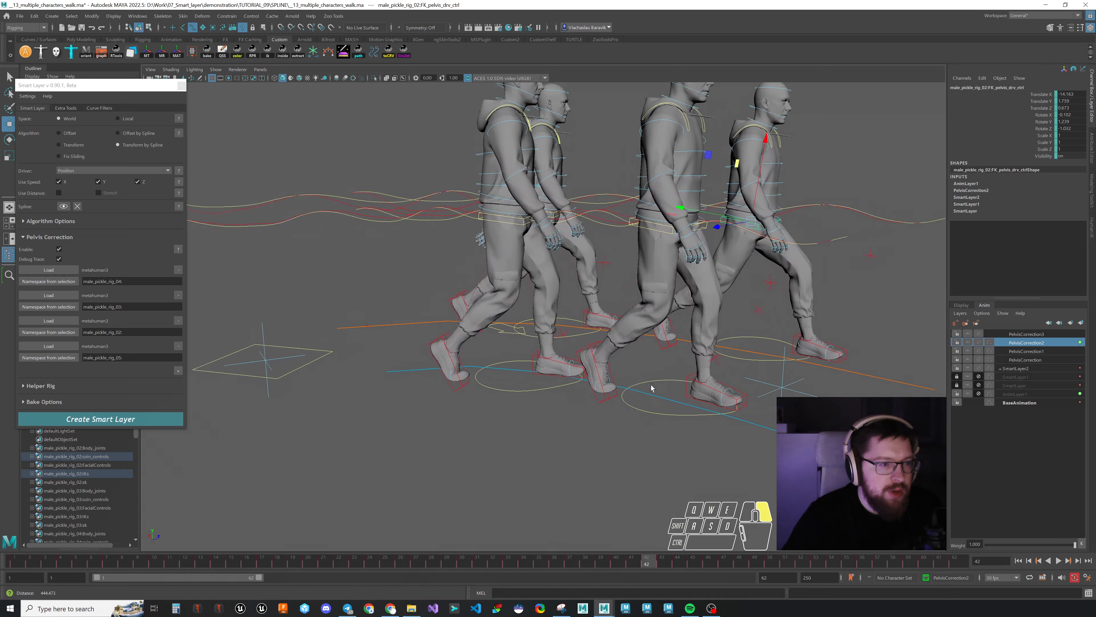
middle_click_drag(653, 393, 636, 417, "alt")
left_click_drag(647, 561, 432, 558)
left_click_drag(583, 564, 631, 564)
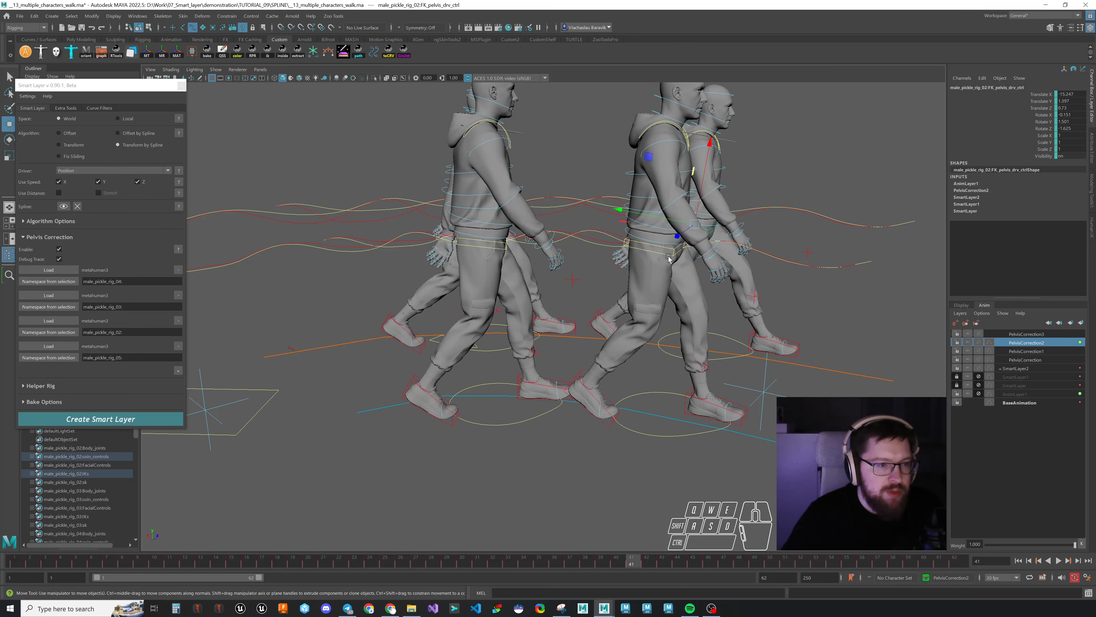
Step: Select the male_pickle_rig_03 pelvis control and lower the PelvisCorrection1 layer weight to compare the pose without correction
left_click(634, 248)
middle_click_drag(635, 248, 518, 223)
left_click(1026, 351)
middle_click_drag(641, 327, 656, 343, "alt")
left_click_drag(693, 346, 694, 348, "alt")
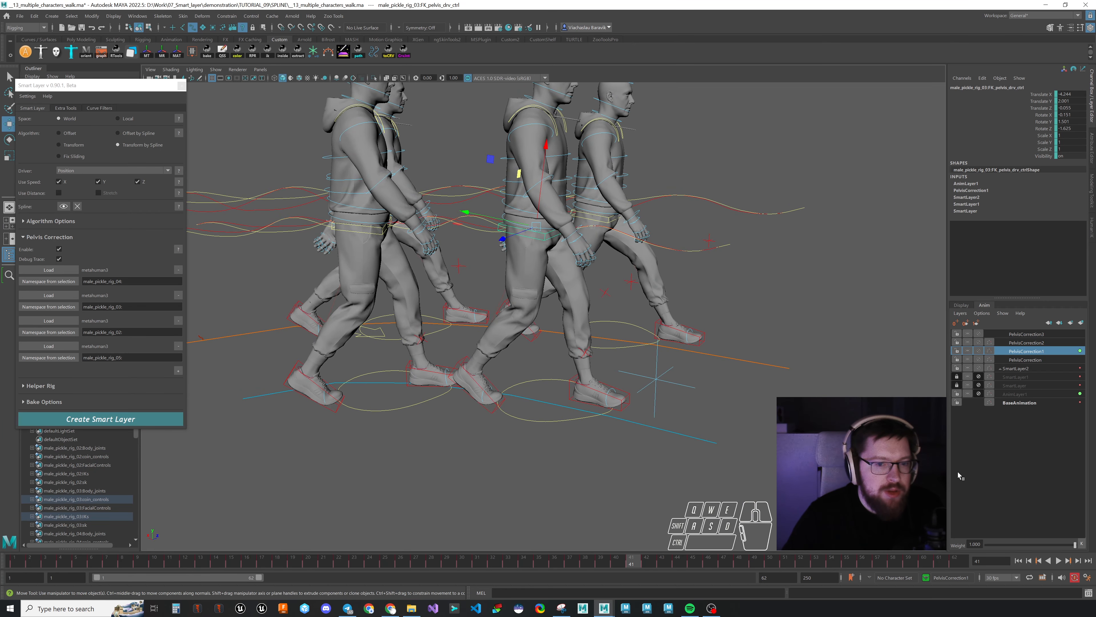
left_click_drag(1075, 545, 986, 544)
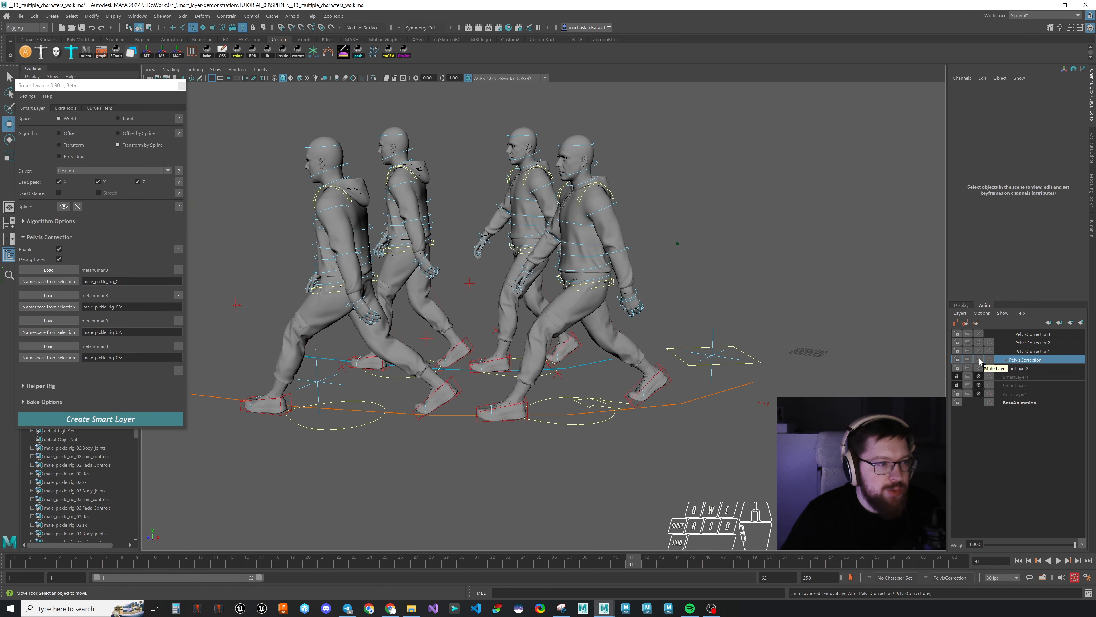
Step: Mute and unmute the parent PelvisCorrection layer to compare all four characters with and without correction
left_click(981, 361)
left_click(979, 359)
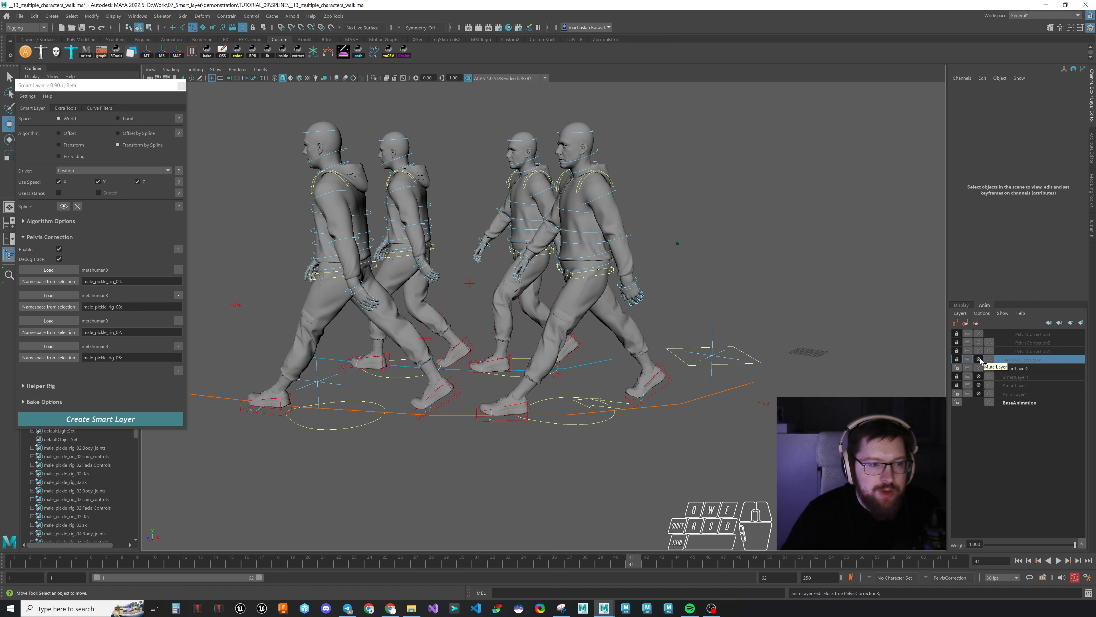
key("ctrl+z")
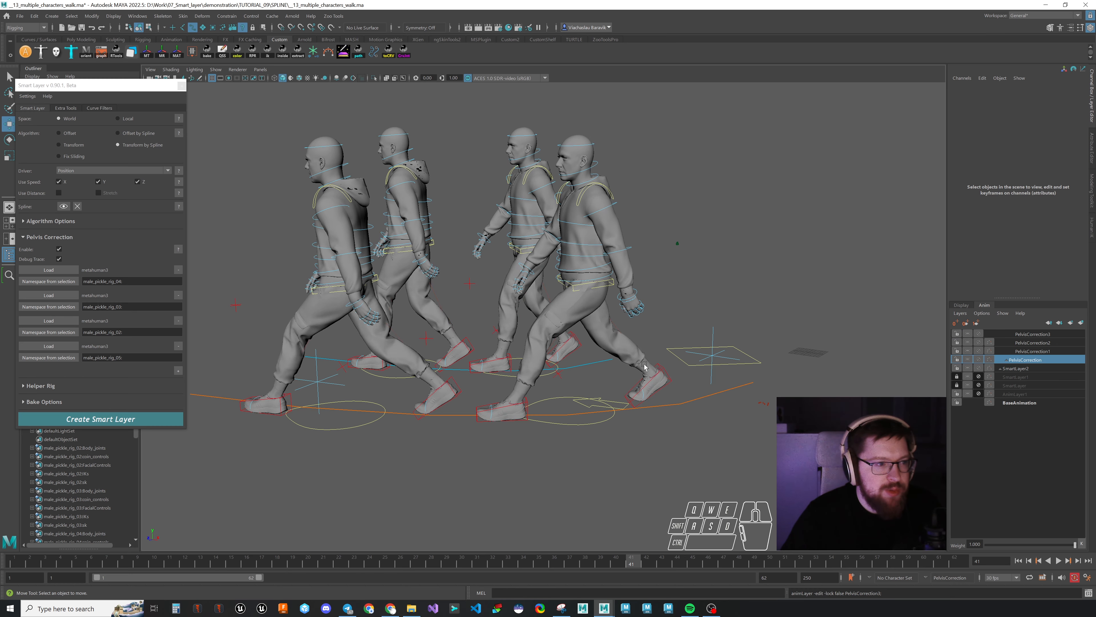
left_click(979, 359)
left_click(979, 359)
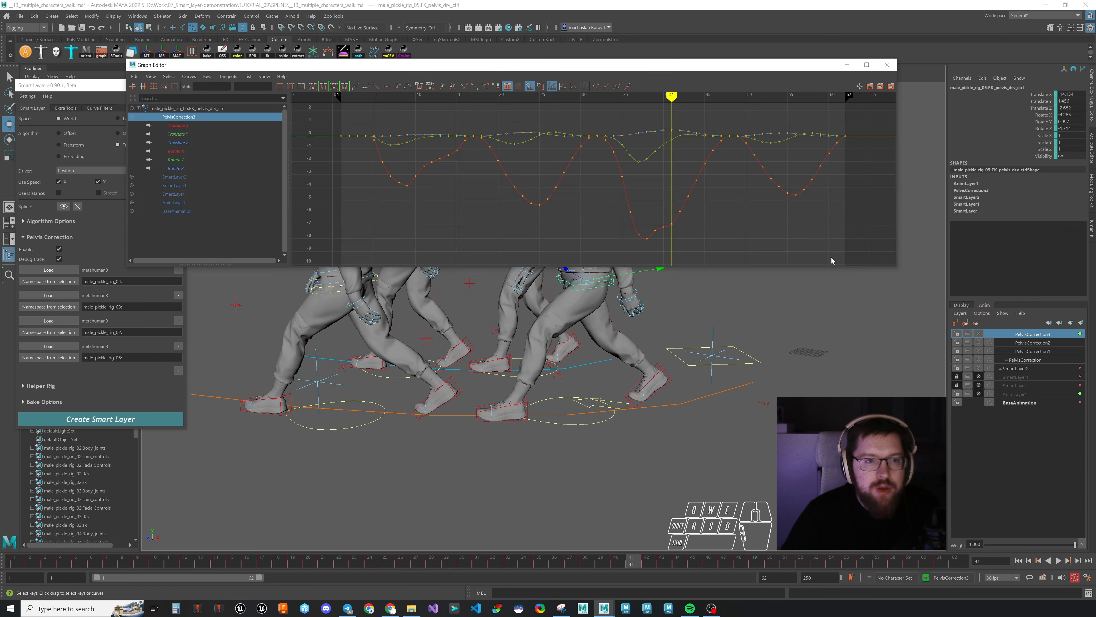
Step: Smooth all keys of the male_pickle_rig_05 pelvis correction curves with the Curve Filters
left_click_drag(833, 257, 363, 103)
left_click_drag(78, 90, 74, 134)
left_click(96, 153)
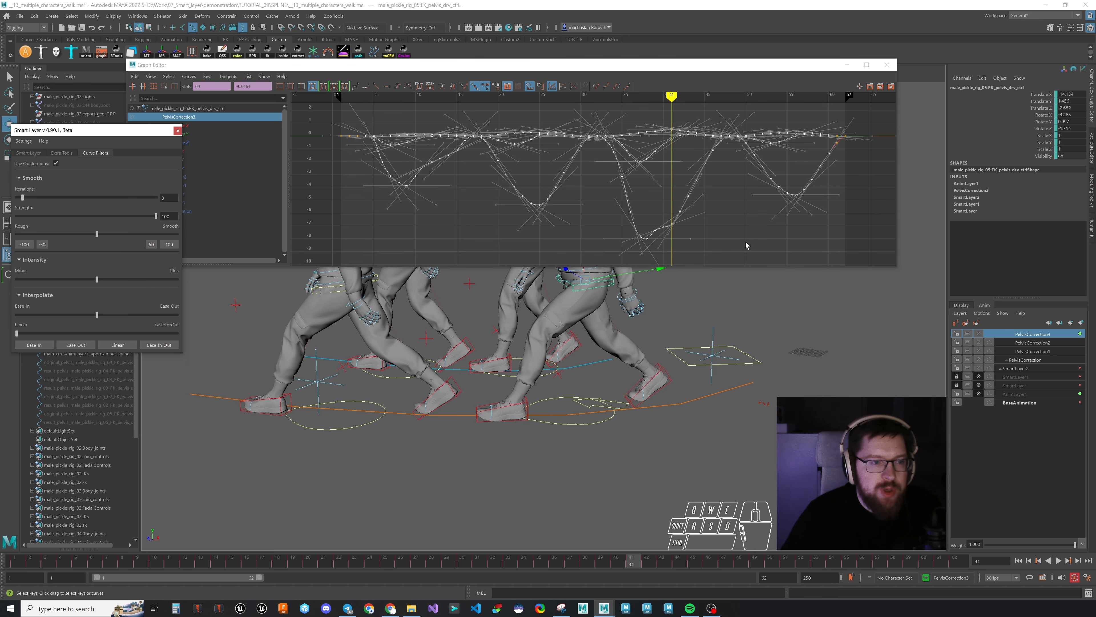
left_click_drag(95, 236, 116, 237)
Step: Try to increase the intensity of the pelvis correction keys around frame 41
left_click(735, 206)
left_click_drag(740, 246, 588, 109)
left_click_drag(99, 284, 127, 281)
Step: Adjust the ease-in and ease-out interpolation of the pelvis correction keys around frame 41 and smooth them
left_click_drag(657, 250, 599, 122)
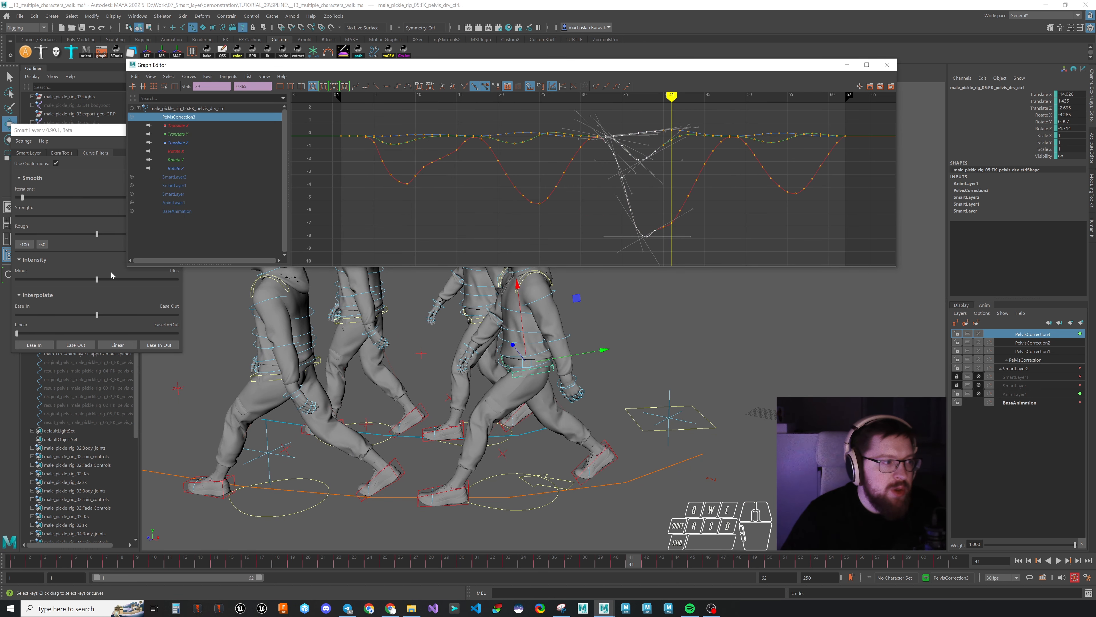
left_click_drag(95, 314, 57, 315)
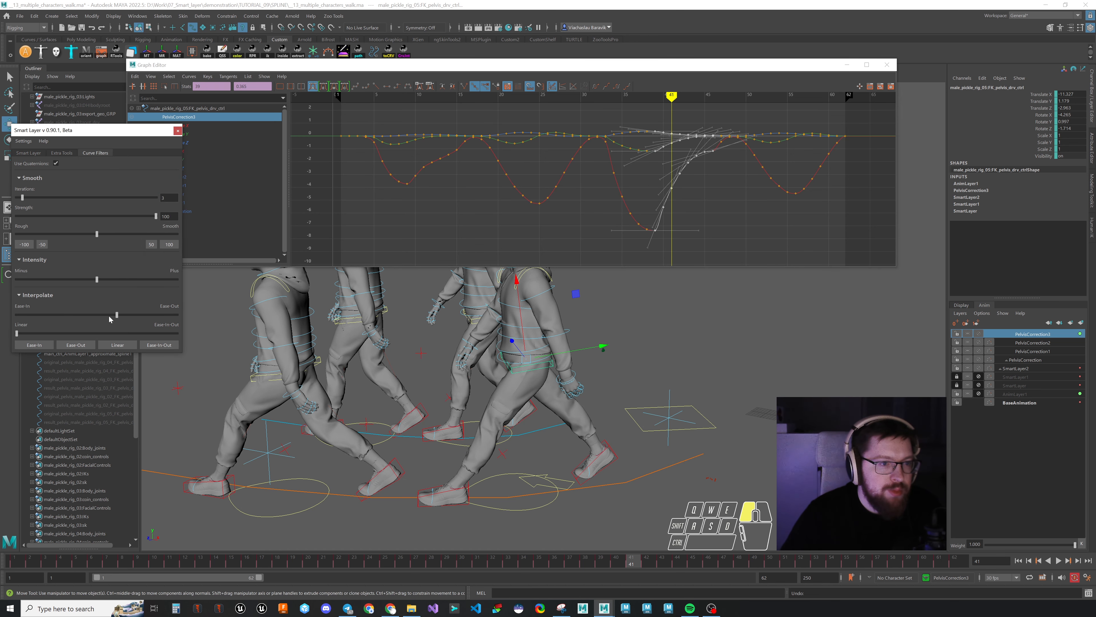
left_click_drag(96, 130, 95, 243)
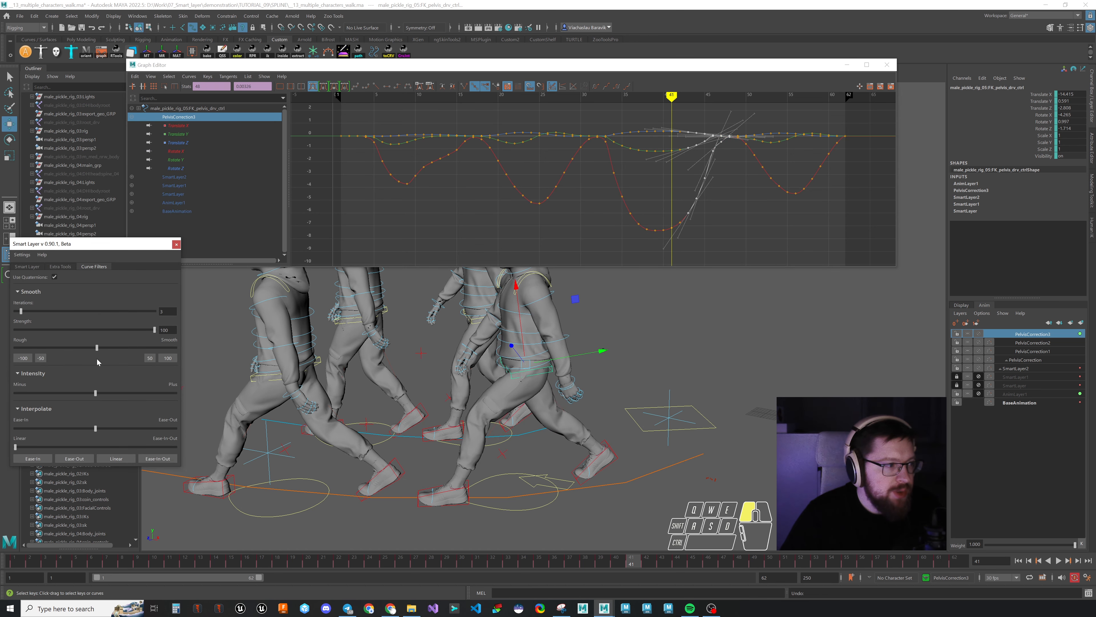
left_click_drag(97, 348, 107, 355)
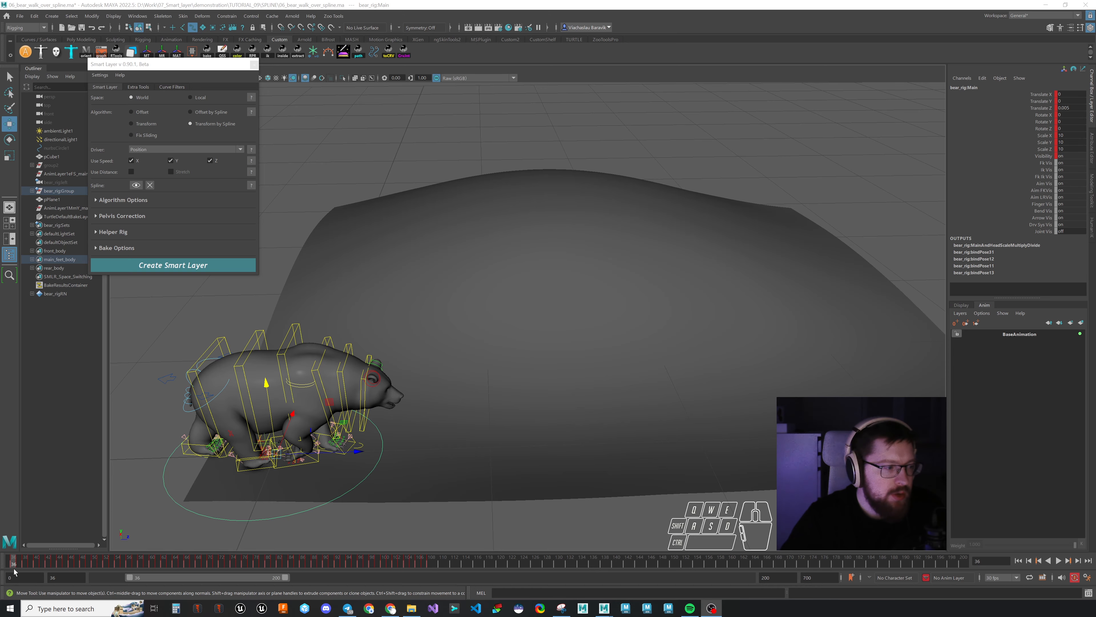
Step: Scrub the bear's walk from frame 36 and examine the hill from several angles in the 06_bear_walk_over_spline scene
left_click_drag(17, 566, 894, 564)
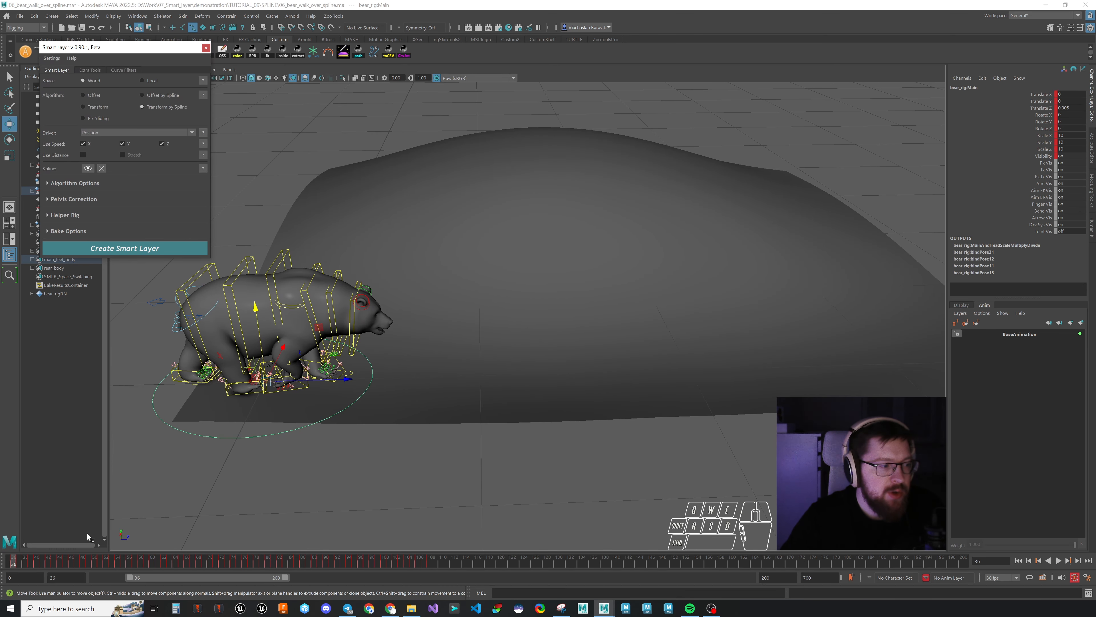
mouse_move(15, 565)
left_mouse_down()
mouse_move(937, 556)
mouse_move(470, 561)
mouse_move(67, 545)
mouse_move(13, 559)
left_mouse_up()
middle_click_drag(457, 437, 639, 431)
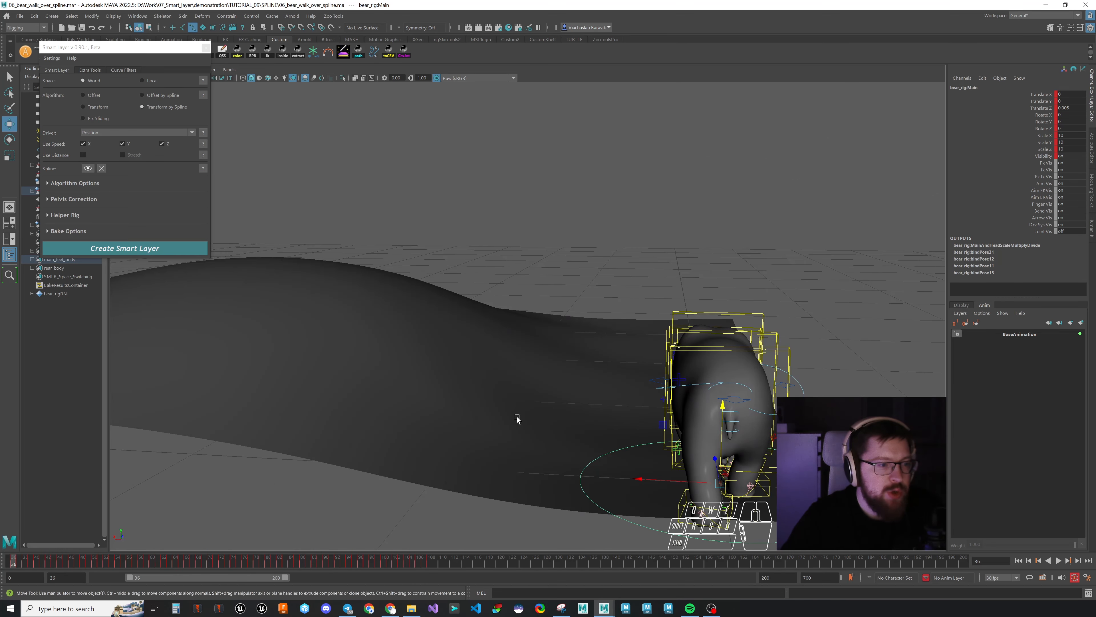
middle_click_drag(567, 405, 525, 450)
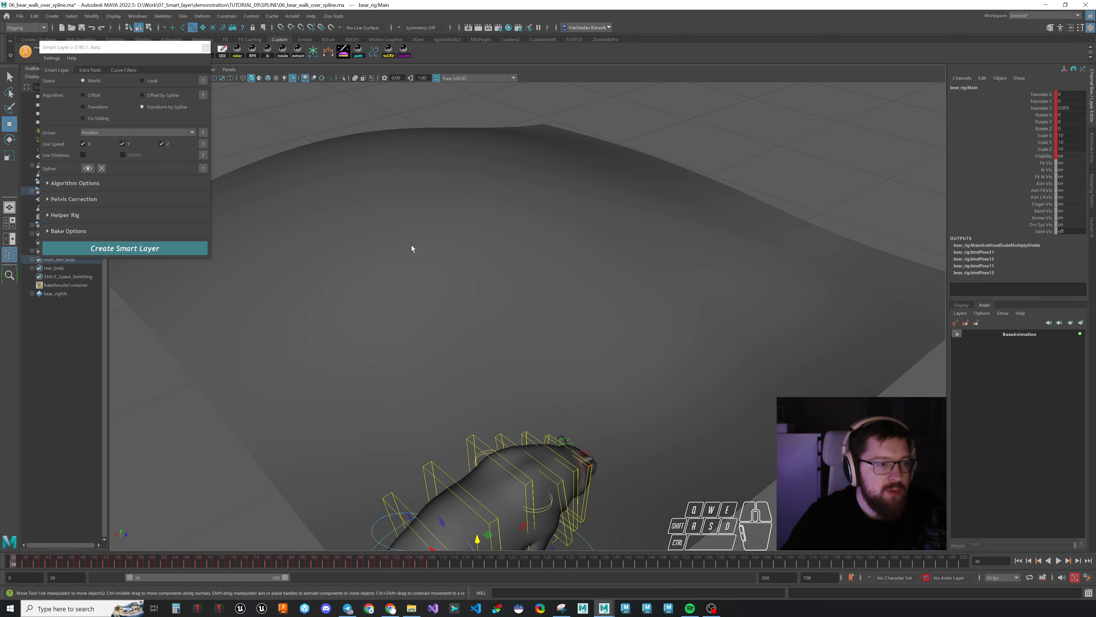
left_click_drag(613, 427, 516, 370, "alt")
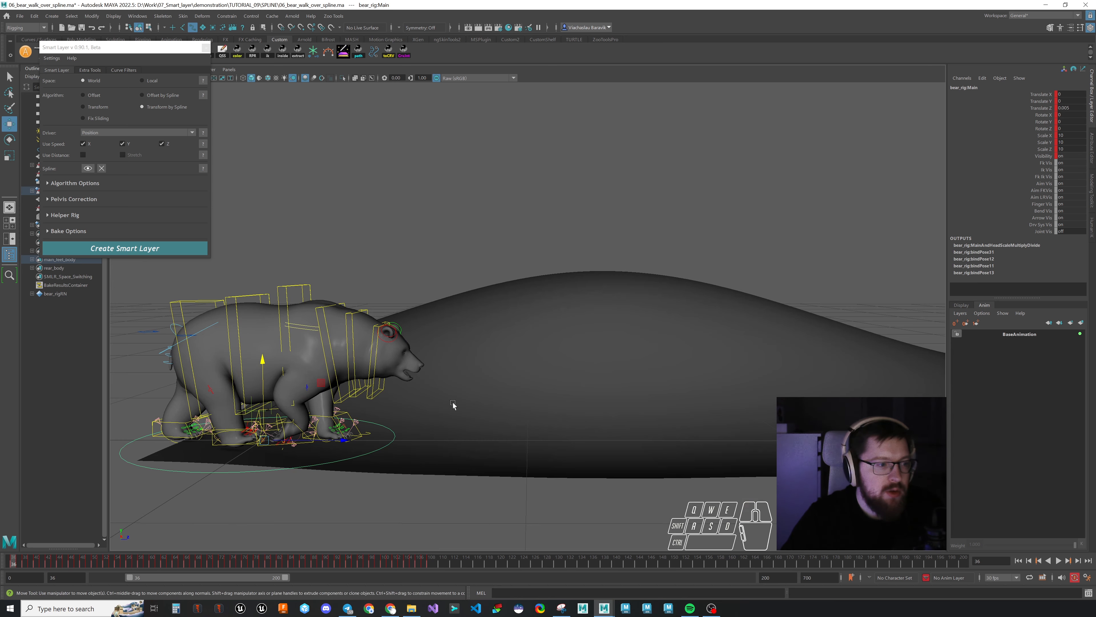
right_click_drag(546, 362, 353, 391, "alt")
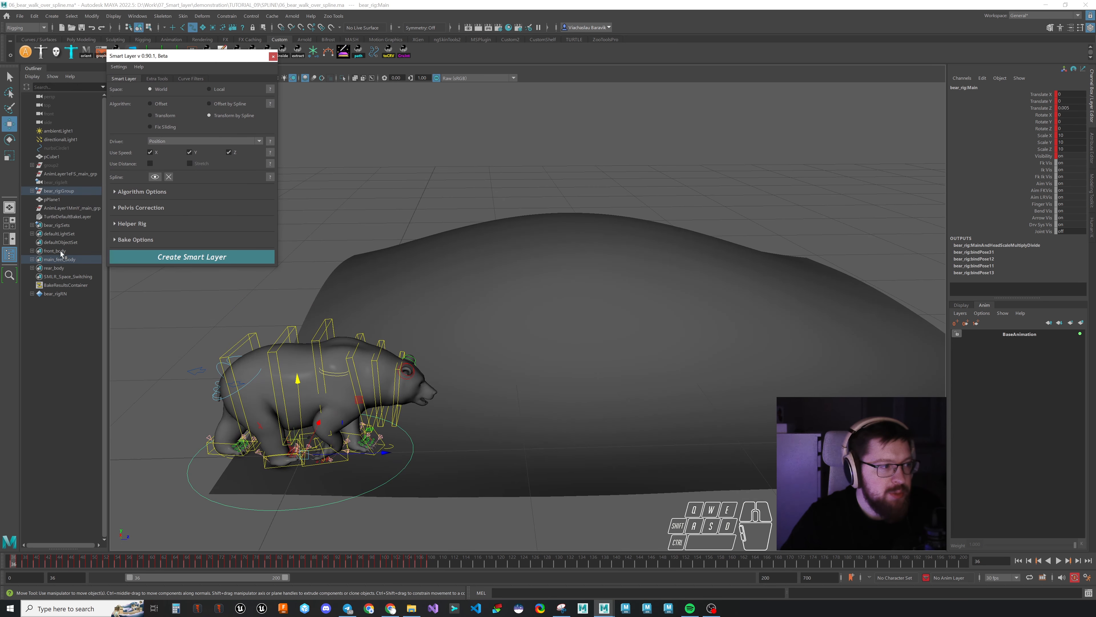
Step: Select the member controls of the front_body and rear_body sets
left_click(55, 251)
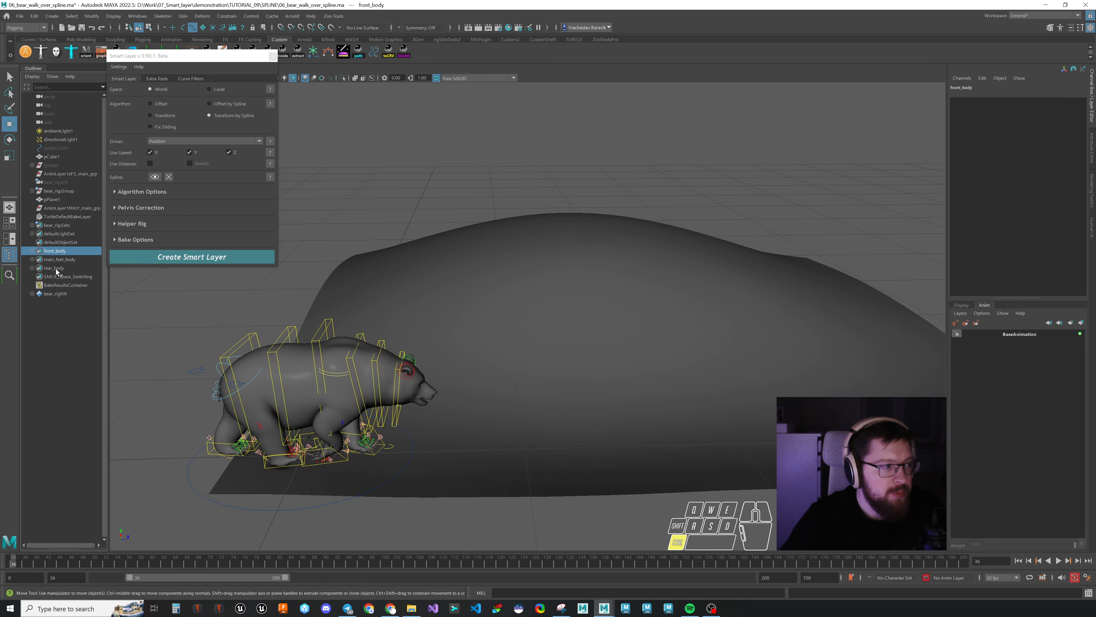
left_click(54, 268, "ctrl")
right_click(62, 269)
left_click(89, 273)
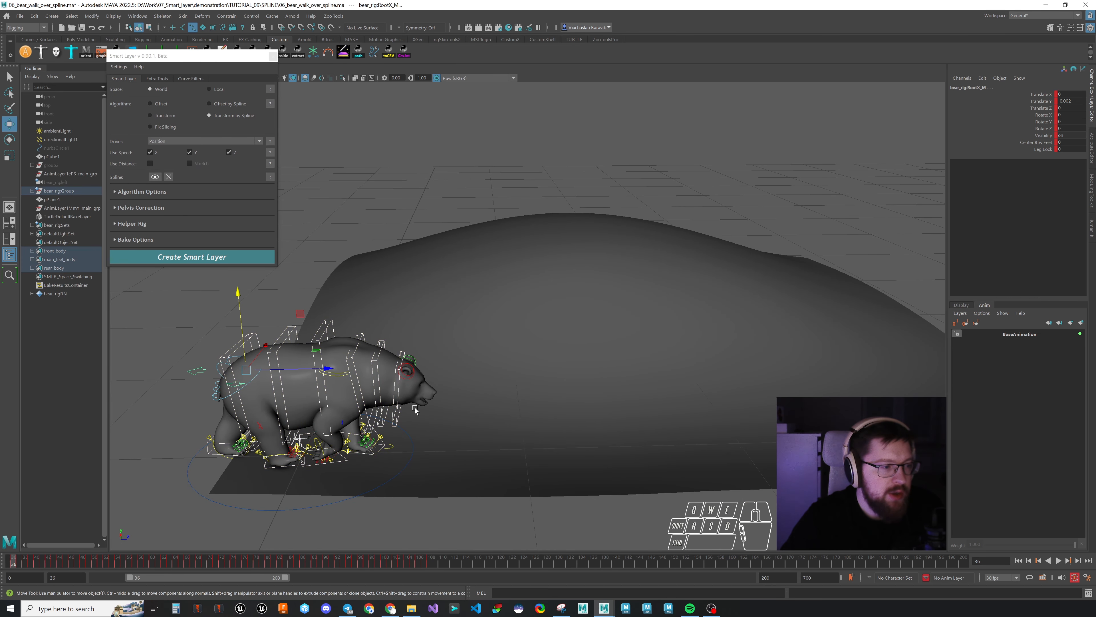
Step: Add the bear's Main control to the selection and create an animation layer from the selected controls
middle_click_drag(388, 397, 478, 354, "alt")
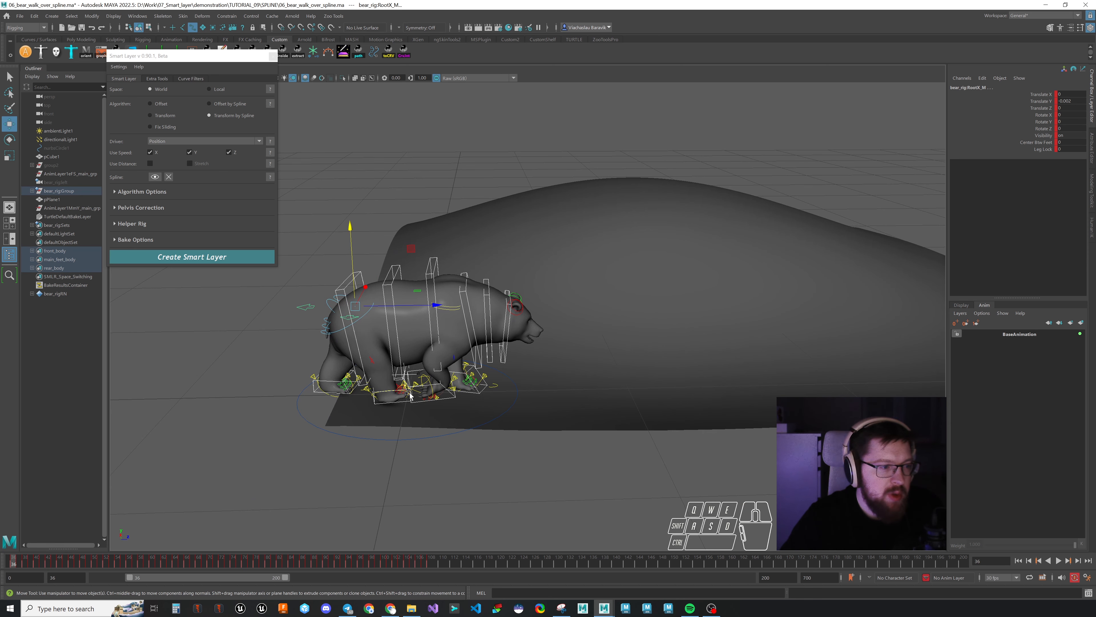
left_click(473, 433)
scroll(468, 374, "up", 2)
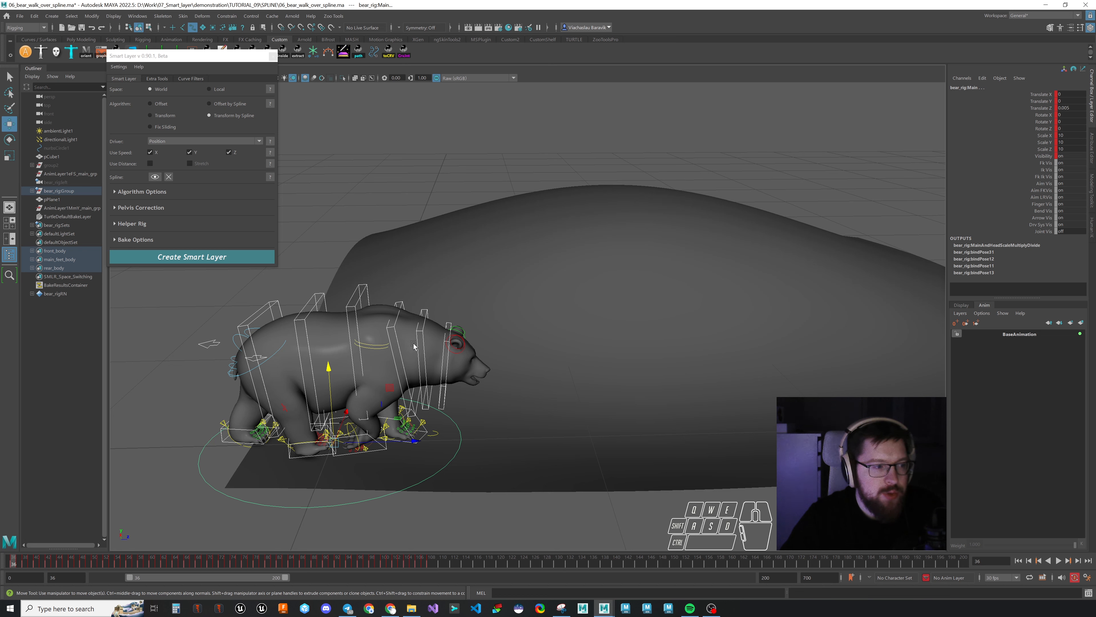
left_click(1079, 323)
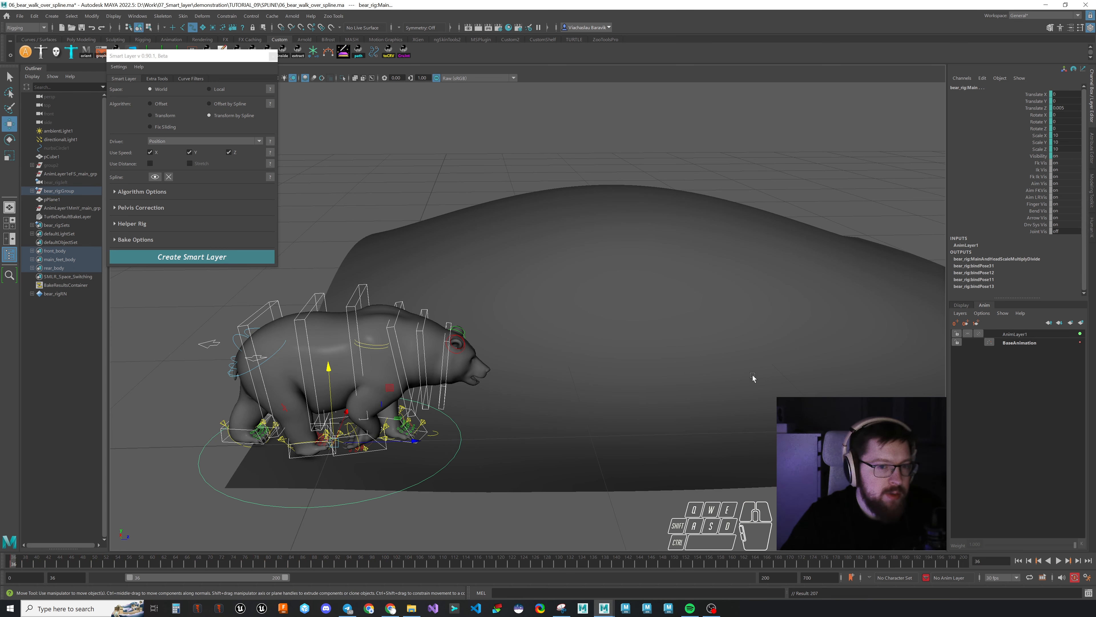
Step: Create a helper rig with 2 segments for the bear's selected controls, starting from the first frame
left_click_drag(26, 563, 8, 564)
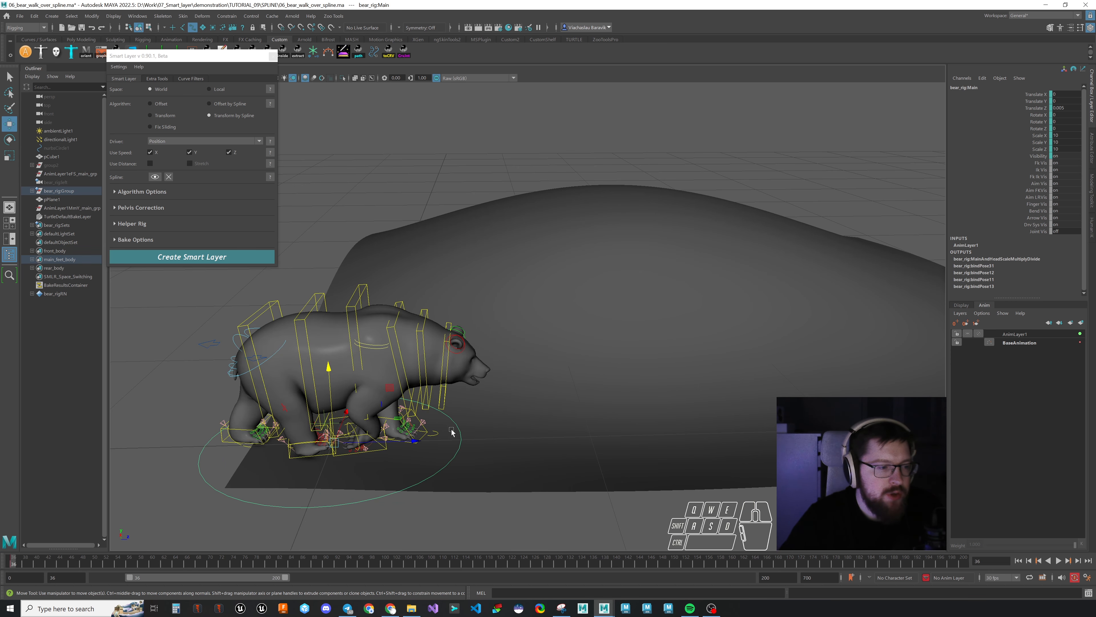
left_click(128, 223)
double_click(158, 245)
type("2")
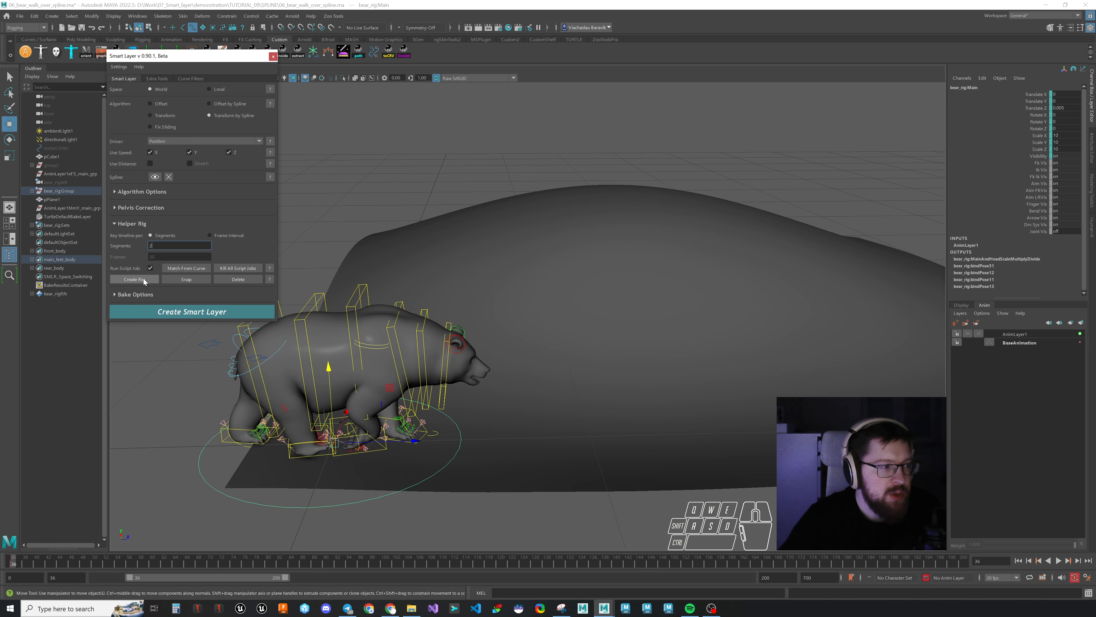
left_click(142, 279)
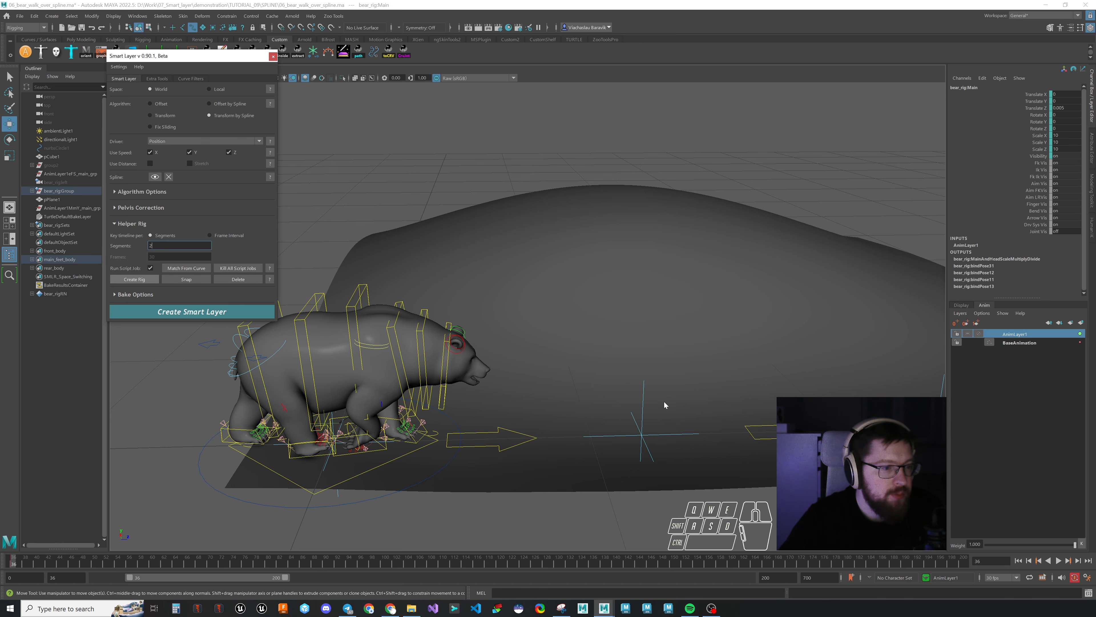
Step: Display the spline path for the bear's helper rig and move the Smart Layer window clear of the view
left_click_drag(664, 405, 453, 443, "alt")
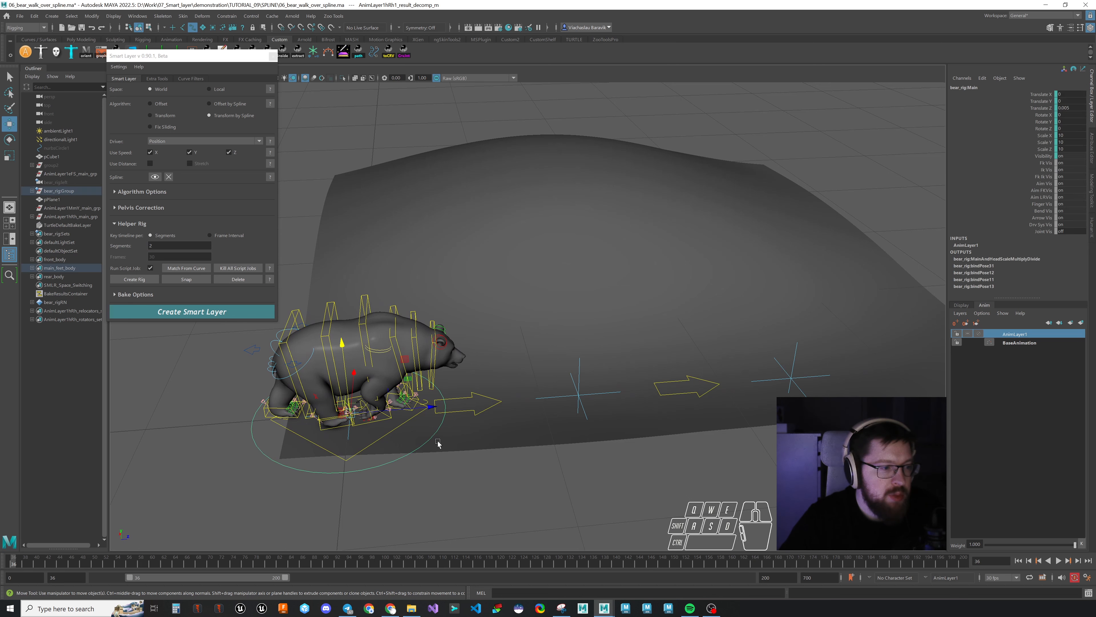
left_click(154, 177)
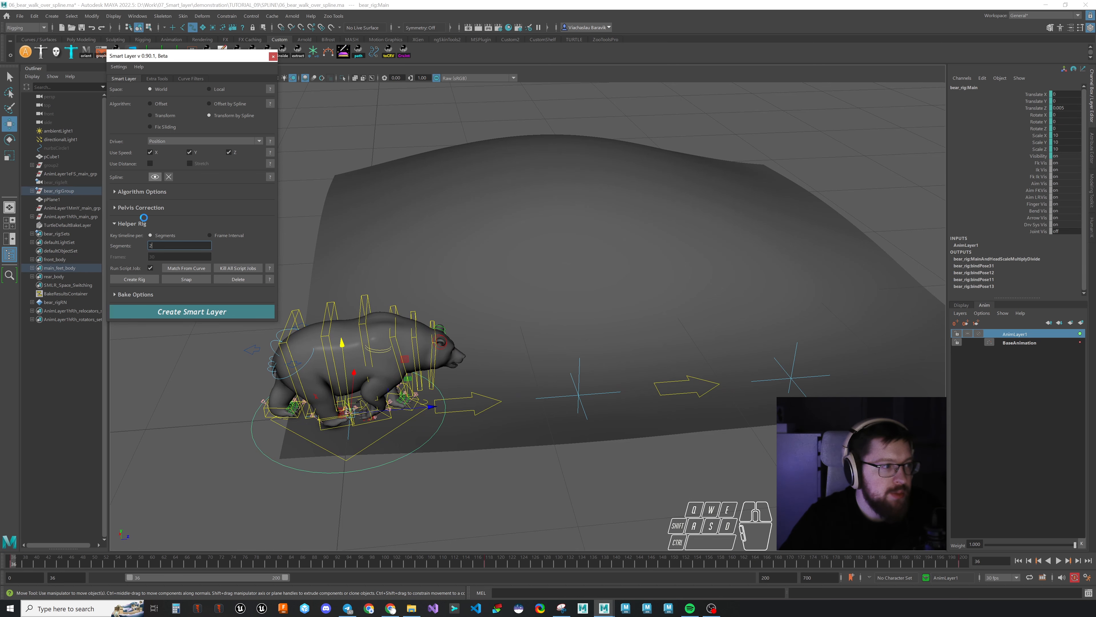
left_click(132, 223)
left_click_drag(188, 56, 146, 79)
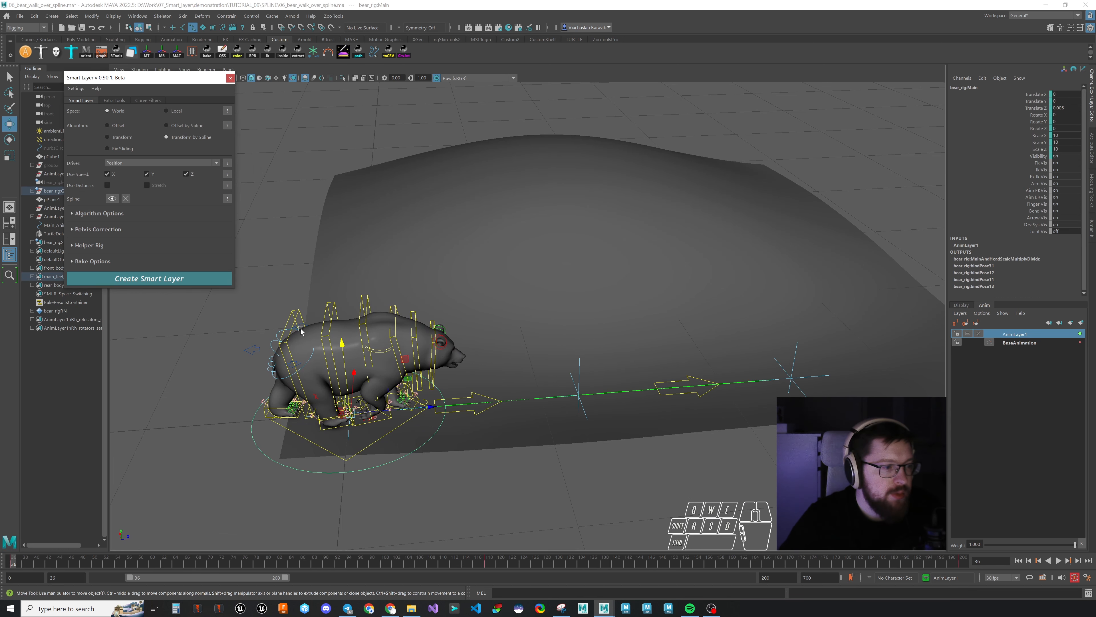
Step: Move the helper rig's main control sideways onto the hill, to about 0.624 in X and 0.073 in Z
left_click_drag(416, 449, 393, 426)
key("w")
left_click_drag(497, 433, 552, 442, "alt")
middle_click_drag(553, 441, 663, 382, "alt")
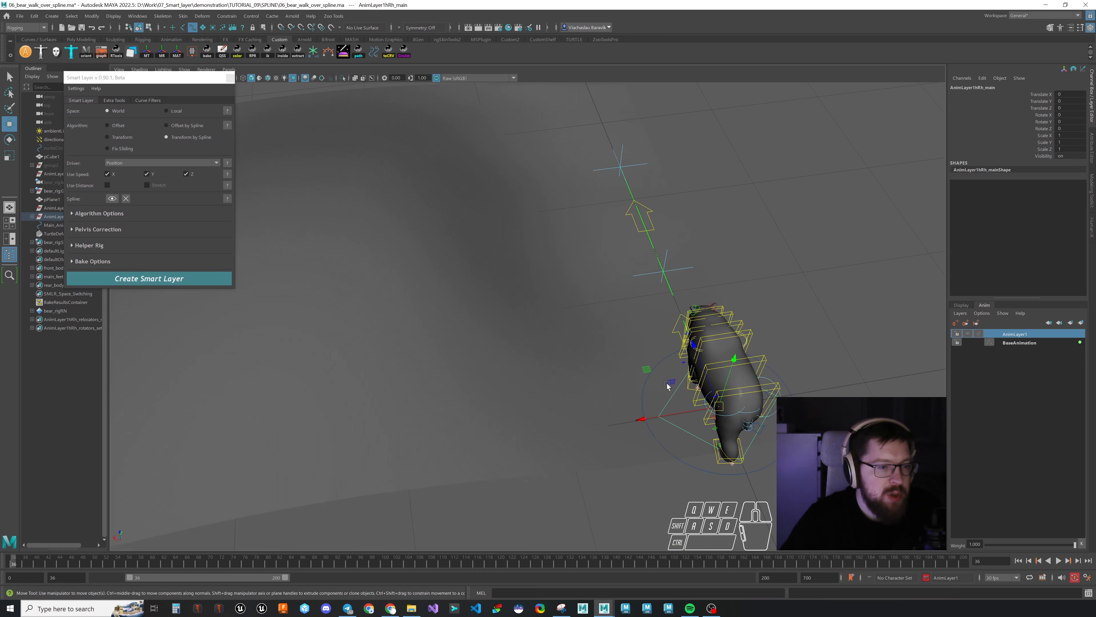
left_click_drag(651, 367, 558, 371)
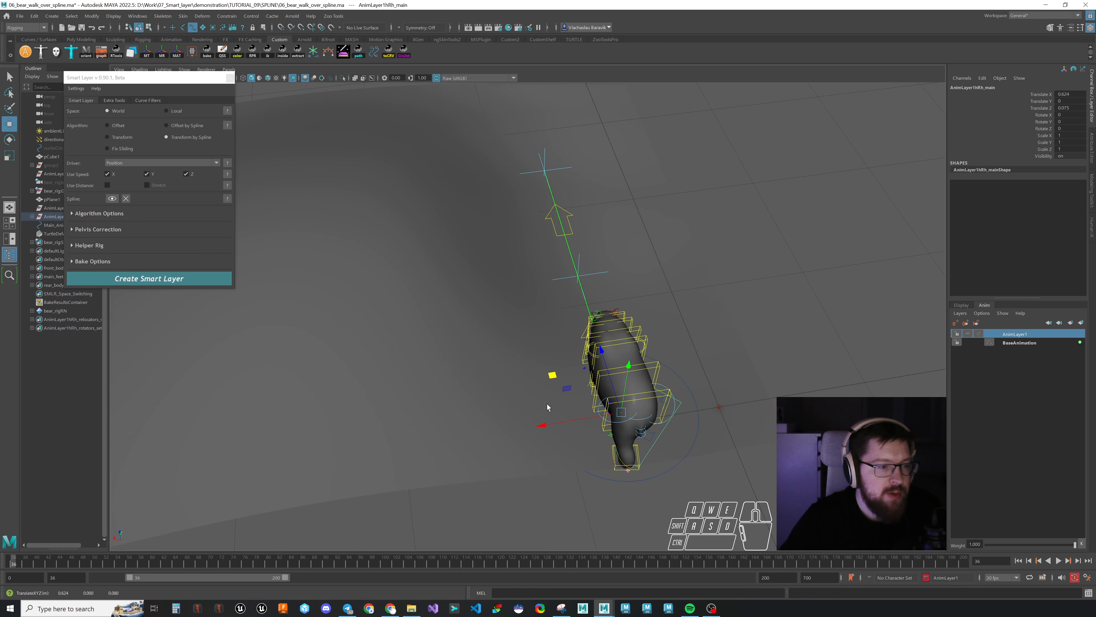
Step: Rotate the helper rig's main control toward the hill, to about -6.3, 36 and 5.7 degrees in X, Y and Z
key("e")
left_click_drag(621, 477, 683, 445)
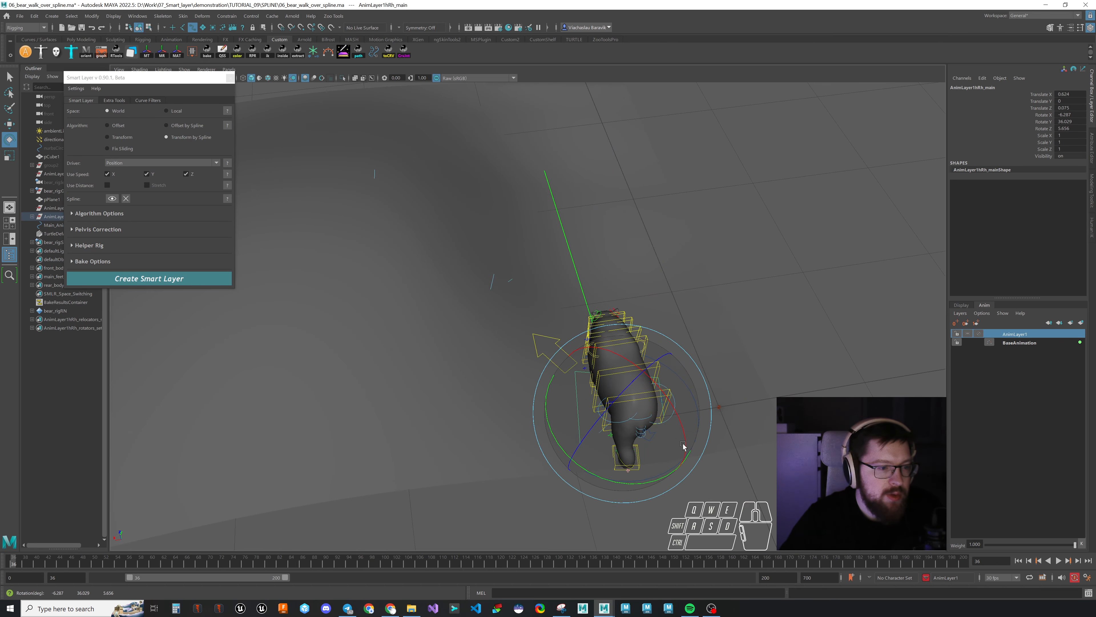
key("w")
mouse_move(527, 436)
left_mouse_down("alt")
mouse_move(514, 435)
mouse_move(565, 388)
mouse_move(519, 399)
mouse_move(533, 435)
left_mouse_up("alt")
key("w")
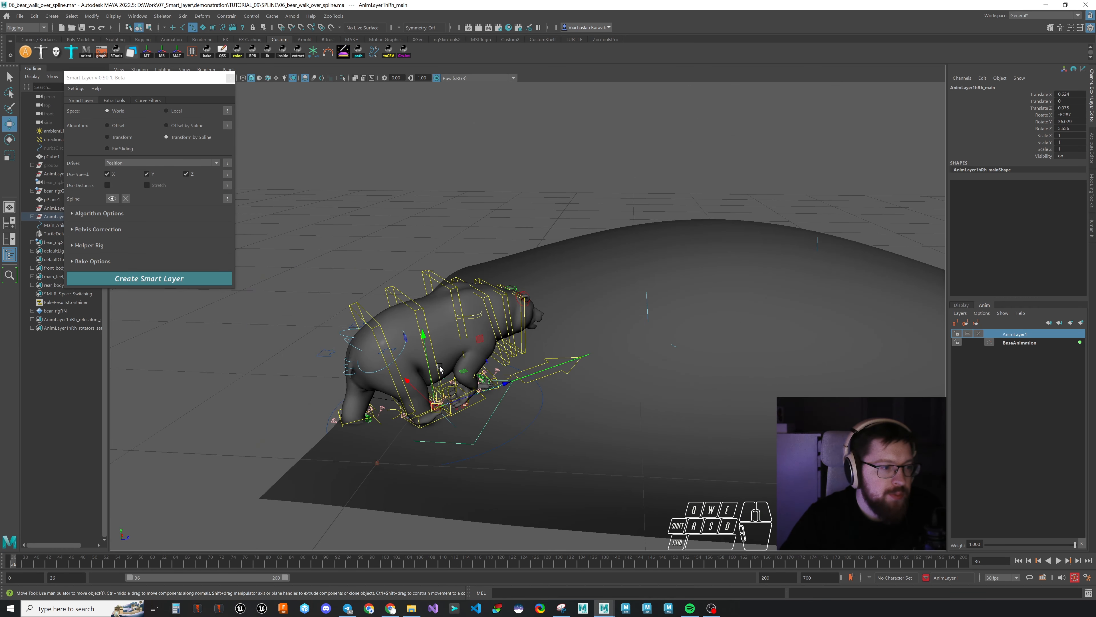
Step: Rotate the first rotator arrow and reposition and rotate the helper rig's relocators so the spline runs over the hill
left_click_drag(451, 380, 443, 377, "alt")
right_click_drag(443, 377, 489, 408, "alt")
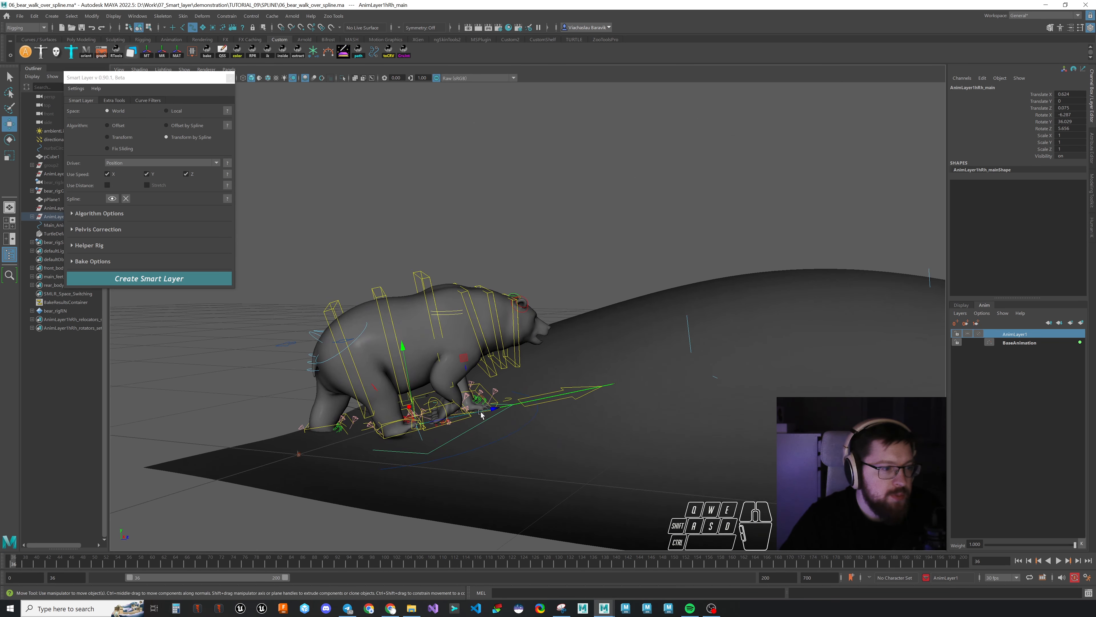
left_click_drag(485, 411, 518, 402)
key("e")
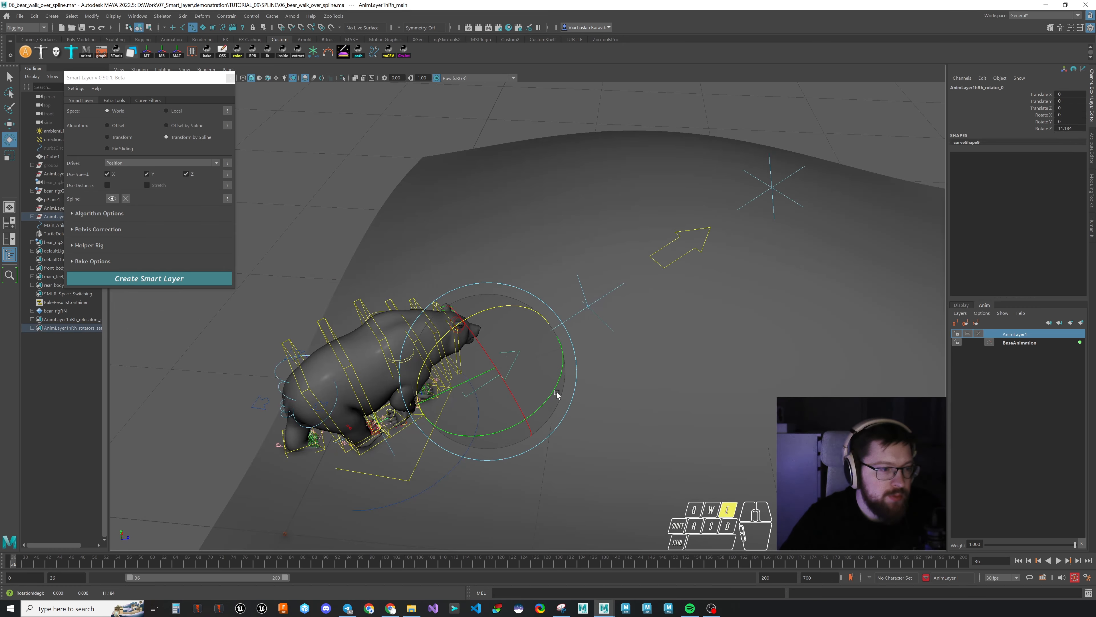
left_click_drag(507, 425, 548, 453)
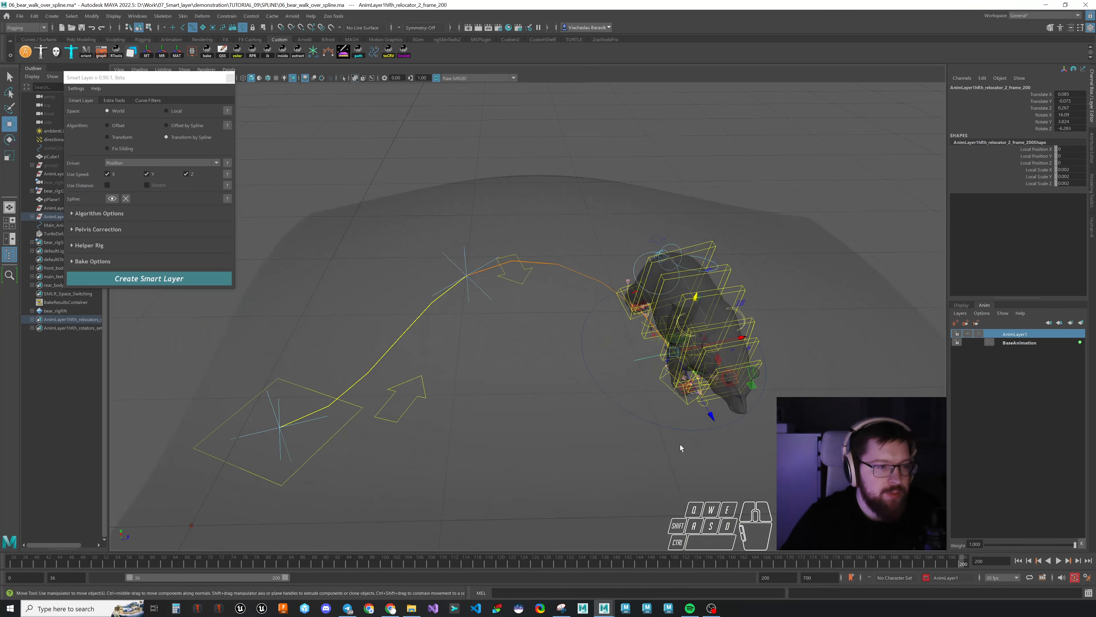
middle_click_drag(549, 391, 495, 419, "alt")
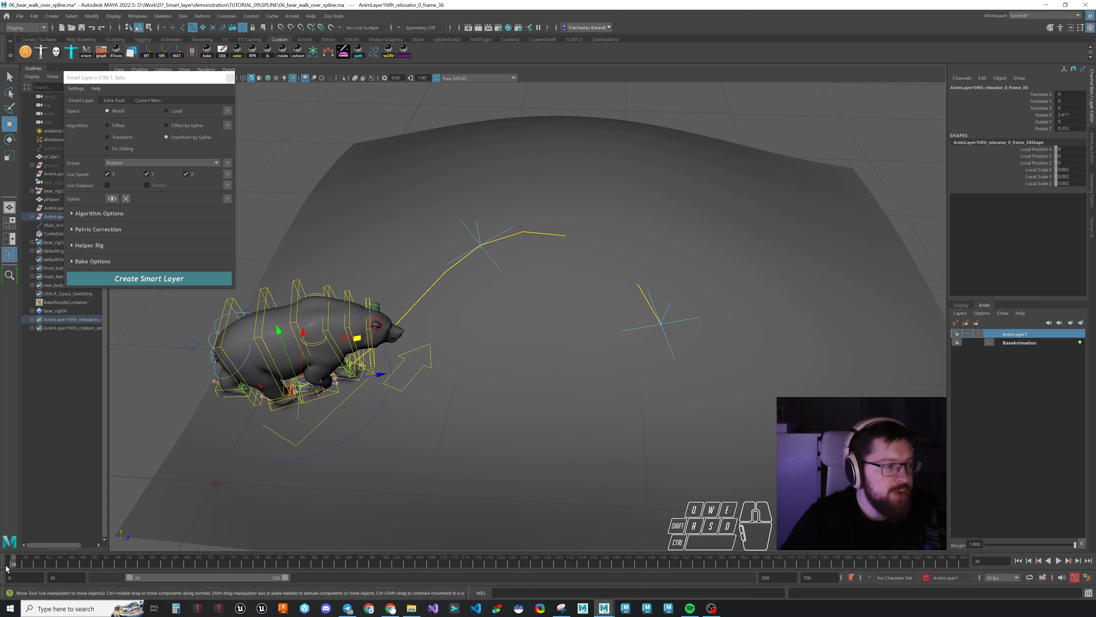
Step: Scrub the bear's walk between frames 36 and 200 and check how it follows the hill
left_click_drag(23, 566, 963, 479)
left_click_drag(581, 437, 675, 384, "alt")
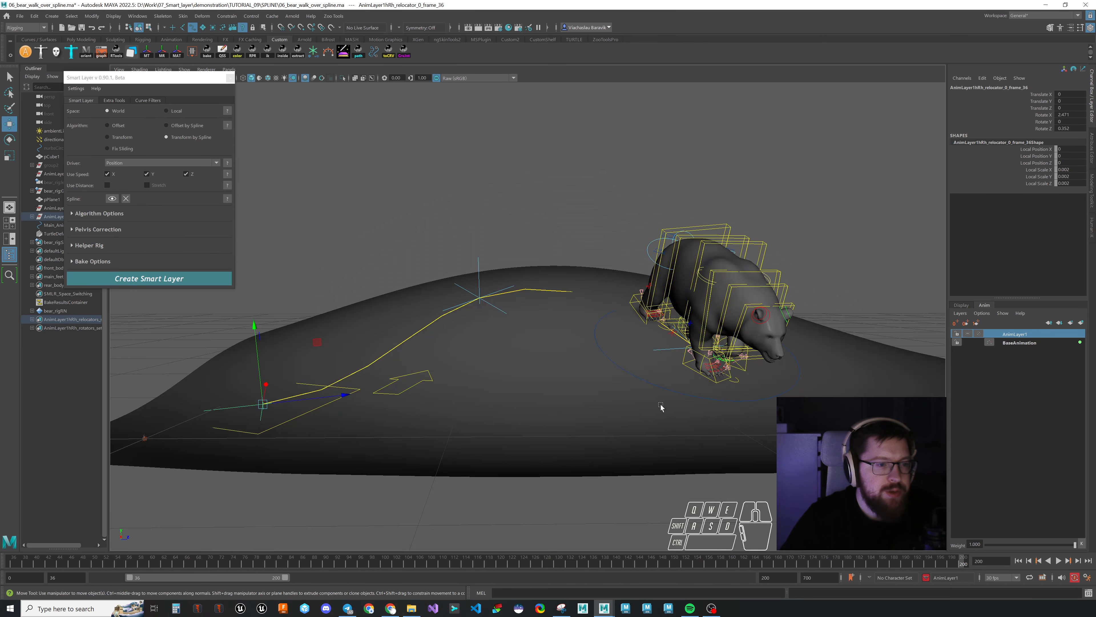
middle_click_drag(686, 404, 718, 383, "alt")
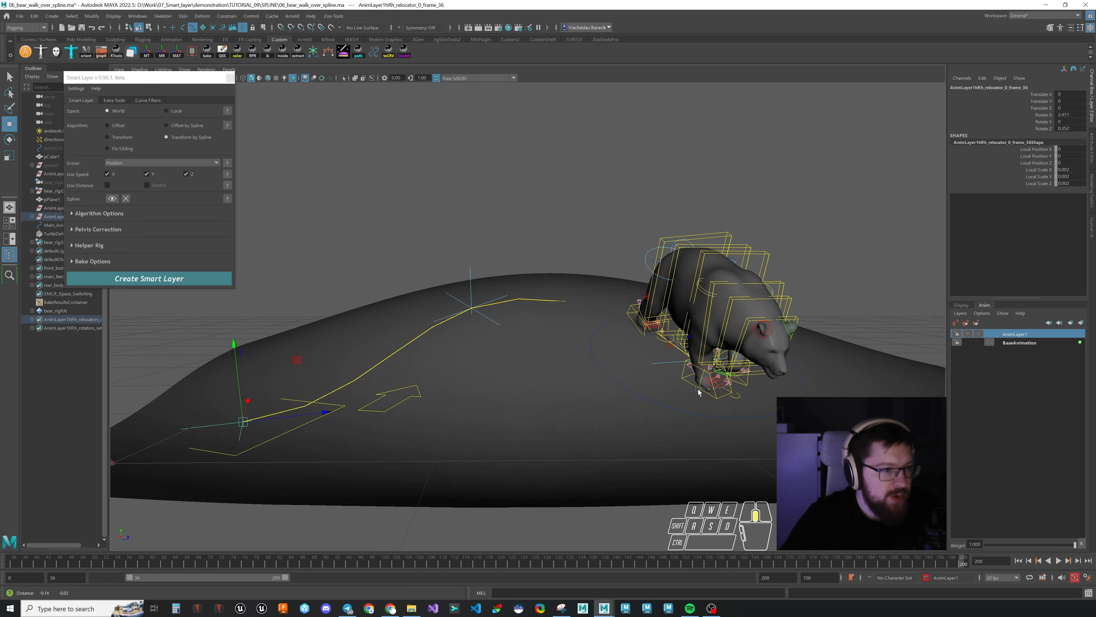
left_click_drag(956, 560, 48, 560)
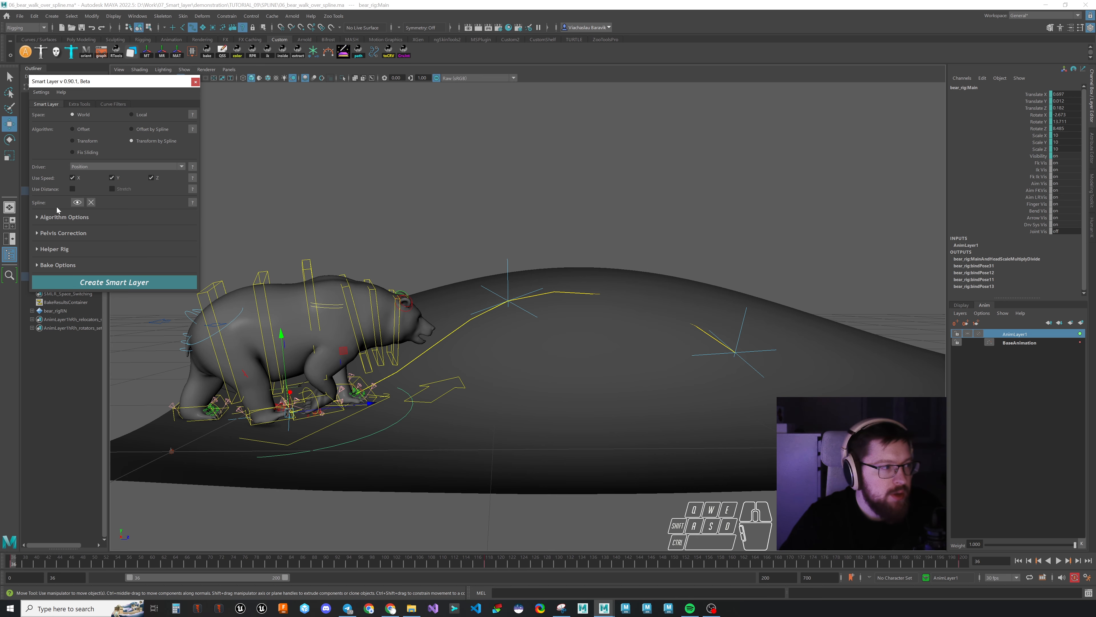
Step: Use bear_rig:Main as the center object and enable Flexible Pivot with strength 0.8 and Vertical Rotation
left_click(61, 216)
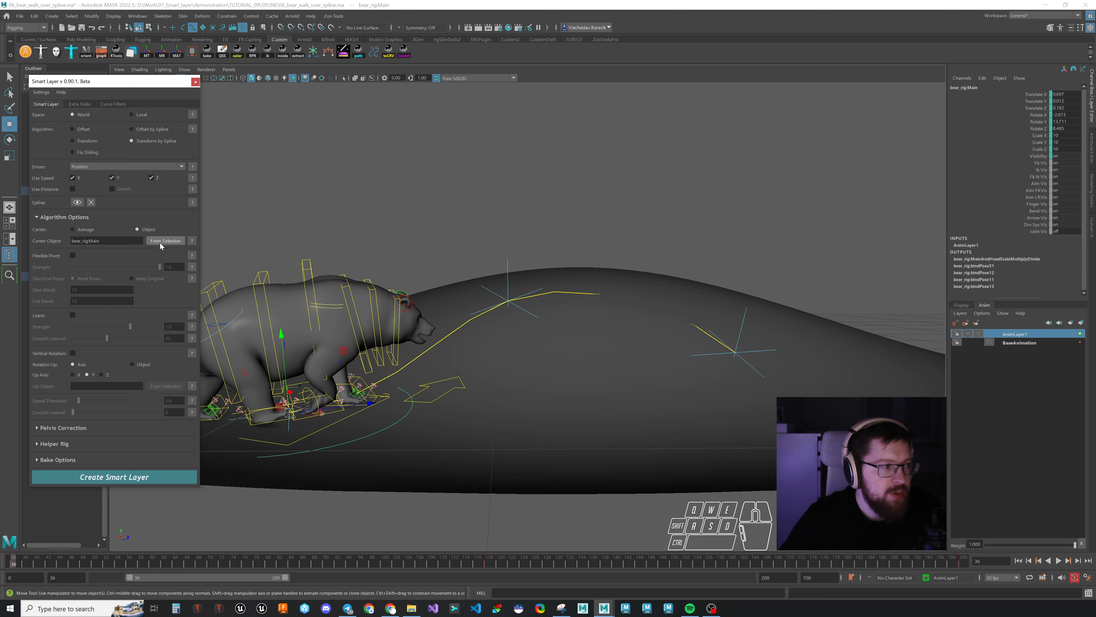
left_click(72, 255)
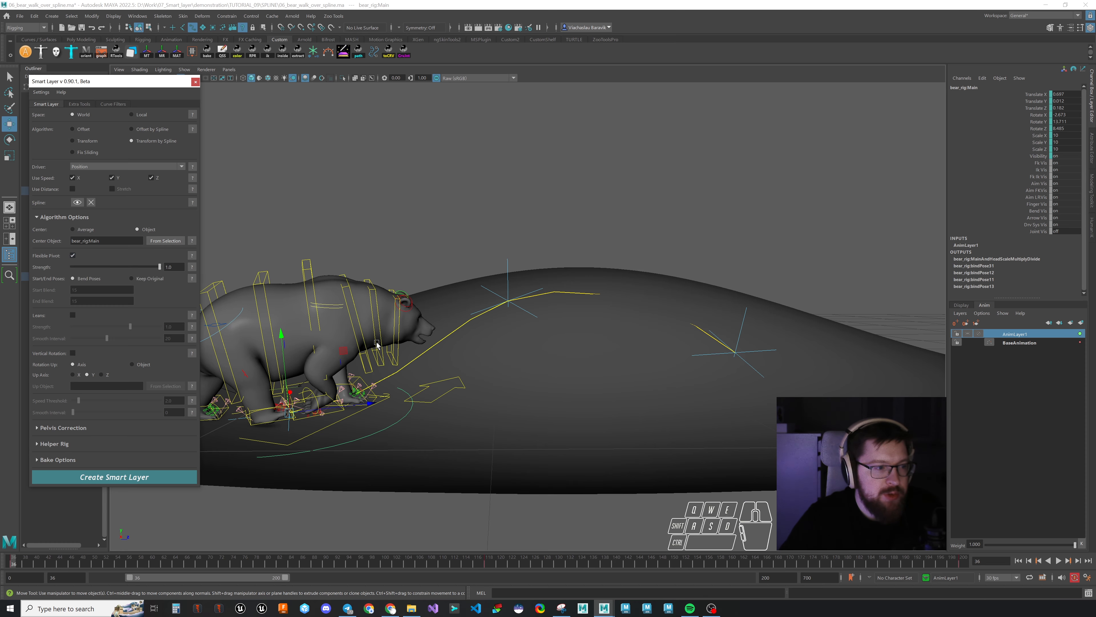
left_click_drag(491, 346, 450, 385, "alt")
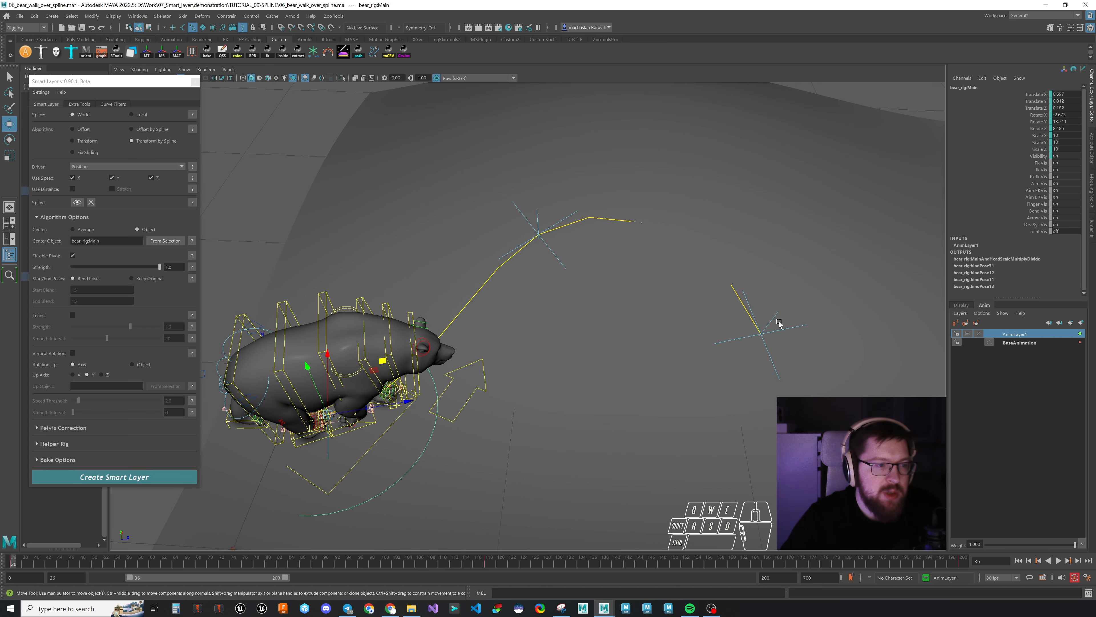
left_click_drag(642, 346, 638, 318, "alt")
left_click_drag(155, 267, 137, 269)
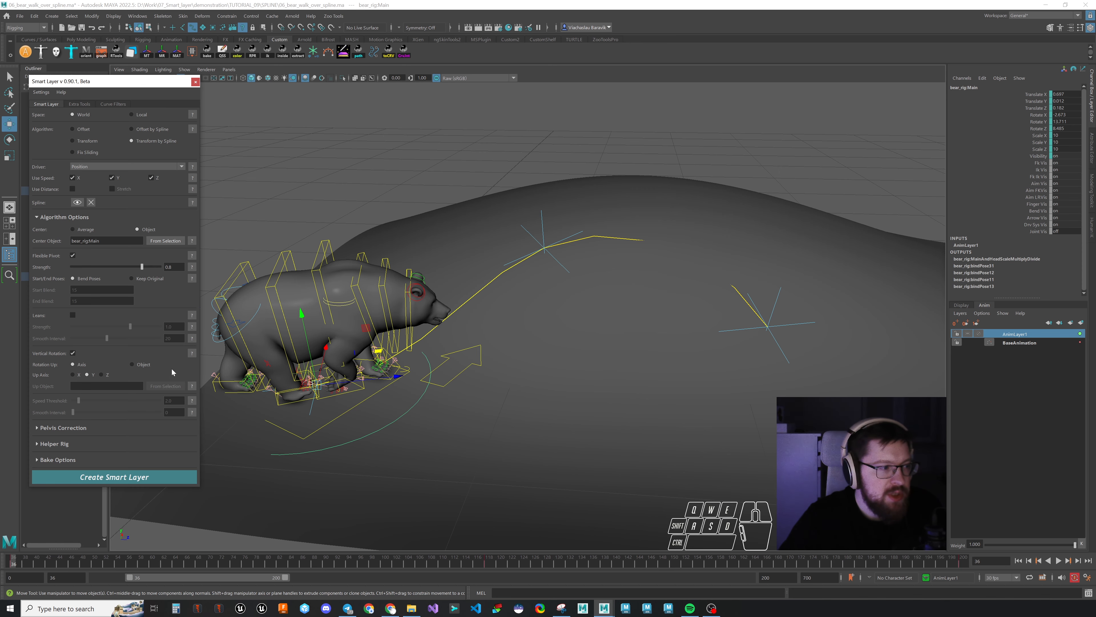
Step: Preview the bear's walk over the hill, return to frame 36 and create the Smart Layer
left_click_drag(14, 560, 731, 327)
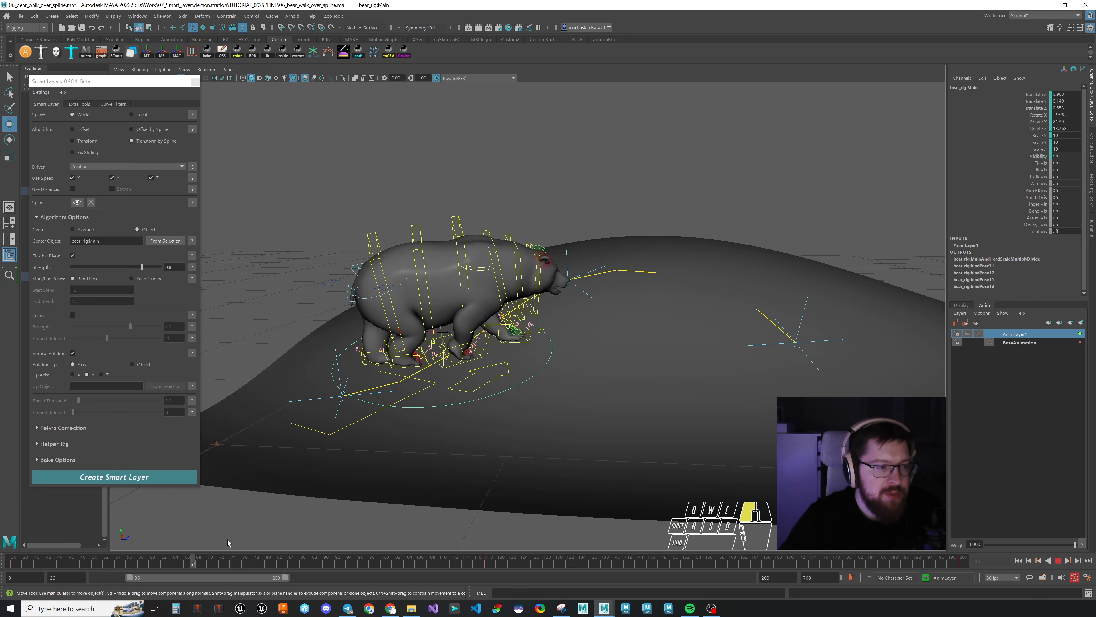
left_click_drag(732, 267, 571, 244, "alt")
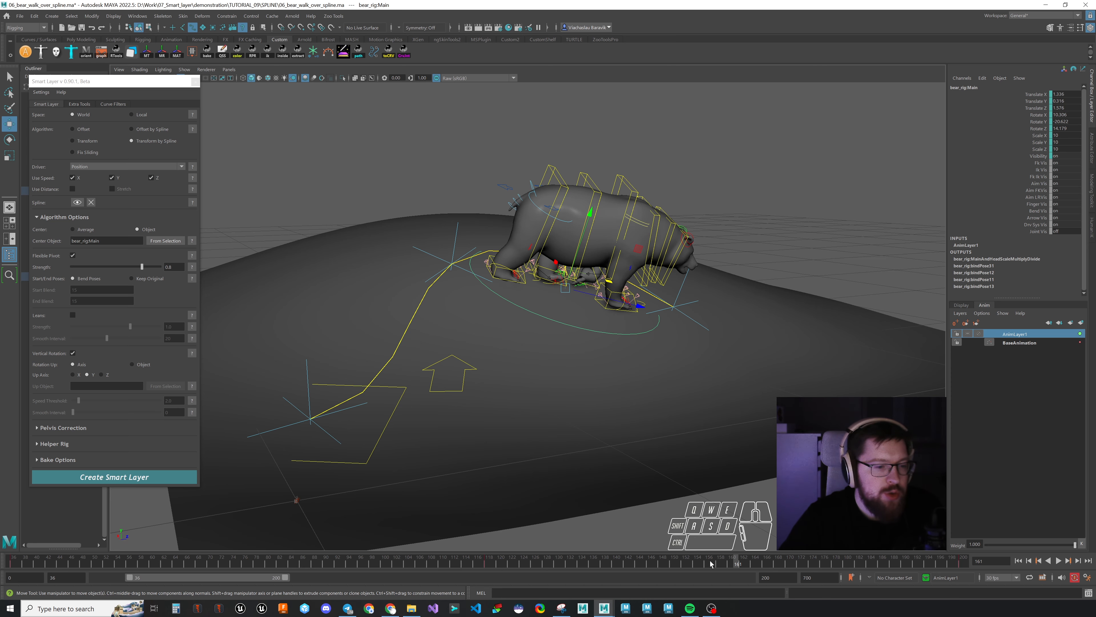
left_click_drag(742, 567, 11, 561)
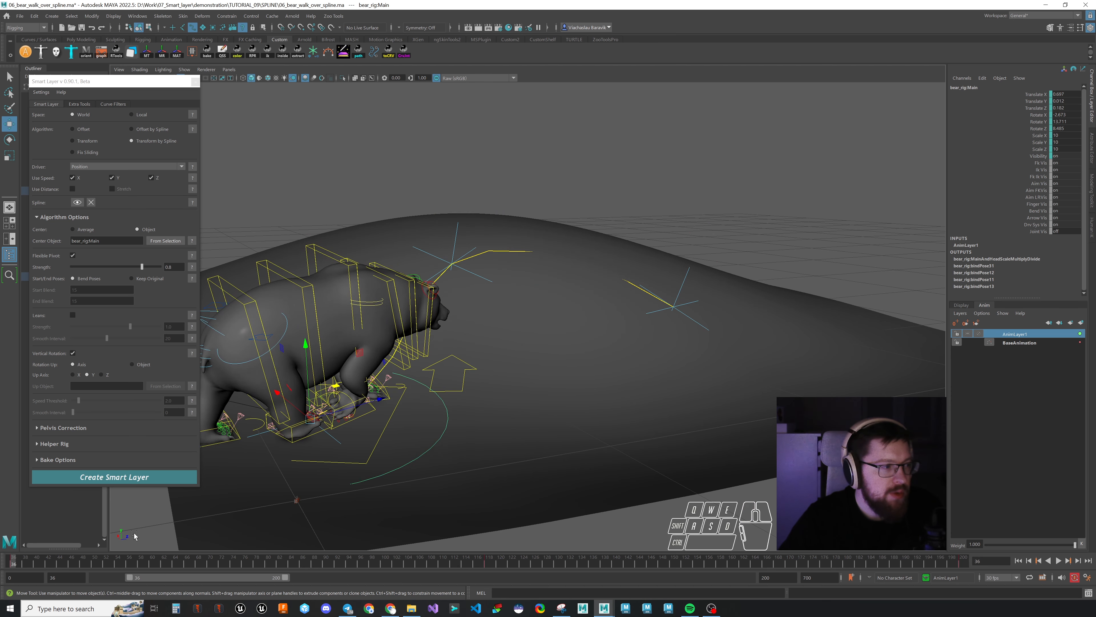
left_click(153, 477)
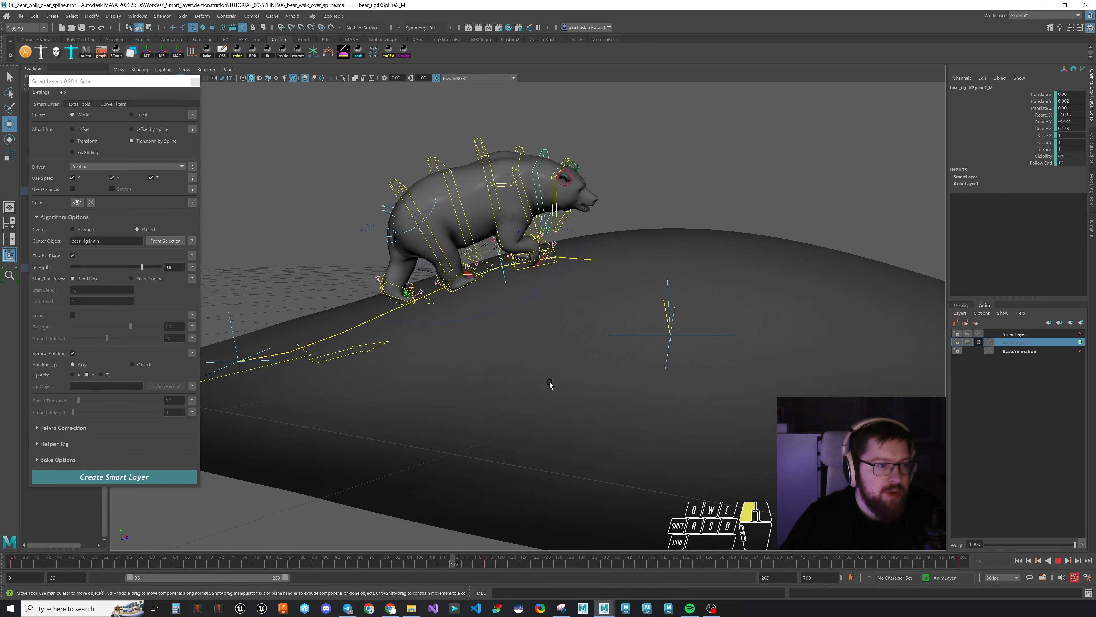
Step: Examine the Smart Layer walk from several angles during playback and inspect the feet and legs around frames 146 and 147
left_click_drag(548, 382, 521, 382, "alt")
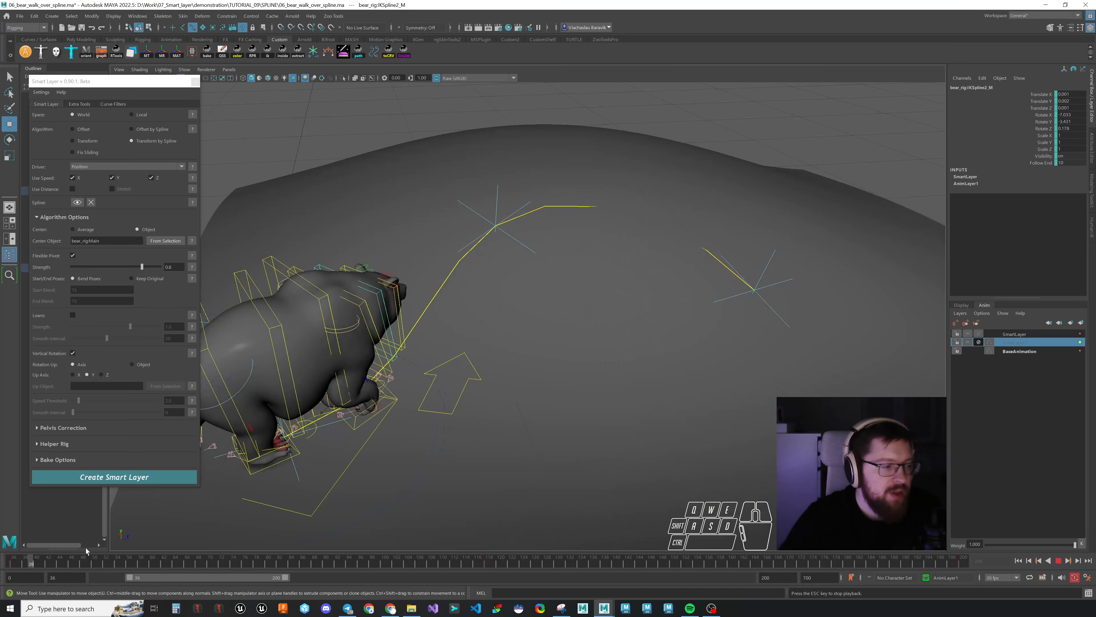
left_click_drag(512, 429, 604, 302, "alt")
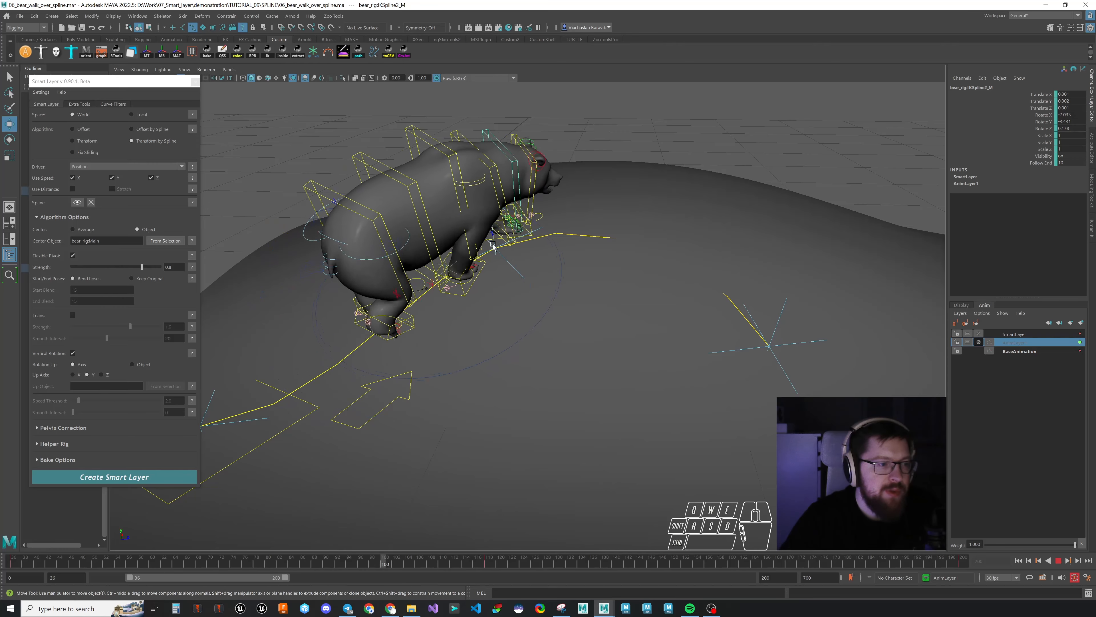
left_click_drag(667, 334, 557, 302, "alt")
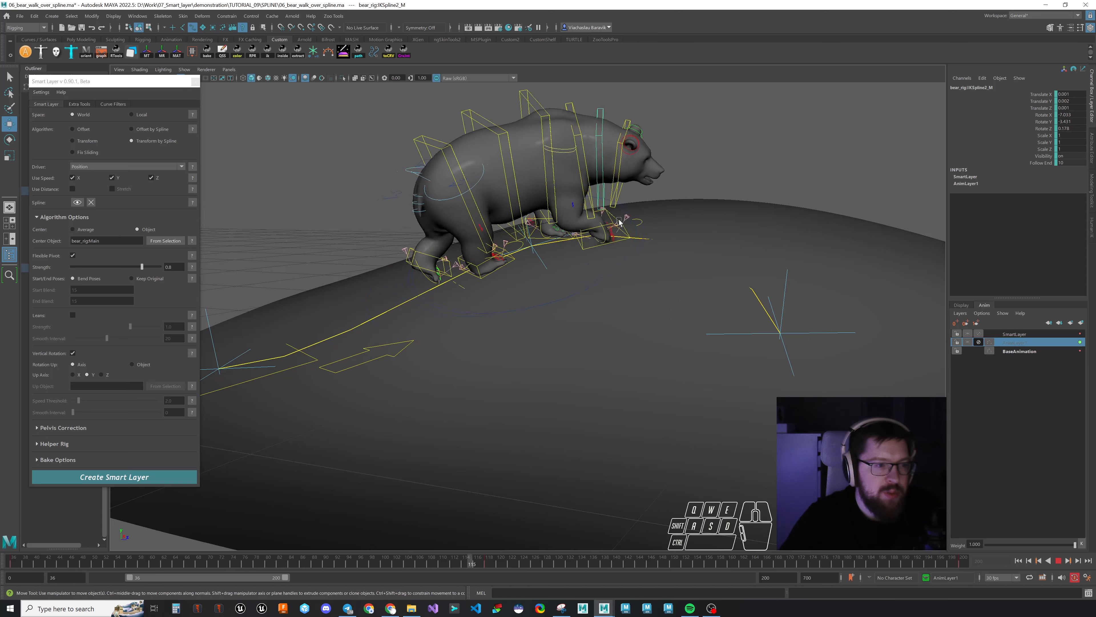
left_click_drag(780, 315, 773, 333, "alt")
left_click_drag(464, 559, 631, 555)
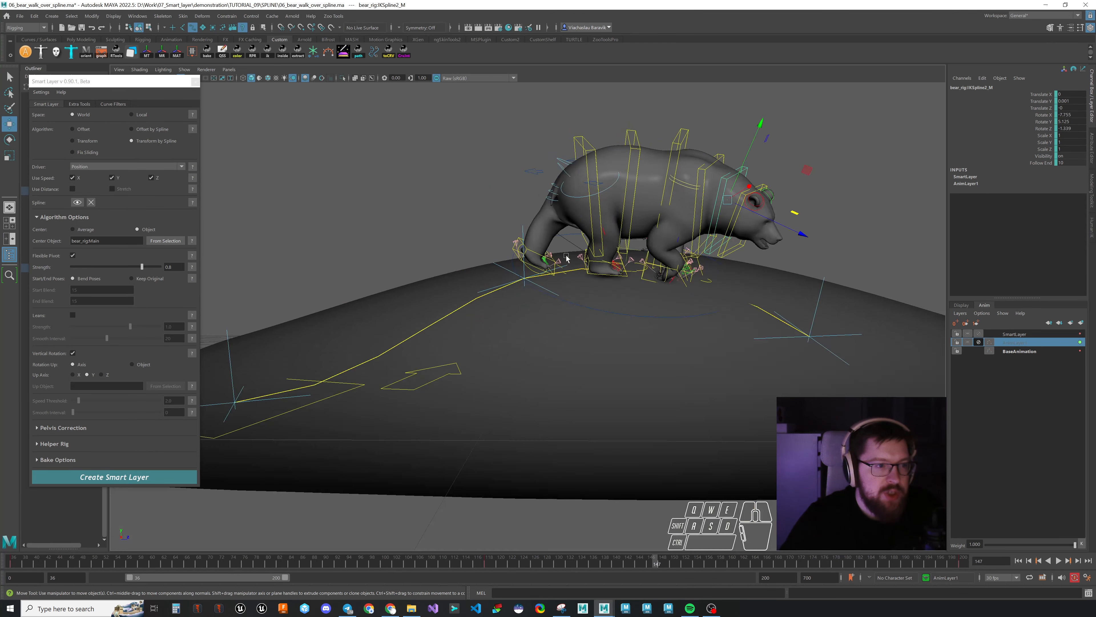
scroll(567, 258, "up", 3)
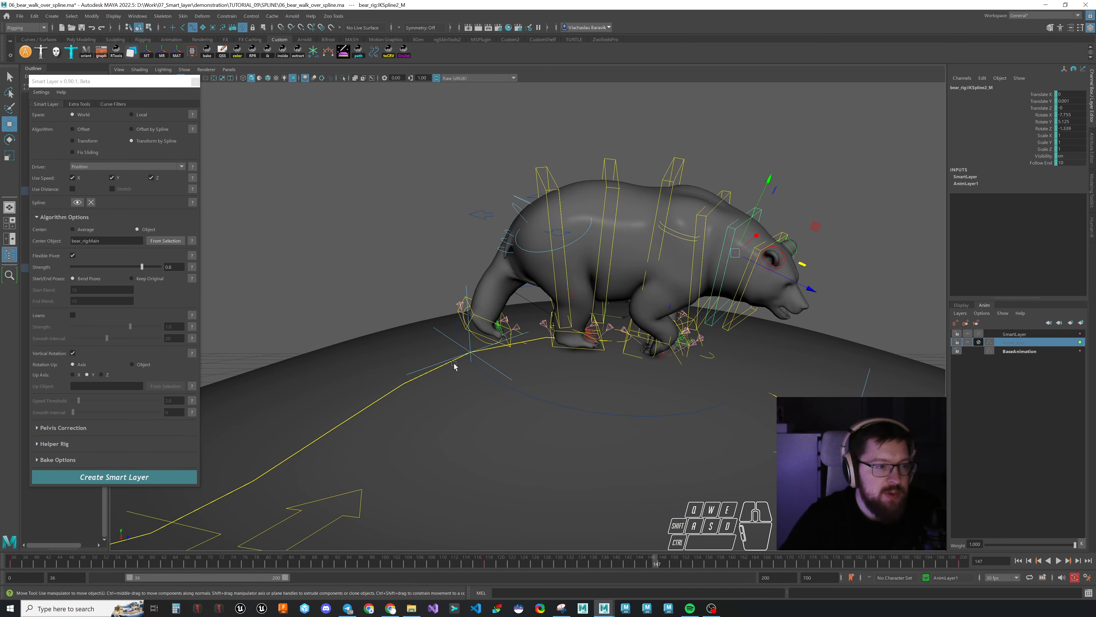
left_click_drag(454, 366, 505, 355, "alt")
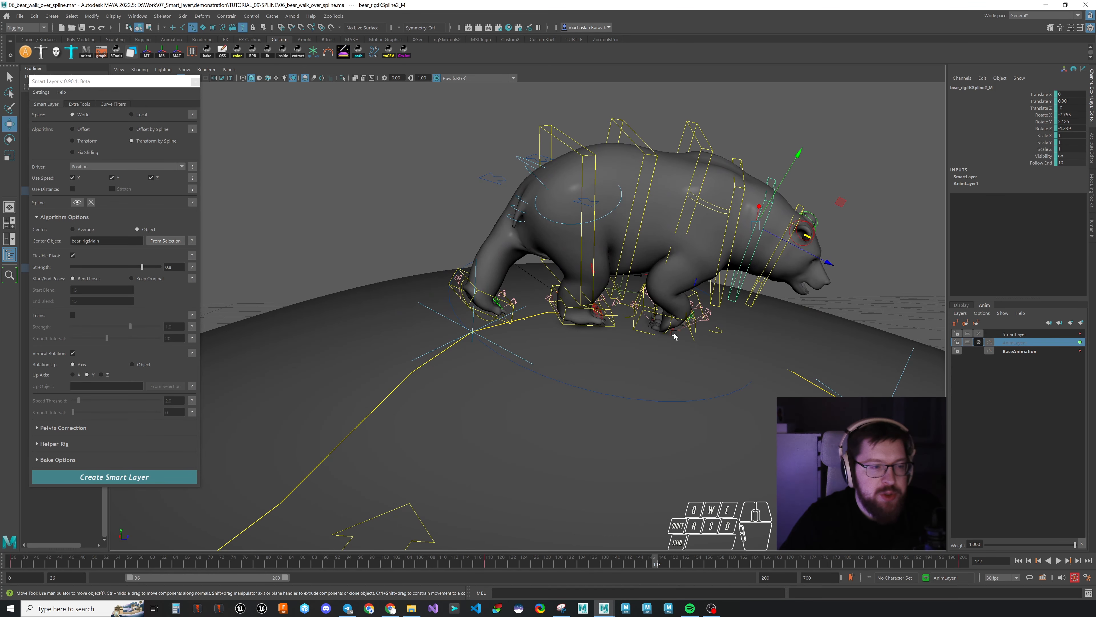
left_click_drag(675, 337, 616, 263, "alt")
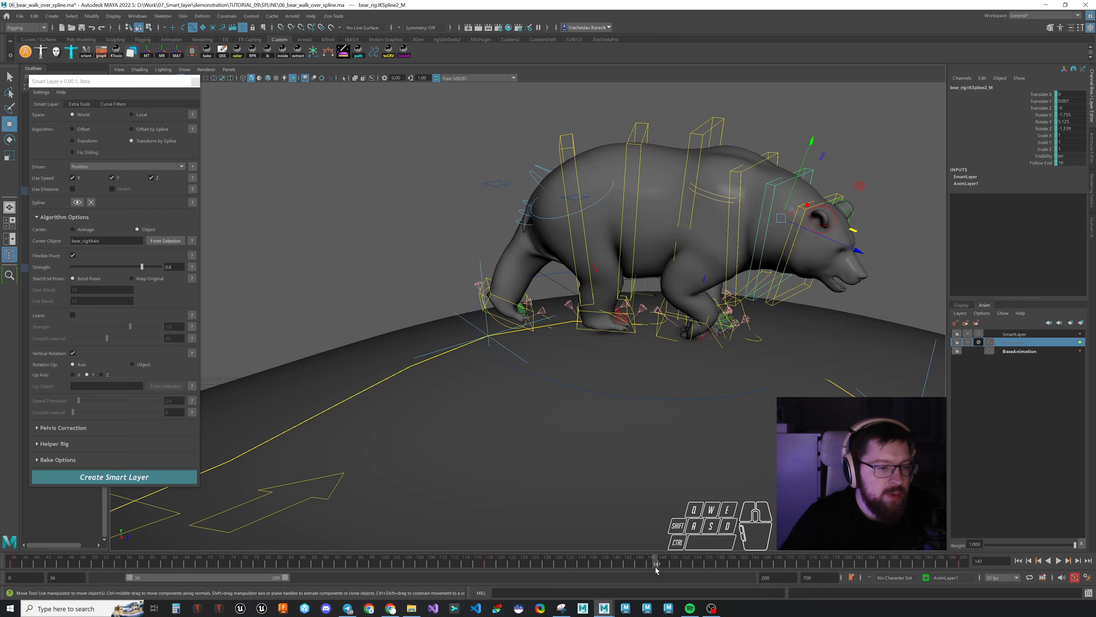
mouse_move(656, 563)
left_mouse_down()
mouse_move(630, 564)
mouse_move(651, 564)
left_mouse_up()
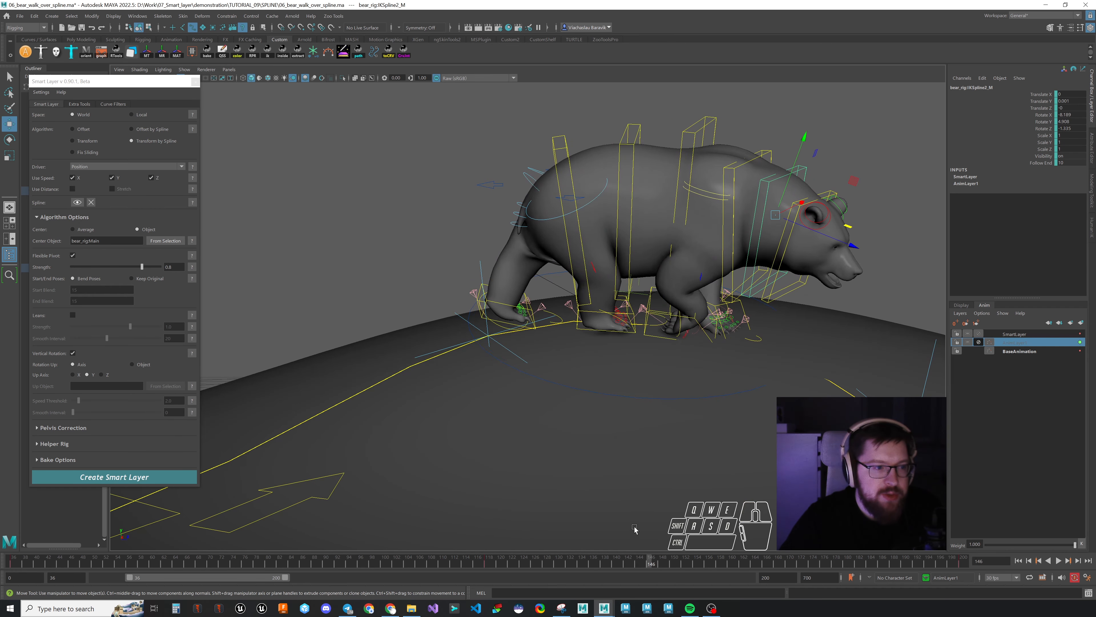
middle_click_drag(713, 336, 598, 365, "alt")
Step: Enable Pelvis Correction with the bear_1 config and take the namespace bear_rig from the bear's Main control
left_click(72, 245)
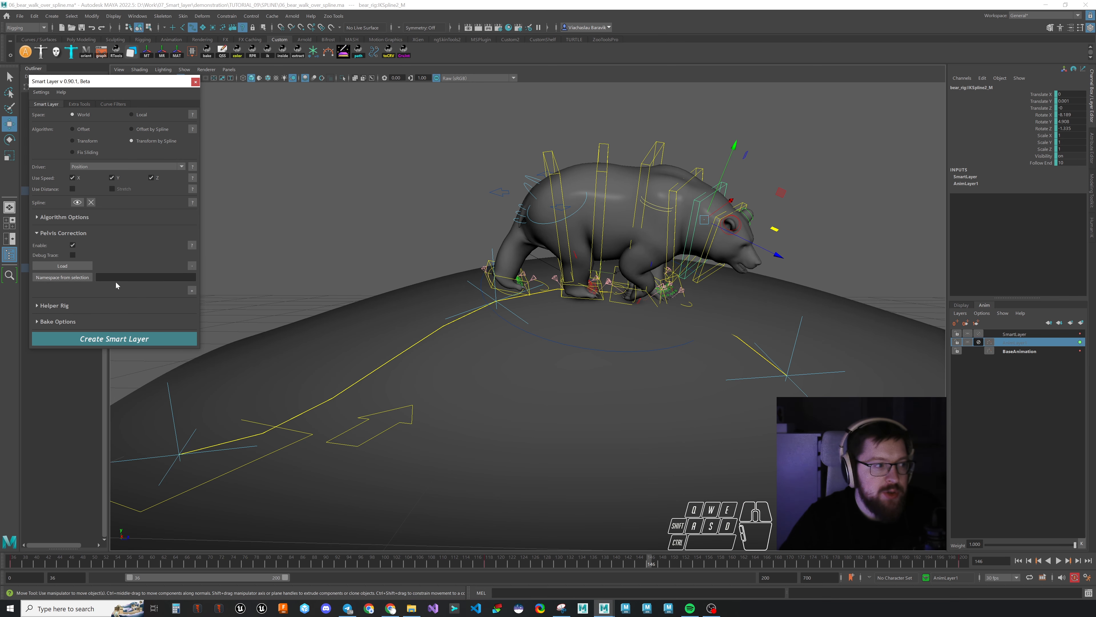
left_click(63, 265)
left_click_drag(539, 183, 392, 110)
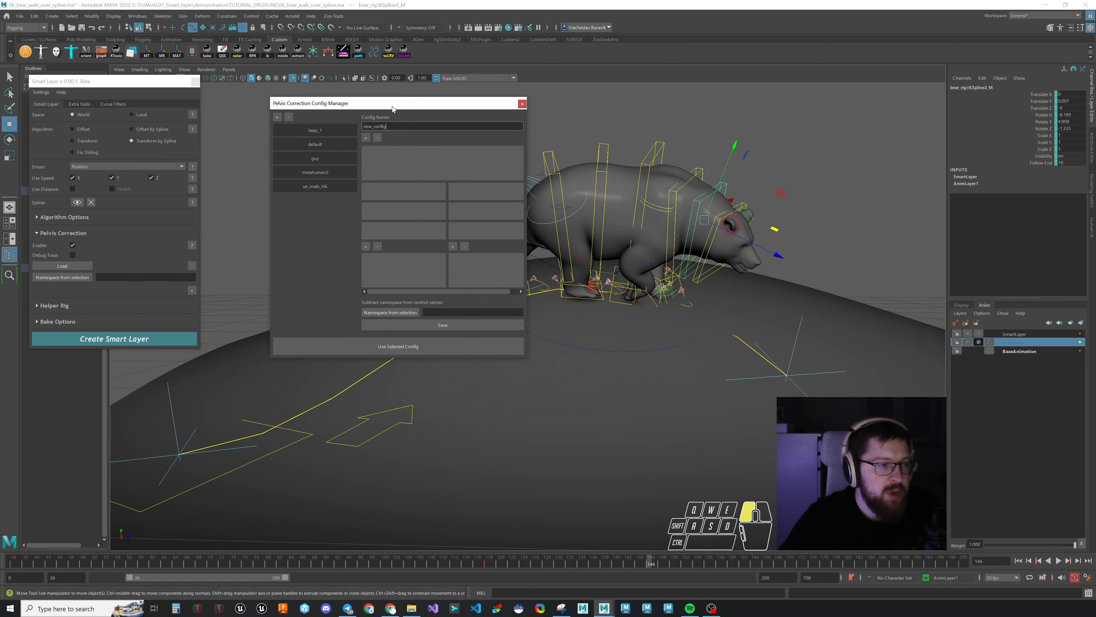
left_click(332, 129)
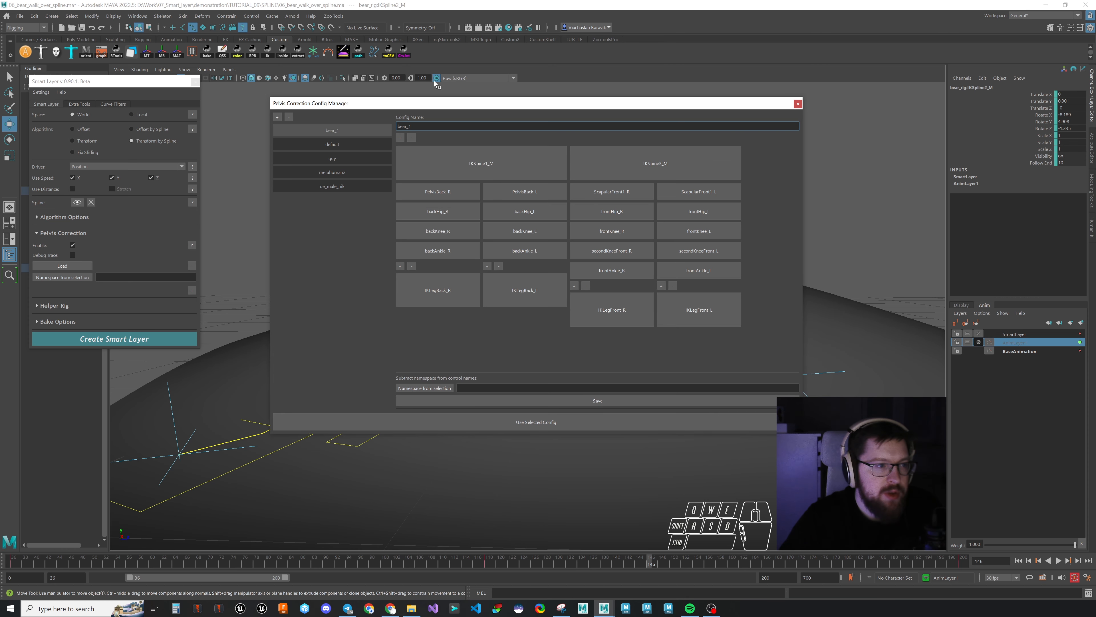
left_click_drag(444, 102, 678, 98)
middle_click_drag(427, 184, 167, 194, "alt")
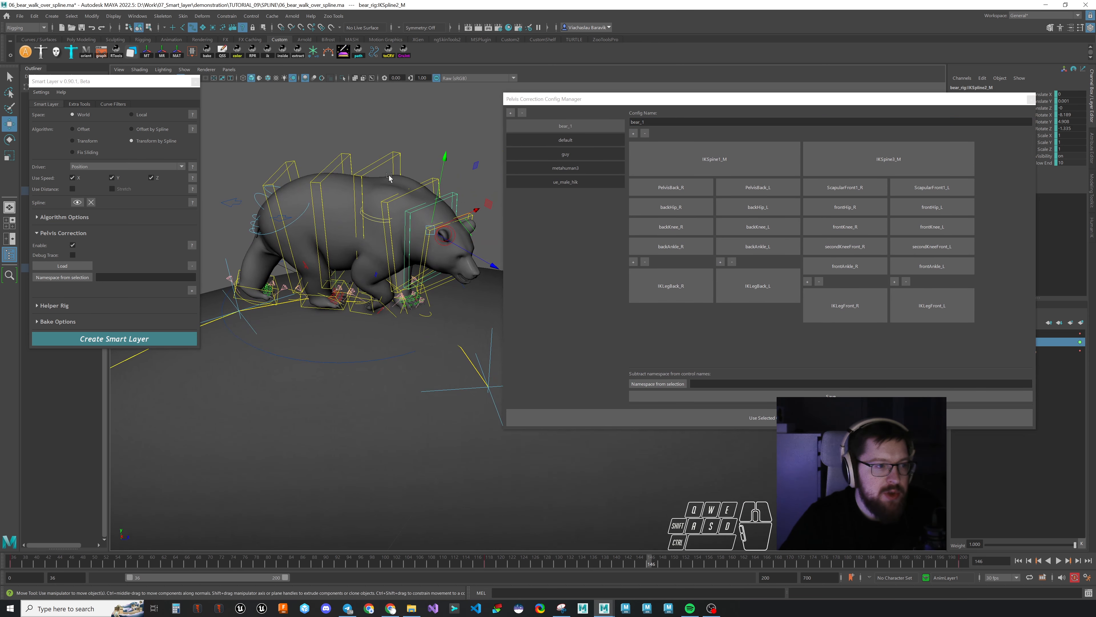
left_click_drag(647, 102, 587, 89)
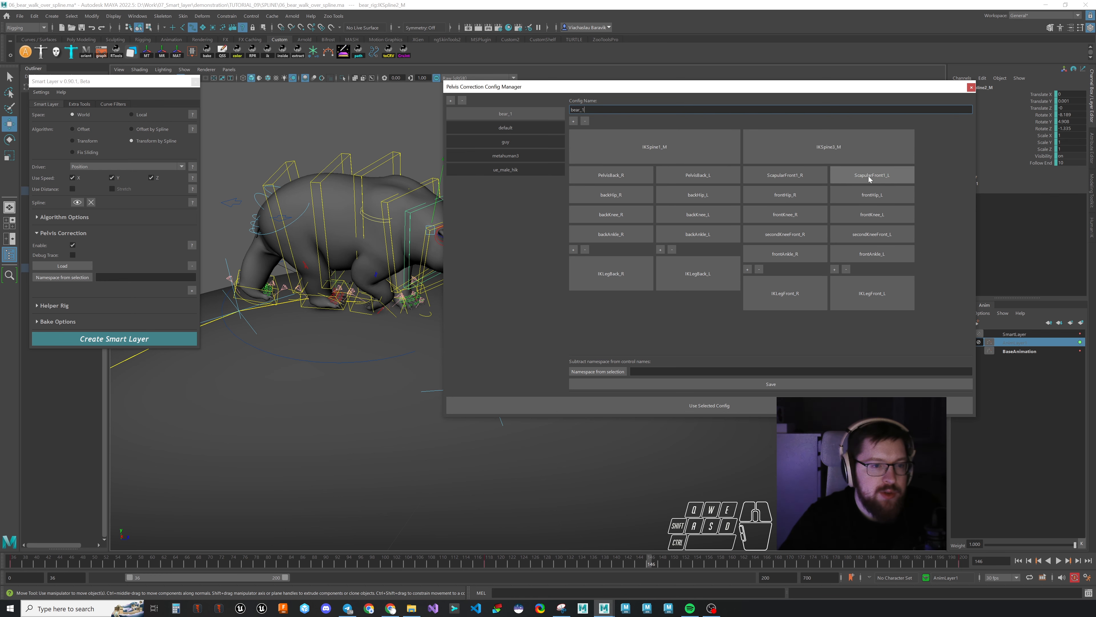
left_click(690, 406)
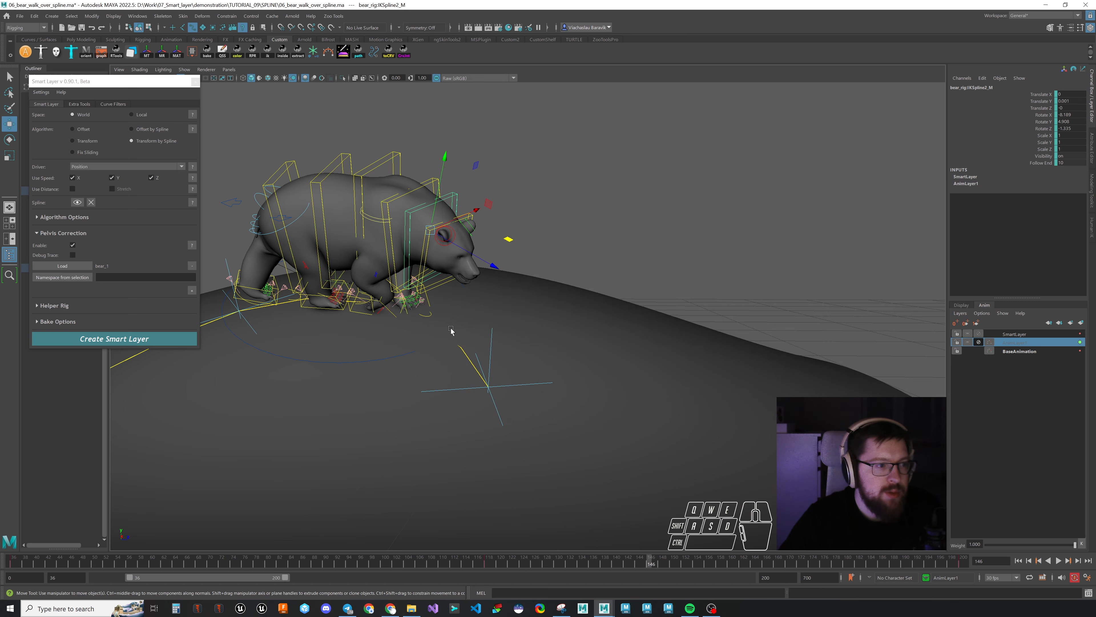
scroll(451, 330, "down", 2)
middle_click_drag(451, 330, 518, 333, "alt")
left_click(516, 354)
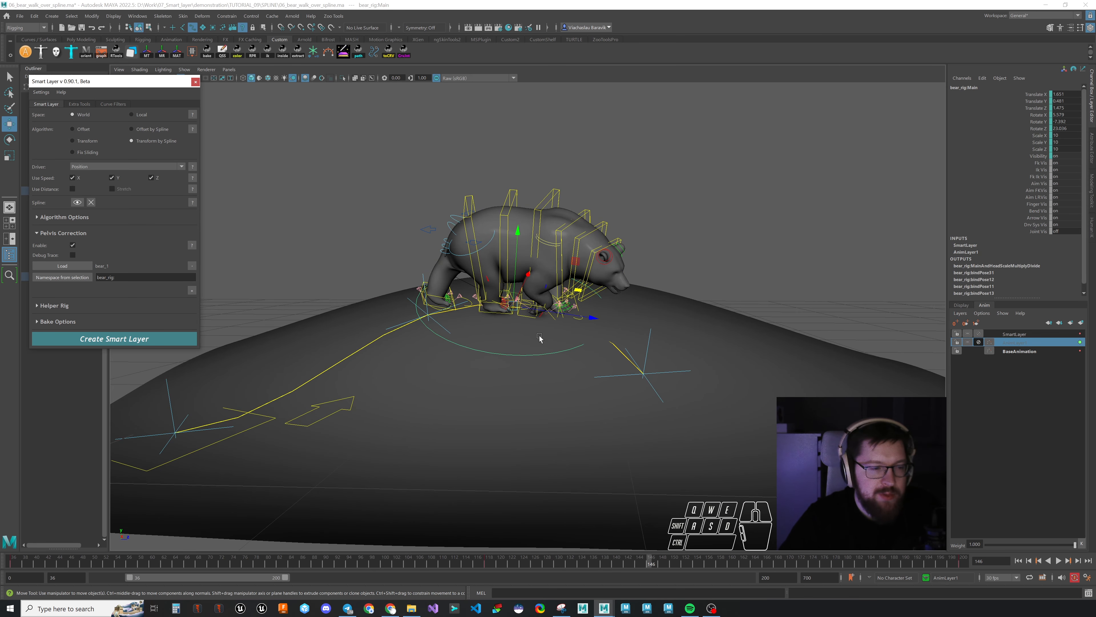
Step: Enable Debug Trace for the pelvis correction and create the Smart Layer
left_click(72, 254)
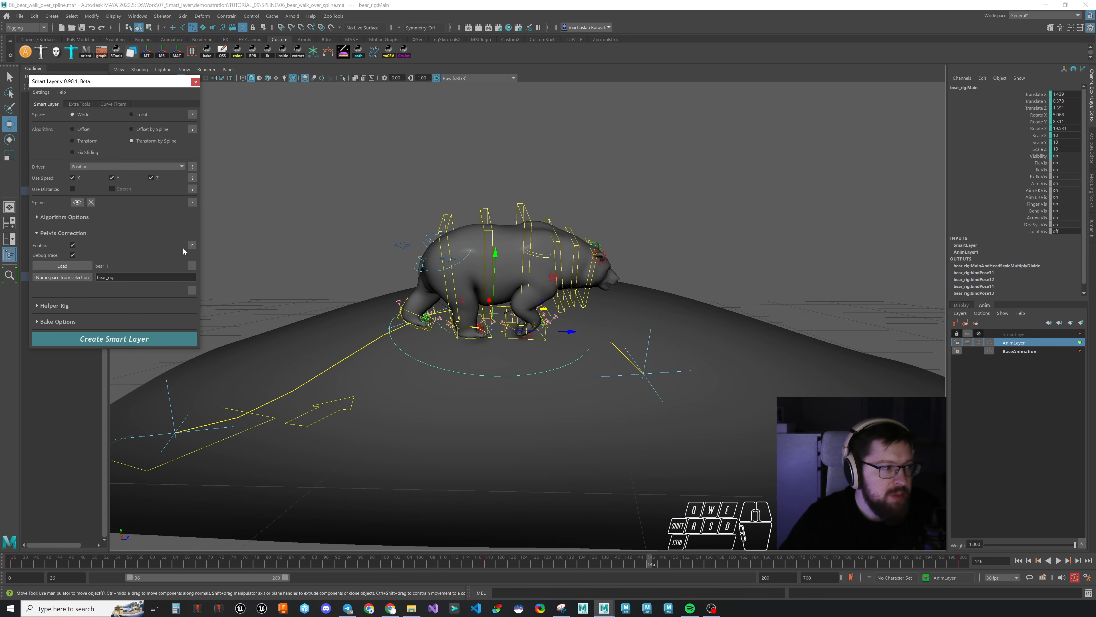
left_click(137, 339)
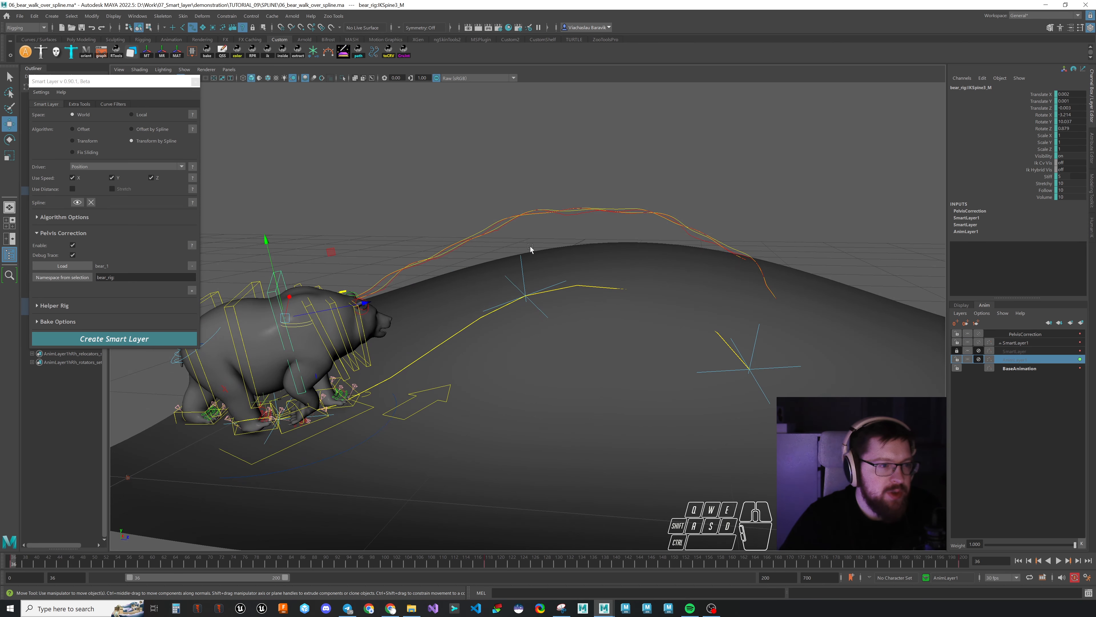
left_click(168, 233)
Step: Play the pelvis-corrected walk over the hill and inspect the bear's legs and trace lines around frame 145
key("alt+v")
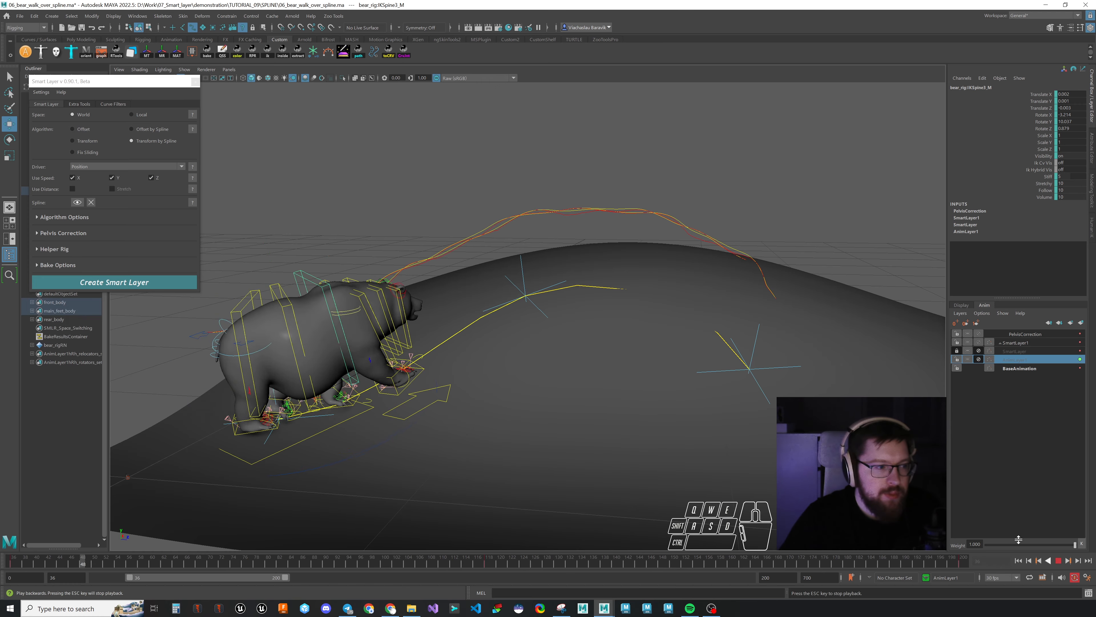
right_click_drag(619, 382, 673, 380, "alt")
left_click_drag(673, 380, 661, 374, "alt")
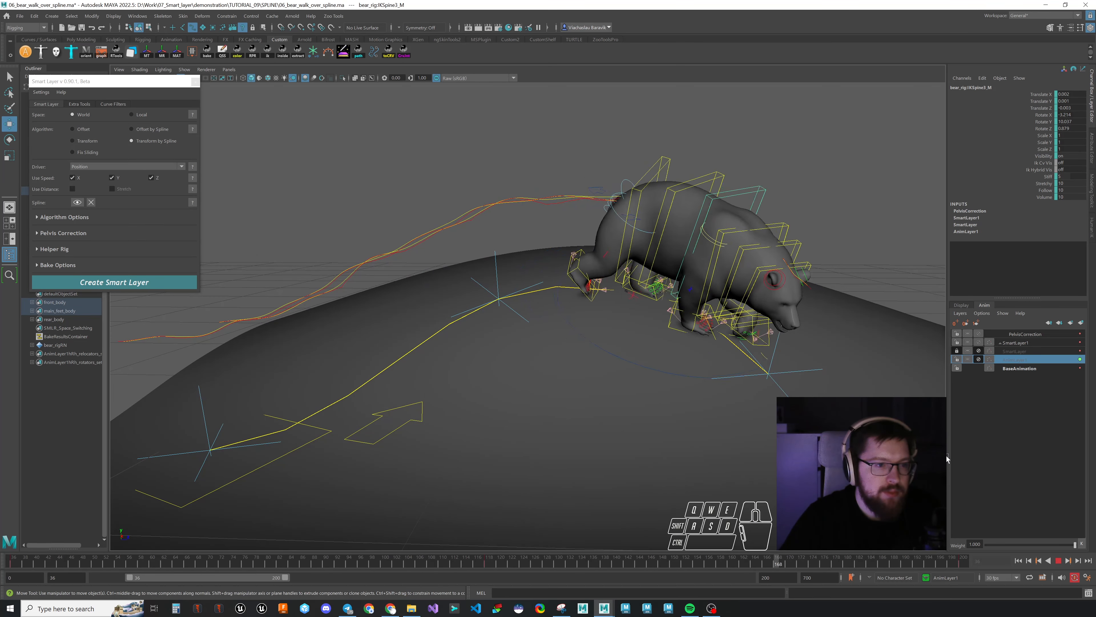
left_click_drag(629, 557, 643, 557)
right_click_drag(543, 363, 707, 332, "alt")
middle_click_drag(708, 333, 666, 388, "alt")
left_click_drag(666, 388, 666, 375, "alt")
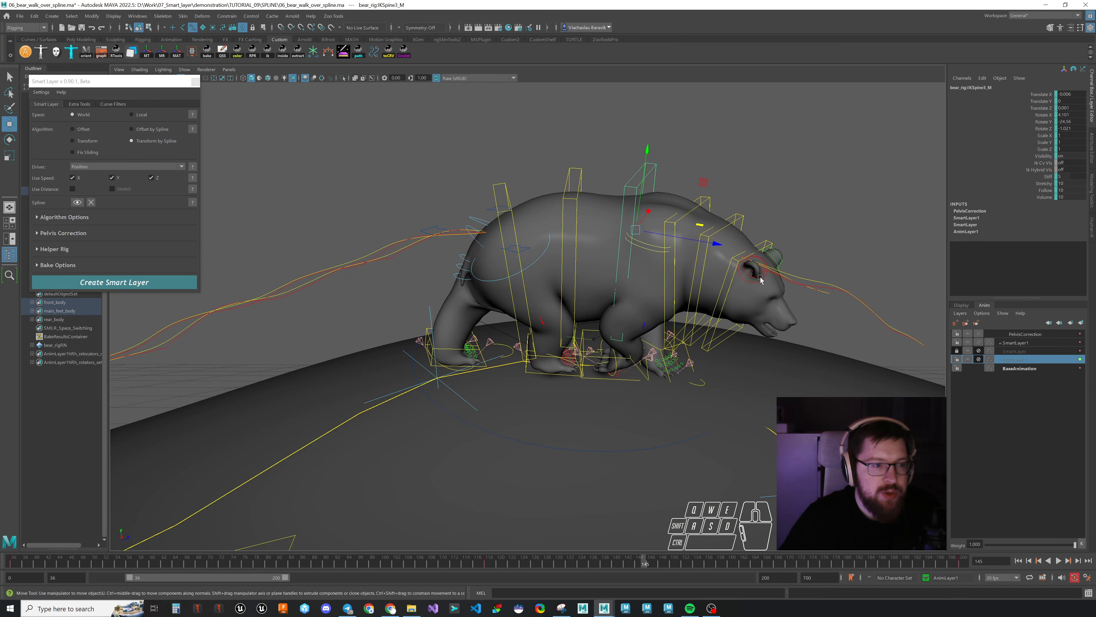
Step: Compare the walk with the PelvisCorrection layer's weight at 0 and at 1 across several frames
left_click(1025, 334)
mouse_move(1075, 544)
left_mouse_down()
mouse_move(987, 544)
mouse_move(1075, 544)
left_mouse_up()
scroll(506, 322, "up", 3)
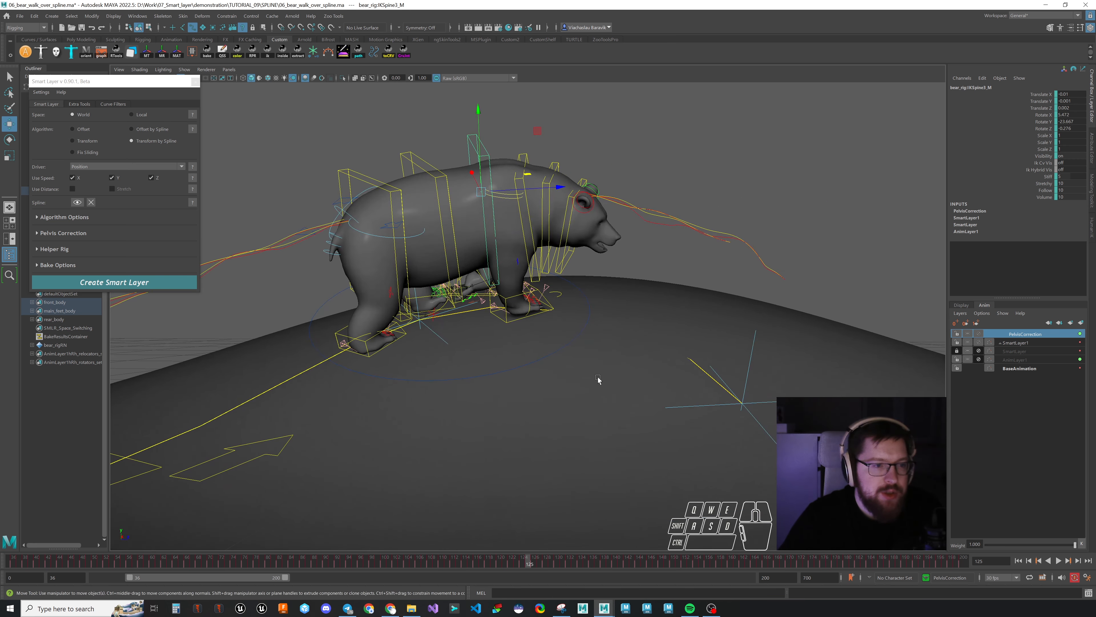
left_click_drag(529, 560, 759, 557)
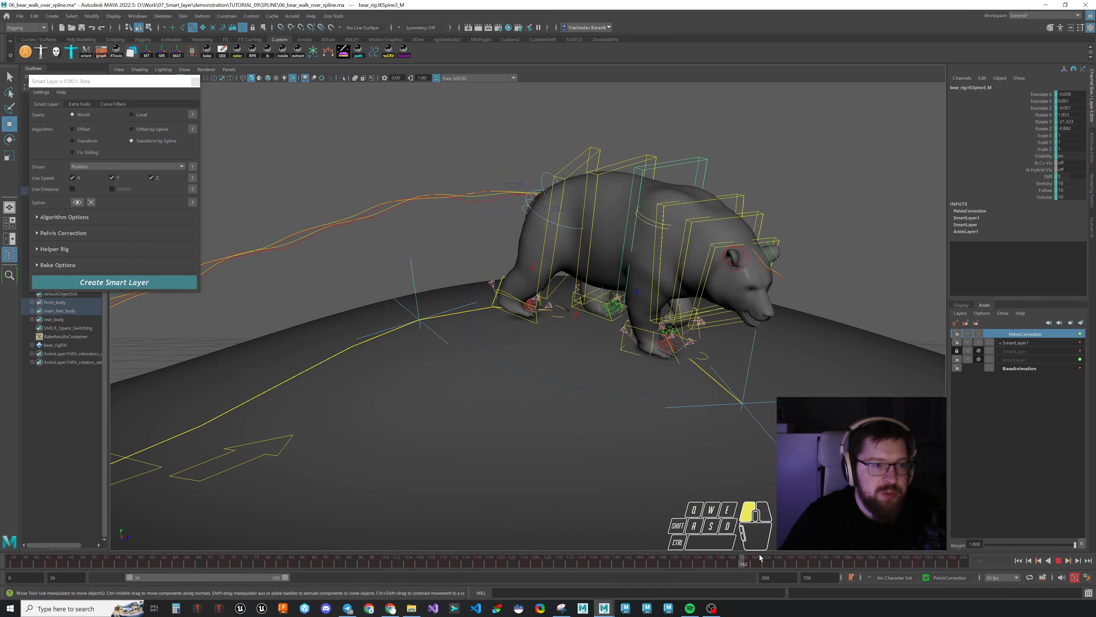
left_click_drag(759, 557, 797, 557)
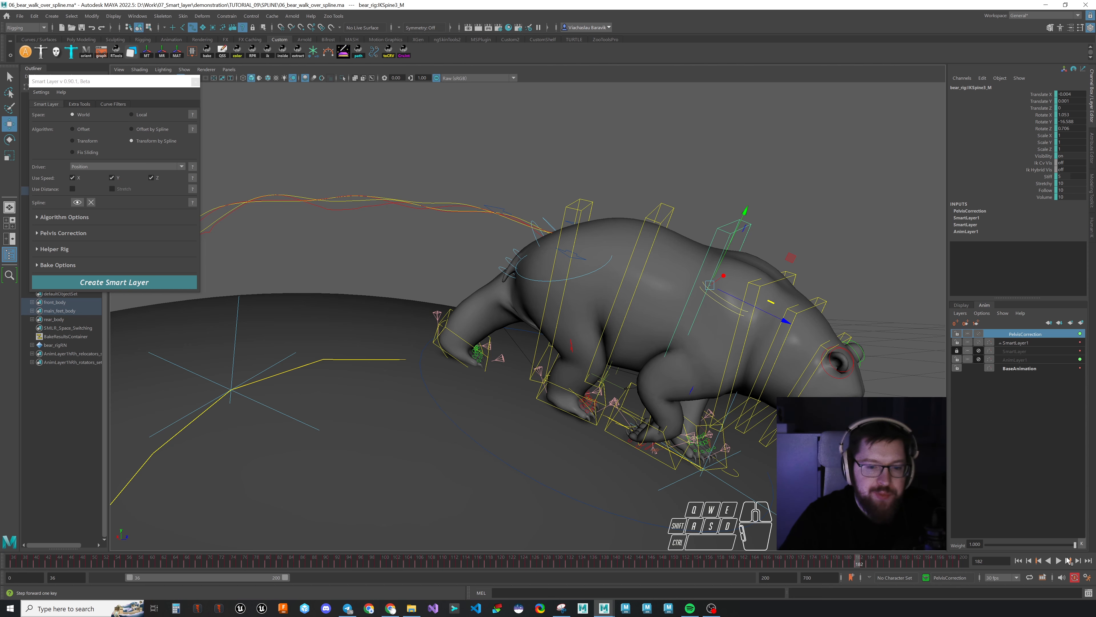
mouse_move(1074, 544)
left_mouse_down()
mouse_move(990, 545)
mouse_move(1067, 546)
left_mouse_up()
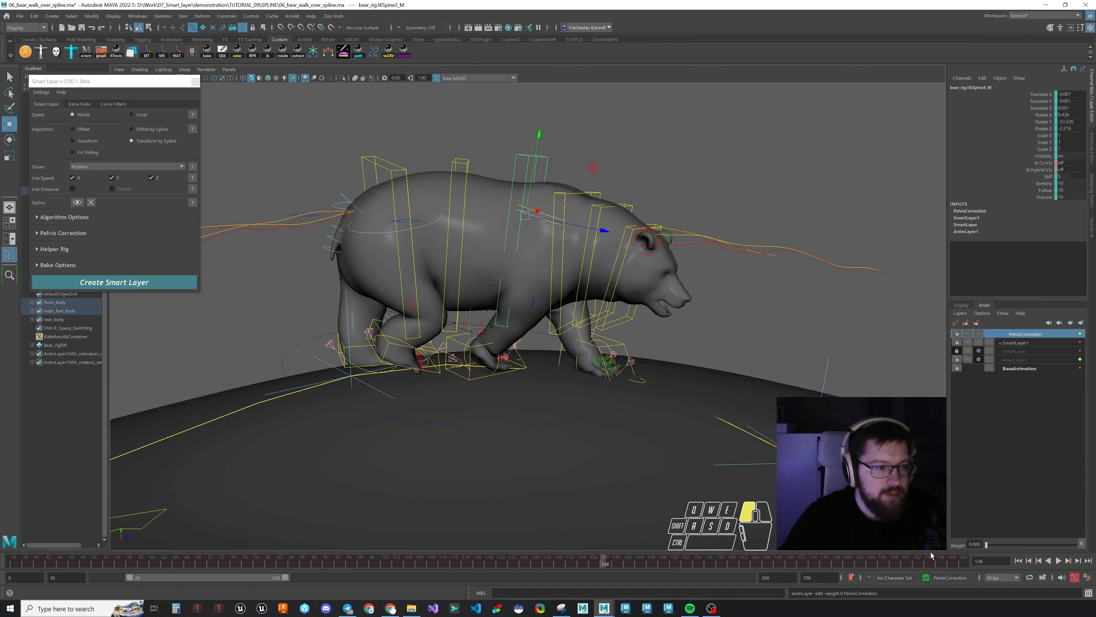
left_click_drag(954, 559, 986, 544)
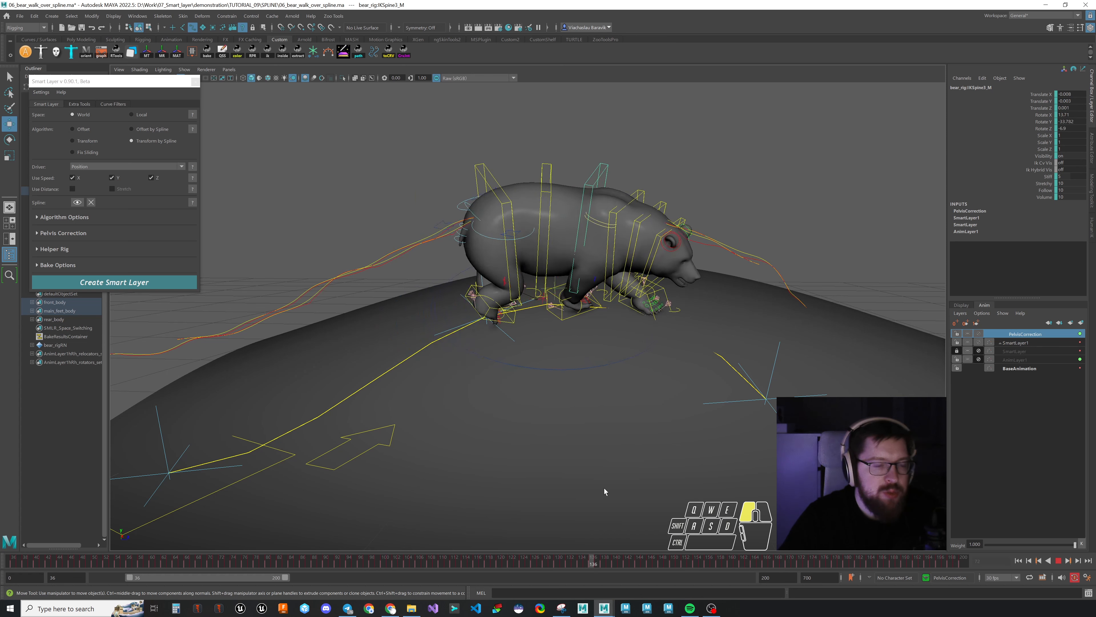
mouse_move(664, 493)
left_mouse_down()
mouse_move(720, 493)
mouse_move(673, 493)
left_mouse_up()
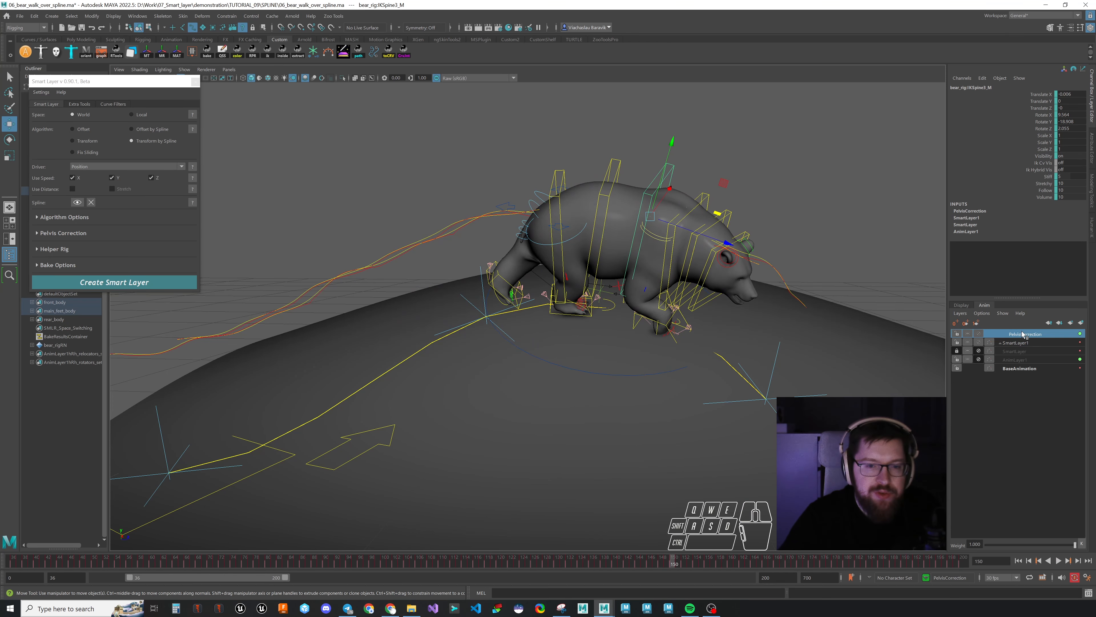
Step: Select the PelvisCorrection layer's objects and all keys of their translate curves in the Graph Editor
left_click_drag(1095, 73, 514, 37)
left_click(1025, 334)
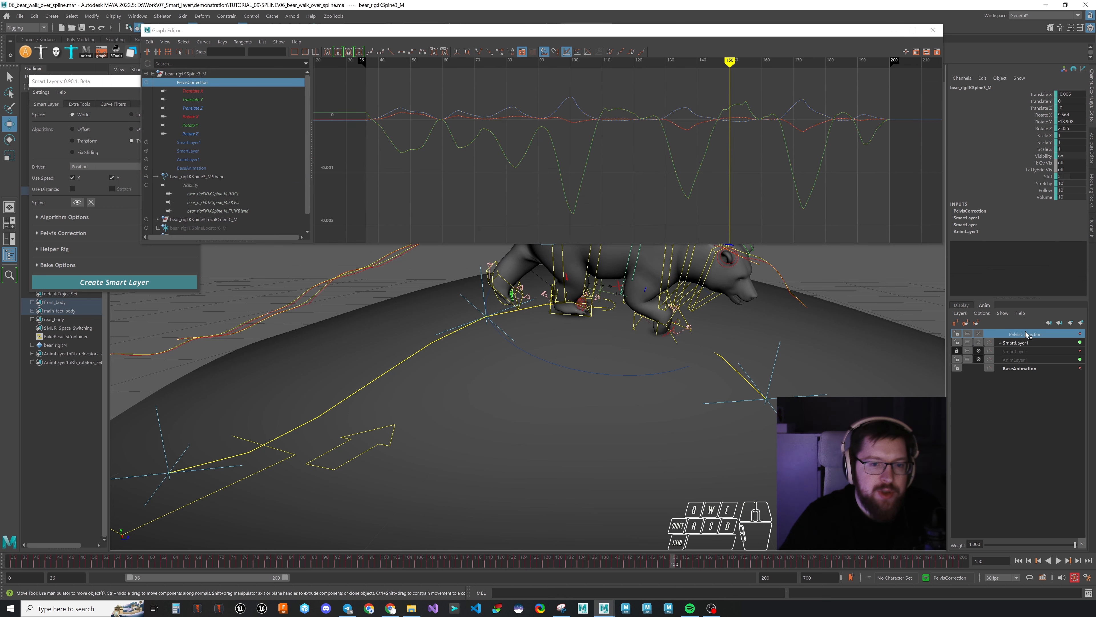
right_click(1007, 335)
left_click(1043, 362)
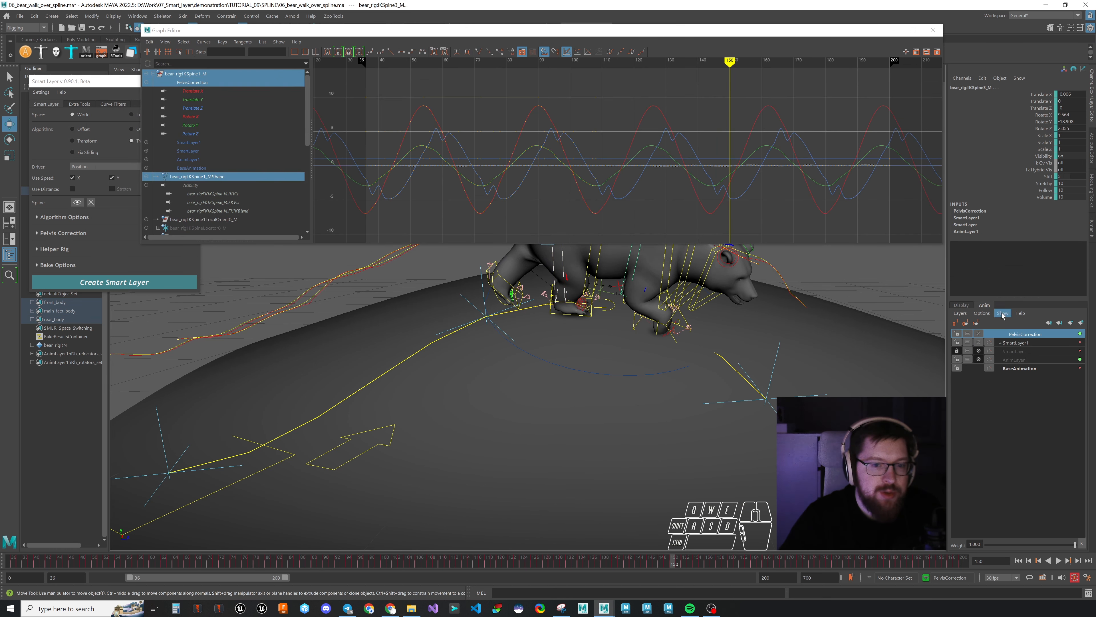
left_click_drag(746, 226, 367, 79)
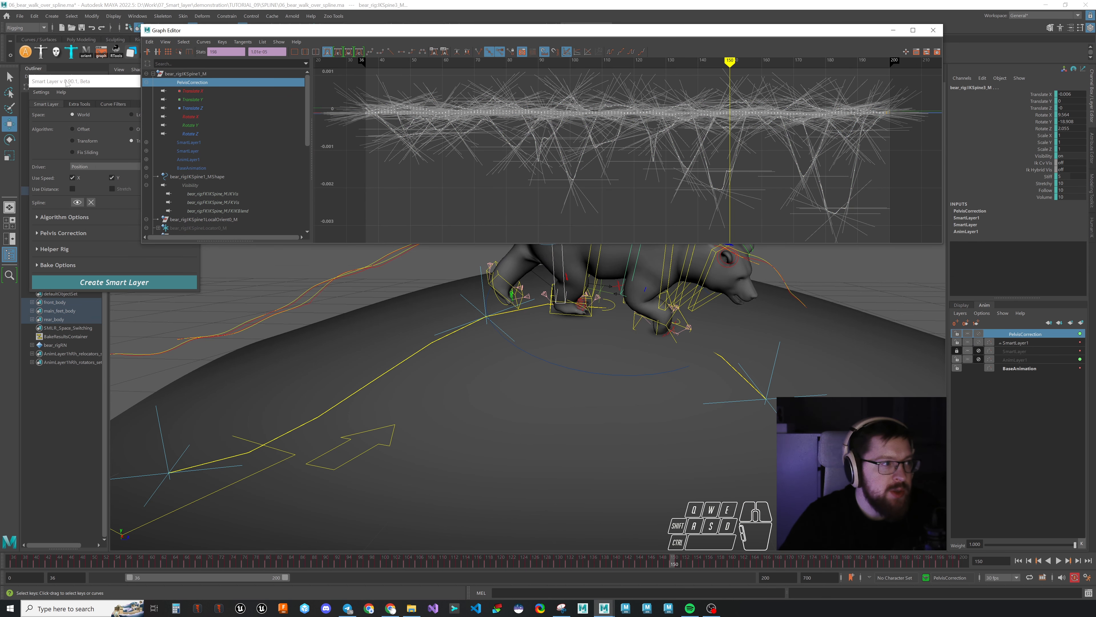
Step: Smooth the selected PelvisCorrection translate keys with the Smart Layer curve filter at strength 100
left_click_drag(66, 82, 52, 233)
left_click(100, 257)
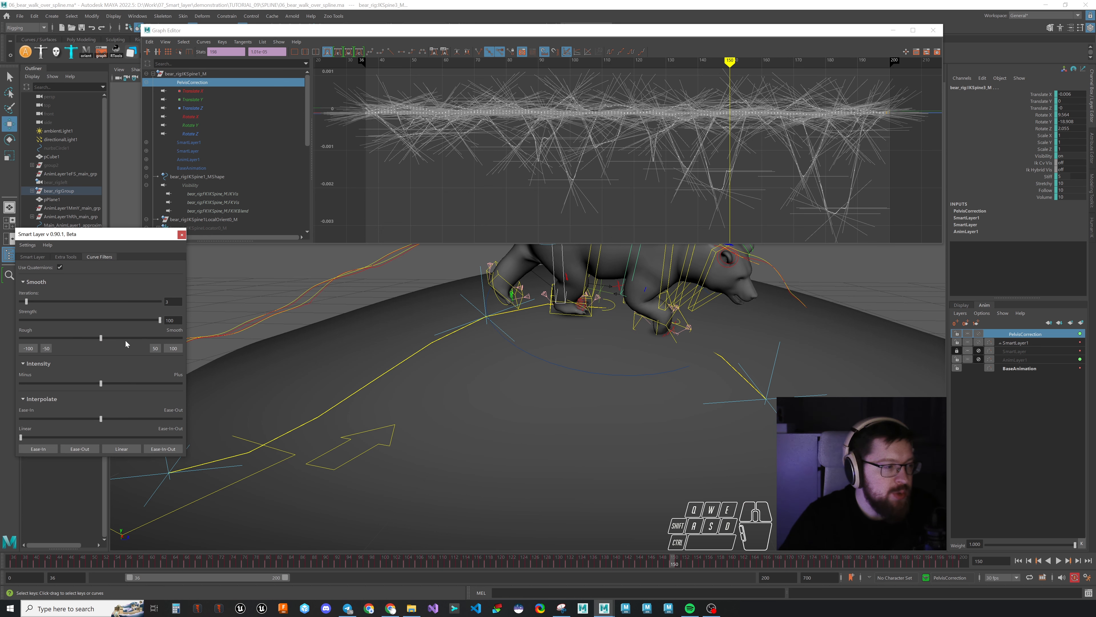
left_click_drag(101, 341, 159, 338)
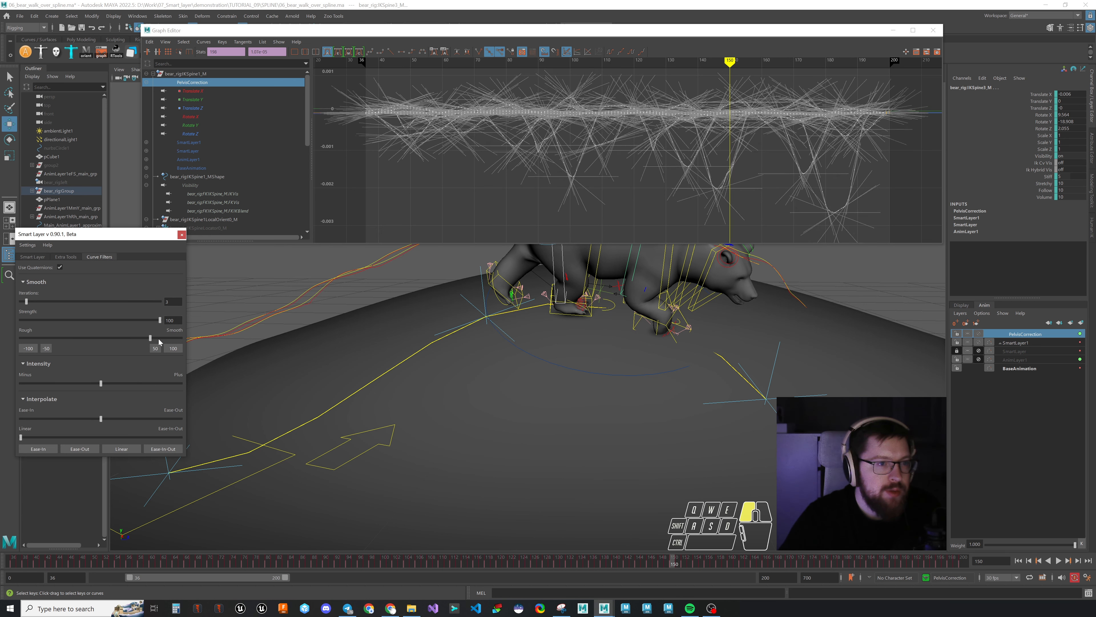
Step: Smooth only the Translate Y keys in the curve dip near frame 126
left_click(670, 174)
left_click_drag(666, 153, 638, 129)
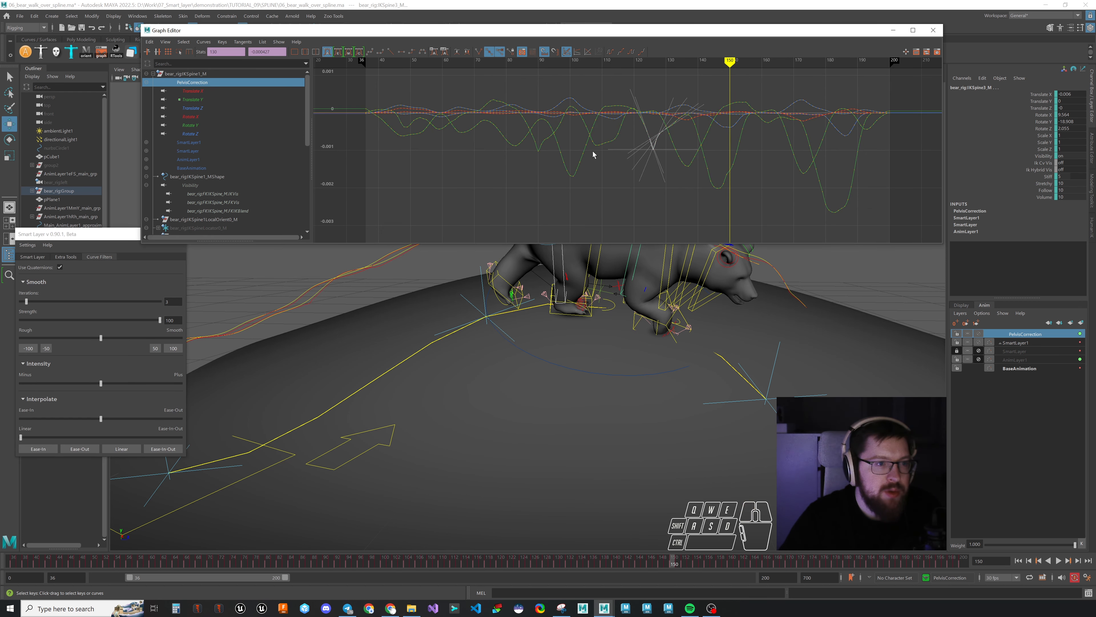
left_click_drag(99, 342, 162, 338)
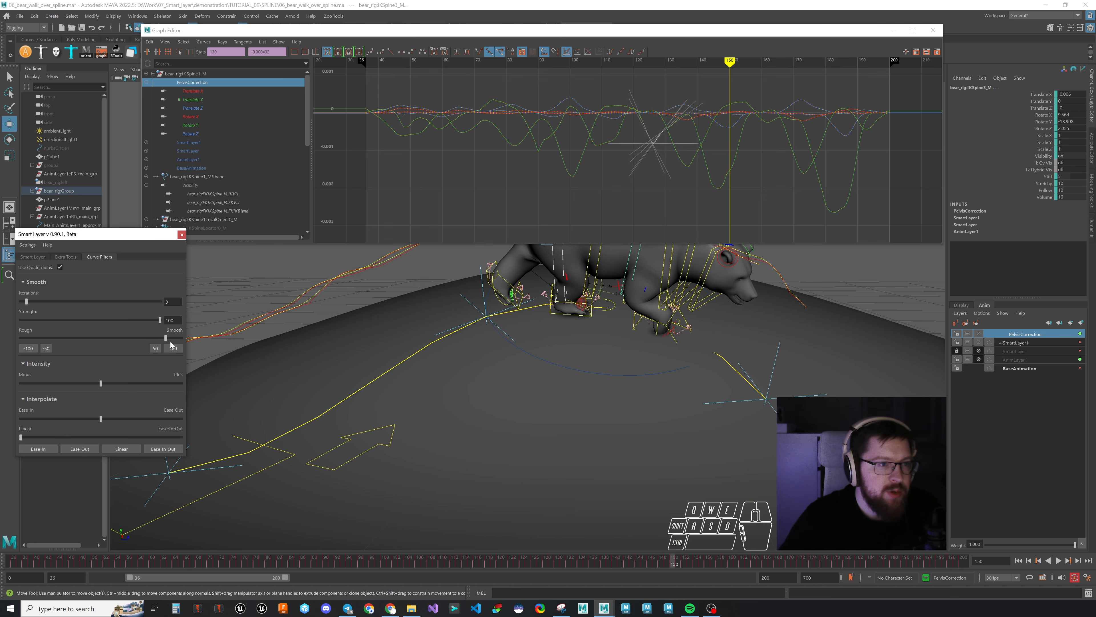
Step: Vary the intensity of the translate keys around frame 126 and check the bear's pose there
left_click_drag(746, 62, 619, 64)
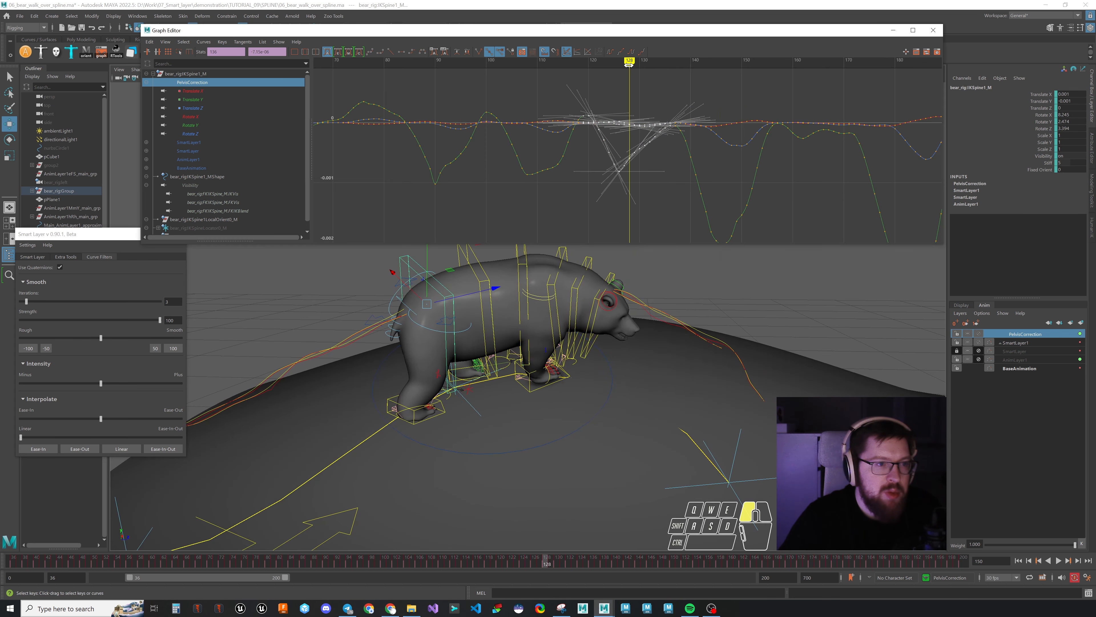
left_click_drag(419, 332, 432, 333, "alt")
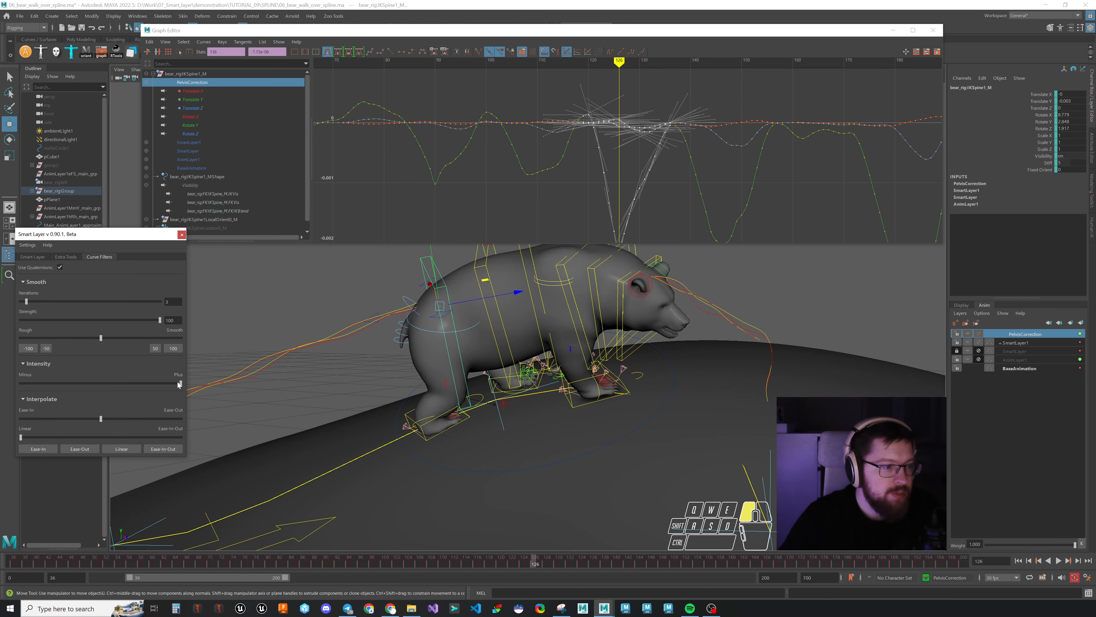
left_click_drag(101, 383, 48, 384)
left_click_drag(47, 383, 48, 383)
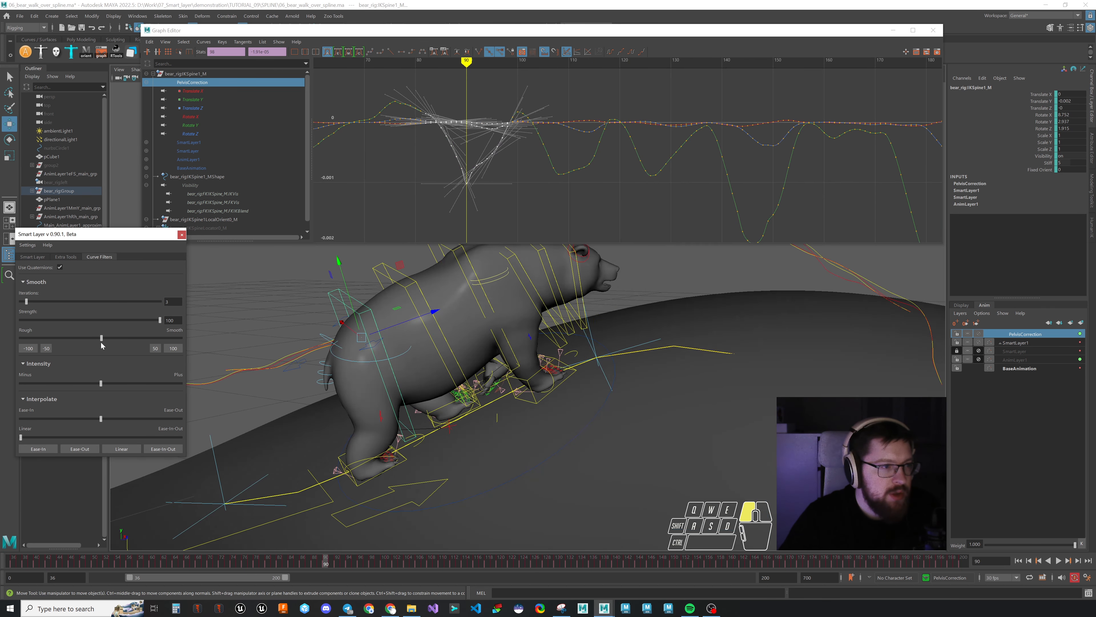
Step: Smooth the translate keys around frame 90 and adjust their intensity
left_click_drag(102, 344, 183, 341)
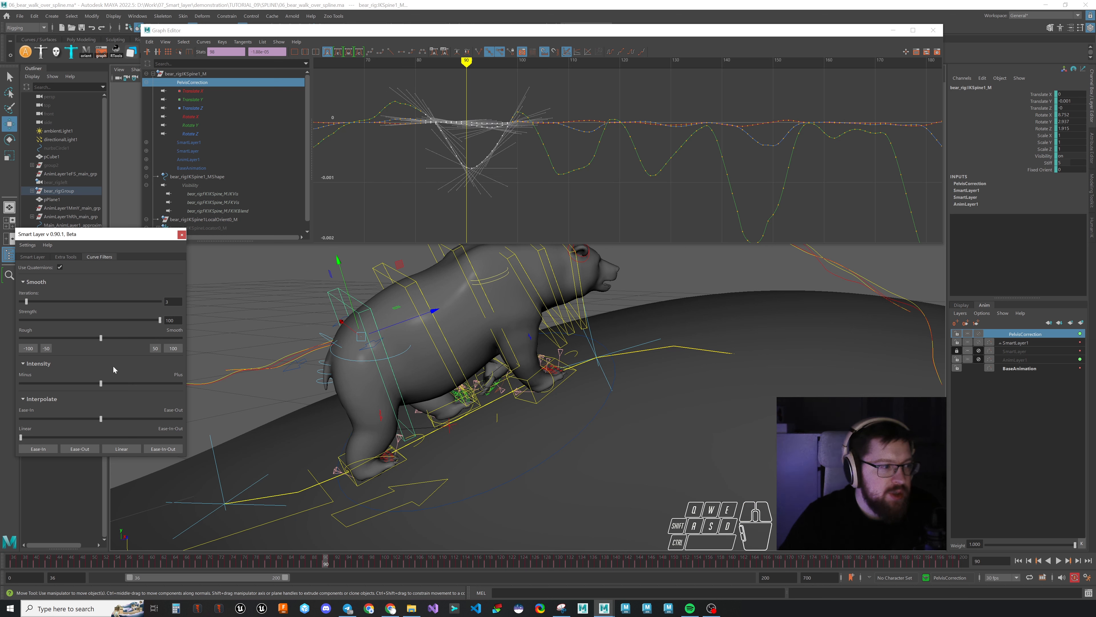
left_click_drag(102, 383, 115, 382)
left_click_drag(101, 339, 101, 341)
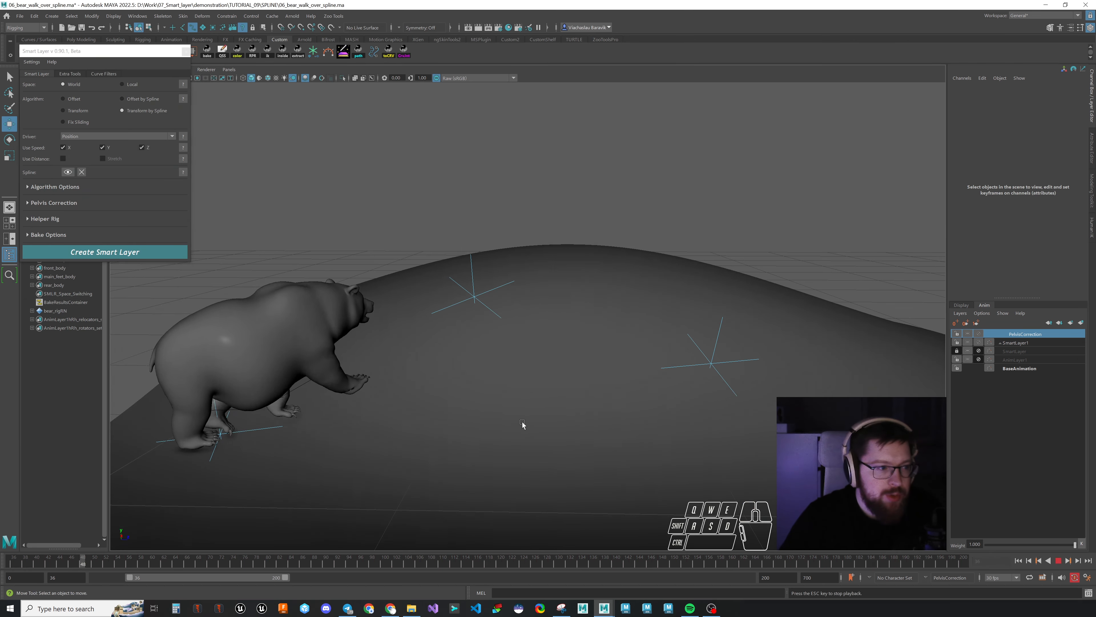
Step: Play the corrected walk with nothing selected and view it from different angles
left_click(495, 413)
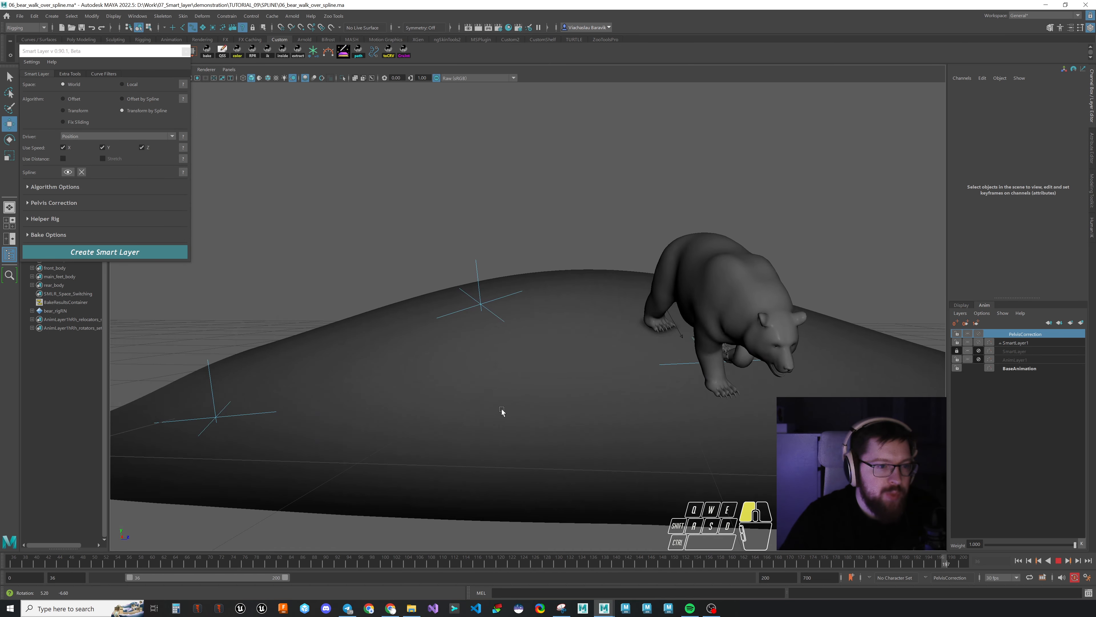
left_click(456, 437)
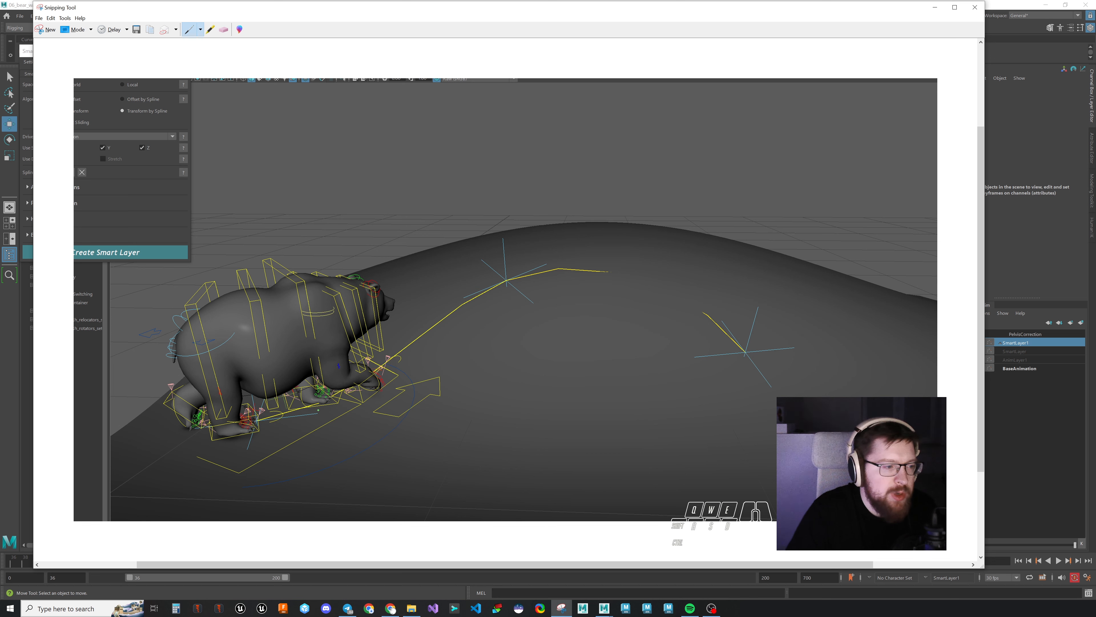
Step: In a Snipping Tool capture, mark the three spline locators in green and draw arrows to the hilltop and far ones
left_click_drag(252, 409, 257, 426)
left_click_drag(241, 426, 270, 415)
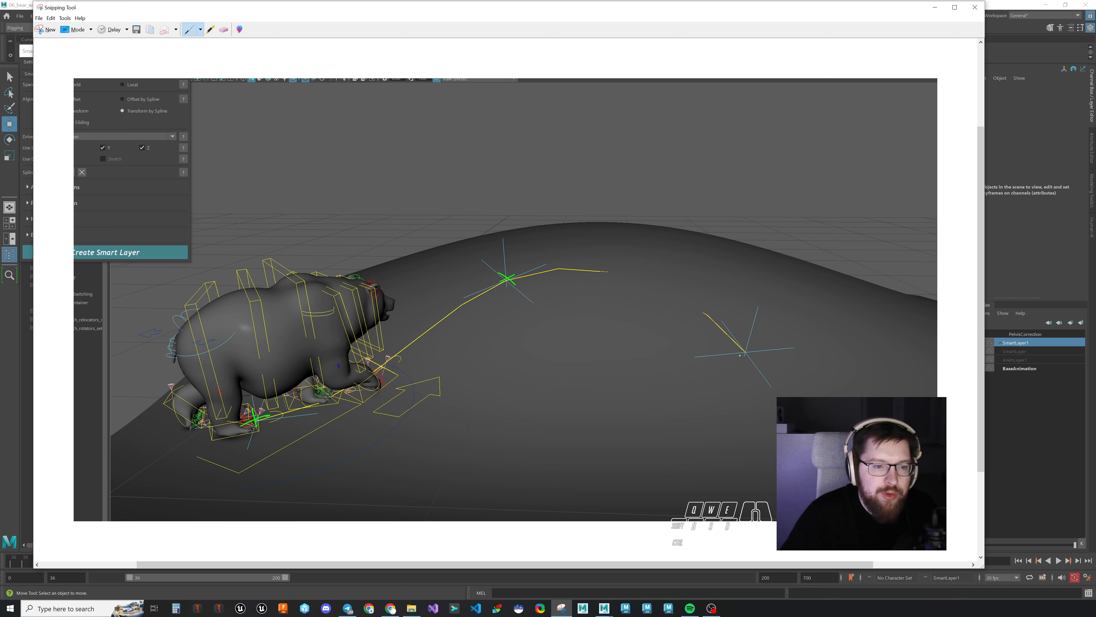
left_click_drag(773, 315, 759, 335)
left_click_drag(758, 326, 771, 330)
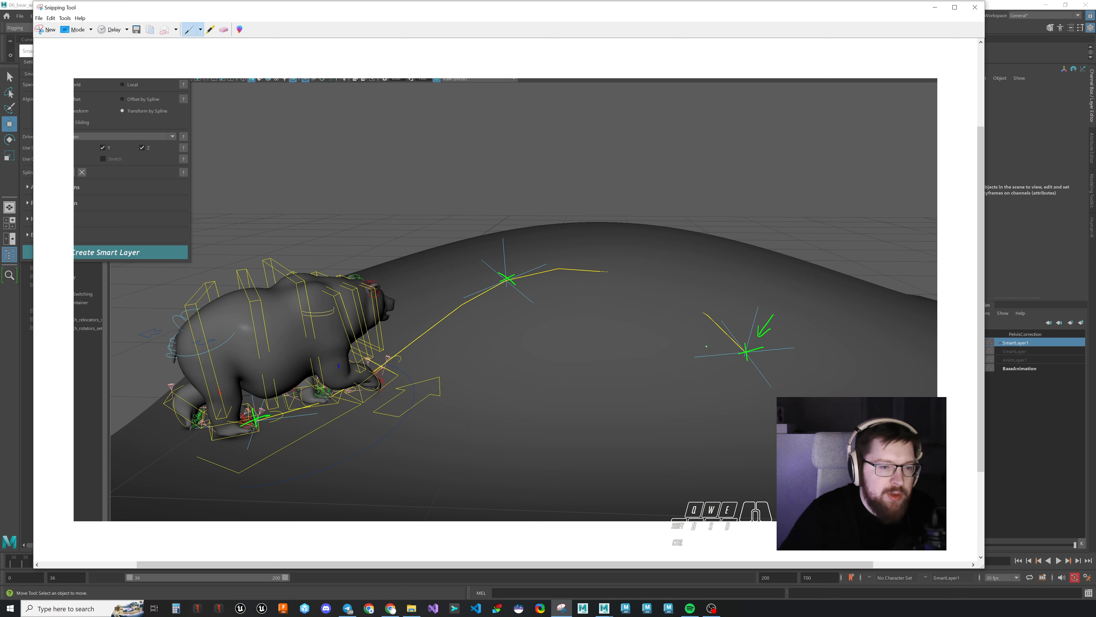
left_click_drag(514, 241, 511, 263)
left_click_drag(506, 253, 511, 263)
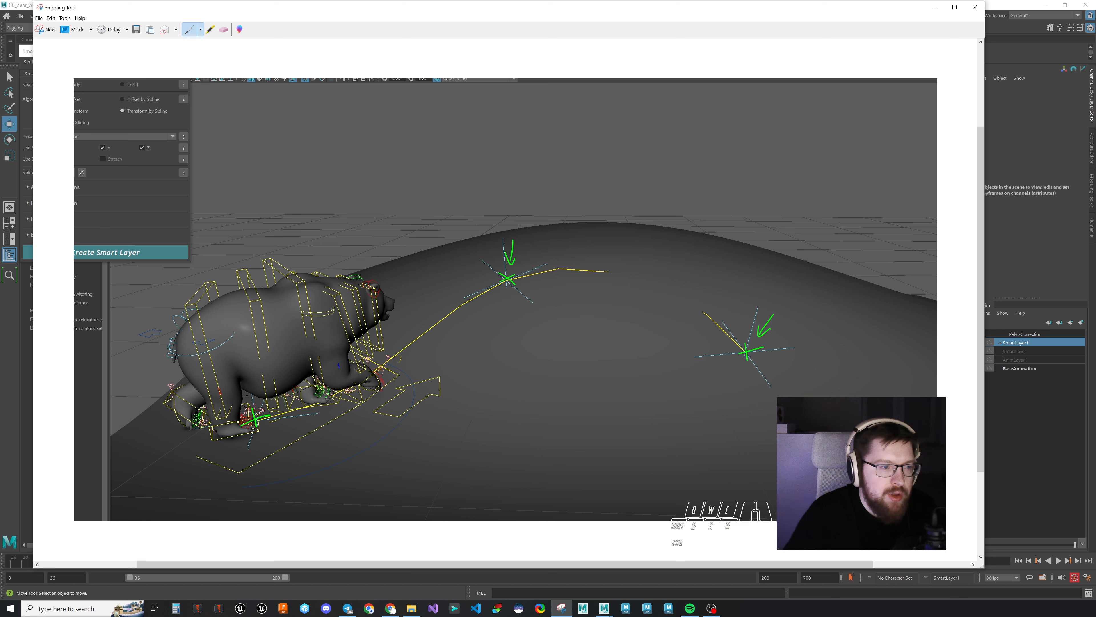
Step: Draw a green arrow to the spline locator beneath the bear, and a red straight-path line with a small mark near its far end
mouse_move(260, 457)
left_mouse_down()
mouse_move(260, 432)
mouse_move(271, 446)
left_mouse_up()
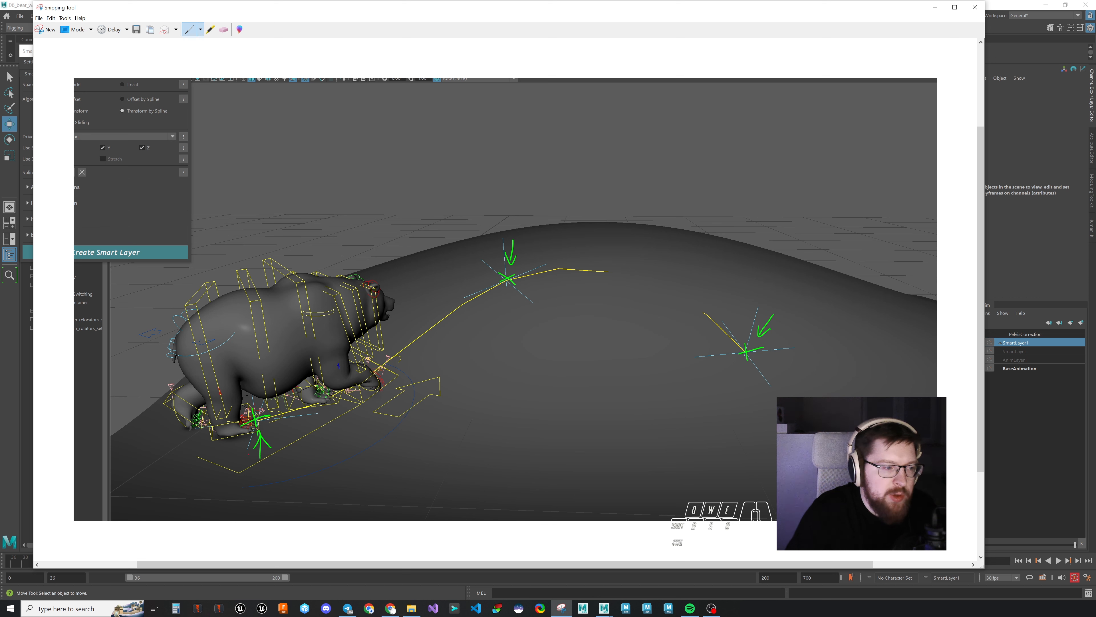
left_click_drag(244, 458, 755, 478)
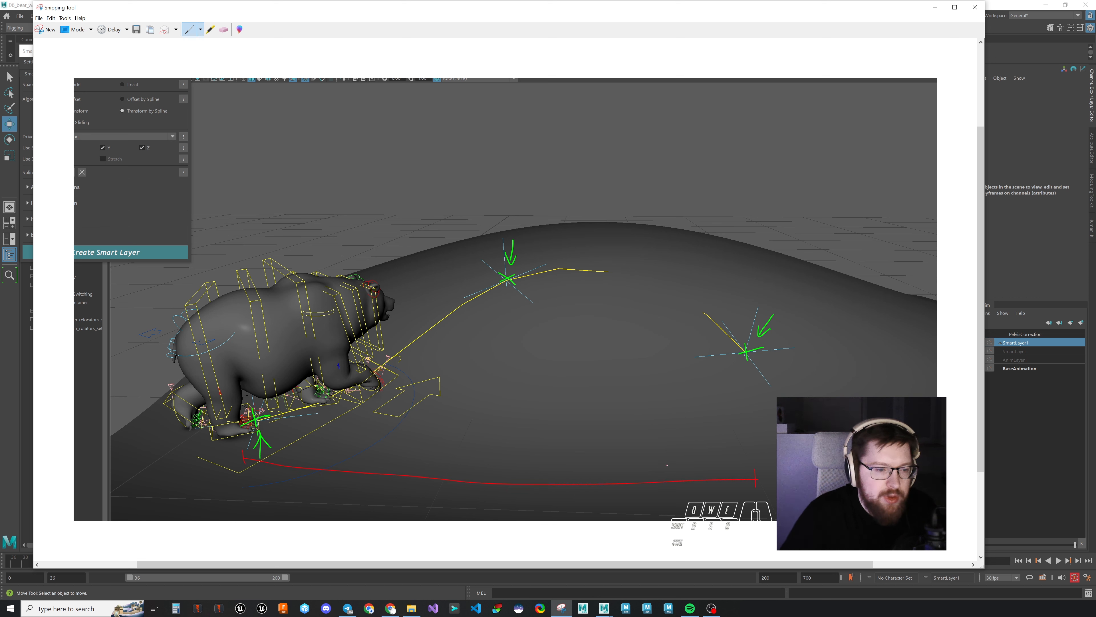
left_click_drag(672, 453, 682, 460)
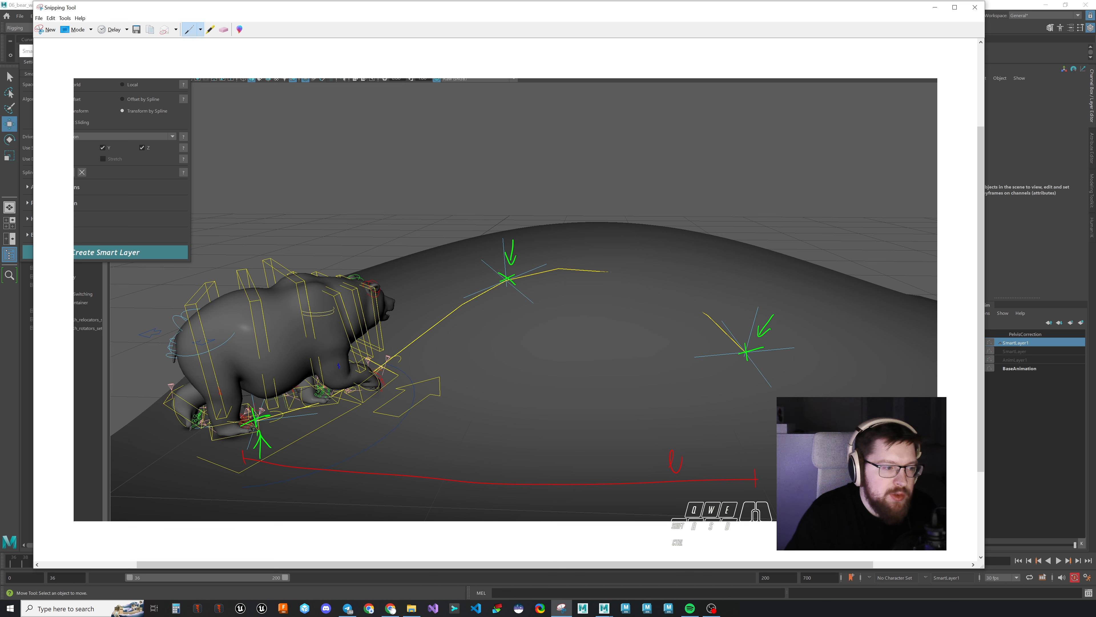
Step: Add red ticks along the spline and trace it in red over the hilltop, marking an end point short of the far locator
left_click_drag(281, 409, 306, 408)
left_click_drag(320, 390, 331, 397)
left_click_drag(343, 378, 353, 385)
left_click_drag(413, 329, 421, 338)
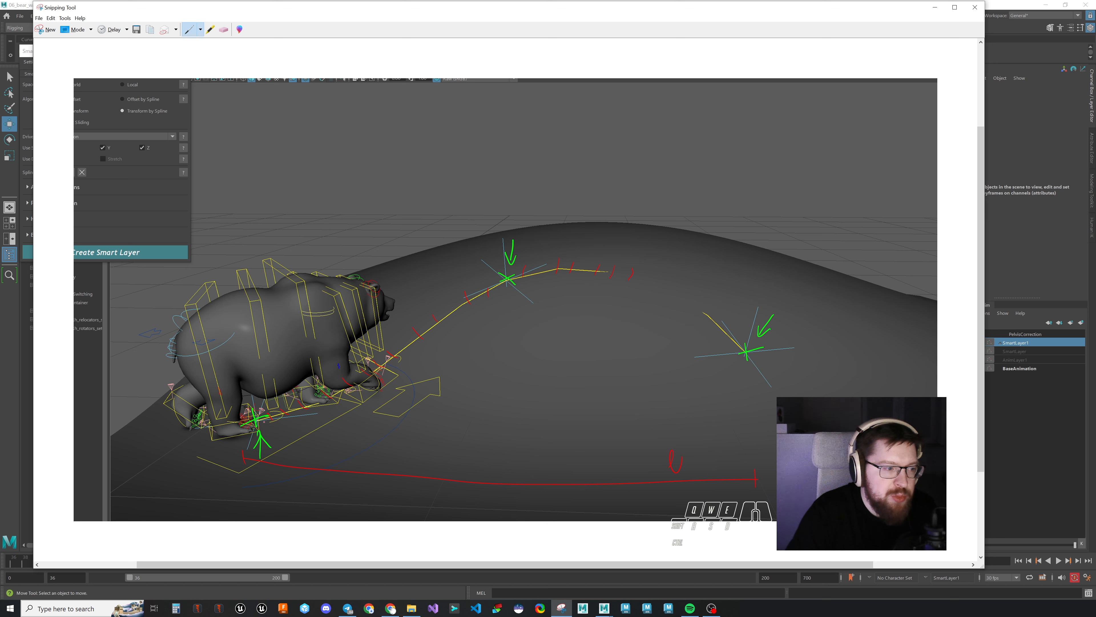
left_click_drag(262, 424, 288, 420)
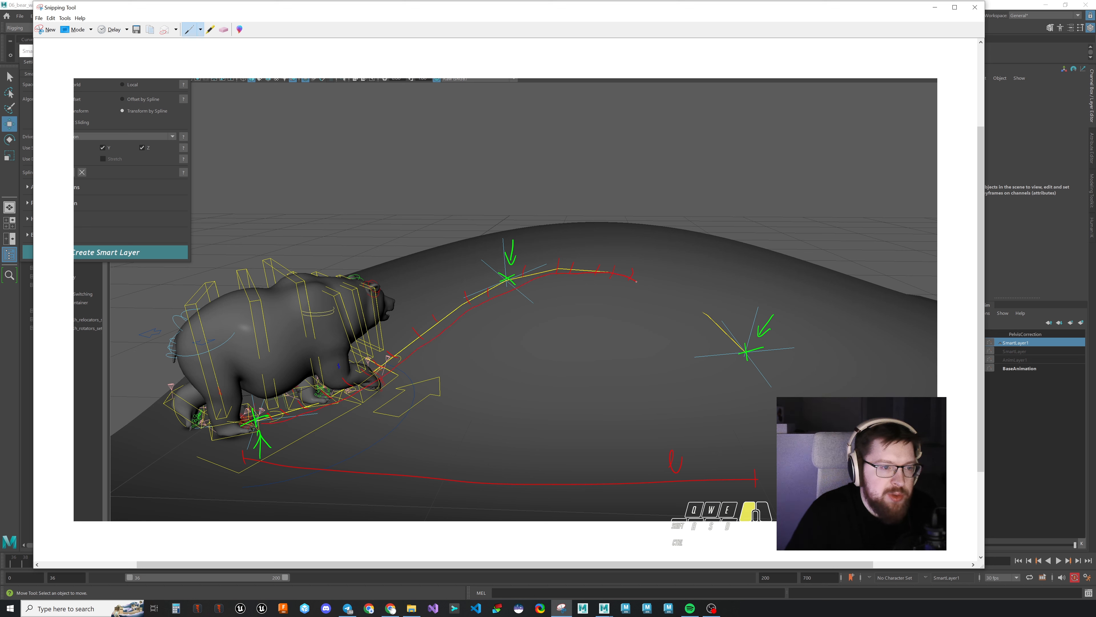
left_click_drag(691, 319, 706, 331)
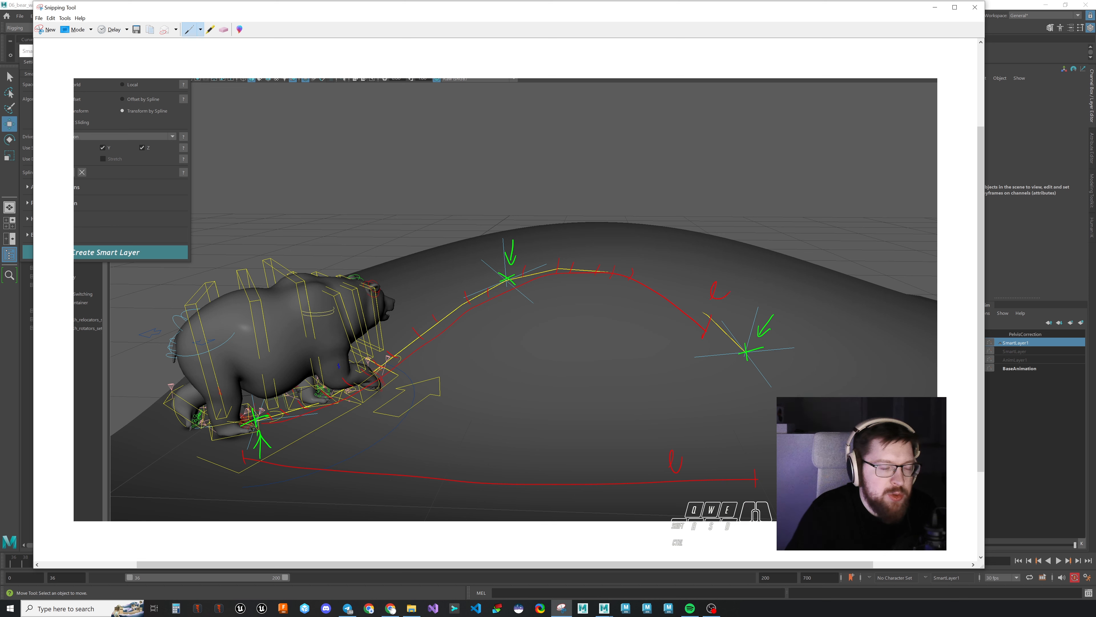
Step: Add red arrows along the uphill slope, beside the path's end points and down to the straight line, and return to Maya
left_click_drag(402, 332, 419, 310)
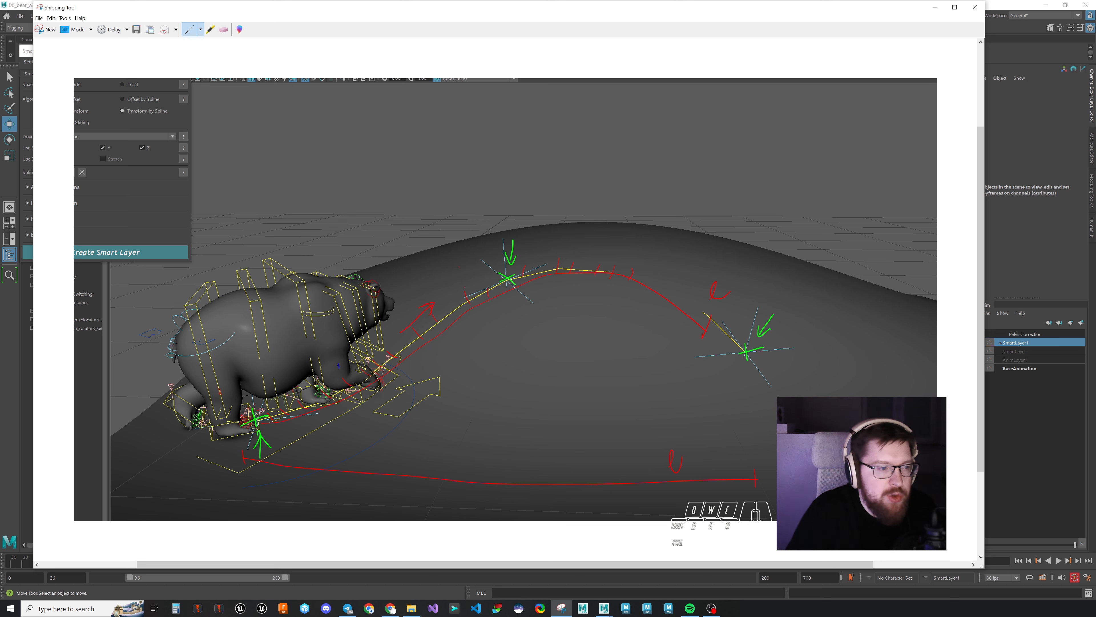
left_click_drag(458, 259, 464, 268)
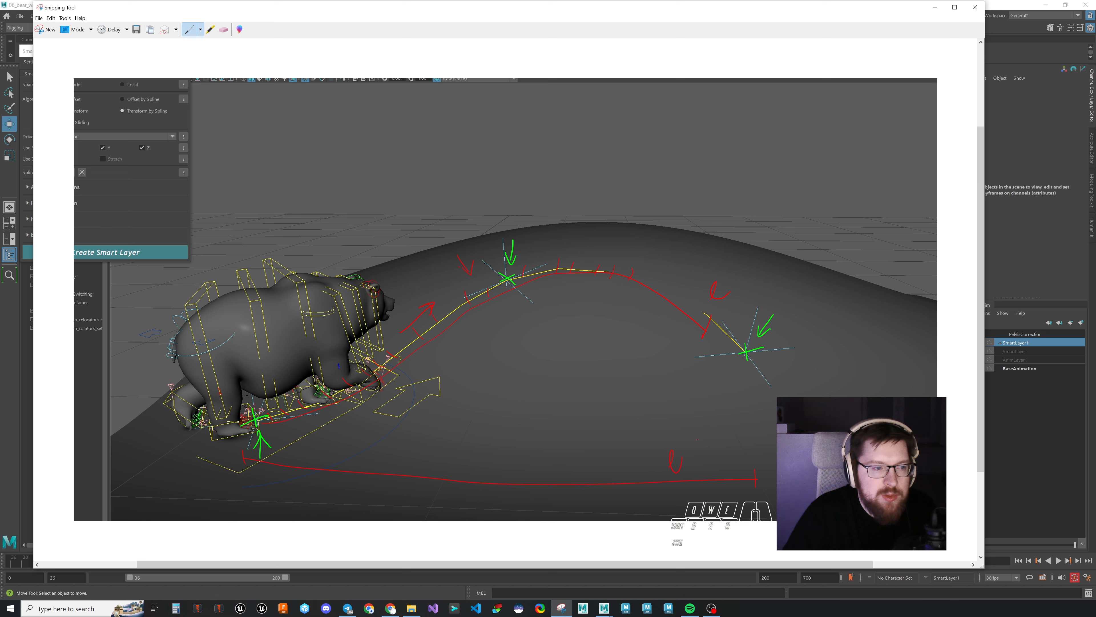
left_click_drag(669, 346, 651, 400)
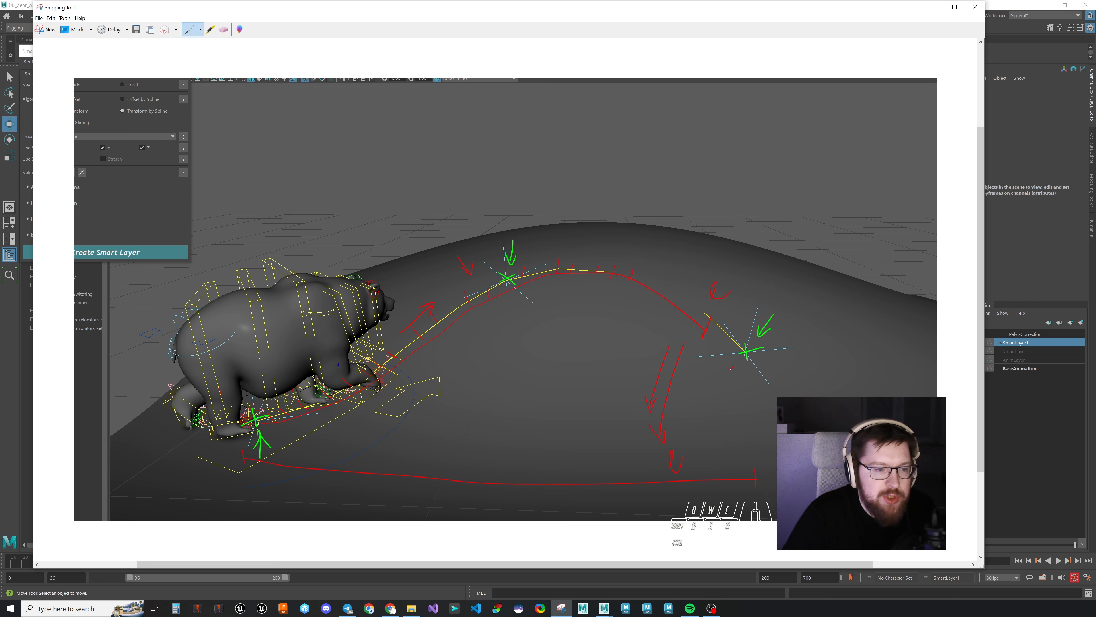
mouse_move(730, 369)
left_mouse_down()
mouse_move(743, 358)
mouse_move(731, 370)
left_mouse_up()
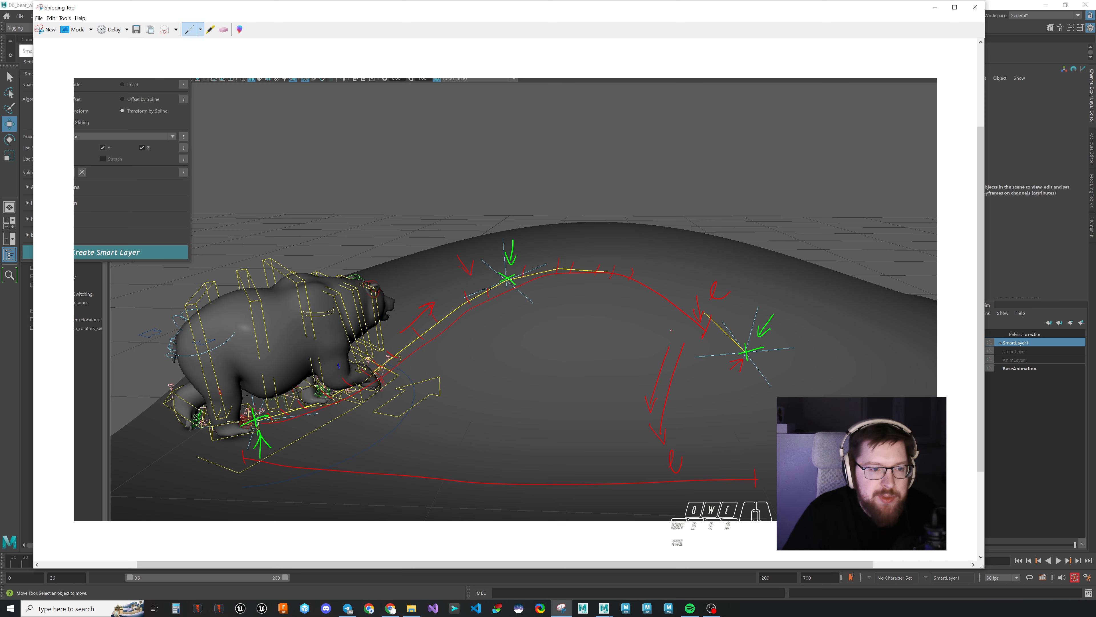
left_click(935, 7)
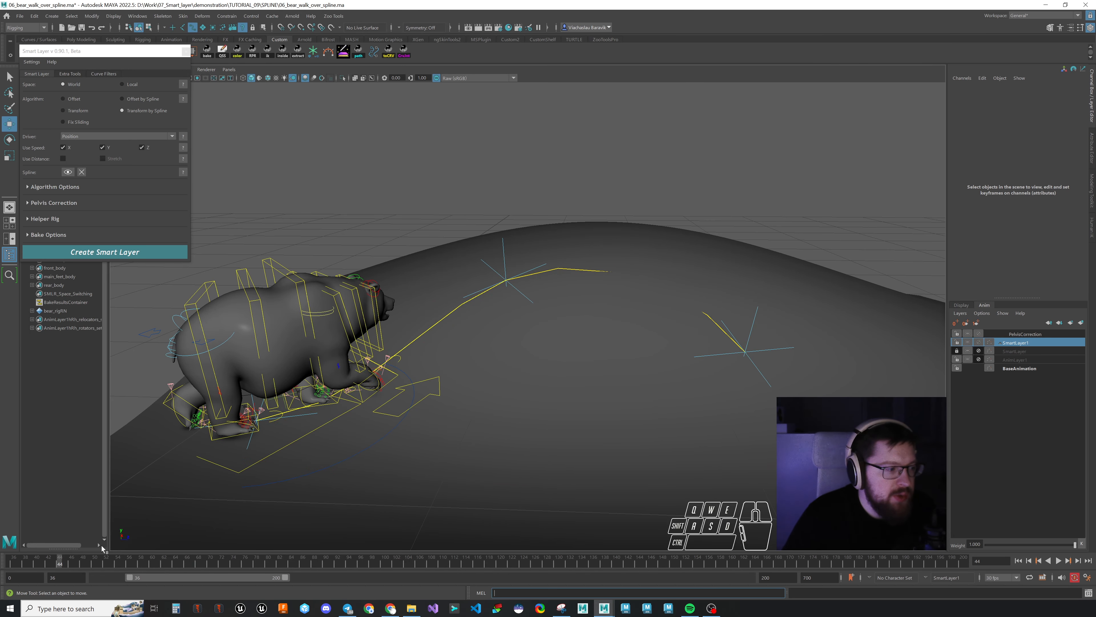
Step: Enable Use Distance for the spline transform, mute SmartLayer1 and make AnimLayer1 the active animation layer
left_click_drag(39, 565, 632, 557)
left_click(63, 159)
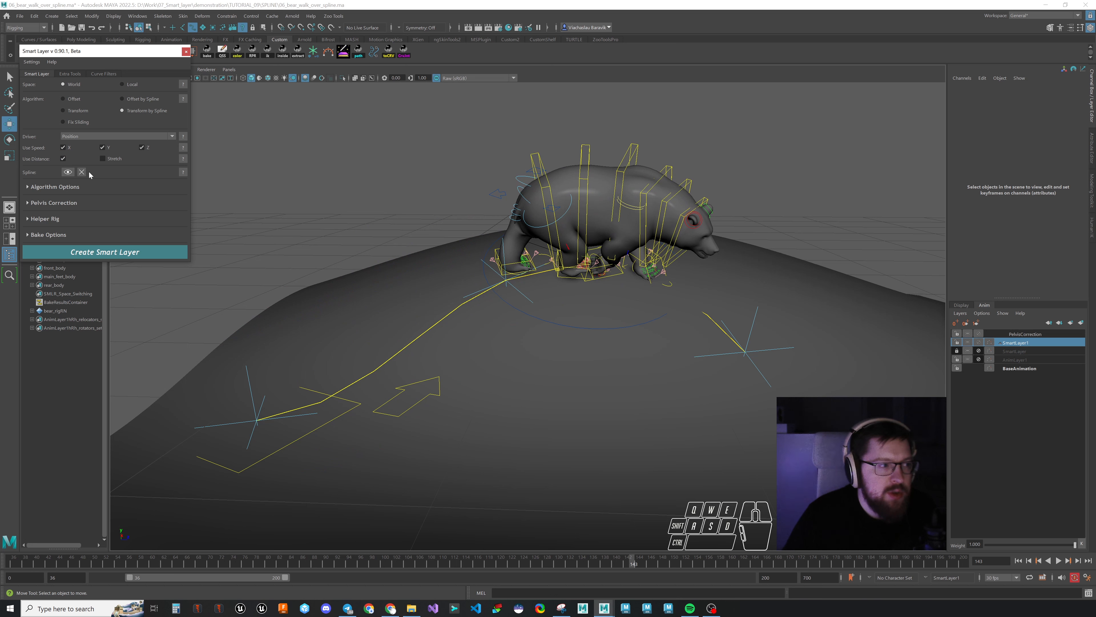
left_click_drag(619, 561, 592, 560)
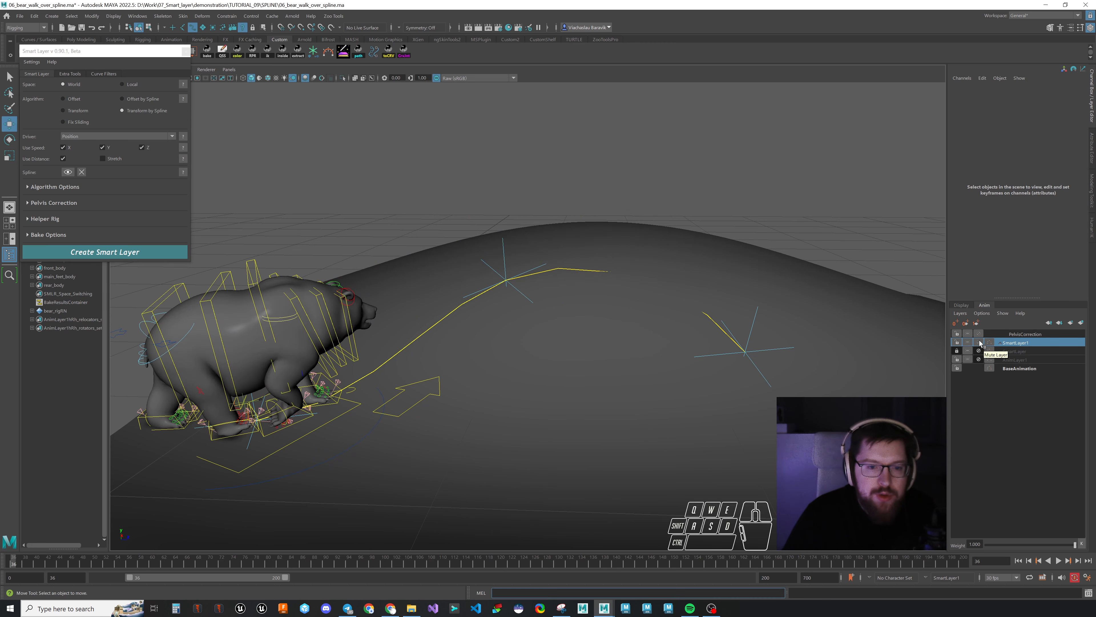
left_click(979, 342)
left_click(1008, 360)
Step: Disable Pelvis Correction, create a Smart Layer with Use Distance, and inspect the bear's end position at frame 200
left_click(53, 202)
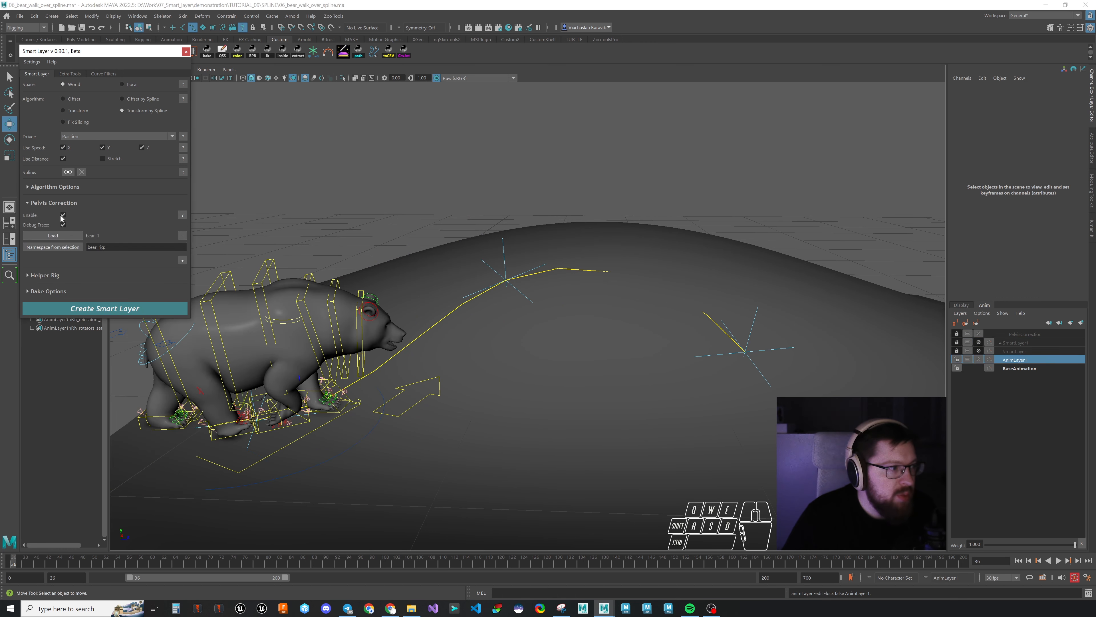
left_click(63, 215)
left_click(56, 203)
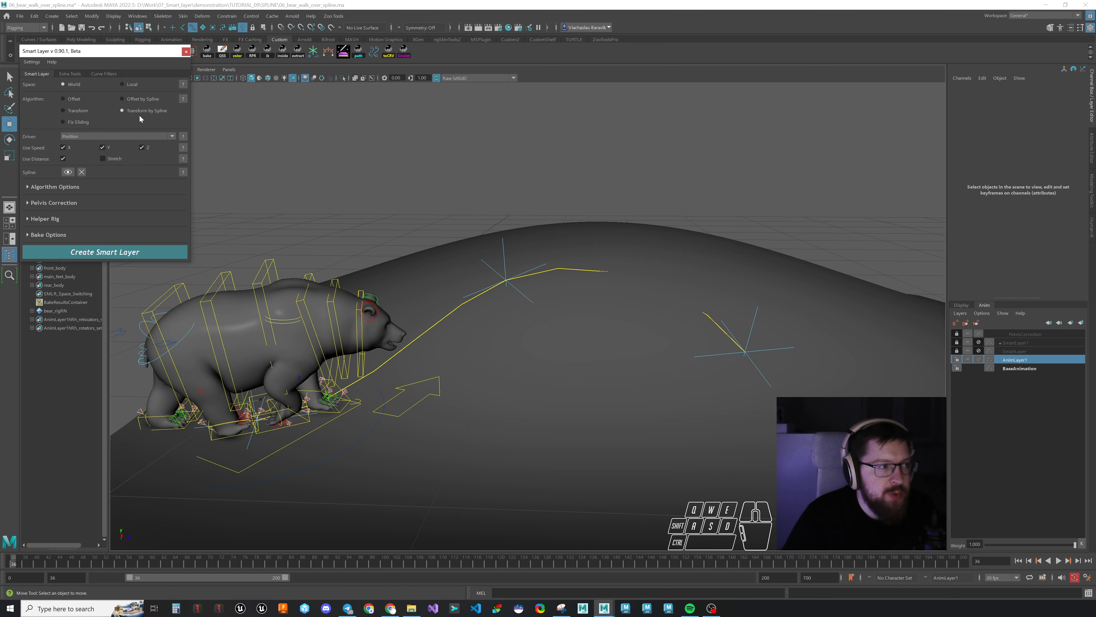
left_click(60, 187)
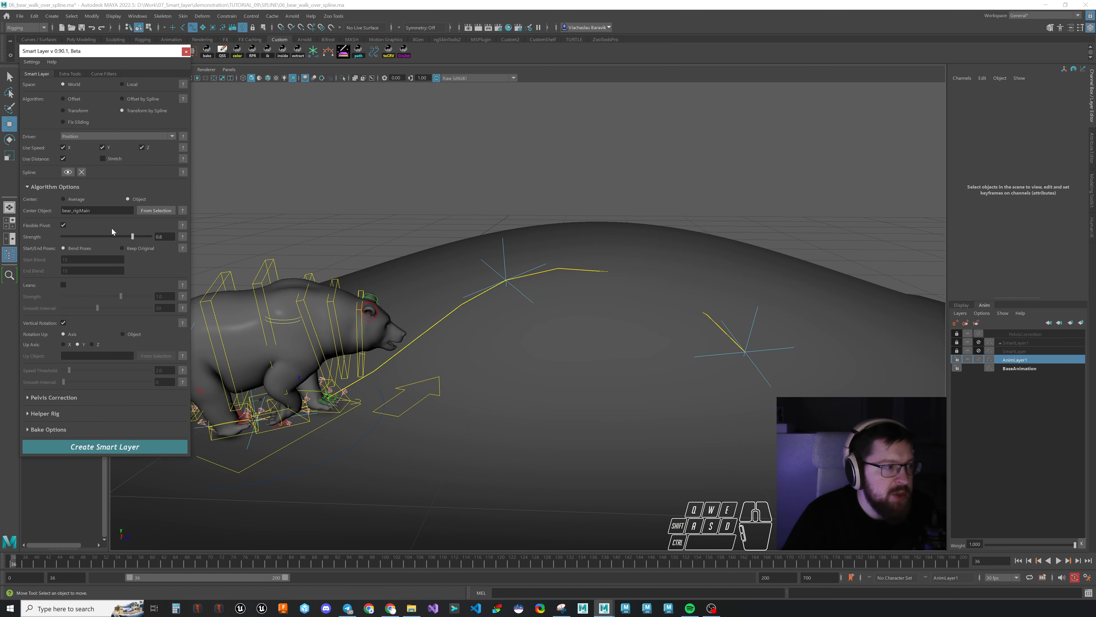
left_click(55, 187)
left_click(103, 251)
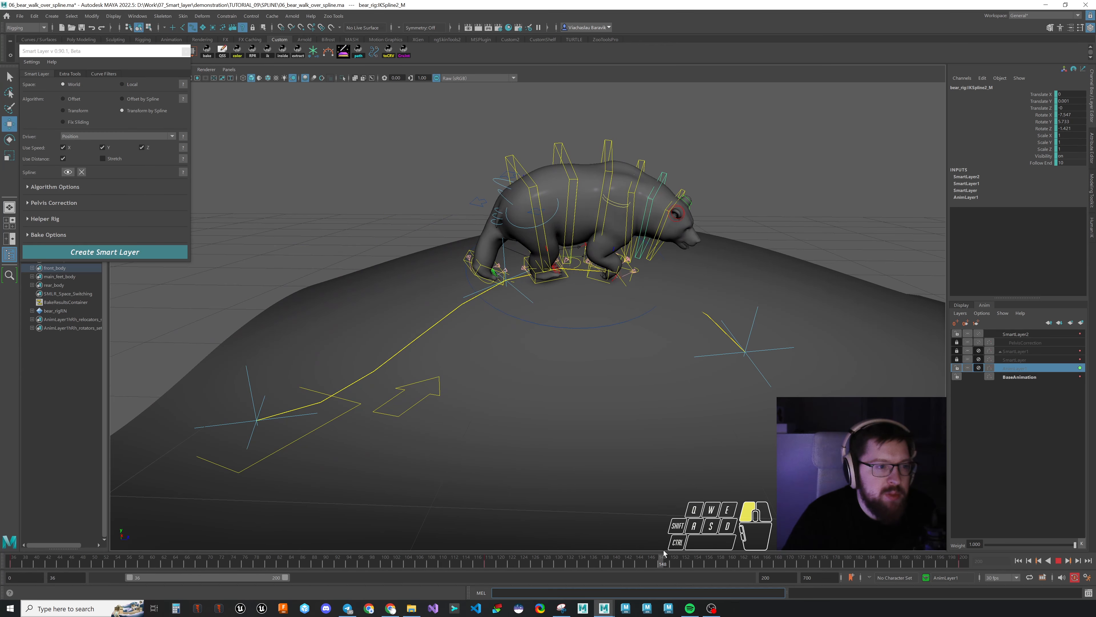
left_click(717, 385)
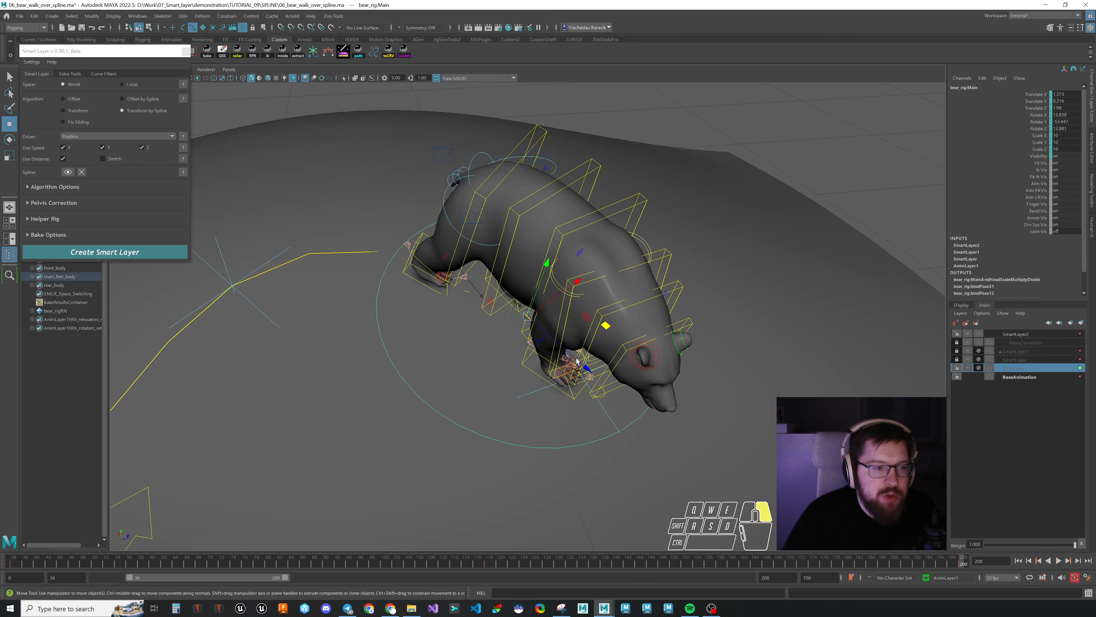
left_click_drag(577, 360, 442, 417, "alt")
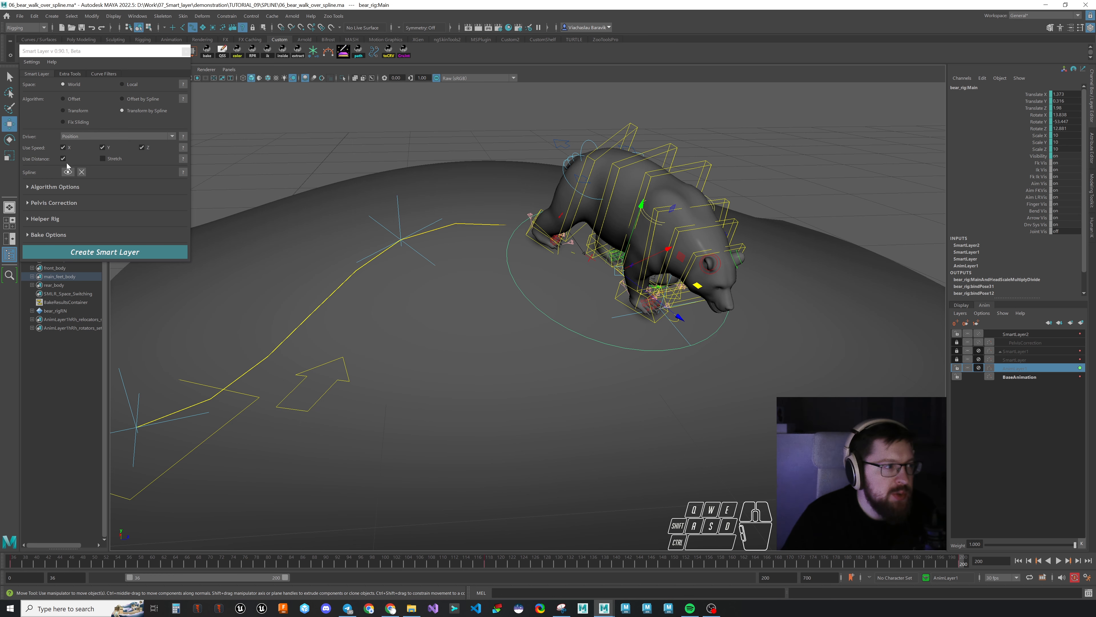
Step: Mute SmartLayer2, reactivate AnimLayer1, and create another Smart Layer with Stretch enabled
left_click(979, 333)
left_click(978, 367)
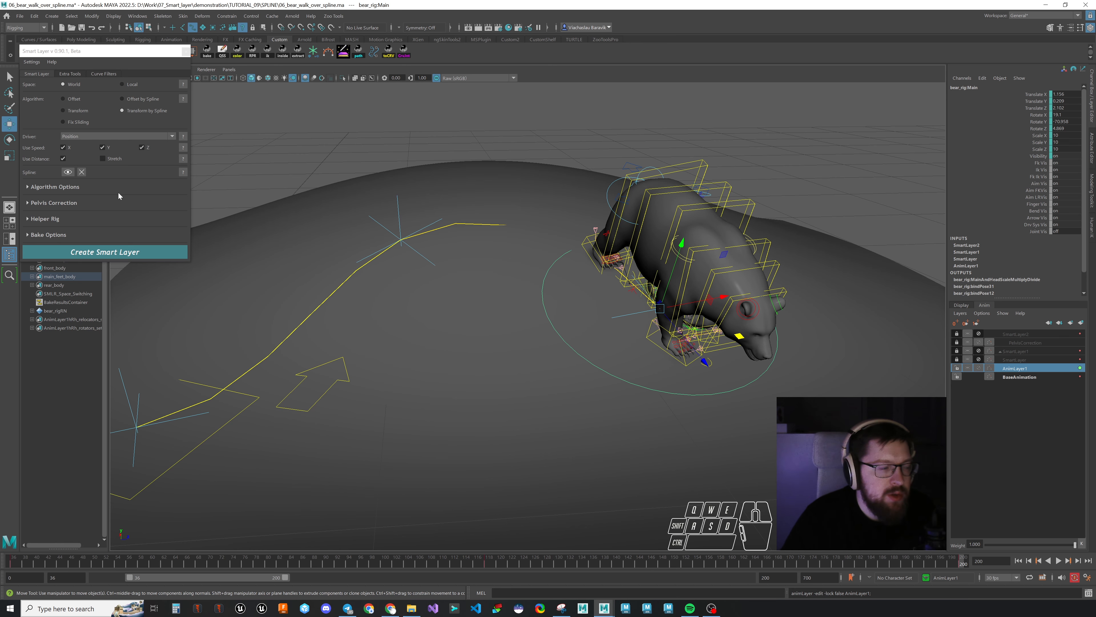
left_click(103, 159)
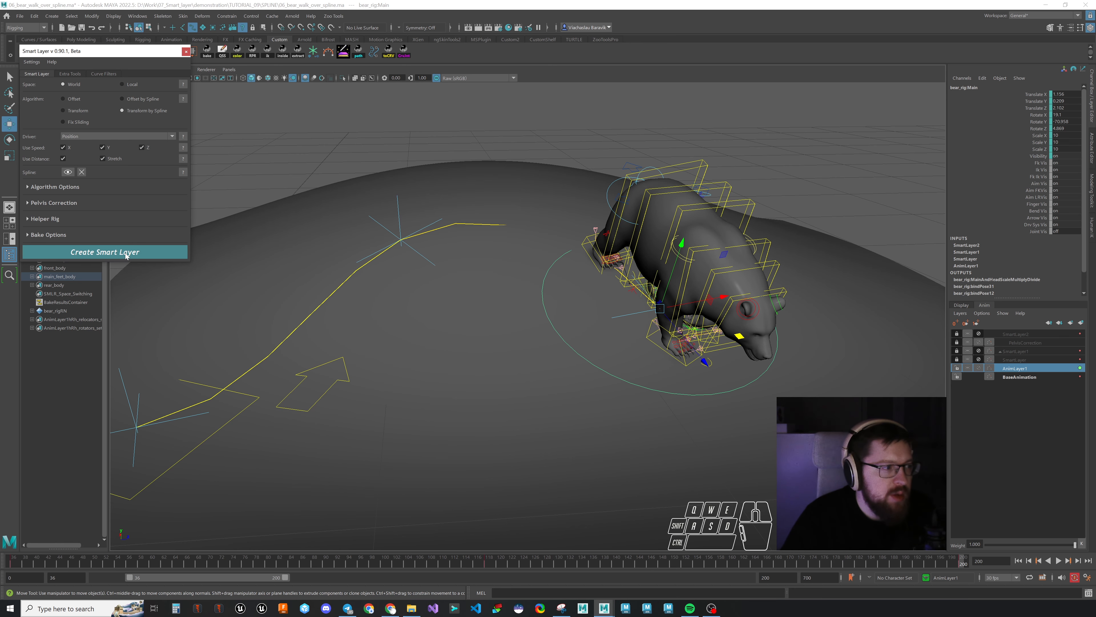
left_click(160, 253)
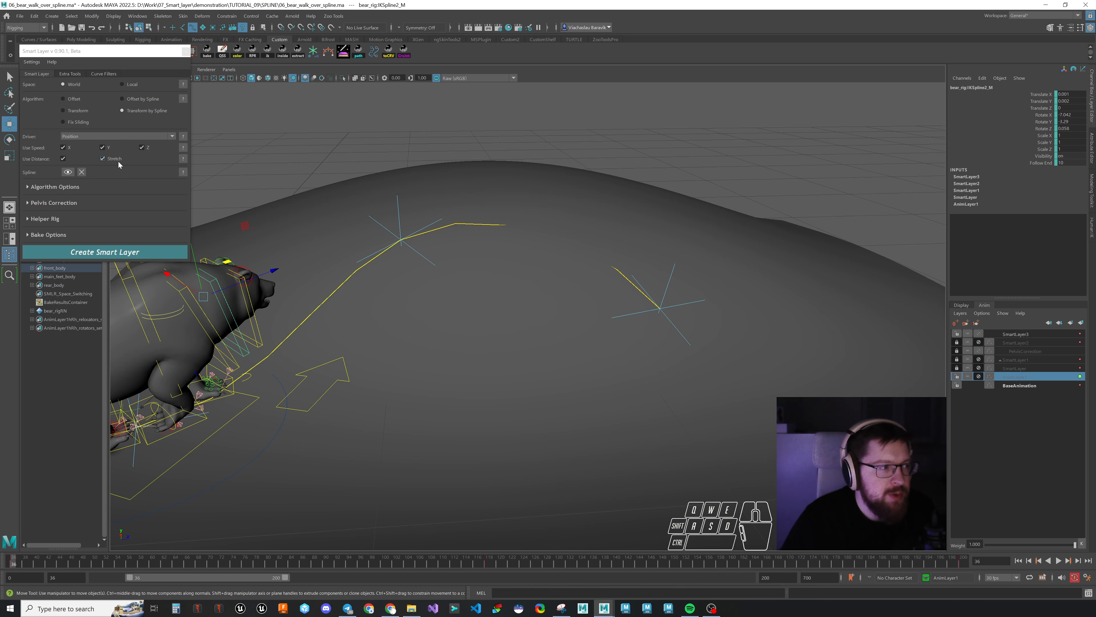
Step: Play and scrub the stretched walk, examining the bear's stride on the hilltop around frame 126
key("alt+v")
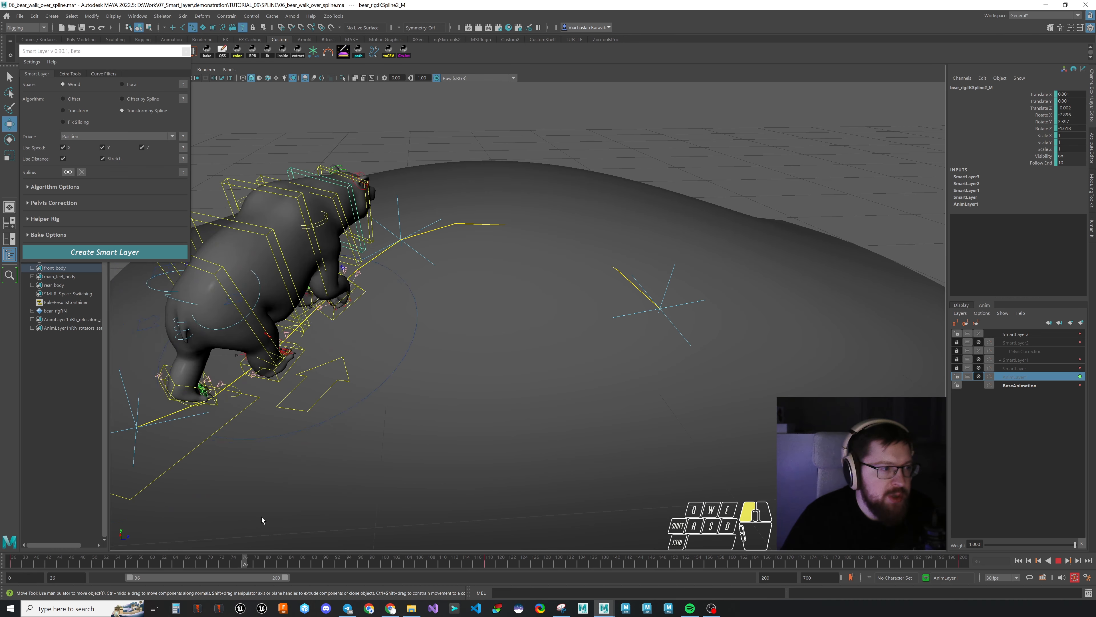
key("alt+v")
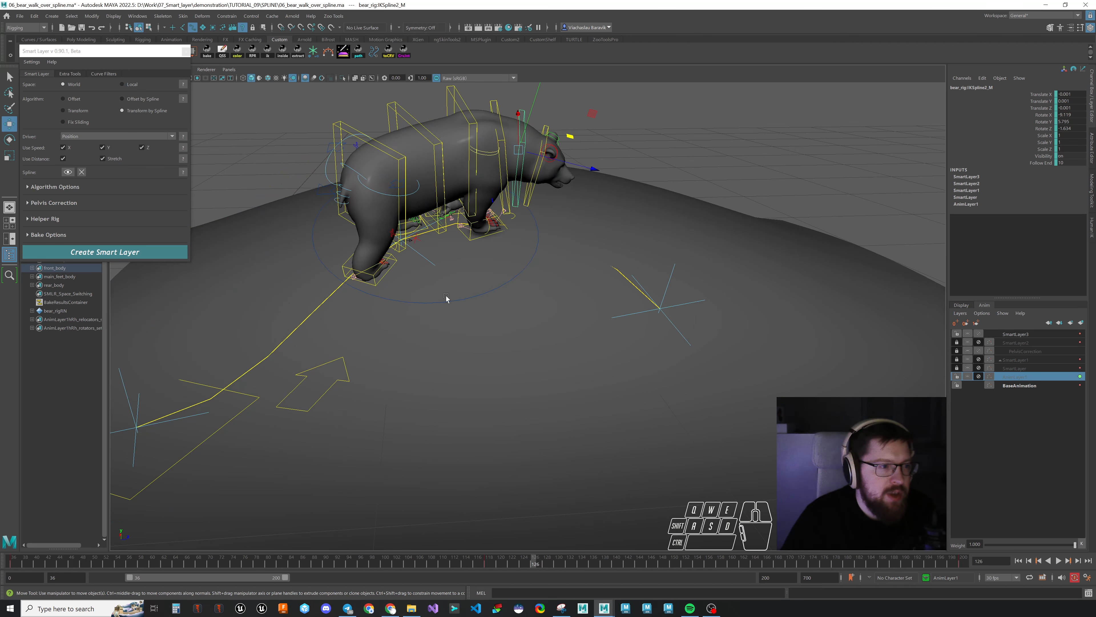
middle_click_drag(468, 169, 452, 243, "alt")
left_click_drag(453, 242, 435, 234, "alt")
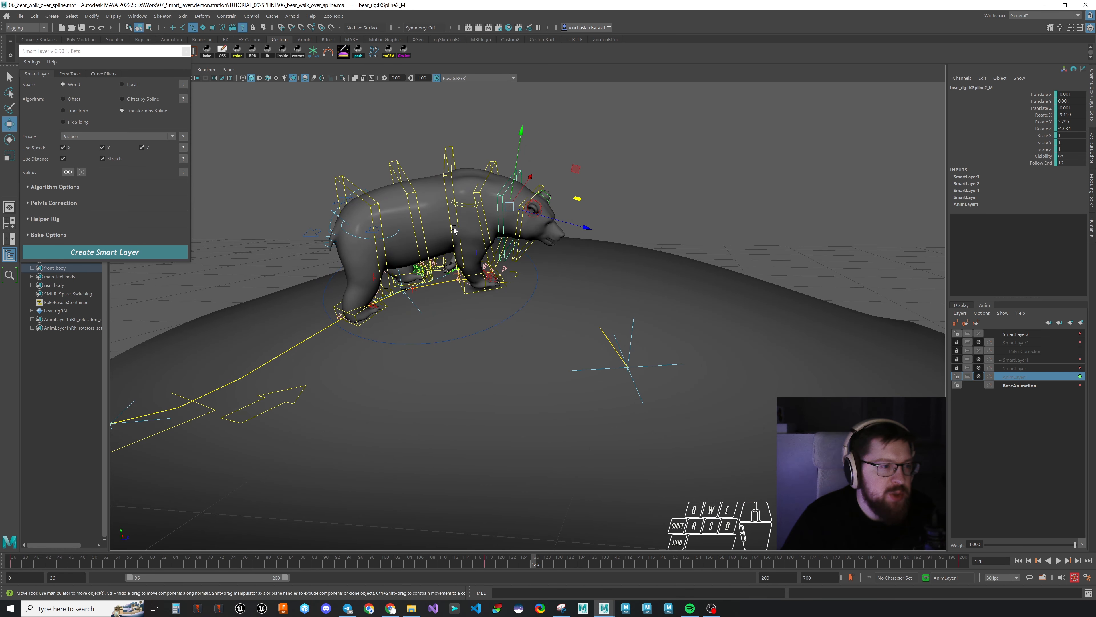
middle_click_drag(446, 281, 467, 254, "alt")
left_click_drag(543, 567, 719, 571)
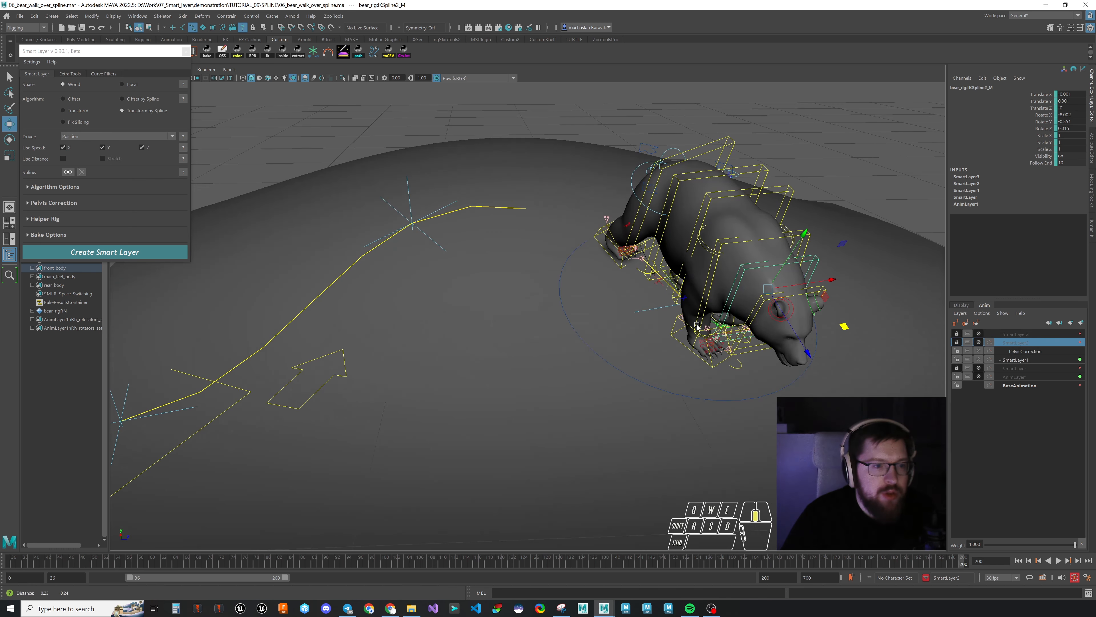
Step: Review the SmartLayer1 walk with pelvis correction, checking the bear's pose on the hilltop around frame 132
middle_click_drag(690, 304, 720, 321, "alt")
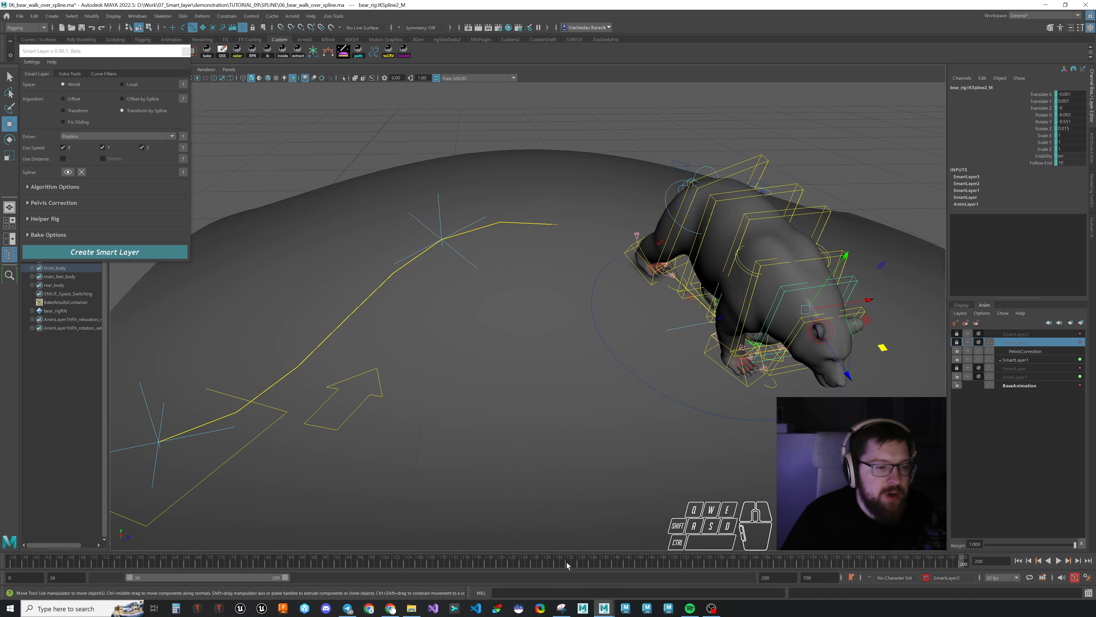
left_click_drag(523, 561, 570, 559)
middle_click_drag(649, 353, 681, 406, "alt")
left_click_drag(647, 398, 638, 391, "alt")
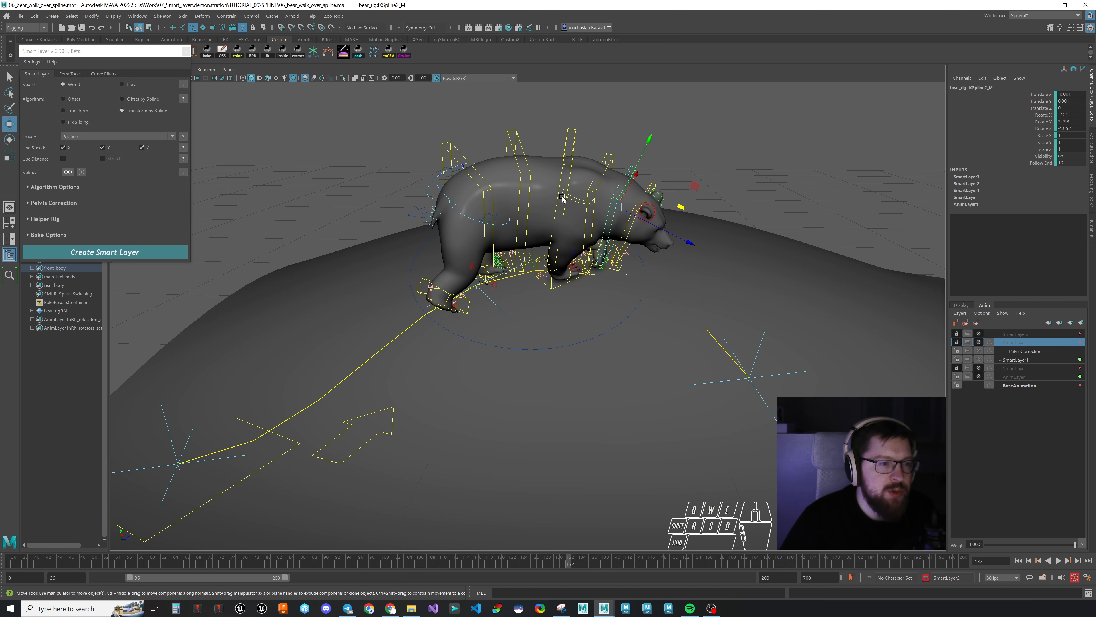
left_click_drag(463, 565, 564, 563)
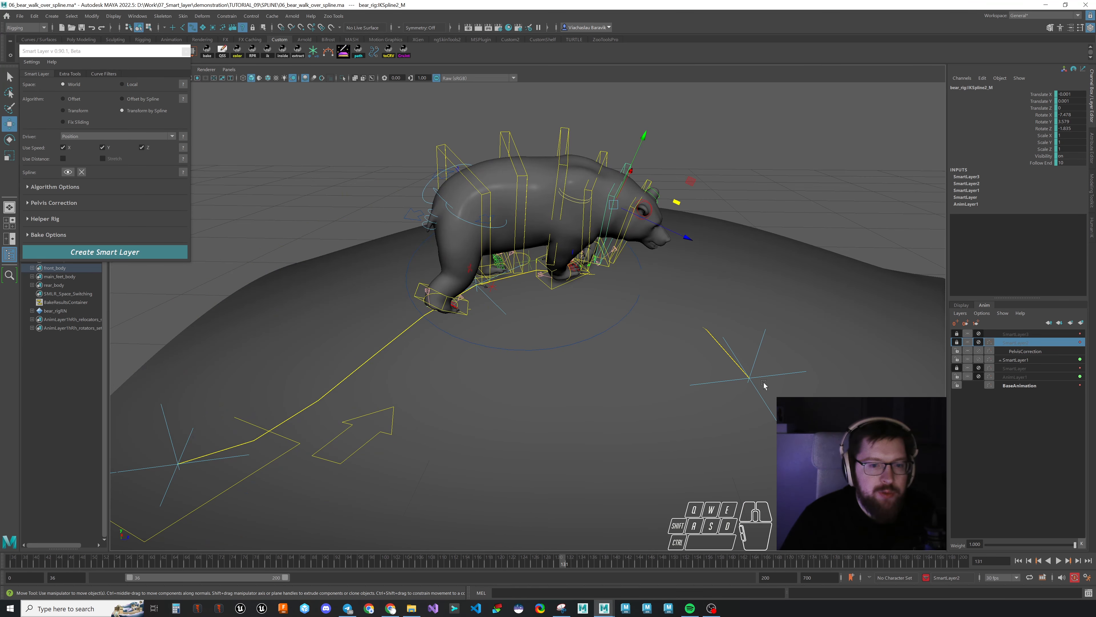
scroll(565, 240, "down", 2)
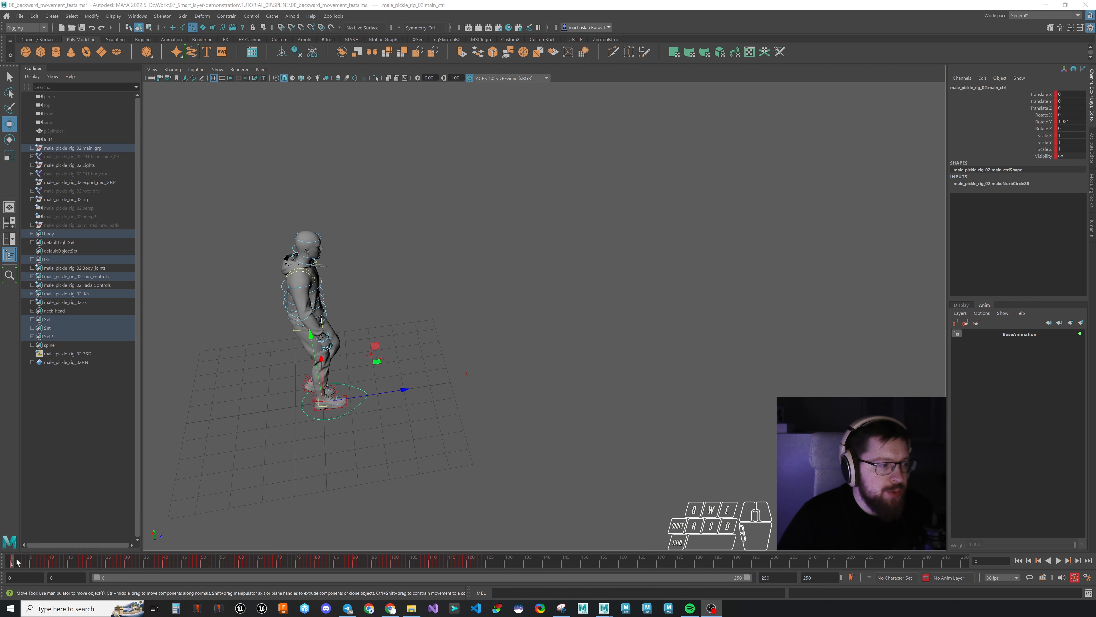
Step: Scrub through the male character's walk in the backward movement scene, and create an animation layer from the IKs set's members
left_click_drag(196, 563, 388, 541)
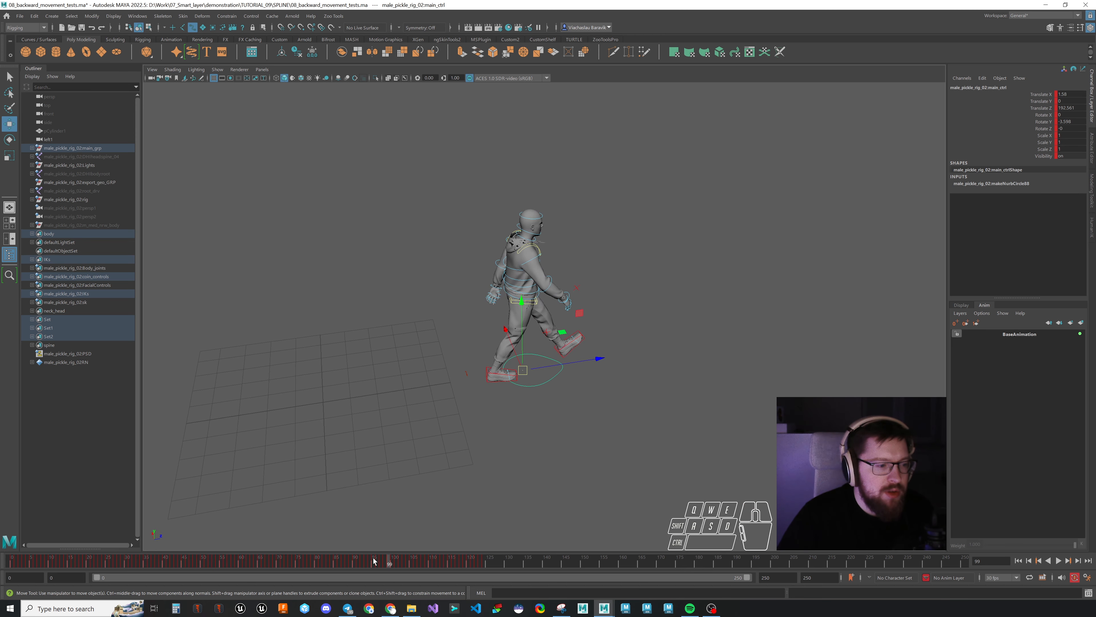
left_click_drag(373, 561, 10, 557)
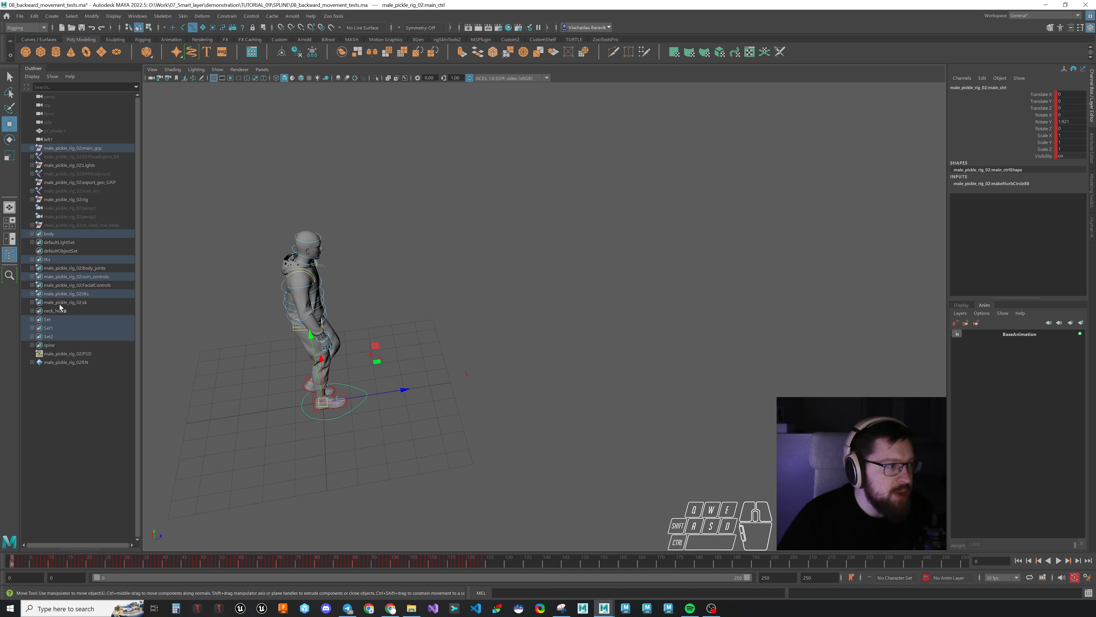
right_click(58, 261)
left_click(76, 265)
left_click(1081, 323)
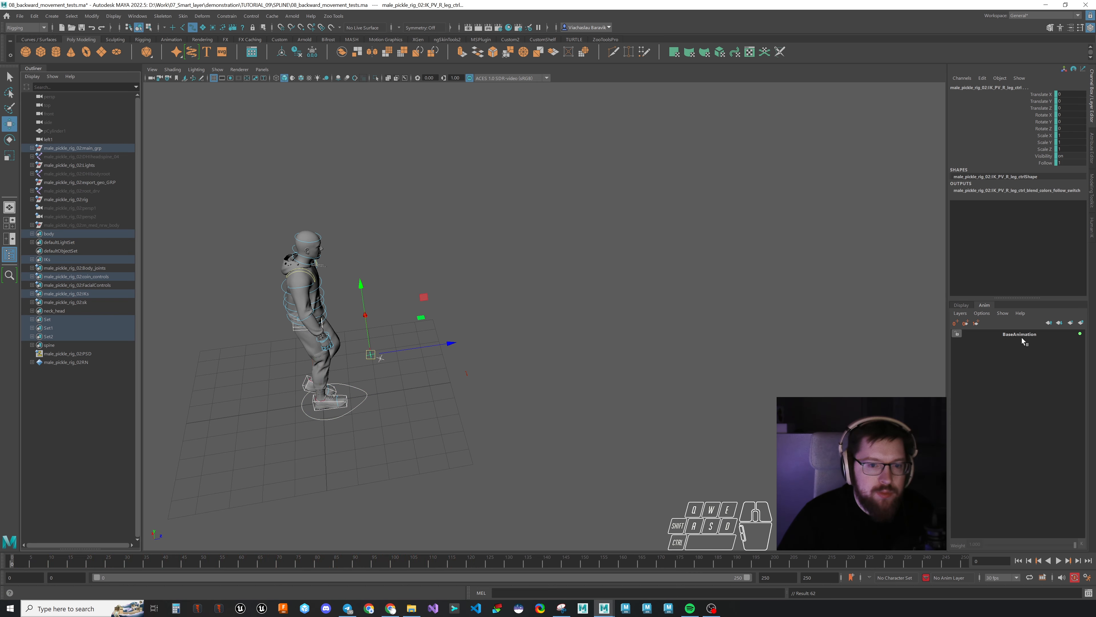
Step: Open the Smart Layer tool and assign the male character's main_ctrl as the center object in the algorithm options
left_click(279, 39)
left_click(347, 53)
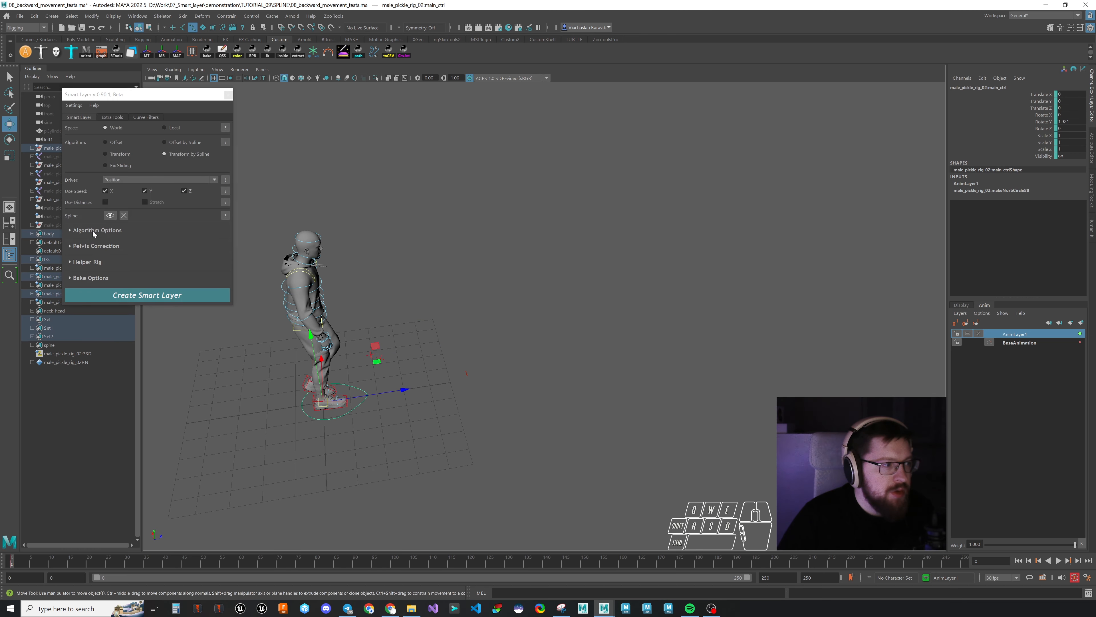
left_click(93, 230)
left_click(169, 243)
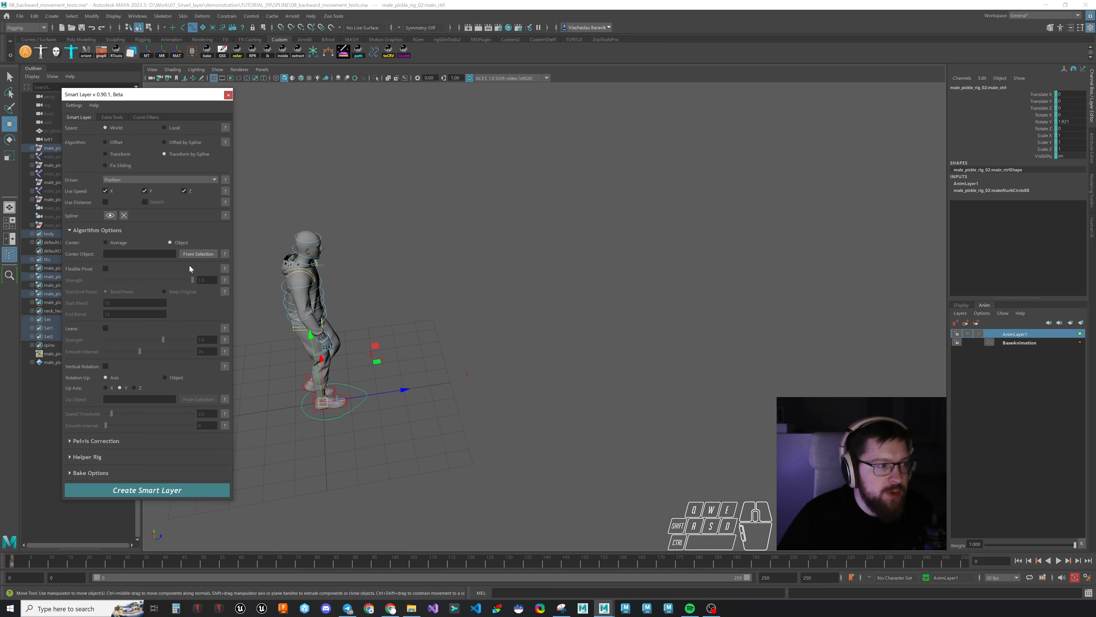
left_click(193, 254)
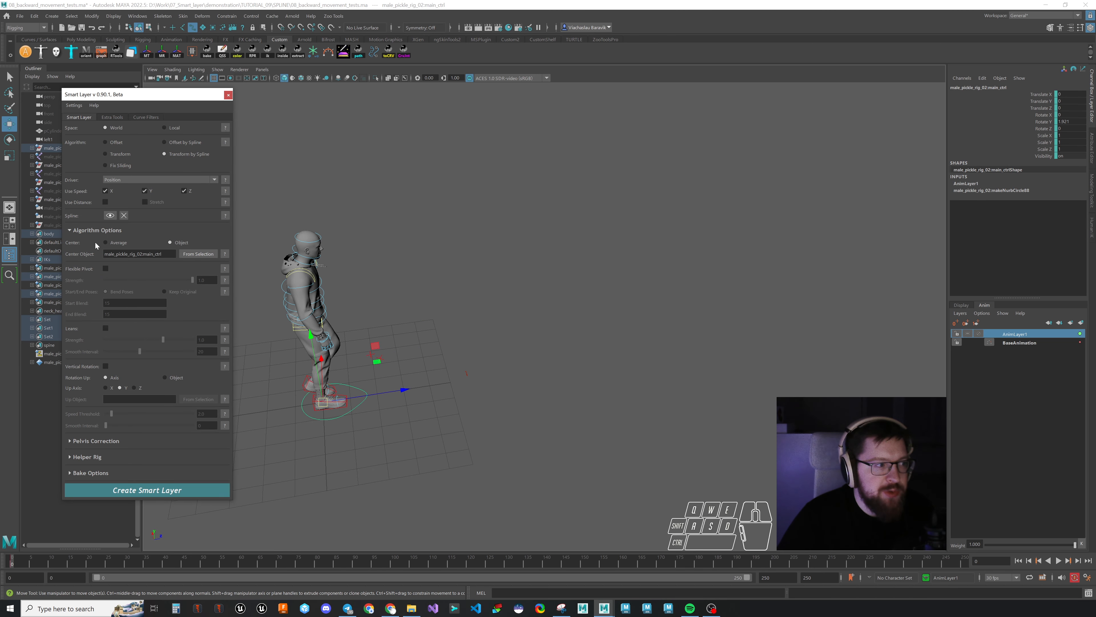
Step: Set the helper rig to 2 segments and create it along the character's walking path
left_click(98, 230)
left_click(104, 262)
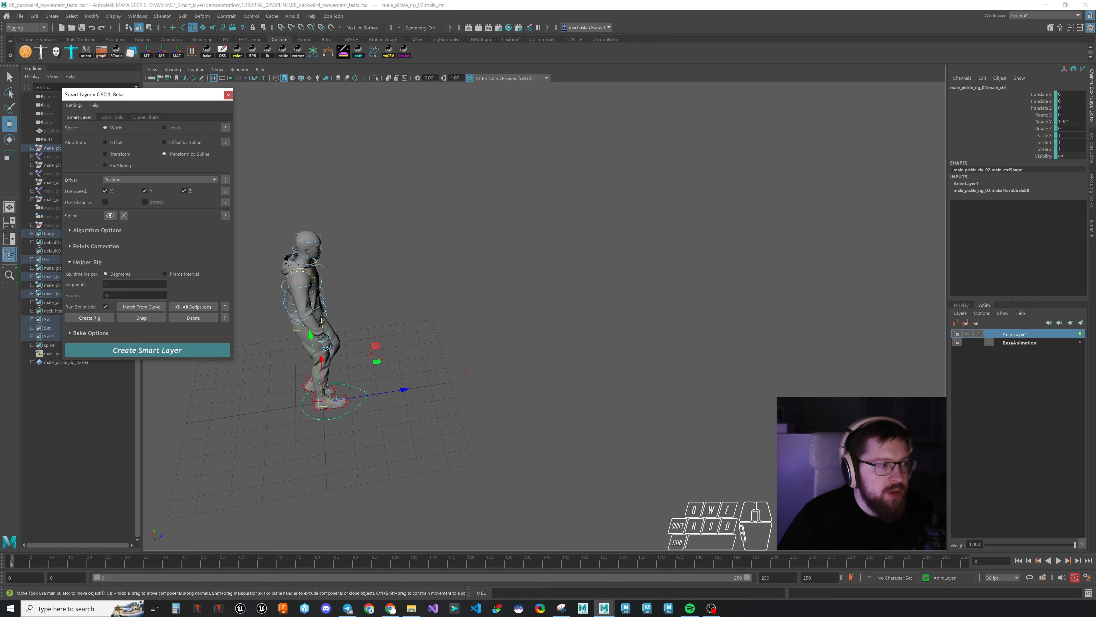
double_click(108, 284)
type("2")
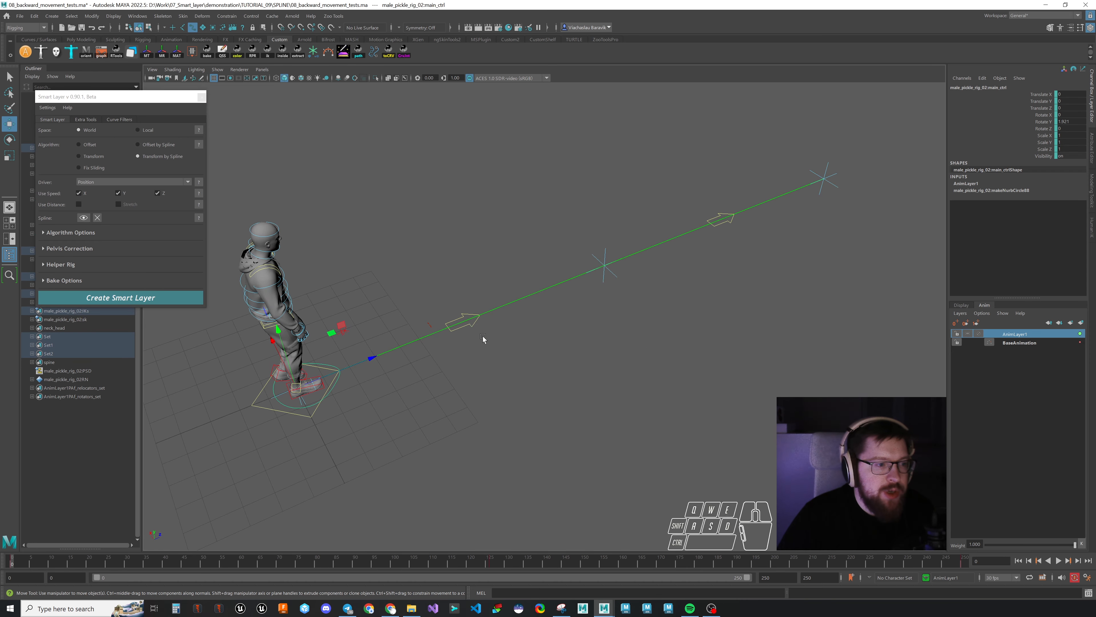
Step: Bend the spline into an S-curve by rotating its first rotator to about -97° and its second to about 110° in Y
left_click(471, 324)
key("e")
left_click_drag(526, 336, 382, 351, "alt")
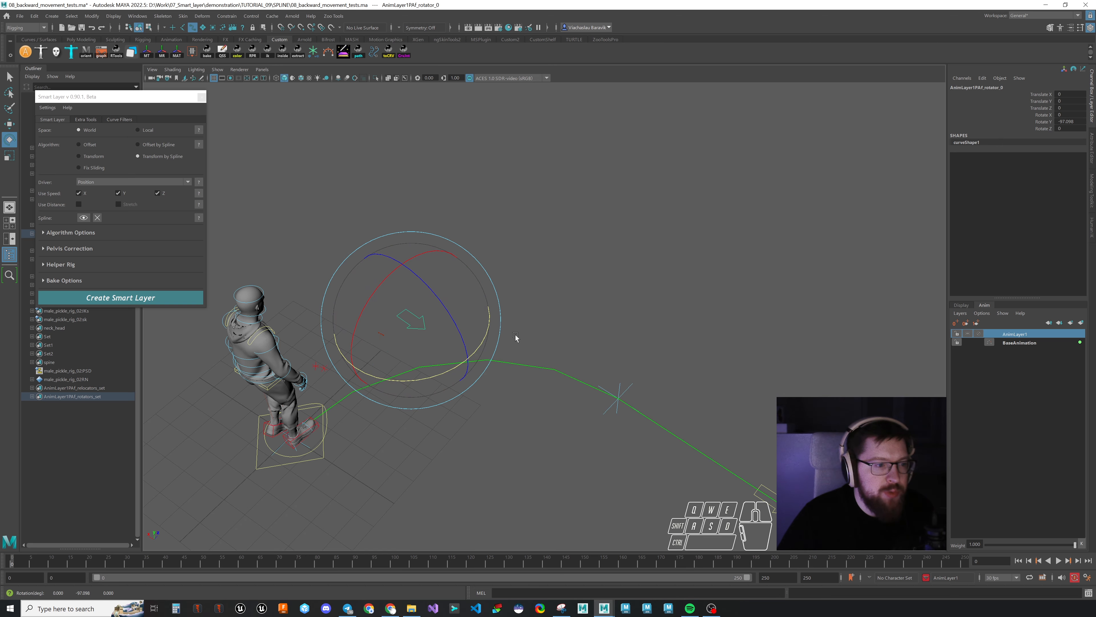
right_click_drag(594, 345, 550, 362, "alt")
middle_click_drag(551, 363, 497, 330, "alt")
left_click(655, 428)
left_click(654, 427)
left_click_drag(581, 415, 704, 470)
key("w")
left_click_drag(445, 453, 559, 430, "alt")
Step: Create a Smart Layer from the S-shaped spline with Use Distance off, and play and scrub the curved walk
left_click_drag(125, 97, 120, 36)
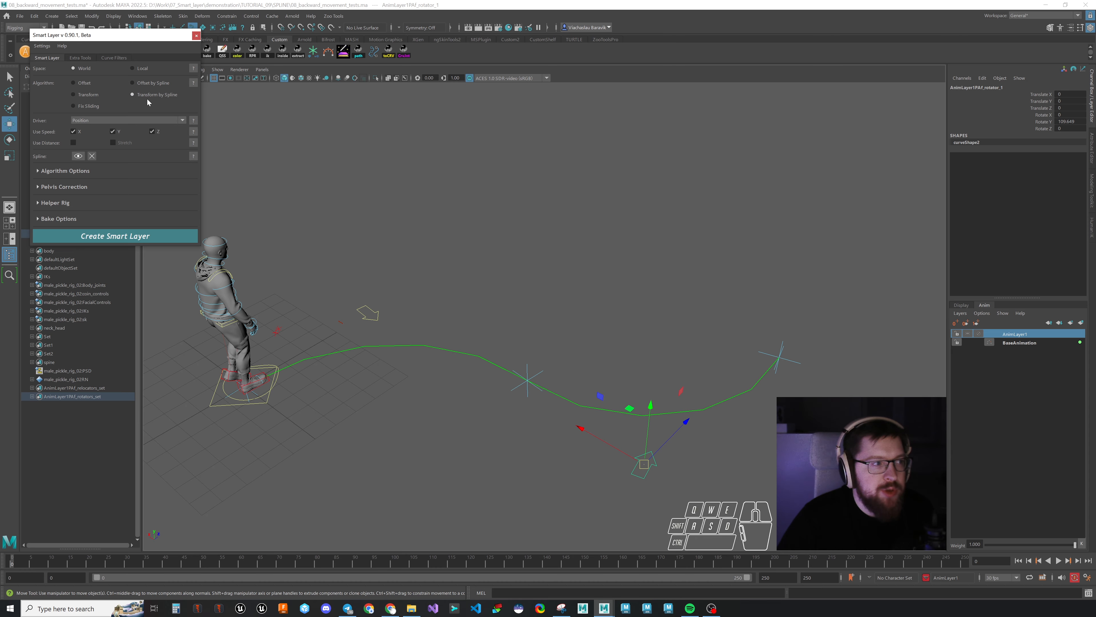
left_click(108, 237)
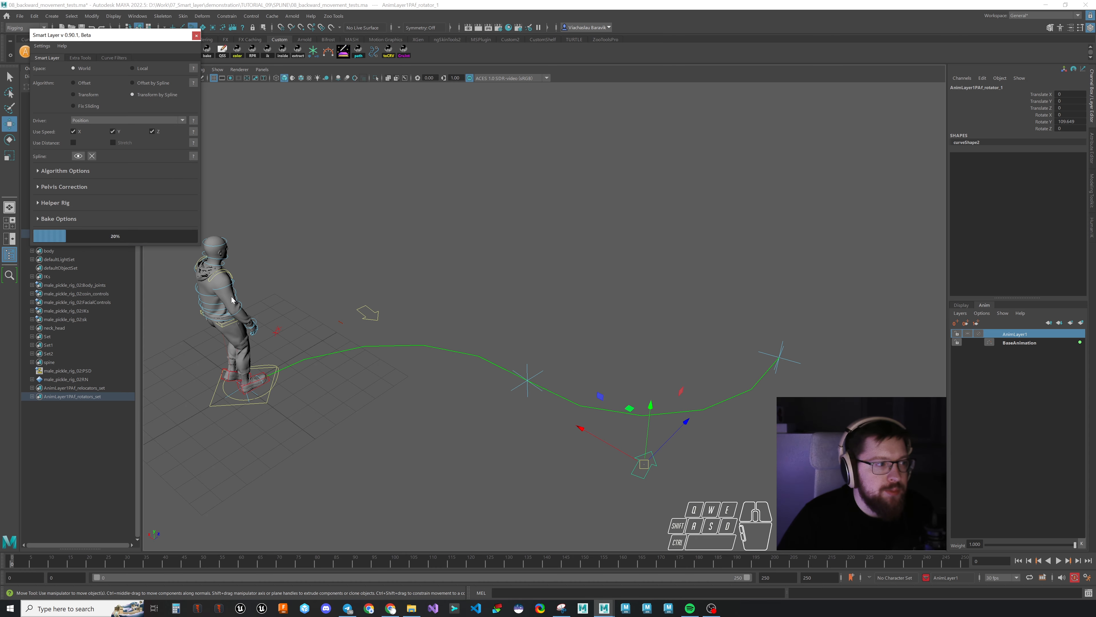
left_click(1059, 560)
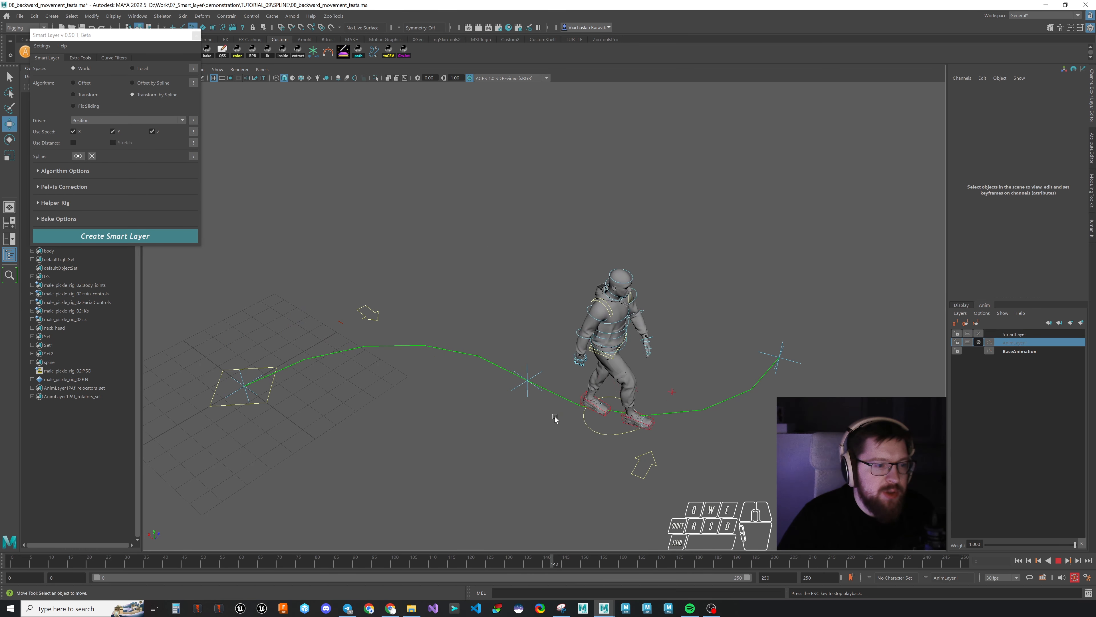
left_click(149, 563)
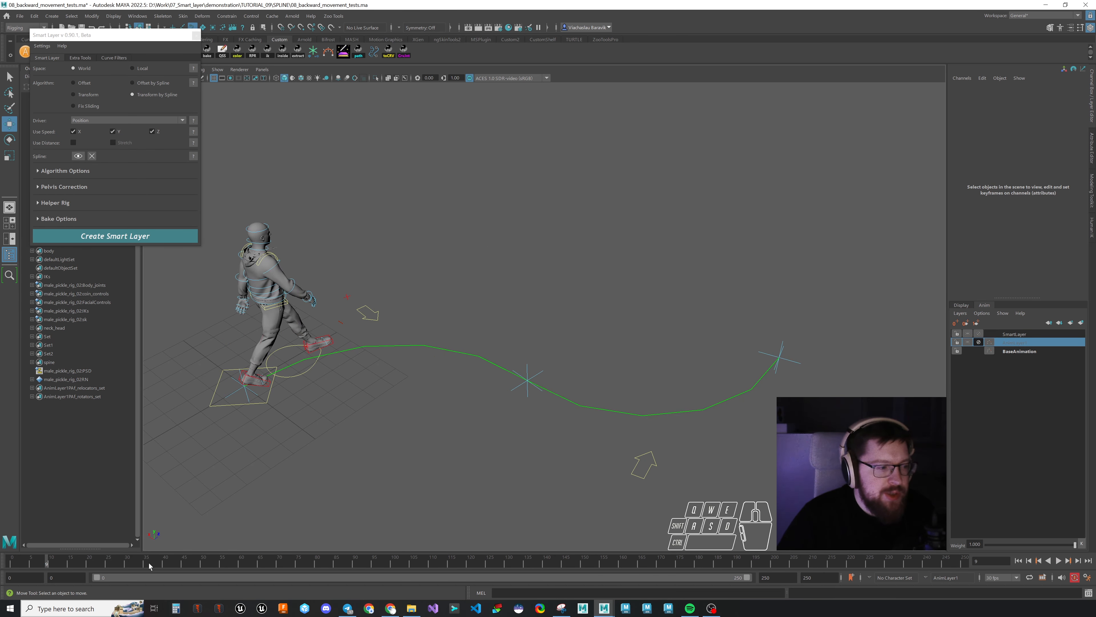
left_click_drag(150, 562, 548, 579)
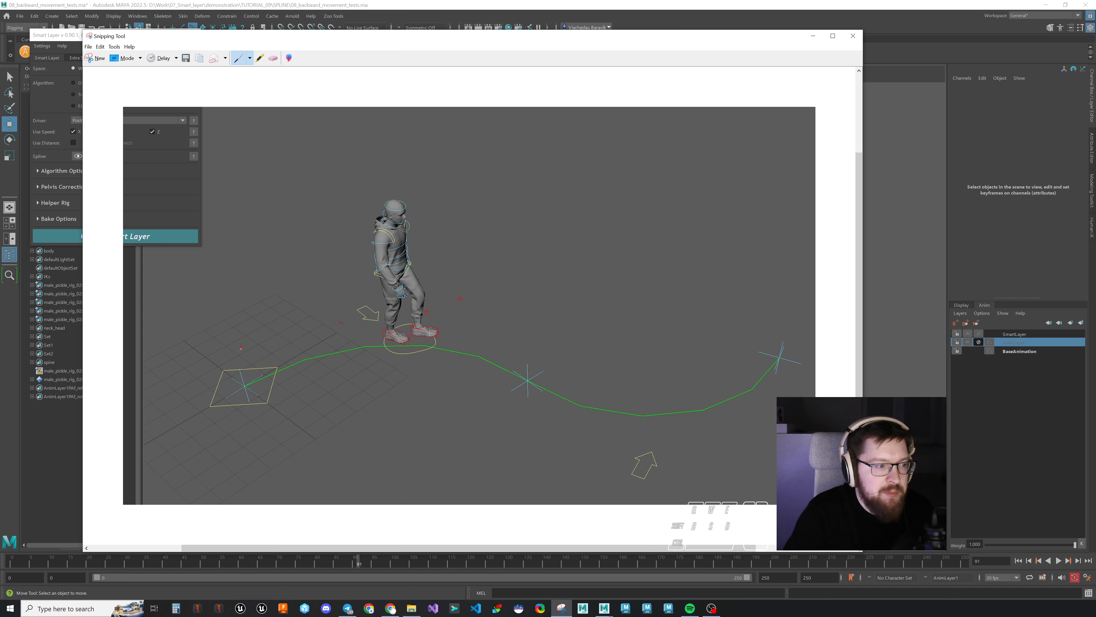
Step: In Snipping Tool, mark the spline's first section on the screenshot with red arrows, intermediate ticks, and end labels 0 and 1
left_click_drag(241, 346, 247, 375)
left_click_drag(240, 366, 273, 380)
left_click_drag(260, 379, 270, 384)
left_click(528, 381)
left_click_drag(535, 347, 539, 359)
mouse_move(272, 368)
left_mouse_down()
mouse_move(279, 378)
mouse_move(296, 369)
left_mouse_up()
left_click_drag(316, 351, 319, 362)
mouse_move(341, 345)
left_mouse_down()
mouse_move(342, 356)
mouse_move(449, 358)
left_mouse_up()
left_click_drag(480, 355, 494, 375)
left_click_drag(519, 366, 514, 376)
left_click_drag(252, 409, 255, 409)
left_click_drag(518, 403, 523, 414)
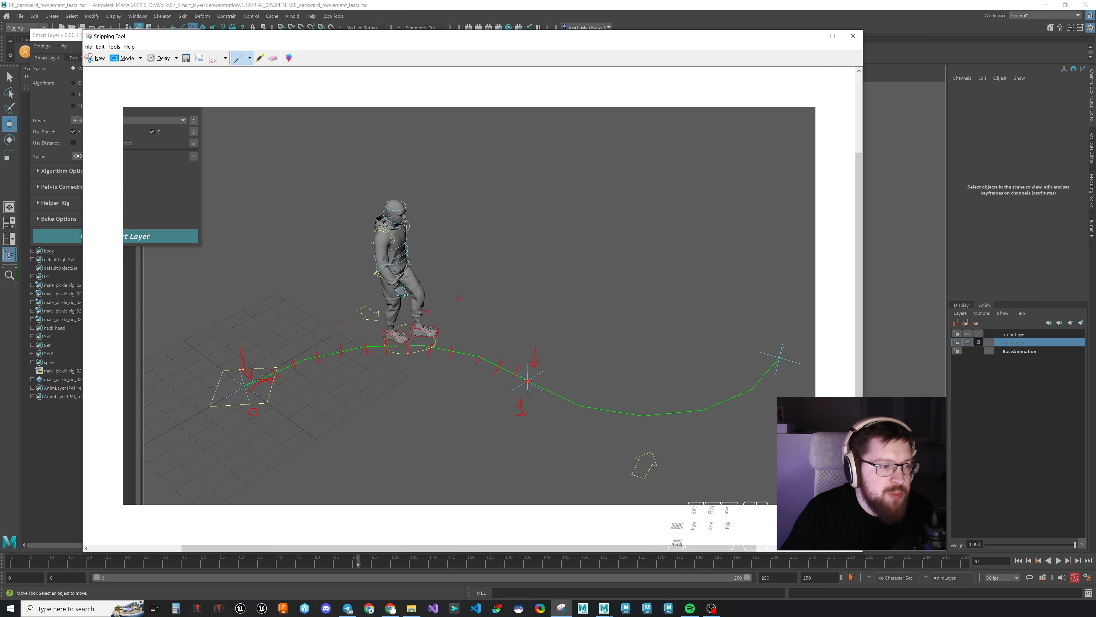
Step: Sketch a red graph of stepped progress from 0 to 1 over time t, and add red movement arrows around the character
left_click_drag(507, 128, 505, 220)
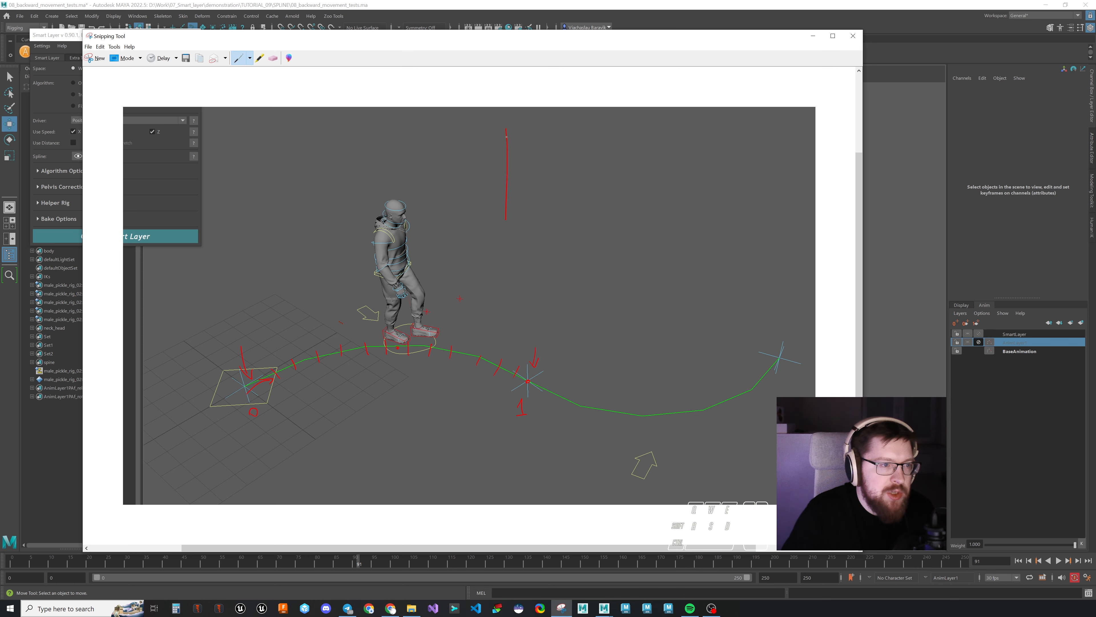
left_click_drag(674, 215, 508, 219)
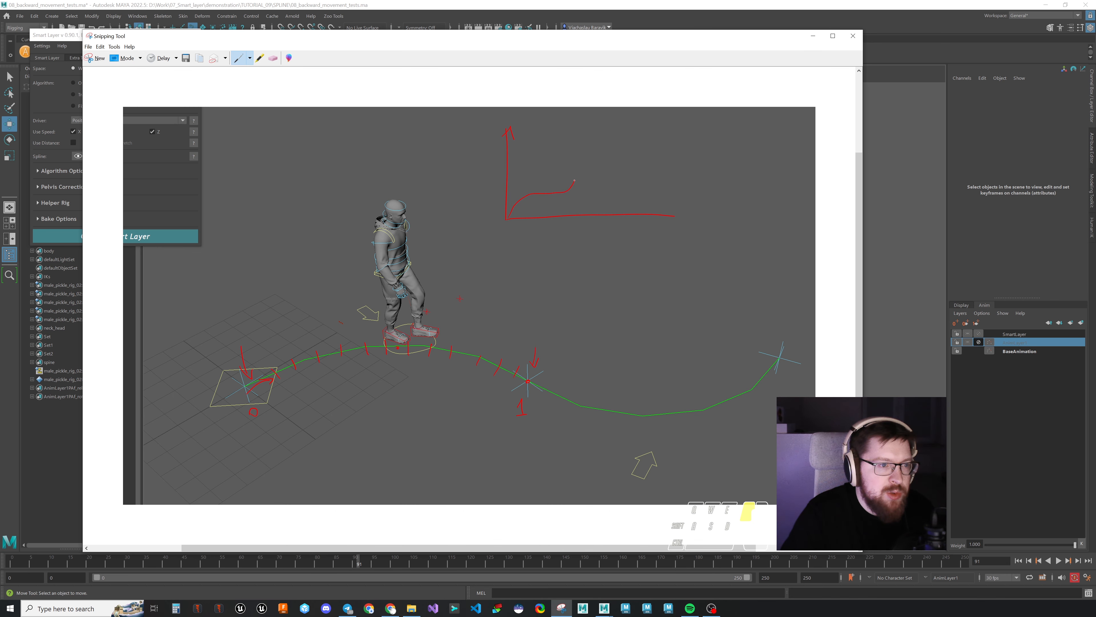
left_click_drag(574, 181, 668, 140)
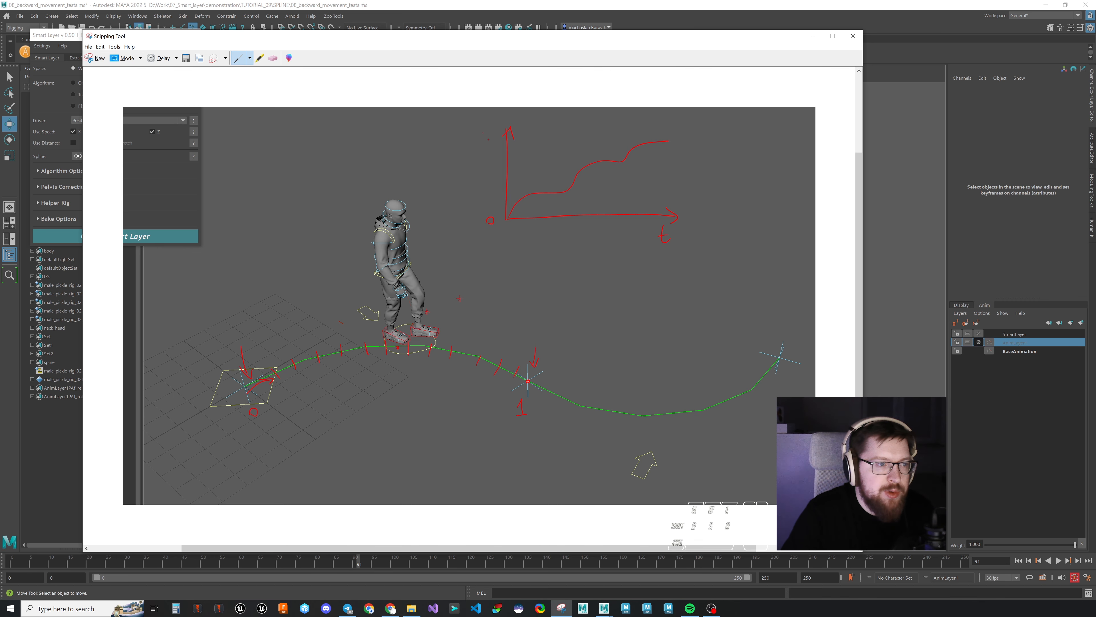
left_click_drag(488, 138, 492, 146)
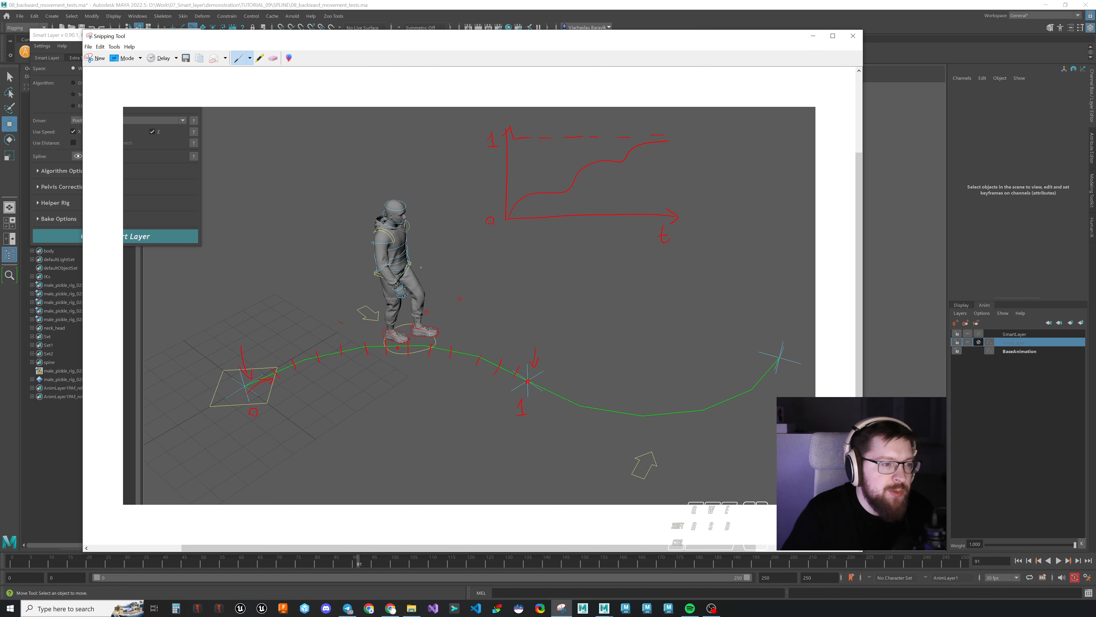
mouse_move(421, 267)
left_mouse_down()
mouse_move(471, 286)
mouse_move(459, 293)
left_mouse_up()
mouse_move(366, 255)
left_mouse_down()
mouse_move(333, 254)
mouse_move(444, 238)
left_mouse_up()
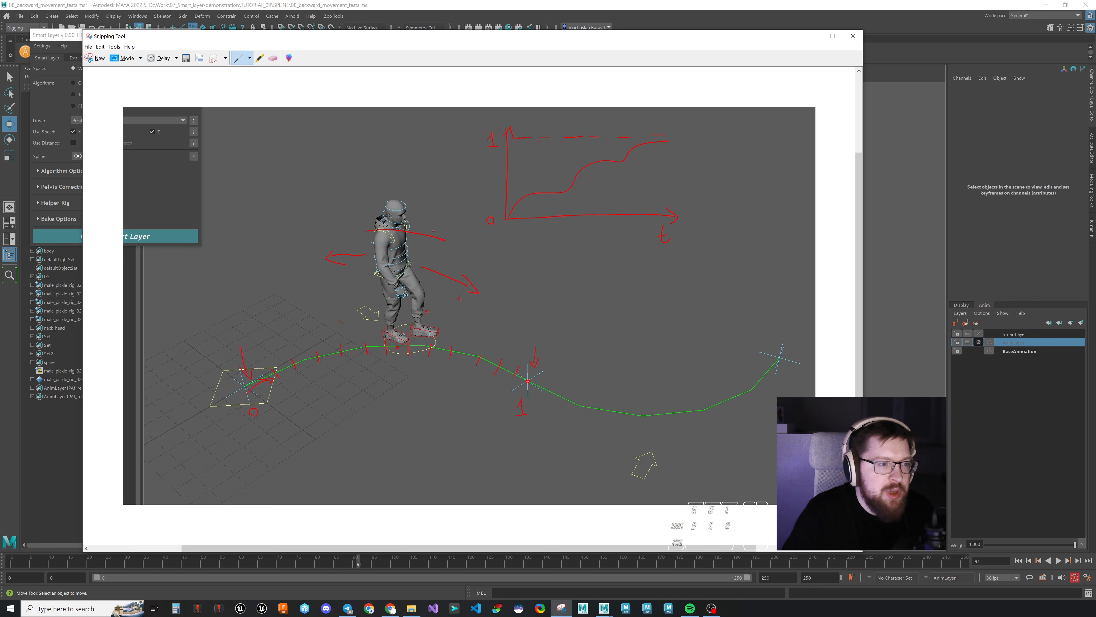
Step: Add a green progress curve with a backward dip and matching green back-and-forth arrows by the character, and return to Maya
left_click(250, 62)
left_click(254, 88)
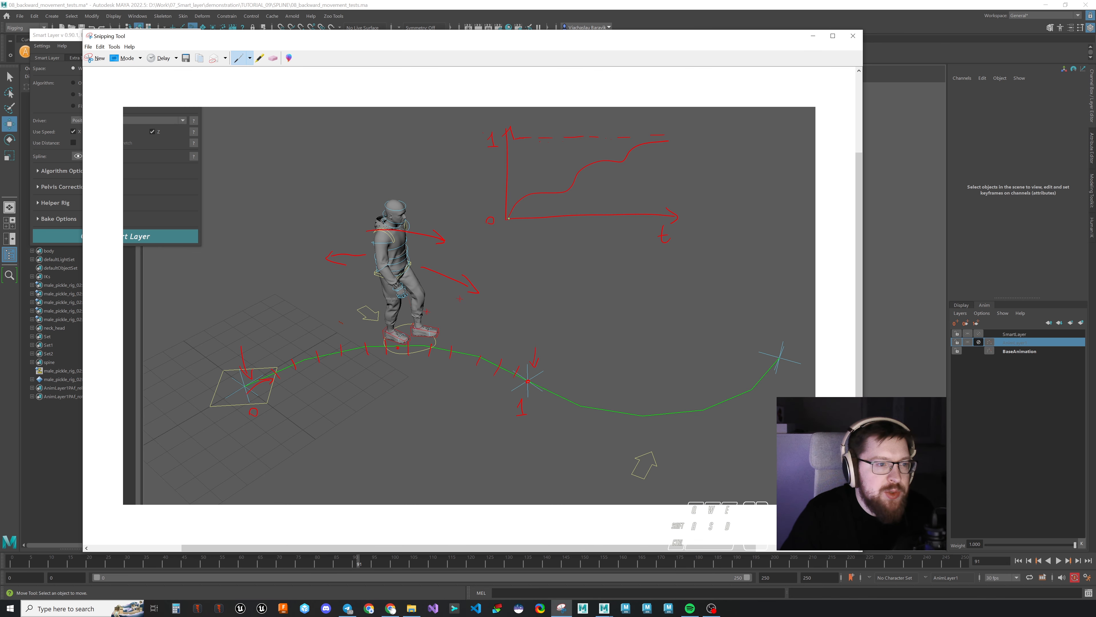
left_click_drag(510, 216, 543, 175)
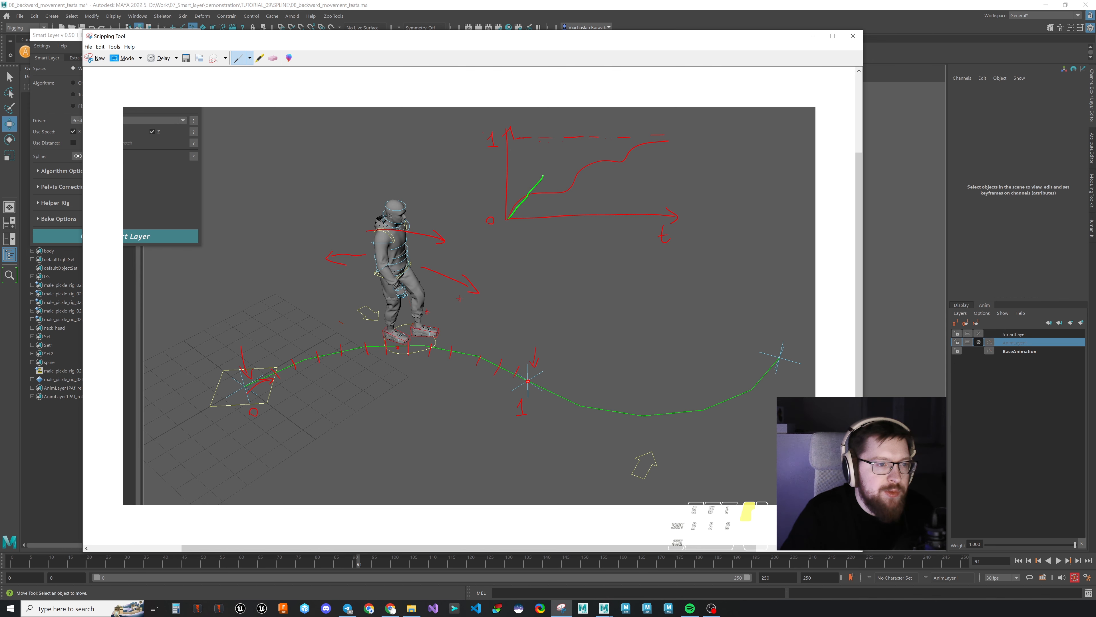
mouse_move(362, 275)
left_mouse_down()
mouse_move(349, 269)
mouse_move(354, 280)
left_mouse_up()
left_click_drag(557, 168, 579, 194)
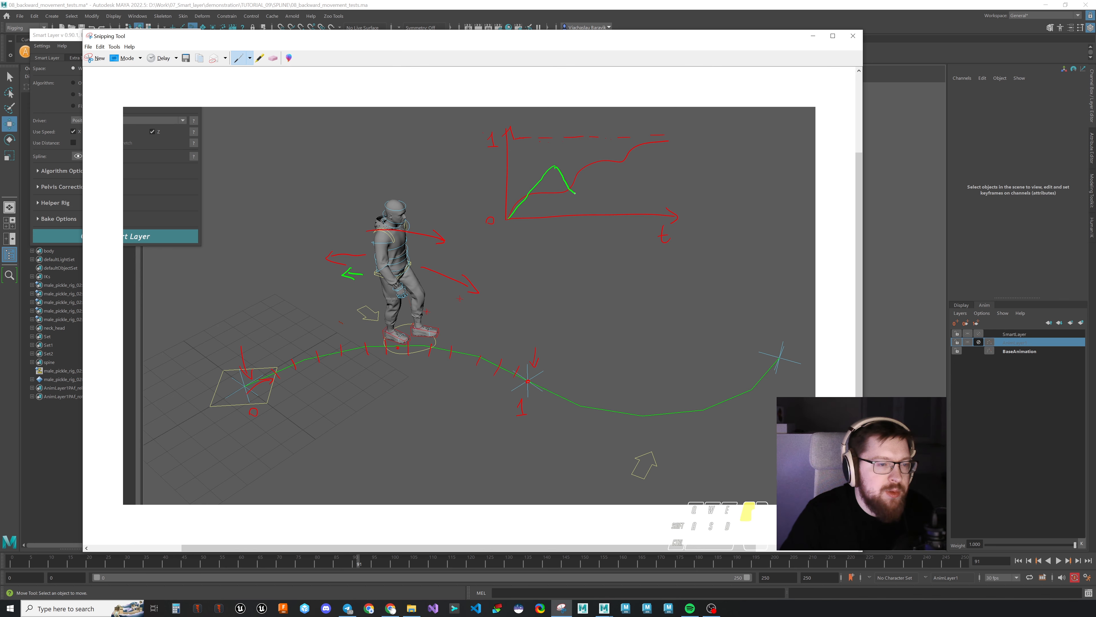
left_click_drag(417, 250, 446, 257)
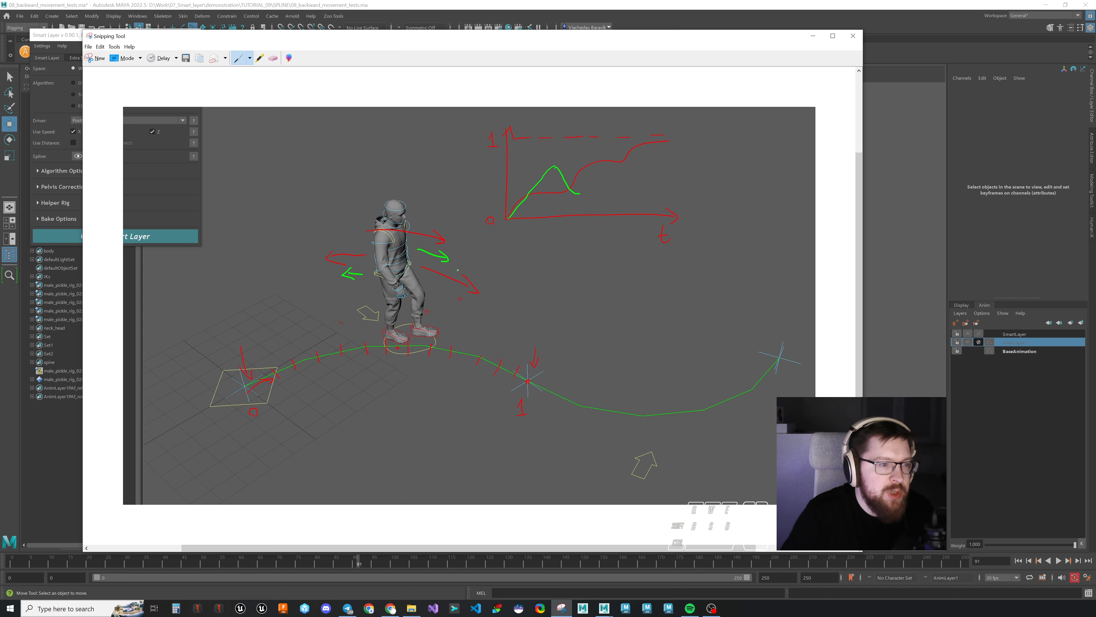
left_click_drag(579, 193, 599, 172)
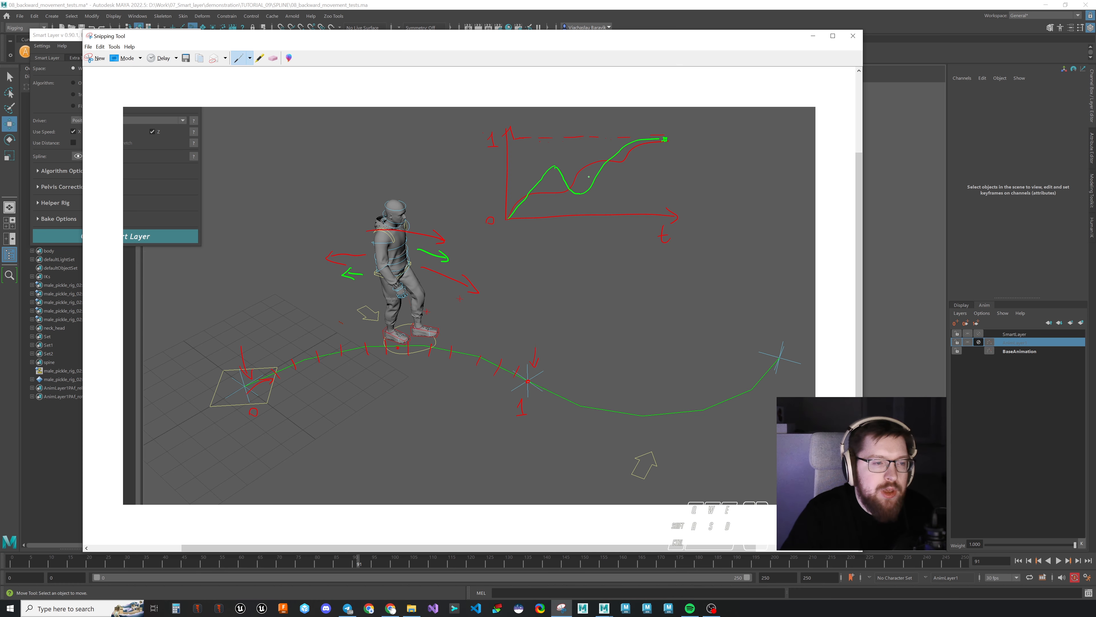
left_click(813, 36)
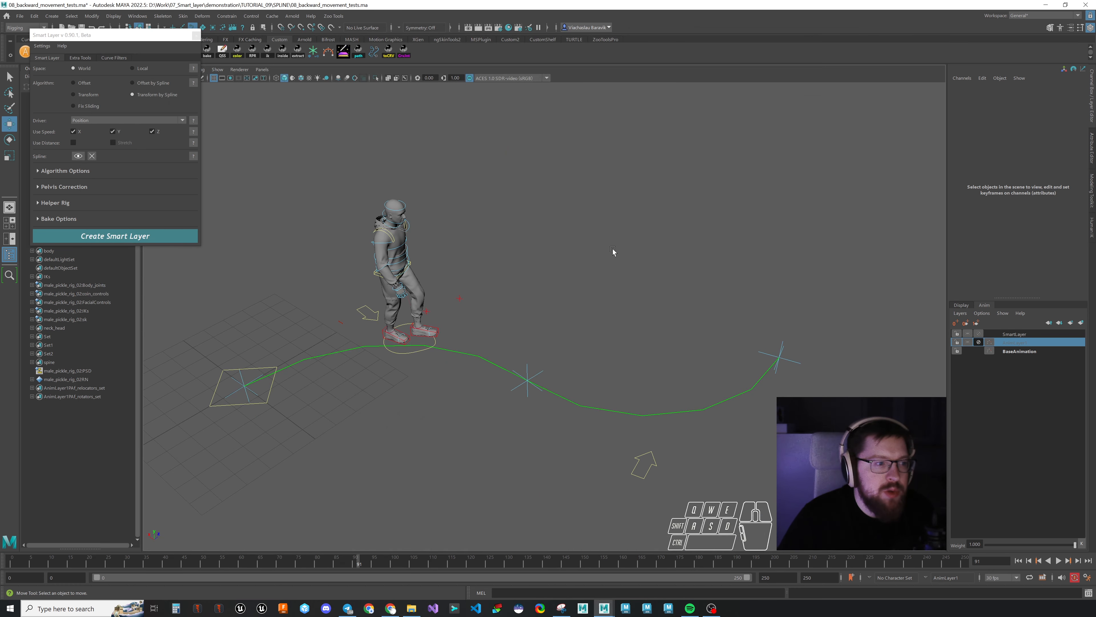
Step: Mute the existing SmartLayer, enable Use Distance, and create another Smart Layer along the spline
left_click(978, 334)
left_click(73, 143)
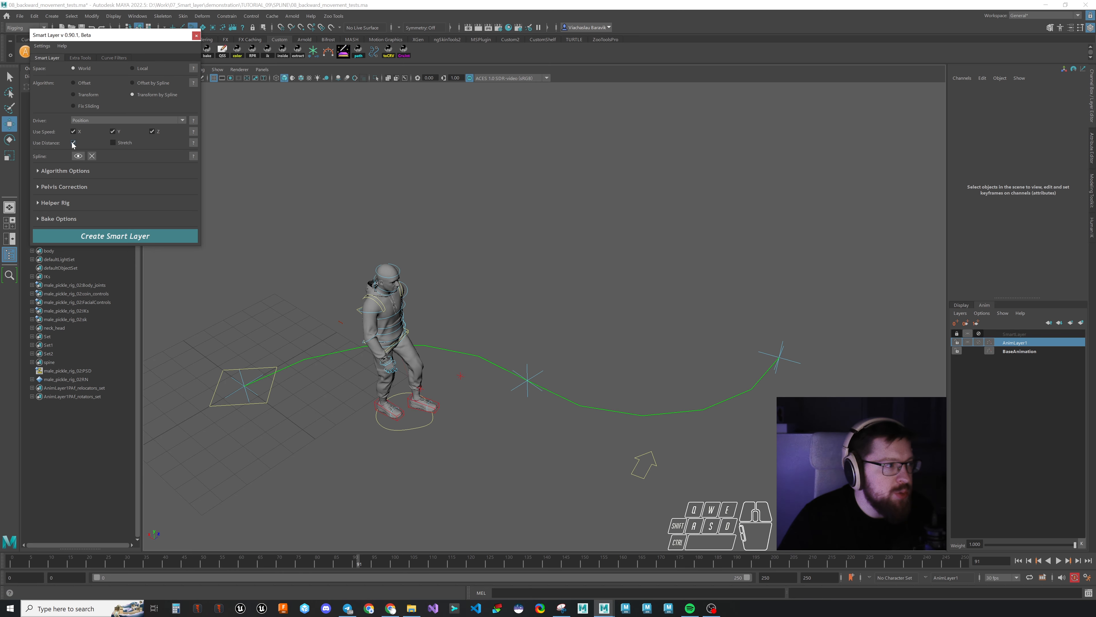
left_click(129, 236)
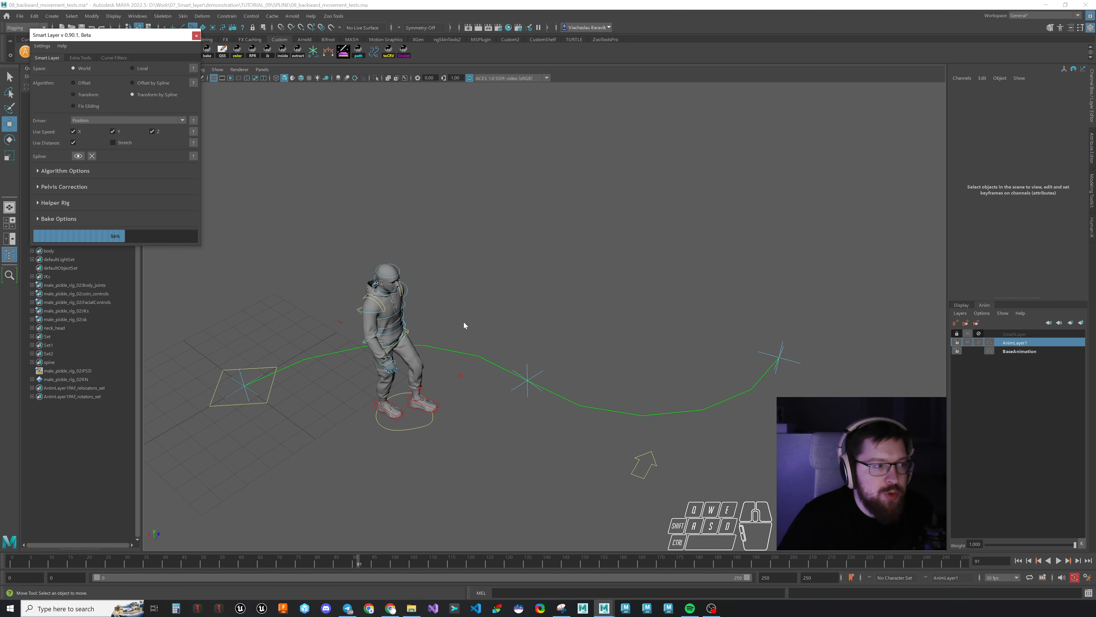
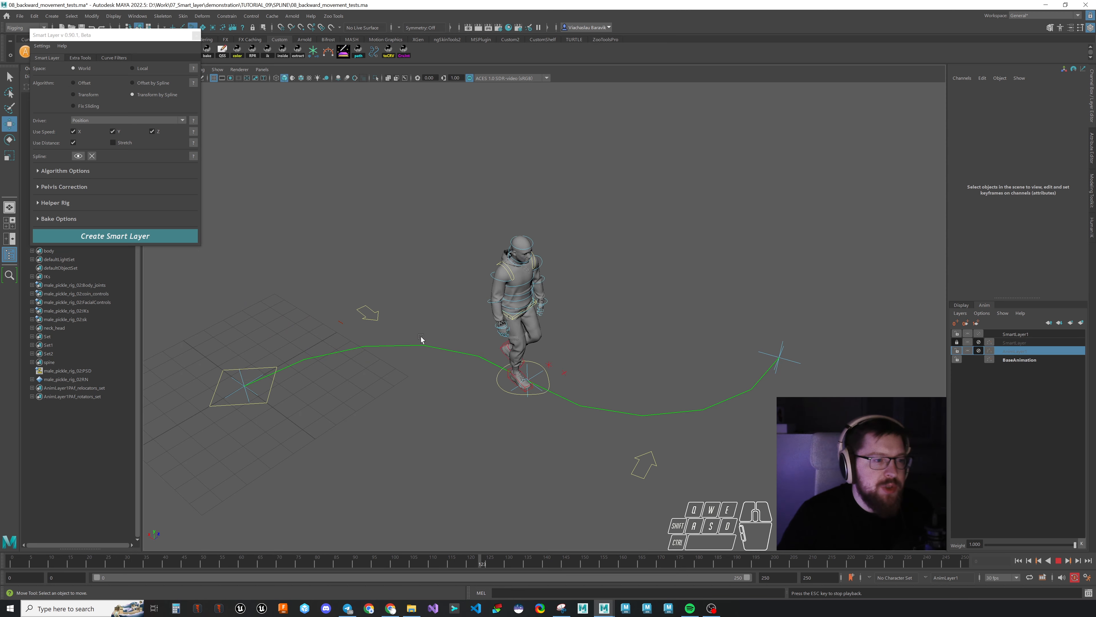
Step: Read the Projected Distance as Weight help, and scrub the distance-based walk to examine the motion along the curve
left_click(162, 155)
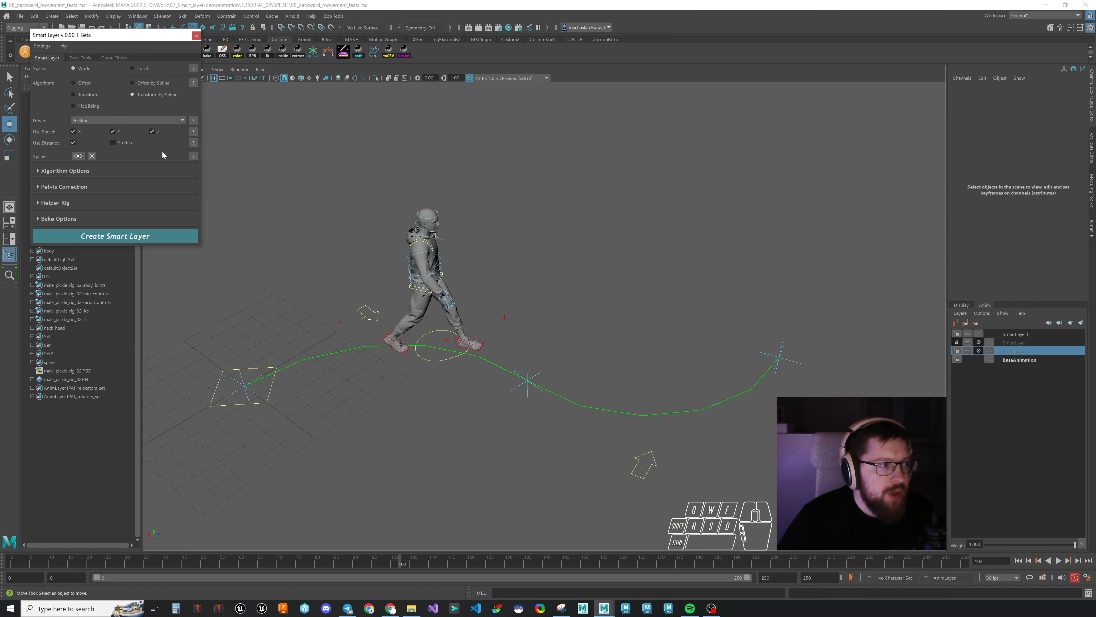
left_click(193, 143)
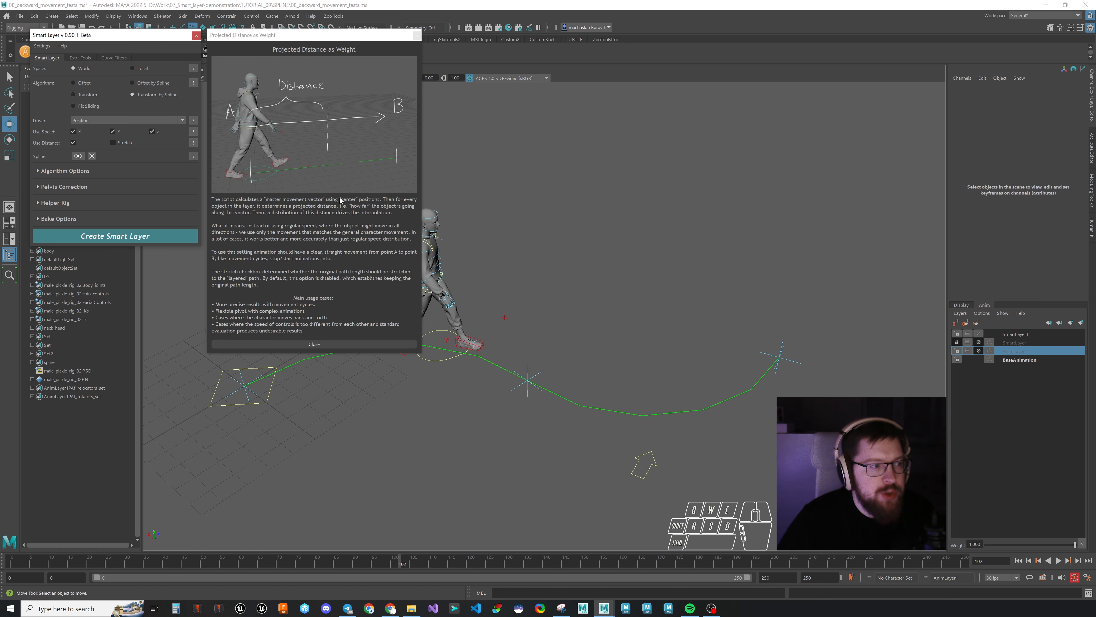
left_click(321, 345)
left_click_drag(388, 564, 161, 577)
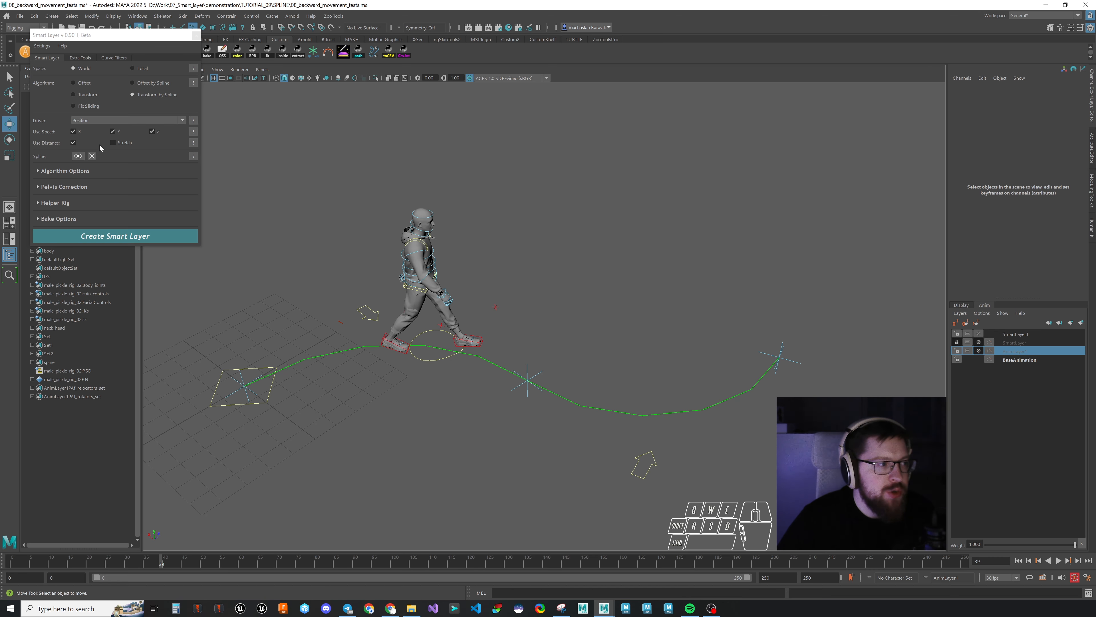
mouse_move(161, 564)
left_mouse_down()
mouse_move(118, 567)
mouse_move(220, 565)
left_mouse_up()
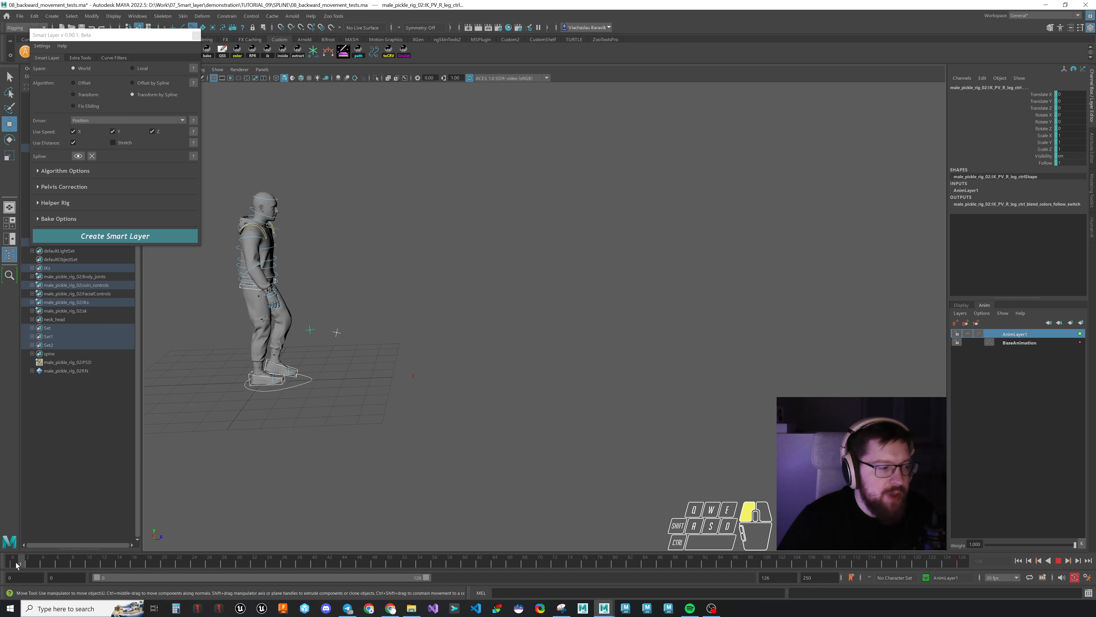
Step: Go to the last frame of the straight walk, select the main control, and choose the Offset algorithm with Use Distance off
mouse_move(16, 564)
left_mouse_down()
mouse_move(529, 539)
mouse_move(338, 532)
mouse_move(962, 558)
left_mouse_up()
left_click(640, 375)
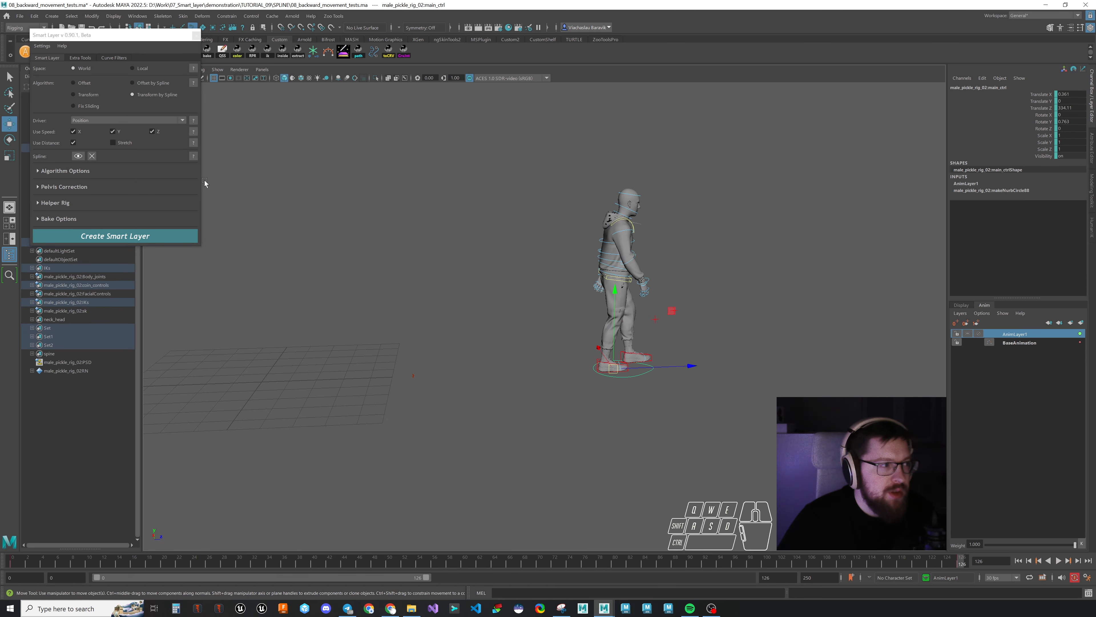
left_click(74, 143)
scroll(588, 308, "down", 1)
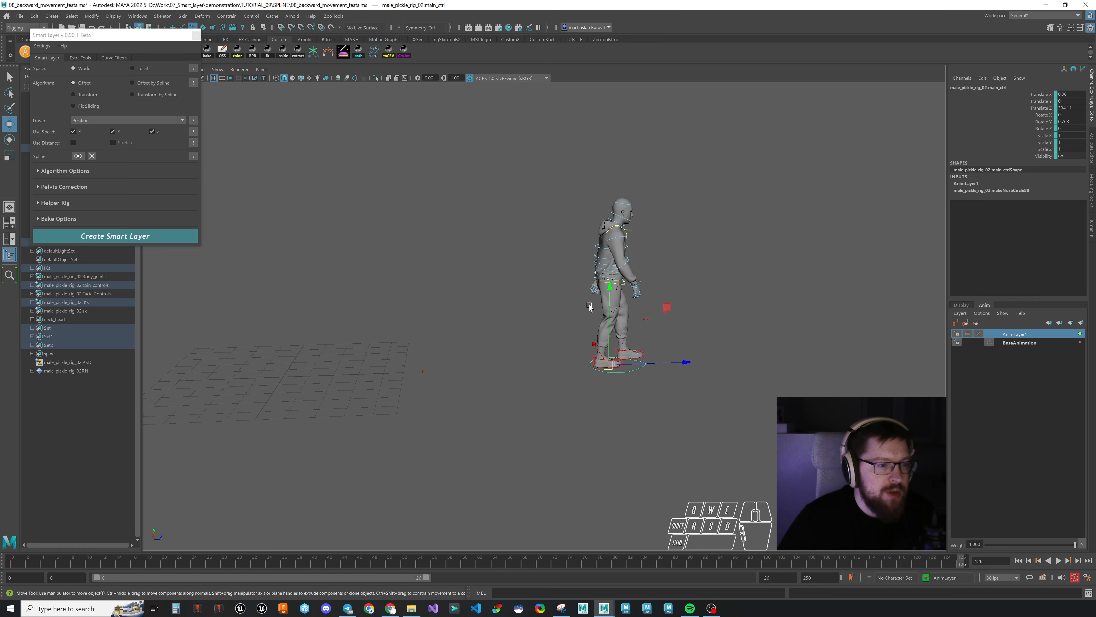
Step: Move the main control forward to Translate Z of about 479, create the offset Smart Layer, and scrub back to frame 11
middle_click_drag(592, 322, 559, 348, "alt")
left_click_drag(649, 387, 775, 388)
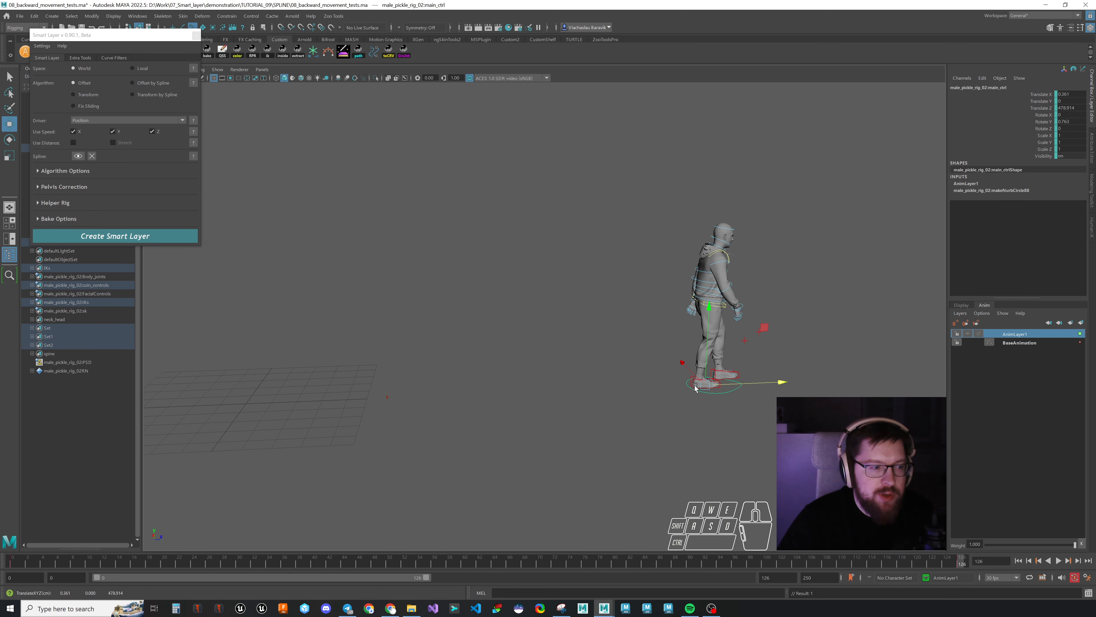
left_click(125, 236)
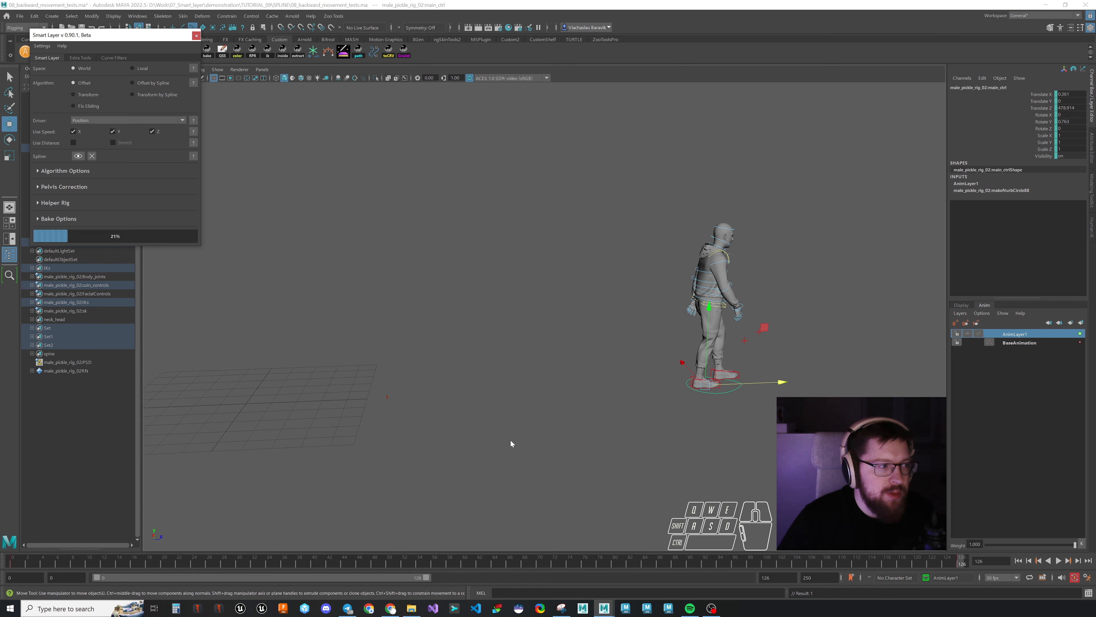
left_click_drag(957, 559, 98, 539)
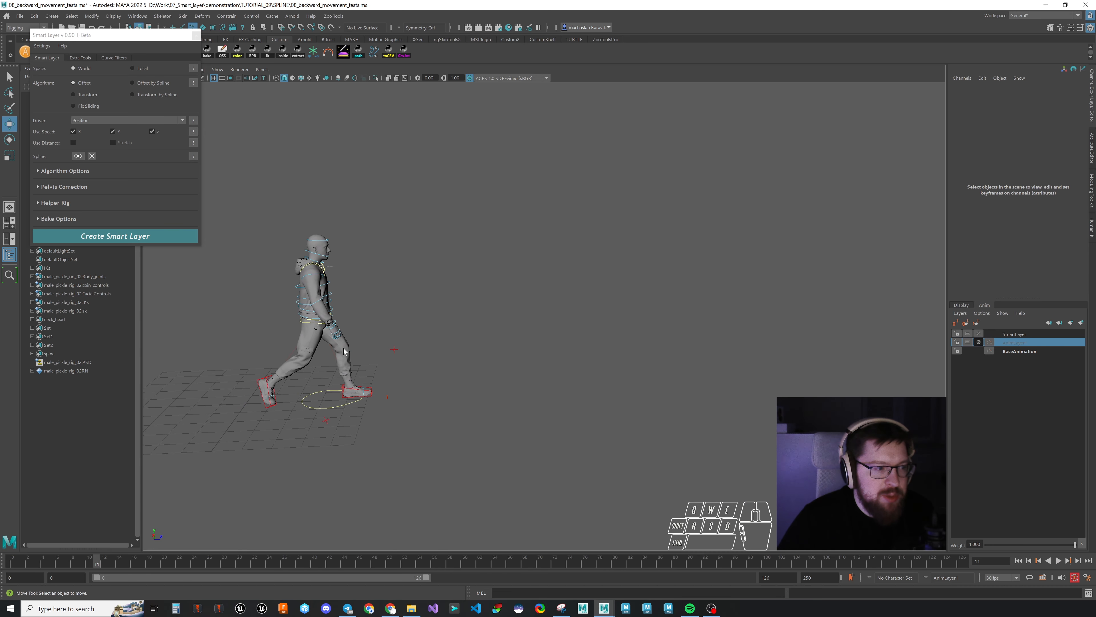
Step: Scrub the offset walk, place the Graph Editor above the character, enable Use Distance, and create another offset Smart Layer
left_click_drag(328, 549, 813, 564)
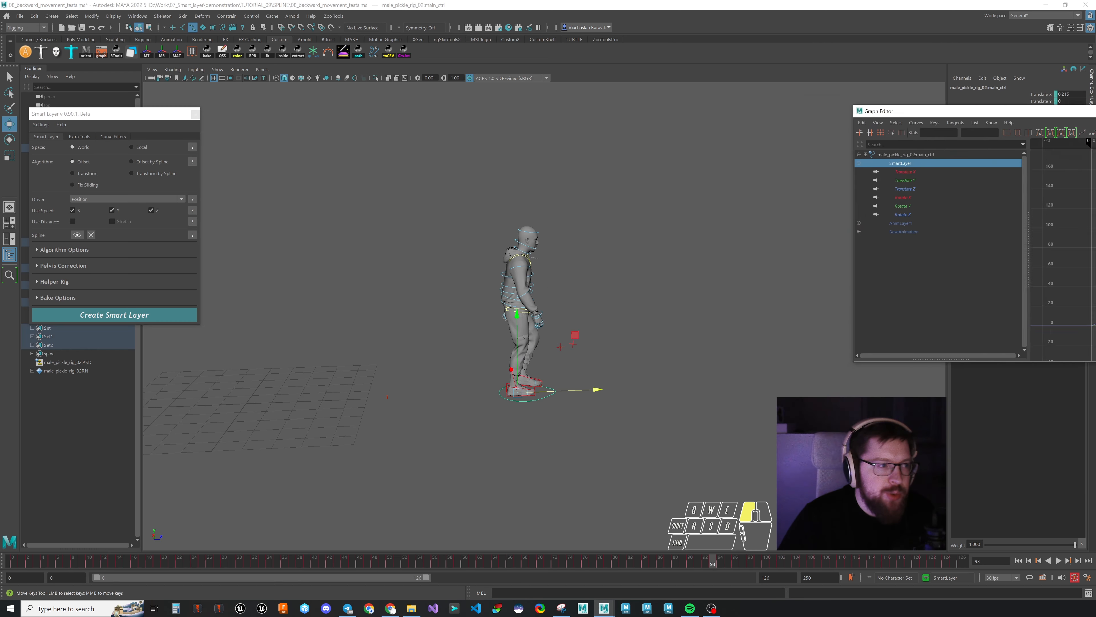
left_click_drag(1095, 113, 377, 32)
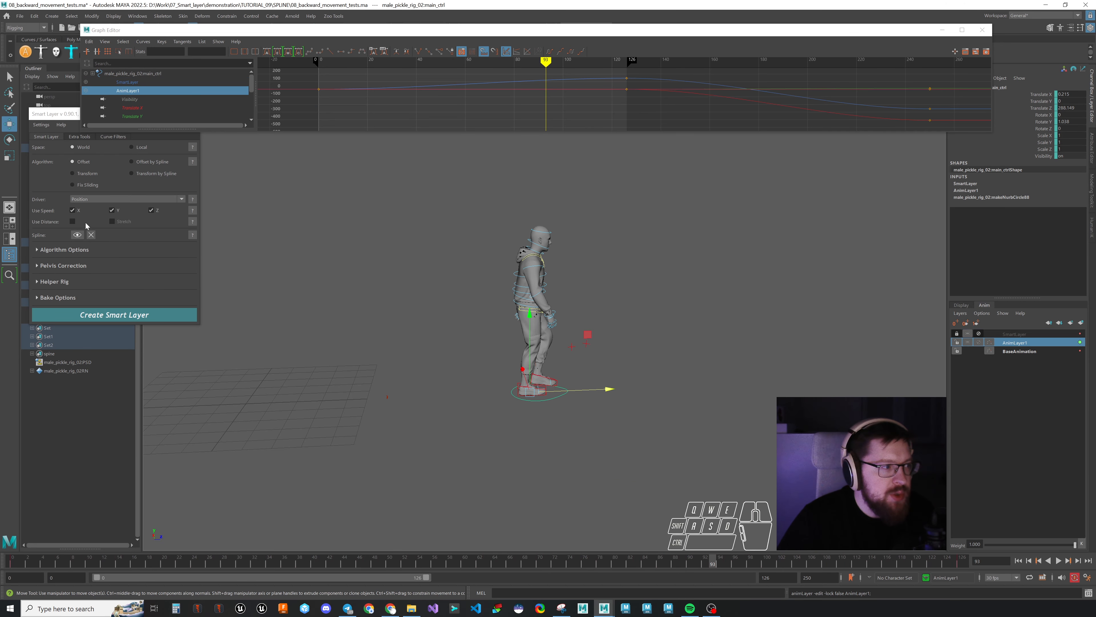
left_click(74, 221)
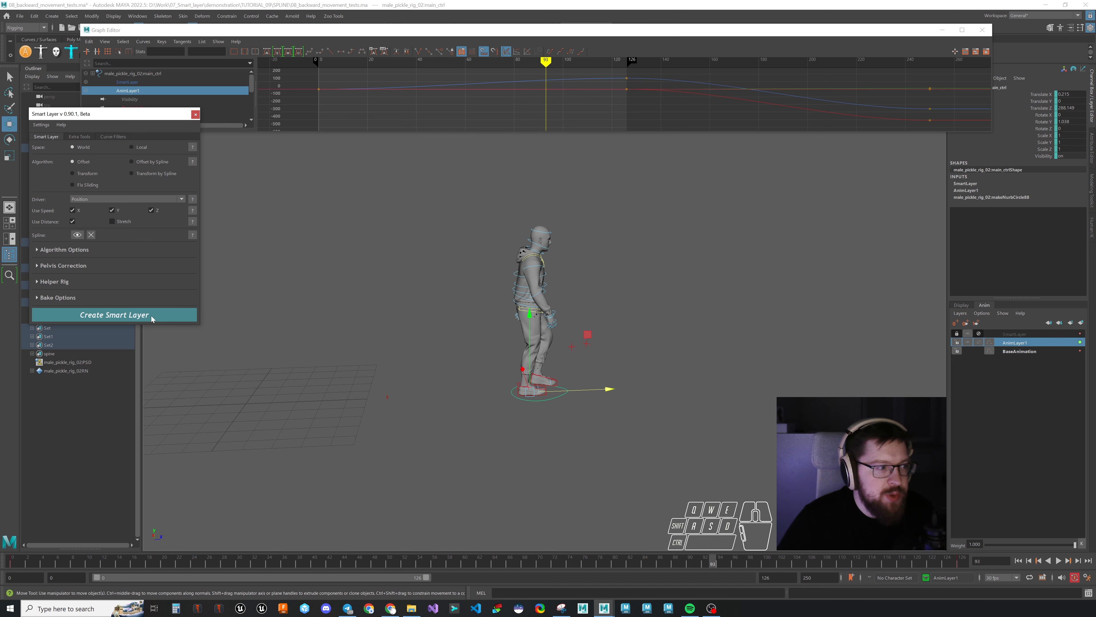
left_click(172, 316)
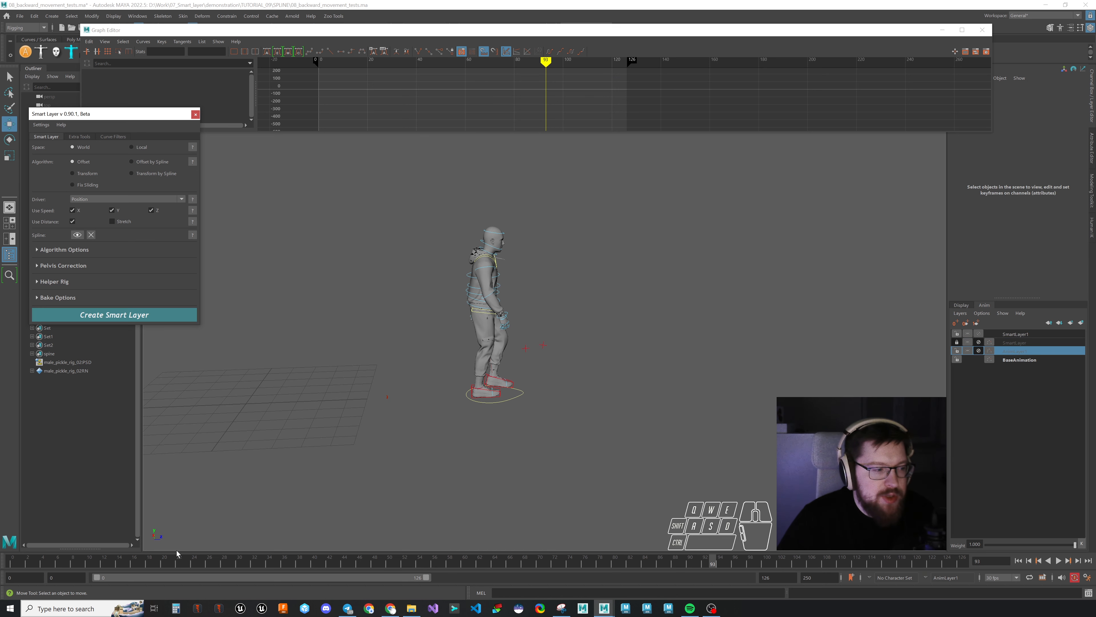
Step: Scrub the distance-based offset walk to its last frame and examine the main control's Translate Z curve on the new Smart Layer
left_click_drag(109, 561, 967, 545)
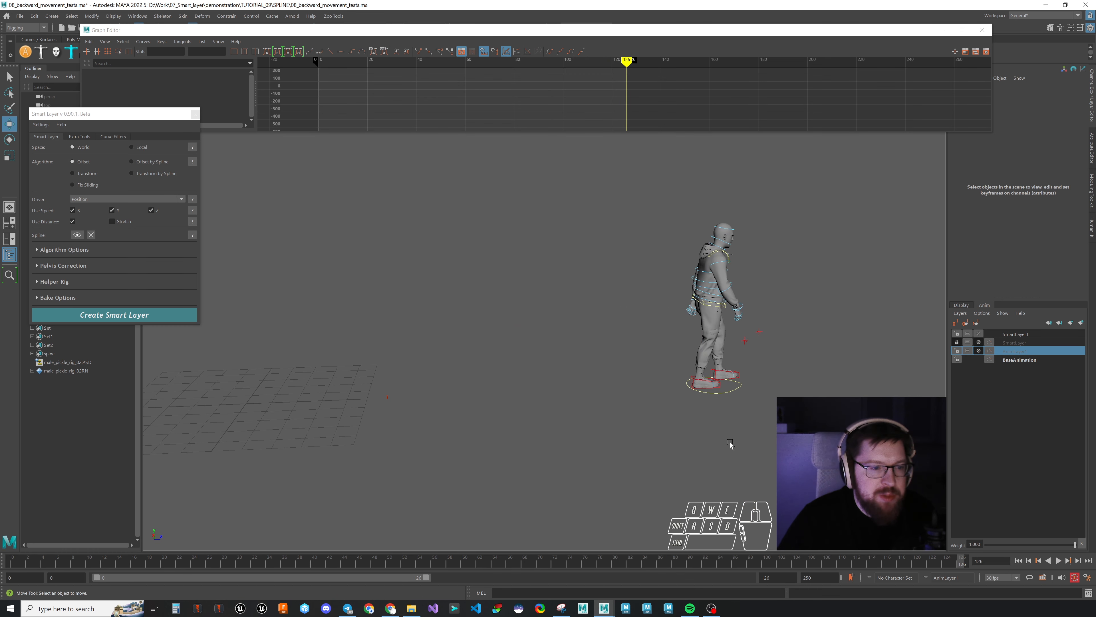
left_click(725, 390)
left_click(1021, 333)
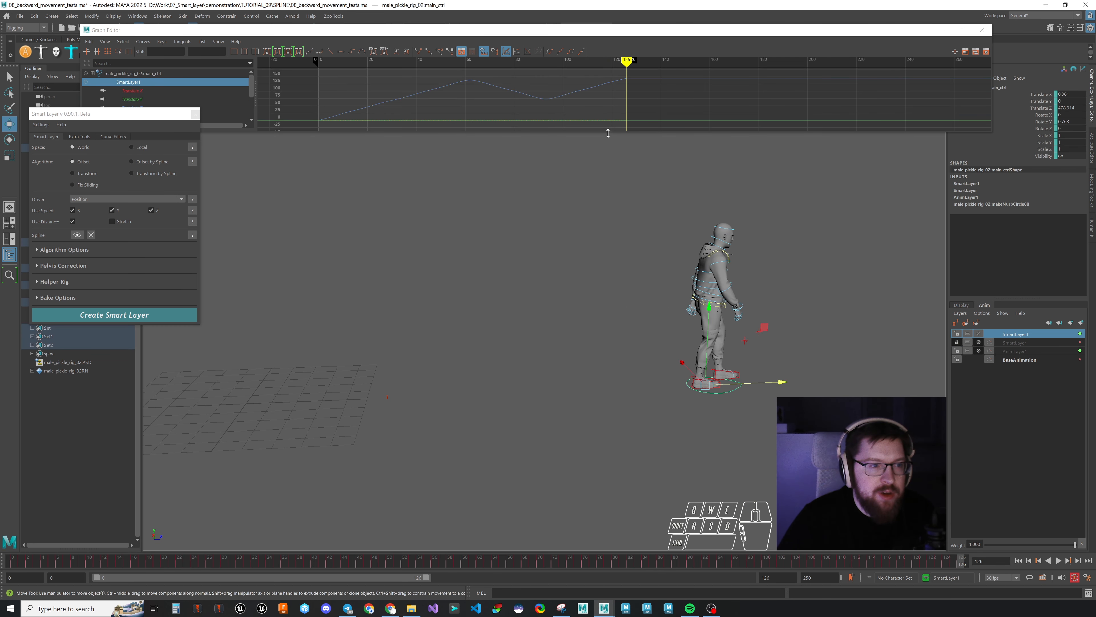
mouse_move(611, 135)
left_mouse_down()
mouse_move(619, 220)
mouse_move(323, 117)
mouse_move(472, 117)
left_mouse_up()
left_click_drag(472, 75, 625, 93)
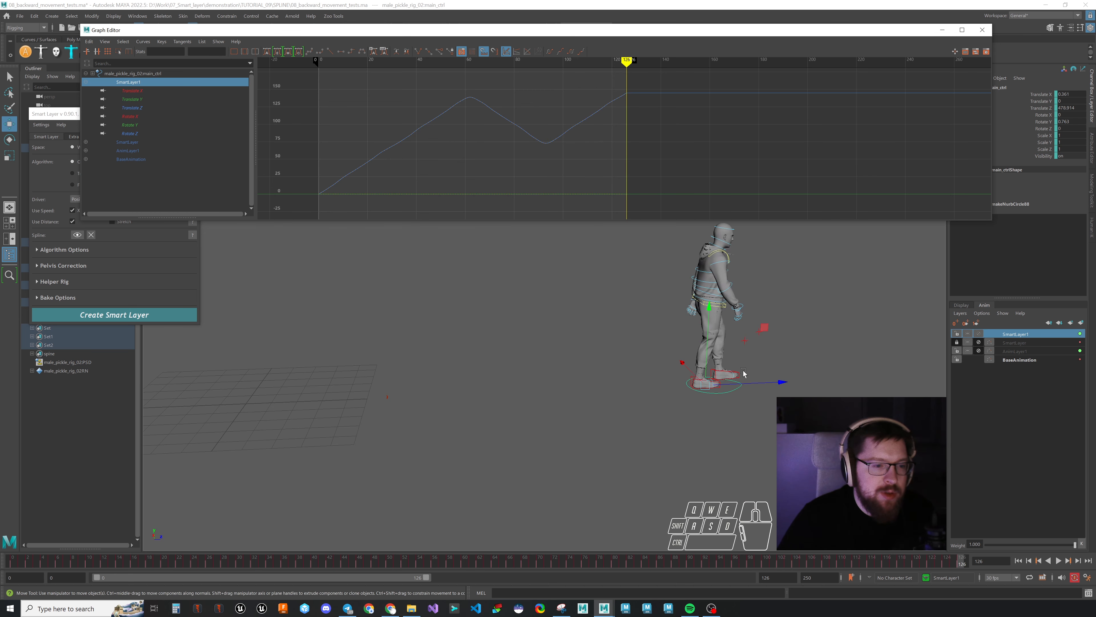
Step: Return to frame 0, rearrange the Graph Editor and Smart Layer windows, and scrub the walk against its offset curve
left_click_drag(881, 564, 10, 564)
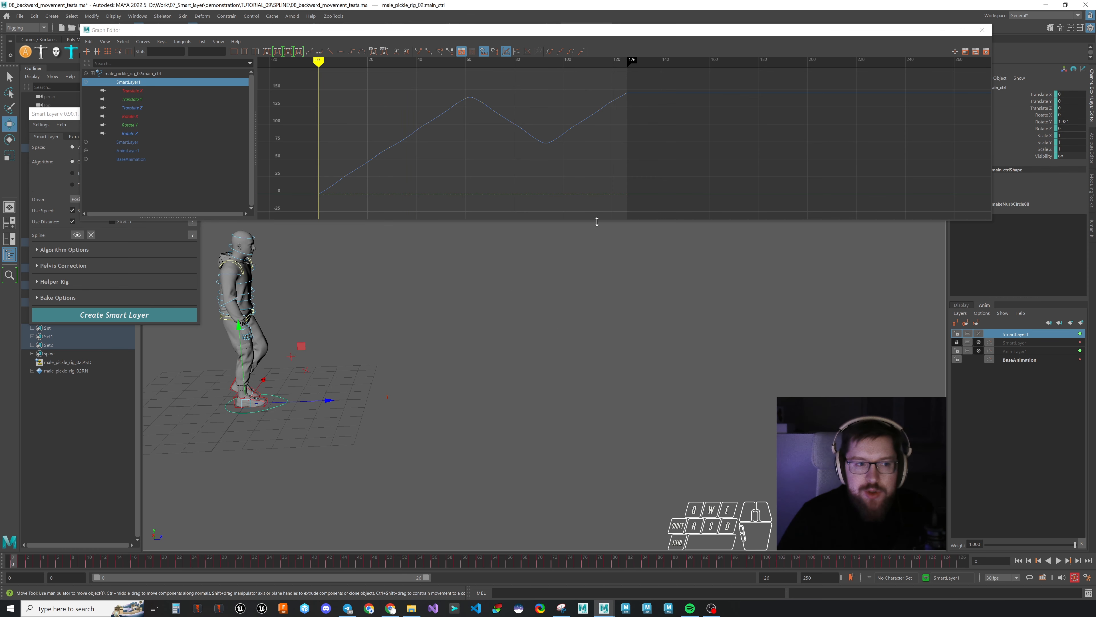
left_click_drag(597, 221, 589, 133)
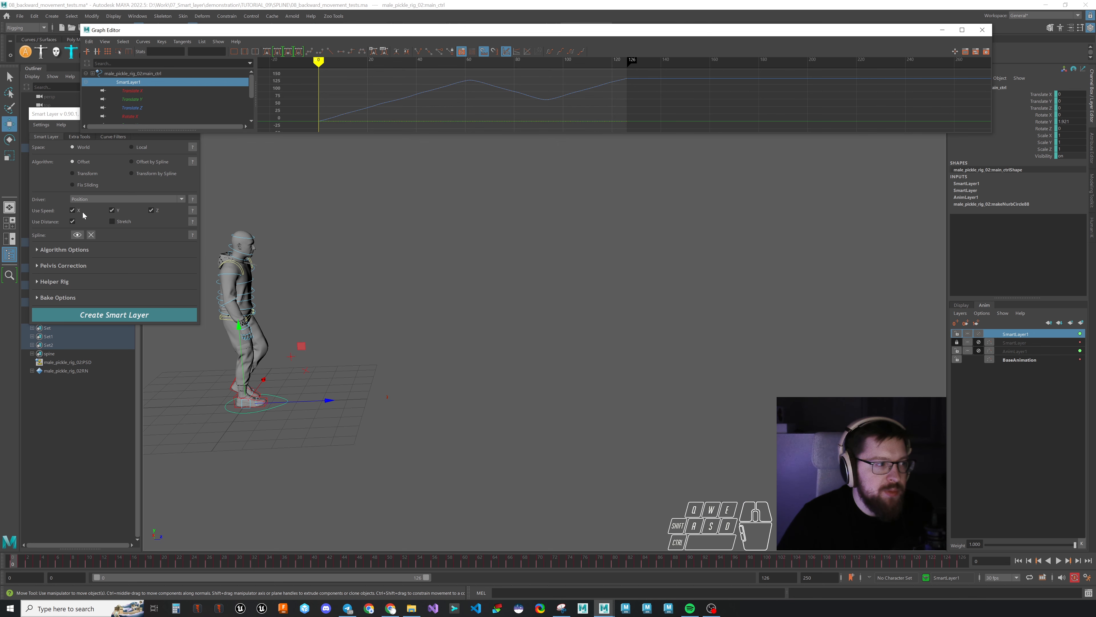
left_click_drag(63, 117, 60, 235)
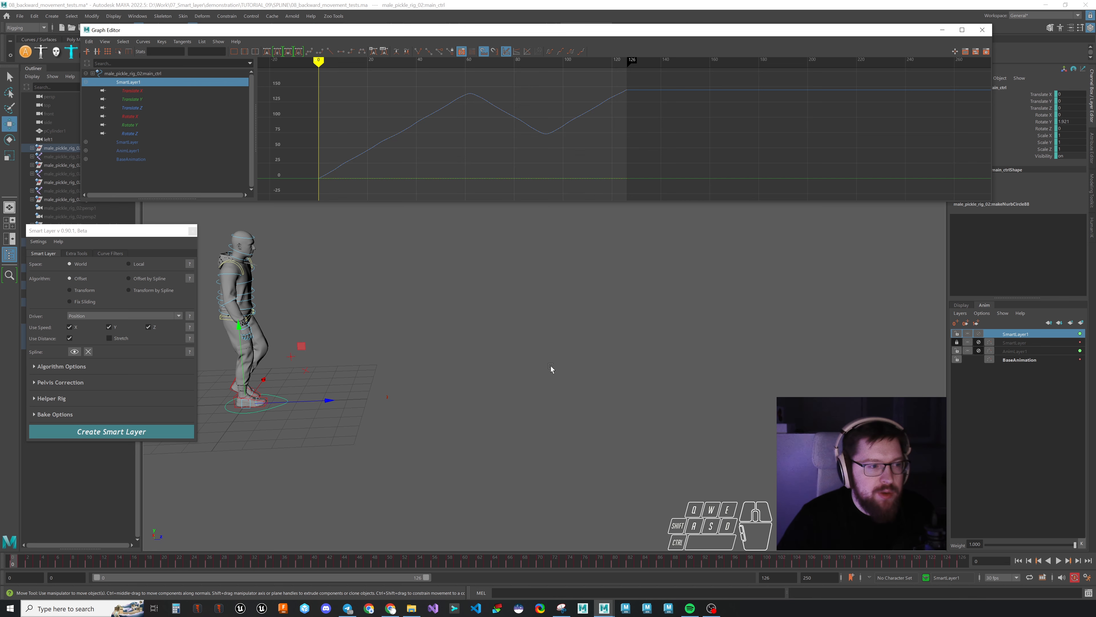
left_click_drag(19, 560, 705, 562)
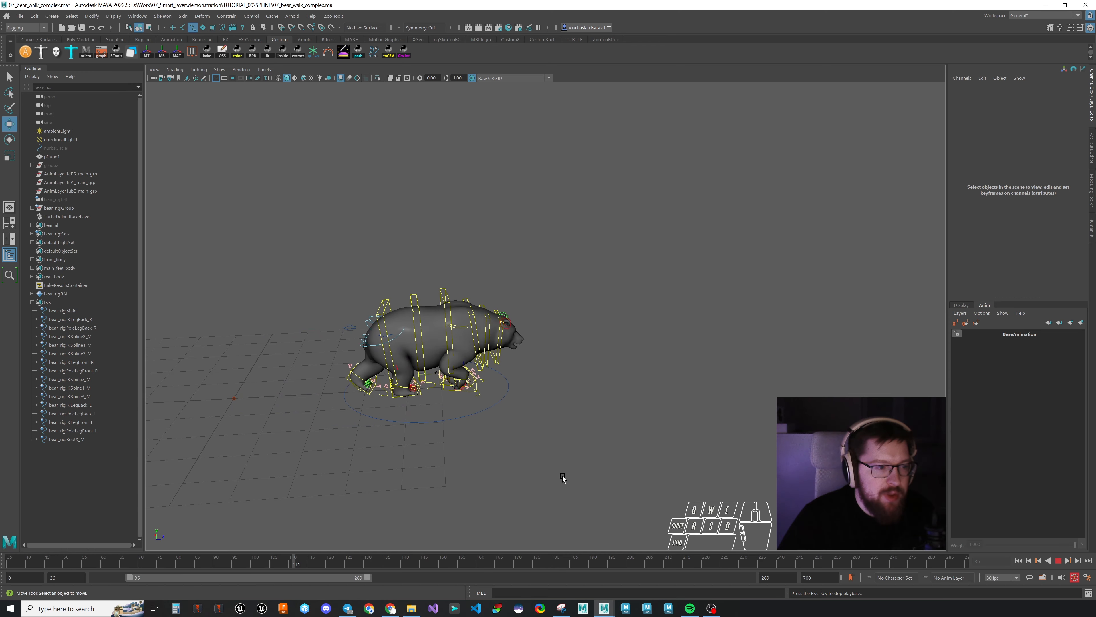
Step: Examine the bear's original walk by orbiting and scrubbing through the timeline, minimizing the annotated Snipping Tool capture along the way
left_click_drag(533, 446, 569, 438, "alt")
middle_click_drag(569, 438, 511, 430, "alt")
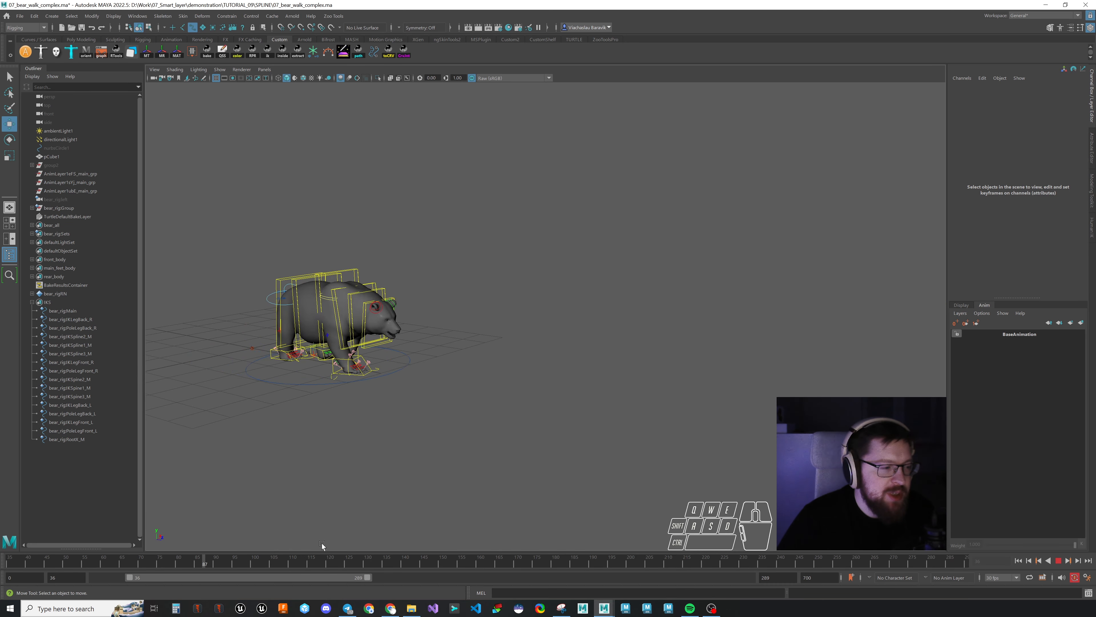
mouse_move(325, 560)
left_mouse_down()
mouse_move(496, 560)
mouse_move(180, 561)
mouse_move(478, 564)
mouse_move(454, 563)
left_mouse_up()
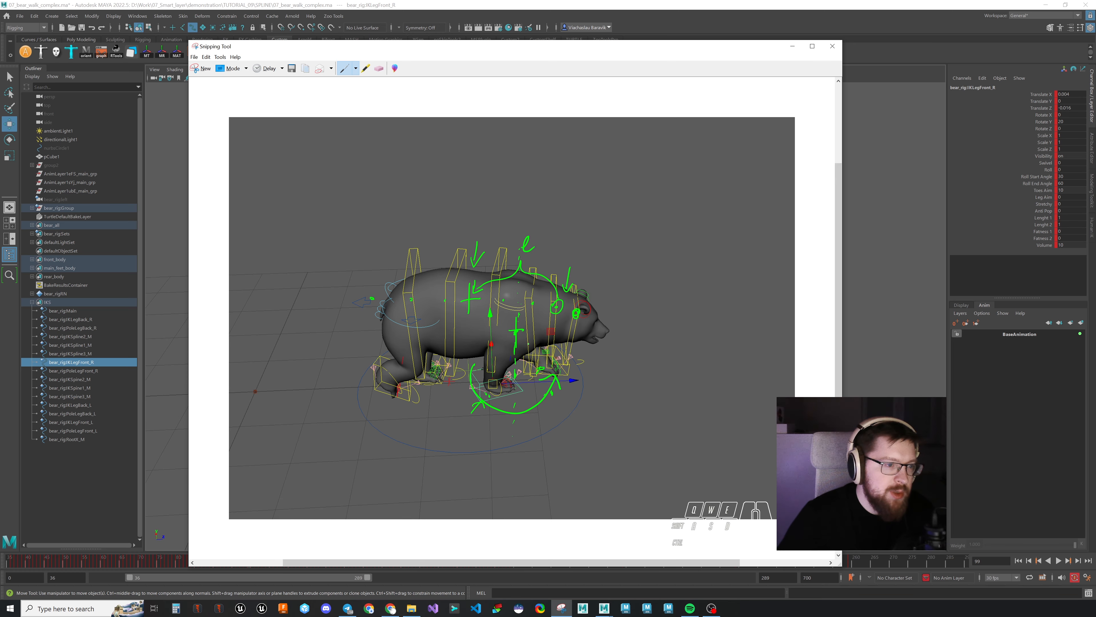
left_click(793, 46)
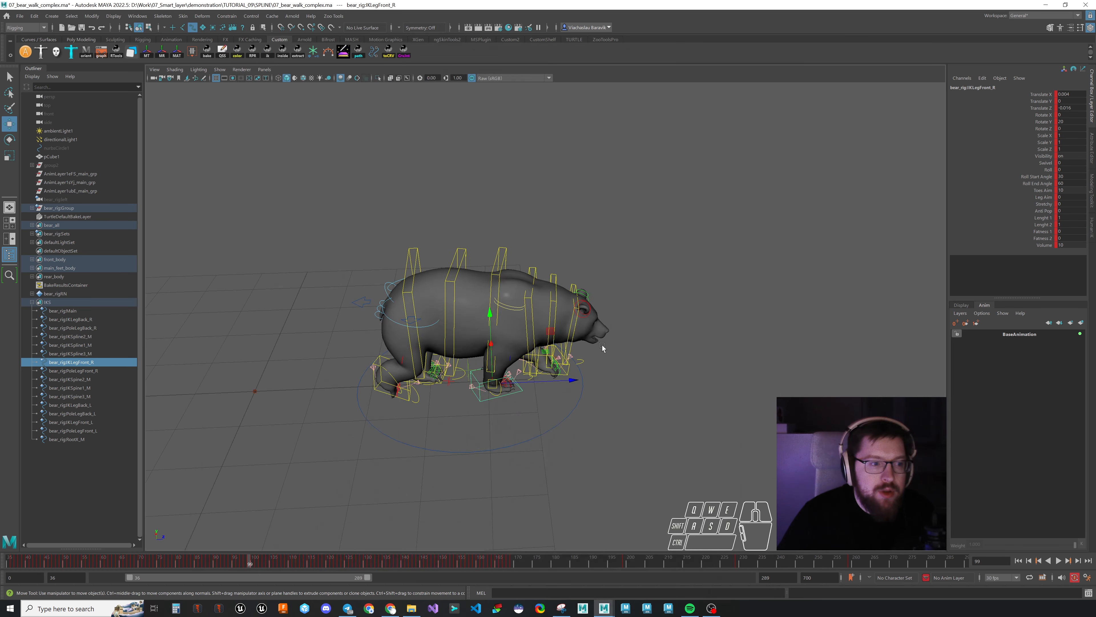
scroll(524, 331, "down", 3)
middle_click_drag(524, 332, 456, 358, "alt")
left_click_drag(260, 567, 827, 571)
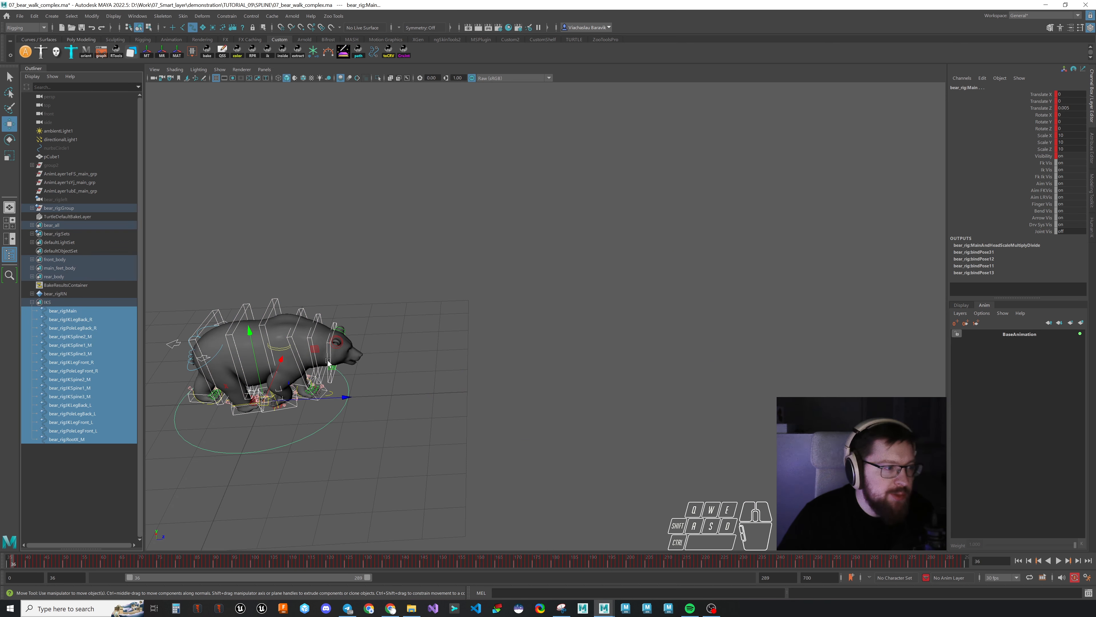
Step: Add the selected bear controls to a new animation layer, and create a helper rig with 4 segments for the main control
left_click(1082, 322)
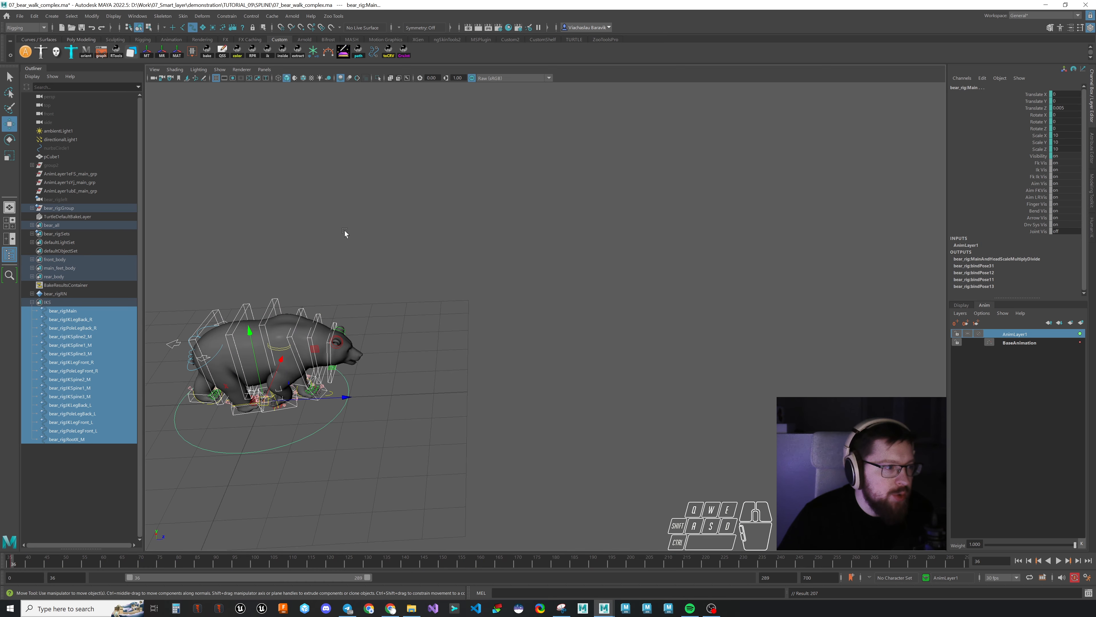
left_click(344, 233)
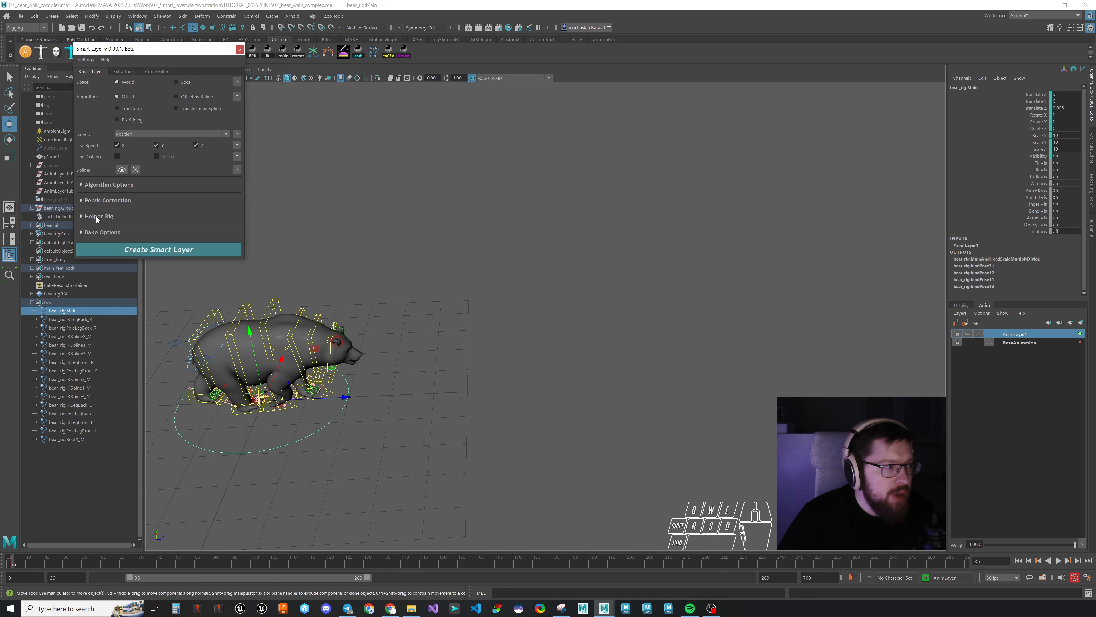
left_click(95, 216)
left_click_drag(130, 239, 115, 238)
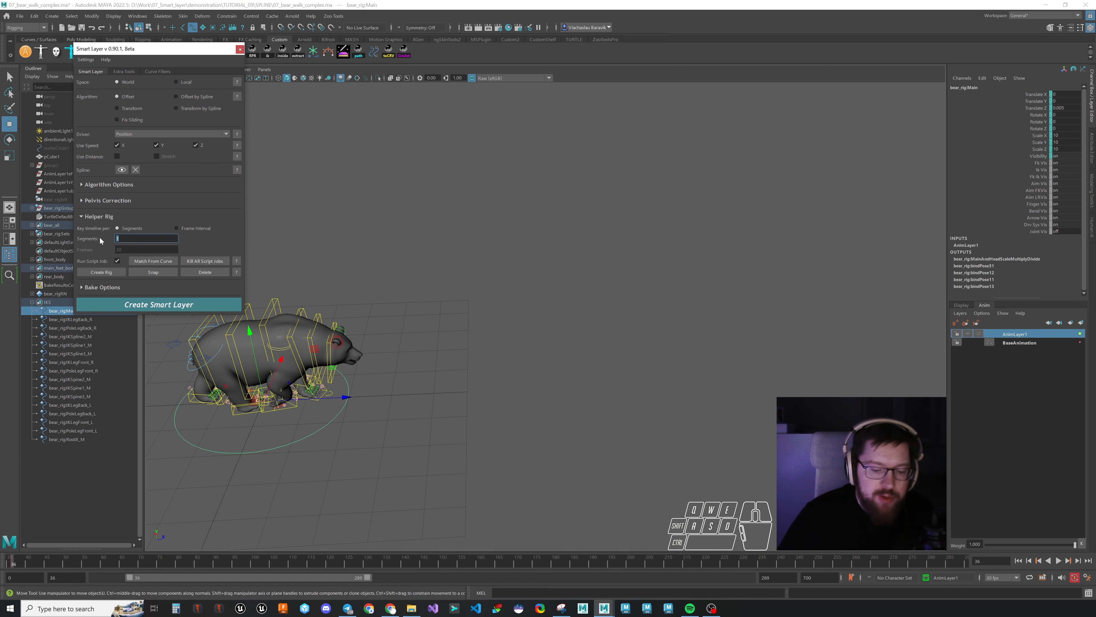
type("3")
key("BackSpace")
type("4")
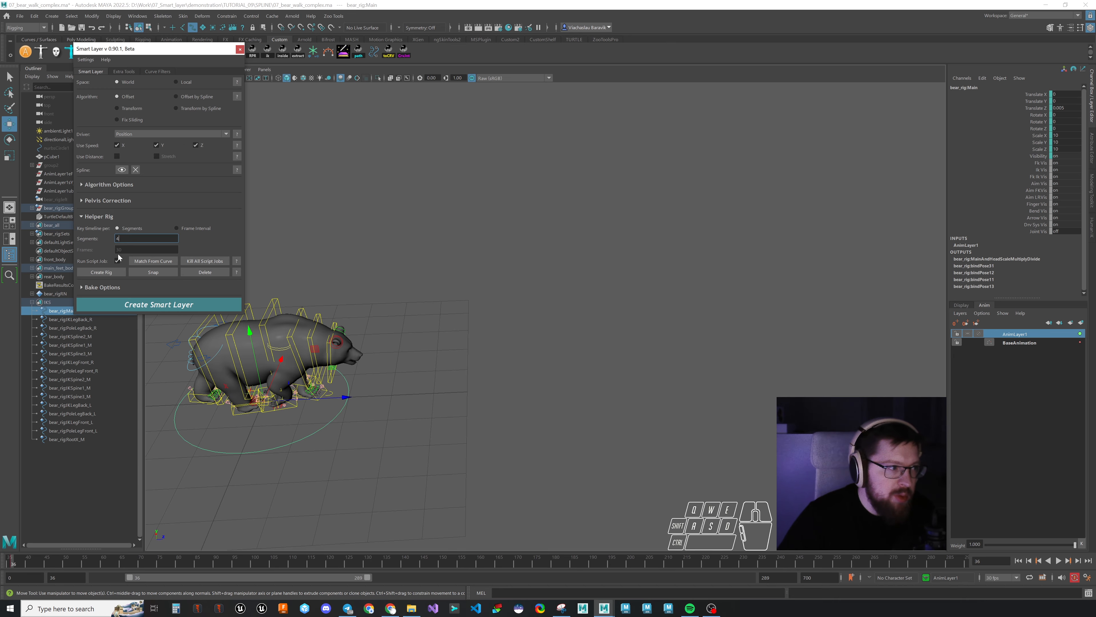
left_click(114, 271)
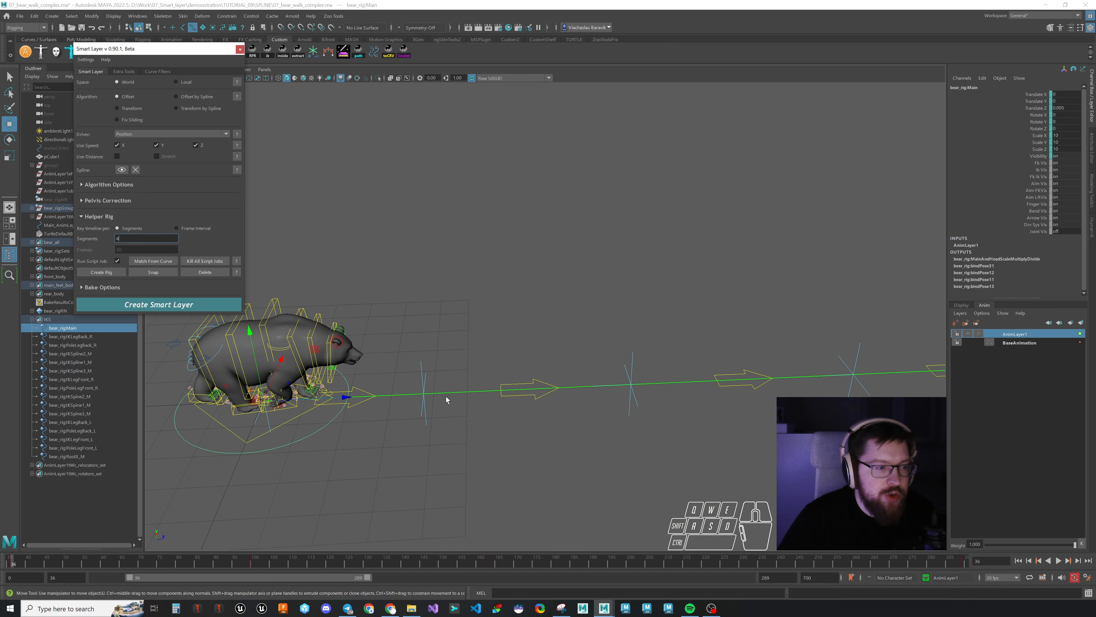
Step: Rotate the helper rig's first two rotators together about -95 degrees around Y
left_click_drag(529, 393, 509, 397, "alt")
key("e")
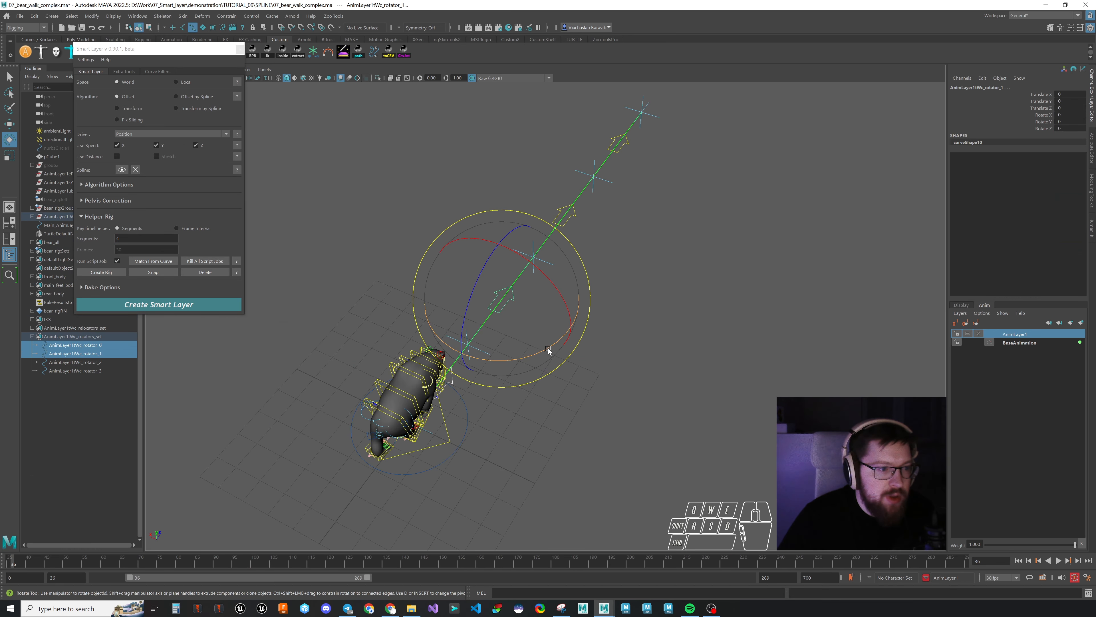
left_click_drag(548, 348, 242, 403)
key("w")
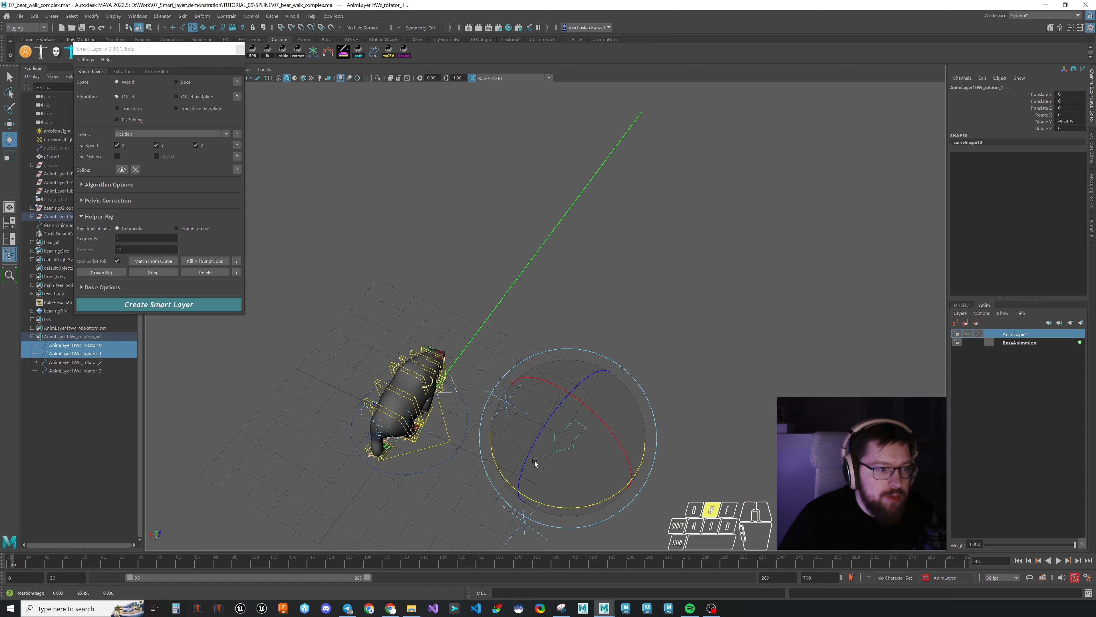
Step: Rotate a single helper rotator slightly around the vertical axis to refine the path's first bend
middle_click_drag(619, 423, 619, 274, "alt")
left_click(570, 328)
key("e")
left_click_drag(610, 387, 575, 395)
left_click(497, 414)
scroll(449, 420, "down", 1)
middle_click_drag(449, 421, 518, 347, "alt")
Step: Rotate the helper rig's remaining rotators around the vertical axis to finish an S-shaped path
left_click(509, 339)
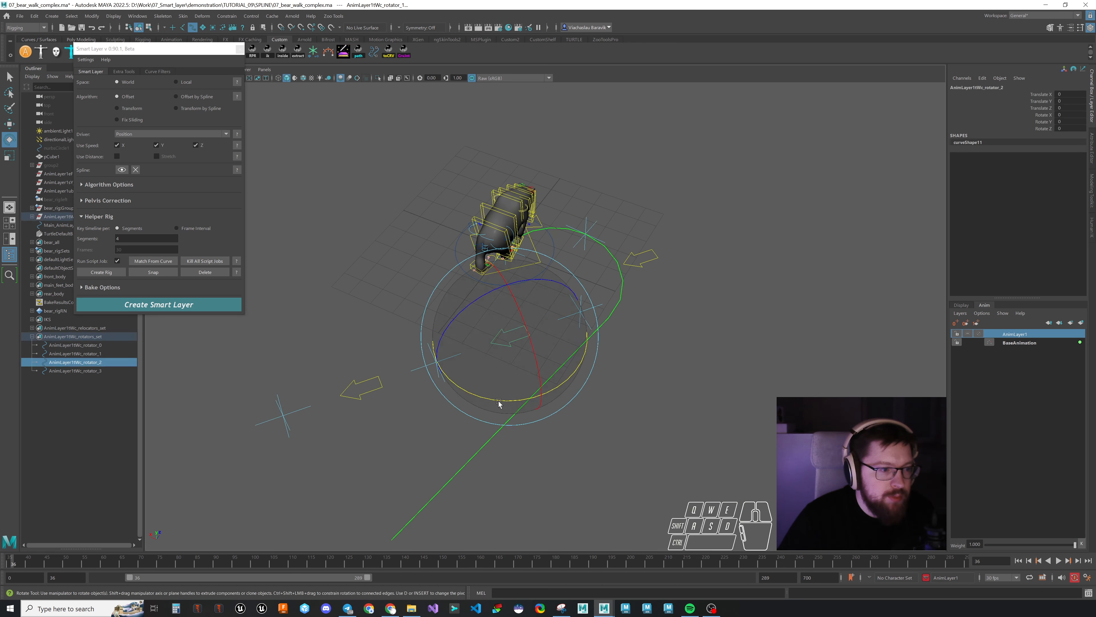
left_click_drag(498, 401, 593, 377)
key("w")
left_click_drag(592, 296, 632, 303, "alt")
left_click(639, 359)
key("e")
left_click_drag(627, 403, 562, 418)
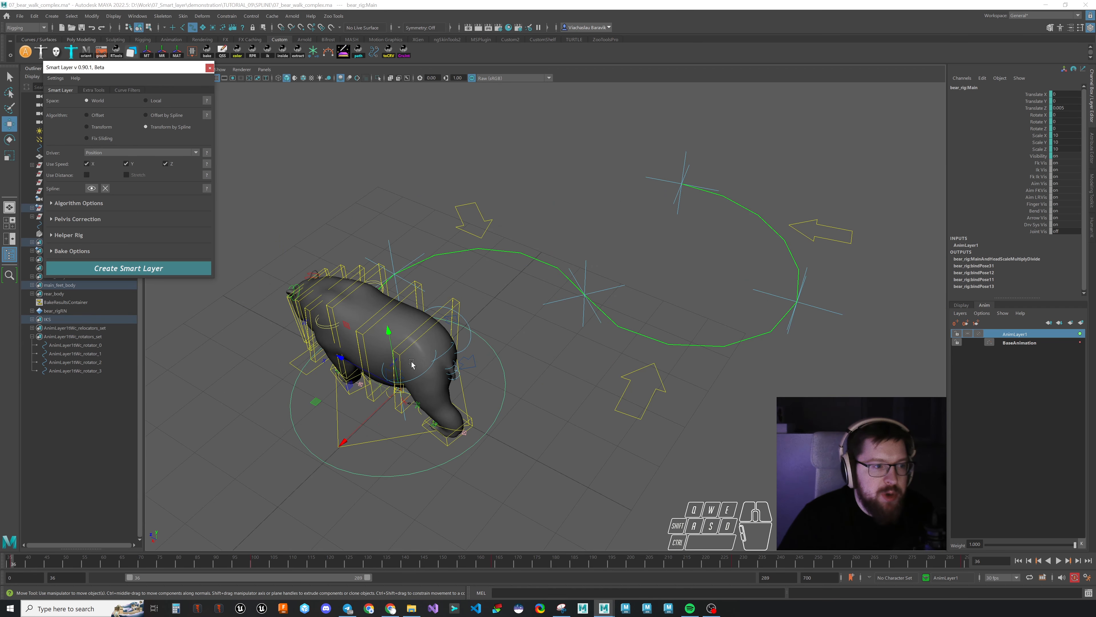
Step: Set bear_rig:Main as the center object, enable Flexible Pivot and Use Distance, and create the Smart Layer along the spline
left_click(79, 203)
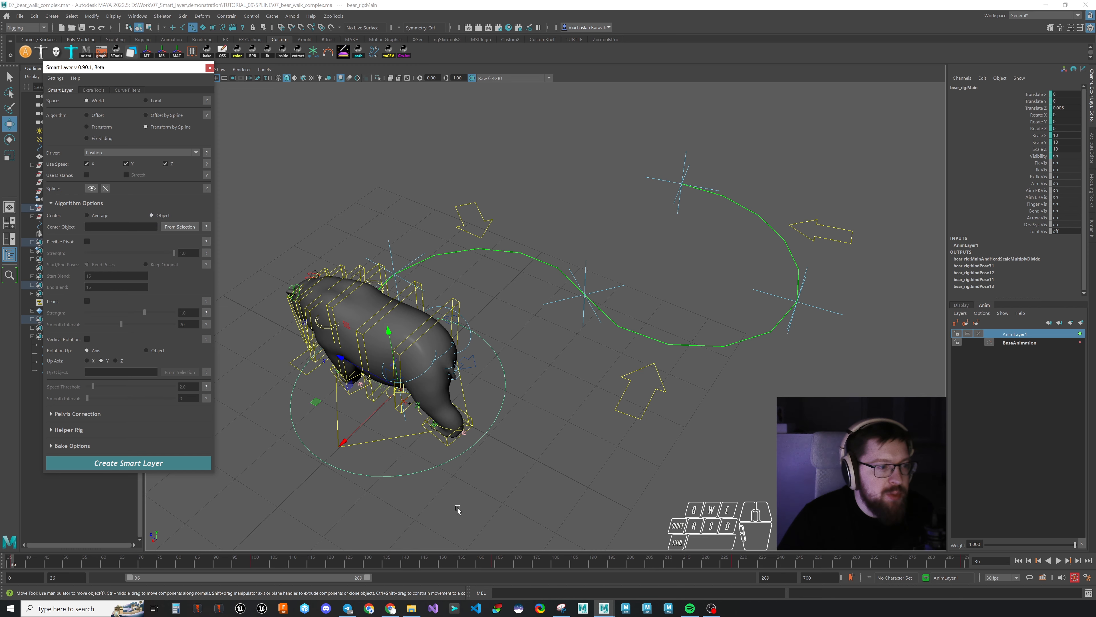
left_click(174, 229)
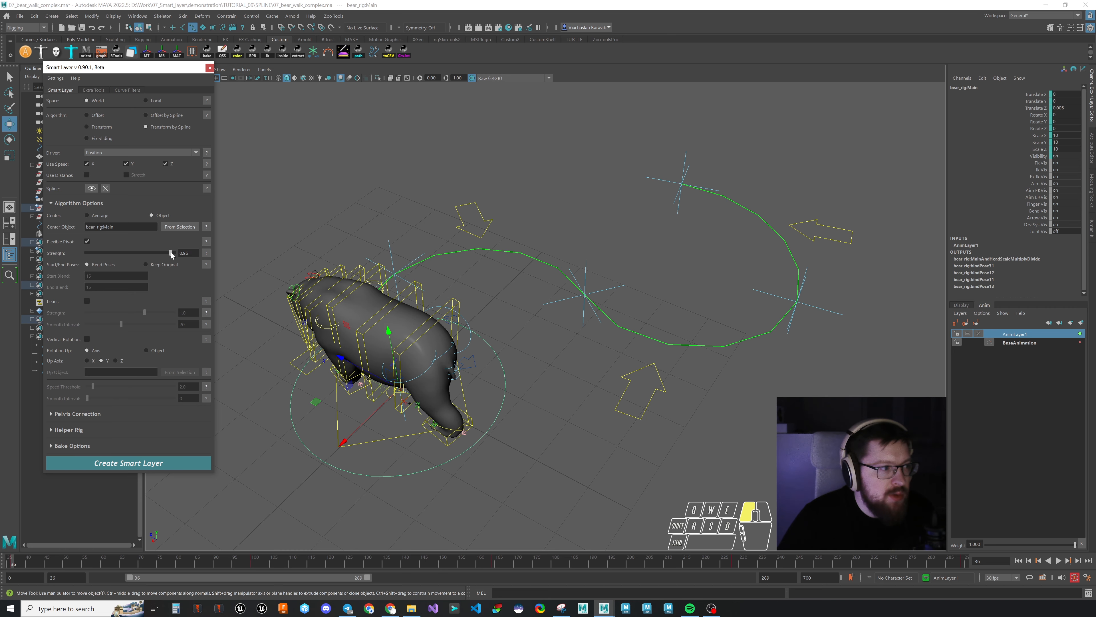
left_click(70, 203)
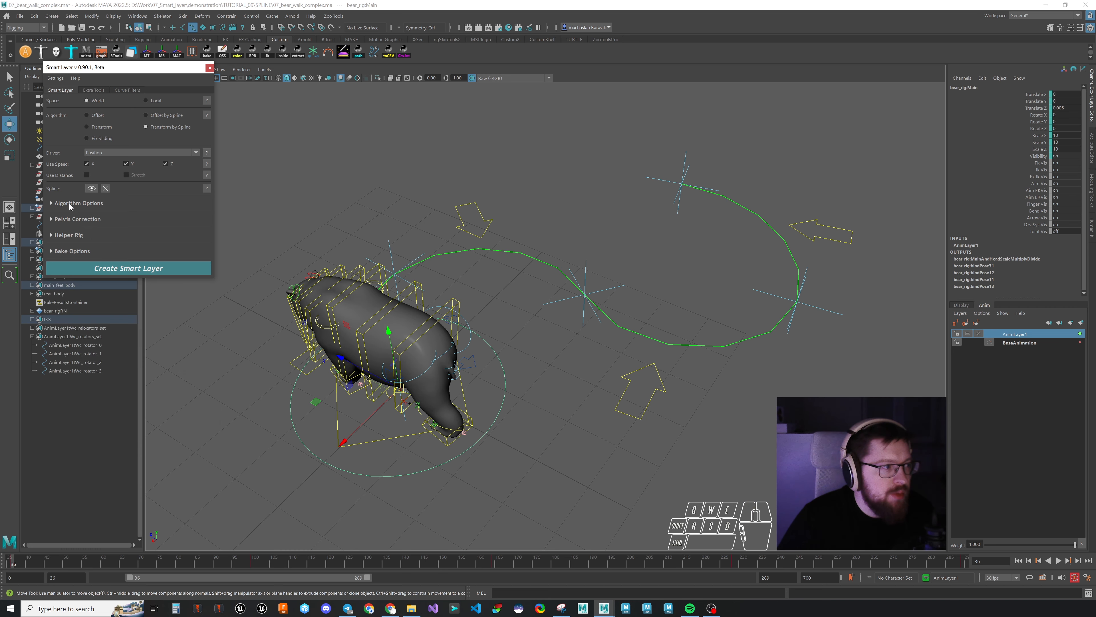
left_click(87, 175)
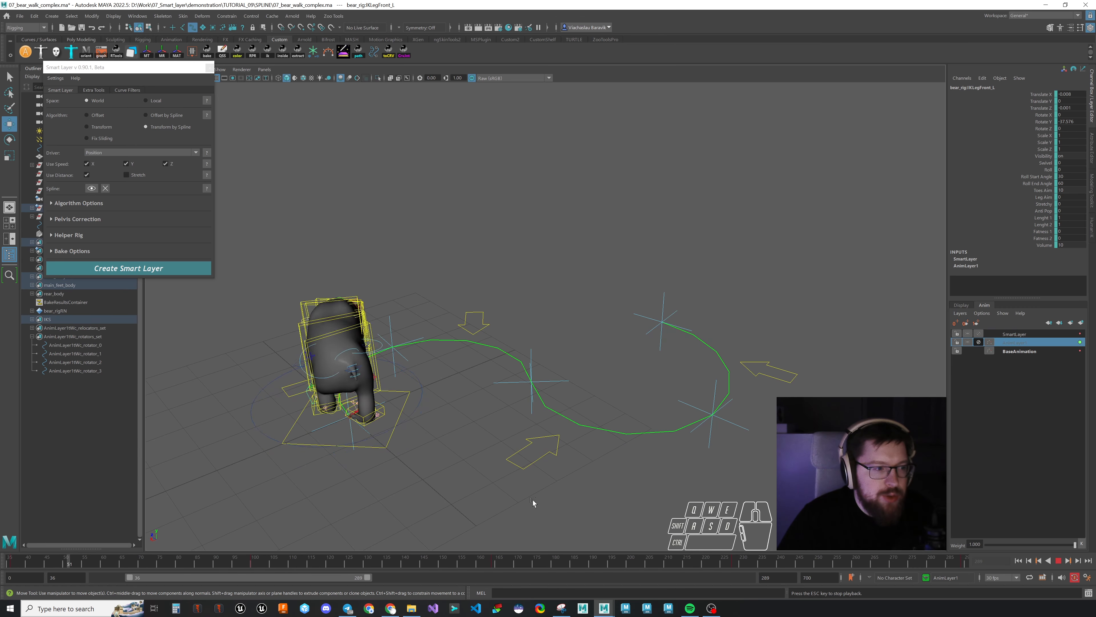
Step: Play the bear's distance-based walk and examine from several angles how it follows the S-shaped spline
key("alt+v")
right_click_drag(533, 500, 505, 443, "alt")
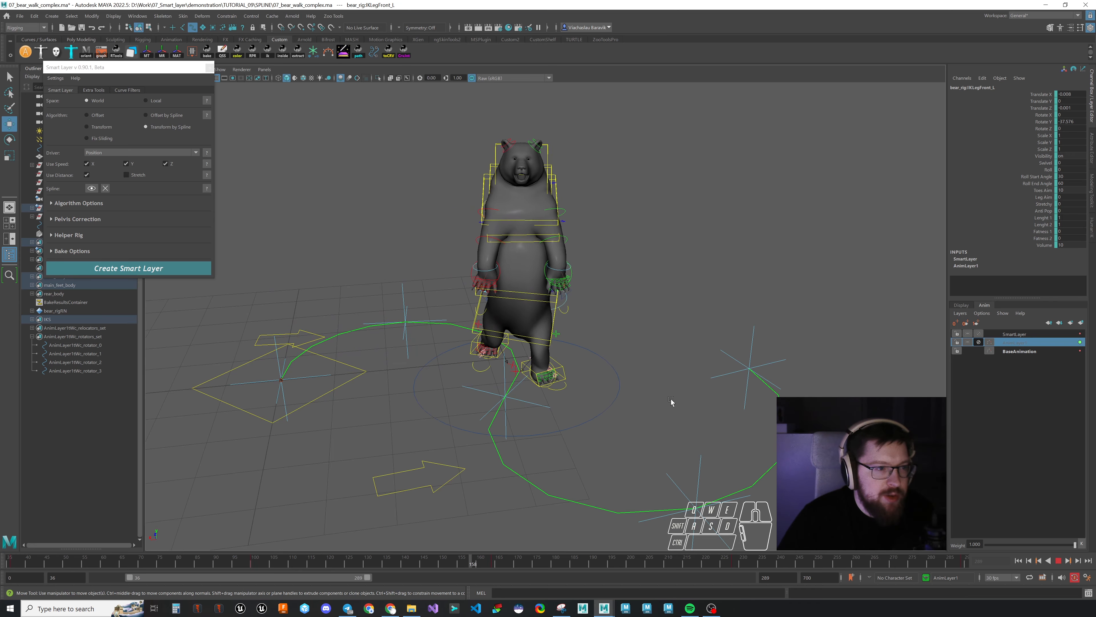
left_click_drag(673, 399, 673, 432, "alt")
mouse_move(744, 470)
left_mouse_down("alt")
mouse_move(714, 480)
mouse_move(725, 468)
left_mouse_up("alt")
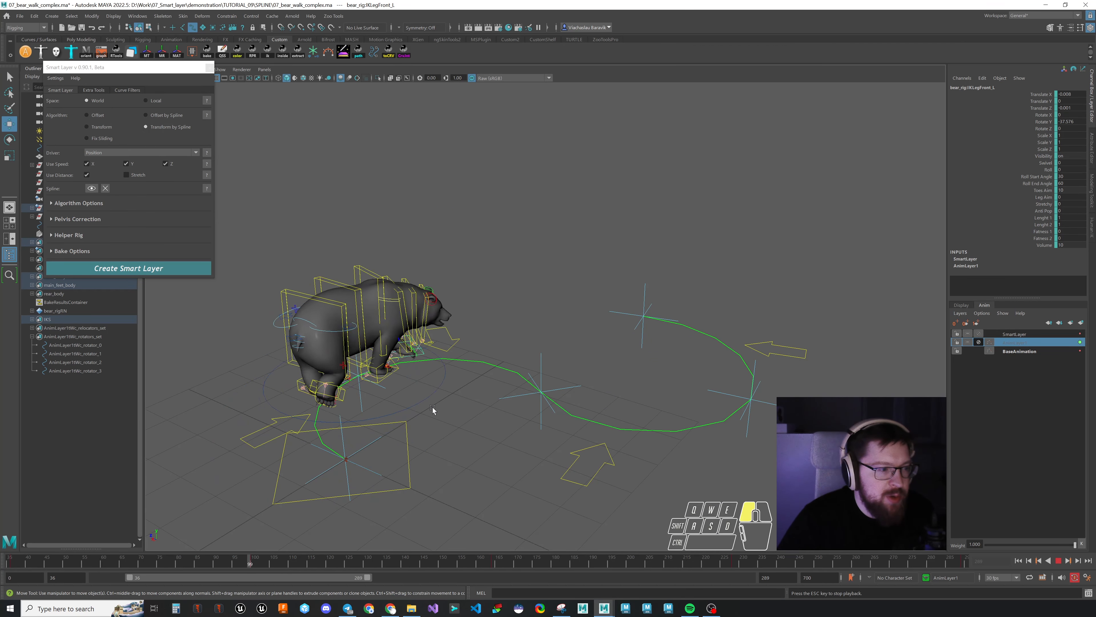
left_click_drag(433, 407, 404, 426, "alt")
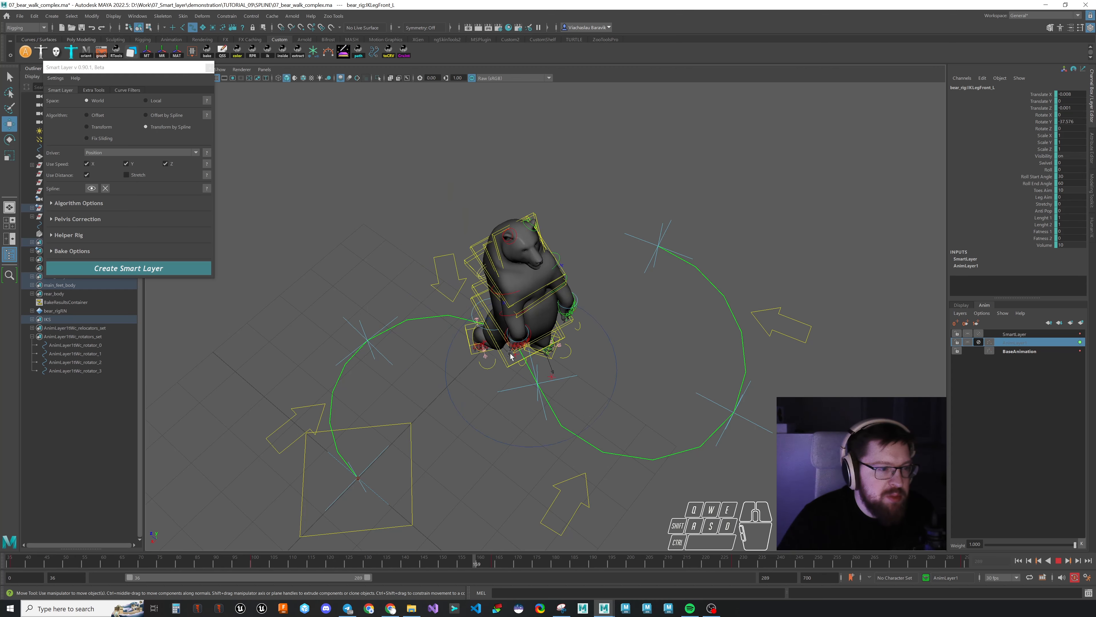
left_click_drag(505, 382, 532, 370, "alt")
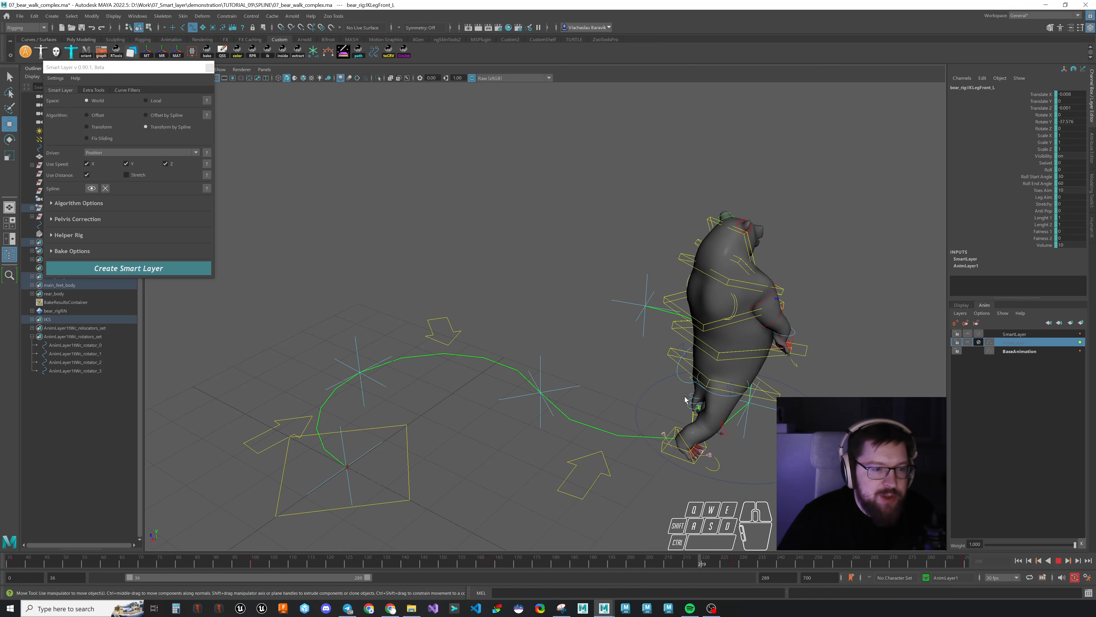
middle_click_drag(652, 346, 636, 328, "alt")
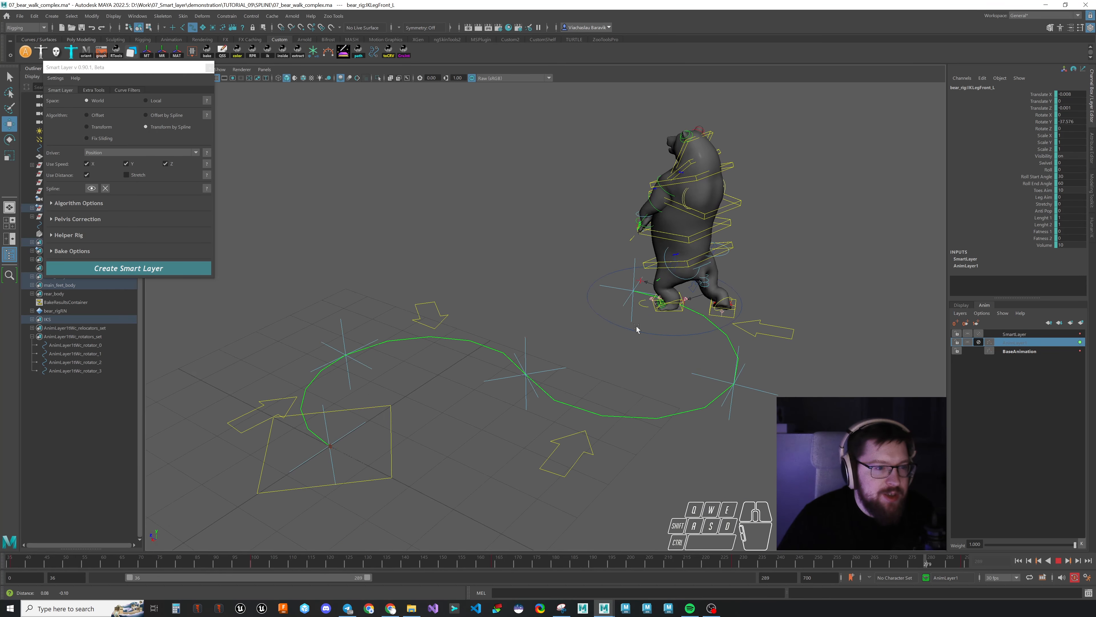
scroll(582, 329, "up", 1)
left_click_drag(407, 396, 352, 387, "alt")
middle_click_drag(600, 336, 562, 343, "alt")
right_click_drag(574, 343, 587, 343, "alt")
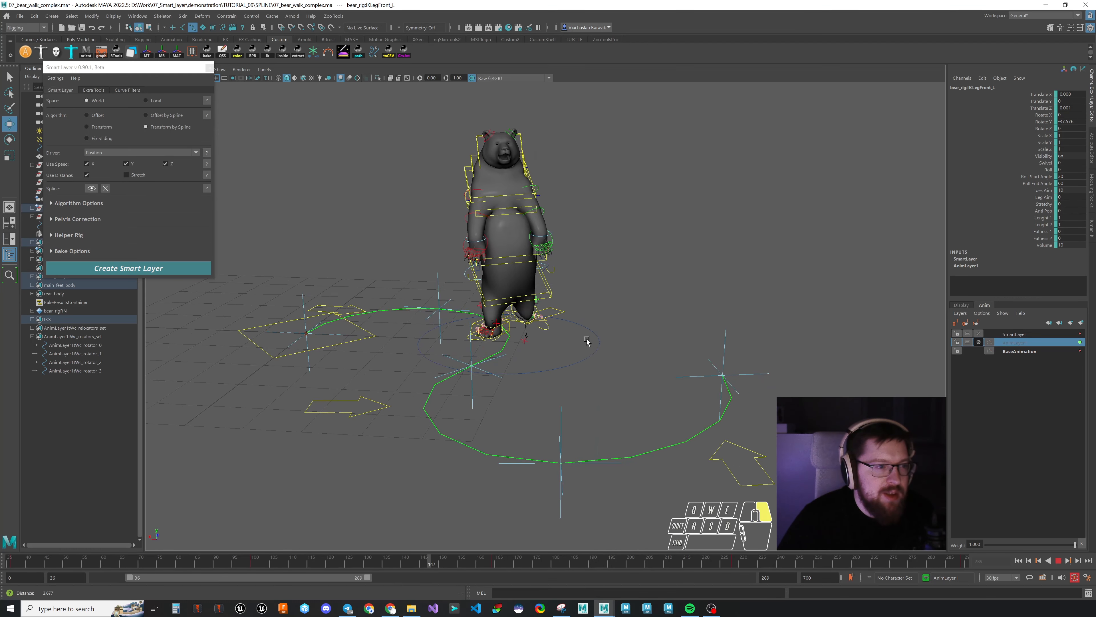
left_click_drag(588, 342, 569, 348, "alt")
middle_click_drag(543, 350, 483, 311, "alt")
left_click(591, 564)
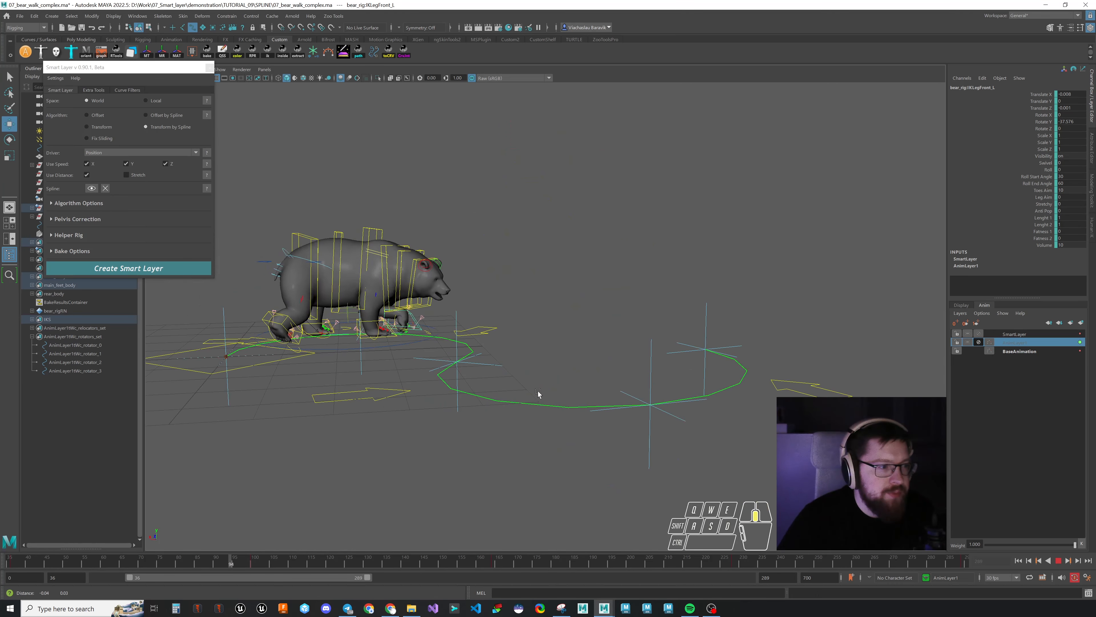
Step: Disable Use Distance and create another Smart Layer that sends the bear's walk along the S-shaped spline
middle_click_drag(609, 385, 548, 406, "alt")
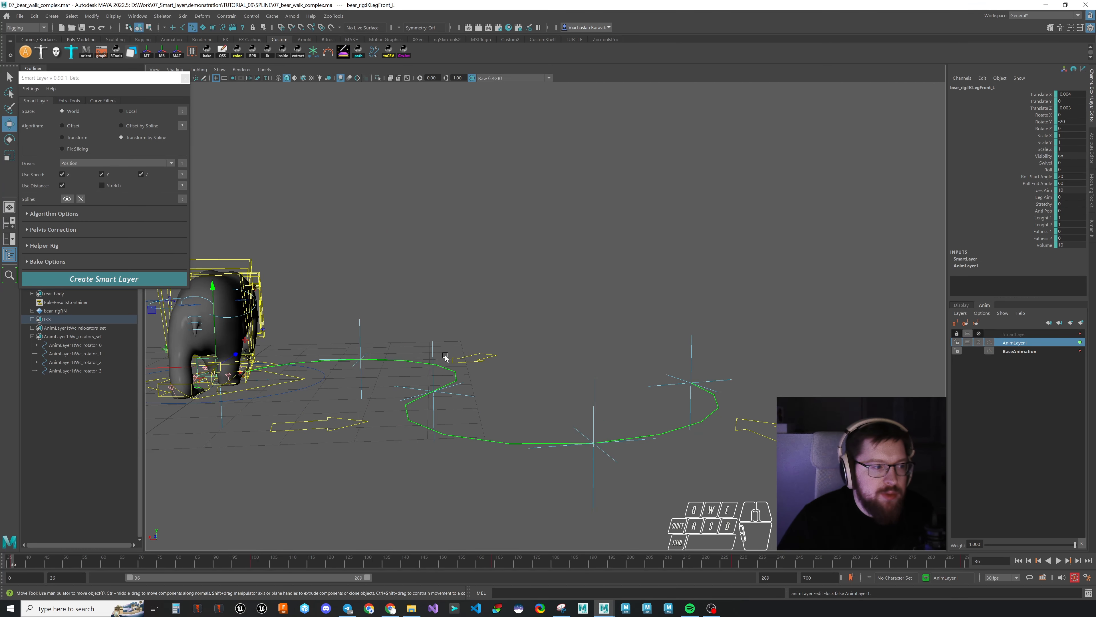
left_click(62, 186)
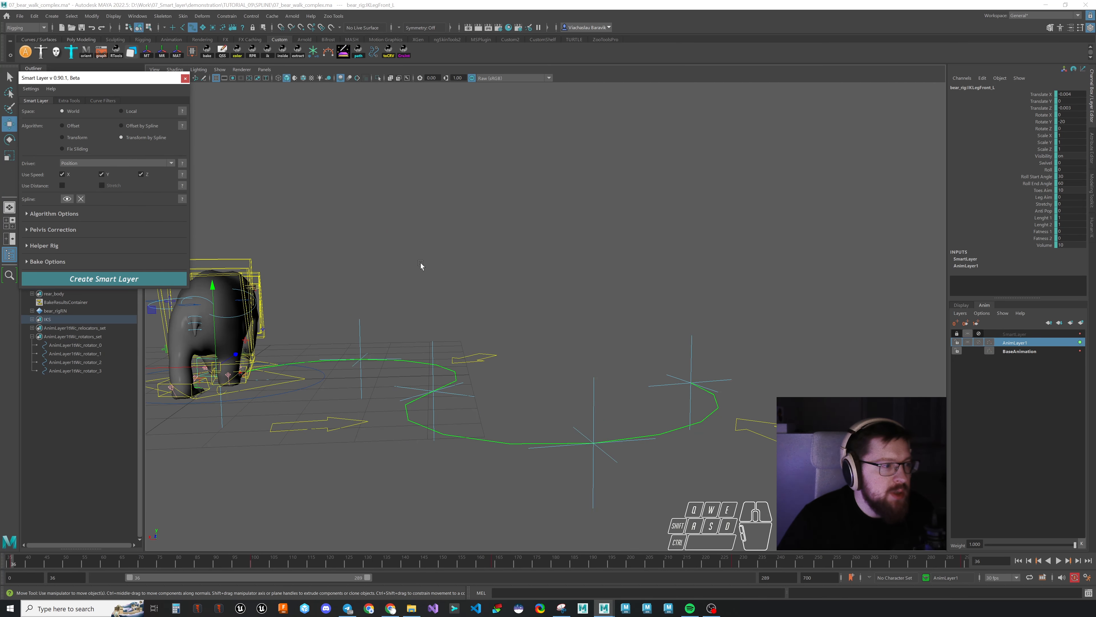
left_click_drag(419, 288, 457, 263, "alt")
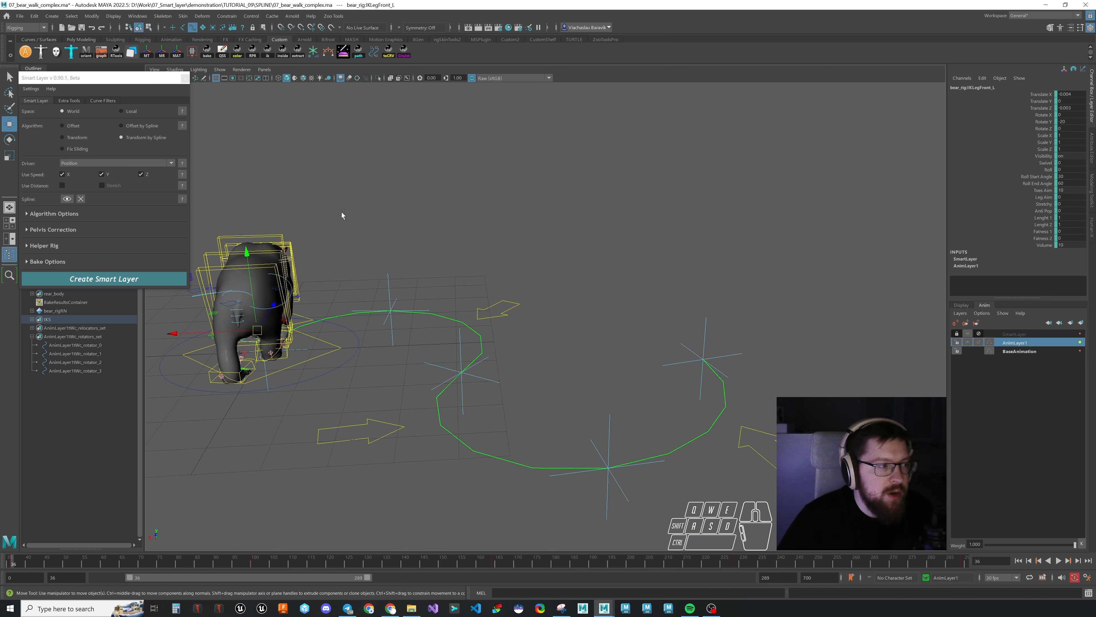
left_click_drag(358, 563, 514, 574)
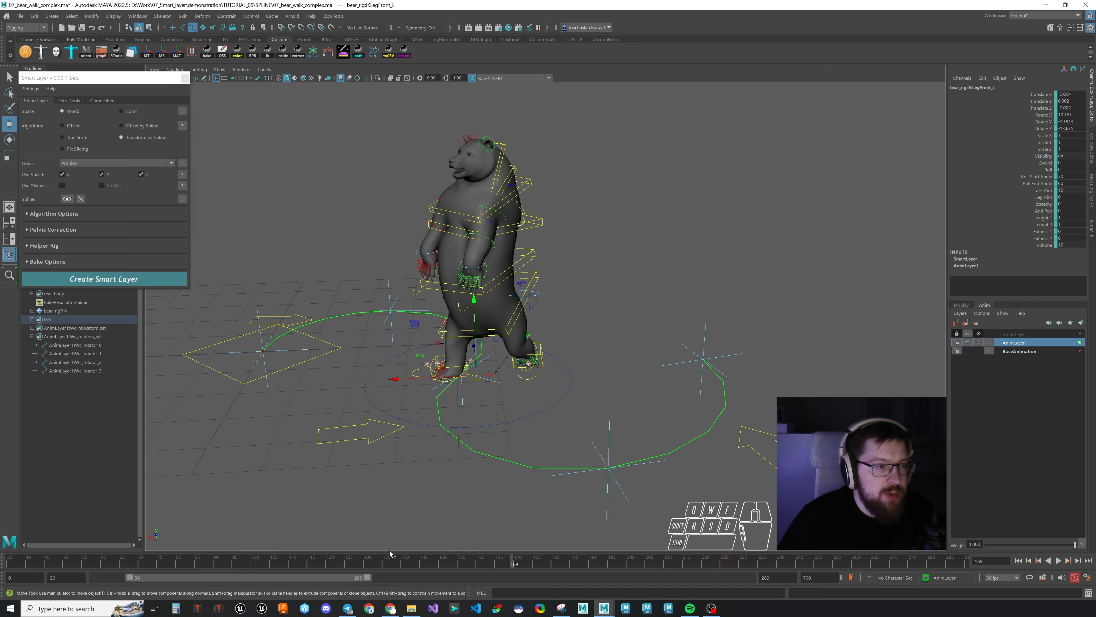
left_click_drag(333, 559, 12, 562)
left_click(104, 279)
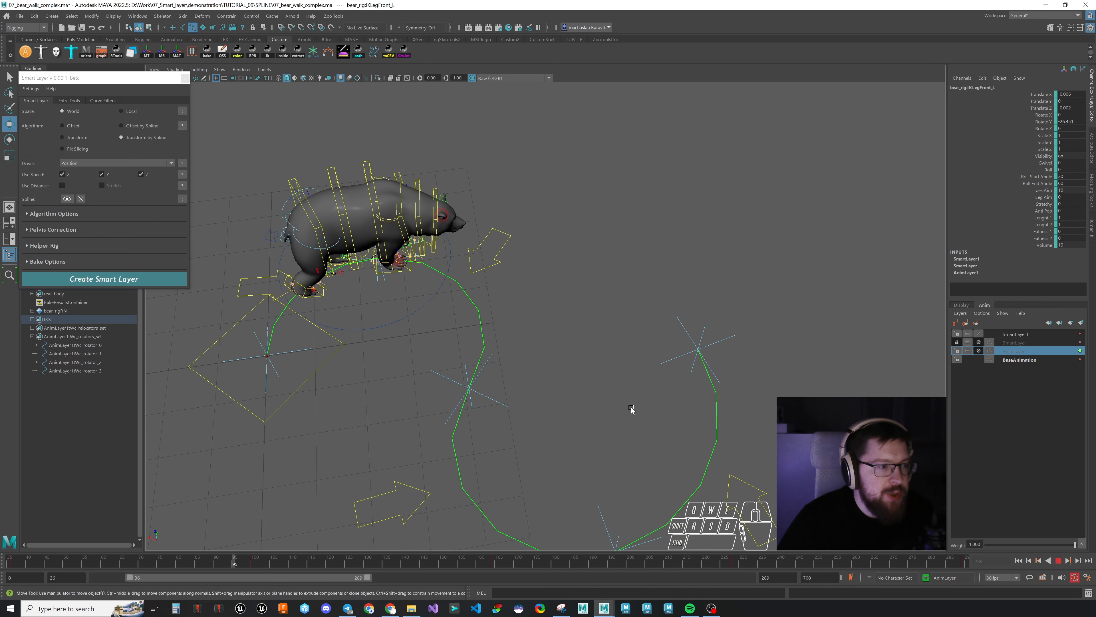
Step: Play the bear's walk made without Use Distance and examine its movement along the spline from several angles
left_click_drag(250, 567, 454, 567)
left_click_drag(453, 482, 547, 382, "alt")
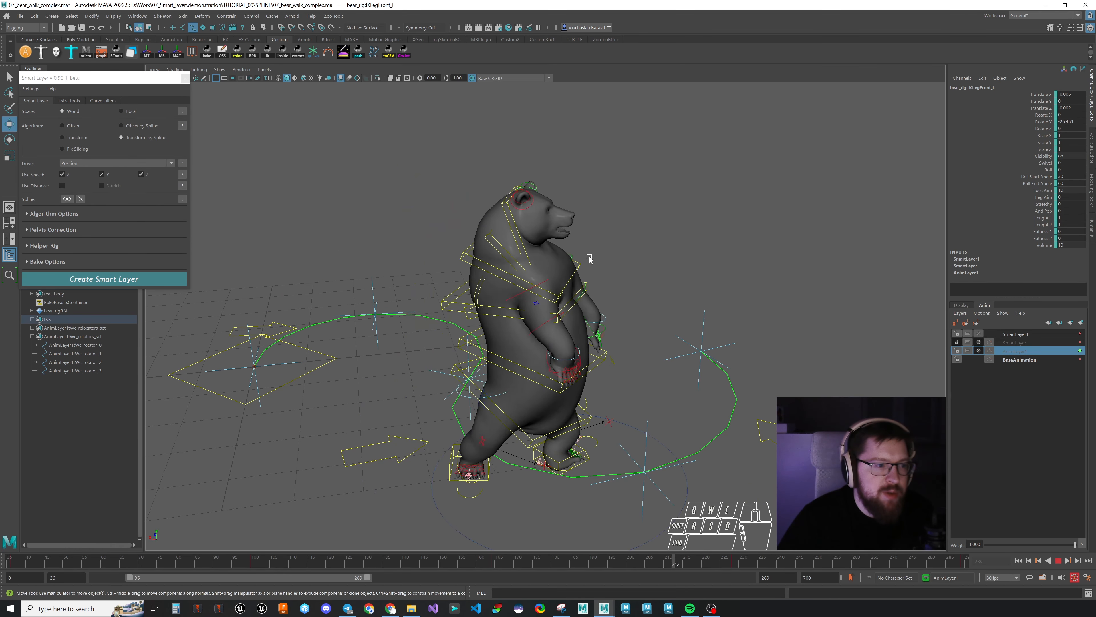
left_click_drag(589, 259, 592, 308, "alt")
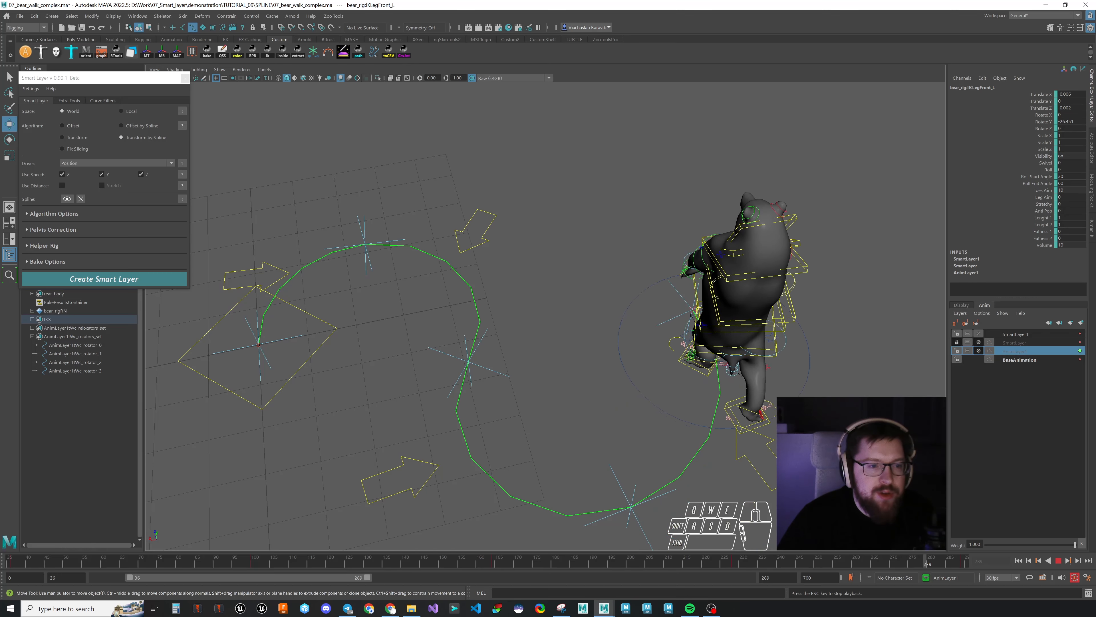
left_click_drag(389, 575, 422, 578)
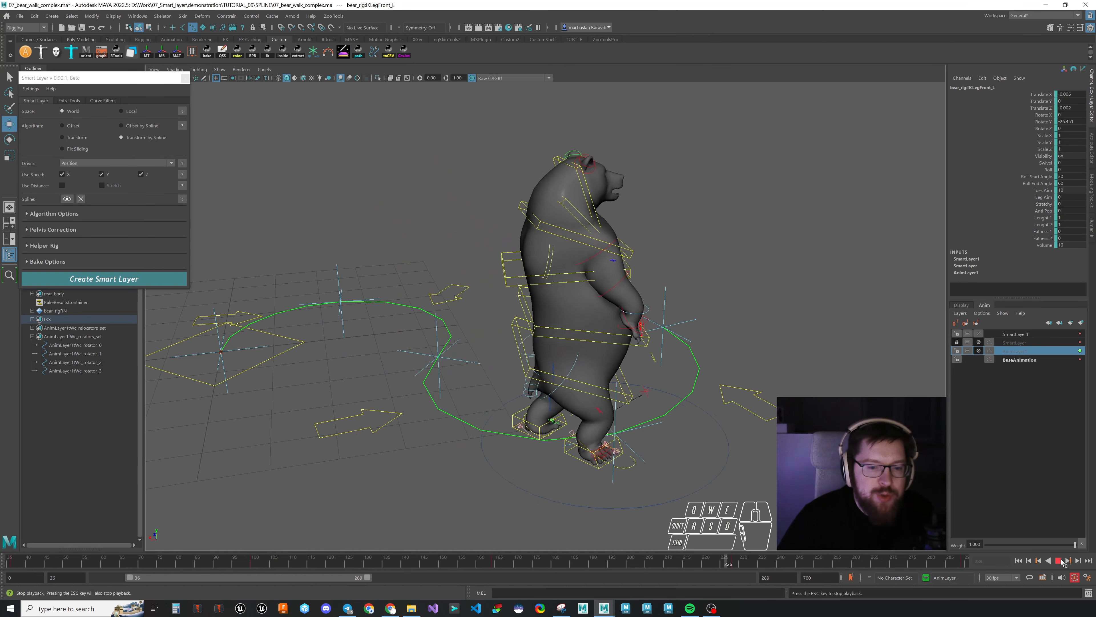
left_click(1062, 561)
Step: Enable Use Distance again, activate the earlier SmartLayer in place of SmartLayer1, and replay the bear's distance-based walk
left_click(63, 185)
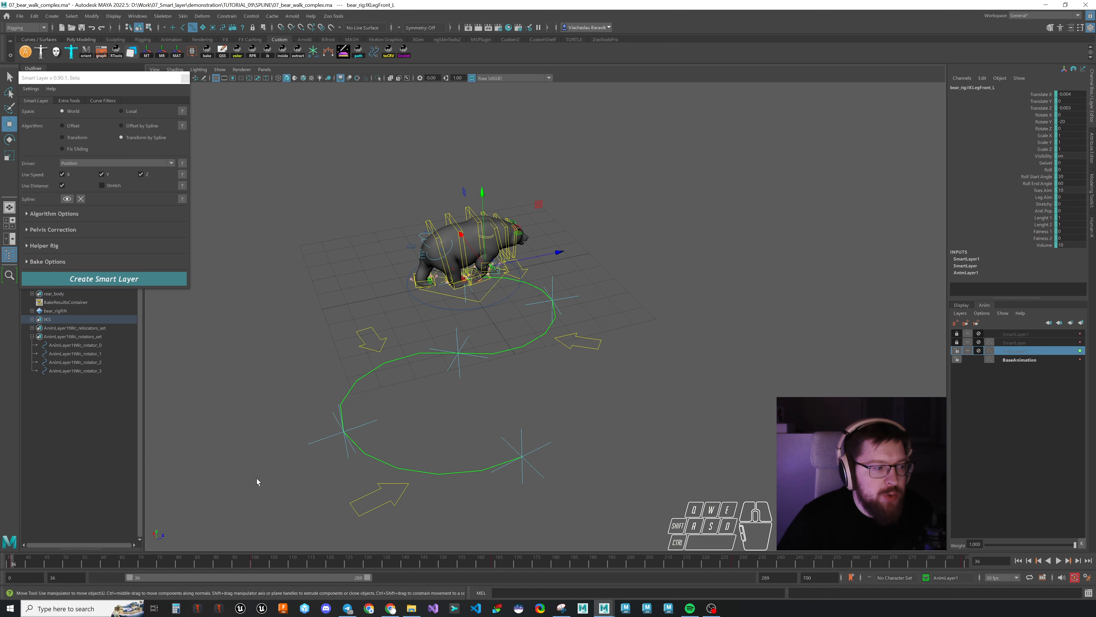
left_click(979, 342)
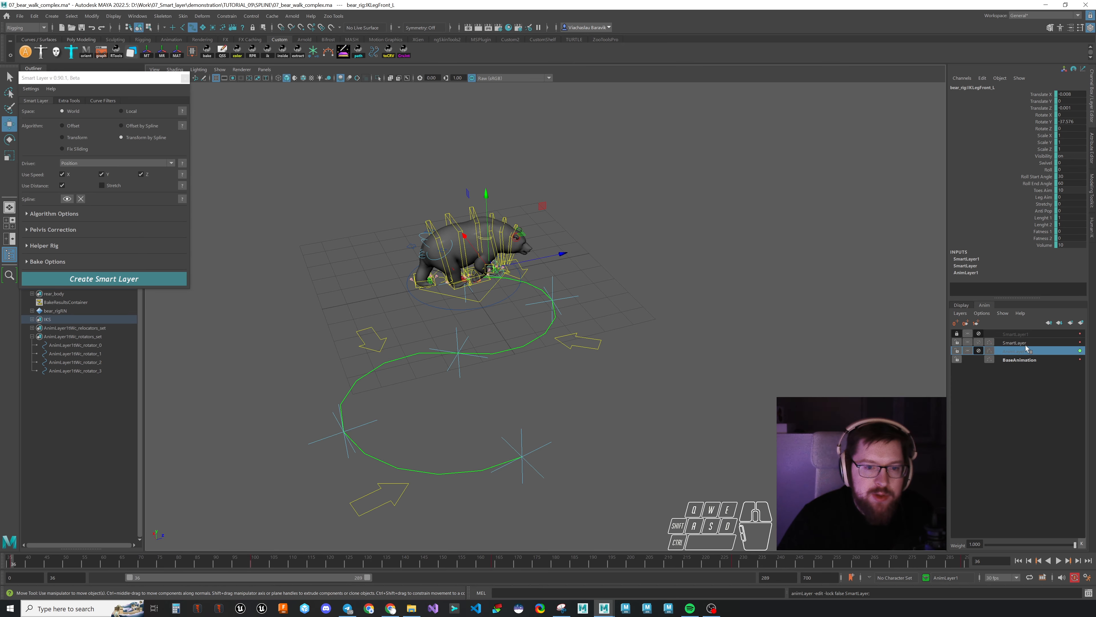
left_click(1025, 343)
left_click_drag(289, 557, 421, 556)
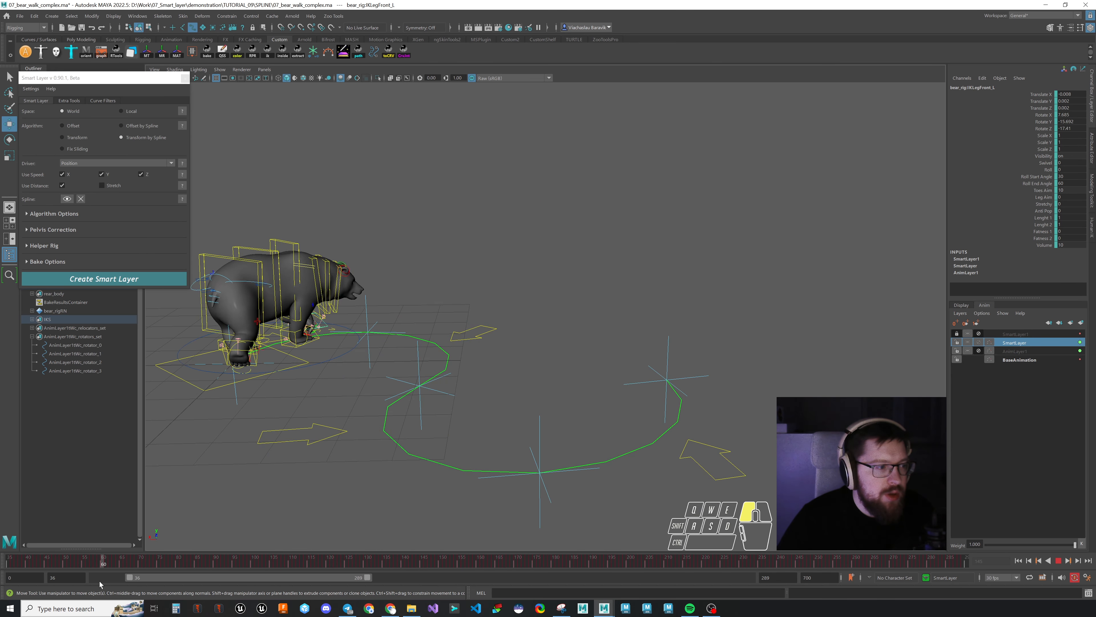
left_click_drag(103, 575, 371, 578)
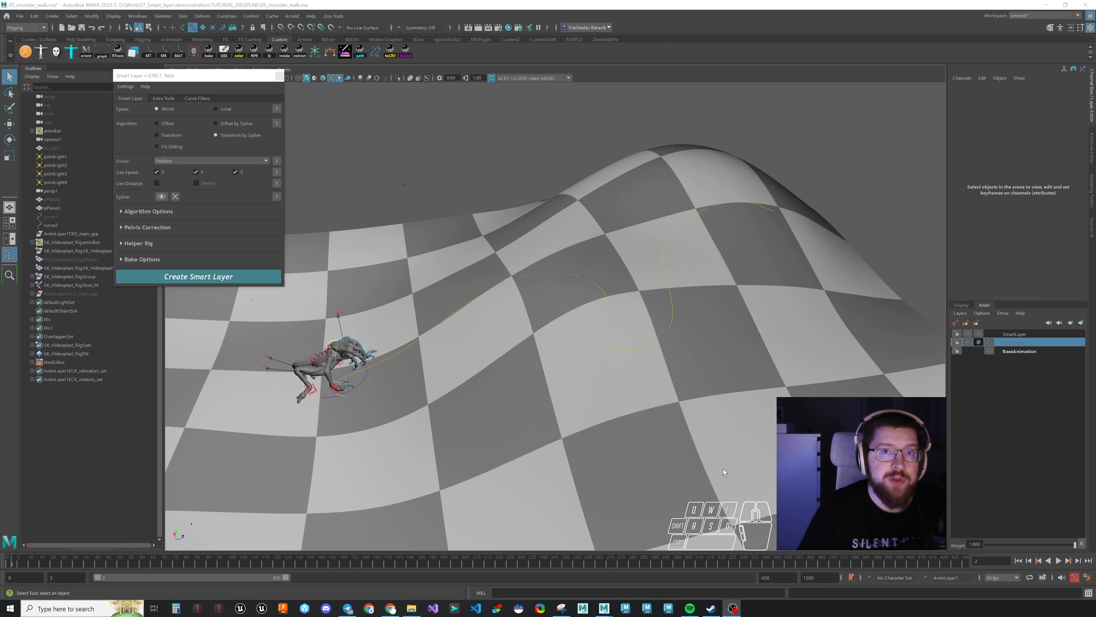
Step: Scrub through the monster walk scene to examine how the creature follows the spline over the hilly checkered terrain
mouse_move(13, 561)
left_mouse_down()
mouse_move(514, 563)
mouse_move(572, 544)
mouse_move(963, 524)
mouse_move(491, 519)
mouse_move(356, 504)
mouse_move(64, 526)
mouse_move(350, 507)
mouse_move(442, 522)
mouse_move(666, 520)
left_mouse_up()
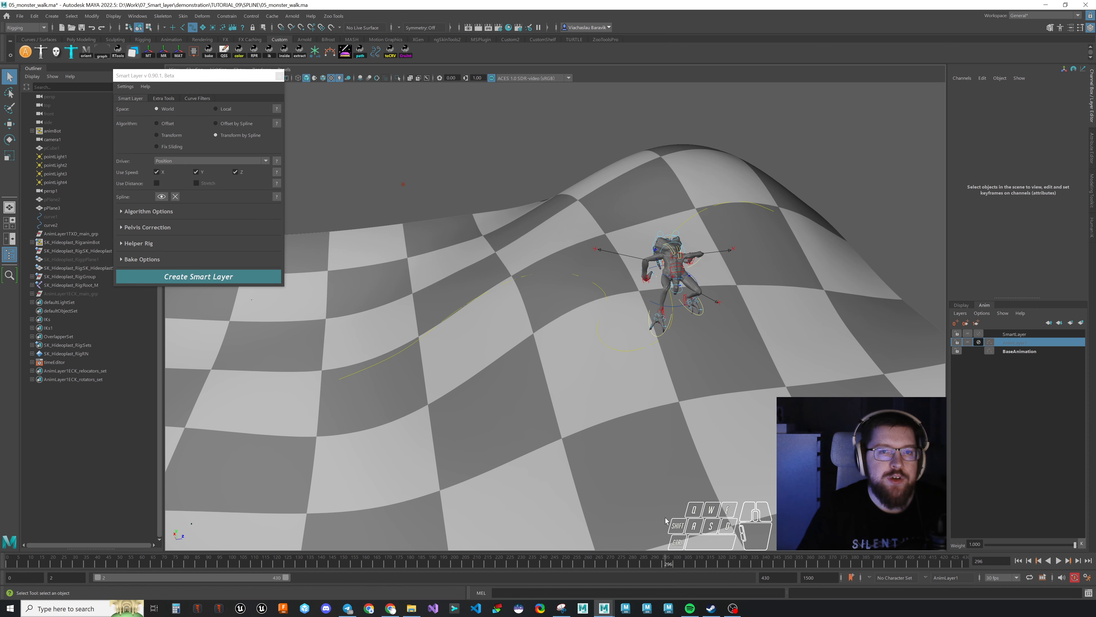
left_click(440, 562)
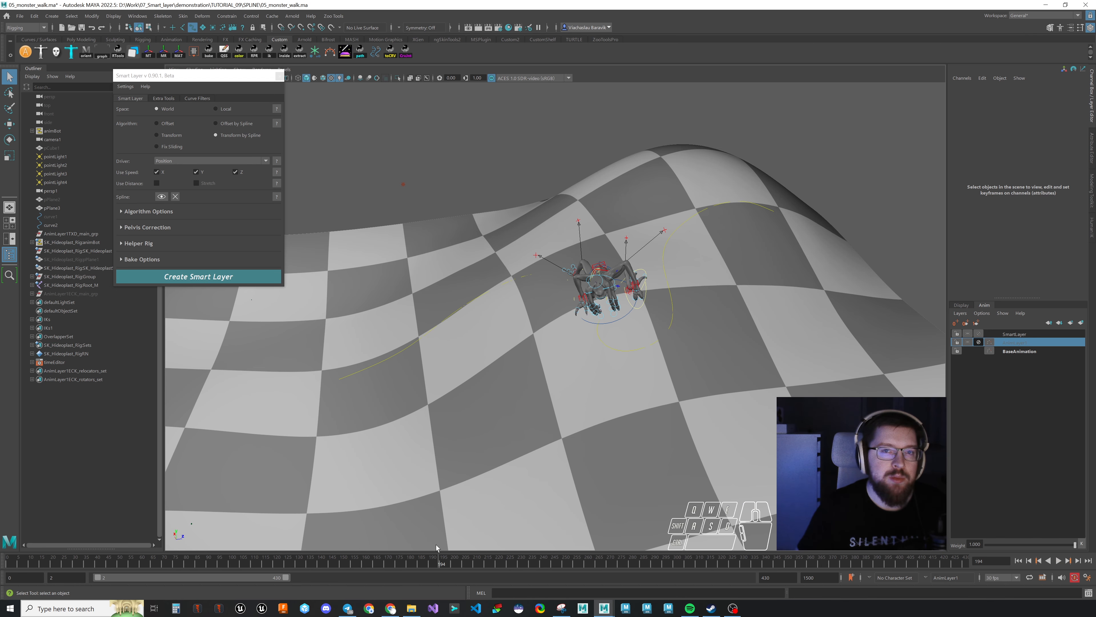
left_click_drag(439, 560, 213, 521)
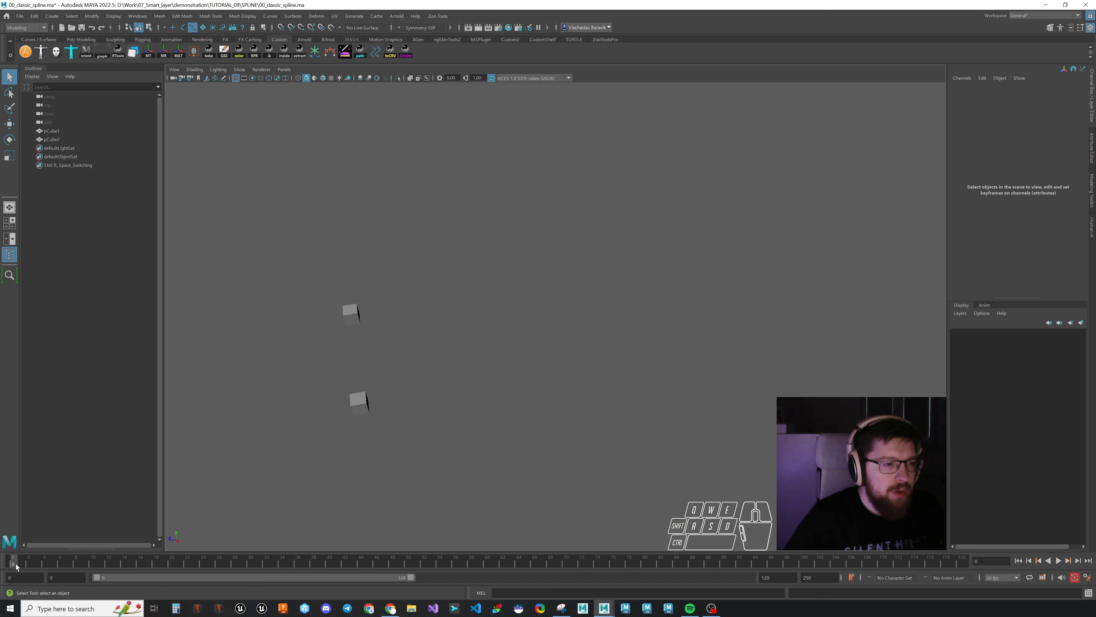
Step: Capture the two-cube viewport at frame 74 in Snipping Tool and draw a divided green spline labelled 0 to 1
left_click_drag(14, 564, 595, 562)
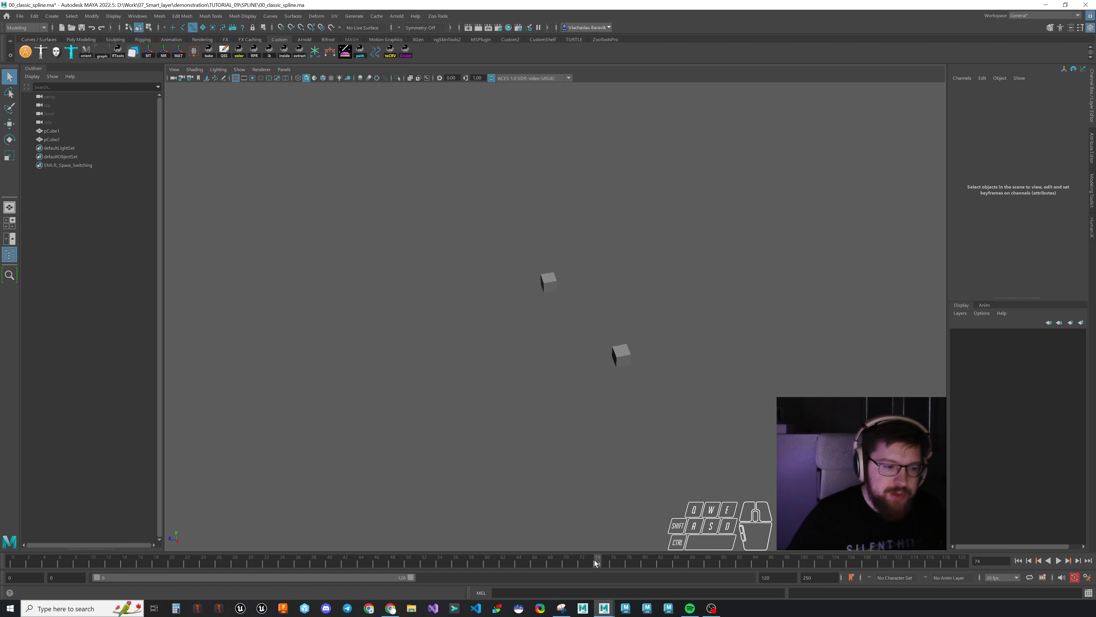
key("ctrl+Print")
left_click_drag(228, 111, 905, 521)
left_click_drag(325, 381, 329, 380)
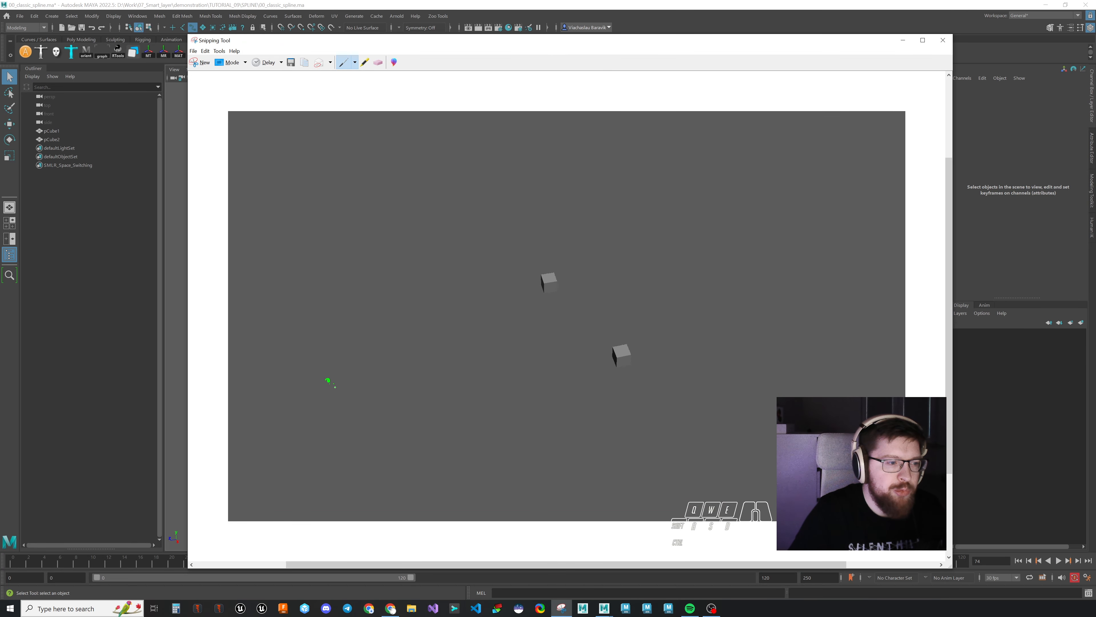
left_click_drag(330, 382, 798, 258)
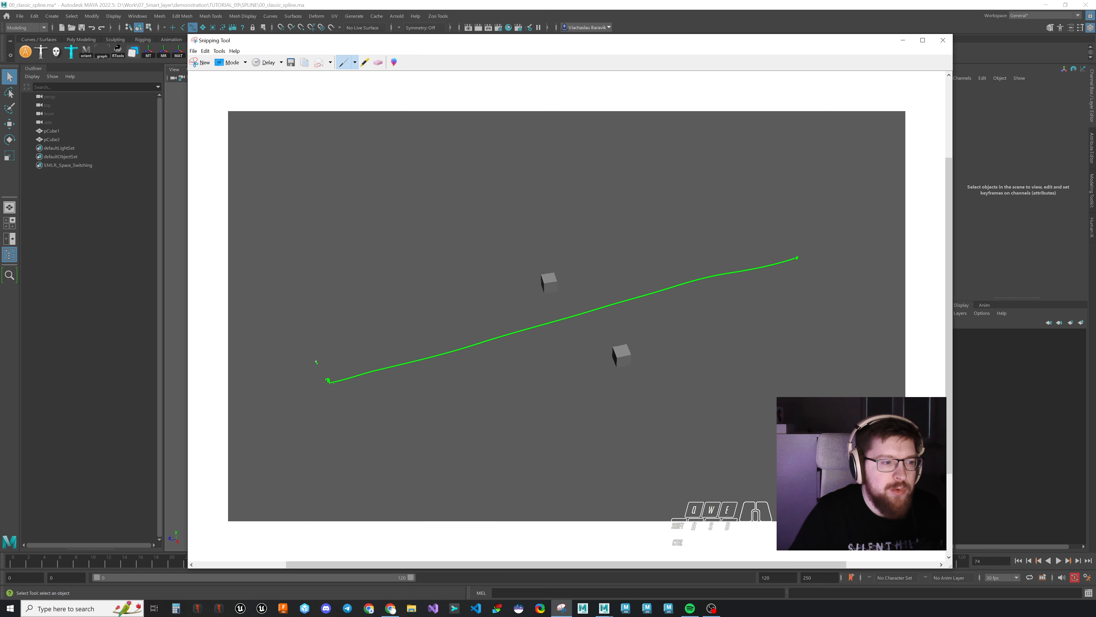
left_click_drag(316, 361, 319, 357)
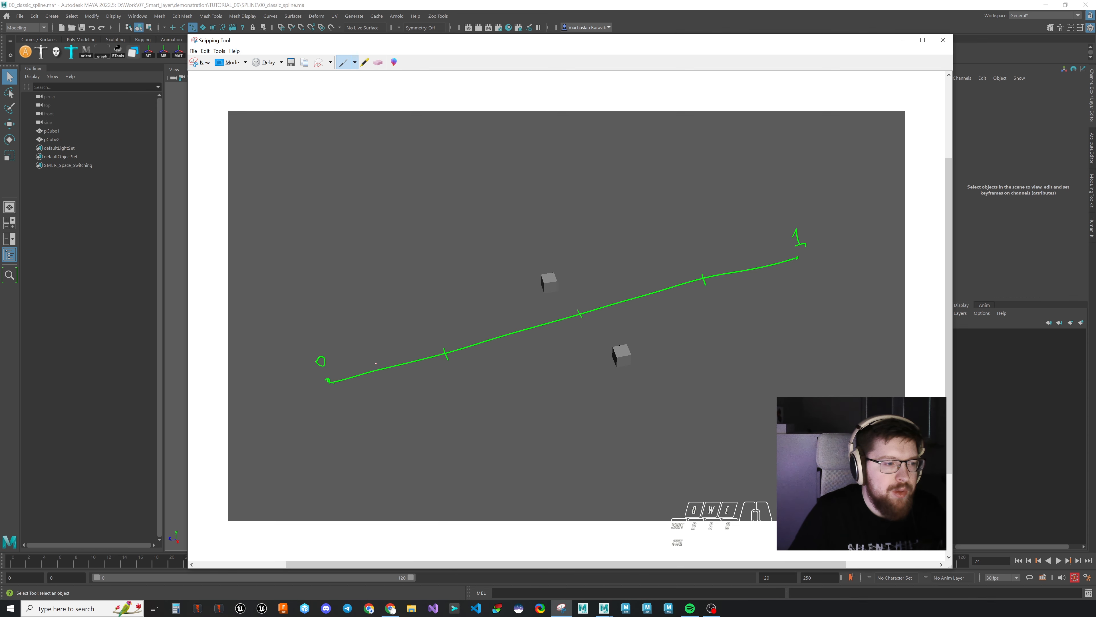
Step: Mark the upper cube's motion path points on the spline in red with a label, and link the cube by a black arrow
mouse_move(374, 360)
left_mouse_down()
mouse_move(378, 375)
mouse_move(383, 364)
mouse_move(366, 358)
left_mouse_up()
left_click_drag(343, 323, 403, 313)
left_click_drag(405, 318, 419, 316)
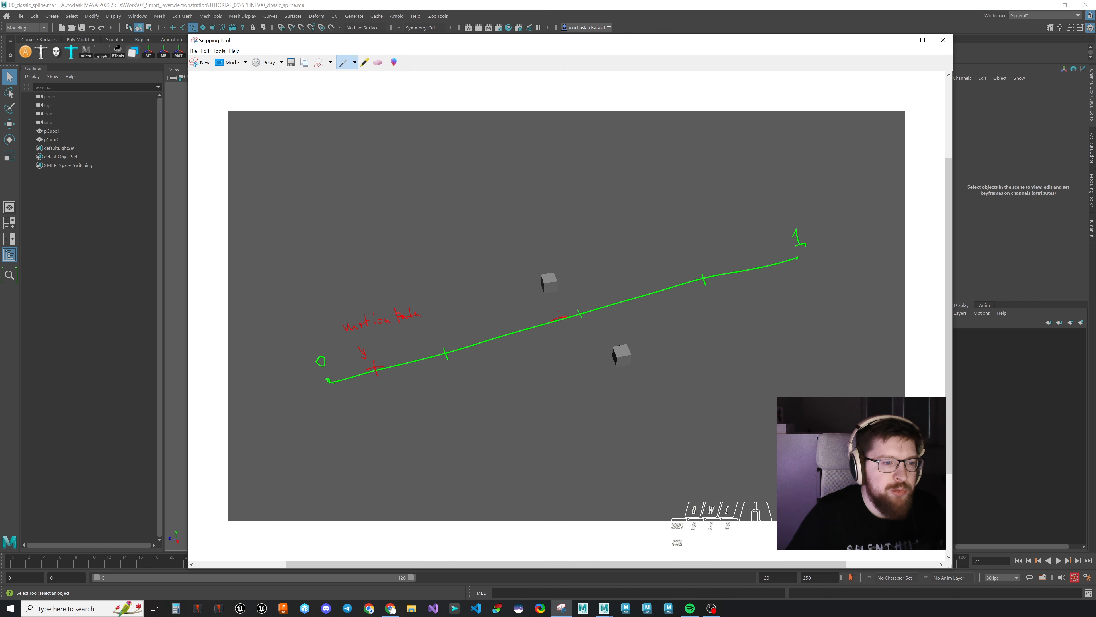
mouse_move(558, 312)
left_mouse_down()
mouse_move(563, 324)
mouse_move(554, 302)
mouse_move(560, 338)
left_mouse_up()
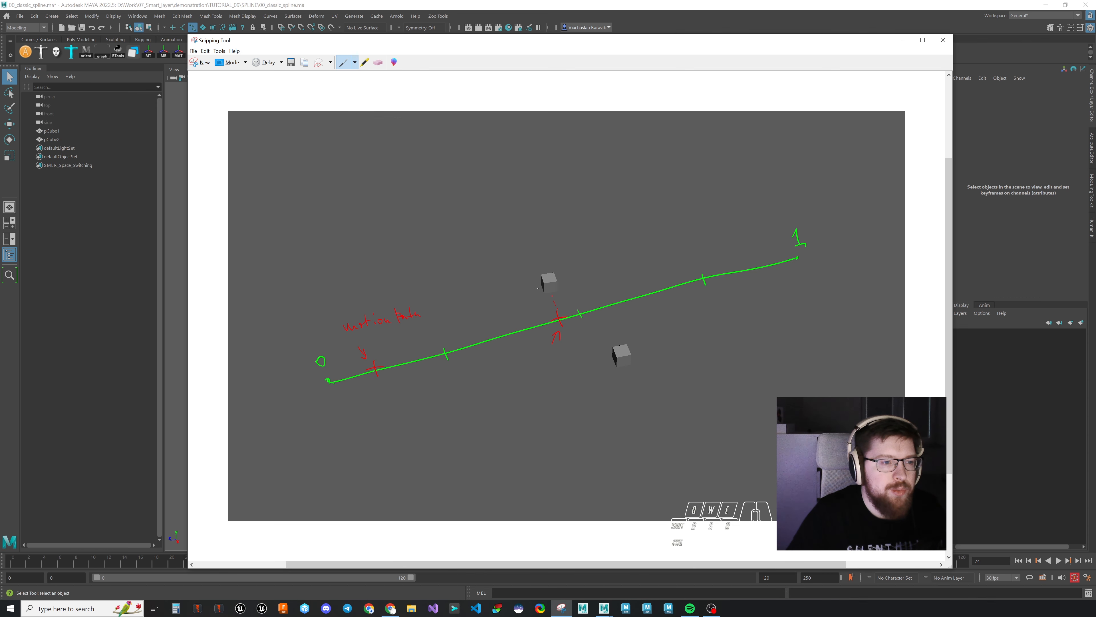
mouse_move(538, 289)
left_mouse_down()
mouse_move(566, 293)
mouse_move(545, 319)
left_mouse_up()
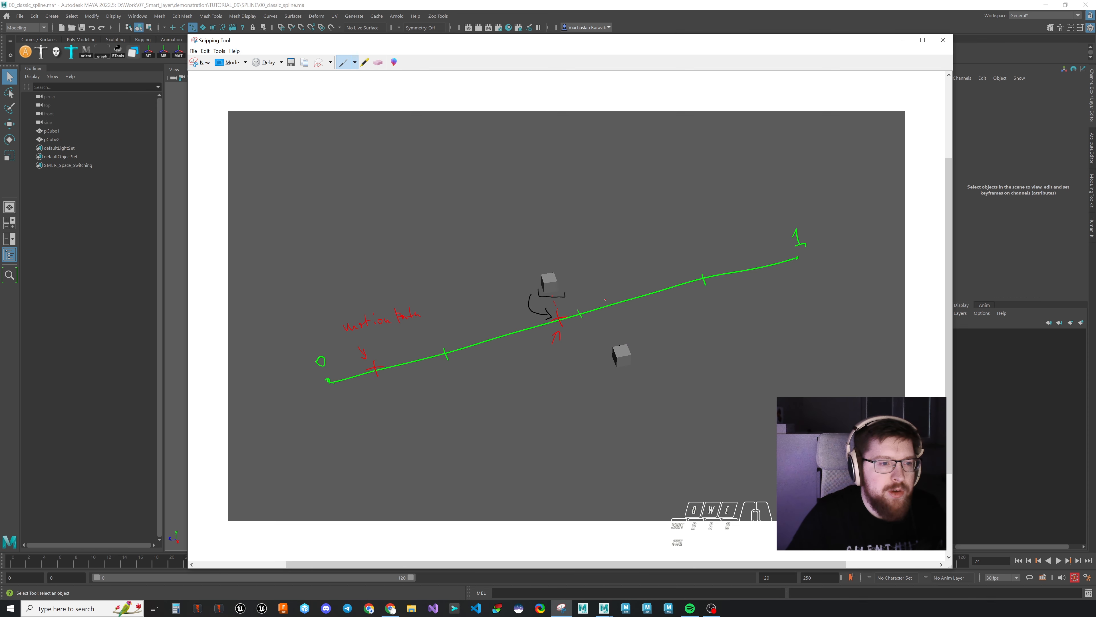
Step: Add a second red motion path mark and label on the spline, with a black arrow from the lower cube to it
left_click_drag(606, 297, 608, 315)
left_click_drag(600, 307, 613, 304)
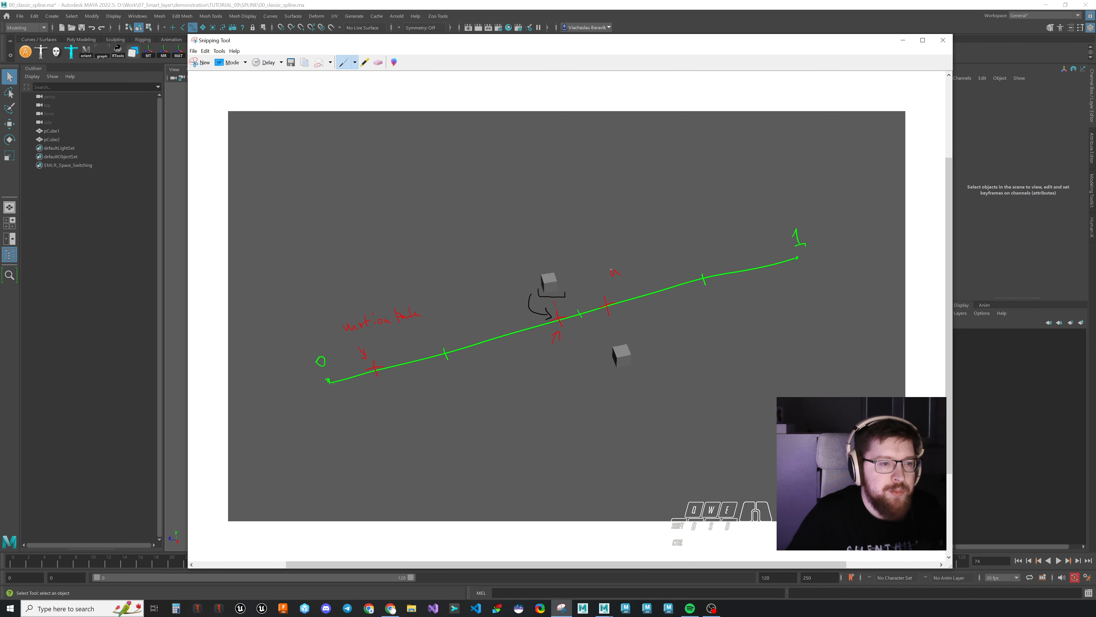
left_click_drag(644, 266, 649, 268)
left_click_drag(655, 267, 673, 265)
left_click_drag(670, 254, 675, 259)
left_click_drag(683, 259, 693, 261)
left_click_drag(695, 255, 701, 259)
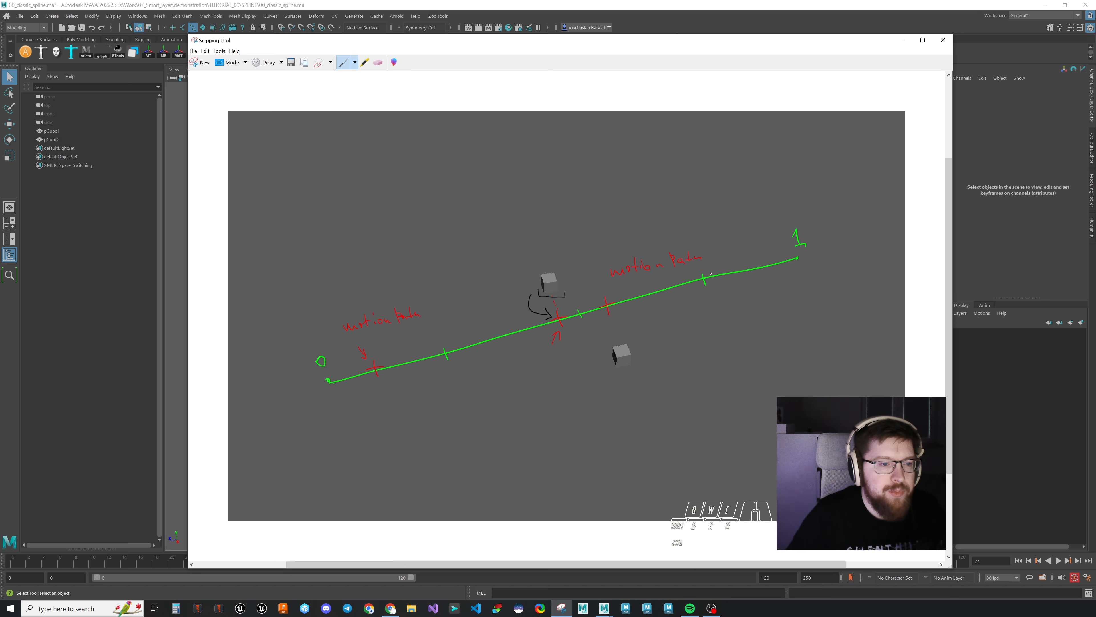
mouse_move(608, 354)
left_mouse_down()
mouse_move(623, 341)
mouse_move(599, 329)
mouse_move(604, 314)
left_mouse_up()
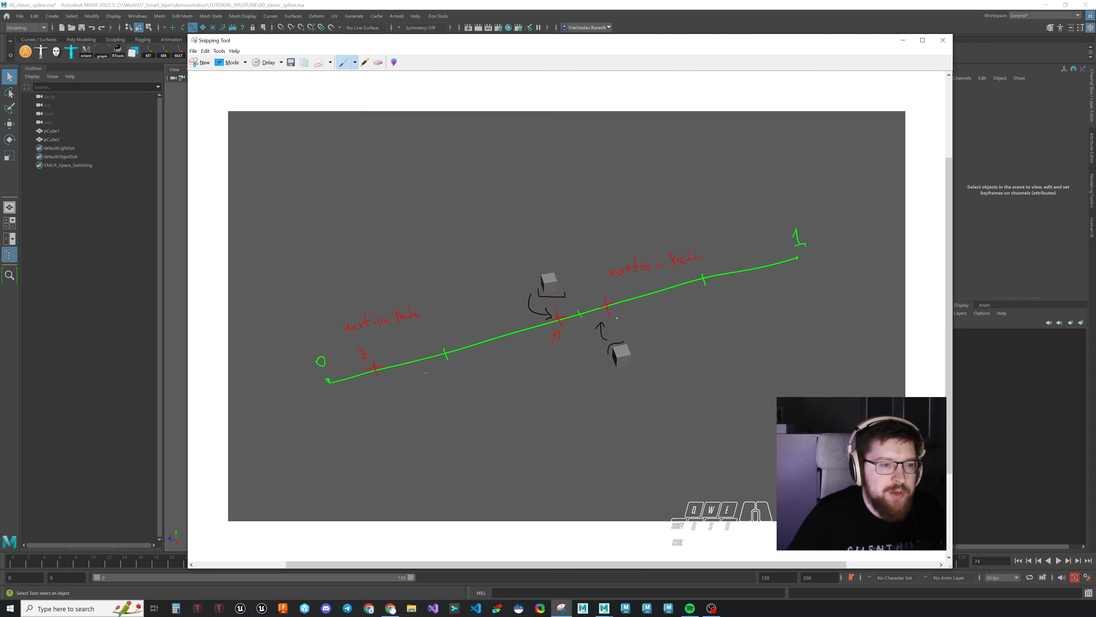
Step: Draw green arrows beside the spline and the lower cube to illustrate offset directions relative to the path
mouse_move(588, 300)
left_mouse_down()
mouse_move(585, 264)
mouse_move(608, 298)
left_mouse_up()
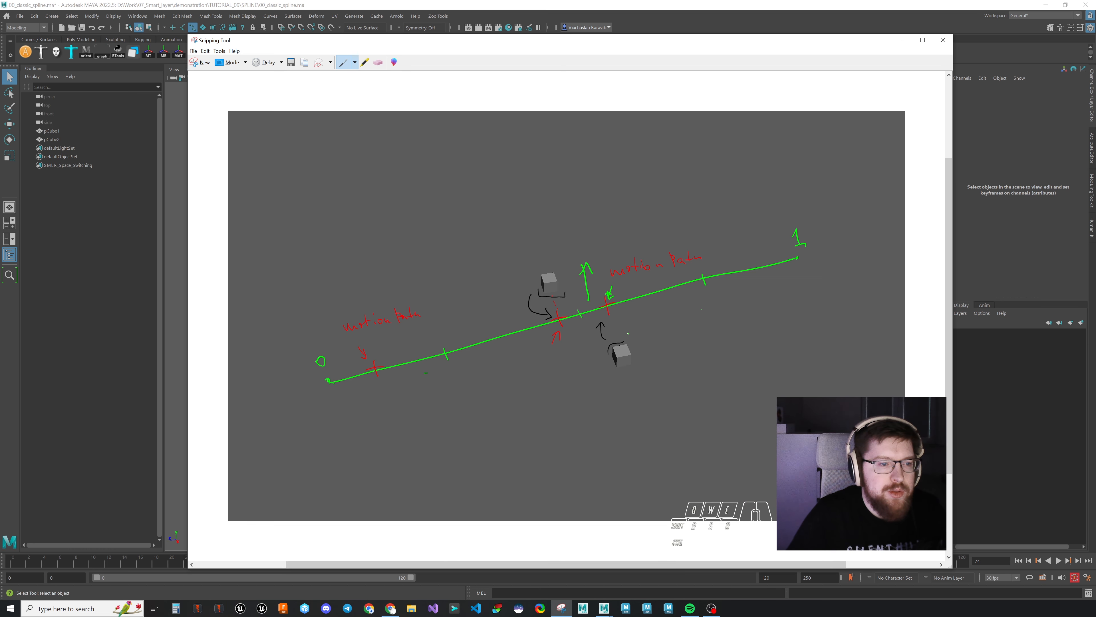
left_click_drag(629, 331, 637, 330)
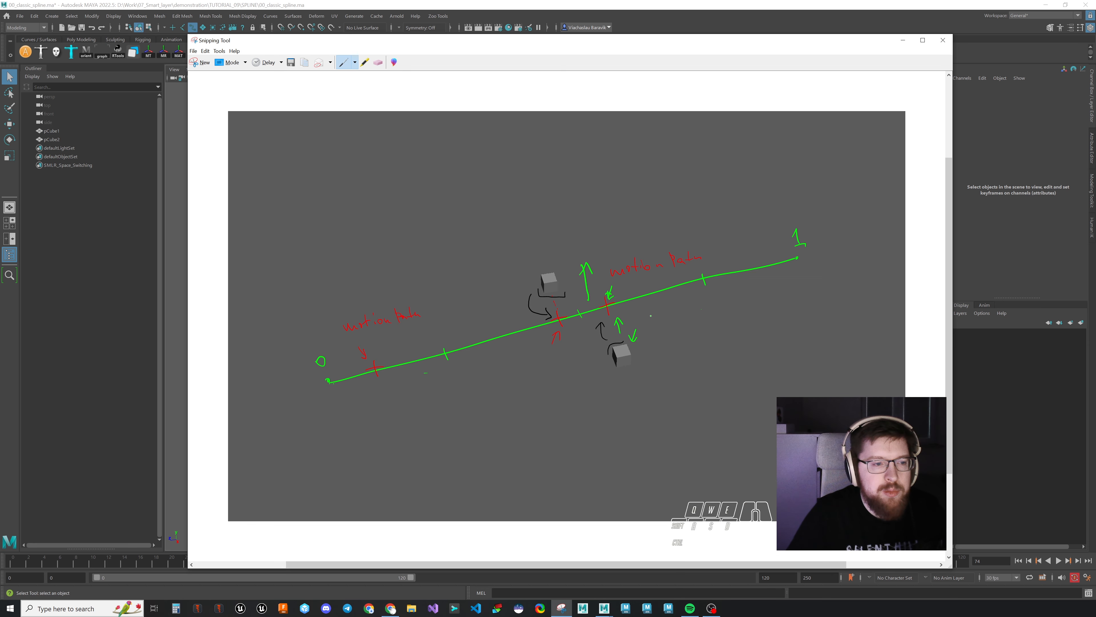
left_click_drag(489, 306, 496, 321)
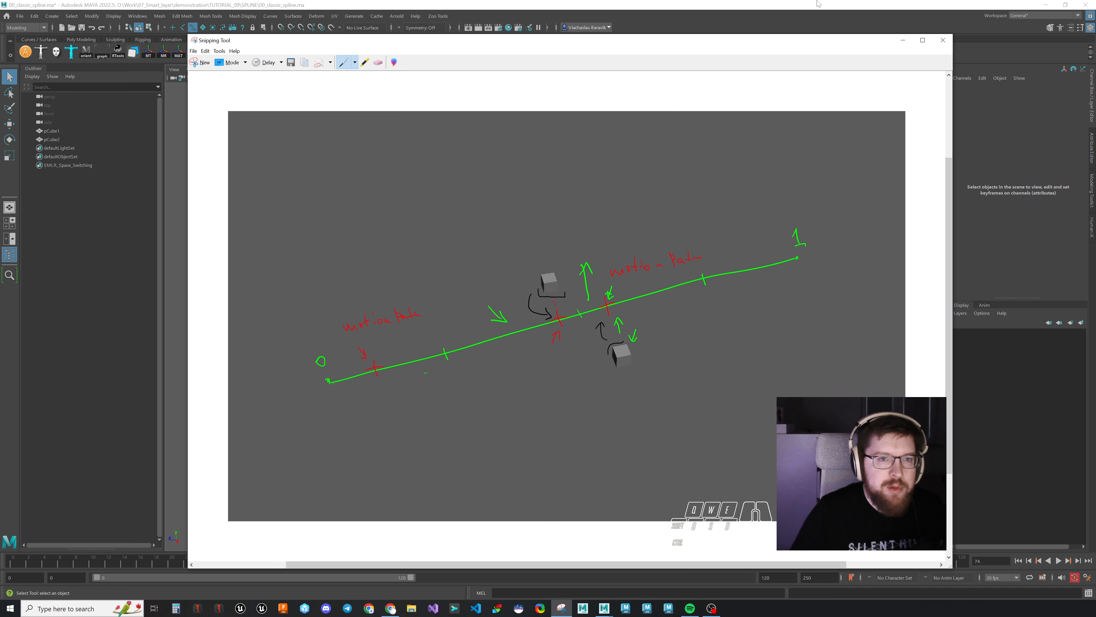
Step: Switch back to the Maya cube scene, rewind to frame 0, and create a locator with local scale 13.9 on every axis
left_click(898, 43)
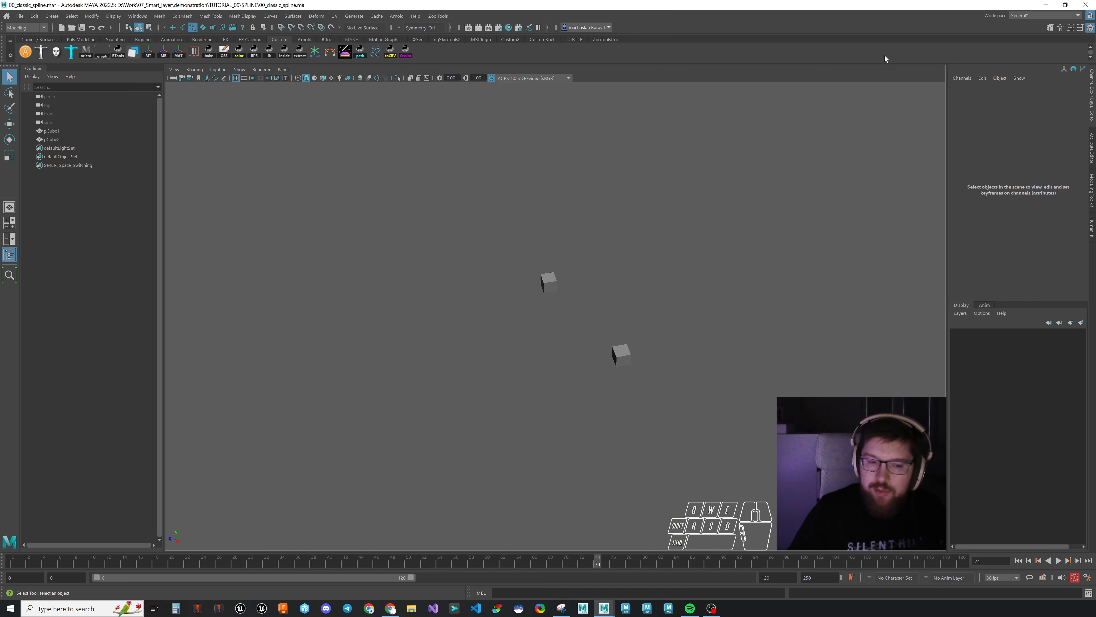
left_click(518, 562)
left_click_drag(498, 564, 1, 548)
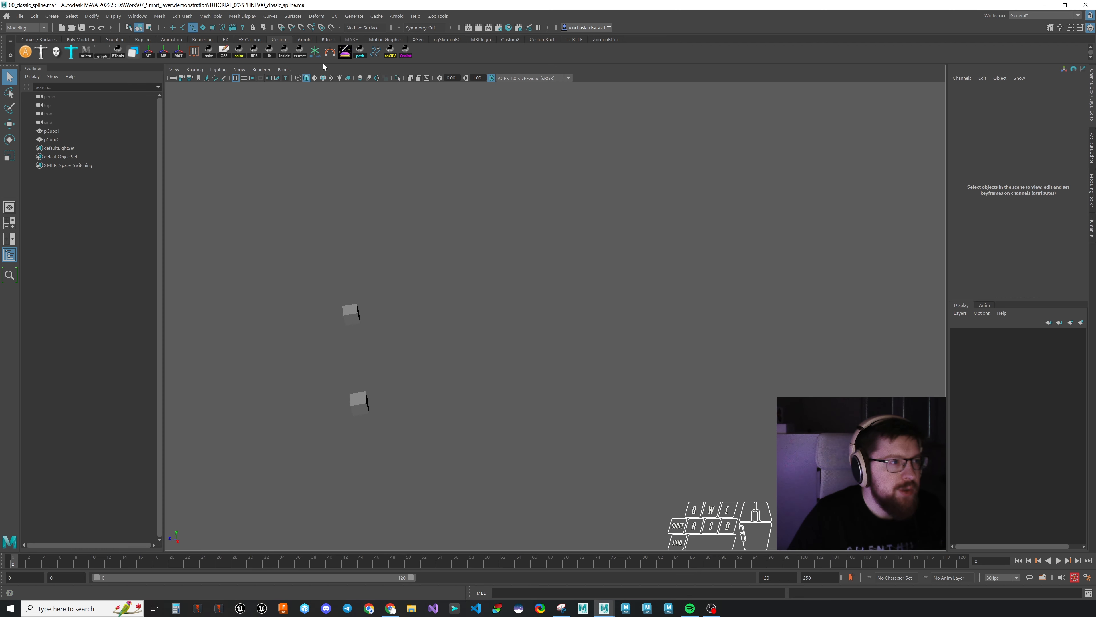
left_click(315, 53)
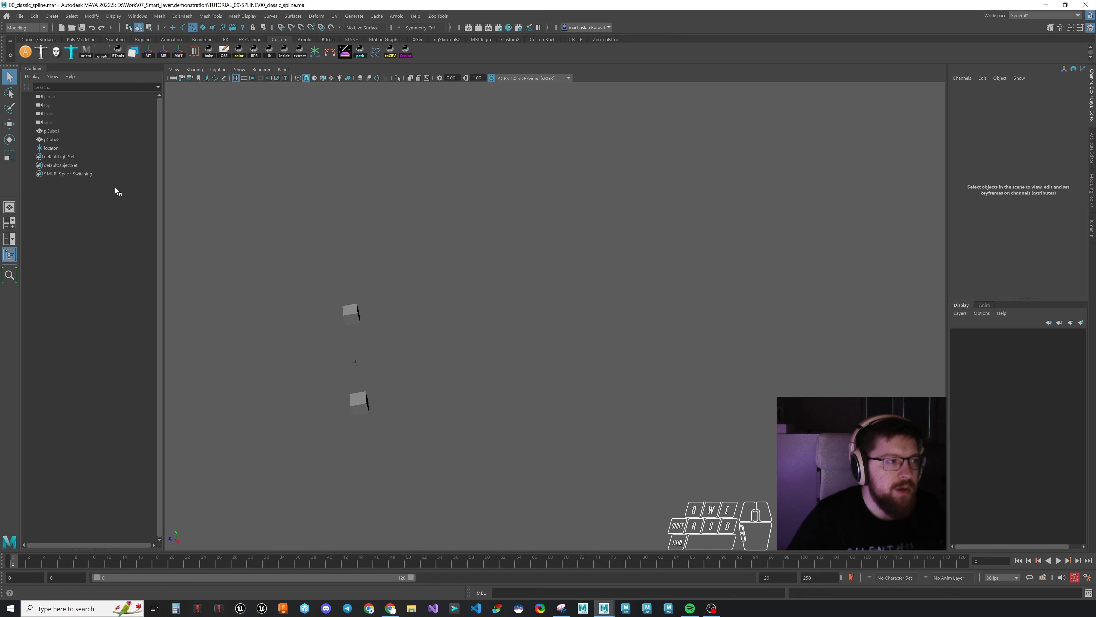
left_click(55, 148)
left_click_drag(1039, 197, 1040, 211)
middle_click_drag(522, 289, 560, 284)
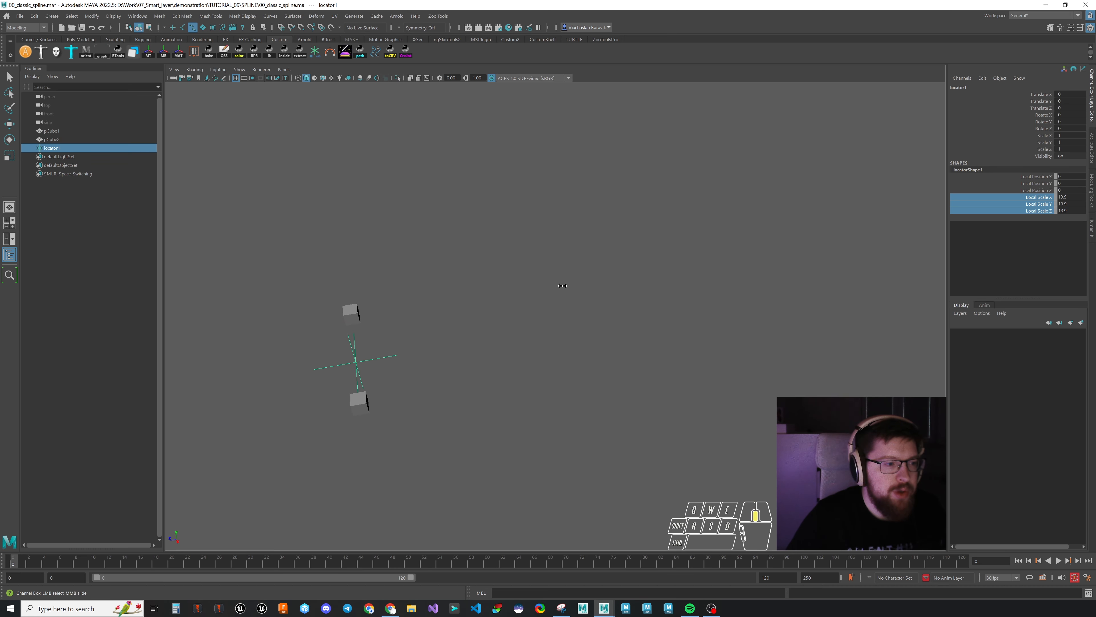
Step: Colour the locator light blue, and at frame 120 place a duplicate of it midway between the two cubes
left_click(238, 51)
left_click(578, 303)
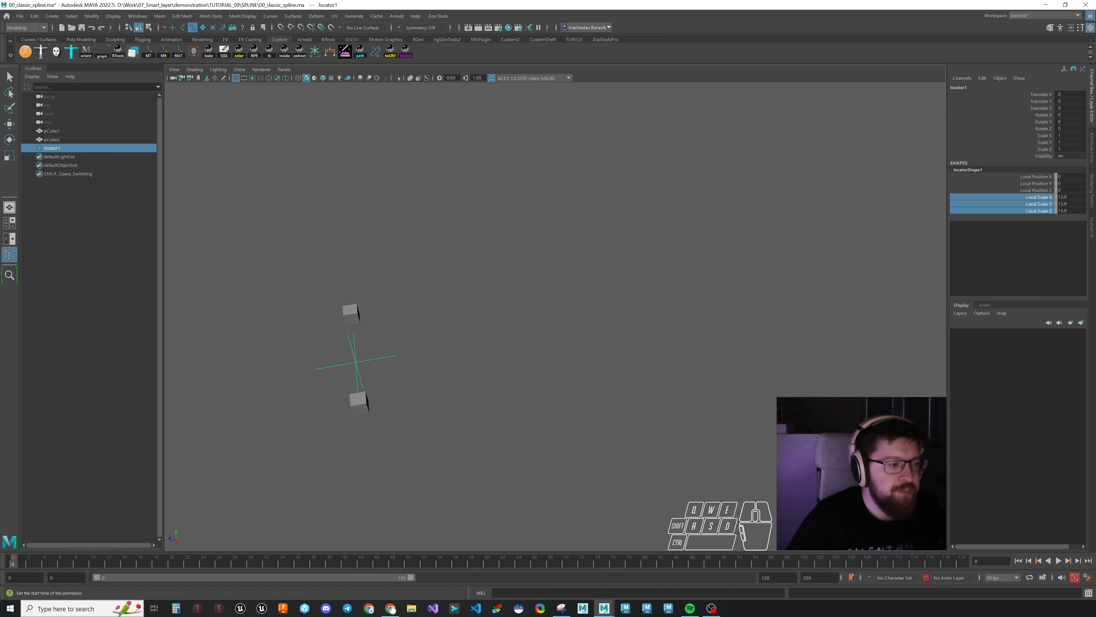
key("period")
left_click(384, 399)
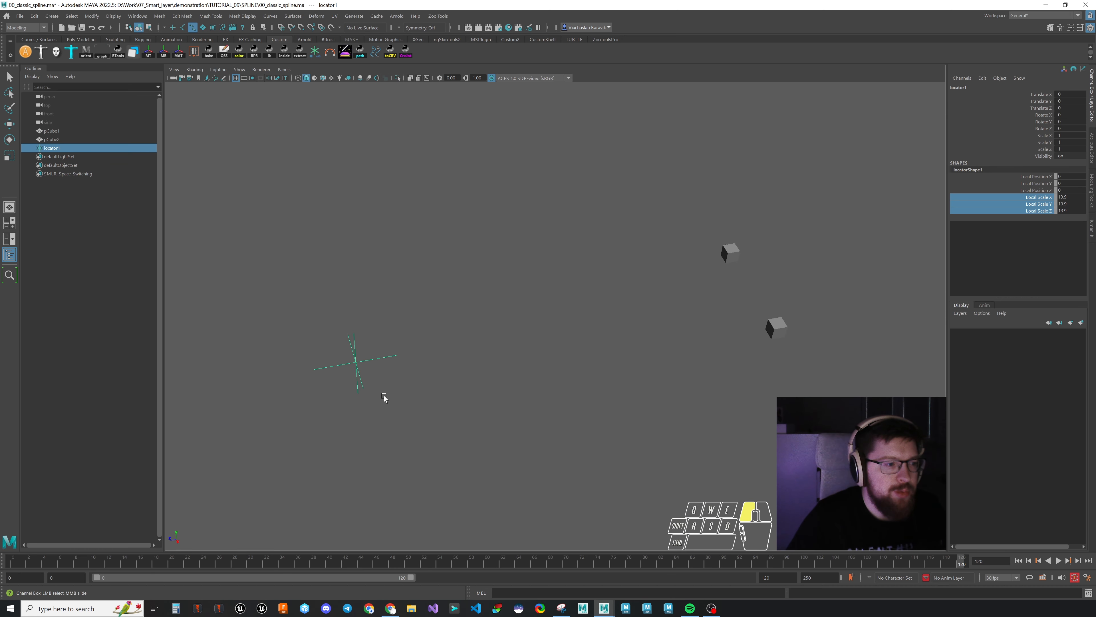
left_click_drag(396, 335, 322, 388)
left_click(64, 145)
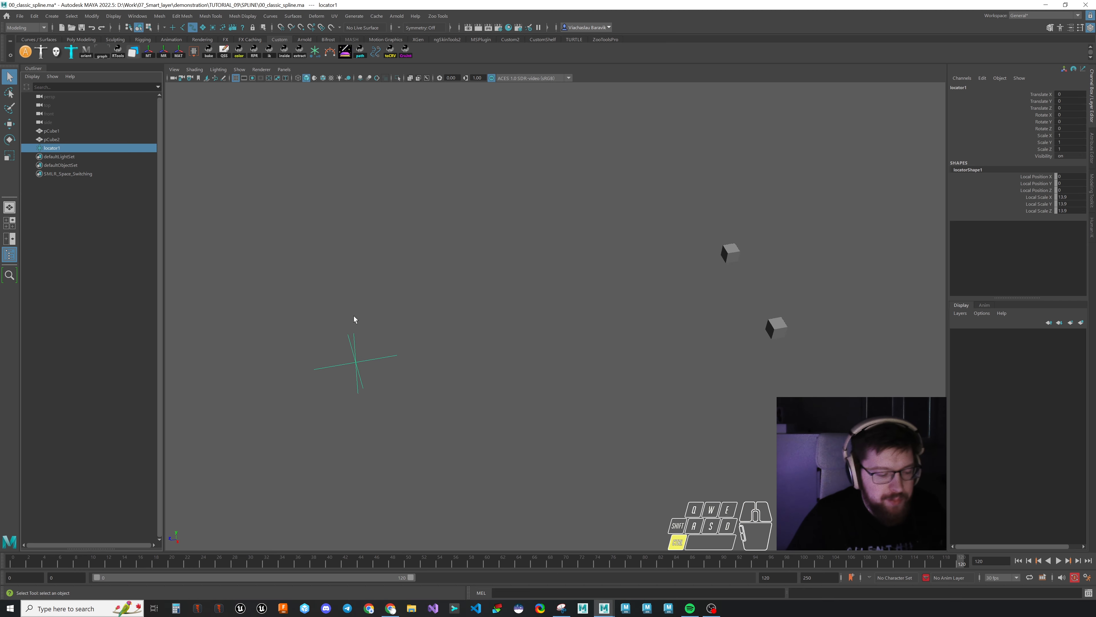
key("ctrl+d")
key("w")
left_click_drag(295, 373, 710, 339)
left_click(583, 360)
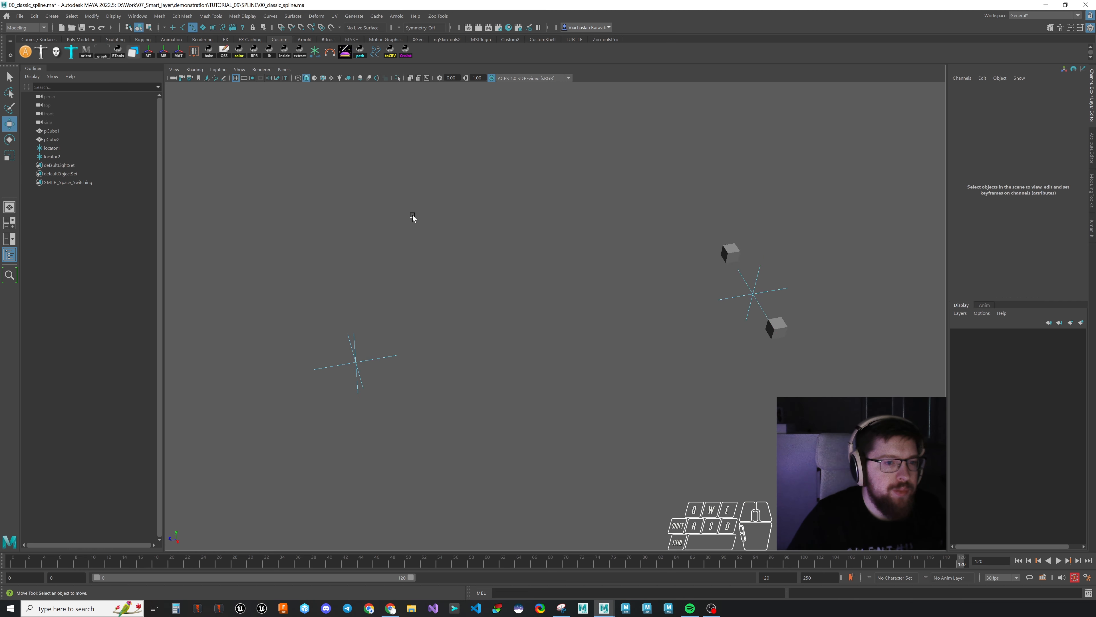
Step: Draw an EP curve snapped from the first locator to the second, and return to frame 0
left_click(81, 39)
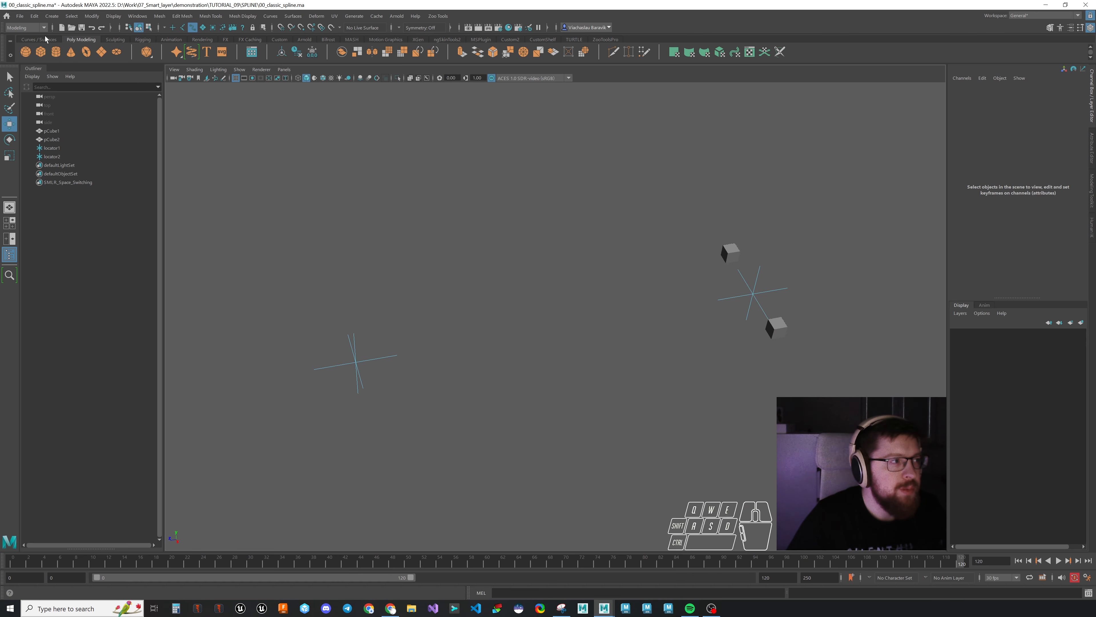
left_click(38, 40)
left_click(71, 52)
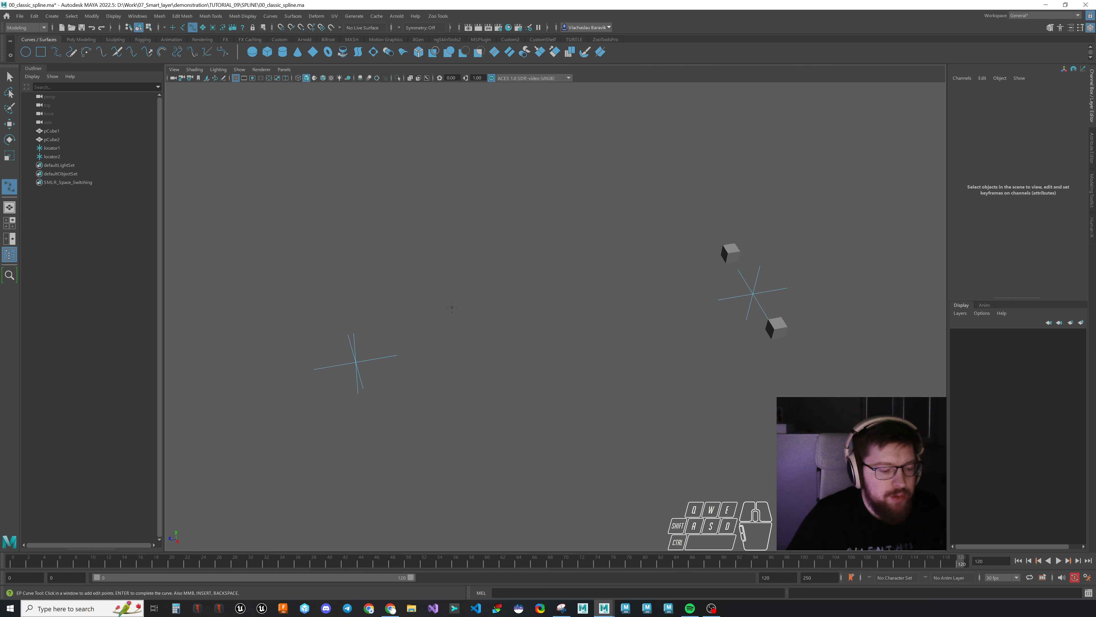
key("v")
left_click(353, 364)
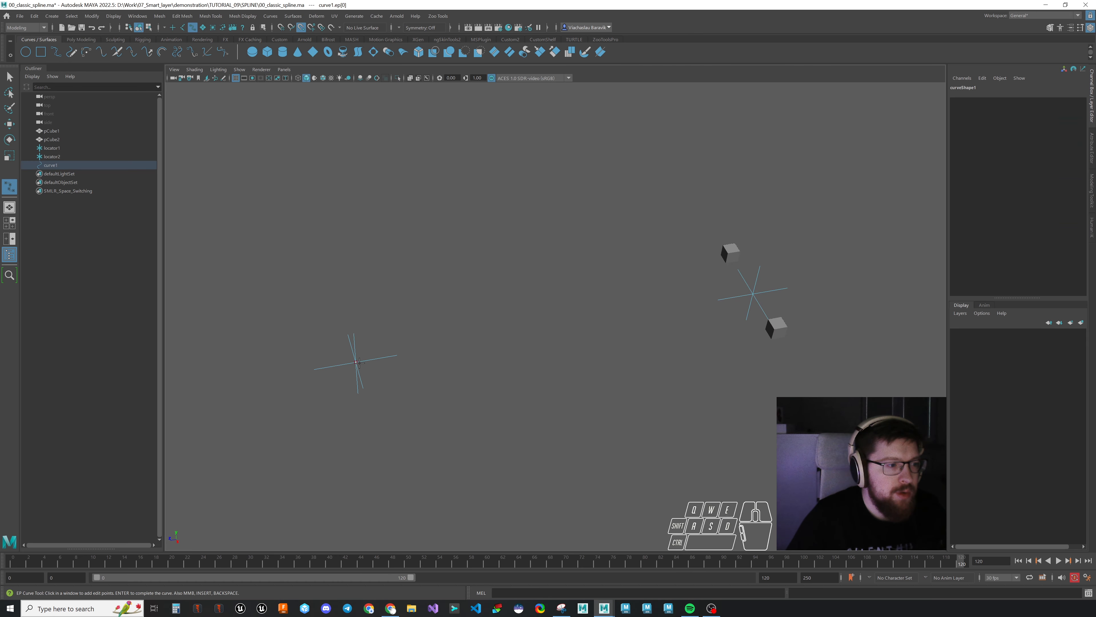
left_click(753, 295)
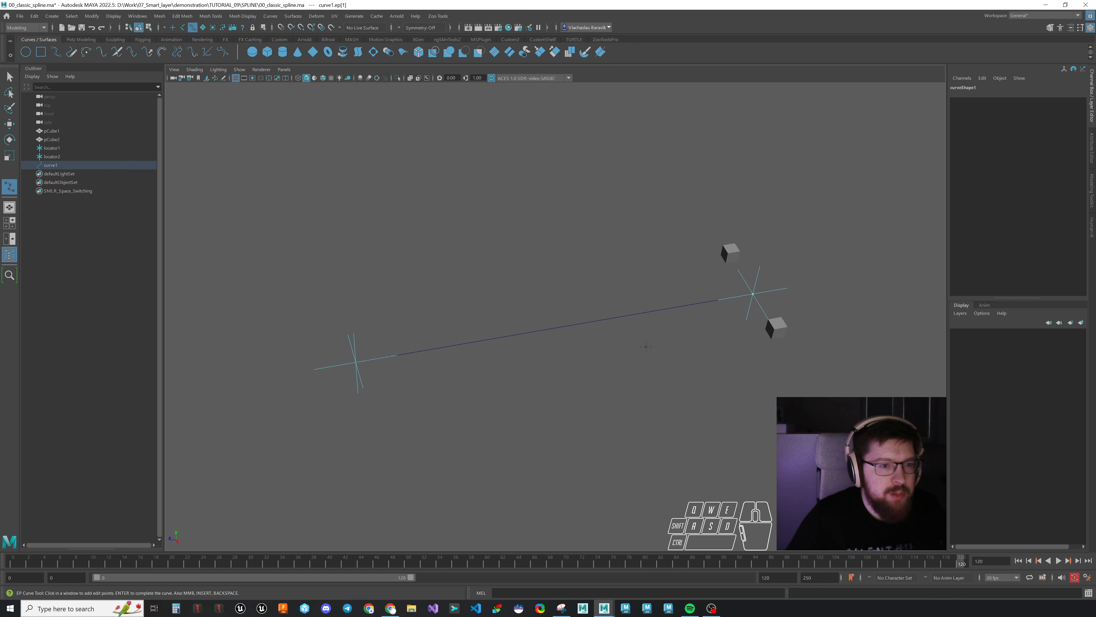
key("Return")
key("alt+shift+v")
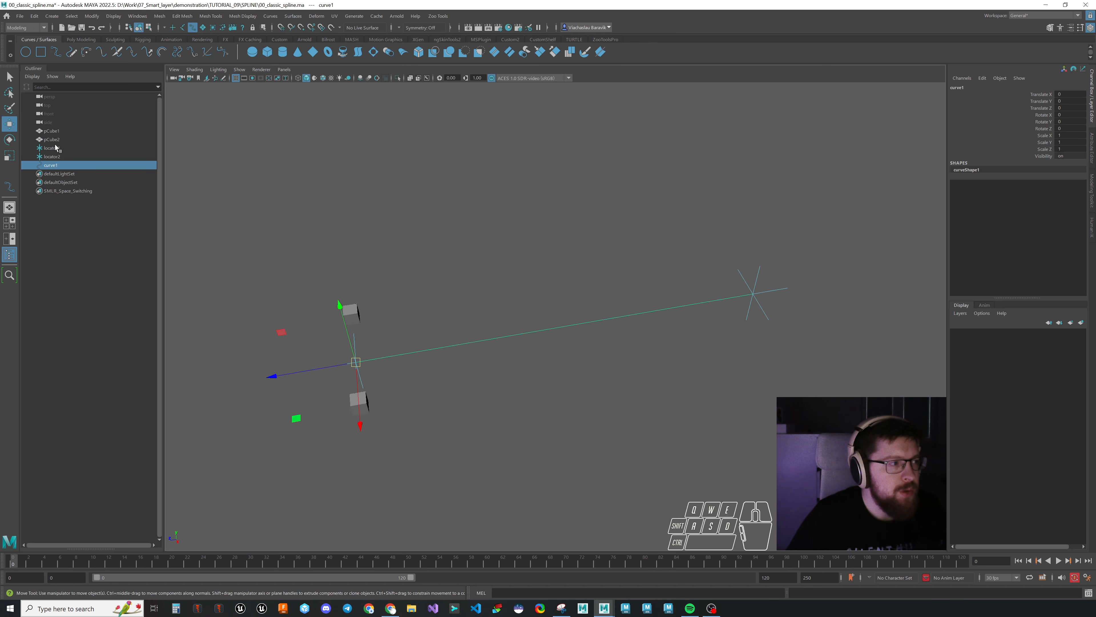
Step: Delete both helper locators, keeping only the curve and the cubes
left_click(57, 148)
left_click(63, 156, "shift")
key("Delete")
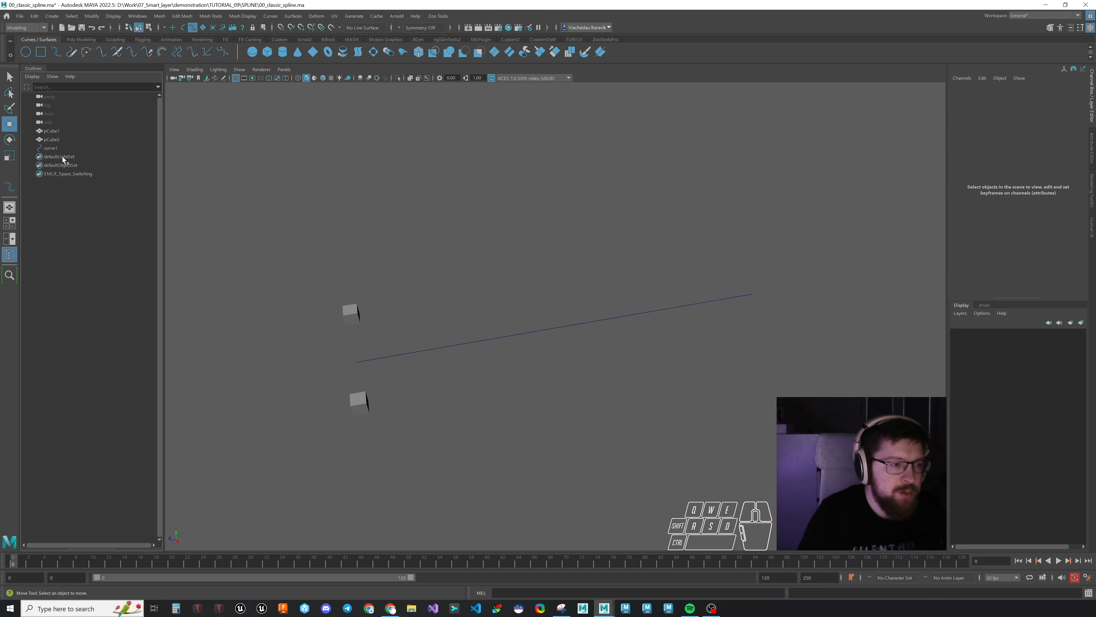
Step: Check the curve's end control vertices and rebuild the curve uniformly with 5 spans
right_click_drag(507, 336, 402, 362)
left_click_drag(375, 340, 340, 371)
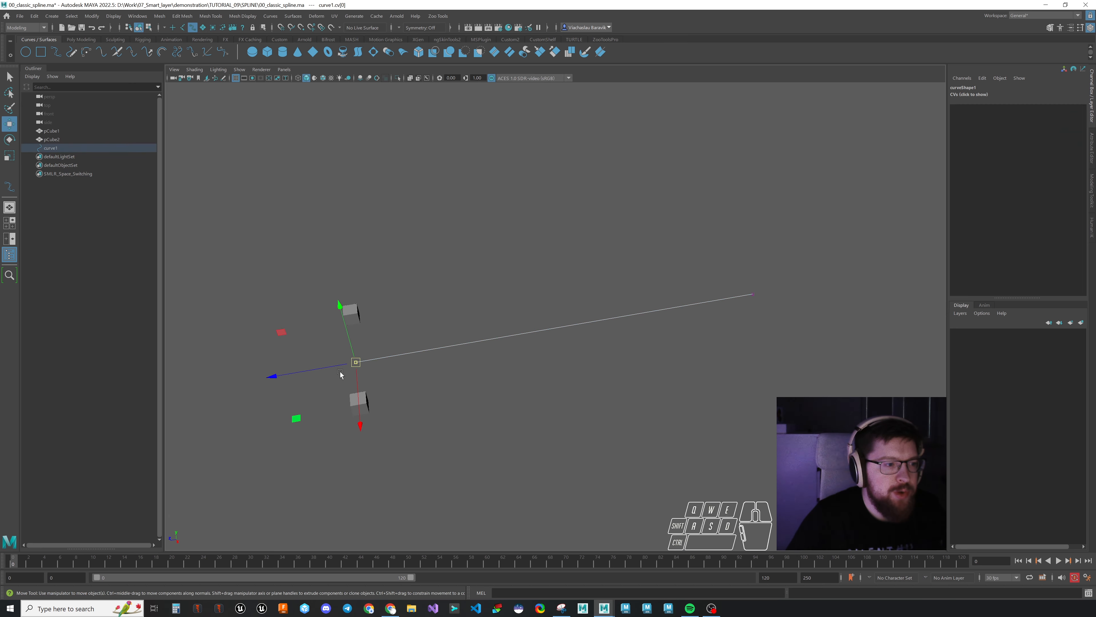
left_click_drag(779, 314, 725, 259)
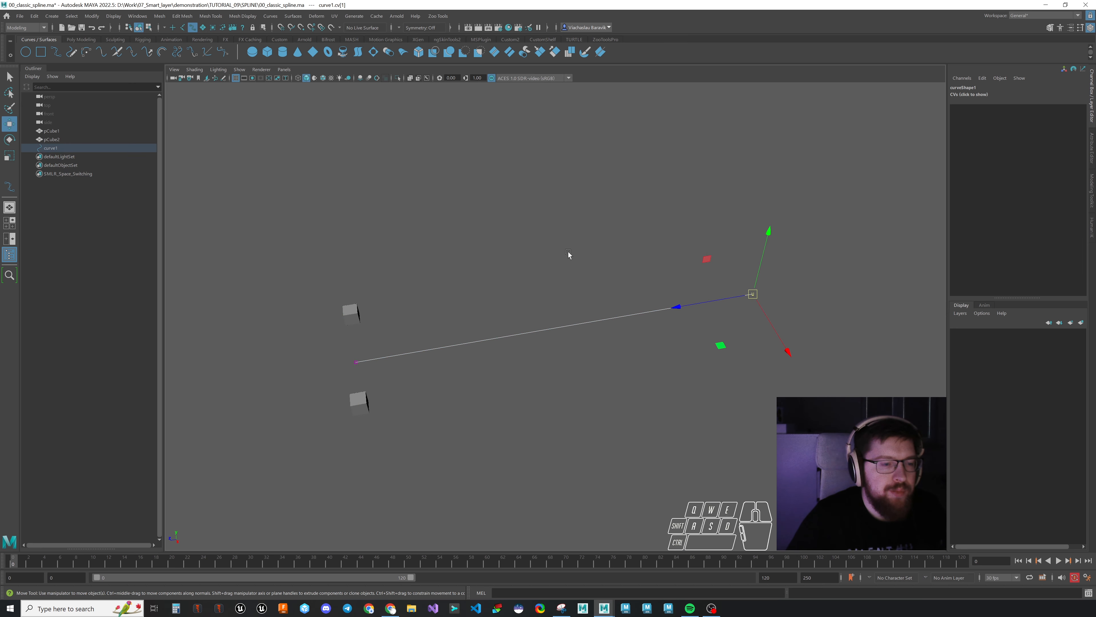
right_click_drag(569, 252, 604, 240)
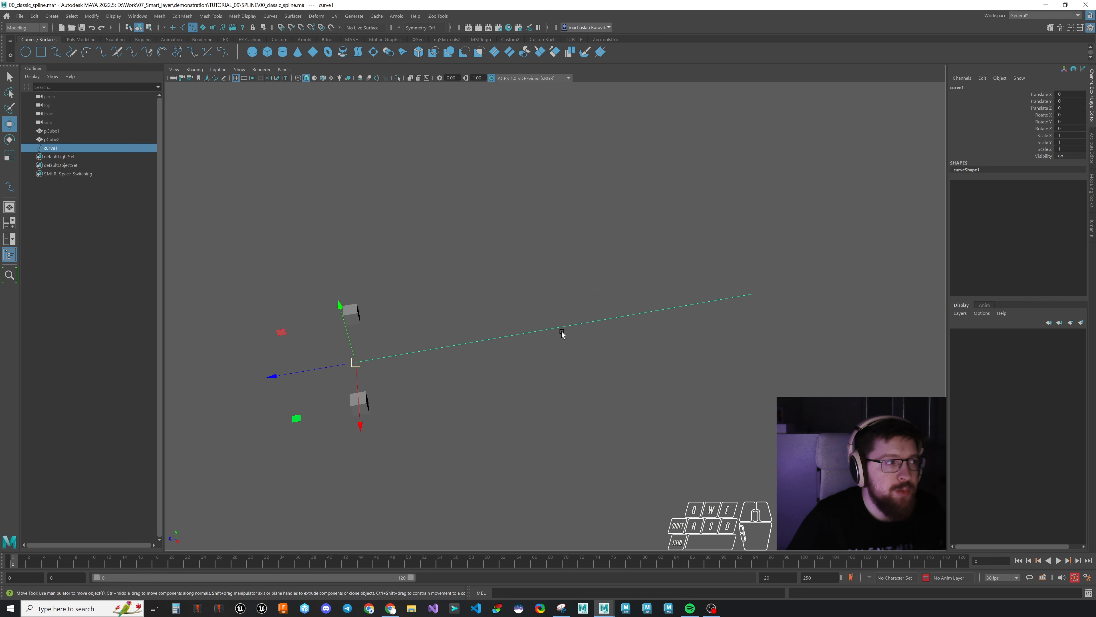
left_click(275, 18)
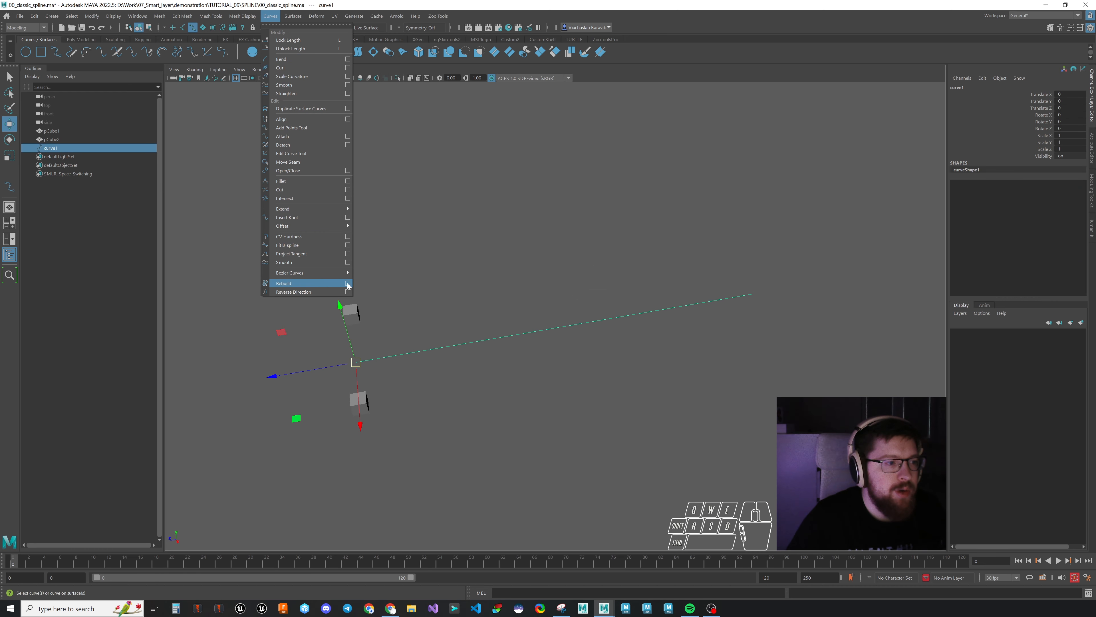
left_click(348, 283)
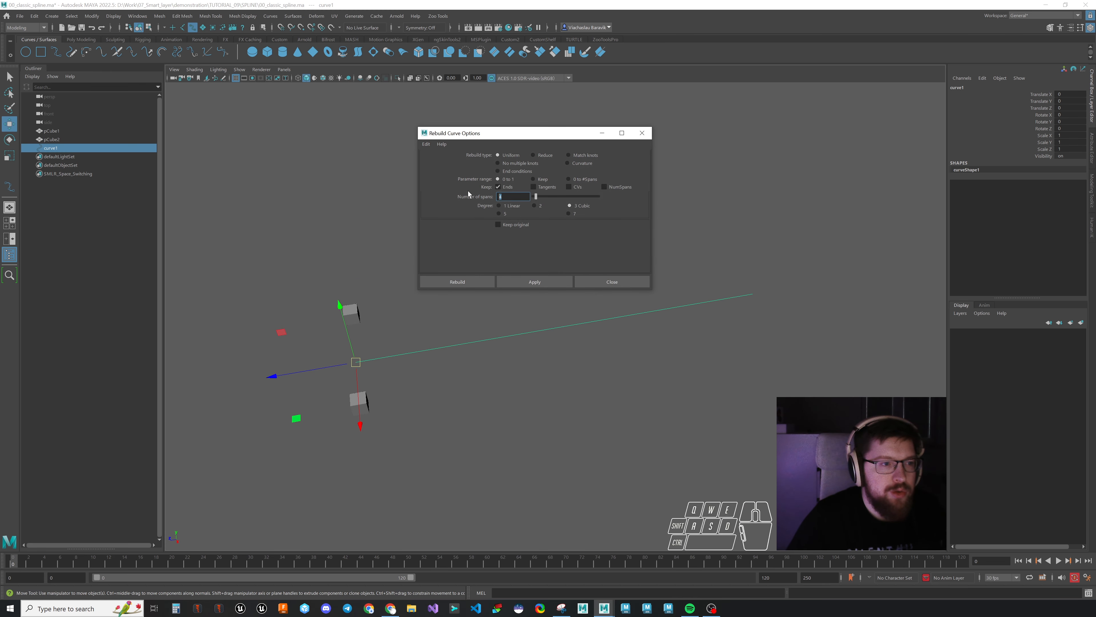
type("5")
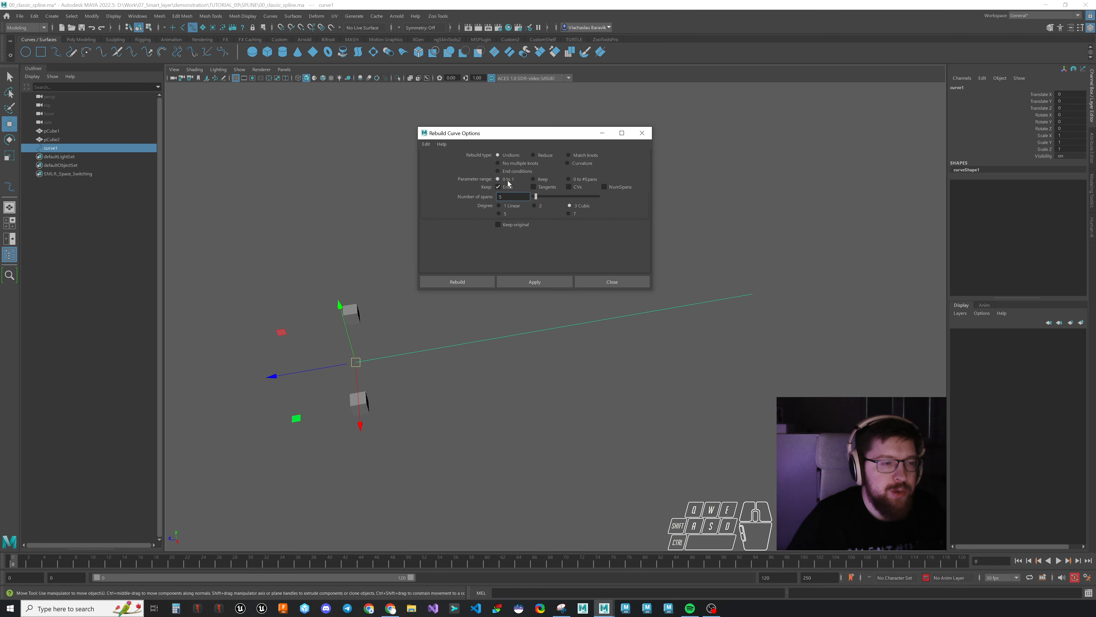
left_click(463, 282)
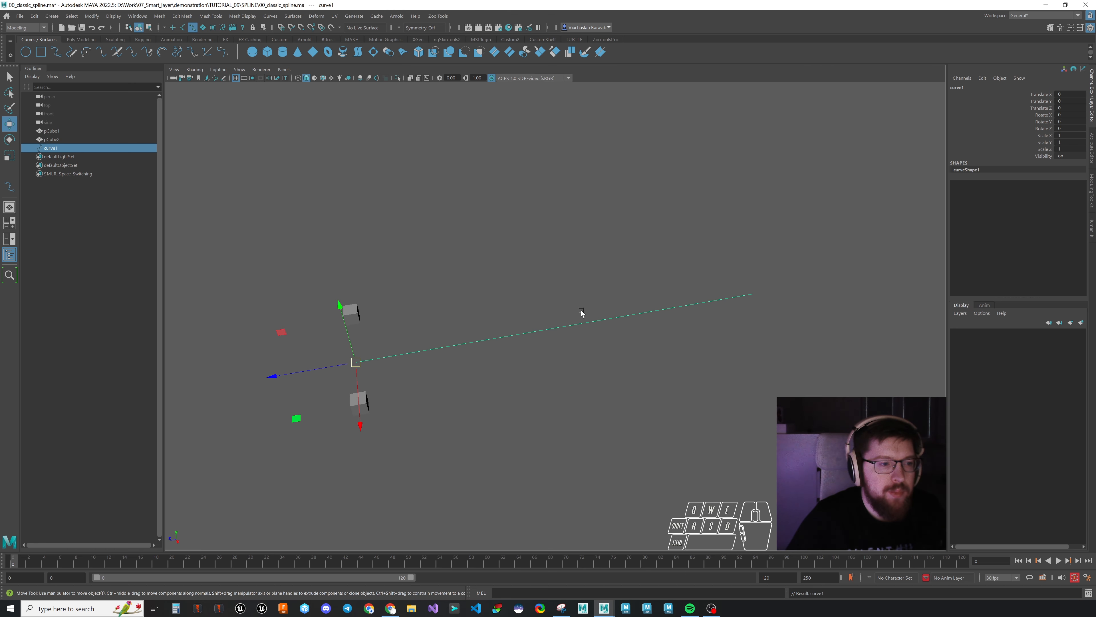
left_click(561, 355)
left_click_drag(561, 356, 607, 225)
right_click_drag(570, 231, 633, 228)
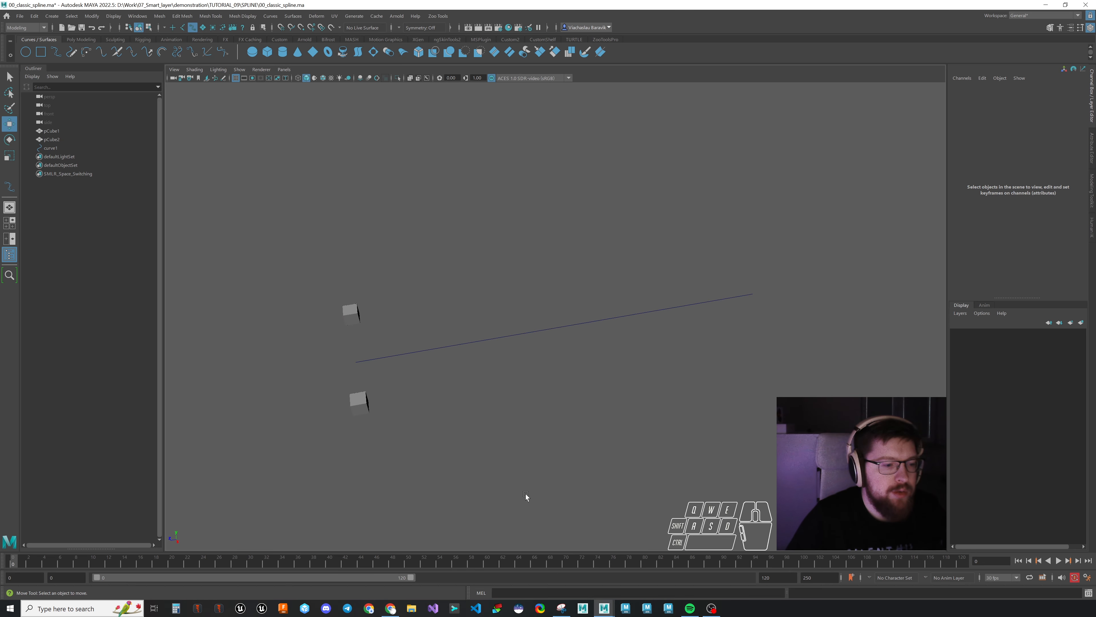
Step: Switch to the annotated Snipping Tool sketch to review the motion path scheme, and return to the Maya scene
left_click(562, 609)
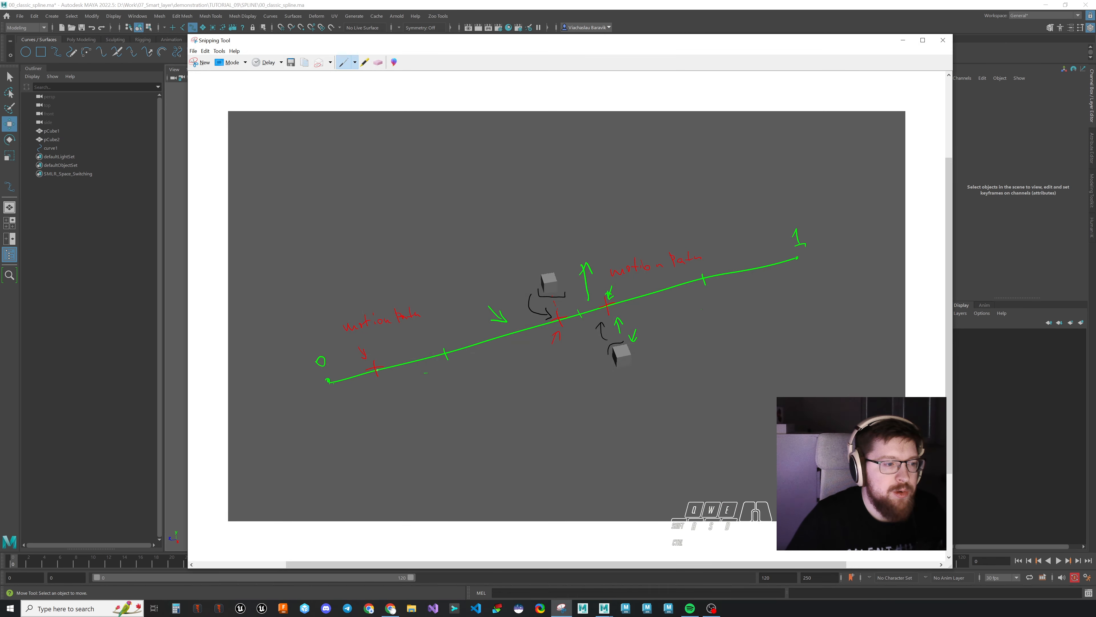
left_click(903, 40)
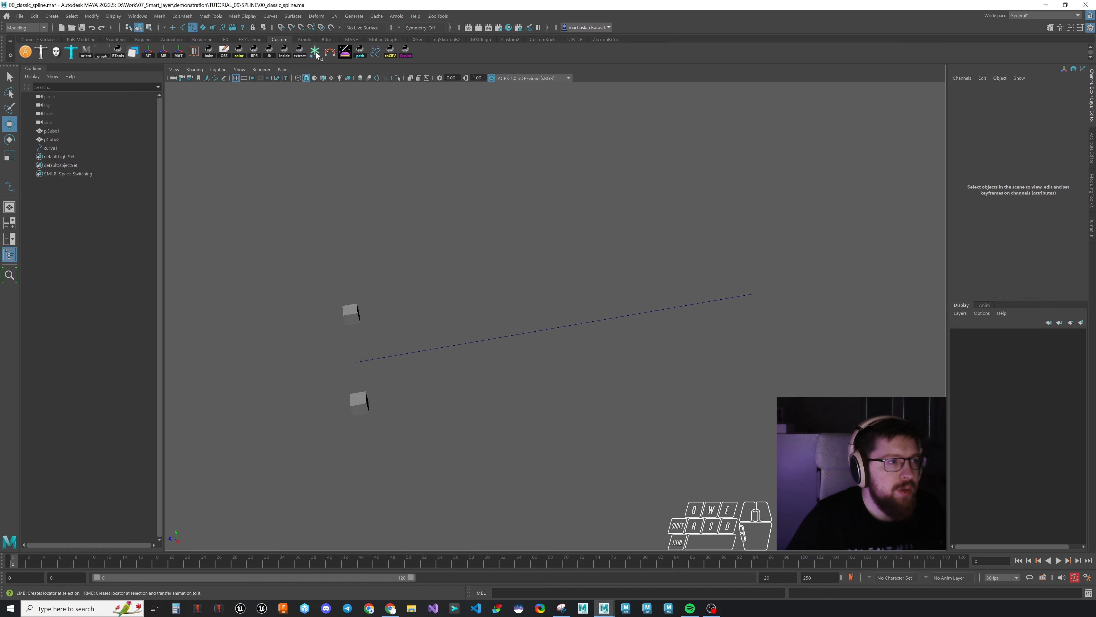
Step: Create a locator at the curve's start, set its local scale to 8.9 on every axis, and colour it magenta
left_click(53, 157)
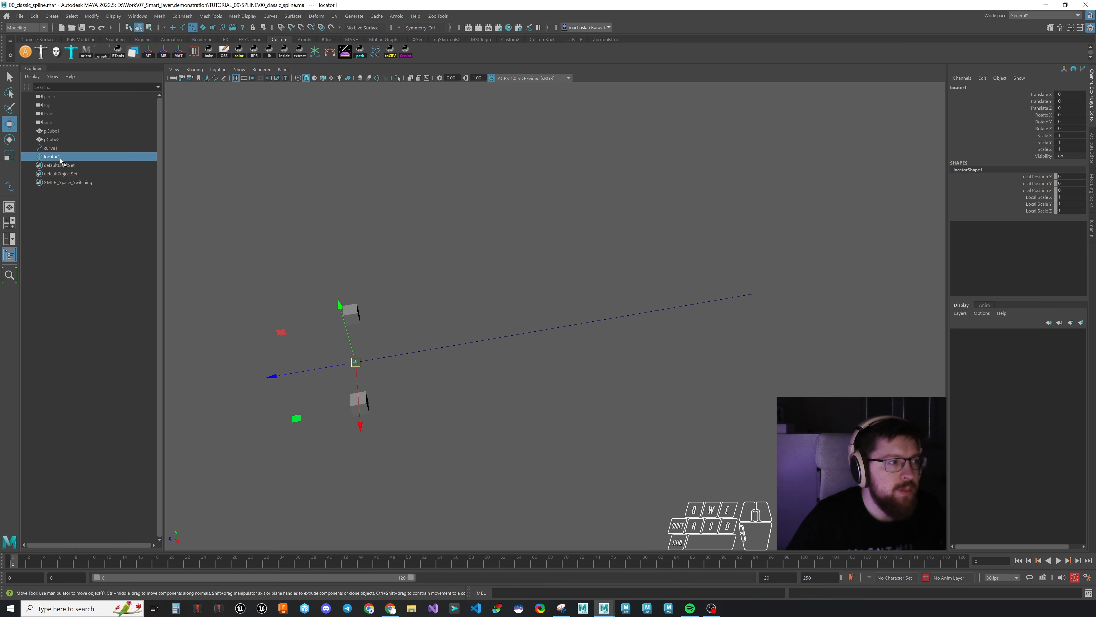
left_click(1040, 197)
left_click(1041, 210, "shift")
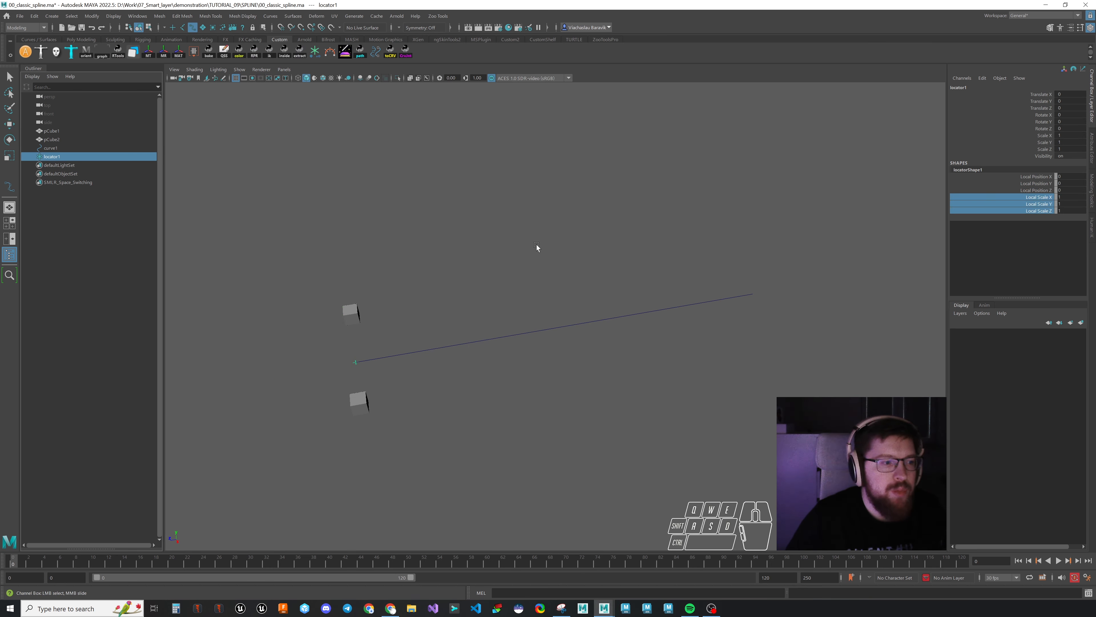
middle_click_drag(536, 244, 560, 243)
left_click(239, 50)
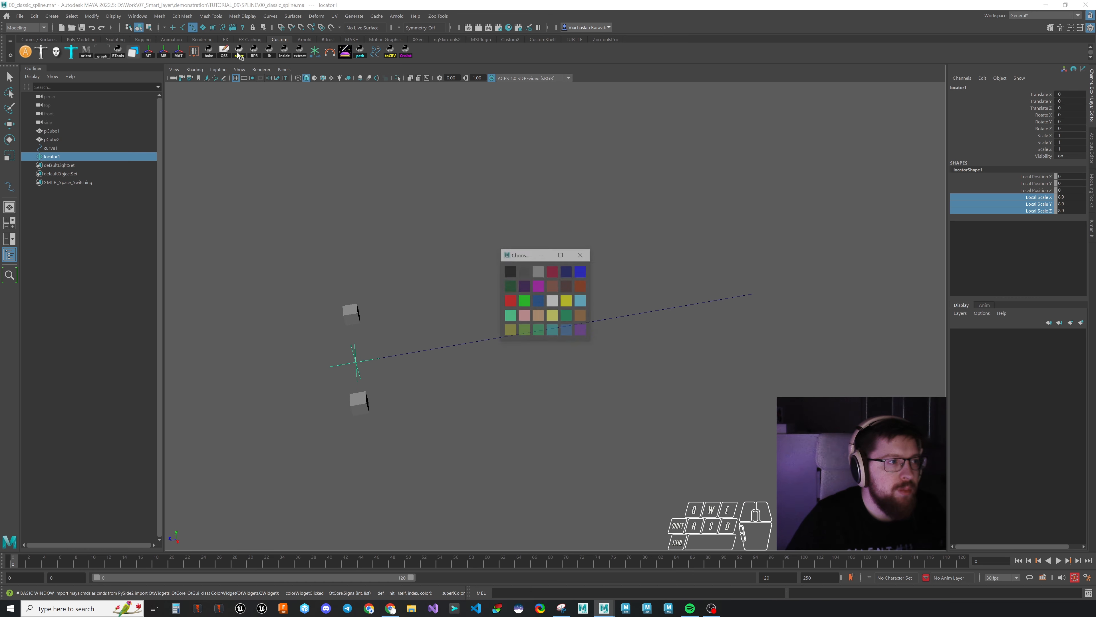
left_click(538, 286)
left_click(528, 343)
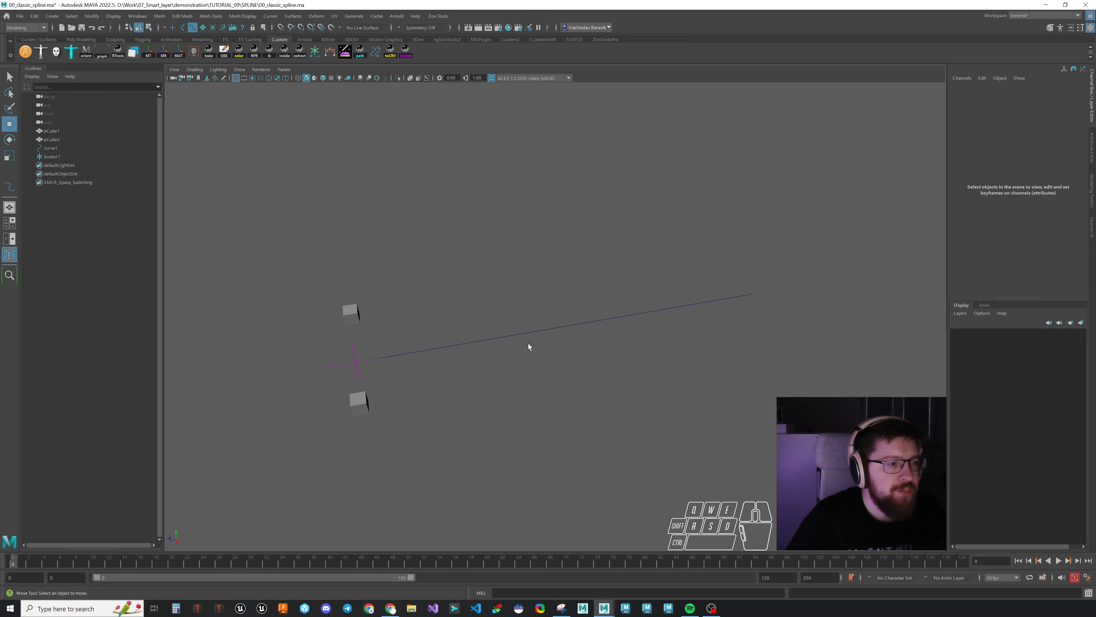
Step: Attach the magenta locator to the curve as a motion path, using the Animation menu set
left_click(52, 148)
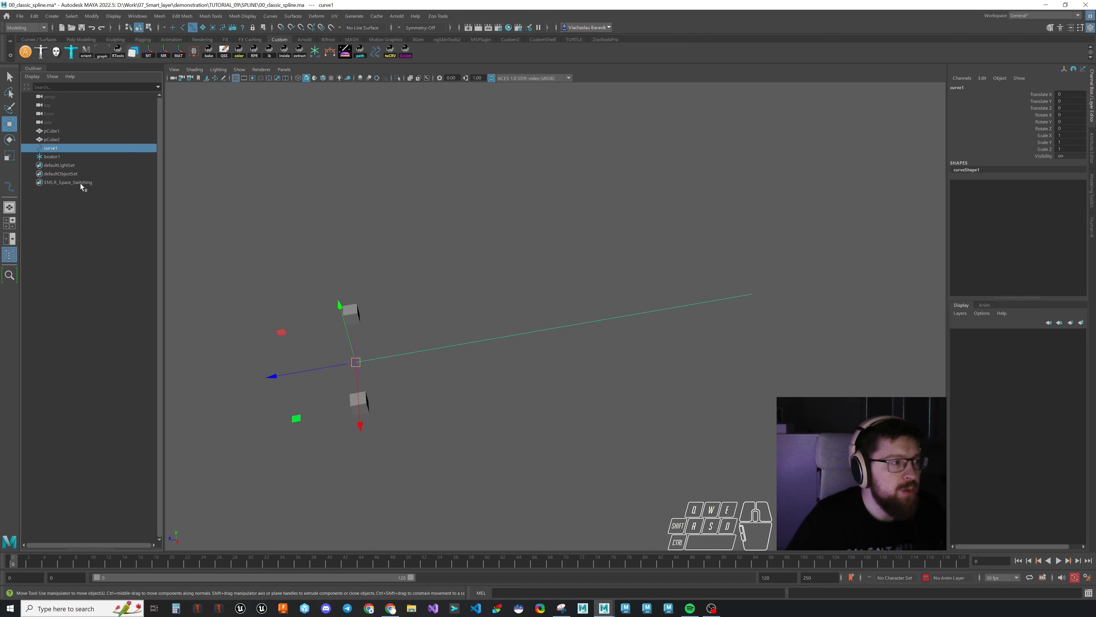
left_click(55, 157, "ctrl")
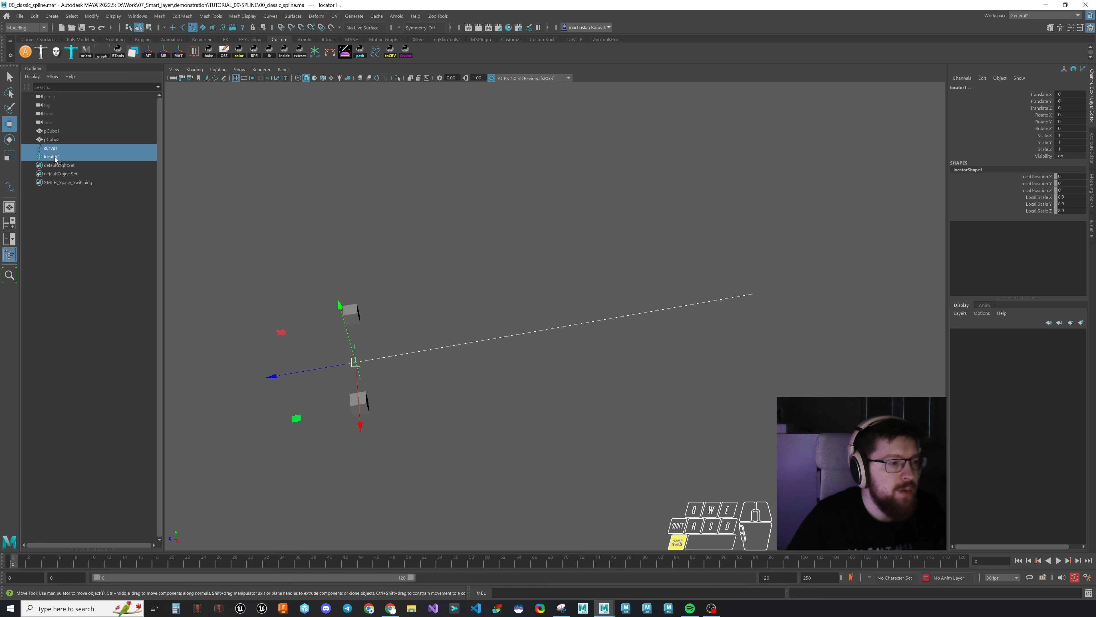
left_click(31, 28)
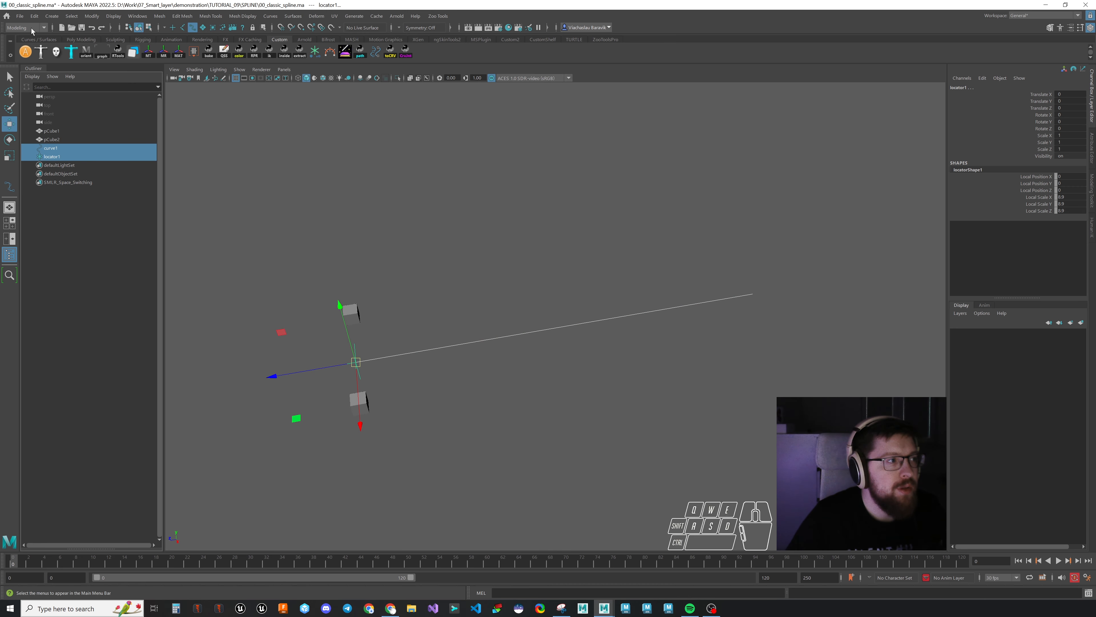
left_click(35, 55)
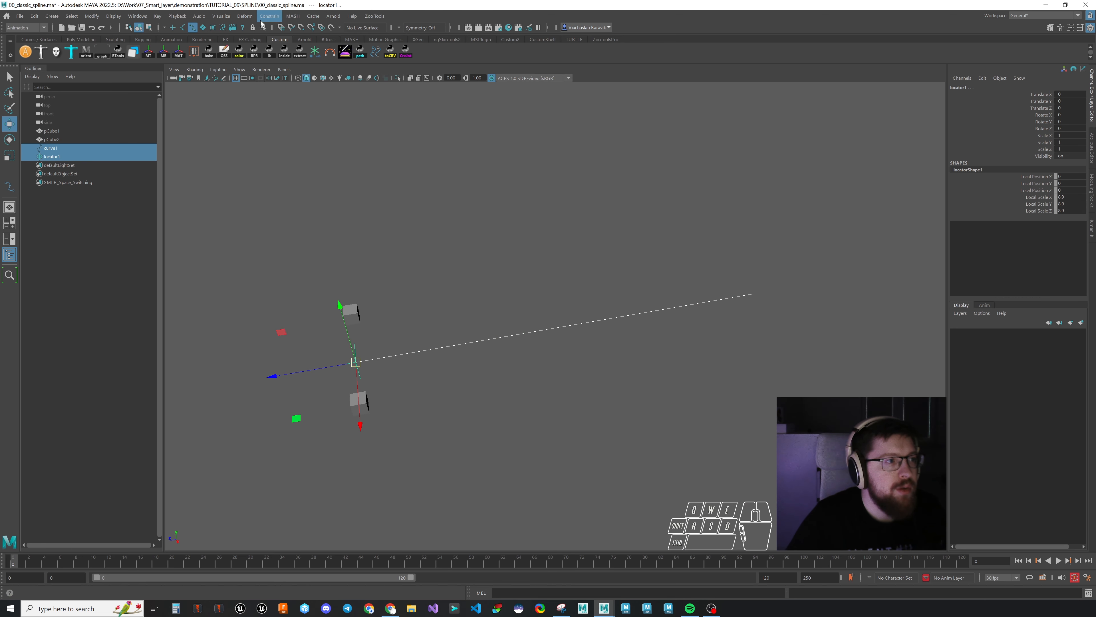
left_click(269, 16)
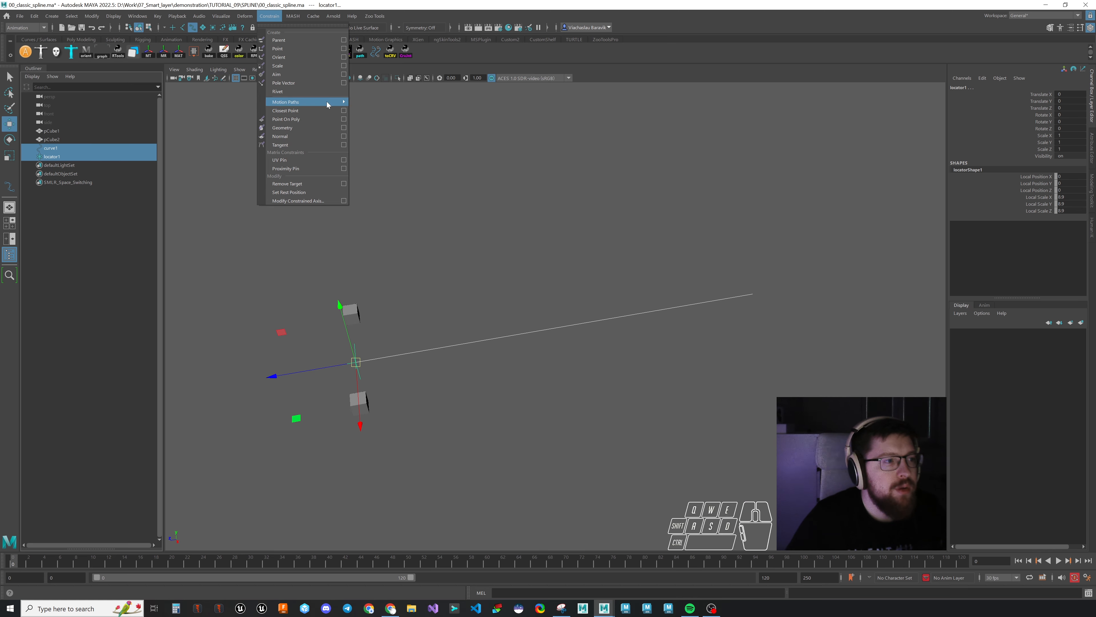
mouse_move(326, 101)
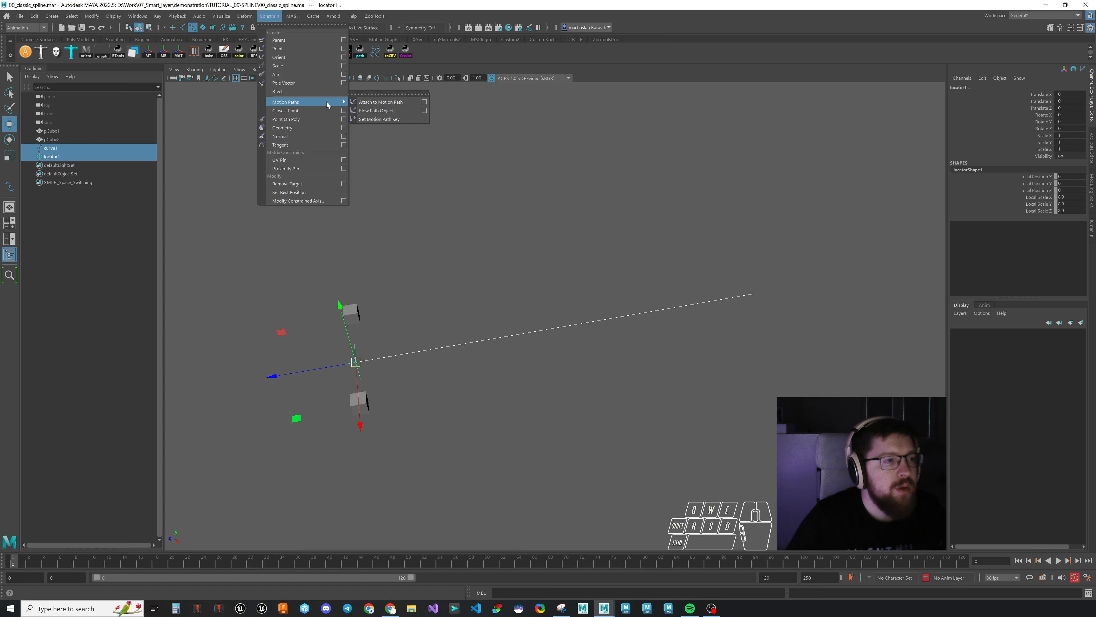
left_click(392, 102)
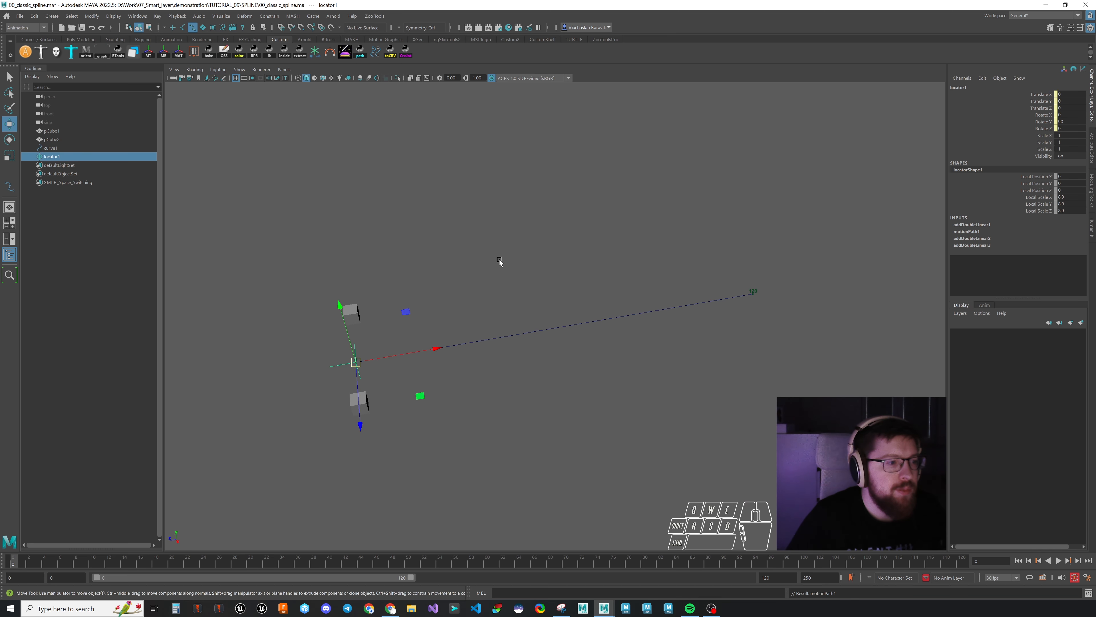
left_click(379, 371)
Step: Scrub the locator's motion along the curve to frame 45 and capture a new Snipping Tool snip of the curve and cubes
left_click_drag(22, 568, 470, 485)
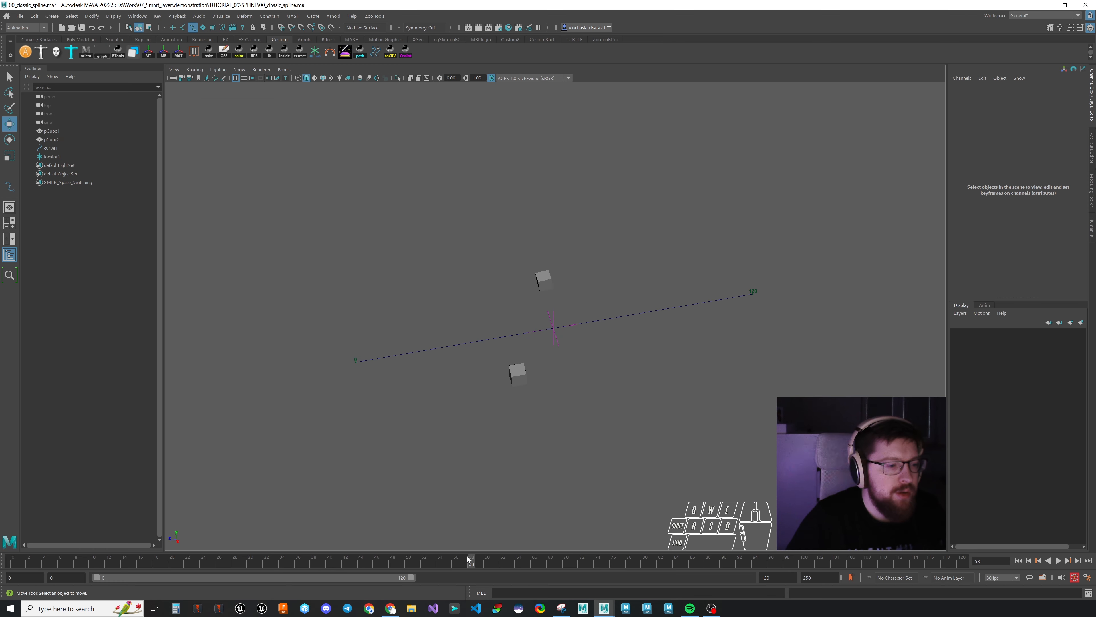
left_click_drag(468, 559, 369, 559)
left_click(561, 608)
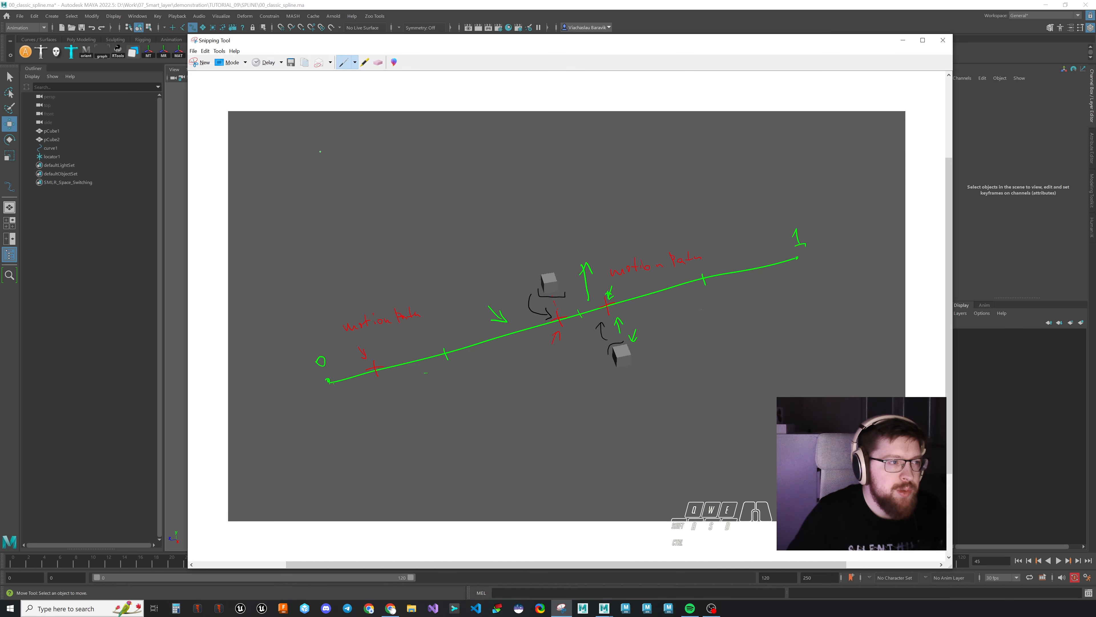
left_click(202, 64)
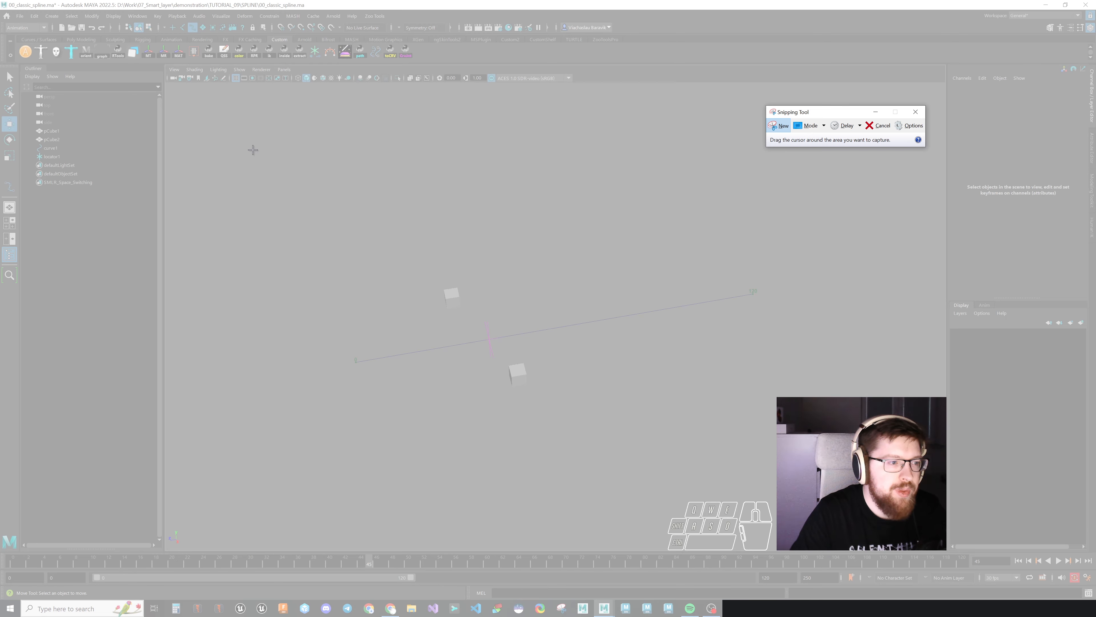
left_click_drag(255, 147, 840, 437)
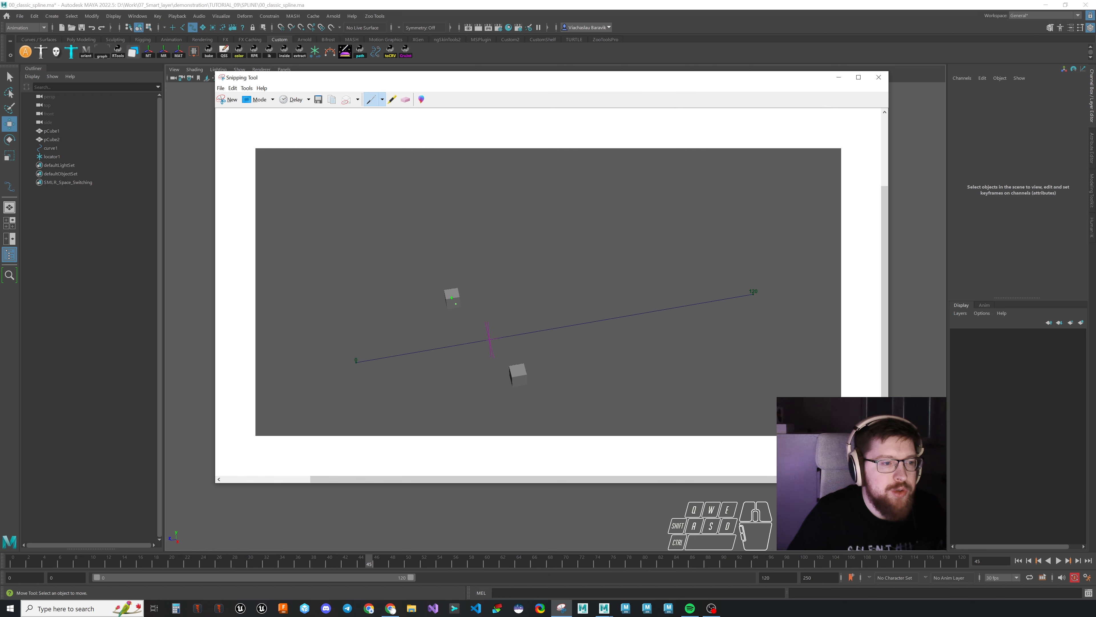
Step: Annotate the snip with a dashed line and arrow from the upper cube to the curve, write an underlined "UV", and return to Maya
left_click_drag(456, 319, 462, 344)
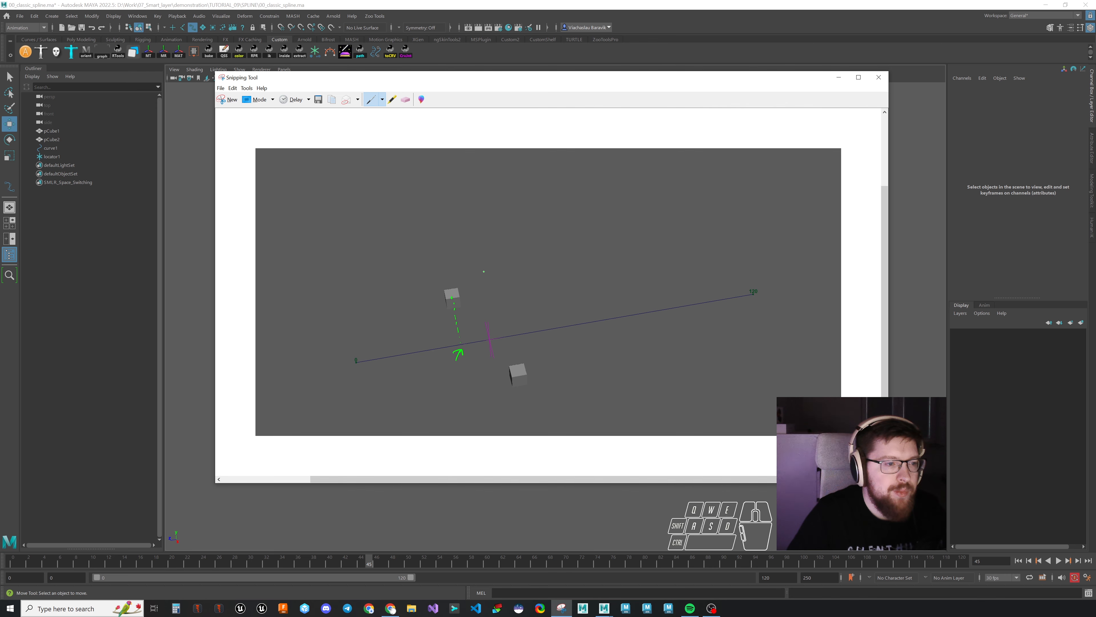
left_click_drag(494, 260, 502, 260)
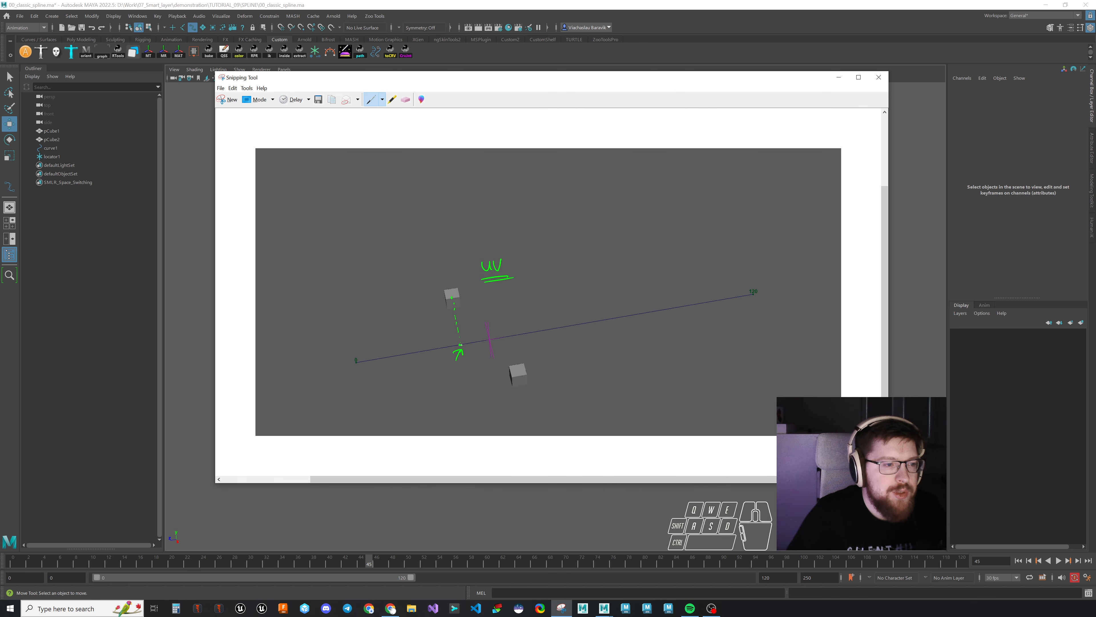
key("alt+Tab")
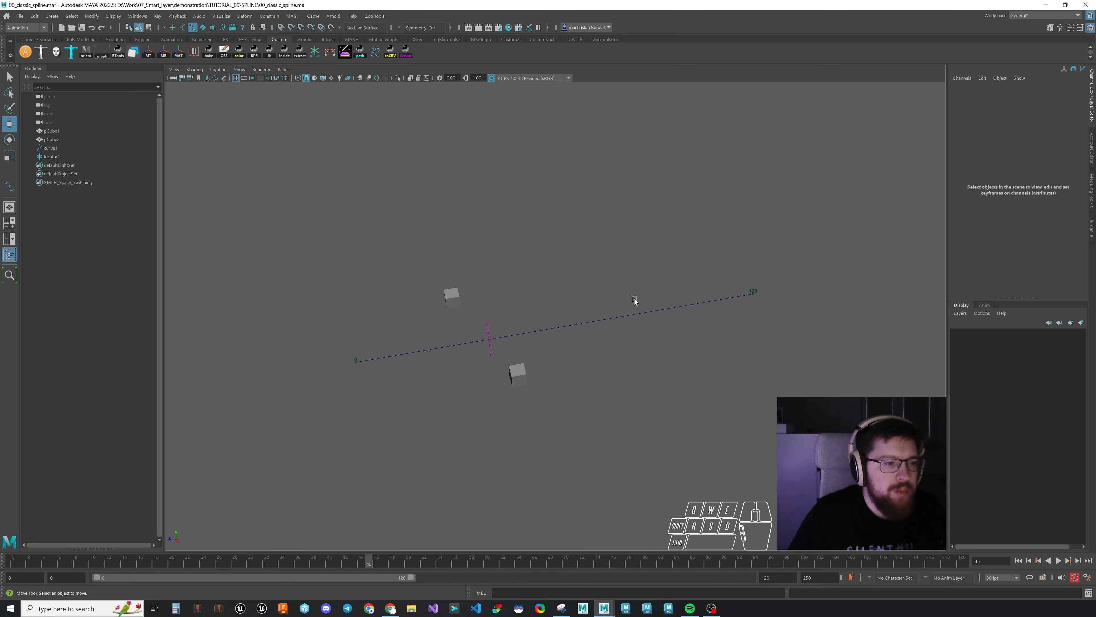
Step: Copy all of pCube1's Translate Z keys from the Graph Editor
left_click_drag(364, 562, 321, 540)
left_click(456, 304)
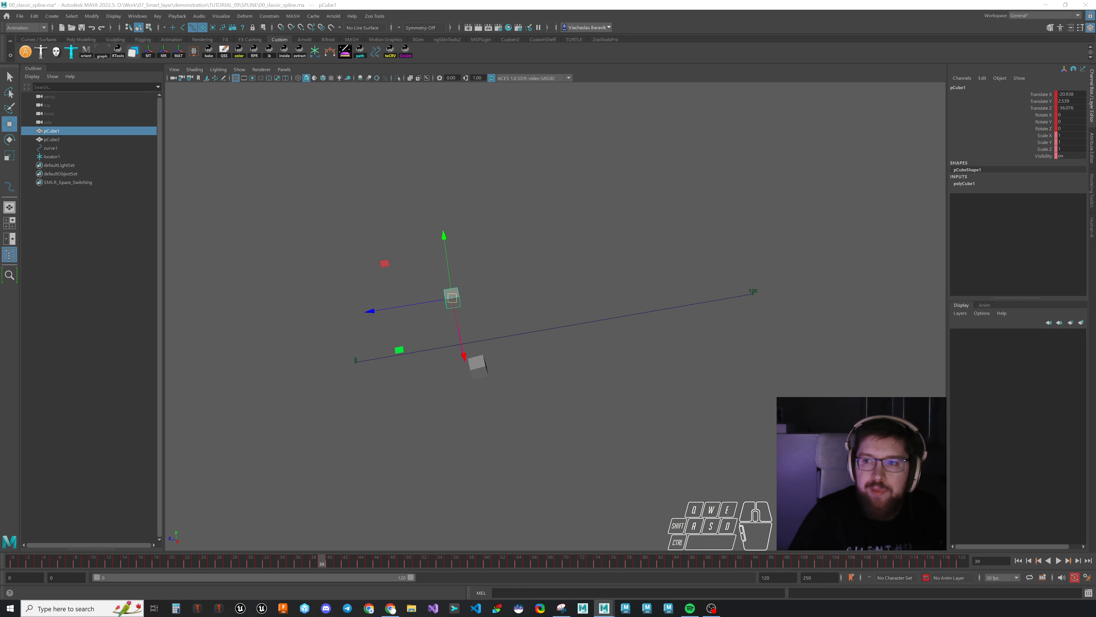
left_click(101, 52)
left_click_drag(765, 56, 523, 31)
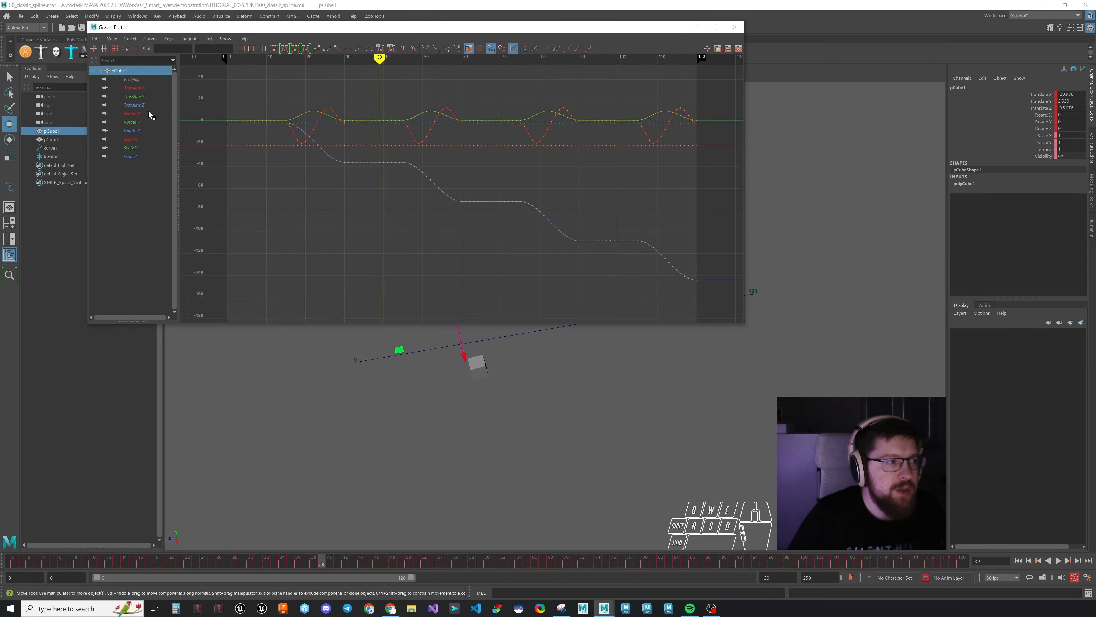
left_click(134, 105)
left_click_drag(712, 294, 215, 85)
key("ctrl+c")
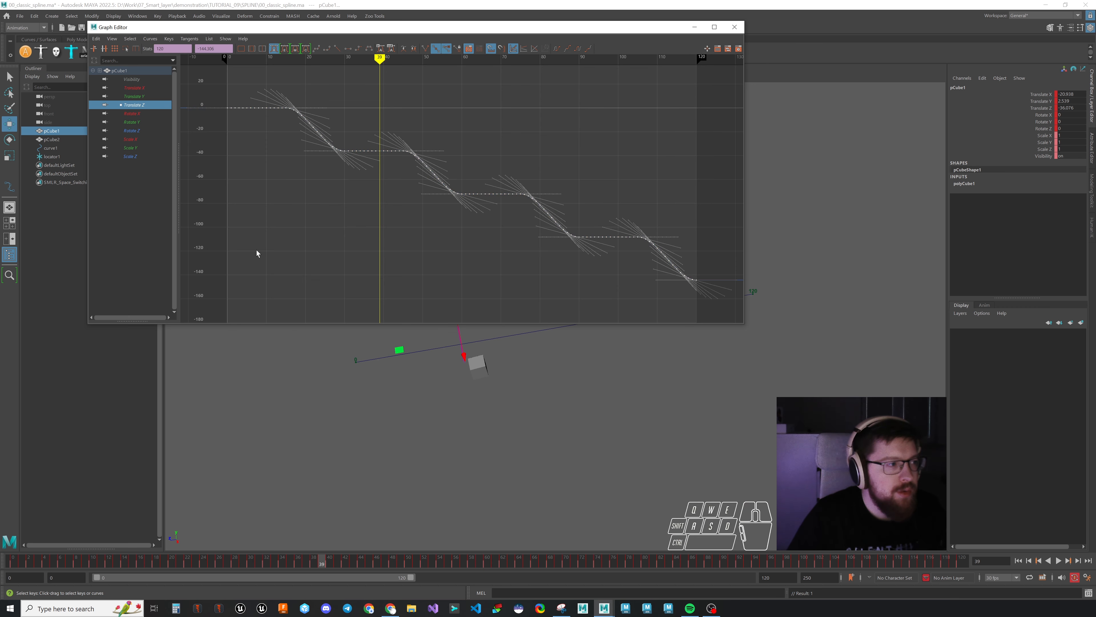
Step: Paste the copied keys onto locator1's motion path U value curve, starting at frame 0
left_click(55, 156)
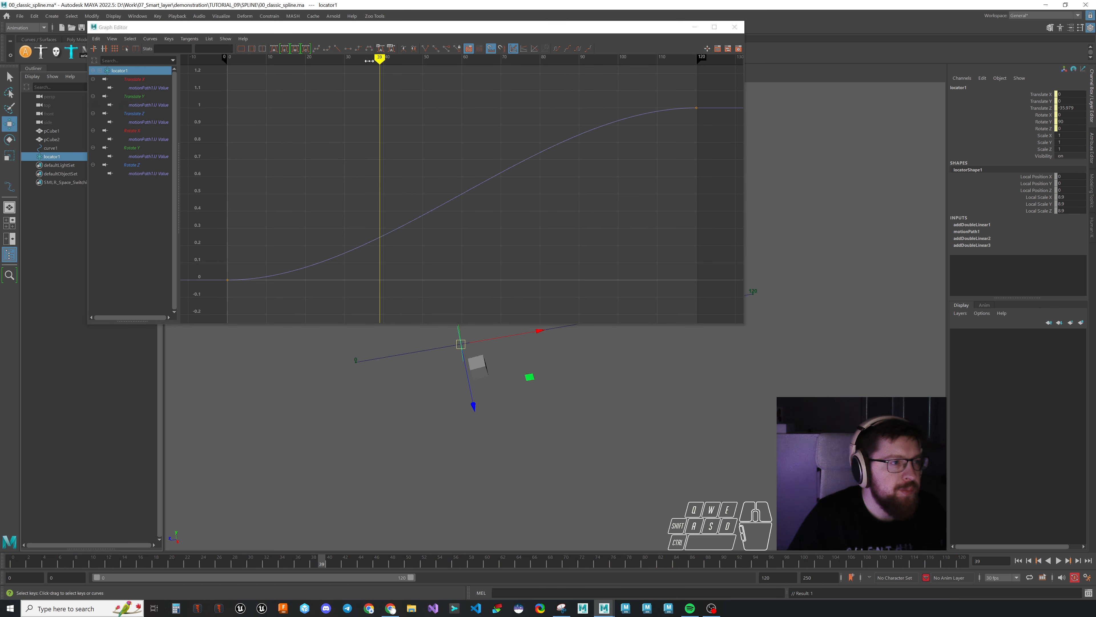
left_click_drag(369, 61, 227, 59)
left_click_drag(222, 300, 223, 299)
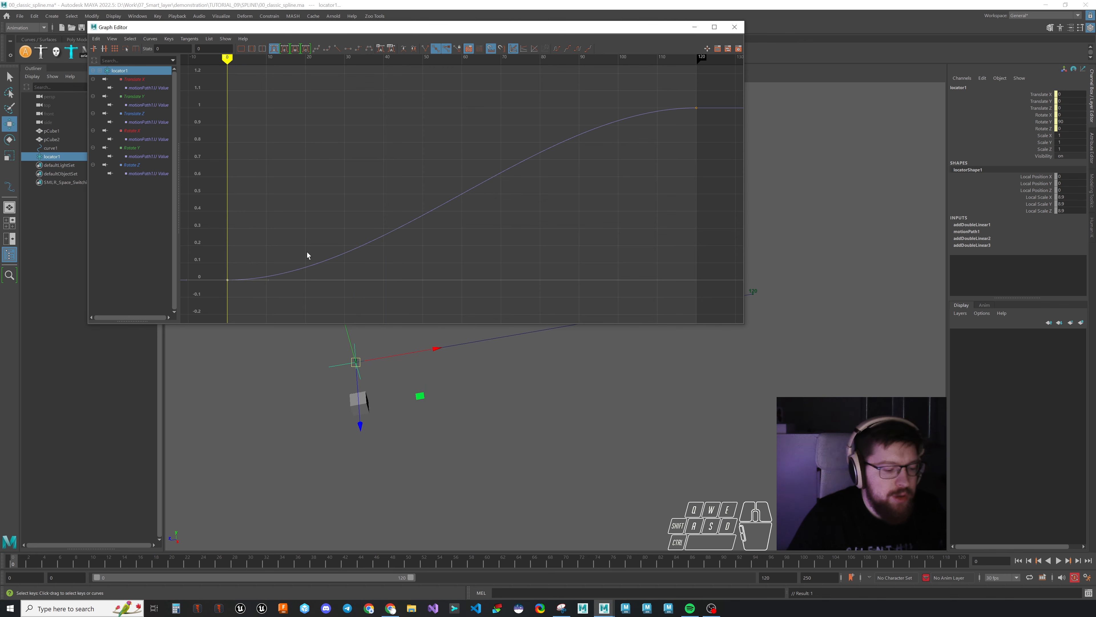
key("ctrl+v")
key("f")
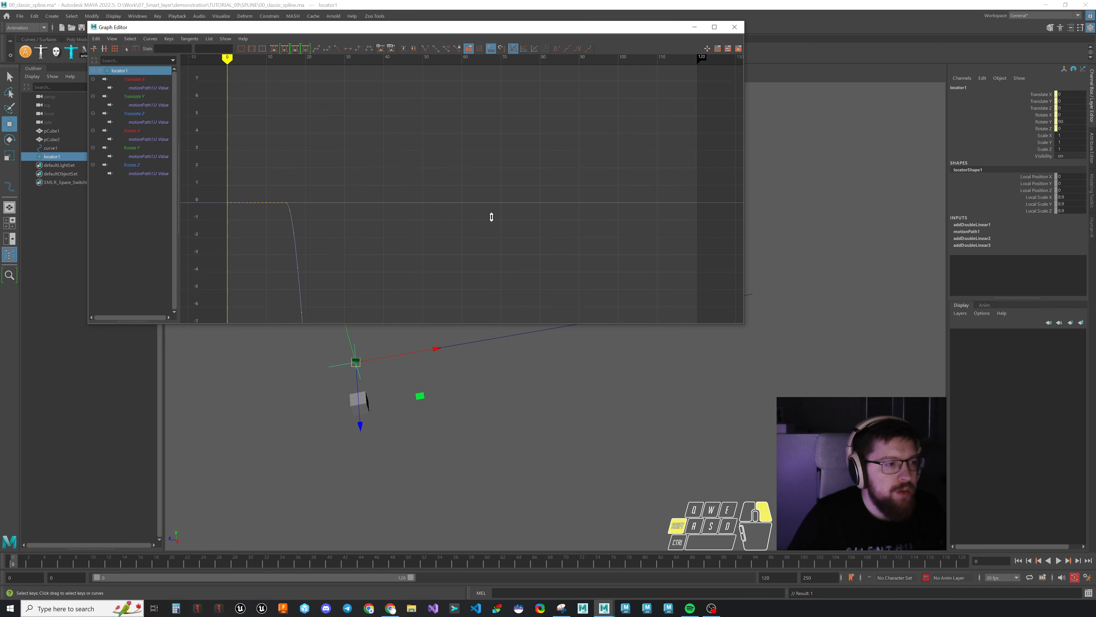
Step: Scale the pasted U value keys so they rise from 0 at the start to about 1 at frame 120, and close the Graph Editor
left_click_drag(704, 320, 218, 161)
key("r")
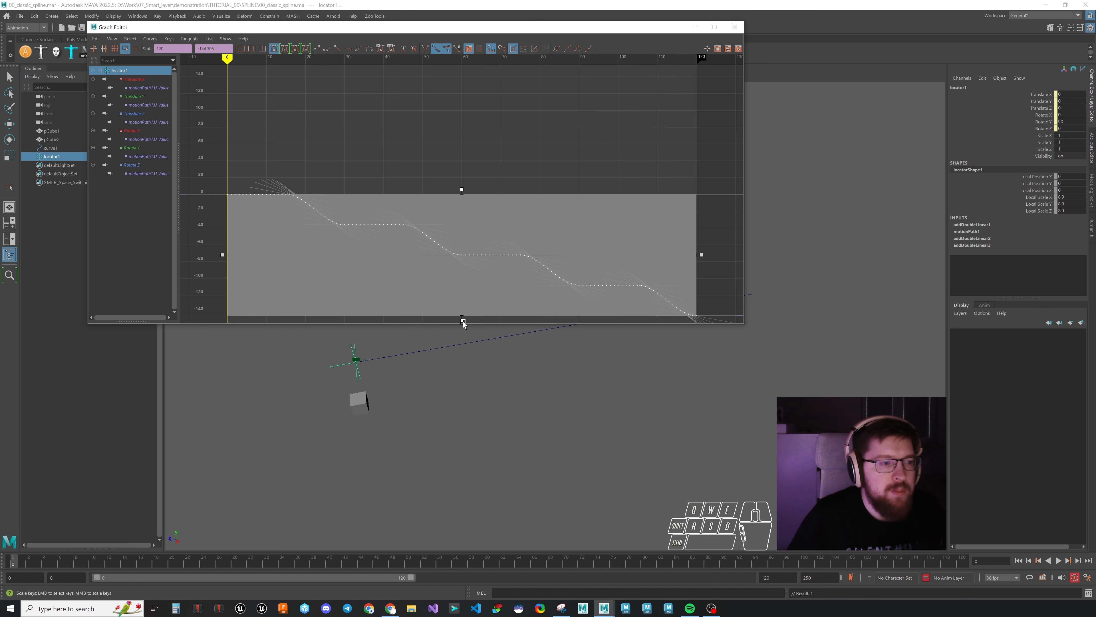
left_click_drag(463, 323, 462, 188)
key("f")
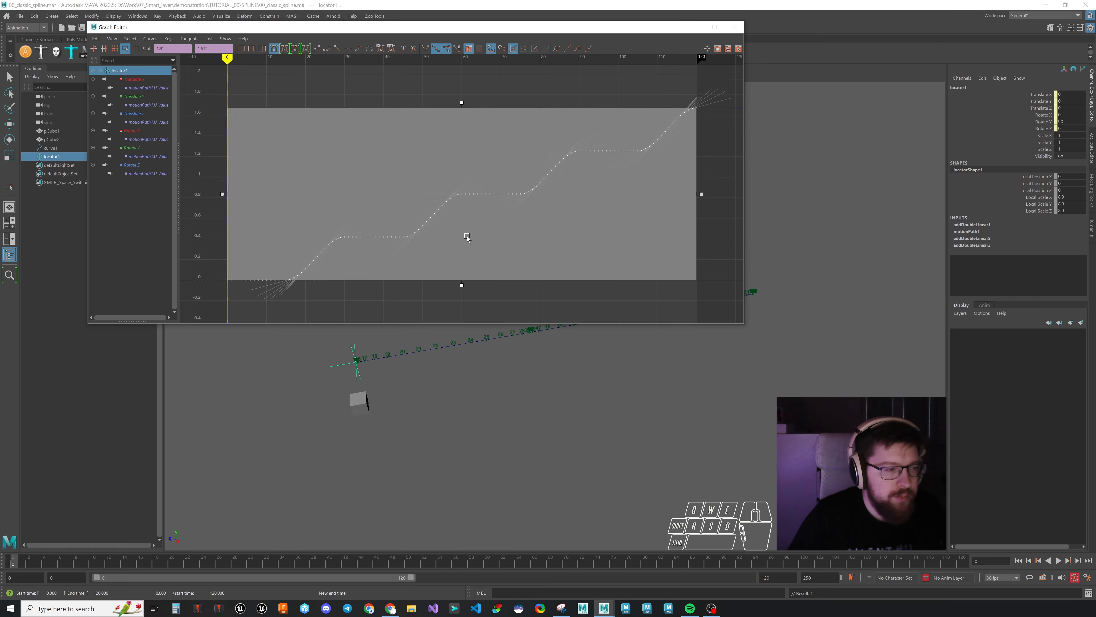
left_click_drag(462, 103, 462, 173)
key("ctrl+w")
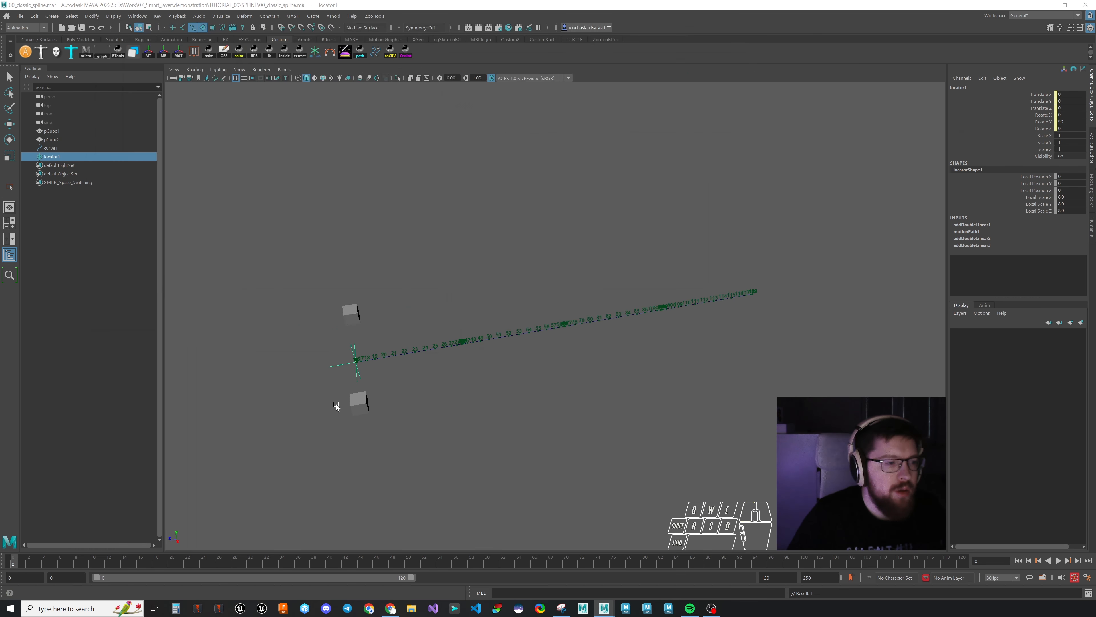
Step: Scrub the timeline to compare the locator's travel along the curve with the cubes' motion, and clear the selection
left_click_drag(13, 566, 520, 504)
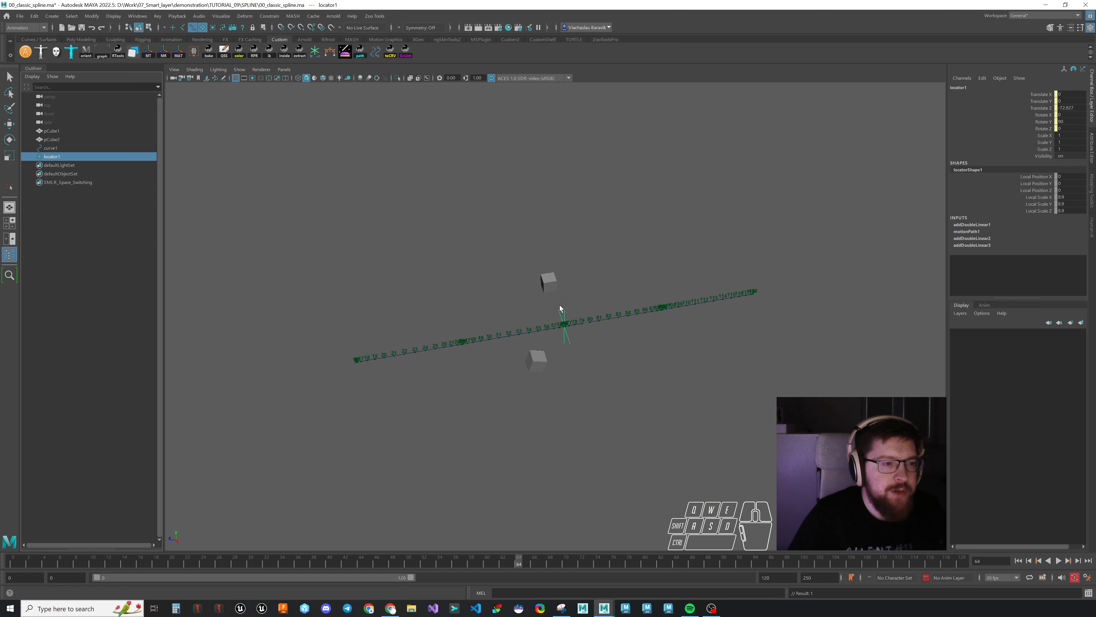
left_click_drag(523, 563, 398, 411)
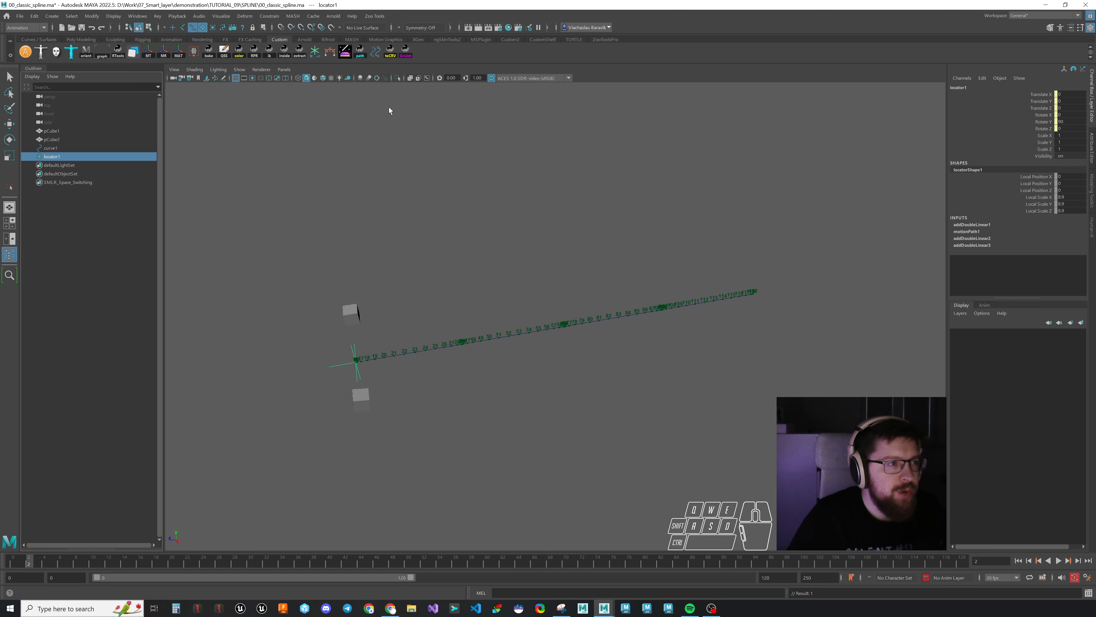
left_click_drag(356, 102, 357, 106)
left_click_drag(417, 168, 419, 168)
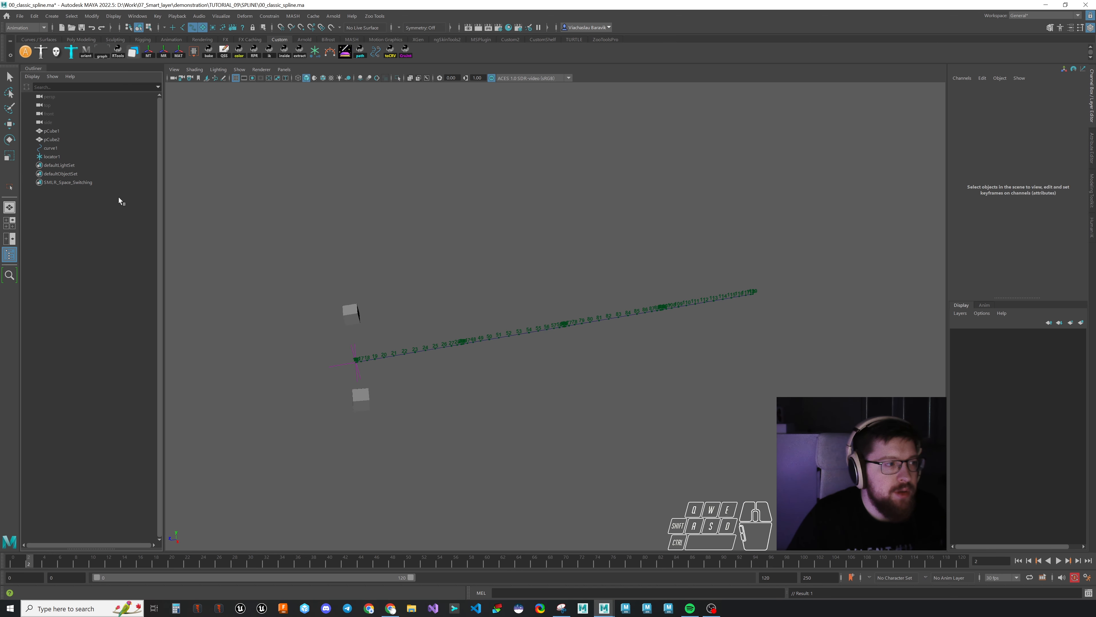
Step: Rename the path-driven locator to motion_path1
double_click(57, 157)
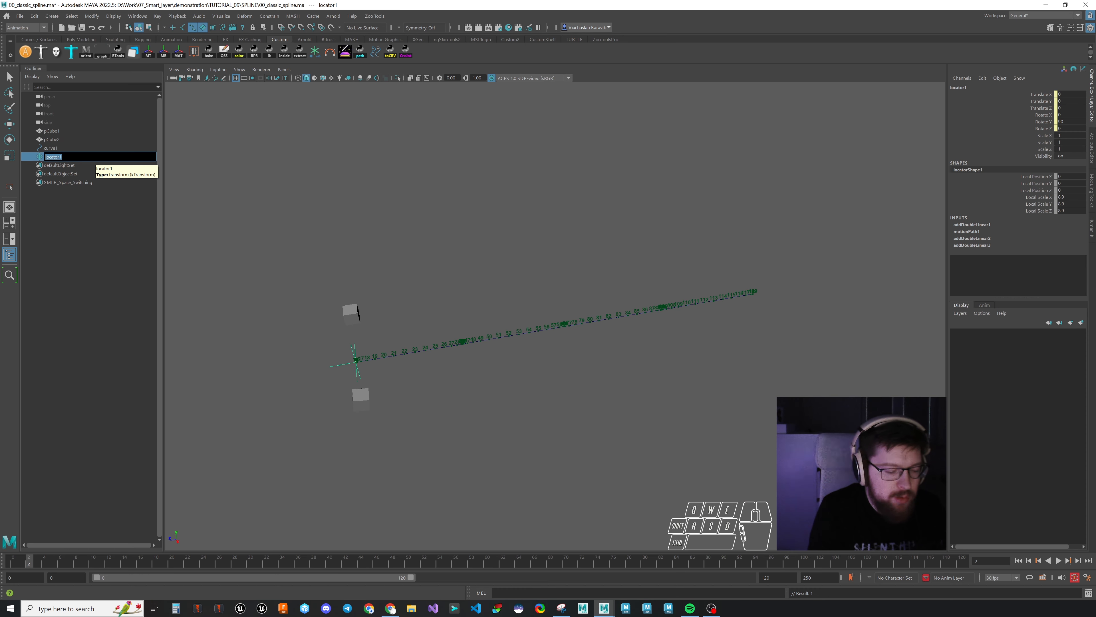
type("motion_path")
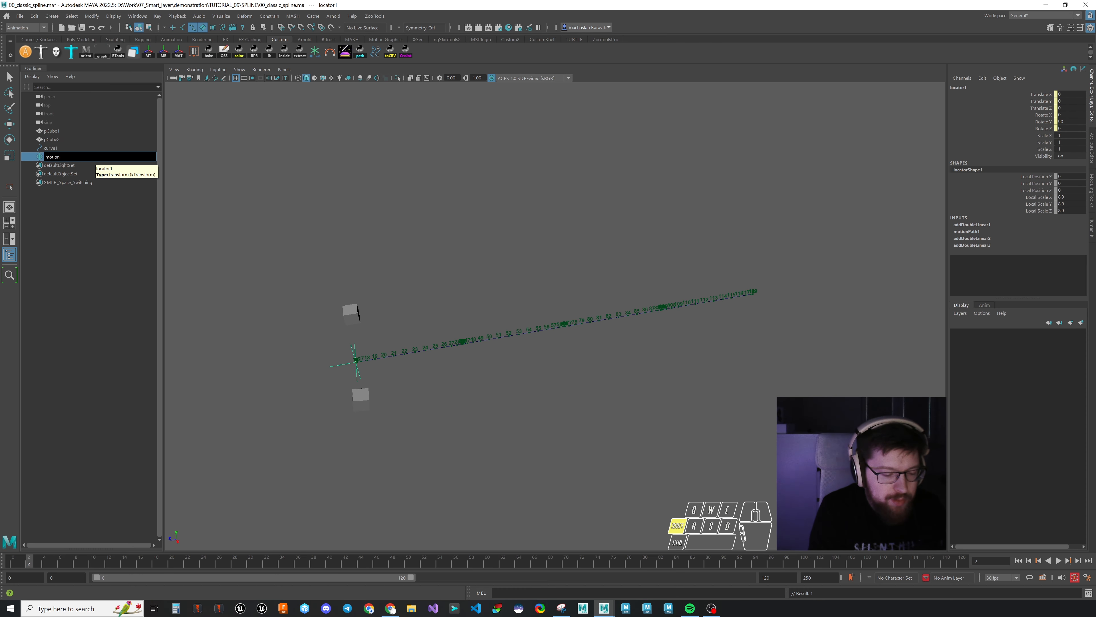
key("Return")
left_click(379, 236)
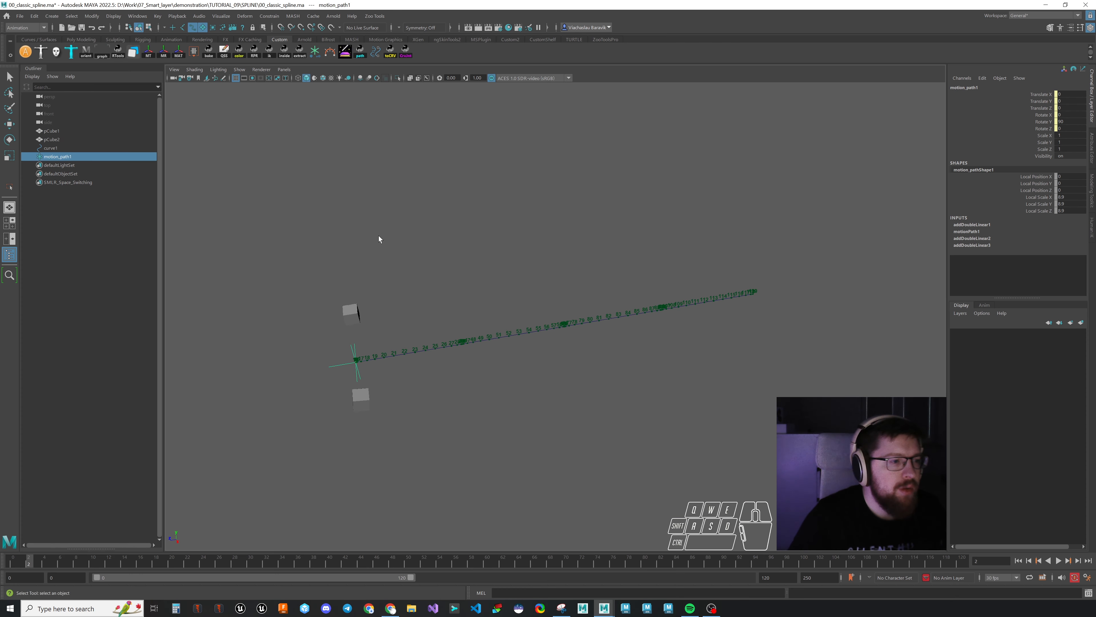
Step: Create a locator matched to pCube1 at frame 0
left_click_drag(31, 560, 9, 560)
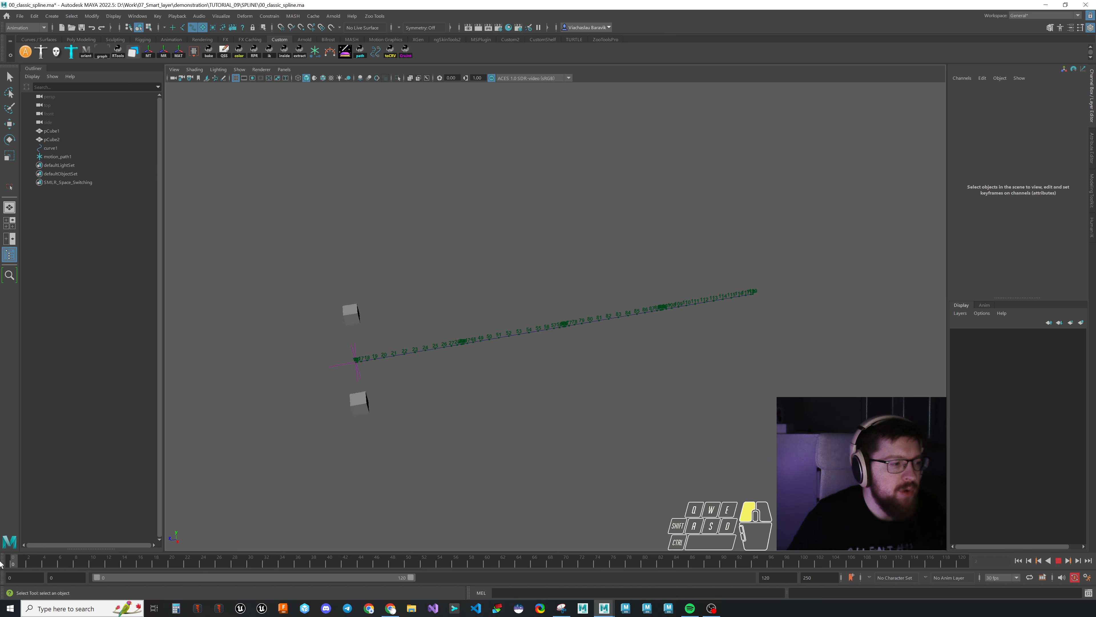
left_click_drag(373, 300, 335, 325)
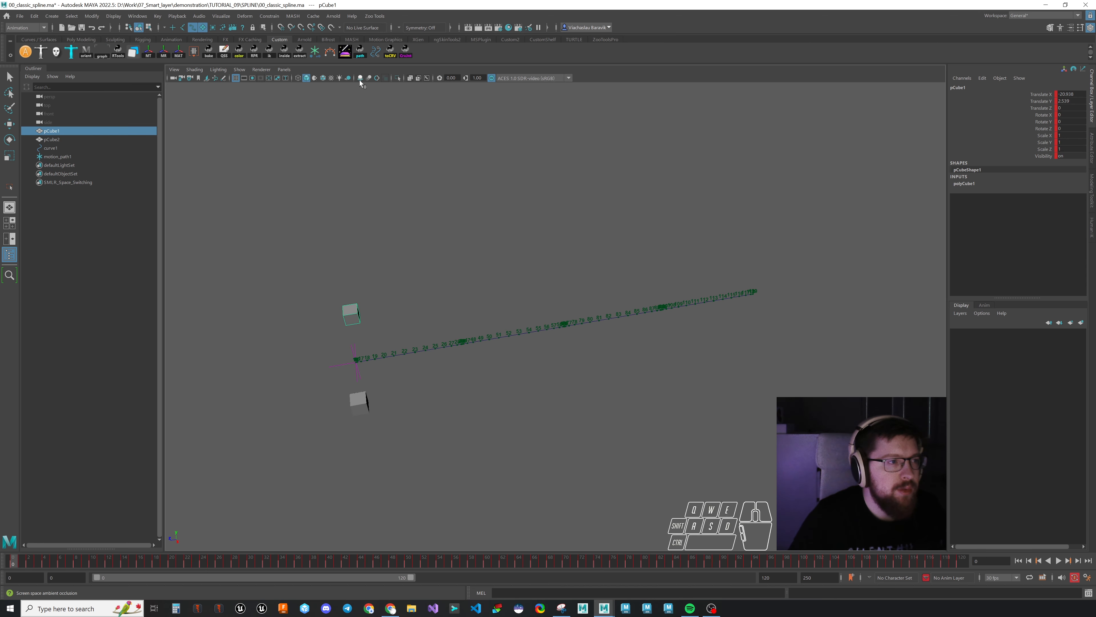
left_click(318, 52)
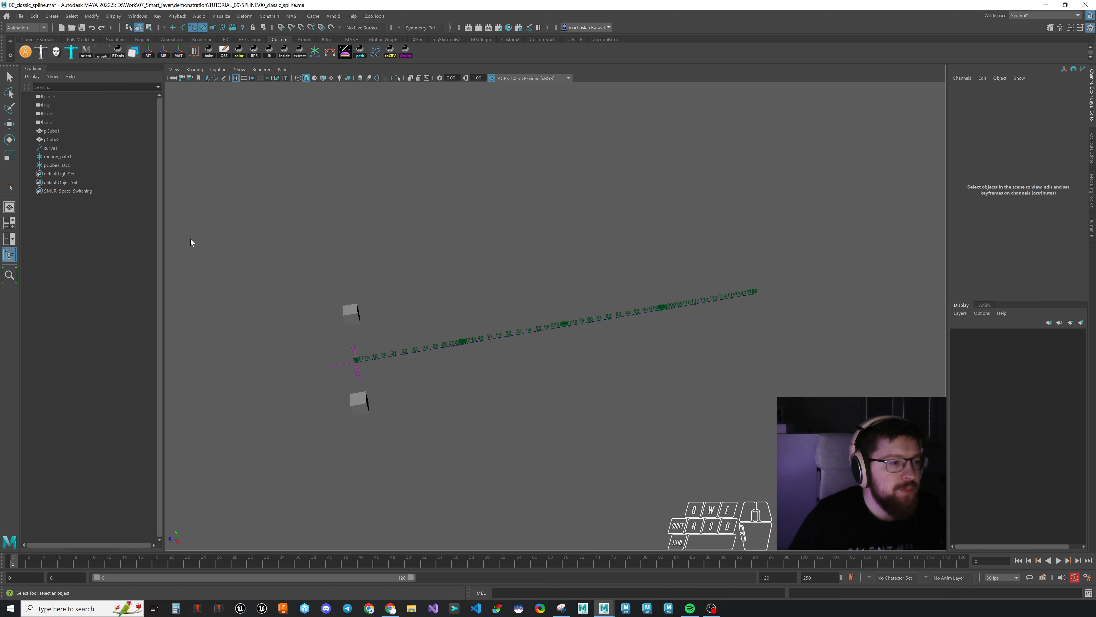
Step: Set pCube1_LOC's local scale to 12.2 on every axis and colour it yellow
left_click(60, 165)
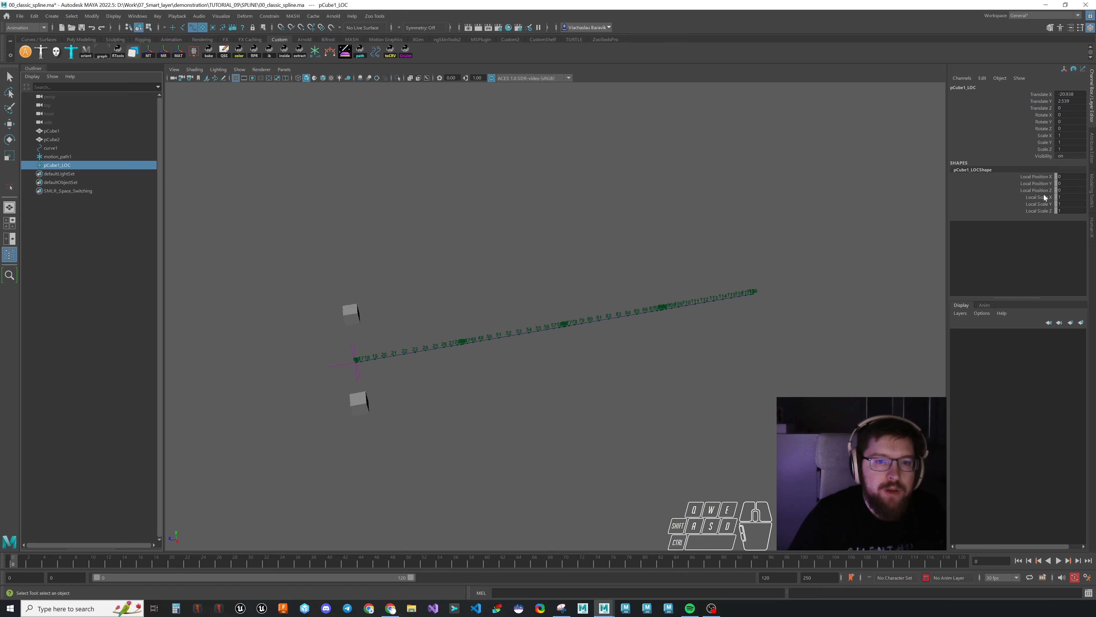
left_click(1045, 197)
left_click(993, 211, "shift")
middle_click_drag(492, 251, 505, 248)
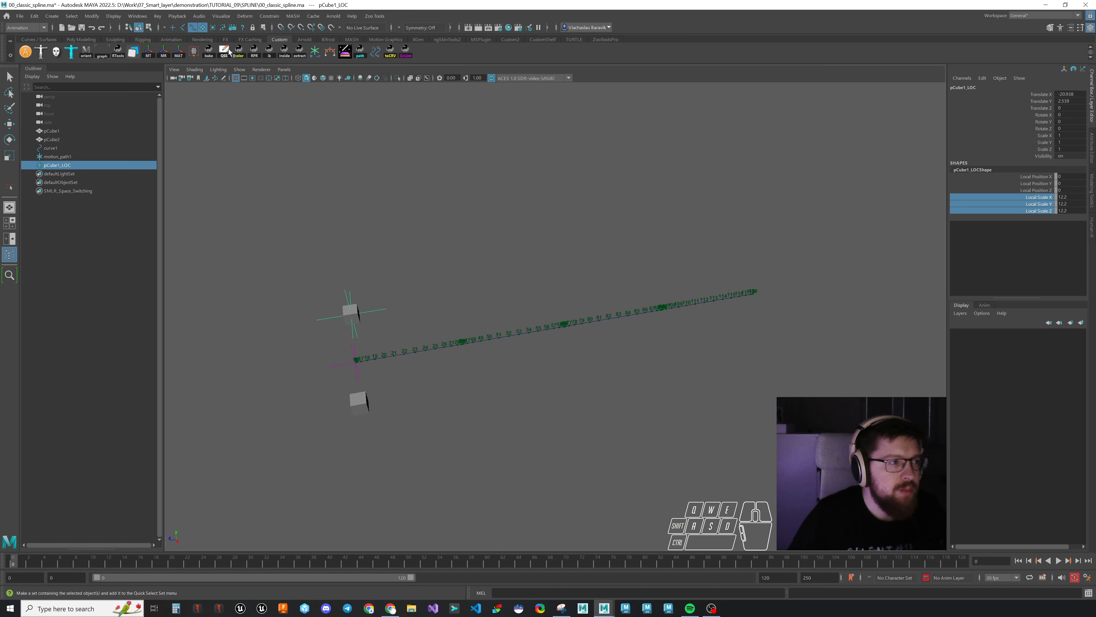
left_click(239, 51)
left_click(567, 301)
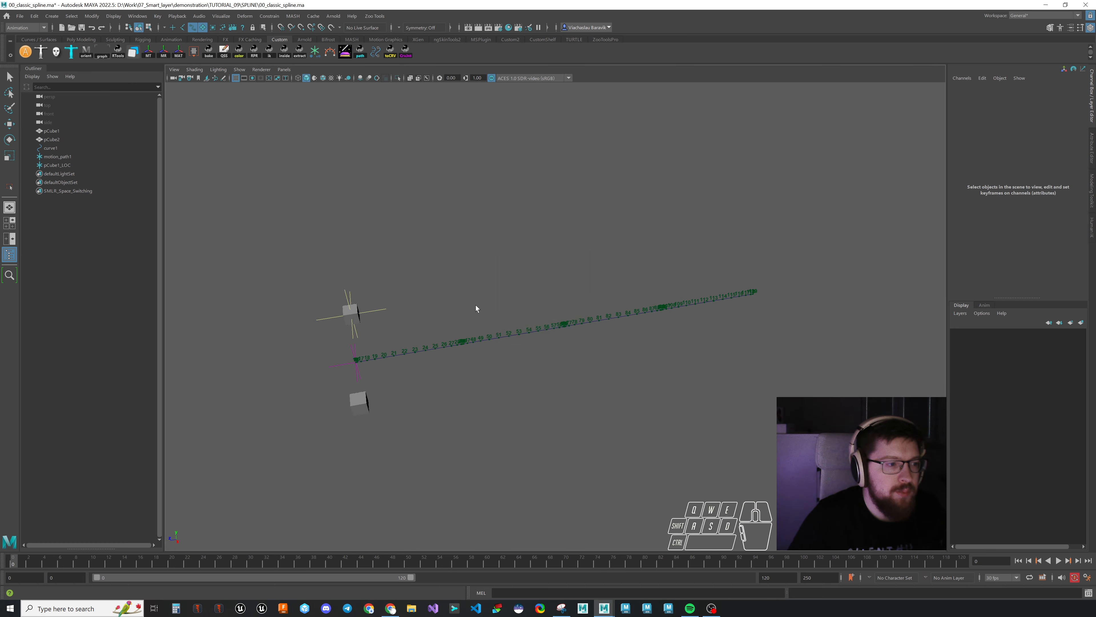
Step: Parent pCube1_LOC under motion_path1 and parent-constrain it to pCube1
left_click(64, 166)
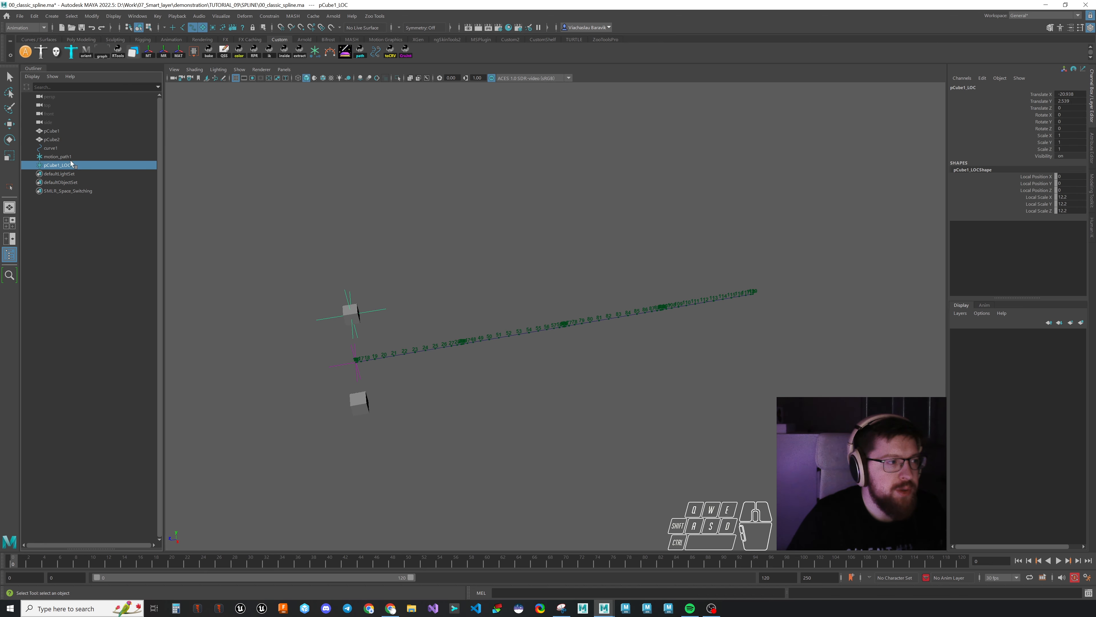
middle_click_drag(67, 167, 67, 157)
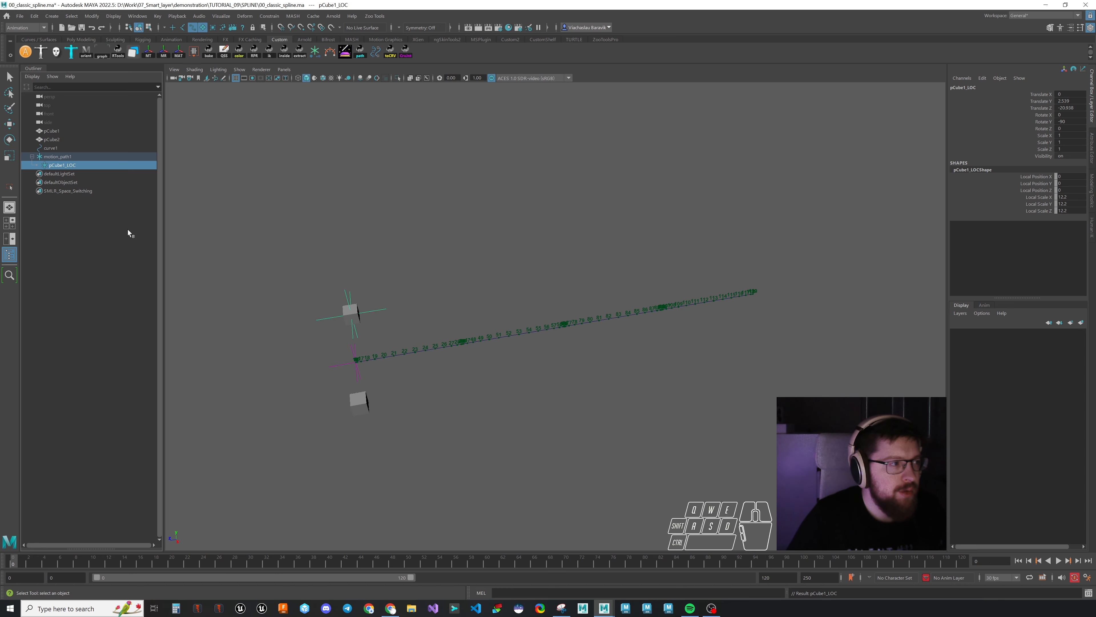
left_click(59, 132)
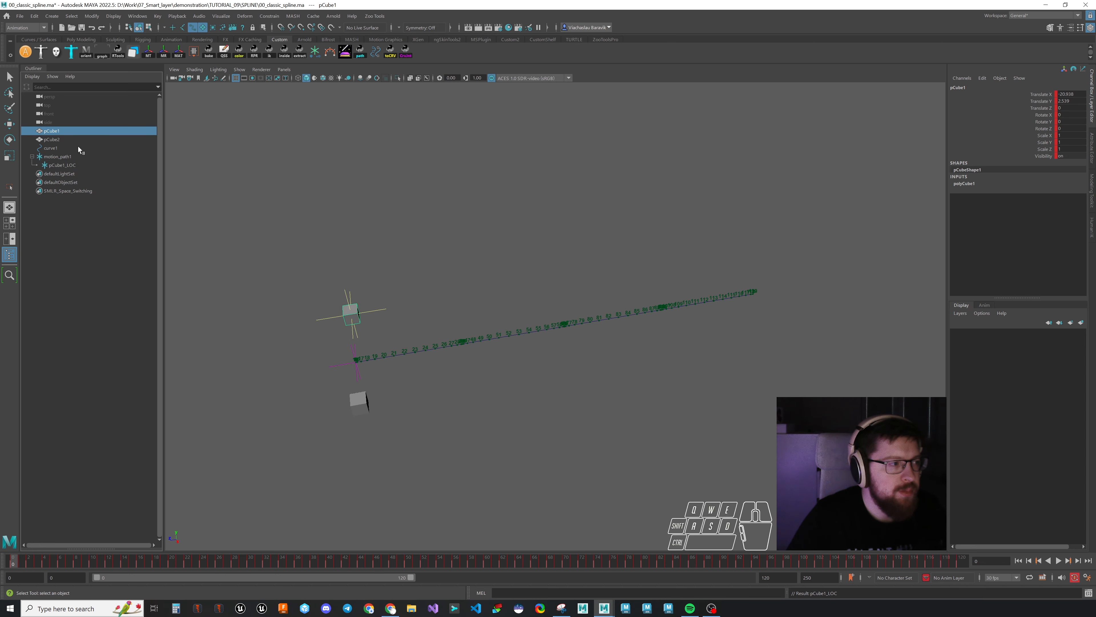
left_click(65, 165, "ctrl")
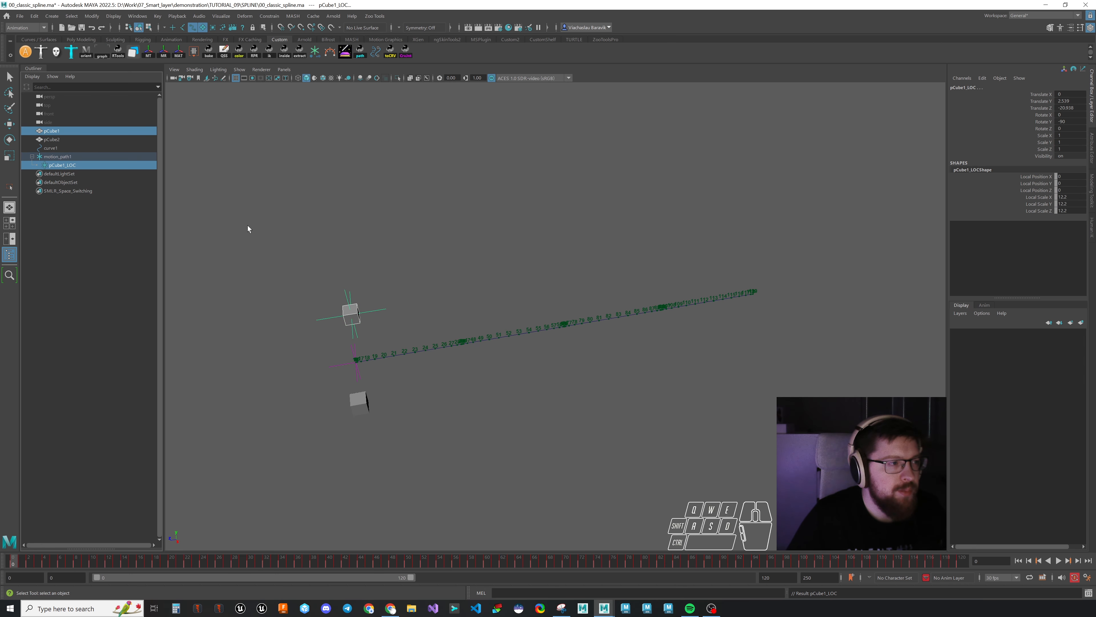
left_click(269, 16)
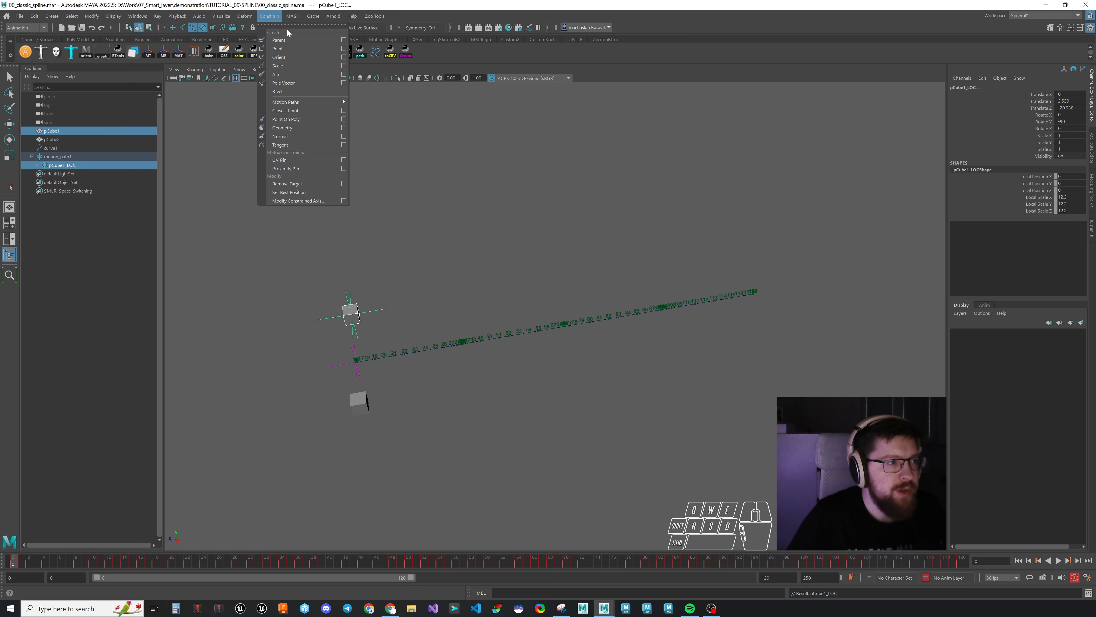
left_click(344, 39)
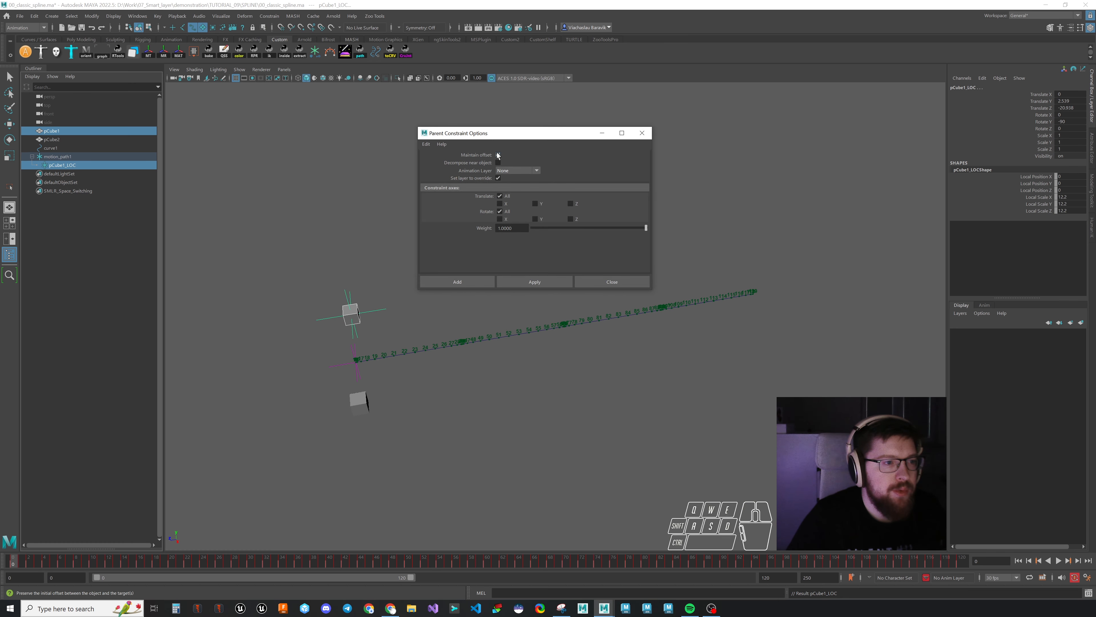
left_click(458, 283)
left_click(448, 283)
left_click_drag(29, 553, 2, 547)
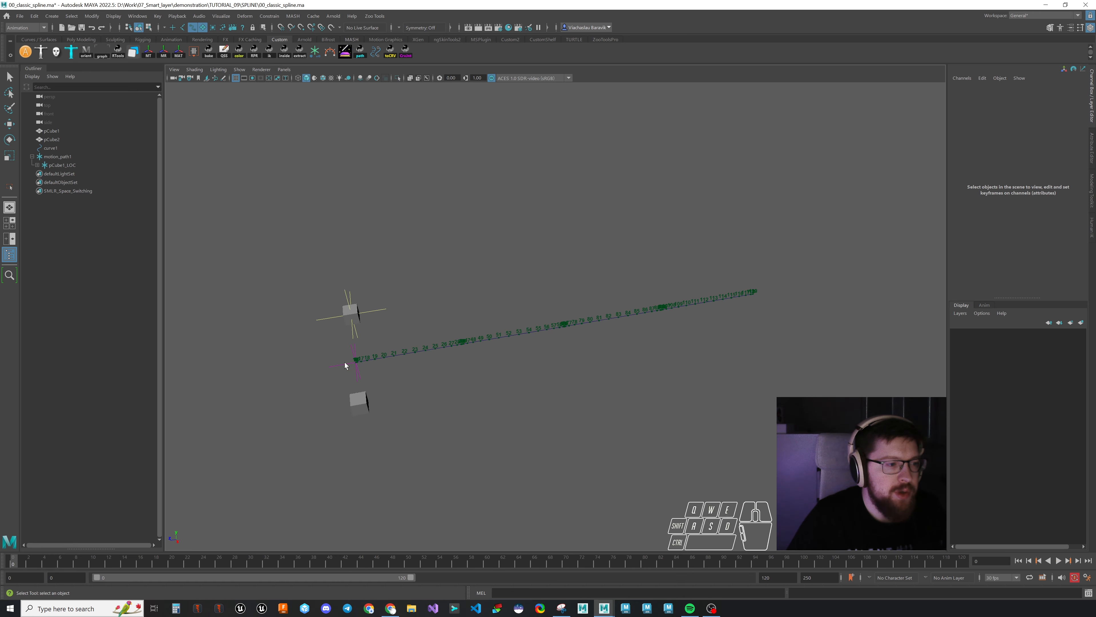
Step: Bake pCube1_LOC's animation and delete its parent constraint
left_click(38, 165)
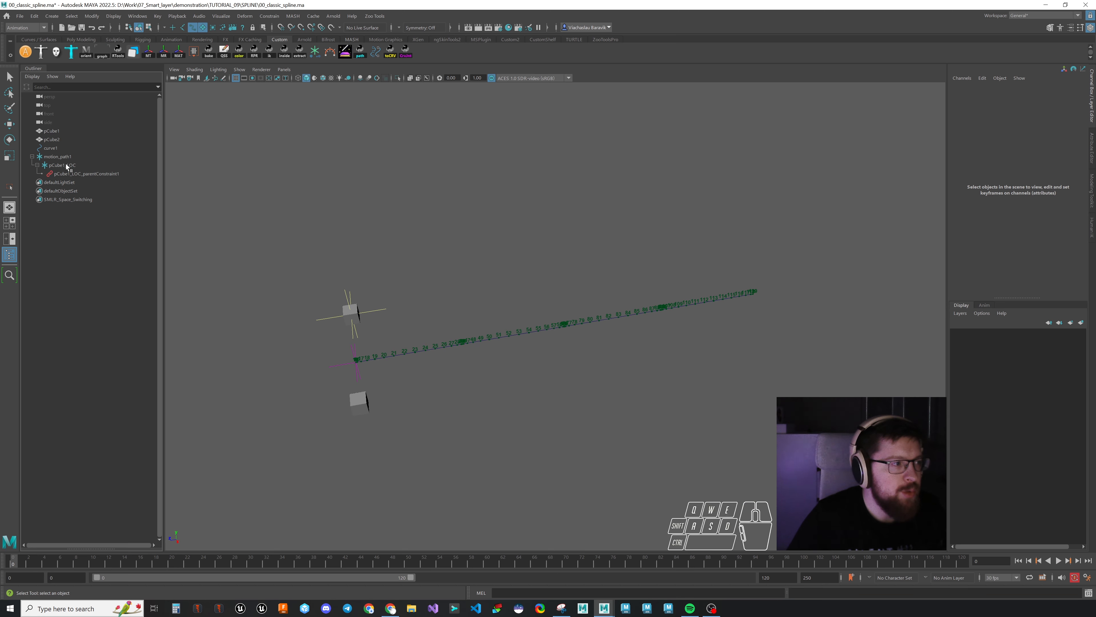
left_click(62, 165)
left_click(192, 53)
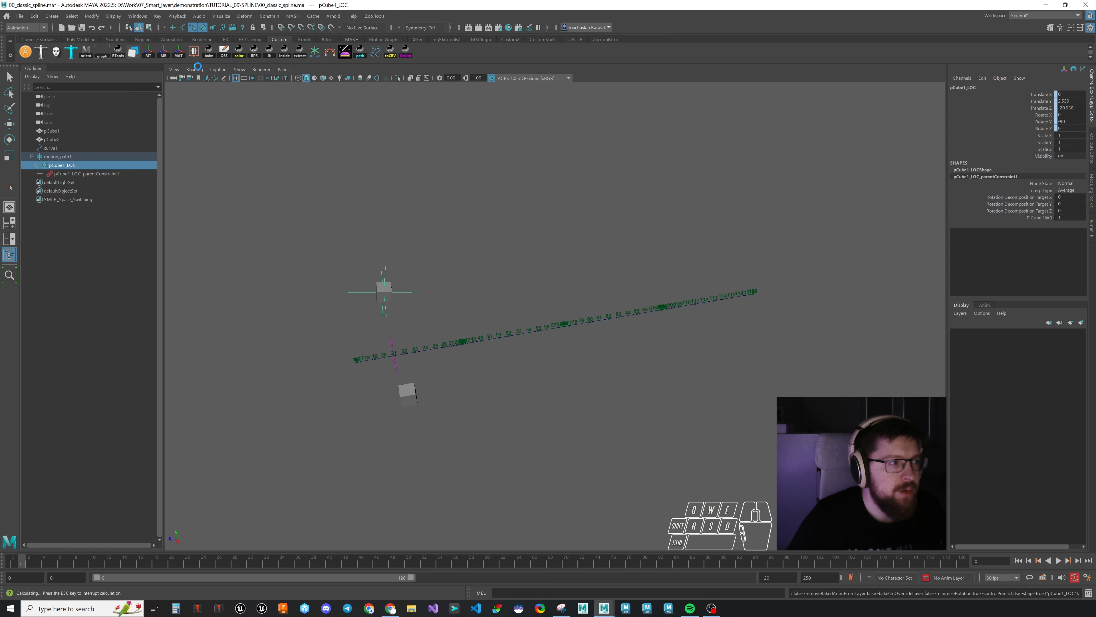
left_click(82, 173)
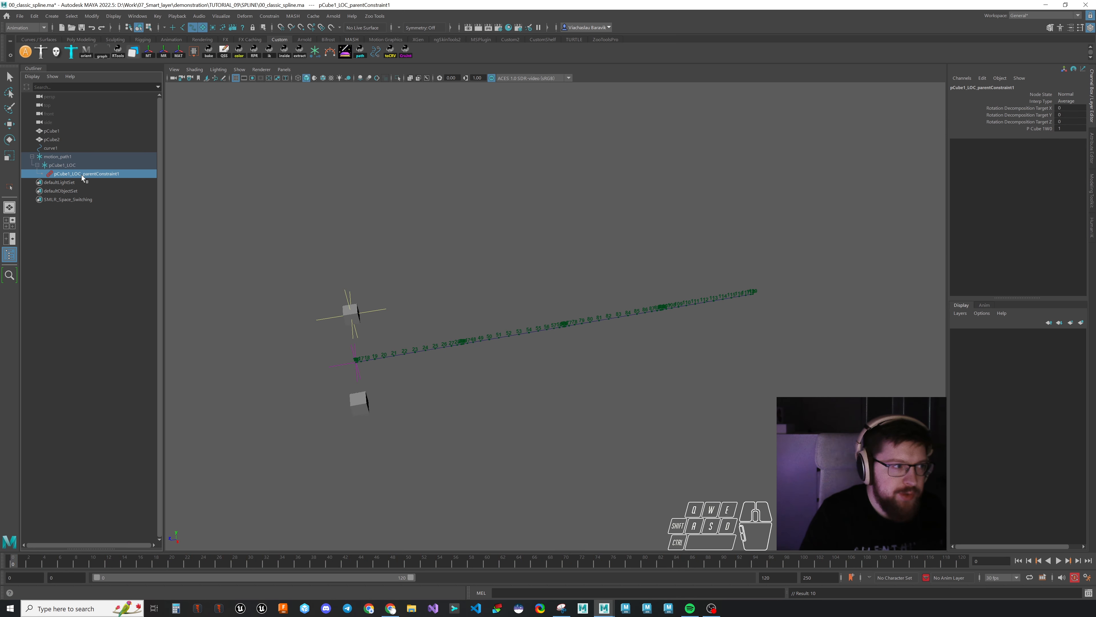
key("Delete")
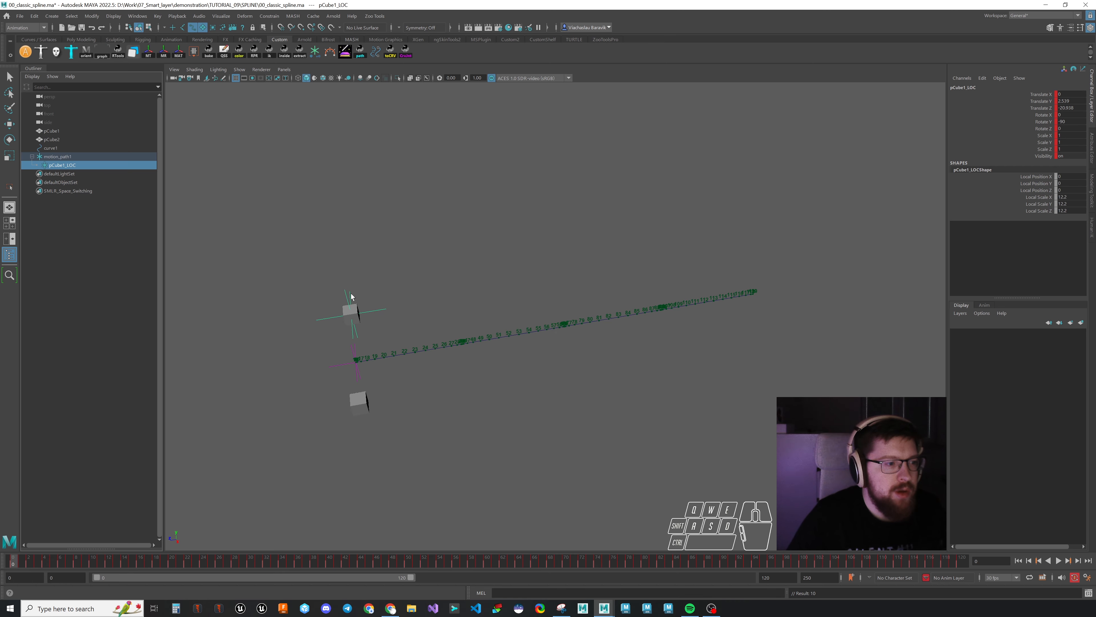
Step: Play back the baked motion and constrain pCube1 to pCube1_LOC with a point constraint and an orient constraint
key("alt+v")
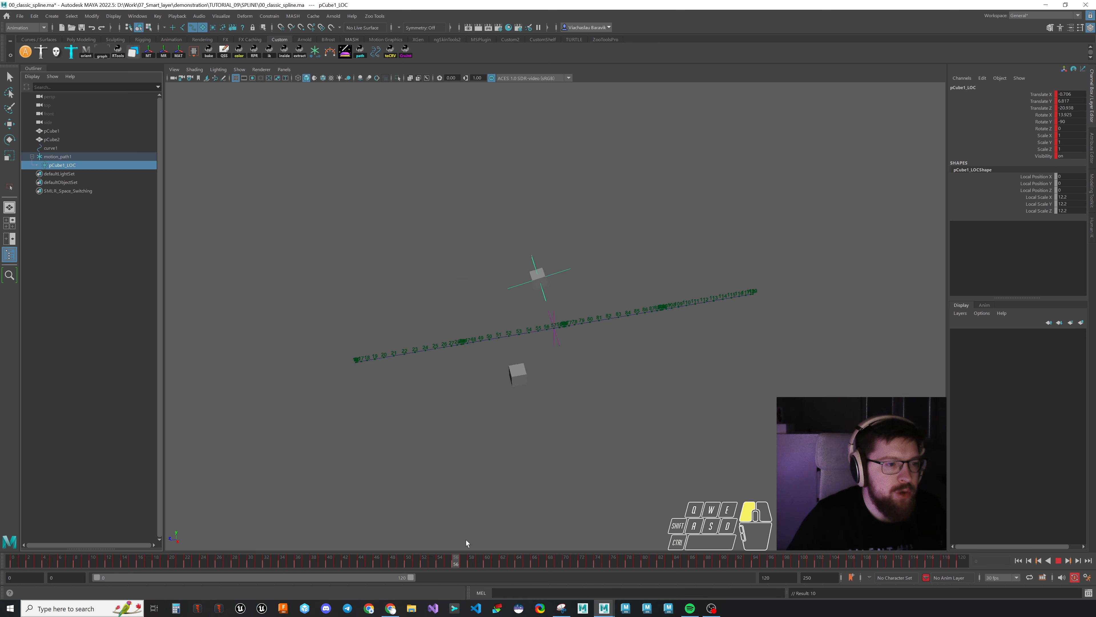
left_click_drag(616, 532, 181, 518)
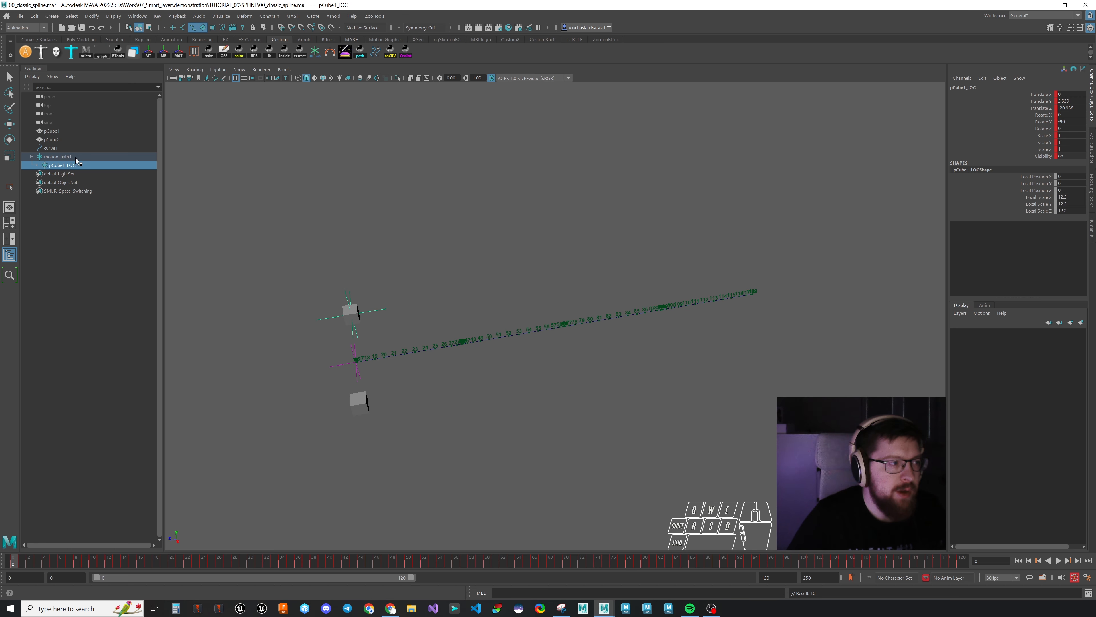
left_click(63, 130, "ctrl")
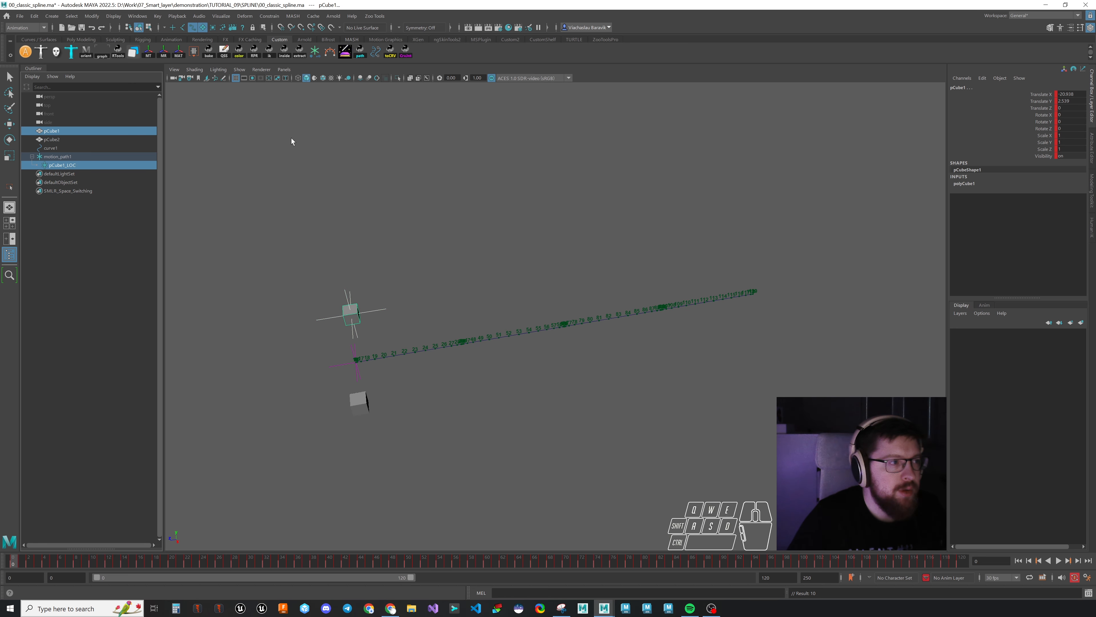
left_click(269, 16)
left_click(290, 48)
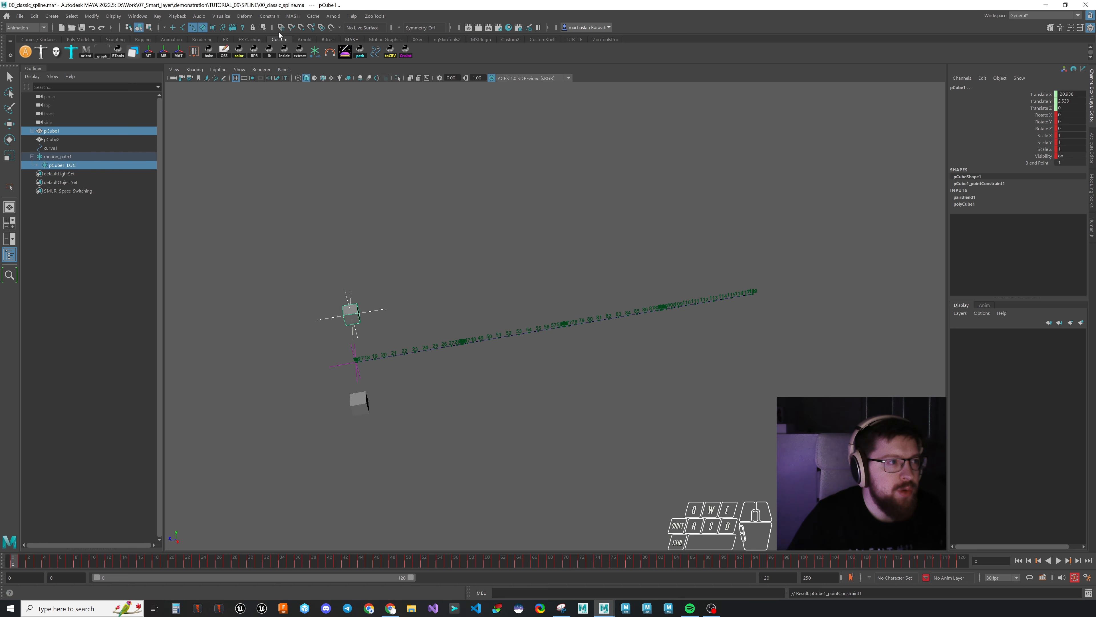
left_click(272, 16)
left_click(288, 56)
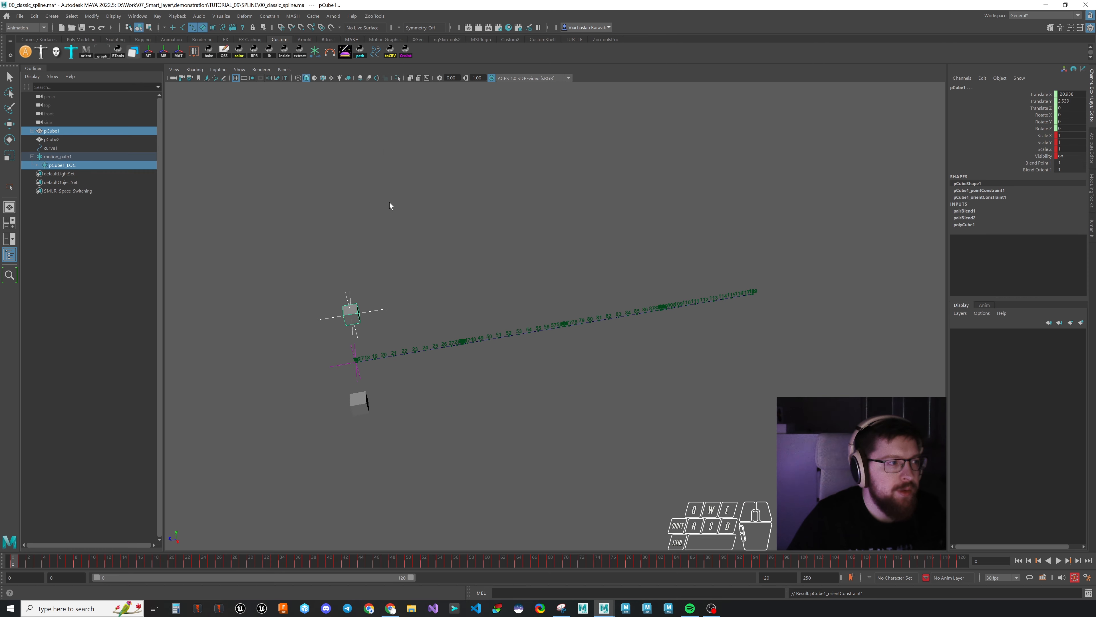
left_click(412, 215)
Step: Try moving pCube1_LOC at frame 53 and undo the move
left_click_drag(13, 560, 429, 534)
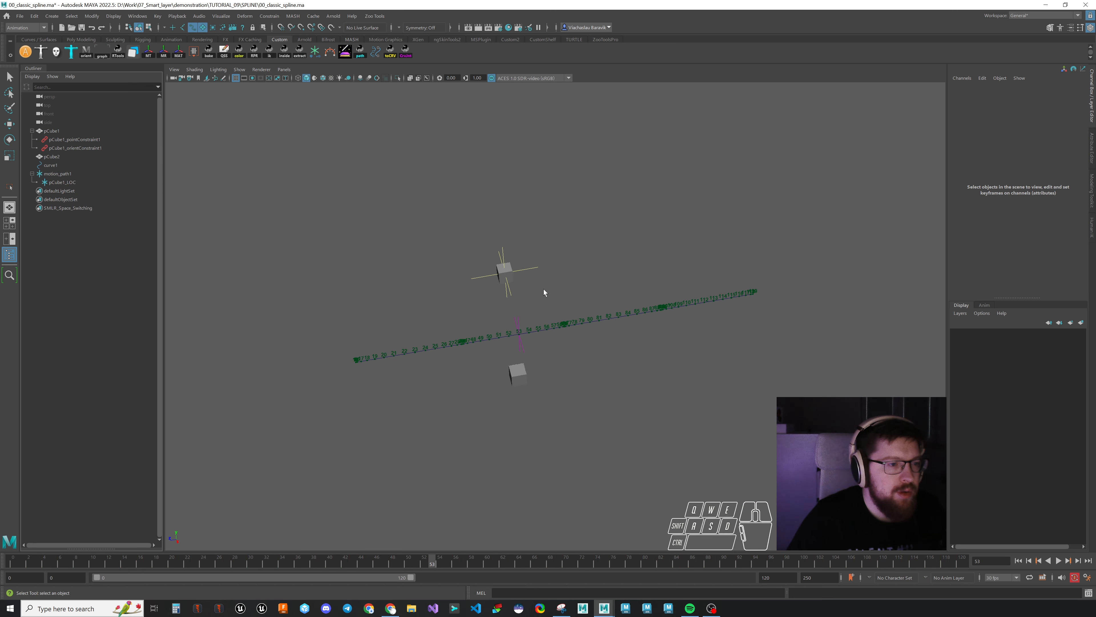
left_click(242, 27)
left_click(473, 278)
key("w")
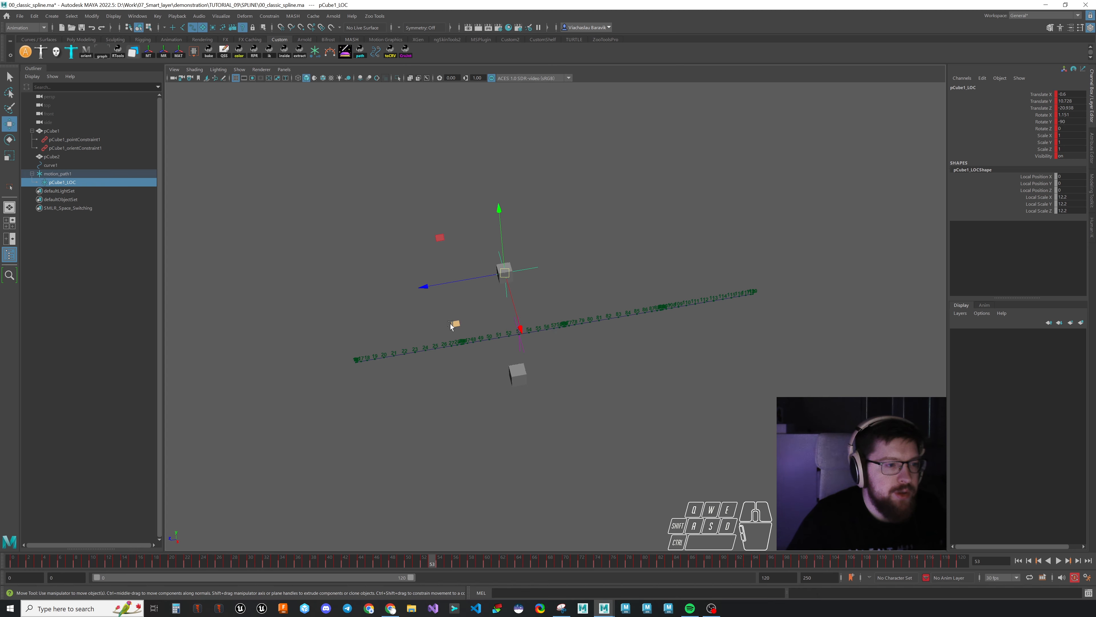
mouse_move(453, 324)
left_mouse_down()
mouse_move(465, 308)
mouse_move(459, 320)
left_mouse_up()
key("ctrl+z")
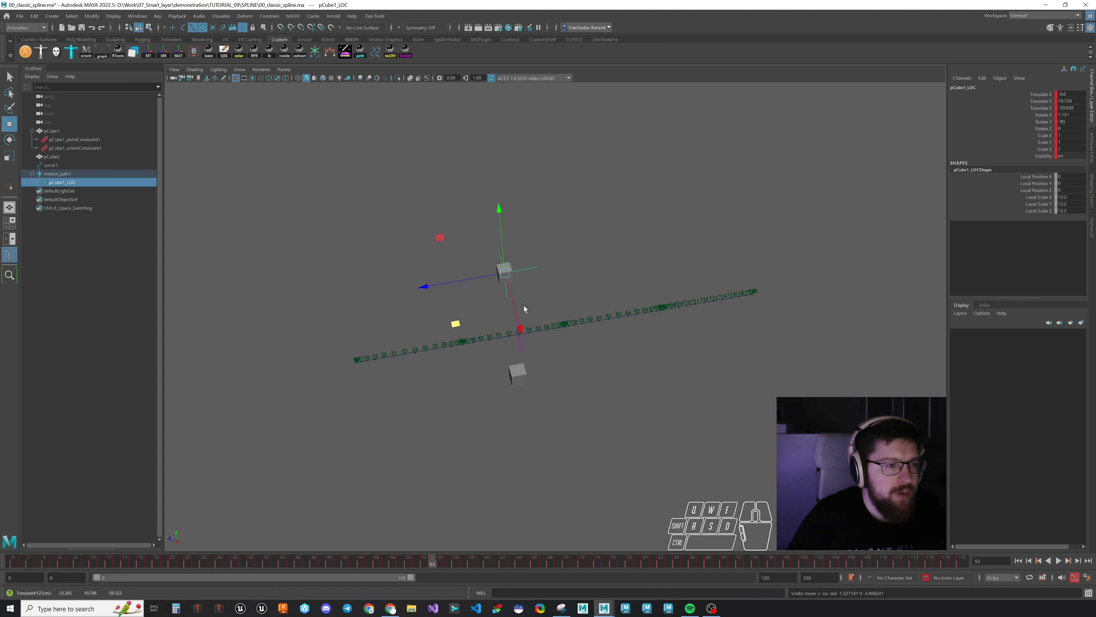
Step: Try moving the motion_path1 locator at frame 53, undo the move, and select curve1
left_click(61, 175)
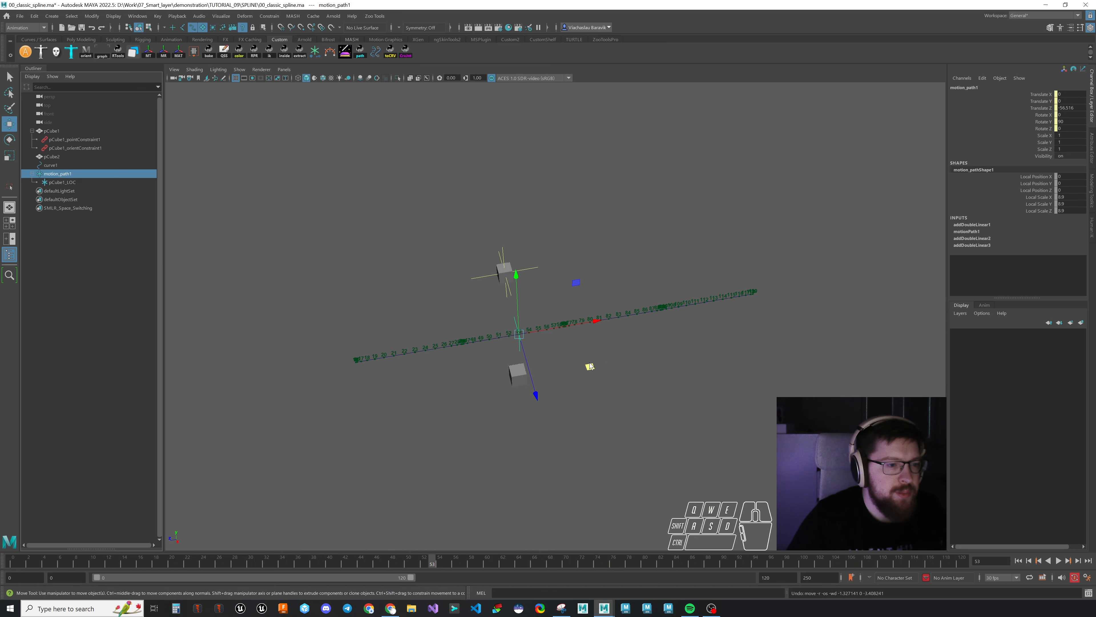
mouse_move(589, 362)
left_mouse_down()
mouse_move(582, 367)
mouse_move(596, 354)
left_mouse_up()
key("ctrl+z")
key("Left")
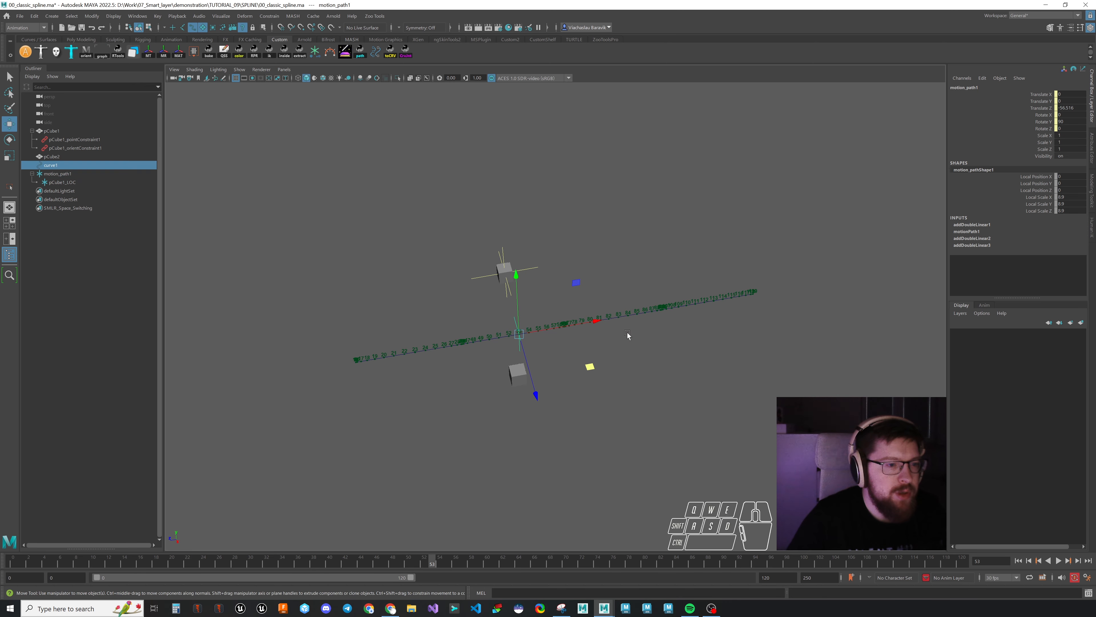
Step: Clear the selection and scrub through the timeline to review the cubes' motion, returning to frame 0
right_click(577, 280)
right_click_drag(617, 277, 566, 278)
left_click(602, 320)
left_click_drag(615, 351, 651, 406)
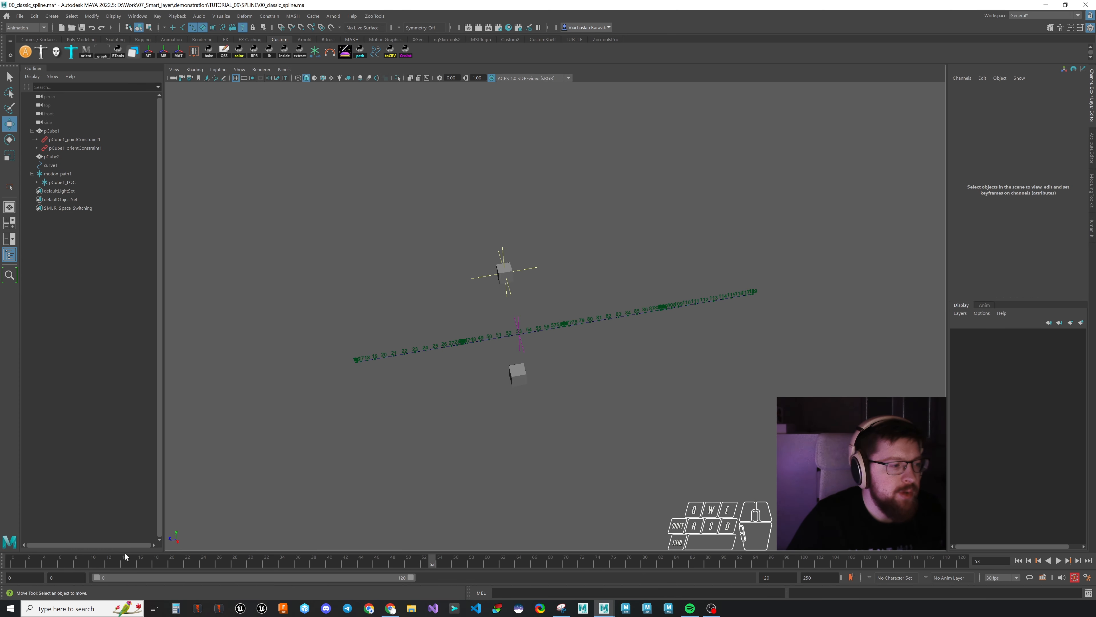
left_click_drag(125, 557, 894, 551)
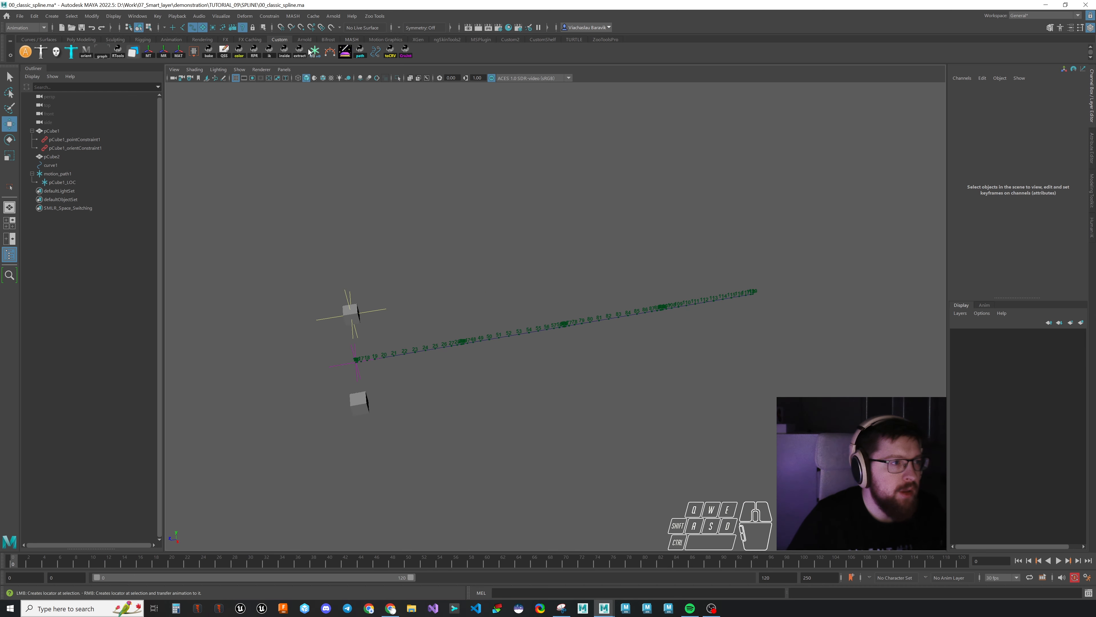
Step: Create a new locator and rename it motion_path_2
left_click(315, 51)
double_click(52, 190)
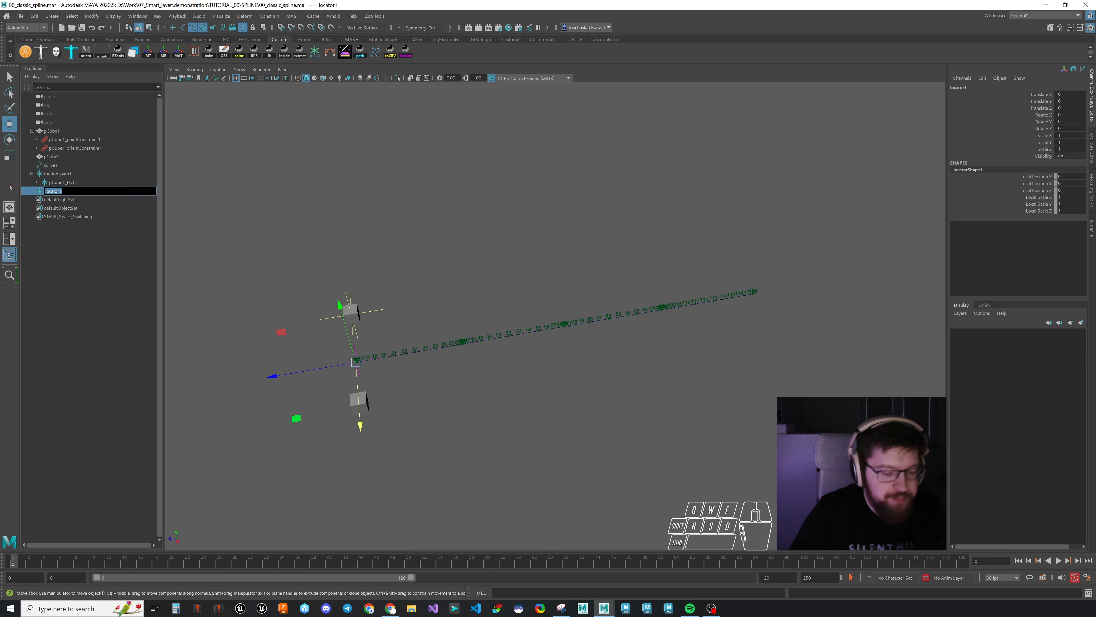
type("motion_path_")
type("2")
key("Return")
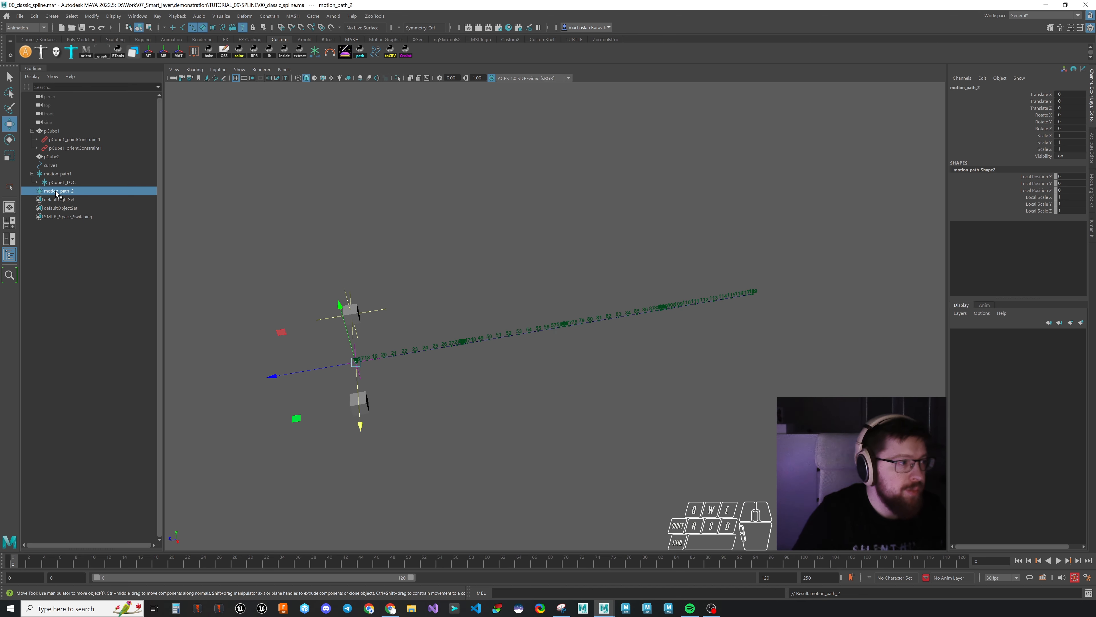
Step: Attach motion_path_2 to curve1 as a motion path and scrub to frame 29 to check its travel
left_click(59, 191, "ctrl")
left_click(50, 165, "ctrl")
left_click(71, 192, "ctrl")
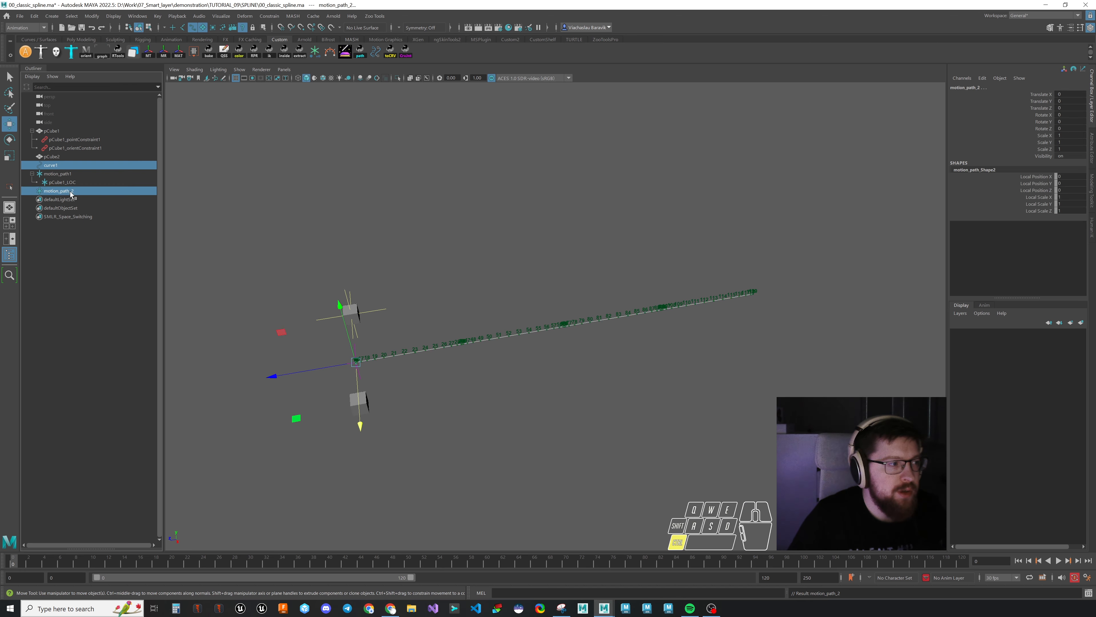
left_click(270, 16)
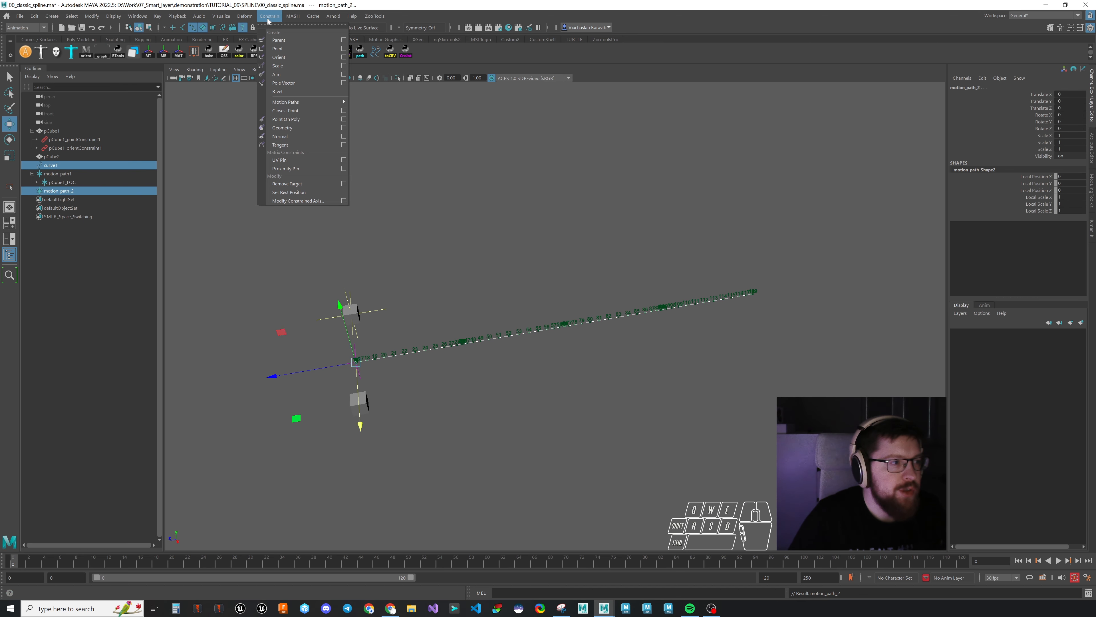
mouse_move(310, 102)
left_click(402, 104)
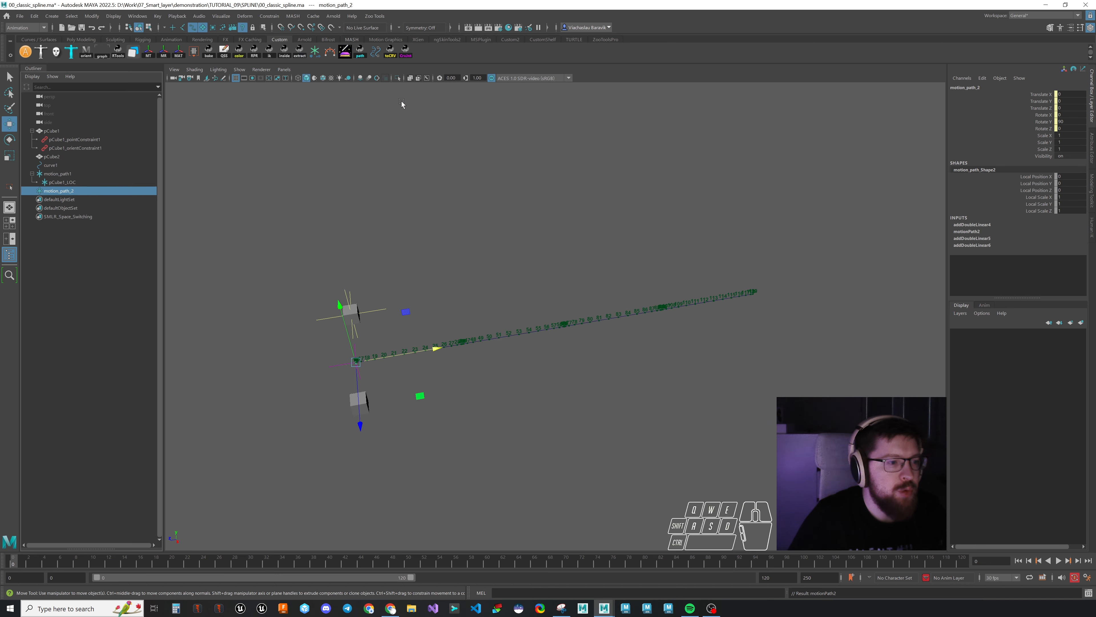
left_click_drag(92, 563, 243, 562)
Step: Set the motion_path_2 locator's local scale to 9 on all axes and colour it green
left_click_drag(1054, 198, 1054, 210)
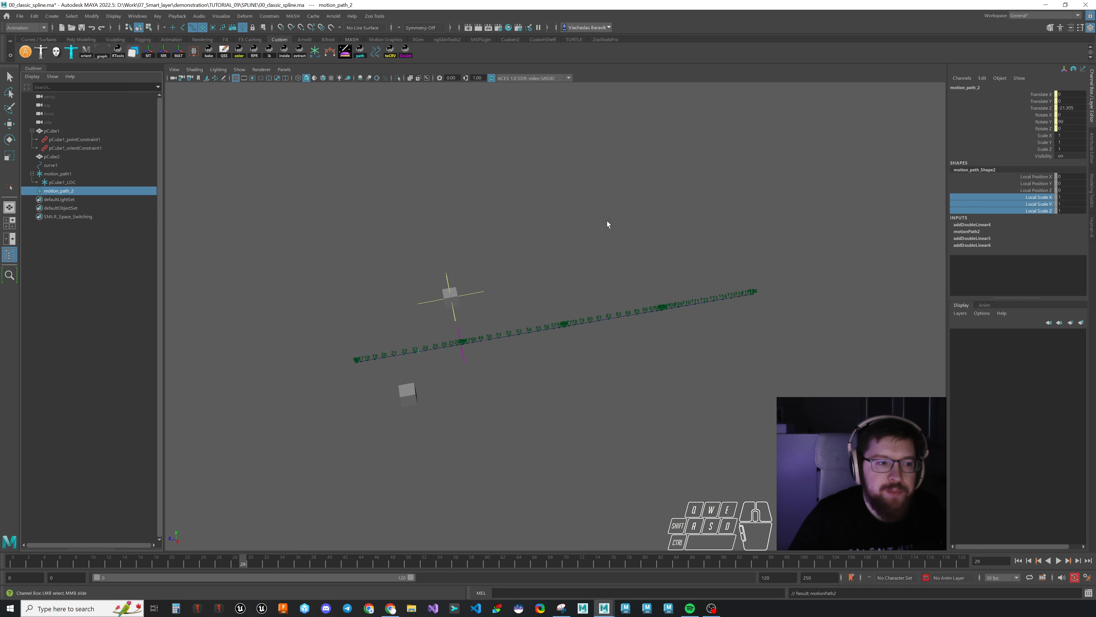
middle_click_drag(607, 225, 607, 222)
left_click(238, 52)
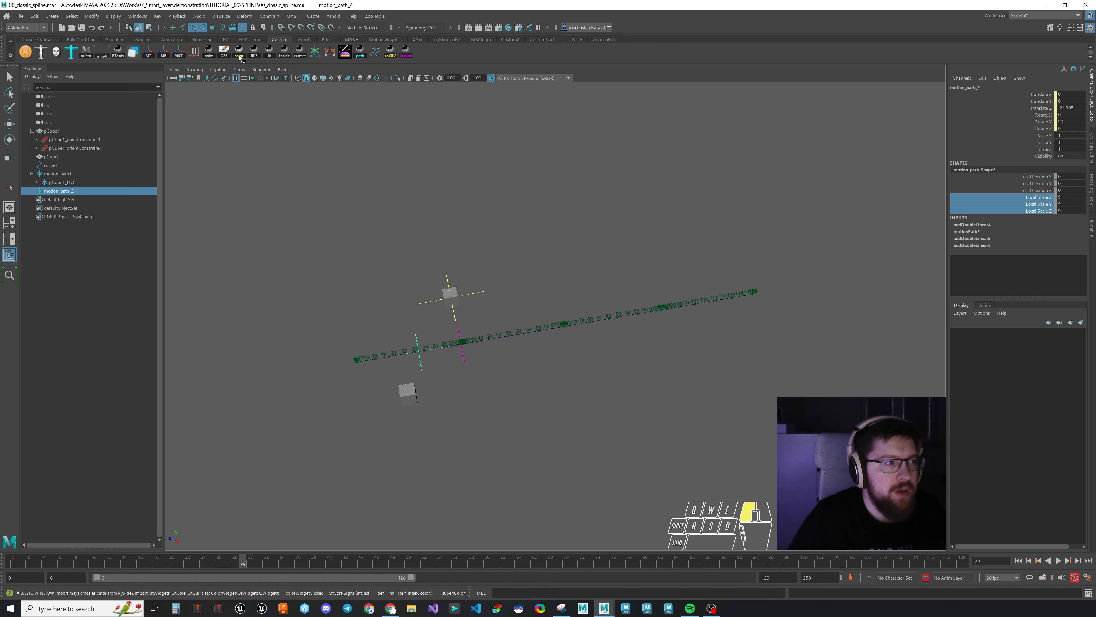
left_click(524, 305)
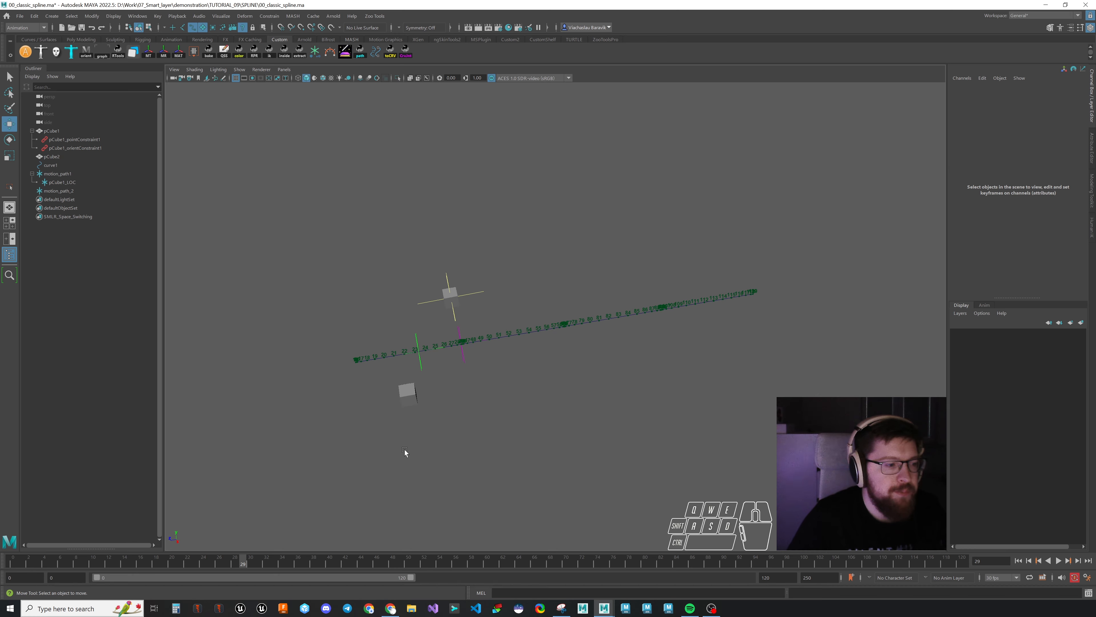
Step: Copy all Translate Z keys of pCube2 in the Graph Editor
left_click(407, 393)
left_click_drag(1095, 76, 391, 25)
left_click(172, 104)
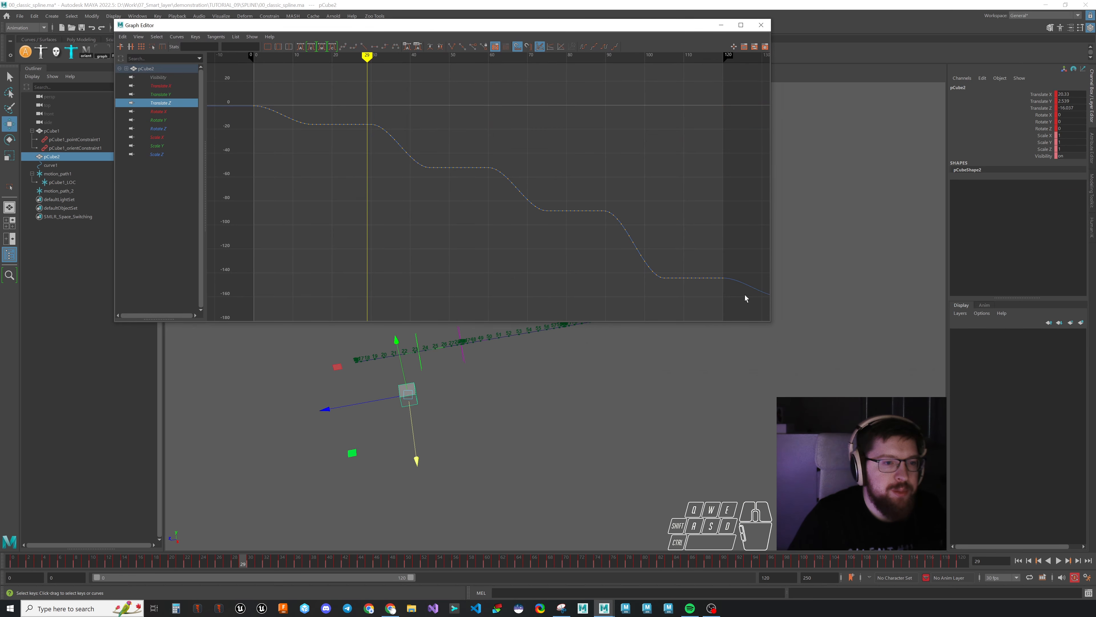
left_click_drag(745, 298, 258, 101)
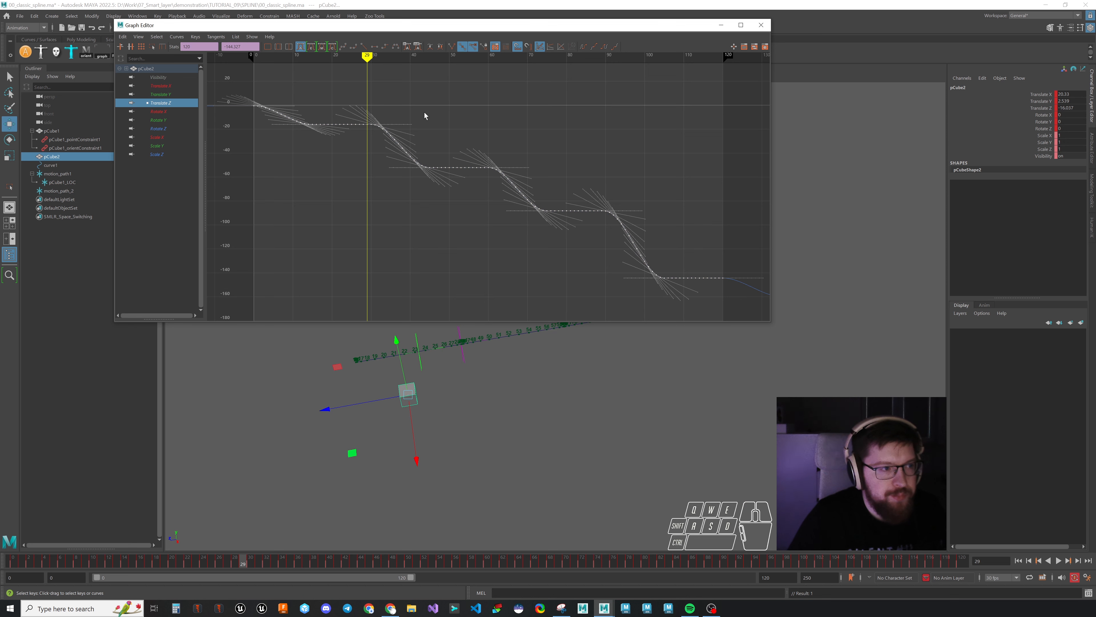
Step: Paste the copied keys onto the motion_path_2 U Value curve starting at frame 0, and frame the curve
left_click(59, 191)
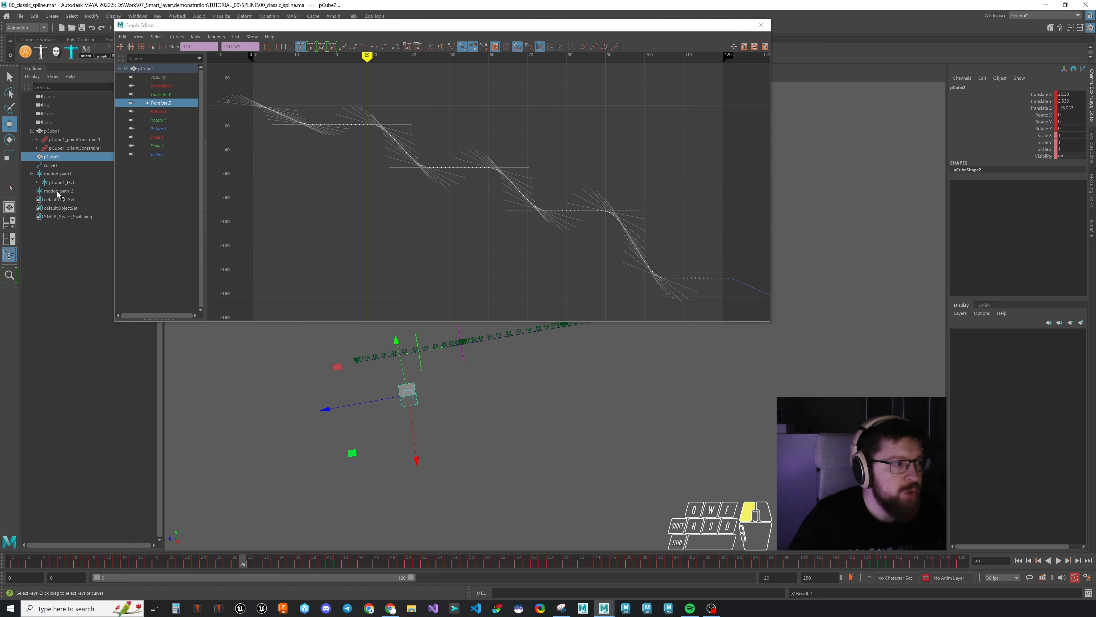
left_click_drag(266, 57, 250, 56)
left_click(254, 57)
key("ctrl+z")
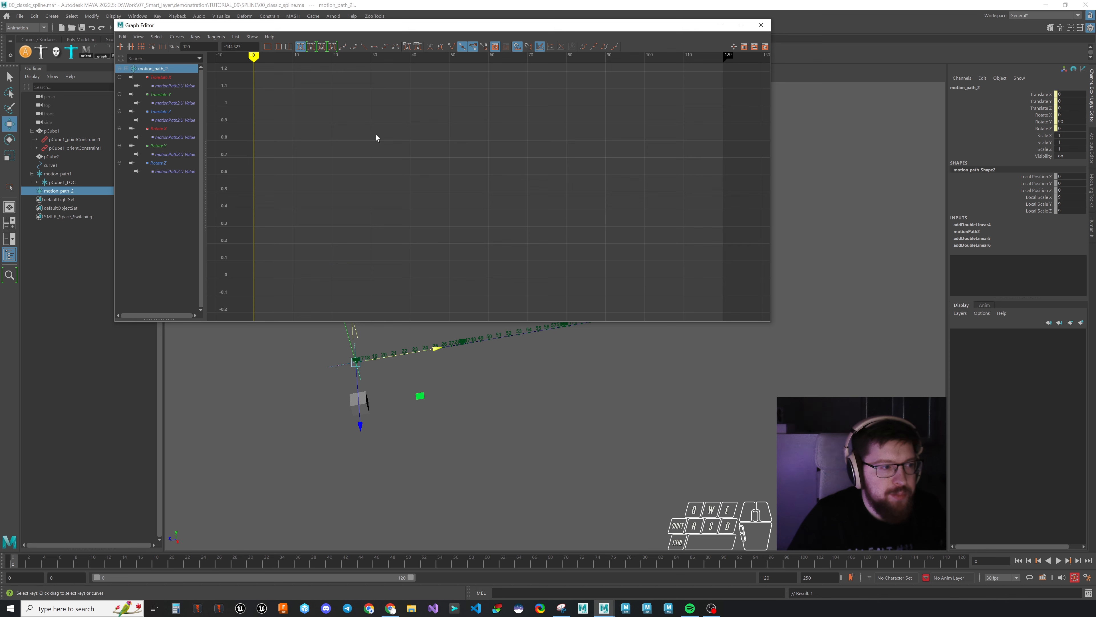
key("f")
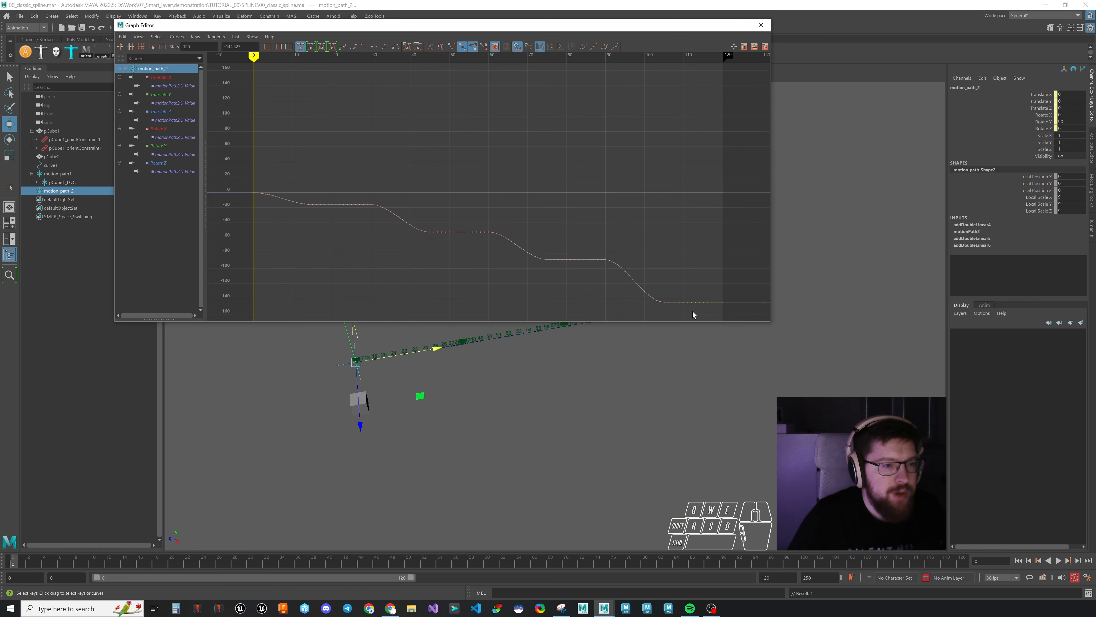
Step: Select all pasted U Value keys and scale them vertically to compress their range towards zero
left_click_drag(693, 314, 264, 89)
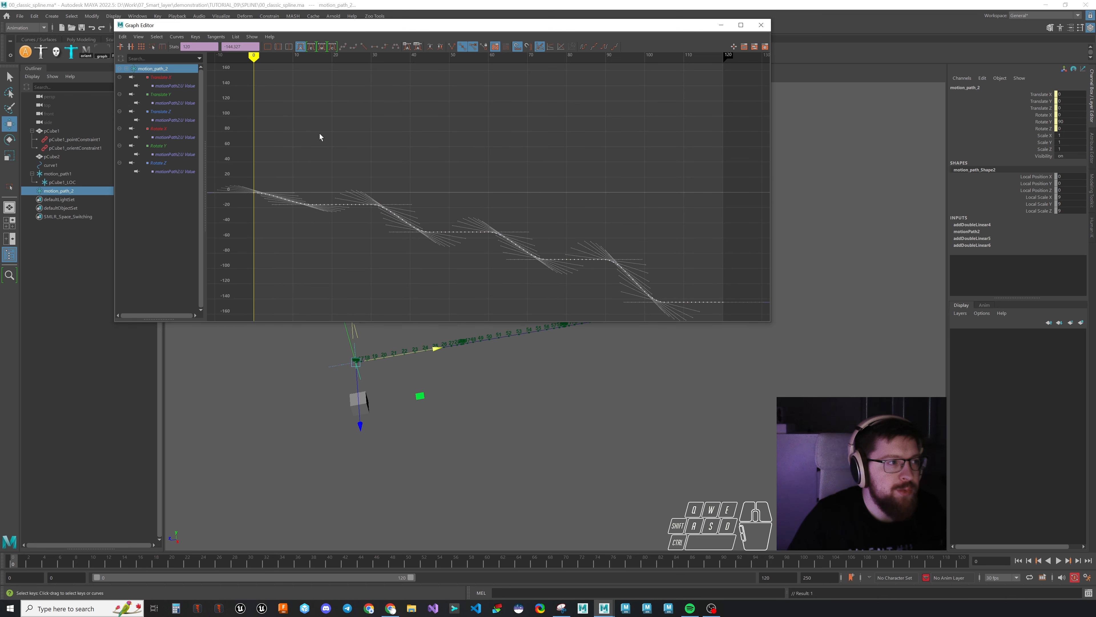
left_click(153, 47)
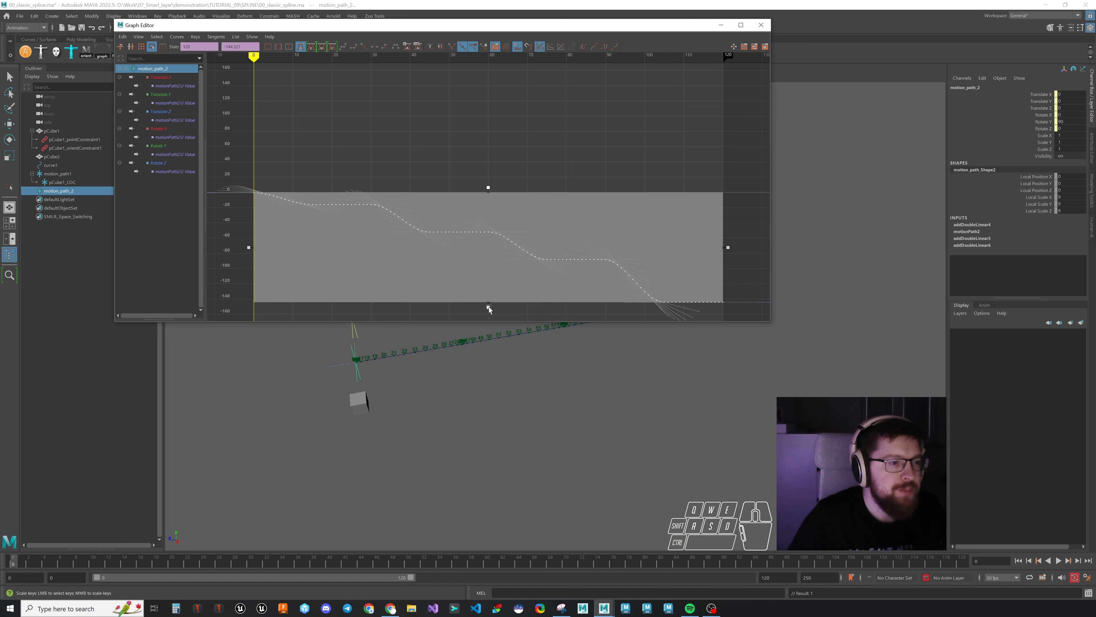
left_click_drag(488, 307, 489, 190)
key("f")
left_click_drag(489, 284, 488, 279)
key("z")
key("z")
Step: Scale the U Value keys so the curve rises from about 0 at frame 0 to about 1 at frame 120, and close the Graph Editor
left_click_drag(488, 101, 488, 176)
left_click(502, 211)
left_click_drag(756, 134, 224, 292)
left_click(490, 283)
key("z")
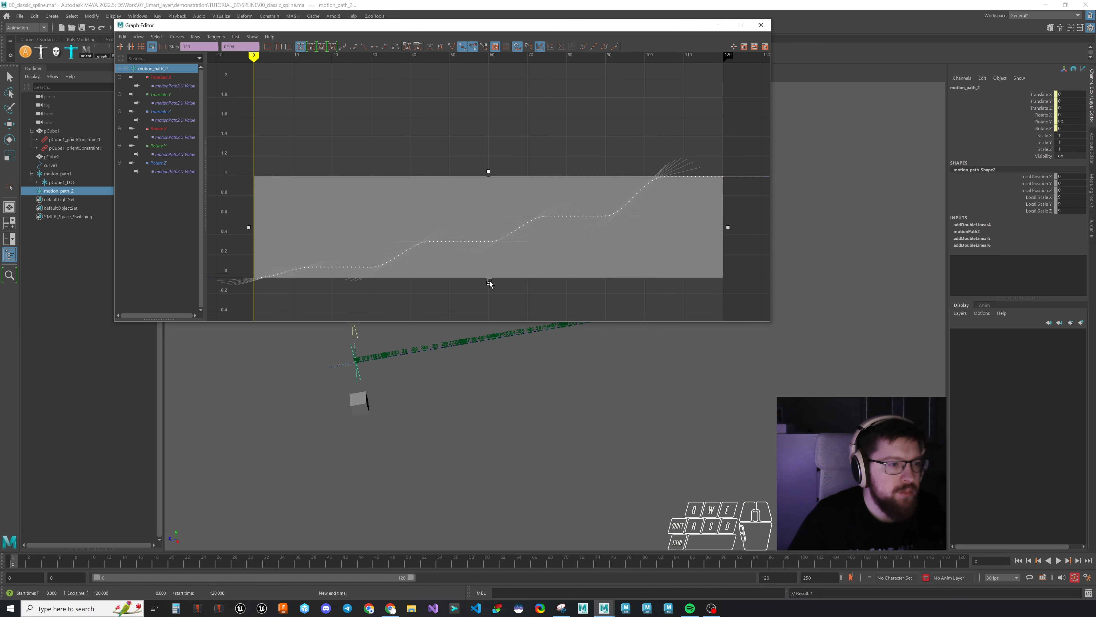
left_click_drag(489, 283, 489, 279)
left_click(439, 172)
left_click(760, 26)
left_click_drag(21, 560, 12, 539)
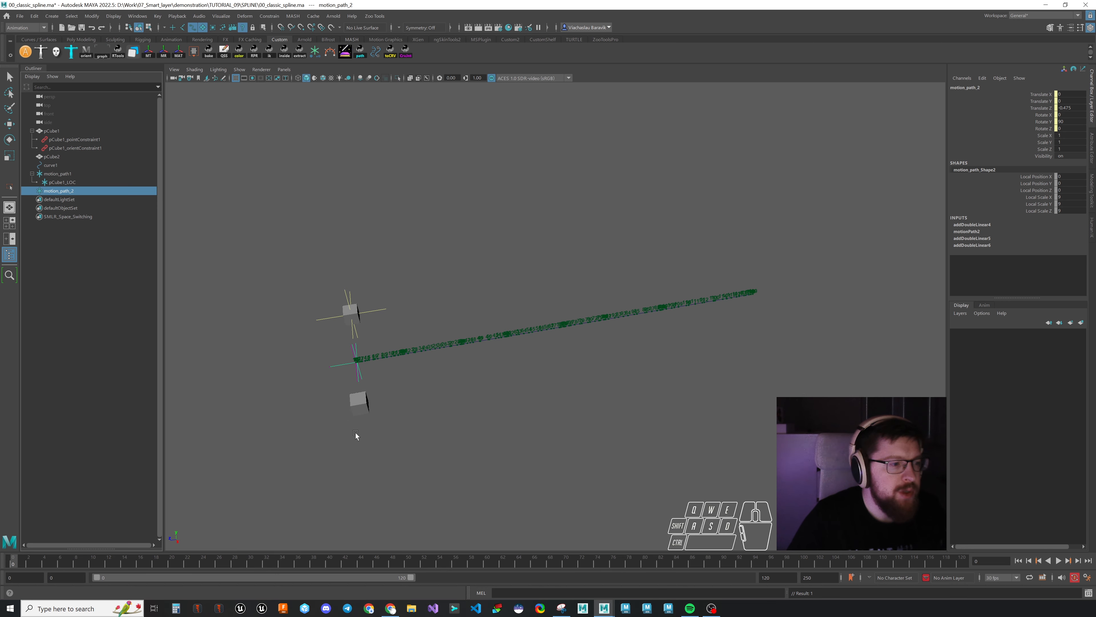
Step: Create a locator at pCube2 and set its local scale to 11.4 on all axes
left_click(52, 157)
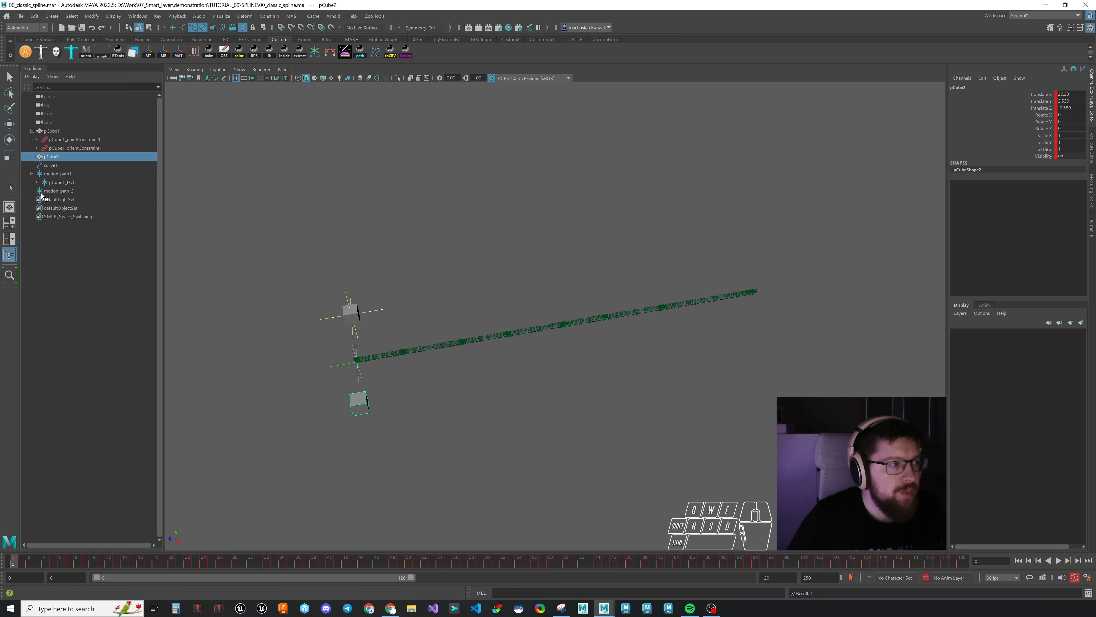
left_click(315, 50)
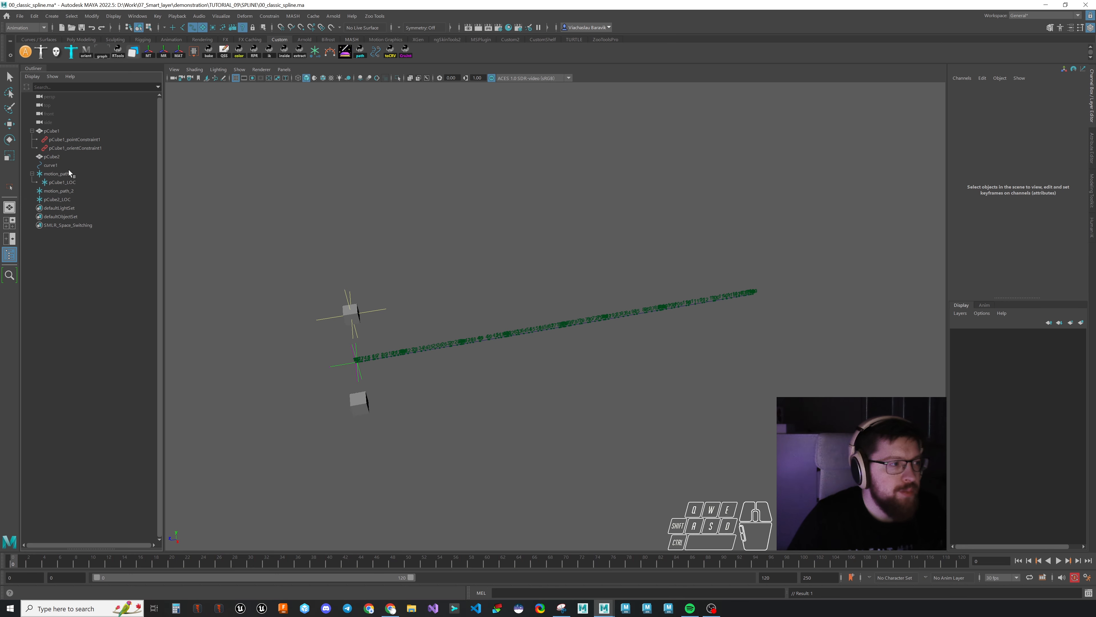
left_click(58, 200)
left_click_drag(1036, 197, 1035, 211)
middle_click_drag(438, 247, 474, 244)
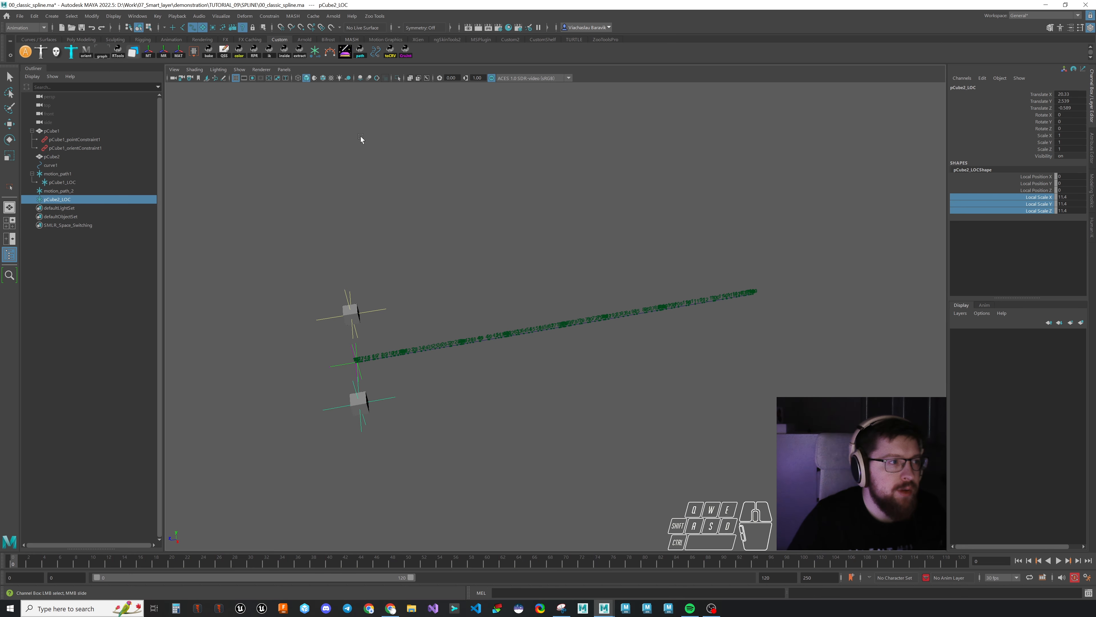
Step: Colour the pCube2_LOC locator yellow and clear the selection
left_click(239, 51)
left_click(565, 312)
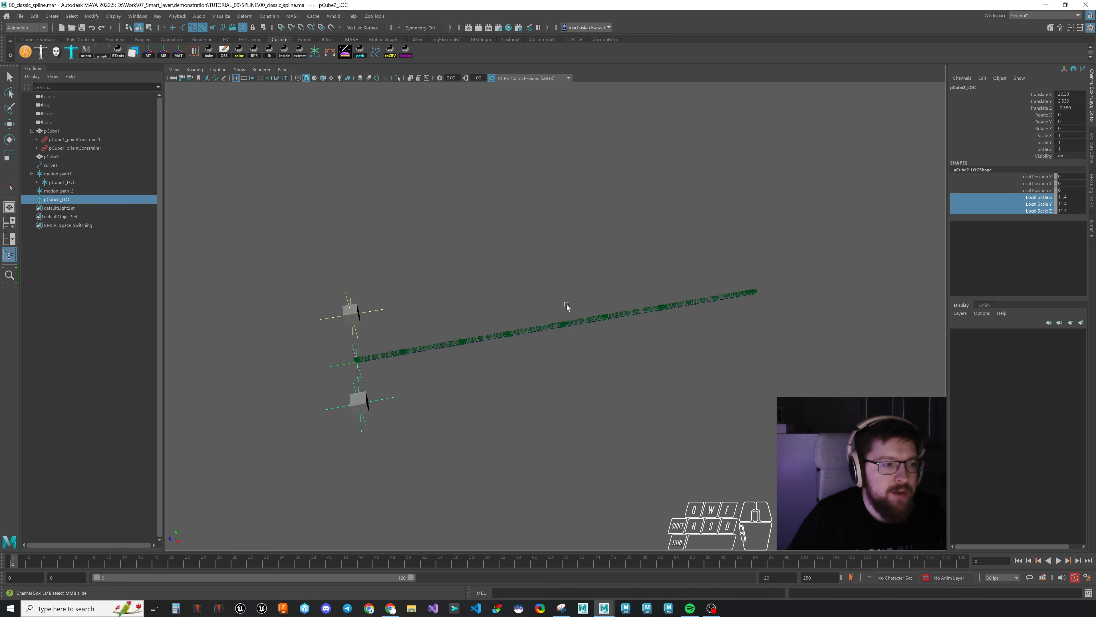
left_click(281, 330)
Step: Parent pCube2_LOC under motion_path_2 and make it follow pCube2 with a Parent constraint
left_click(56, 199)
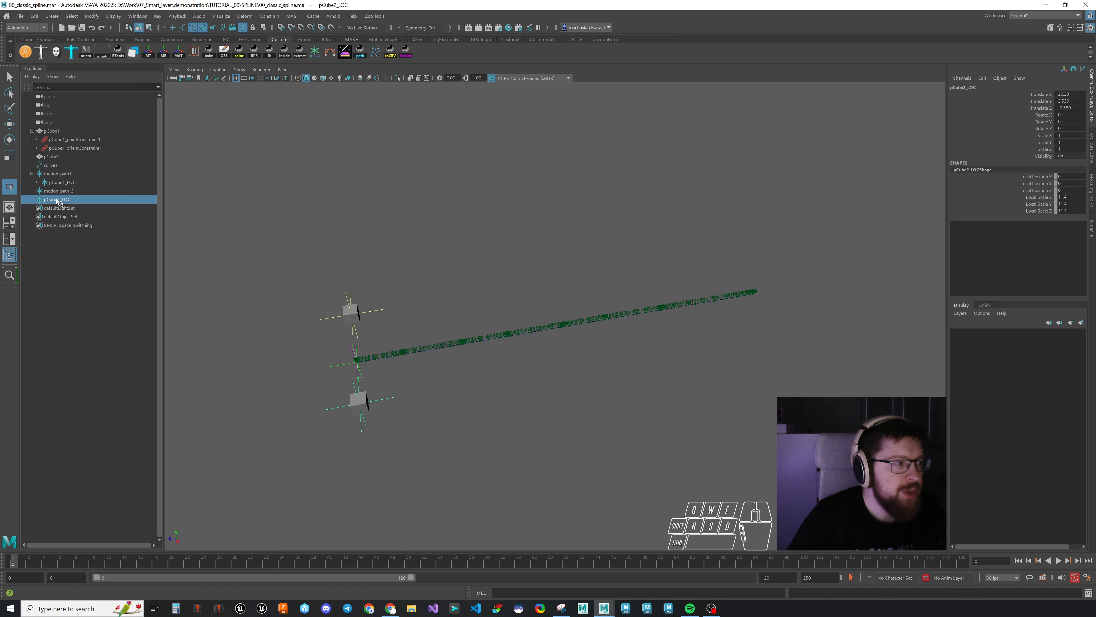
middle_click_drag(57, 199, 61, 191)
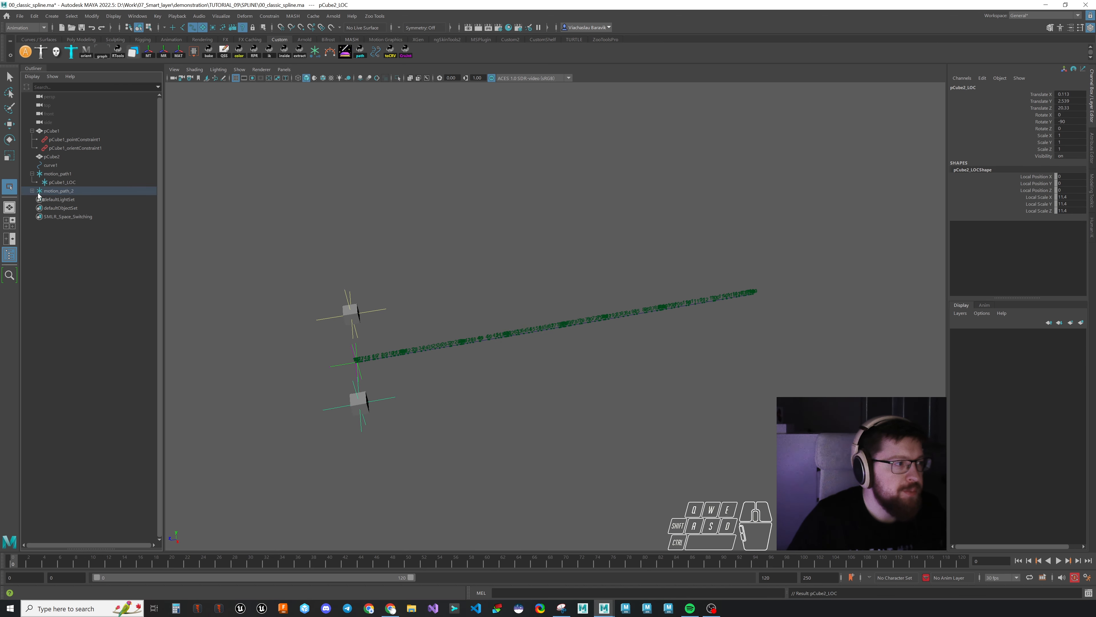
left_click(53, 157, "ctrl")
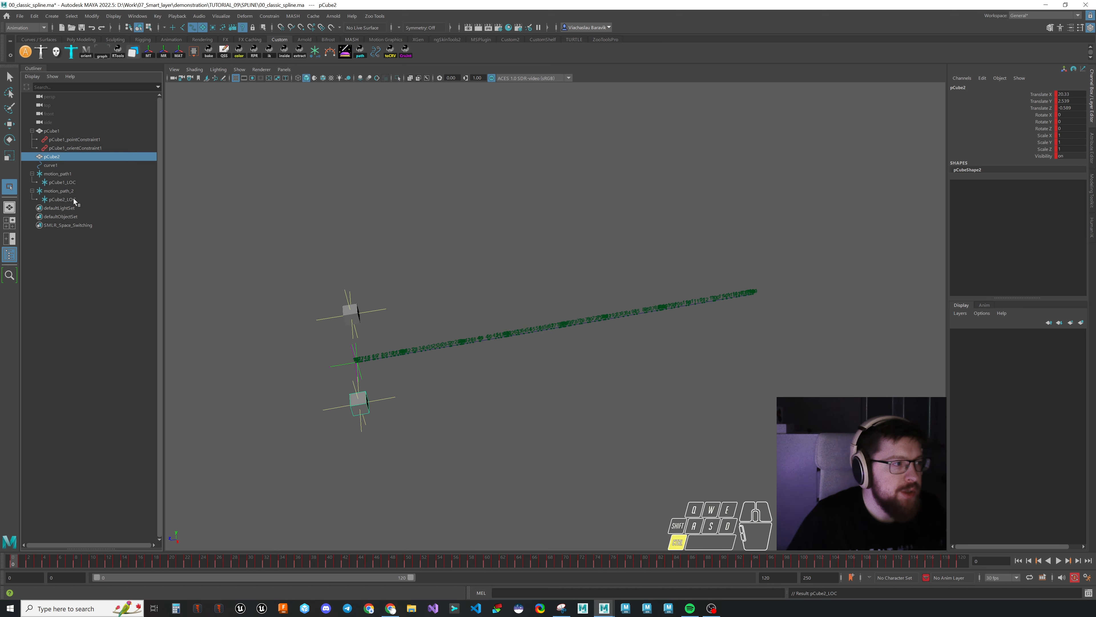
left_click(269, 16)
left_click(281, 40)
left_click(61, 207)
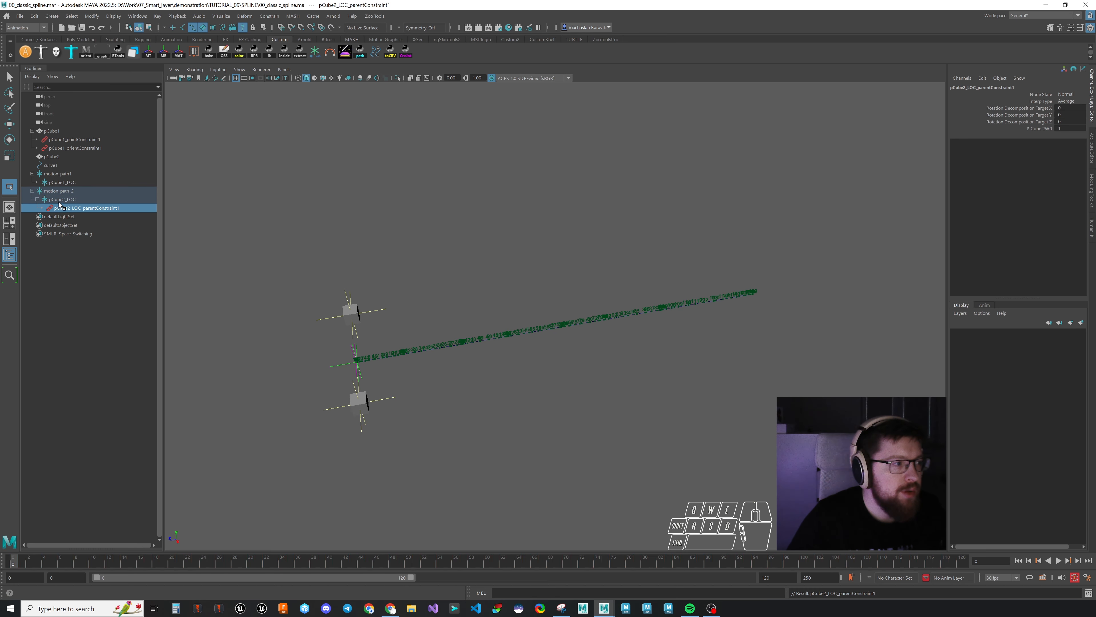
Step: Bake the animation of pCube2_LOC and delete its parent constraint
left_click(62, 199)
left_click(194, 51)
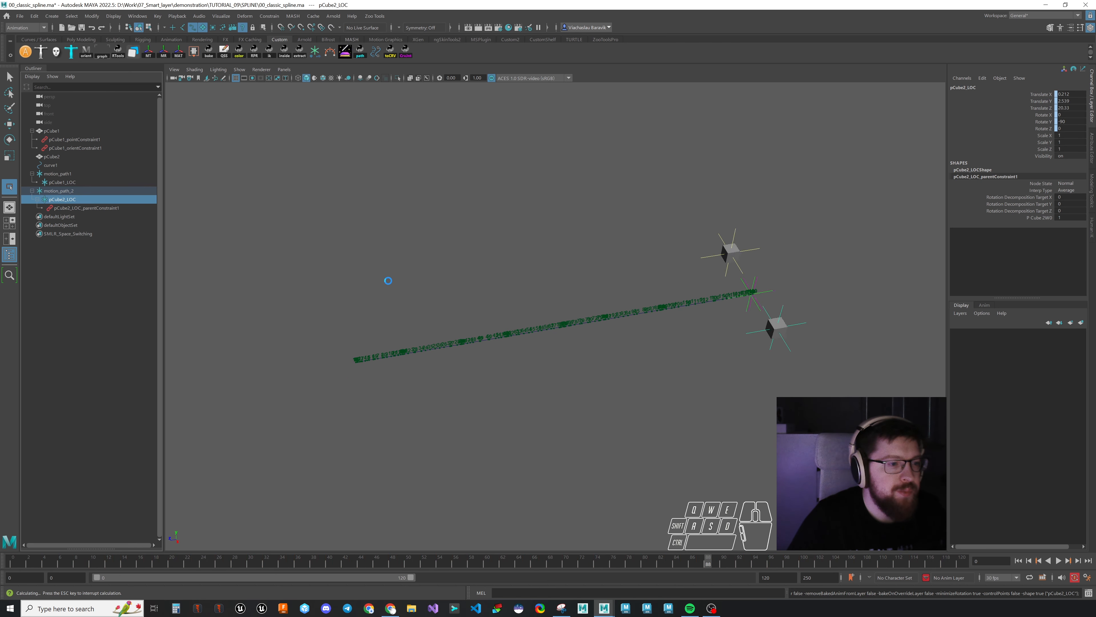
left_click(66, 209)
key("Delete")
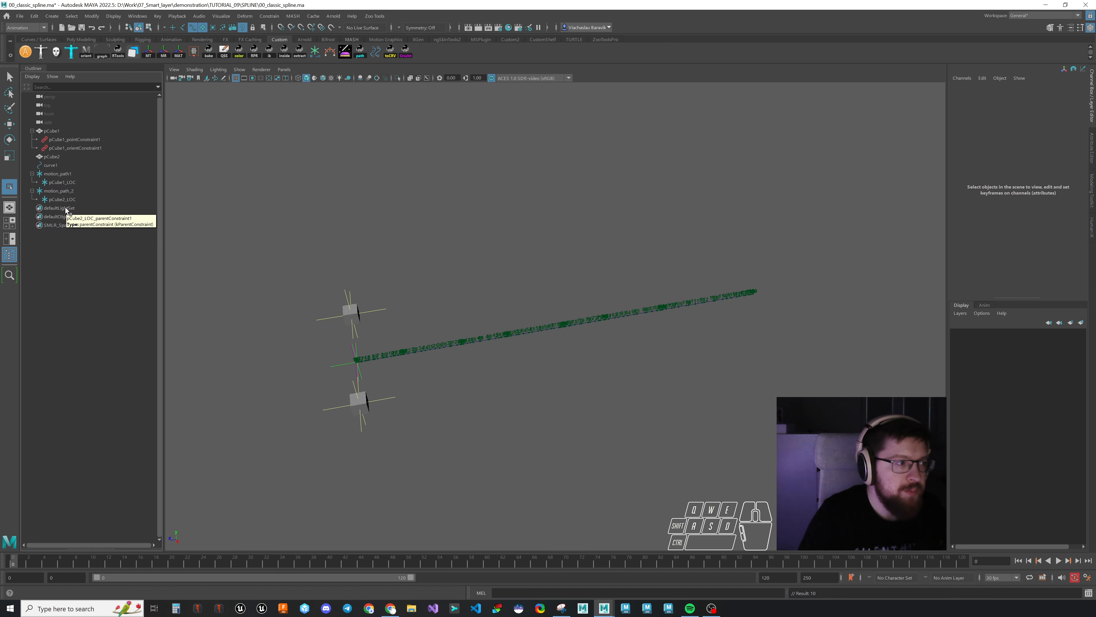
Step: Constrain pCube2 to pCube2_LOC with Point and Orient constraints, and scrub to frame 77 to check the motion
left_click(64, 198)
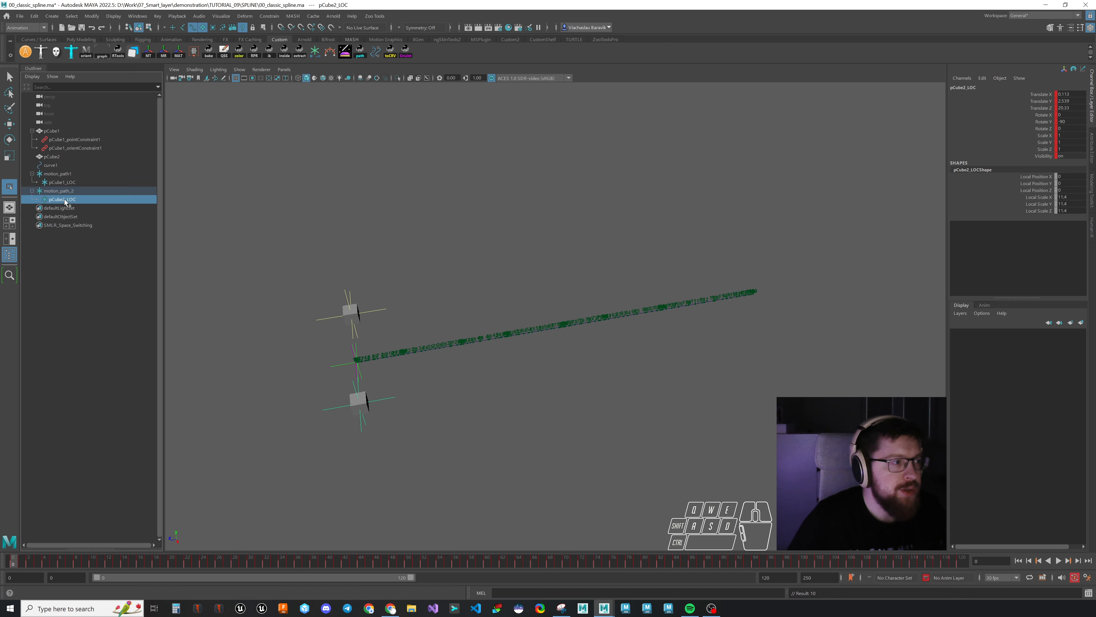
left_click(65, 157, "ctrl")
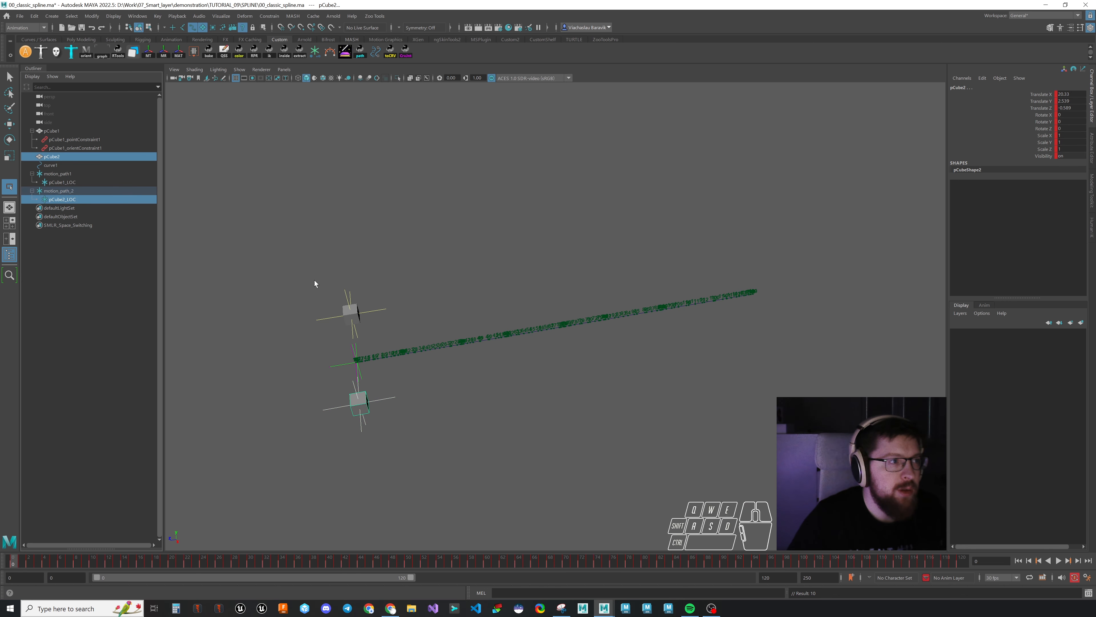
left_click(270, 16)
left_click(280, 44)
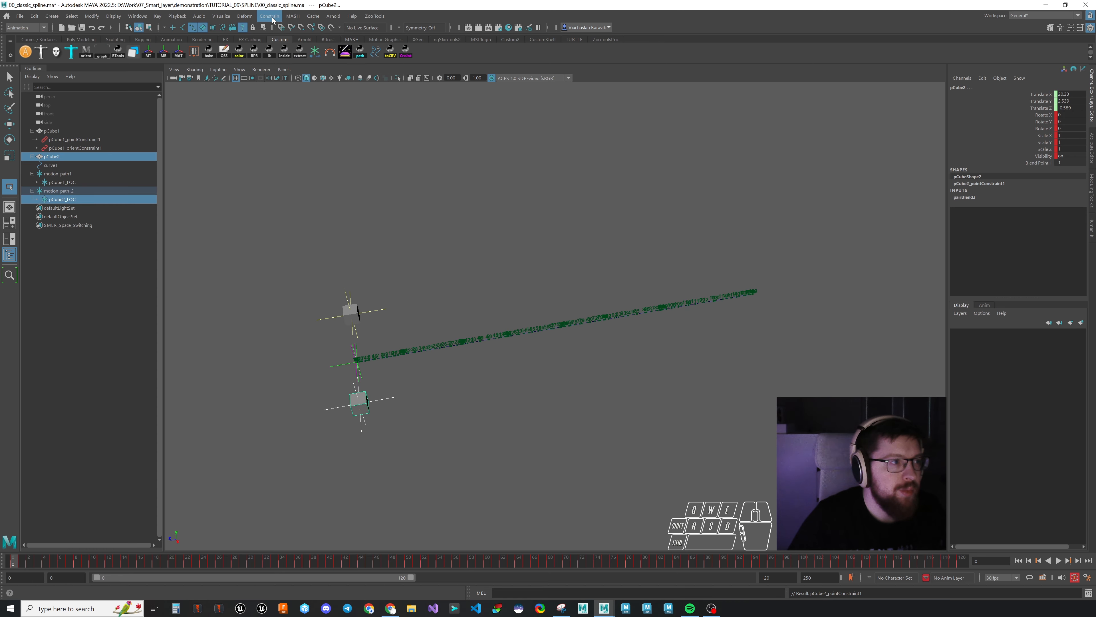
left_click(270, 16)
left_click(340, 151)
left_click(433, 305)
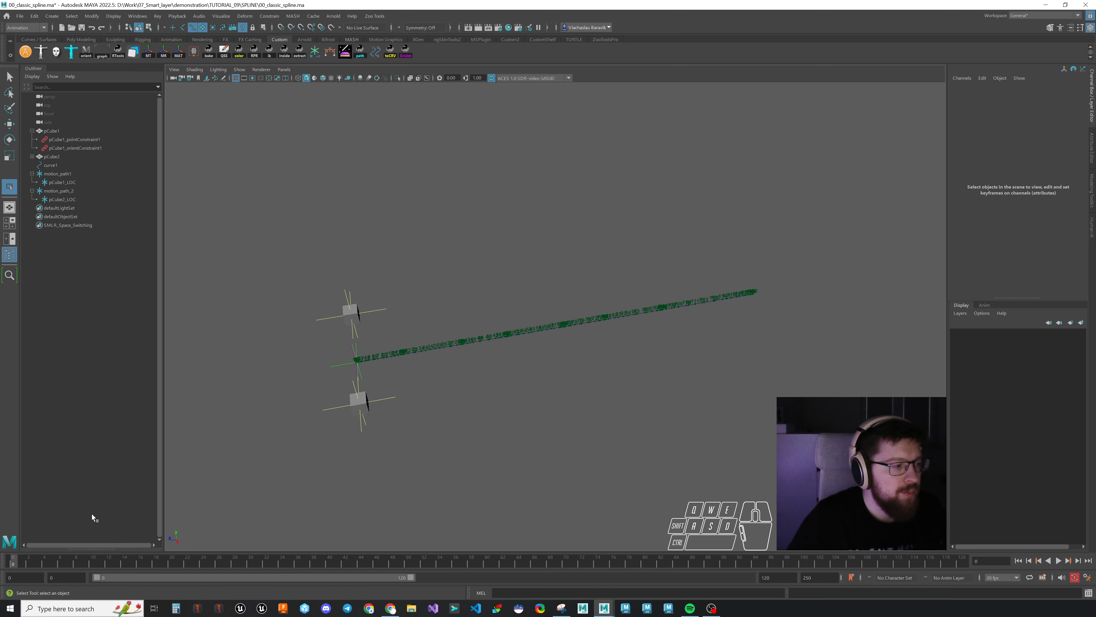
left_click_drag(56, 560, 618, 496)
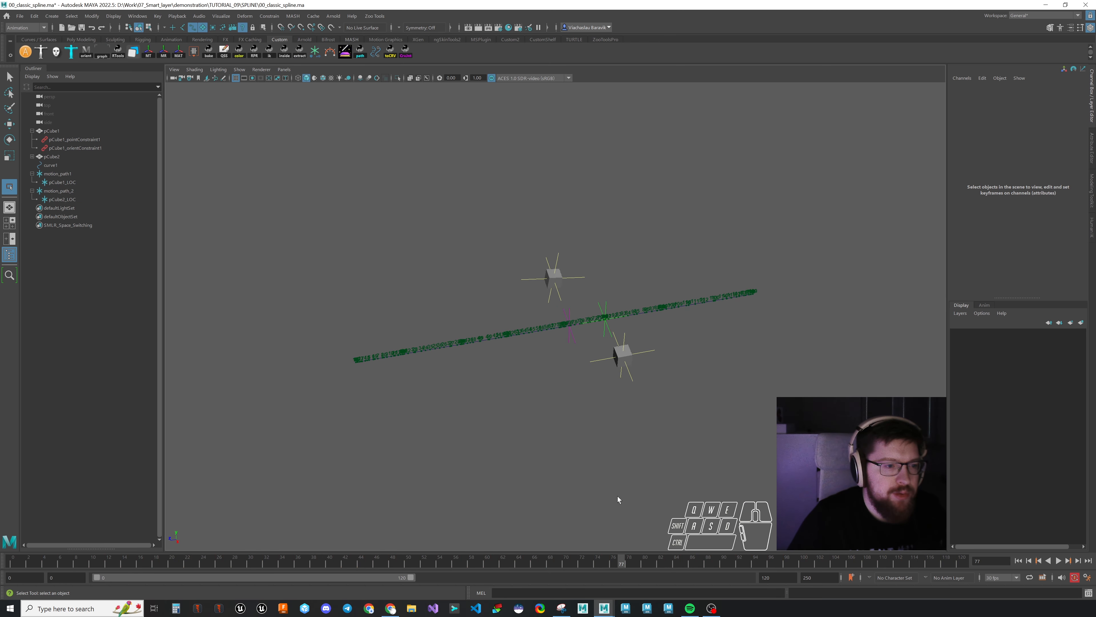
Step: Try moving the pCube2_LOC locator at frame 77, undo the move and clear the selection
left_click(656, 358)
key("w")
left_click_drag(585, 410, 606, 416)
key("ctrl+z")
left_click(701, 391)
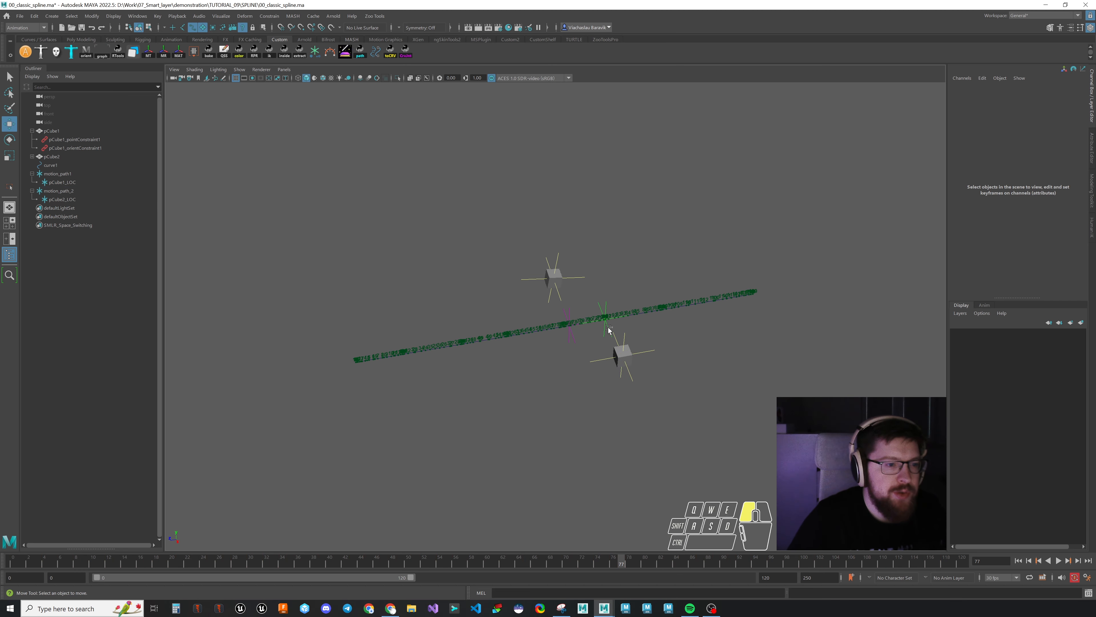
Step: Hide the locators in the viewport and apply Lock Length to curve1 at its end control vertex
left_click(609, 330)
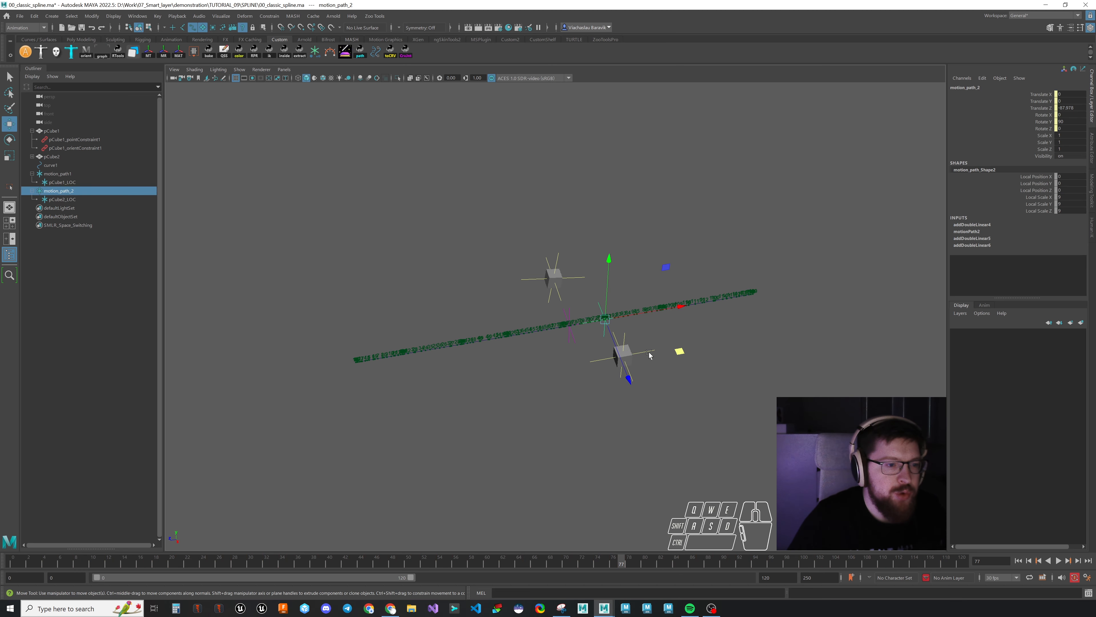
left_click(738, 397)
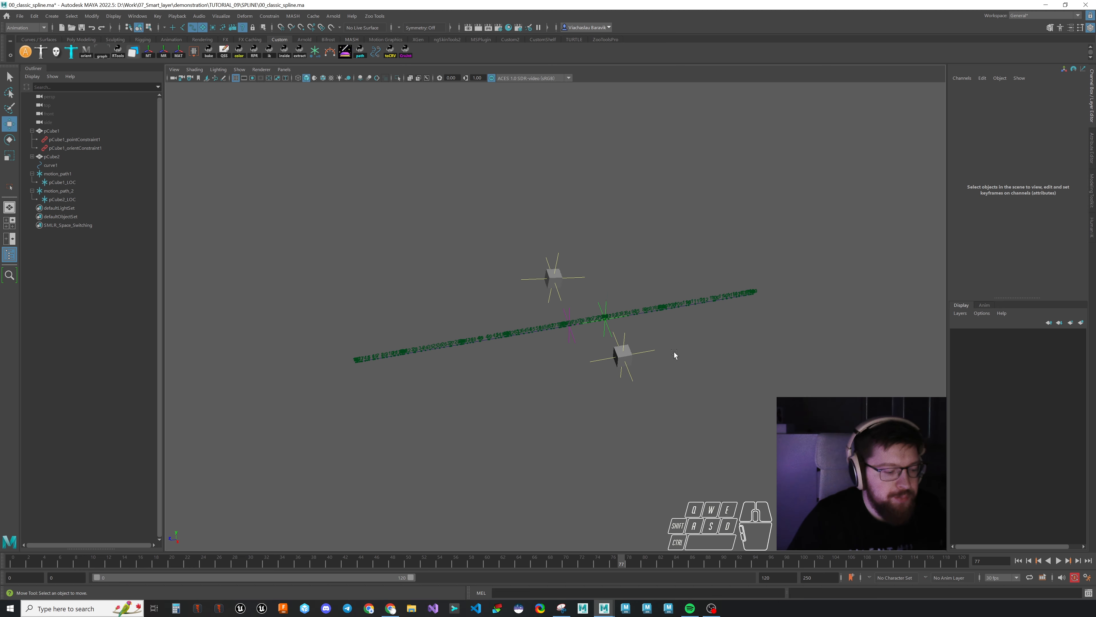
key("ctrl+l")
left_click_drag(661, 269, 694, 342)
right_click_drag(701, 235, 658, 232)
left_click_drag(734, 289, 755, 323)
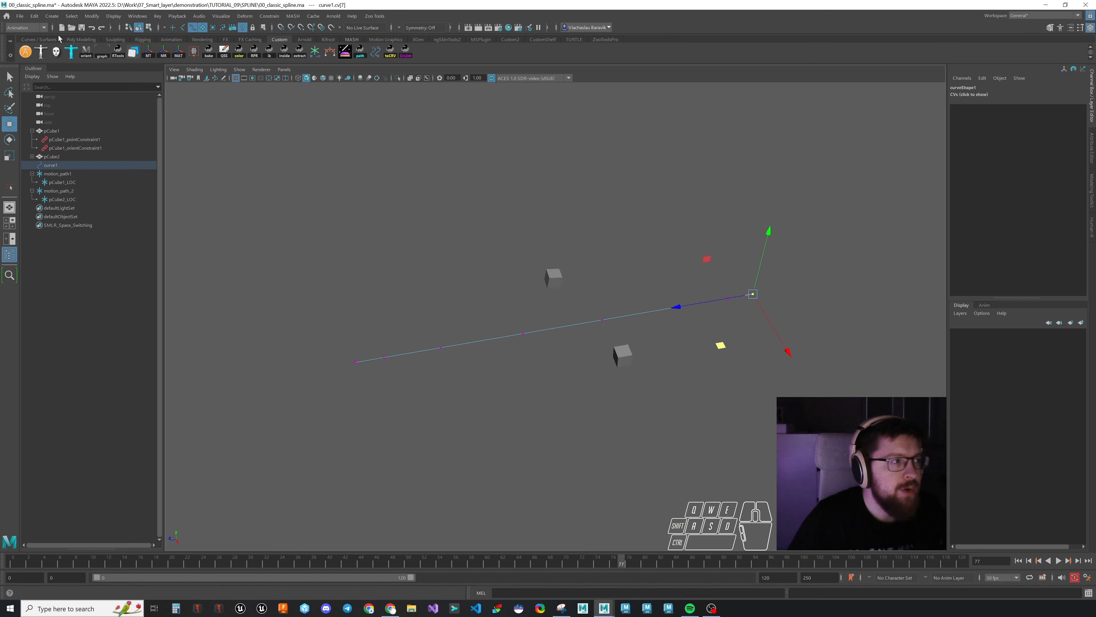
left_click(22, 32)
left_click(24, 37)
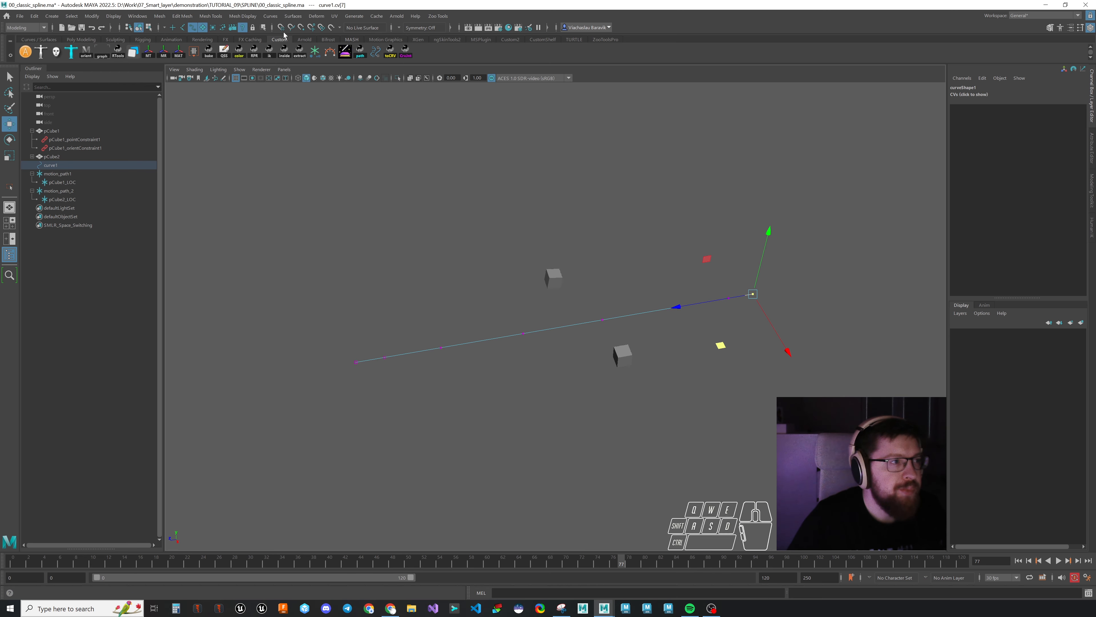
left_click(270, 16)
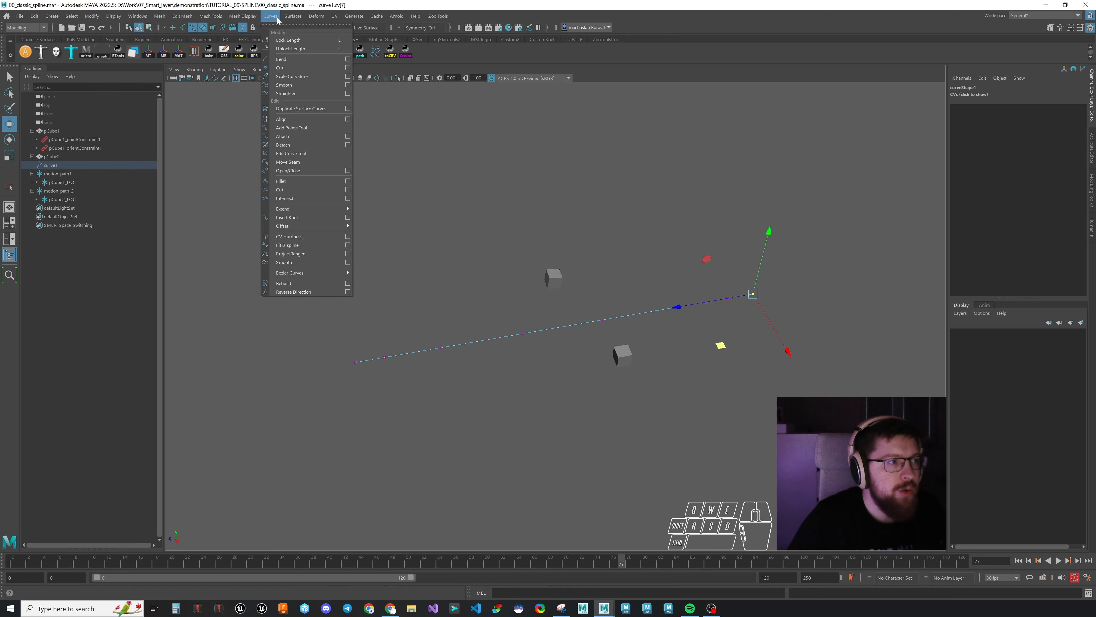
left_click(297, 41)
Step: Move the end control vertex of curve1 to bend the curve into an arch, and scrub to frame 65
left_click_drag(617, 179, 484, 298, "alt")
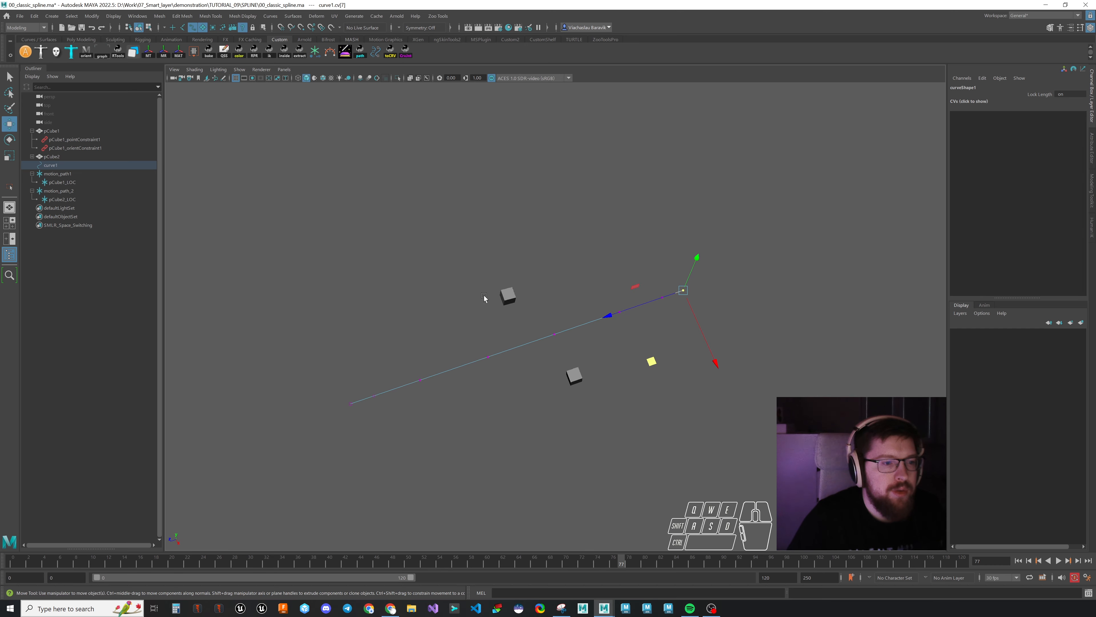
left_click_drag(661, 378, 317, 228)
left_click_drag(450, 319, 560, 254, "alt")
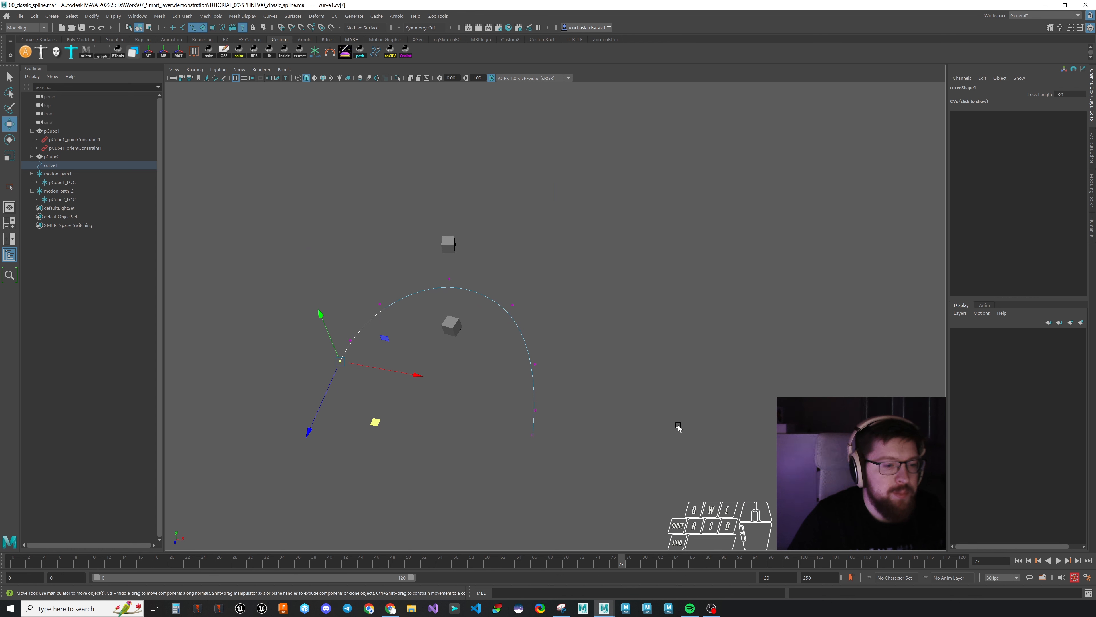
left_click_drag(604, 564, 527, 545)
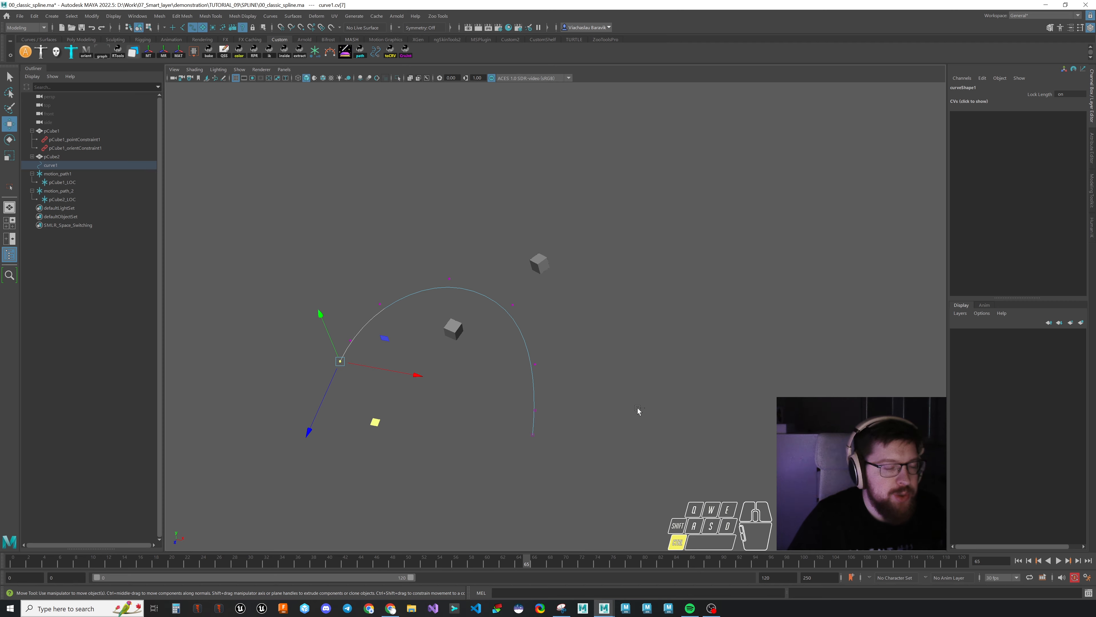
Step: Show the locators again and scrub to frame 71 to check how both cubes follow the bent curve
key("ctrl+1")
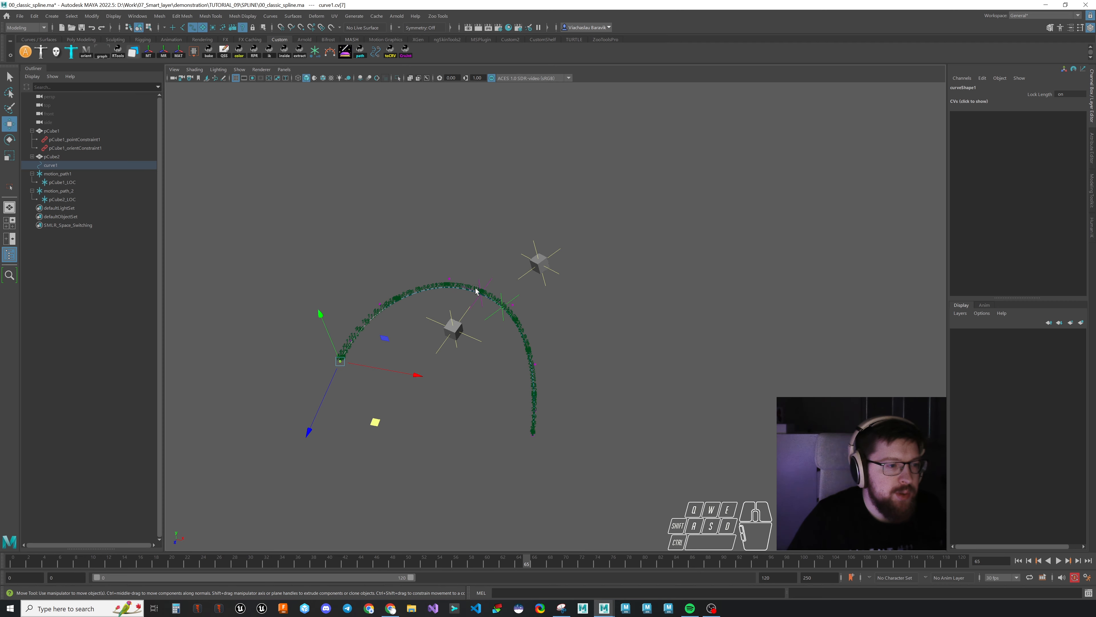
left_click_drag(524, 564, 575, 563)
left_click_drag(504, 398, 453, 414, "alt")
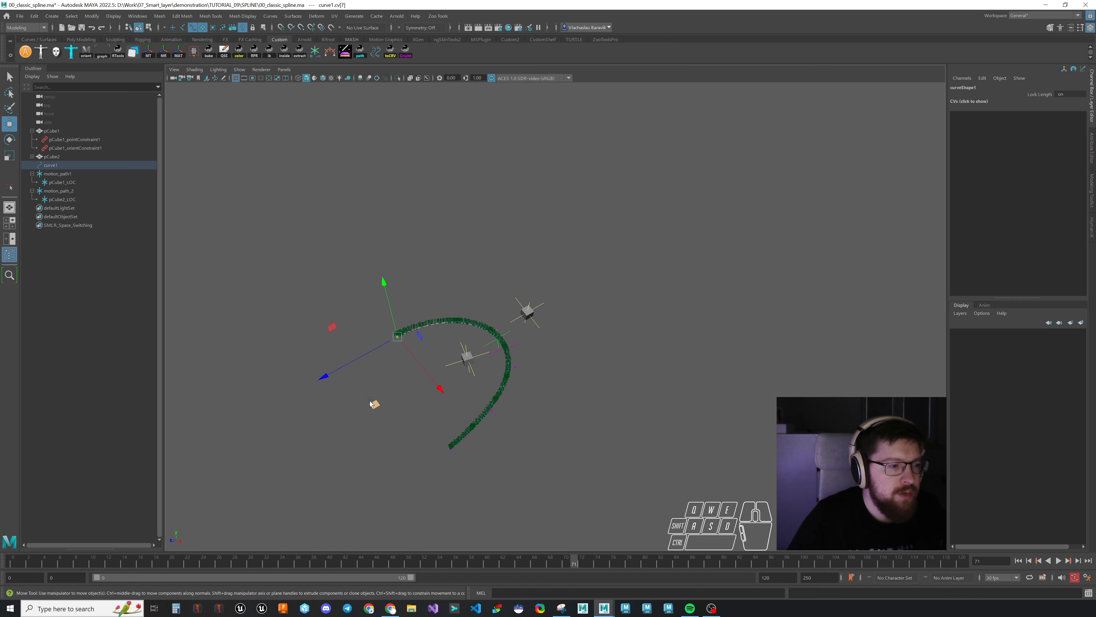
Step: Swing the end control vertex of curve1 through several positions at frame 71, leaving the curve almost straight
left_click_drag(371, 403, 798, 269, "alt")
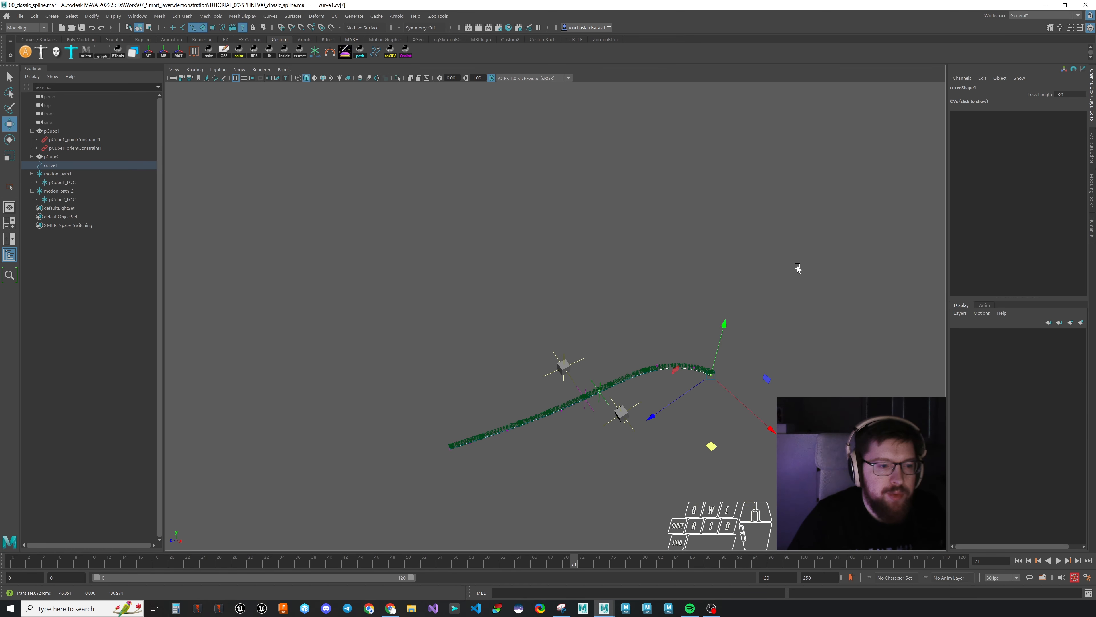
left_click_drag(707, 395, 687, 416, "alt")
middle_click_drag(686, 417, 599, 406, "alt")
left_click_drag(598, 406, 629, 326)
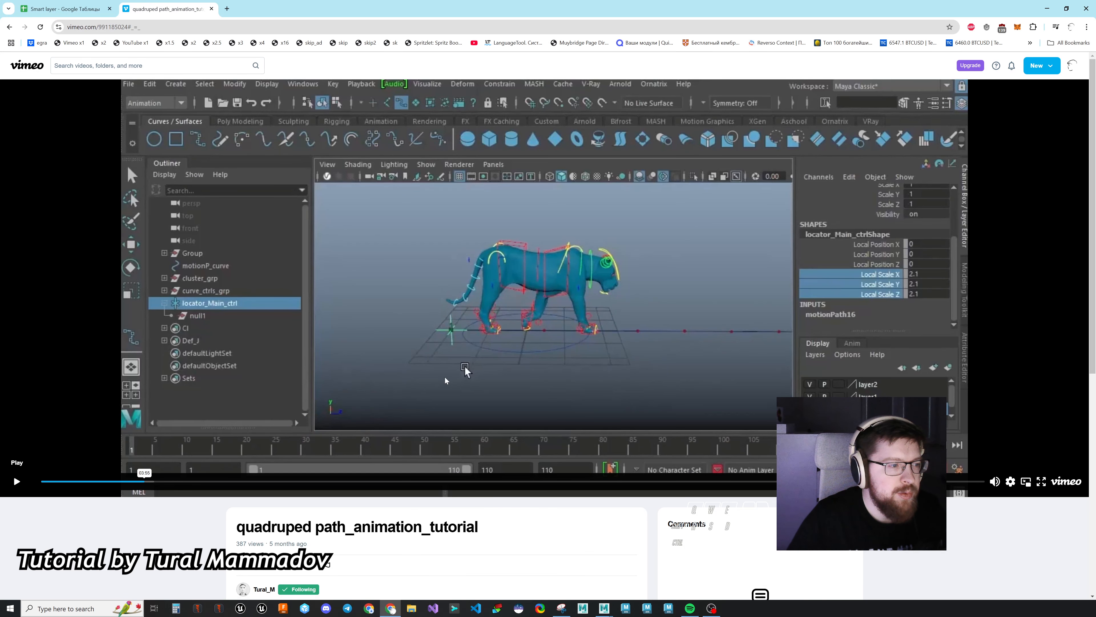
left_click(414, 405)
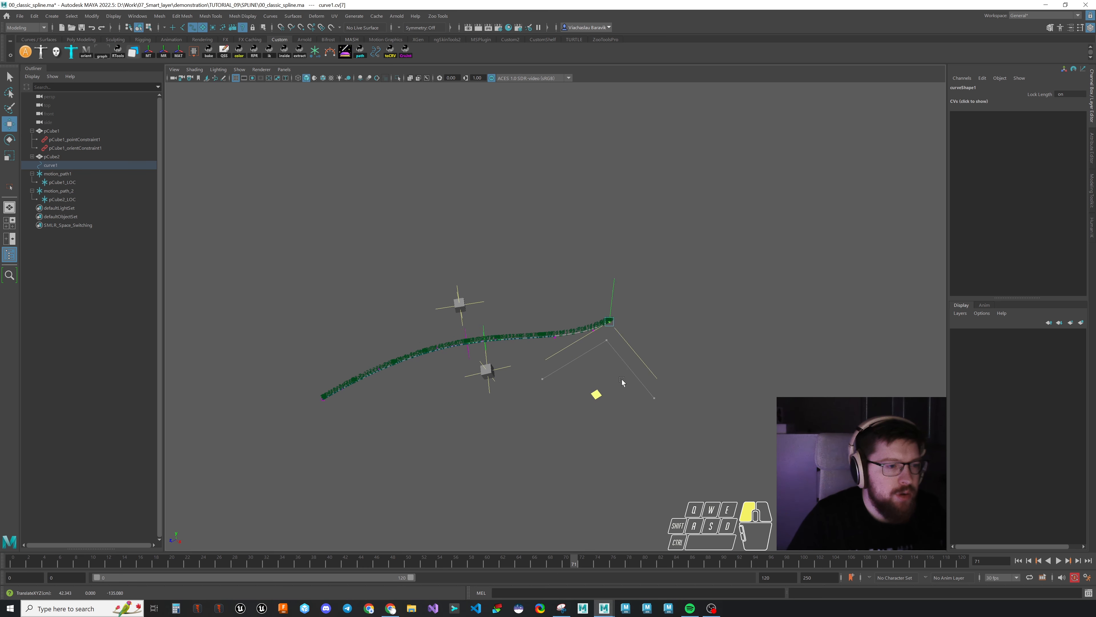
left_click_drag(622, 382, 801, 209)
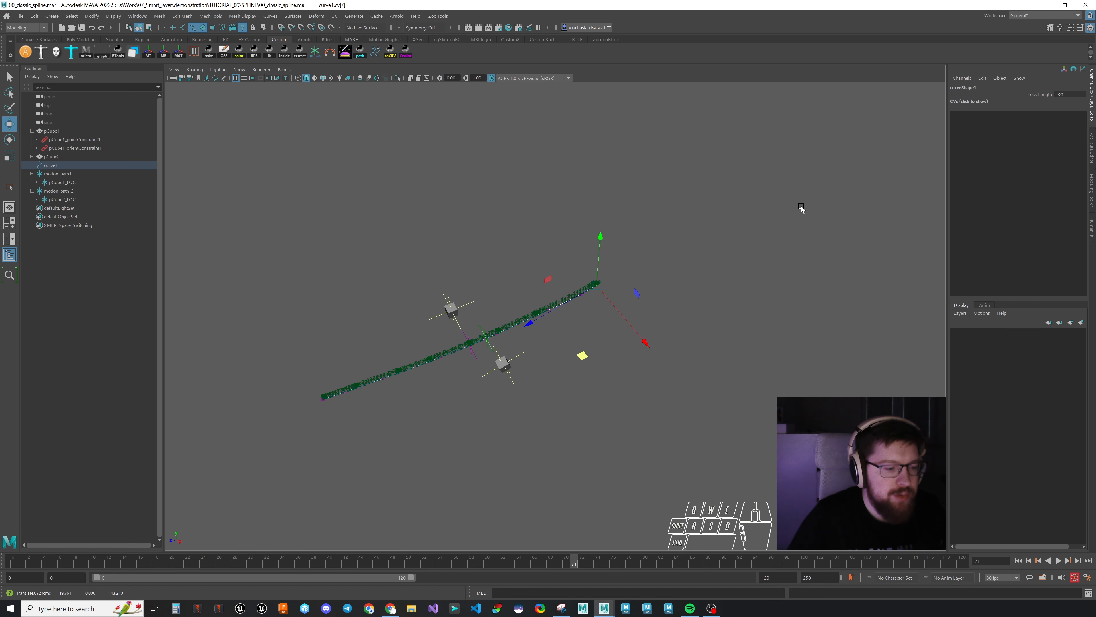
Step: Hide the locators, try moving a cluster created on the third control vertex of curve1, and undo the cluster
key("ctrl+1")
right_click_drag(367, 412, 548, 401, "alt")
left_click_drag(549, 401, 507, 381, "alt")
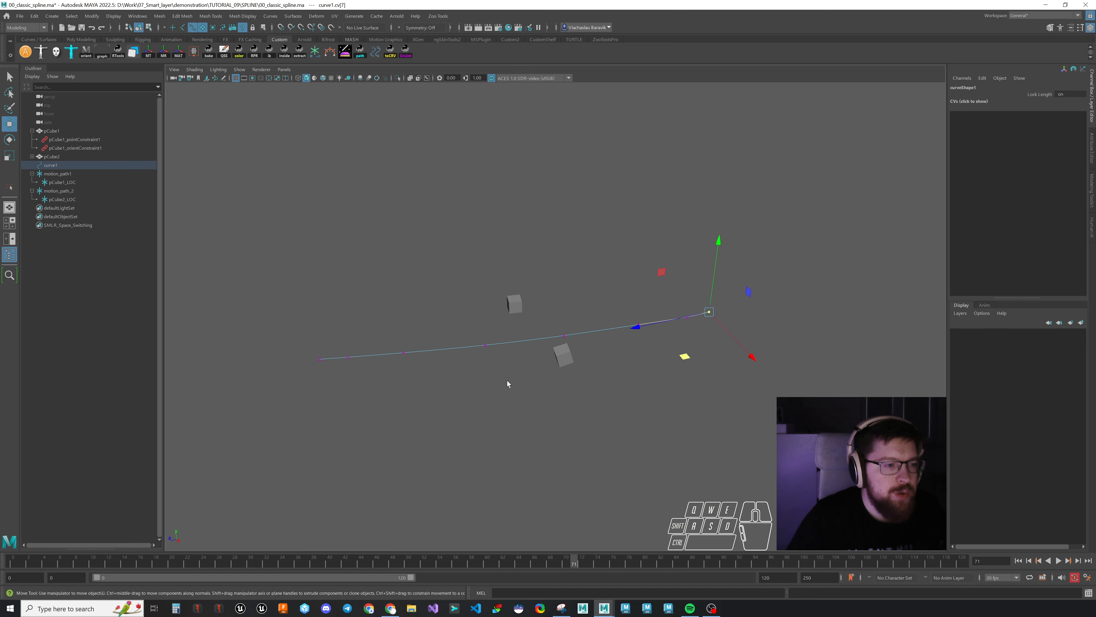
left_click_drag(421, 336, 387, 387)
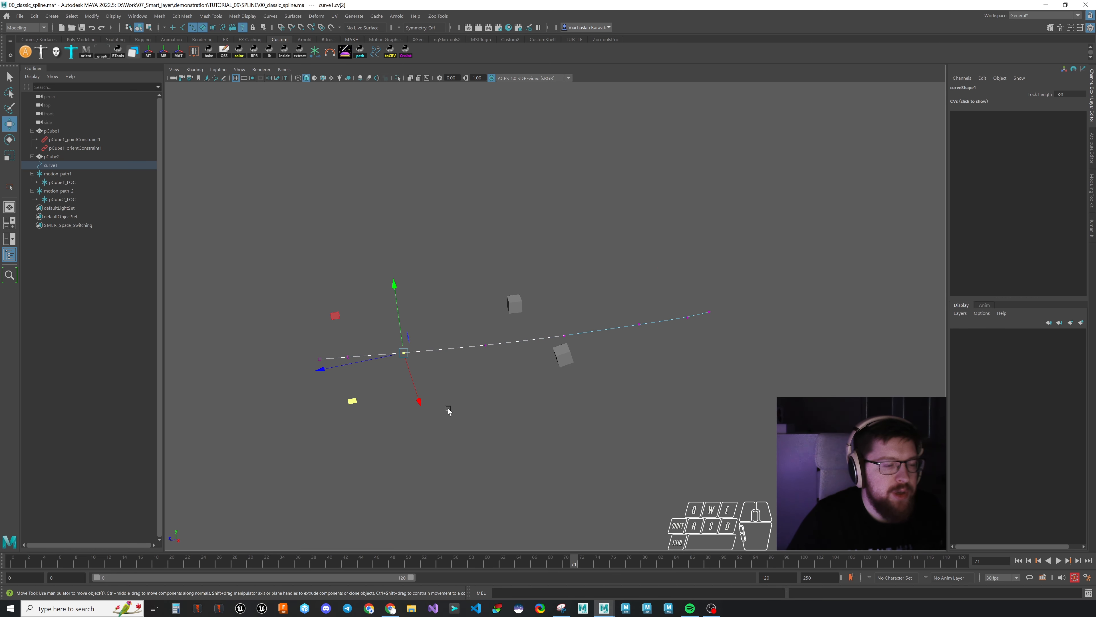
left_click(26, 27)
left_click(20, 43)
left_click(193, 17)
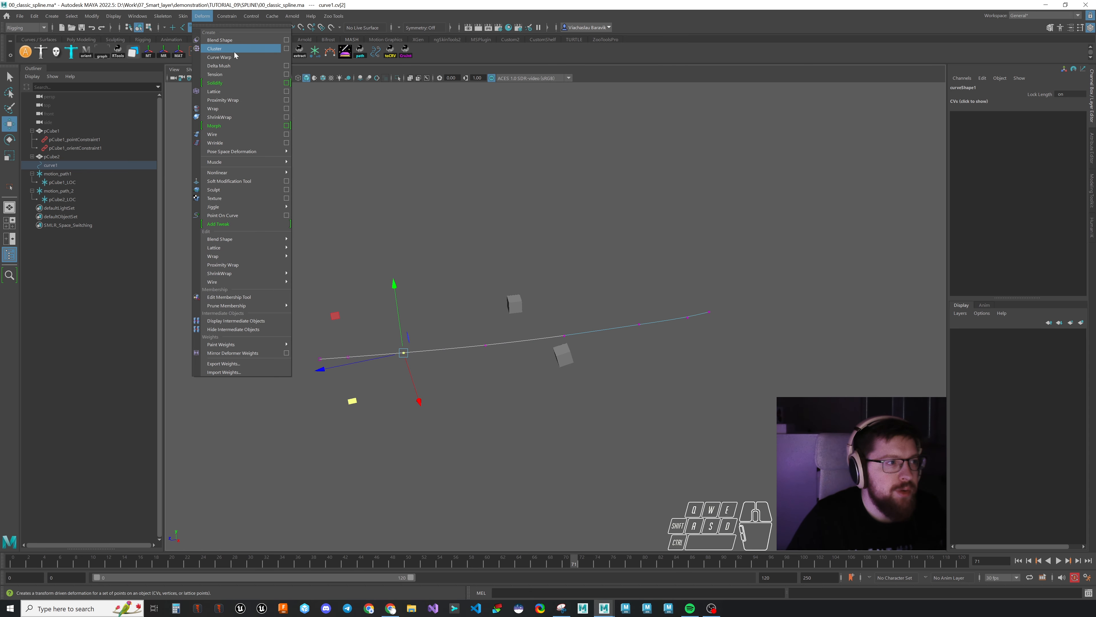
left_click(217, 46)
left_click_drag(399, 310, 498, 275)
key("ctrl+z")
key("ctrl+z")
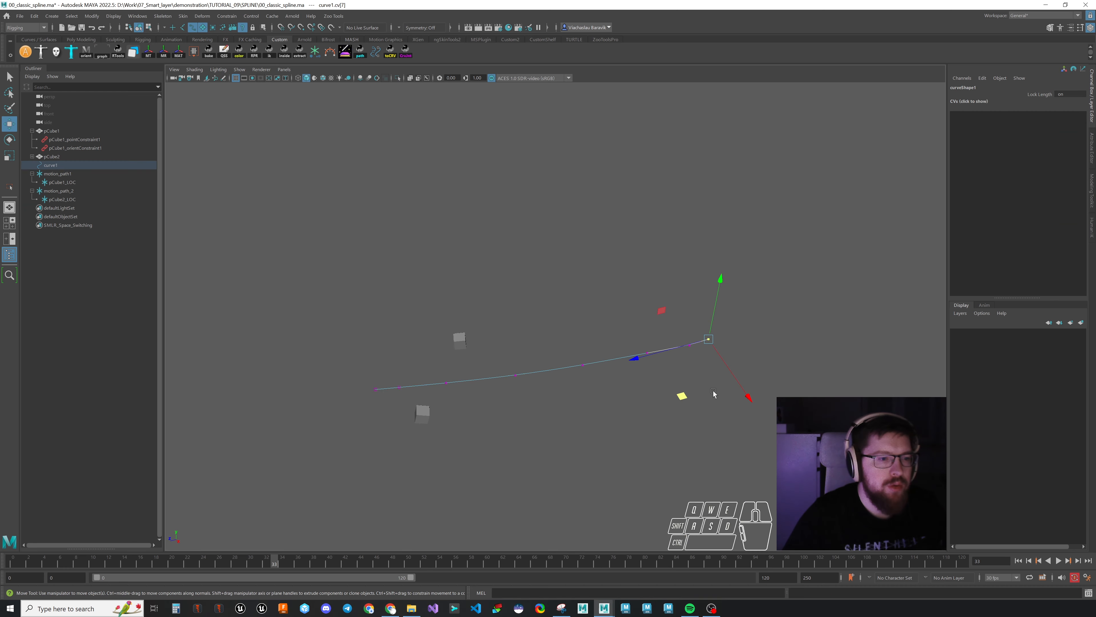
Step: Reposition the end control vertex of curve1 to bend the path with the cubes at frame 33
left_click_drag(684, 391, 671, 279)
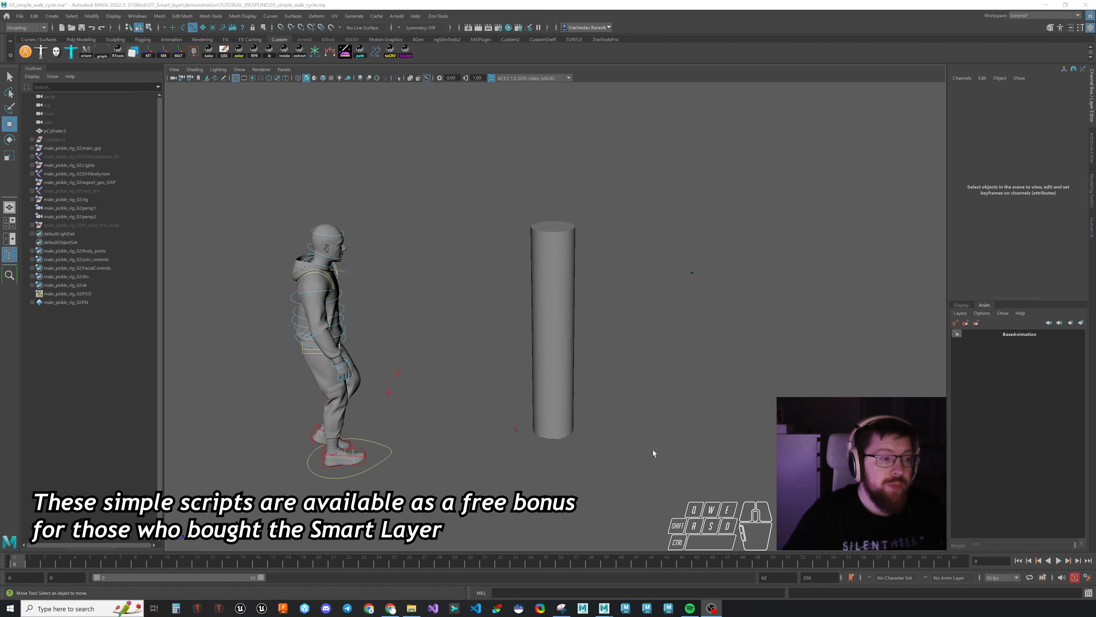
Step: Generate a path curve from the character's main_ctrl control in 03_simple_walk_cycle with the path script
mouse_move(15, 562)
left_mouse_down()
mouse_move(952, 568)
mouse_move(8, 571)
left_mouse_up()
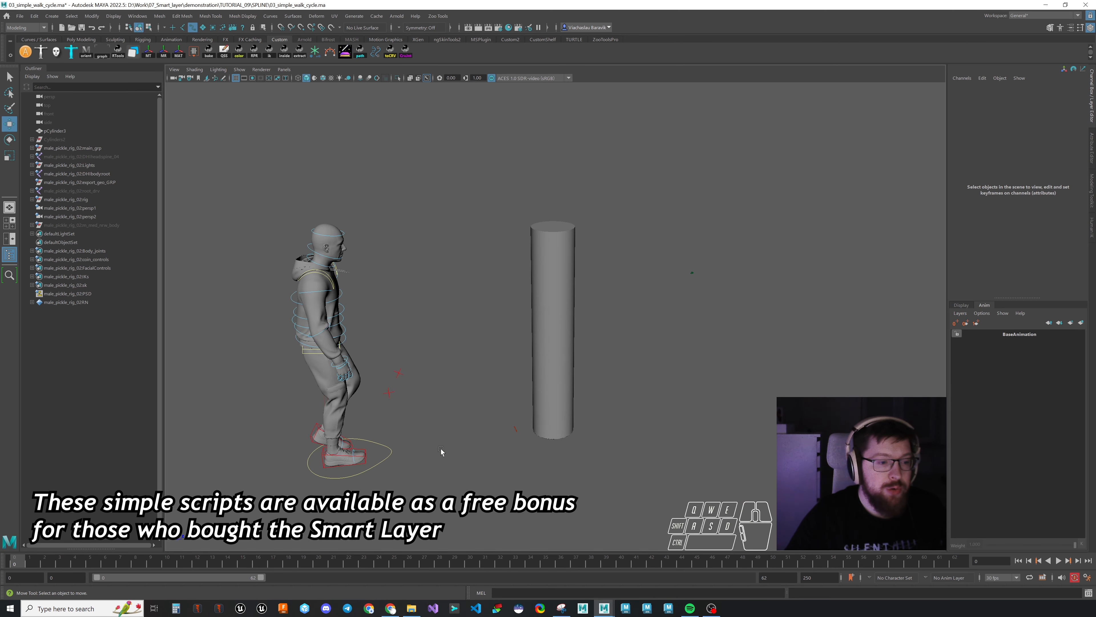
left_click(386, 444)
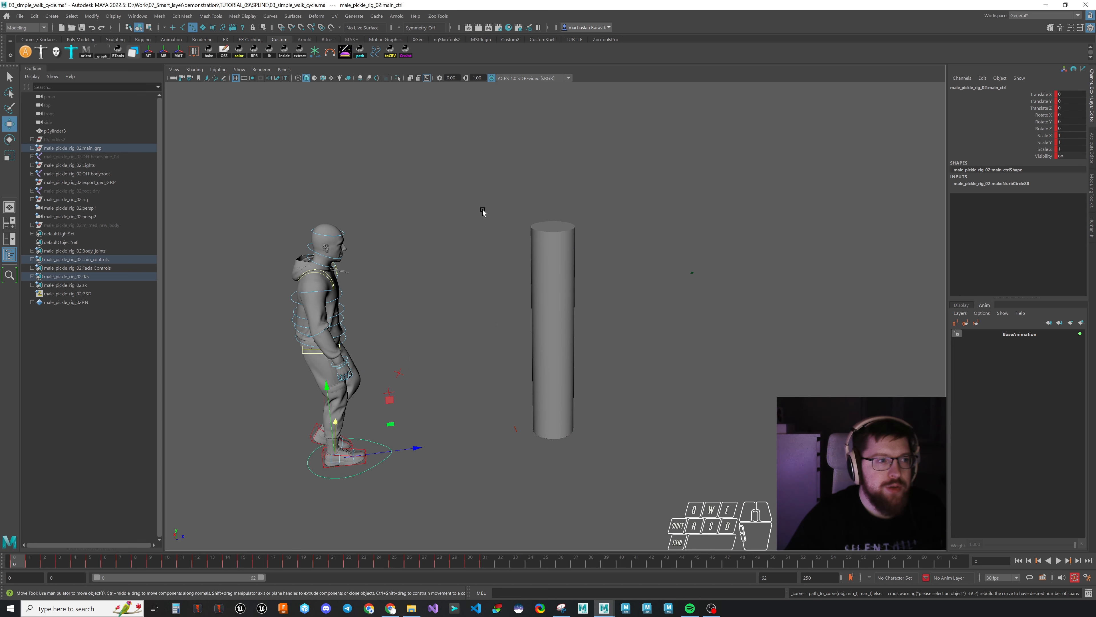
left_click(360, 52)
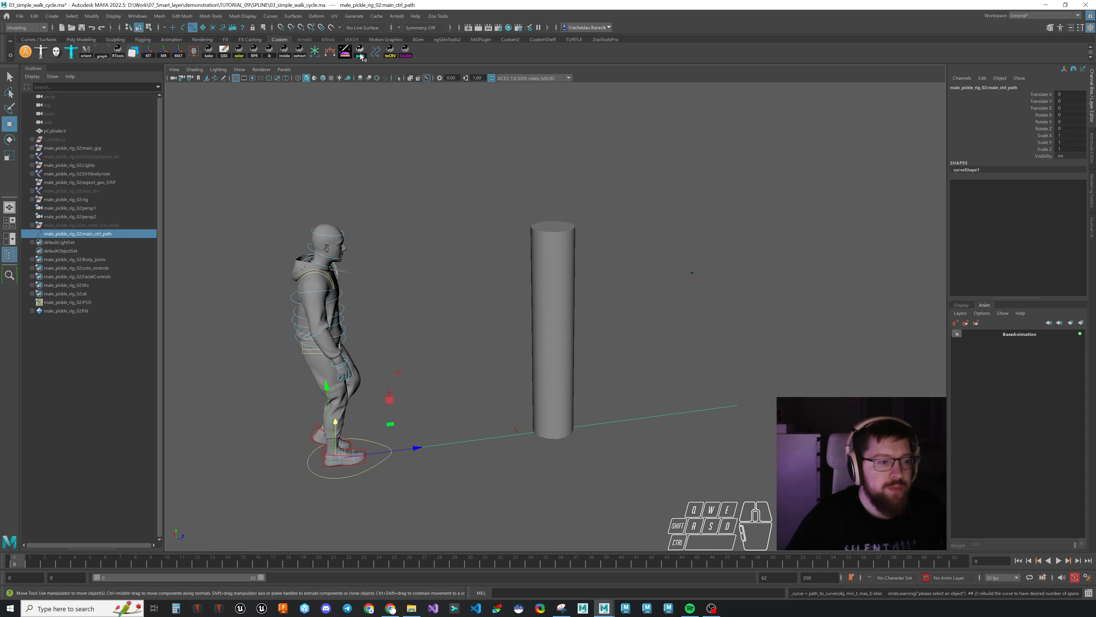
Step: Inspect the control vertices of the main_ctrl_path curve, play the walk and return to frame 0
right_click(645, 300)
left_click(594, 299)
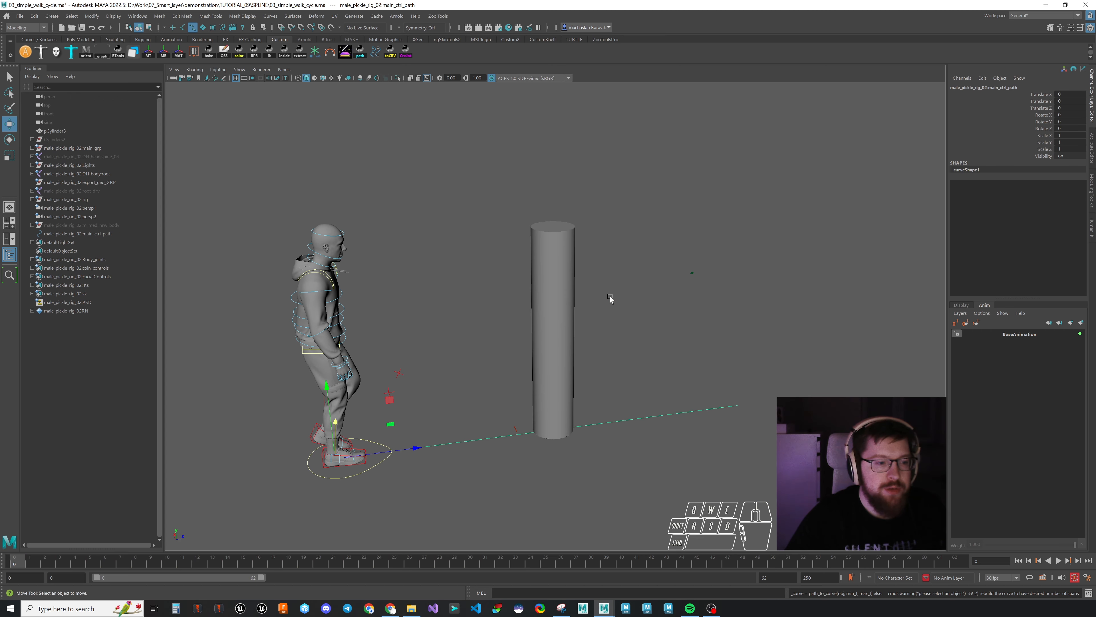
key("alt+v")
left_click_drag(290, 563, 14, 561)
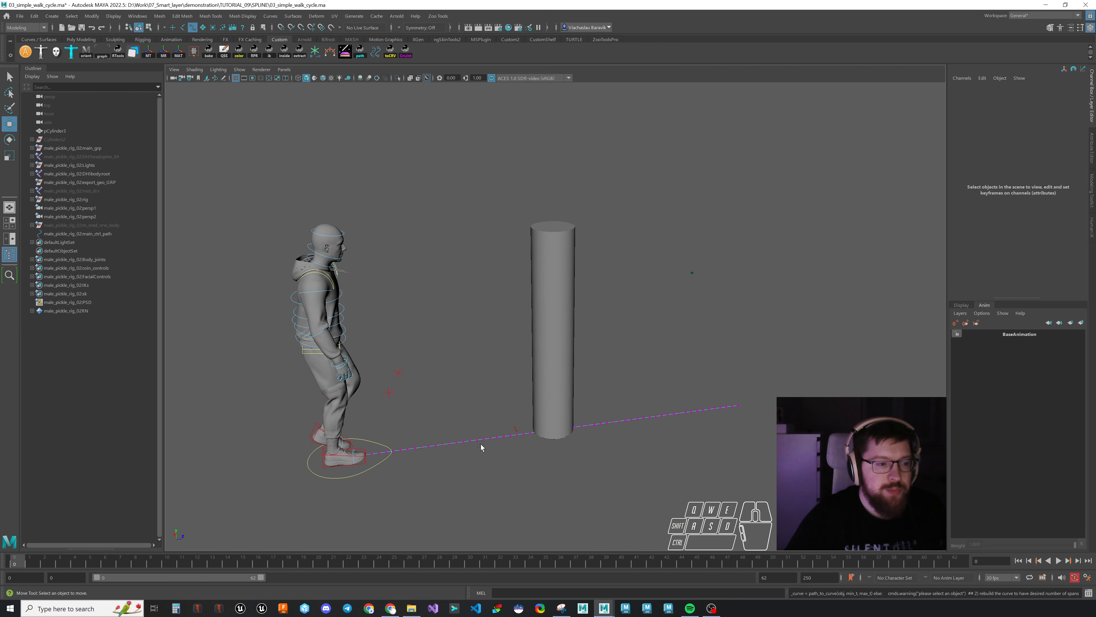
Step: Rebuild the main_ctrl_path curve as a uniform 3 Cubic curve with 2 spans, keeping its ends
right_click_drag(665, 315, 702, 306)
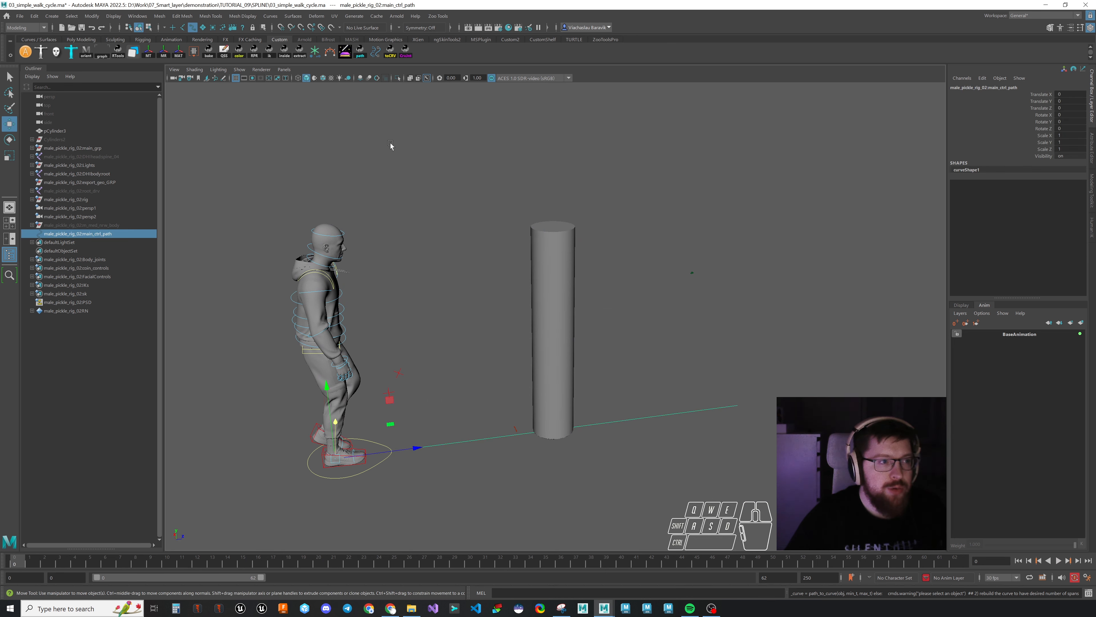
left_click(375, 52)
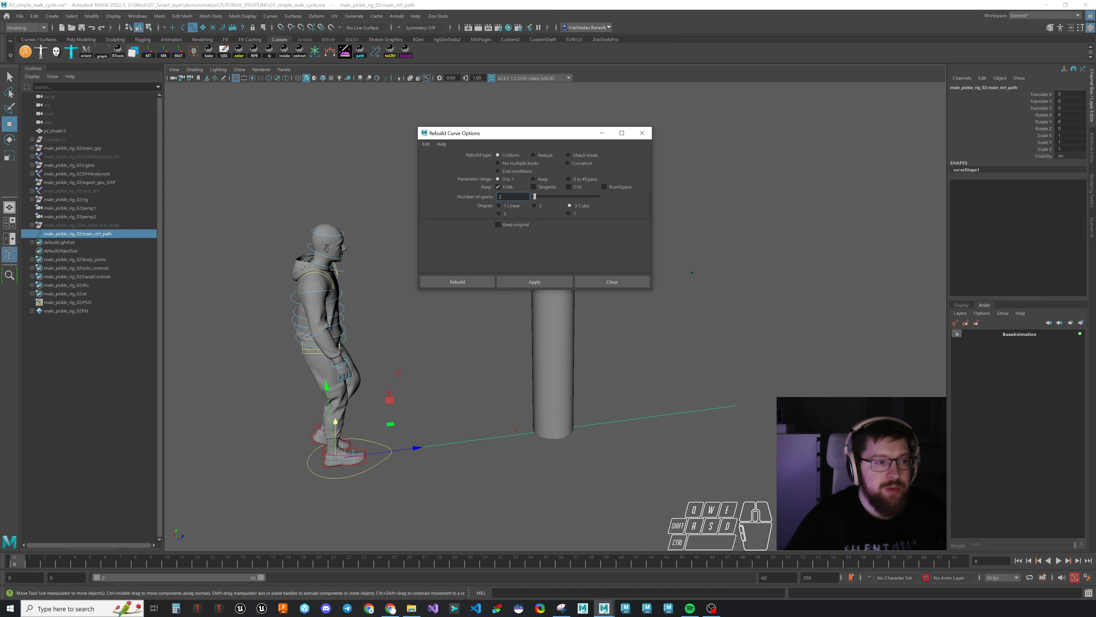
left_click(457, 281)
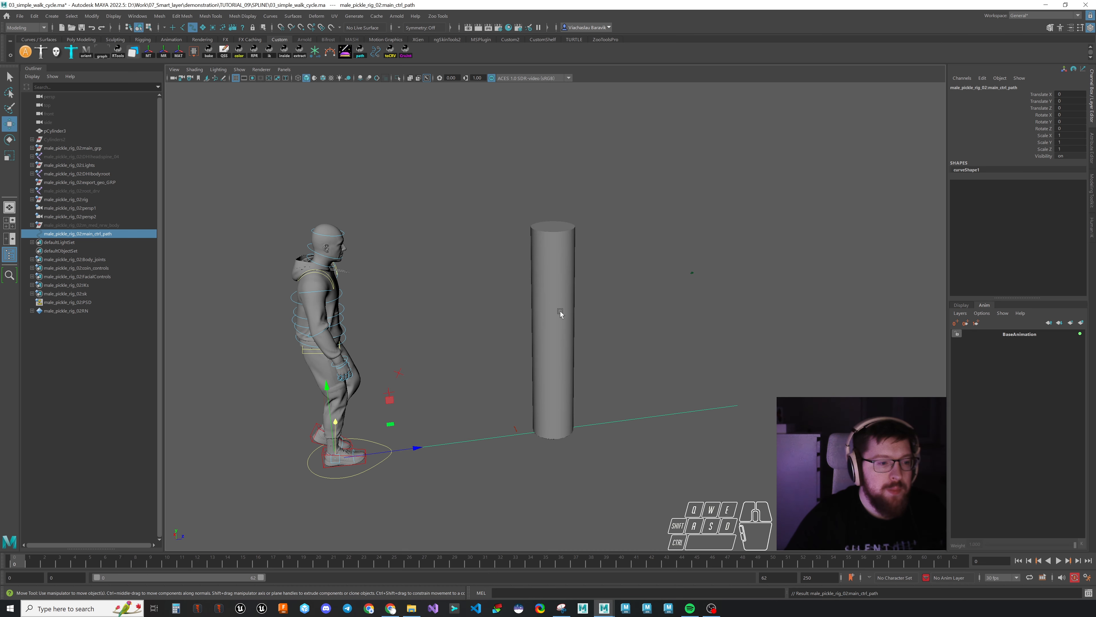
Step: Examine the rebuilt path curve's control vertices in wireframe display and return to shaded object selection
right_click_drag(665, 299, 638, 352)
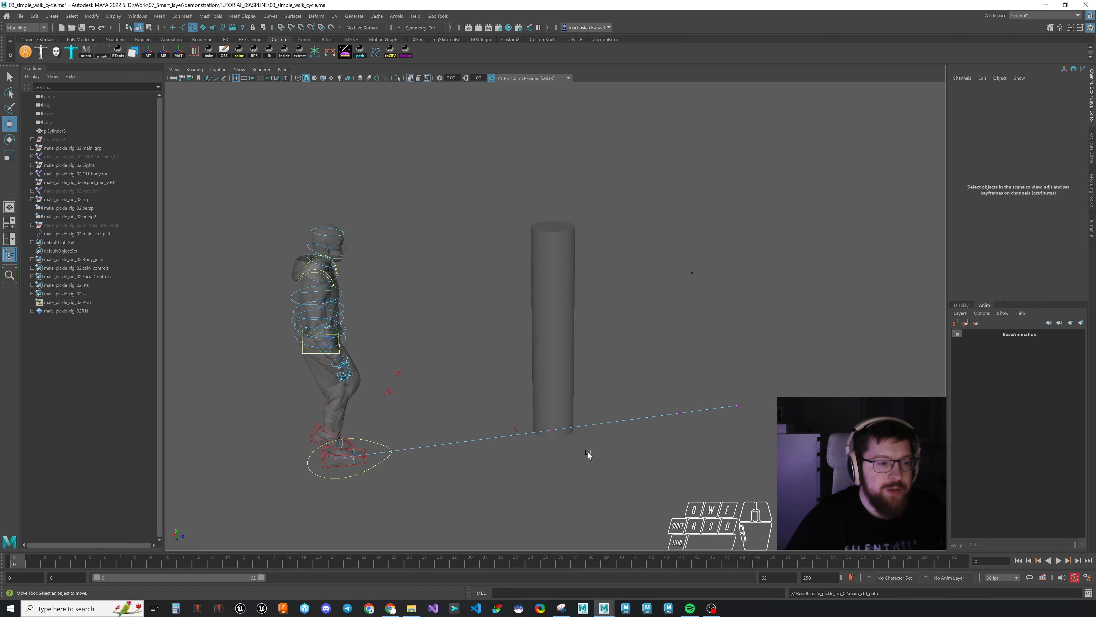
key("4")
mouse_move(571, 453)
left_mouse_down()
mouse_move(545, 427)
mouse_move(558, 446)
mouse_move(527, 378)
left_mouse_up()
key("5")
key("ctrl+z")
right_click_drag(641, 309, 685, 294)
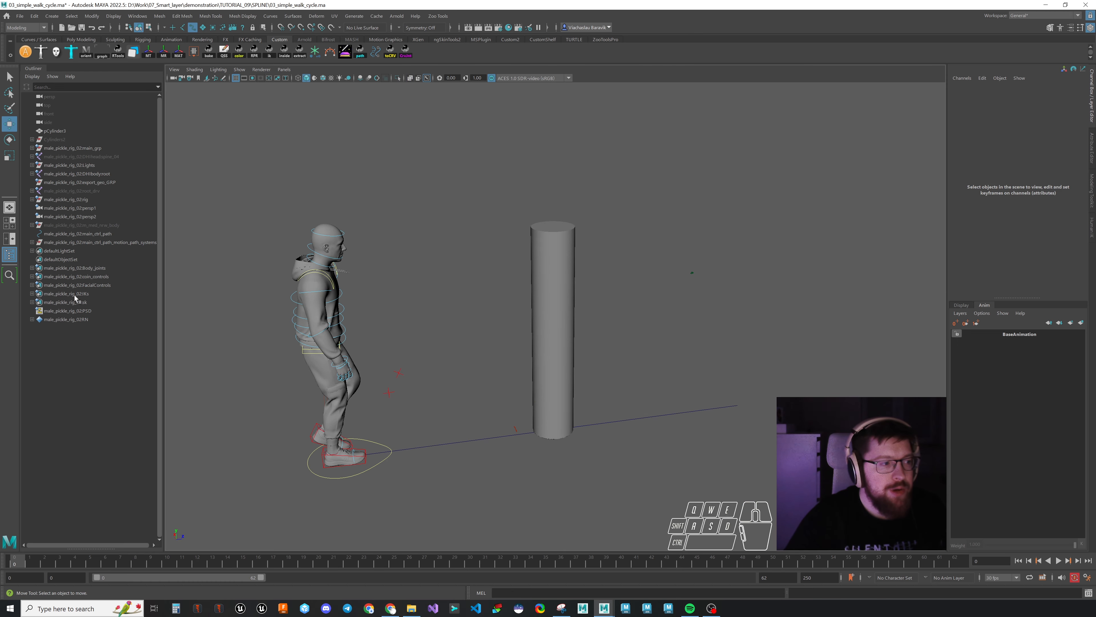
Step: Attach the controls of the IKs set to the main_ctrl_path curve with the motion path script, and return to frame 0
left_click(75, 296)
right_click(75, 296)
left_click(101, 304)
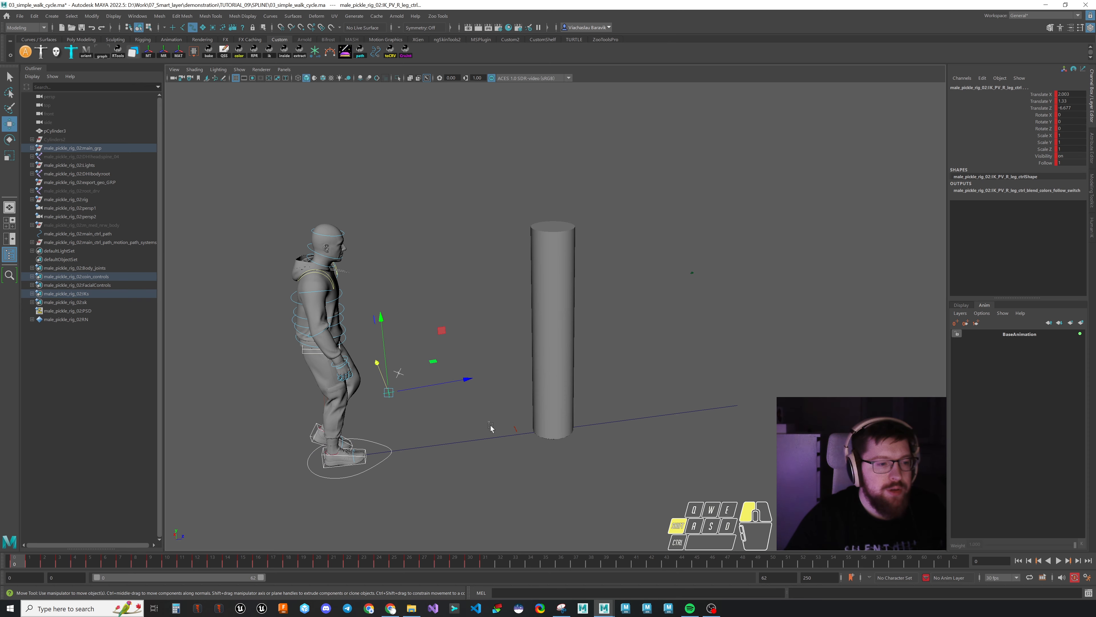
left_click(490, 438, "shift")
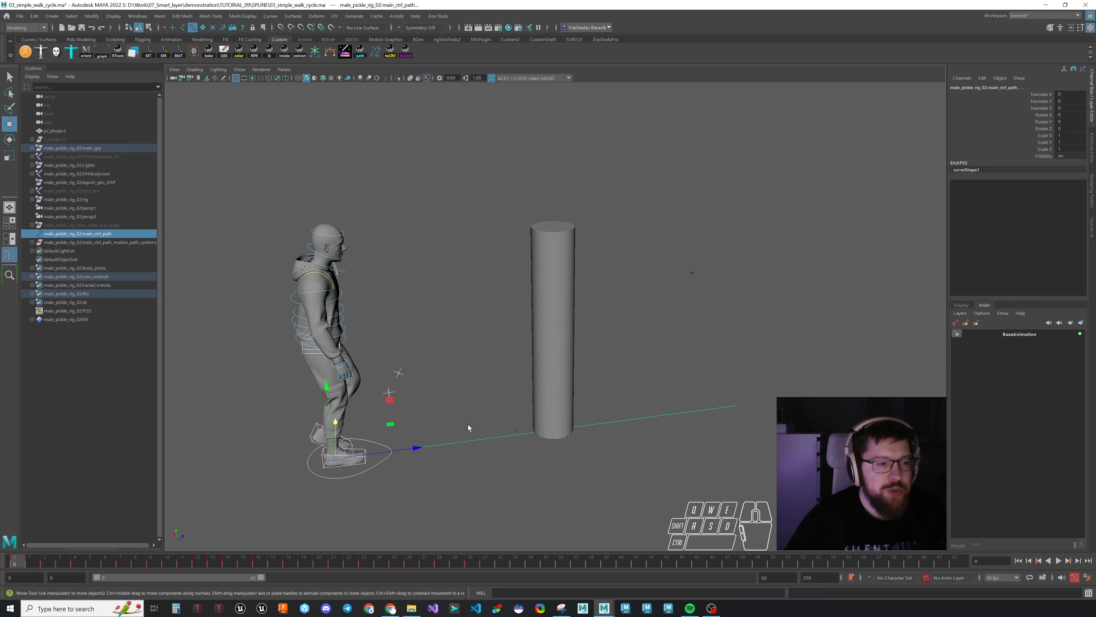
left_click(390, 52)
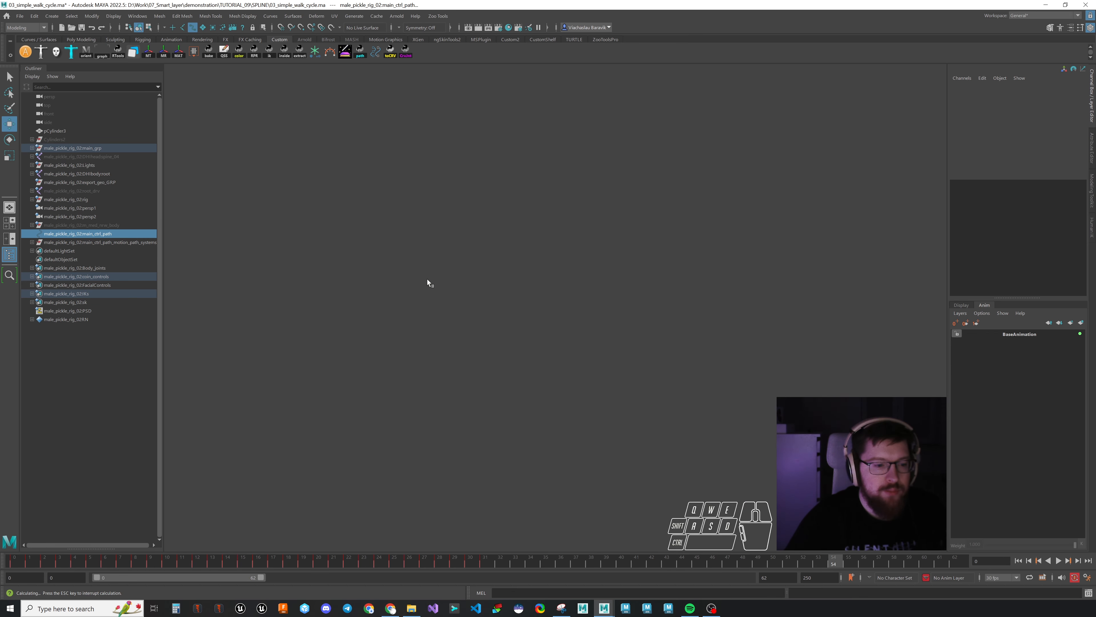
mouse_move(27, 560)
left_mouse_down()
mouse_move(14, 555)
mouse_move(866, 560)
mouse_move(13, 561)
left_mouse_up()
left_click(589, 424)
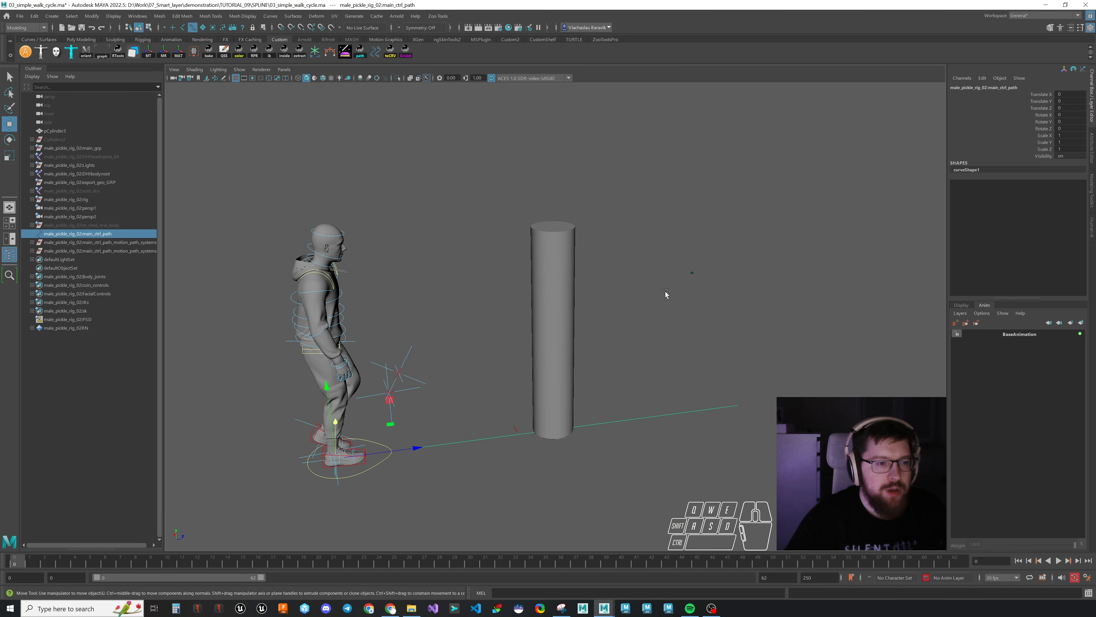
Step: Move a middle control vertex of the main_ctrl_path curve sideways so the walk bends around the cylinder
right_click_drag(657, 298, 617, 298)
left_click_drag(587, 458, 519, 403)
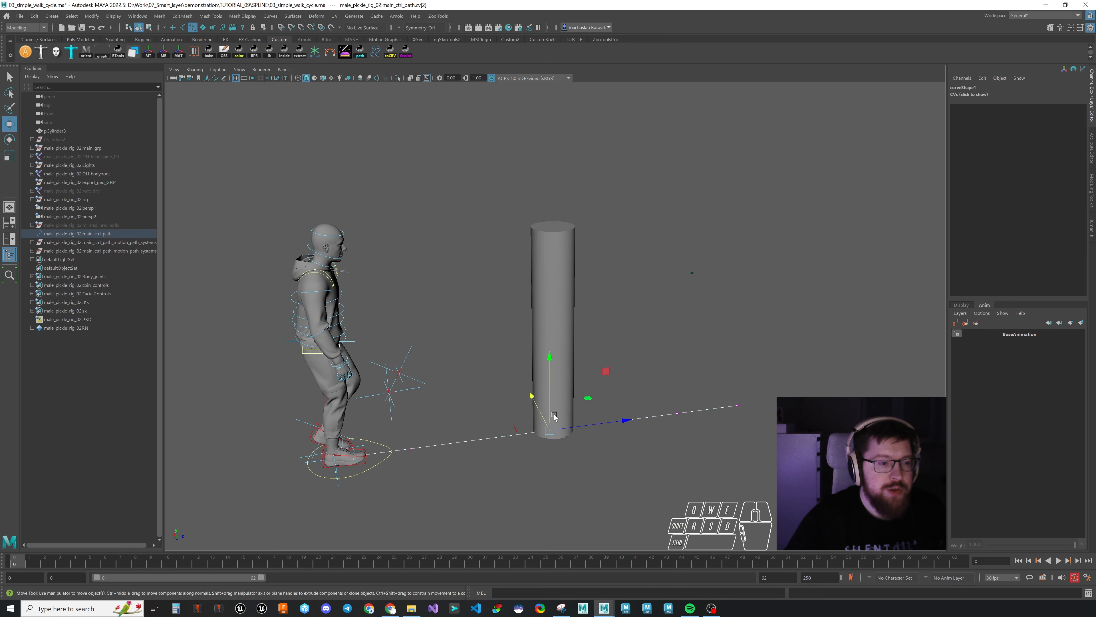
left_click_drag(320, 566, 352, 566)
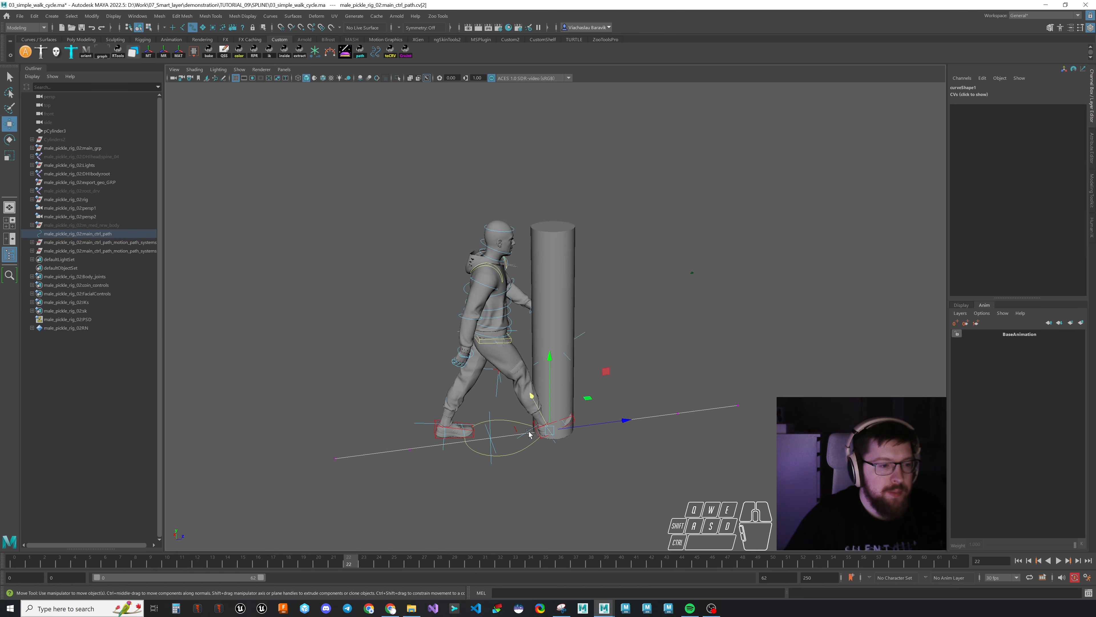
left_click_drag(533, 397, 560, 453)
Step: Play the bent walk around the cylinder, return to frame 0 and clear the selection
left_click_drag(182, 562, 75, 561)
left_click_drag(413, 469, 598, 455, "alt")
middle_click_drag(598, 454, 547, 437, "alt")
left_click_drag(542, 437, 514, 434, "alt")
key("alt+v")
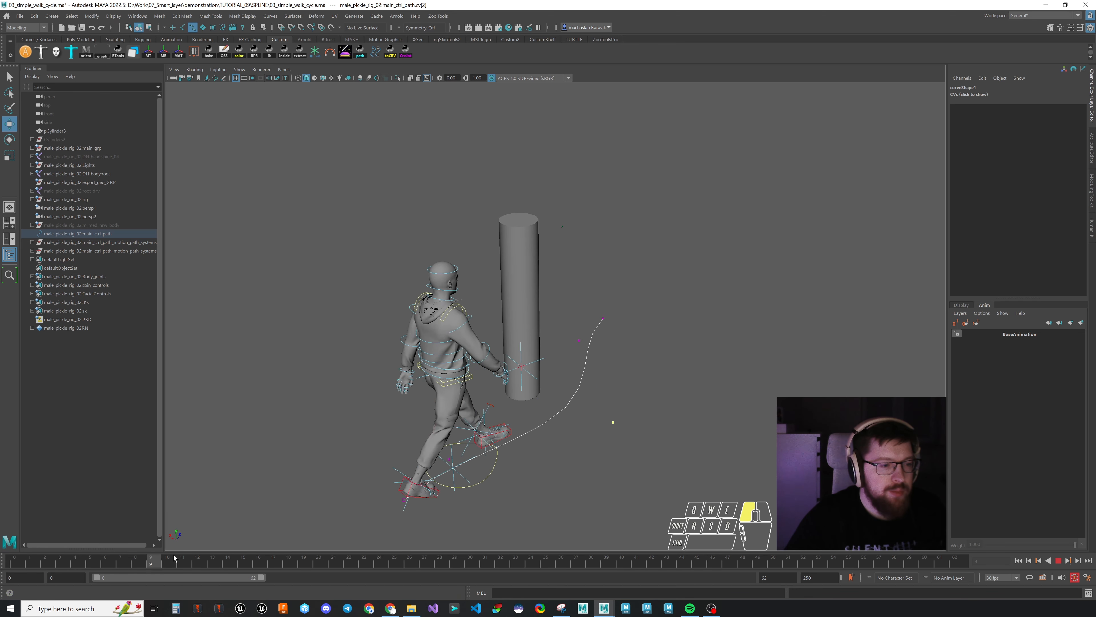
left_click_drag(948, 533, 14, 524)
left_click(439, 377)
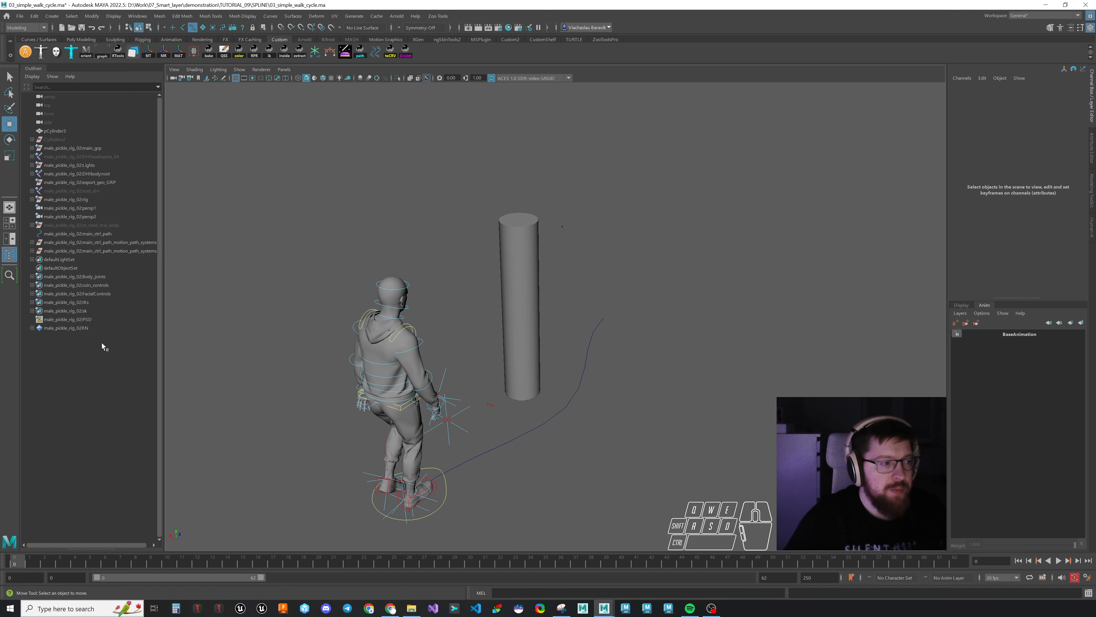
Step: Select the members of the male_pickle_rig_02:IKs set and bake their animation
left_click(84, 304)
right_click(88, 304)
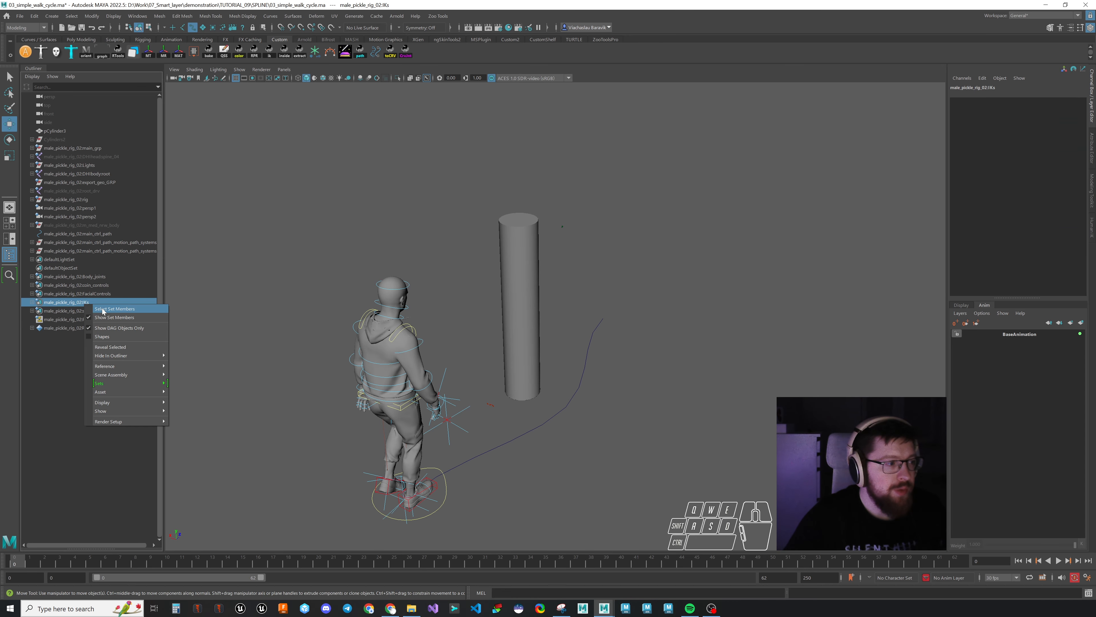
left_click(122, 311)
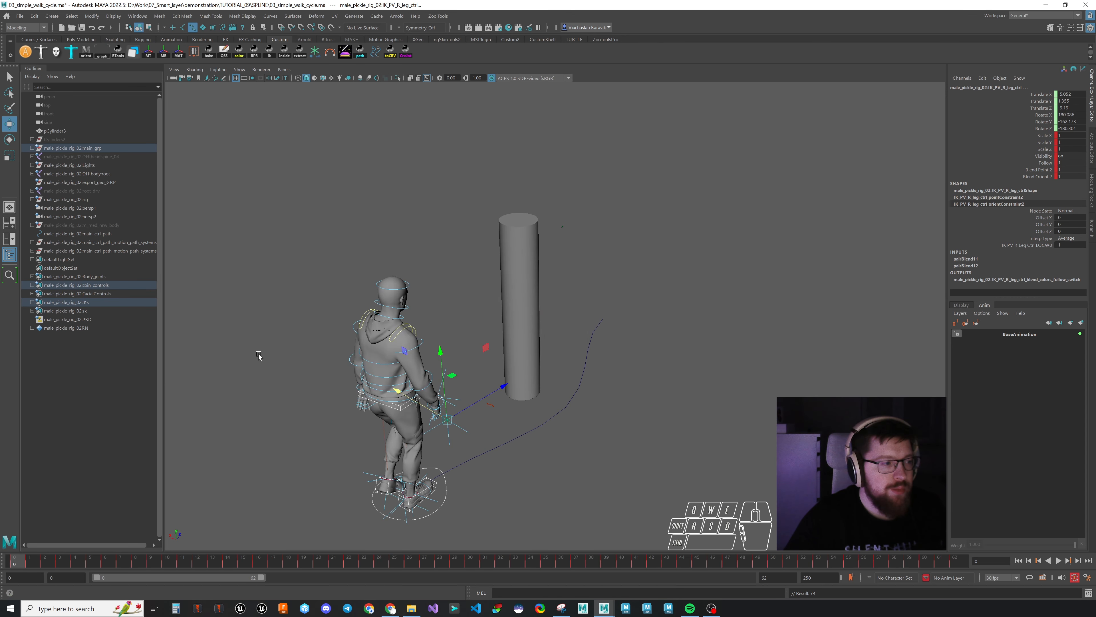
Step: Delete the main_ctrl_path curve together with both of its motion path system groups
left_click(76, 242)
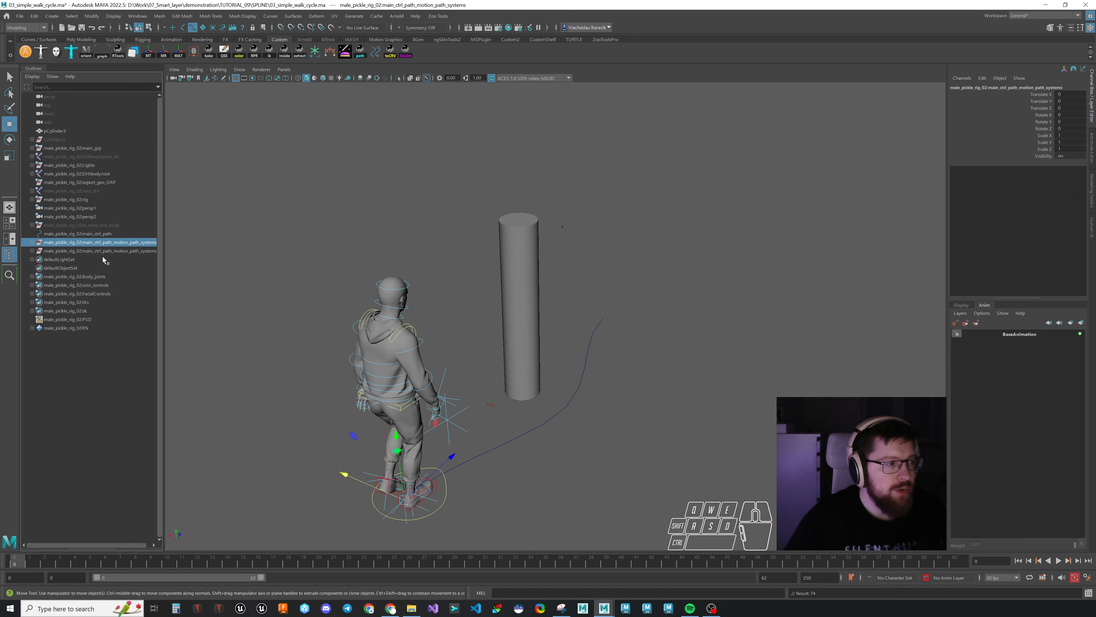
left_click(89, 252)
left_click(86, 233, "shift")
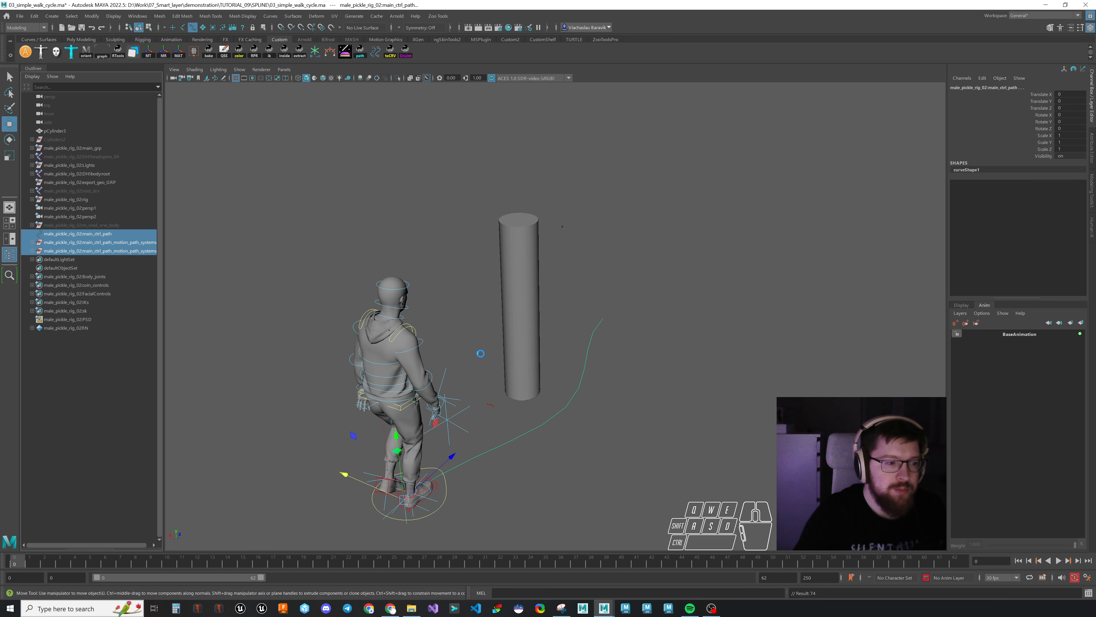
key("Delete")
Step: Scrub through the baked walk and stop where the character passes beside the cylinder
left_click(40, 564)
left_click_drag(40, 564, 534, 561)
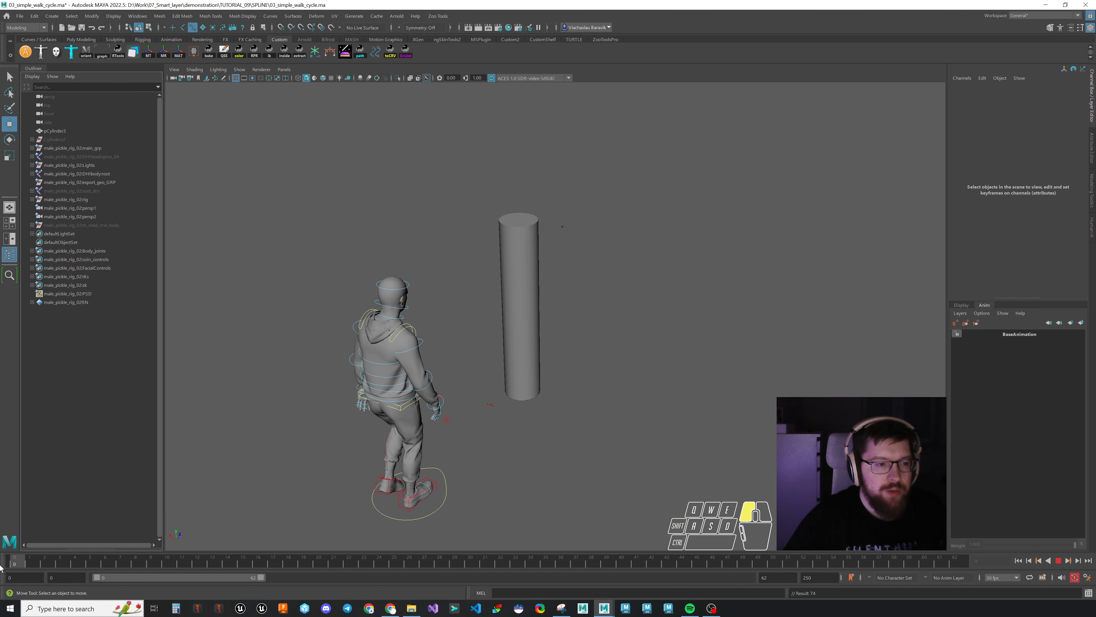
left_click_drag(533, 561, 454, 560)
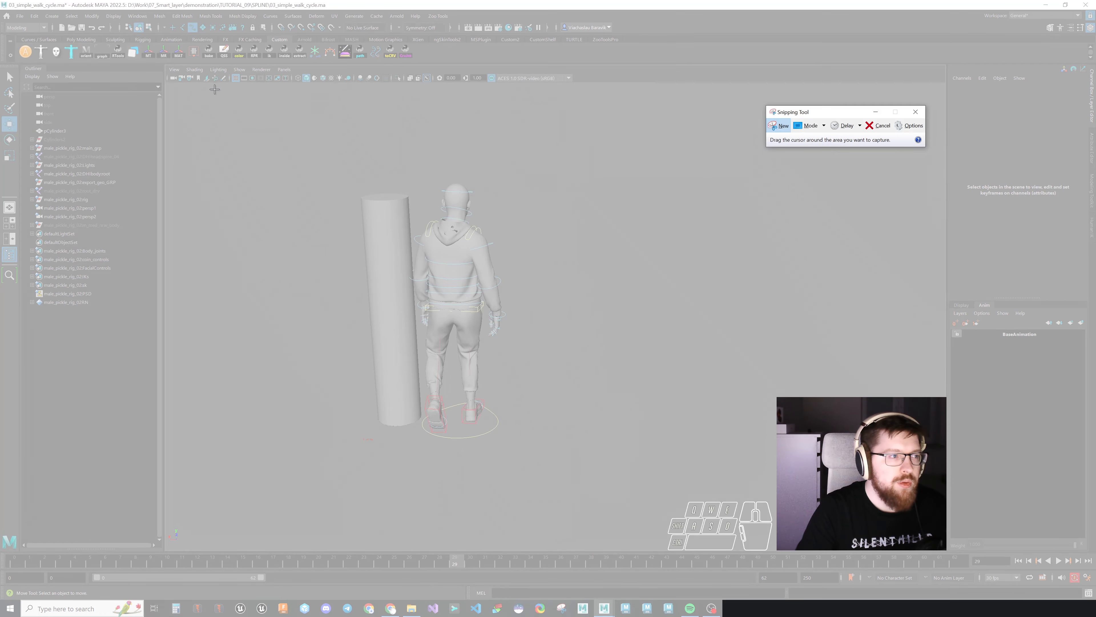
Step: Capture the viewport with Snipping Tool and sketch the straight path to the cylinder with an arrow to the character's offset position
left_click_drag(210, 88, 920, 527)
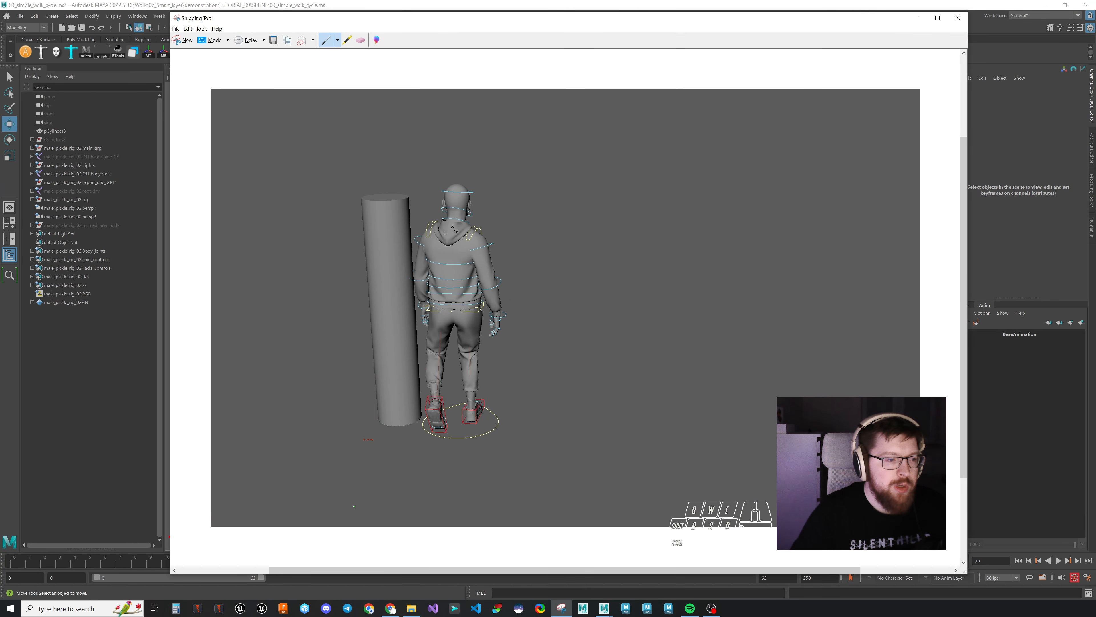
mouse_move(351, 512)
left_mouse_down()
mouse_move(408, 405)
mouse_move(456, 427)
mouse_move(436, 442)
mouse_move(445, 452)
left_mouse_up()
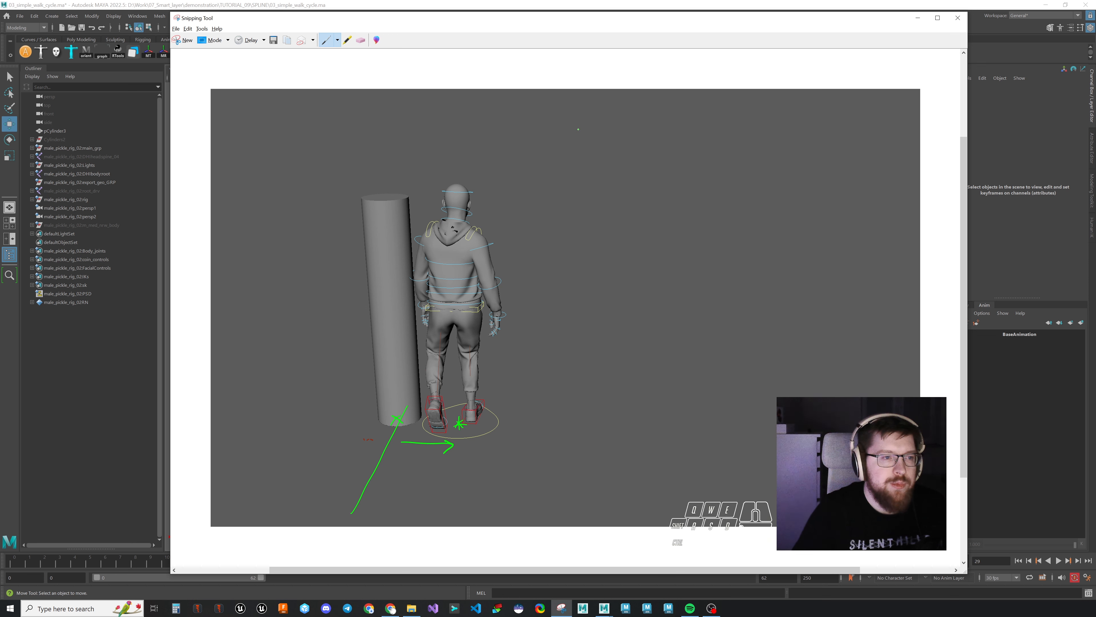
Step: Handwrite the first list item, "1) Path to curve", in the empty area beside the character
left_click_drag(557, 114, 566, 125)
left_click_drag(570, 105, 569, 133)
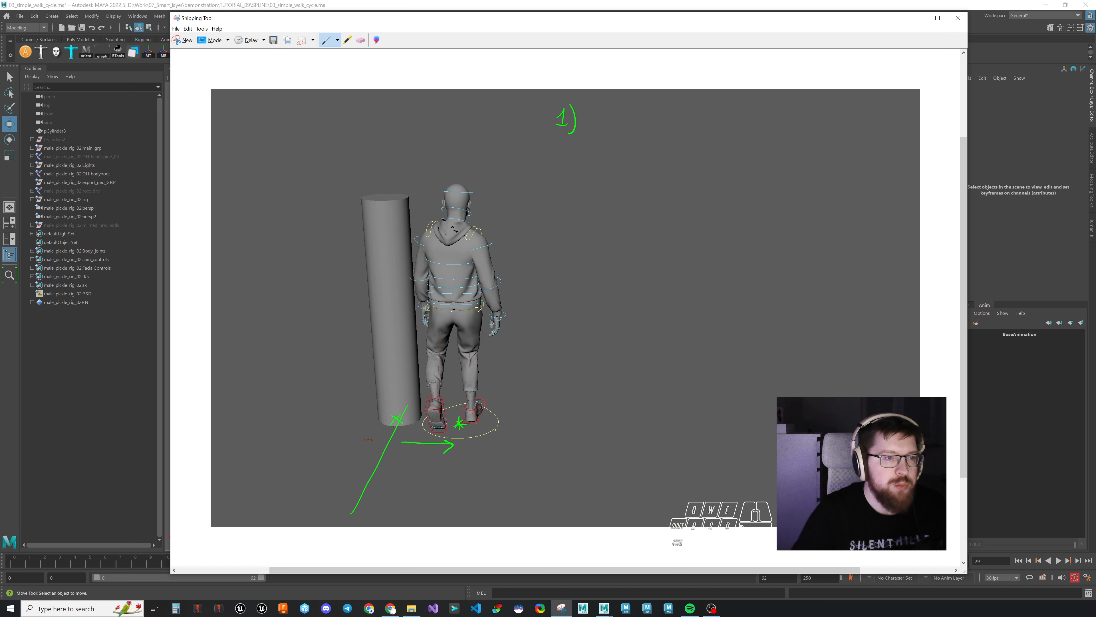
left_click_drag(588, 127, 606, 123)
left_click_drag(612, 113, 643, 126)
left_click_drag(648, 119, 650, 121)
left_click_drag(668, 119, 681, 129)
left_click_drag(684, 128, 691, 119)
left_click_drag(698, 119, 703, 127)
left_click_drag(708, 125, 724, 129)
Step: Handwrite the second list item, "2) Rebuild", below the first one
left_click_drag(555, 152, 569, 163)
mouse_move(569, 148)
left_mouse_down()
mouse_move(569, 174)
mouse_move(602, 169)
left_mouse_up()
left_click_drag(603, 165, 611, 170)
mouse_move(615, 151)
left_mouse_down()
mouse_move(621, 171)
mouse_move(637, 171)
left_mouse_up()
left_click_drag(641, 162, 647, 174)
left_click_drag(656, 164, 659, 153)
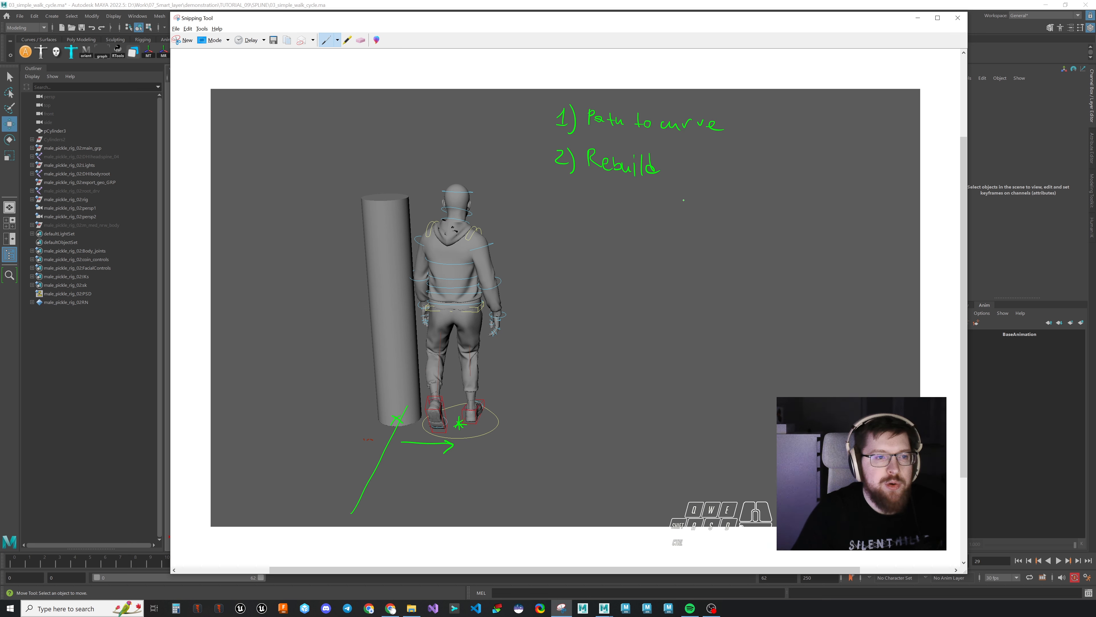
Step: Handwrite "3) Motion Path" and "4) Ctrl Rig" below the Rebuild item
left_click_drag(561, 195, 574, 221)
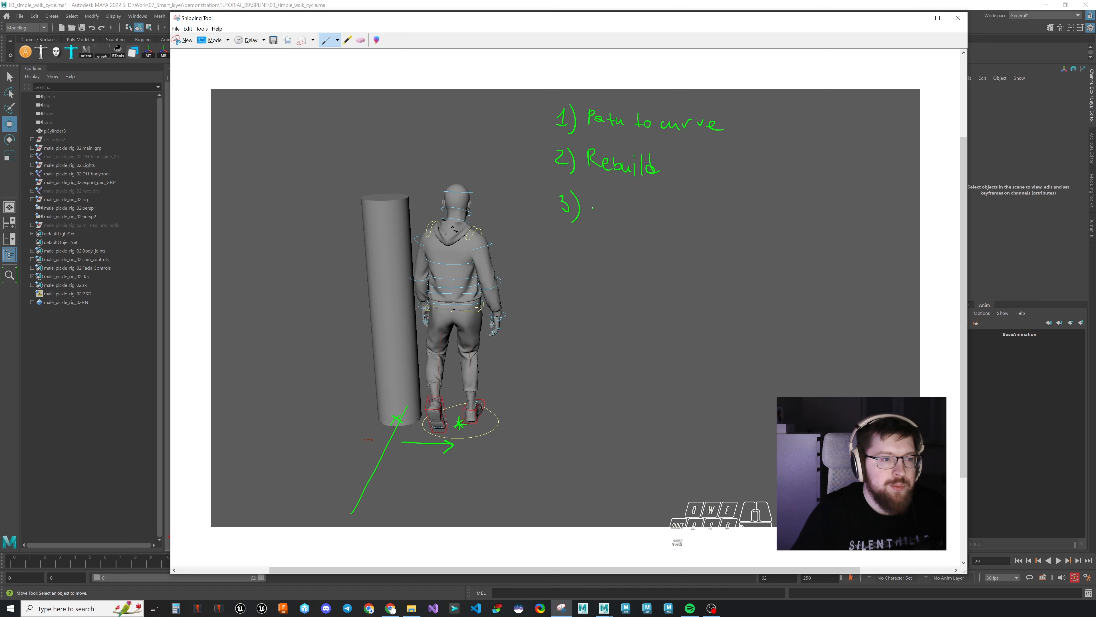
left_click_drag(593, 210, 611, 210)
left_click_drag(619, 203, 618, 203)
mouse_move(625, 197)
left_mouse_down()
mouse_move(628, 211)
mouse_move(641, 203)
left_mouse_up()
left_click_drag(648, 212, 694, 207)
left_click_drag(700, 210, 716, 212)
left_click_drag(566, 240, 574, 257)
left_click_drag(581, 234, 578, 283)
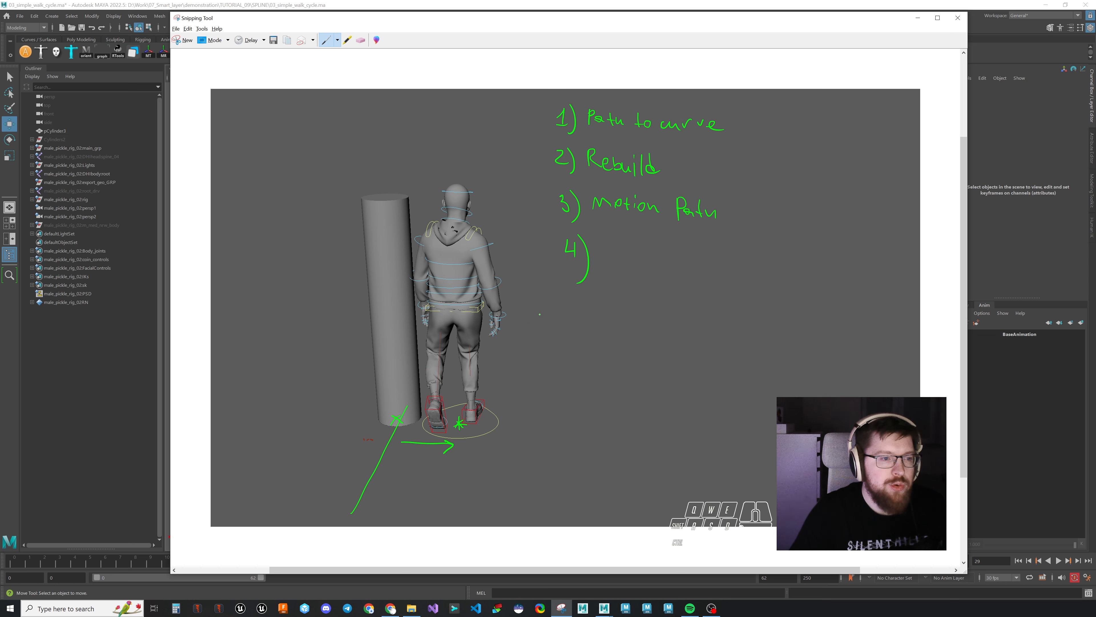
mouse_move(614, 240)
left_mouse_down()
mouse_move(624, 253)
mouse_move(696, 264)
left_mouse_up()
Step: Handwrite "5) Adjustments" and "6) Bake & Delete" to complete the list
mouse_move(579, 301)
left_mouse_down()
mouse_move(582, 337)
mouse_move(651, 318)
mouse_move(734, 330)
left_mouse_up()
left_click_drag(574, 360, 569, 370)
left_click_drag(581, 354, 582, 383)
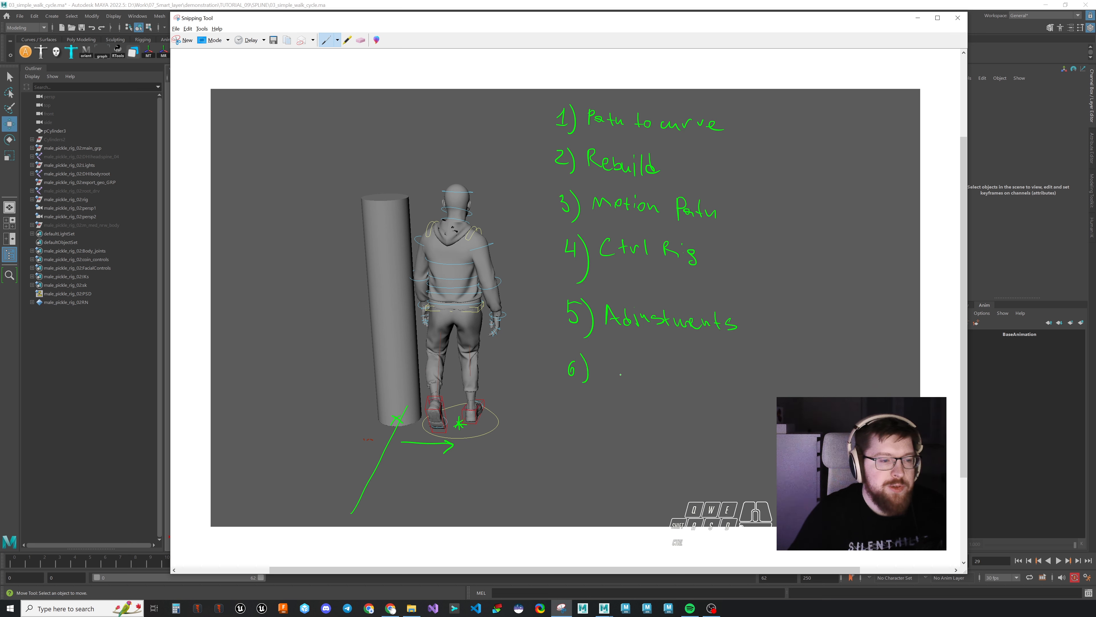
mouse_move(605, 354)
left_mouse_down()
mouse_move(606, 382)
mouse_move(782, 392)
left_mouse_up()
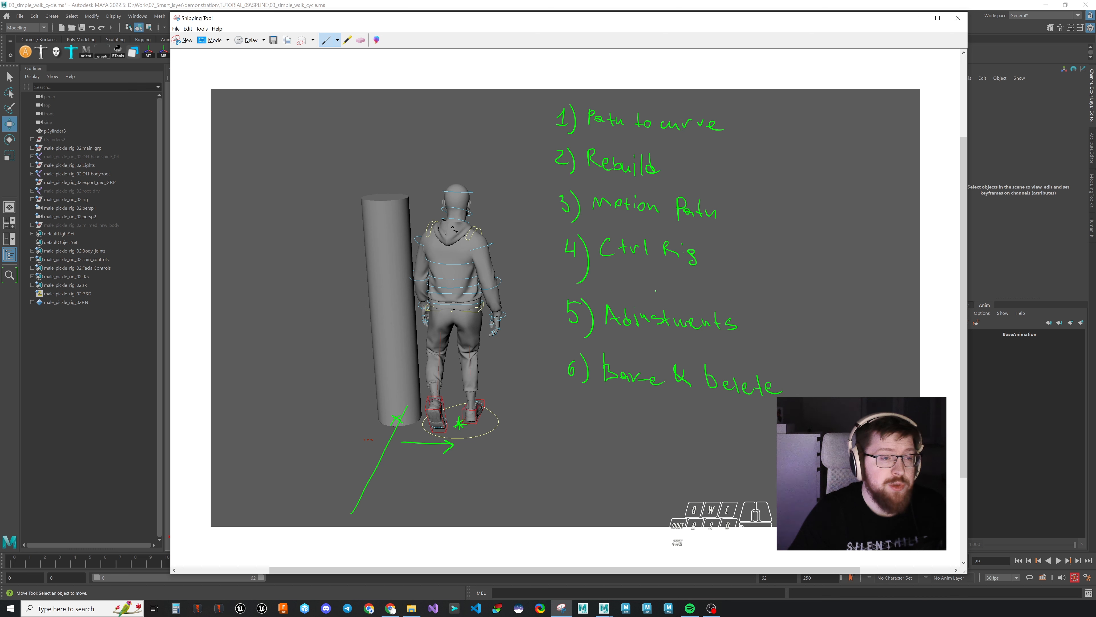
Step: Bracket the whole six-item list, mark items 2 to 4 with a line, and draw an arrow at the main control circle
mouse_move(536, 114)
left_mouse_down()
mouse_move(521, 349)
mouse_move(543, 386)
left_mouse_up()
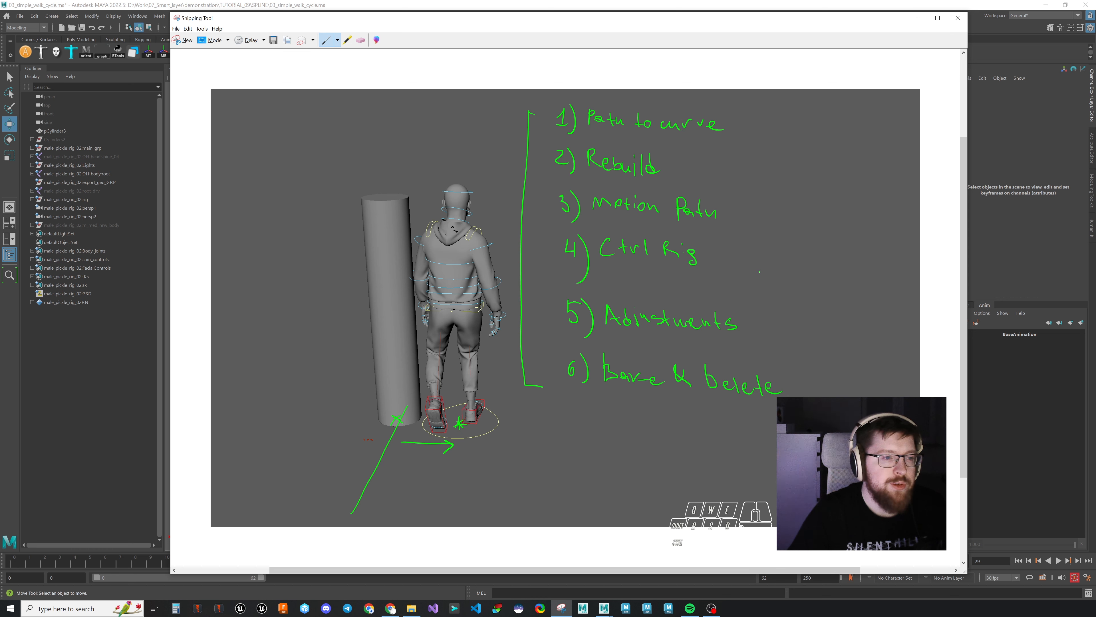
mouse_move(519, 448)
left_mouse_down()
mouse_move(500, 427)
mouse_move(519, 427)
left_mouse_up()
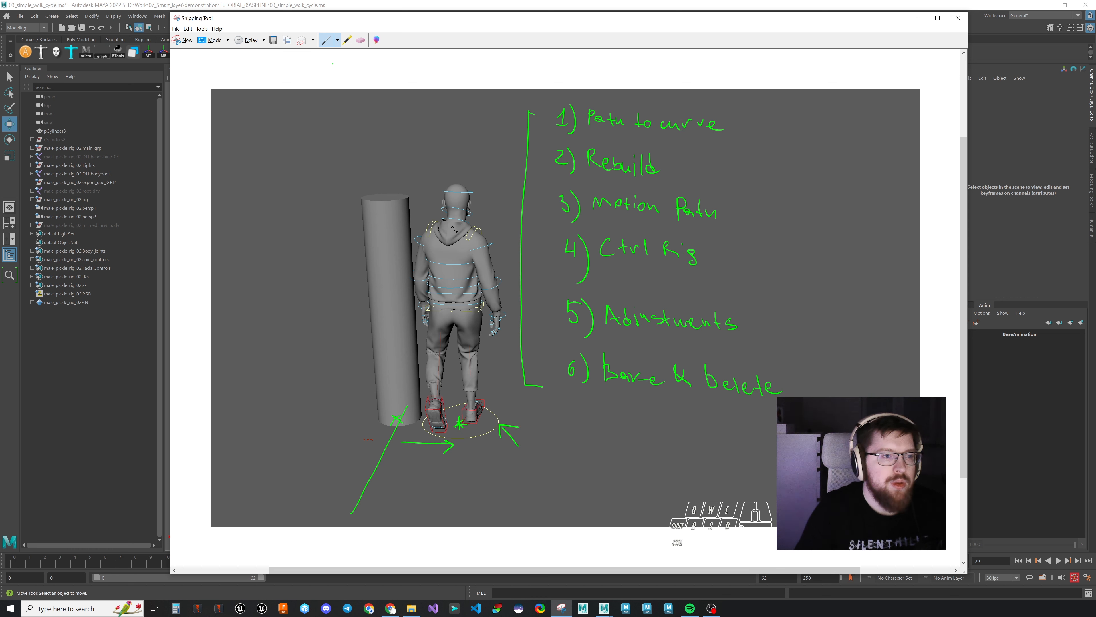
left_click_drag(541, 145, 538, 302)
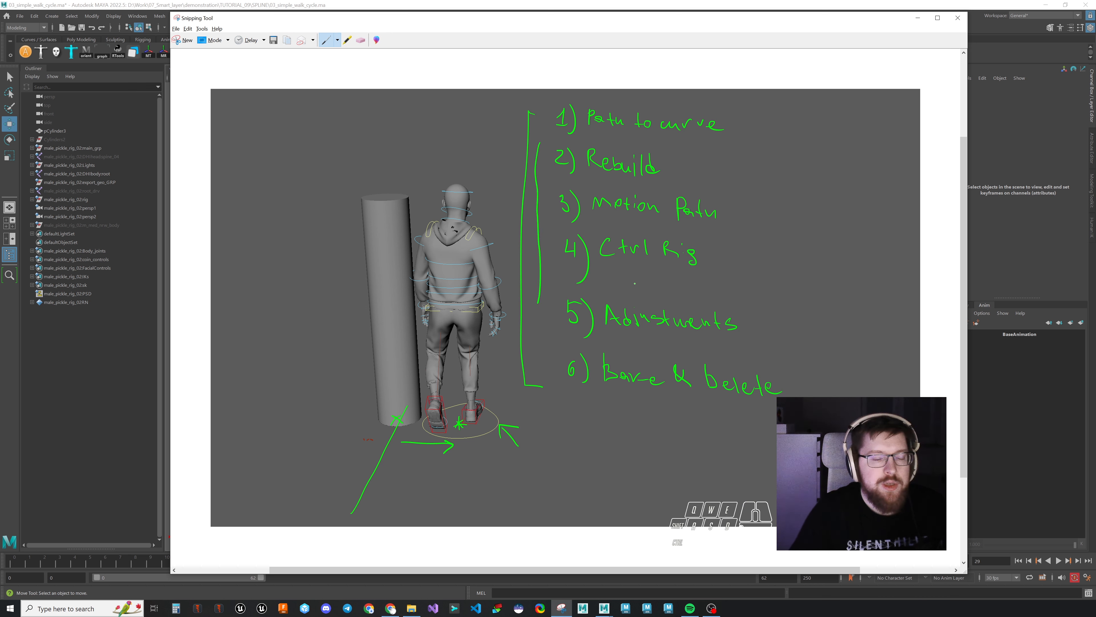
Step: Underline Ctrl Rig and Adjustments and draw arrows at the control circle and list, including a curved one from Adjustments up to item 1
left_click_drag(596, 268, 633, 275)
left_click_drag(603, 332, 655, 335)
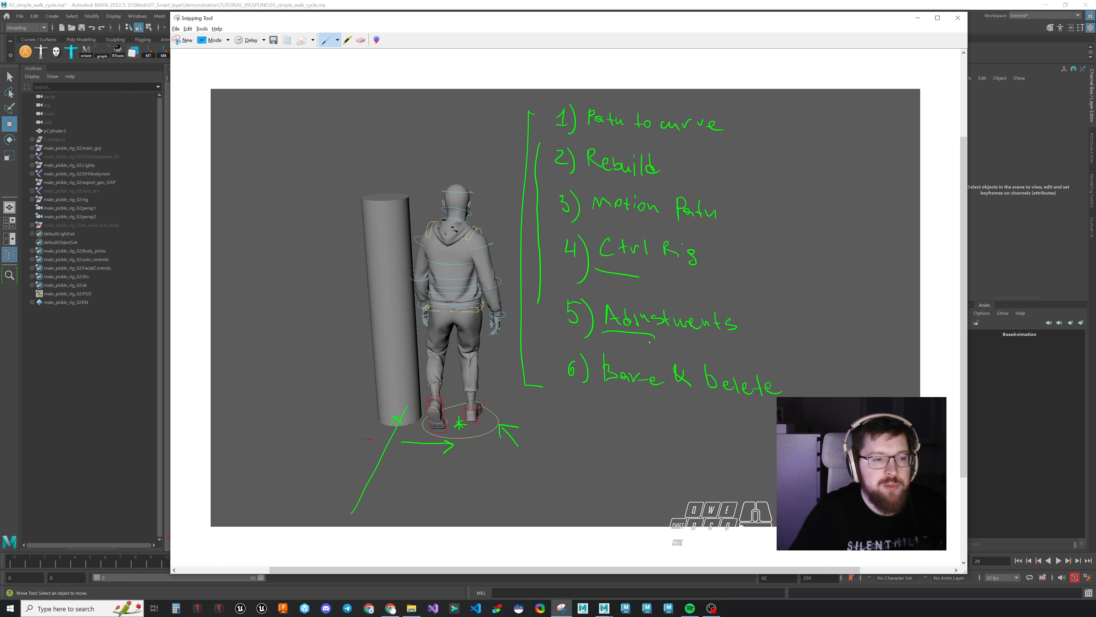
left_click_drag(496, 382, 510, 391)
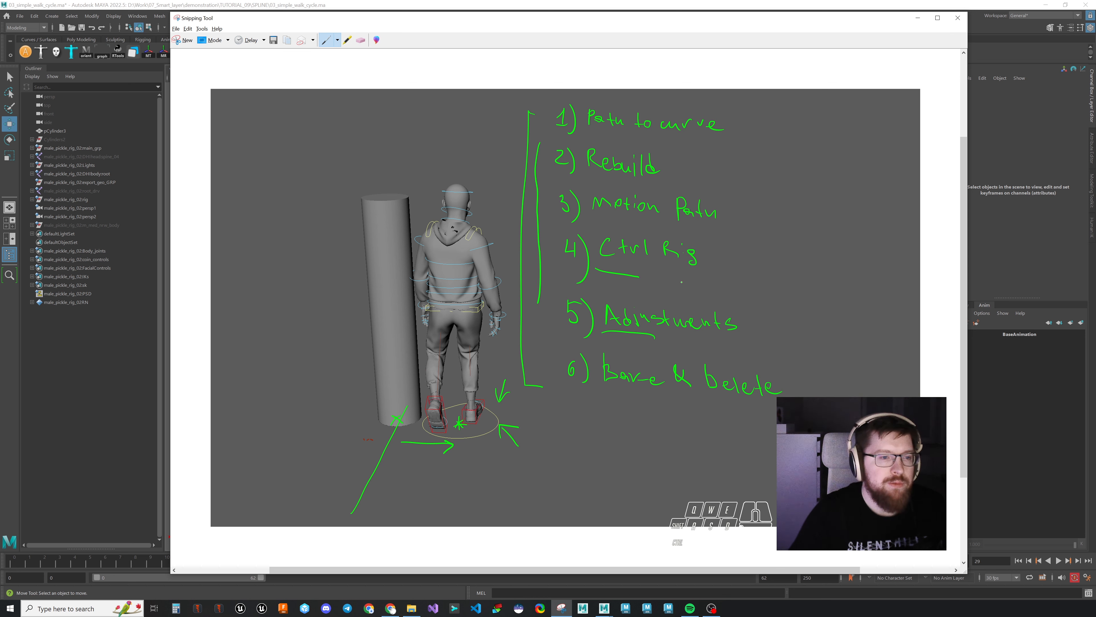
mouse_move(806, 322)
left_mouse_down()
mouse_move(801, 142)
mouse_move(789, 164)
left_mouse_up()
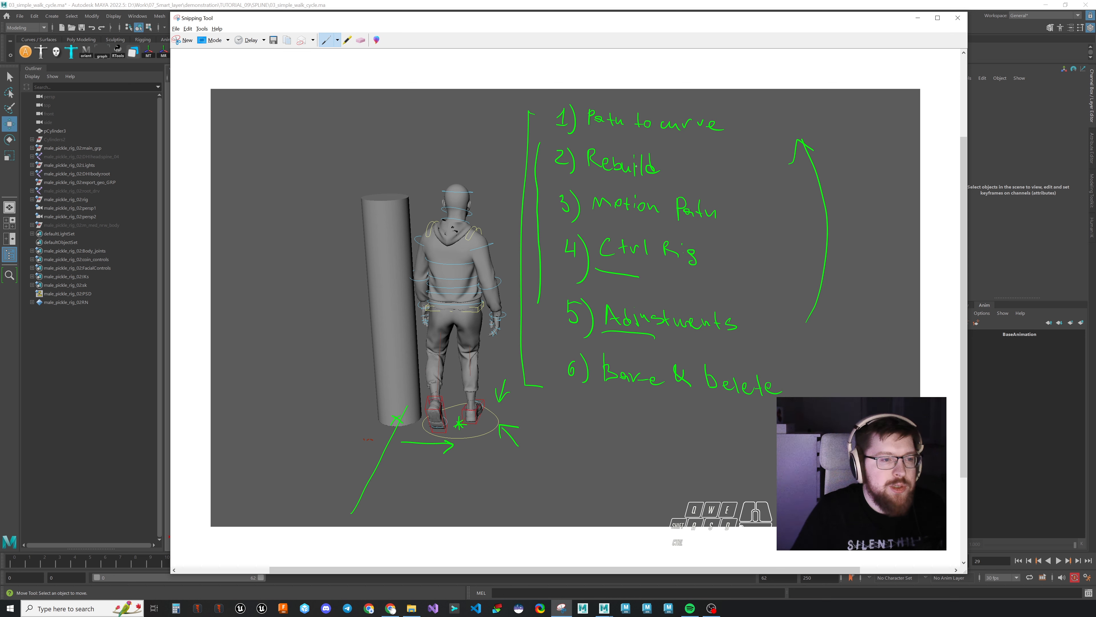
left_click_drag(498, 131, 511, 165)
Step: Handwrite a second list with "1) Adjustment" and "2) Smart Layer" above the cylinder, and underline Smart Layer twice
left_click_drag(219, 117, 234, 140)
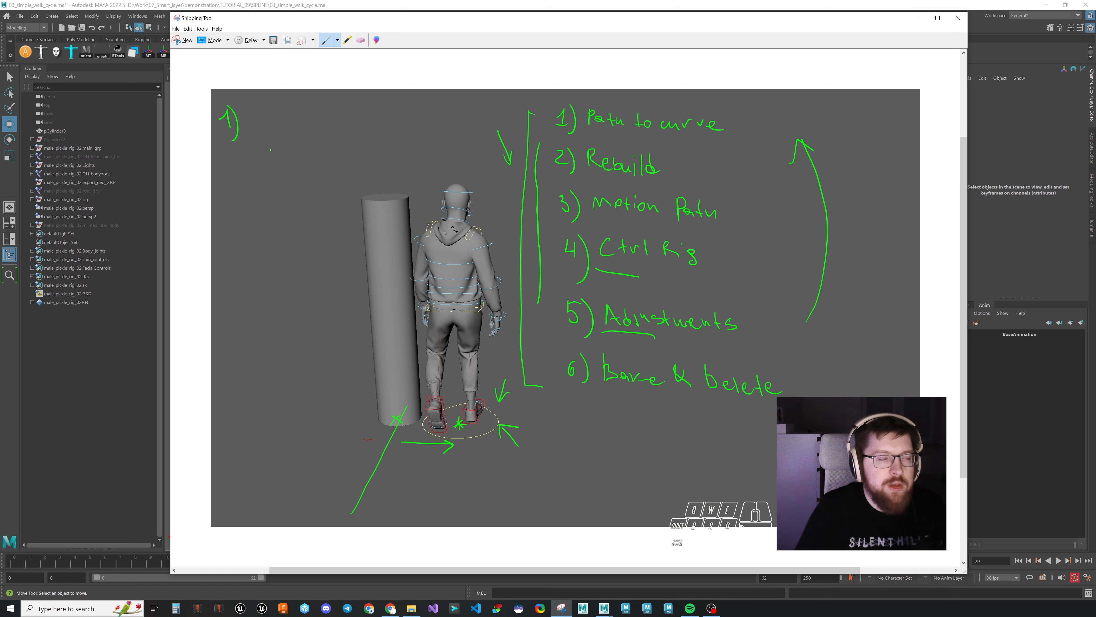
left_click_drag(248, 134, 374, 123)
left_click_drag(225, 166, 239, 177)
mouse_move(238, 156)
left_mouse_down()
mouse_move(238, 184)
mouse_move(307, 169)
left_mouse_up()
mouse_move(314, 162)
left_mouse_down()
mouse_move(317, 176)
mouse_move(350, 175)
left_mouse_up()
left_click_drag(356, 173, 395, 170)
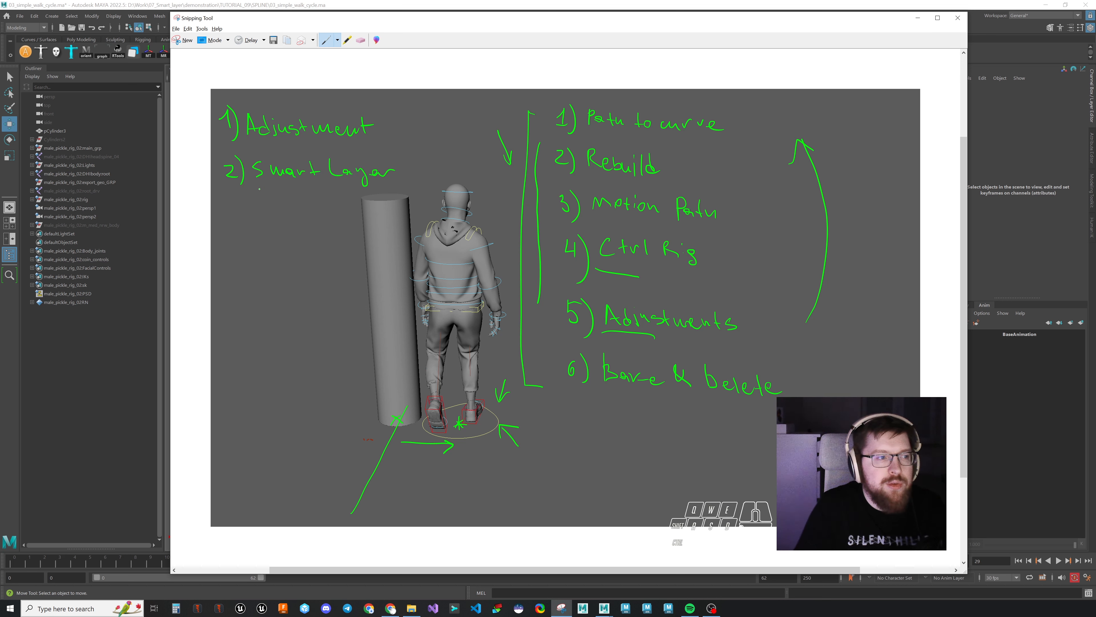
mouse_move(259, 188)
left_mouse_down()
mouse_move(365, 183)
mouse_move(356, 196)
left_mouse_up()
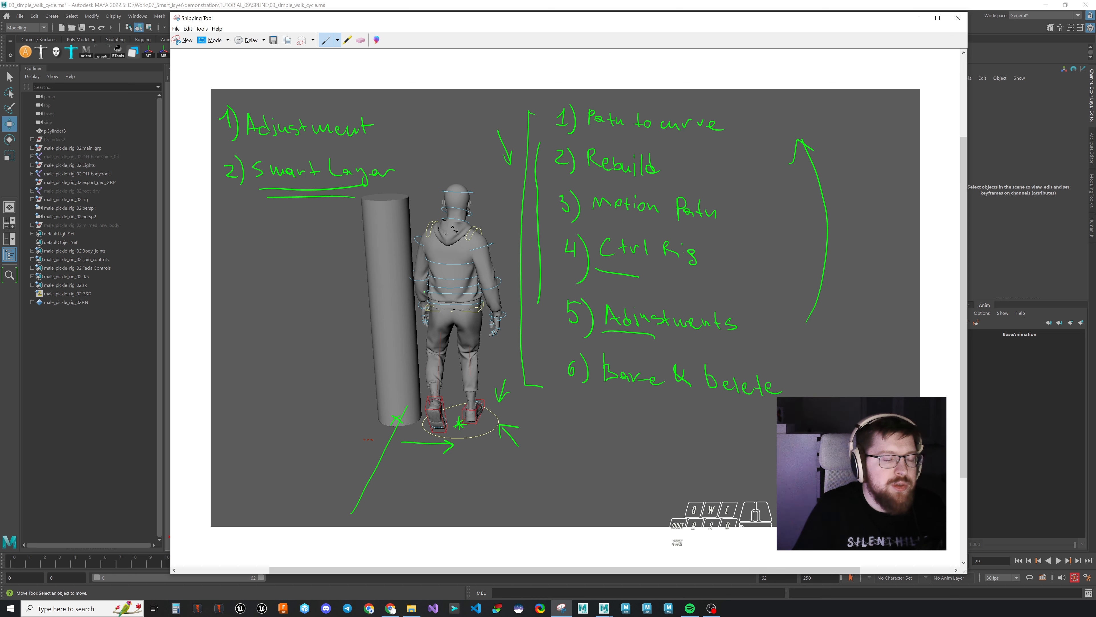
Step: Sketch the new path to the offset position, double-underline Delete, add an arrow at the control circle and underline Smart Layer again
left_click_drag(377, 502, 460, 423)
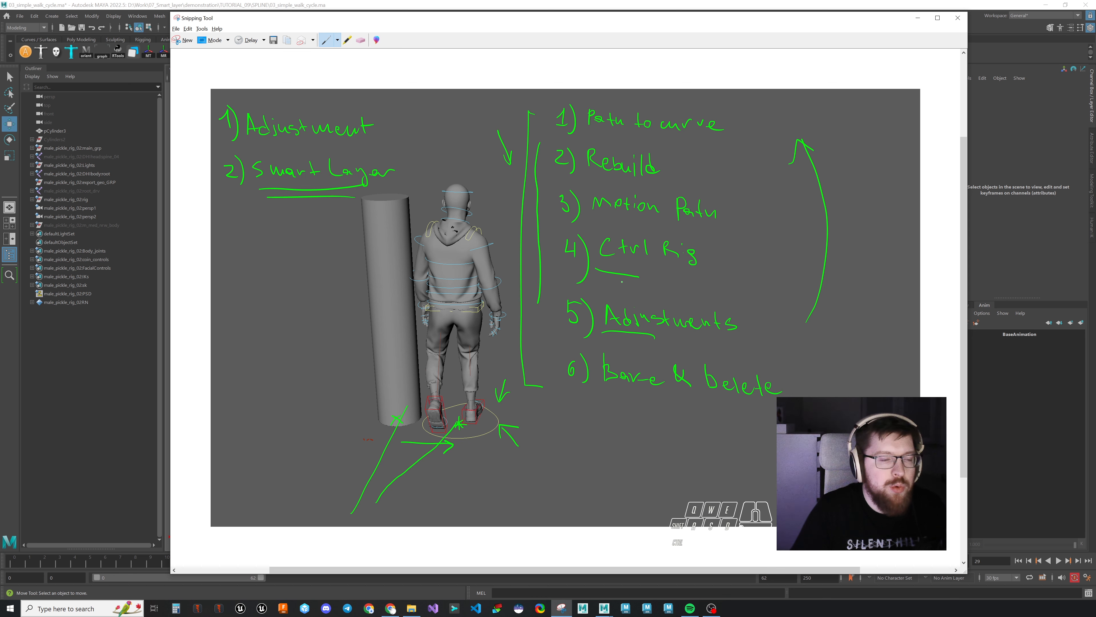
left_click_drag(709, 399, 774, 403)
left_click_drag(707, 406, 773, 408)
mouse_move(478, 457)
left_mouse_down()
mouse_move(477, 435)
mouse_move(492, 446)
left_mouse_up()
left_click_drag(479, 437, 489, 472)
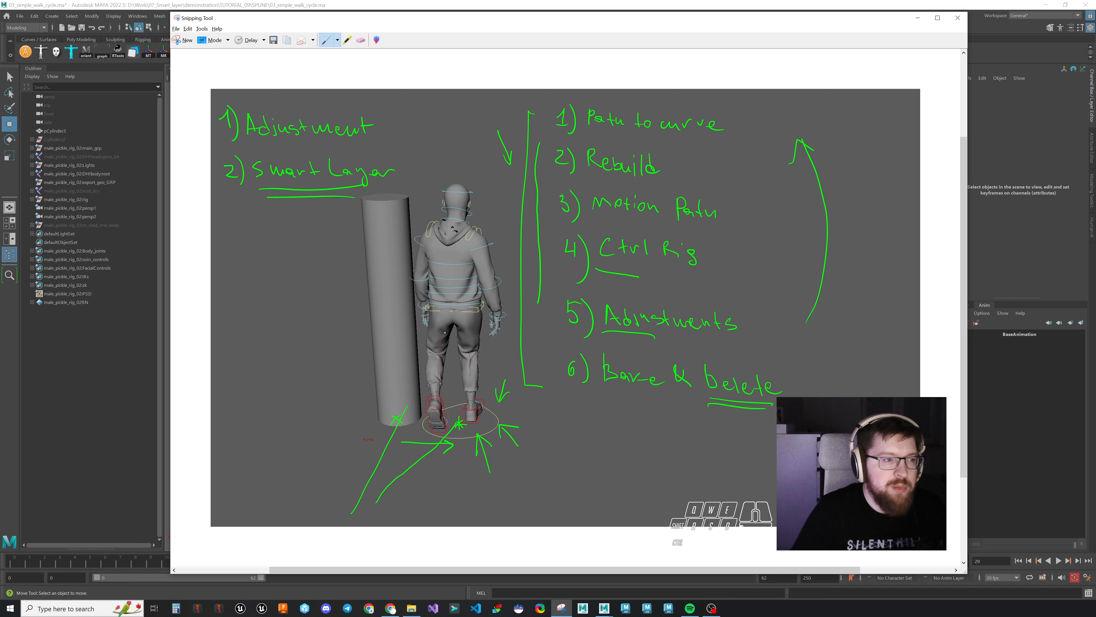
left_click_drag(266, 205, 350, 201)
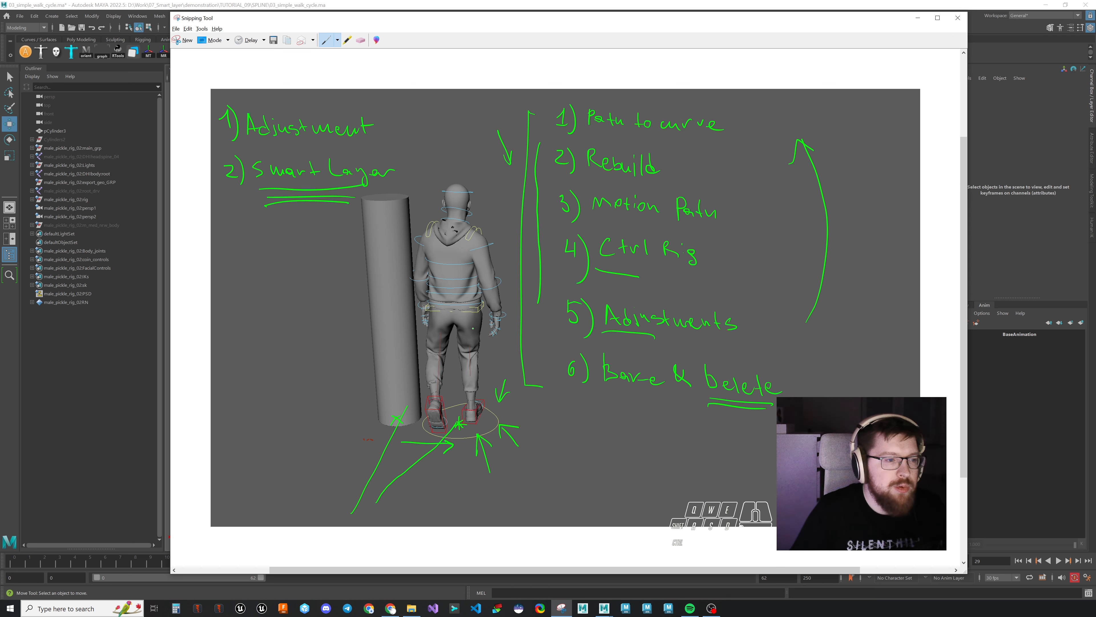
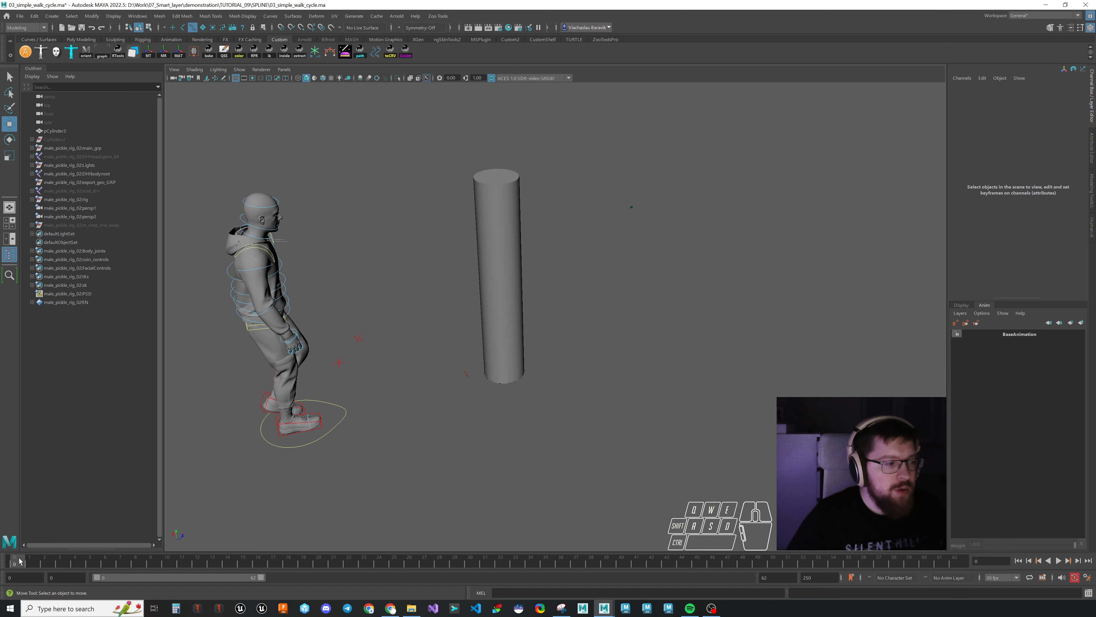
Step: At frame 0 in Maya, create a path curve from the main_ctrl animation and rebuild it with the shelf scripts
mouse_move(20, 561)
left_mouse_down()
mouse_move(835, 561)
mouse_move(15, 560)
left_mouse_up()
left_click(347, 417)
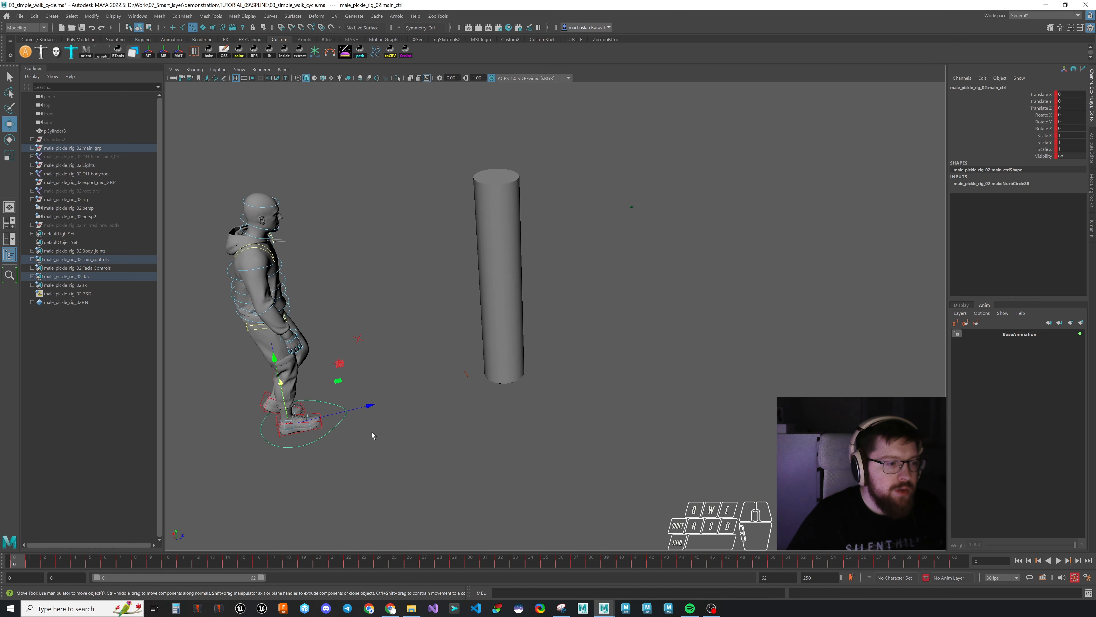
left_click(359, 53)
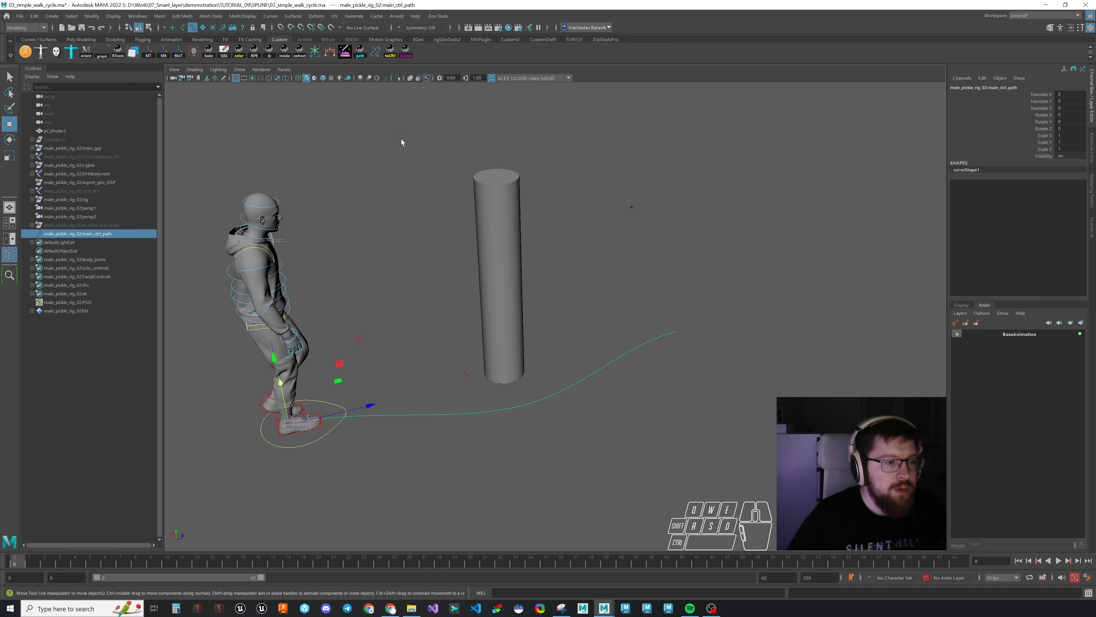
left_click(375, 52)
left_click(468, 281)
Step: Attach the members of the IKs set to the new main_ctrl_path curve with the motion path script
right_click(89, 285)
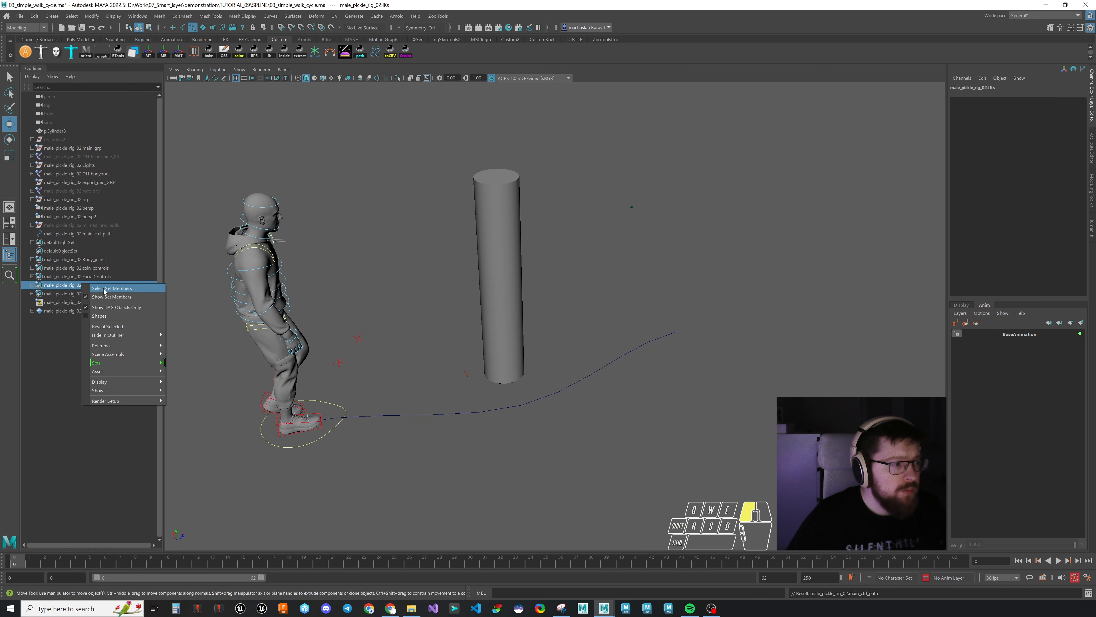
left_click(103, 288)
left_click(104, 234, "shift")
left_click(391, 53)
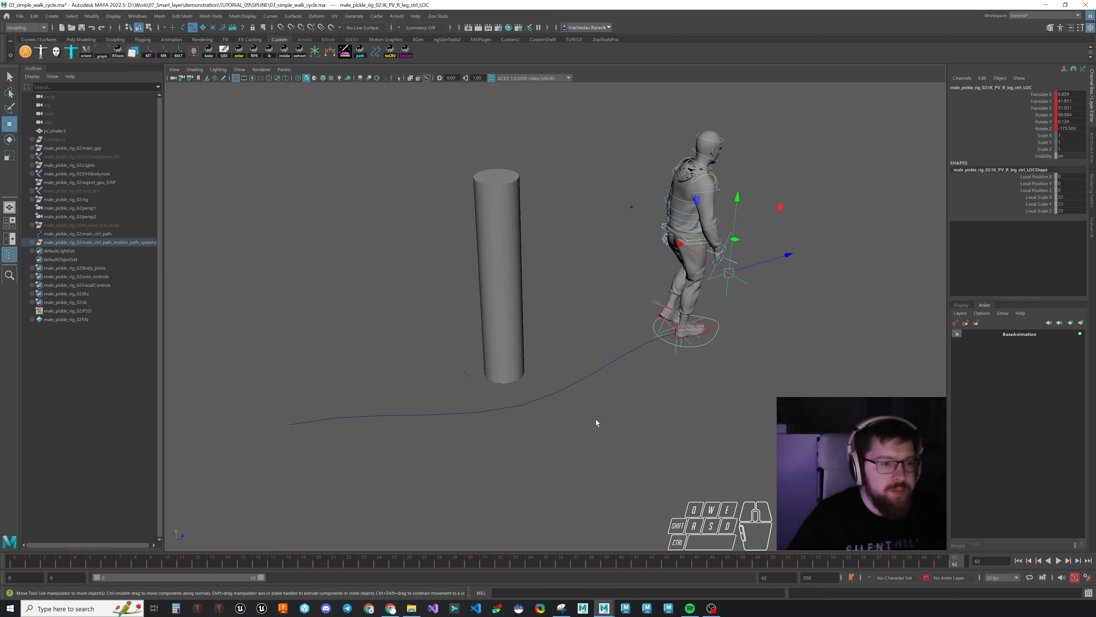
Step: Lock the length of the main_ctrl_path curve and move its end control vertex to reshape the path beside the cylinder
left_click(595, 421)
left_click_drag(137, 563, 258, 560)
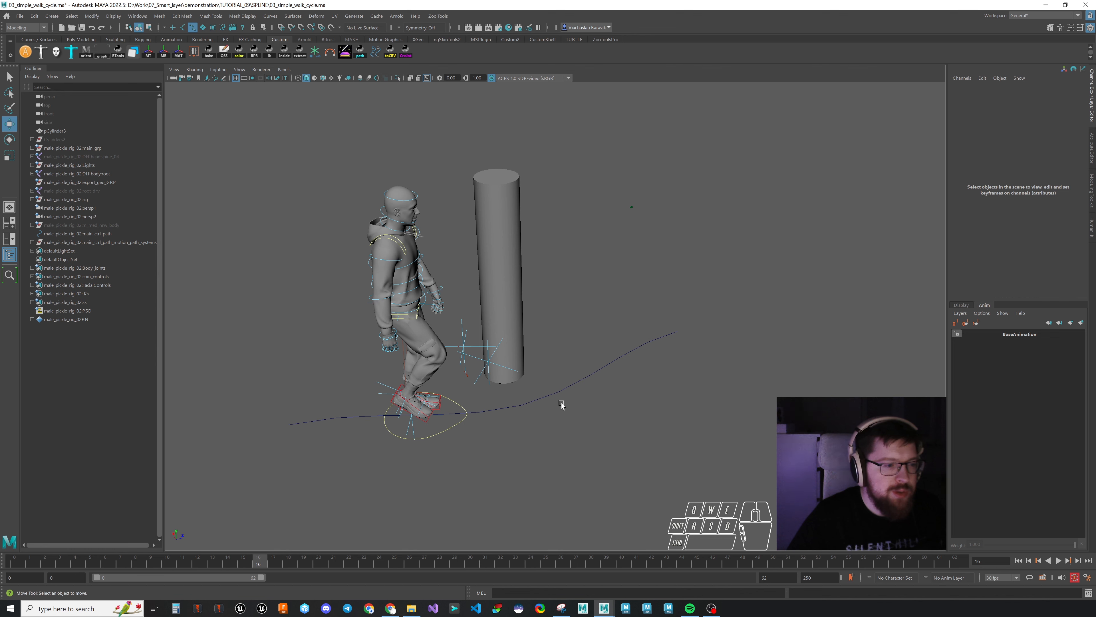
right_click_drag(563, 390, 529, 390)
left_click_drag(532, 430, 599, 370)
left_click(741, 394)
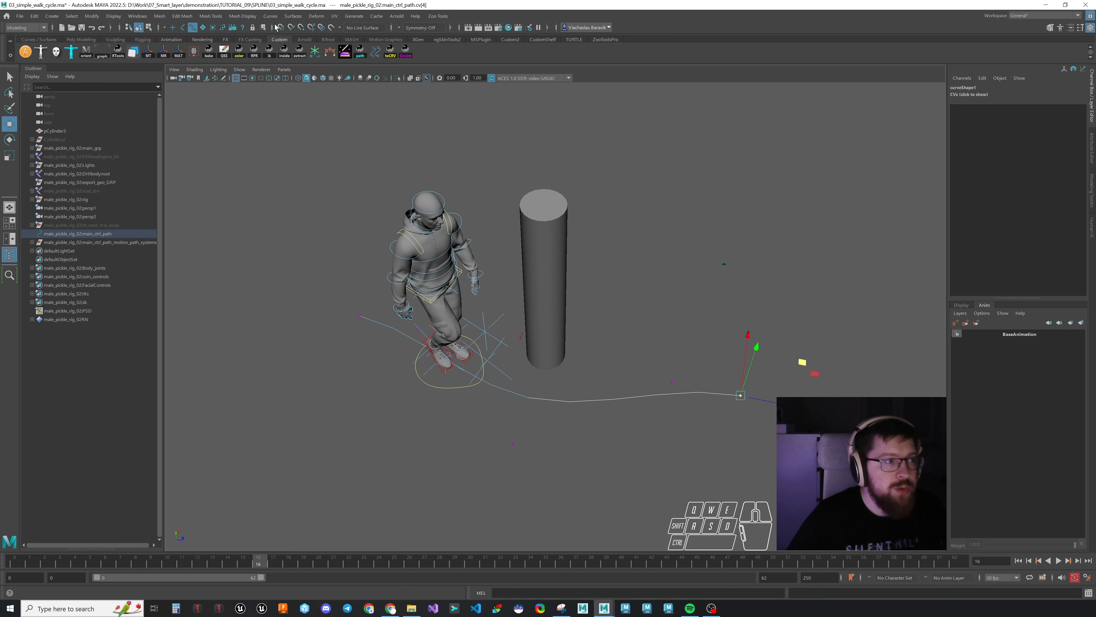
left_click(270, 16)
left_click(289, 40)
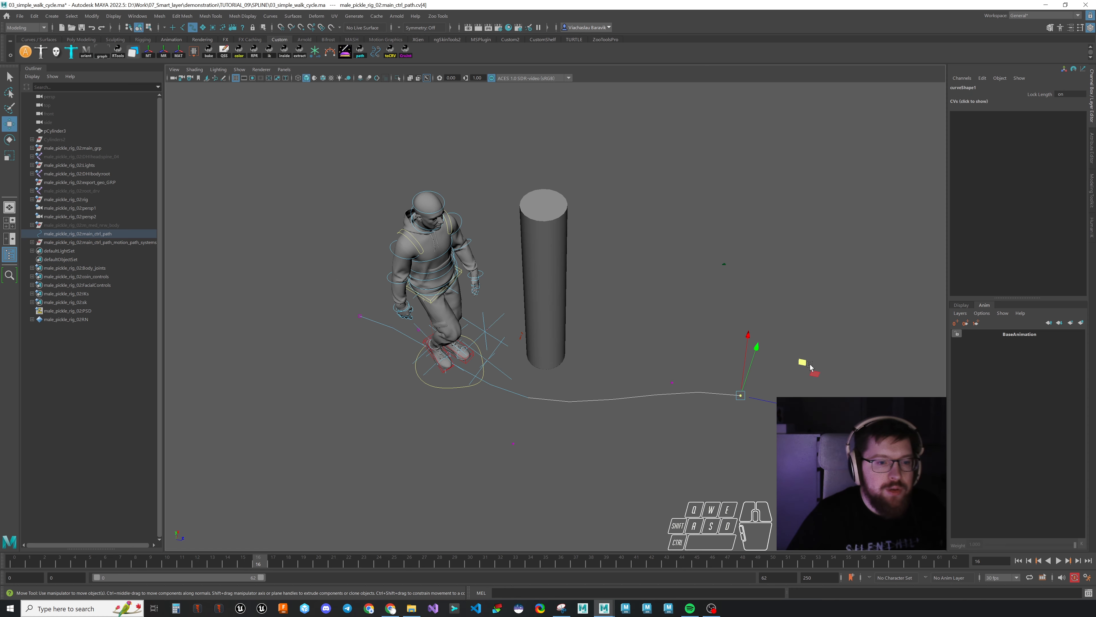
left_click_drag(811, 346, 763, 356)
Step: Delete the main_ctrl_path curve with its motion path systems group and return to frame 0
left_click(77, 234)
left_click(78, 242, "ctrl")
key("Delete")
key("alt+shift+v")
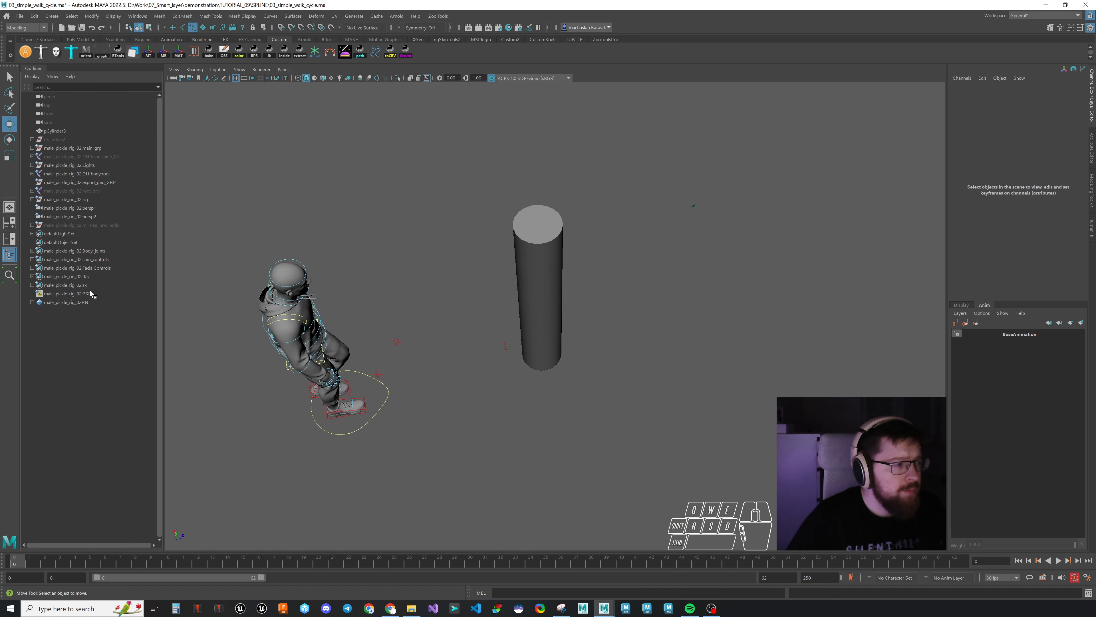
Step: Create an animation layer from the members of the IKs set, key them on it at frame 0 and scrub through the walk
double_click(77, 277)
left_click(1081, 322)
left_click(1014, 335)
key("s")
left_click_drag(191, 561, 472, 561)
left_click(587, 422)
left_click_drag(589, 348, 621, 346)
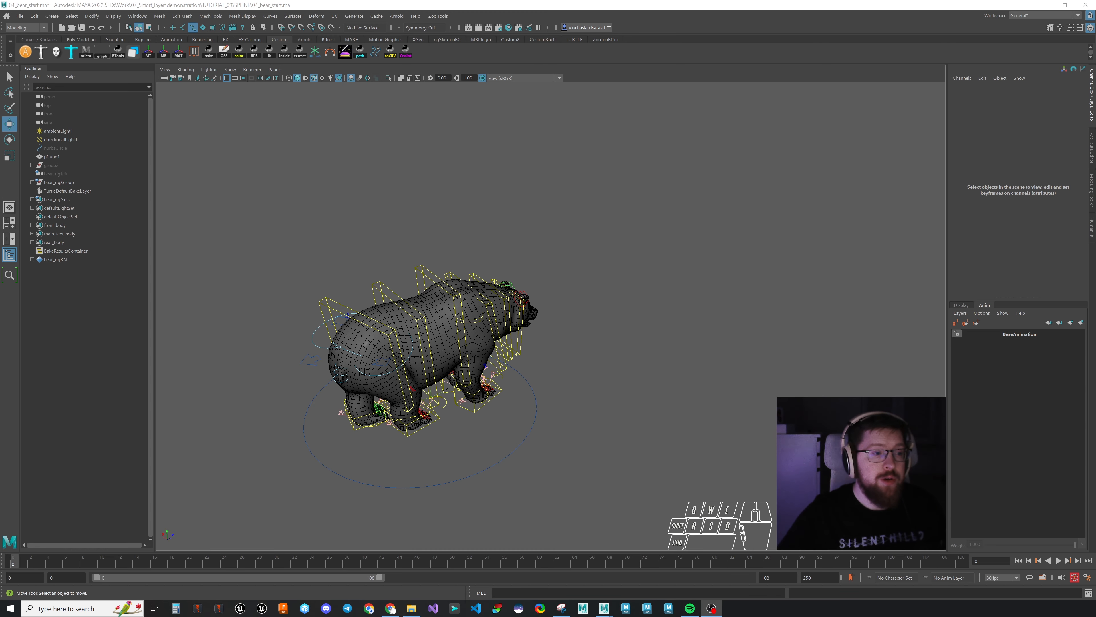
Step: At frame 0 in the bear scene, create a path curve from the Main control's animation and rebuild it uniformly with 5 spans
left_click_drag(71, 558, 12, 559)
right_click_drag(561, 427, 517, 425, "alt")
left_click_drag(516, 426, 630, 467, "alt")
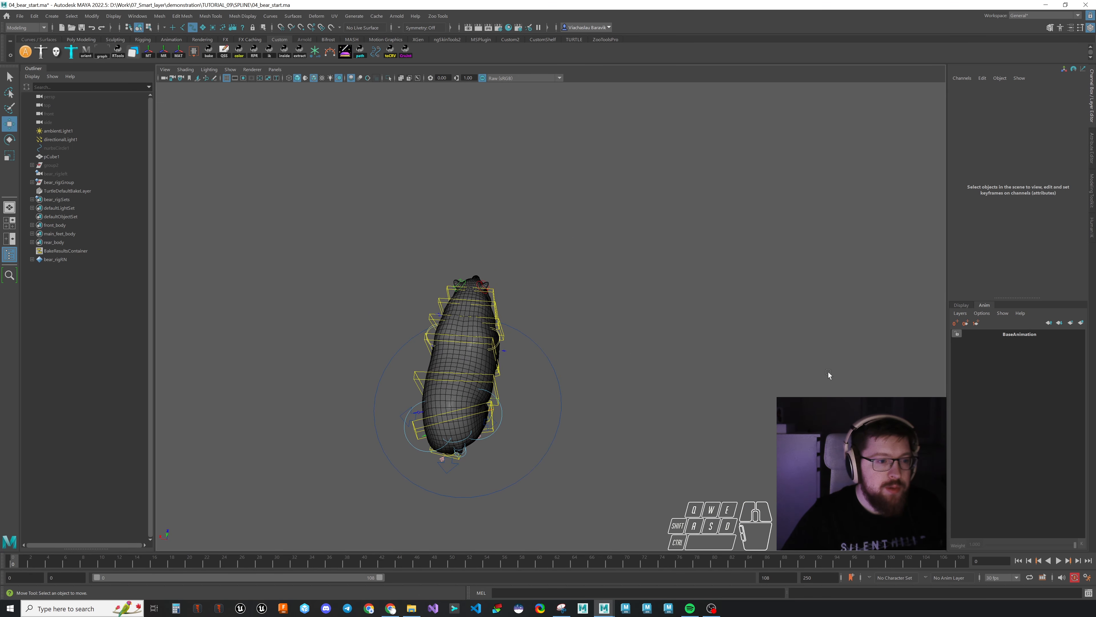
left_click_drag(828, 371, 498, 418, "alt")
left_click(477, 405)
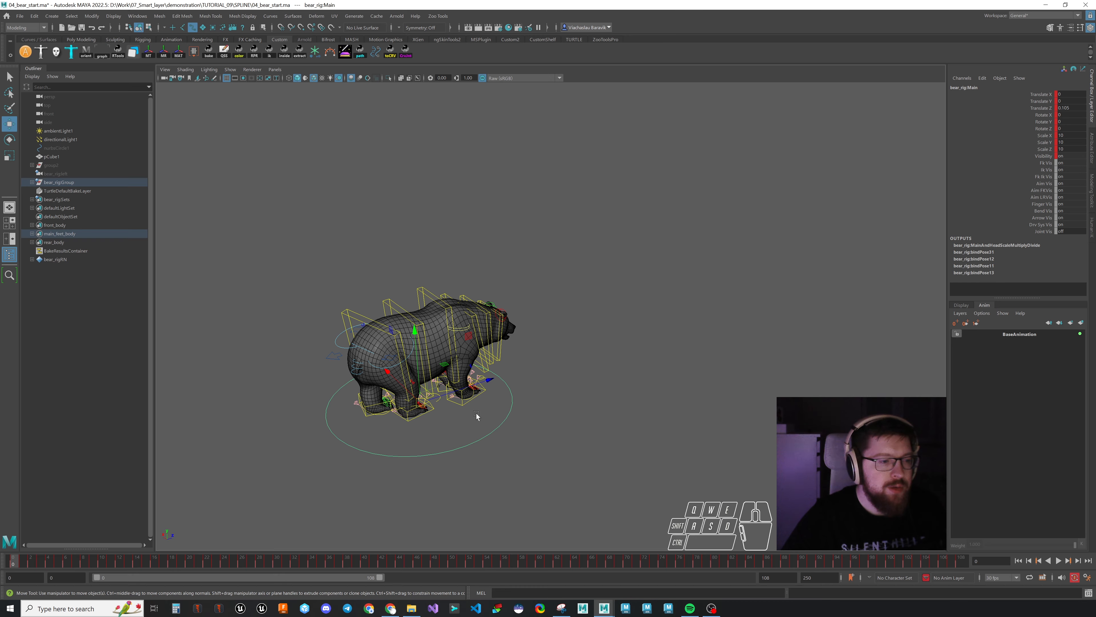
left_click_drag(57, 562, 12, 560)
left_click(360, 52)
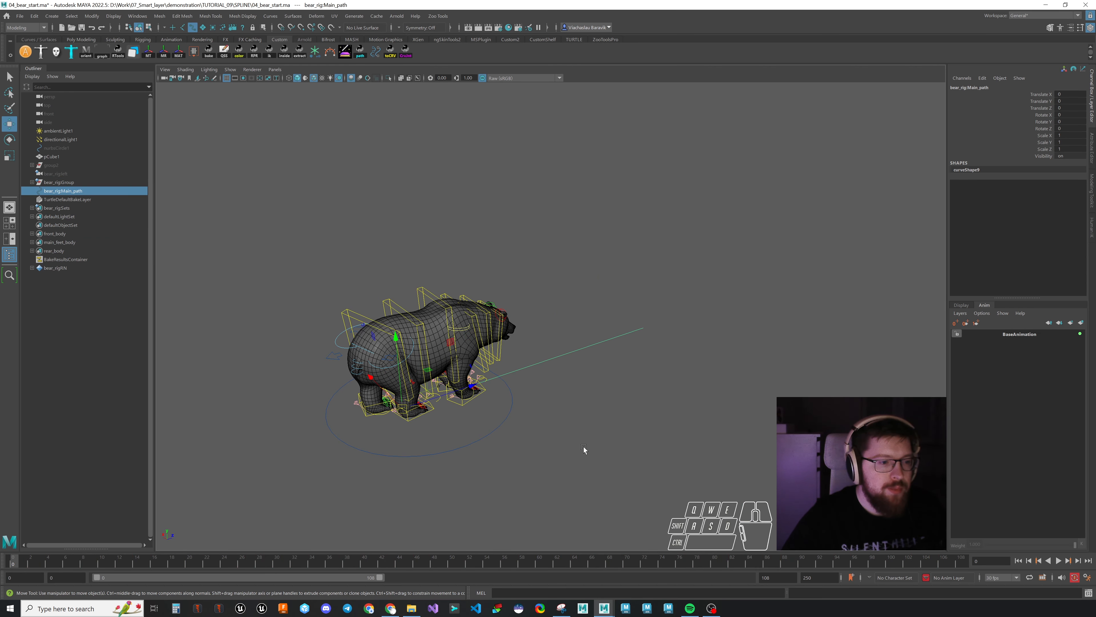
left_click(376, 53)
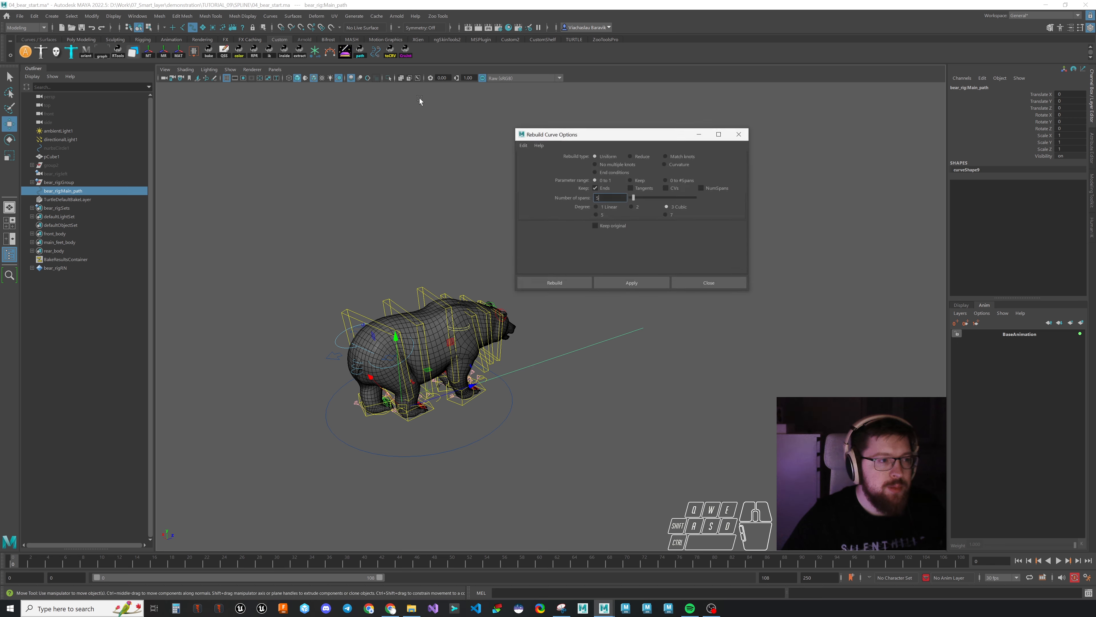
left_click(574, 284)
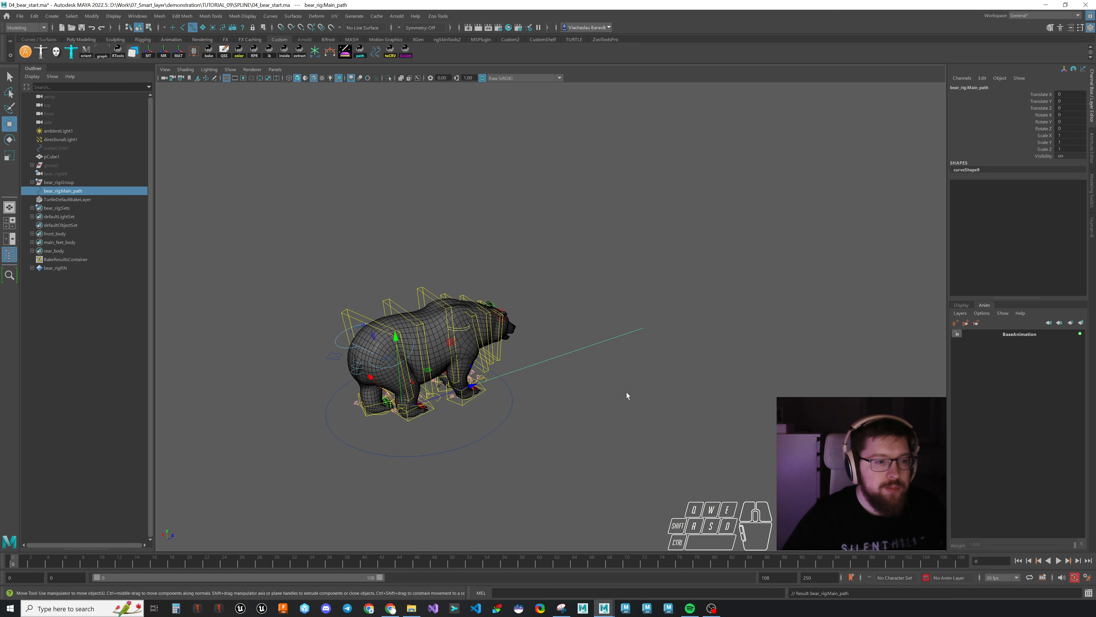
Step: Attach the members of the front_body and rear_body sets to the bear's Main_path curve with the motion path script
left_click(55, 233)
left_click(58, 251, "ctrl")
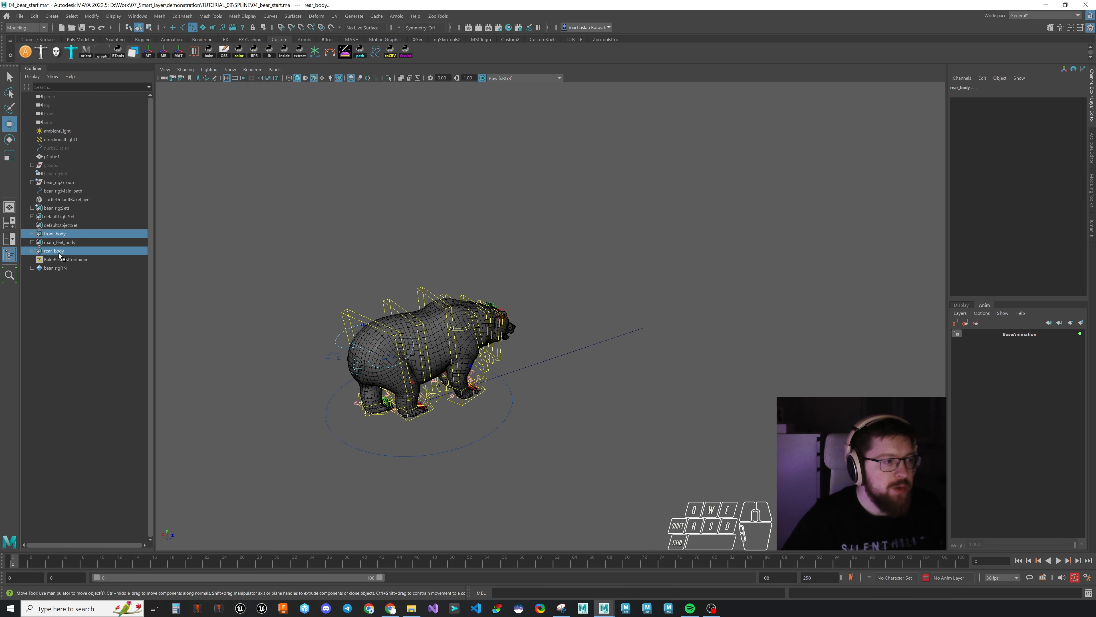
right_click(59, 254)
left_click(86, 258)
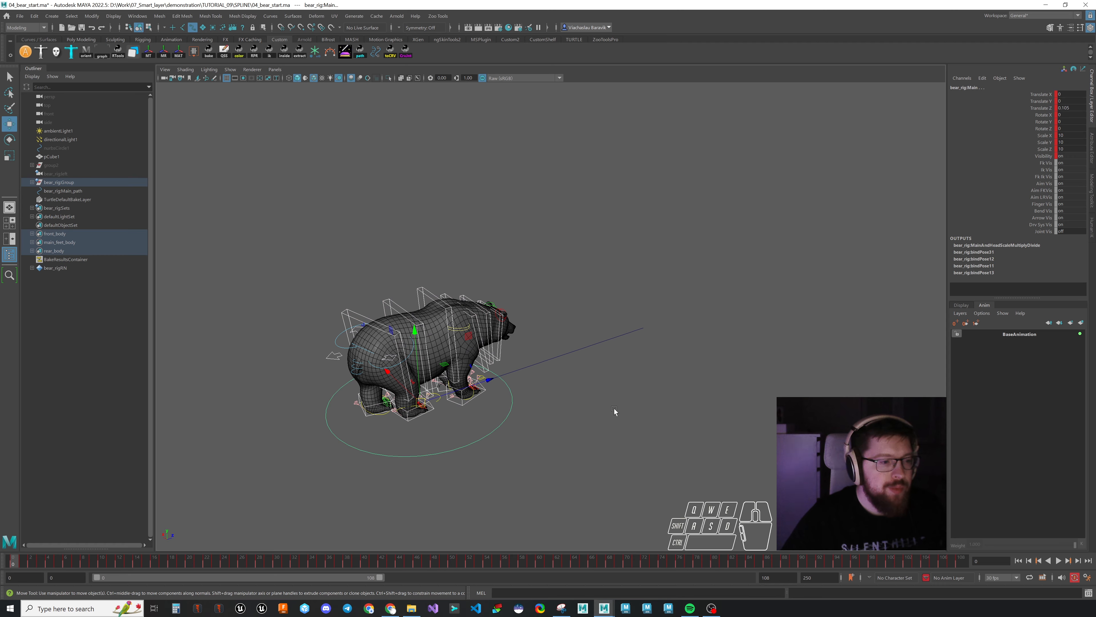
left_click(577, 350)
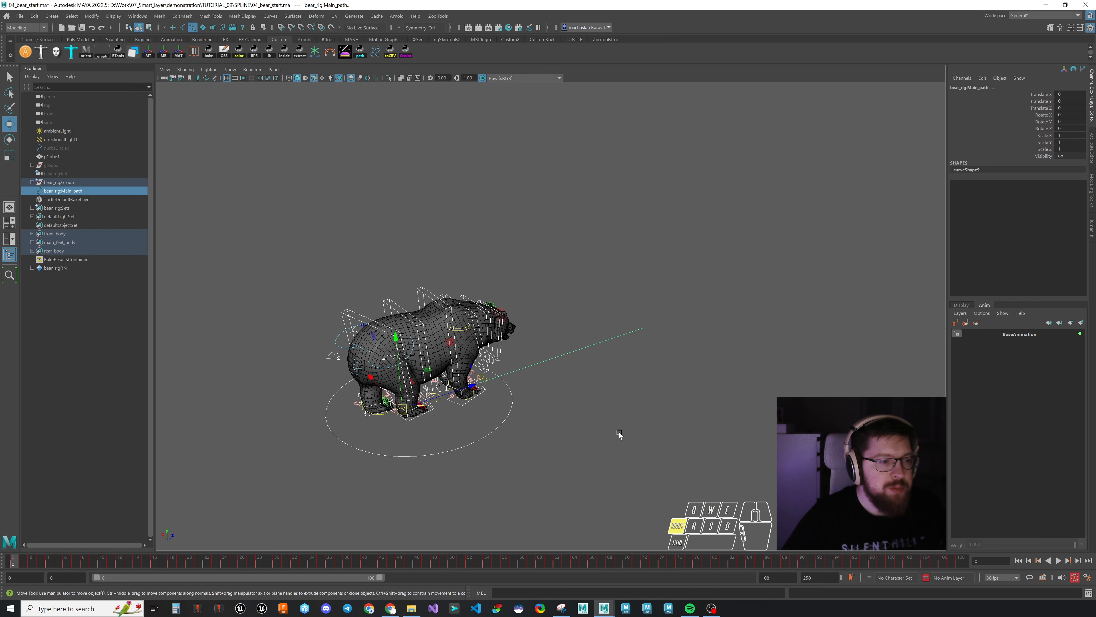
left_click(391, 50)
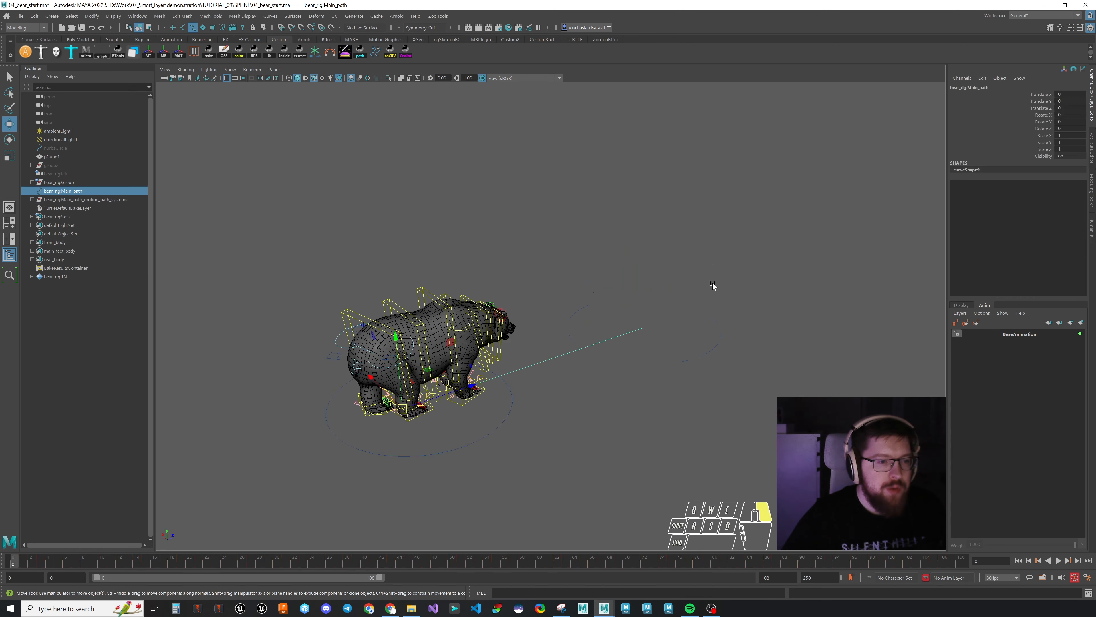
Step: Select the end control vertex of the bear's Main_path curve and lock the curve's length
right_click_drag(712, 286, 664, 314)
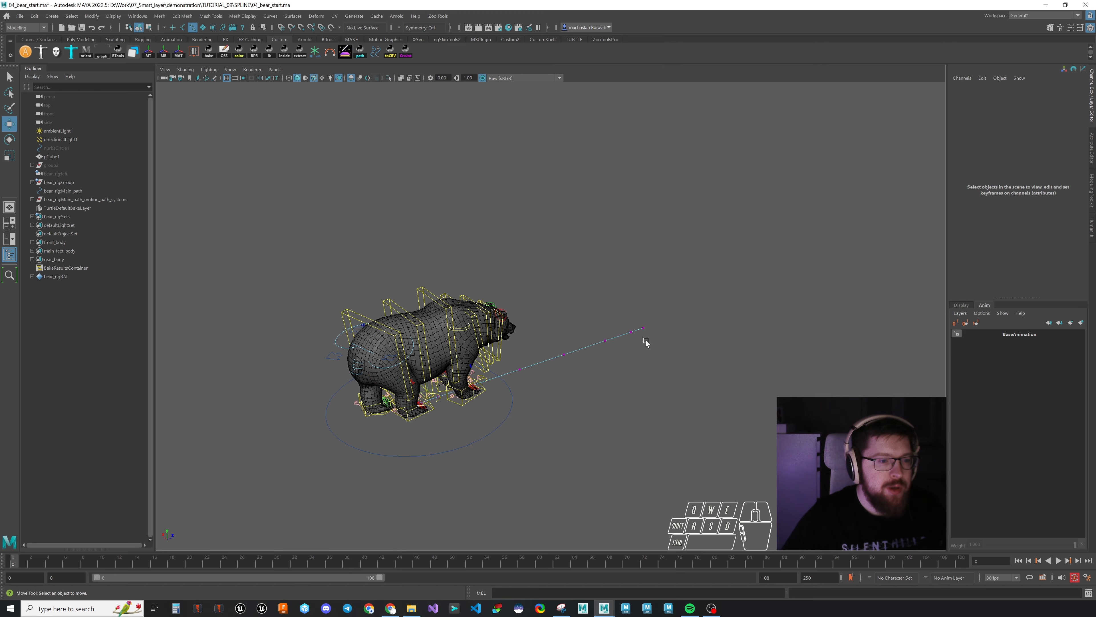
left_click_drag(649, 315, 638, 339)
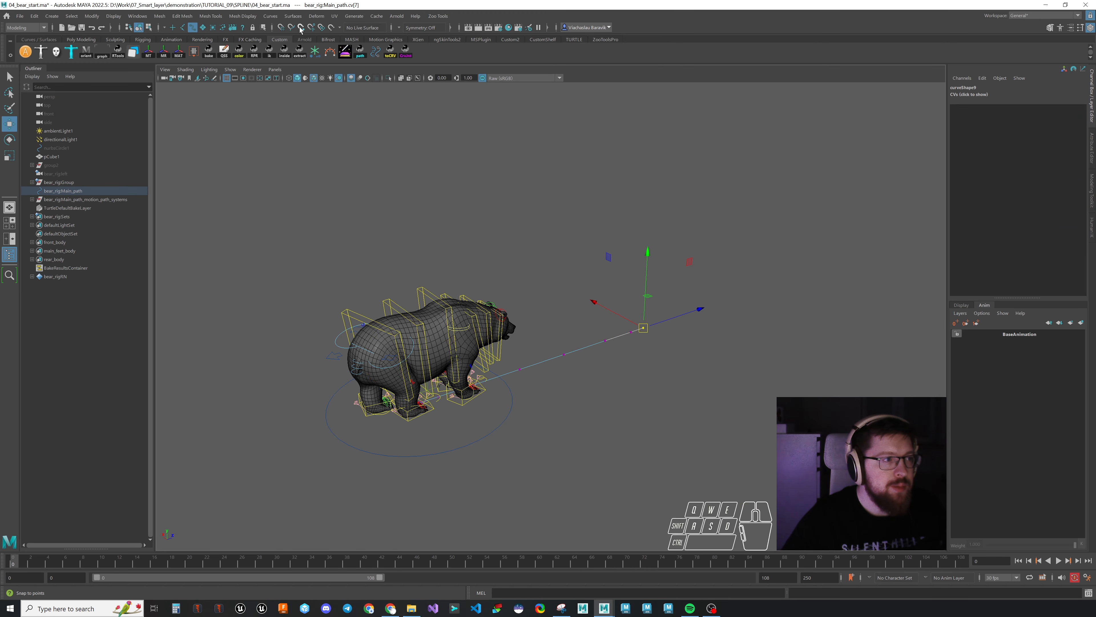
left_click(270, 16)
left_click(285, 40)
Step: Try to bend the bear's path by moving the curve's end control vertex sideways, and undo the moves
middle_click_drag(581, 279, 726, 254)
left_click_drag(740, 225, 894, 252)
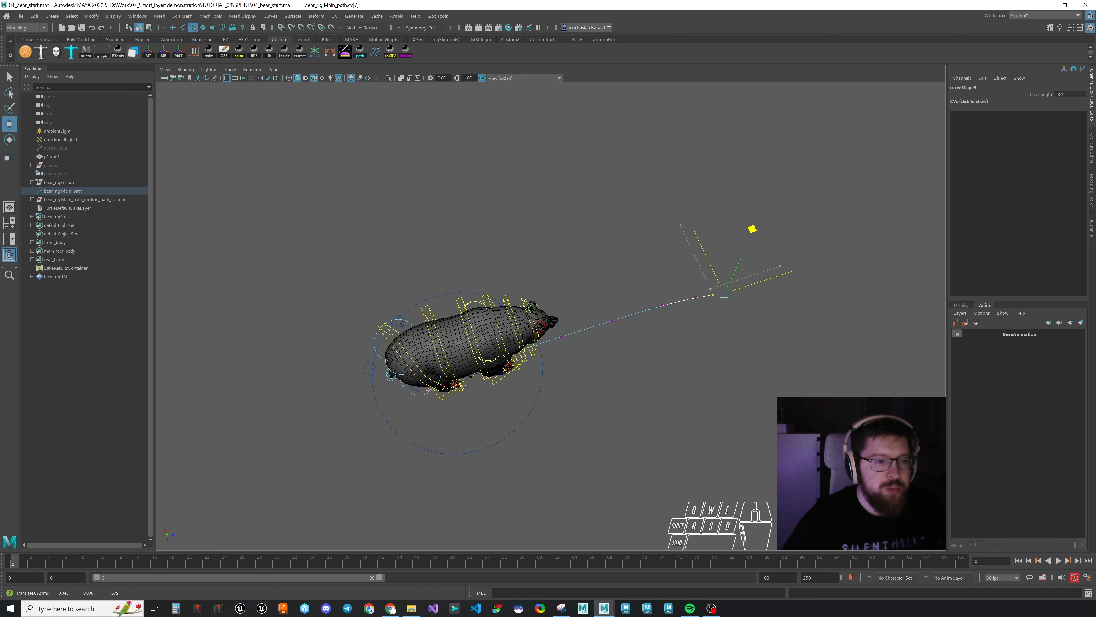
key("ctrl+z")
key("ctrl+z")
key("ctrl+z")
key("ctrl+z")
key("ctrl+z")
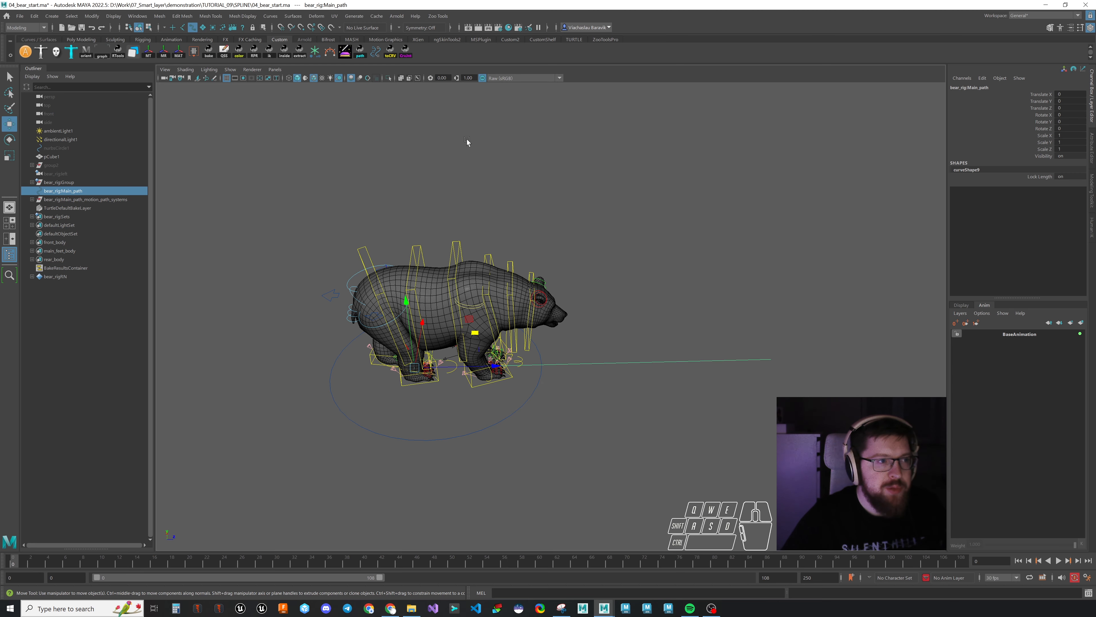
Step: Add control joints along the Main_path curve with the shelf script and set the radius of joints 0 to 7 to 14.6
left_click(405, 50)
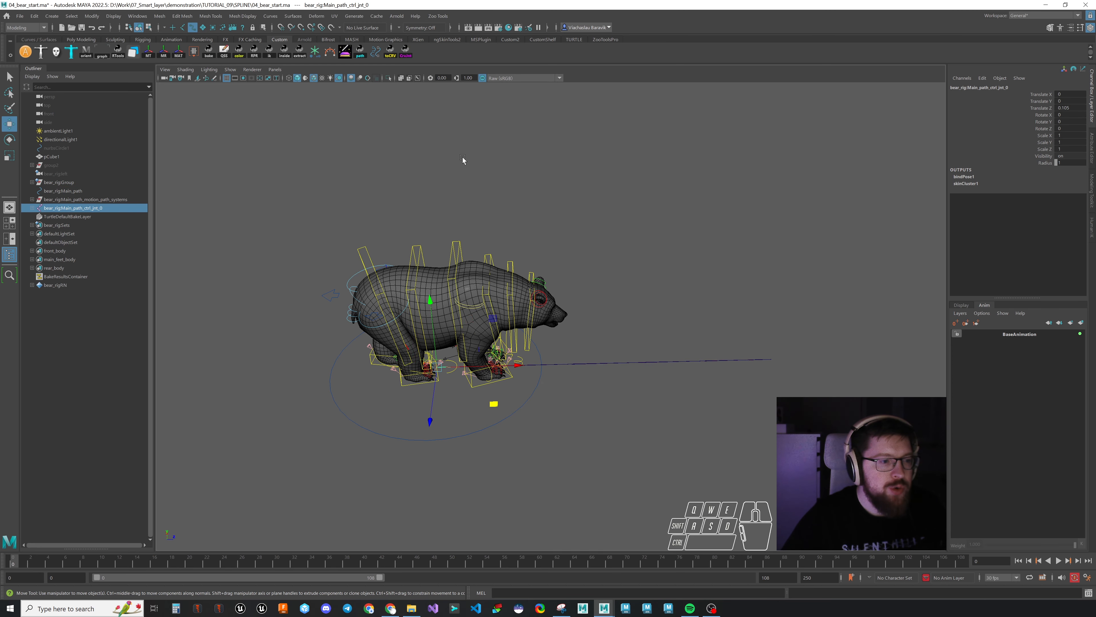
left_click(32, 208, "shift")
left_click(108, 268, "shift")
left_click(1045, 162)
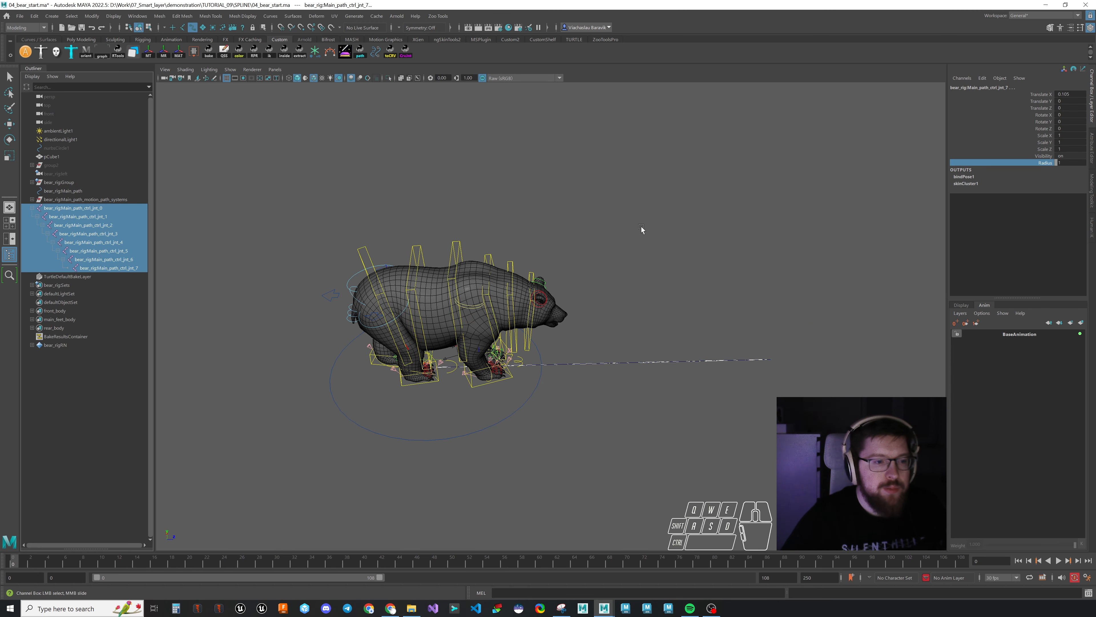
middle_click_drag(642, 227, 680, 223)
Step: Try to rotate path control joints 1 to 6 together about Y, and undo the rotation
left_click(78, 216)
left_click(104, 259, "shift")
key("e")
mouse_move(691, 341)
left_mouse_down()
mouse_move(723, 301)
mouse_move(624, 343)
mouse_move(675, 331)
mouse_move(719, 300)
mouse_move(631, 355)
mouse_move(679, 342)
left_mouse_up()
key("ctrl+z")
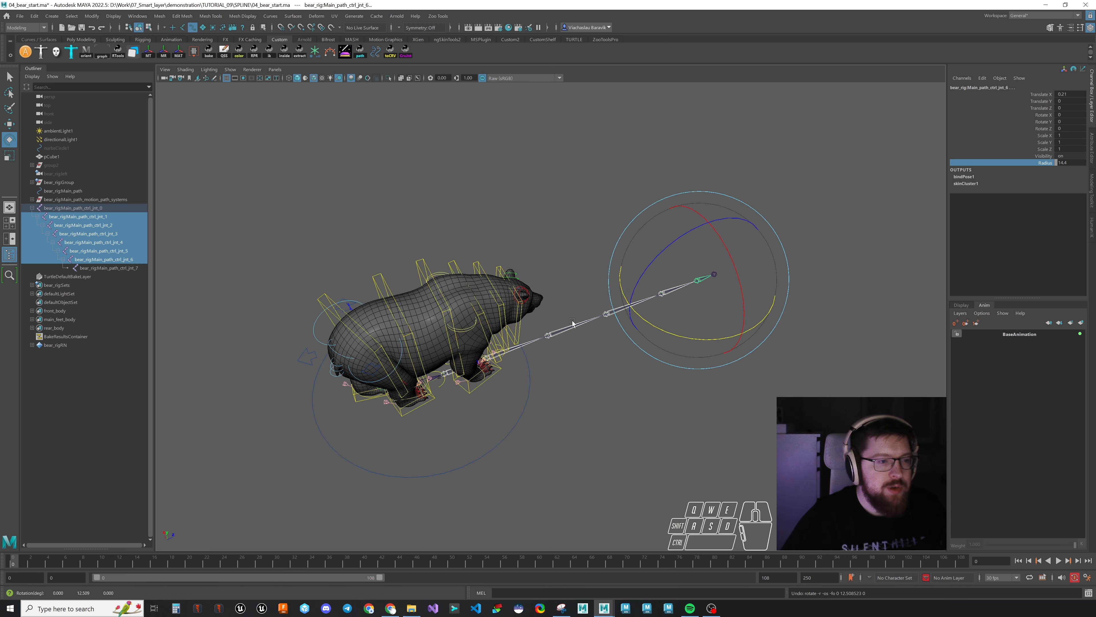
Step: Rotate path control joints 1 to 3 about Y to curve the path beneath the bear, and select joint 3
left_click(76, 216)
left_click(88, 234, "shift")
left_click_drag(306, 338, 518, 372, "alt")
left_click_drag(673, 392, 636, 388, "alt")
left_click(391, 403)
left_click(552, 362)
key("w")
key("space")
left_click_drag(746, 206, 746, 173)
left_click_drag(674, 345, 707, 367, "alt")
scroll(707, 366, "down", 2)
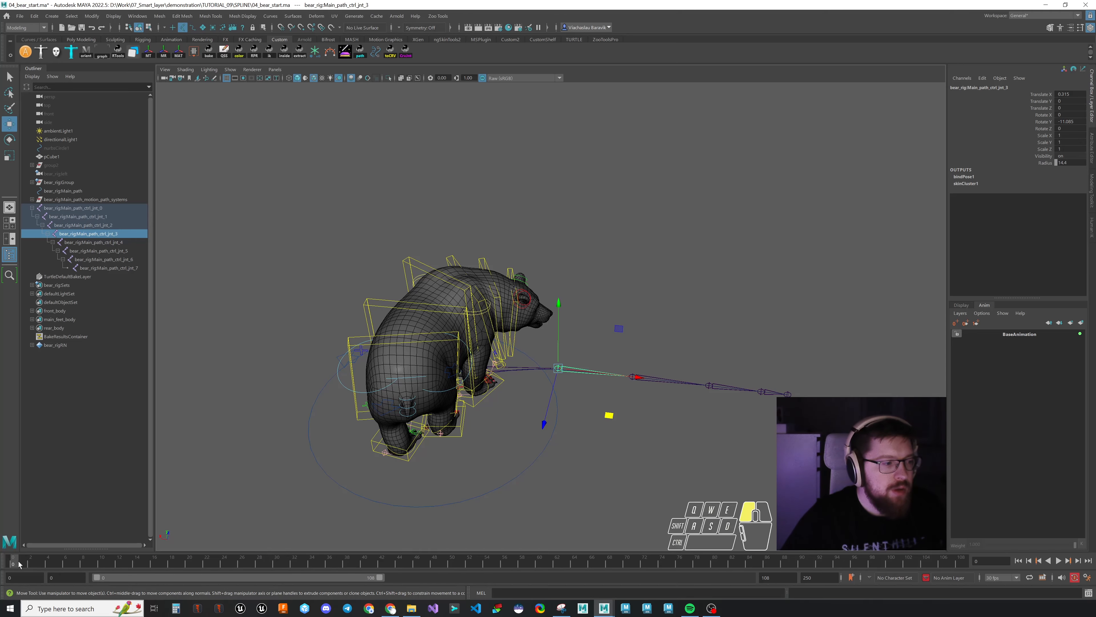
Step: Play the bear's walk on the bent path and examine how the body bends at the start of the curve
key("alt+v")
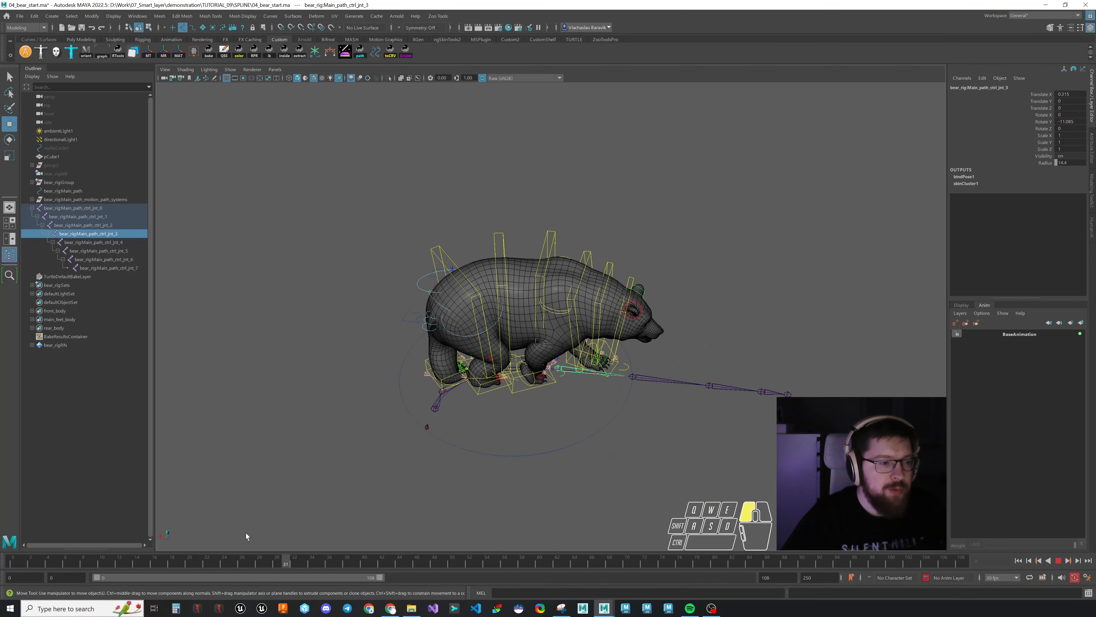
left_click_drag(246, 537, 3, 557)
left_click_drag(513, 404, 524, 490, "alt")
middle_click_drag(536, 434, 580, 412, "alt")
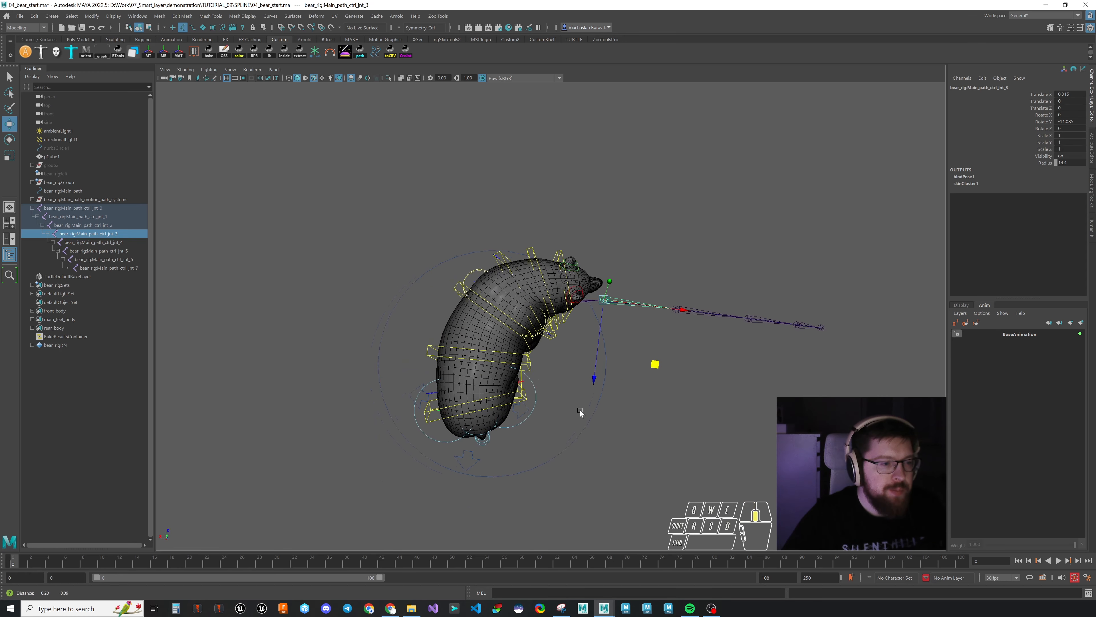
left_click_drag(580, 413, 521, 356, "alt")
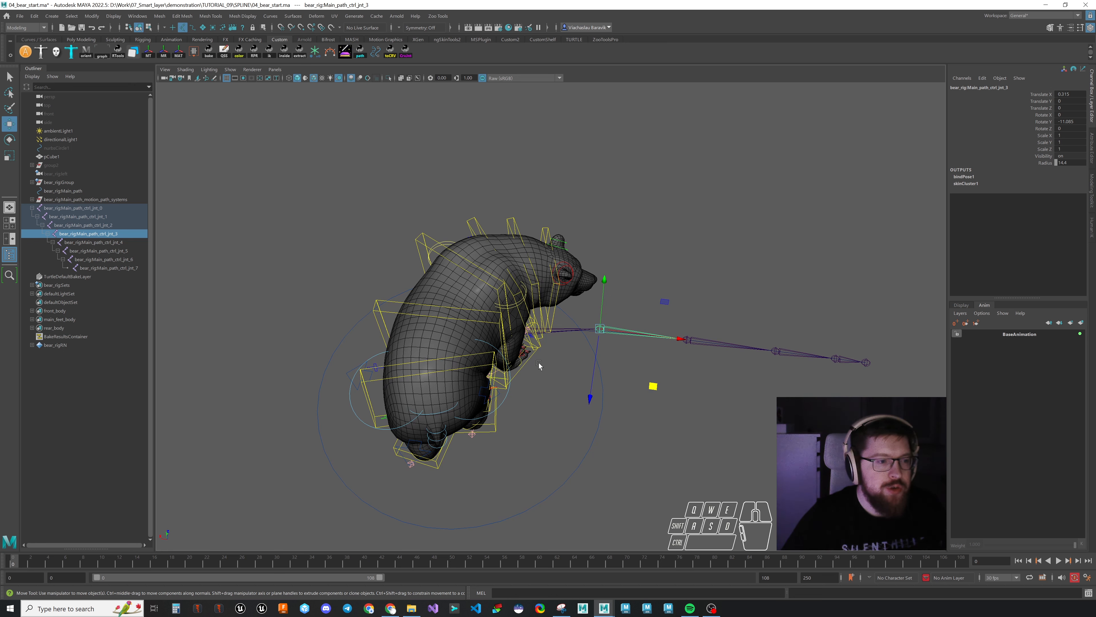
left_click_drag(452, 410, 412, 375, "alt")
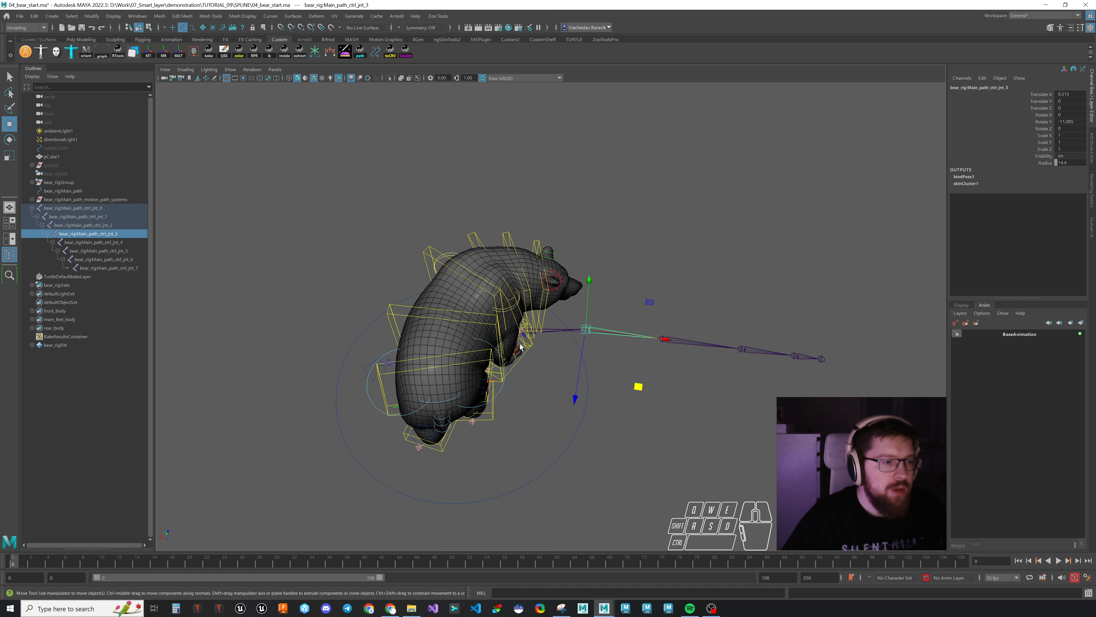
left_click_drag(550, 367, 653, 377, "alt")
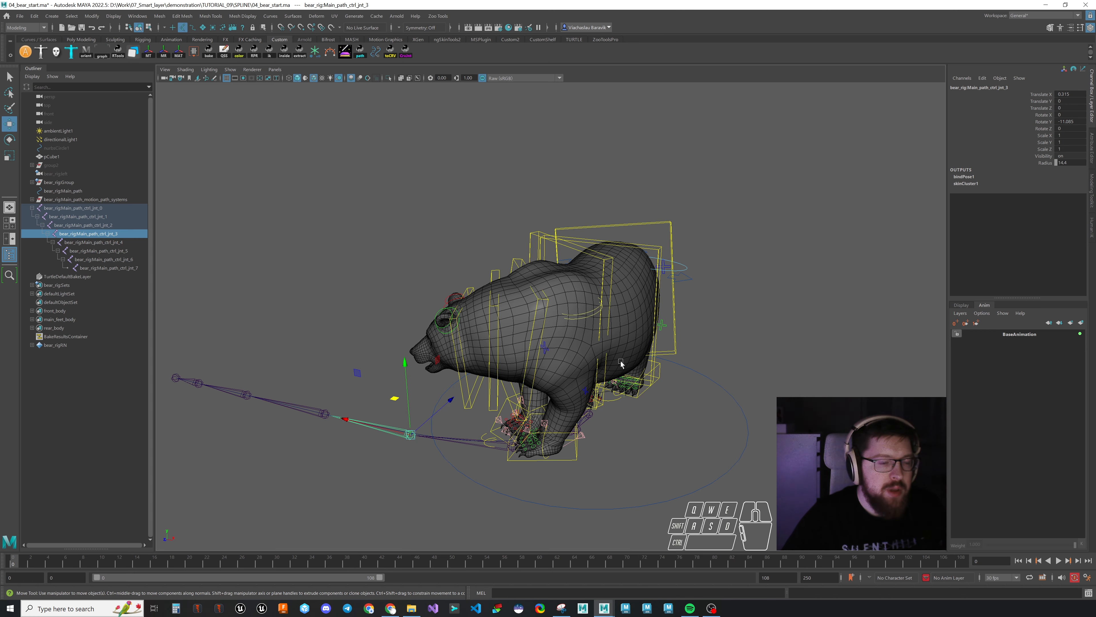
Step: Select the left front leg IK control and examine the front feet's placement relative to the bent body from several angles
left_click(558, 457)
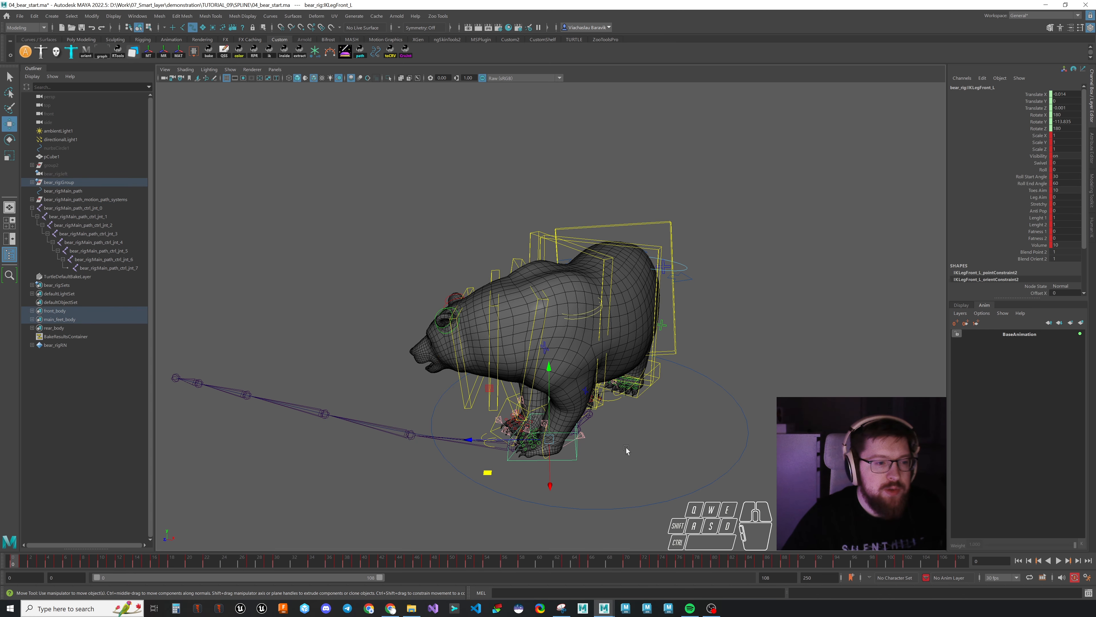
left_click_drag(675, 417, 585, 416, "alt")
middle_click_drag(585, 416, 570, 445, "alt")
left_click_drag(570, 445, 581, 430, "alt")
middle_click_drag(581, 430, 570, 448, "alt")
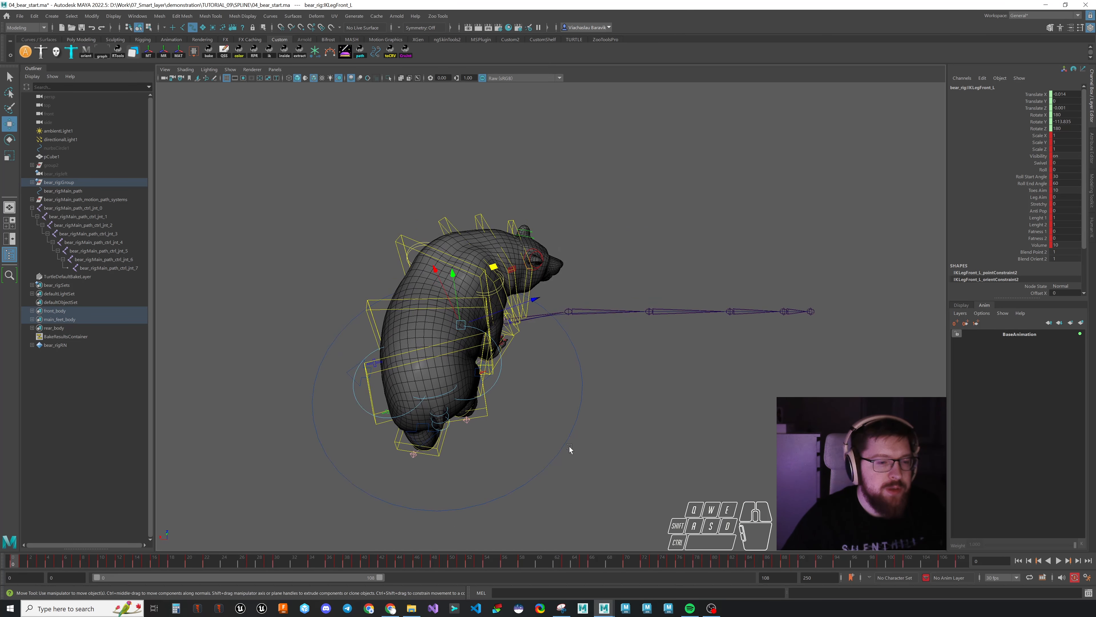
left_click_drag(569, 446, 564, 398, "alt")
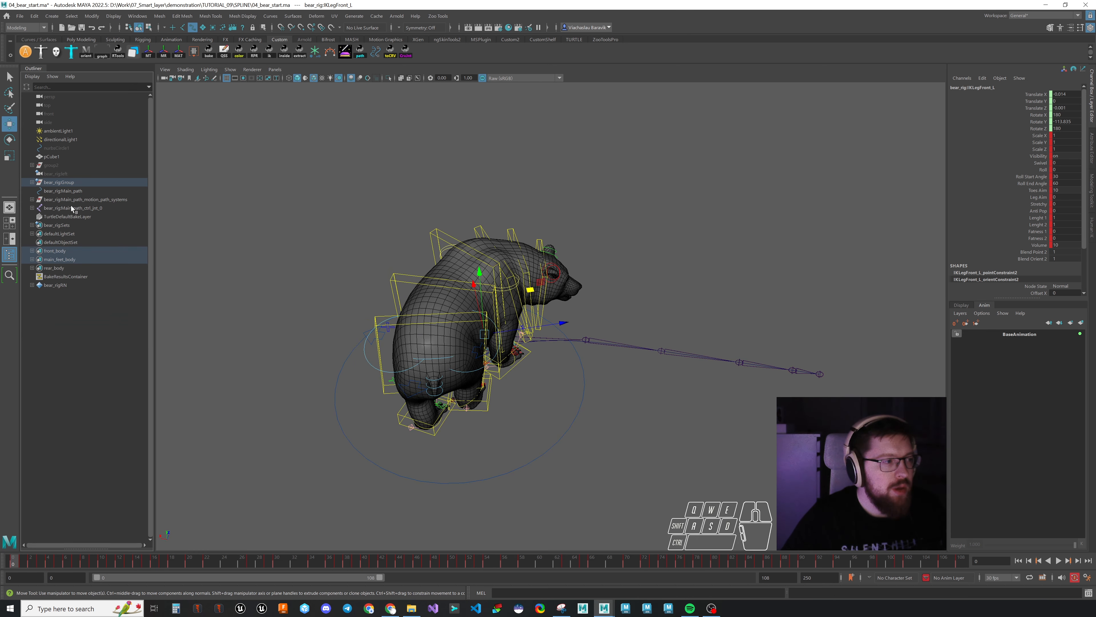
Step: Delete the bear's Main_path curve together with its motion path systems group and control joint chain
left_click(72, 208)
left_click(72, 199, "ctrl")
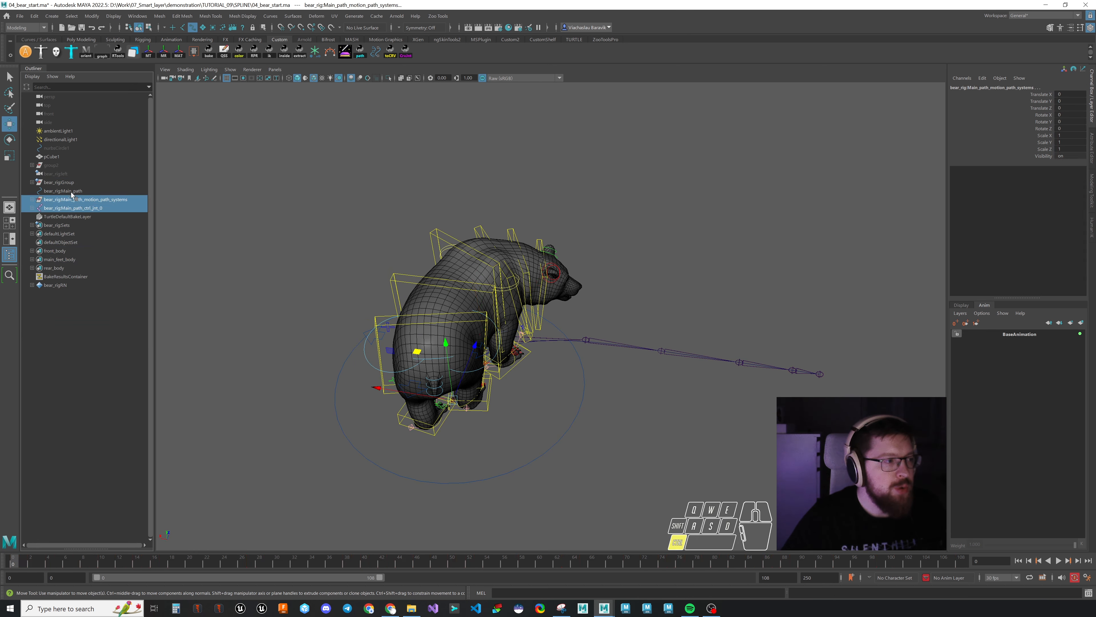
left_click(74, 191, "ctrl")
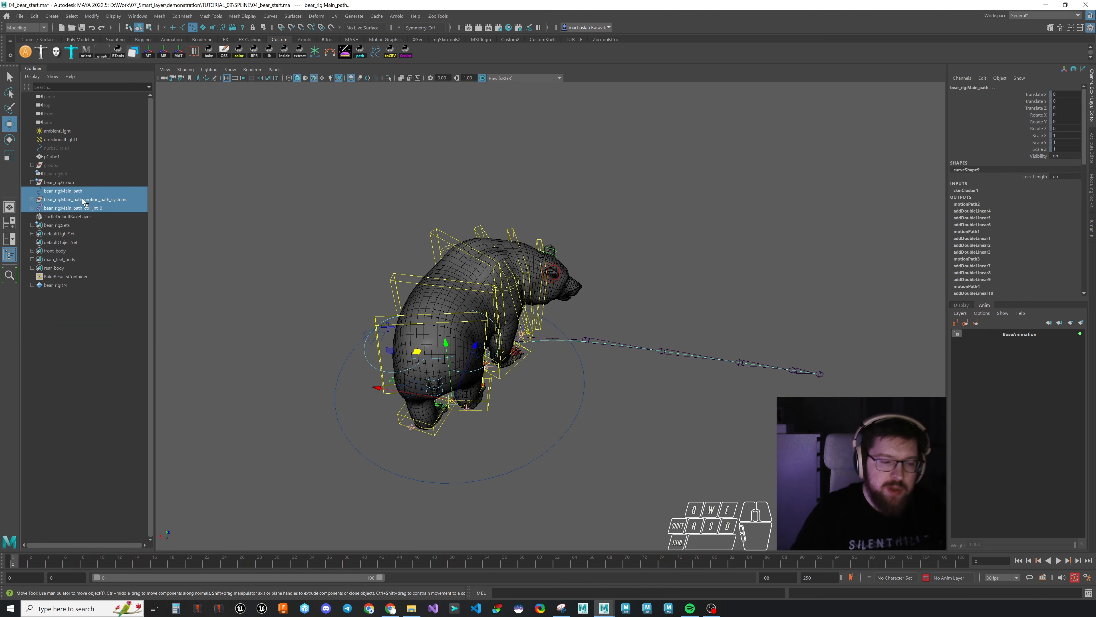
key("Delete")
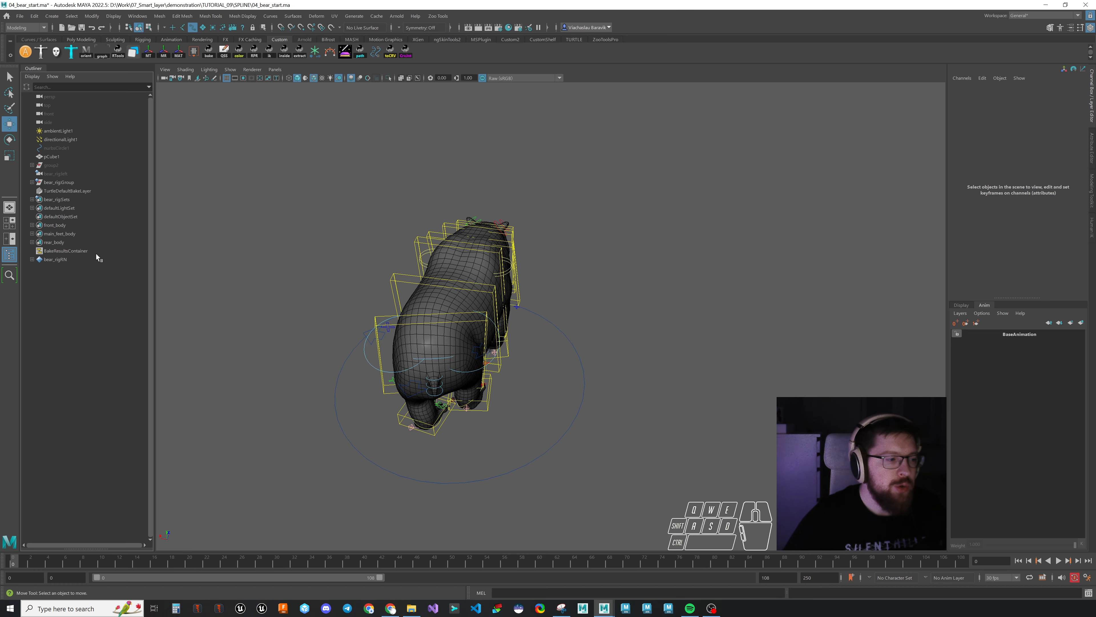
Step: Select all members of the front_body, main_feet_body and rear_body sets, add them to a new animation layer and key them at frame 0
left_click_drag(673, 357, 616, 359, "alt")
middle_click_drag(616, 360, 516, 393, "alt")
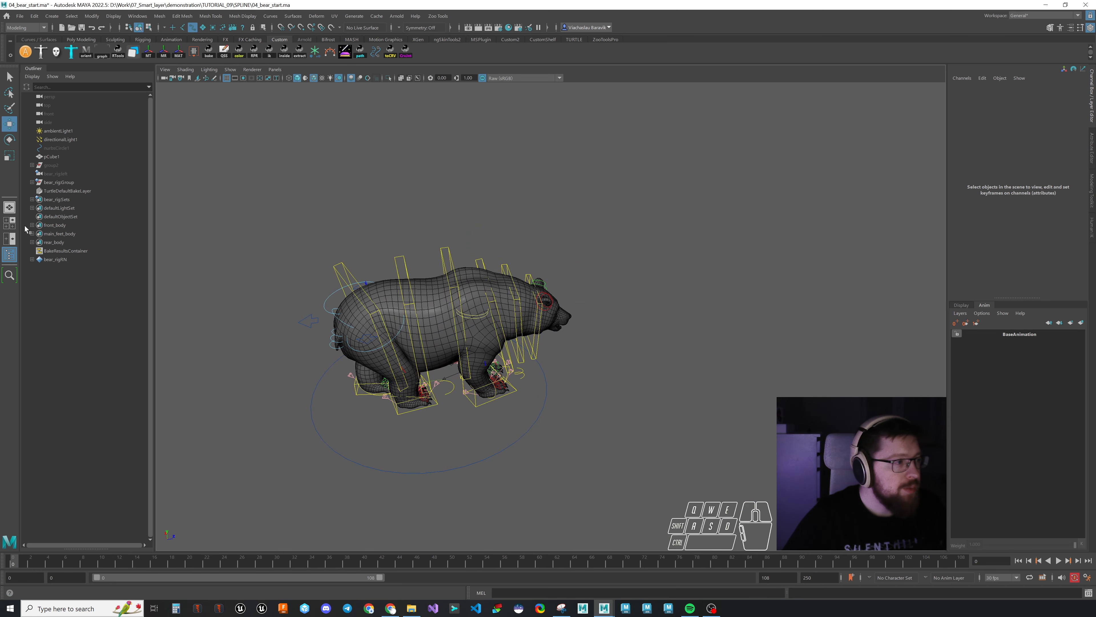
left_click(61, 227)
left_click(60, 242, "ctrl")
right_click(59, 243)
left_click(81, 255)
left_click(540, 430)
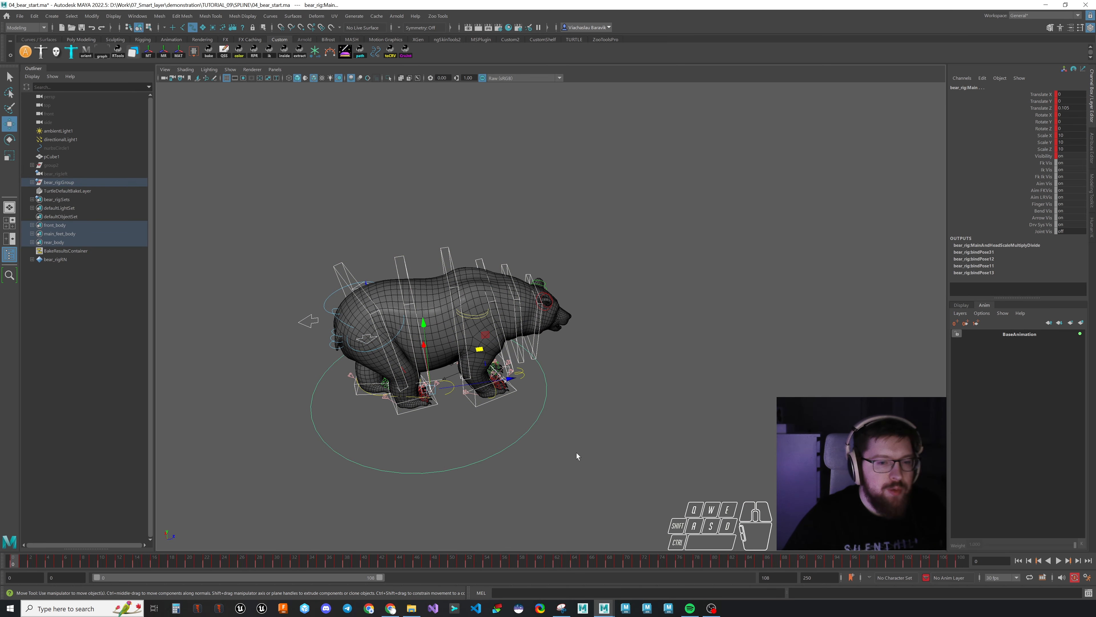
left_click(1081, 322)
left_click(1016, 335)
key("s")
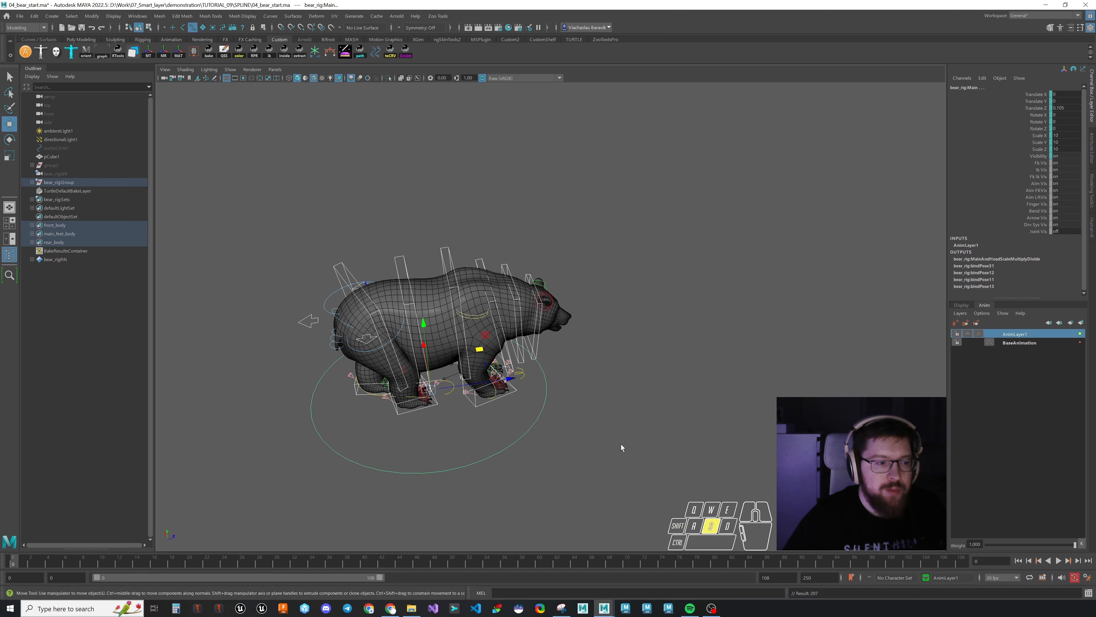
Step: Go to frame 108, select the bear's Main control and open the Smart Layer tool
left_click_drag(65, 563, 960, 562)
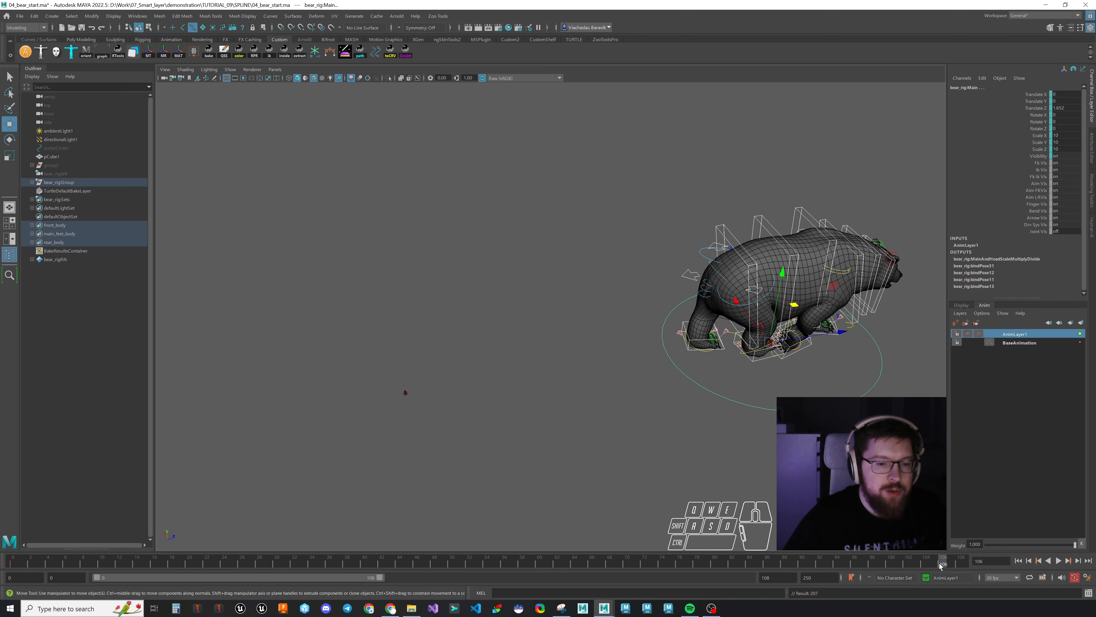
left_click(801, 394)
left_click(775, 406)
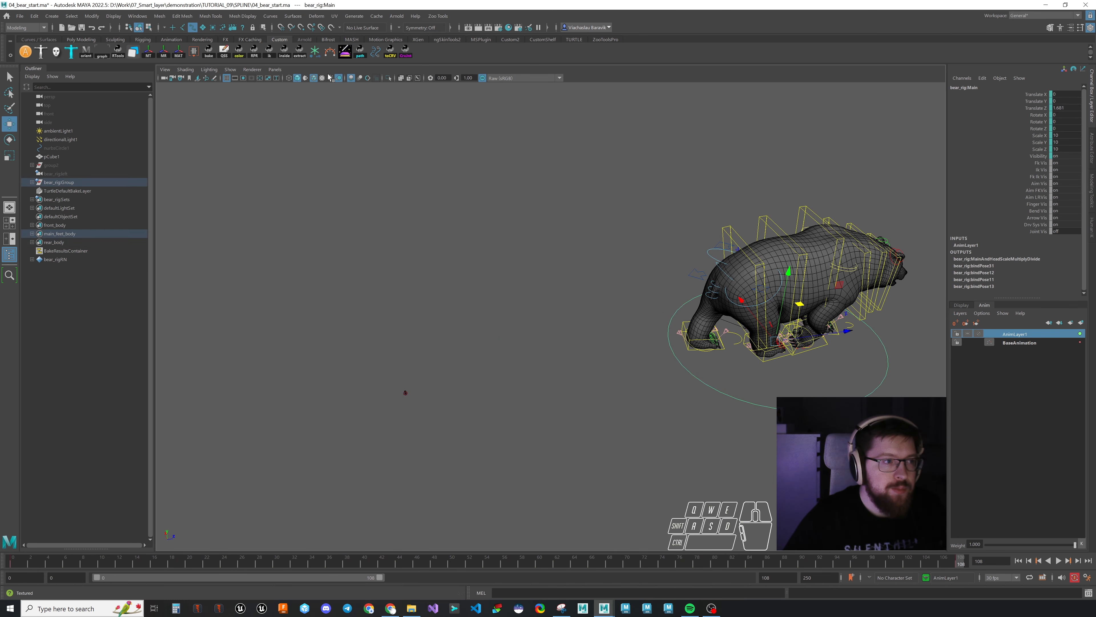
left_click(345, 51)
left_click_drag(547, 193, 325, 86)
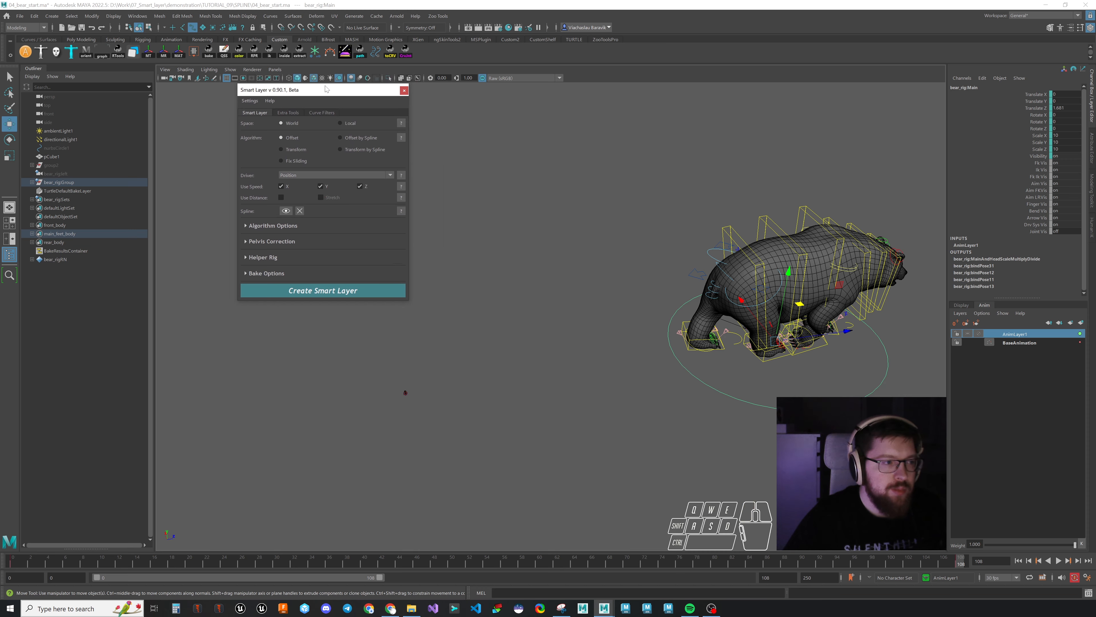
Step: Set Smart Layer to Transform by Spline with bear_rig:Main as center object, generate the spline and enable flexible poses at 0.84 strength
left_click(289, 225)
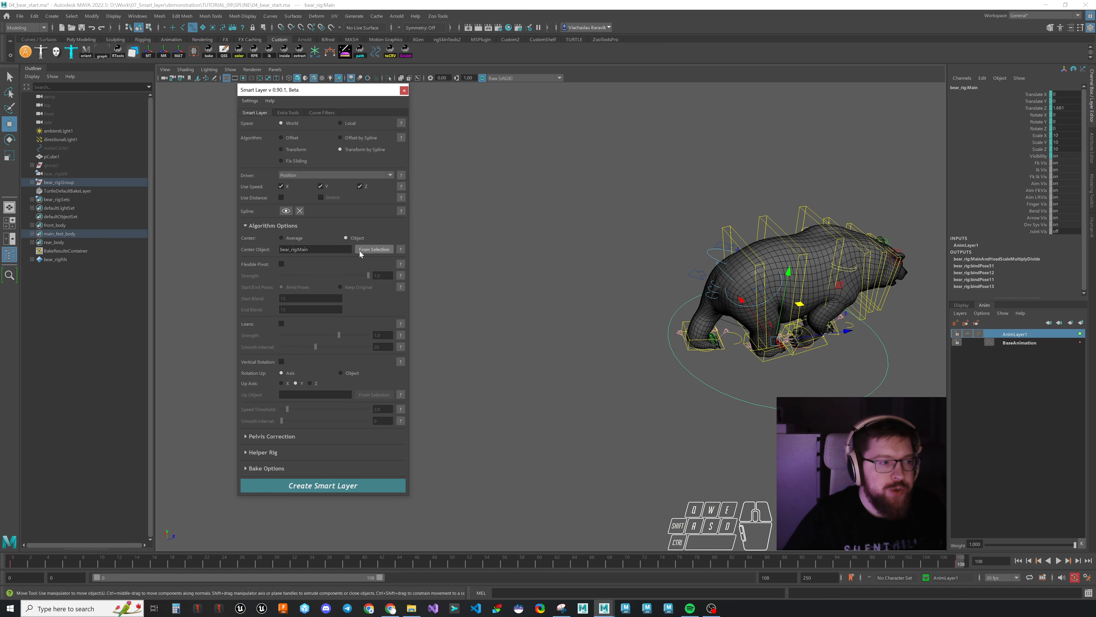
left_click(297, 226)
left_click(286, 211)
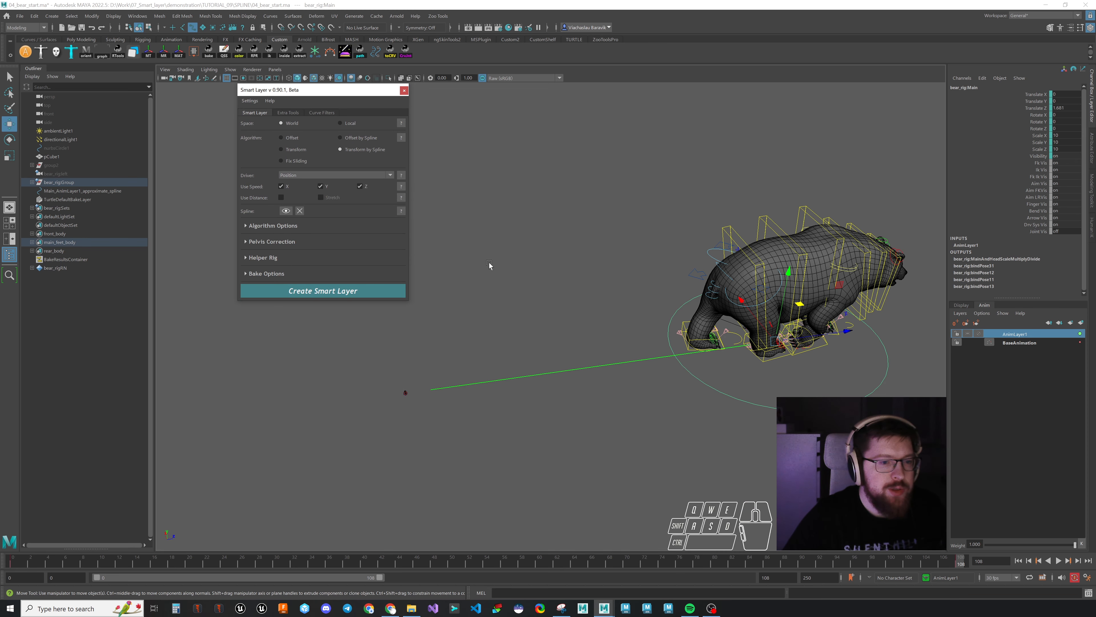
left_click(285, 227)
left_click(282, 265)
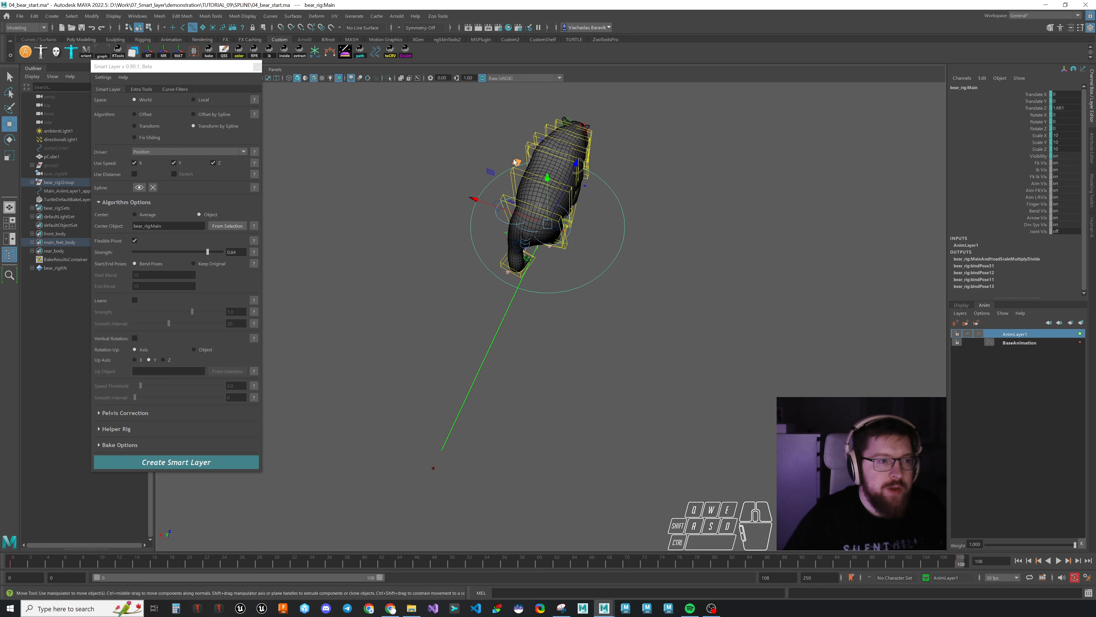
Step: Move the bear's Main control off its straight path at frame 108 and set its Rotate Y to -90
left_click_drag(514, 161, 610, 242)
key("e")
left_click_drag(690, 374, 598, 358)
type("-9")
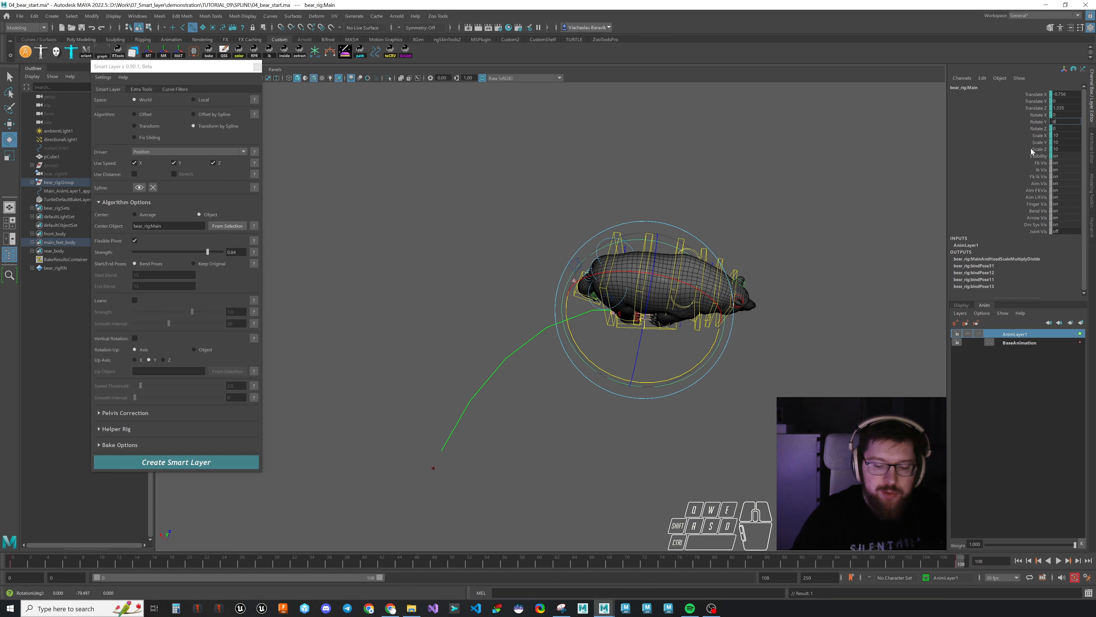
type("0")
key("Return")
key("w")
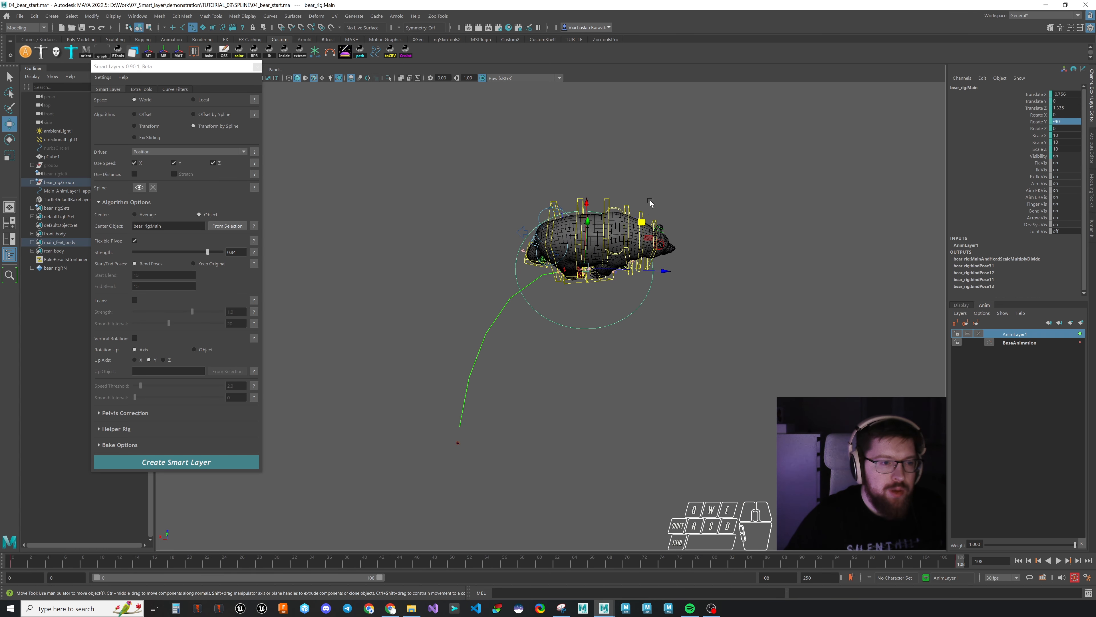
Step: Move the turned Main control further away at frame 108, to about -1.4 in X, to extend the curved path
left_click_drag(644, 223, 727, 345)
scroll(631, 390, "up", 2)
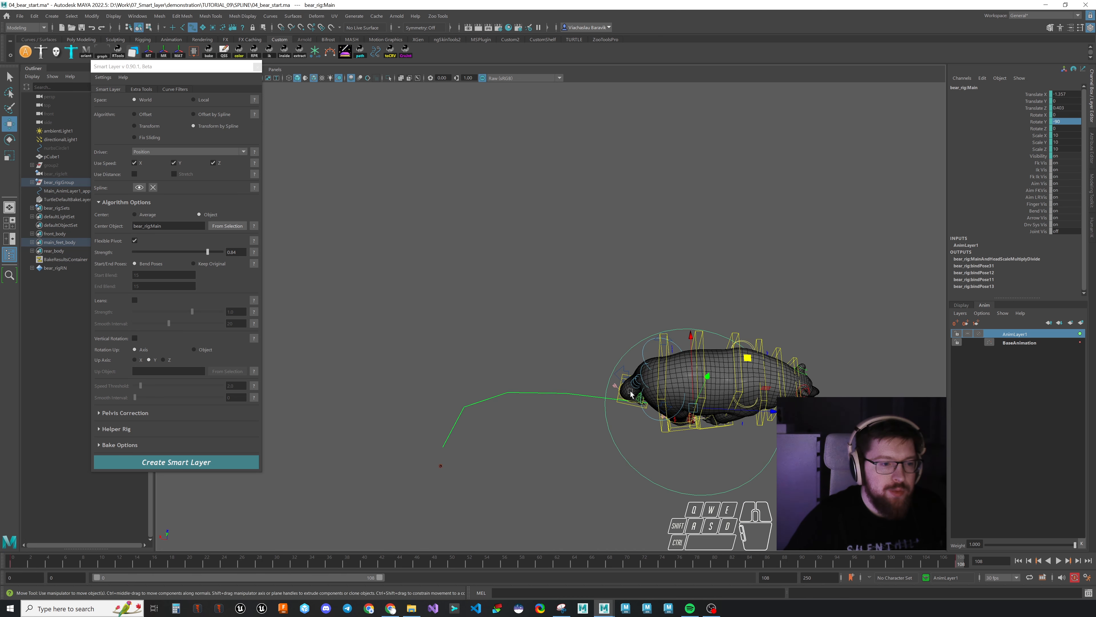
left_click_drag(631, 391, 638, 374, "alt")
left_click_drag(757, 413, 770, 414)
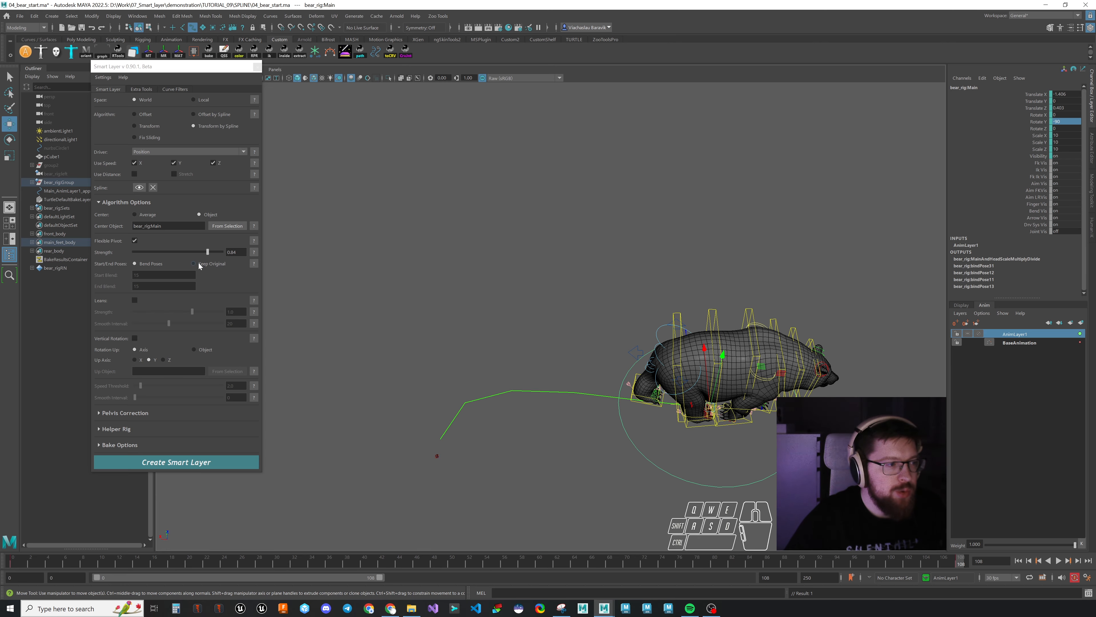
Step: Keep the original start and end poses with both blends set to 30, and create the smart layer
left_click(199, 264)
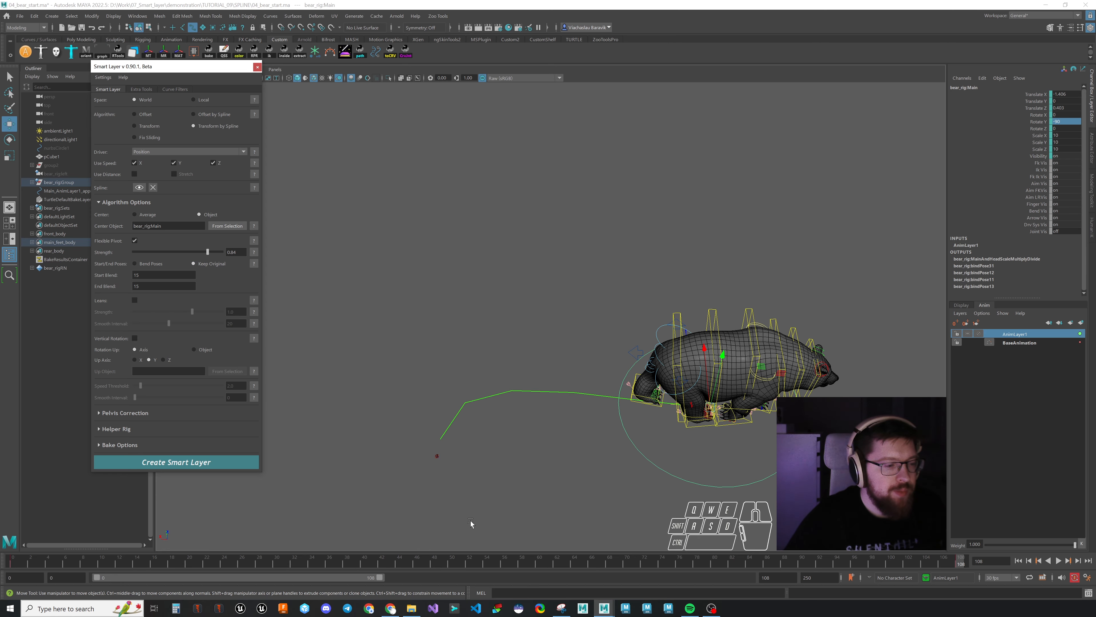
left_click_drag(328, 559, 277, 563)
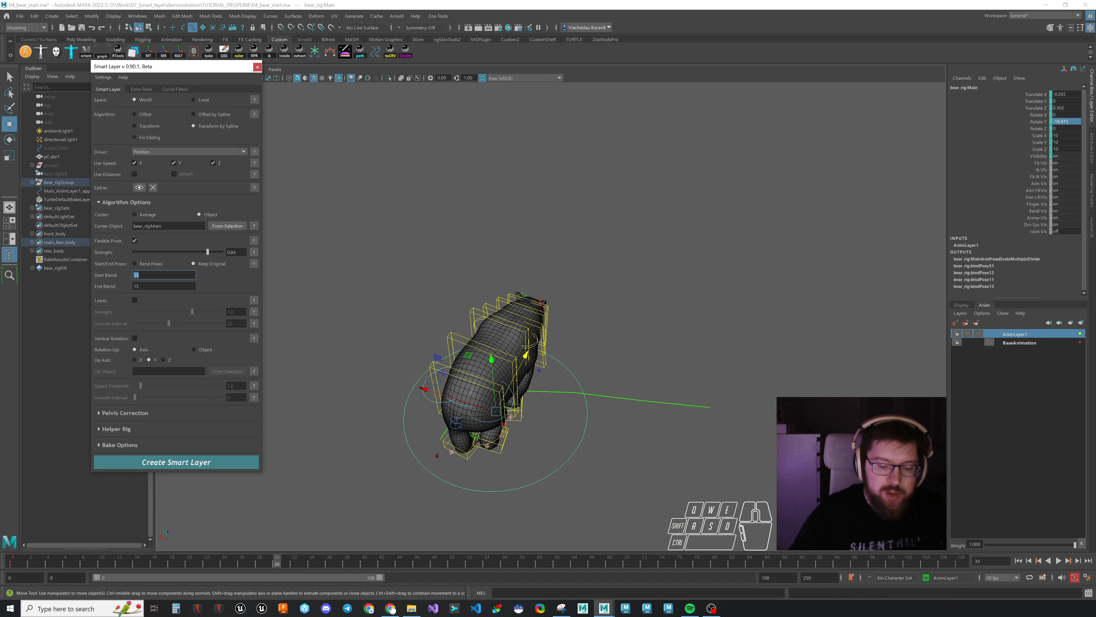
key("Tab")
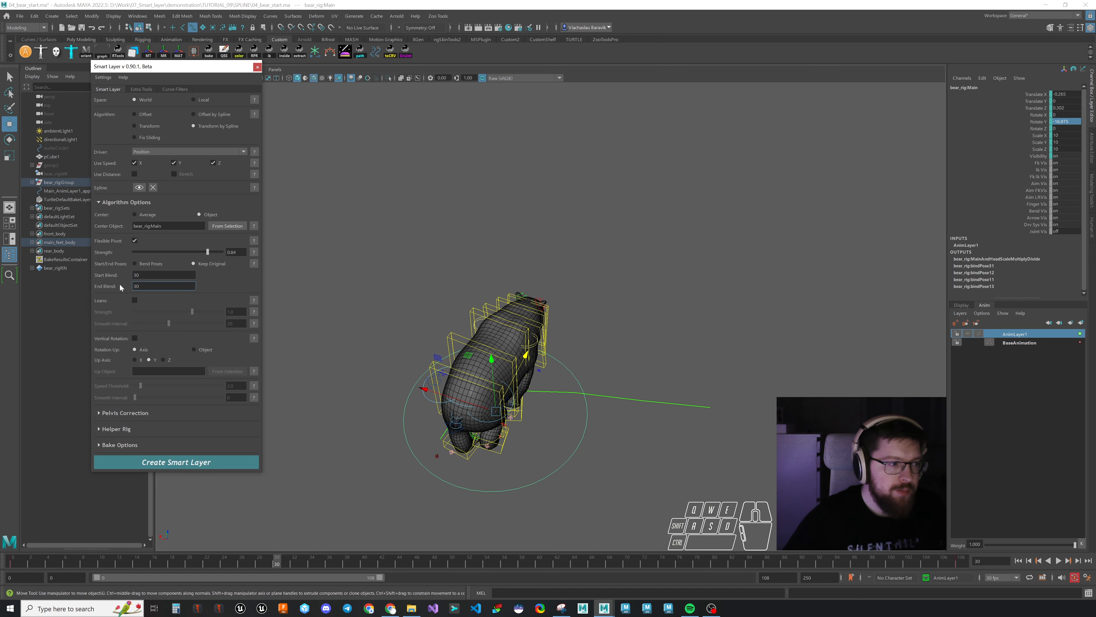
left_click(190, 463)
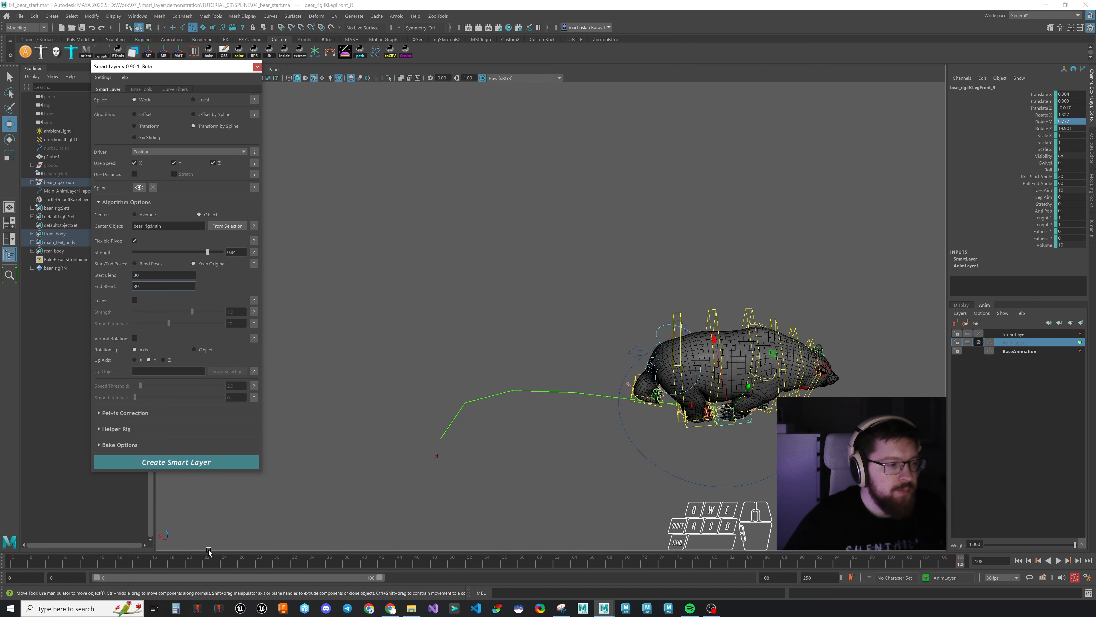
Step: Play and scrub the bear's walk along the curved path, examining the body bend and feet from behind, the side and the front
left_click_drag(201, 560, 11, 561)
right_click_drag(404, 409, 551, 402, "alt")
middle_click_drag(496, 426, 553, 364, "alt")
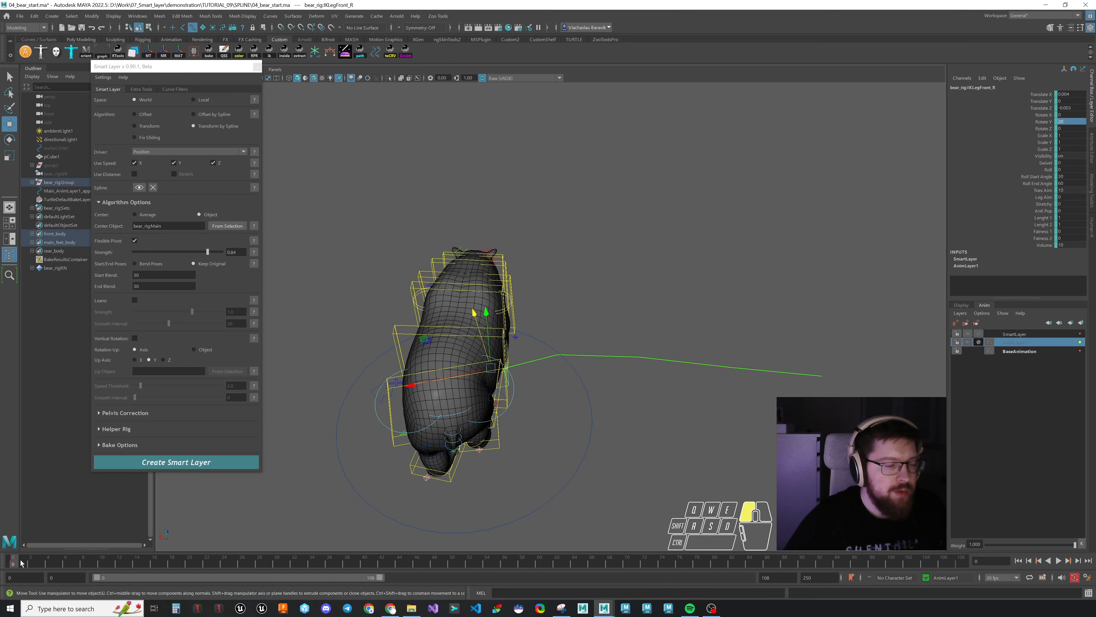
key("alt+v")
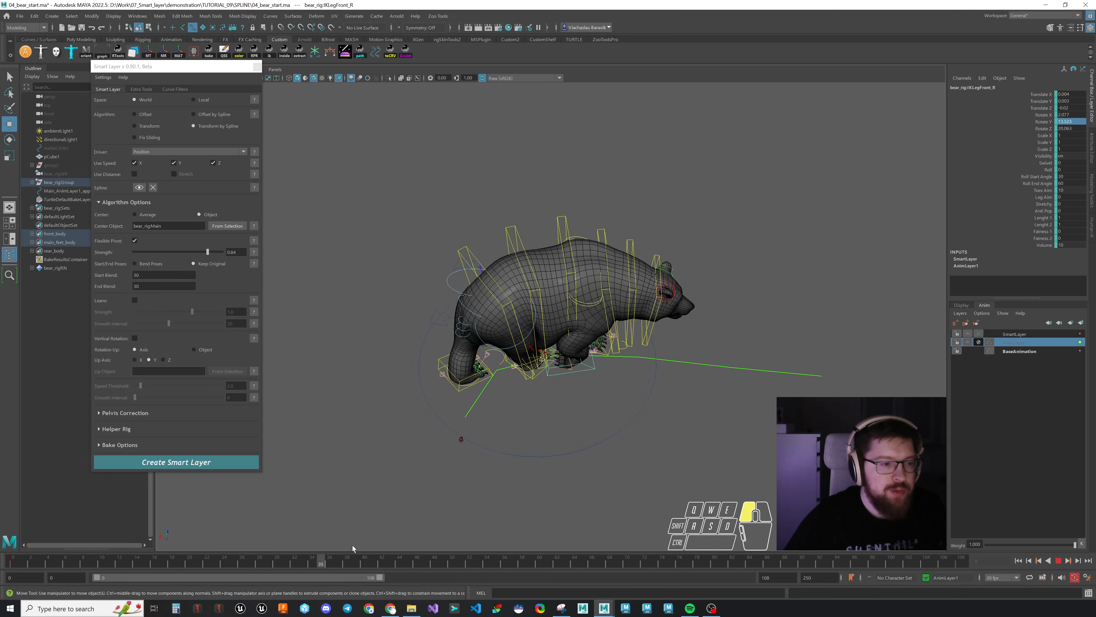
left_click_drag(352, 545, 57, 540)
left_click_drag(388, 475, 617, 423, "alt")
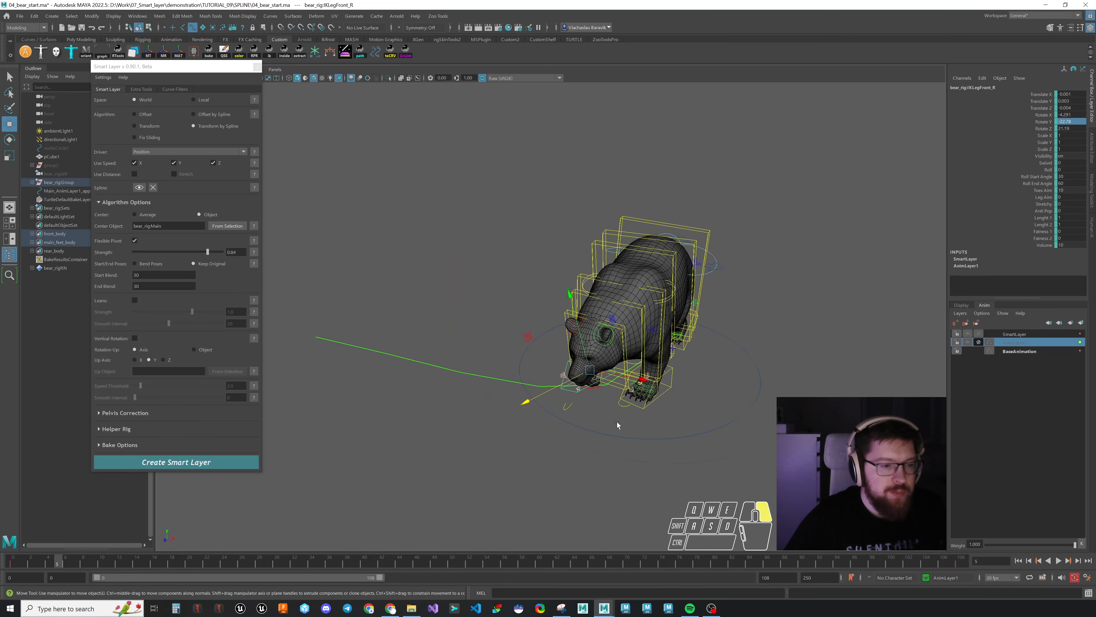
right_click_drag(617, 424, 734, 410, "alt")
mouse_move(734, 411)
middle_mouse_down("alt")
mouse_move(718, 406)
mouse_move(729, 413)
middle_mouse_up("alt")
key("alt+v")
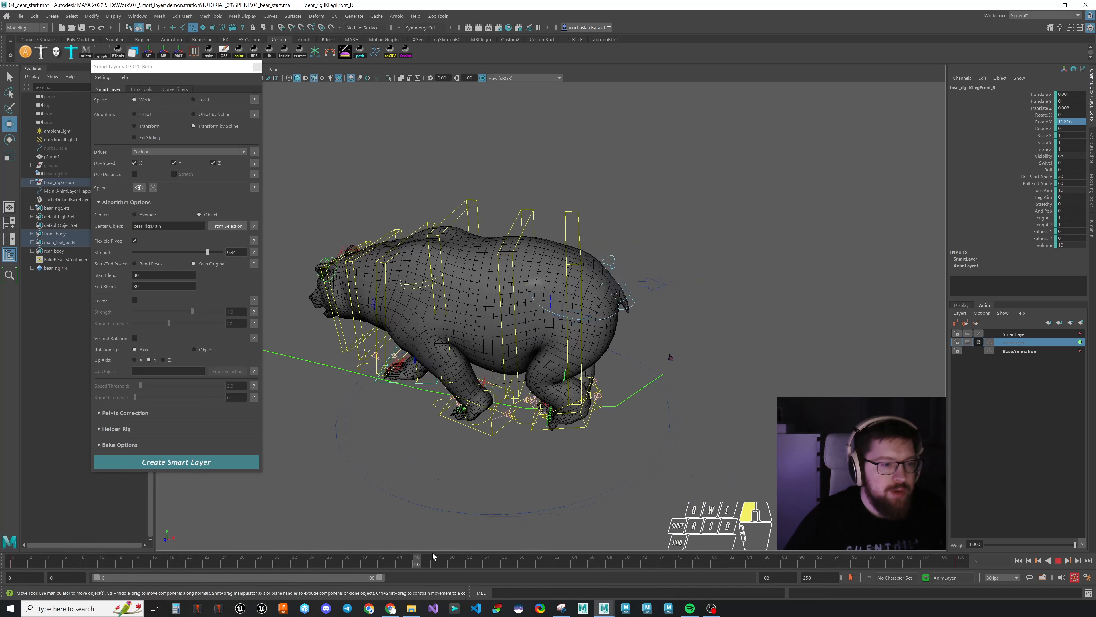
left_click_drag(433, 556, 2, 570)
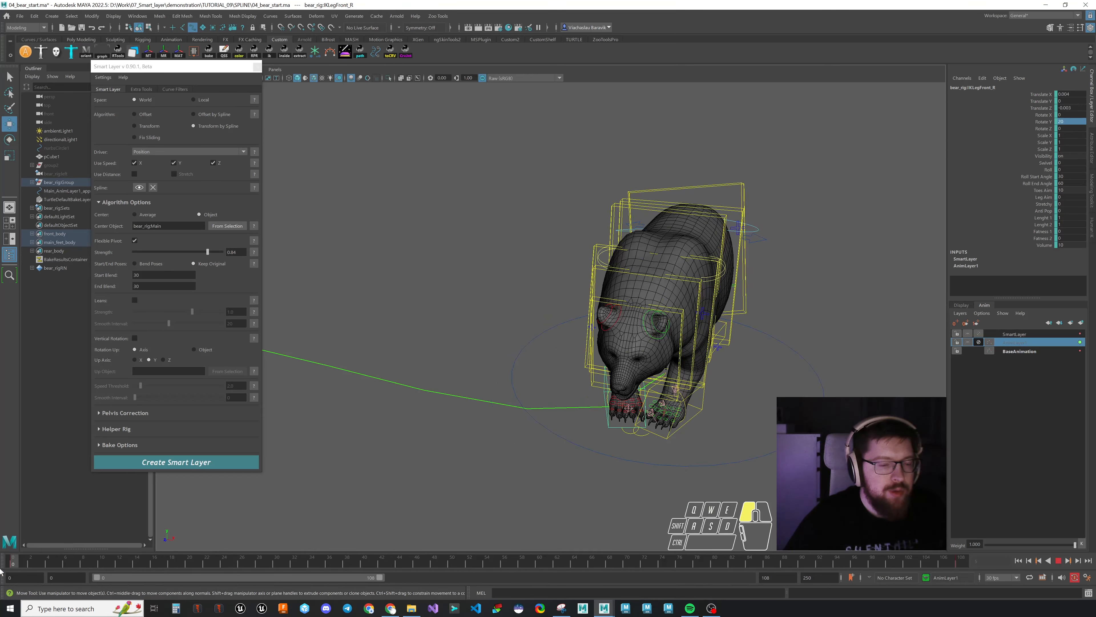
left_click_drag(178, 573, 815, 575)
left_click_drag(816, 575, 847, 575)
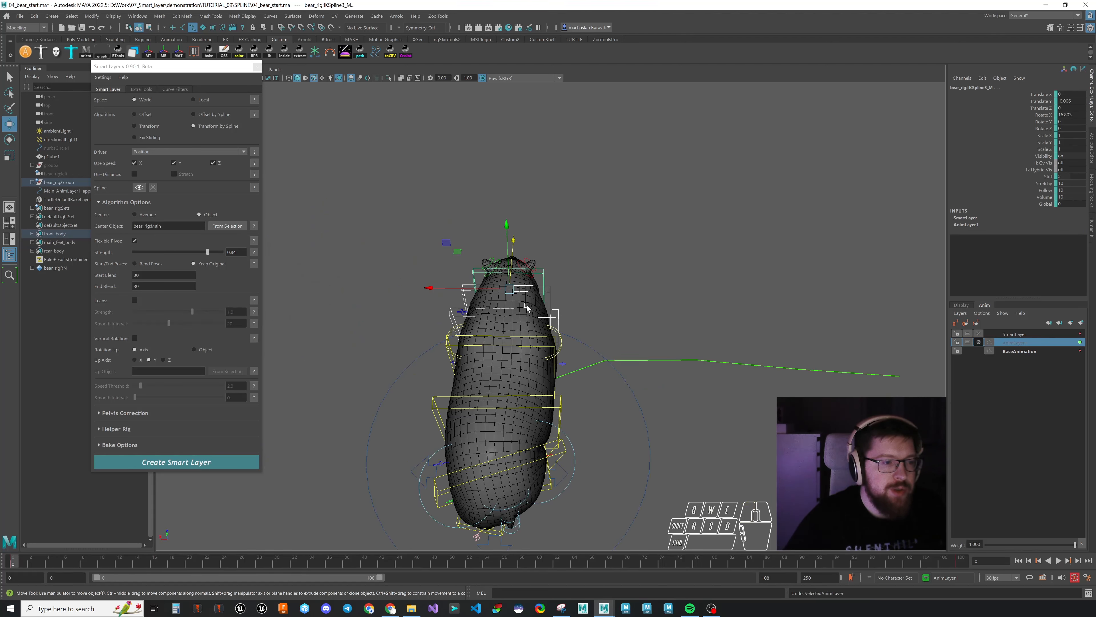
Step: Create a corrective animation layer for the selected front spine controls and shift IKSpline3_M and IKSpline2_M toward the turn at frame 11
left_click(1080, 322)
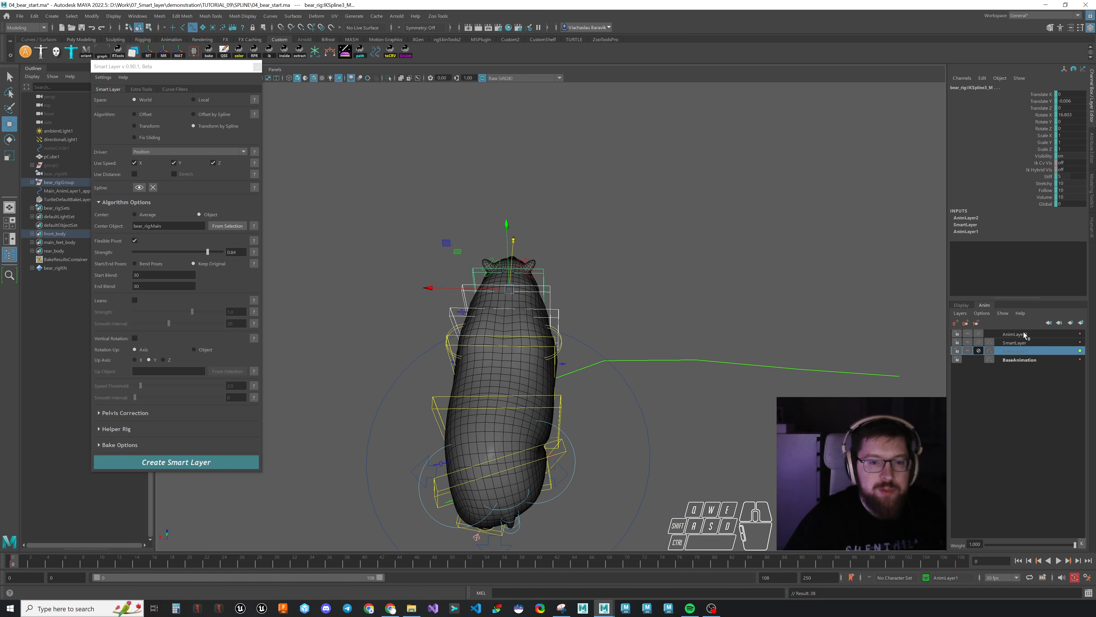
left_click(1023, 335)
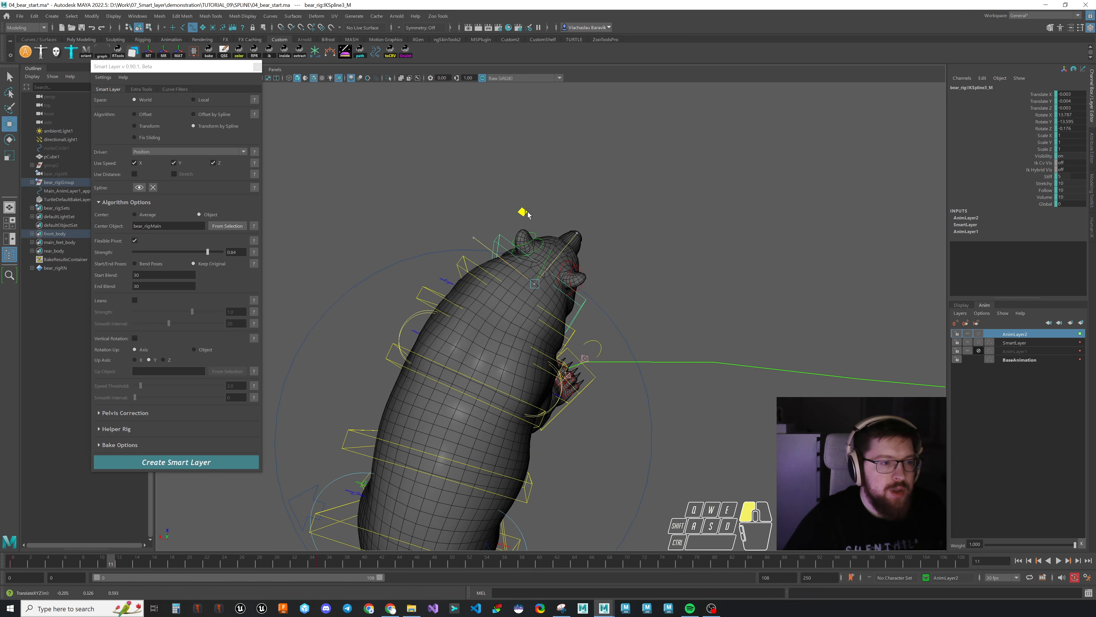
left_click_drag(561, 311, 540, 357)
key("w")
left_click_drag(575, 233, 597, 230)
left_click(534, 283)
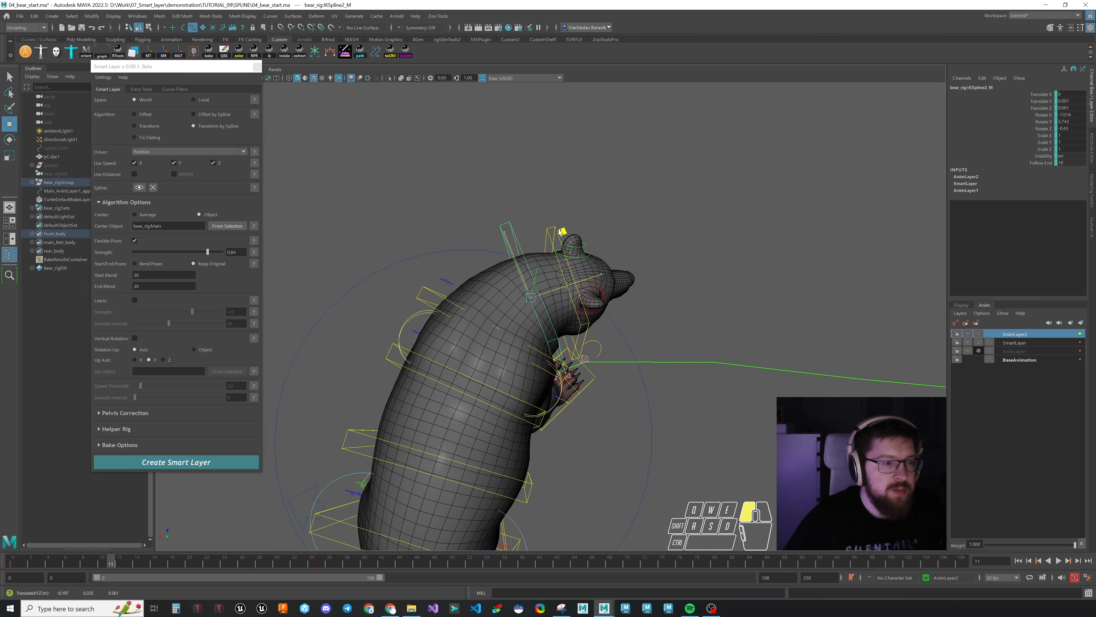
left_click_drag(569, 301, 574, 275)
Step: Rotate the bear's path control joints 1 to 6 together about 37 degrees in Z to curl the path upward and back
left_click_drag(17, 562, 961, 559)
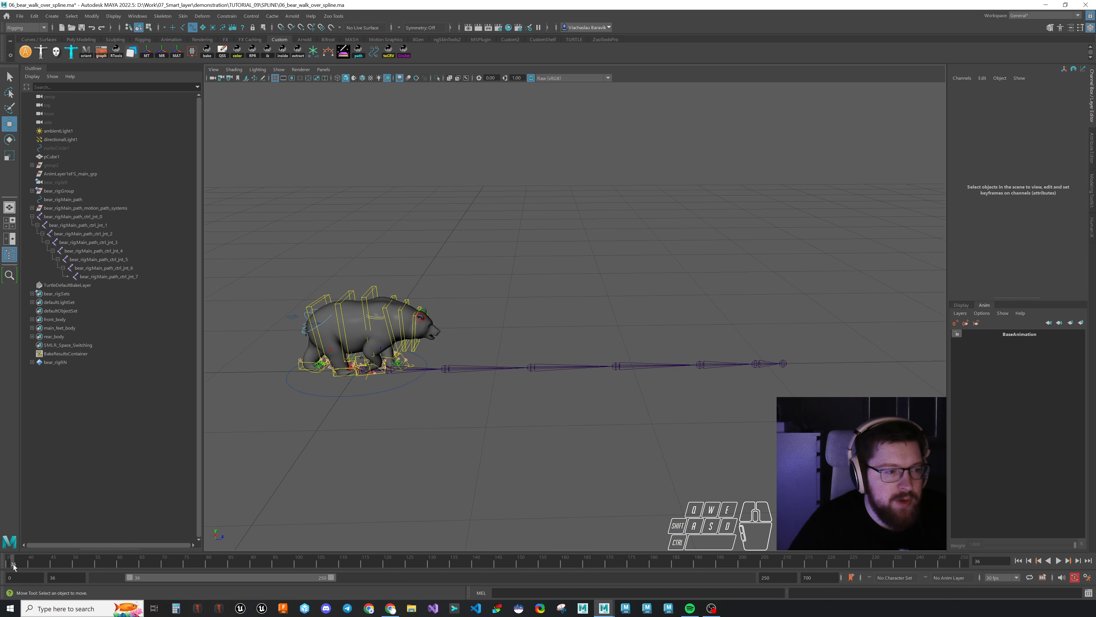
mouse_move(13, 565)
left_mouse_down()
mouse_move(807, 561)
mouse_move(1, 555)
left_mouse_up()
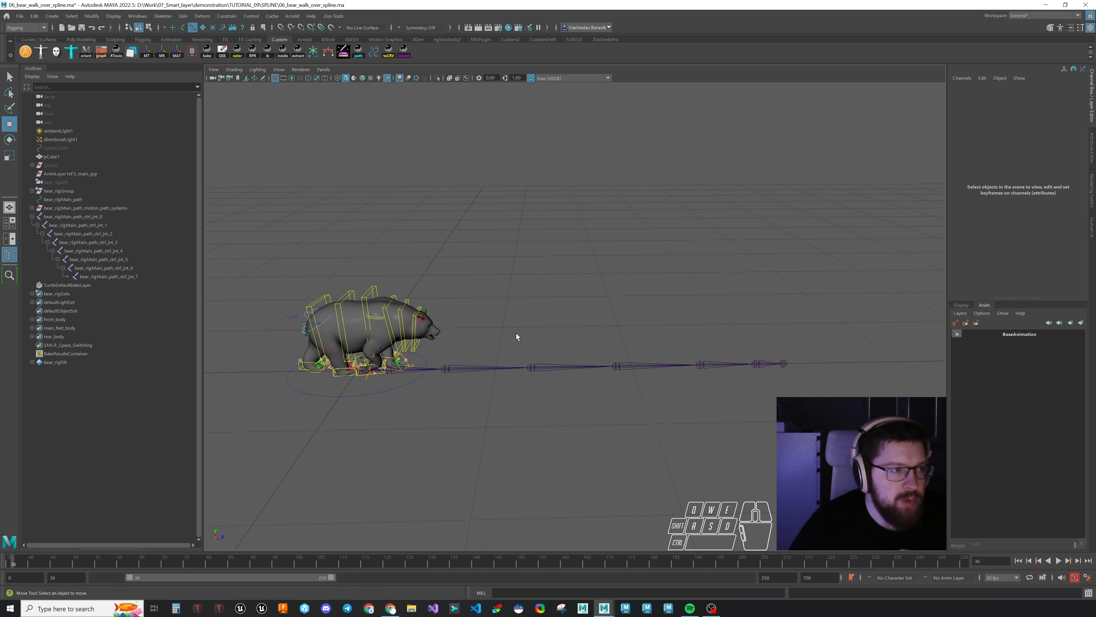
left_click(72, 225)
left_click(107, 269, "shift")
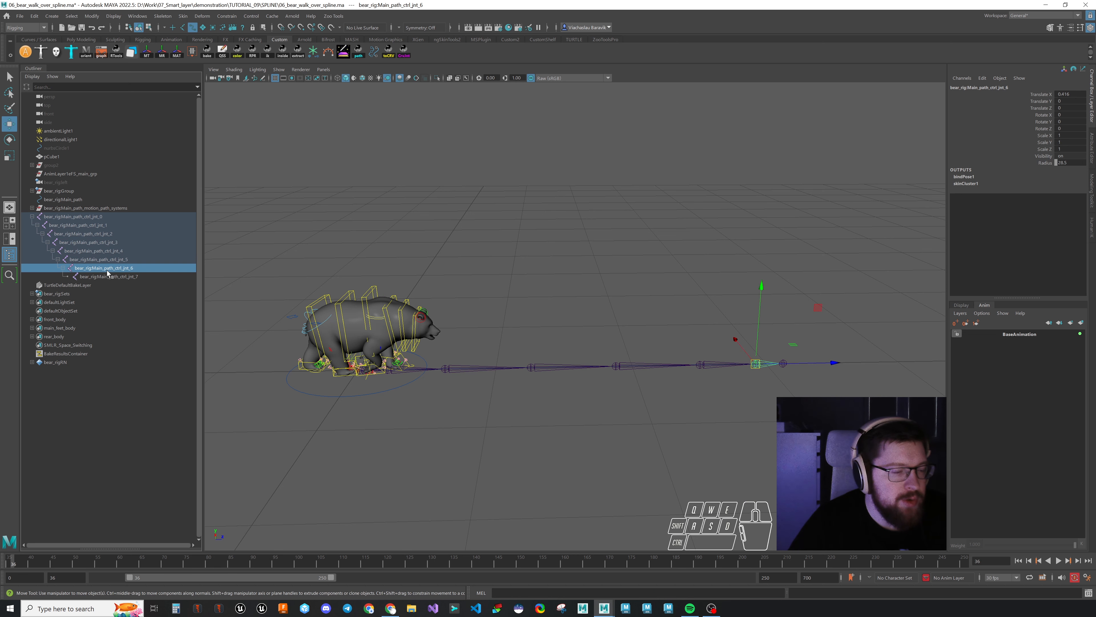
key("e")
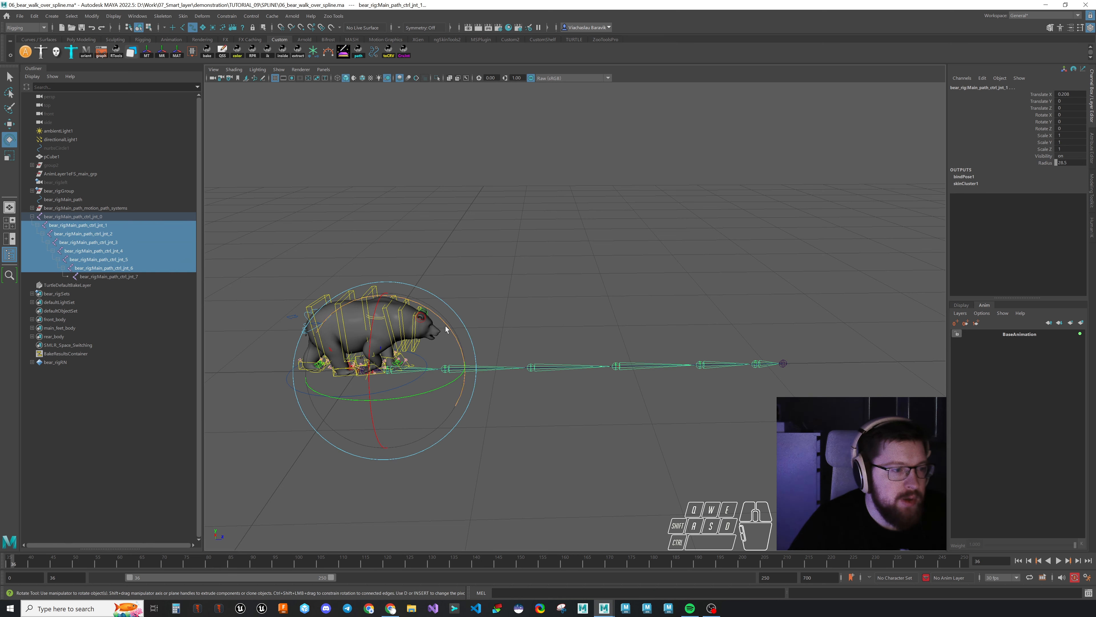
left_click_drag(449, 322, 389, 300)
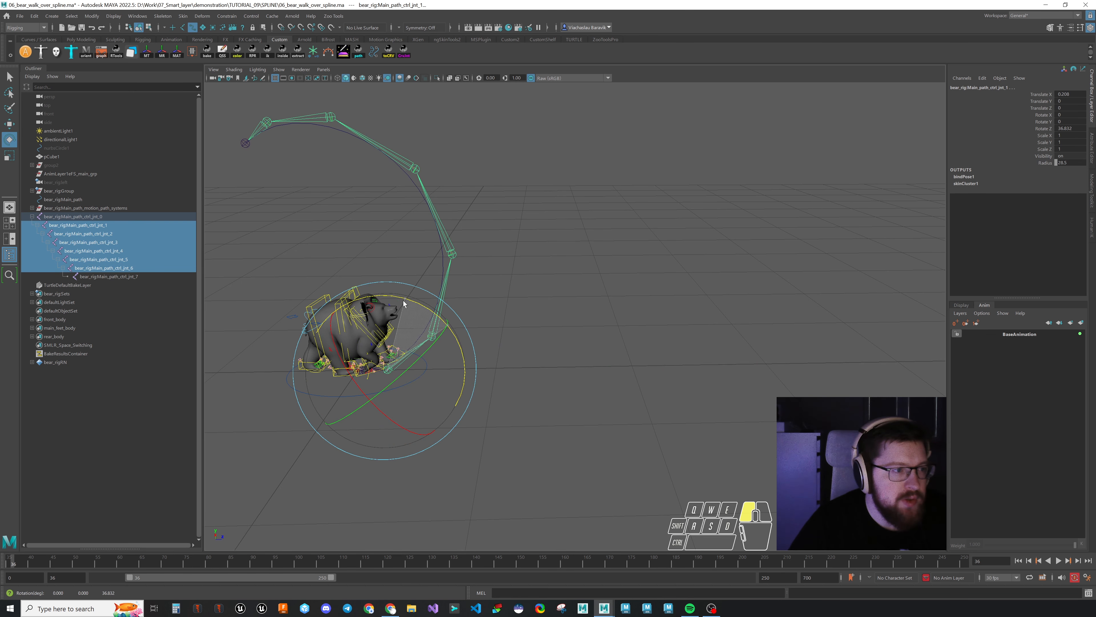
key("w")
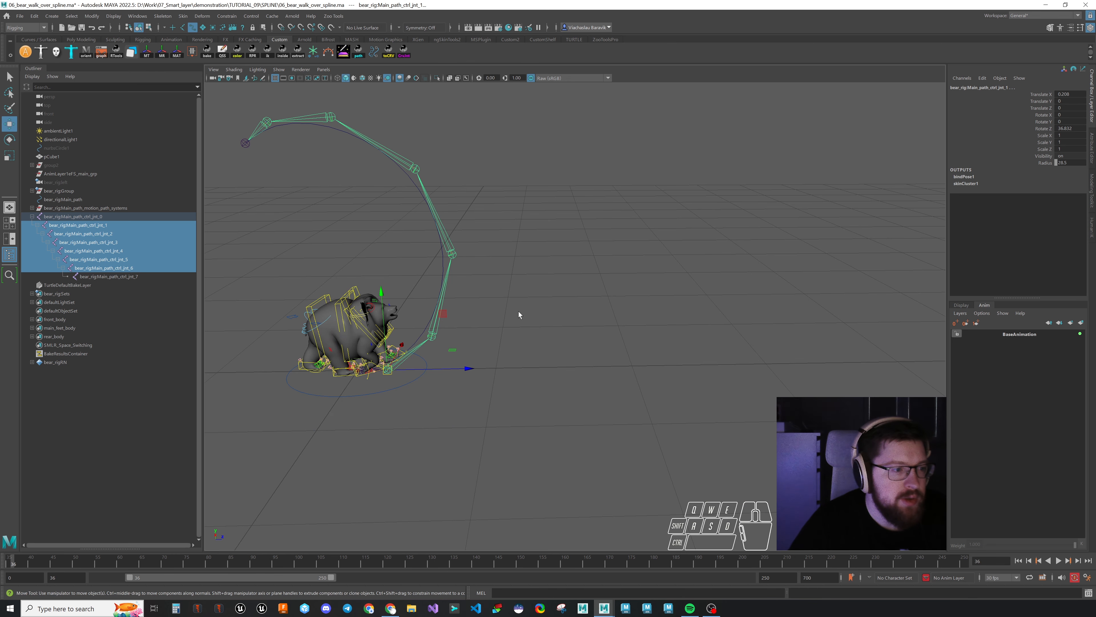
Step: Scrub through the bear's walk up the curled path to examine it following the curve, and return to frame 36
middle_click_drag(518, 314, 558, 346, "alt")
left_click(497, 391)
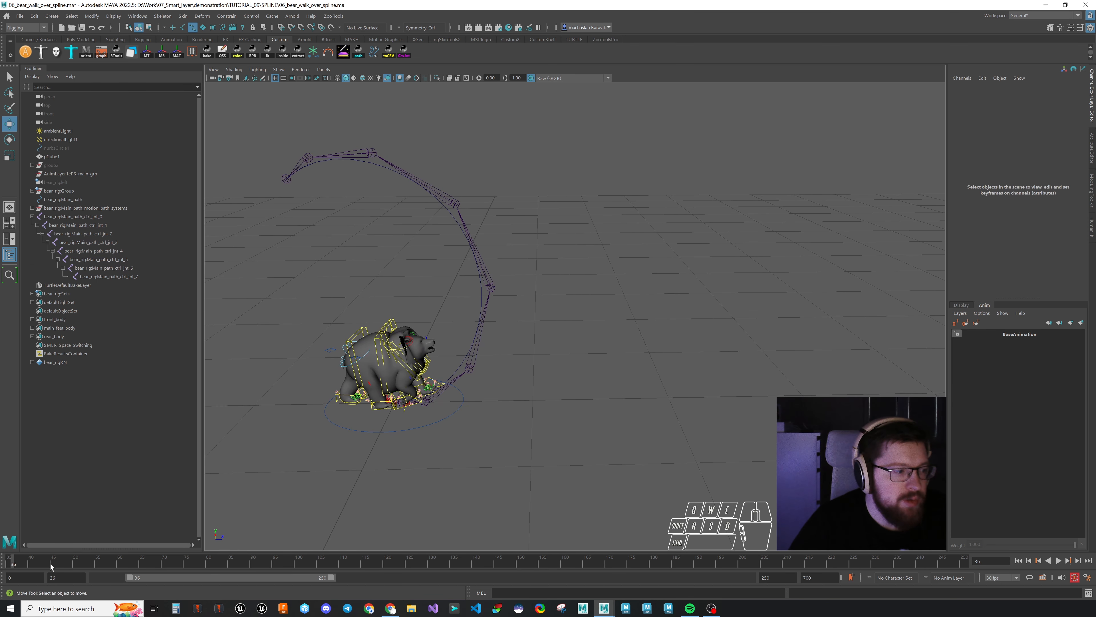
left_click_drag(51, 566, 692, 561)
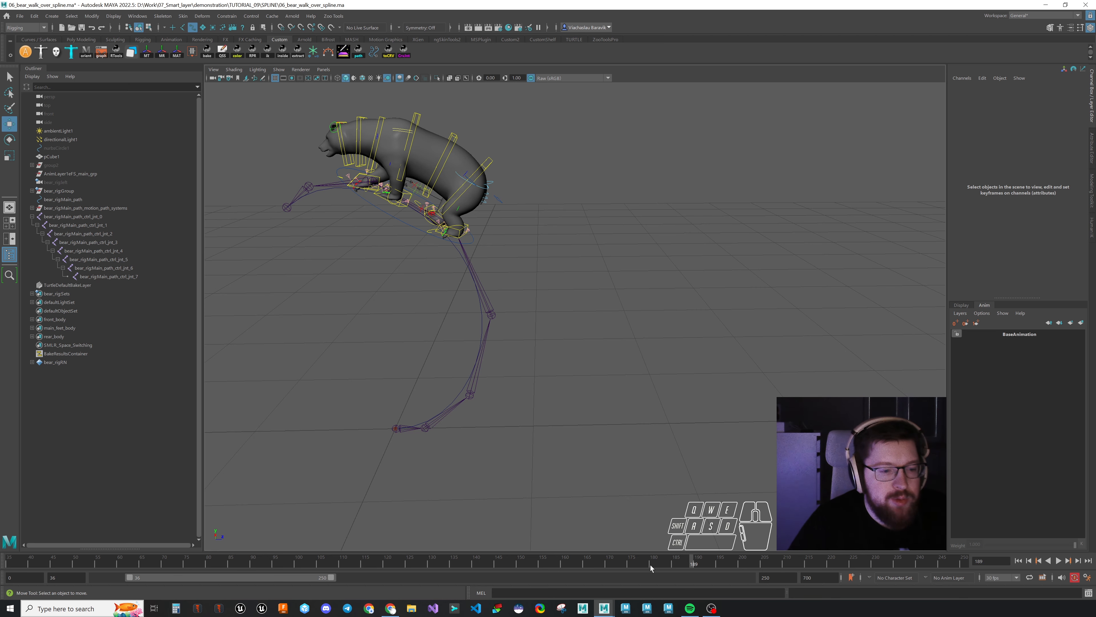
left_click_drag(651, 567, 6, 551)
key("w")
middle_click_drag(505, 456, 498, 447, "alt")
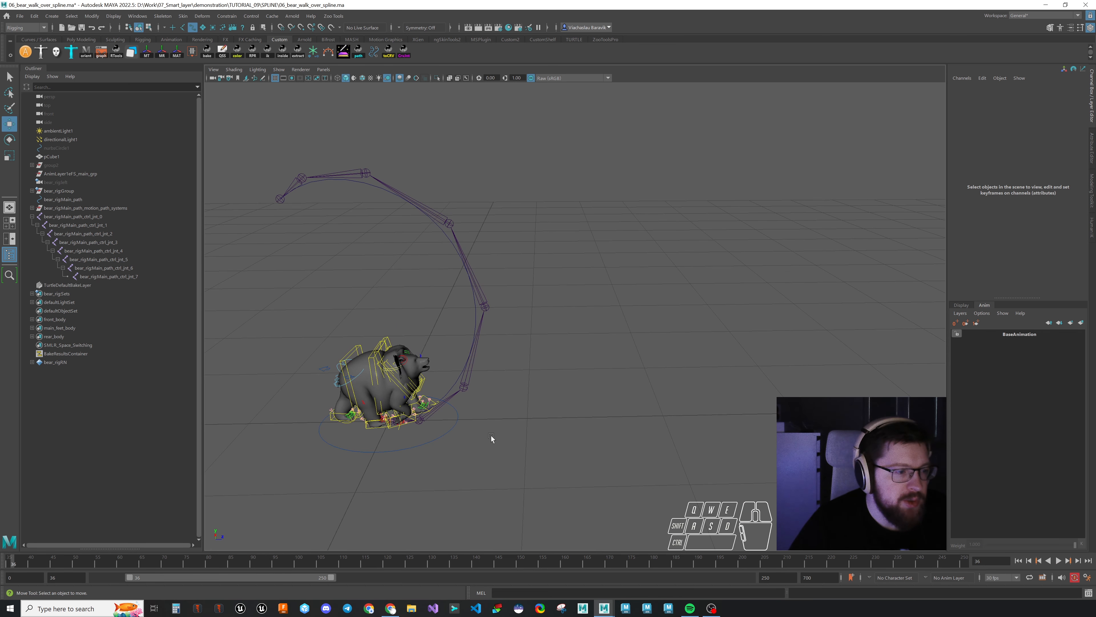
Step: Undo the bear's curled motion path setup and return to the straight spline rig
key("ctrl+z")
key("ctrl+z")
key("ctrl+z")
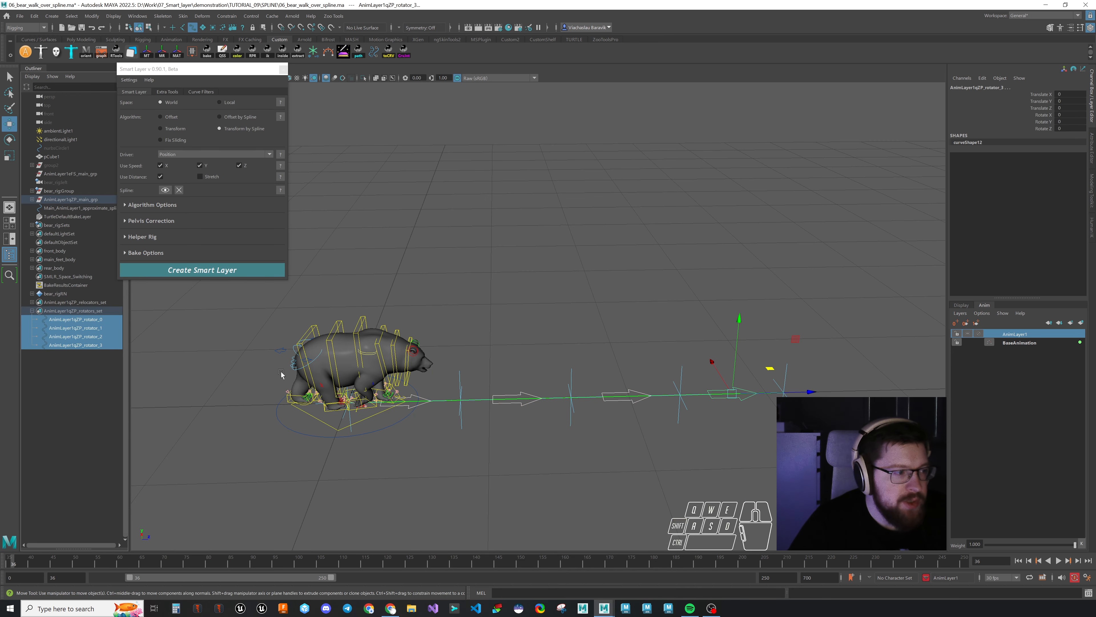
Step: Rotate the four spline rotators together about 50 degrees in Z to curl the spline upward, and create a Transform by Spline Smart Layer
key("e")
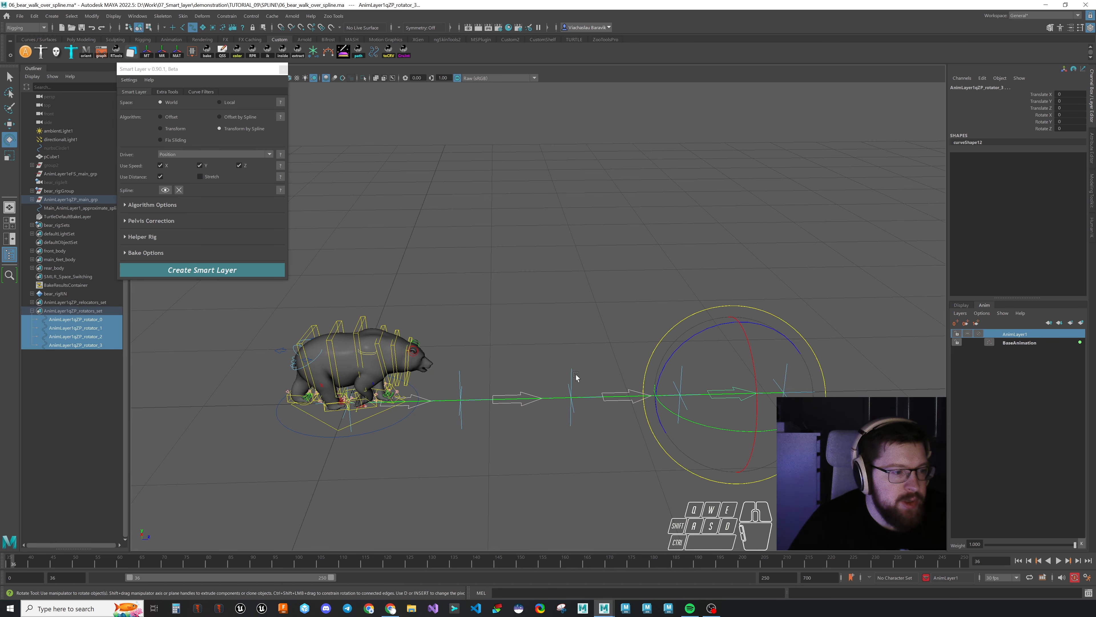
left_click_drag(673, 348, 553, 363)
key("w")
left_click_drag(233, 69, 200, 80)
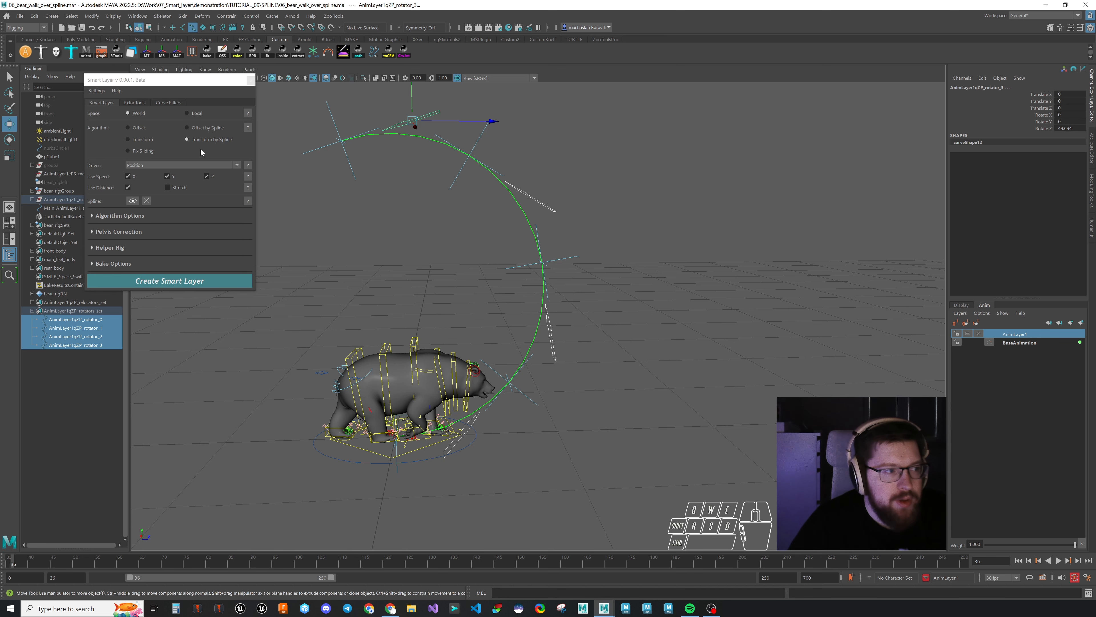
left_click(190, 283)
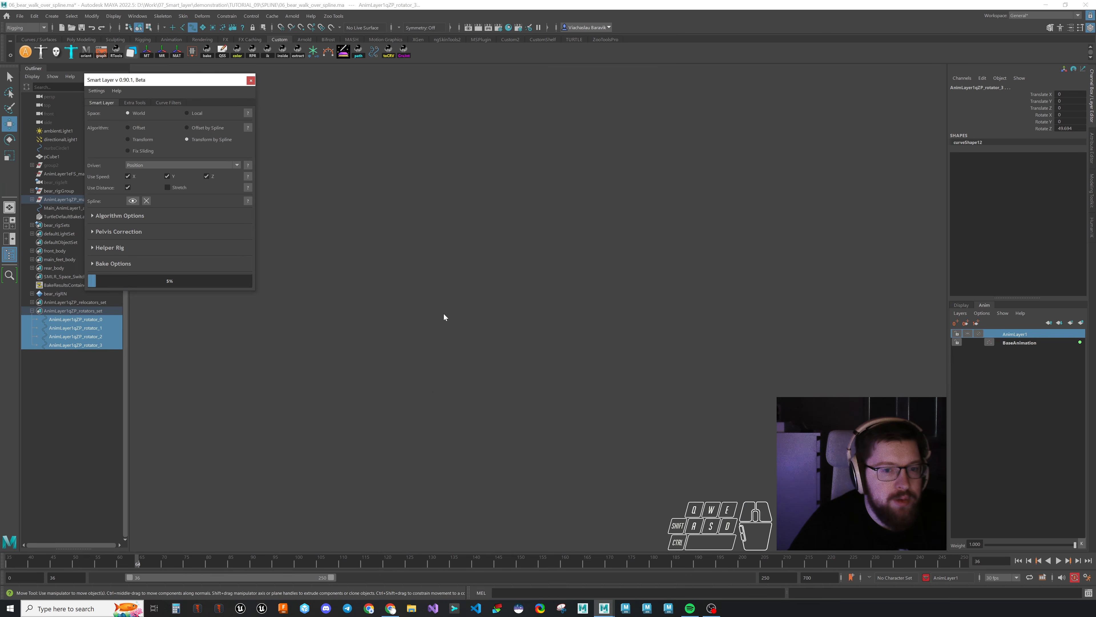
Step: Play the bear's walk up the curled spline to examine how the body and feet follow it, and return to frame 36
key("alt+v")
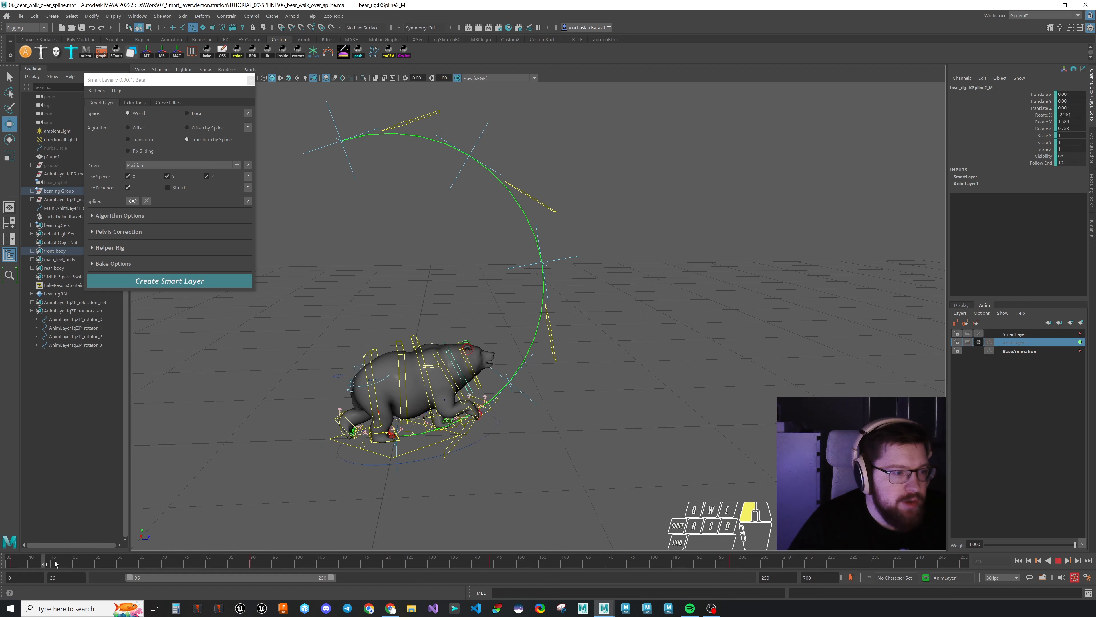
key("Escape")
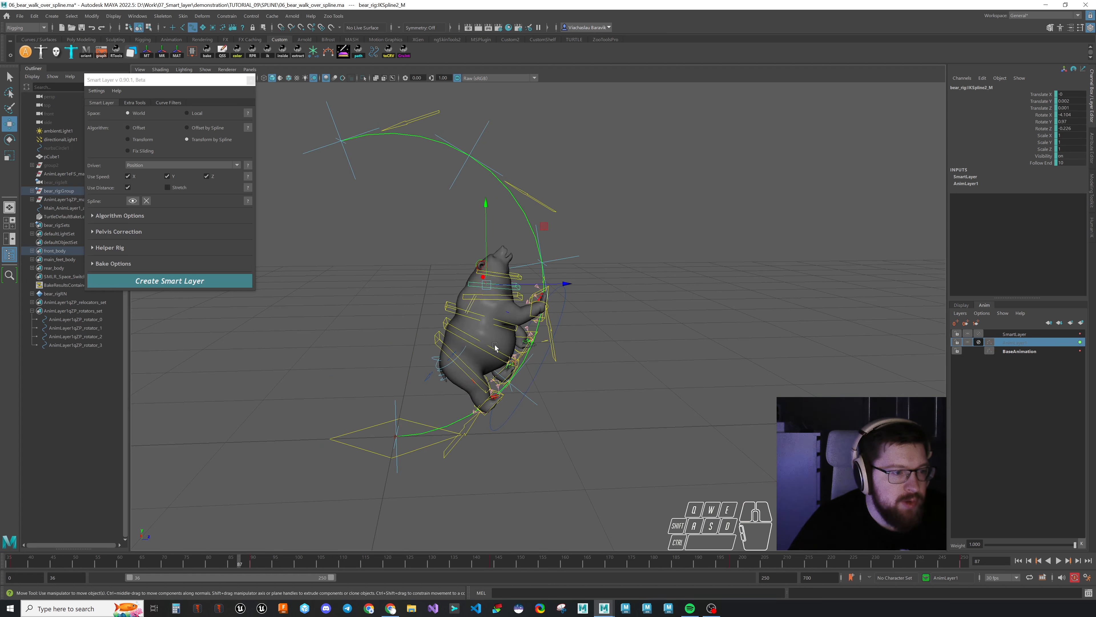
key("alt+shift+v")
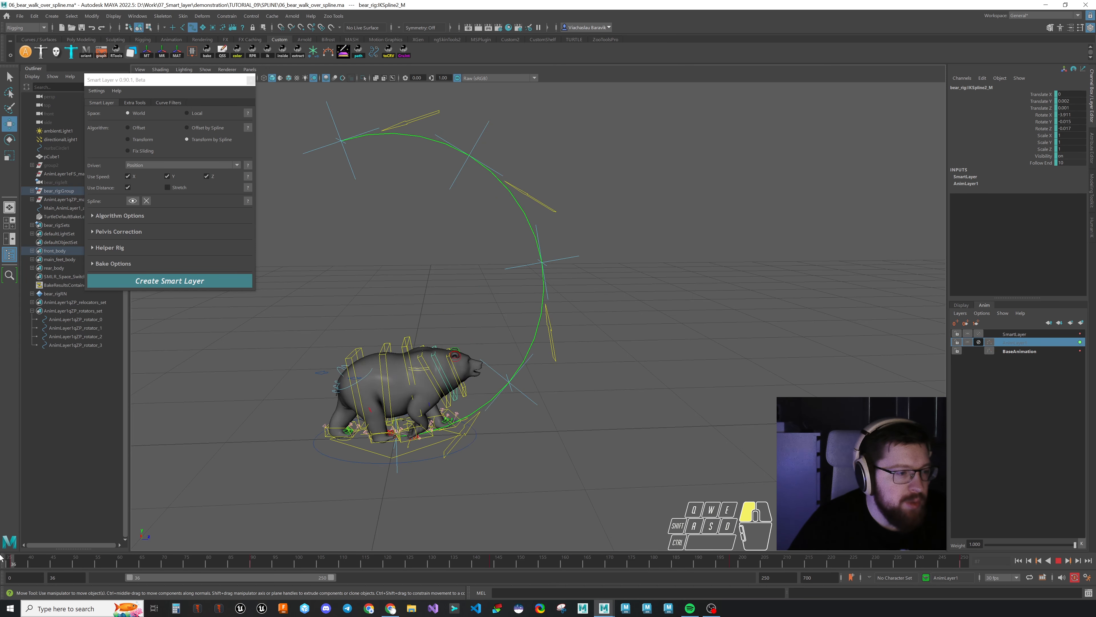
Step: Create a locator at the bear's Main control, group it, and parent-constrain the group to Main
left_click(426, 462)
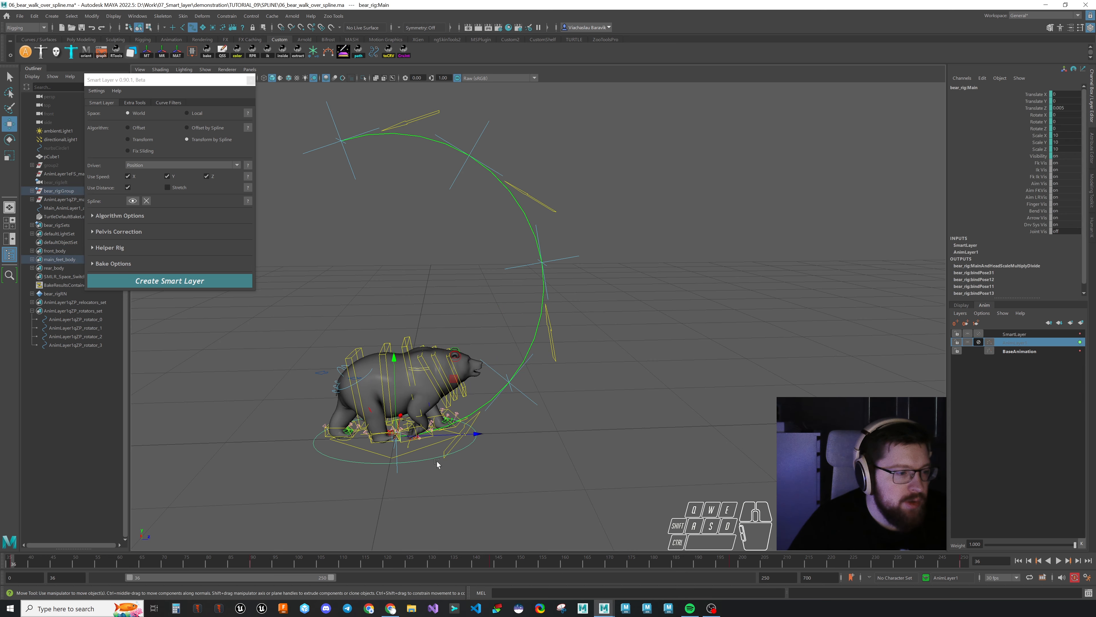
scroll(466, 436, "up", 2)
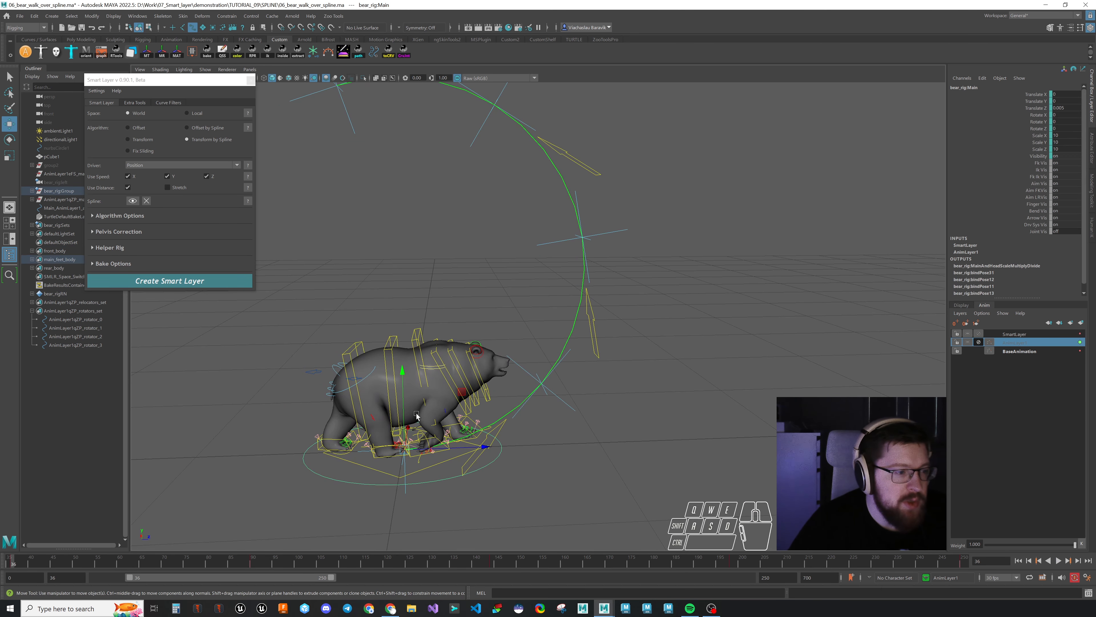
left_click(313, 52)
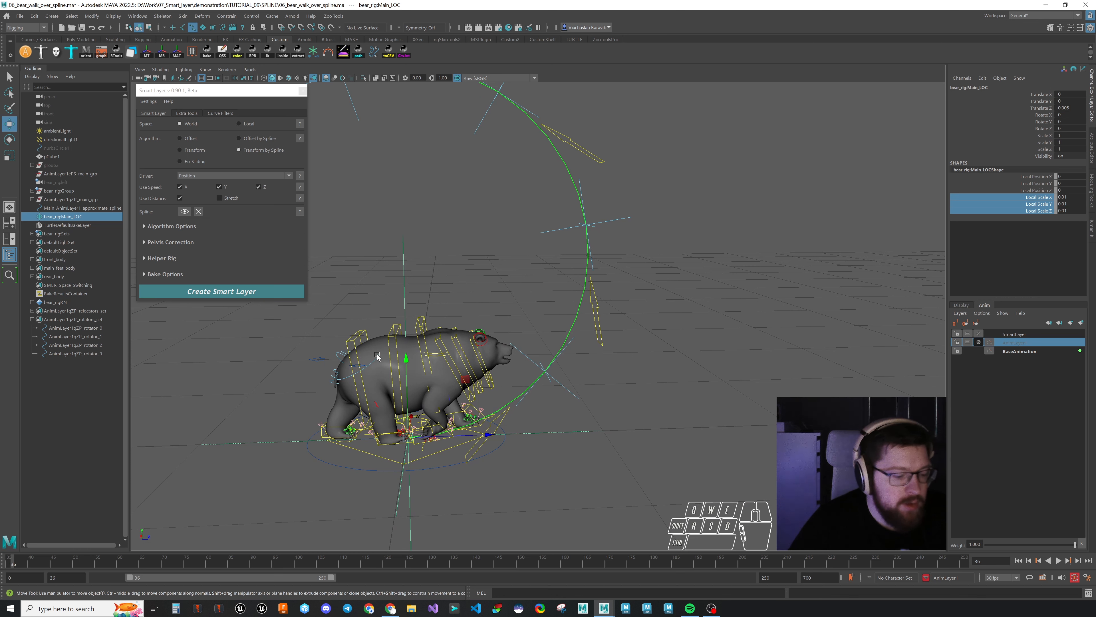
key("ctrl+g")
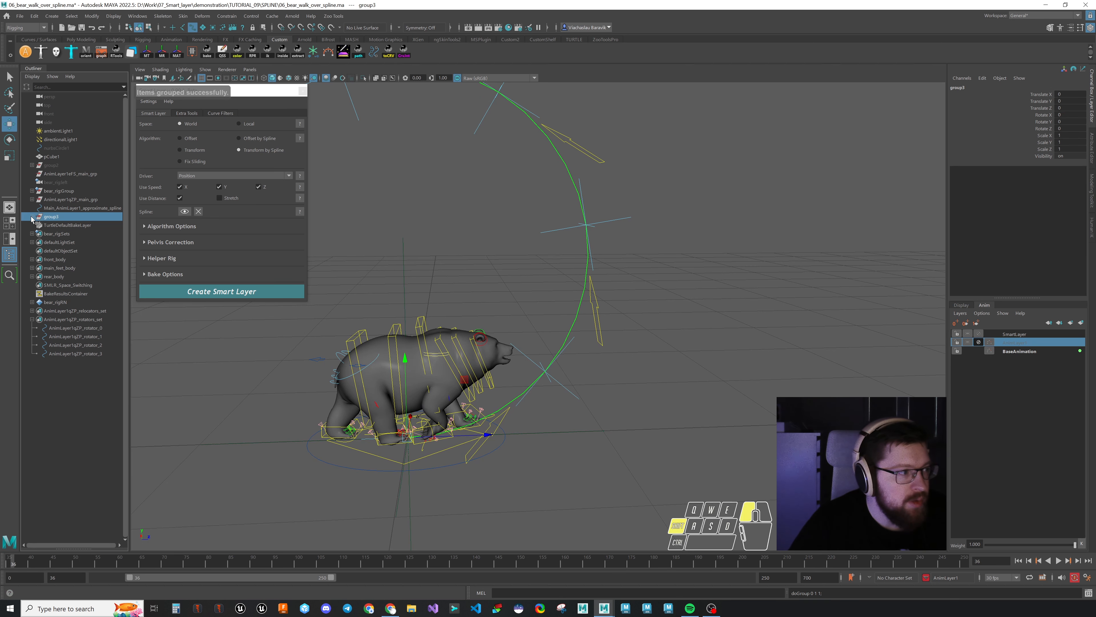
left_click(32, 217)
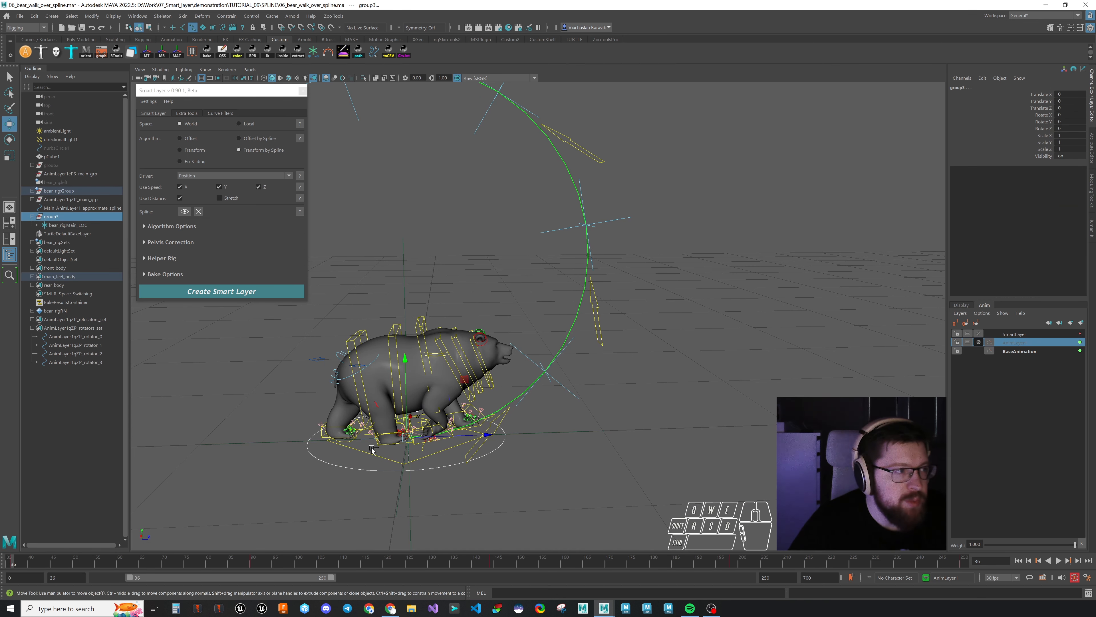
left_click(227, 16)
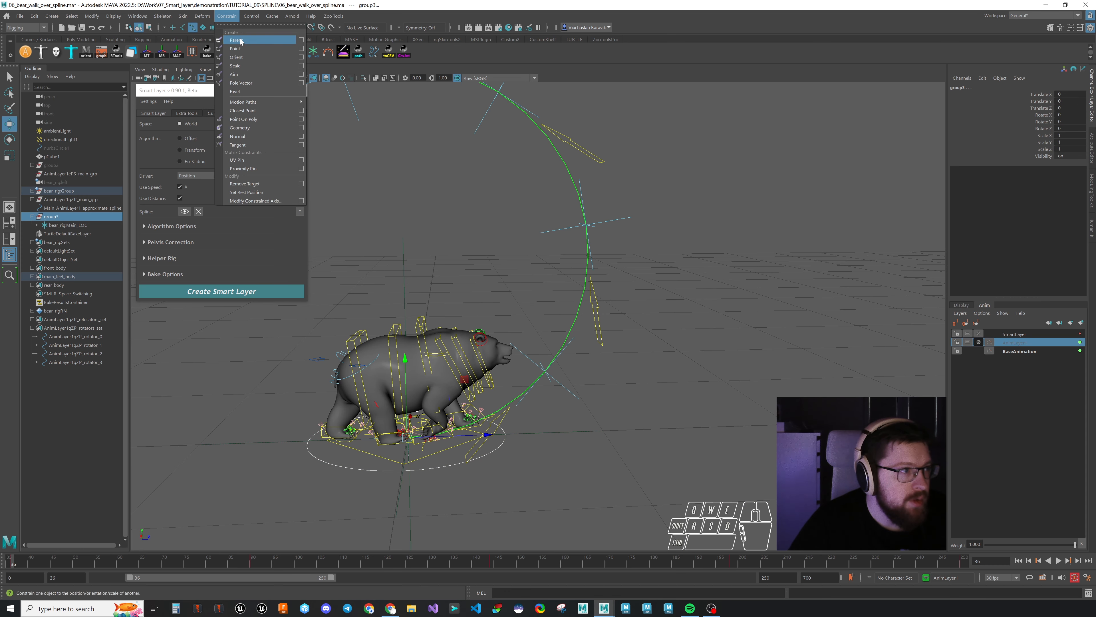
left_click(240, 39)
Step: Raise the bear_rig:Main_LOC locator 0.4 units in Y, and mute the existing SmartLayer while making AnimLayer1 active again
key("Down")
left_click_drag(405, 386, 403, 310)
left_click(978, 333)
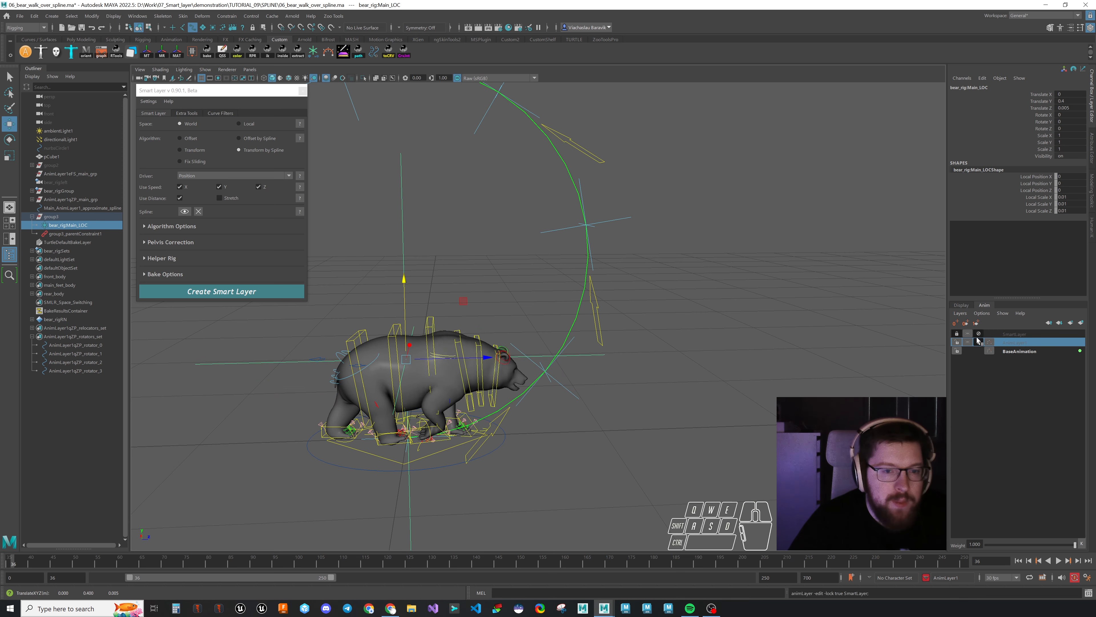
left_click(979, 340)
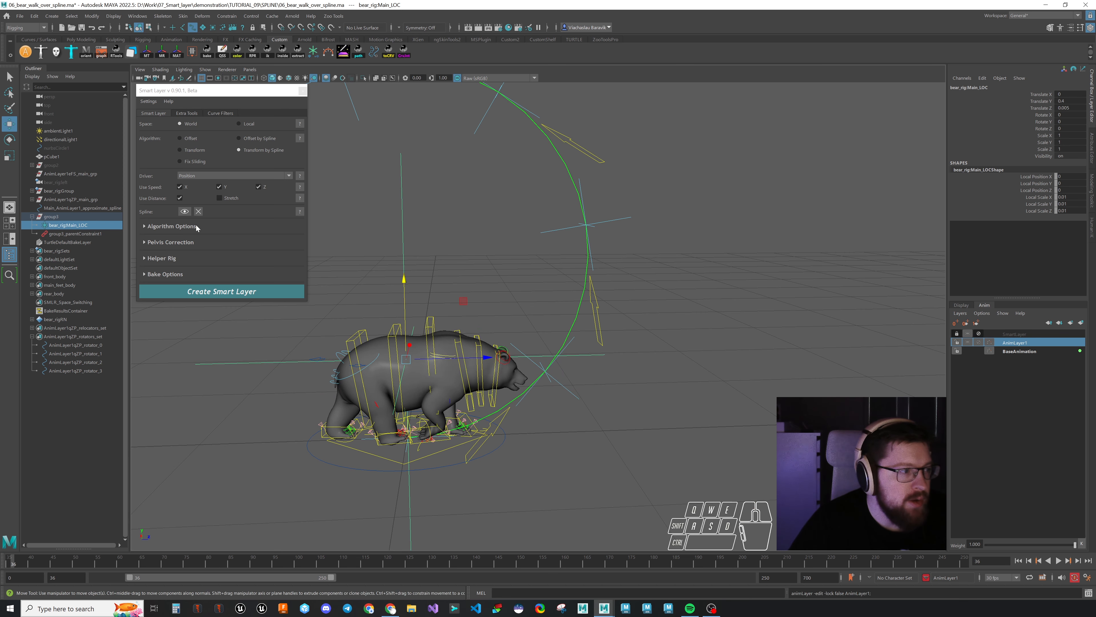
Step: Use the selected bear_rig:Main_LOC as the center object and create another Transform by Spline Smart Layer
left_click(172, 226)
left_click(267, 250)
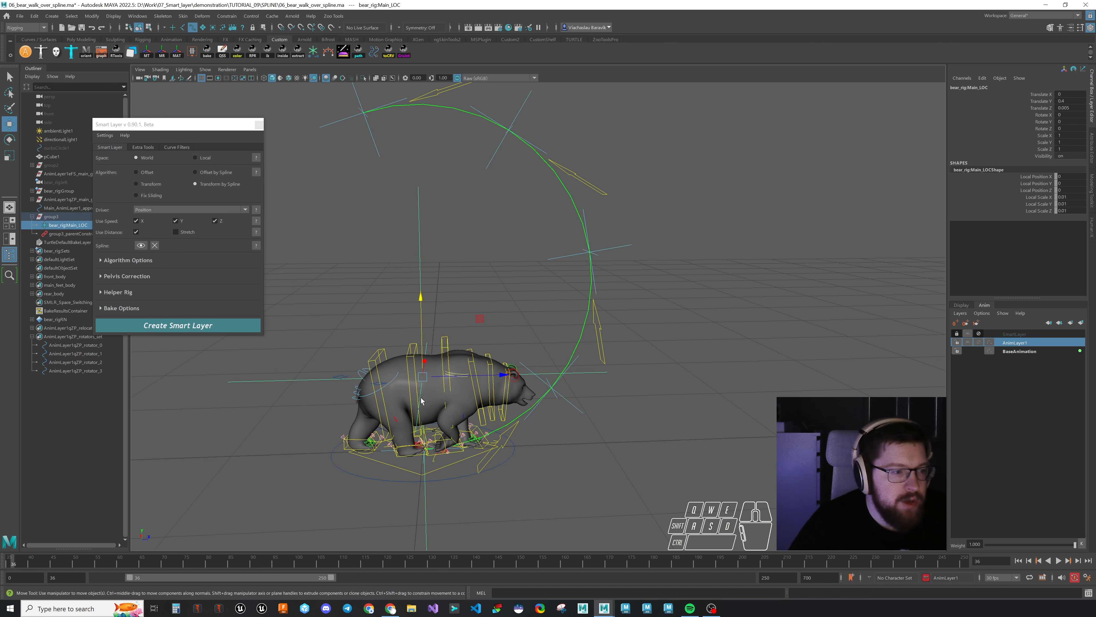
left_click(178, 326)
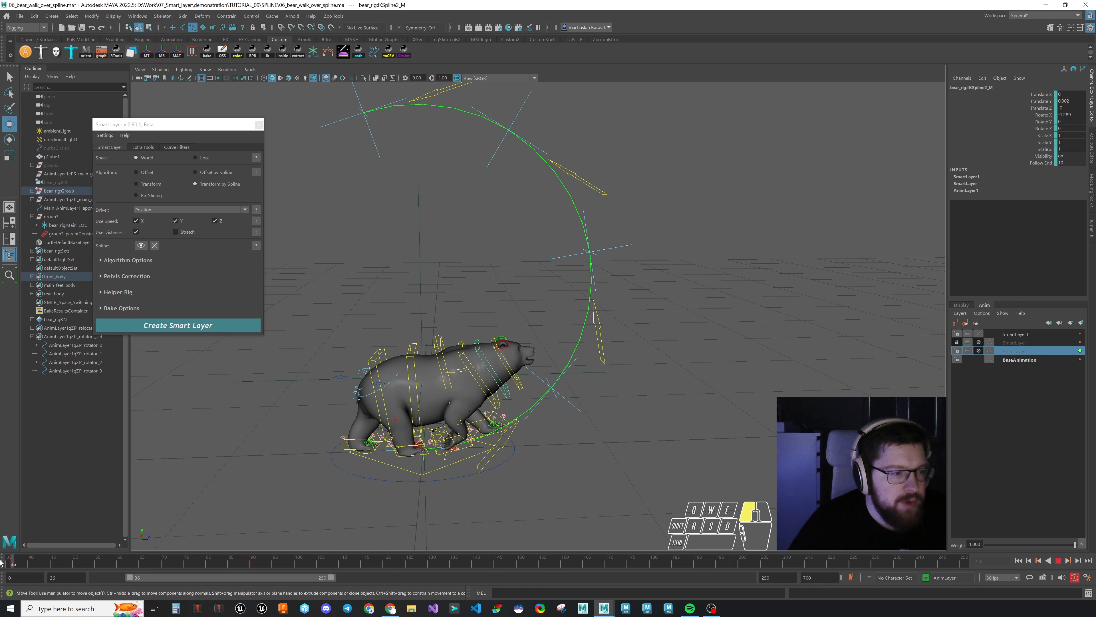
Step: Scrub the bear's walk up the curled spline to examine the bend around the raised center, and review the Smart Layer's algorithm options
left_click_drag(9, 561, 267, 559)
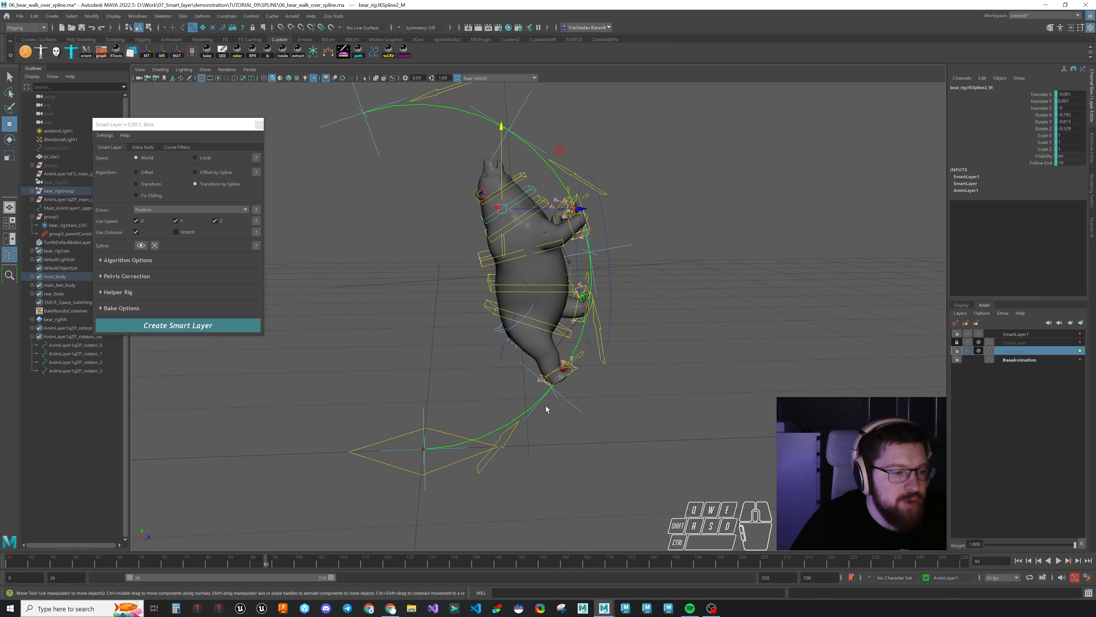
left_click_drag(29, 561, 308, 561)
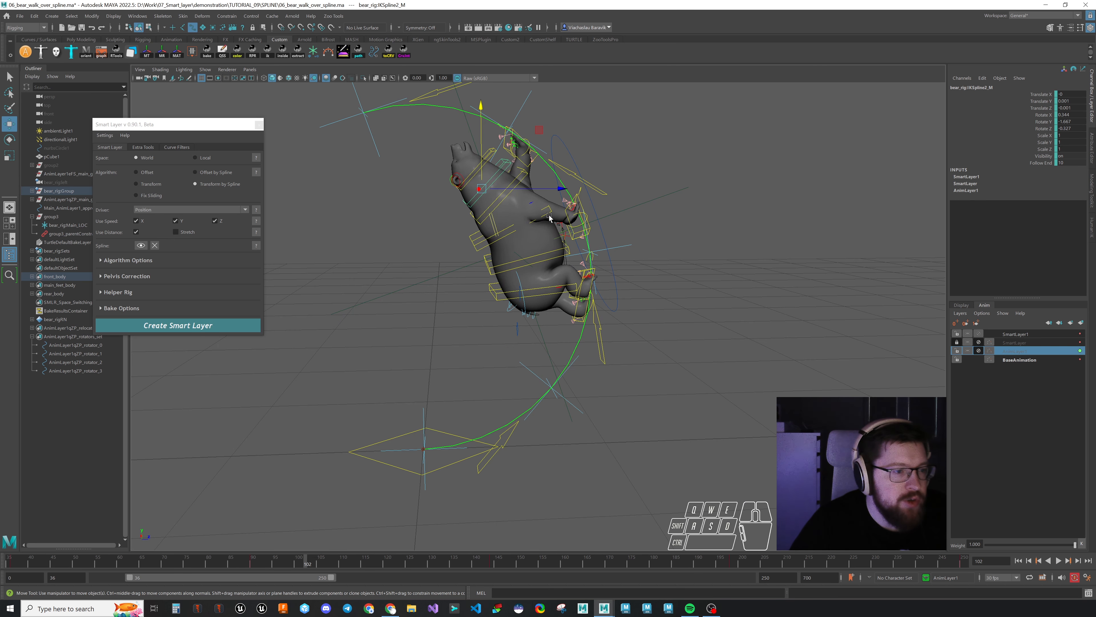
left_click_drag(310, 564, 98, 562)
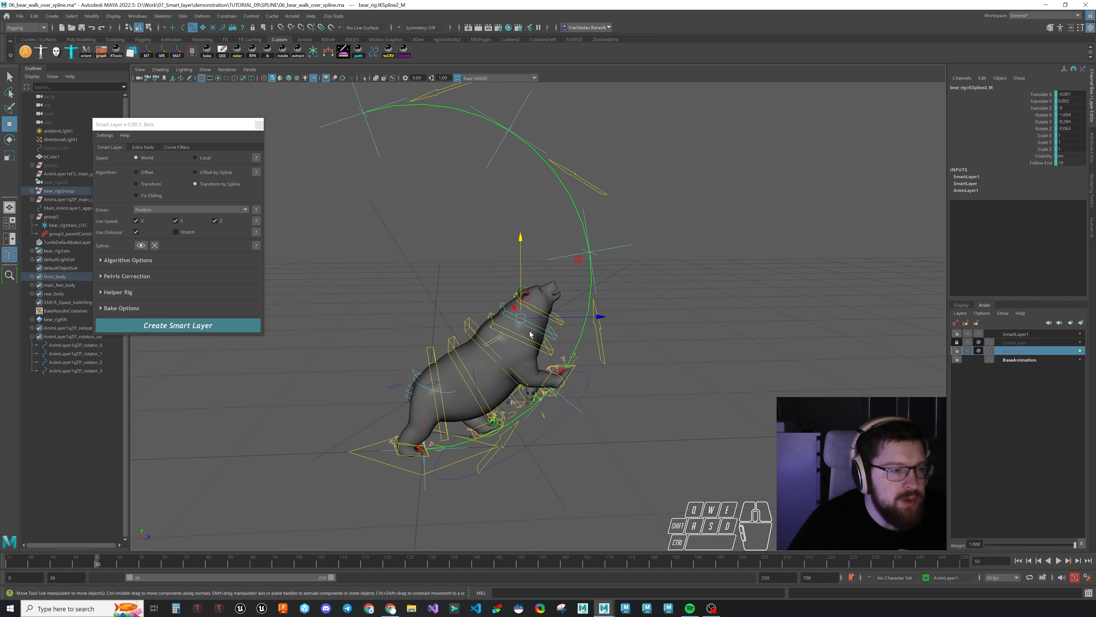
left_click(143, 263)
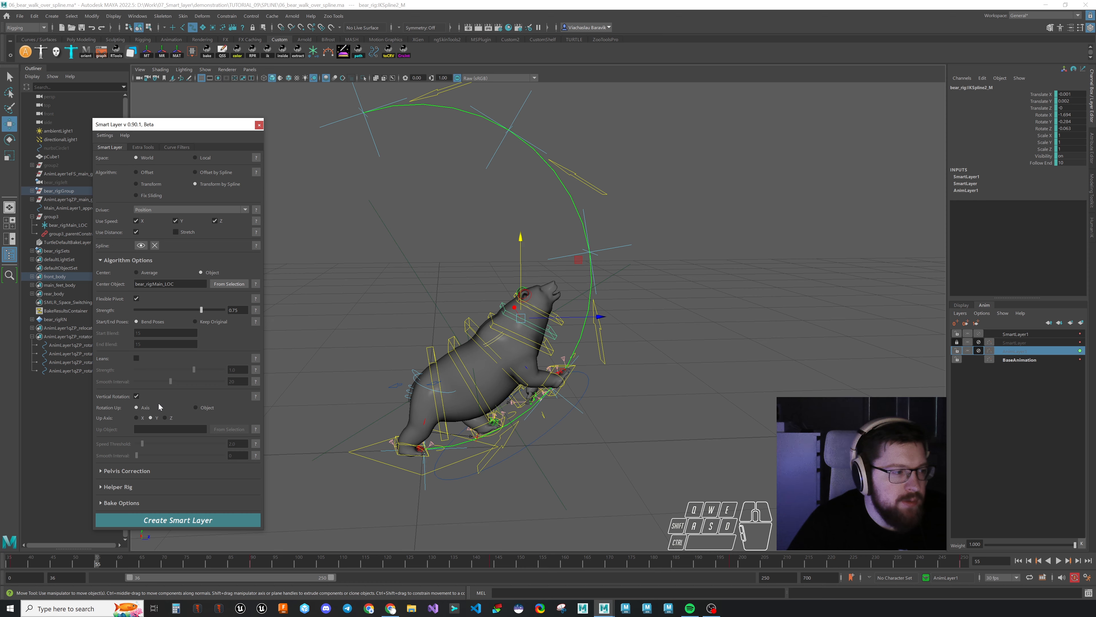
left_click(128, 260)
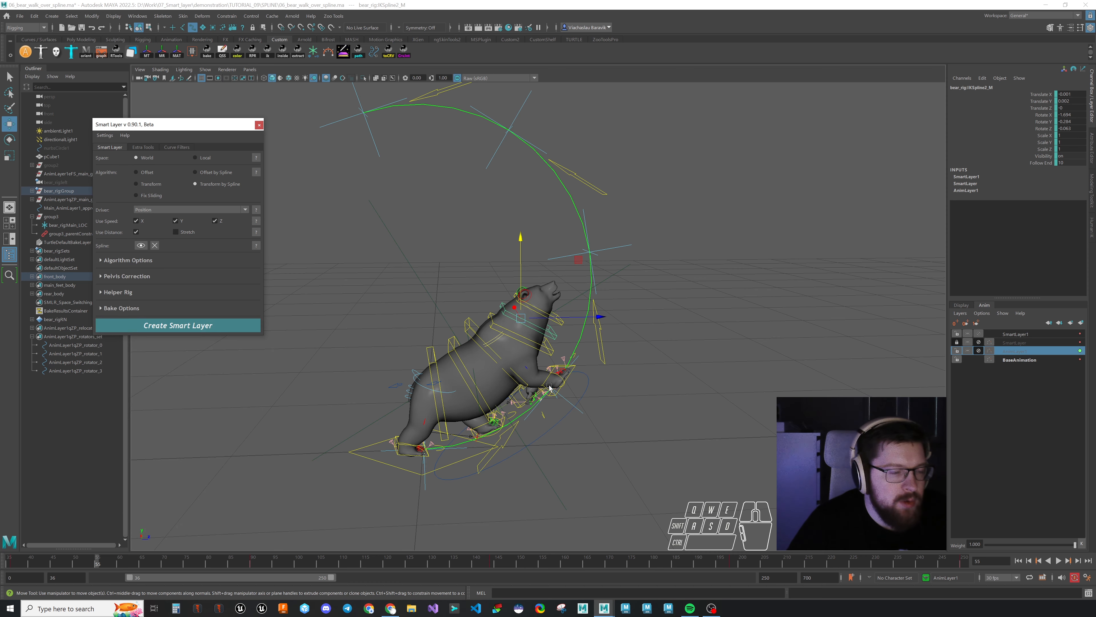
Step: Switch to the browser's Wikipedia article on Bézier curves and look through its higher-order curve constructions
key("alt+Tab")
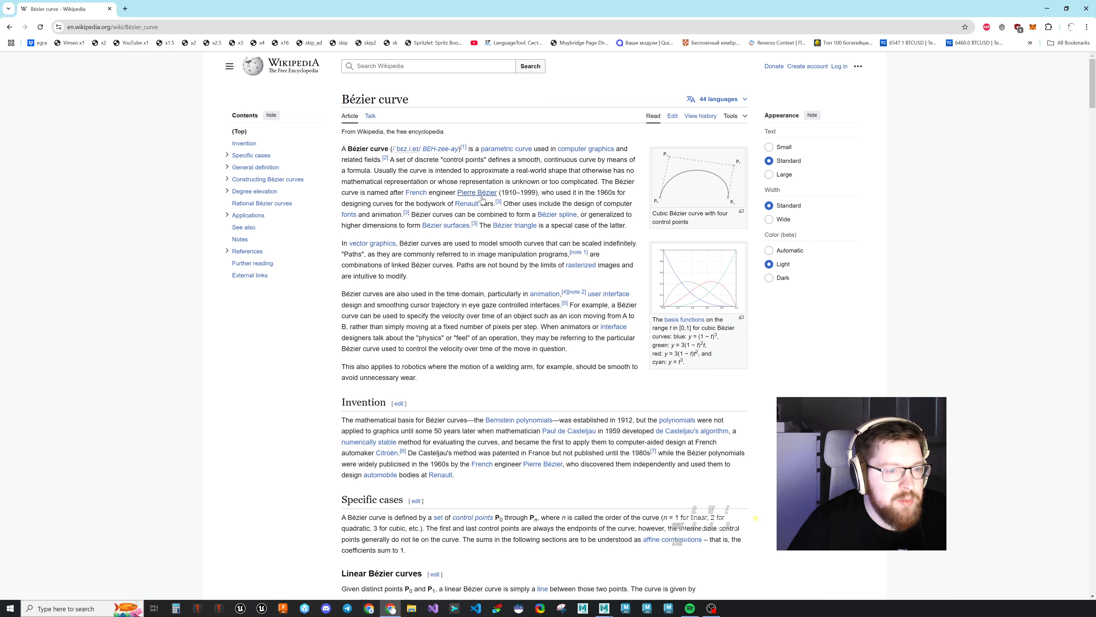
scroll(485, 205, "down", 20)
scroll(484, 205, "down", 9)
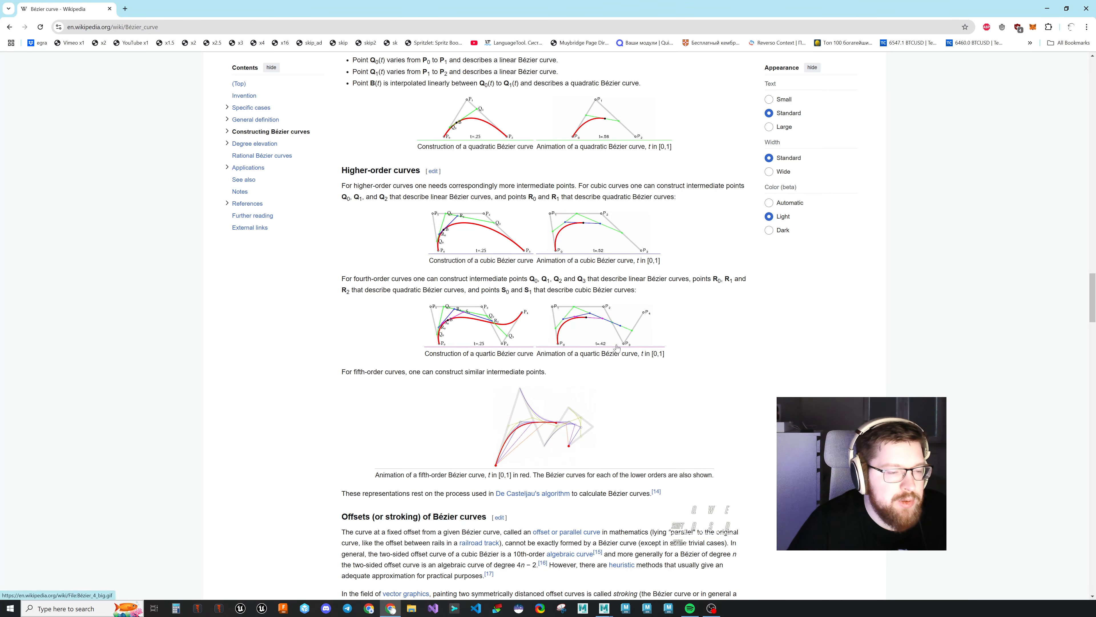
scroll(559, 409, "down", 1)
scroll(560, 409, "down", 20)
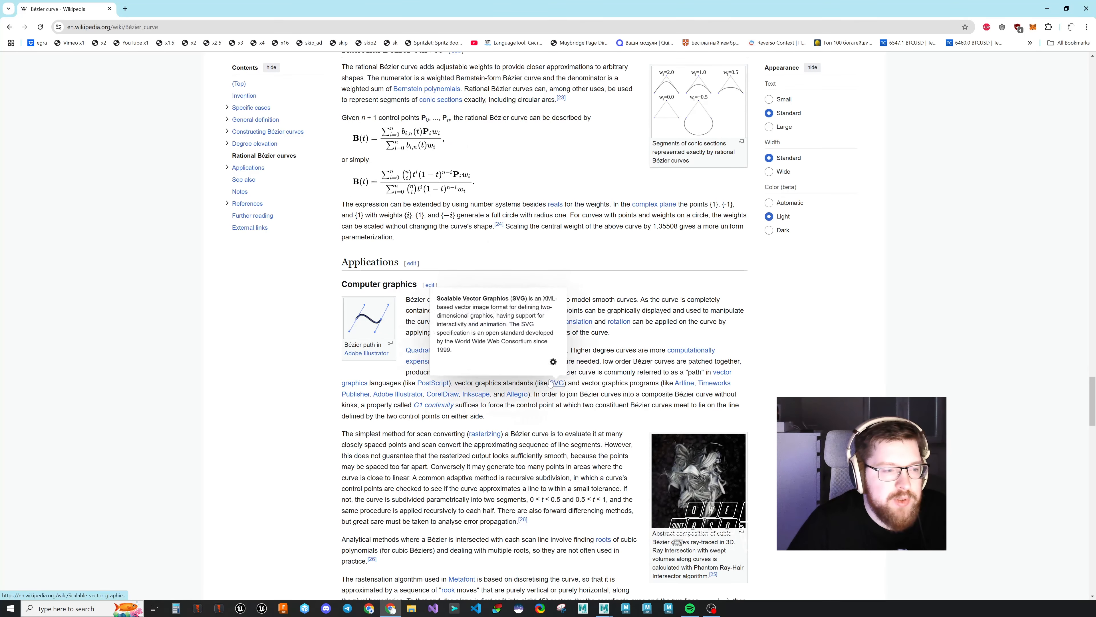
scroll(557, 384, "down", 3)
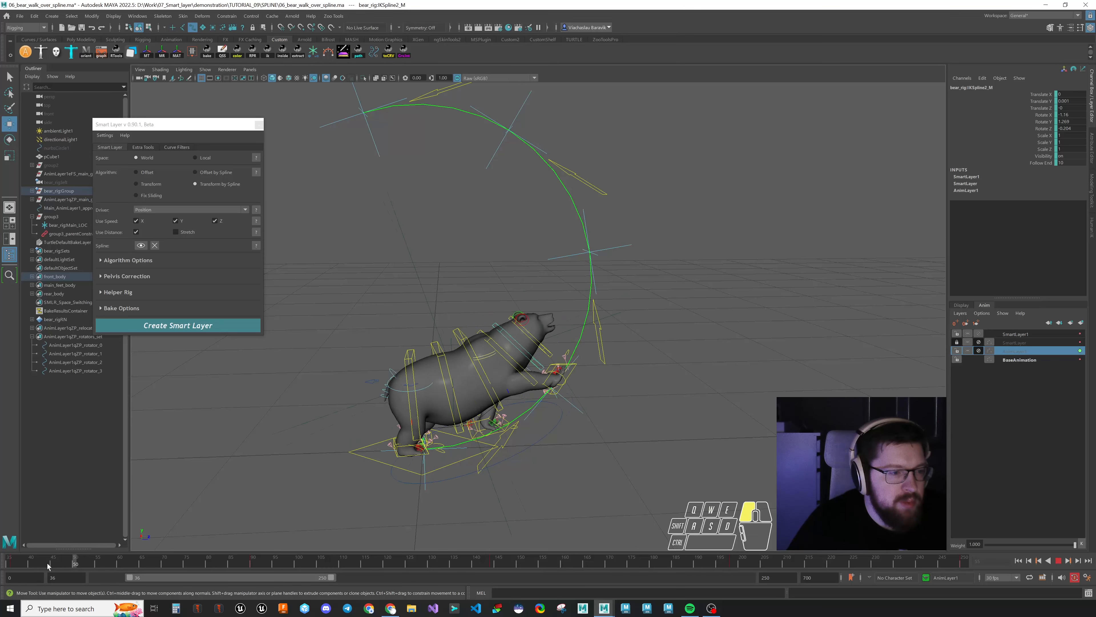
Step: Return to Maya at frame 36 and rotate the second spline rotator about -99 degrees in Y to turn the straight spline sharply sideways
left_click_drag(48, 566, 11, 565)
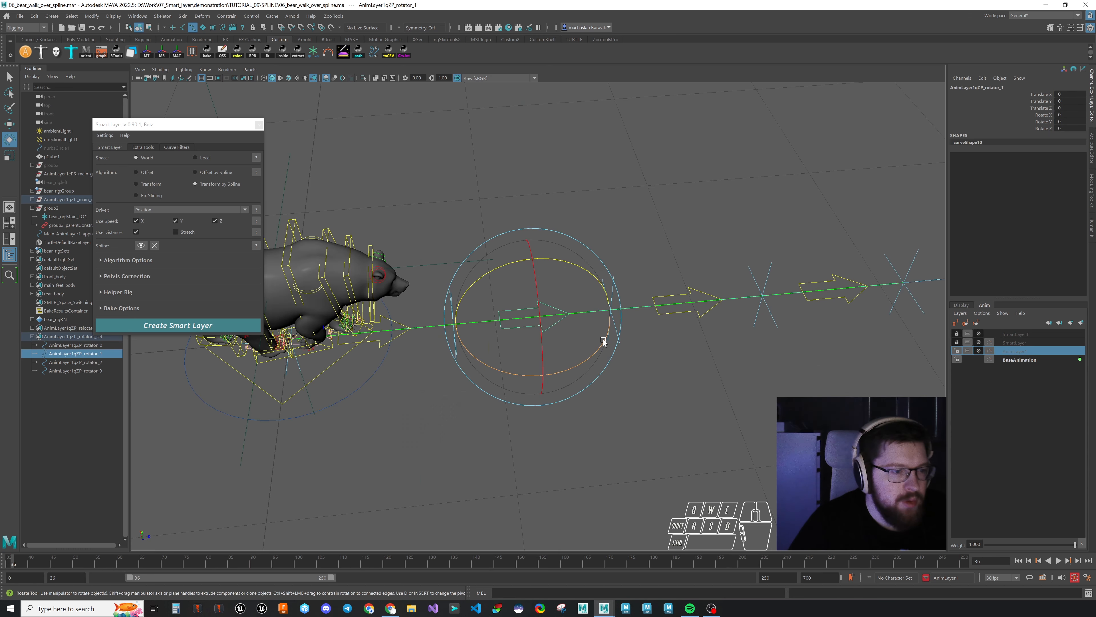
left_click_drag(608, 334, 497, 372)
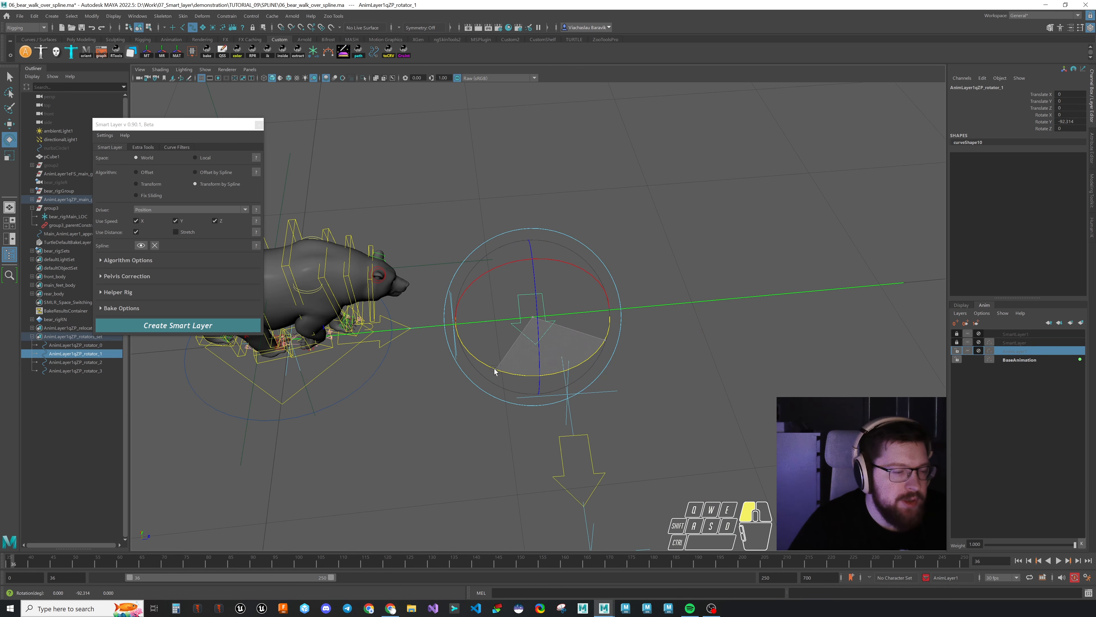
key("w")
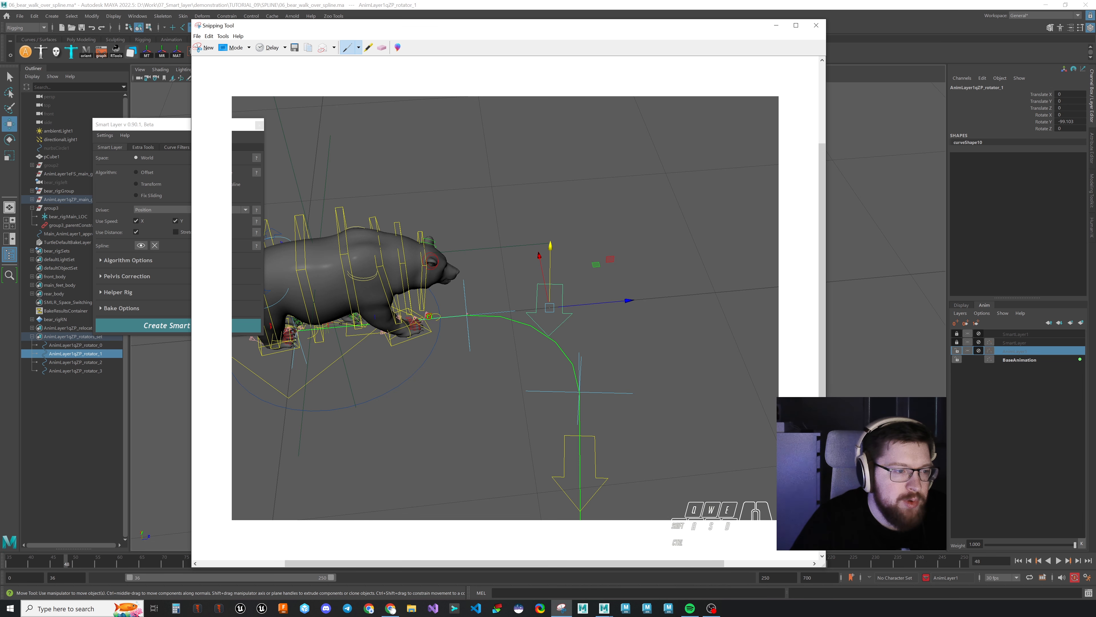
Step: Draw red tangent handle lines over the spline's points at both ends of the bend on the Snipping Tool screenshot
mouse_move(467, 314)
left_mouse_down()
mouse_move(526, 307)
mouse_move(412, 316)
left_mouse_up()
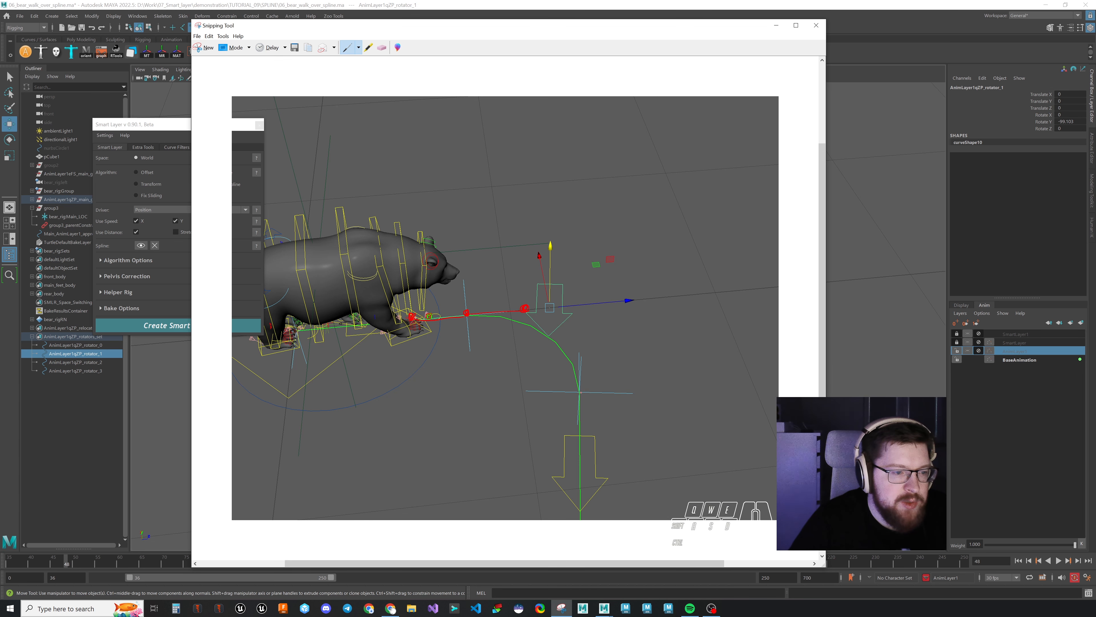
left_click_drag(575, 419, 595, 332)
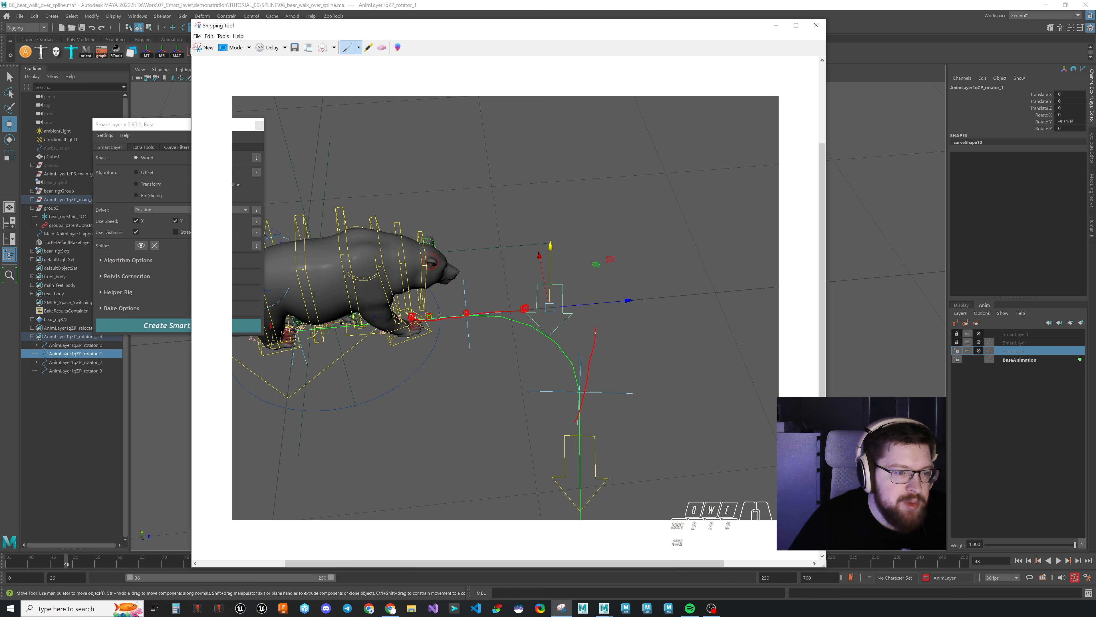
left_click_drag(576, 418, 554, 466)
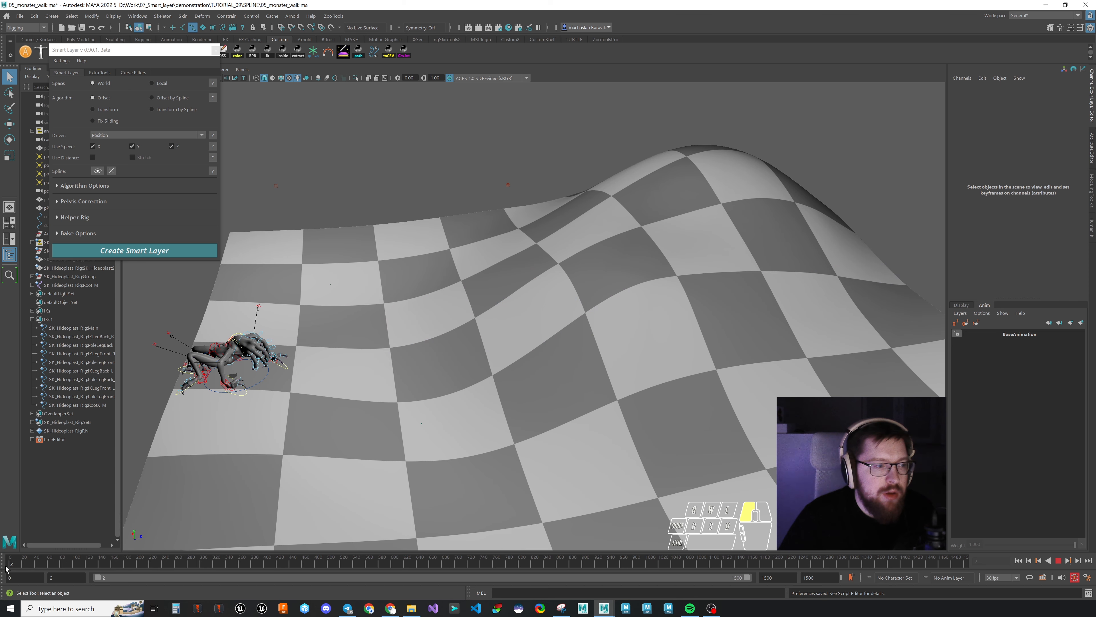
Step: Scrub through the monster's walk in 05_monster_walk.ma to examine its straight travel relative to the checkered hilly surface
left_click_drag(11, 565, 126, 567)
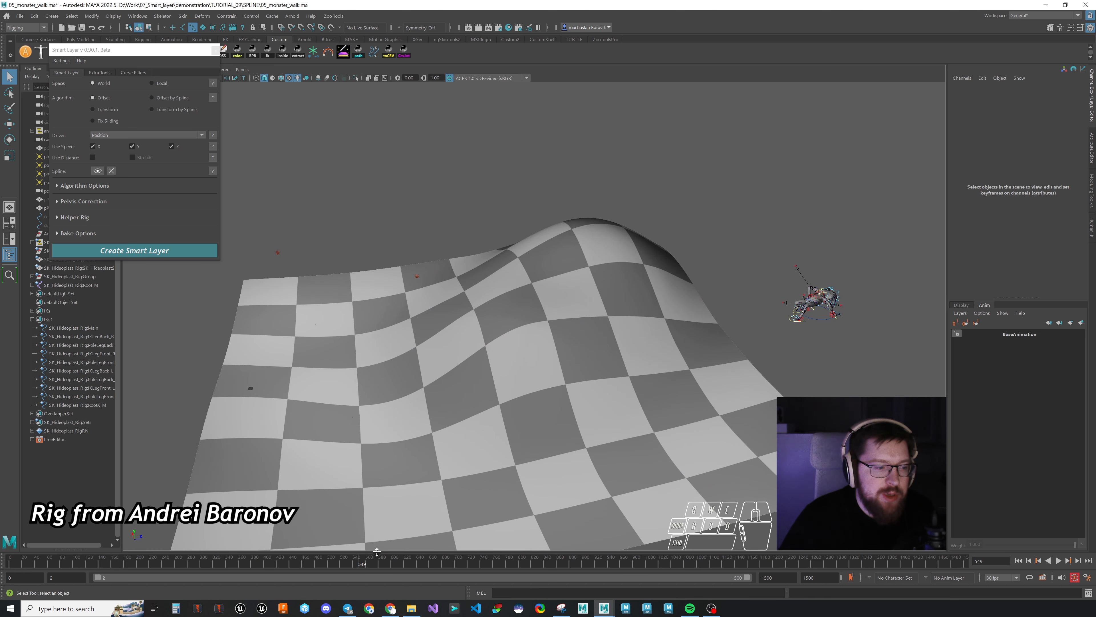
key("alt+v")
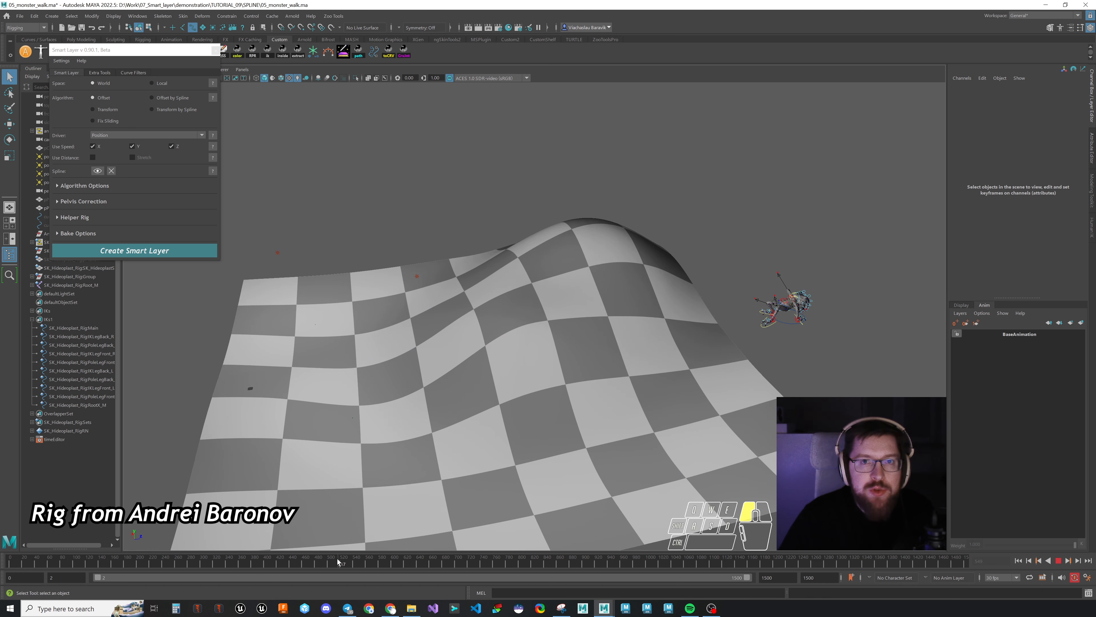
left_click_drag(341, 562, 1, 578)
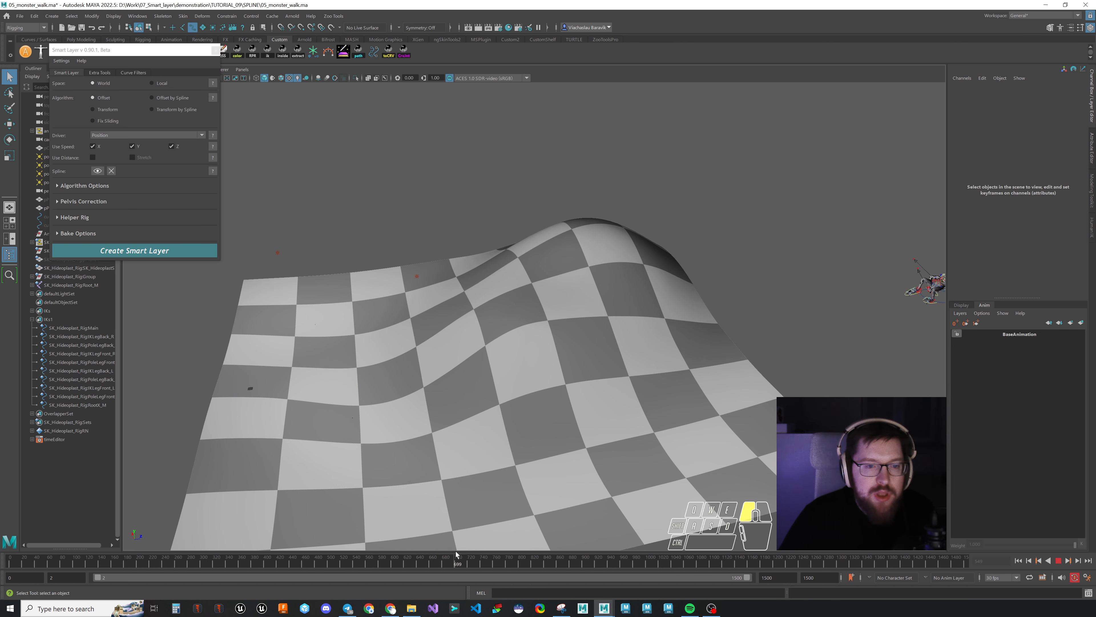
Step: Return the monster's walk to frame 2 and examine its starting position against the hilly surface from several angles
key("alt+v")
left_click_drag(620, 444, 580, 457, "alt")
middle_click_drag(580, 456, 573, 458, "alt")
left_click_drag(573, 458, 557, 458, "alt")
left_click_drag(483, 561, 9, 561)
left_click_drag(604, 450, 547, 450, "alt")
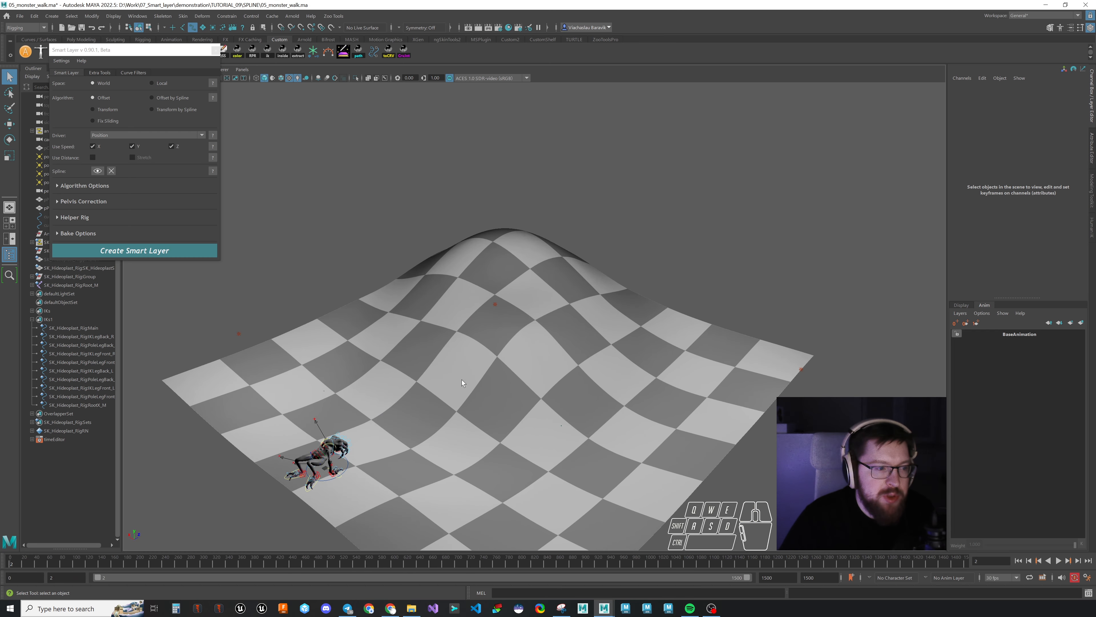
left_click_drag(462, 381, 371, 456, "alt")
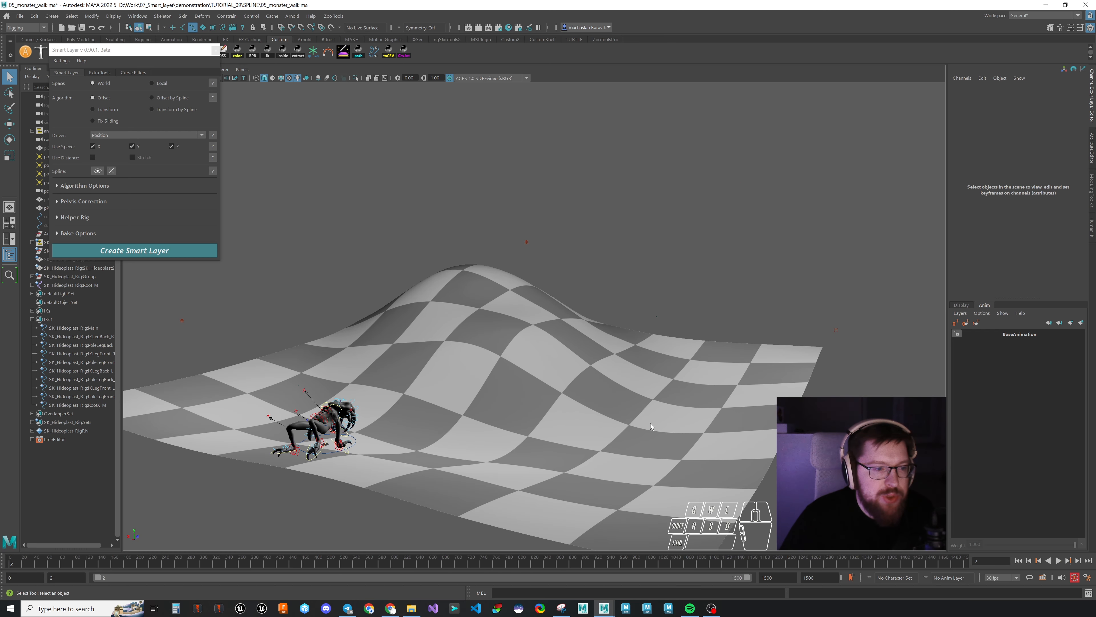
left_click_drag(650, 422, 349, 268, "alt")
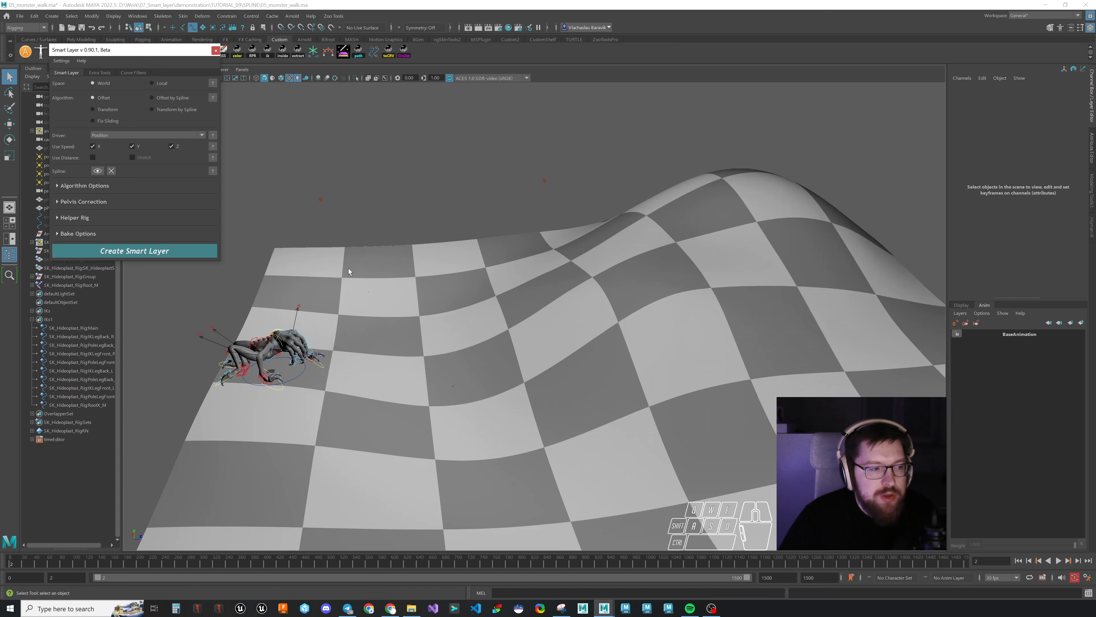
Step: Open the Helper Rig options, preview the monster's first steps over the terrain, and set the segment count to 5
left_click(82, 217)
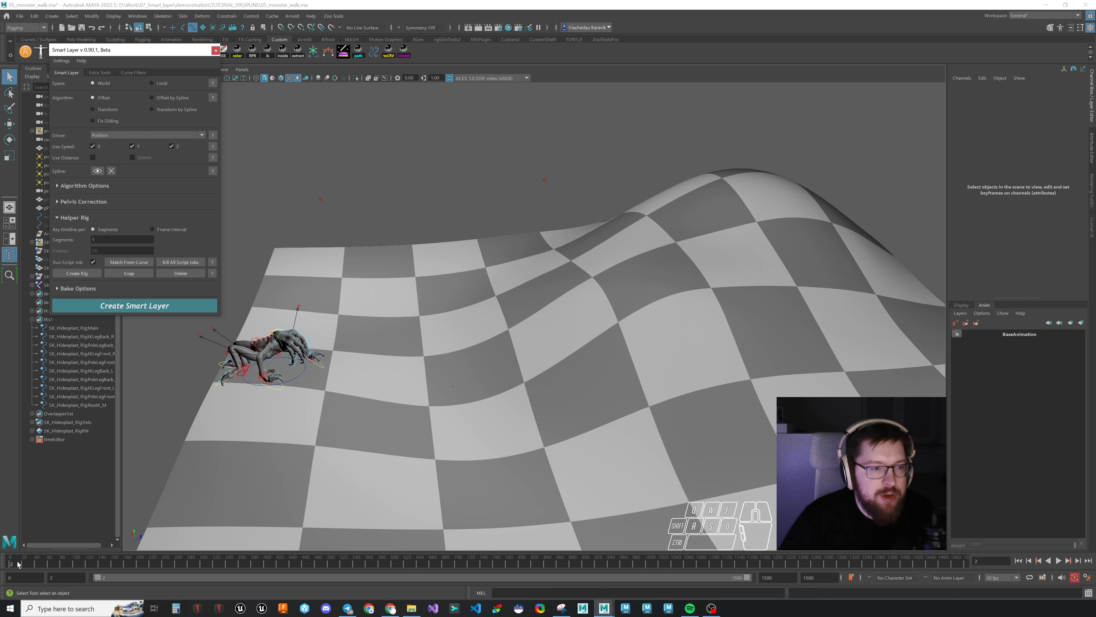
left_click_drag(18, 563, 72, 561)
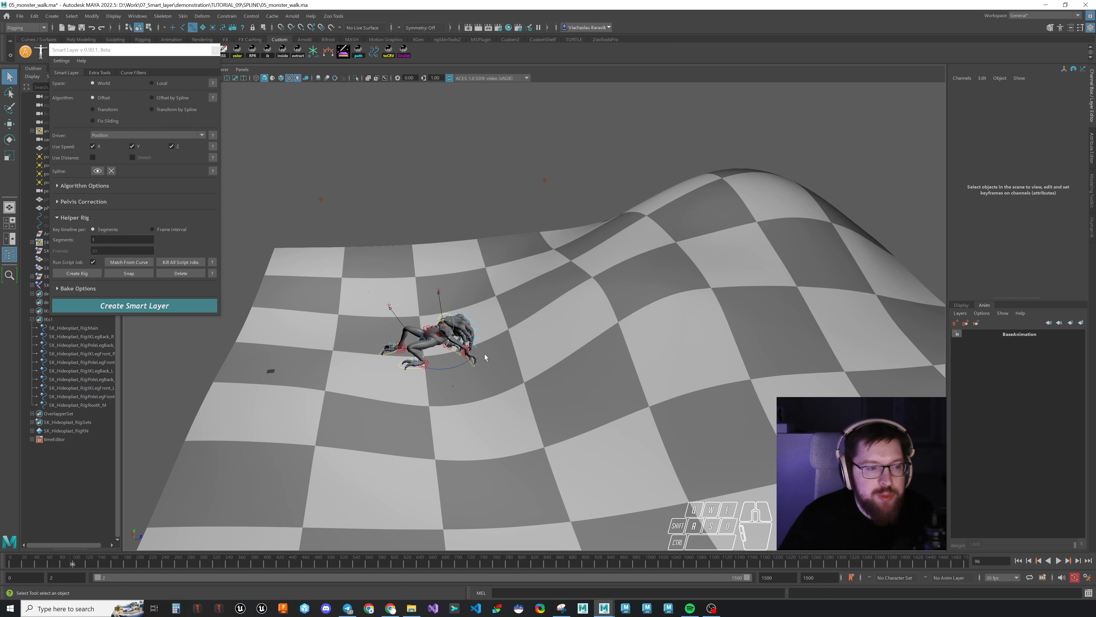
left_click_drag(100, 562, 1, 564)
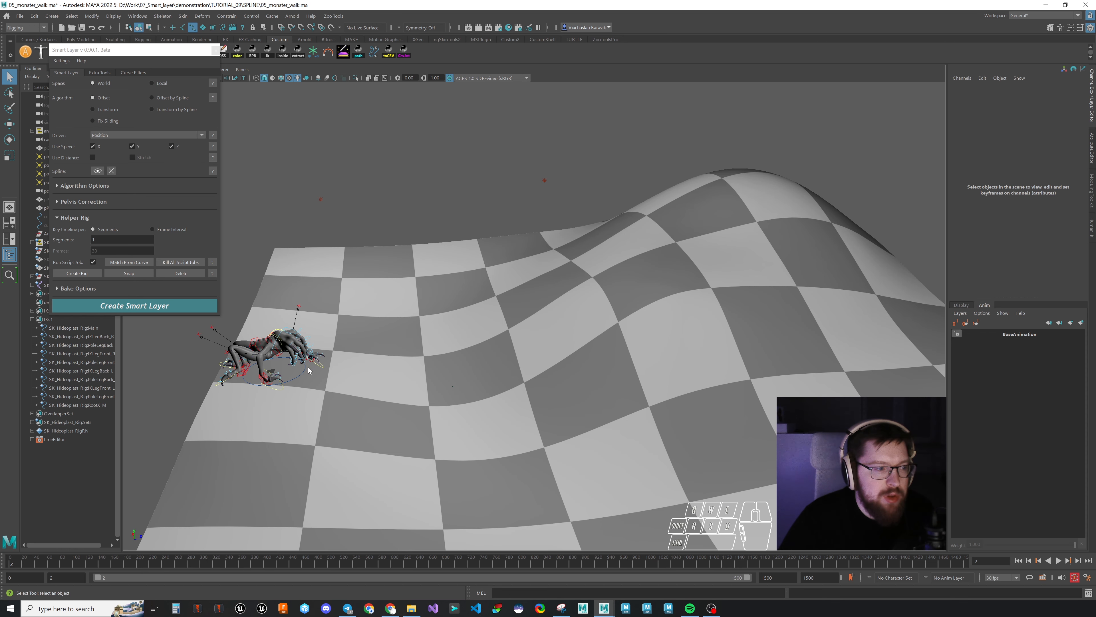
double_click(107, 240)
type("3")
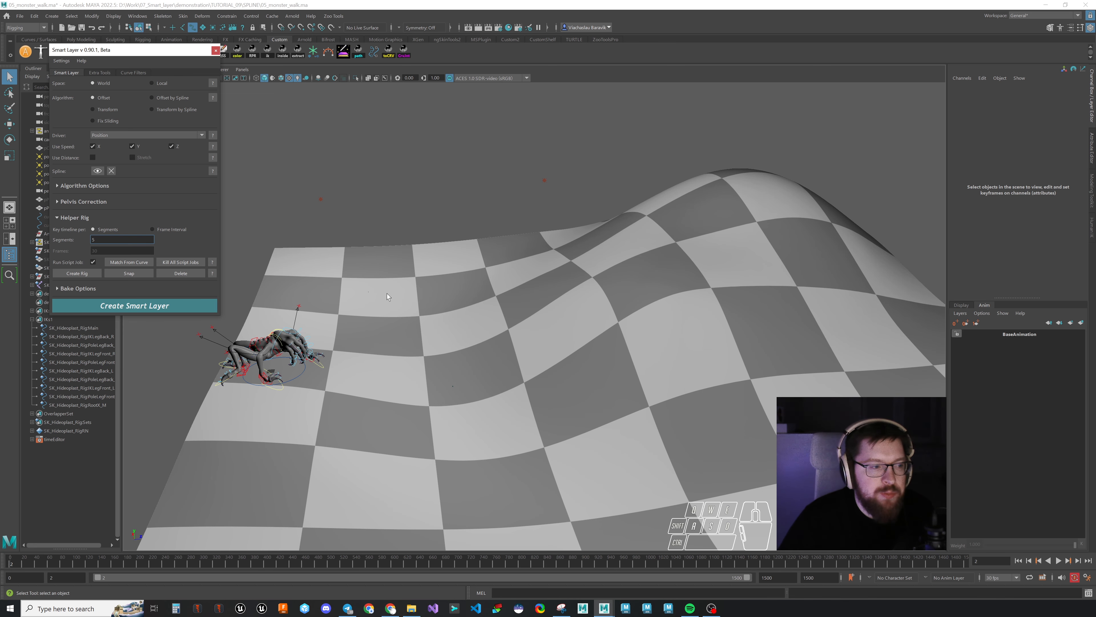
Step: Select all the monster rig controls in the animation set and add them to a new animation layer
left_click(54, 321)
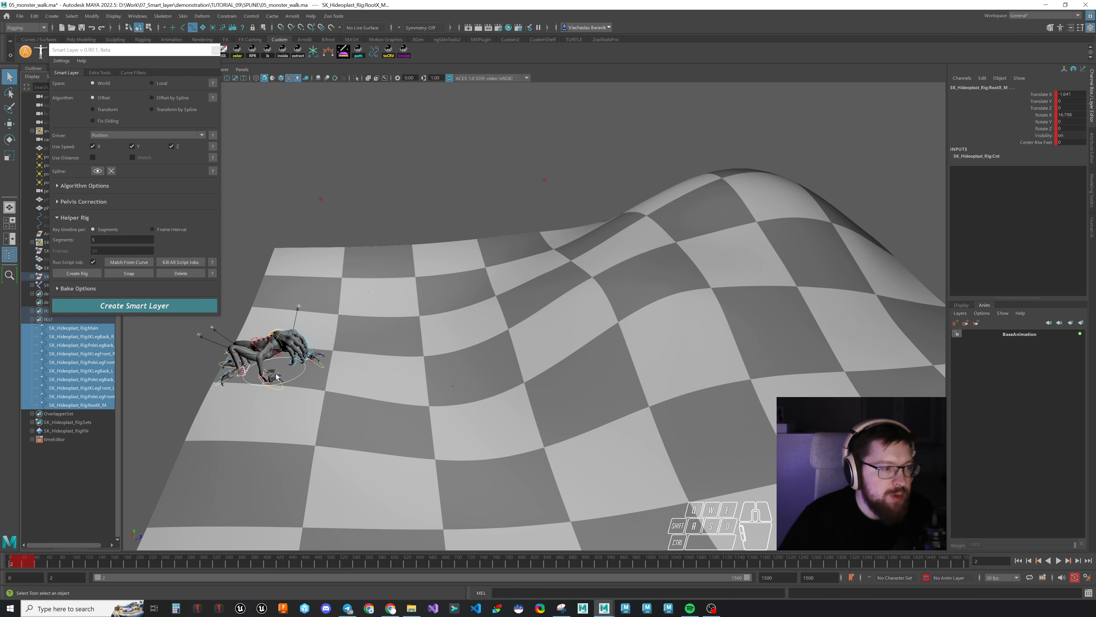
left_click(1081, 323)
left_click(27, 563)
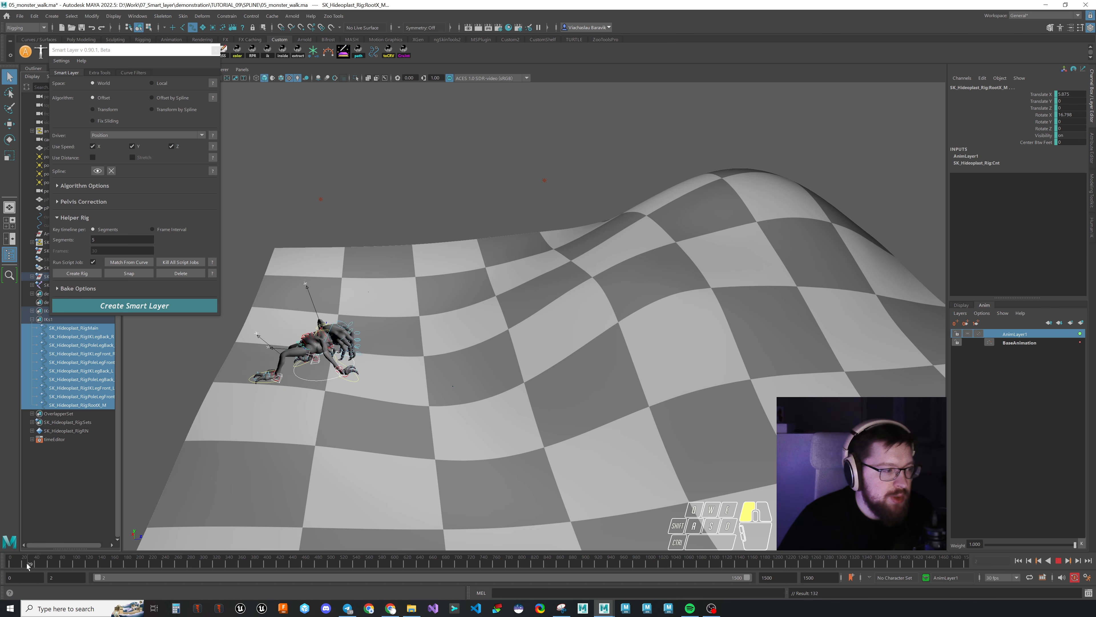
left_click_drag(27, 563, 11, 563)
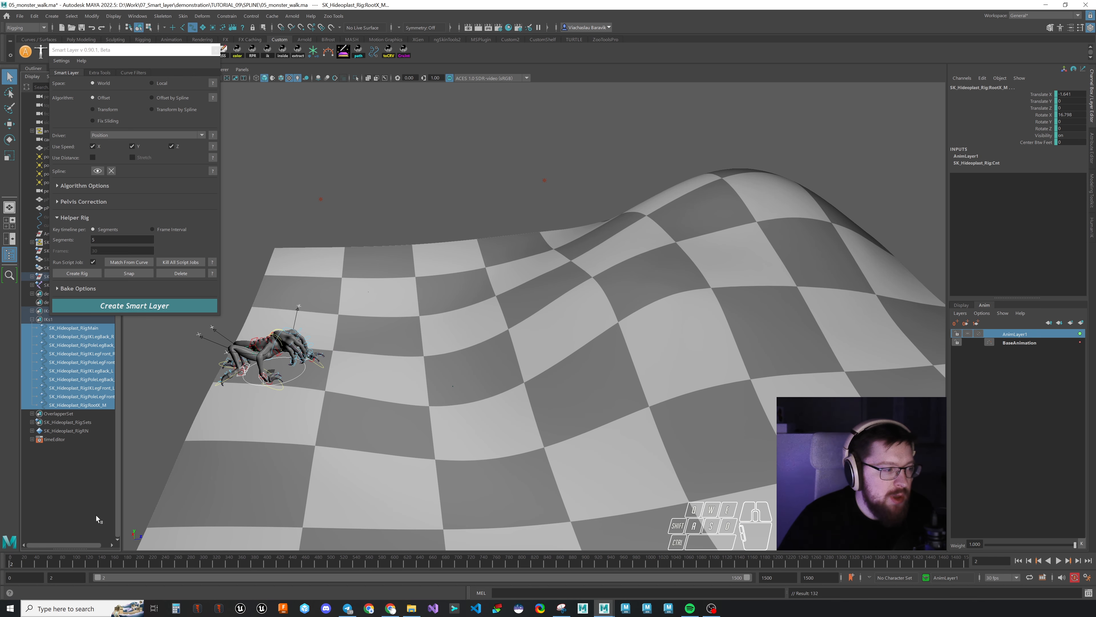
Step: Select the monster's main control, check the full walk range, and create a helper rig with 30 segments from frame 2
left_click(306, 386)
key("w")
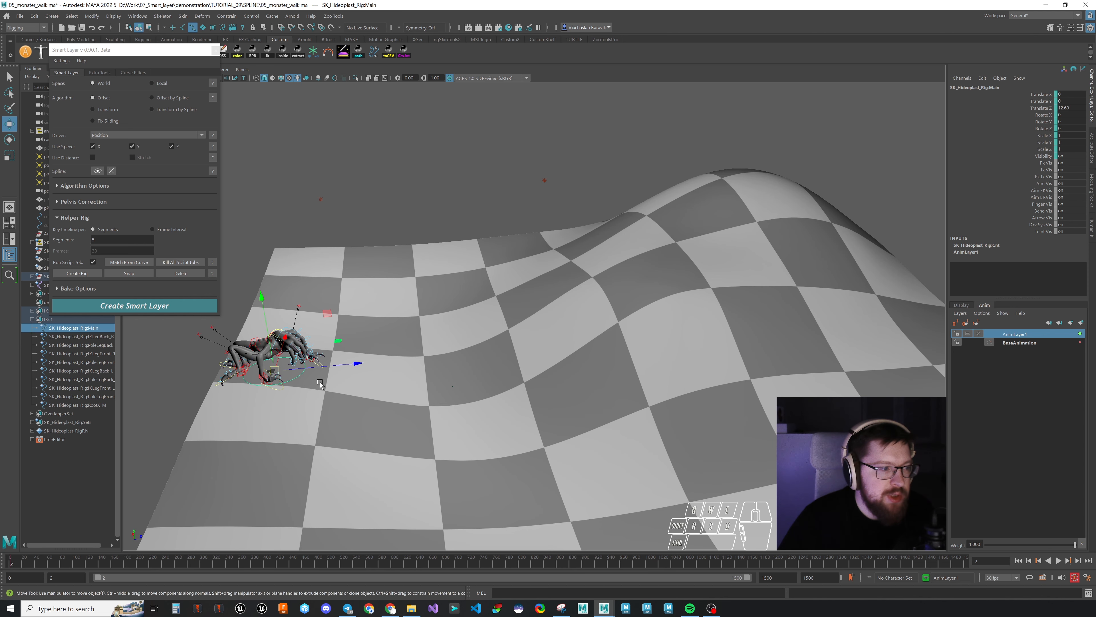
left_click(104, 239)
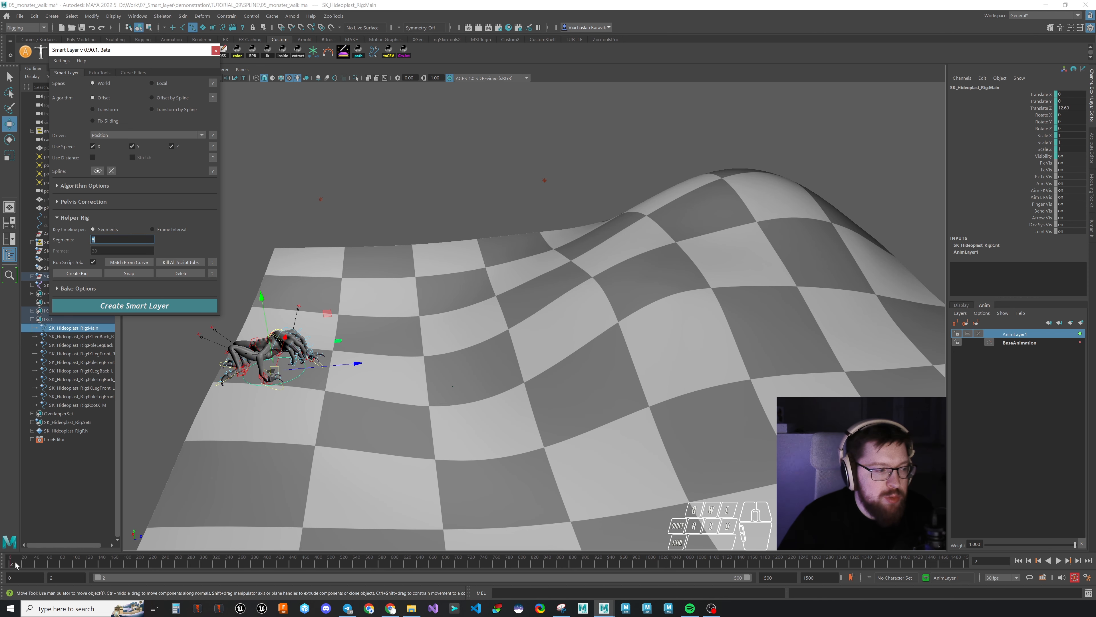
left_click_drag(16, 564, 938, 570)
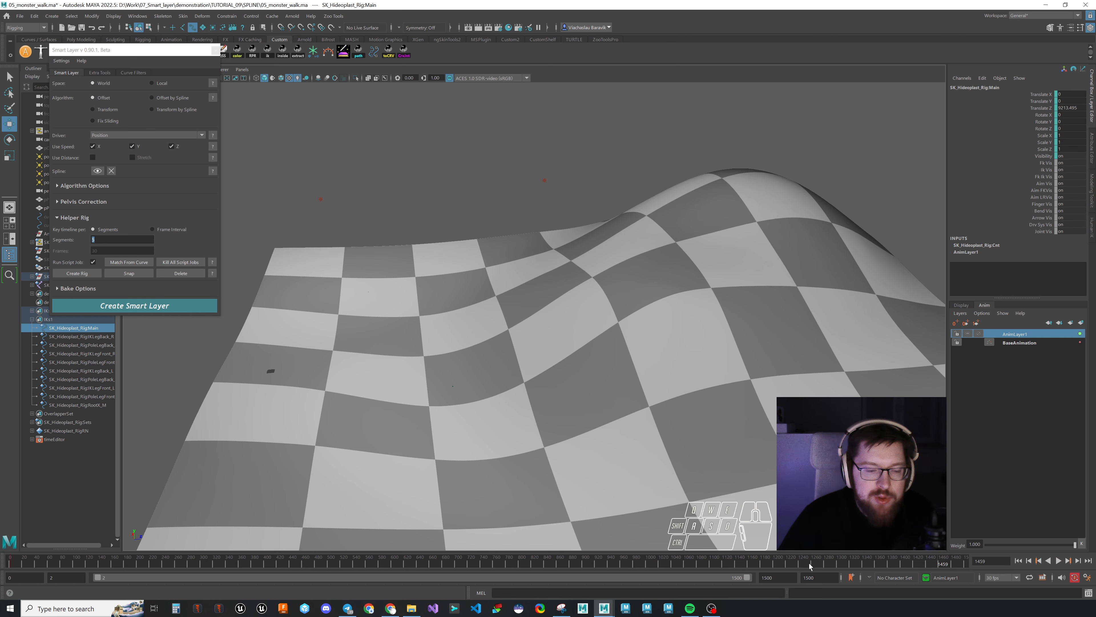
left_click(11, 564)
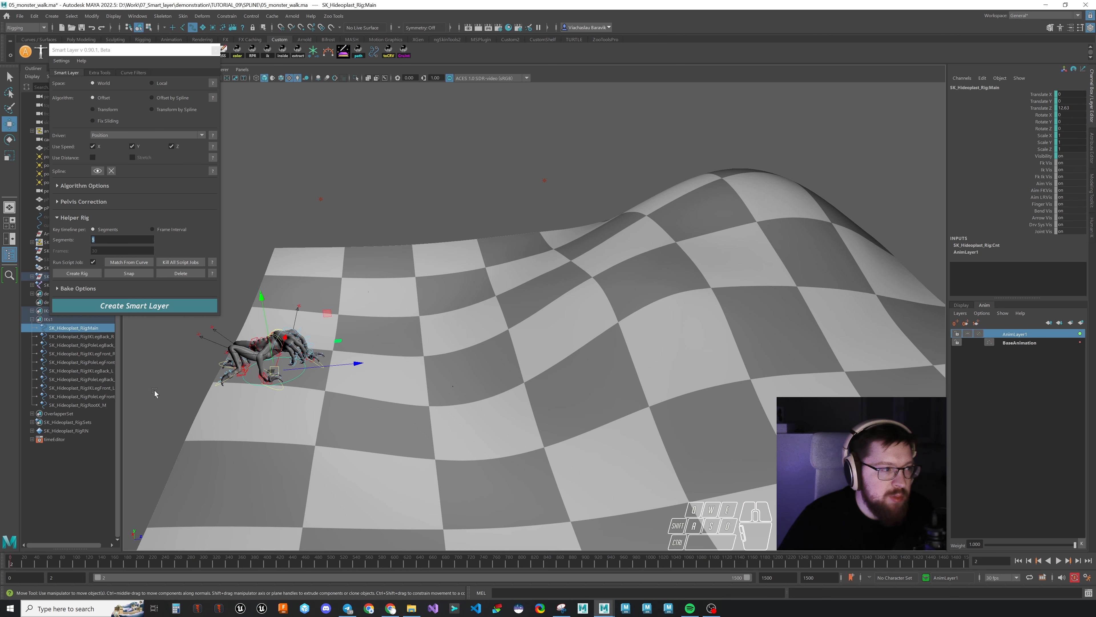
left_click(83, 241)
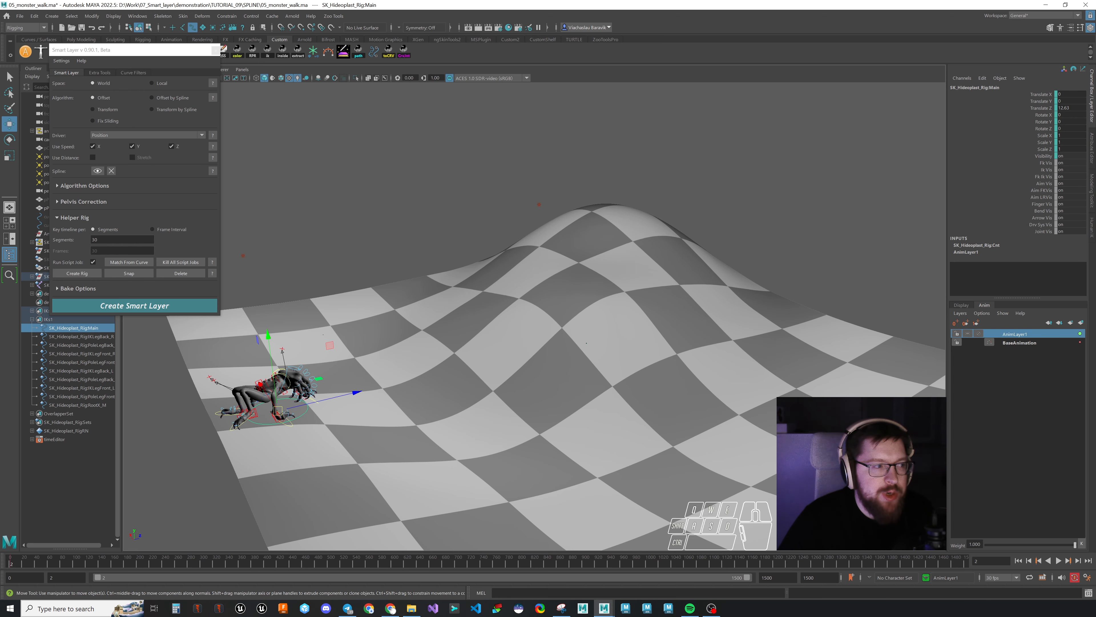
left_click(71, 274)
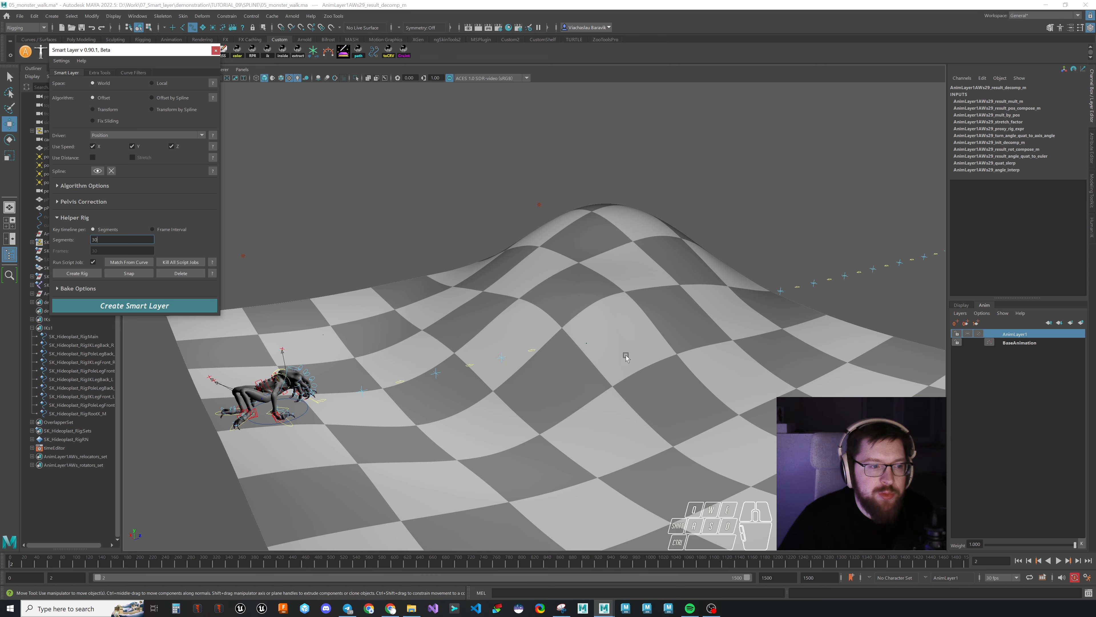
Step: Select the hilly checkered plane and make it a live surface
left_click_drag(626, 356, 562, 379, "alt")
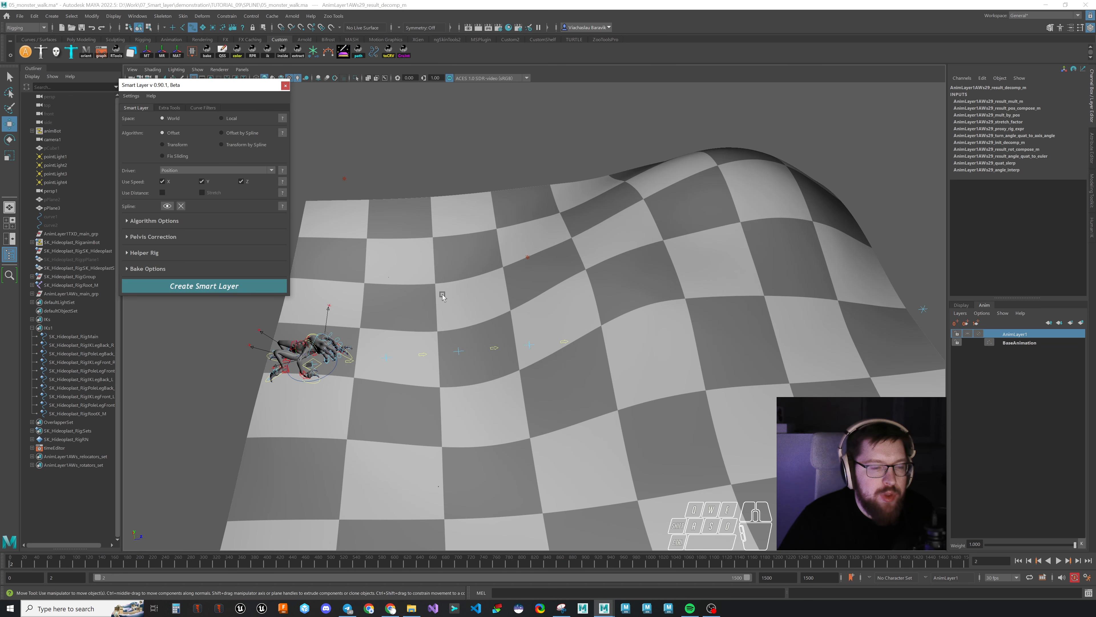
left_click(486, 252)
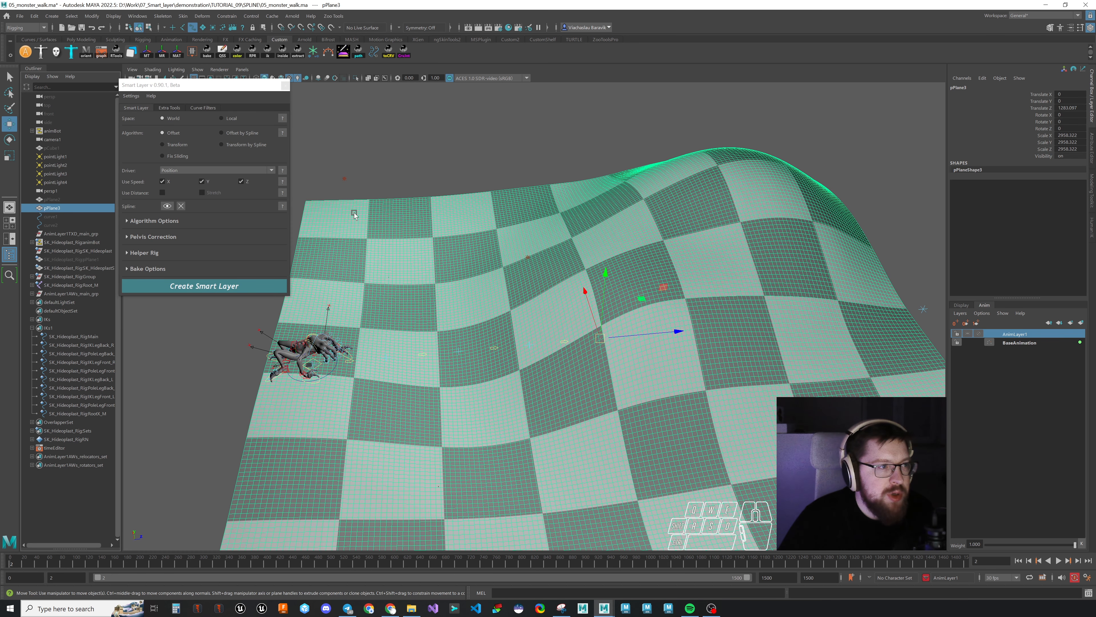
left_click(331, 27)
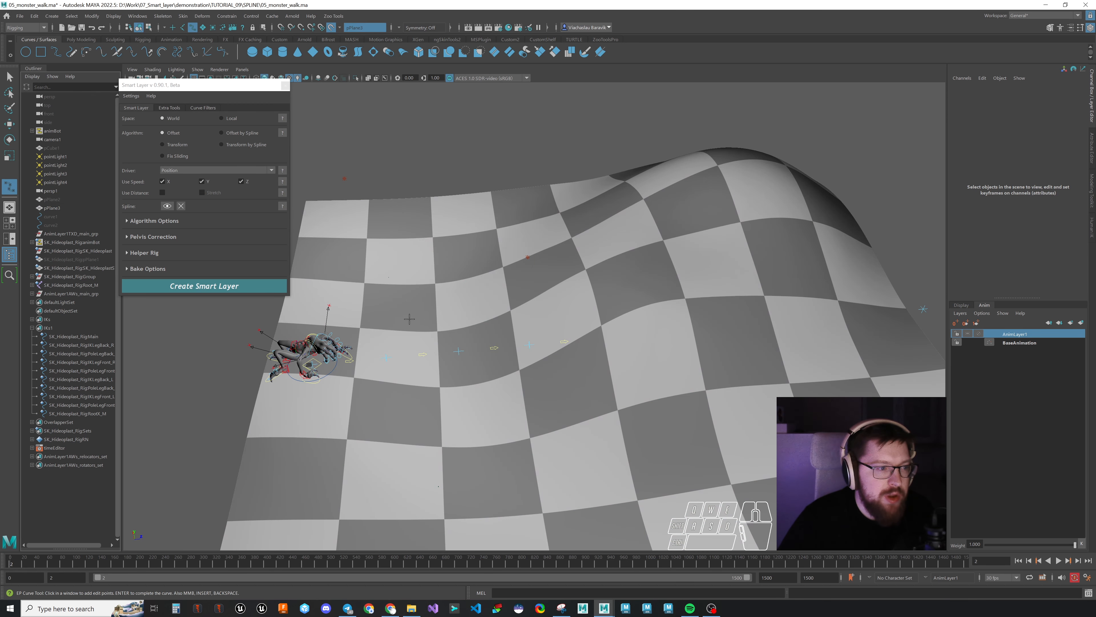
Step: Draw an EP curve on the live terrain that climbs toward the hill, loops back downhill and turns up again
left_click(451, 321)
left_click(493, 307)
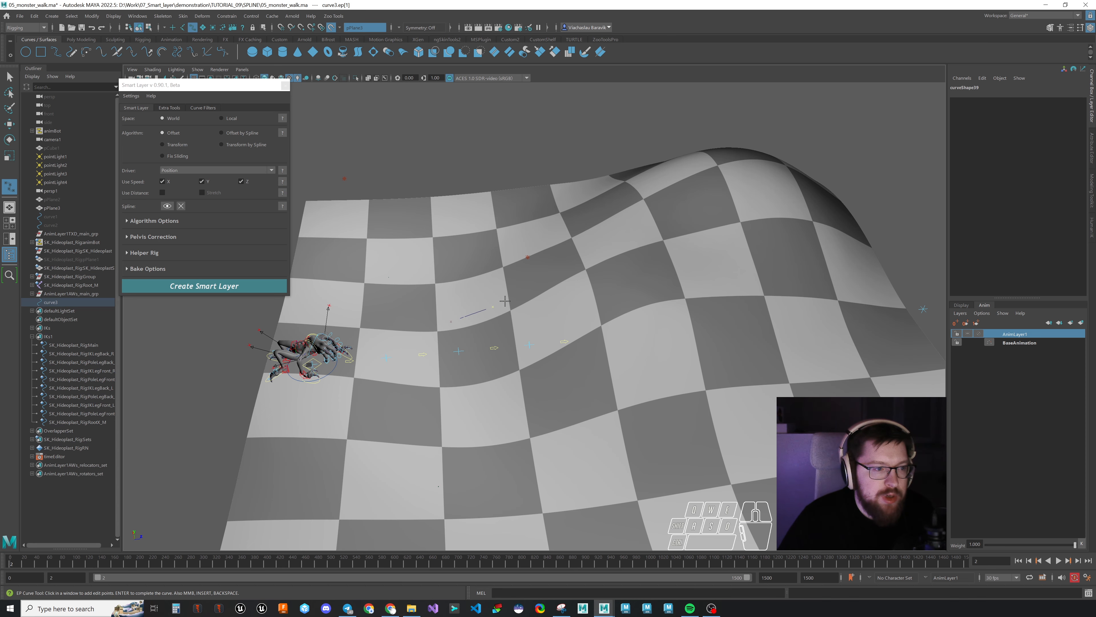
left_click(519, 294)
left_click(554, 270)
left_click(600, 245)
left_click(662, 233)
left_click(709, 255)
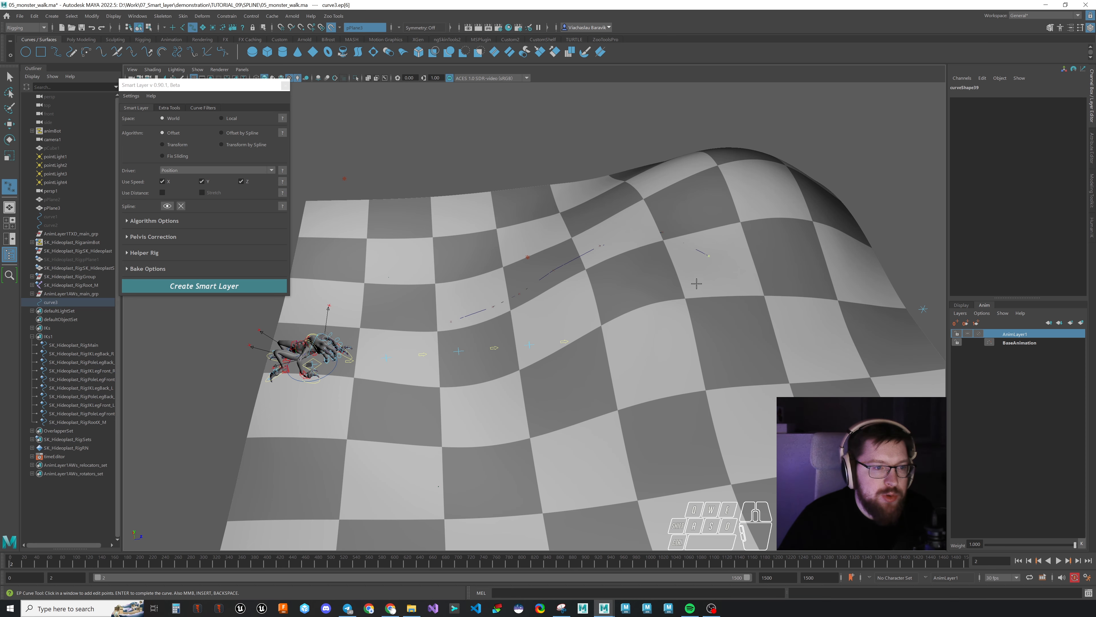
left_click(687, 288)
left_click(666, 288)
left_click(651, 284)
left_click(636, 270)
left_click(621, 271)
left_click(587, 291)
left_click(576, 318)
left_click(590, 324)
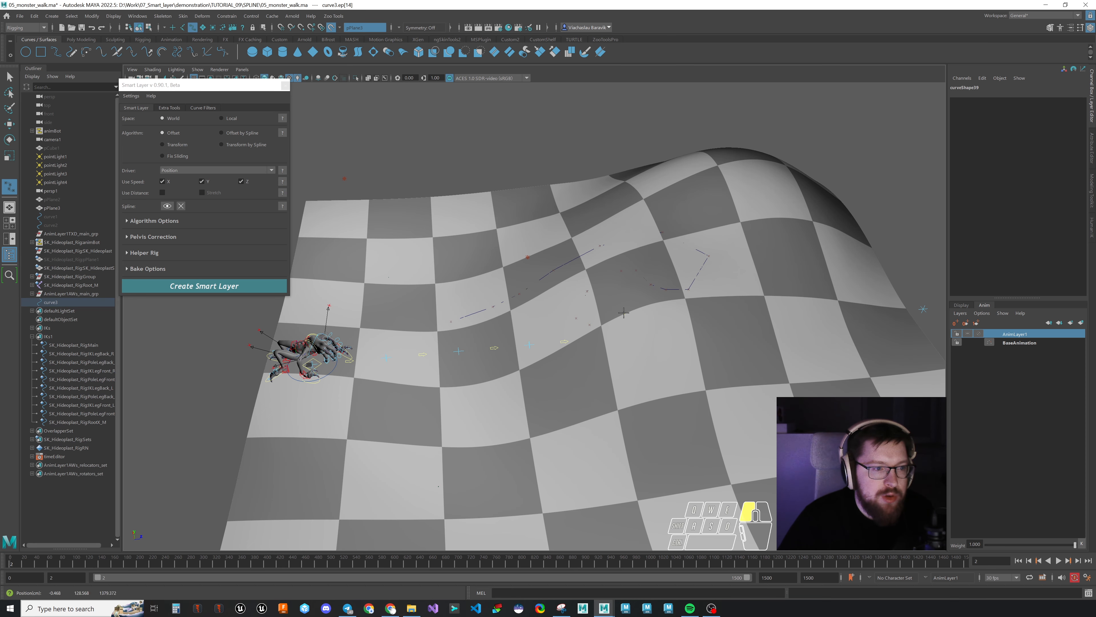
left_click(633, 272)
key("Return")
Step: Rebuild the drawn terrain curve as a uniform cubic curve with 20 spans and close the rebuild options
left_click_drag(579, 239, 649, 285, "alt")
left_click(279, 39)
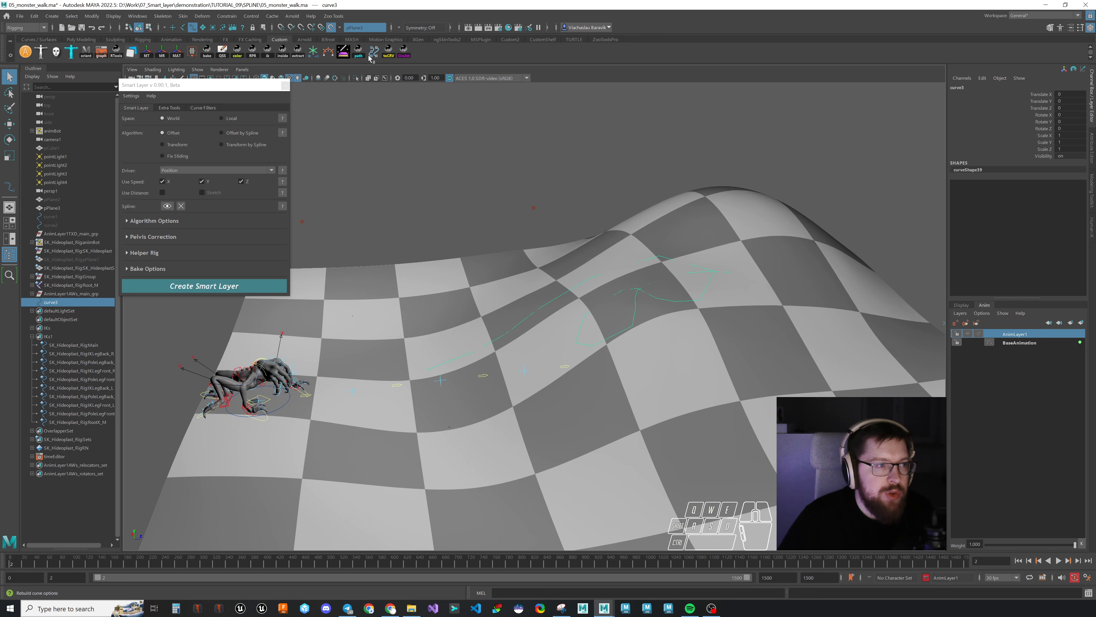
left_click(372, 54)
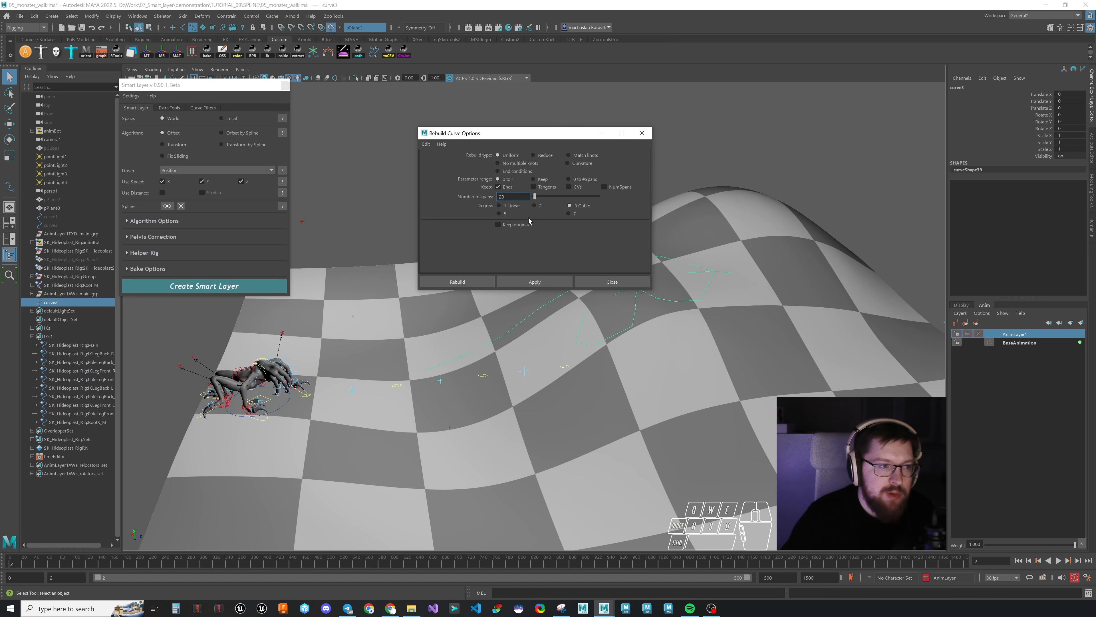
left_click(537, 281)
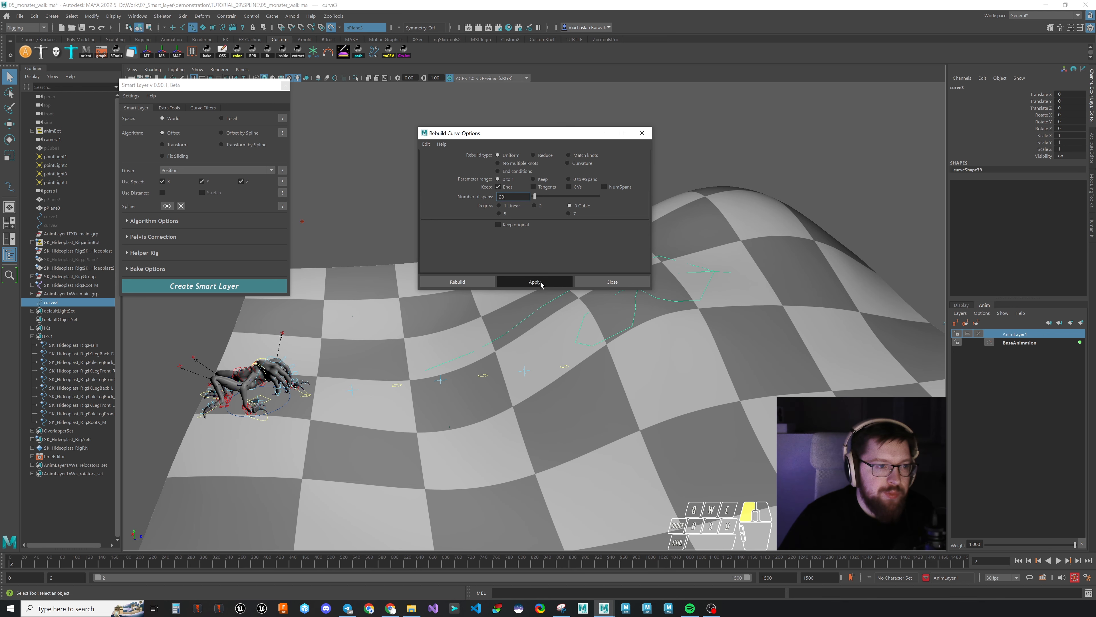
left_click(642, 133)
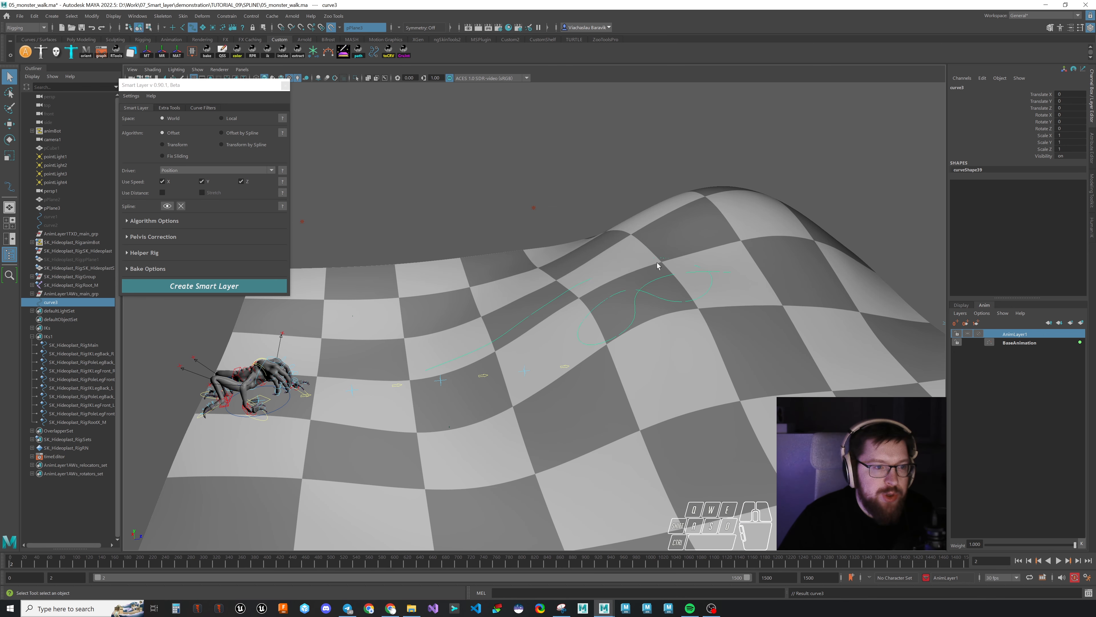
Step: Hide the newly drawn curve and show the prepared curve1 path winding across the hills
left_click(54, 296)
left_click(53, 302)
key("h")
left_click(51, 216)
key("h")
scroll(600, 315, "down", 1)
middle_click_drag(555, 303, 553, 256, "alt")
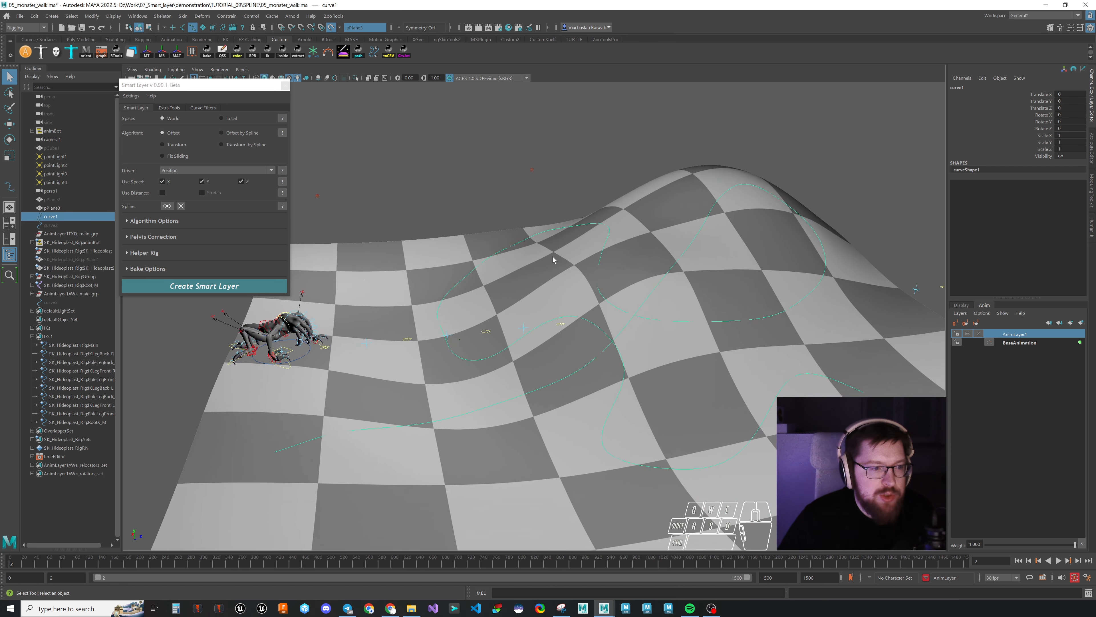
left_click_drag(553, 260, 575, 308, "alt")
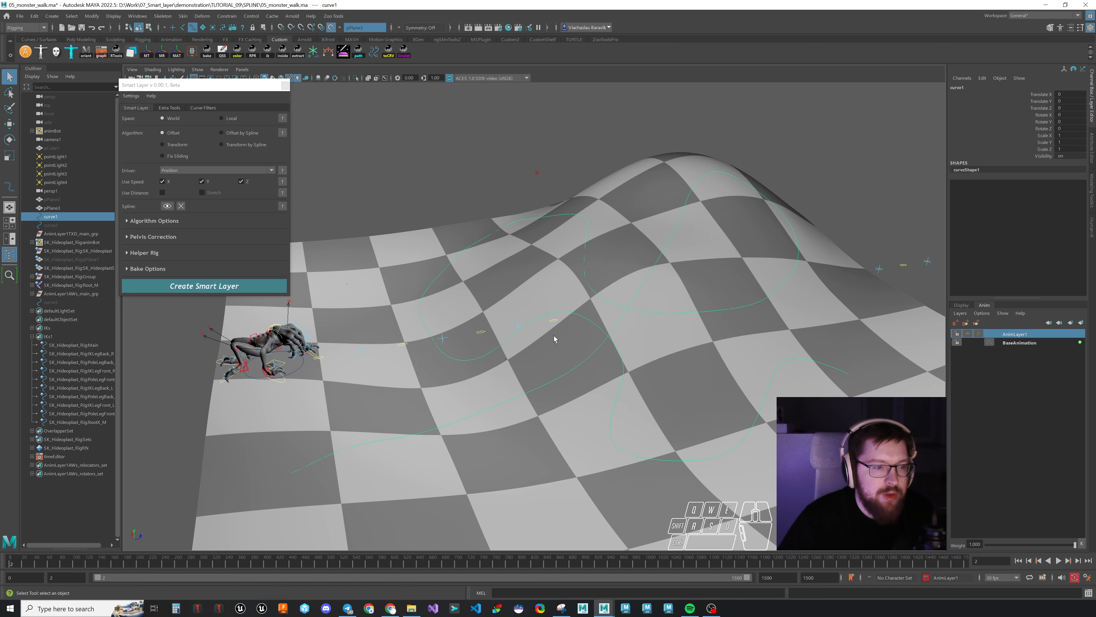
left_click_drag(662, 395, 693, 396, "alt")
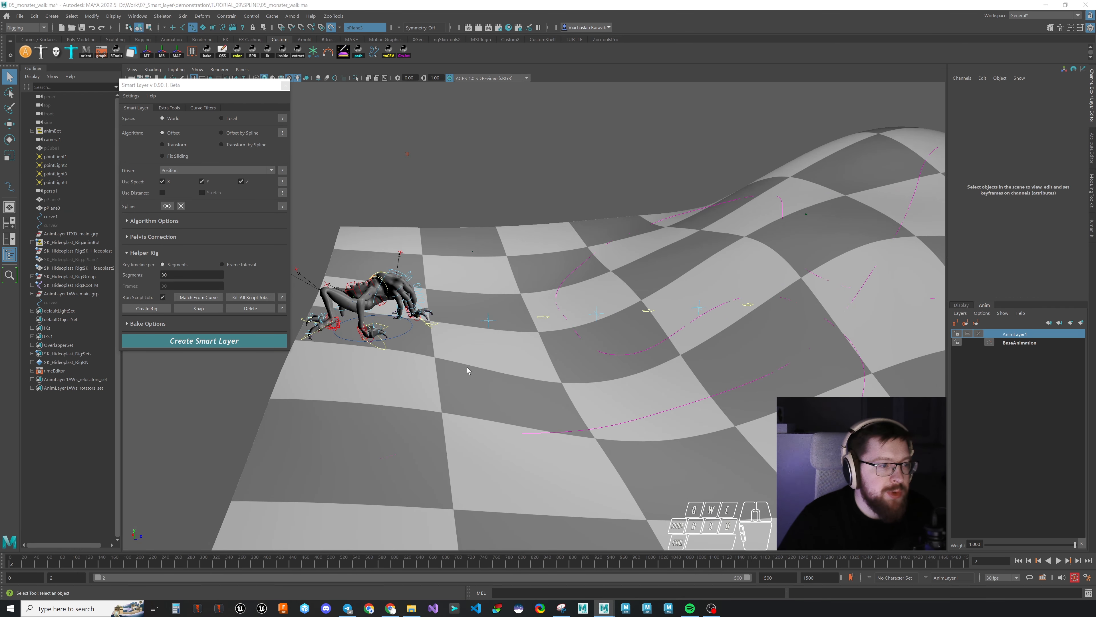
Step: Select curve1 together with the helper rig's main control AnimLayer1AWs_main and match the helper rig to the curve
left_click(643, 414)
key("w")
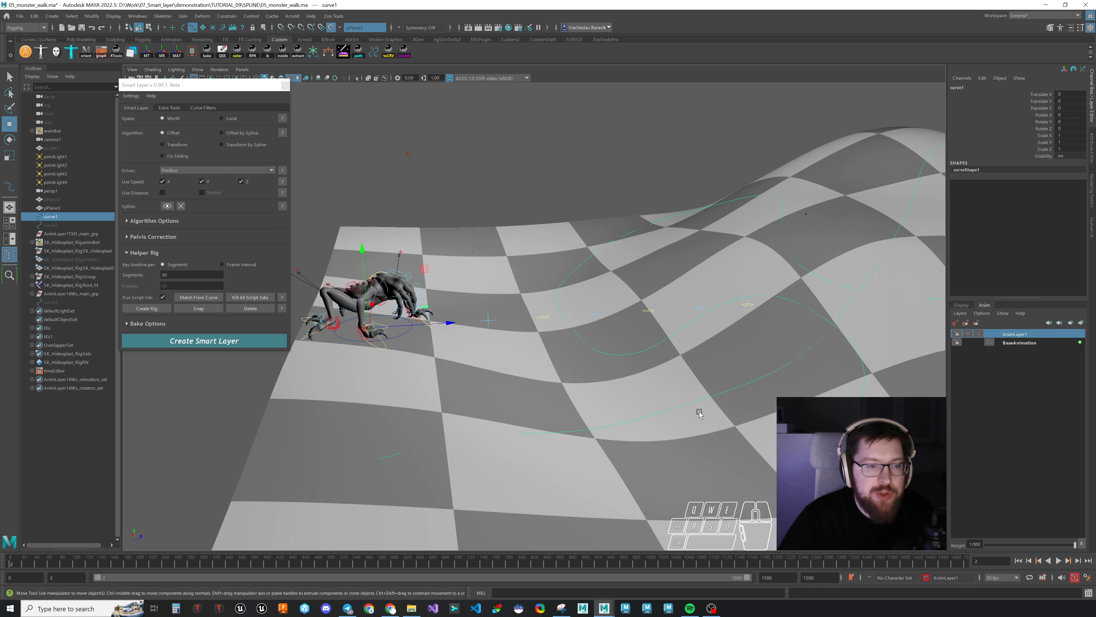
left_click_drag(658, 430, 560, 409, "alt")
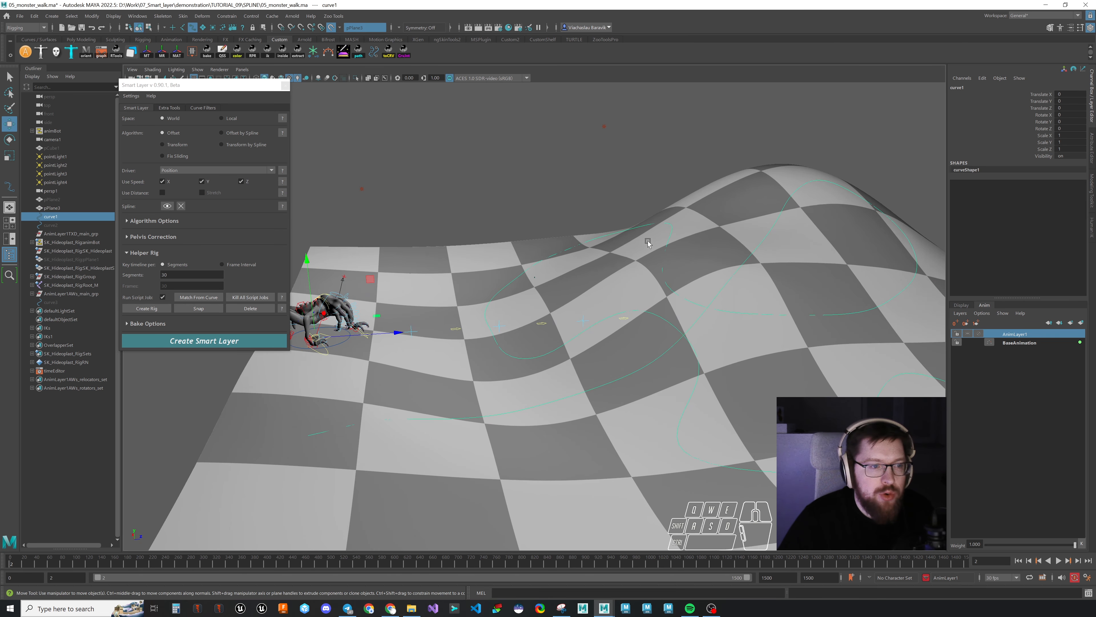
left_click_drag(662, 342, 539, 400, "alt")
right_click_drag(539, 371, 563, 351, "alt")
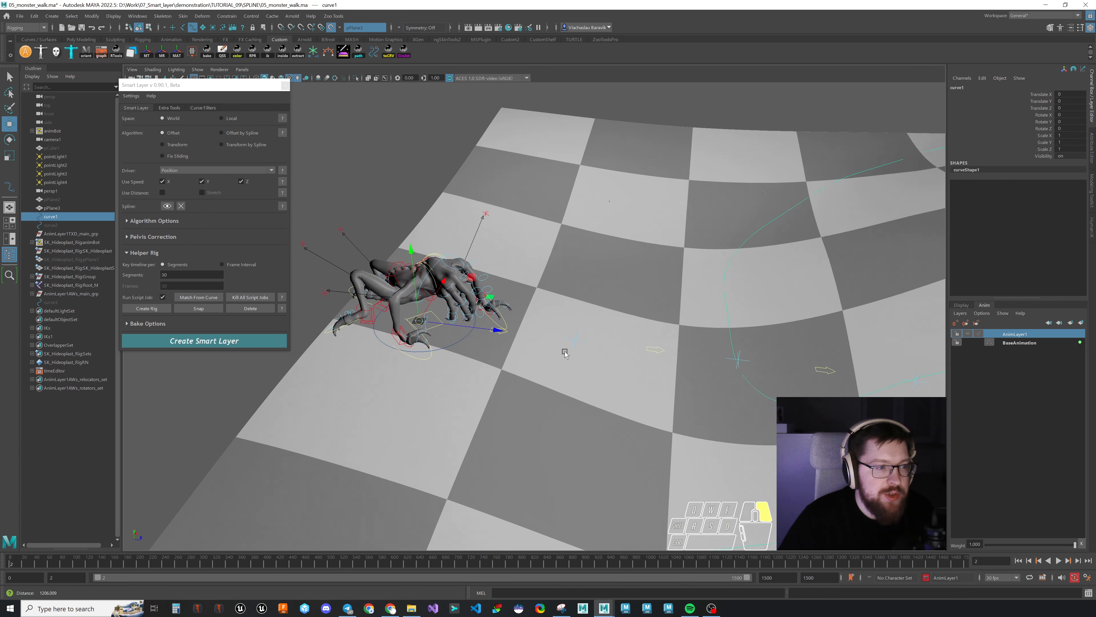
middle_click_drag(453, 322, 496, 292, "alt")
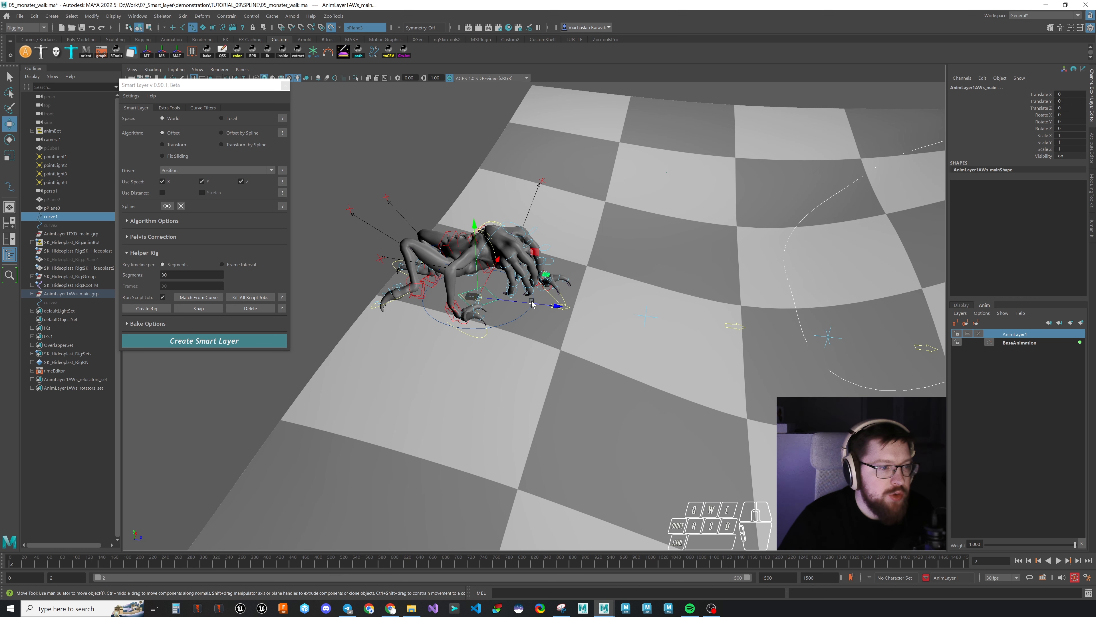
left_click(32, 294)
left_click(42, 303, "ctrl")
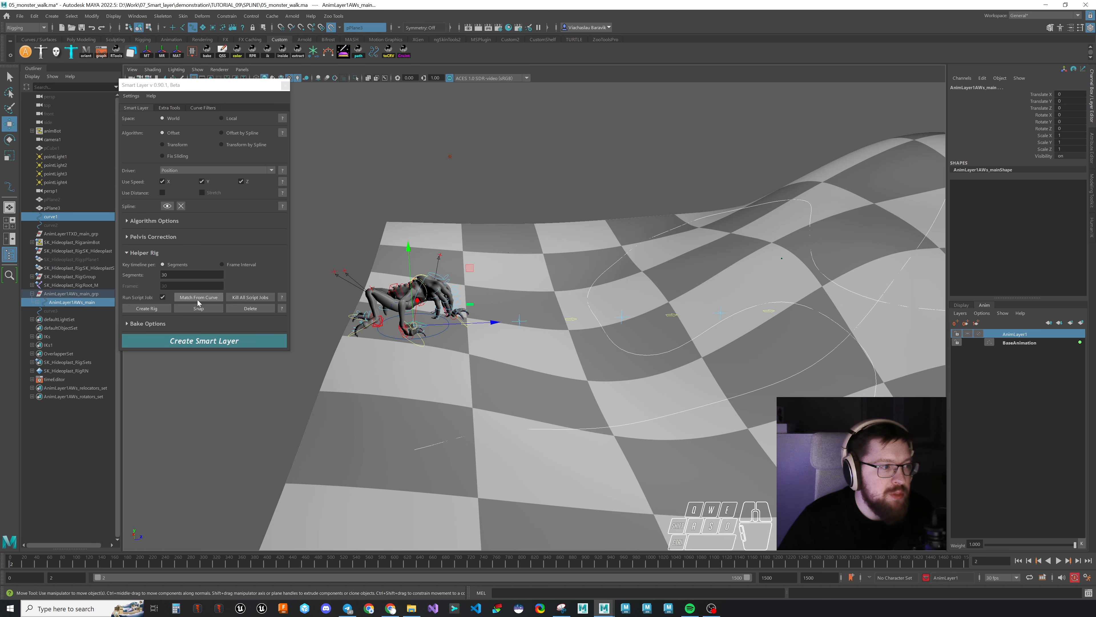
left_click(199, 298)
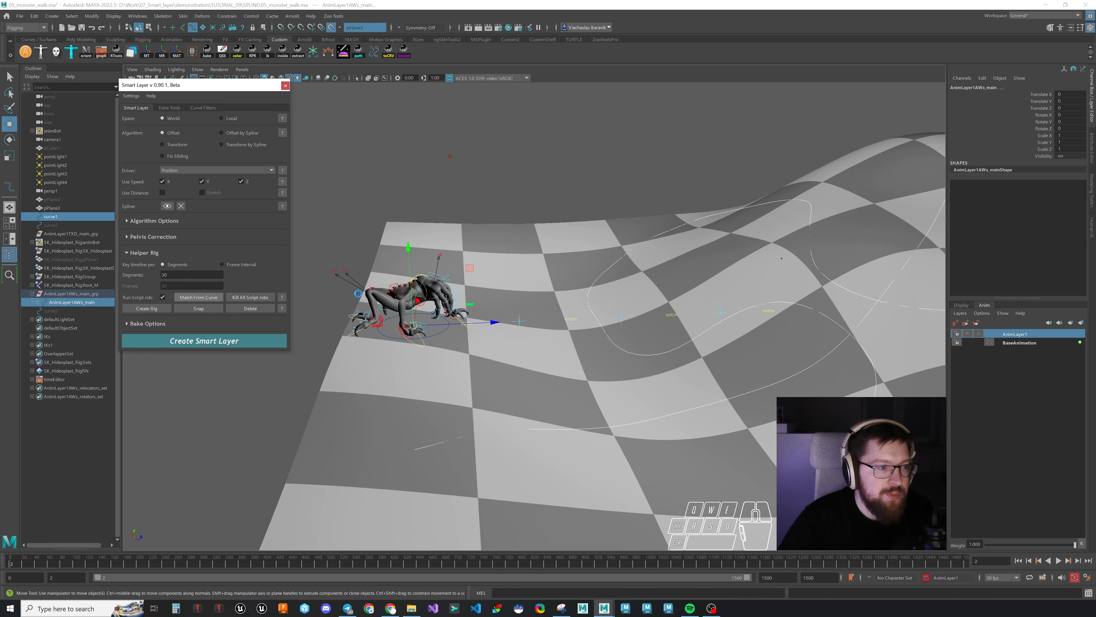
Step: Examine the rig-update log in the Script Editor from its start to its latest entries, and move the editor out of the way
left_click_drag(1095, 107, 588, 89)
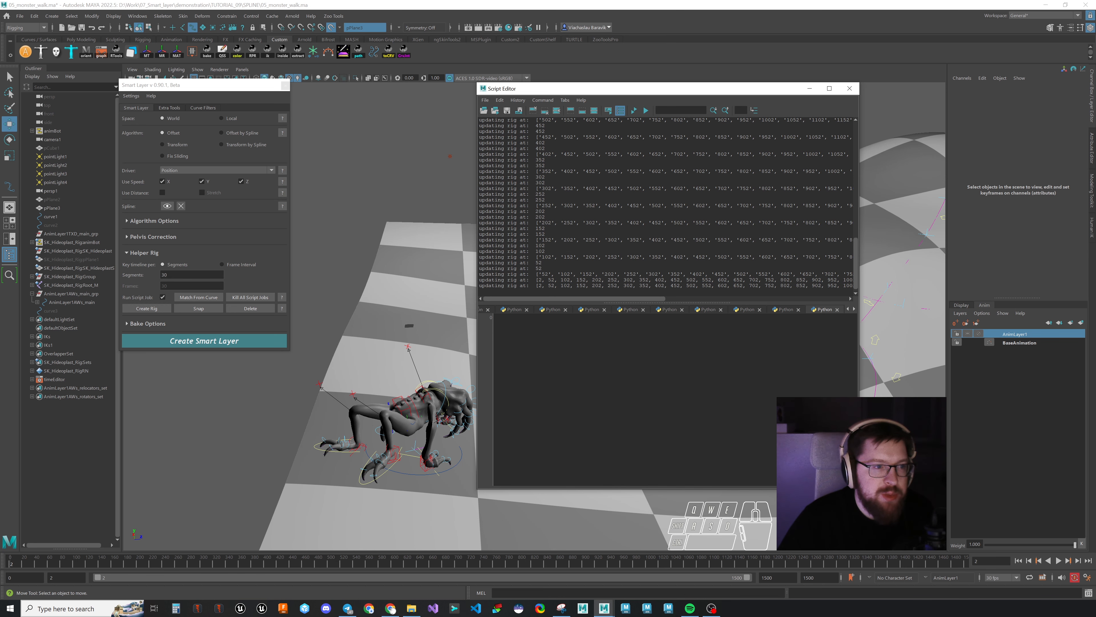
scroll(666, 206, "up", 20)
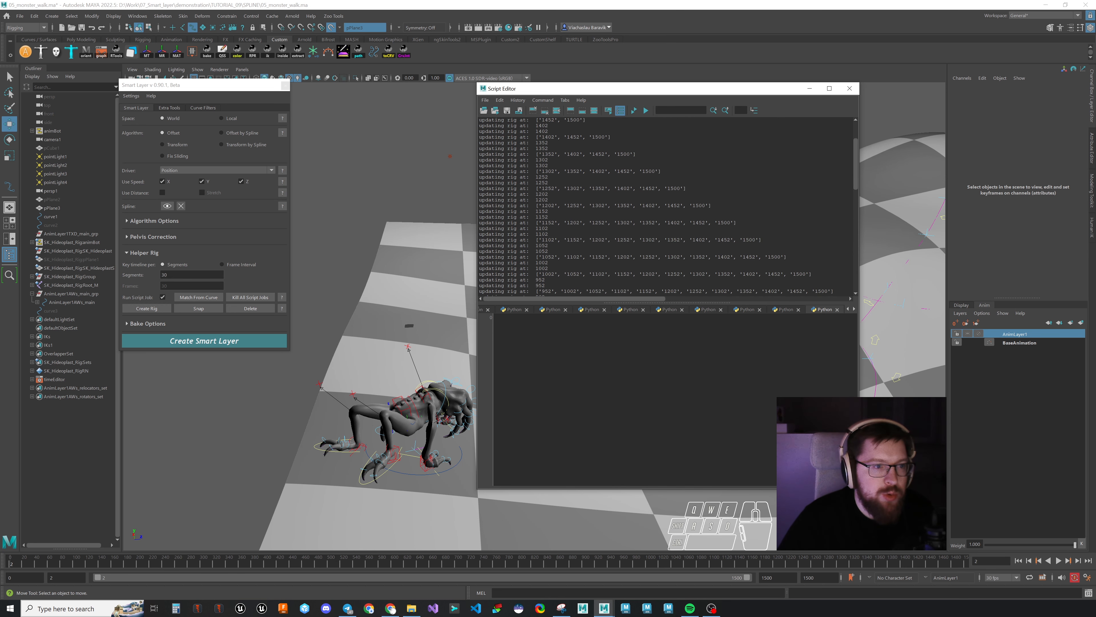
scroll(666, 206, "down", 20)
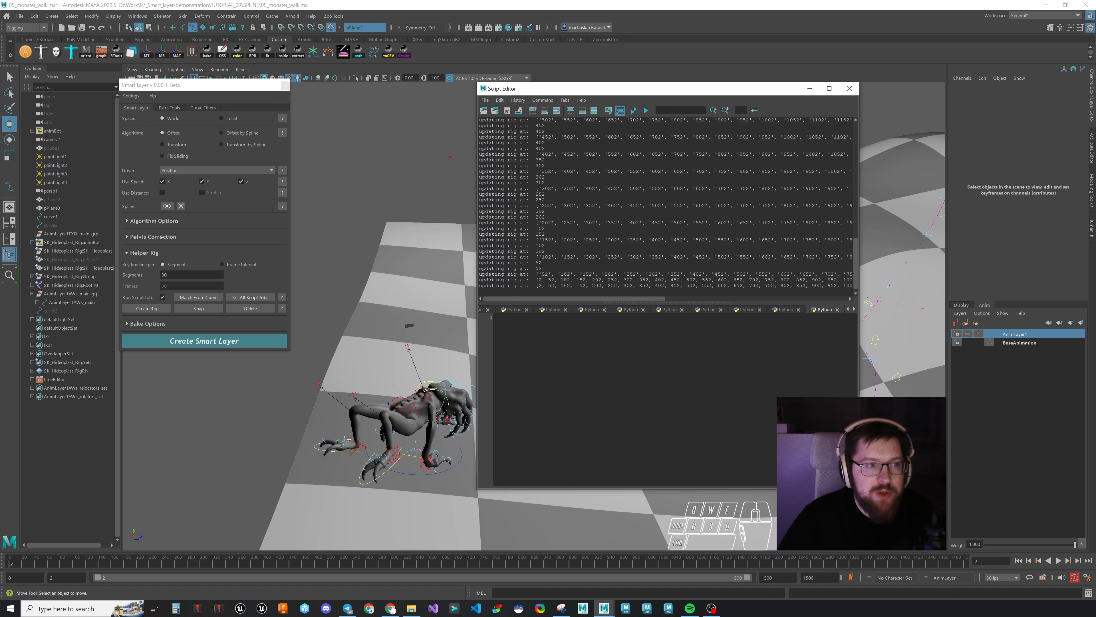
left_click_drag(521, 89, 1095, 113)
Step: Examine how the helper rig follows curve1 over the terrain and move the Smart Layer window clear of the monster
left_click_drag(642, 229, 772, 246, "alt")
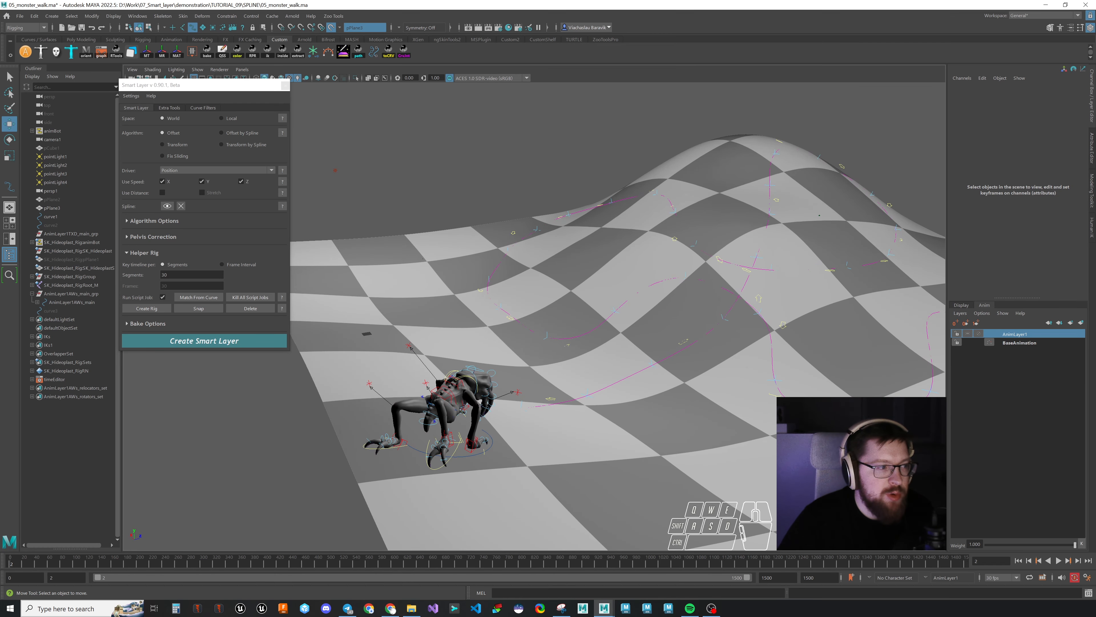
left_click_drag(630, 312, 604, 314, "alt")
left_click_drag(698, 300, 665, 303, "alt")
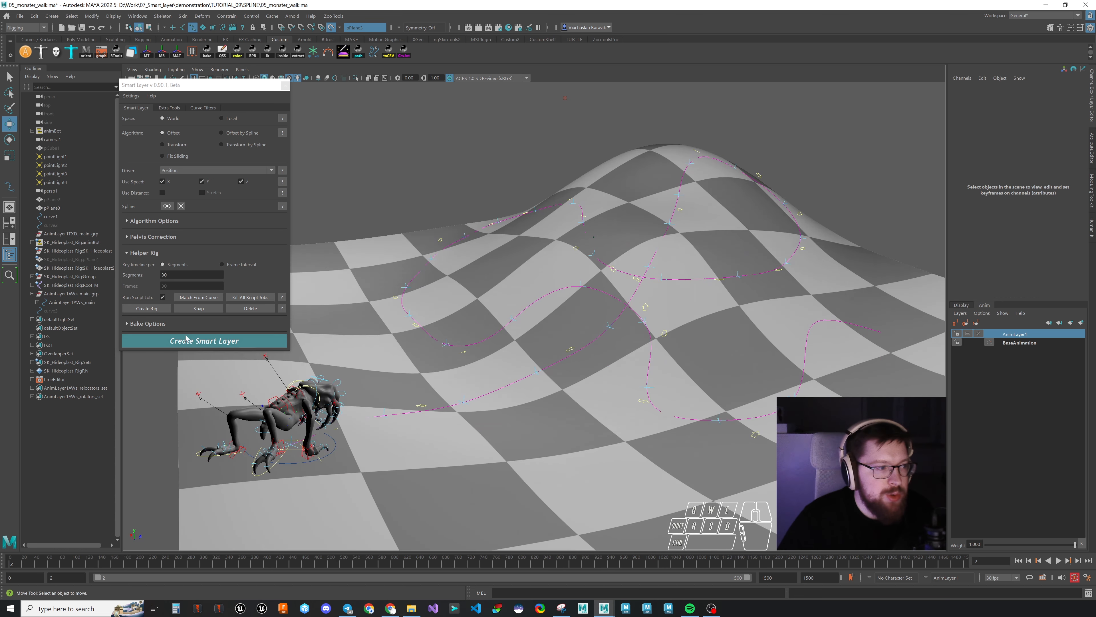
left_click_drag(185, 93, 134, 102)
left_click_drag(427, 369, 485, 368, "alt")
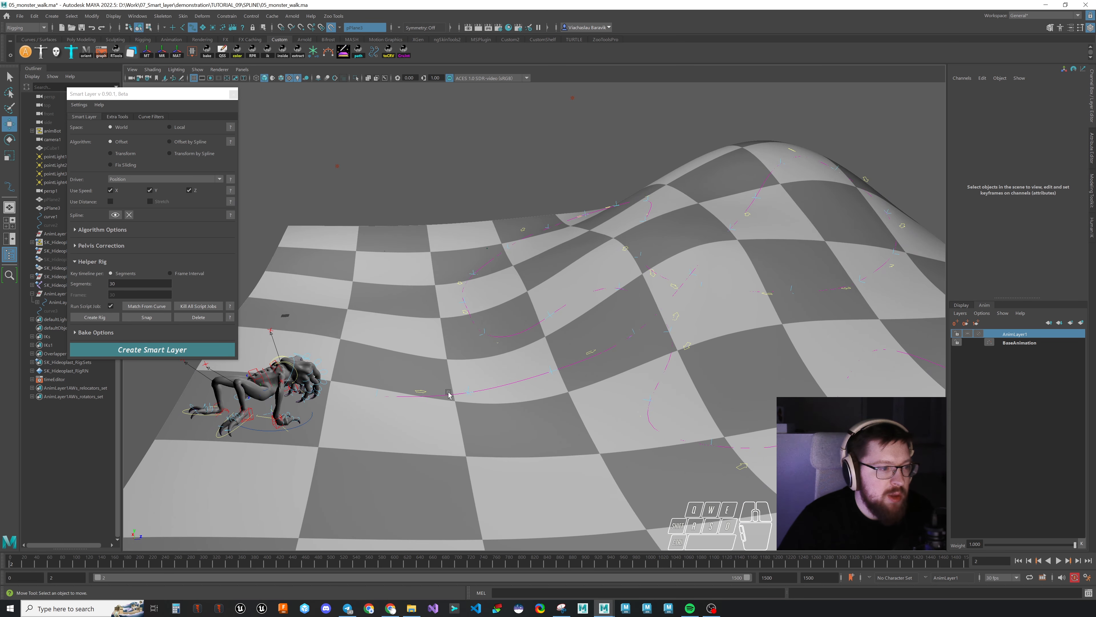
Step: Review the monster controls' AnimLayer1 keys in the Graph Editor and scrub the timeline to check the existing walk
left_click(510, 384)
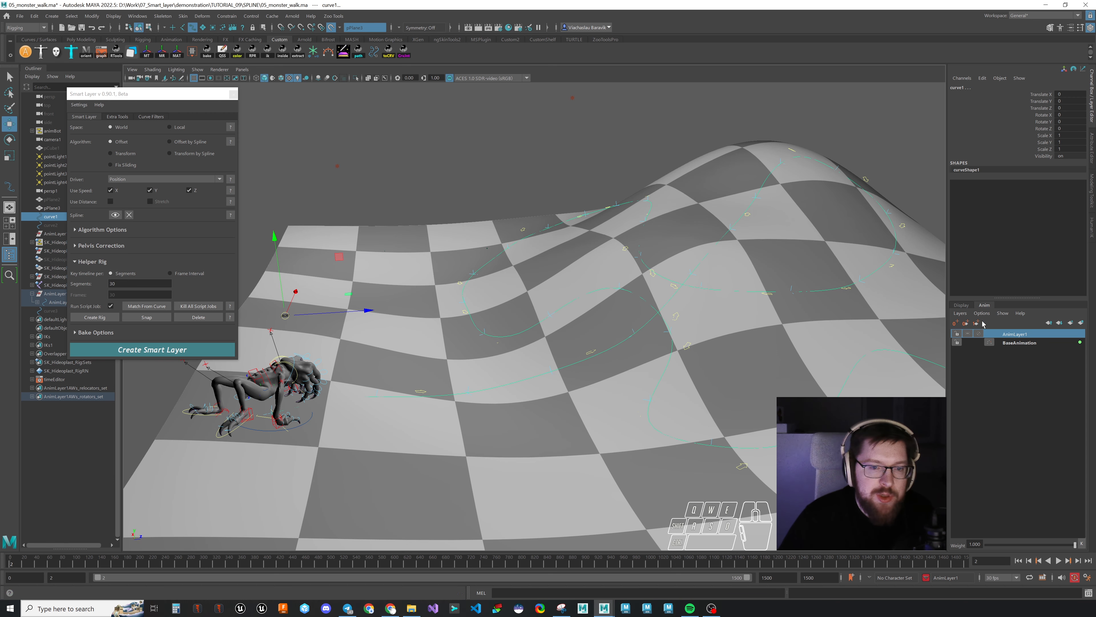
key("ctrl+z")
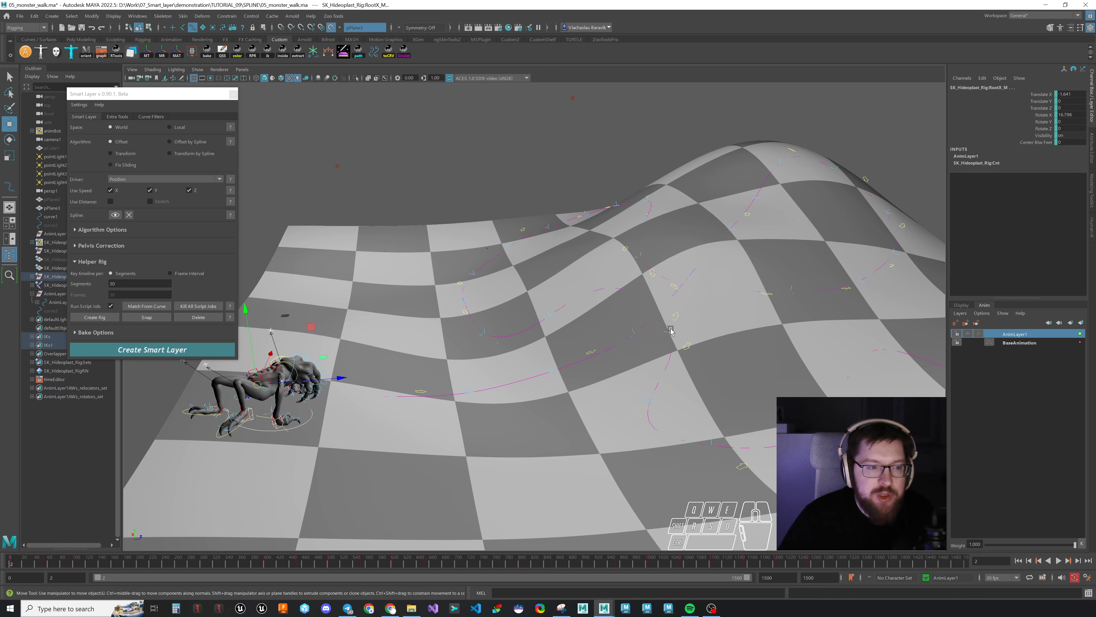
left_click(101, 51)
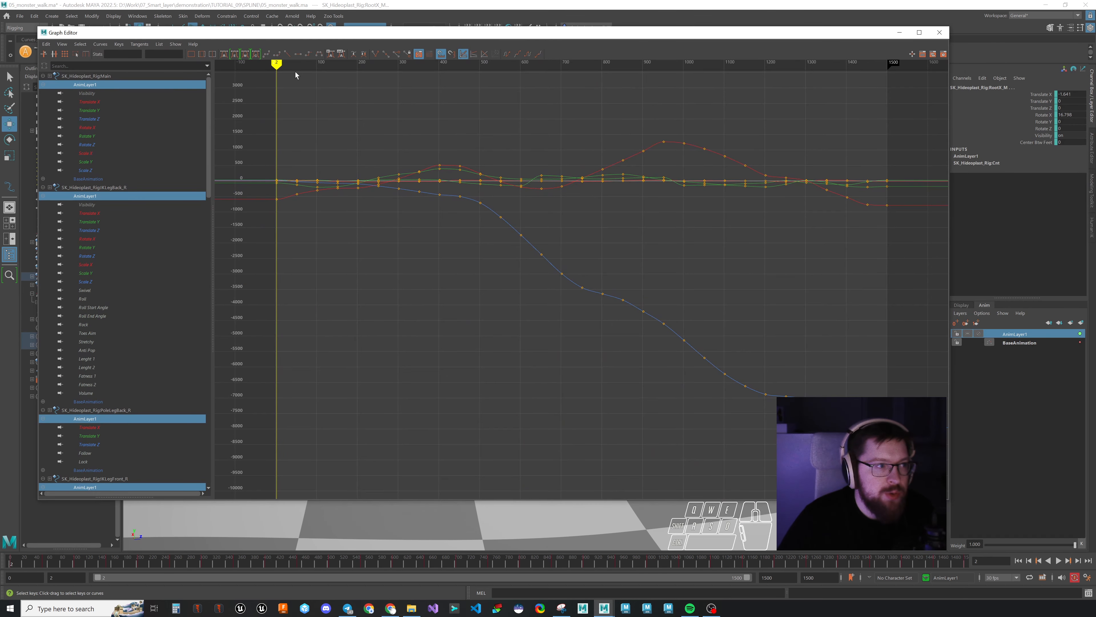
left_click_drag(345, 65, 367, 67)
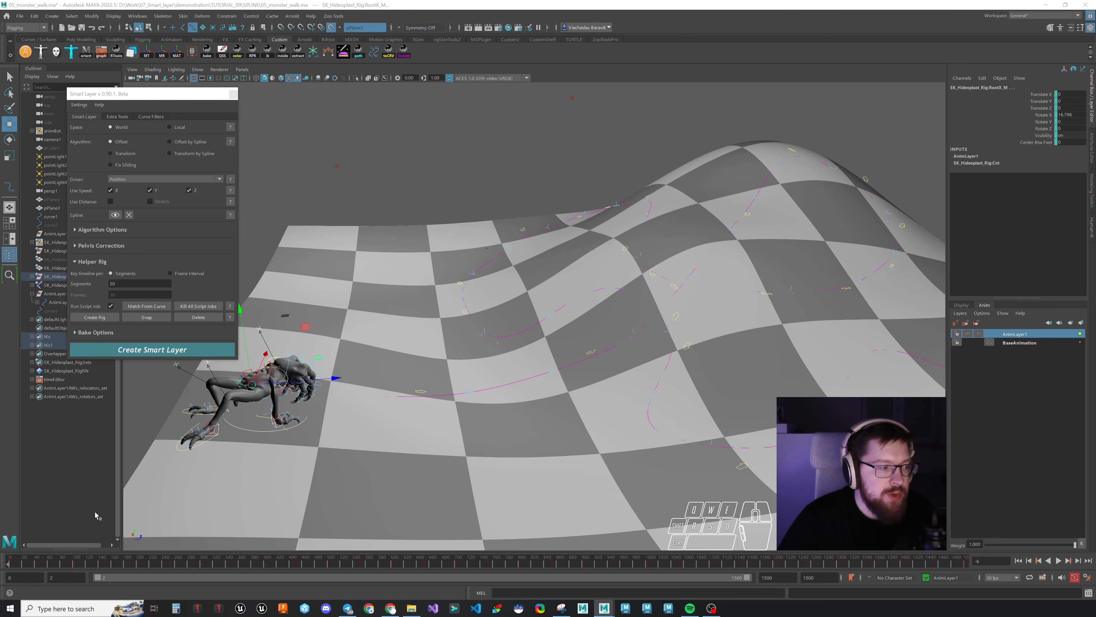
mouse_move(10, 562)
left_mouse_down()
mouse_move(578, 560)
mouse_move(667, 547)
mouse_move(864, 559)
left_mouse_up()
middle_click_drag(682, 412, 777, 447, "alt")
key("alt+shift+v")
middle_click_drag(577, 427, 464, 411, "alt")
Step: Set the algorithm to Transform by Spline with an Object center, using the Main control, and create the Smart Layer
left_click(169, 153)
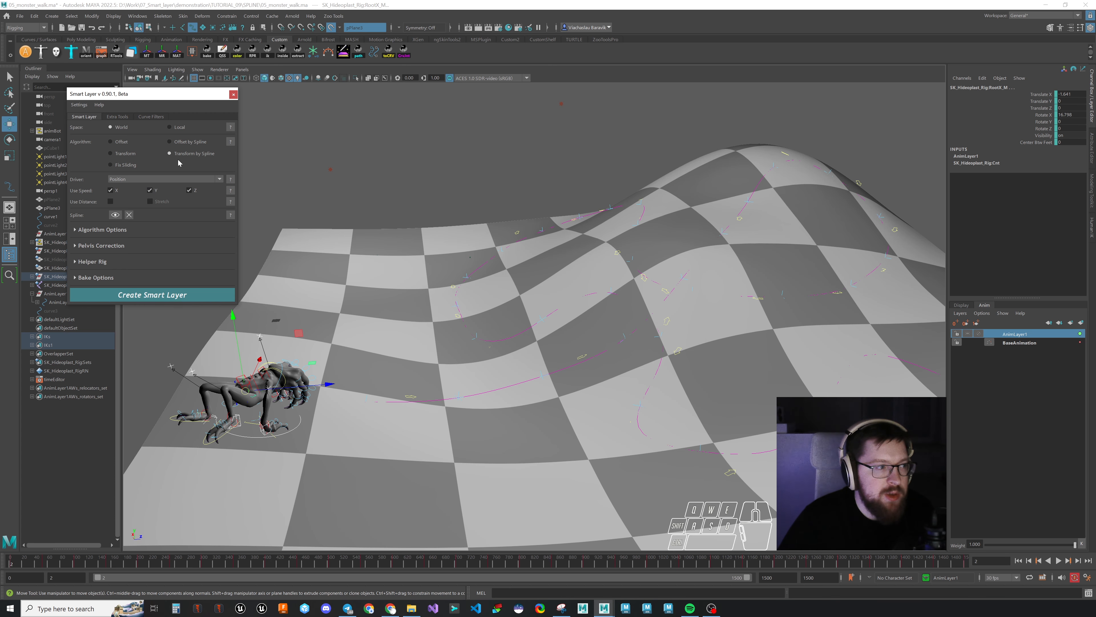
left_click(100, 229)
left_click(298, 420)
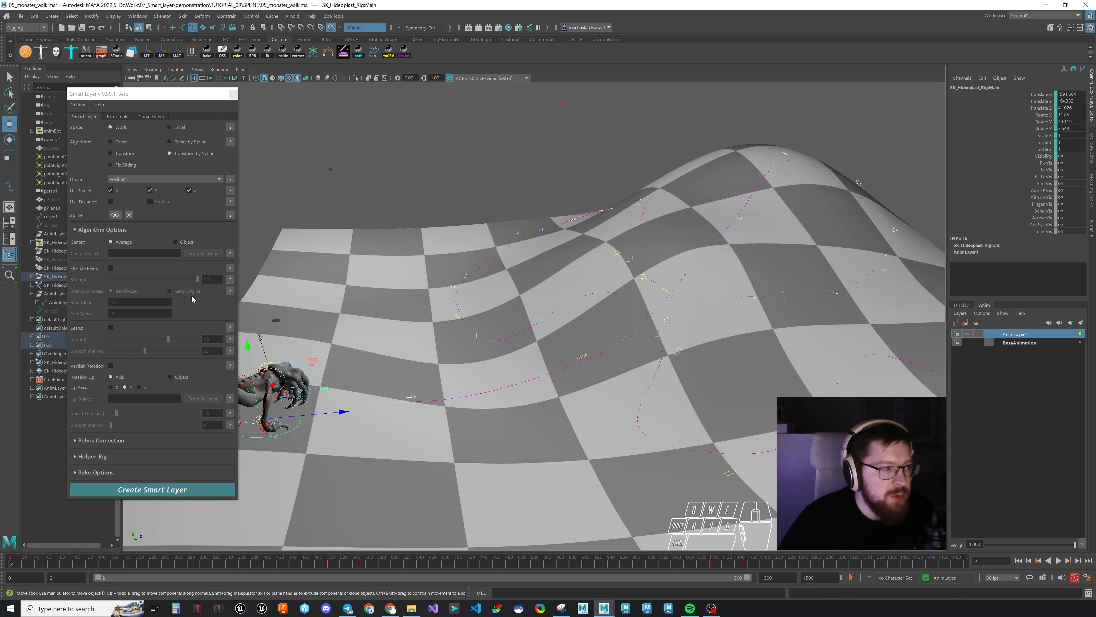
left_click(175, 242)
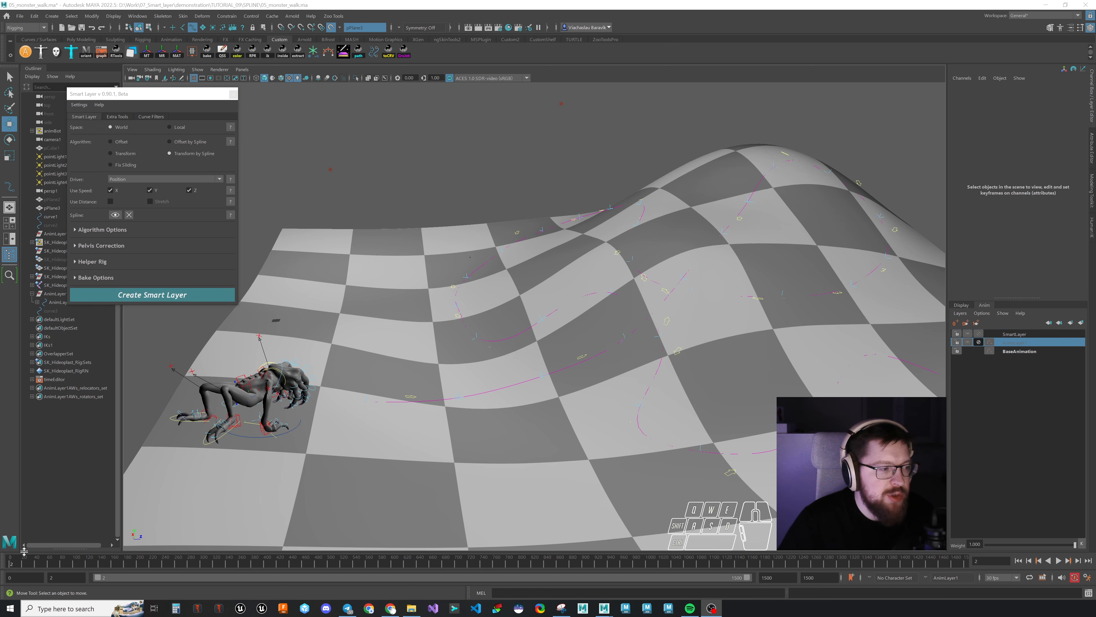
Step: Scrub and play the SmartLayer animation, framing the monster to check its walk over the hill
left_click_drag(22, 562, 284, 511)
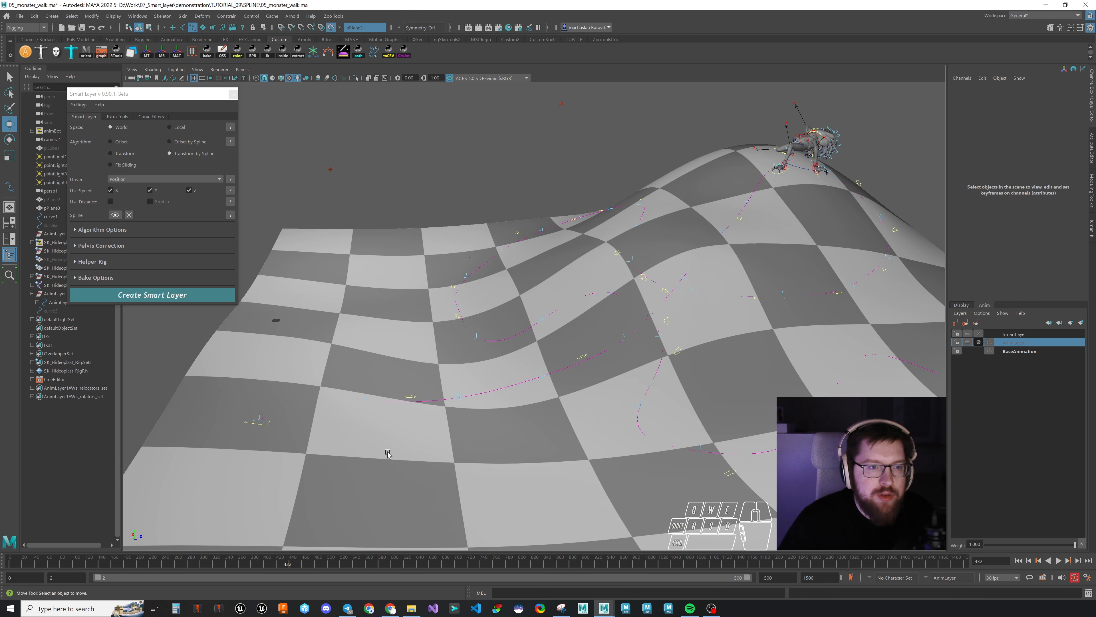
left_click_drag(703, 311, 730, 234, "alt")
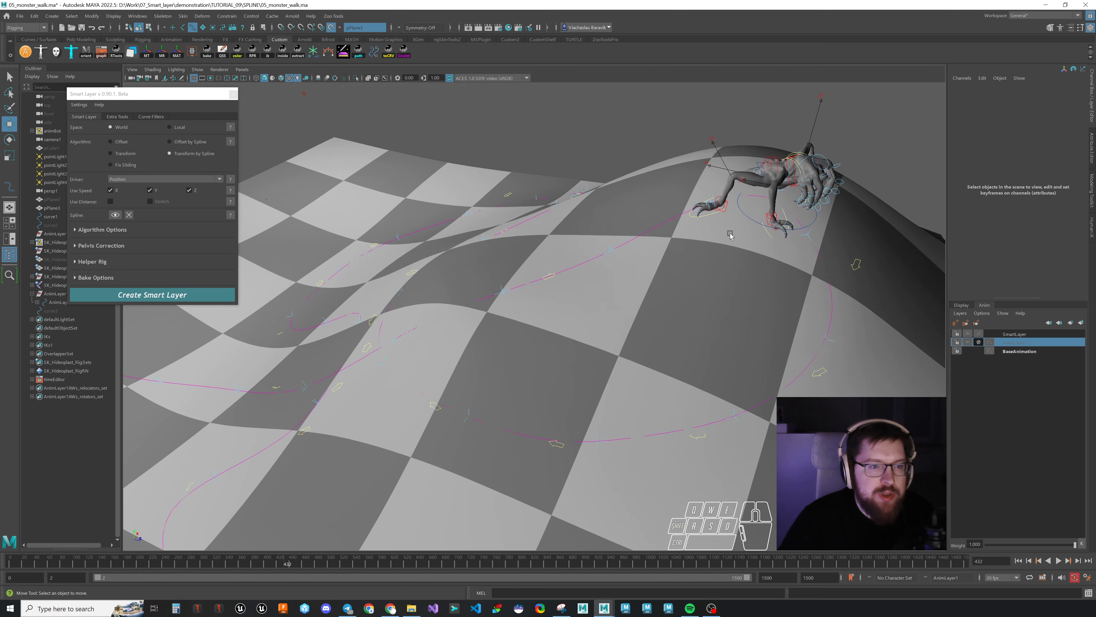
left_click(735, 225)
key("f")
scroll(675, 295, "down", 5)
left_click_drag(675, 295, 720, 402, "alt")
key("alt+v")
key("alt+v")
left_click_drag(374, 562, 403, 562)
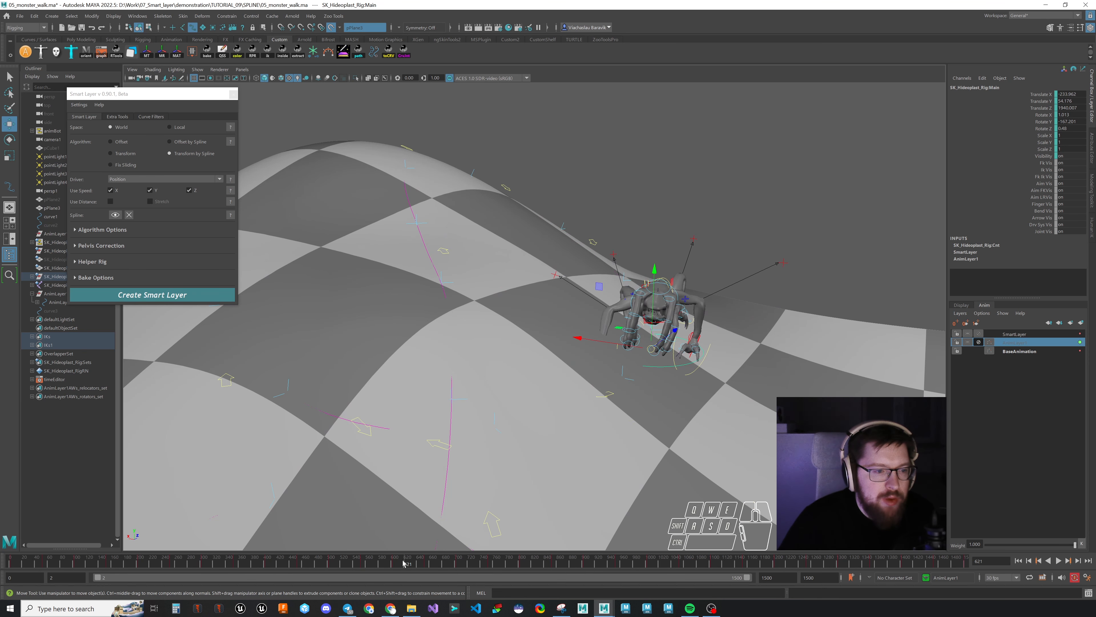
Step: Select the helper rig relocator for frame 652, try rotating it and undo the rotation
left_click(626, 379)
left_click_drag(630, 380, 613, 378, "alt")
right_click_drag(647, 380, 692, 380, "alt")
middle_click_drag(693, 380, 671, 320, "alt")
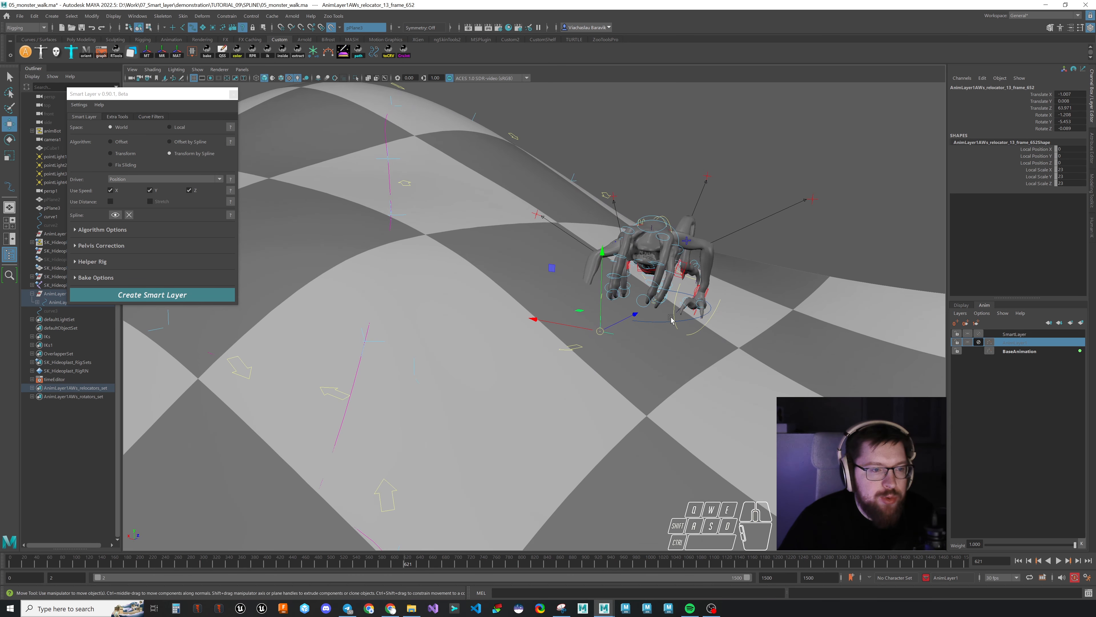
mouse_move(618, 338)
left_mouse_down("alt")
mouse_move(641, 327)
mouse_move(612, 327)
left_mouse_up("alt")
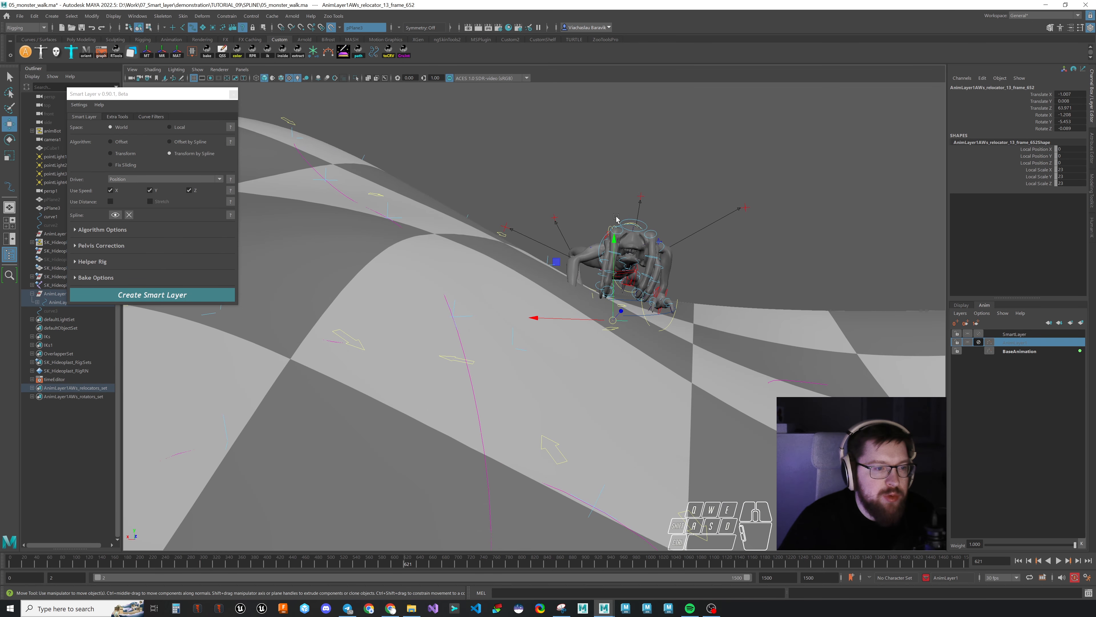
left_click_drag(617, 218, 777, 330, "alt")
key("e")
left_click_drag(779, 255, 657, 234)
key("ctrl+z")
key("w")
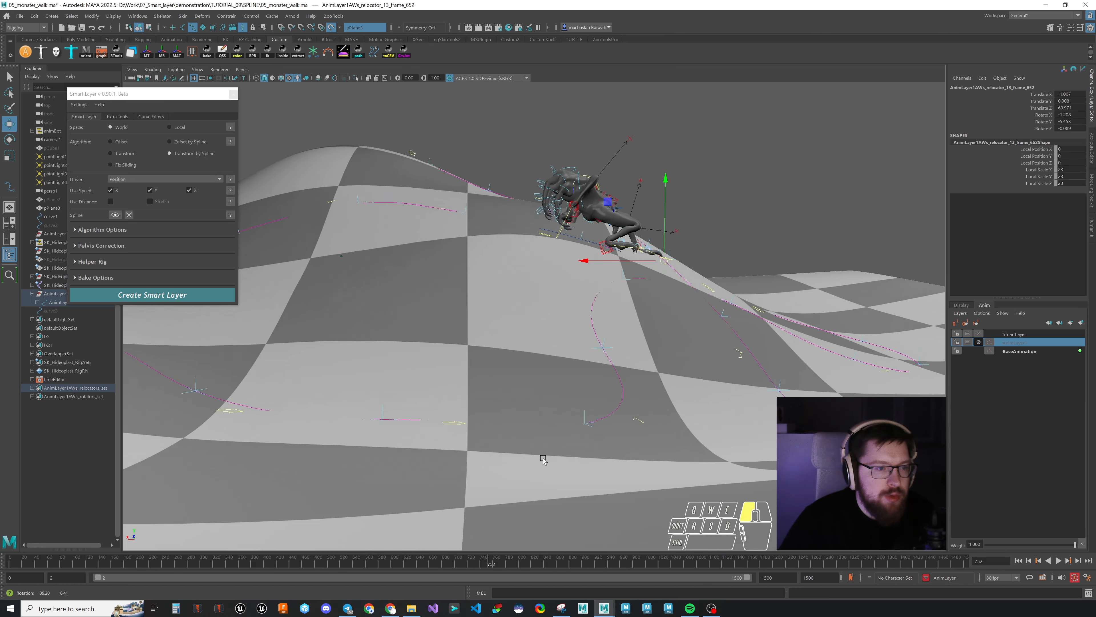
Step: Play the animation and examine the monster's path along the helper rig from several angles
left_click_drag(543, 457, 532, 361, "alt")
left_click(1059, 560)
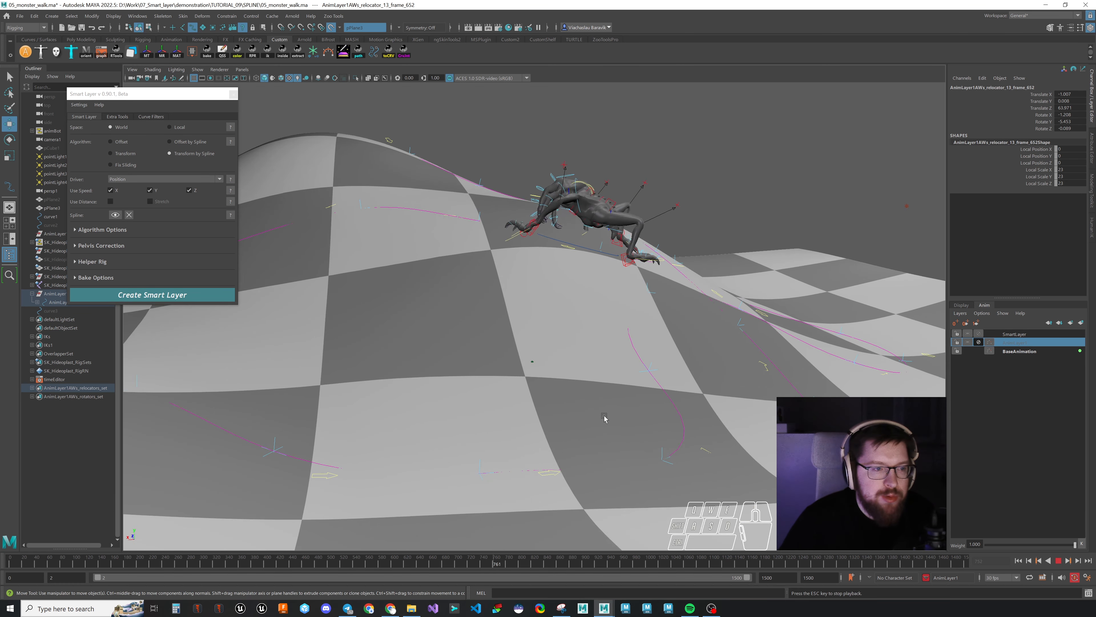
left_click_drag(602, 416, 631, 397, "alt")
scroll(711, 382, "up", 5)
left_click_drag(712, 382, 634, 479, "alt")
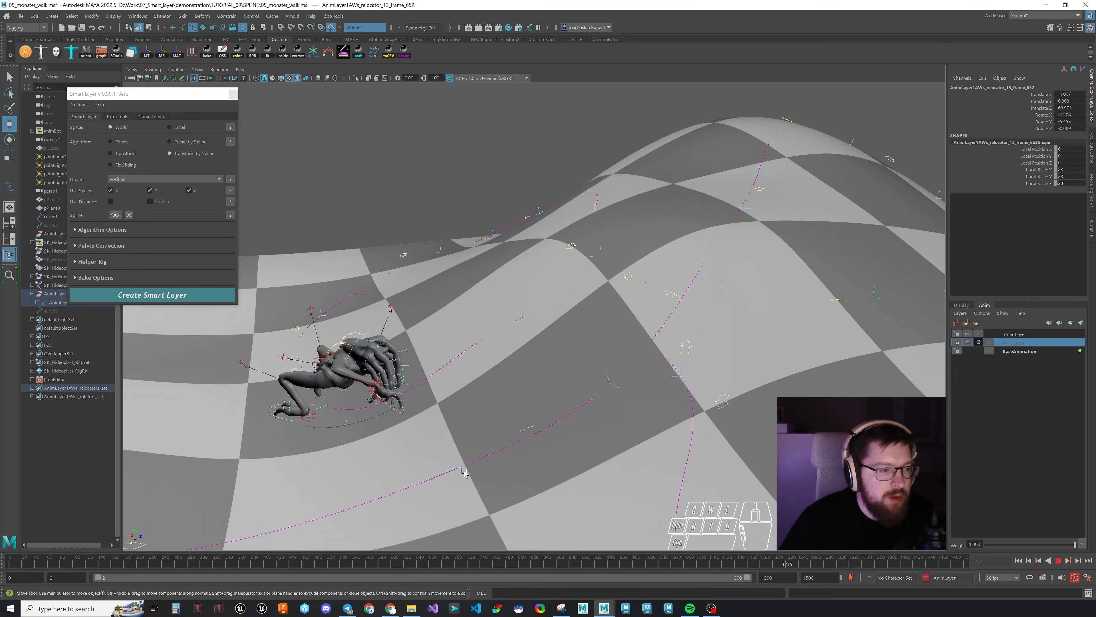
left_click_drag(493, 367, 575, 378, "alt")
right_click_drag(574, 378, 626, 459, "alt")
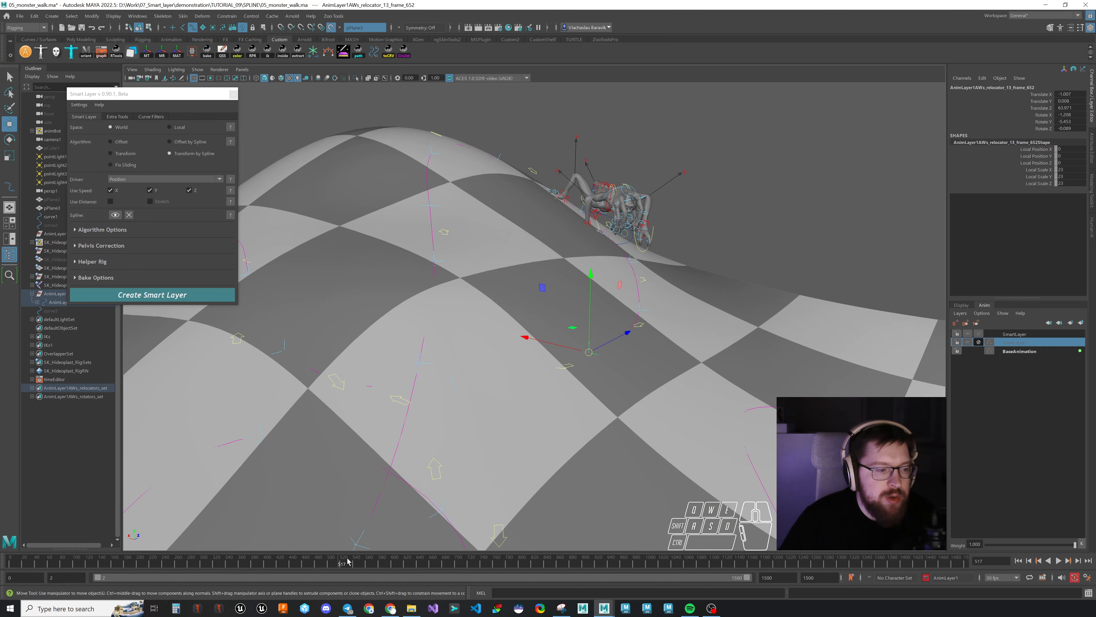
Step: Go to frame 652, mute and lock the SmartLayer animation layer, and unmute AnimLayer1
left_click_drag(348, 560, 428, 561)
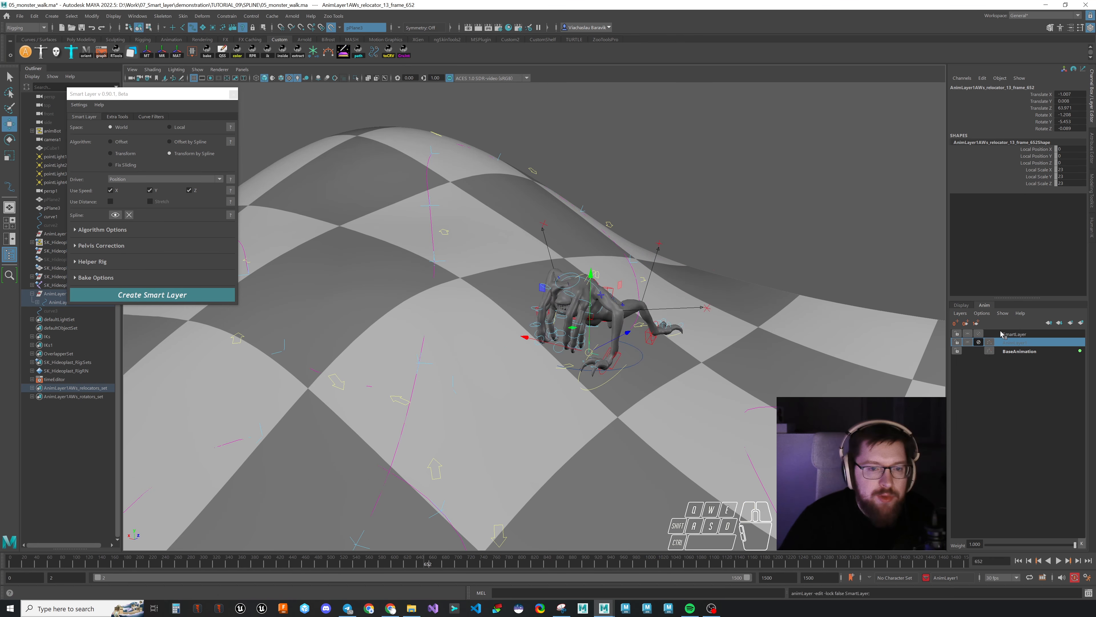
left_click(1002, 334)
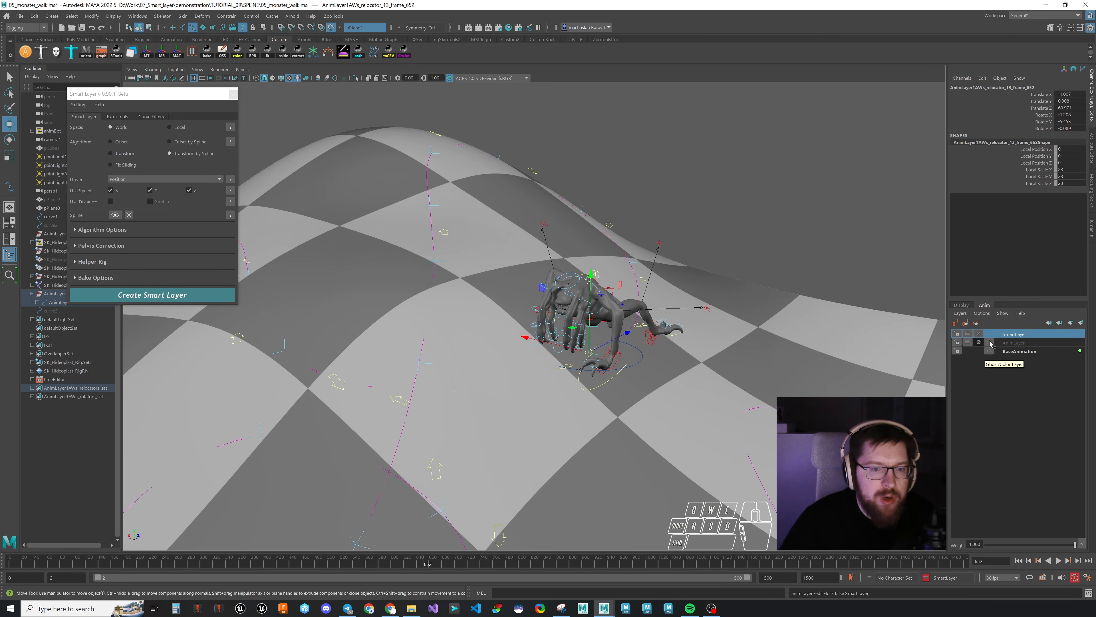
left_click(980, 342)
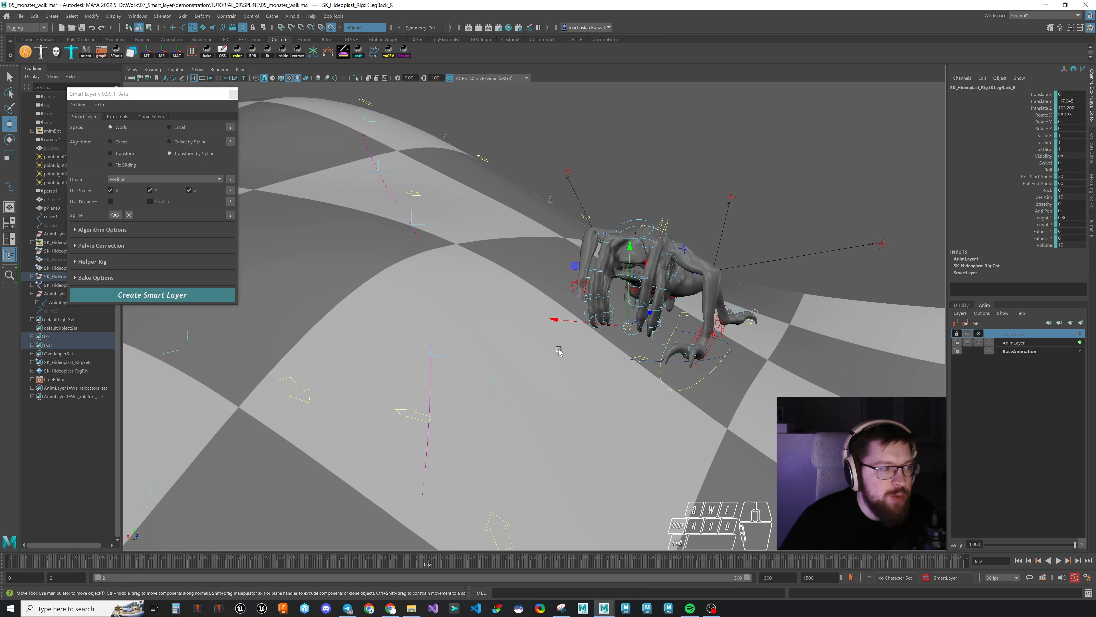
Step: Select all members of AnimLayer1AWs_relocators_set and enlarge the relocators with the Smart Layer scaling tool
left_click(32, 396)
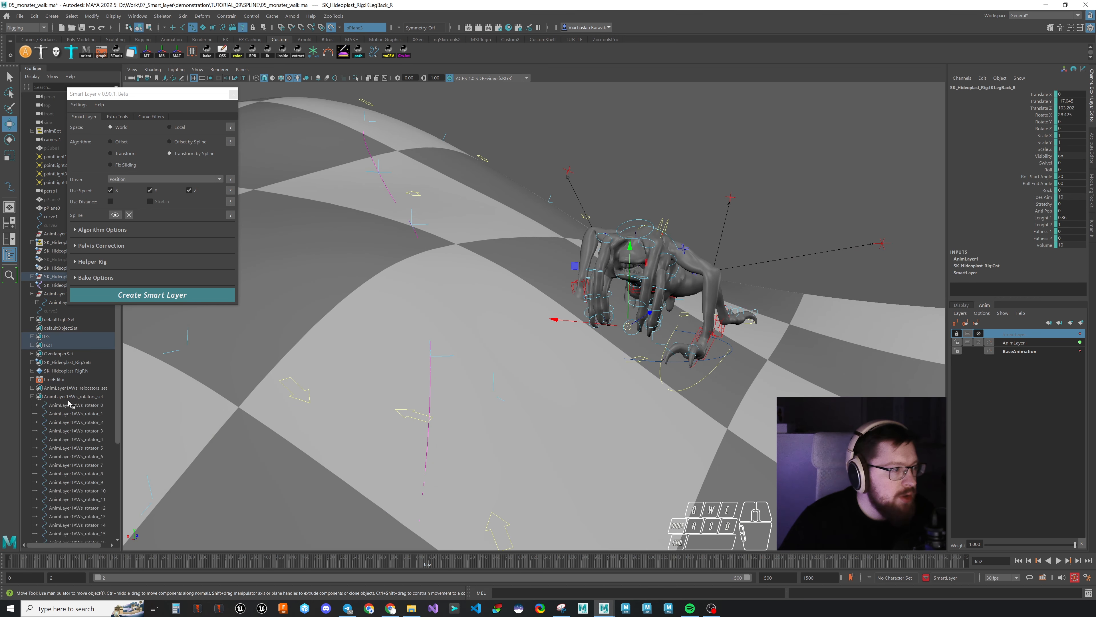
right_click(84, 388)
left_click(107, 391)
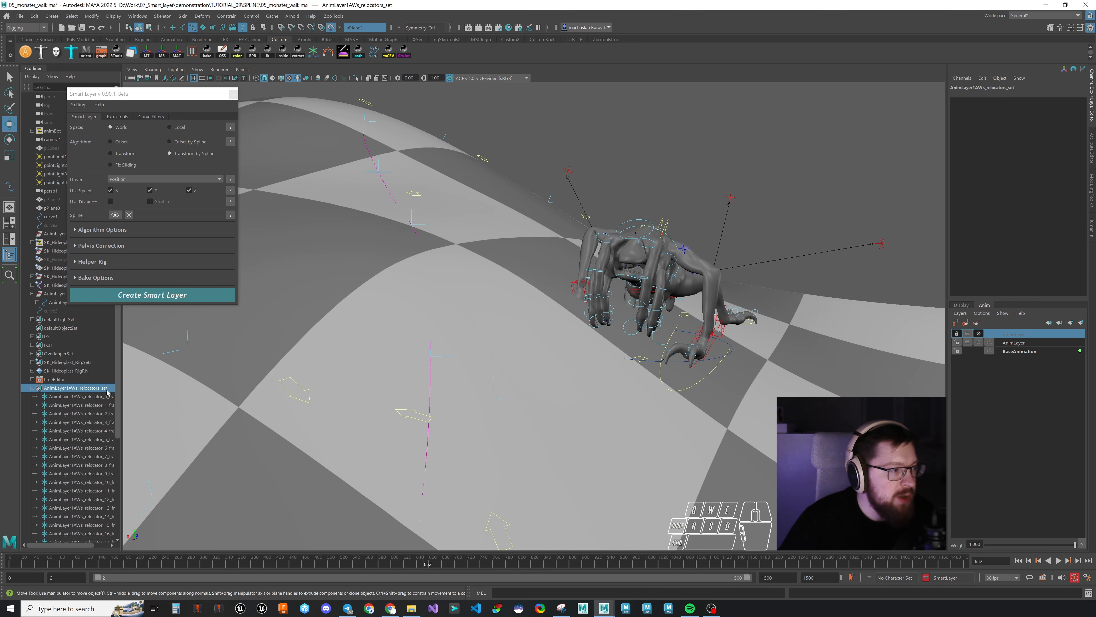
left_click(120, 116)
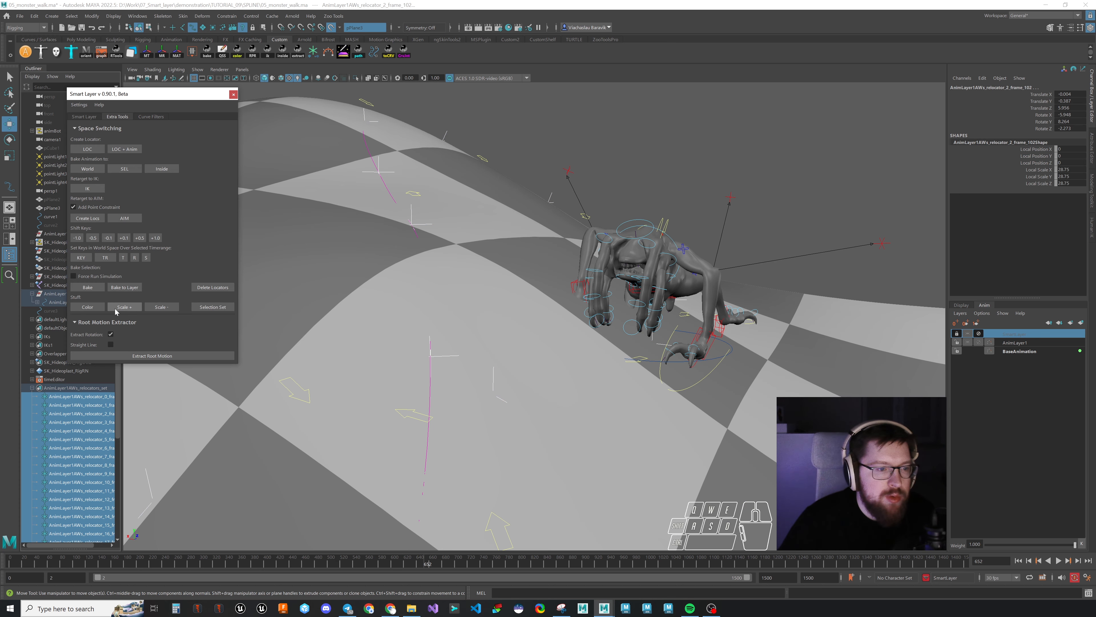
left_click(786, 241)
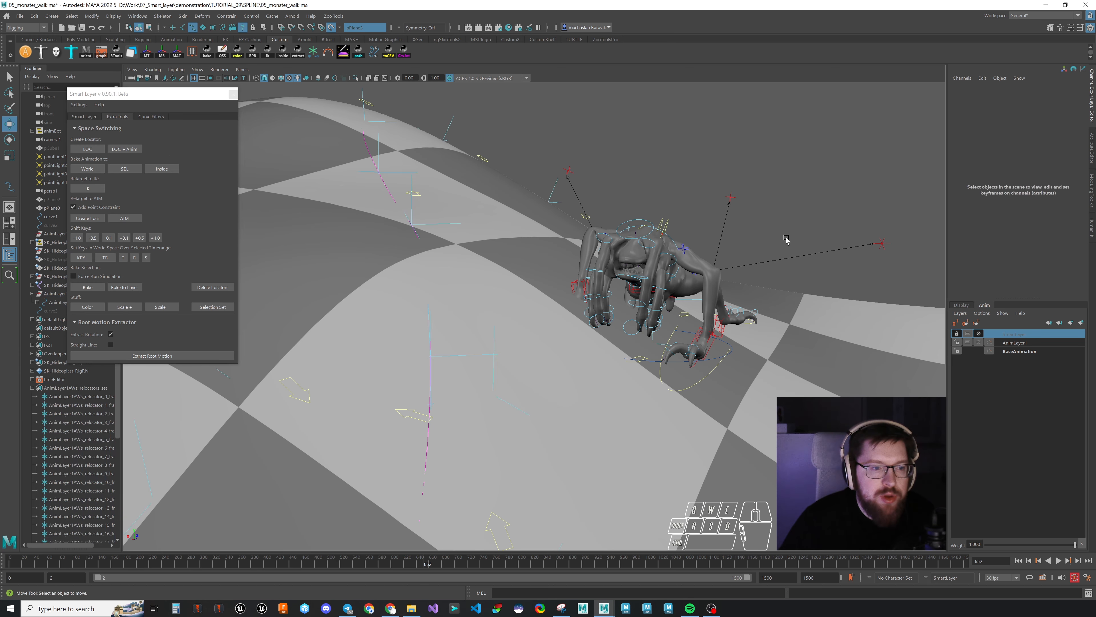
Step: Select the monster's Main control on AnimLayer1 and step forward through its keys along the path to frame 602
left_click(661, 345)
scroll(604, 354, "down", 5)
left_click_drag(551, 368, 584, 335, "alt")
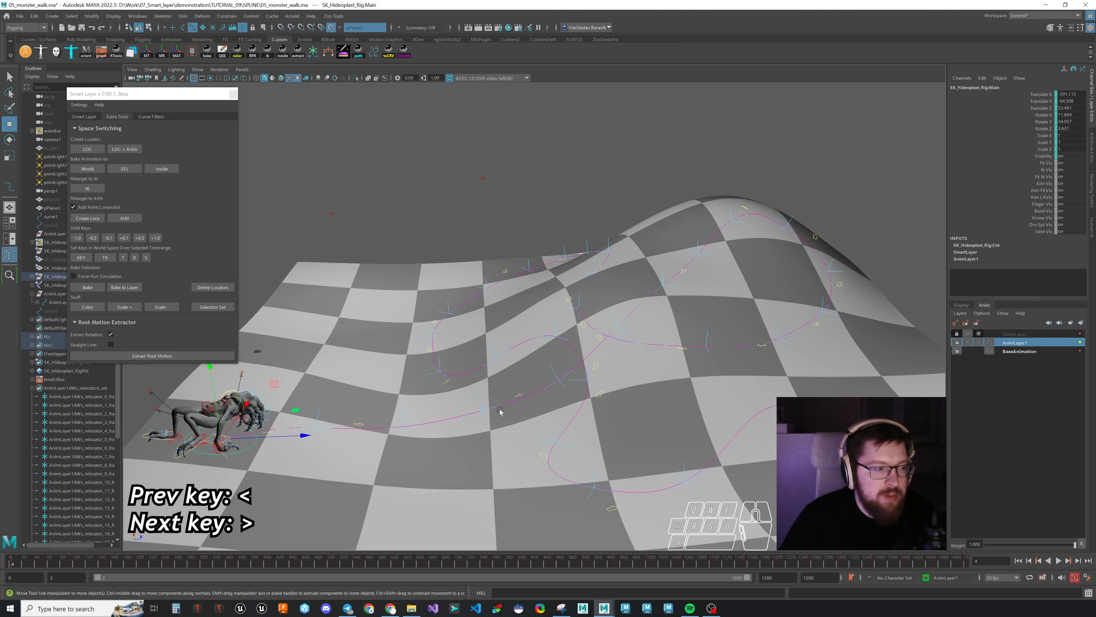
key("period")
key("period")
key("period")
key("period")
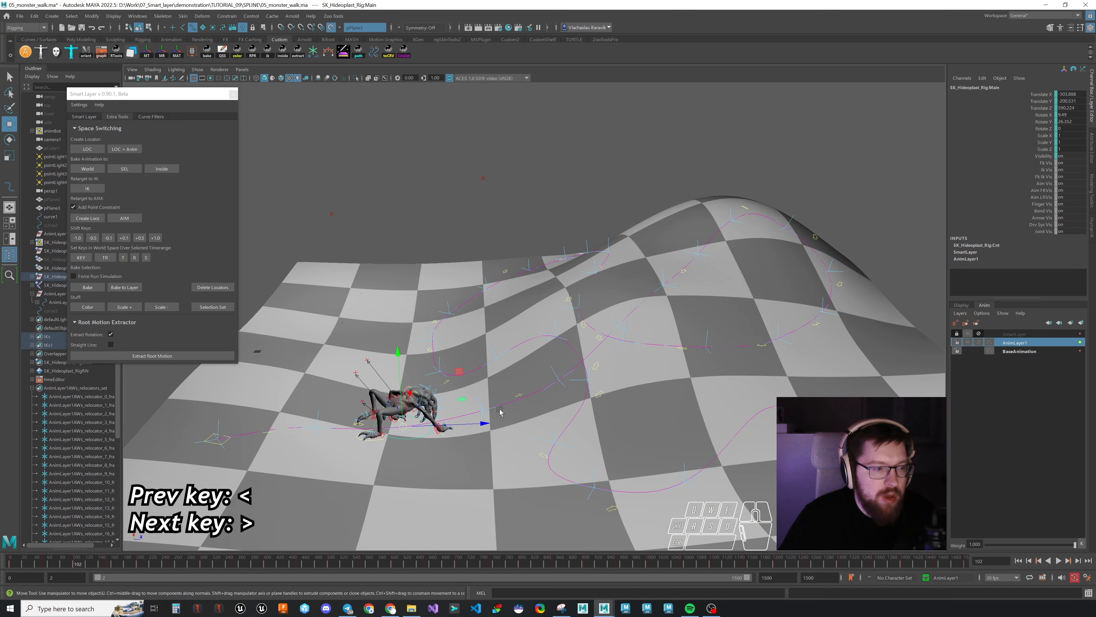
key("period")
key("period")
key("period")
key("period")
key("period")
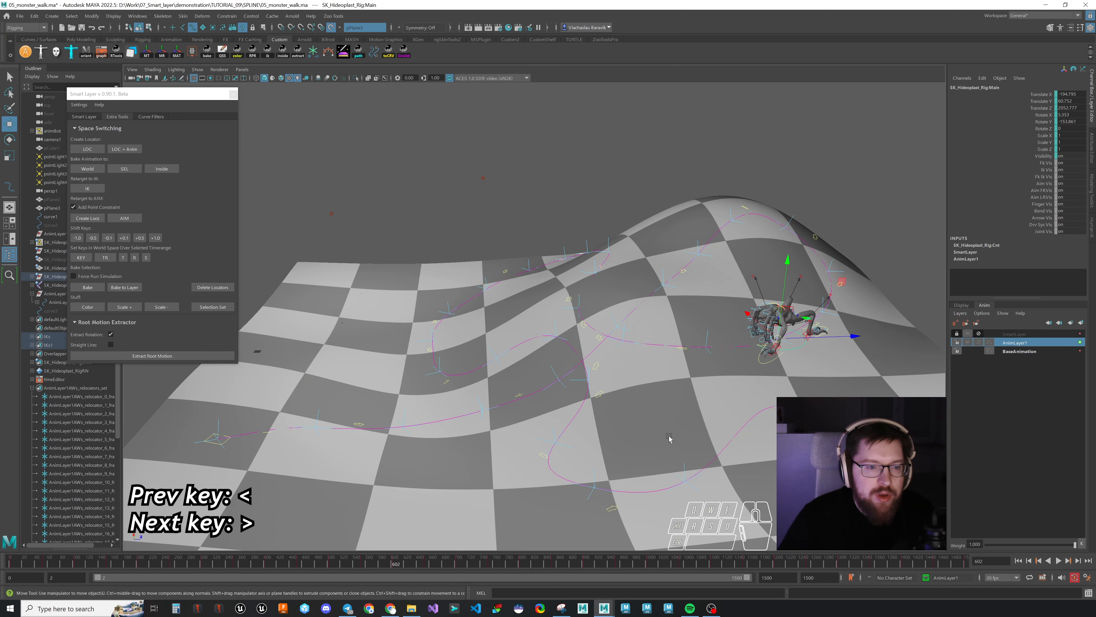
Step: Step back and forth through the Main control's keys around frames 552 to 652 to compare the monster's poses
key("comma")
key("comma")
key("comma")
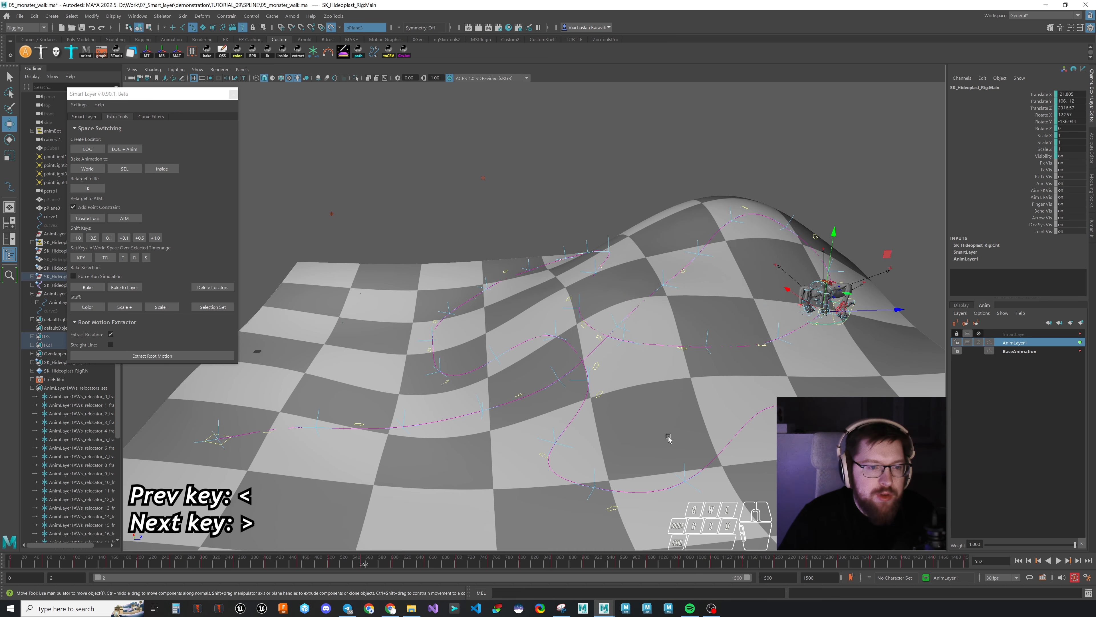
key("period")
key("period")
key("period")
key("period")
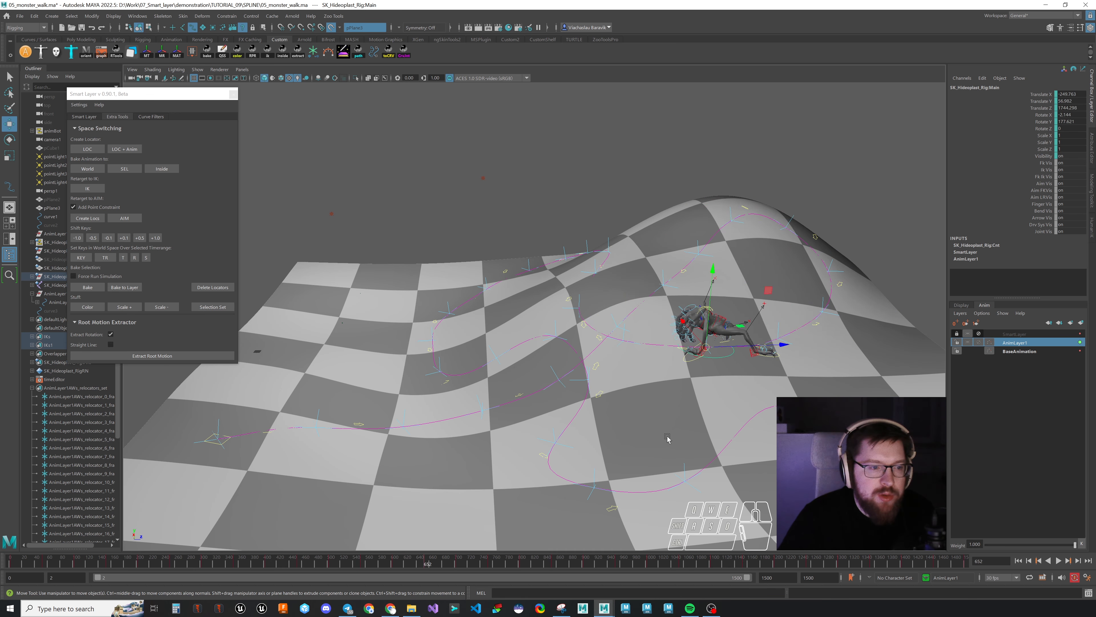
key("comma")
key("comma")
key("comma")
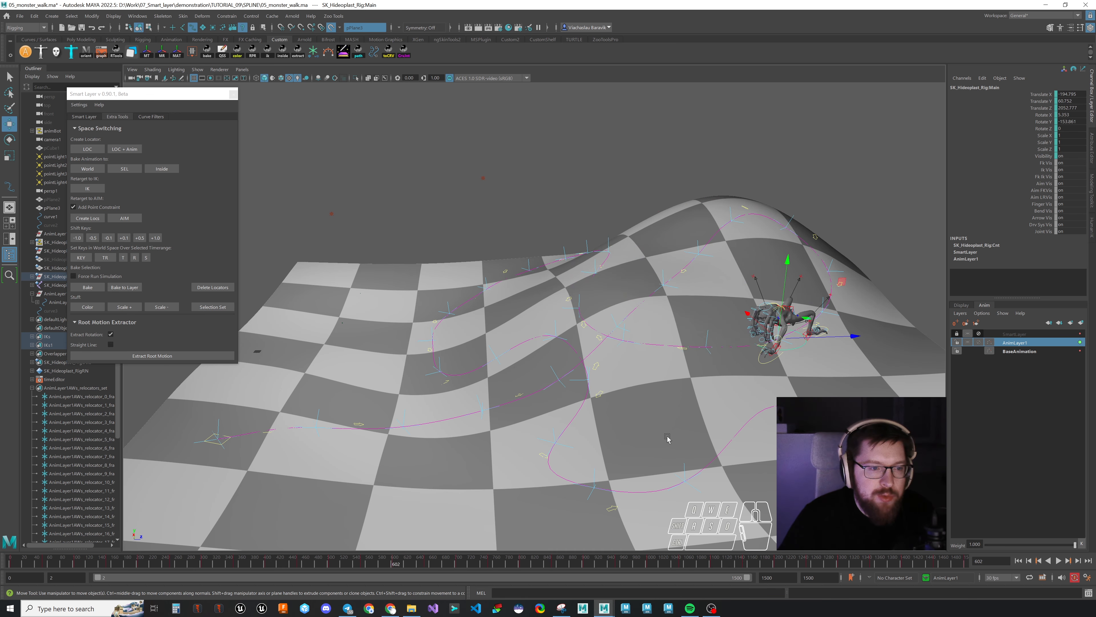
Step: Go to the Main control's key at frame 652, frame the monster closely, and show the main Smart Layer settings
right_click_drag(667, 437, 811, 367, "alt")
middle_click_drag(812, 367, 626, 345, "alt")
left_click_drag(626, 345, 673, 363, "alt")
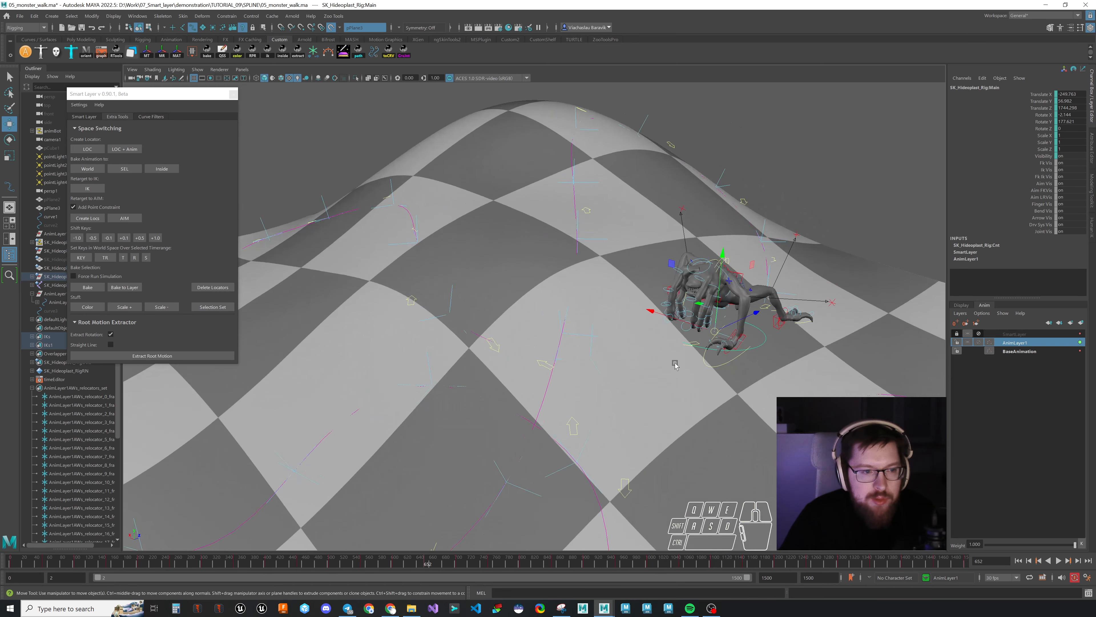
right_click_drag(673, 362, 811, 337, "alt")
middle_click_drag(811, 337, 615, 322, "alt")
right_click_drag(615, 321, 690, 315, "alt")
left_click(83, 117)
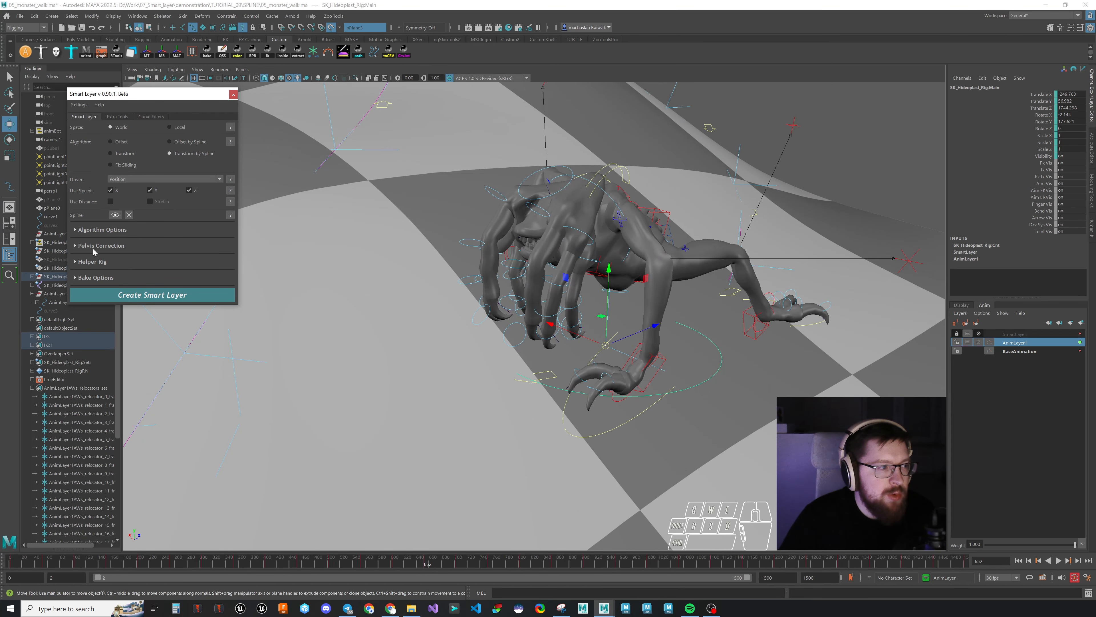
Step: Select the relocator for frame 652 and rotate it to about -26° in Z to tilt the monster with the slope
left_click(693, 373)
left_click(619, 350)
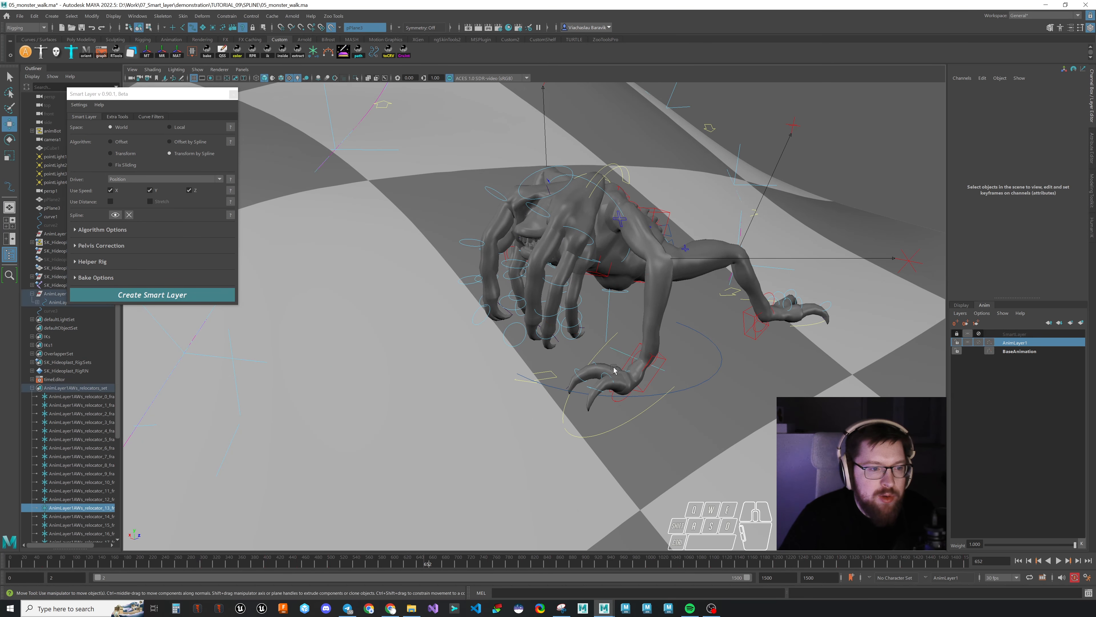
right_click_drag(615, 370, 563, 347, "alt")
left_click_drag(563, 348, 728, 286, "alt")
middle_click_drag(729, 286, 668, 299, "alt")
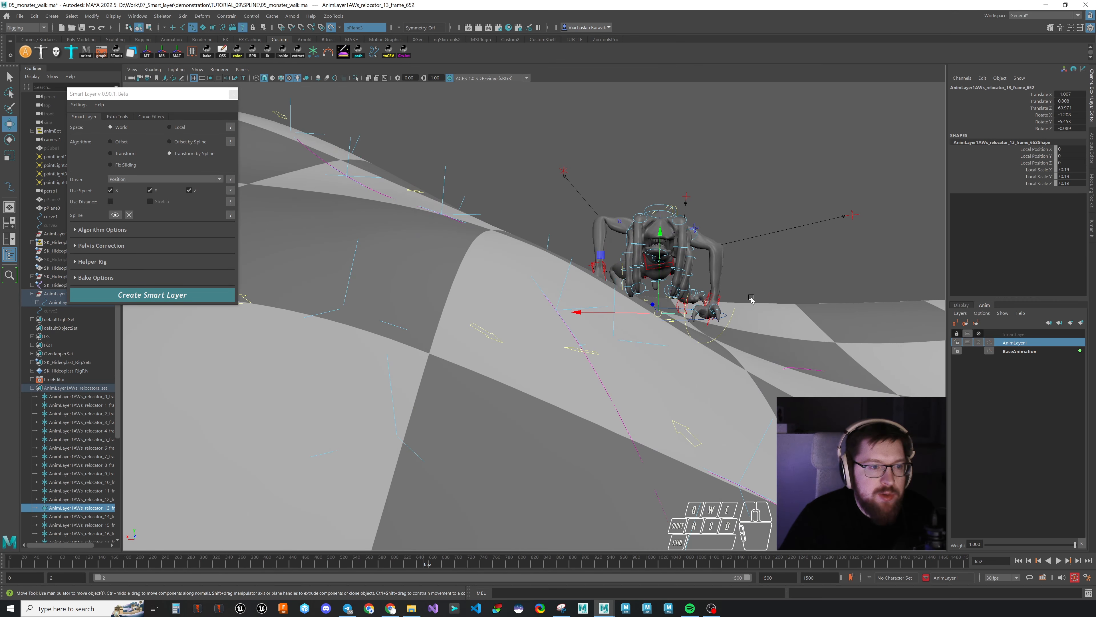
key("f")
key("e")
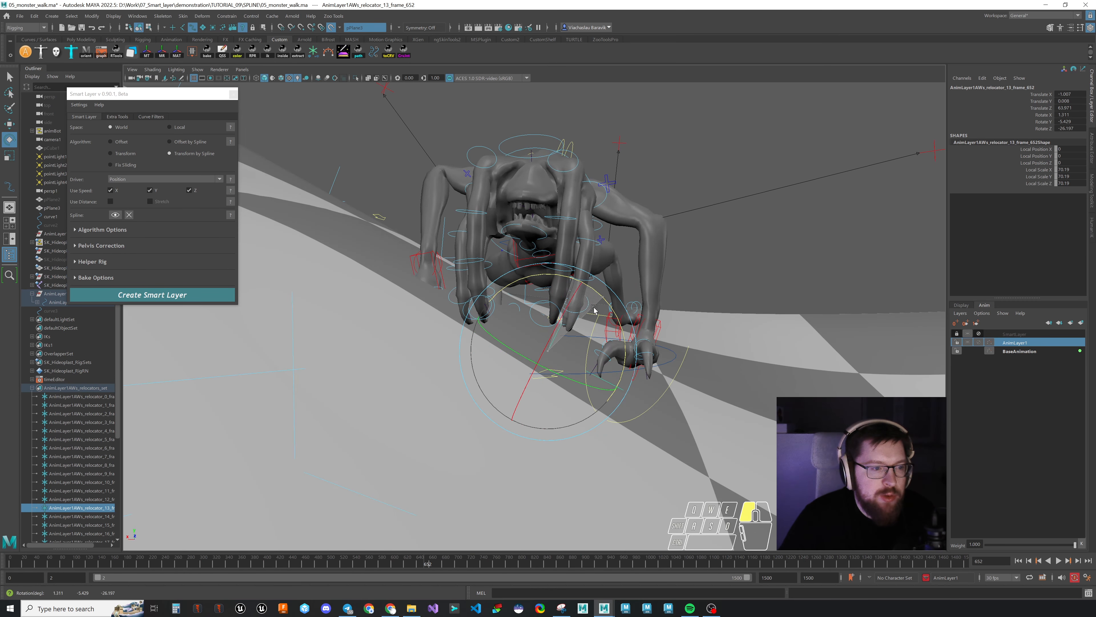
left_click_drag(598, 315, 597, 316)
key("w")
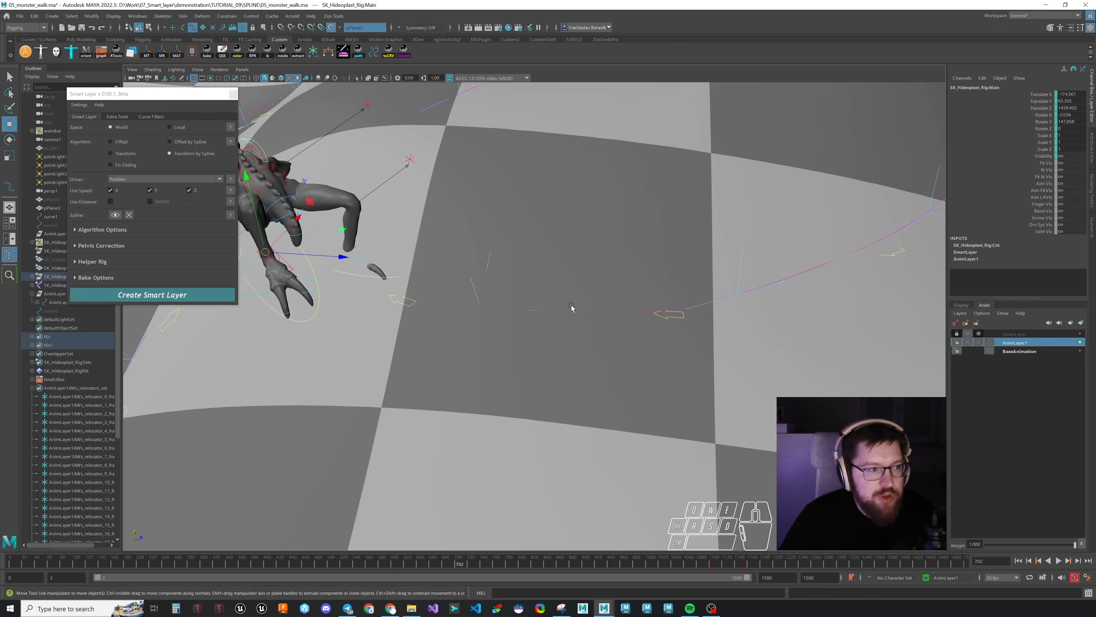
Step: Go to frame 702 and rotate its relocator to about -44° in Z so the monster follows the hillside
left_click_drag(448, 313, 565, 290, "alt")
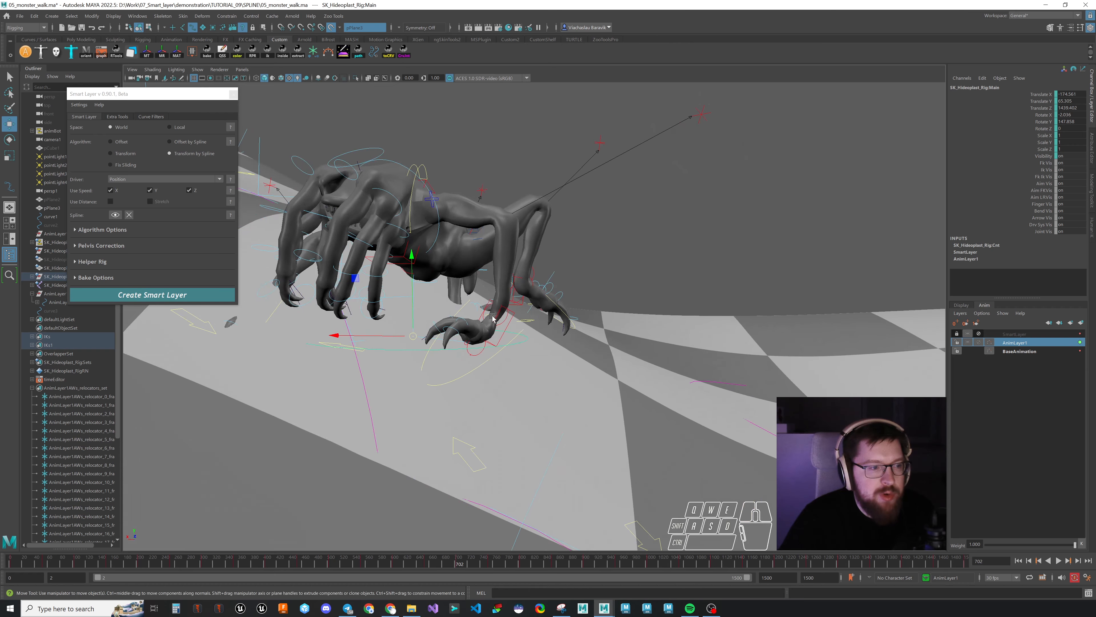
middle_click_drag(566, 290, 701, 275, "alt")
left_click_drag(693, 331, 678, 304)
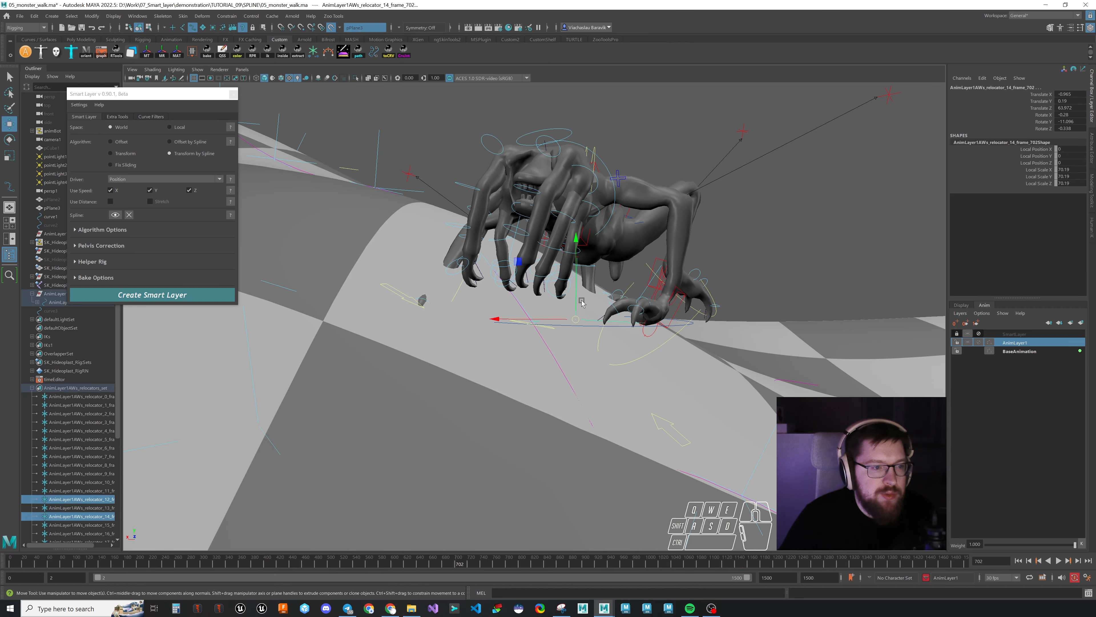
key("e")
right_click_drag(604, 316, 588, 330, "alt")
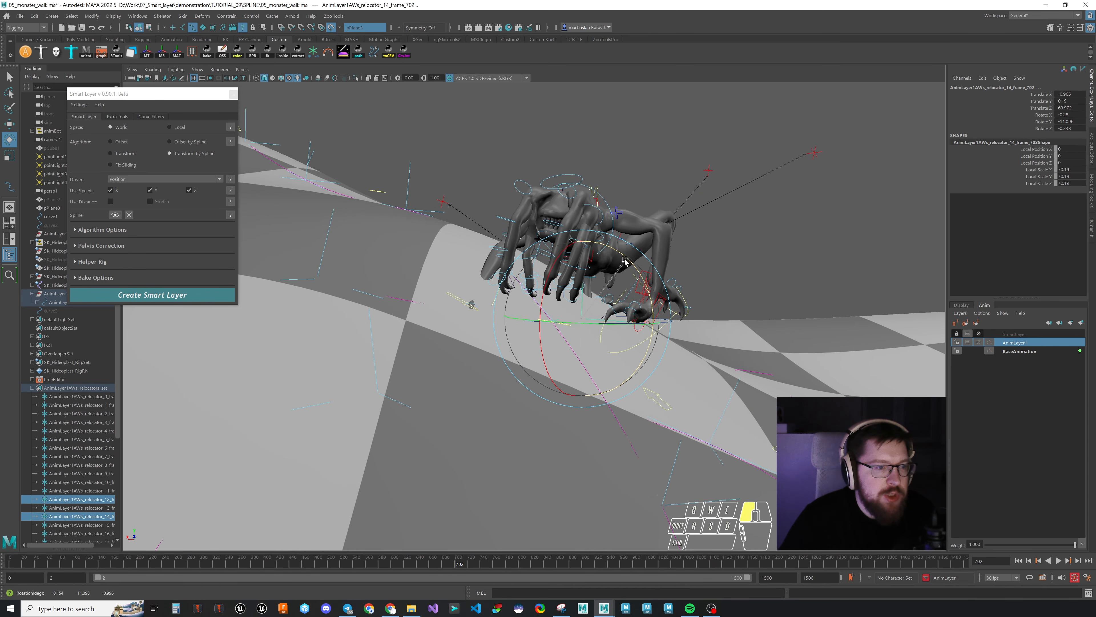
left_click_drag(640, 308, 628, 323)
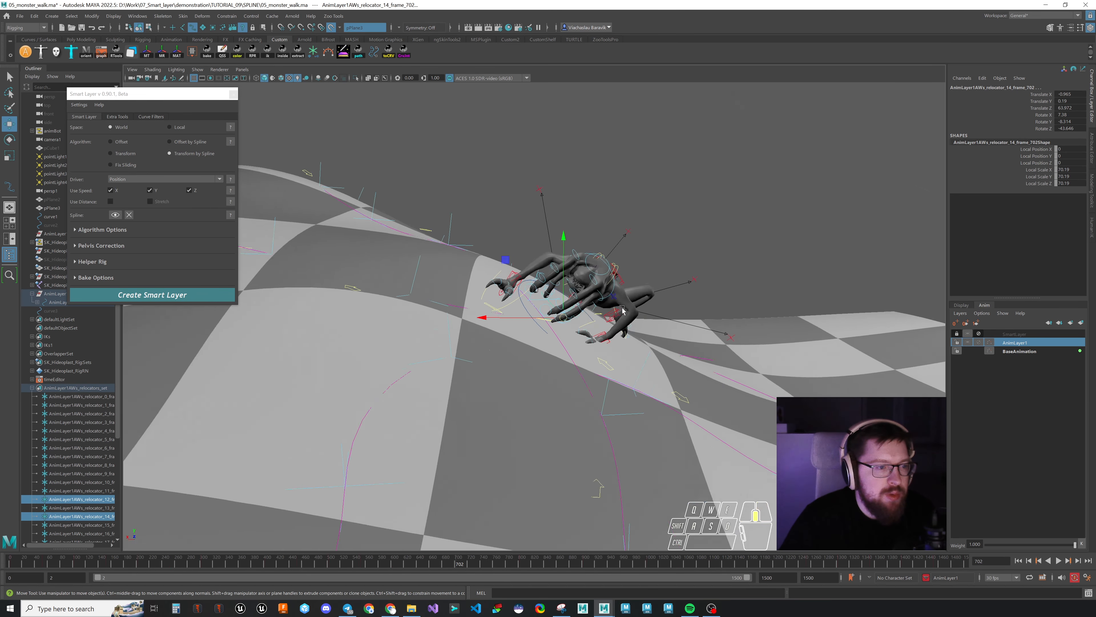
Step: Go to frame 752, select its relocator and rotate it to about -25° in Z to match the terrain
scroll(679, 349, "up", 5)
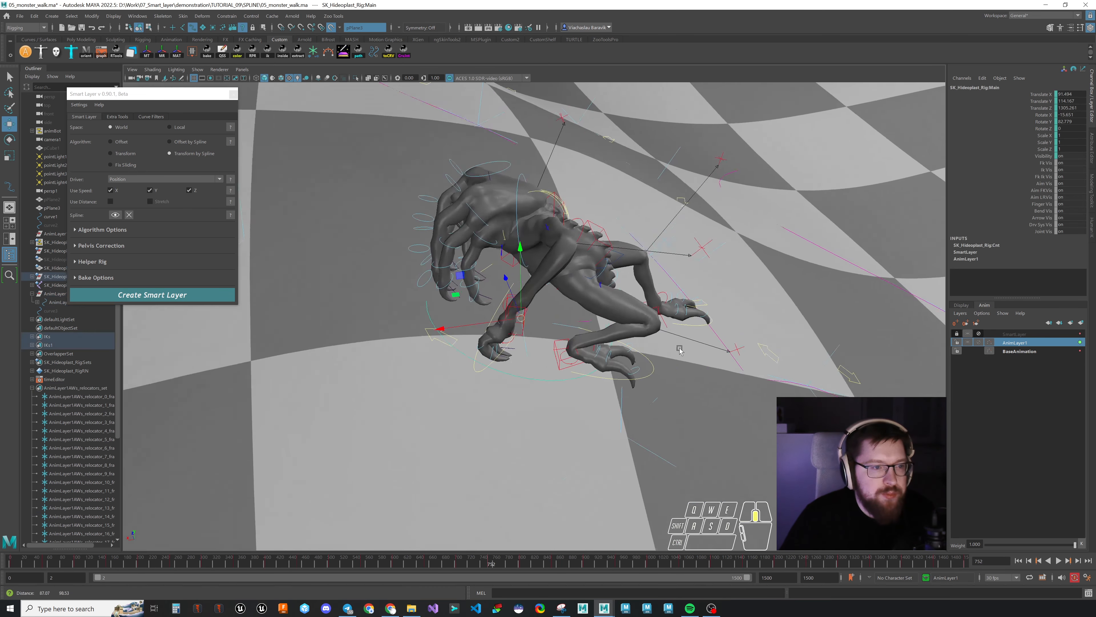
left_click_drag(680, 350, 585, 268, "alt")
left_click(574, 245)
key("e")
key("w")
right_click_drag(585, 276, 505, 310, "alt")
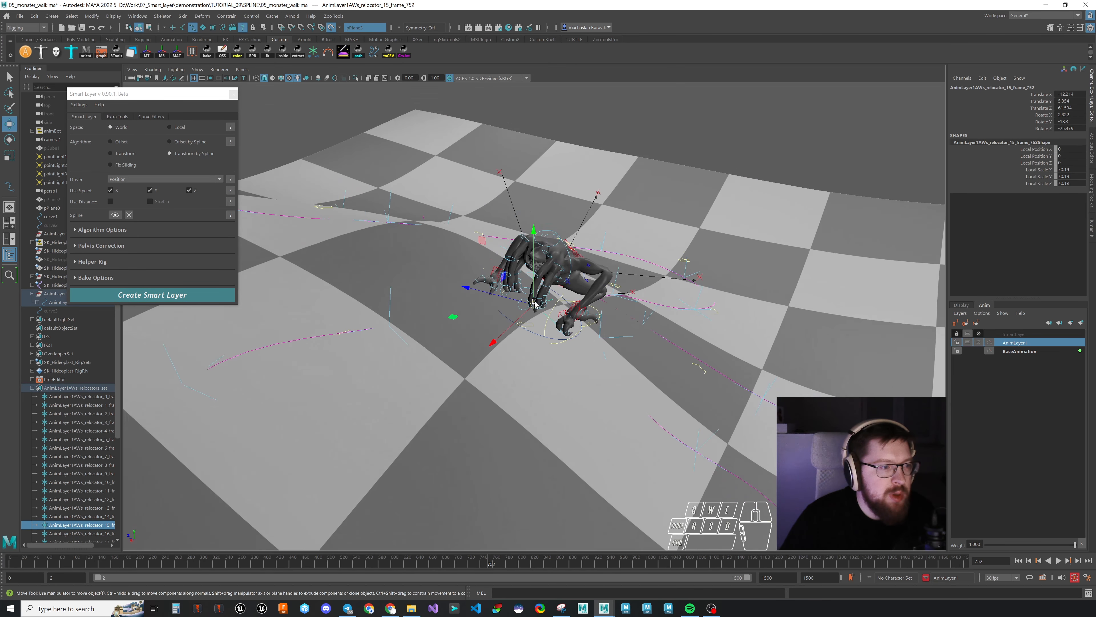
middle_click_drag(505, 309, 609, 279, "alt")
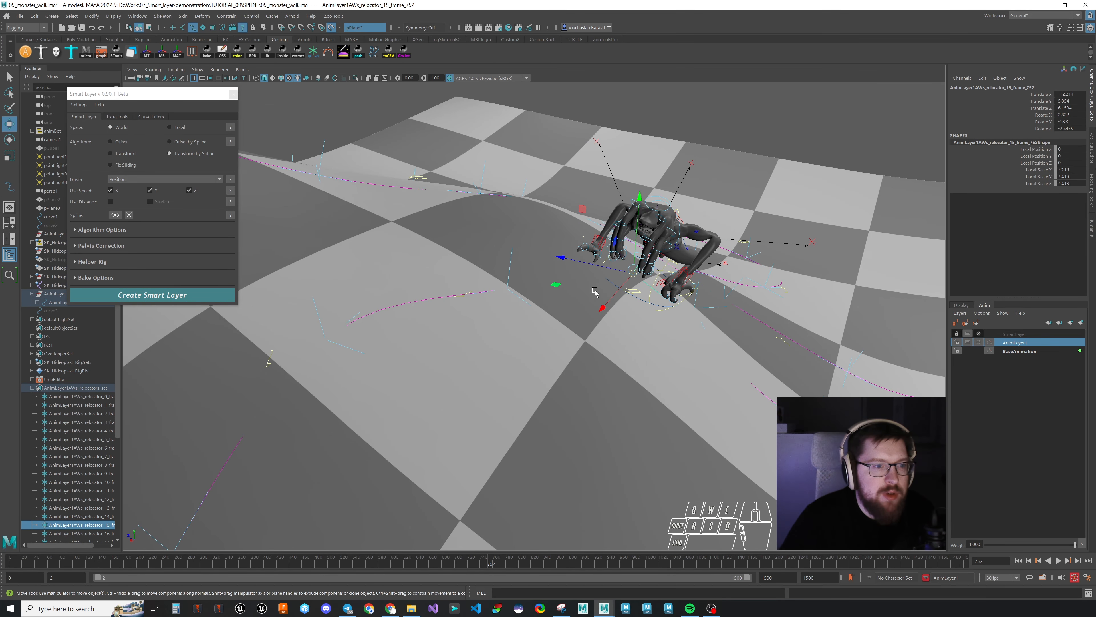
Step: Review the Helper Rig options in Smart Layer and collapse them again
left_click(91, 261)
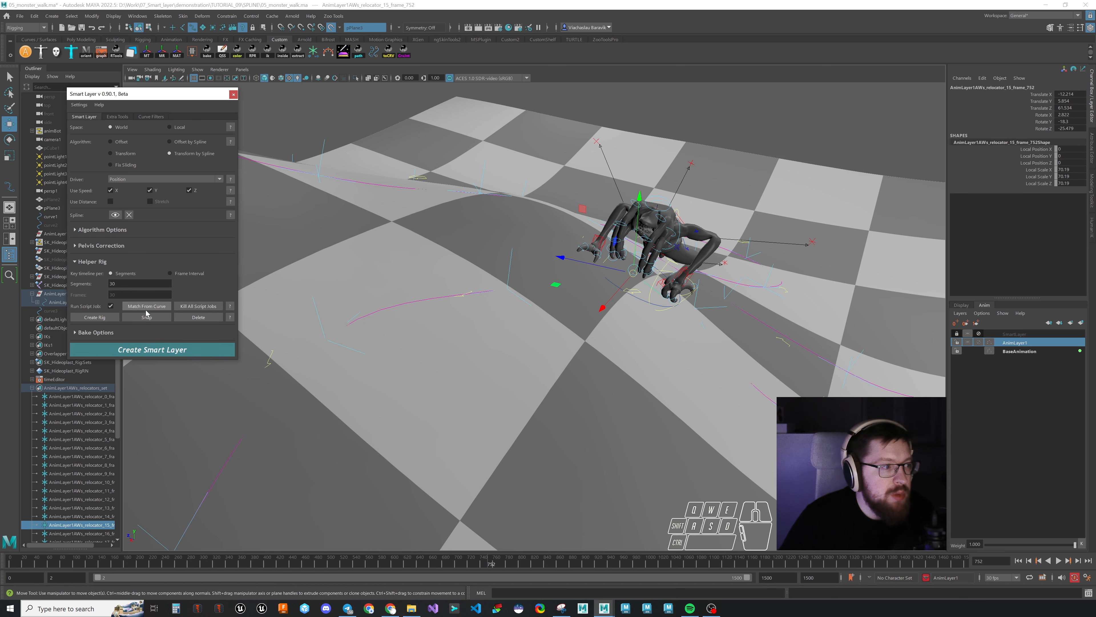
left_click(125, 261)
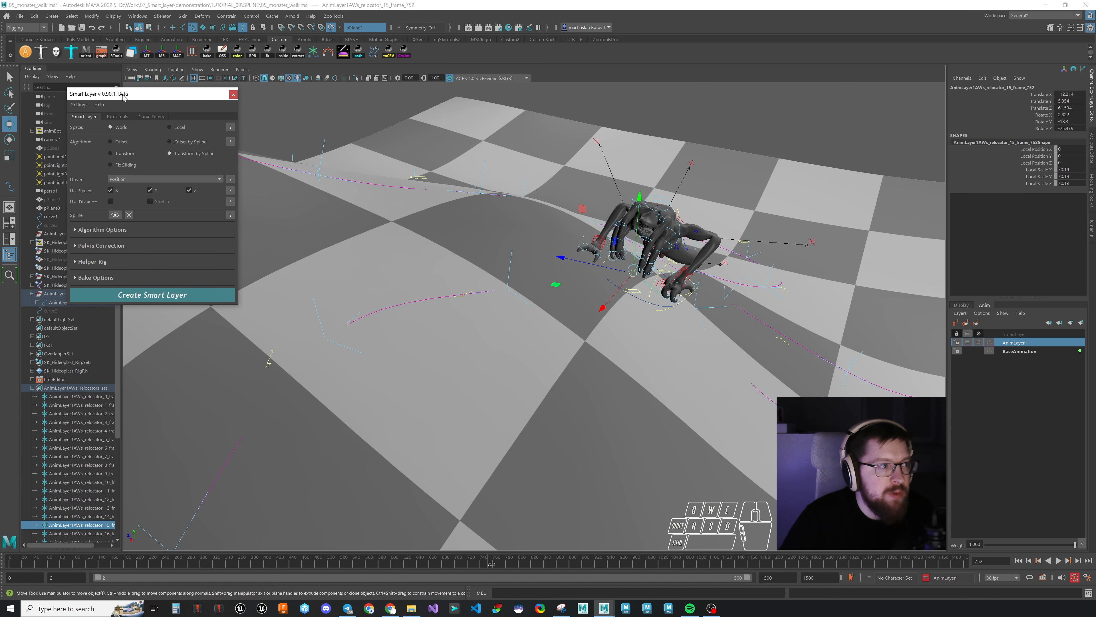
left_click(504, 259)
middle_click_drag(371, 299, 473, 250, "alt")
Step: Step the Main control to its key at frame 852 and rotate that frame's relocator to align the monster with the slope
left_click(461, 234)
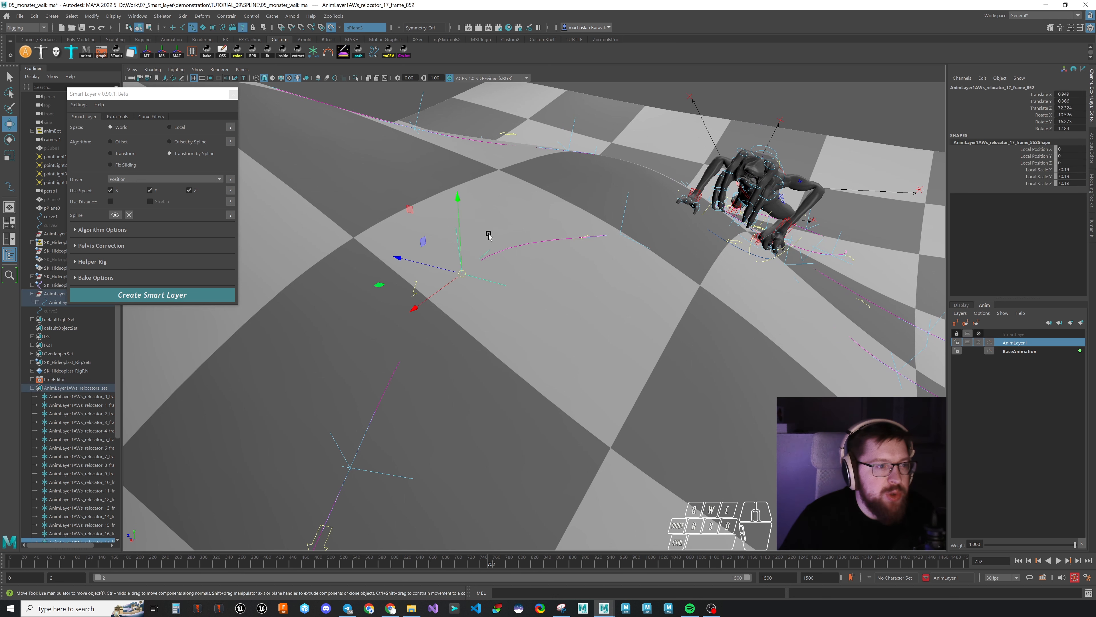
right_click_drag(489, 233, 449, 248, "alt")
left_click(678, 249)
key("period")
key("period")
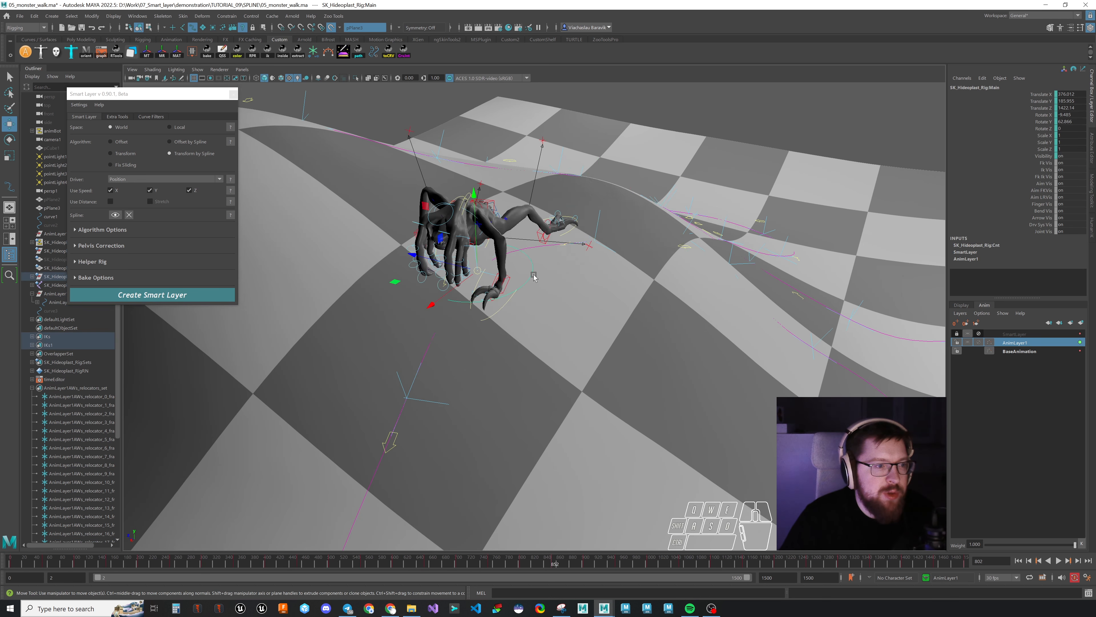
left_click(524, 282)
right_click_drag(524, 282, 558, 279, "alt")
left_click(562, 250)
key("e")
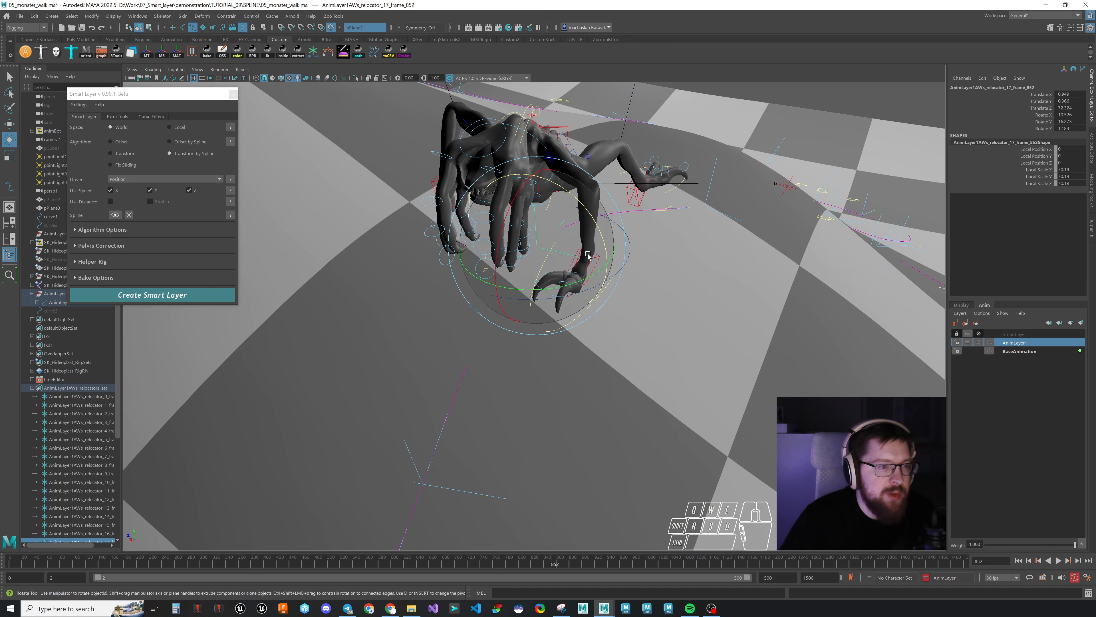
left_click_drag(574, 200, 588, 216)
key("w")
right_click_drag(618, 248, 517, 283, "alt")
Step: Go to frame 902, select its relocator and rotate it to fit the monster to the ground
key(".")
middle_click_drag(474, 354, 597, 318, "alt")
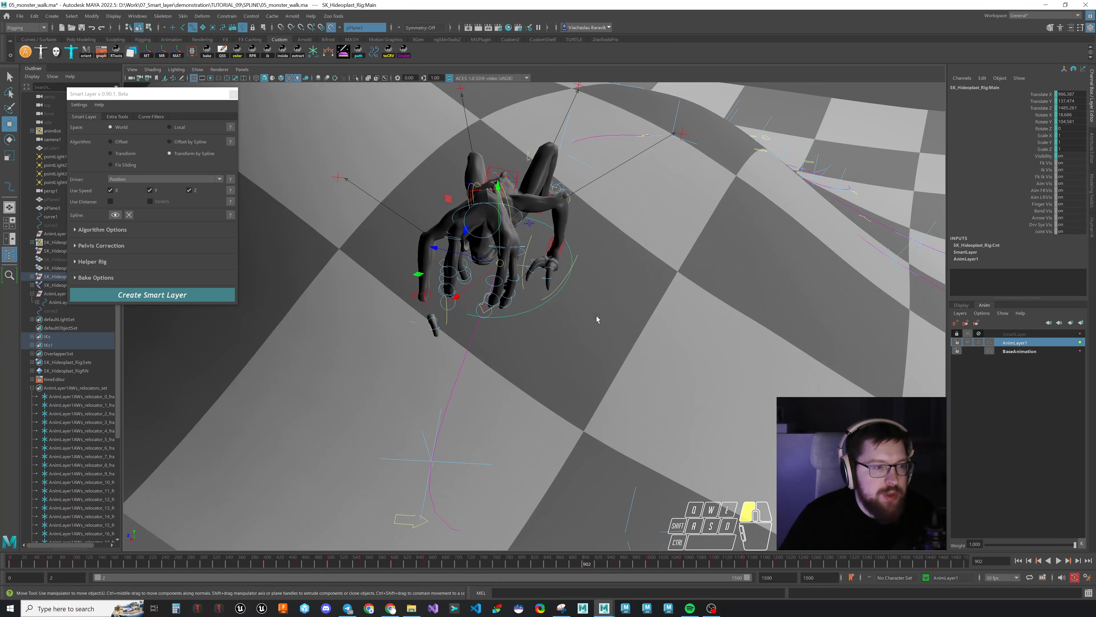
left_click(597, 318)
right_click_drag(488, 298, 531, 293, "alt")
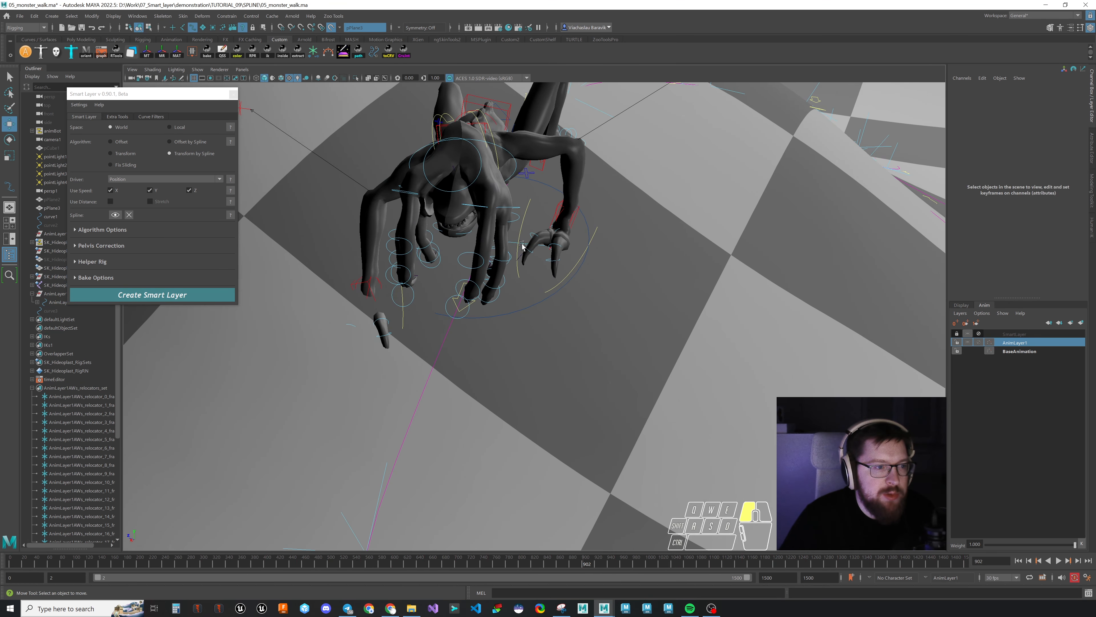
left_click(523, 246)
right_click_drag(522, 246, 538, 142, "alt")
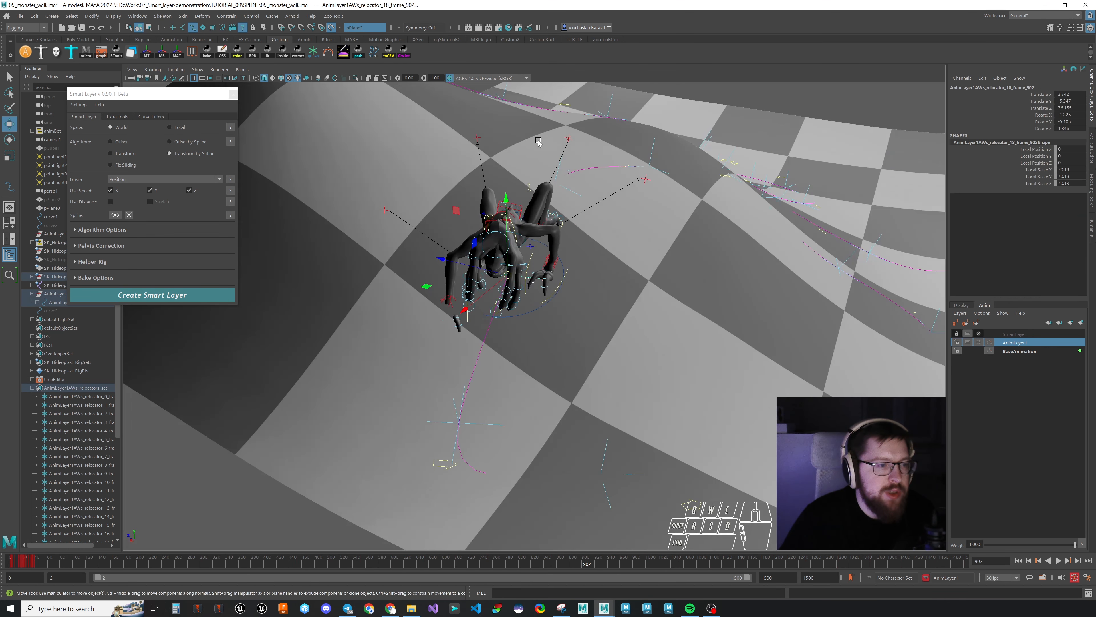
key("e")
left_click_drag(537, 253, 570, 253, "alt")
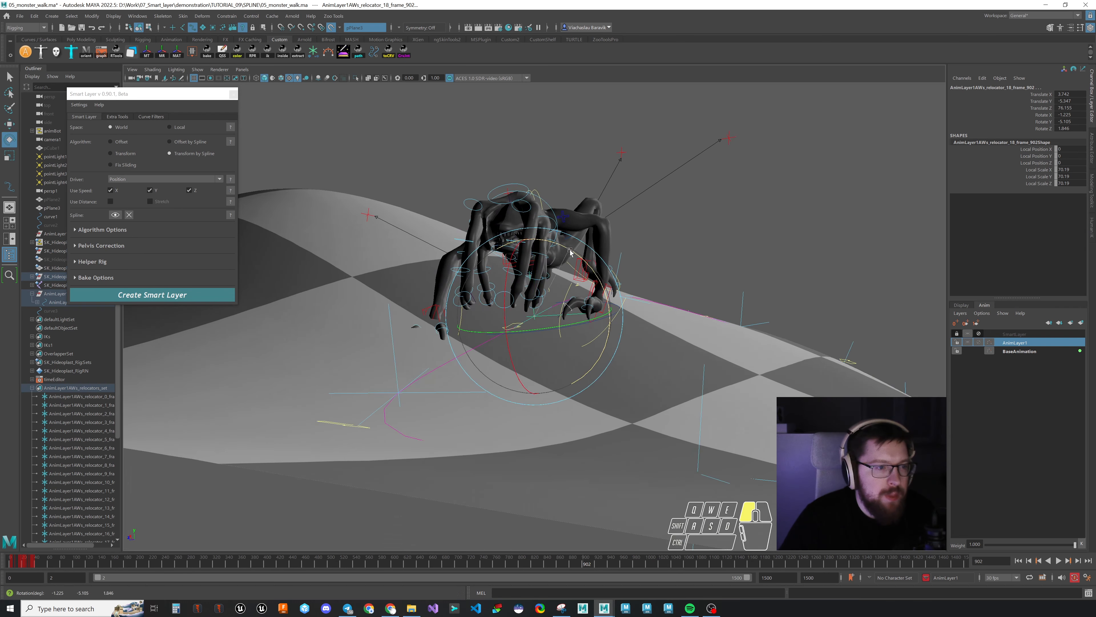
left_click_drag(581, 289, 525, 276, "alt")
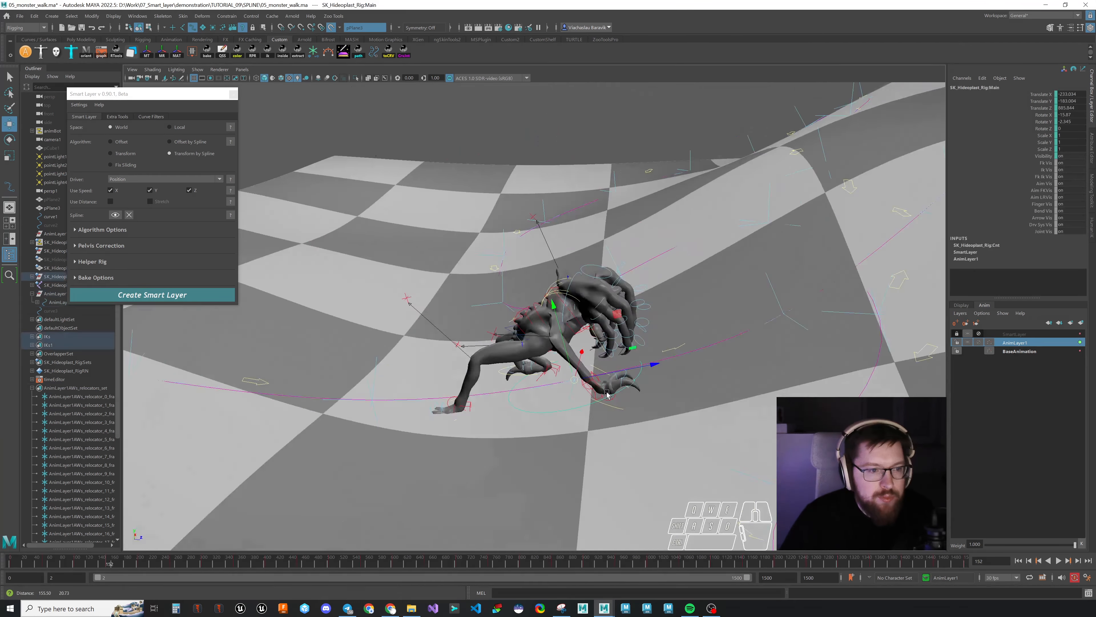
Step: Select the relocators at frames 202 and 252 in turn and rotate each to align the monster with the terrain
left_click_drag(639, 329, 480, 321, "alt")
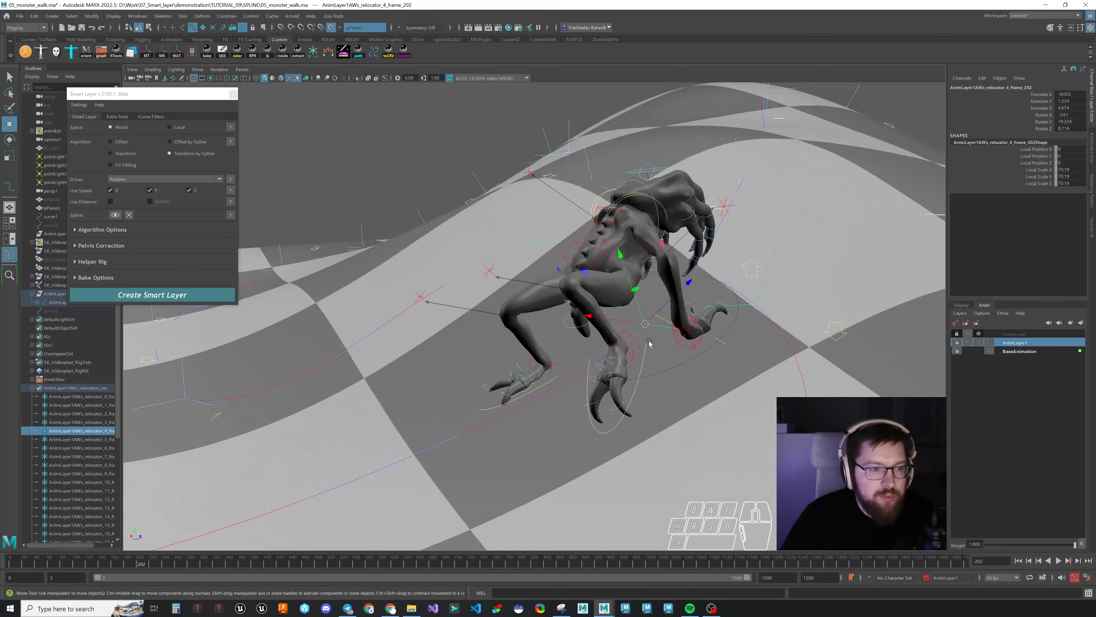
key("e")
key("w")
right_click_drag(479, 320, 534, 360, "alt")
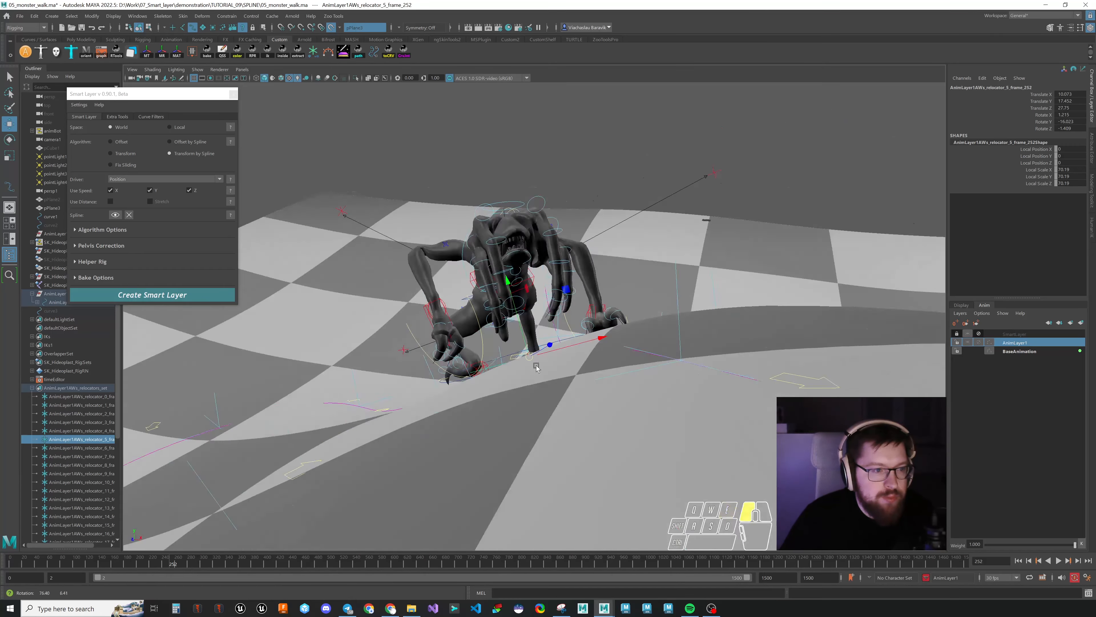
key("e")
left_click_drag(534, 360, 668, 321, "alt")
key("w")
Step: Continue through the following keys up to frame 1452, rotating the relocators to suit the ground, and clear the selection
right_click_drag(668, 321, 702, 337, "alt")
left_click_drag(703, 337, 561, 337, "alt")
key("e")
key("w")
right_click_drag(561, 337, 539, 341, "alt")
left_click_drag(540, 341, 566, 321, "alt")
left_click(602, 358)
left_click(560, 306)
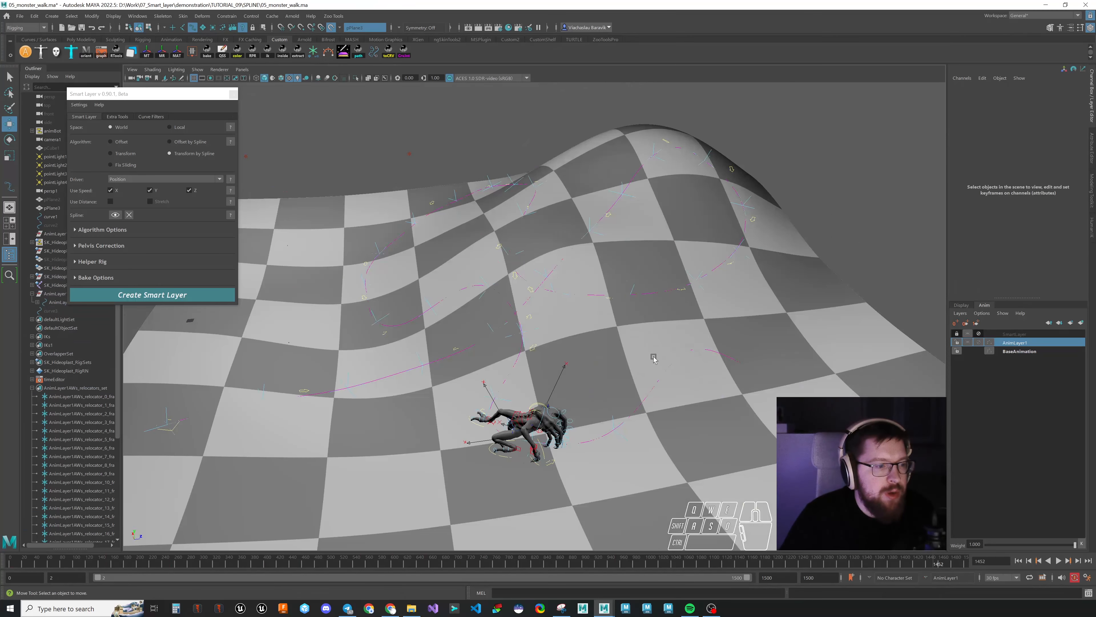
Step: Preview the walk from the start to about frame 602 and examine the monster's pose on the hillside
left_click_drag(17, 564, 144, 567)
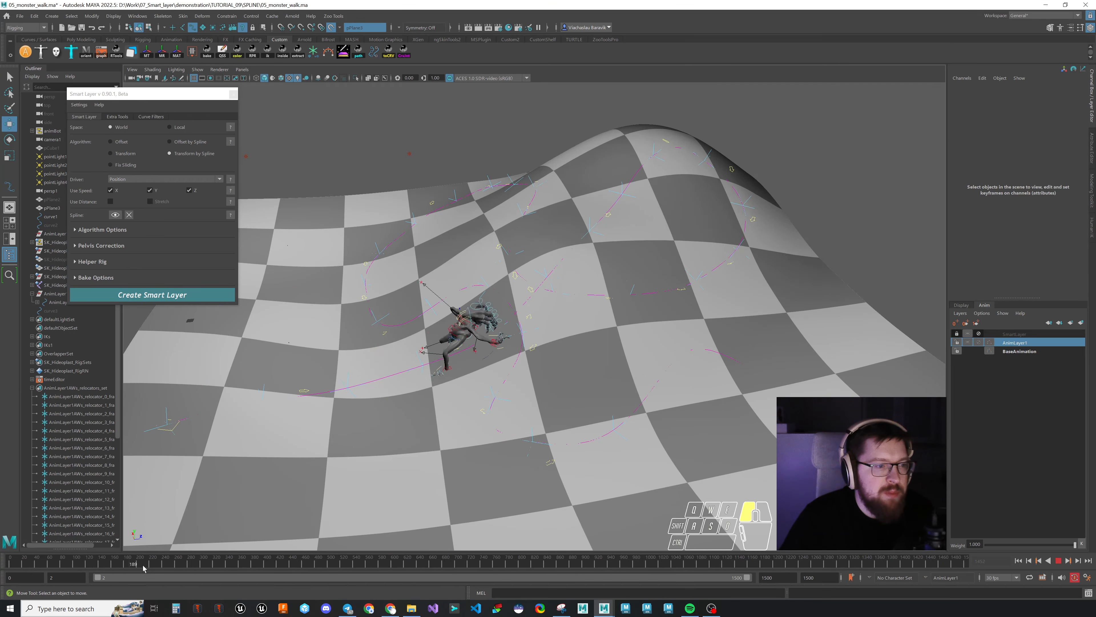
left_click_drag(230, 556, 393, 559)
scroll(721, 316, "up", 5)
left_click_drag(721, 316, 638, 426, "alt")
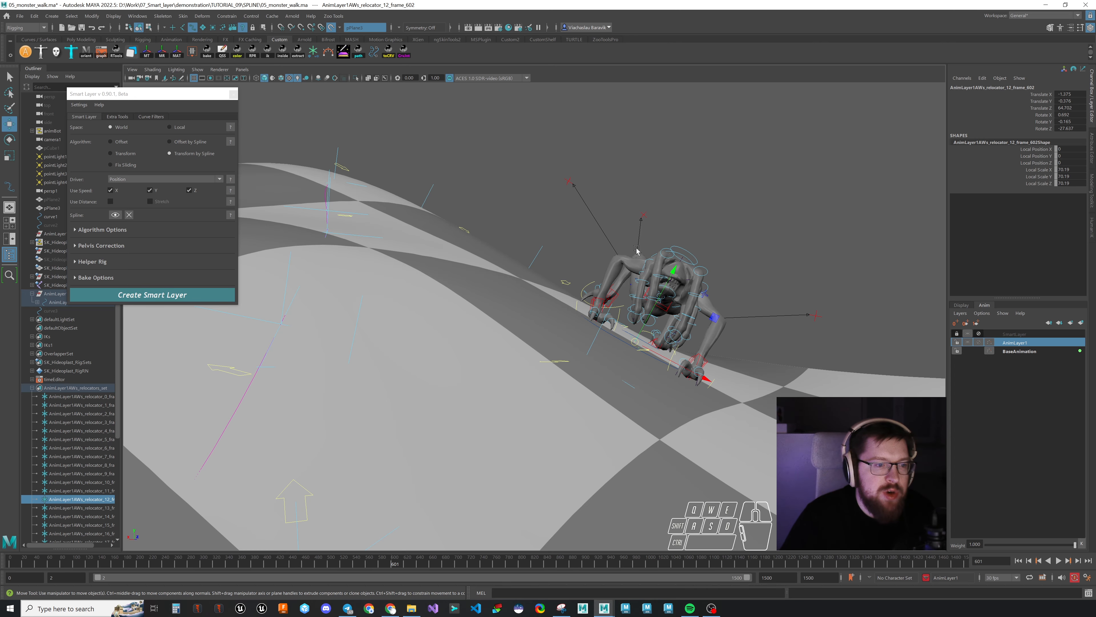
Step: Return to frame 2 and create an additive Smart Layer over the time slider range, baking translation and rotation
left_click_drag(680, 354, 703, 348, "alt")
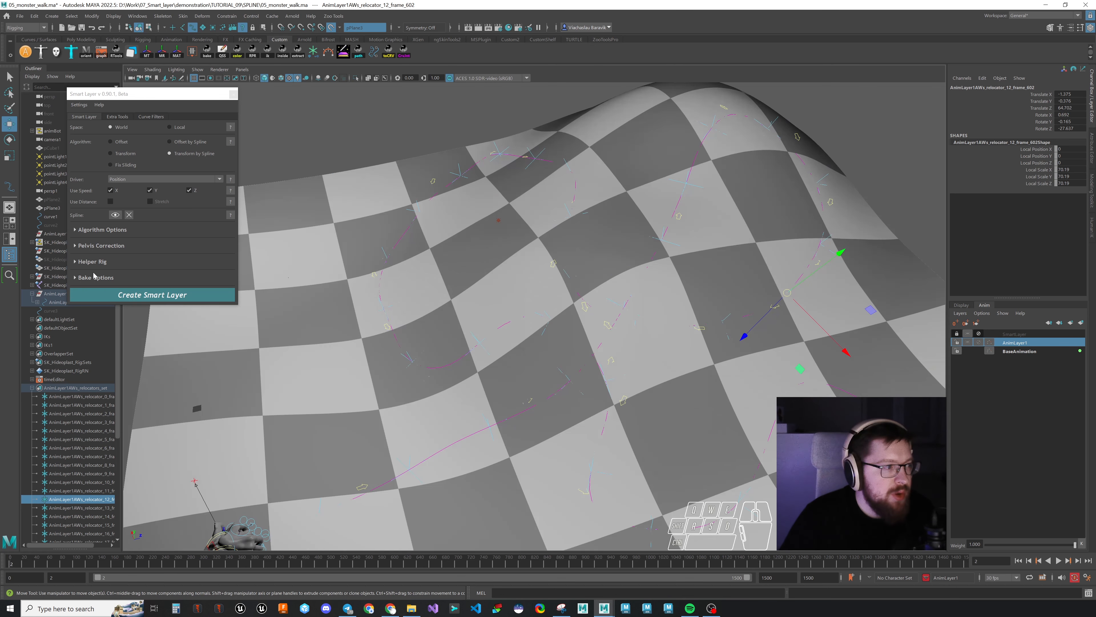
left_click(96, 277)
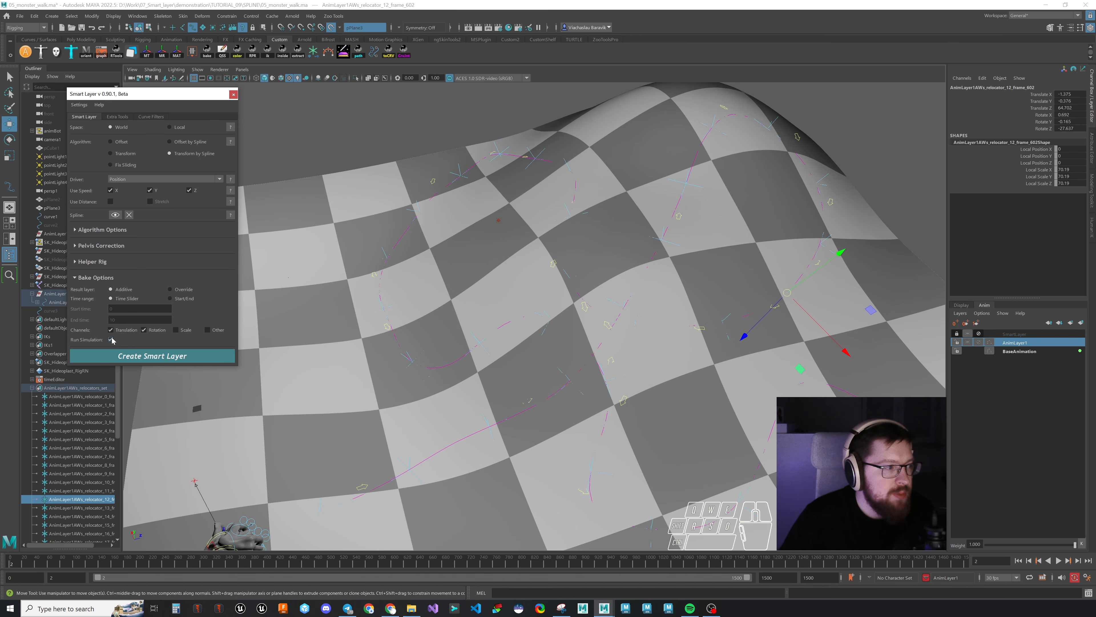
left_click(130, 356)
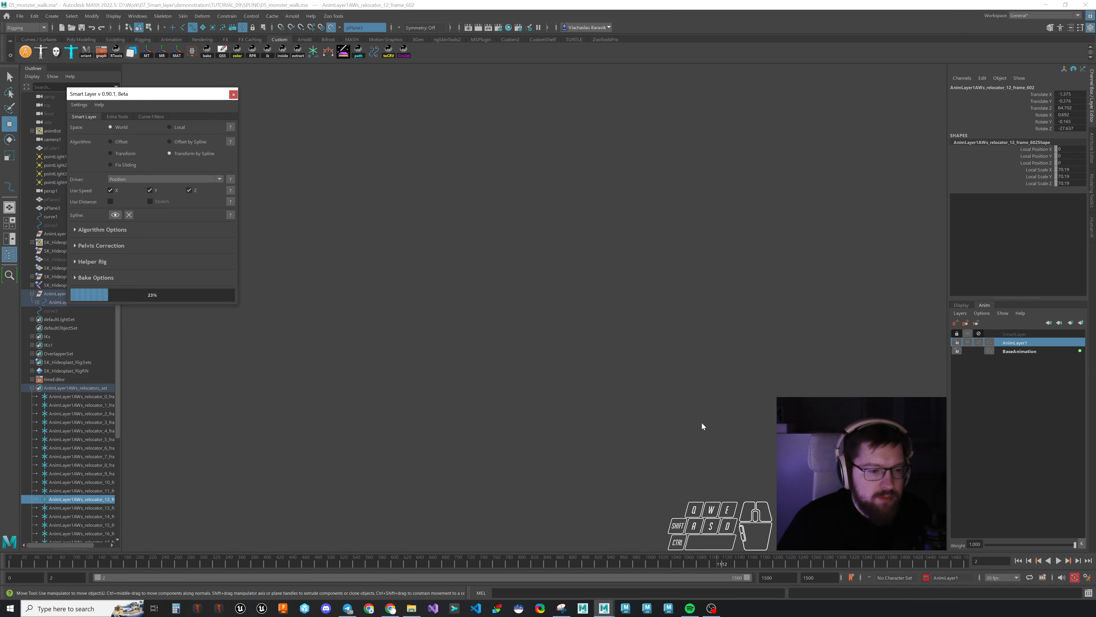
Step: Play back the baked hill walk and examine the monster's contact with the terrain from several angles
left_click_drag(701, 423, 653, 392, "alt")
middle_click_drag(654, 392, 660, 392, "alt")
left_click_drag(660, 392, 832, 390, "alt")
middle_click_drag(833, 374, 793, 358, "alt")
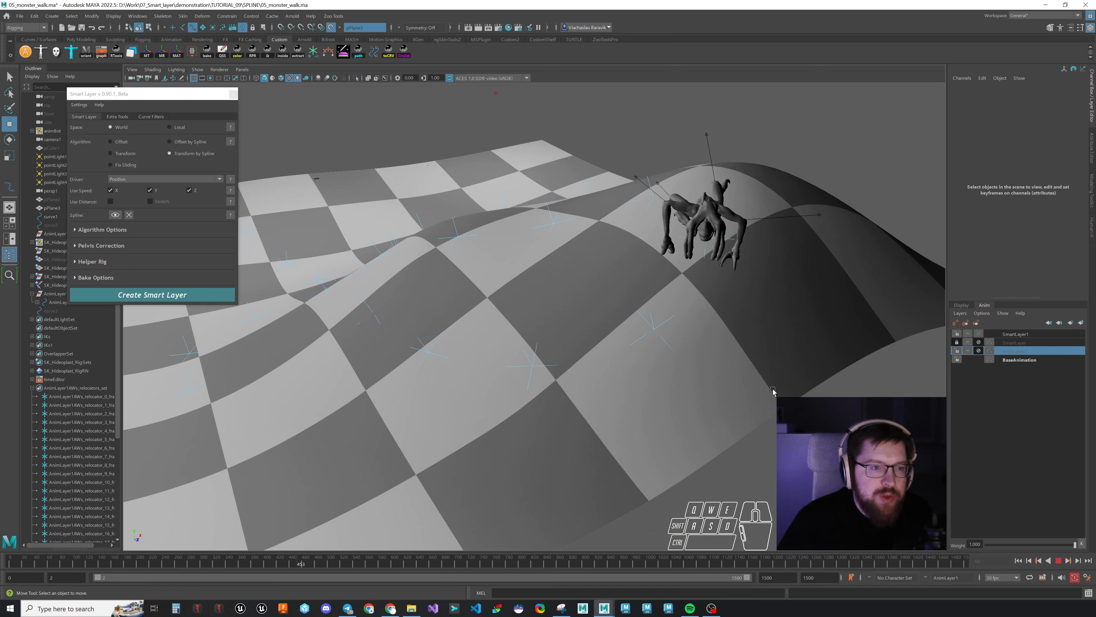
left_click_drag(773, 391, 855, 376, "alt")
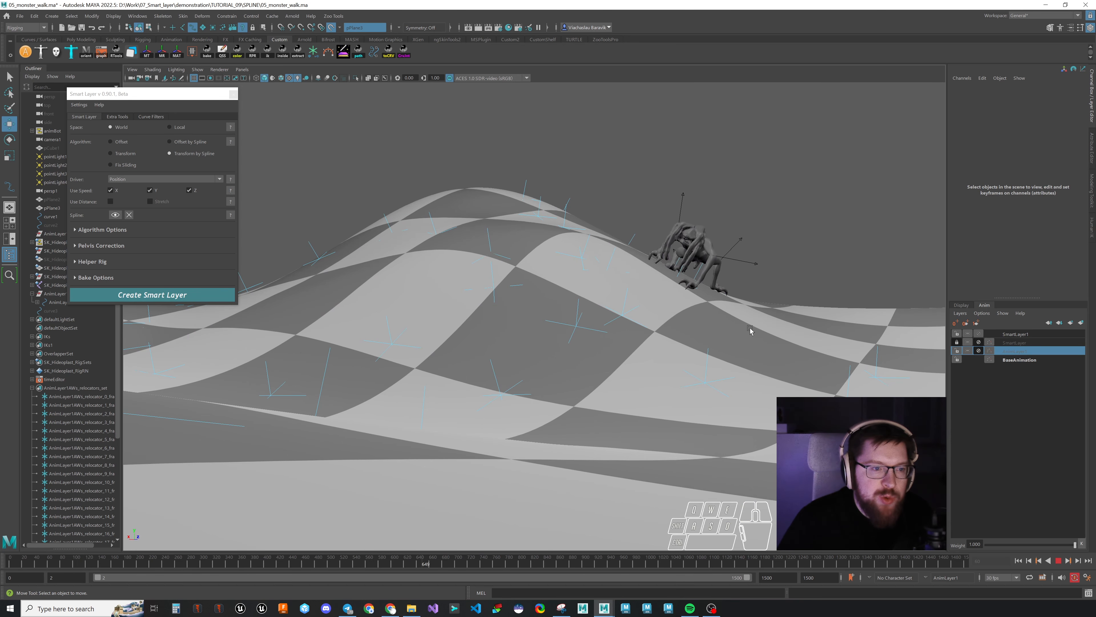
left_click_drag(750, 328, 667, 324, "alt")
scroll(605, 360, "up", 4)
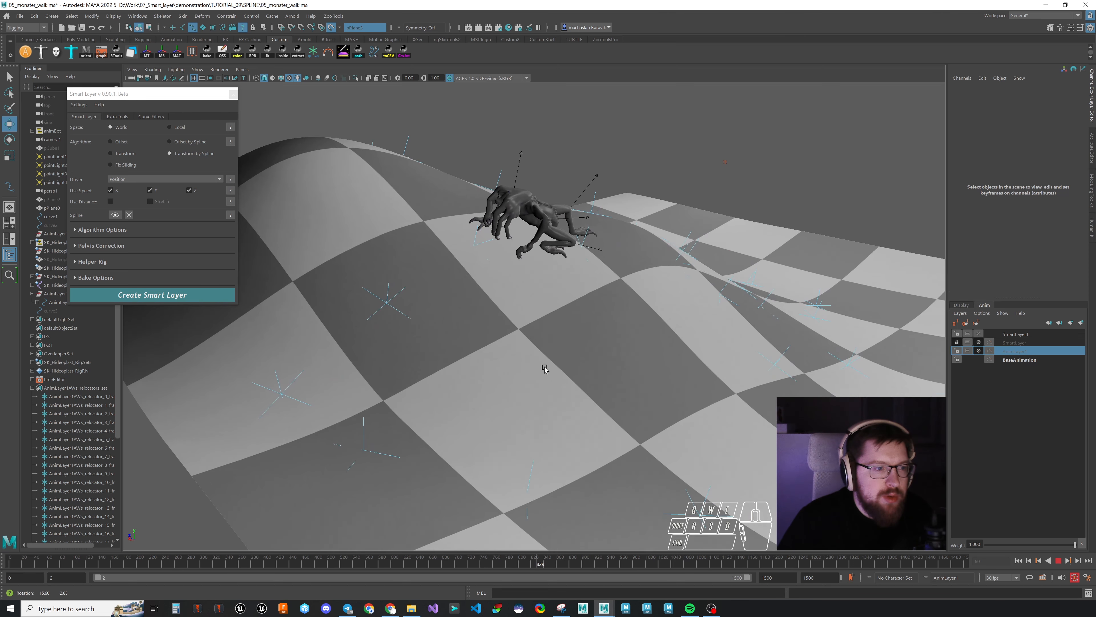
middle_click_drag(590, 319, 595, 319, "alt")
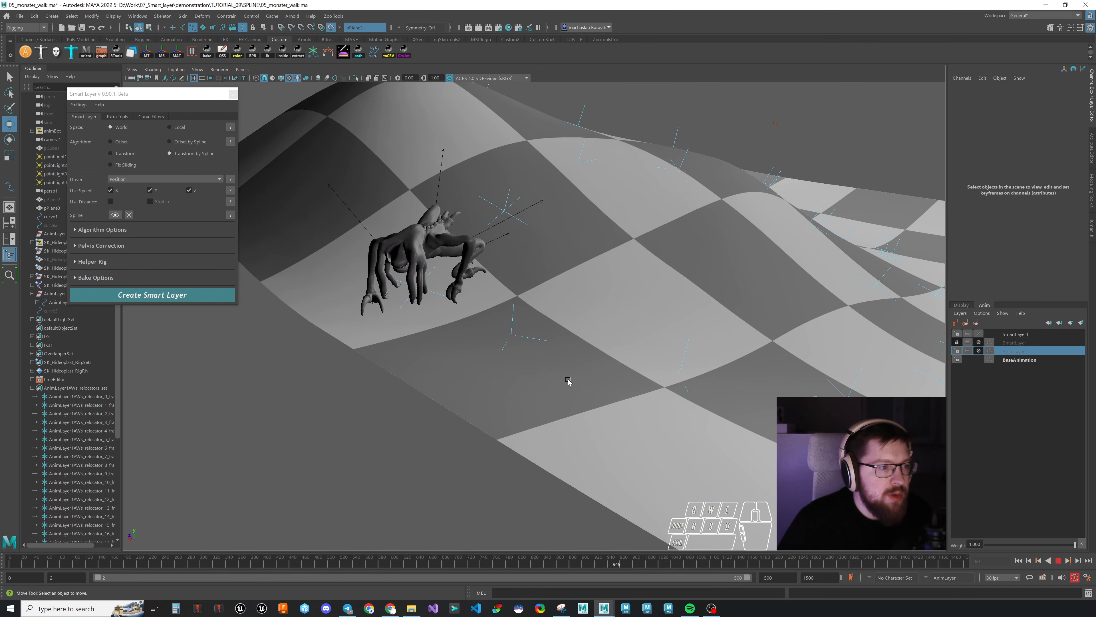
Step: Examine the monster's walk over the far slopes during playback and review the Smart Layer algorithm options, including the flexible pivot strength
left_click_drag(568, 381, 477, 326, "alt")
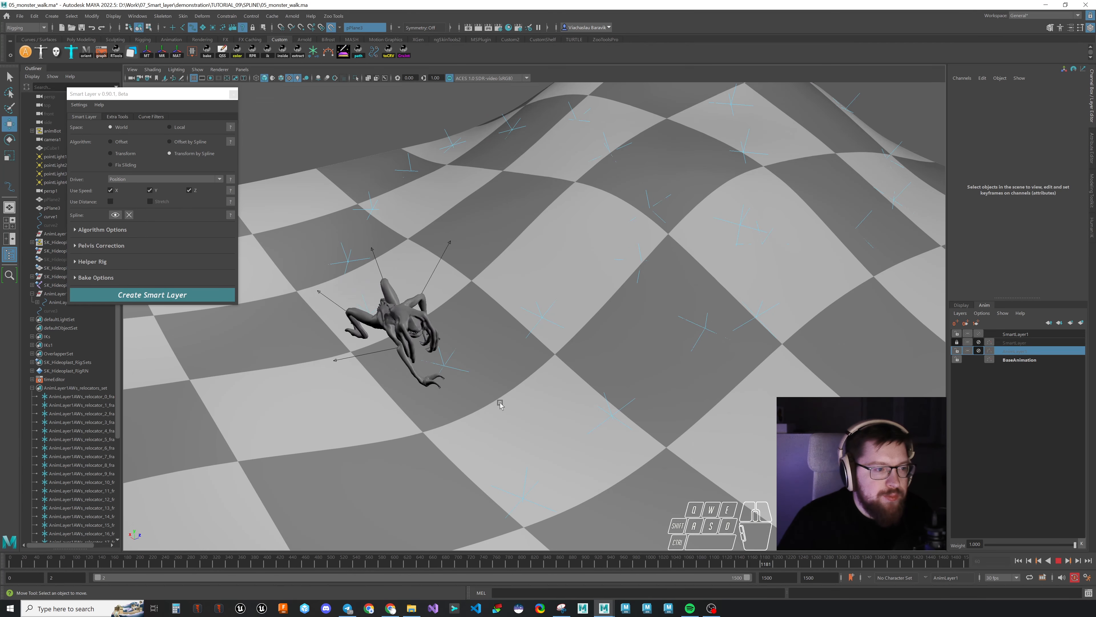
middle_click_drag(500, 404, 572, 399, "alt")
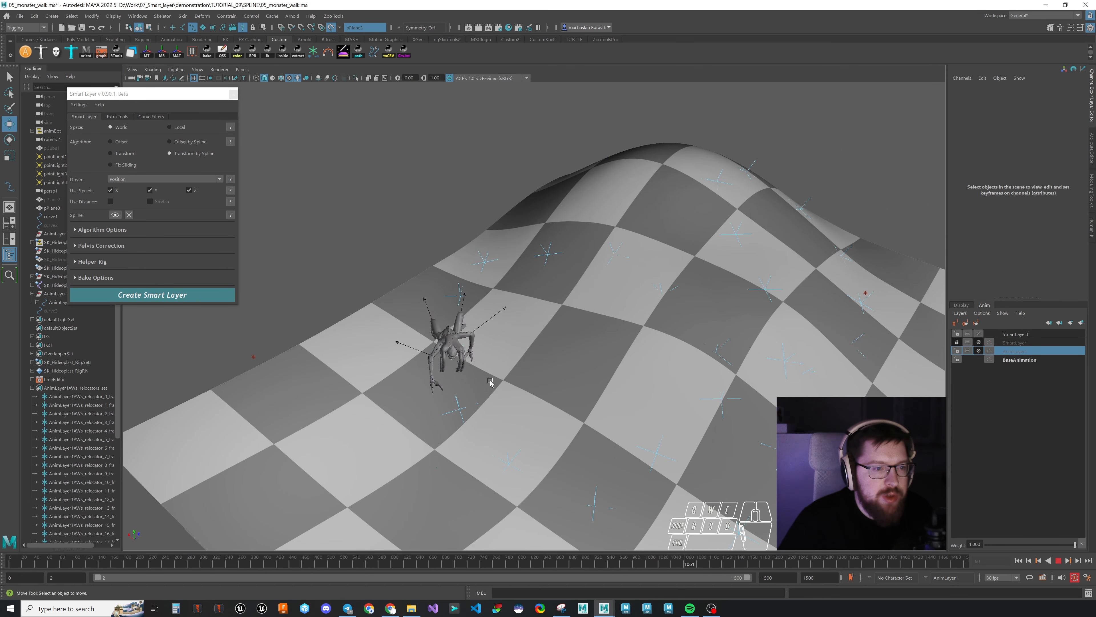
middle_click_drag(491, 381, 499, 335, "alt")
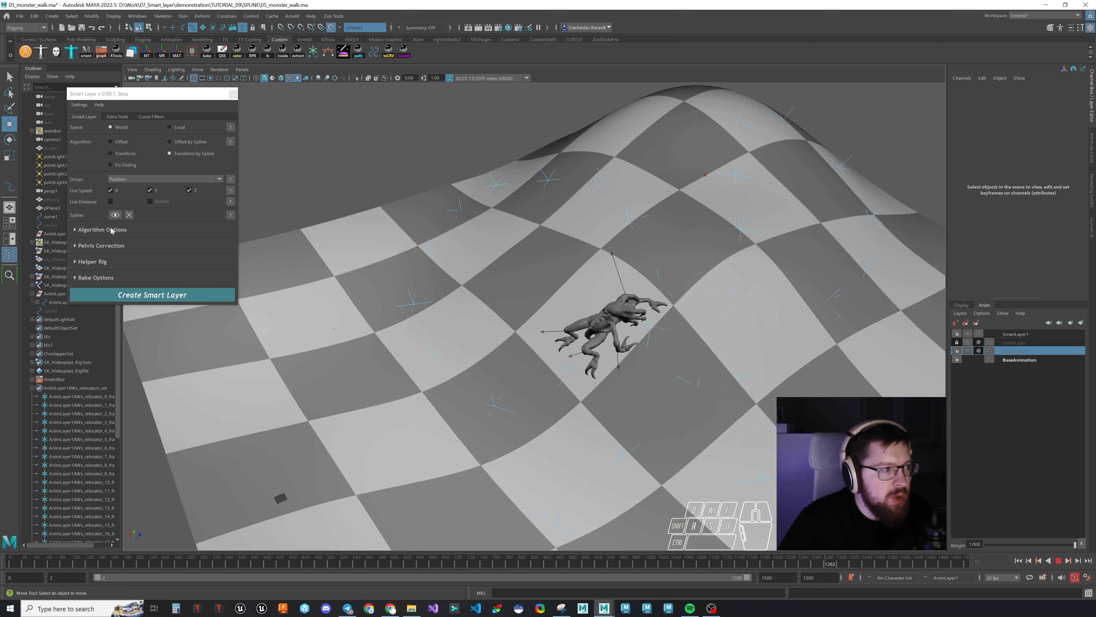
left_click(103, 229)
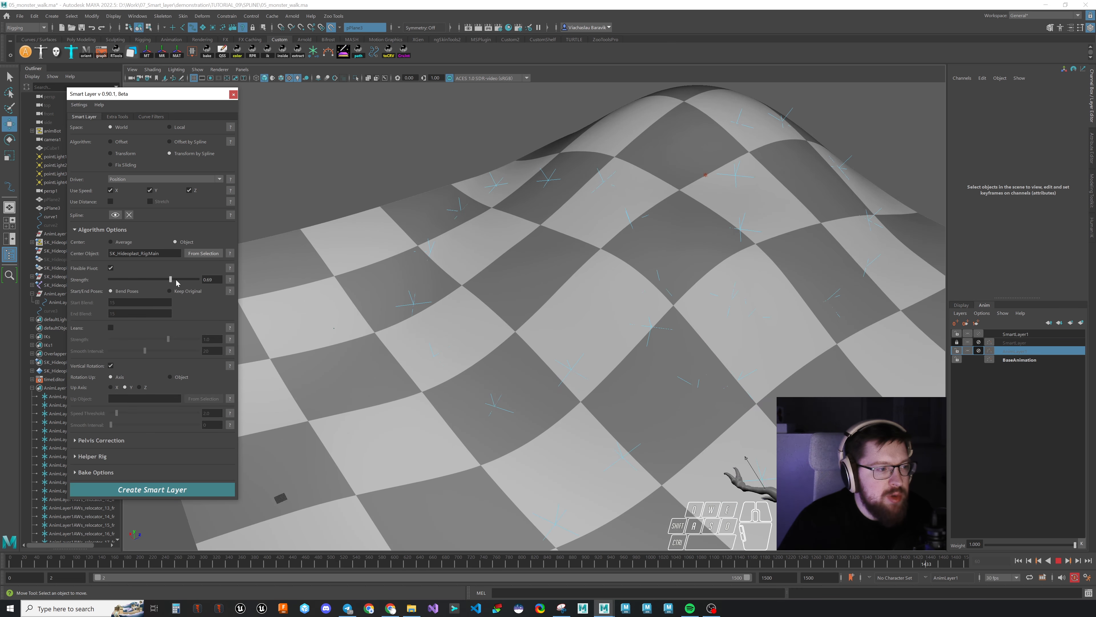
left_click(87, 231)
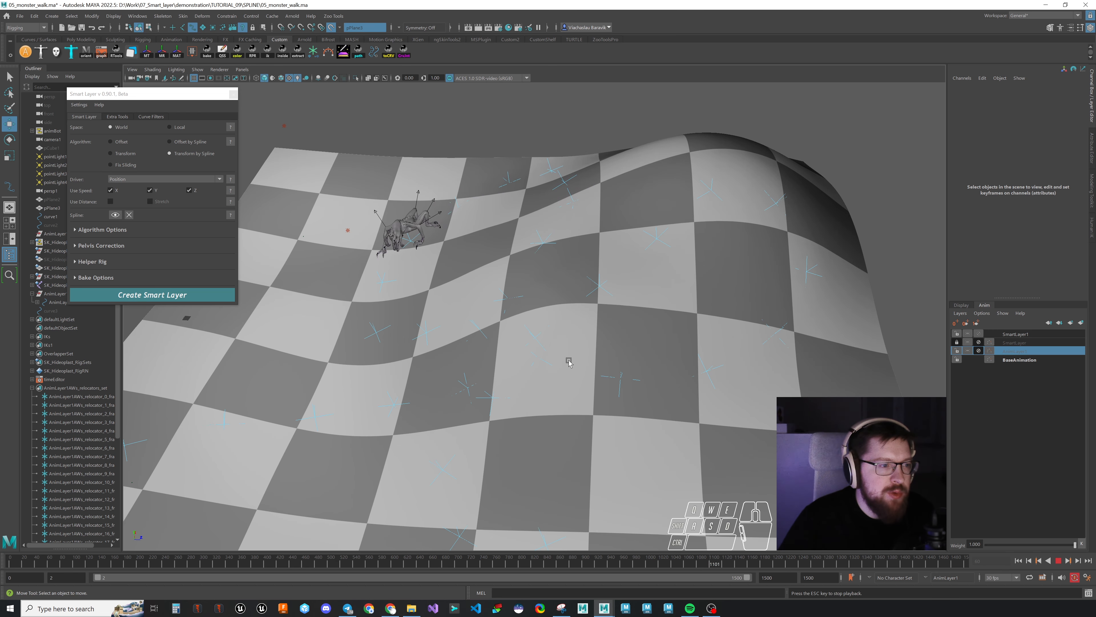
Step: Review the Smart Layer curve filters and the extra tools for space switching and root motion extraction
left_click(441, 550)
left_click_drag(441, 549, 540, 545)
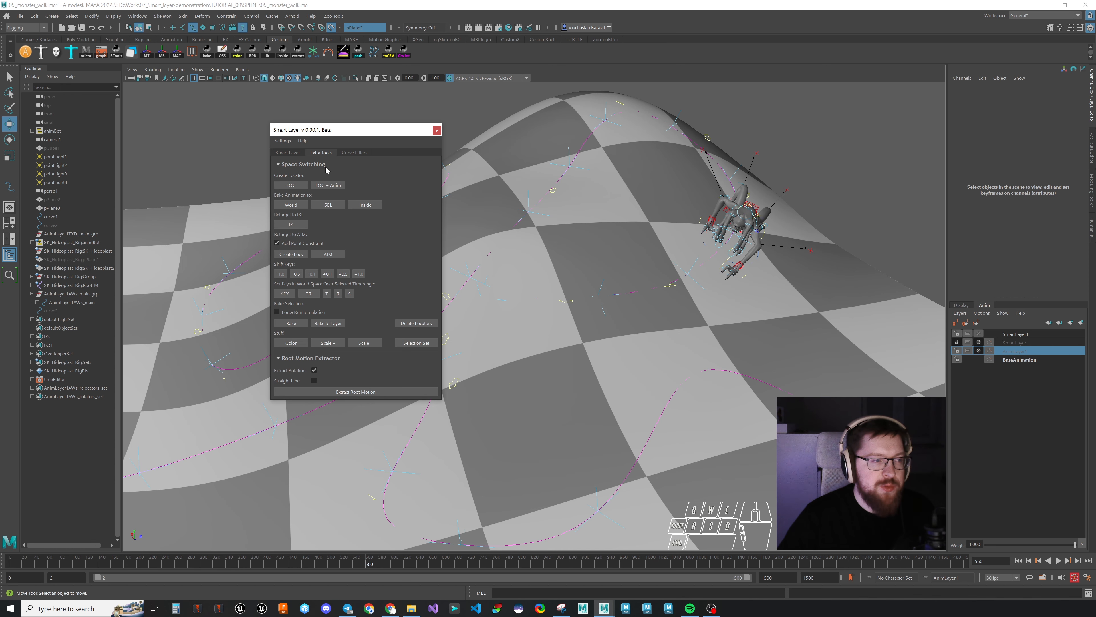
left_click(354, 153)
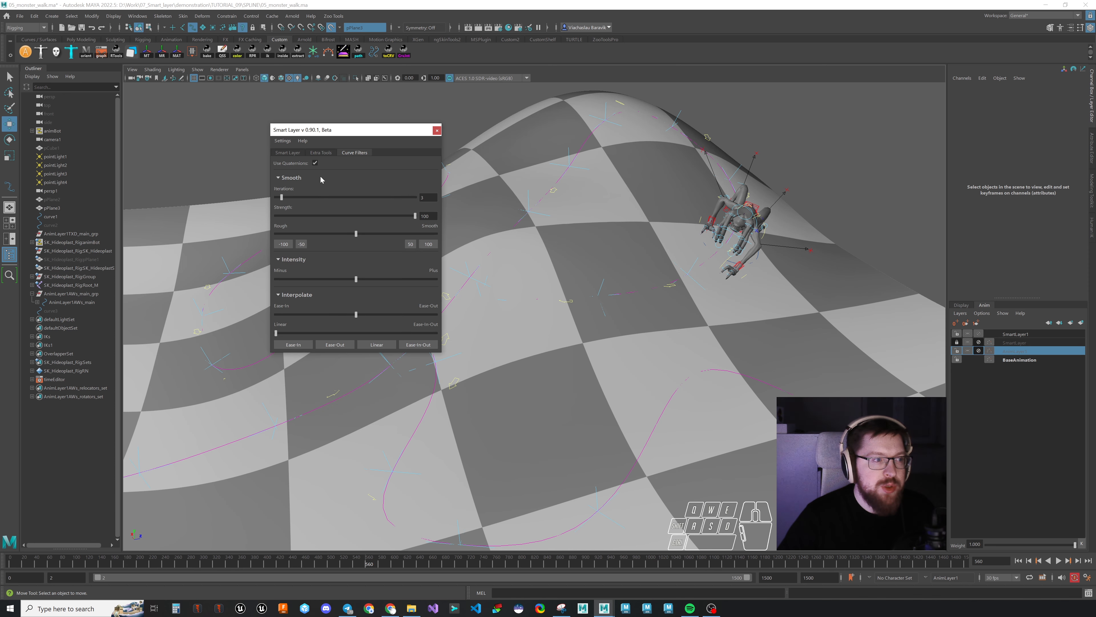
left_click(322, 152)
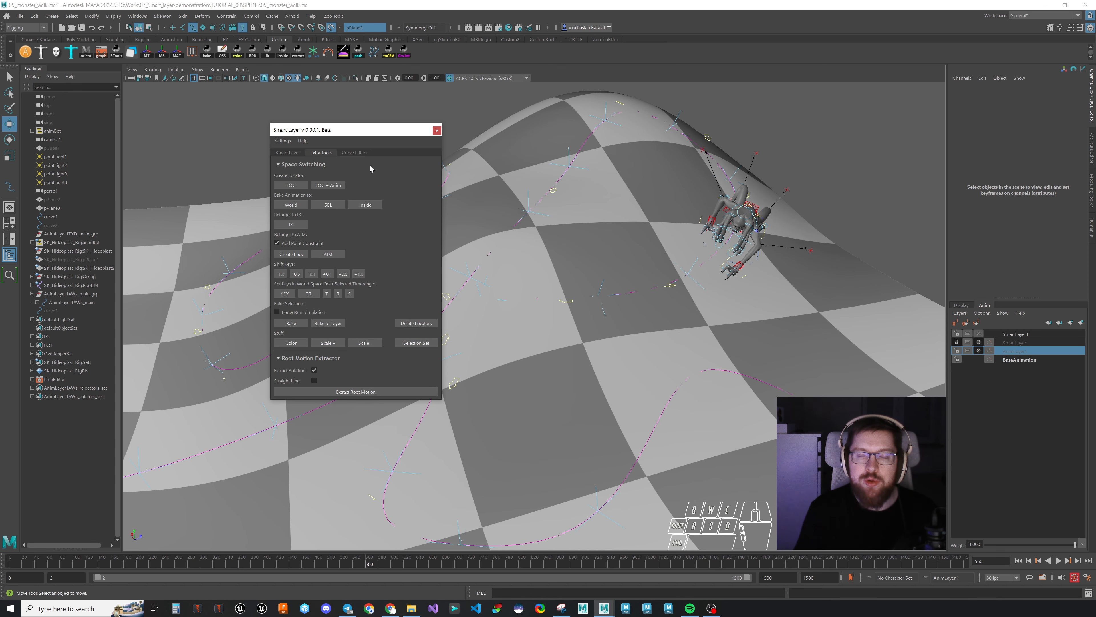